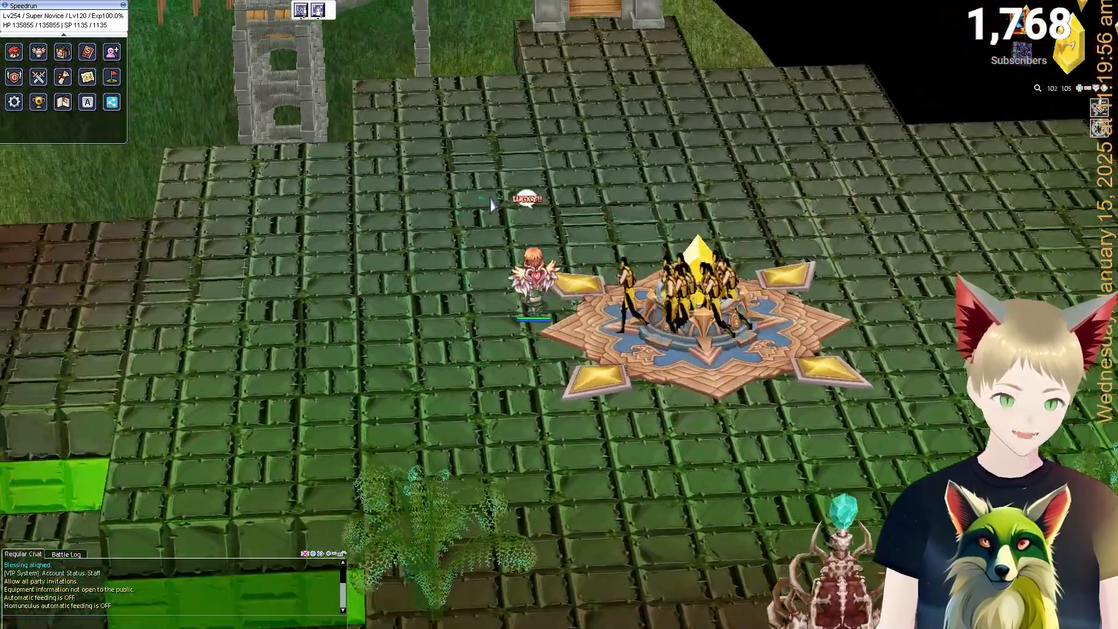
Walk the character around the crystal platform among the custom Scorpion monsters.
click(491, 203)
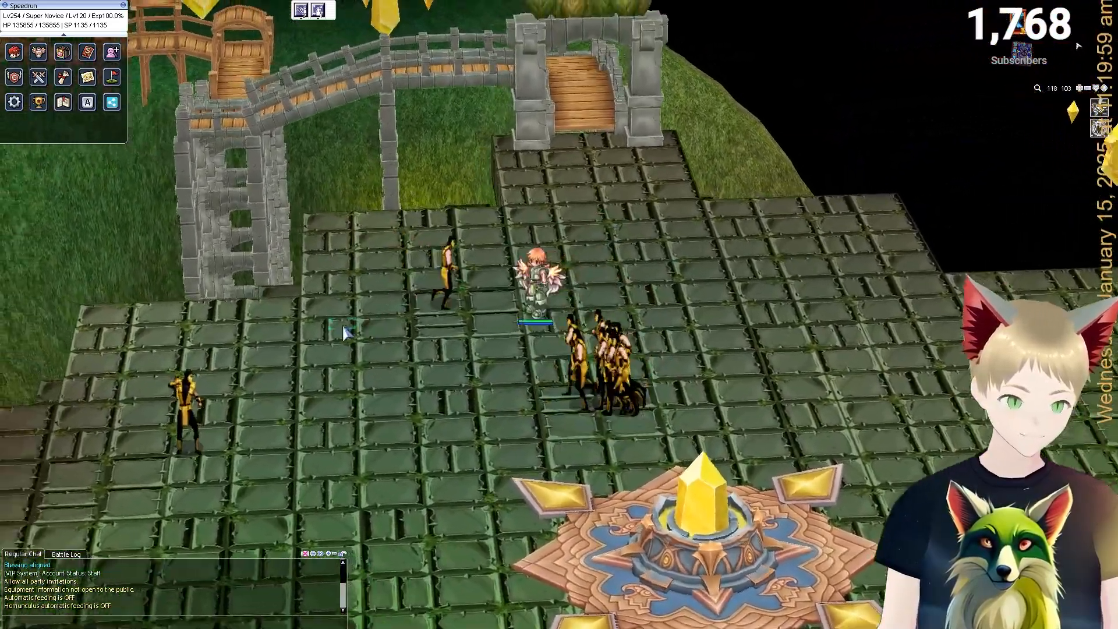
click(418, 396)
drag(418, 396, 605, 403)
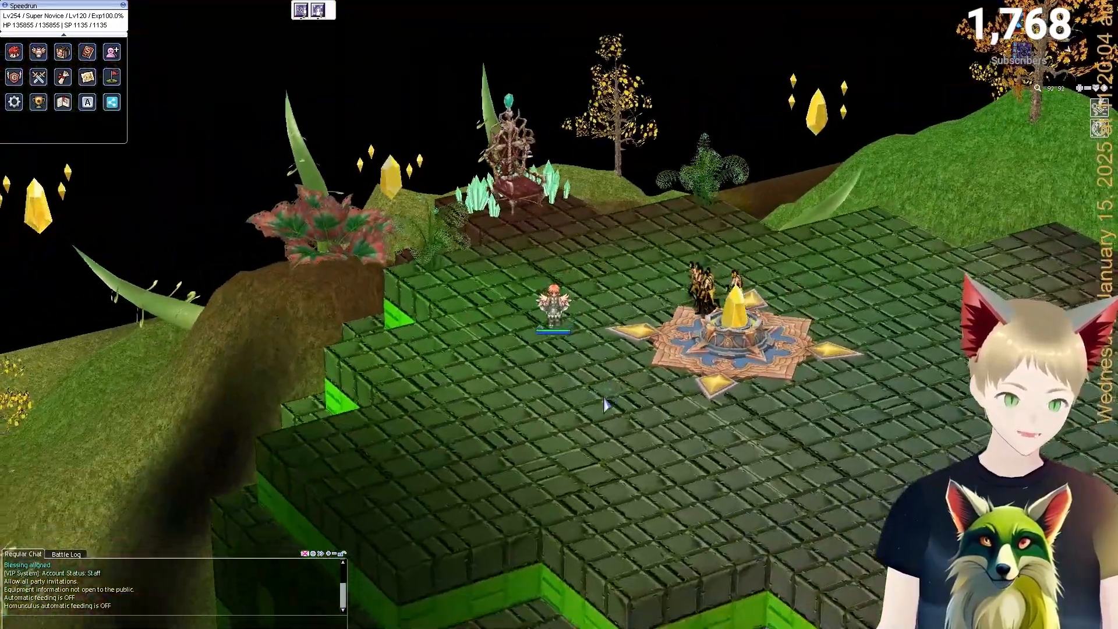
click(604, 403)
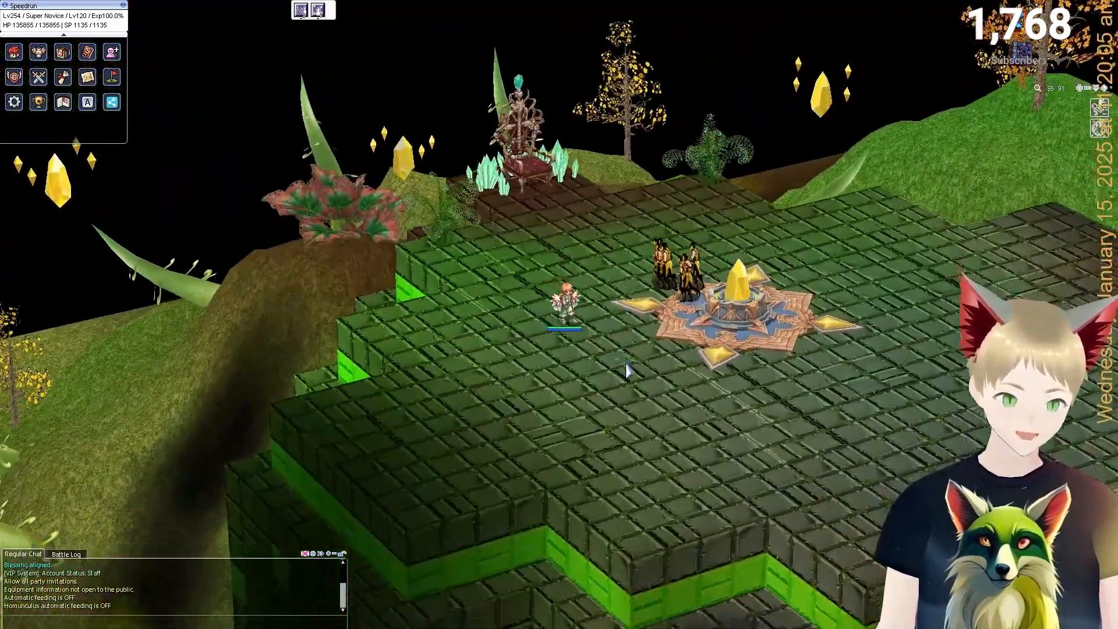
scroll(614, 353, up, 3)
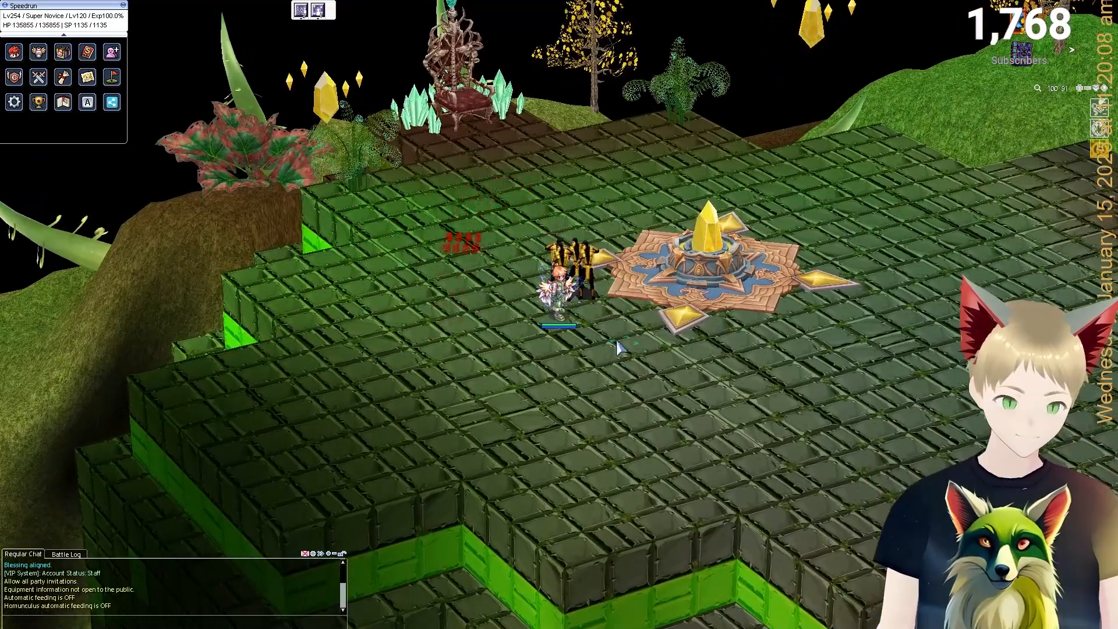
click(618, 348)
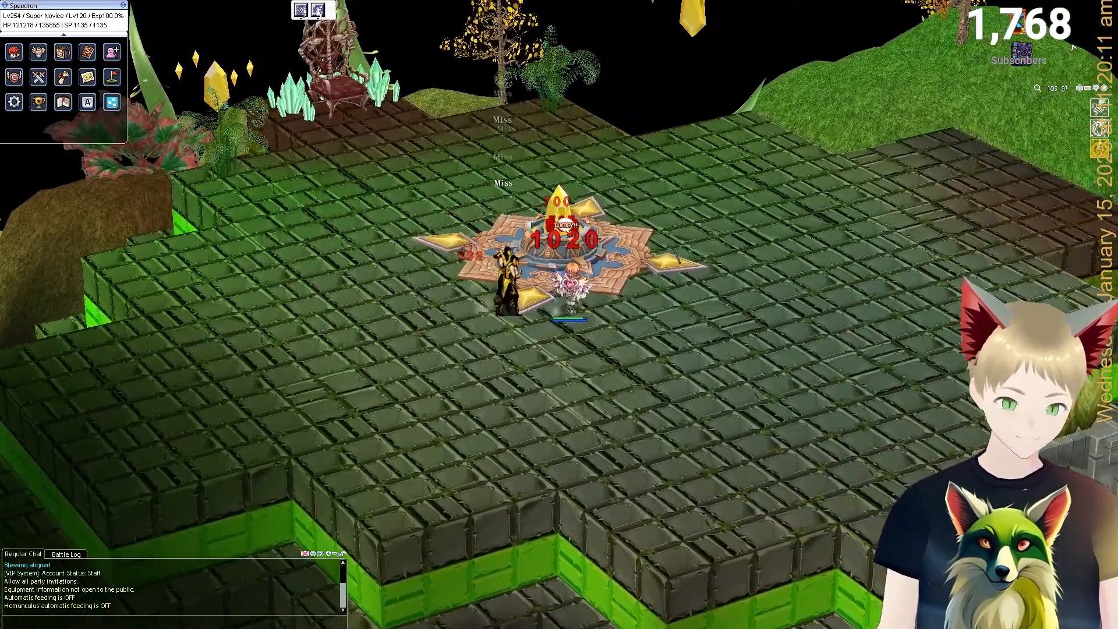
Move among the Scorpions until knocked out, then choose Return to game in the Game option dialog.
click(671, 229)
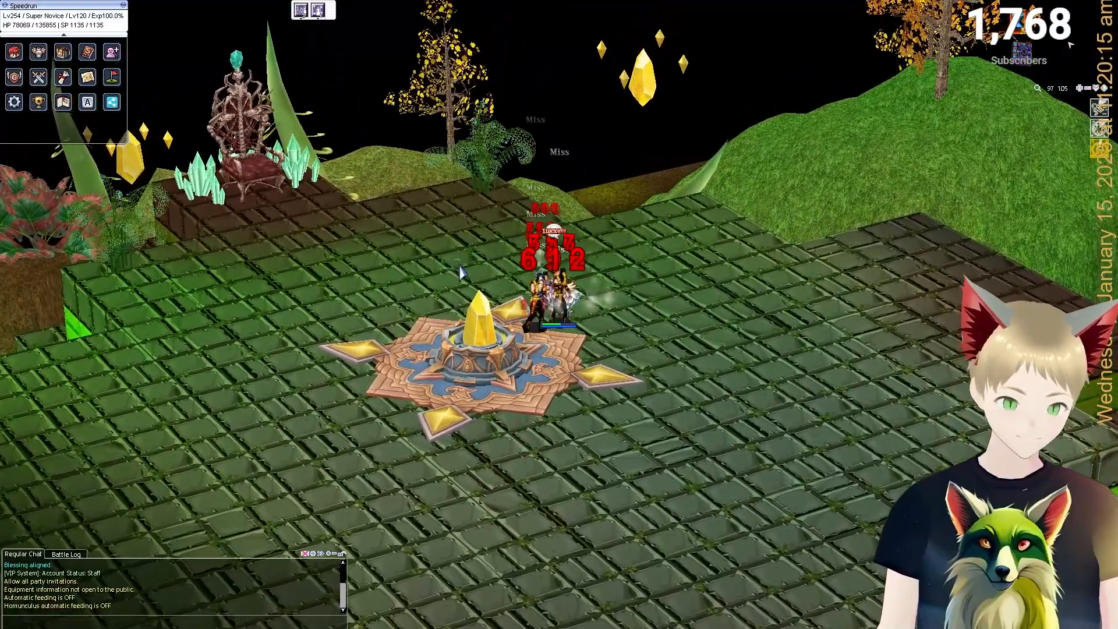
click(463, 265)
click(456, 288)
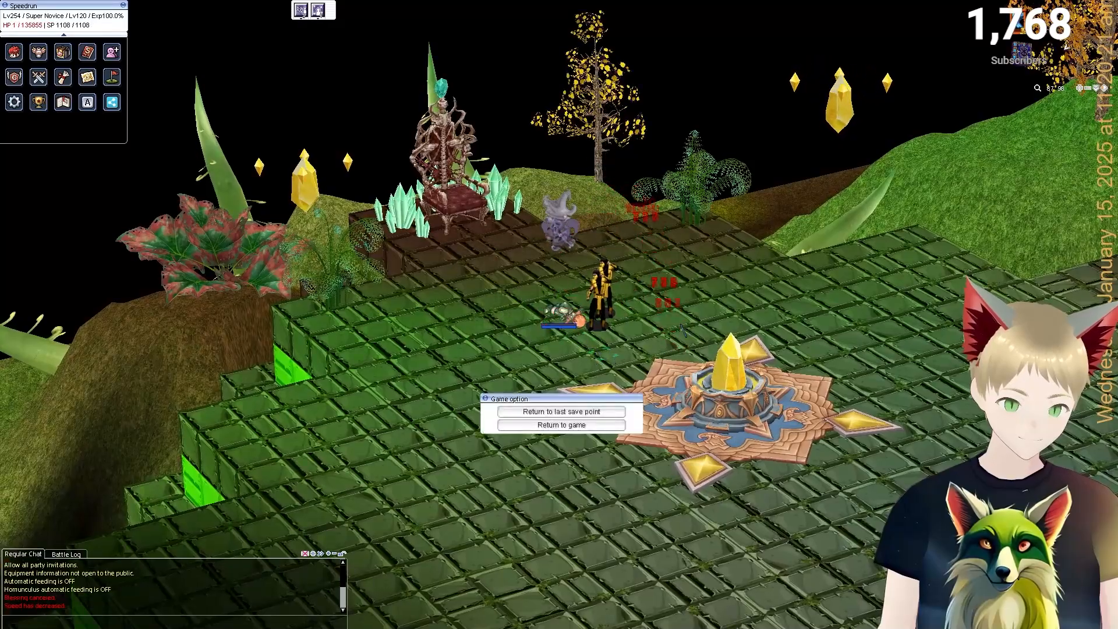
drag(677, 316, 602, 345)
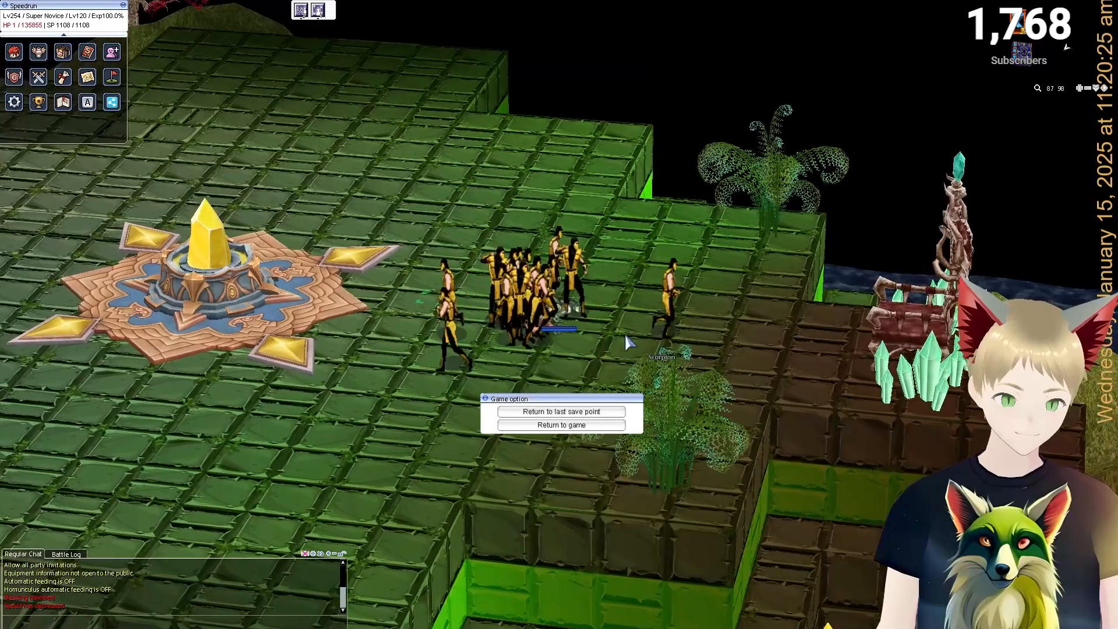
scroll(624, 333, up, 5)
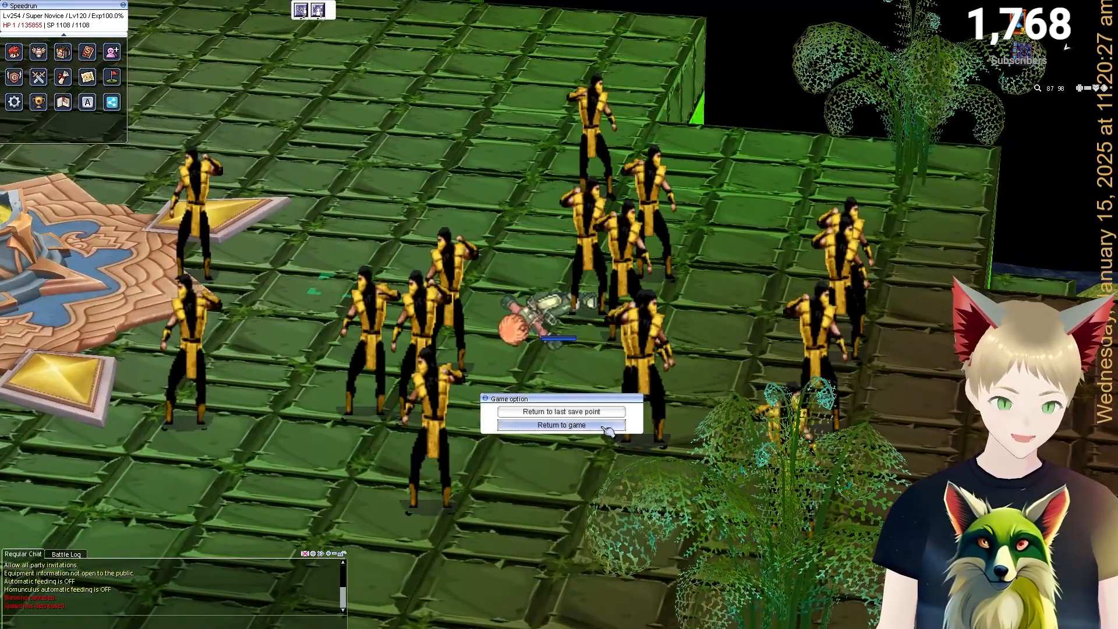
click(562, 424)
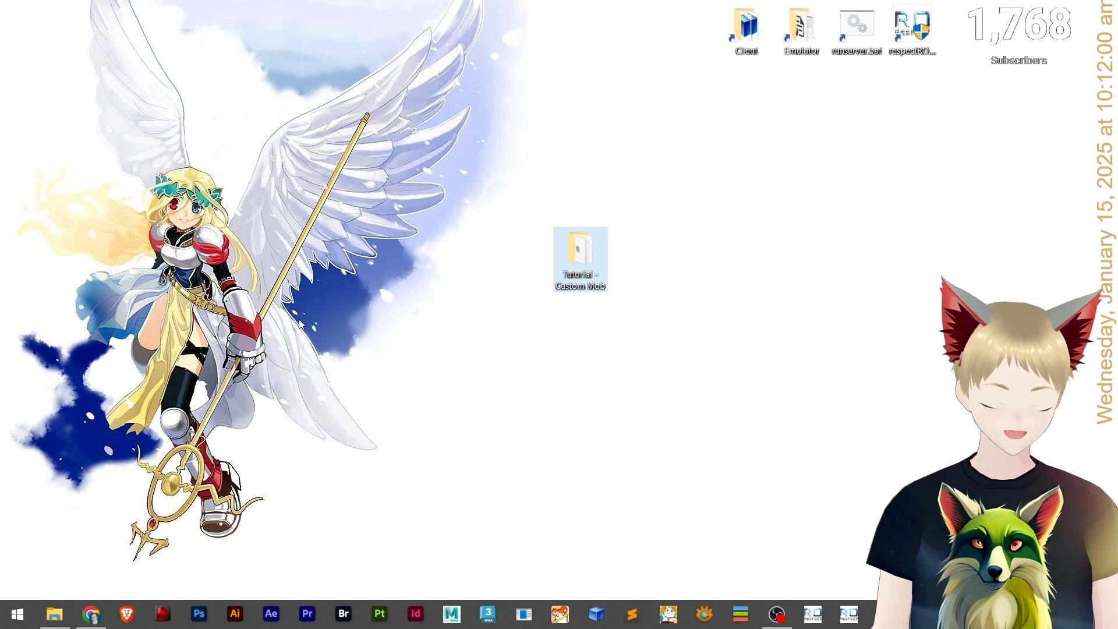
Switch to the browser and review the Bowser (Overworld) sheet on The Spriters Resource.
click(419, 369)
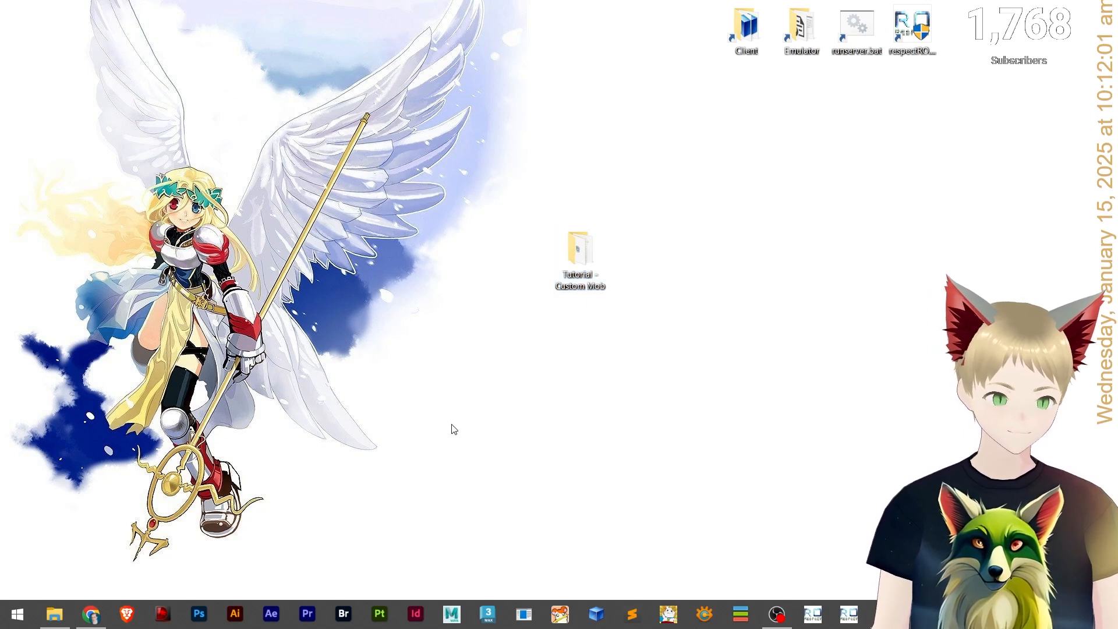
click(91, 614)
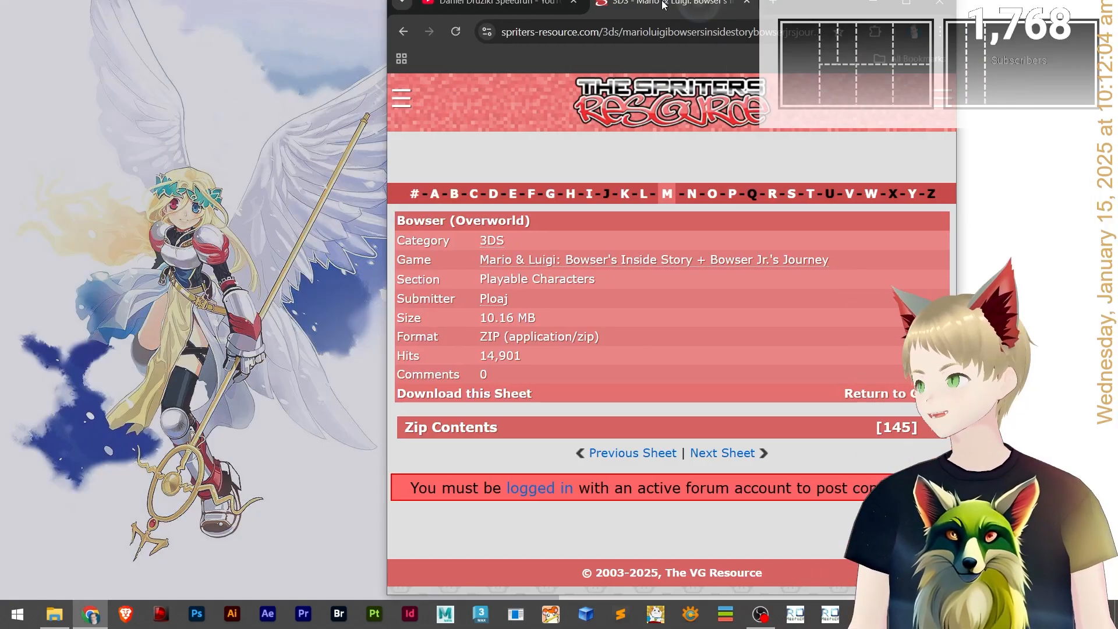
scroll(606, 377, down, 6)
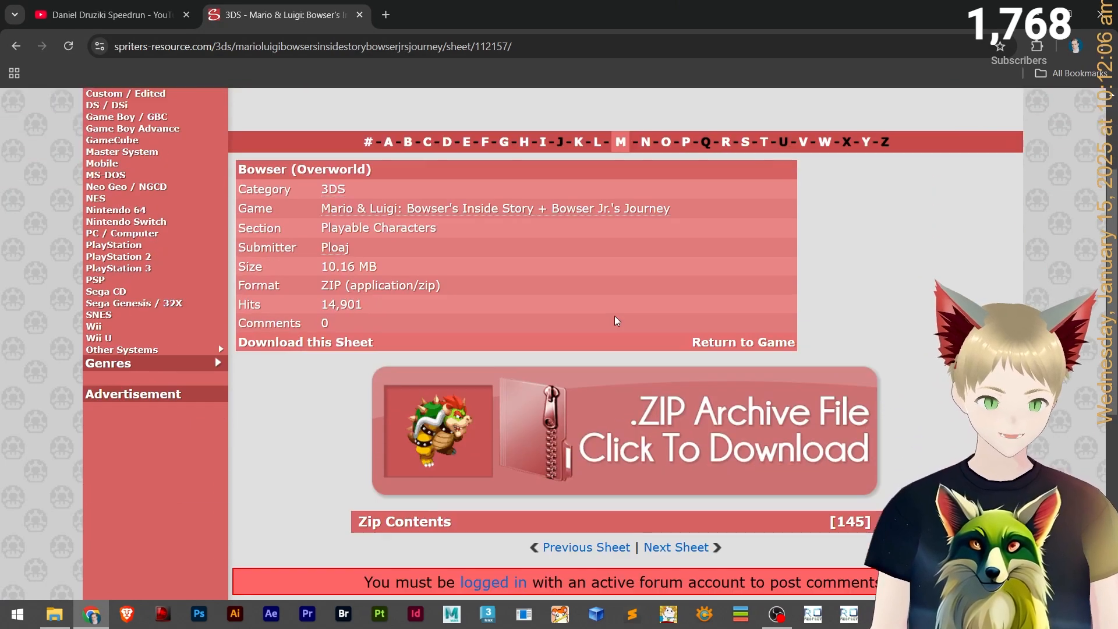
scroll(324, 373, down, 1)
scroll(347, 400, up, 7)
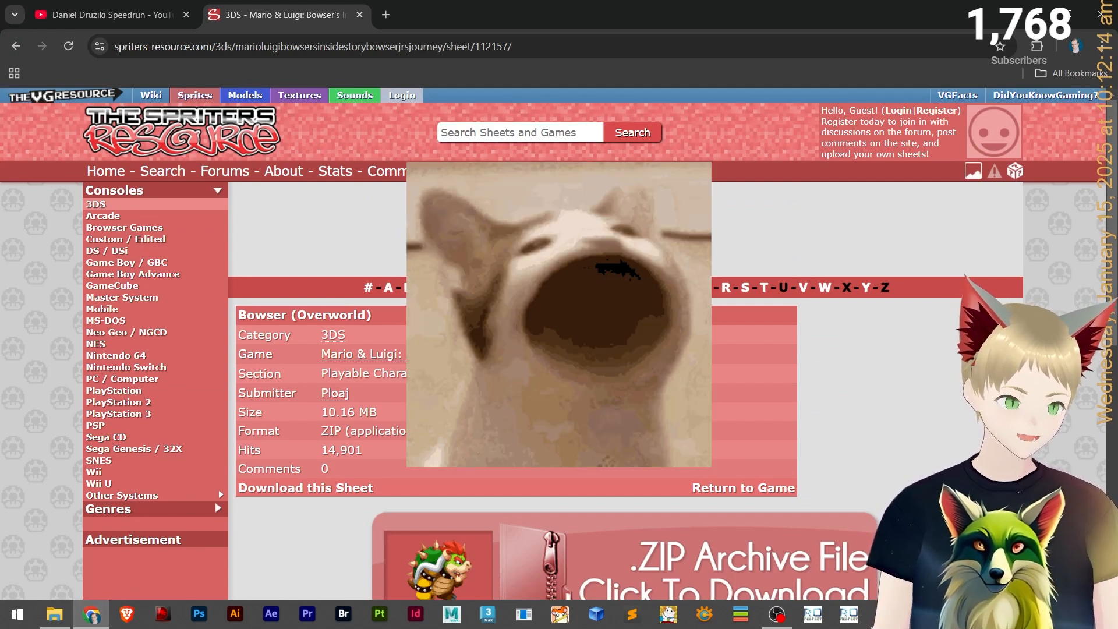
Go back to the bowser search results and scroll through the sheet results.
scroll(423, 392, down, 6)
scroll(424, 392, up, 4)
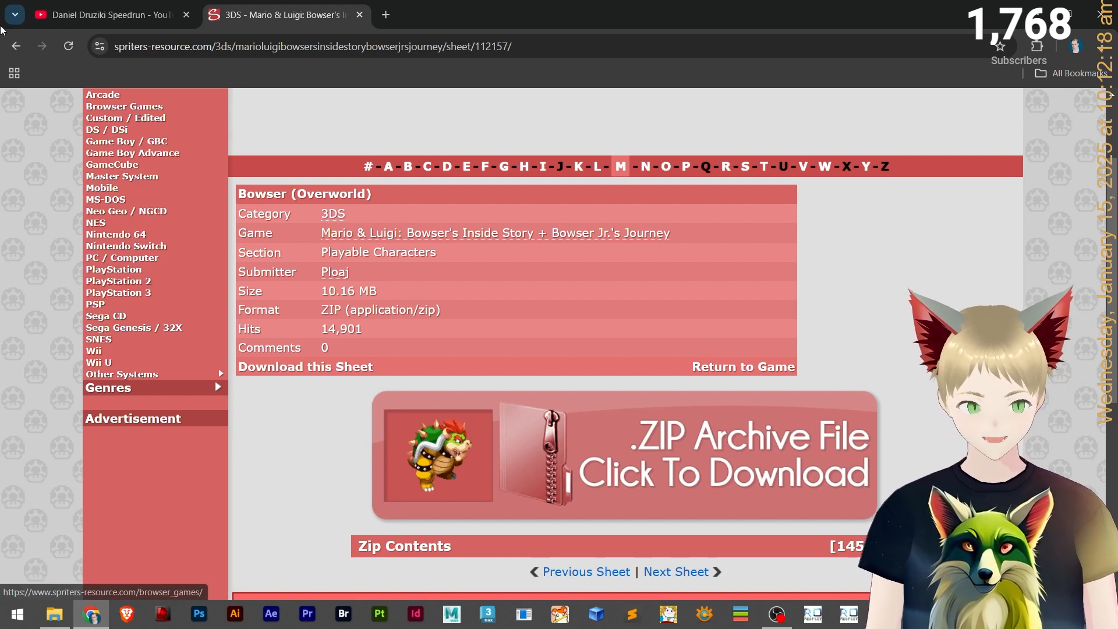
click(16, 46)
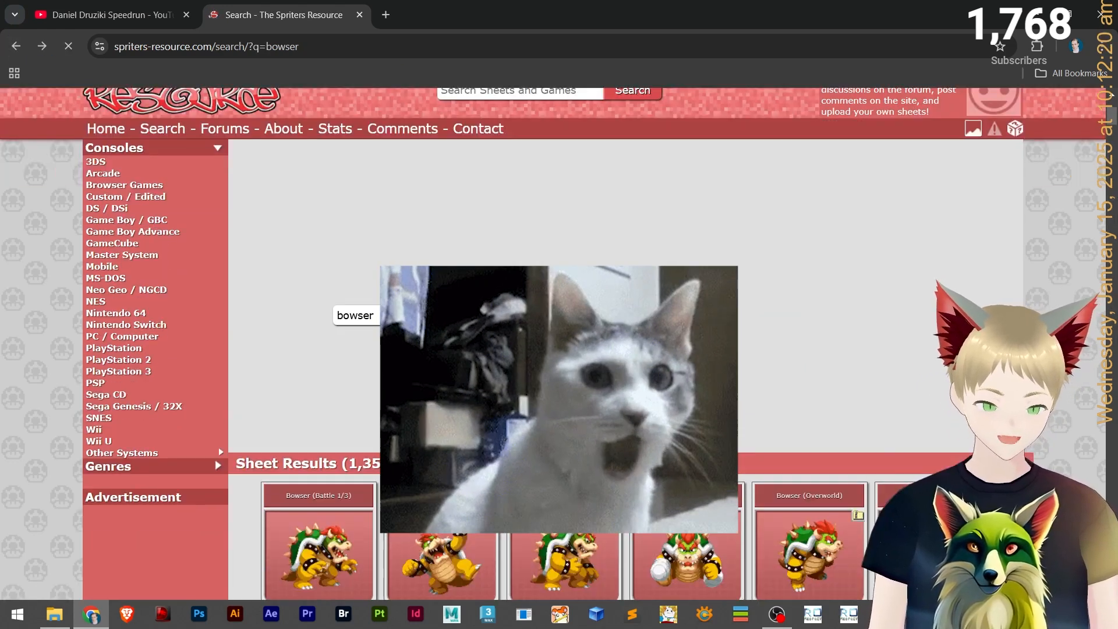
scroll(568, 292, down, 6)
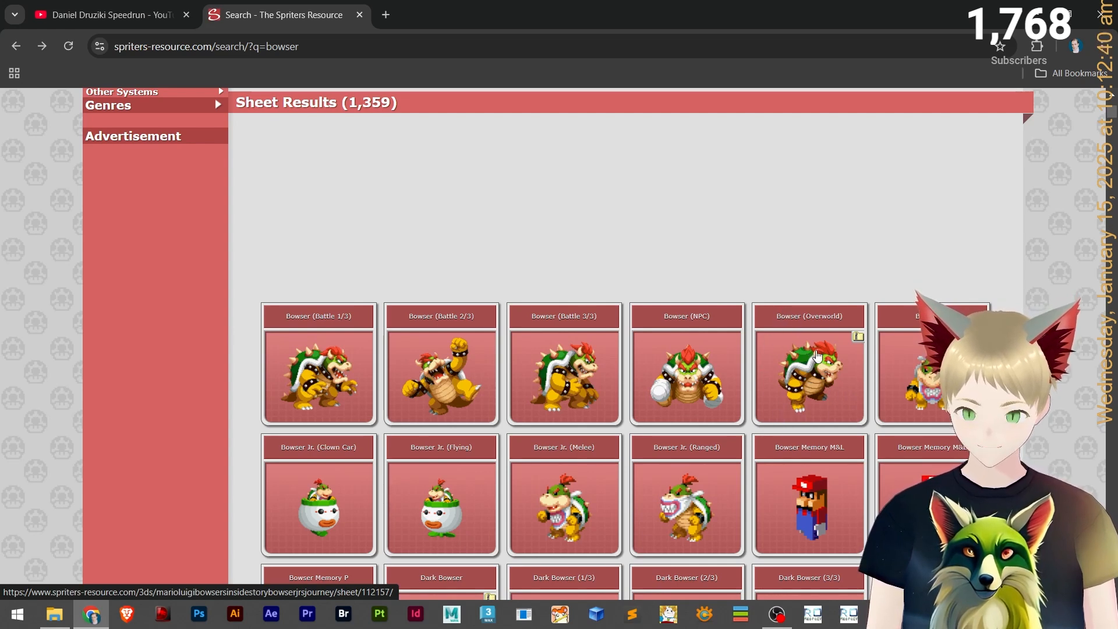
Open the Tutorial - Custom Mob folder on the desktop to view its files.
key(super+d)
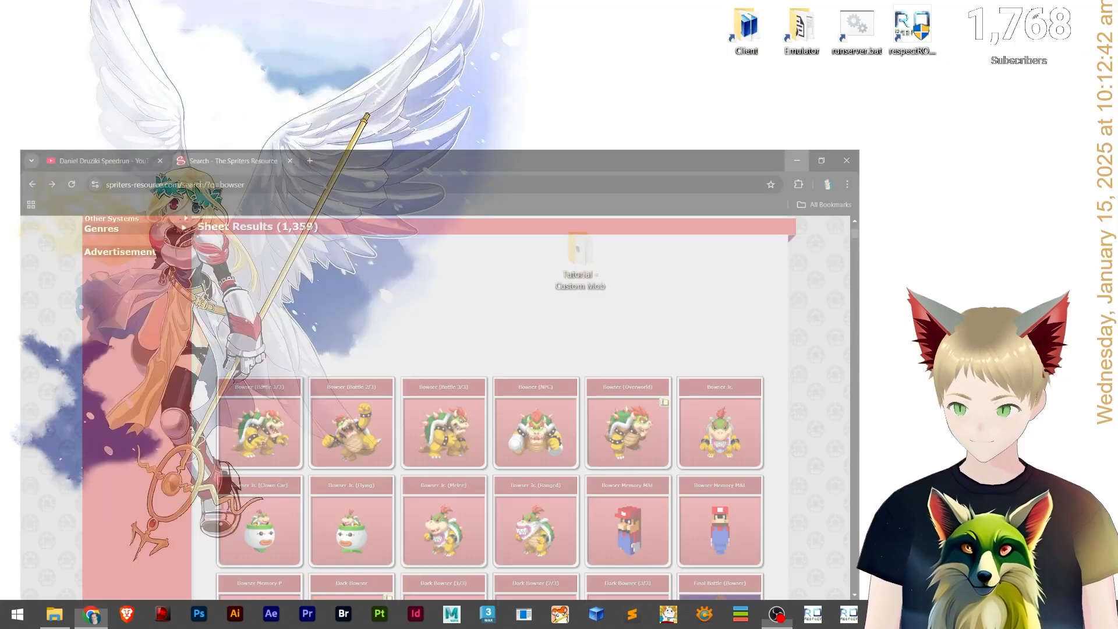
double_click(580, 256)
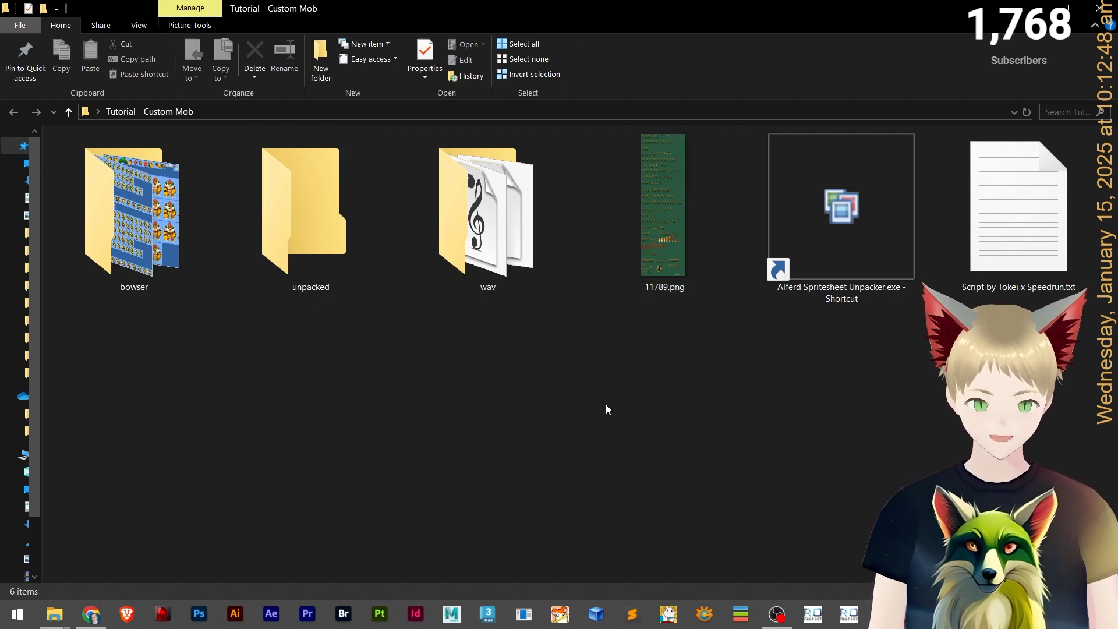
Return to the browser and search The Spriters Resource for scorpion.
click(92, 614)
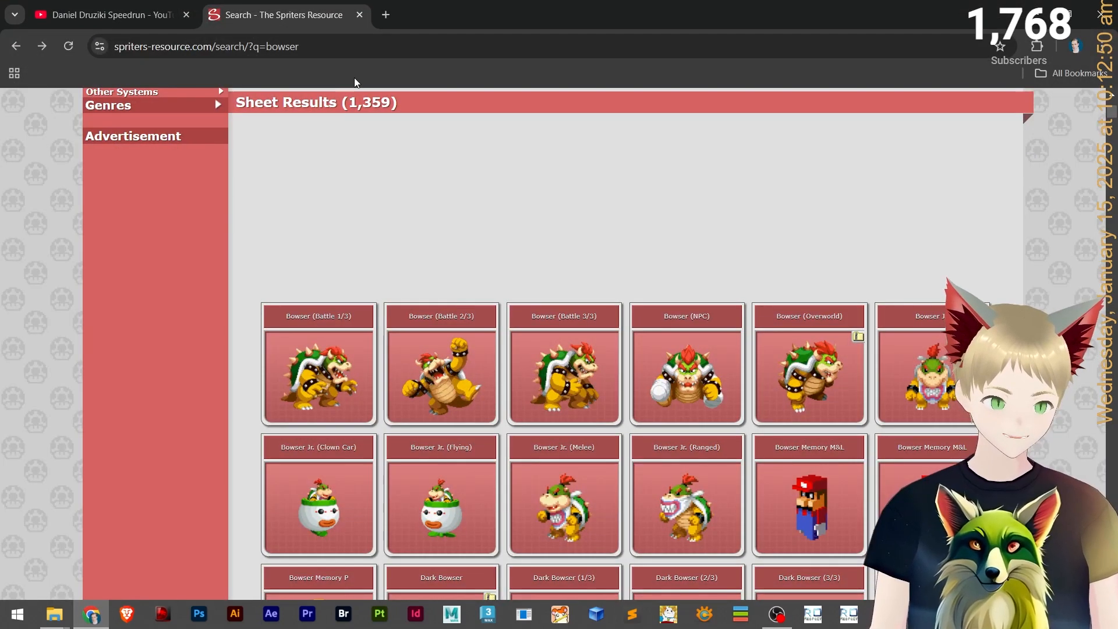
scroll(357, 82, up, 7)
click(499, 132)
text(scorpion)
key(Return)
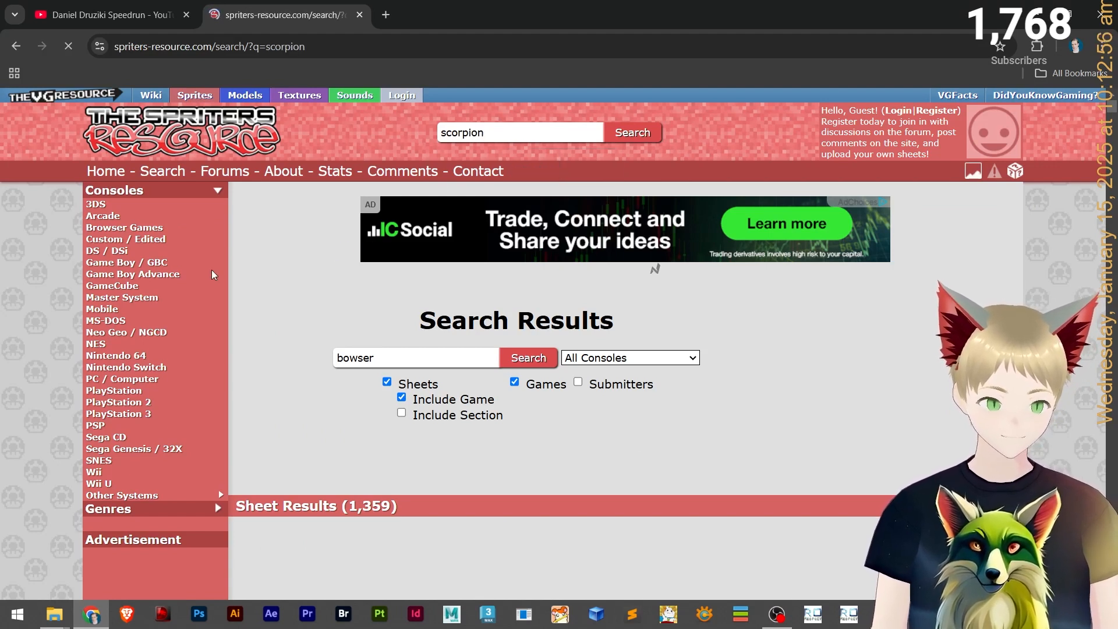
Scroll through the scorpion results and open the Ultimate Mortal Kombat 3 Scorpion sheet.
scroll(335, 283, down, 6)
scroll(373, 262, down, 1)
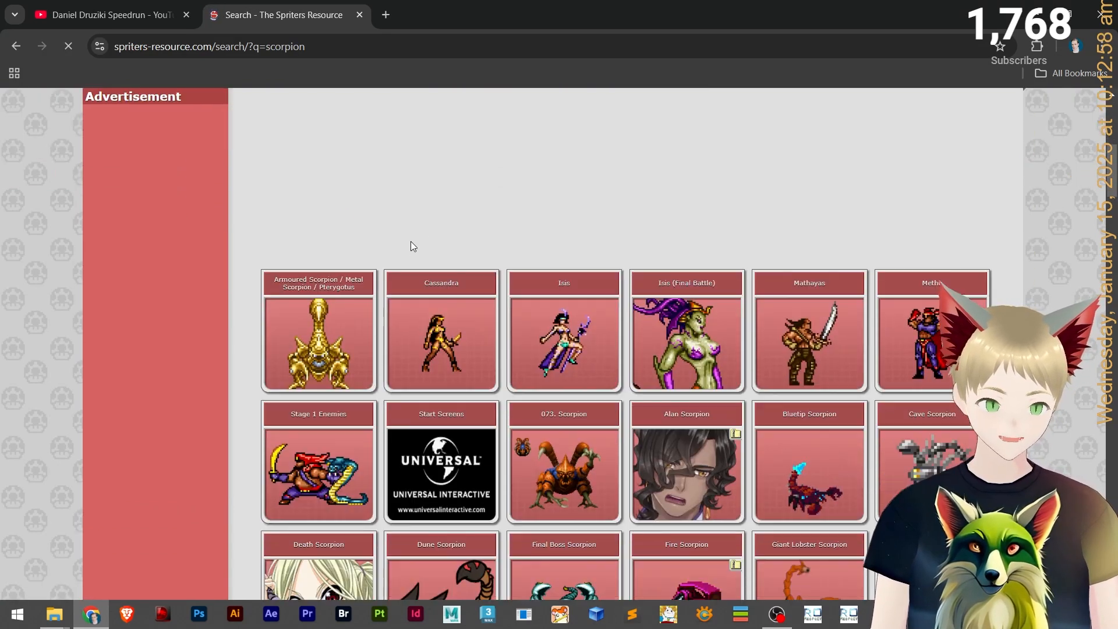
scroll(442, 210, down, 5)
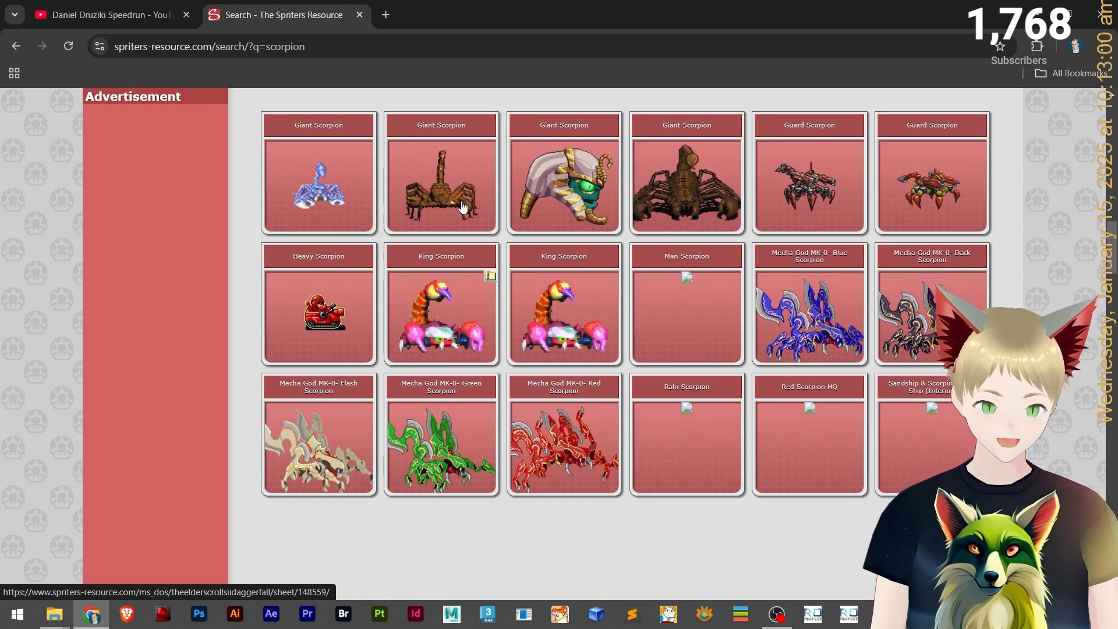
scroll(455, 216, down, 8)
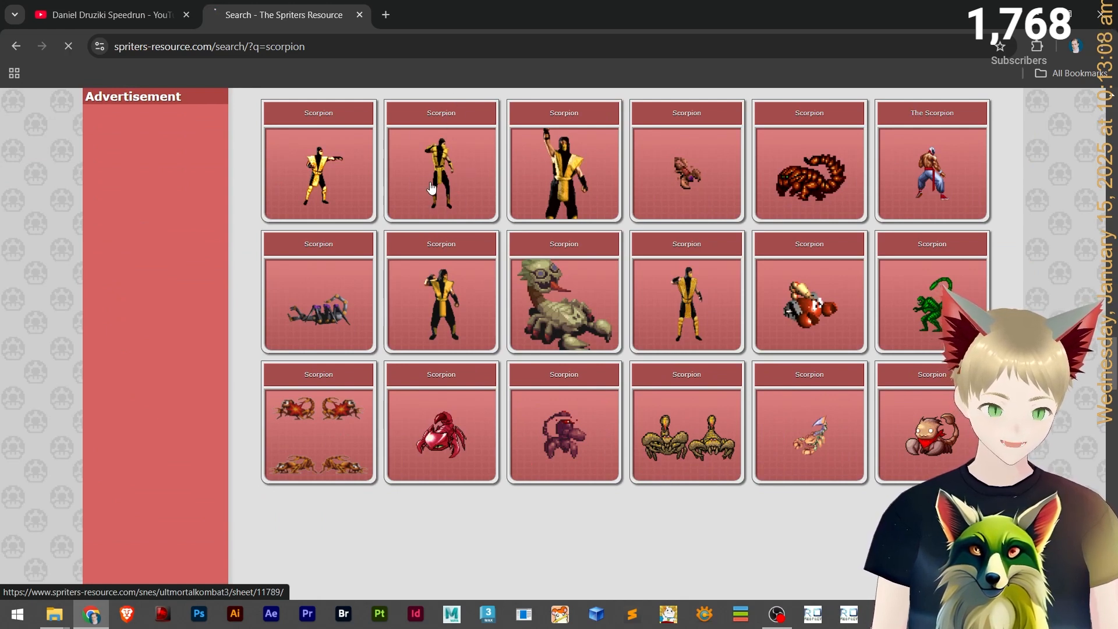
click(411, 266)
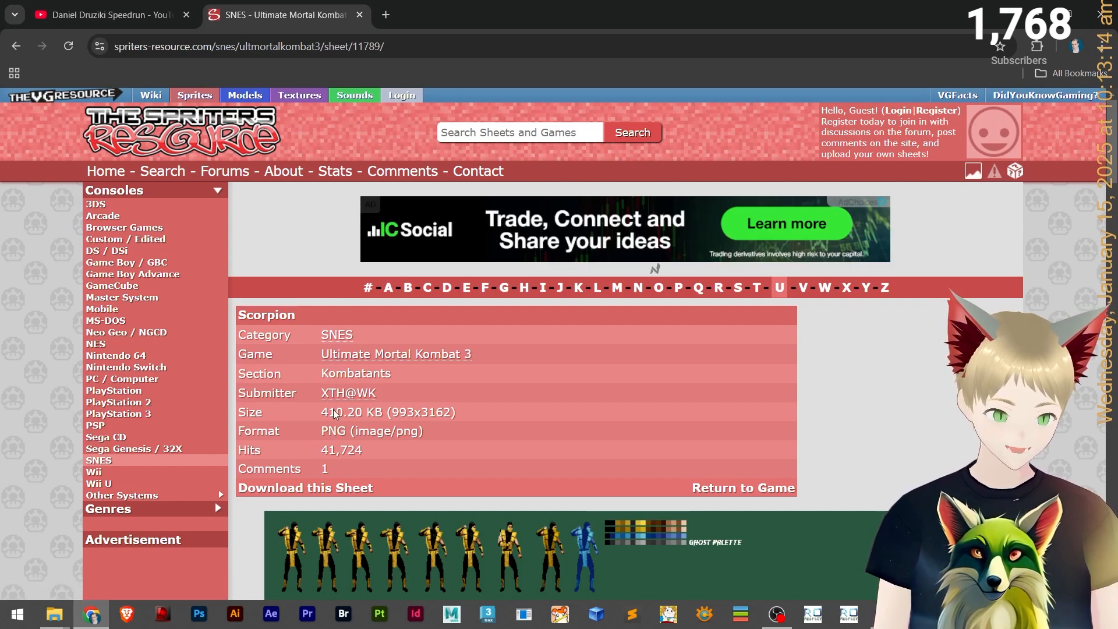
Open the Ultimate Mortal Kombat 3 game page in a new tab and switch to it.
scroll(335, 411, down, 1)
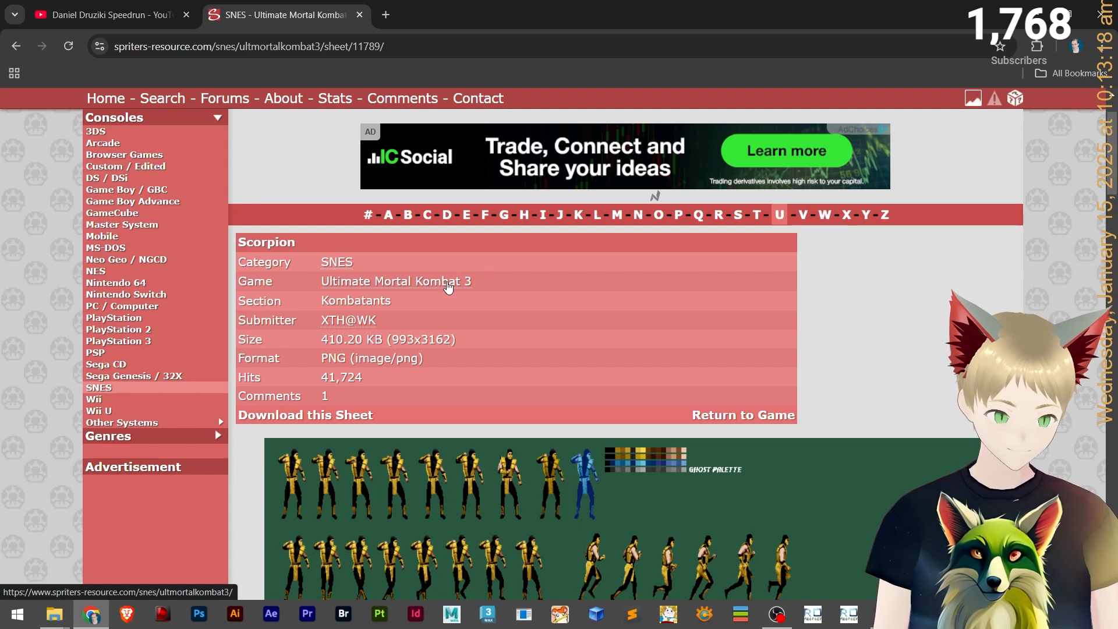
middle_click(453, 285)
click(444, 9)
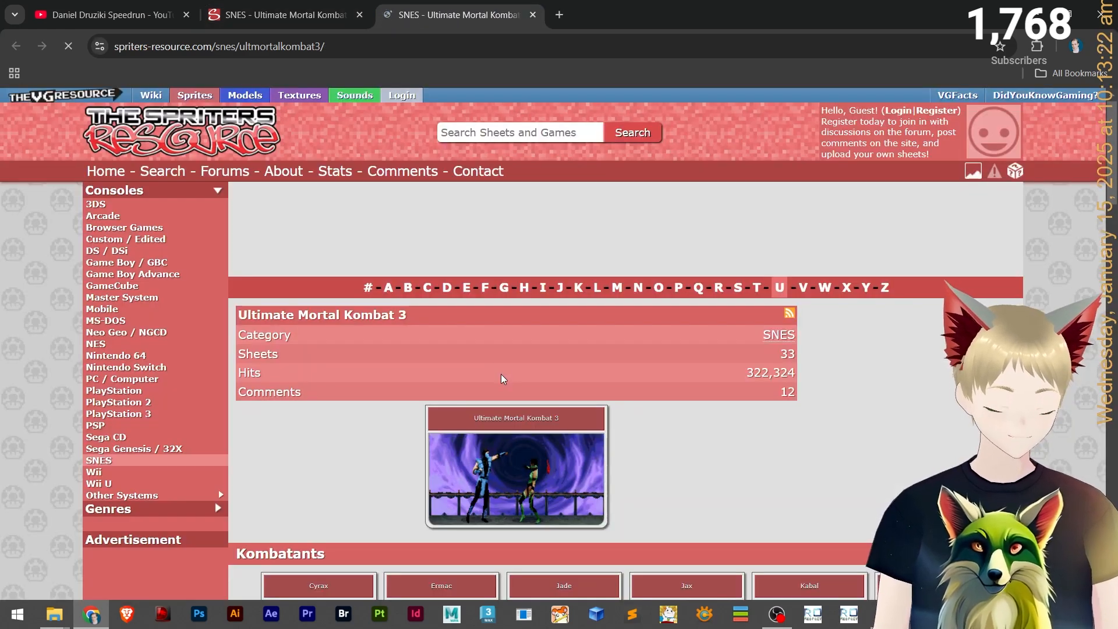
Scroll through the game page's kombatants and stages sheets.
scroll(428, 407, down, 10)
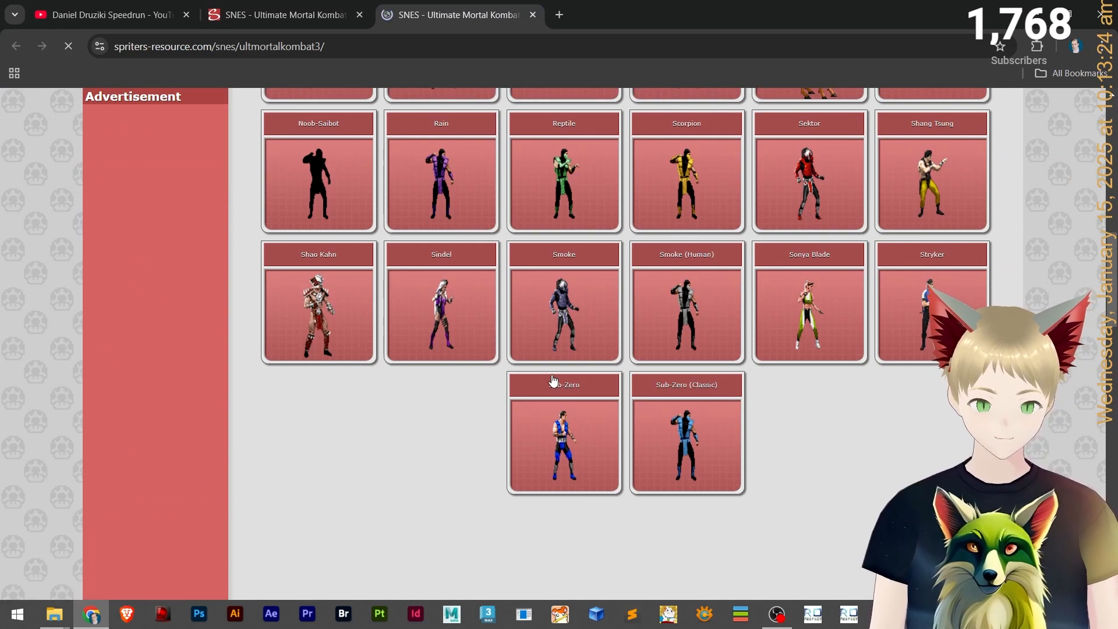
scroll(553, 379, up, 5)
scroll(557, 373, down, 5)
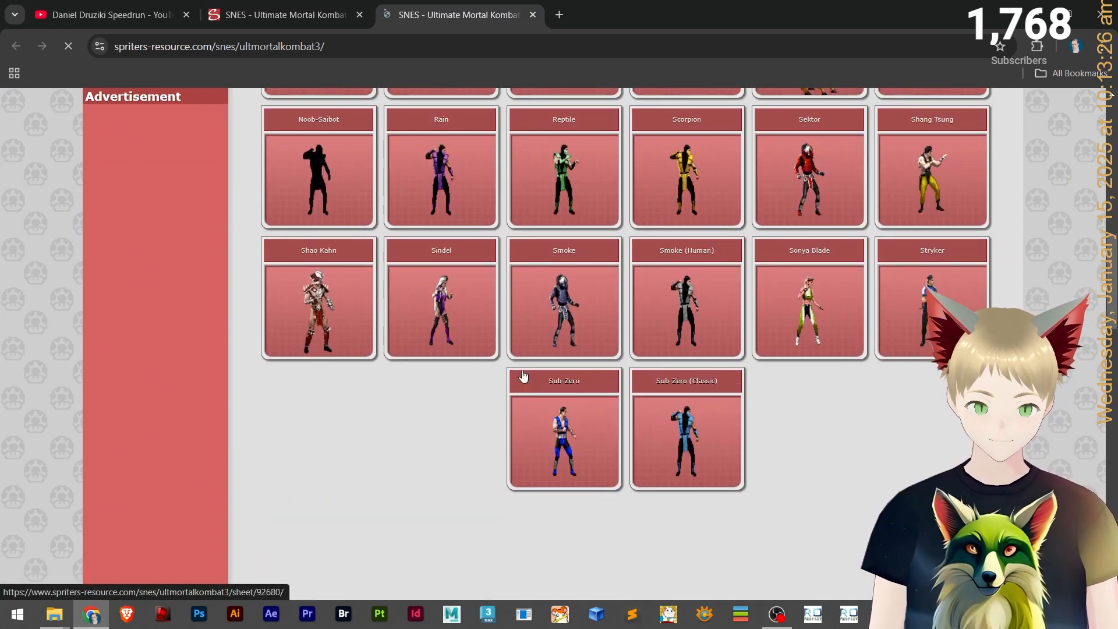
scroll(530, 370, down, 5)
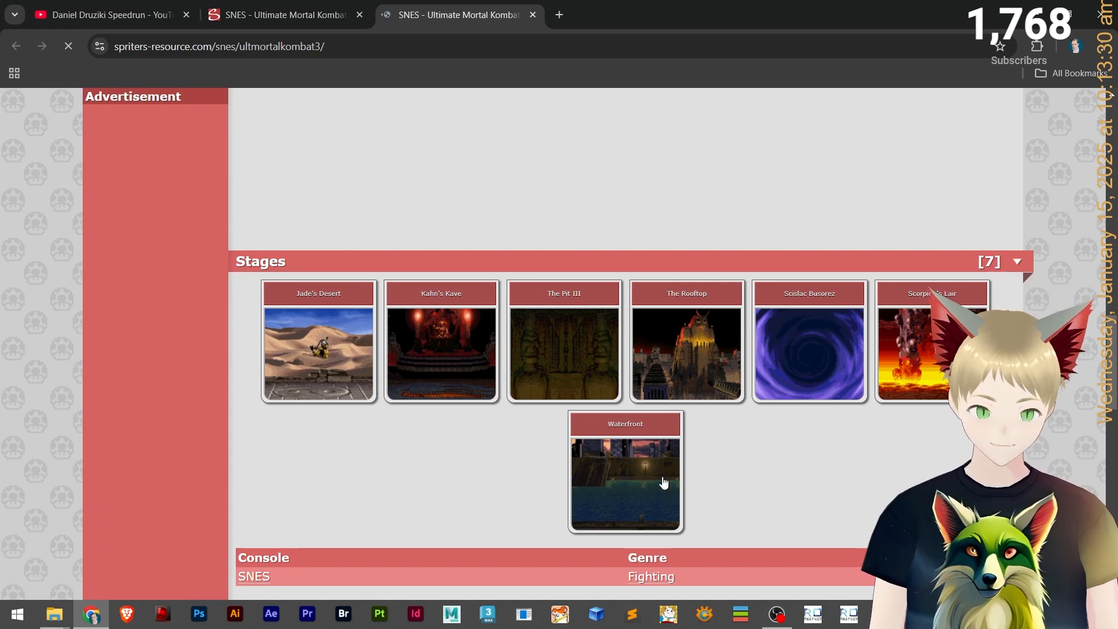
scroll(498, 478, down, 2)
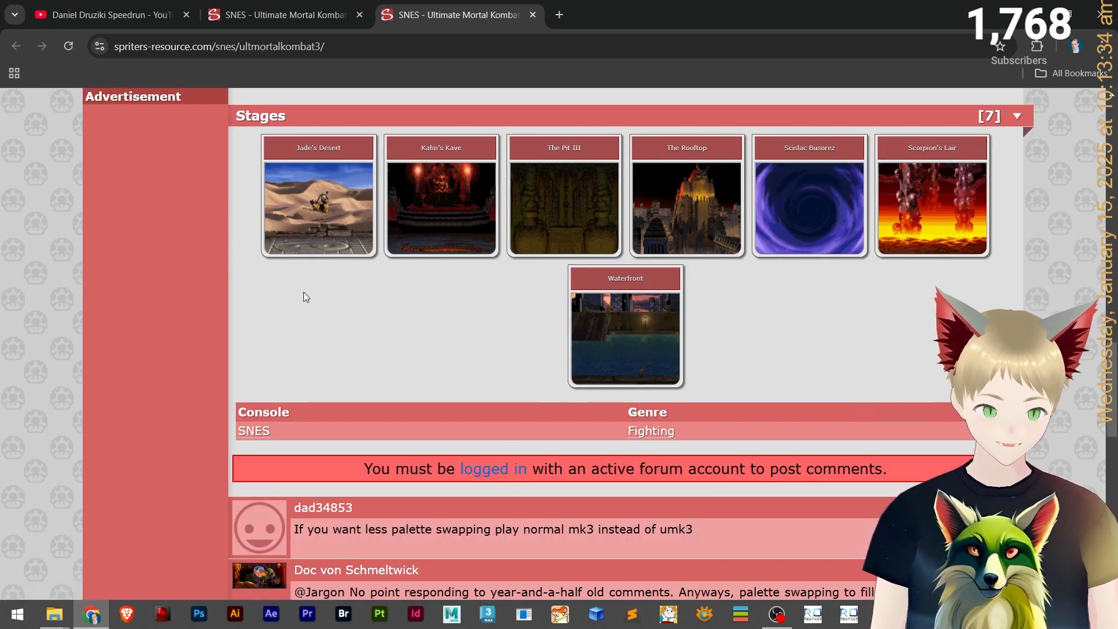
Return to the Scorpion sheet tab, go back to the scorpion results and open the Breath of Fire 4 Scorpion sheet.
click(288, 6)
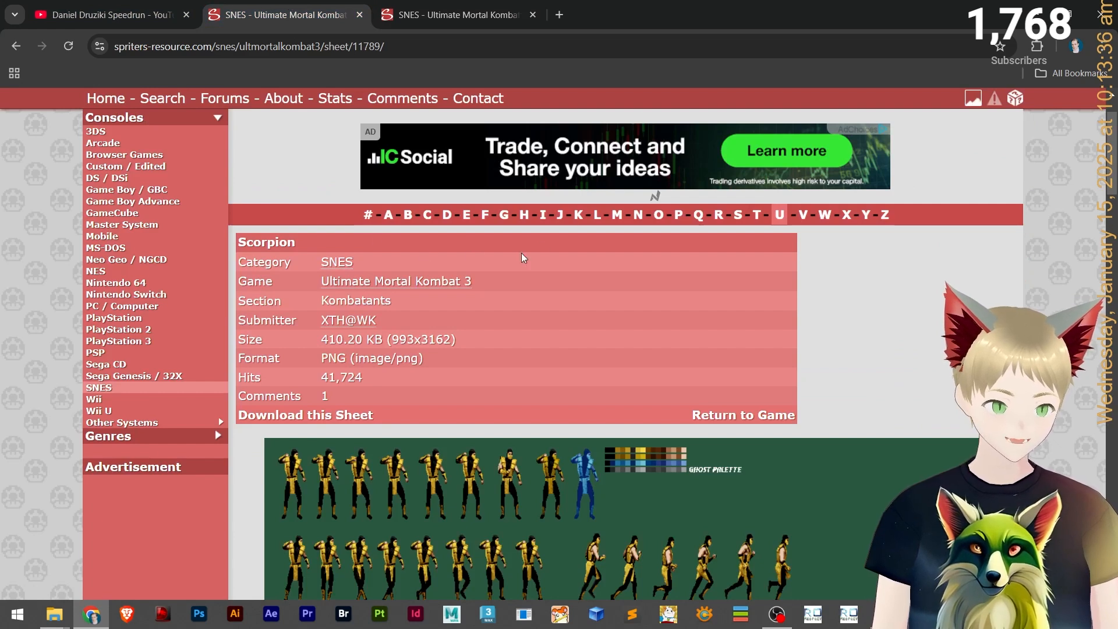
scroll(522, 258, down, 5)
scroll(544, 249, up, 6)
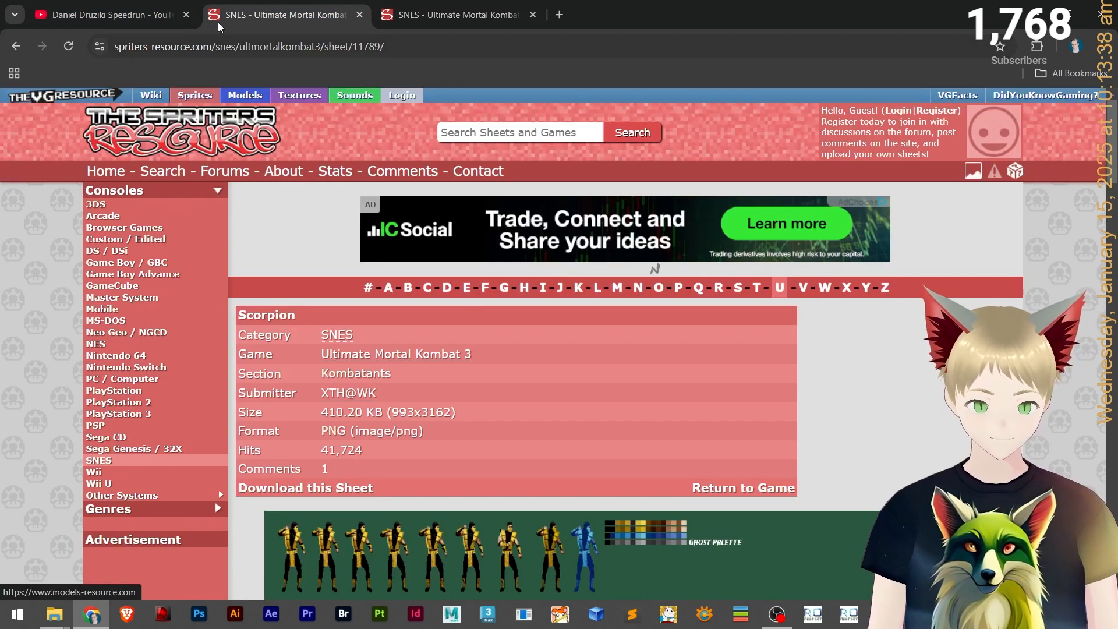
click(116, 15)
click(297, 5)
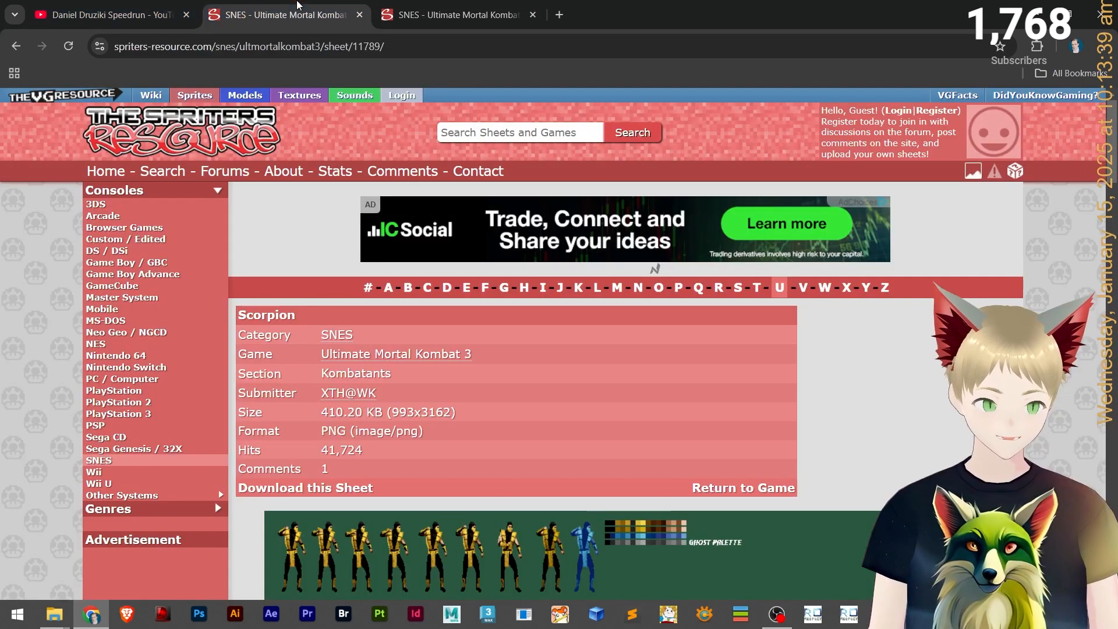
click(16, 46)
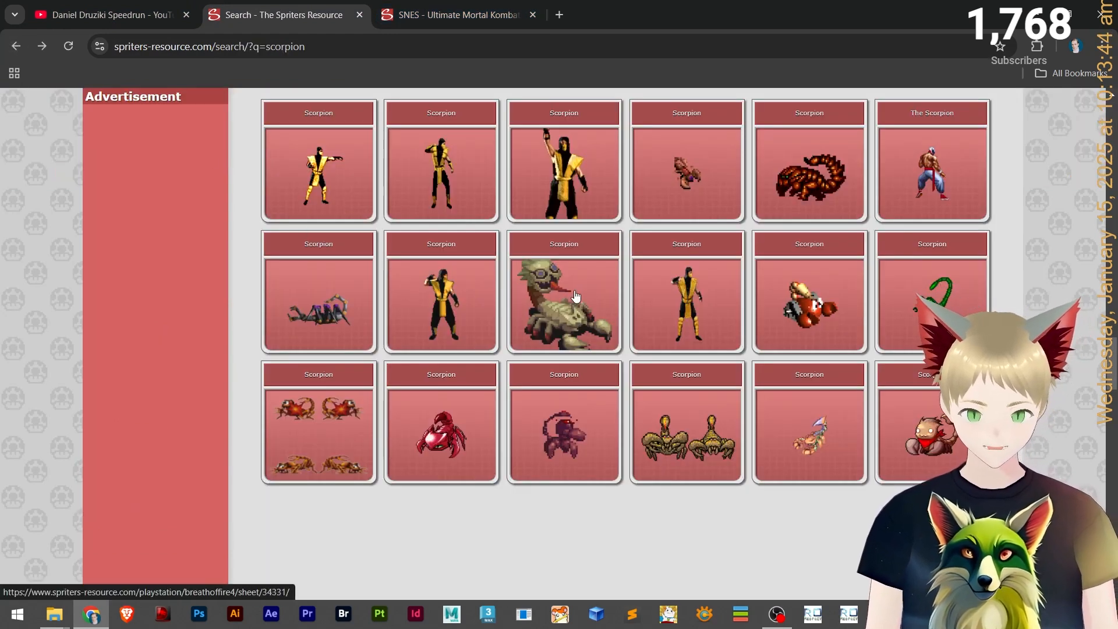
click(559, 306)
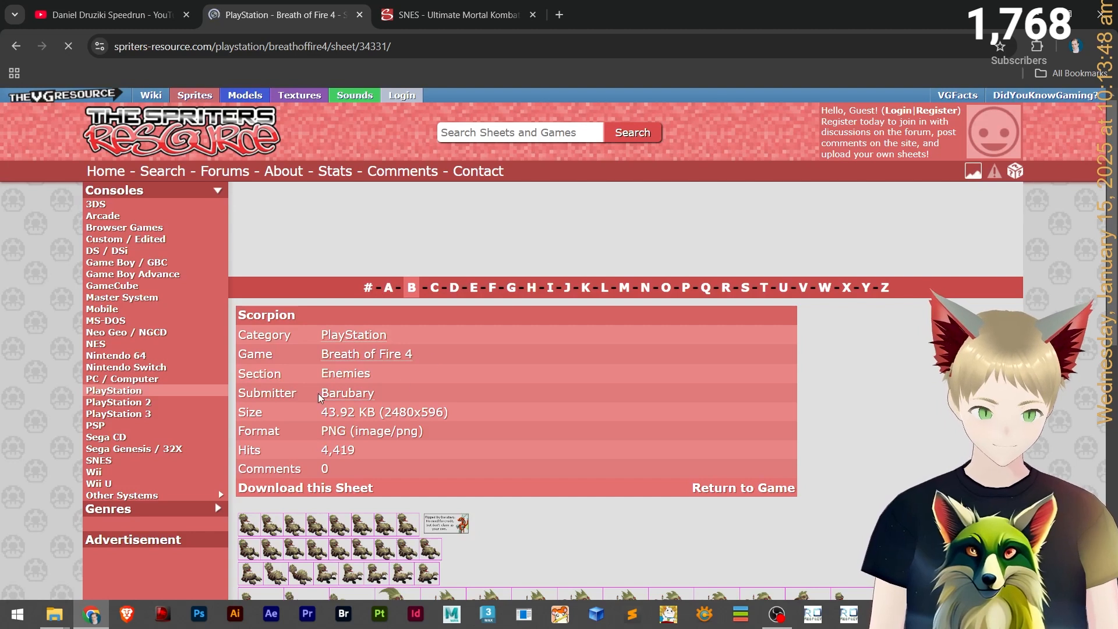
Scroll through the Breath of Fire 4 Scorpion sheet and return to the Breath of Fire 4 game page.
scroll(532, 370, down, 5)
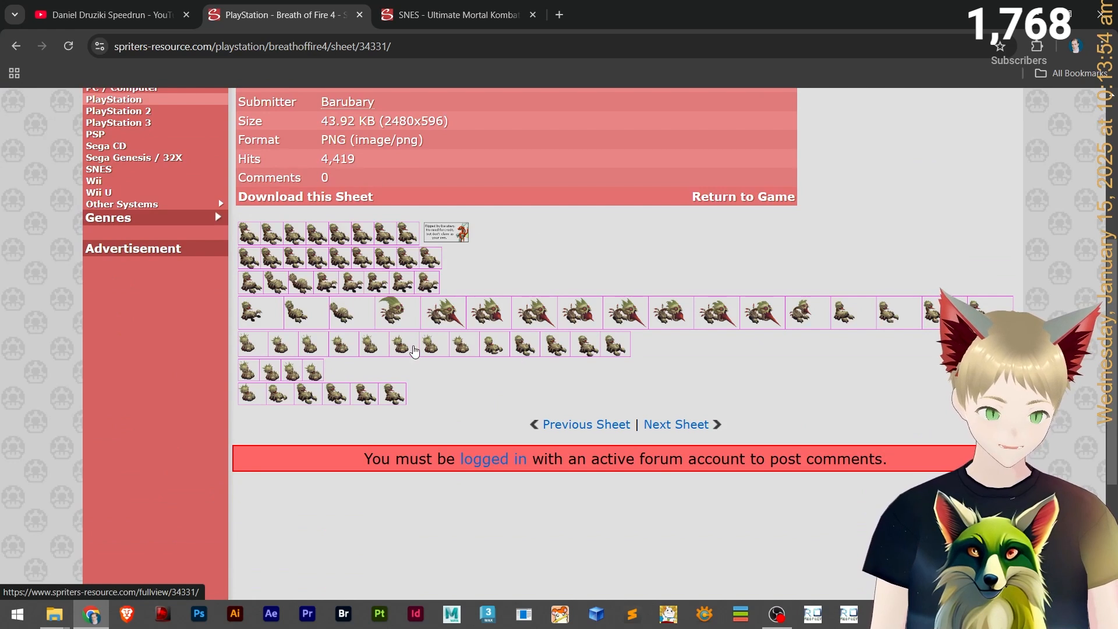
scroll(544, 238, up, 3)
click(378, 283)
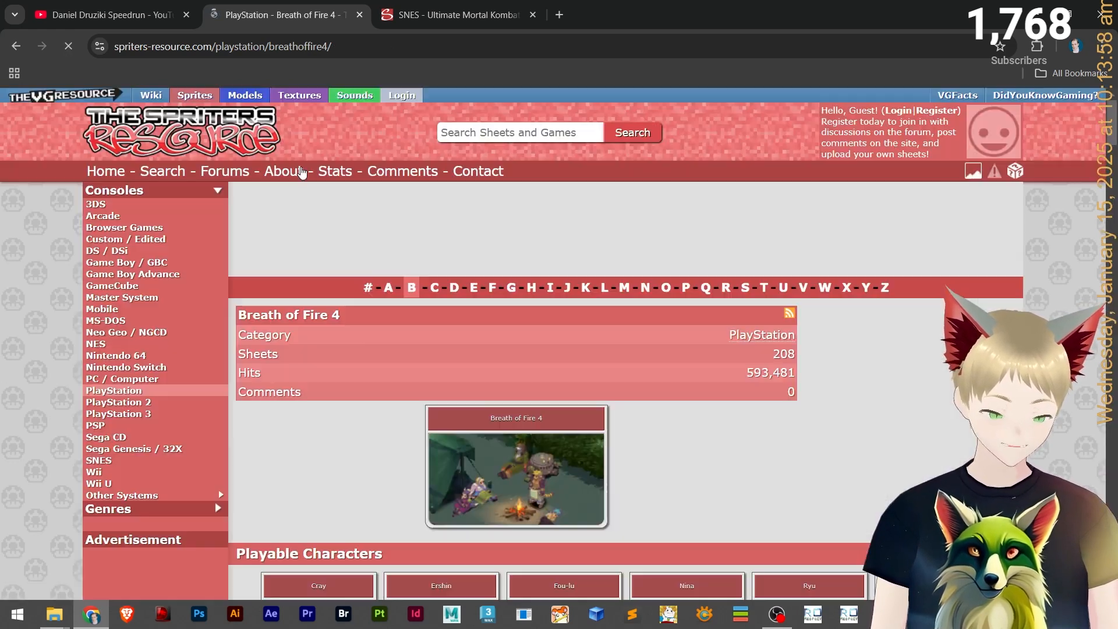
Open the Breath of Fire 4 Scias sheet and scroll through its sprites.
scroll(357, 379, down, 5)
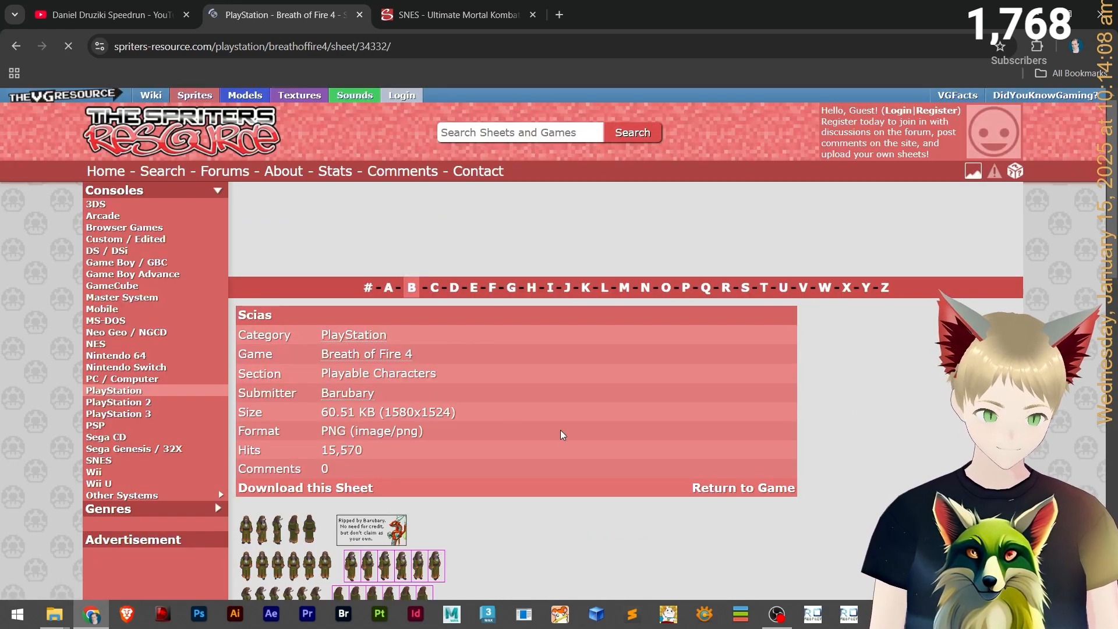
scroll(563, 435, down, 5)
scroll(356, 431, down, 3)
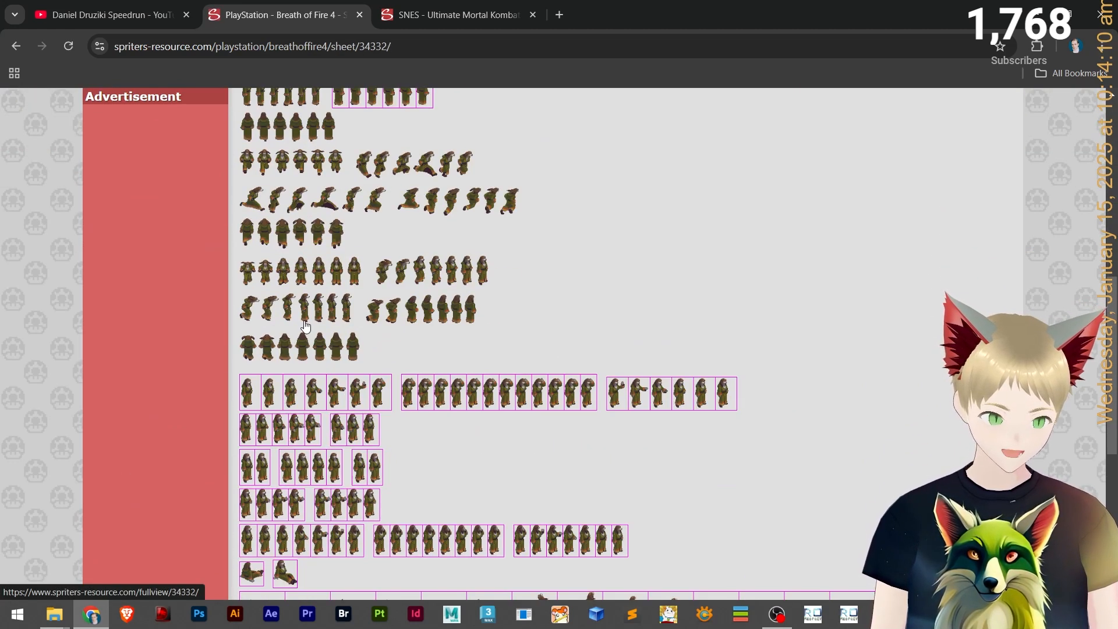
scroll(336, 309, down, 5)
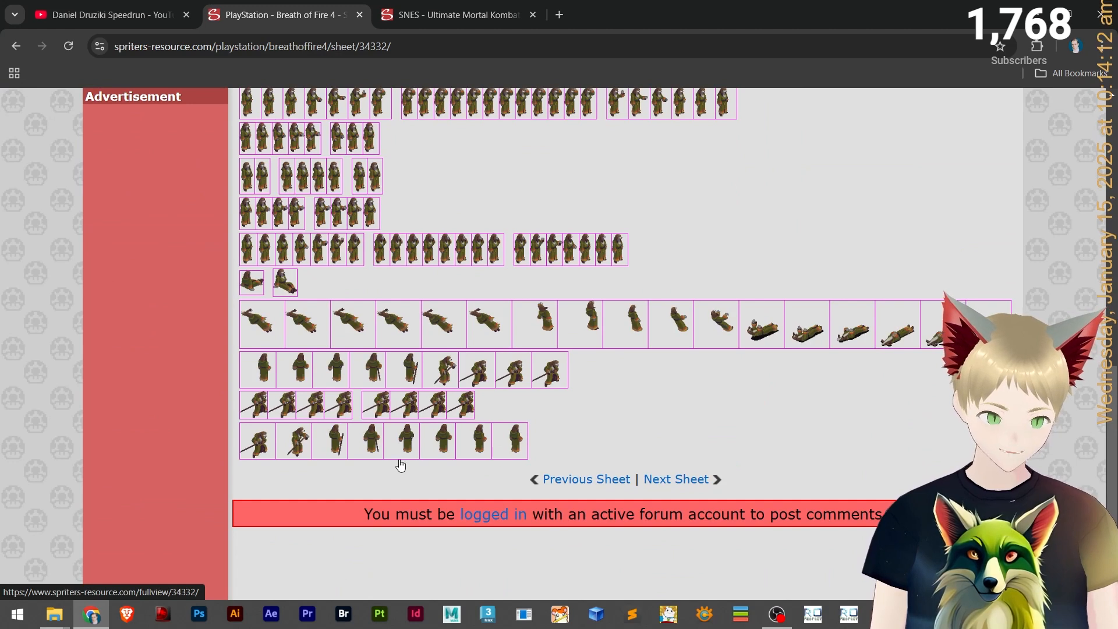
scroll(623, 307, up, 6)
scroll(532, 359, up, 4)
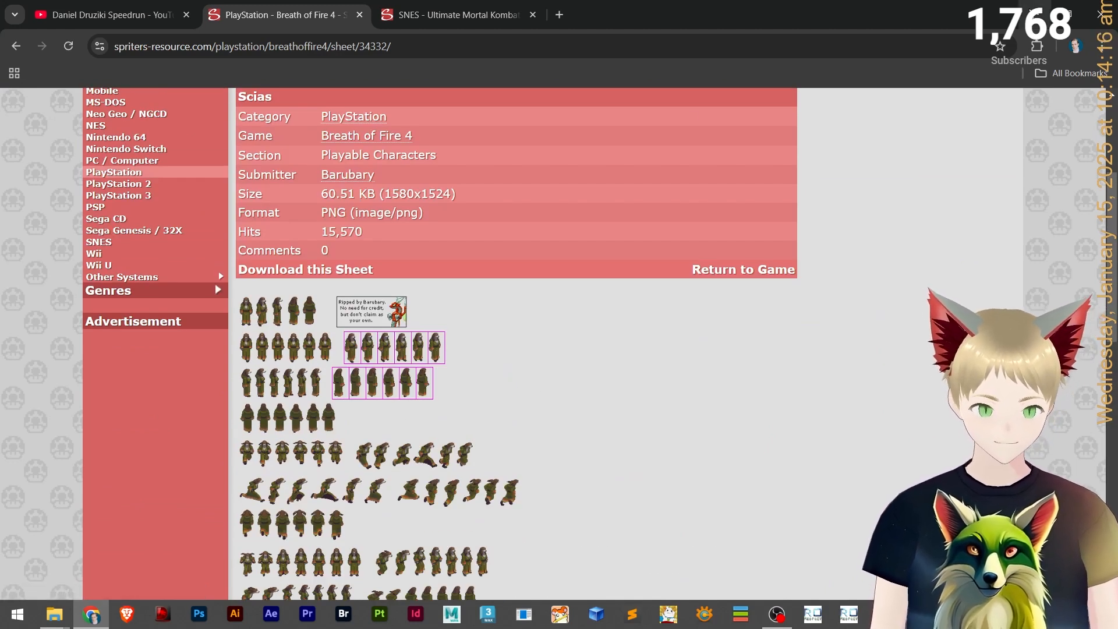
Leave the browser and open the bowser folder inside the Tutorial - Custom Mob folder.
click(502, 5)
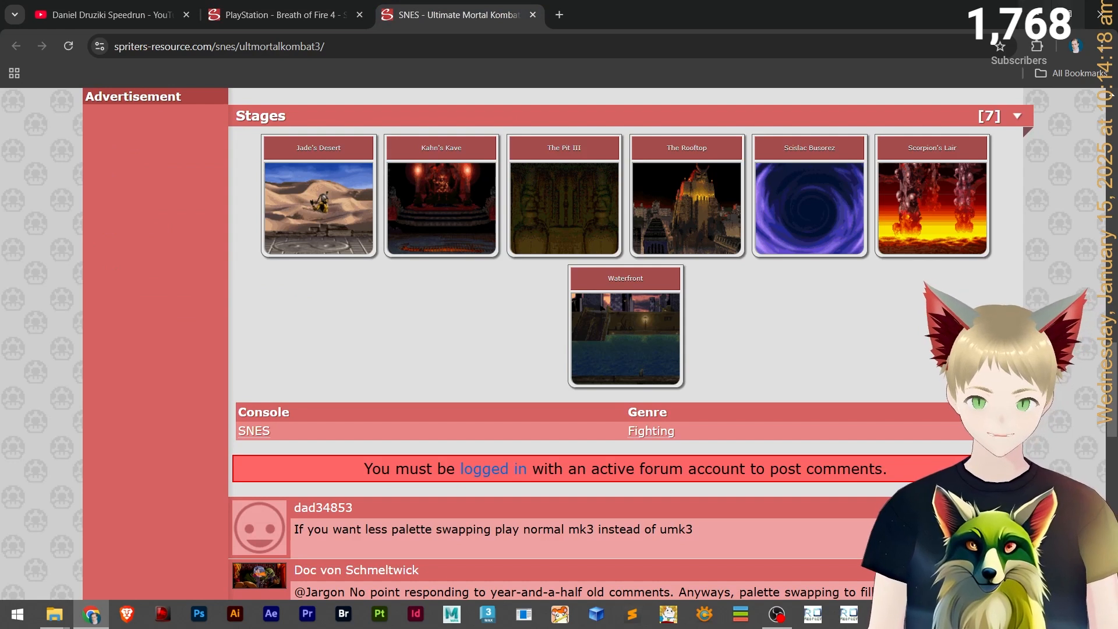
click(1036, 15)
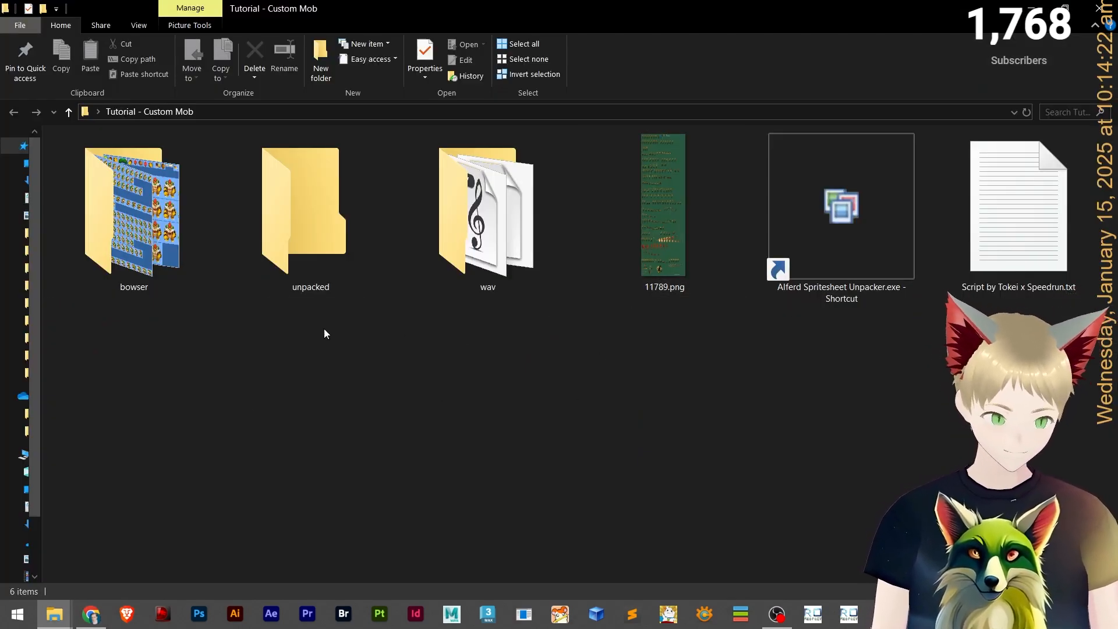
click(149, 194)
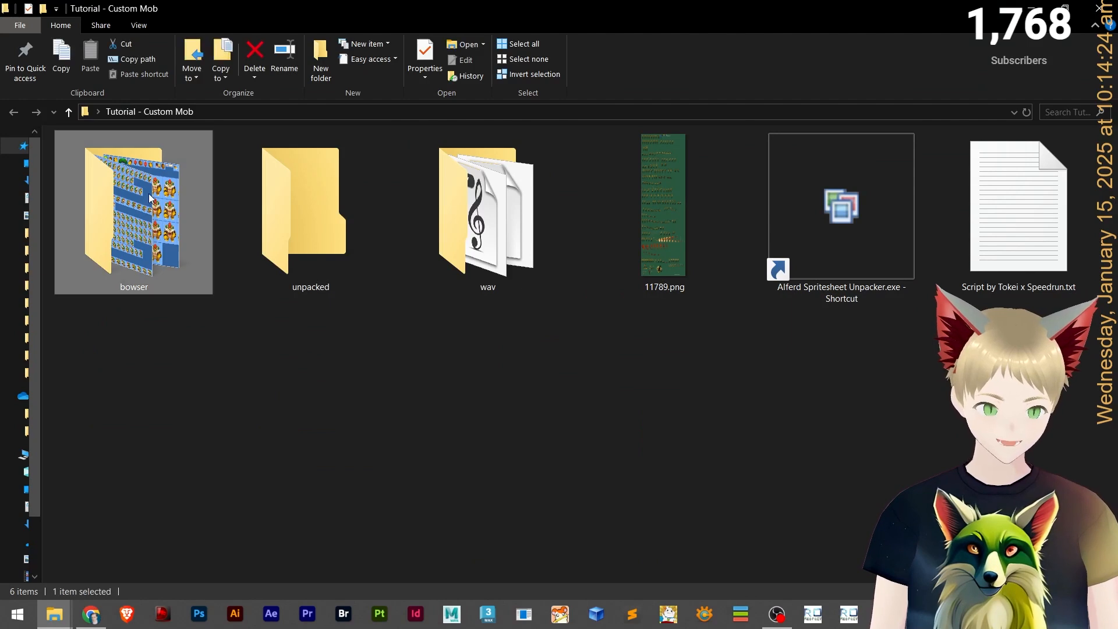
double_click(149, 193)
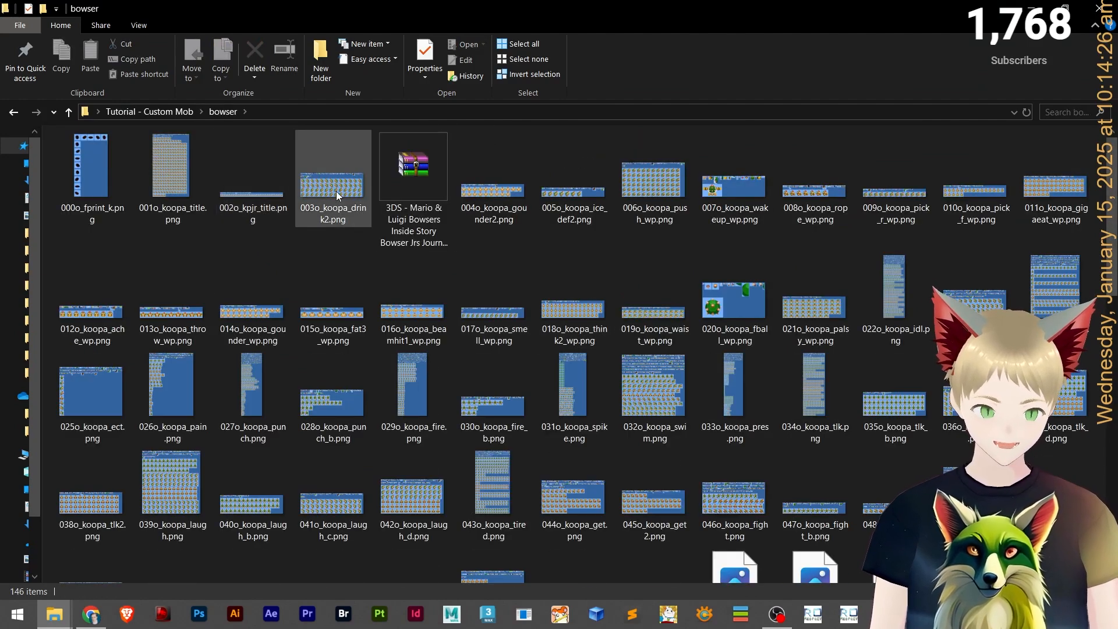
Open 003o_koopa_drink2.png in the image viewer, maximize it, and zoom in and back out on the sprites.
double_click(337, 191)
scroll(850, 215, down, 10)
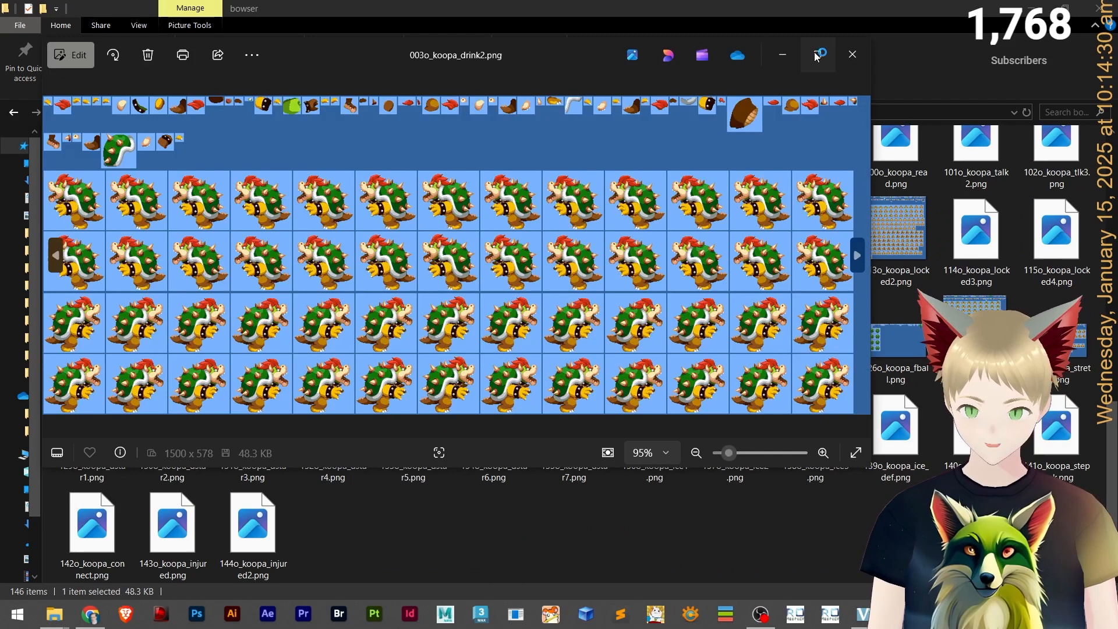
click(817, 53)
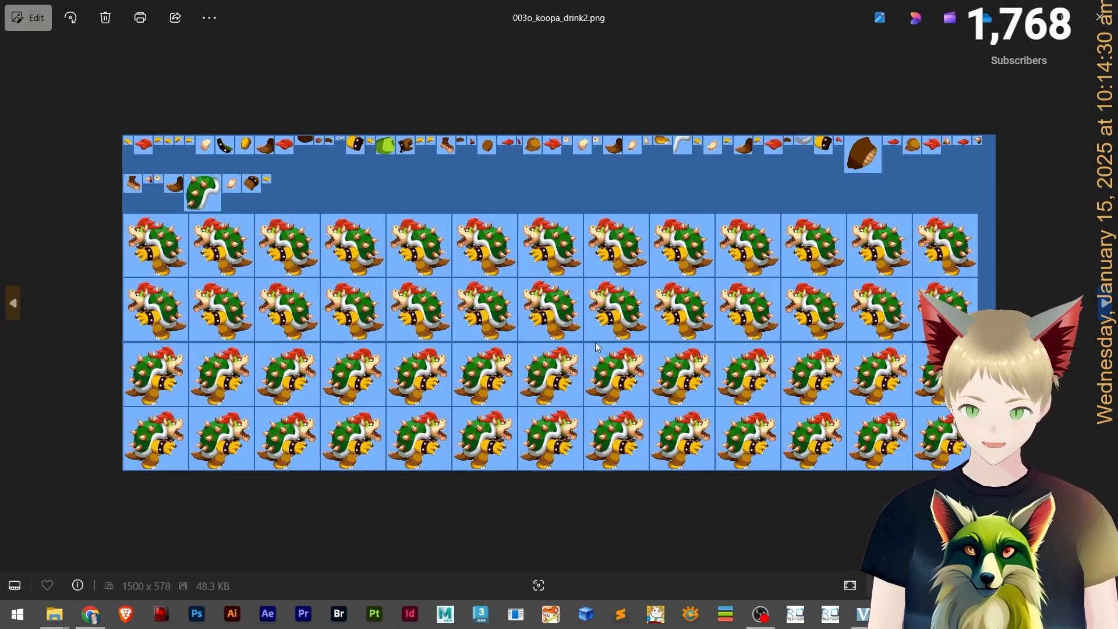
scroll(460, 337, up, 3)
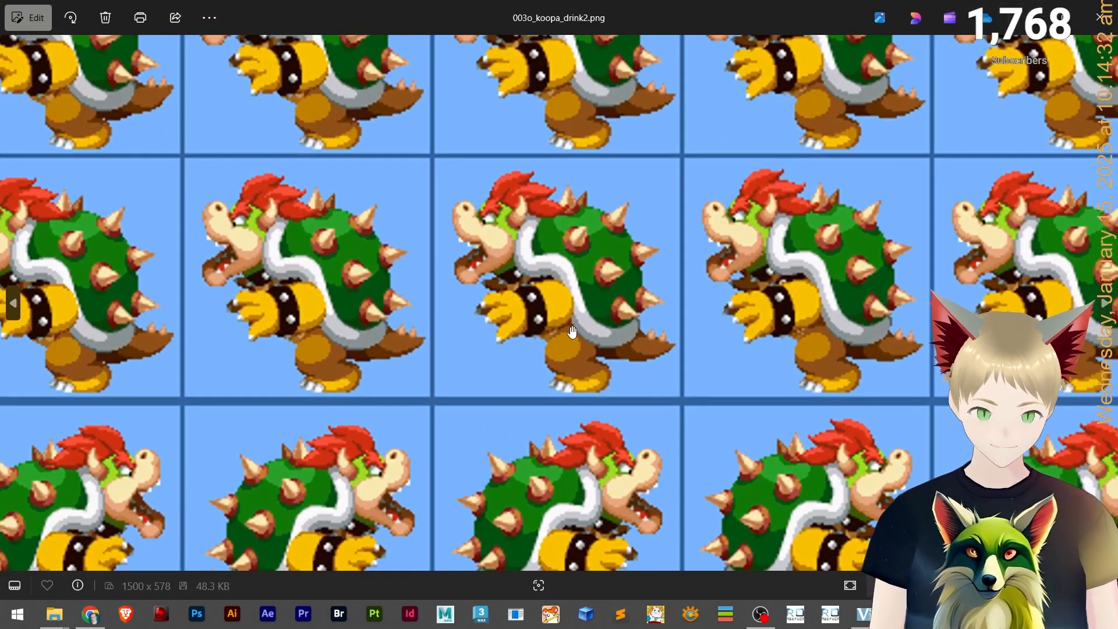
scroll(572, 332, down, 5)
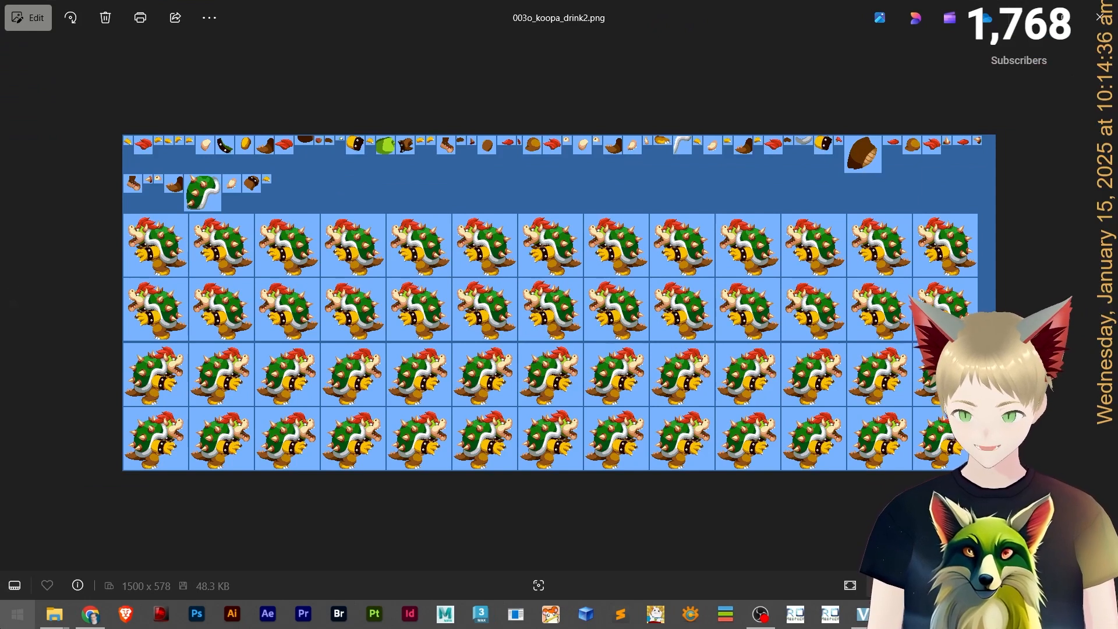
Launch Act Editor through the Start search, then bring the image viewer back to the front.
click(17, 614)
text(act)
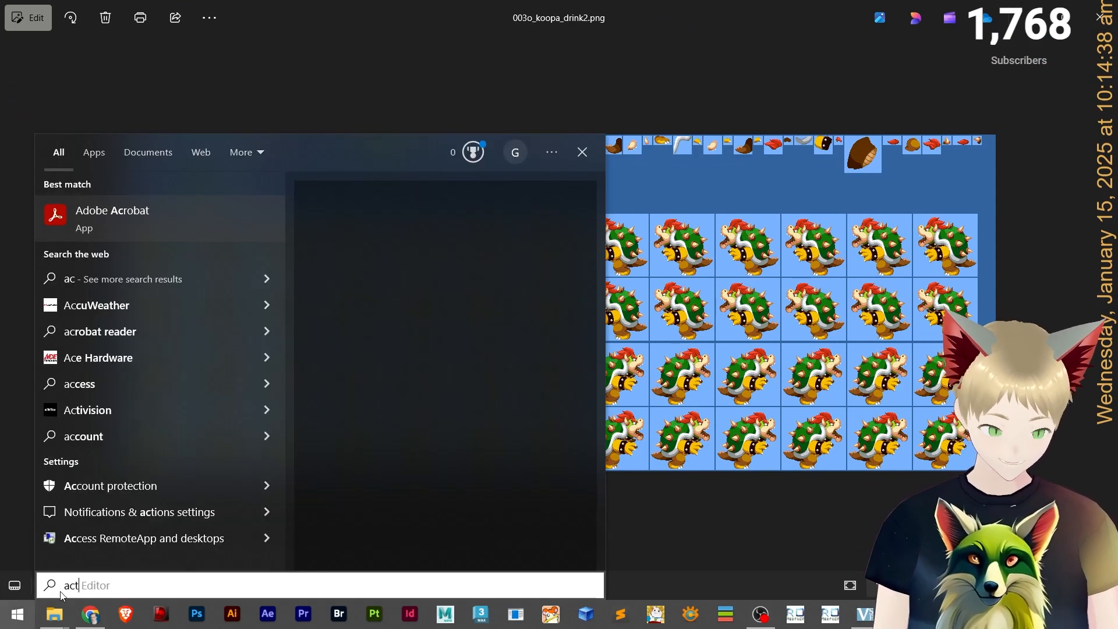
click(170, 243)
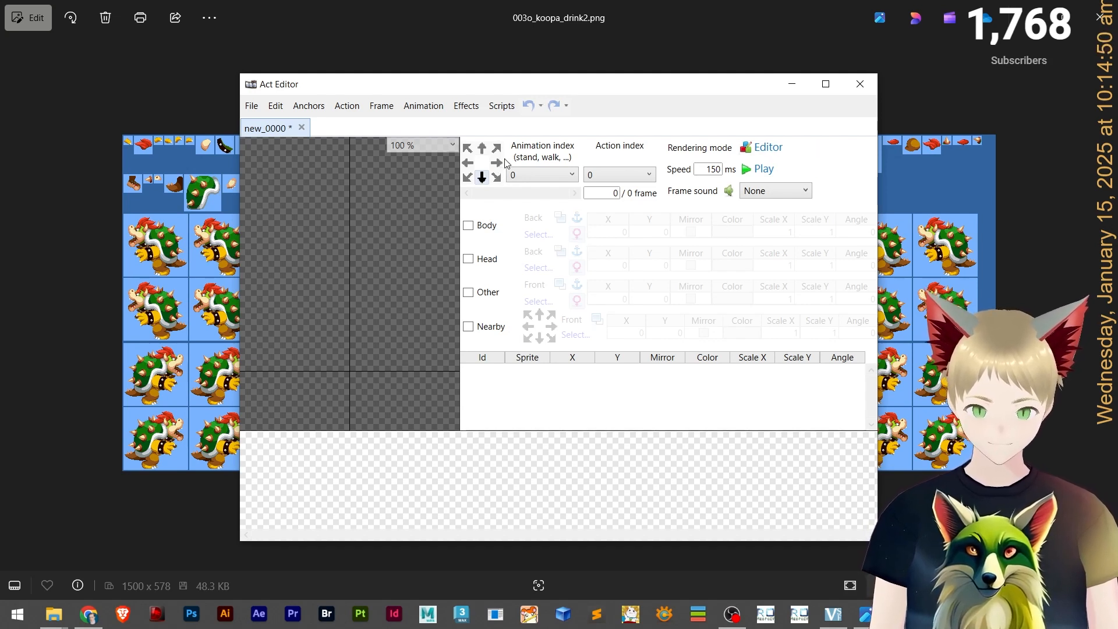
click(80, 352)
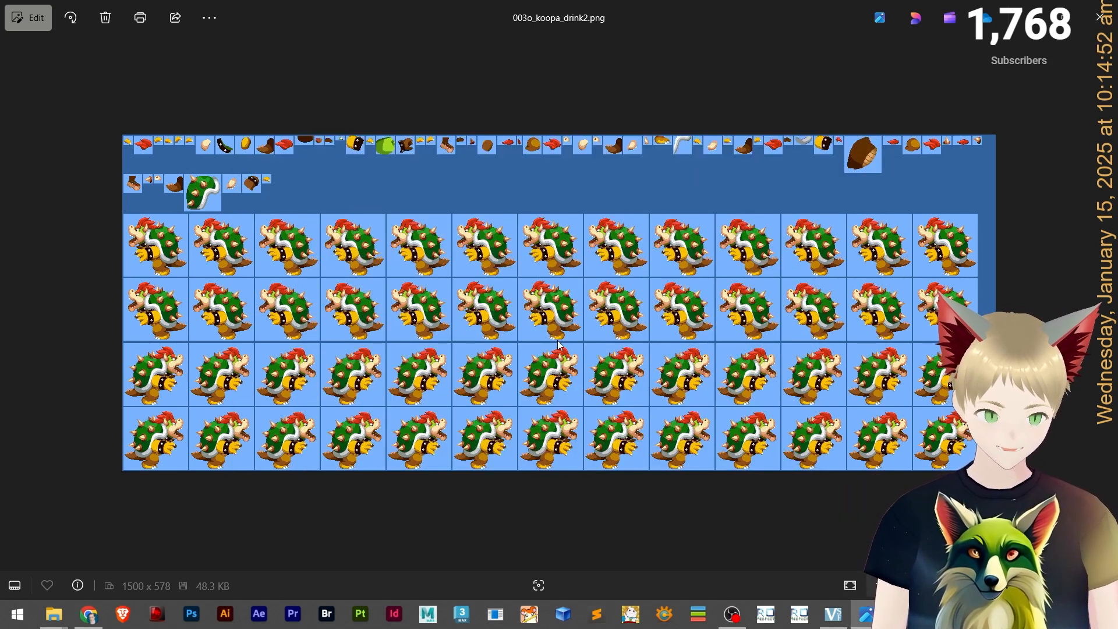
Page through the bowser sprite sheets in the viewer from the ice defence sheet to the palsy sheet.
key(Right)
key(Right)
key(Right)
key(Right)
key(Right)
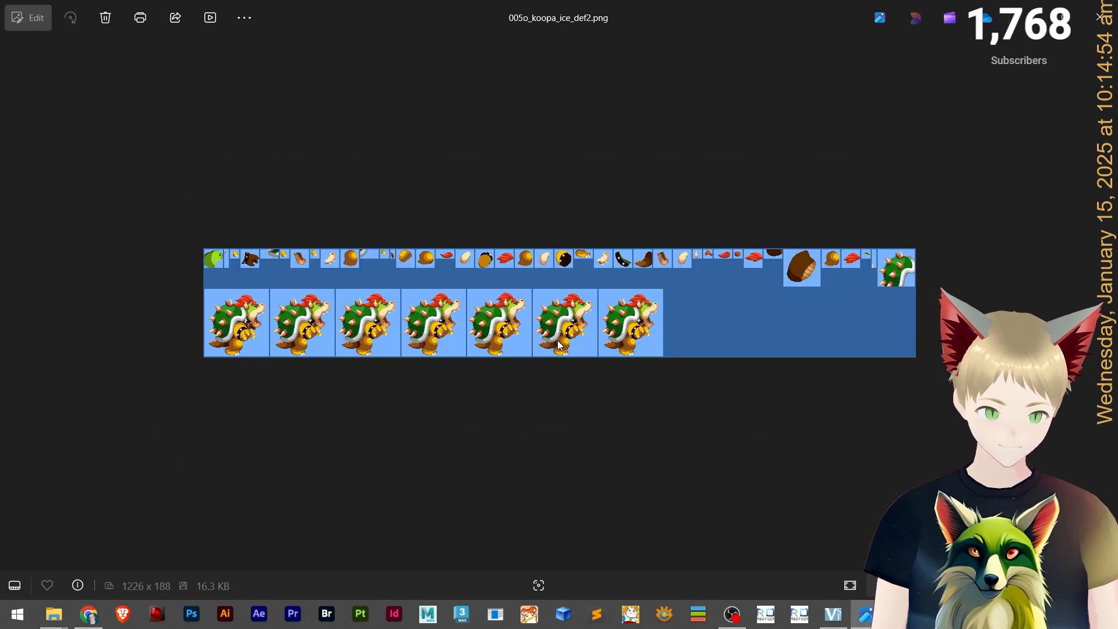
key(Right)
key(Right)
key(Right)
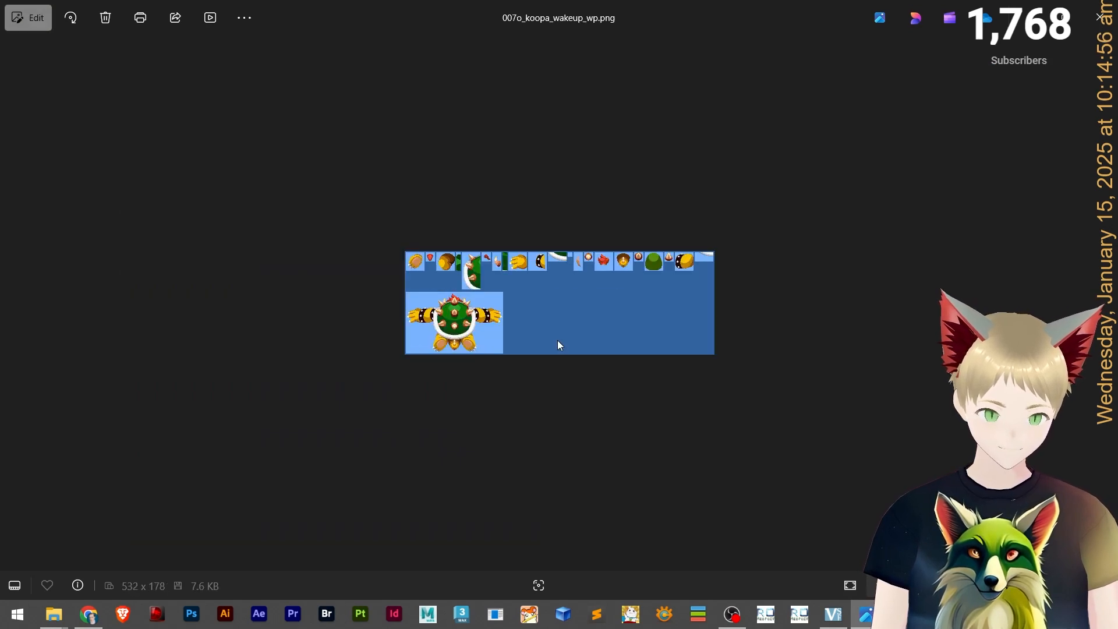
key(Right)
key(Right)
key(Right)
key(Right)
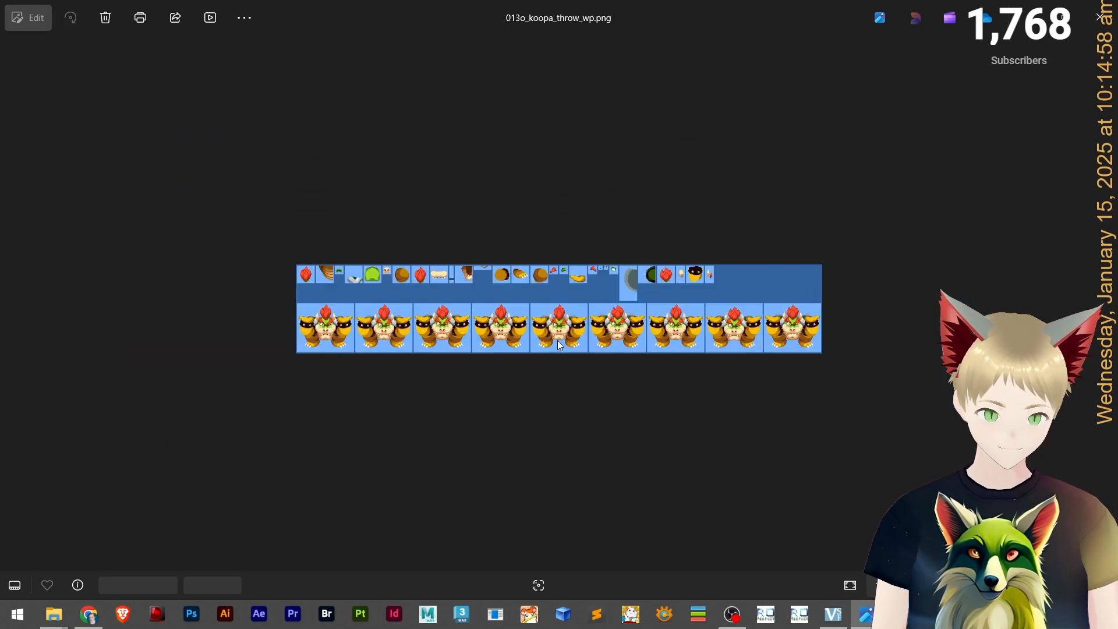
key(Right)
key(Right)
key(Right)
key(Right)
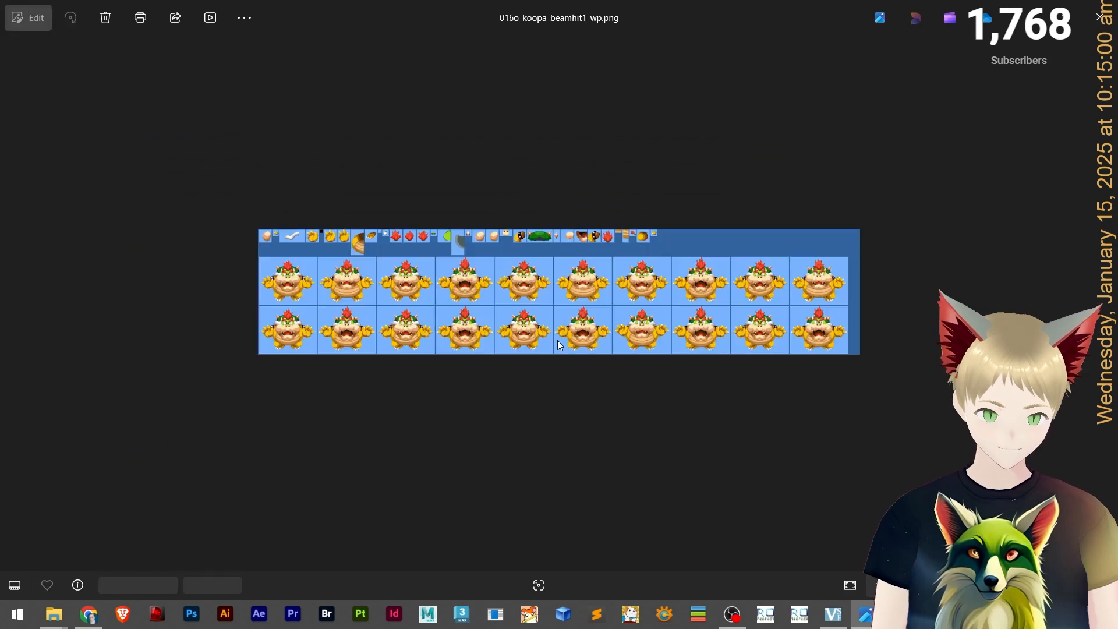
key(Right)
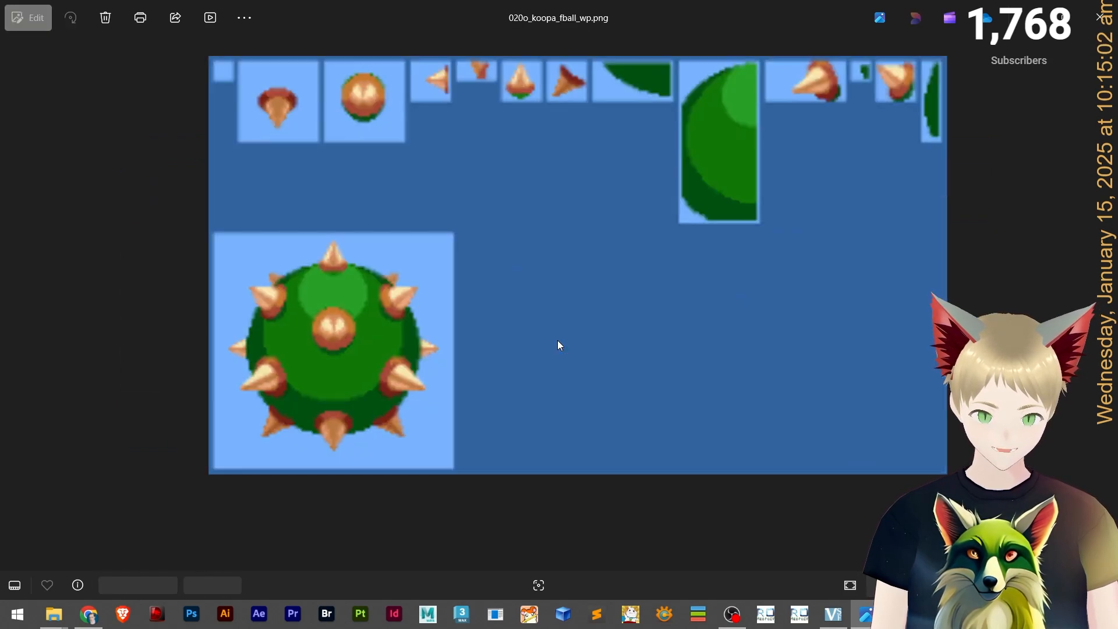
key(Left)
key(Right)
key(Right)
key(Right)
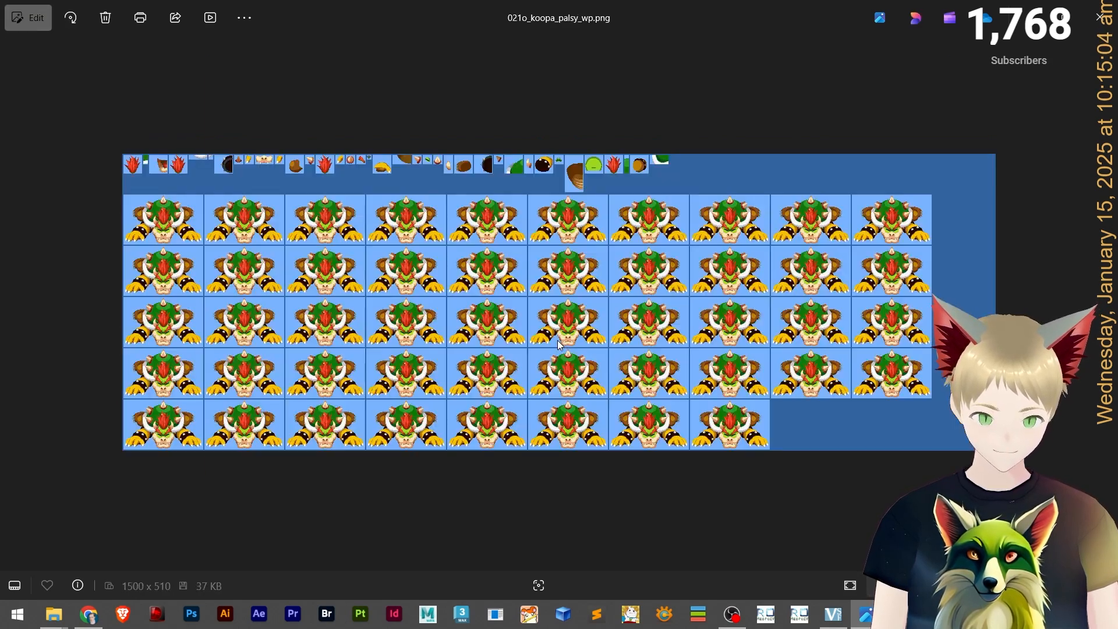
Zoom into the idle sheet and keep paging through the bowser sheets up to the swim sheet.
scroll(556, 343, up, 3)
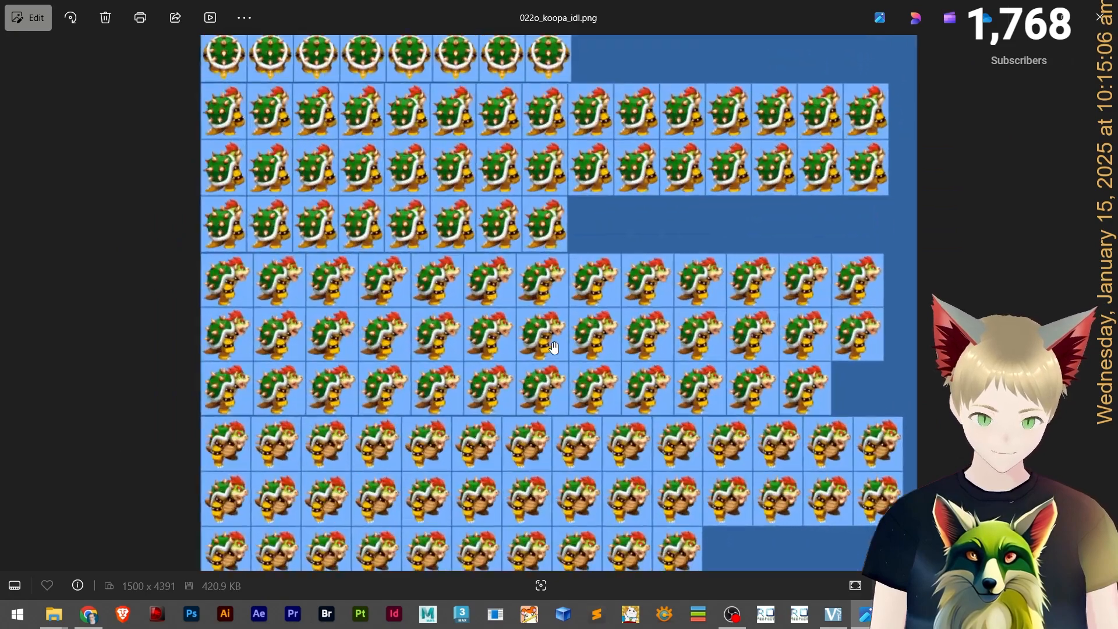
scroll(476, 469, down, 6)
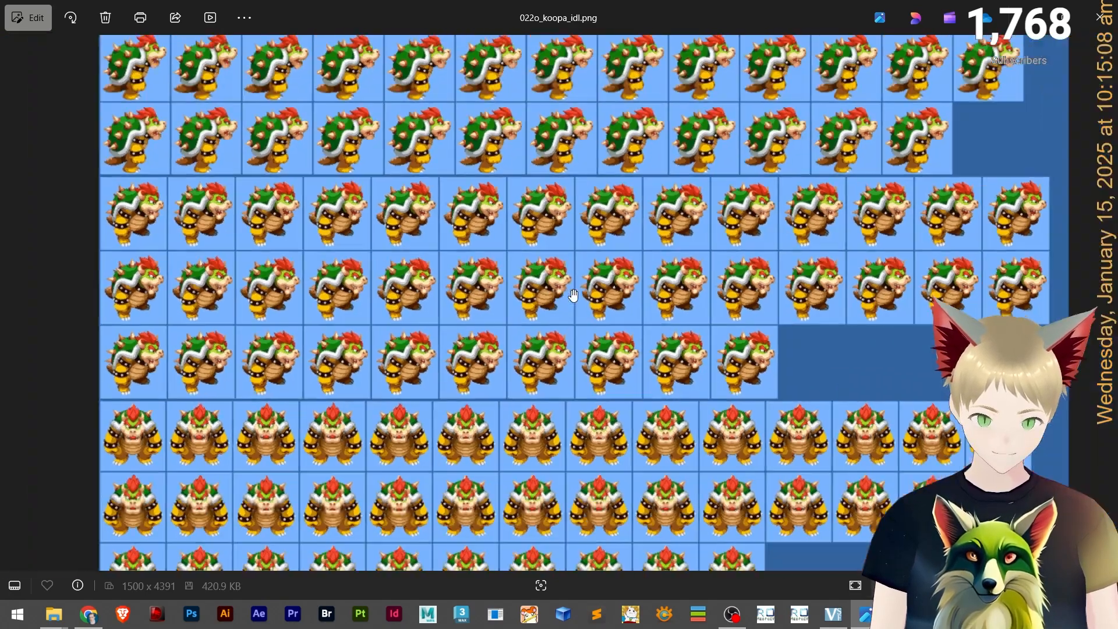
key(Right)
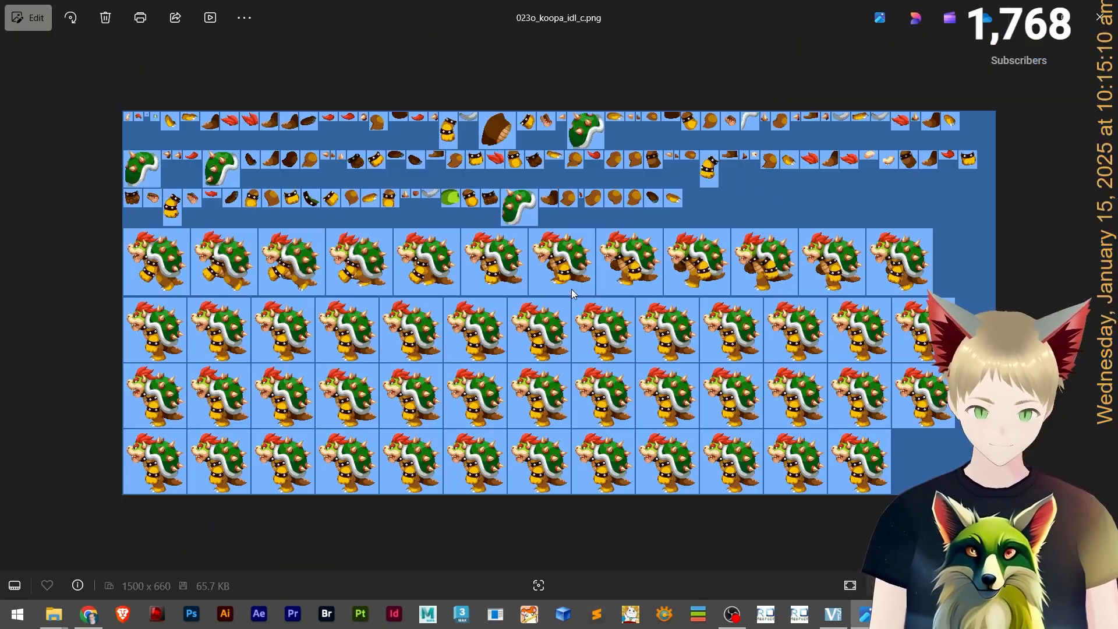
key(Right)
key(Right)
key(Right)
key(Right)
key(Right)
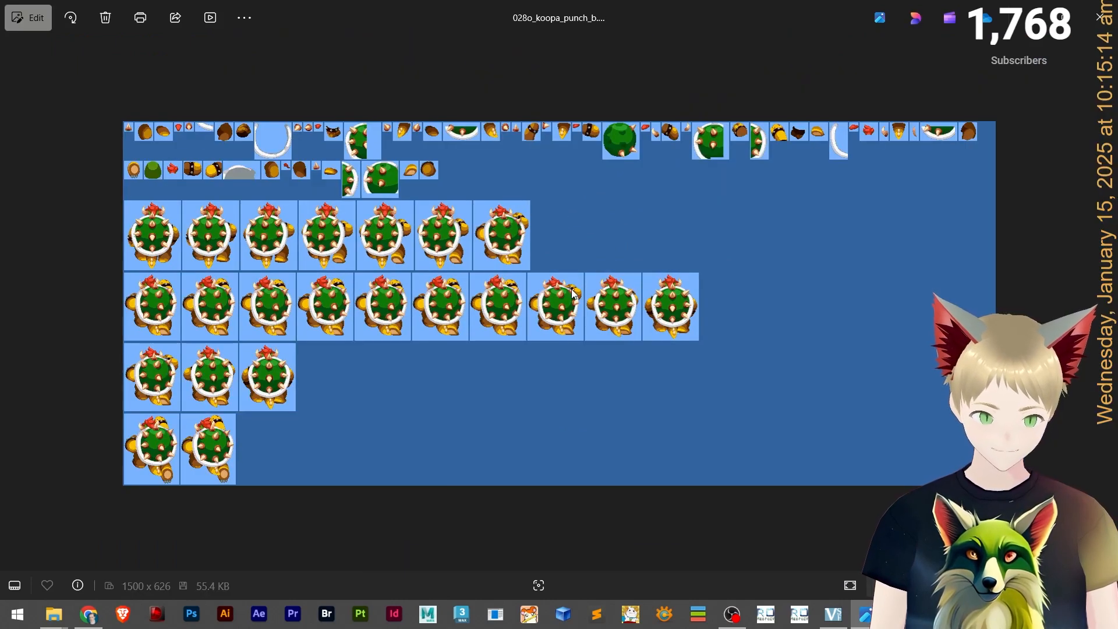
key(Right)
key(Right)
key(Right)
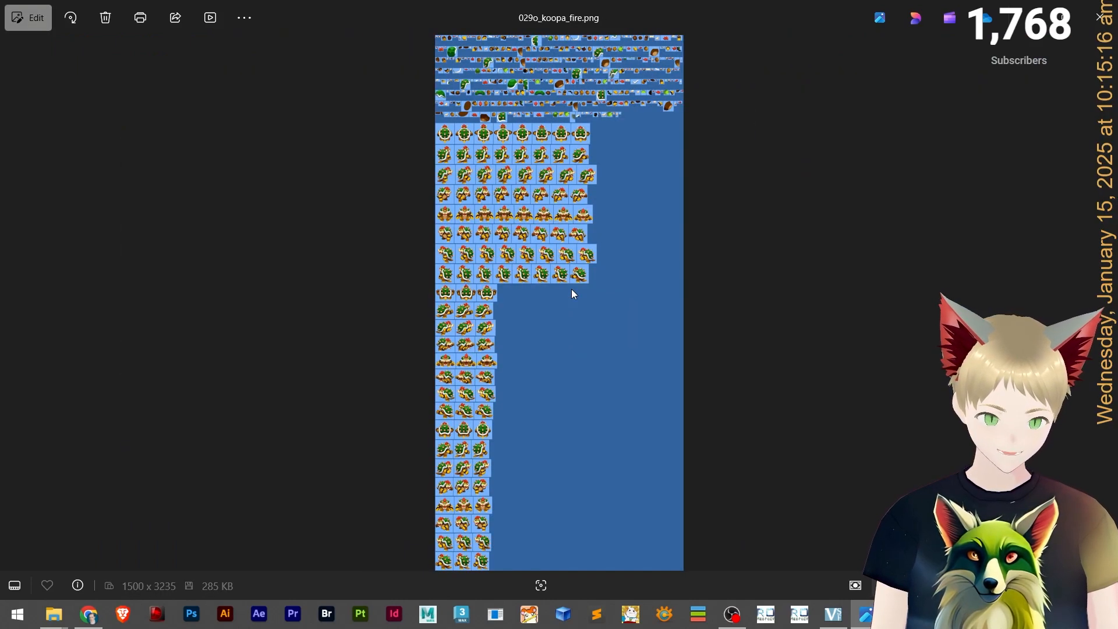
key(Right)
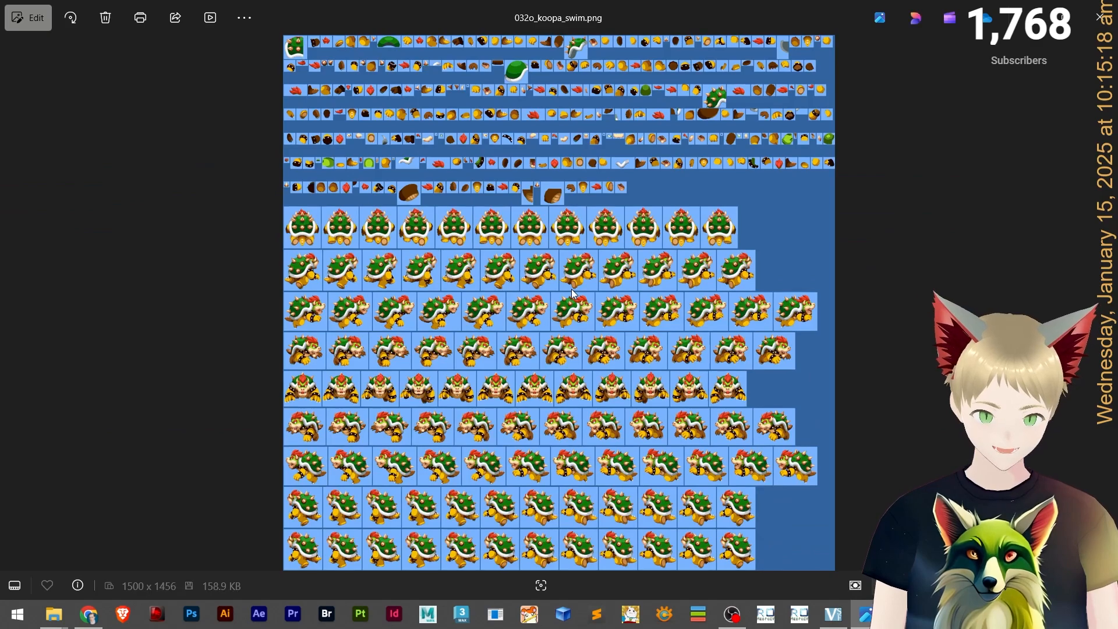
scroll(617, 432, up, 6)
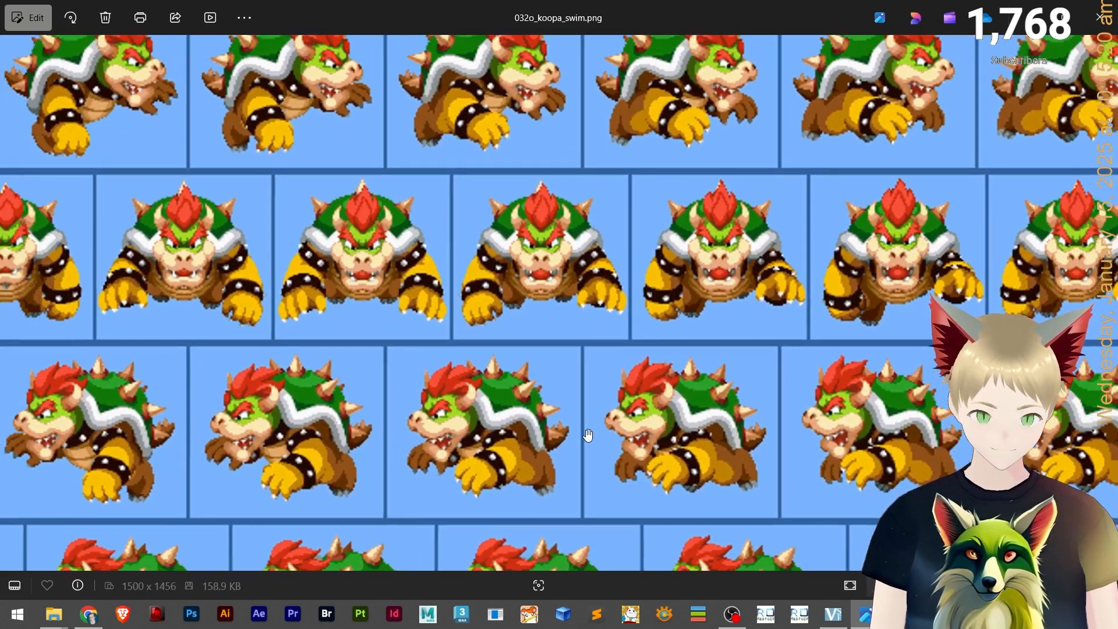
scroll(578, 438, down, 6)
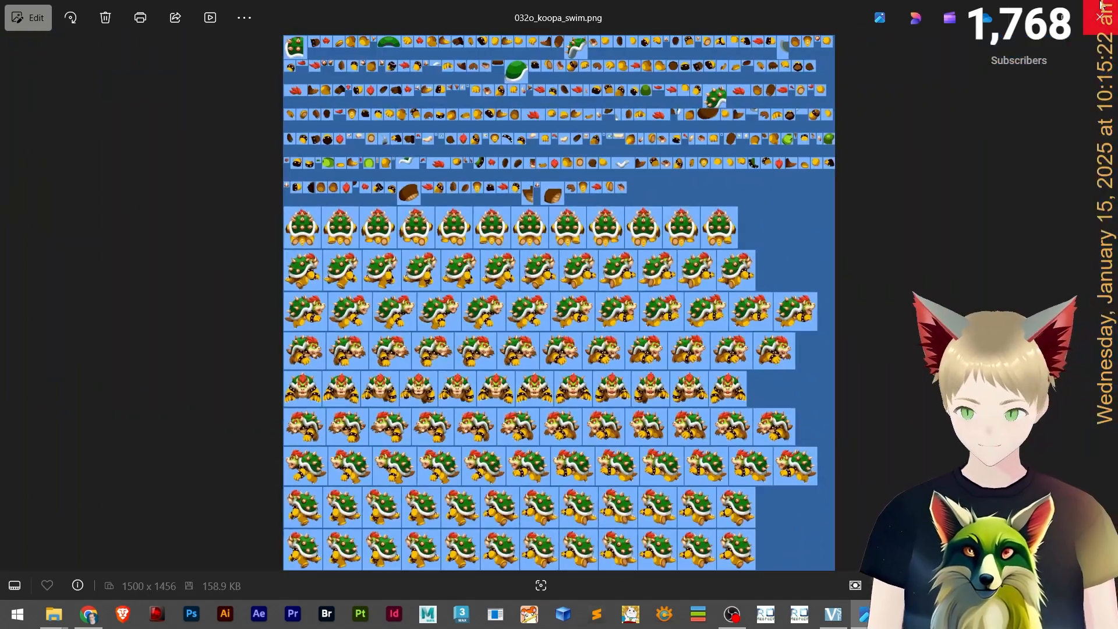
Close the image viewer and minimize the Act Editor window.
click(1100, 6)
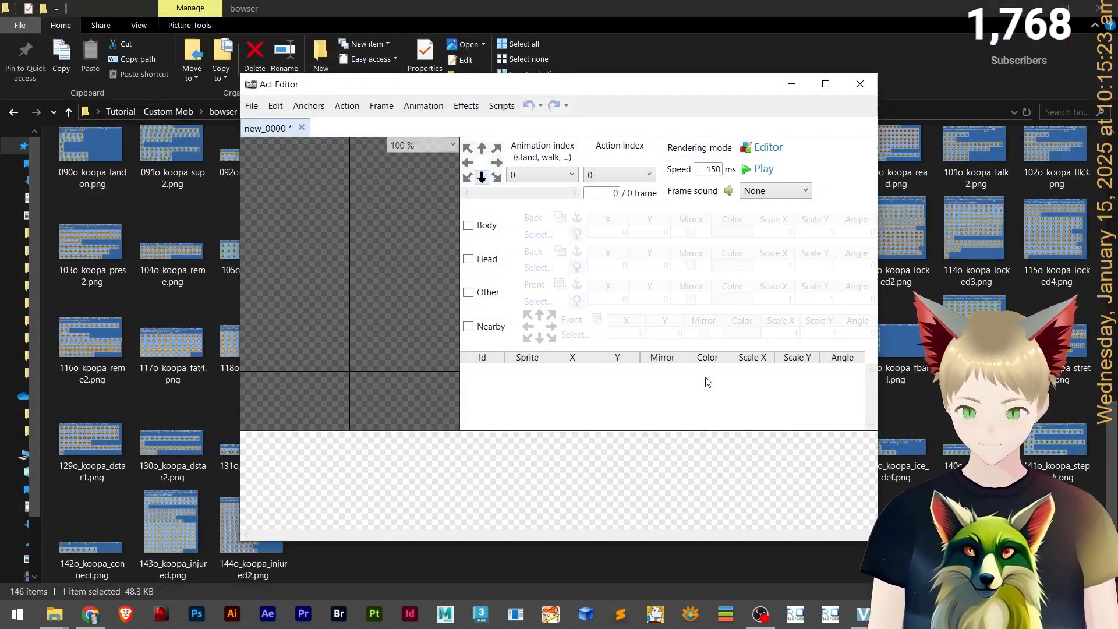
click(801, 85)
Return to the Tutorial - Custom Mob folder and open data.grf in GRF Editor.
click(13, 112)
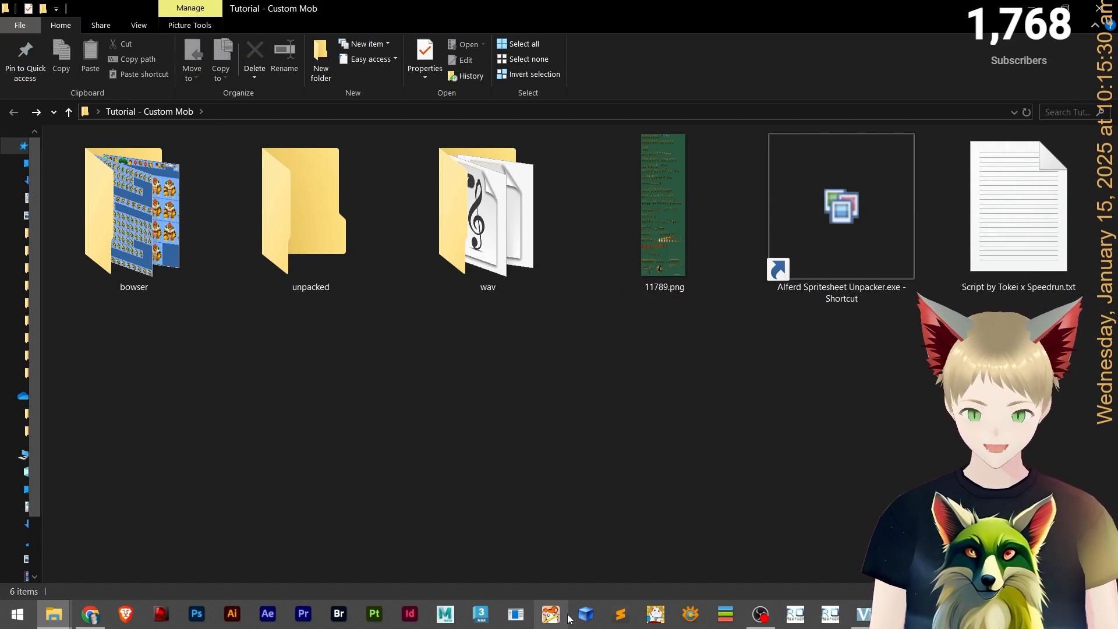
click(586, 614)
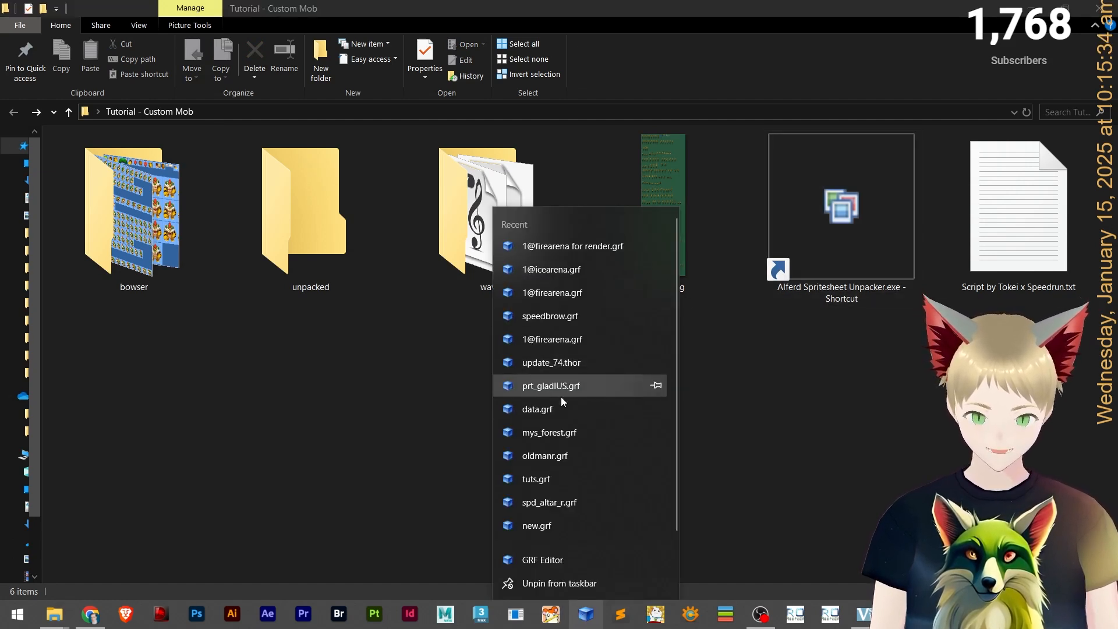
click(550, 410)
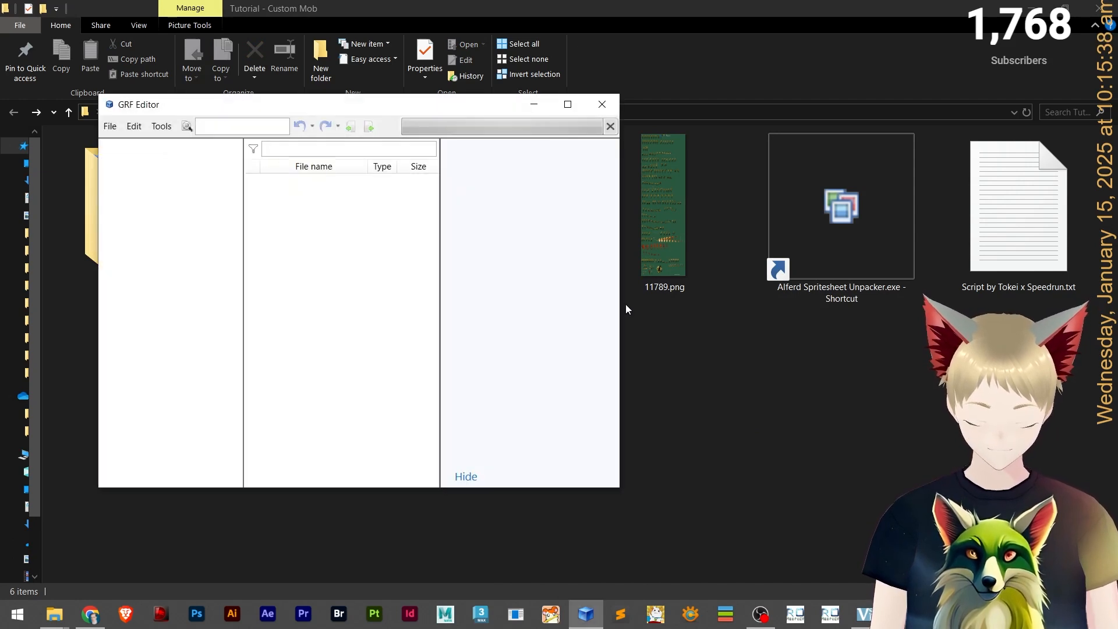
Reposition the GRF Editor window and expand the sprite folder in data.grf to open the monster sprite subfolder.
drag(375, 108, 763, 180)
click(520, 260)
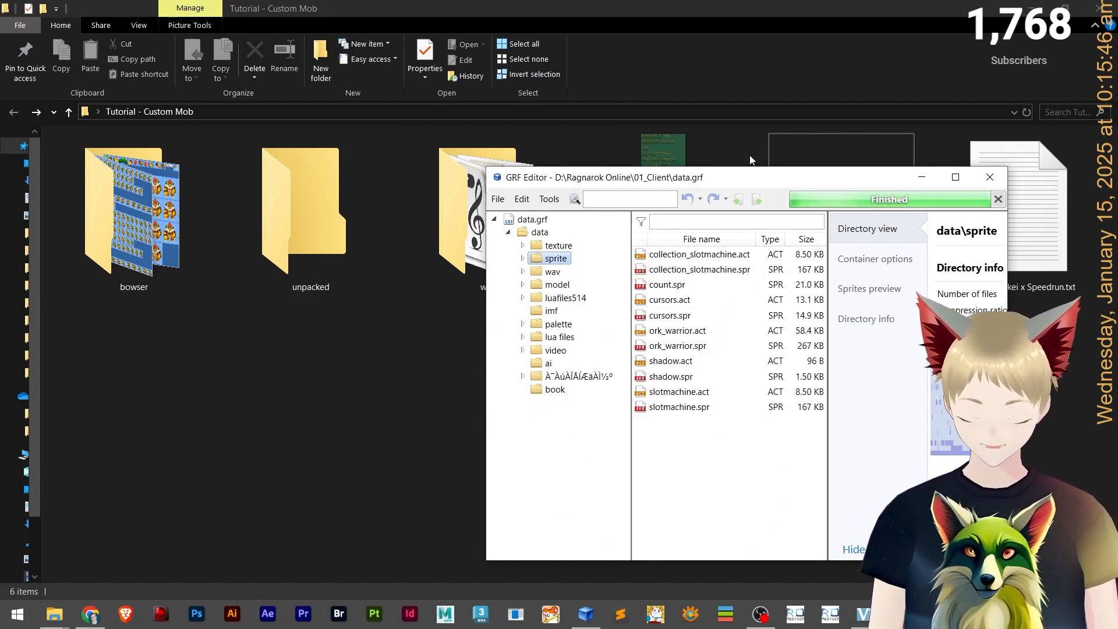
drag(769, 184, 790, 165)
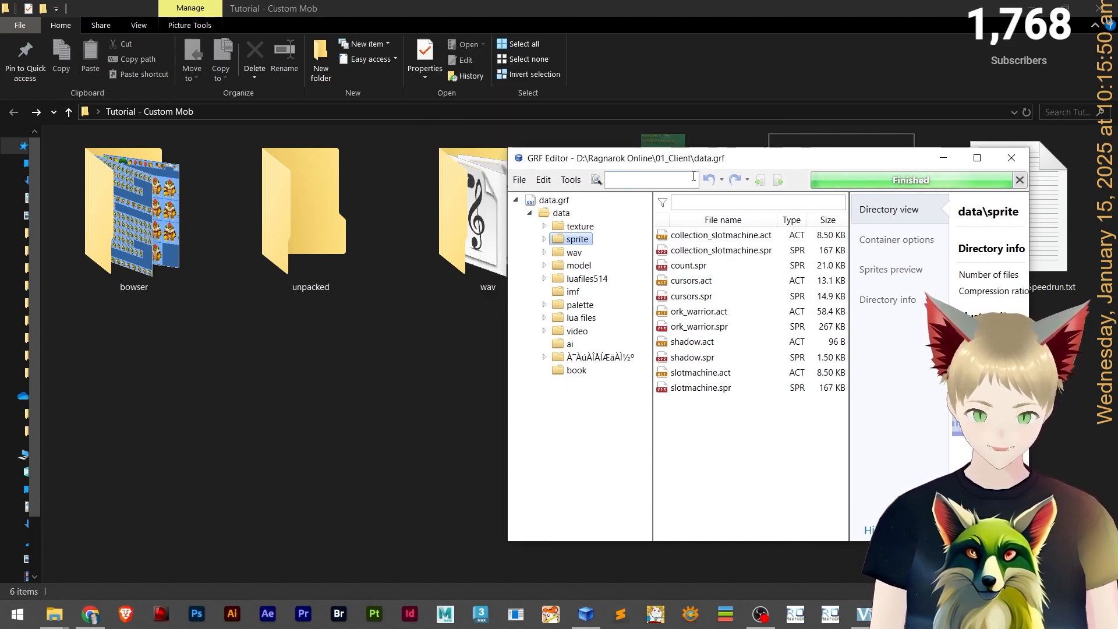
click(545, 239)
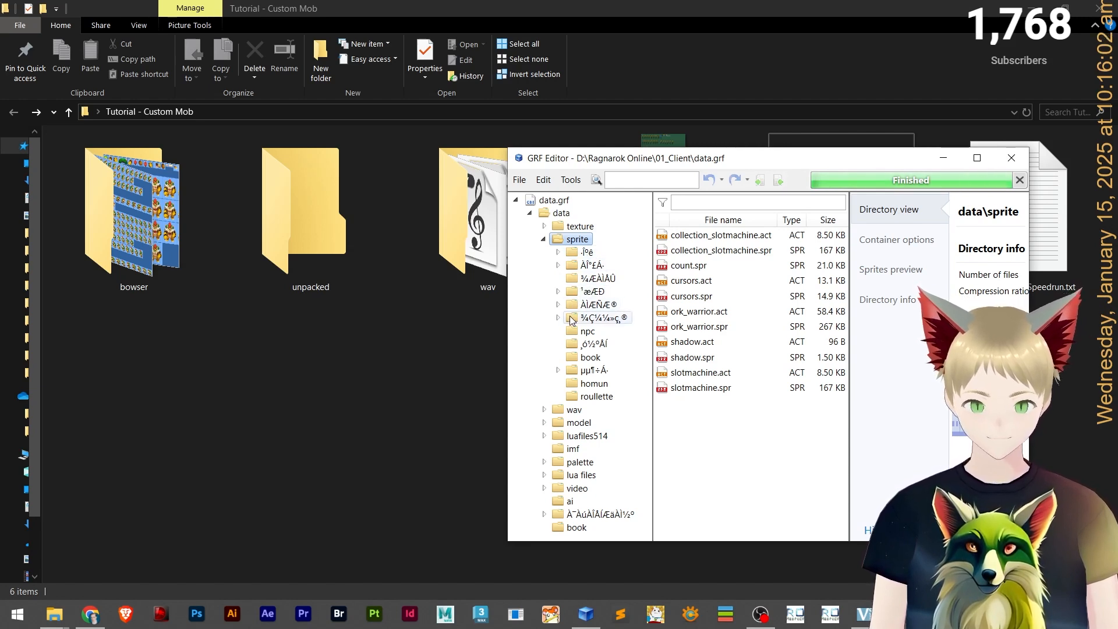
click(594, 345)
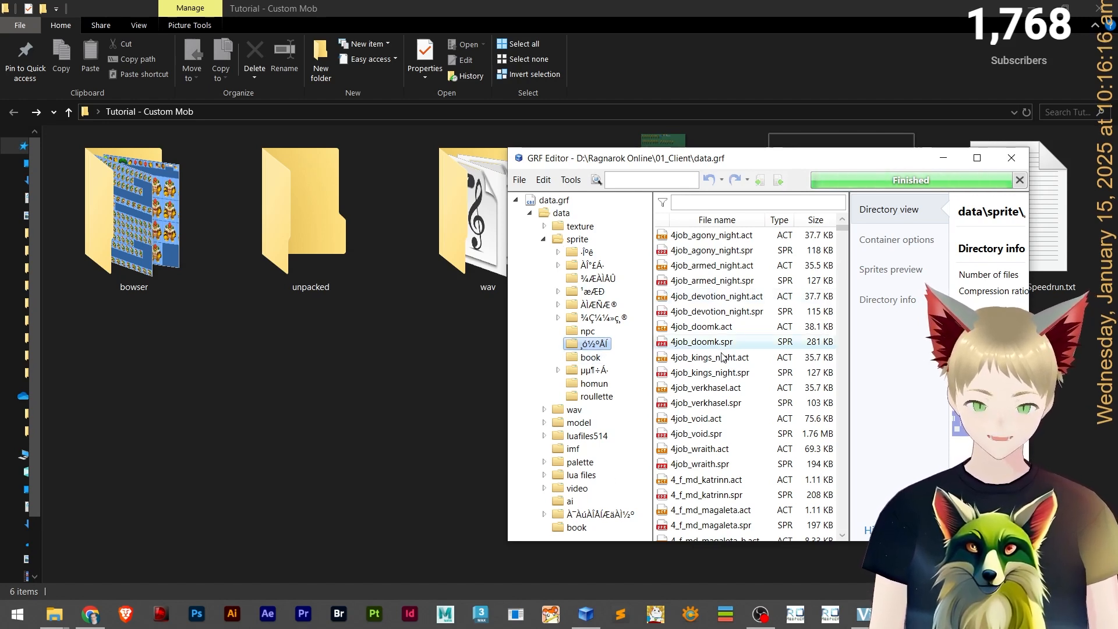
Maximize the editor and preview sprite files in the monster folder, checking the animation list.
scroll(723, 357, down, 6)
click(977, 157)
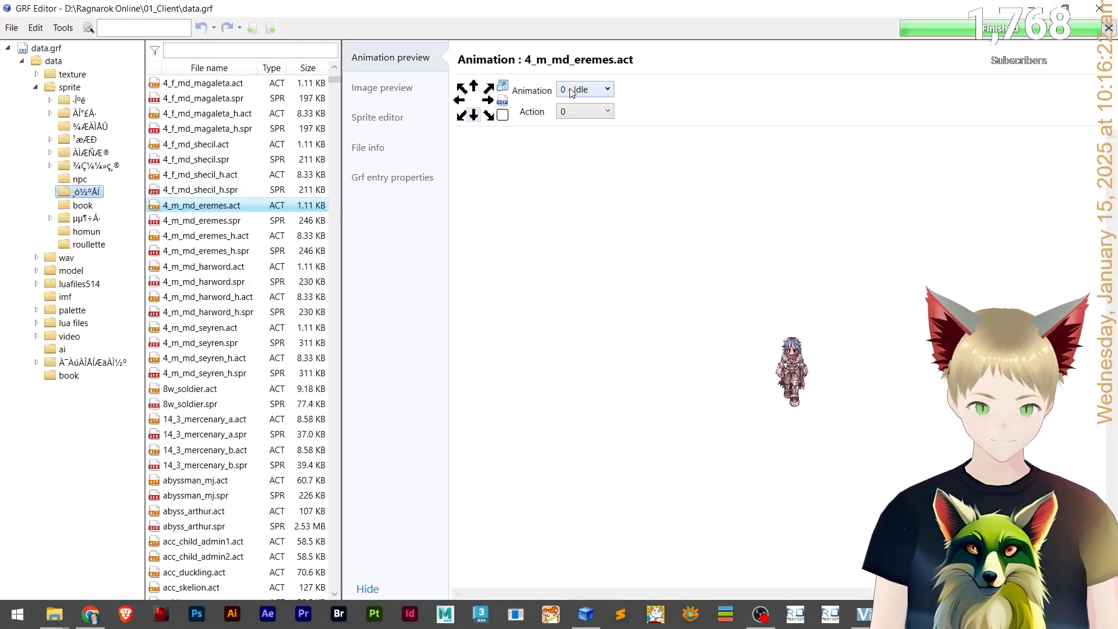
click(604, 91)
click(587, 105)
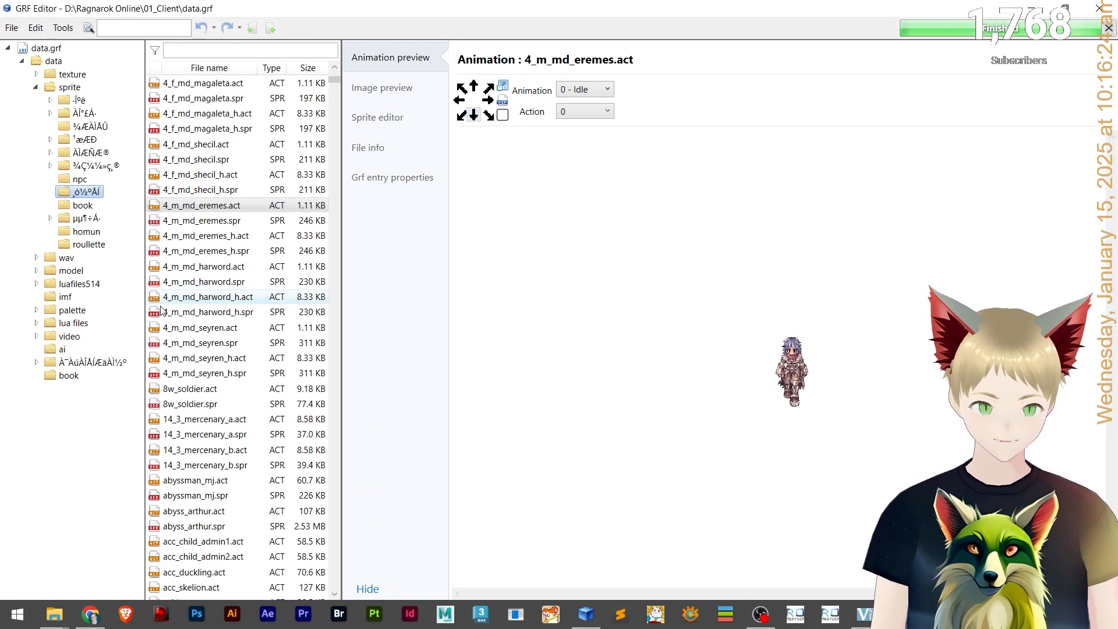
click(208, 311)
scroll(210, 384, down, 4)
click(209, 388)
scroll(215, 386, down, 5)
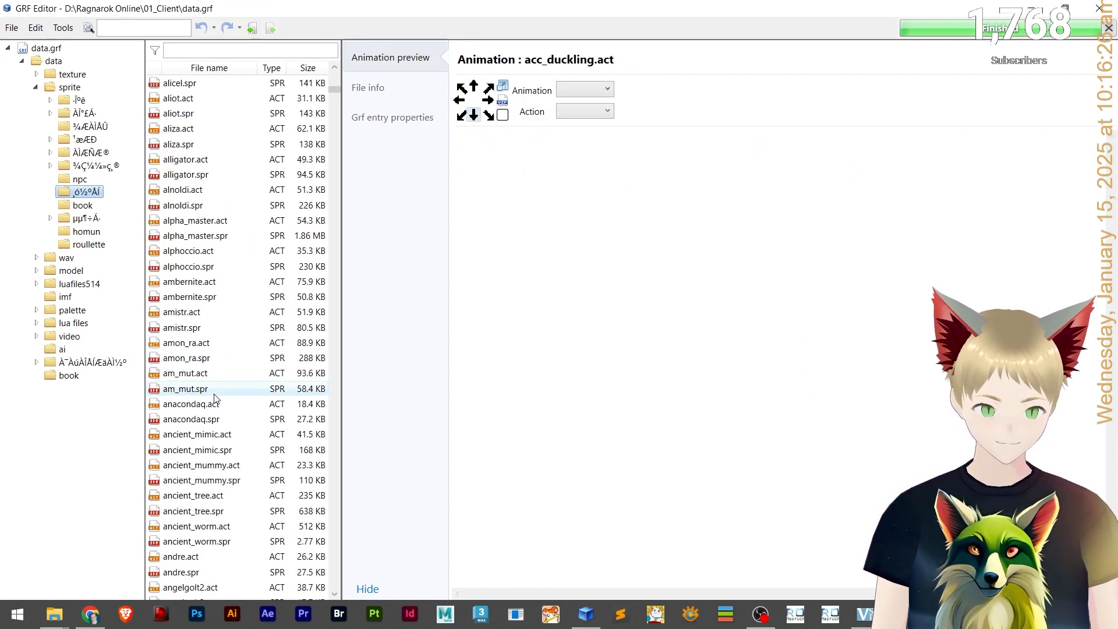
Scroll further through the monster sprites, previewing am_mut, gaster and gazeti and their animation options.
click(230, 385)
scroll(229, 393, down, 6)
scroll(228, 400, down, 14)
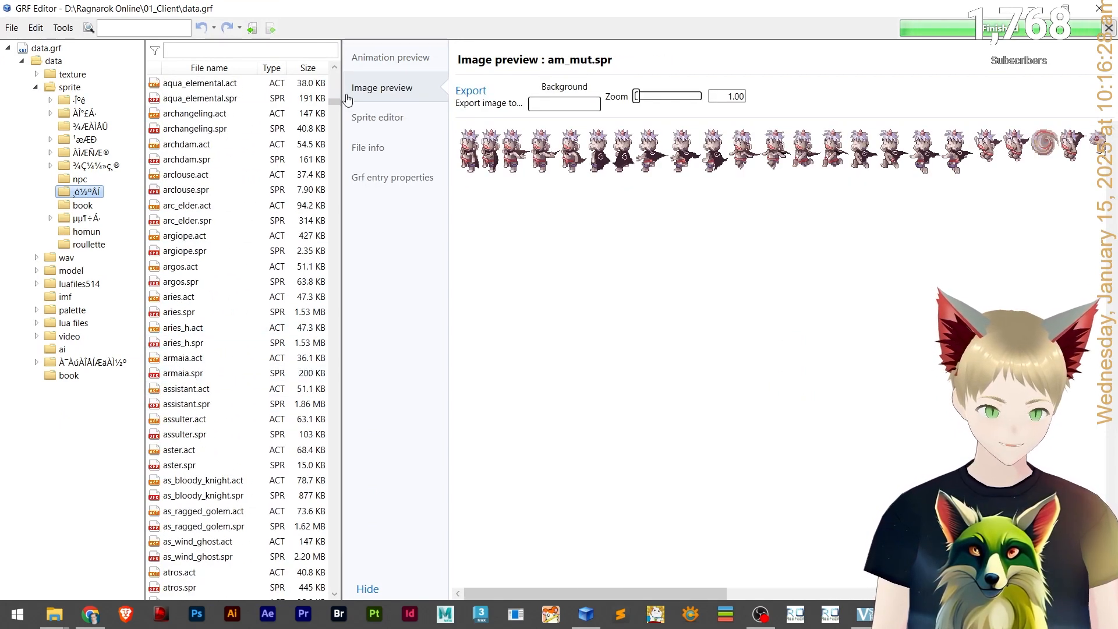
drag(335, 104, 335, 253)
click(238, 297)
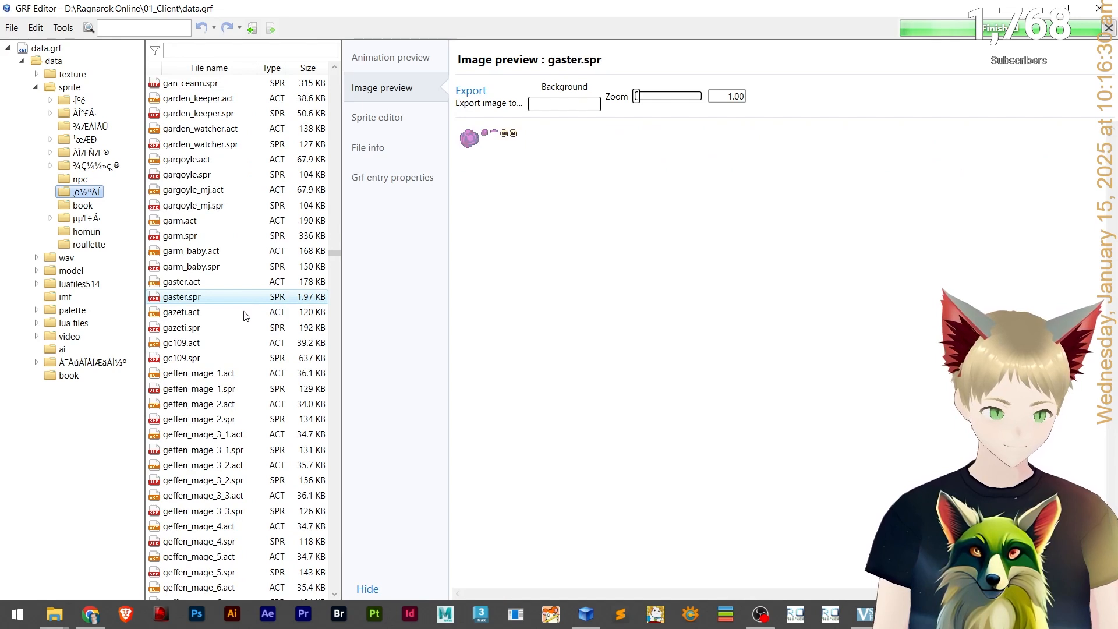
click(232, 312)
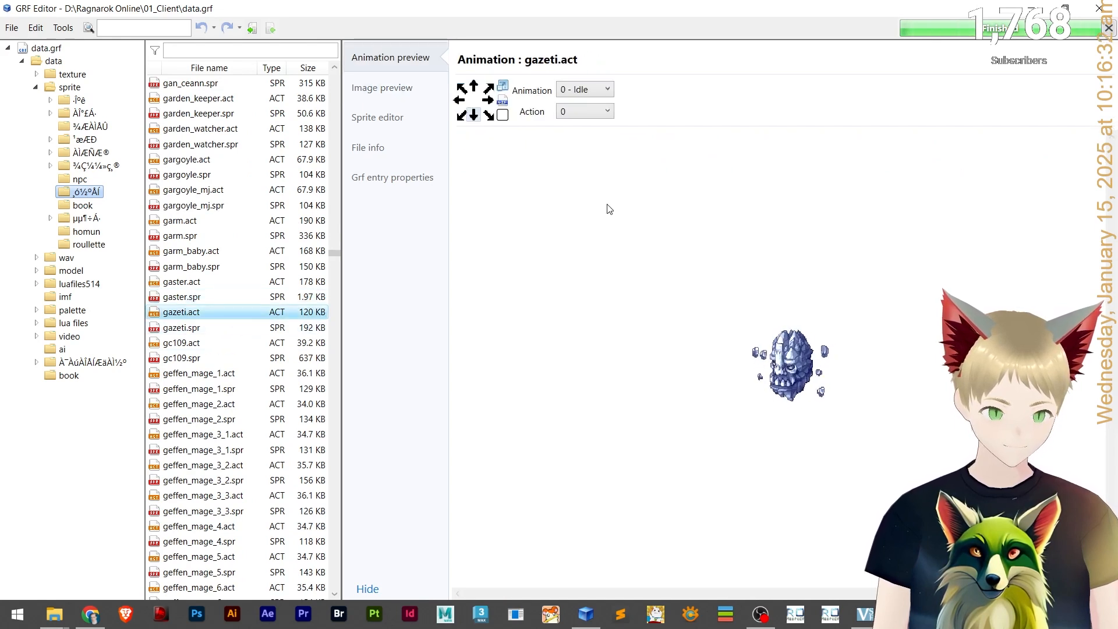
click(606, 90)
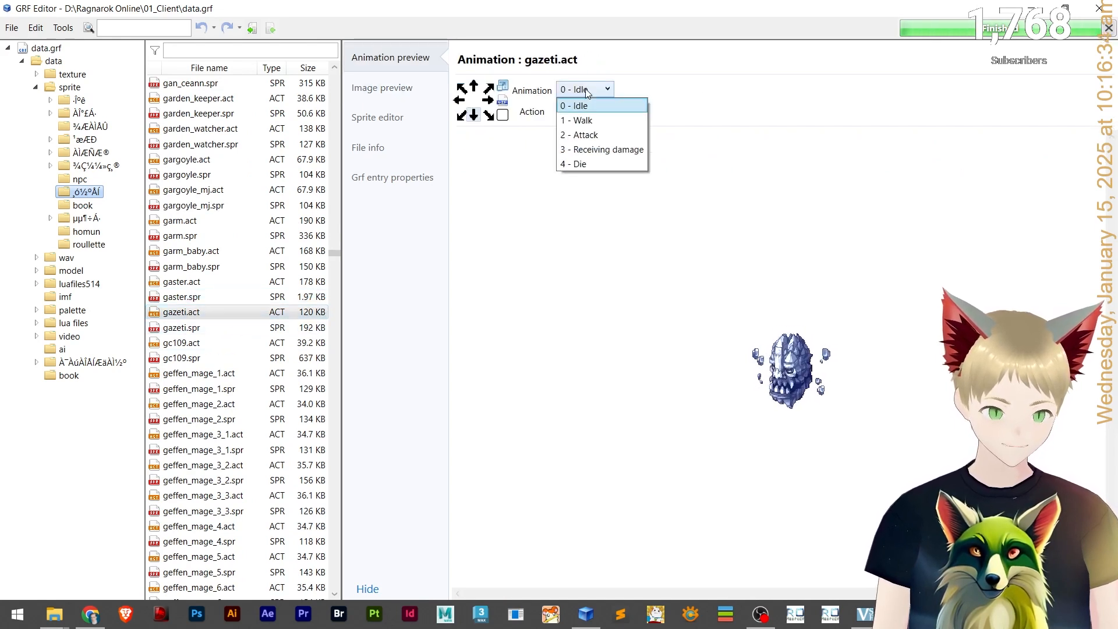
click(587, 92)
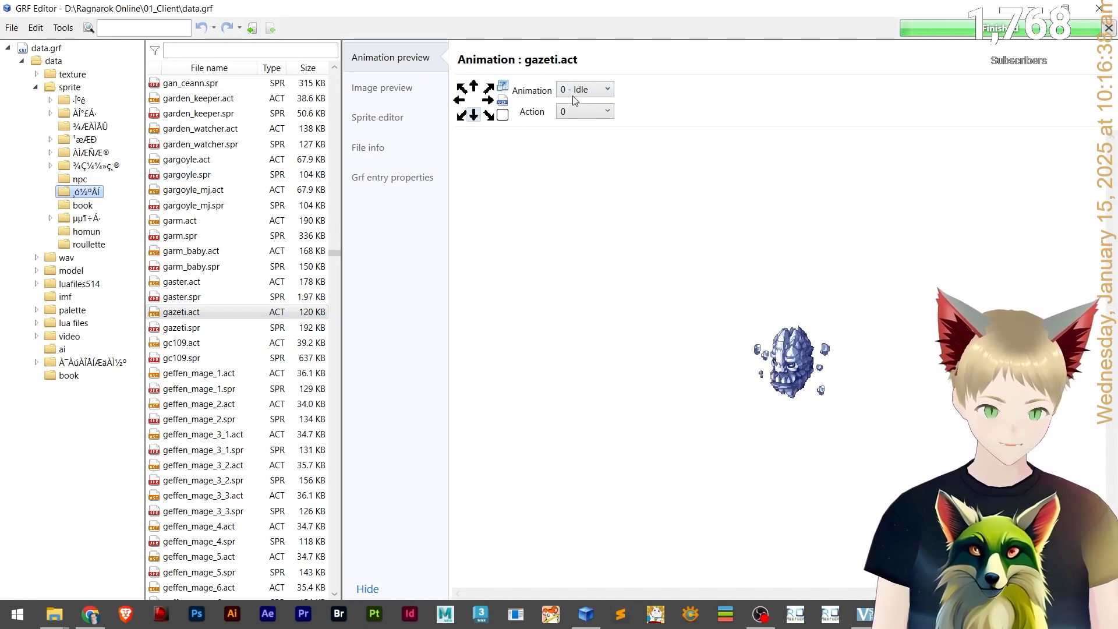
Open the npc sprite folder and preview several NPC sprites and animations.
click(79, 179)
scroll(247, 343, down, 10)
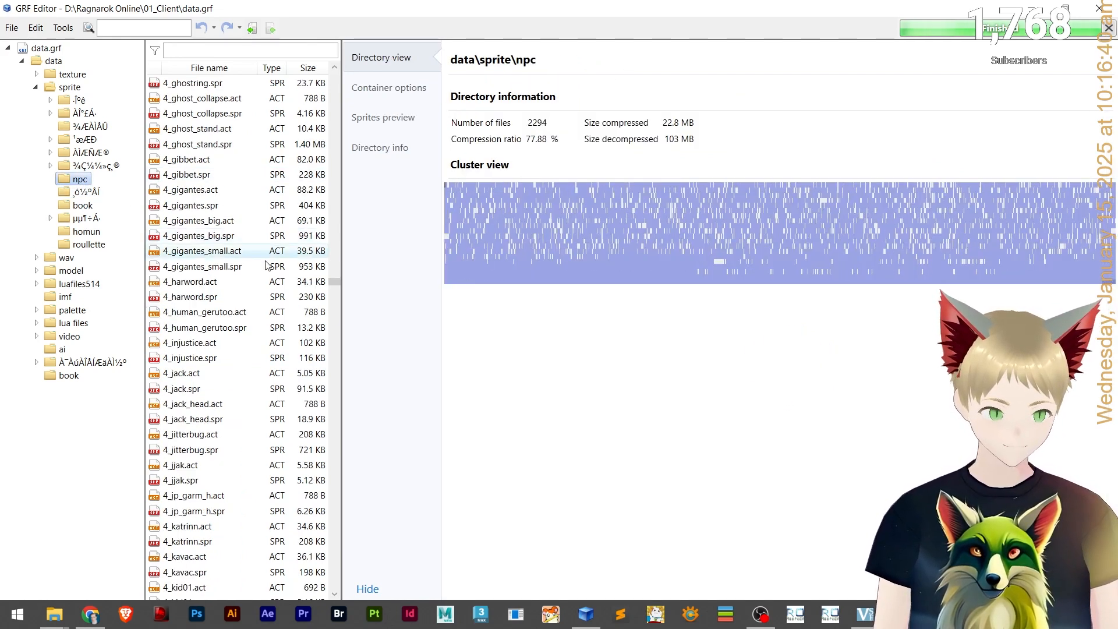
click(248, 343)
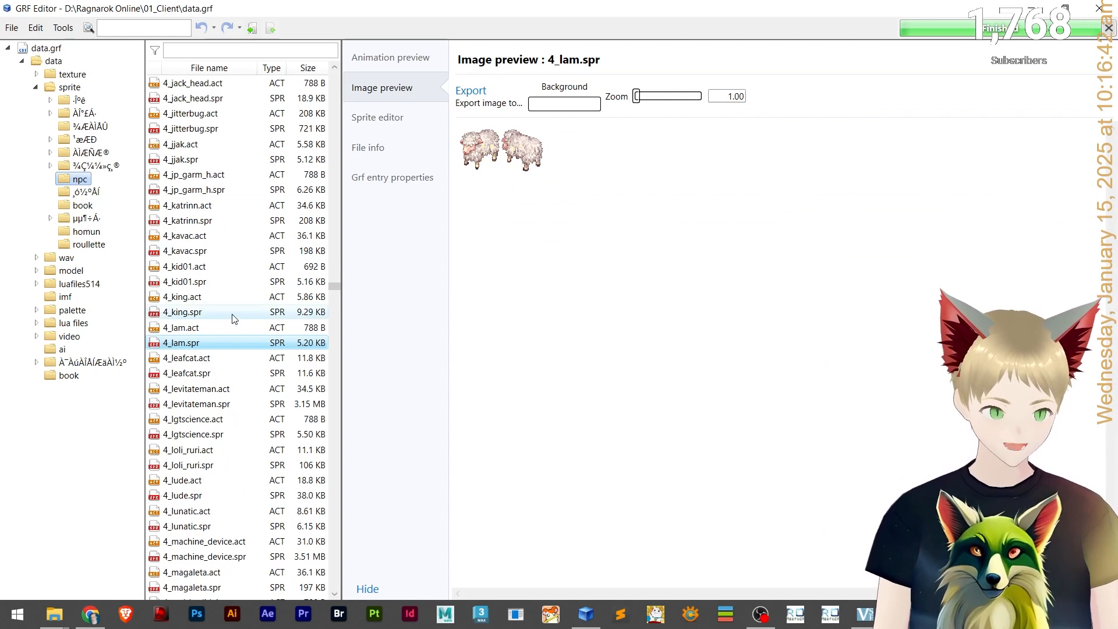
click(226, 329)
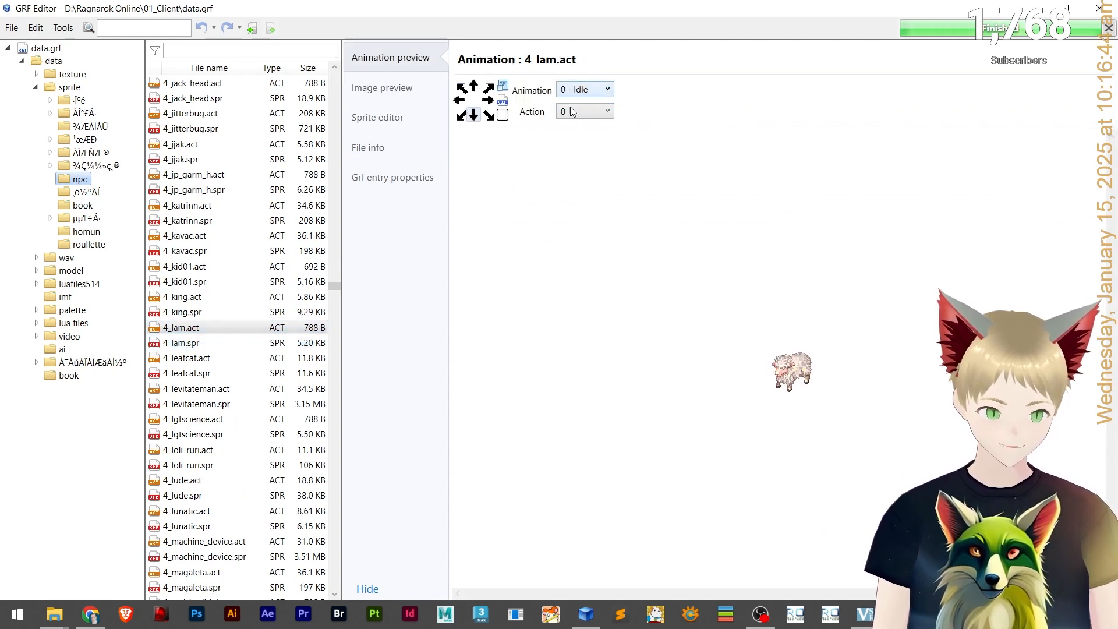
scroll(209, 373, down, 6)
click(206, 388)
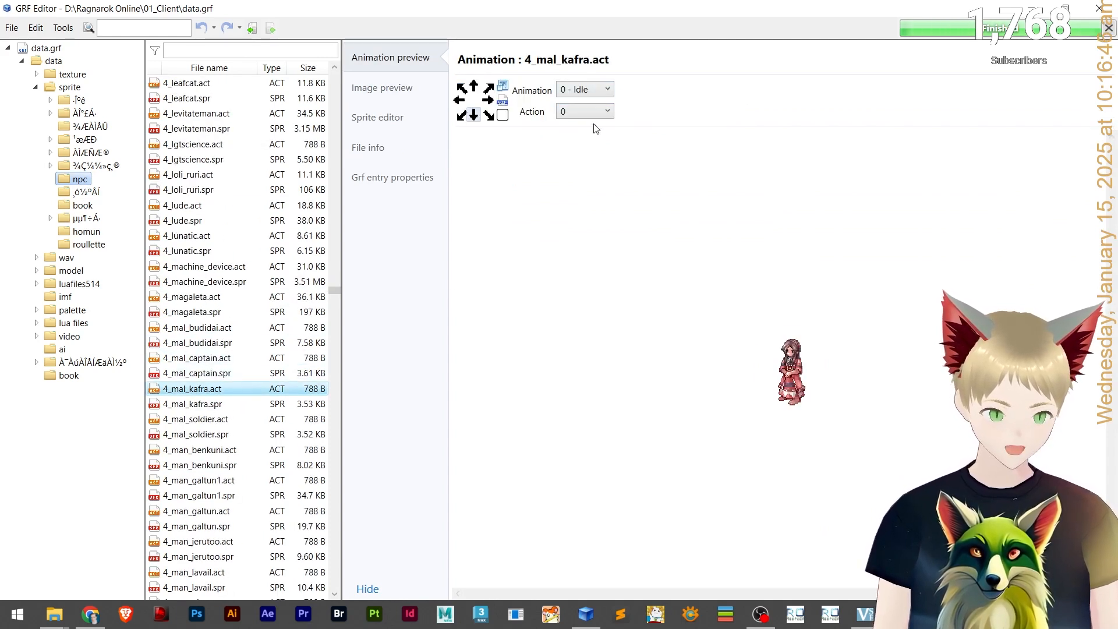
scroll(233, 434, down, 5)
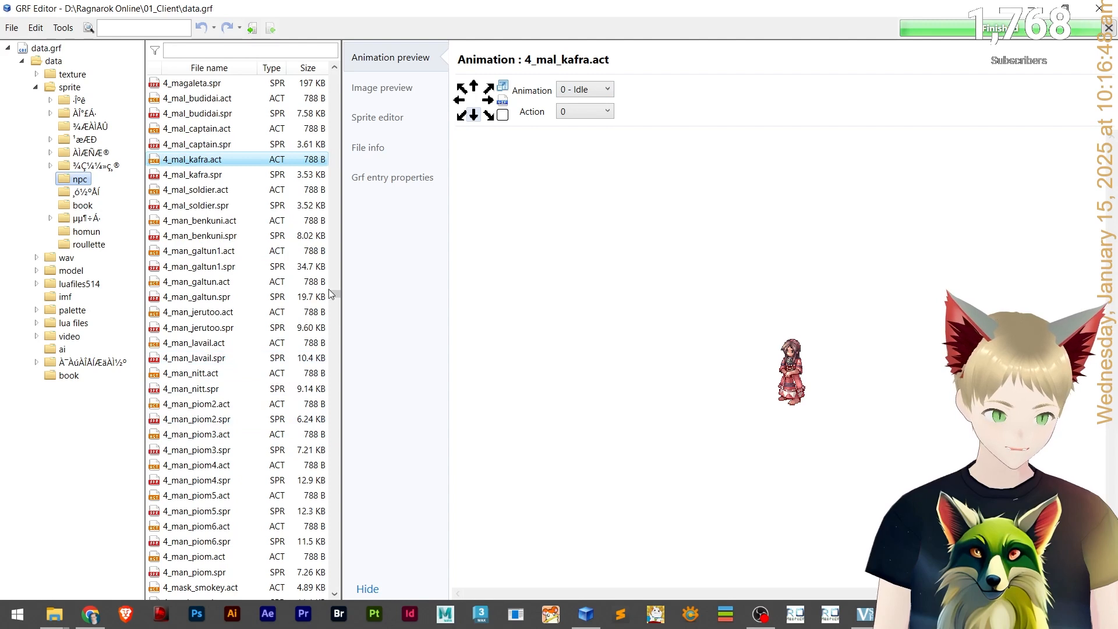
drag(332, 296, 345, 46)
click(169, 222)
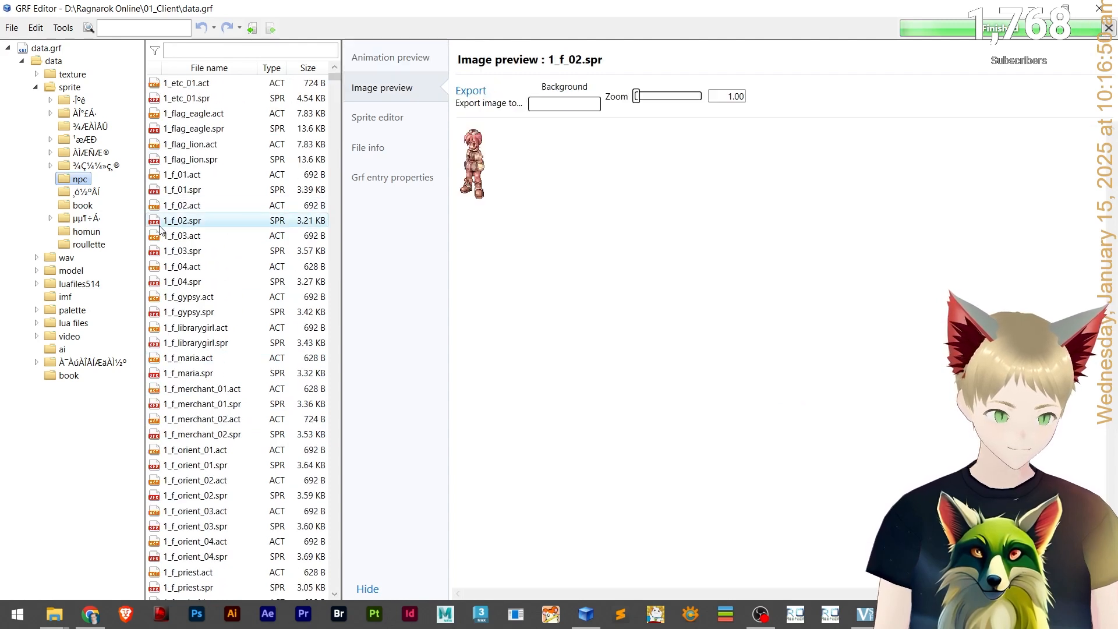
click(195, 175)
click(216, 159)
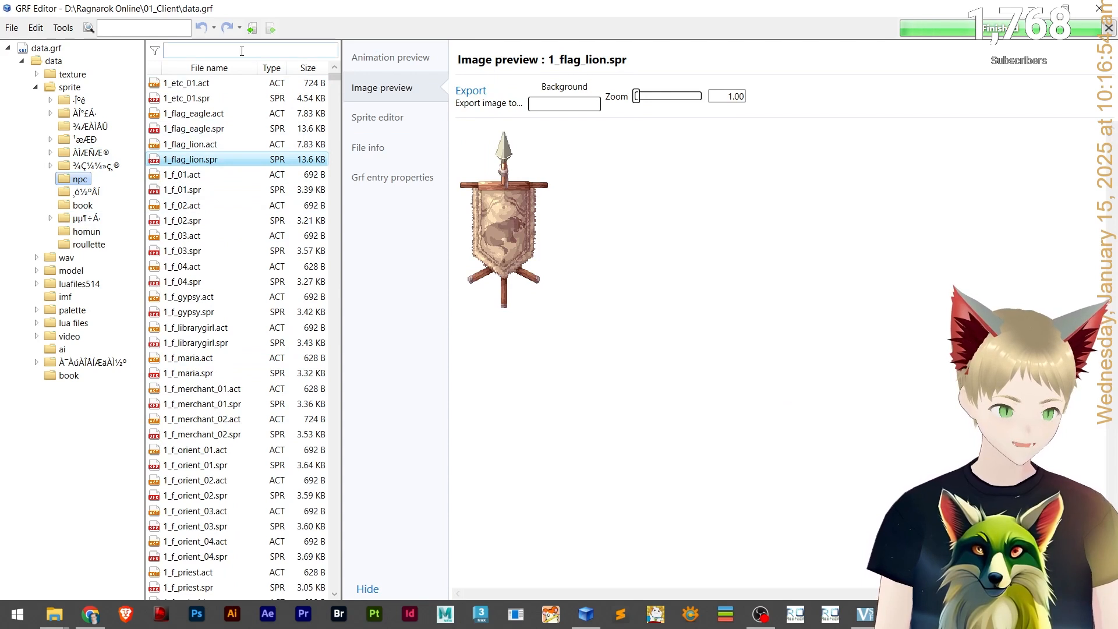
Filter the file list for "porin" and preview the 4_bb_poring sprite and its animations.
text(porin)
click(234, 99)
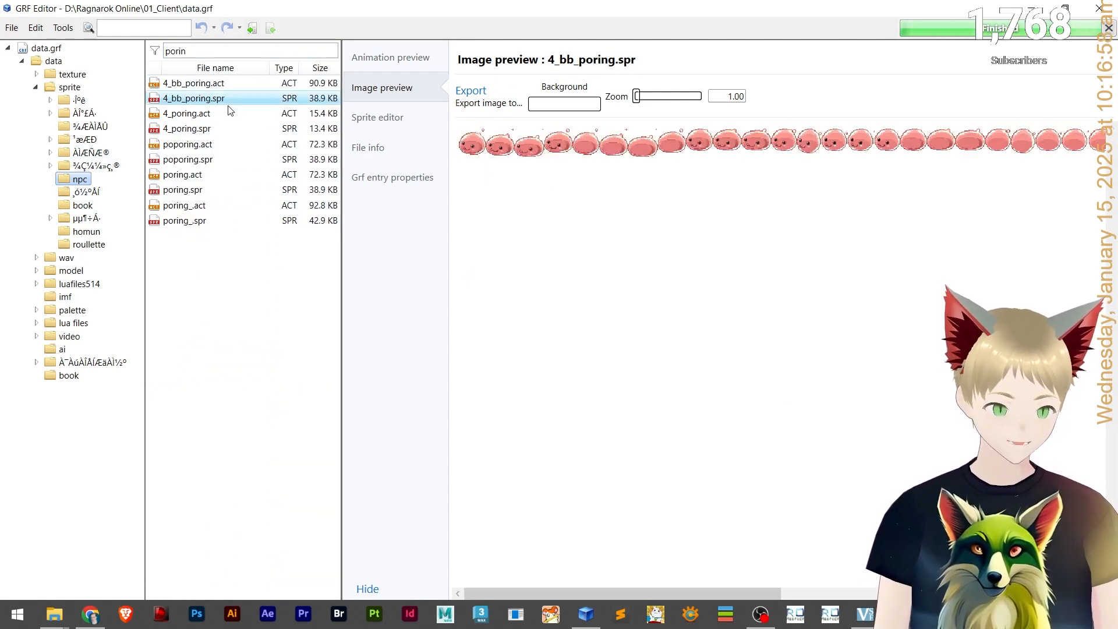
click(233, 84)
click(592, 89)
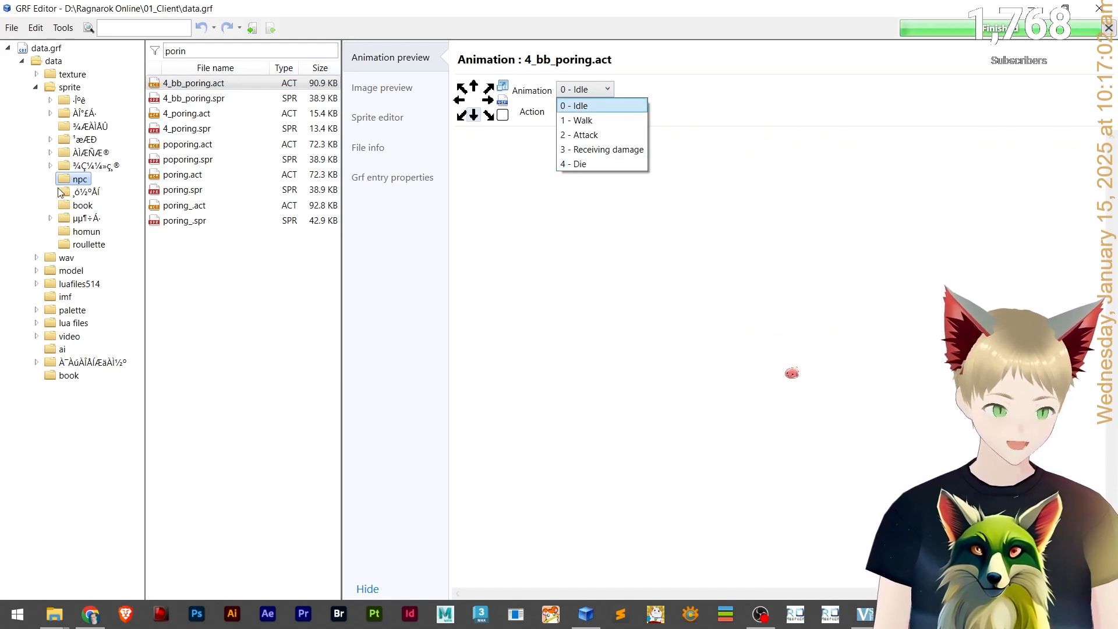
Switch to the monster folder, preview the poring variants, and select both e_poporing_clover.act and e_poporing_clover.spr.
click(79, 193)
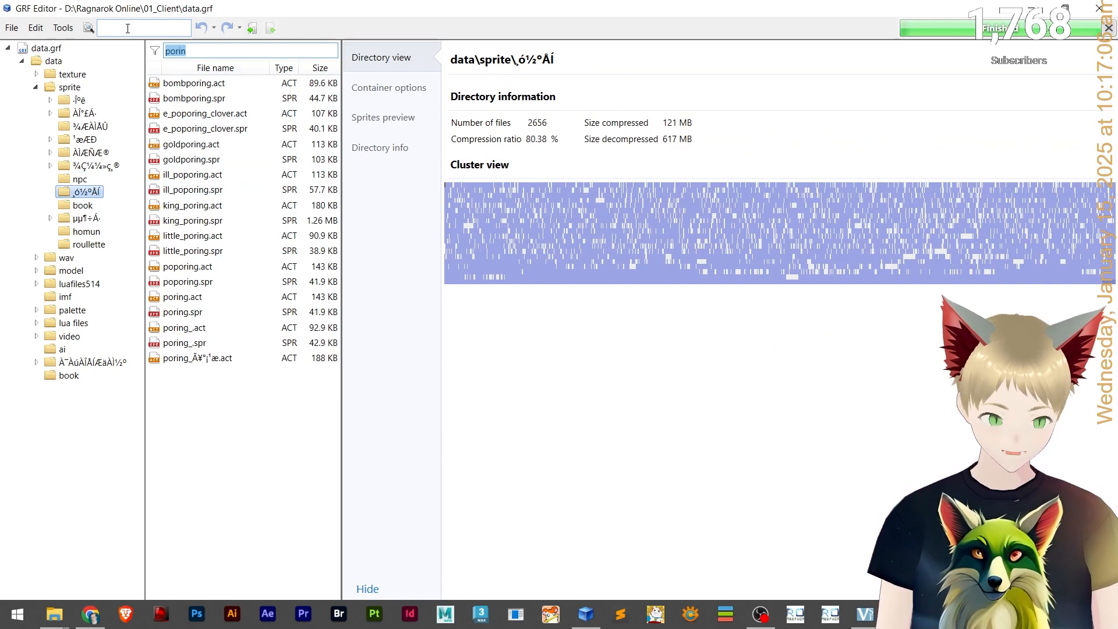
click(189, 84)
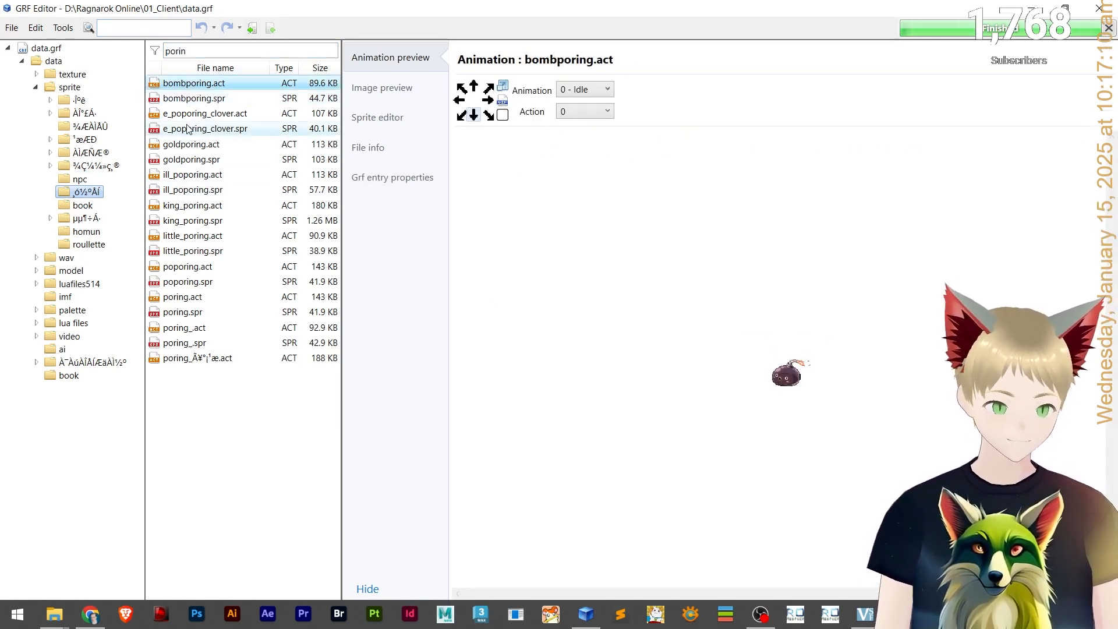
ctrl+click(204, 99)
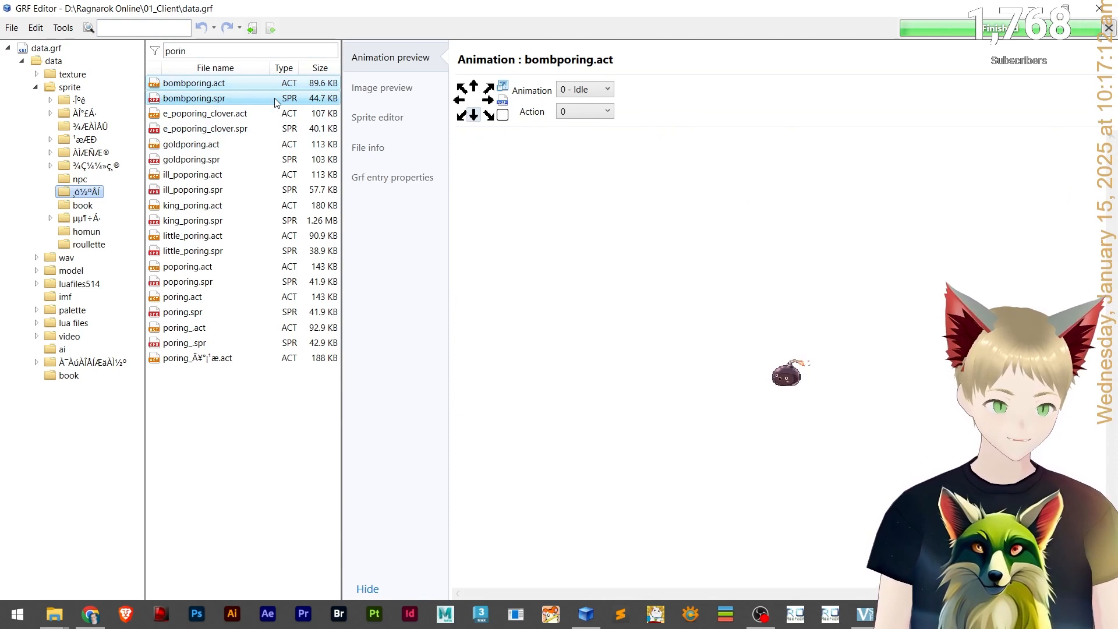
click(204, 113)
ctrl+click(197, 129)
click(192, 159)
click(188, 128)
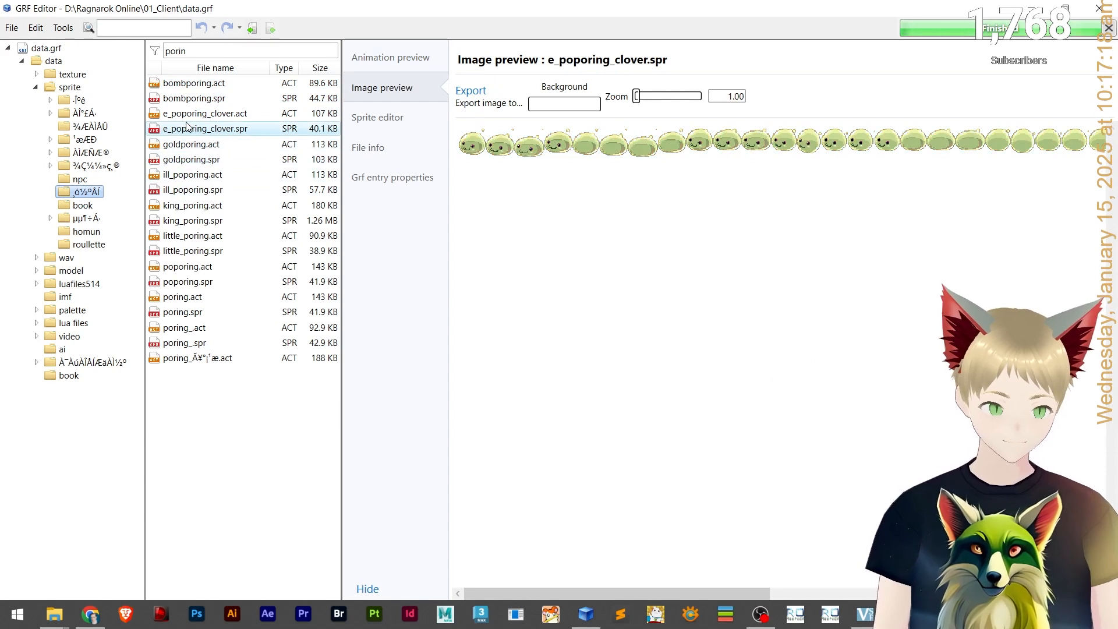
click(192, 143)
click(191, 129)
click(195, 115)
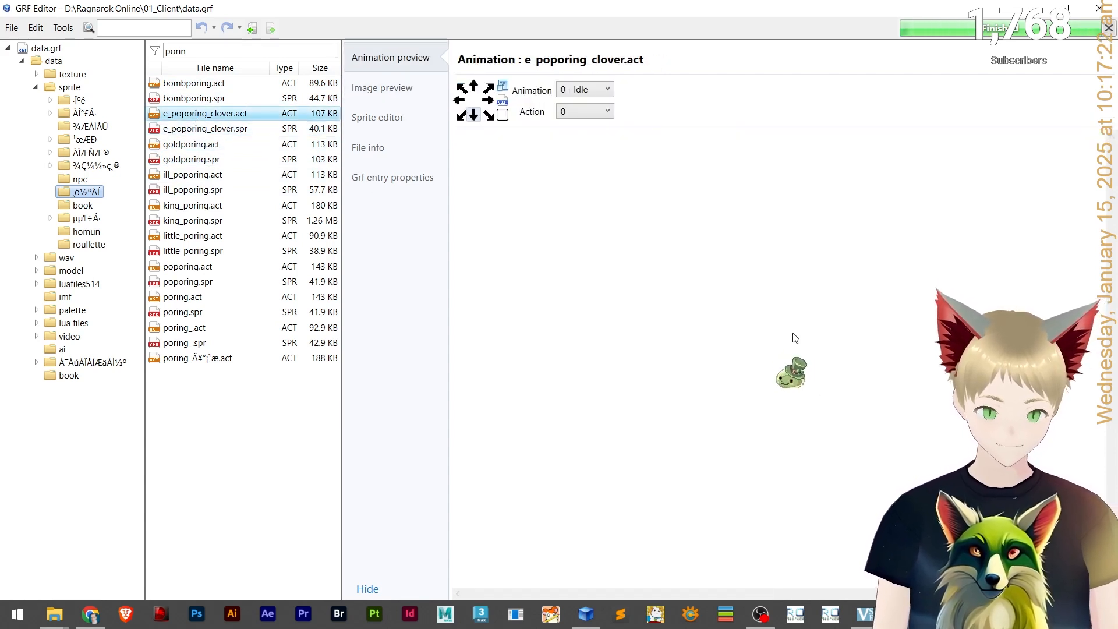
ctrl+click(216, 134)
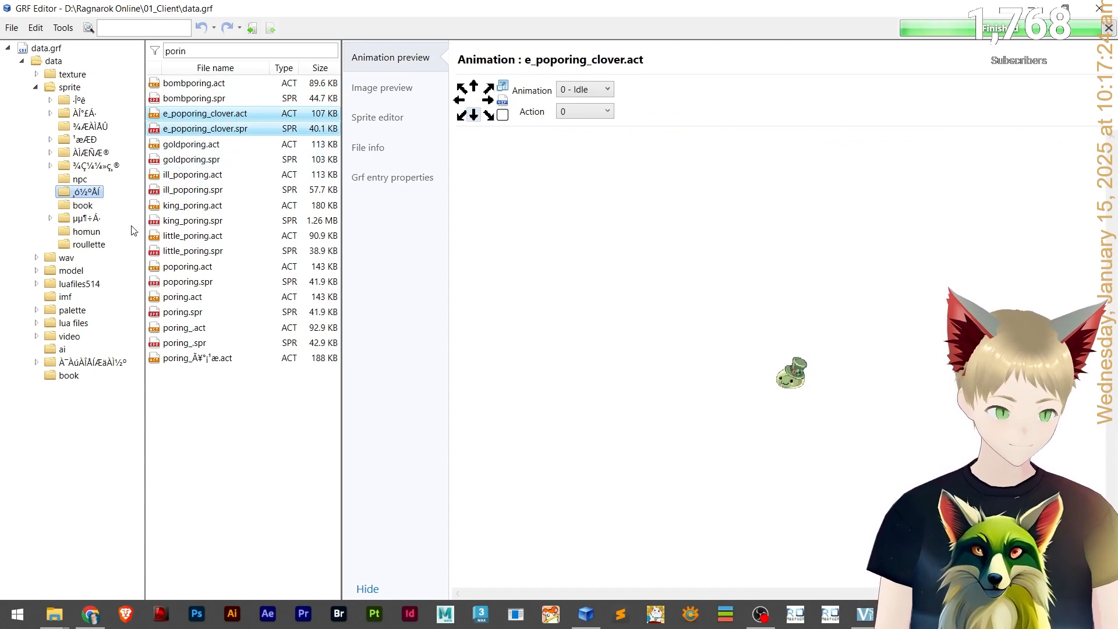
Extract the two e_poporing_clover files into the Tutorial - Custom Mob folder, using its copied path.
right_click(223, 129)
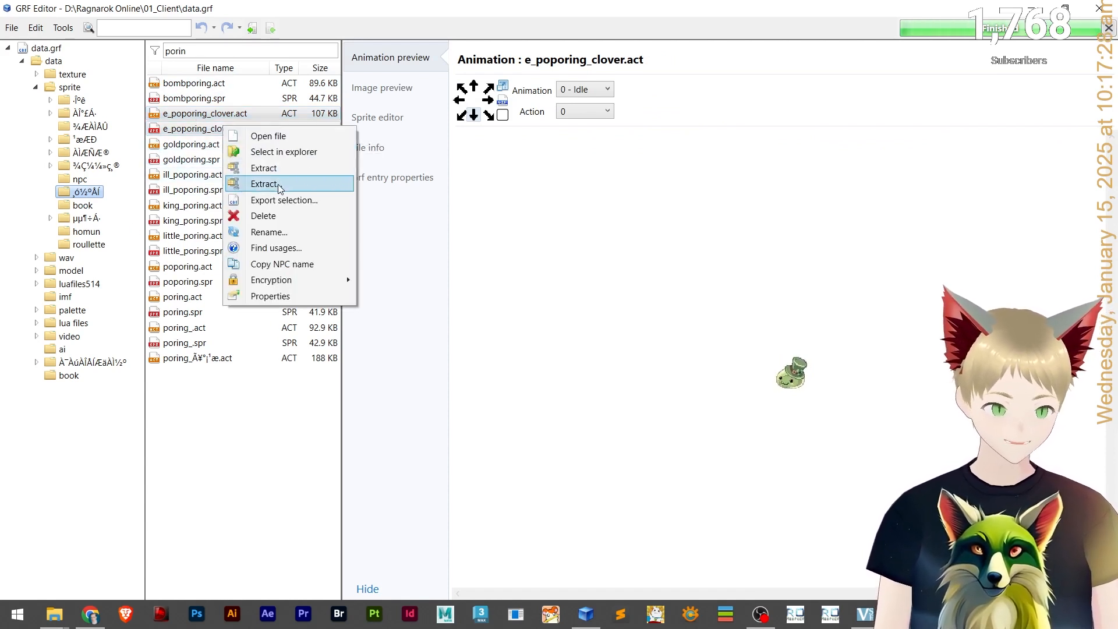
click(306, 191)
key(alt+Tab)
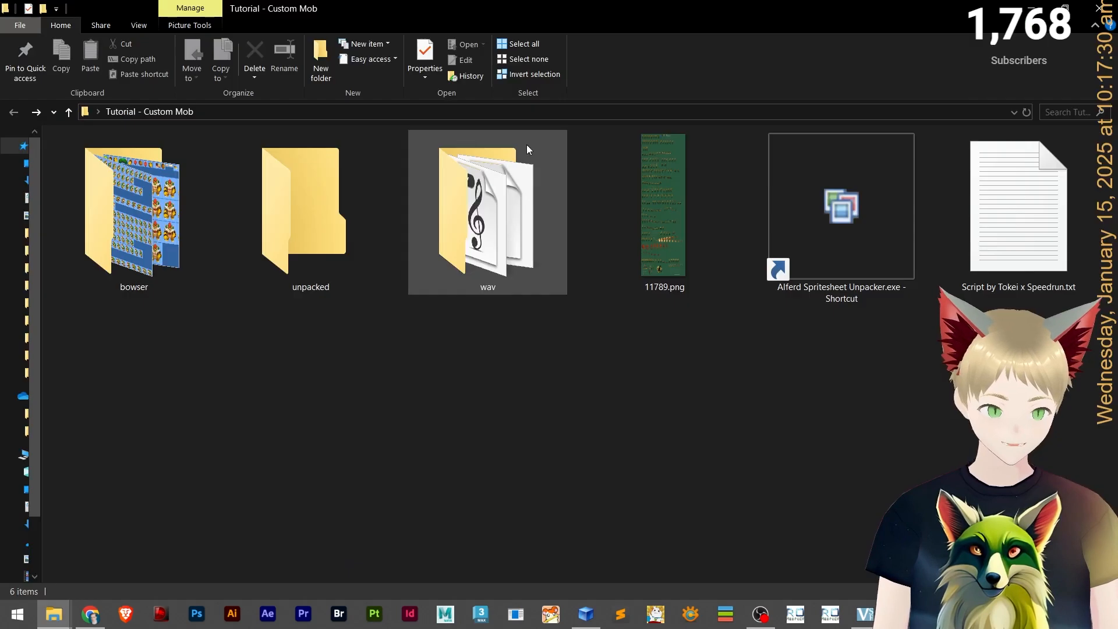
click(532, 111)
key(ctrl+c)
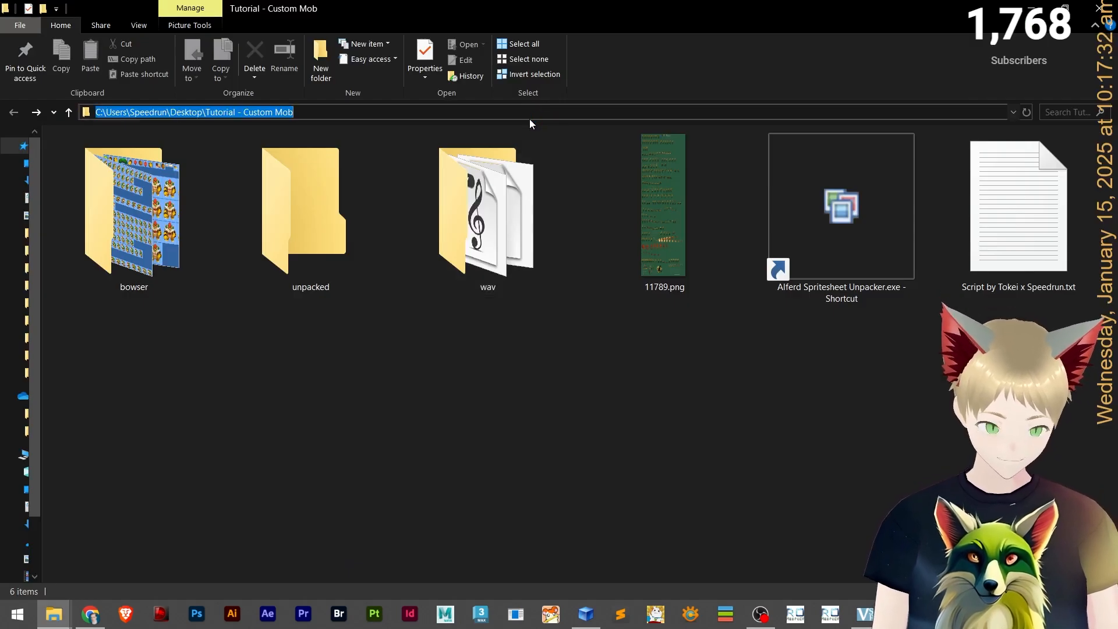
key(alt+Tab)
click(443, 51)
key(ctrl+v)
key(Return)
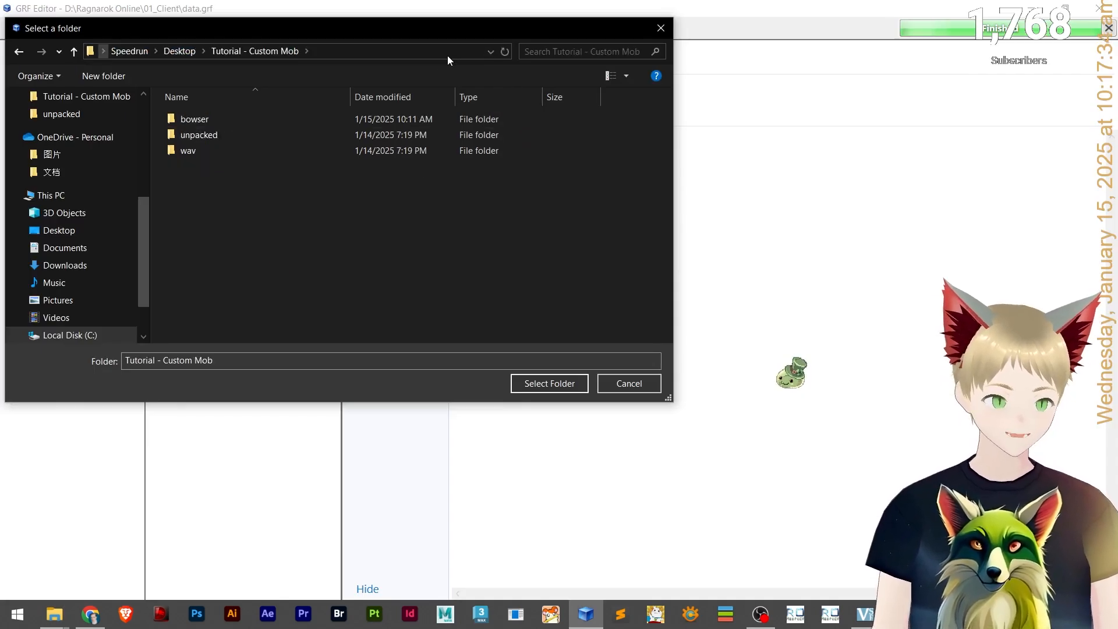
click(553, 386)
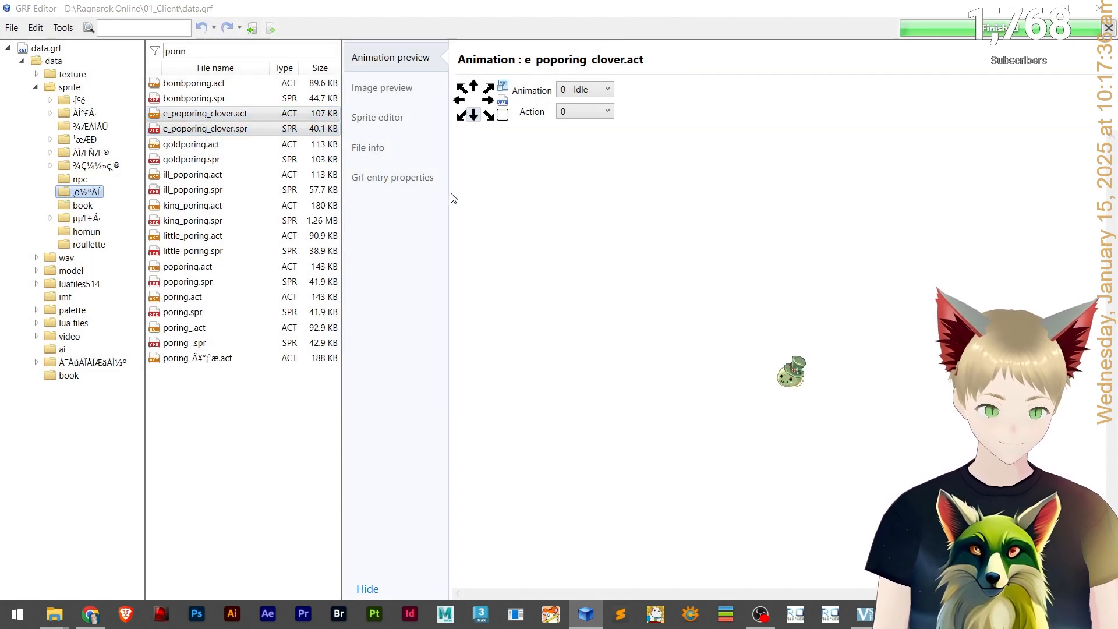
Switch to the Tutorial - Custom Mob folder window to view the extracted files.
key(alt+Tab)
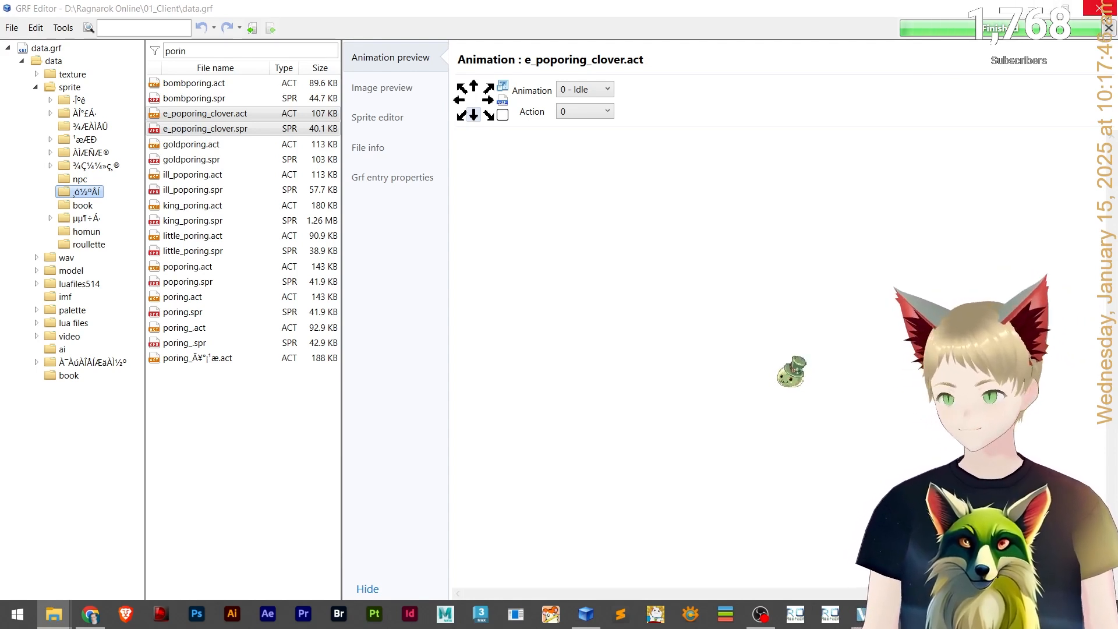
drag(578, 73, 524, 1)
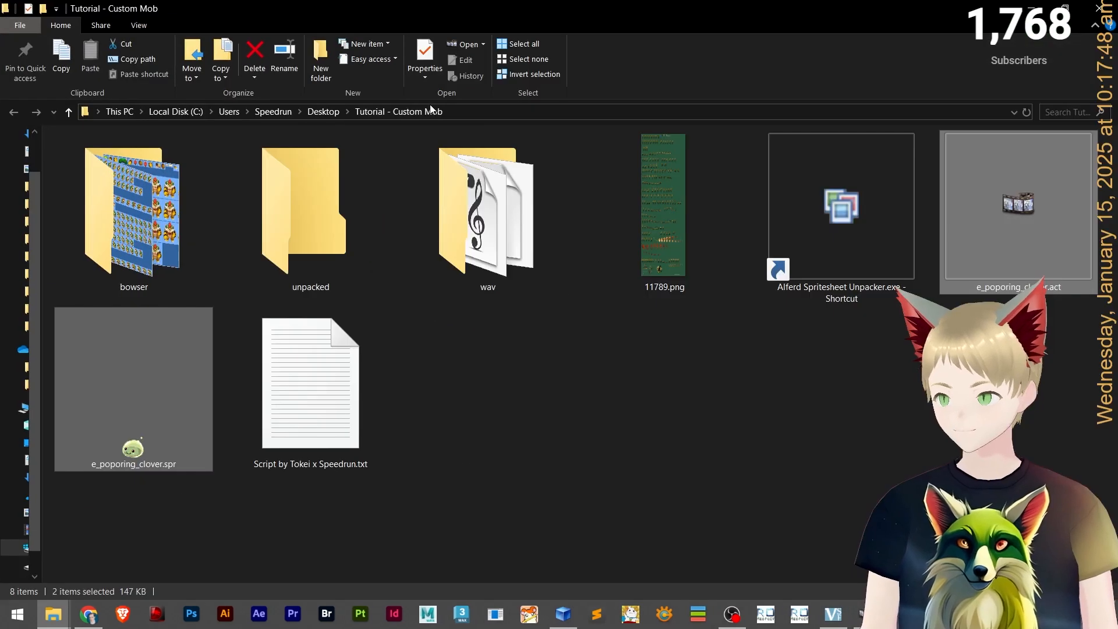
click(551, 366)
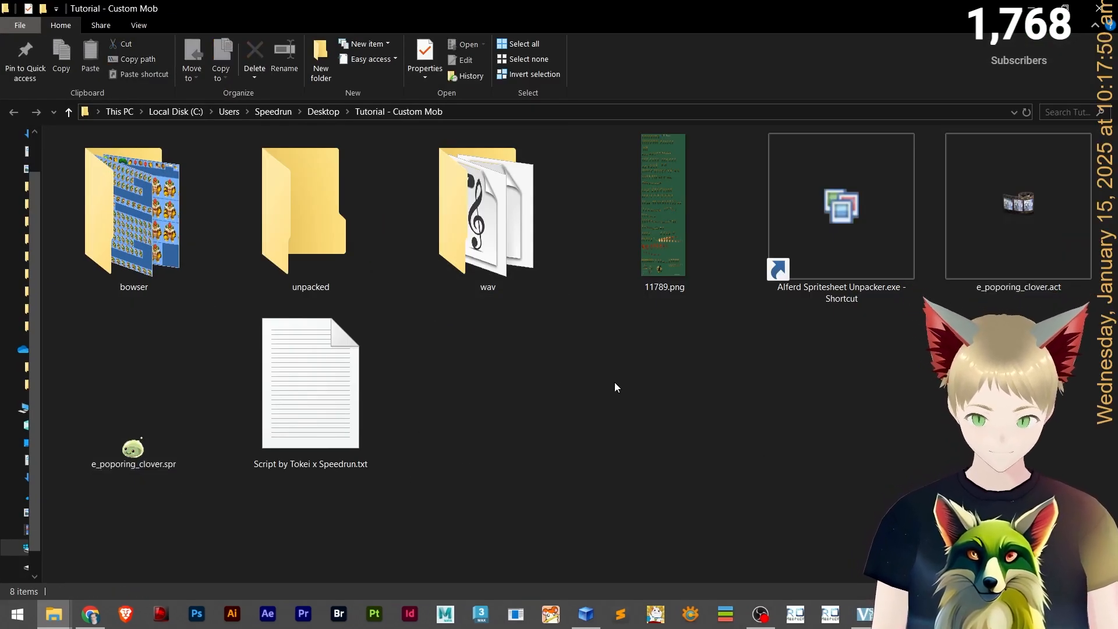
Search the YouTube channel's videos for "sprite" and browse the matching tutorials.
click(129, 452)
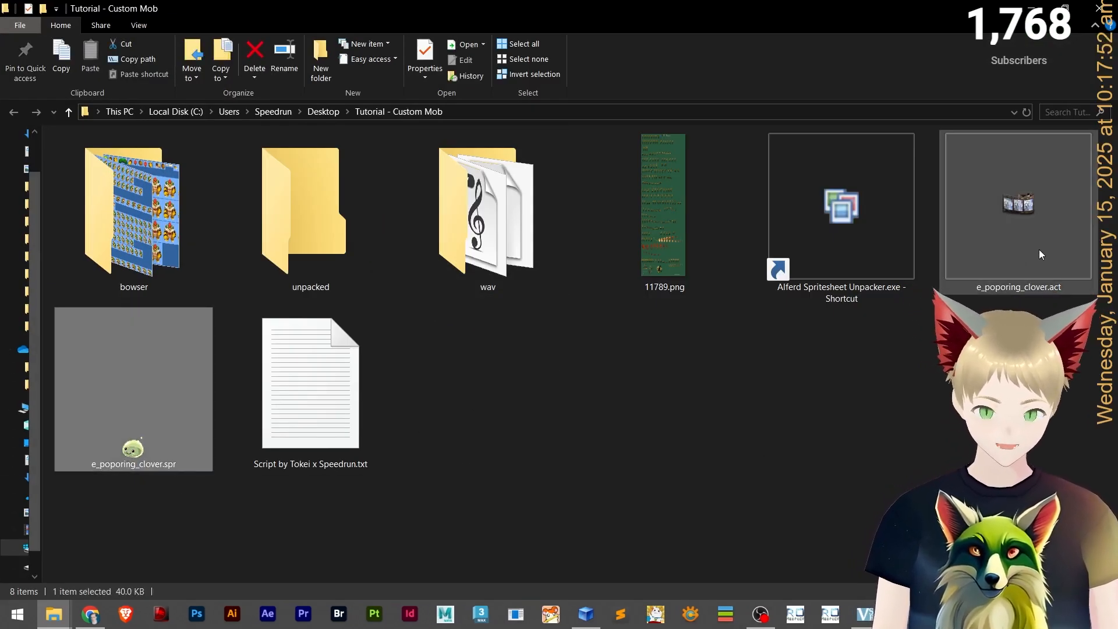
click(1038, 249)
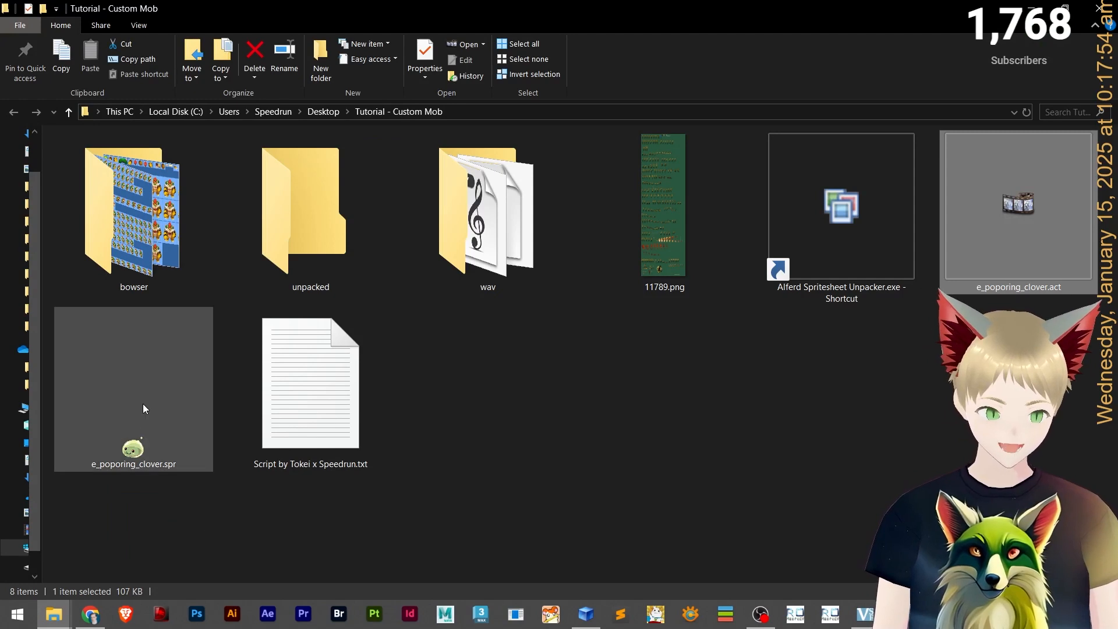
click(90, 614)
click(115, 6)
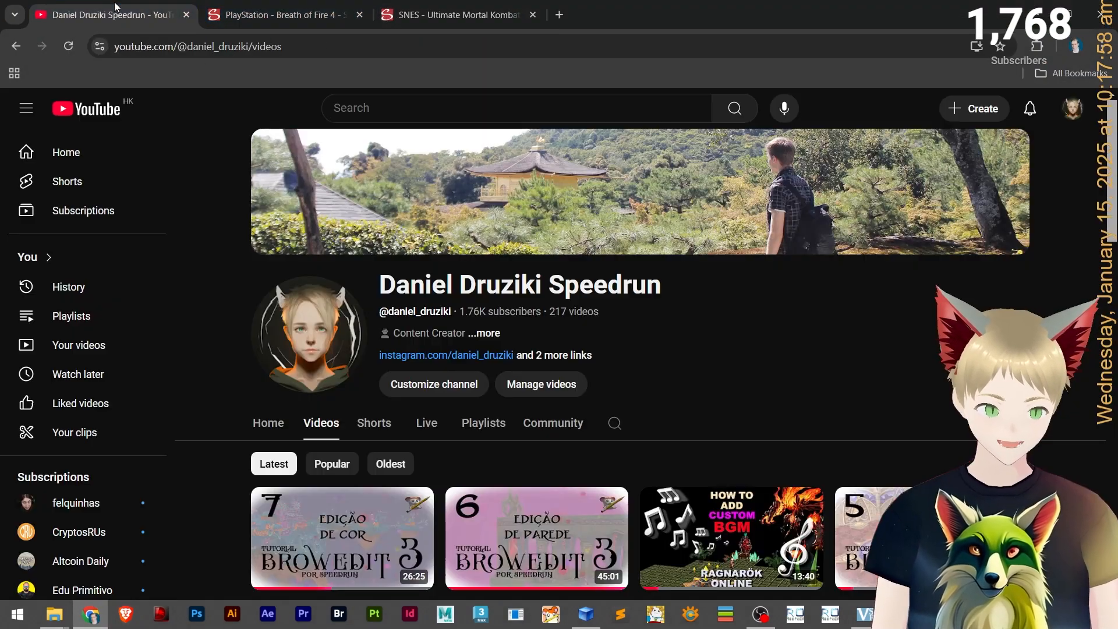
click(615, 423)
text(sprite)
key(Return)
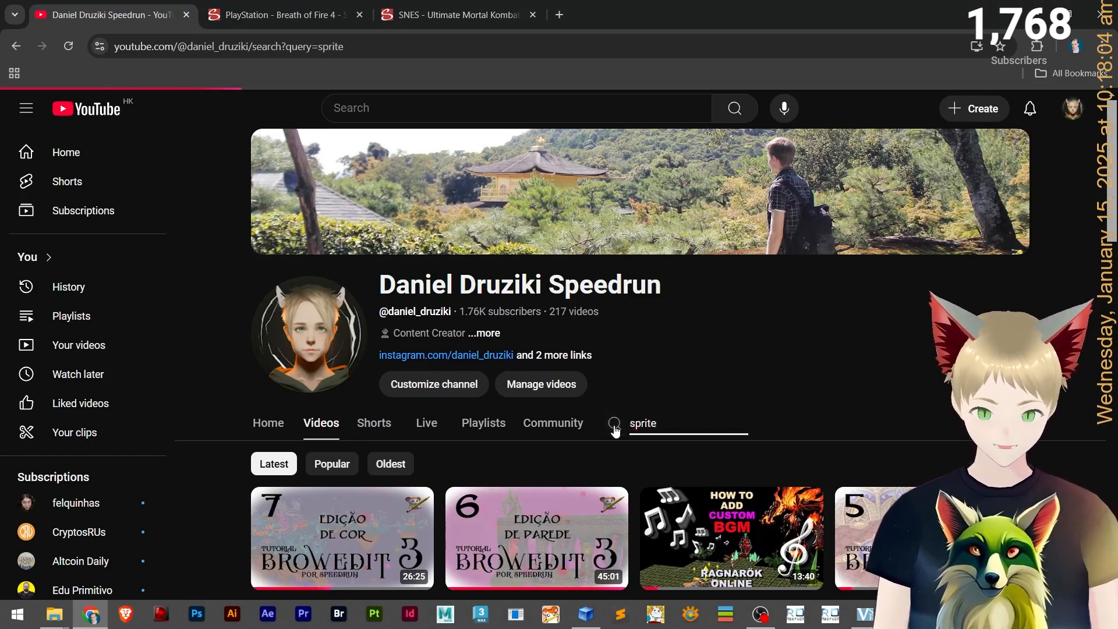
scroll(794, 376, down, 4)
scroll(797, 386, up, 1)
scroll(798, 384, down, 11)
mouse_move(461, 352)
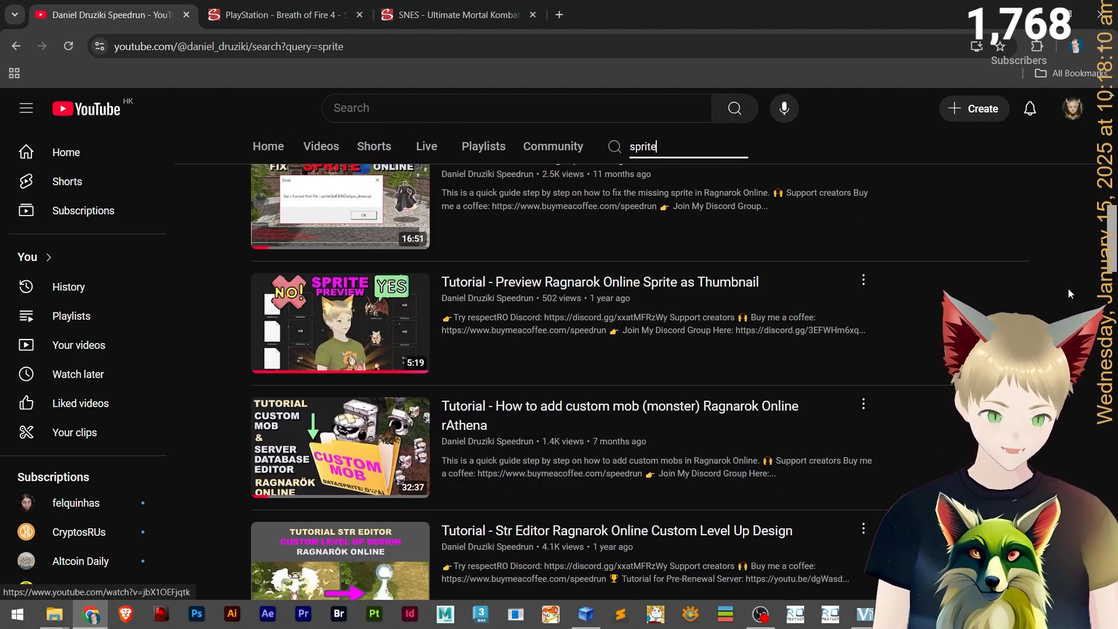
Open e_poporing_clover.act in Act Editor and maximize the editor window.
click(1041, 14)
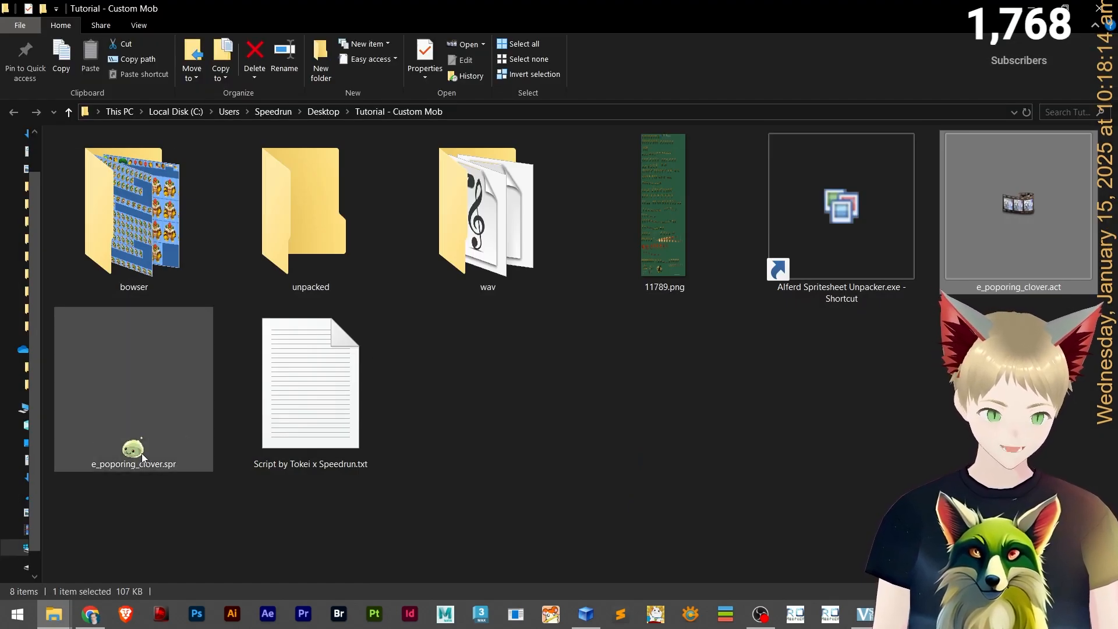
right_click(186, 524)
click(223, 546)
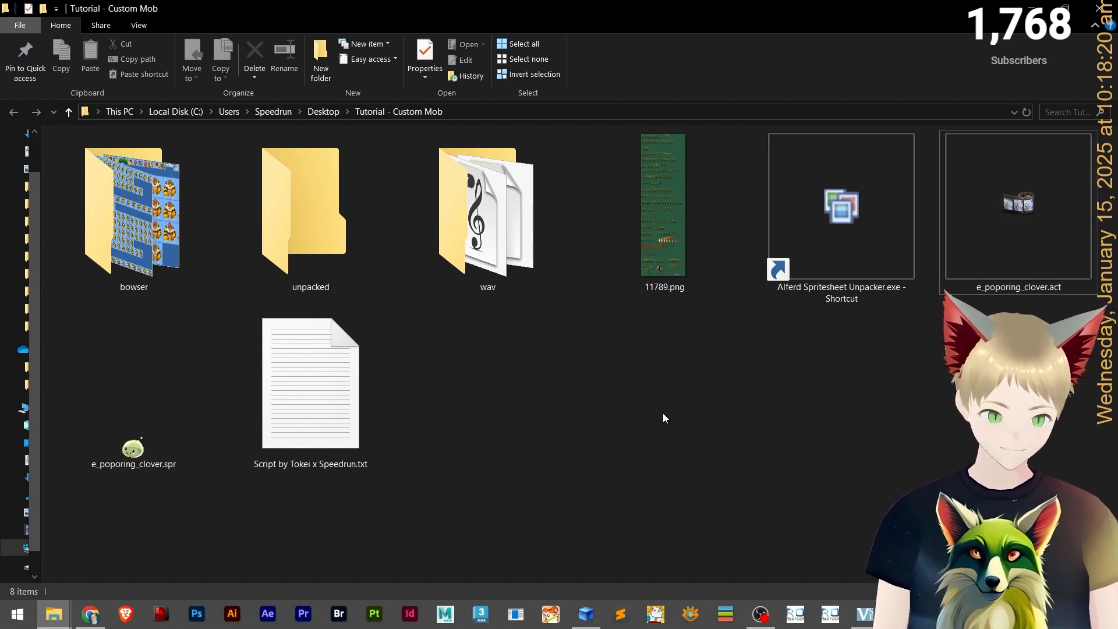
double_click(1001, 222)
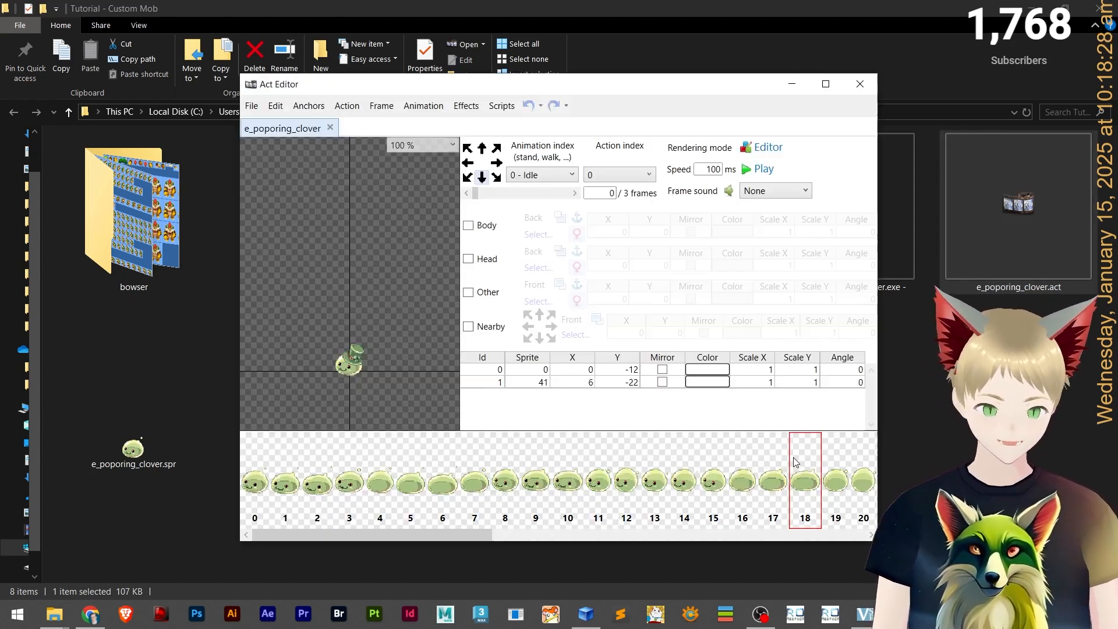
mouse_move(830, 614)
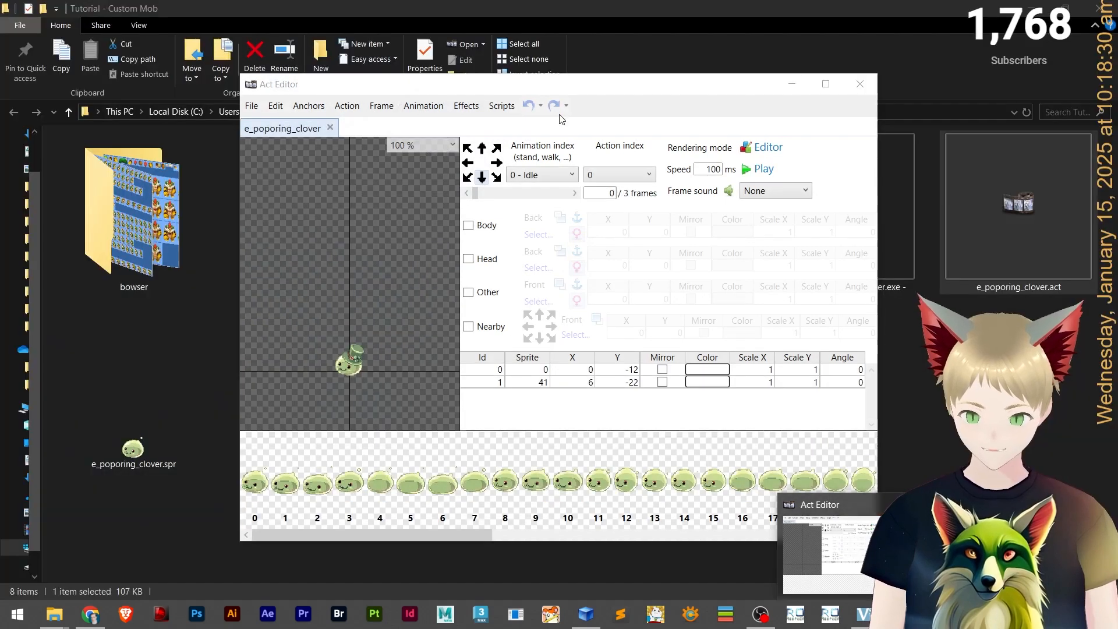
click(540, 386)
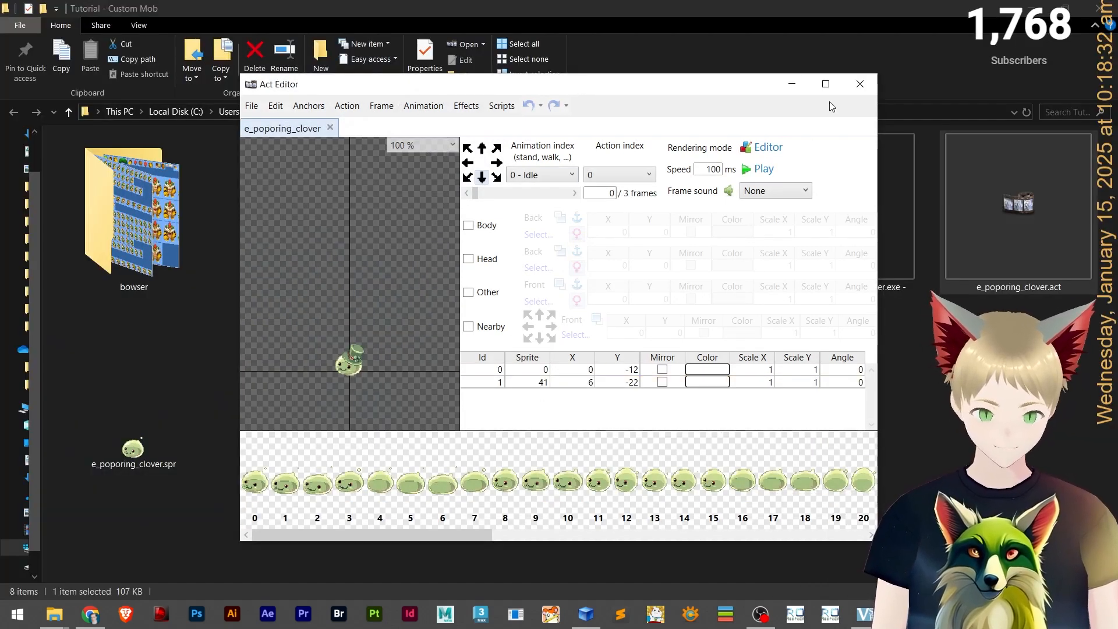
click(826, 84)
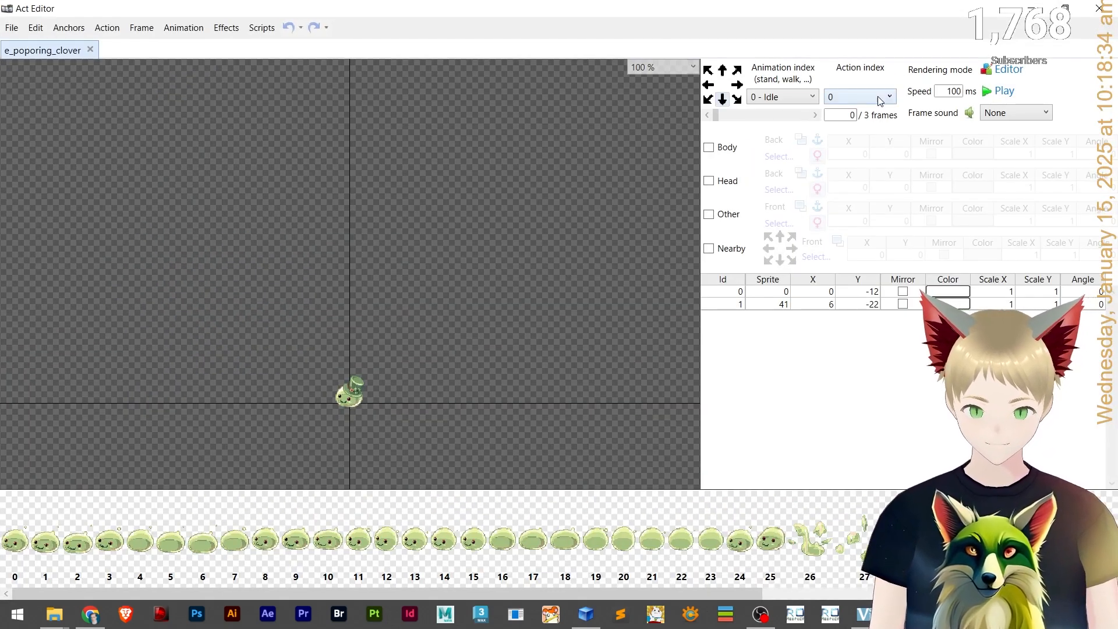
Step through the frames of the idle action and scroll along the sprite list.
click(816, 115)
click(816, 115)
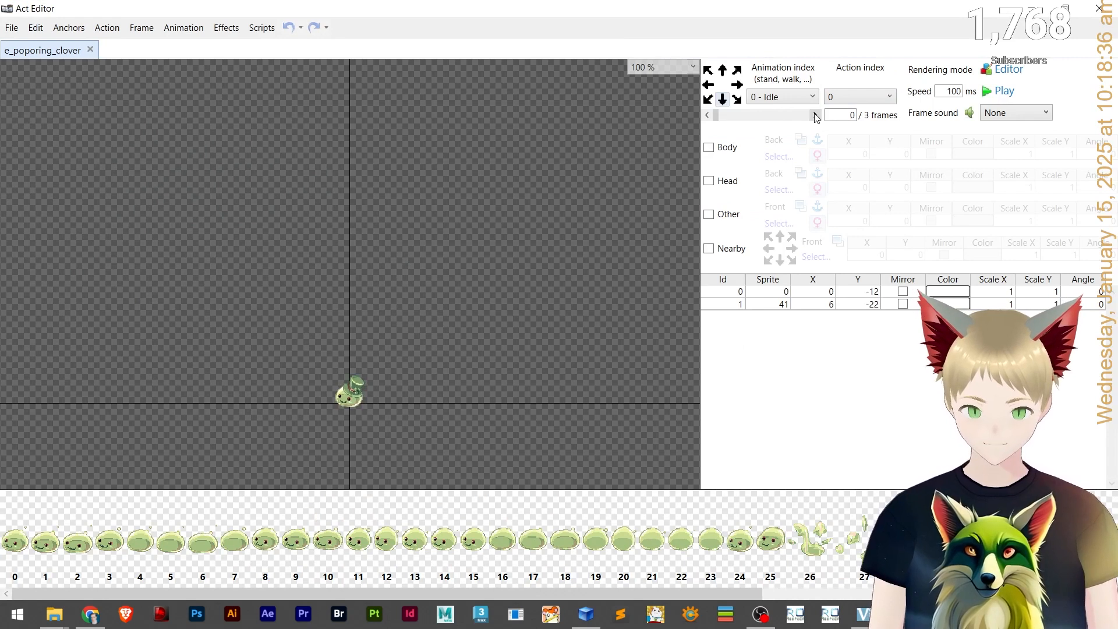
click(815, 115)
click(816, 115)
click(816, 116)
drag(608, 589, 951, 589)
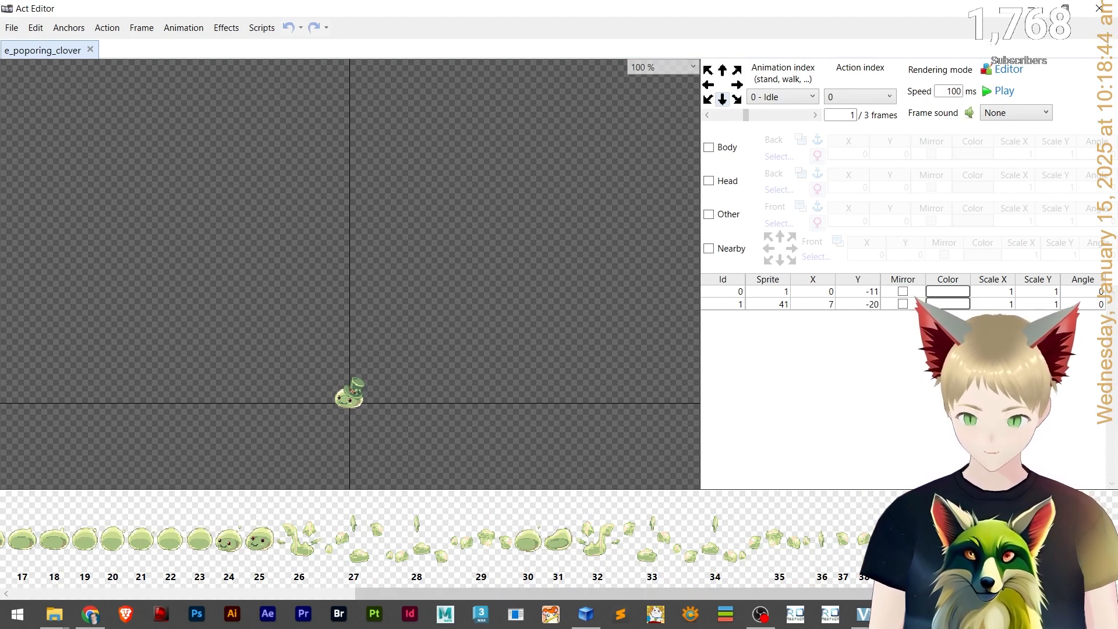
drag(950, 589, 607, 589)
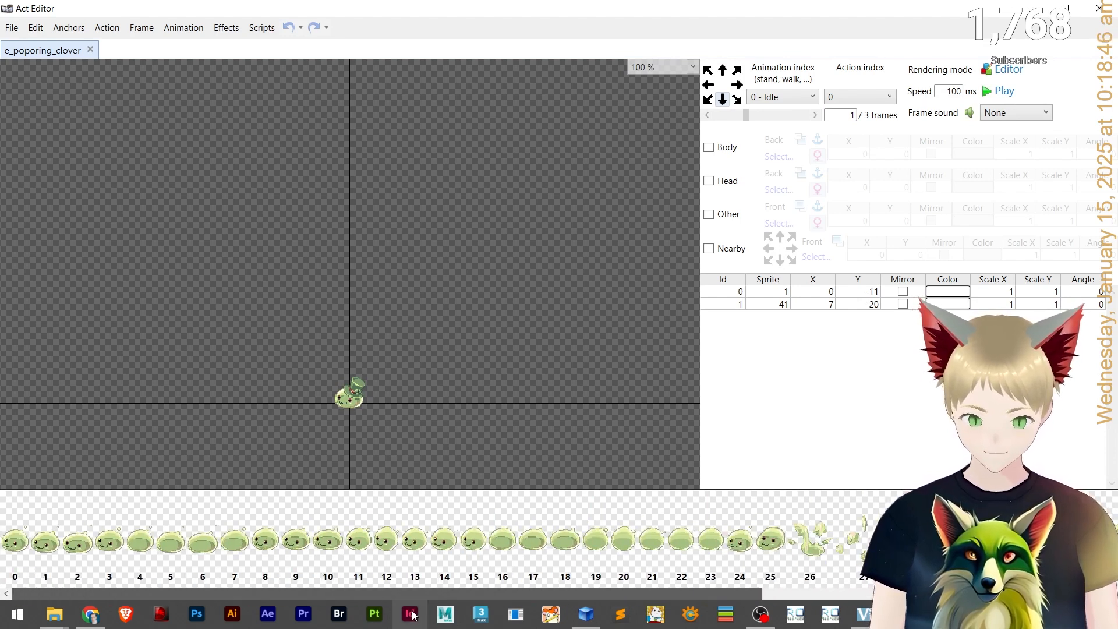
Switch to the Walk animation and step through its frames.
click(775, 97)
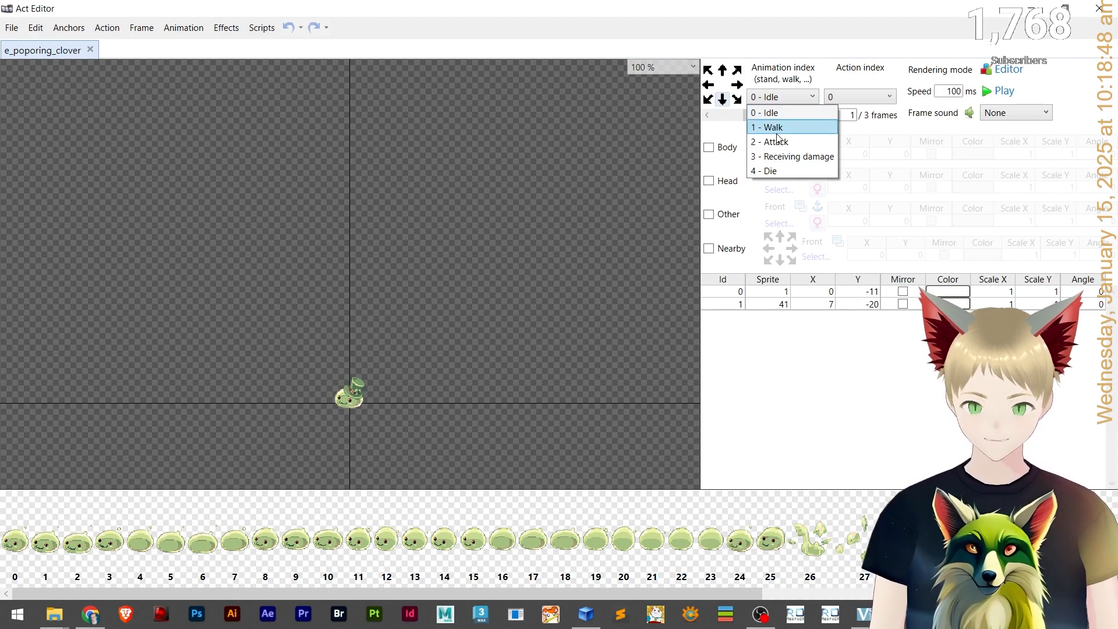
click(810, 127)
click(814, 116)
click(813, 115)
click(814, 115)
click(814, 115)
scroll(427, 370, up, 5)
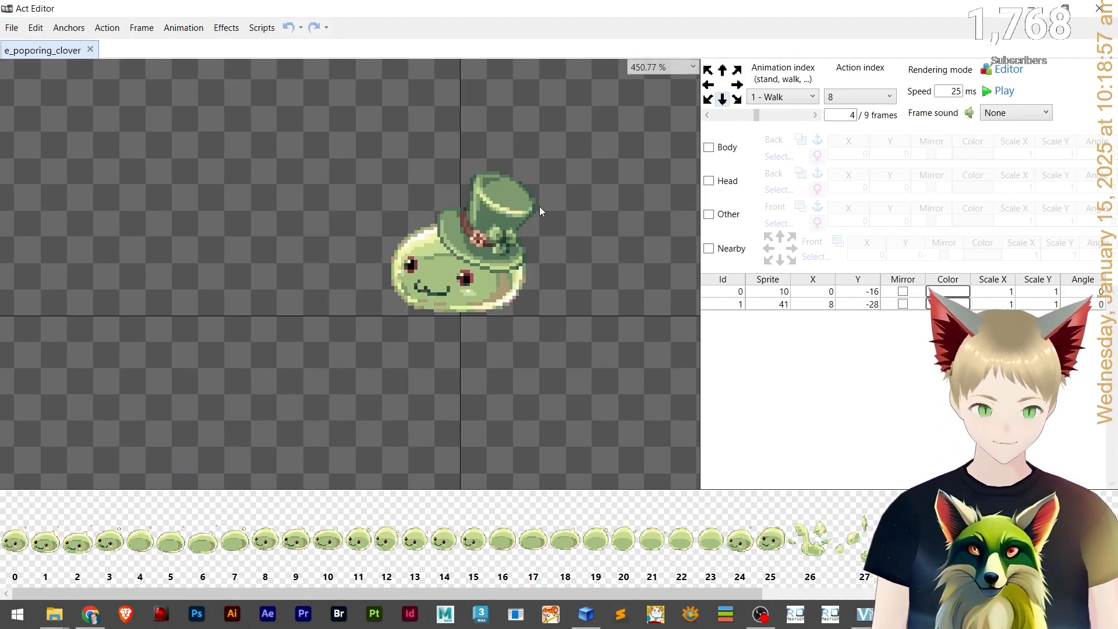
Try moving both sprite layers of the walk frame on the canvas, then undo the move.
scroll(492, 247, down, 5)
scroll(493, 251, up, 4)
click(493, 249)
scroll(504, 267, up, 3)
ctrl+click(526, 175)
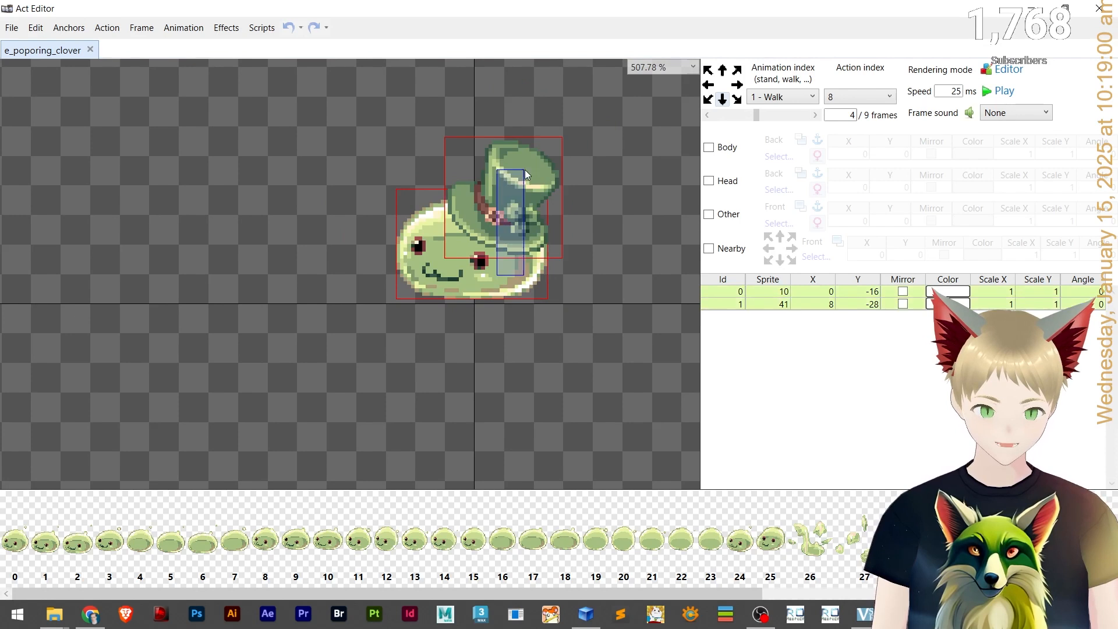
drag(529, 176, 610, 103)
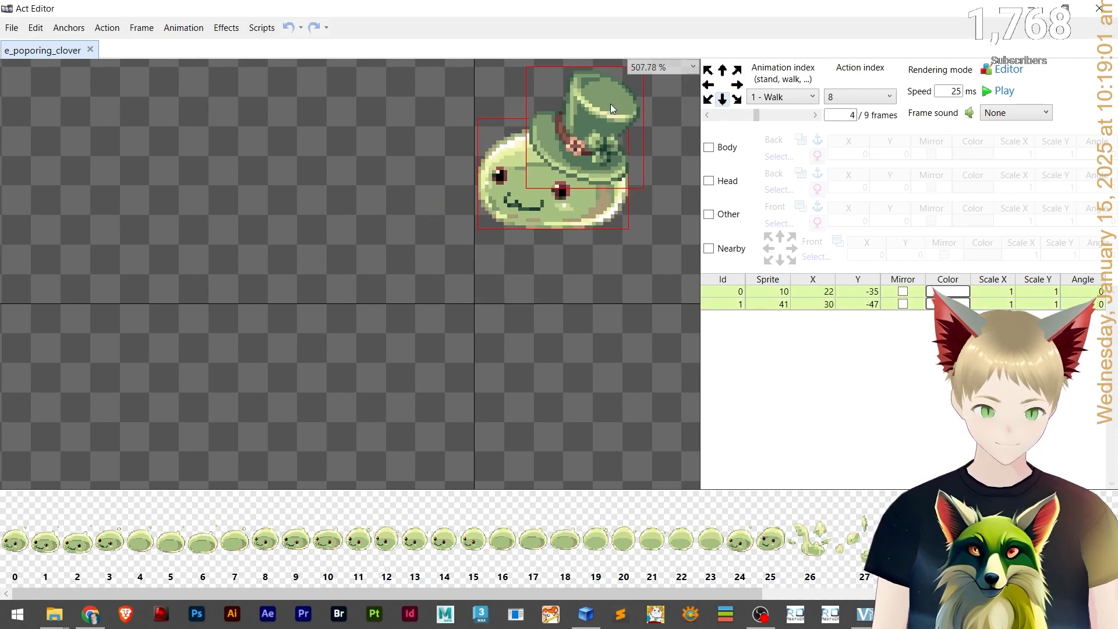
click(666, 152)
key(ctrl+z)
Try dragging the hat layer to a new position, then undo the change.
click(528, 162)
drag(570, 88, 532, 168)
key(ctrl+z)
key(ctrl+y)
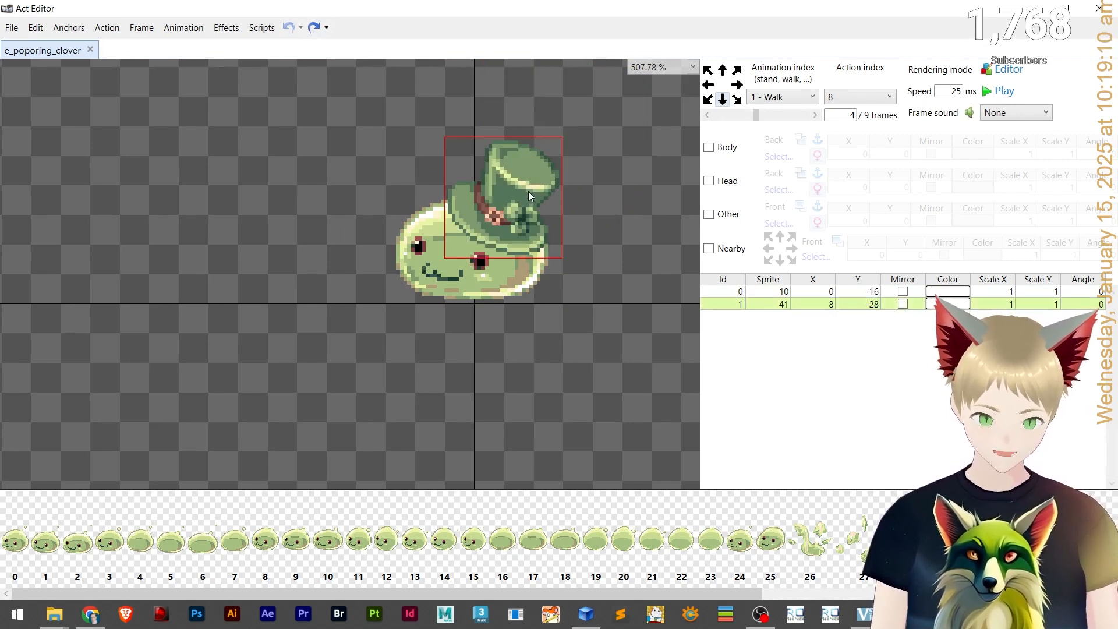
key(ctrl+y)
key(ctrl+z)
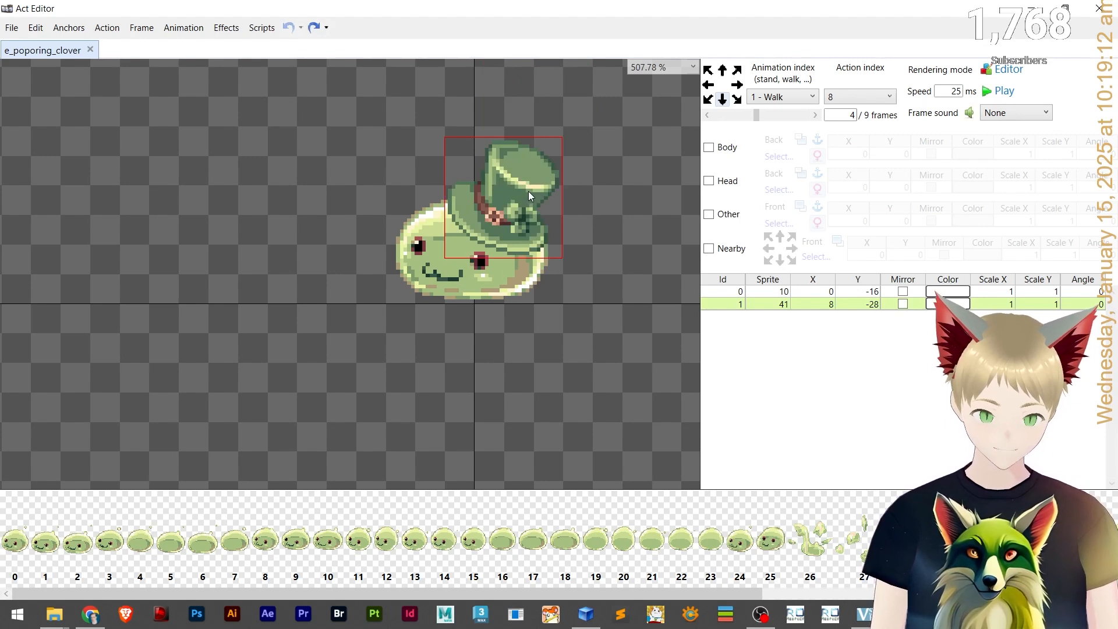
click(449, 316)
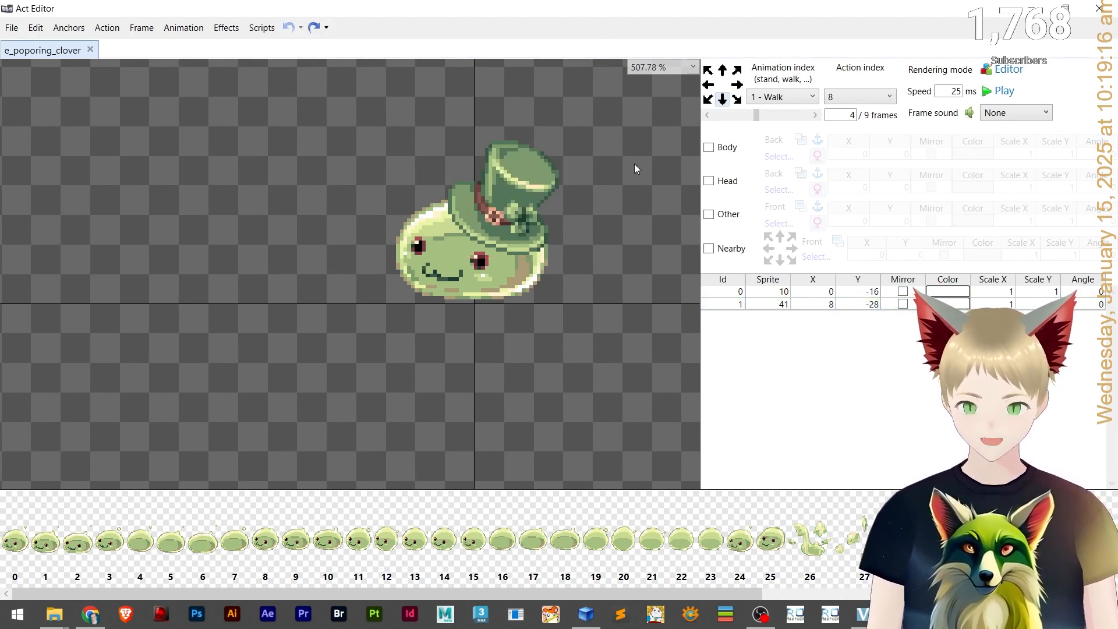
Review the animation list and the frame sound options, keeping the sound at None.
scroll(569, 150, down, 1)
click(813, 99)
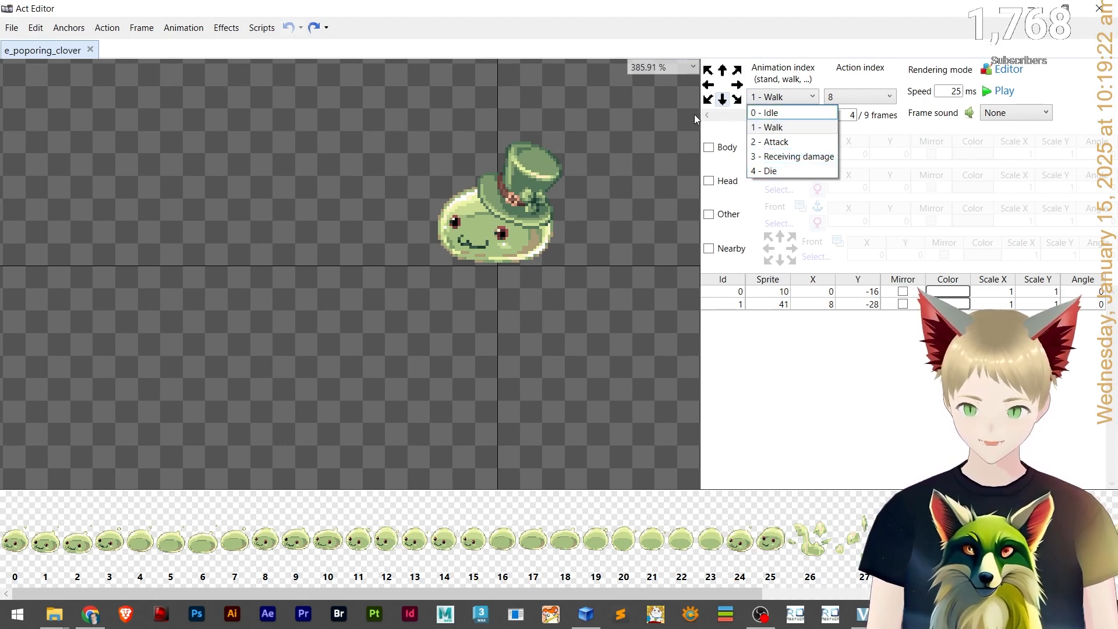
click(804, 102)
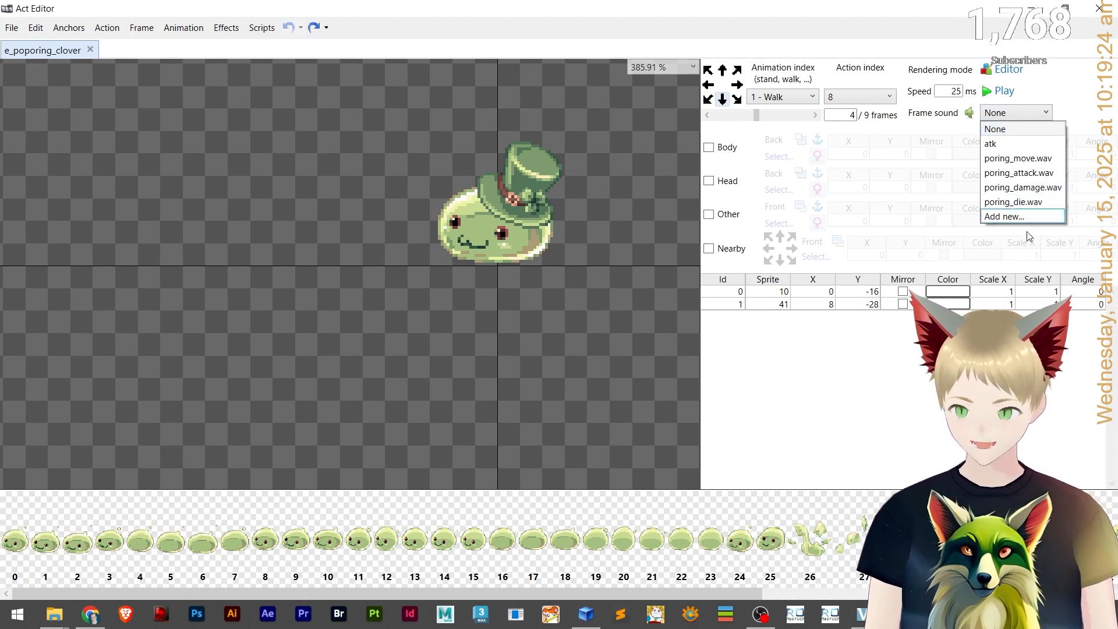
click(1004, 127)
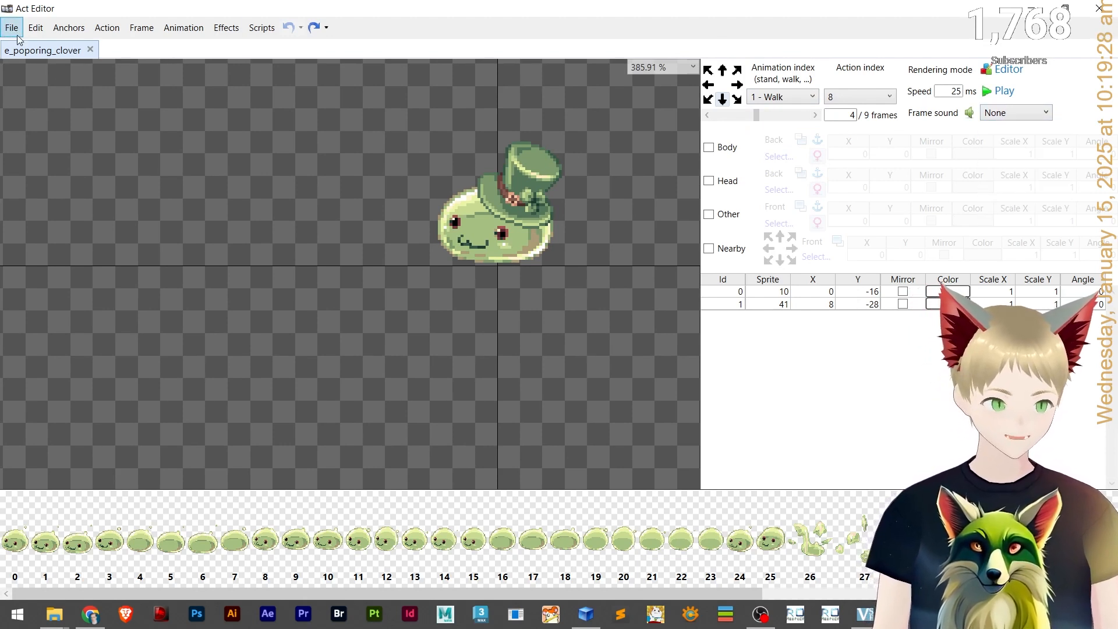
Create a new Act from the Monster template.
click(1104, 9)
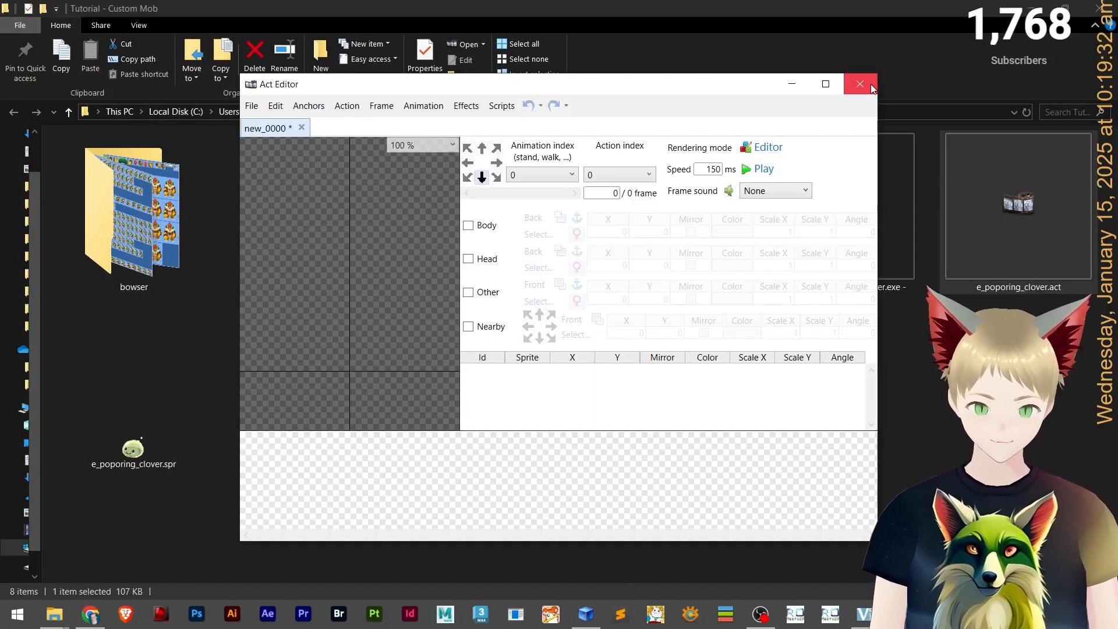
double_click(445, 85)
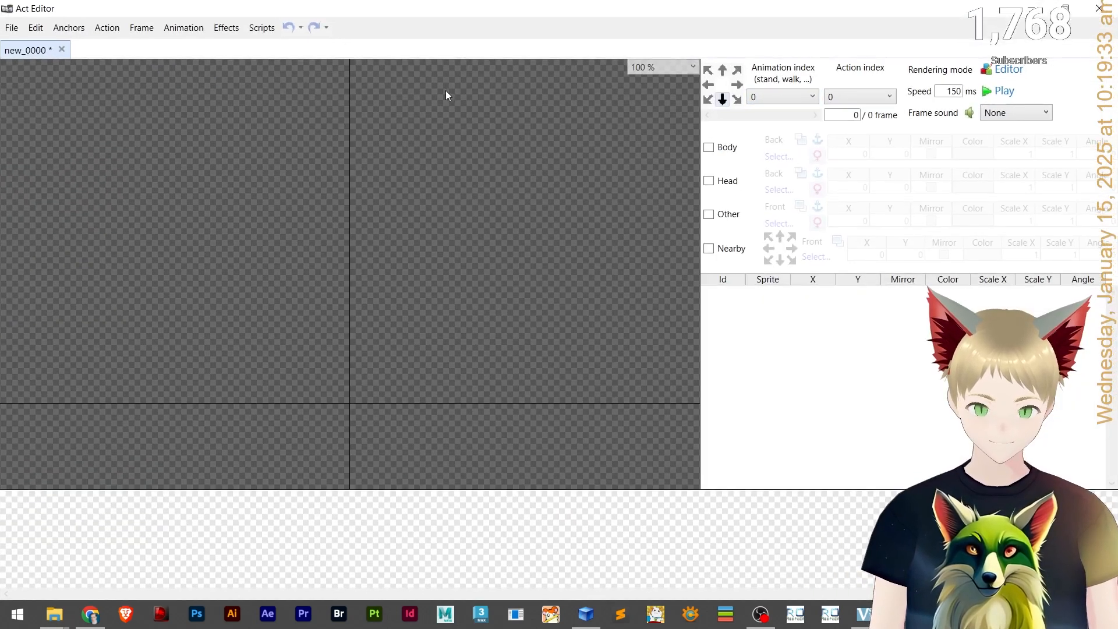
click(11, 30)
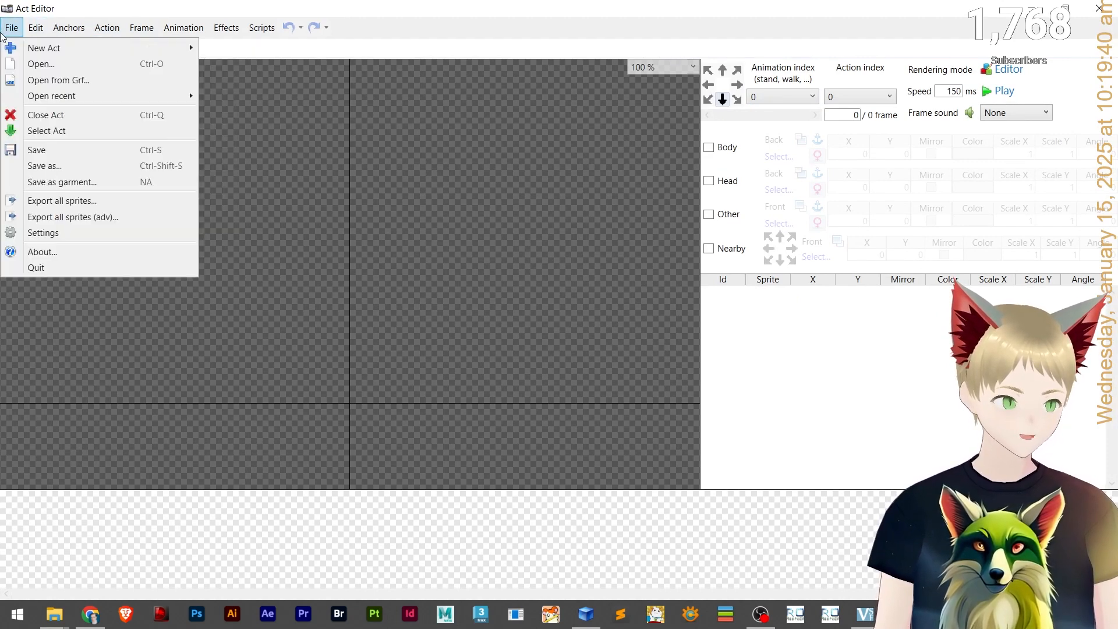
mouse_move(118, 52)
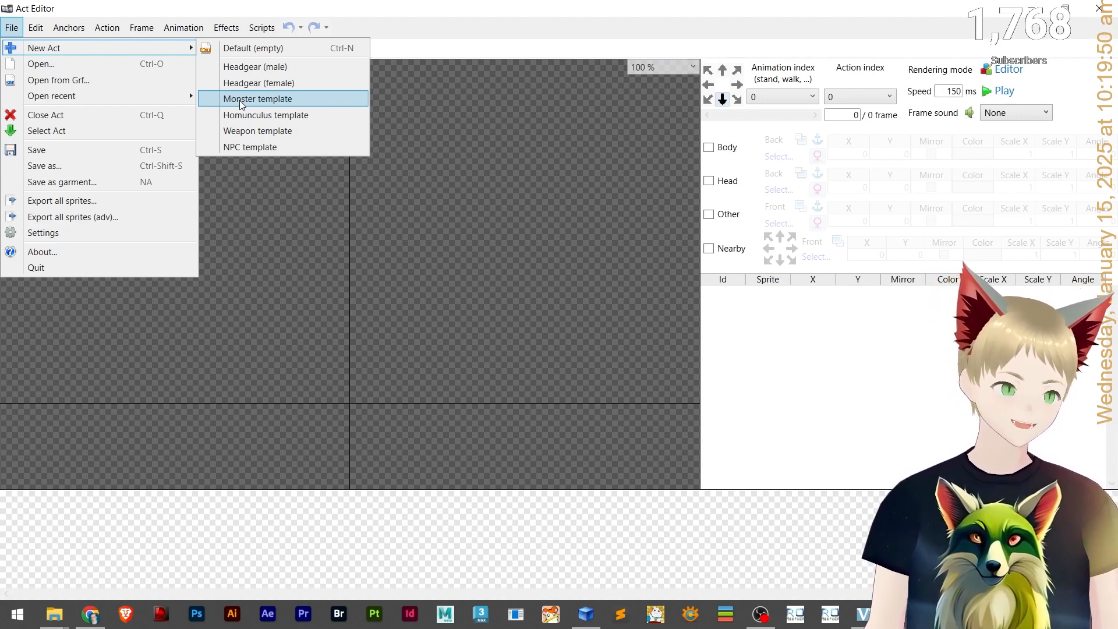
click(256, 103)
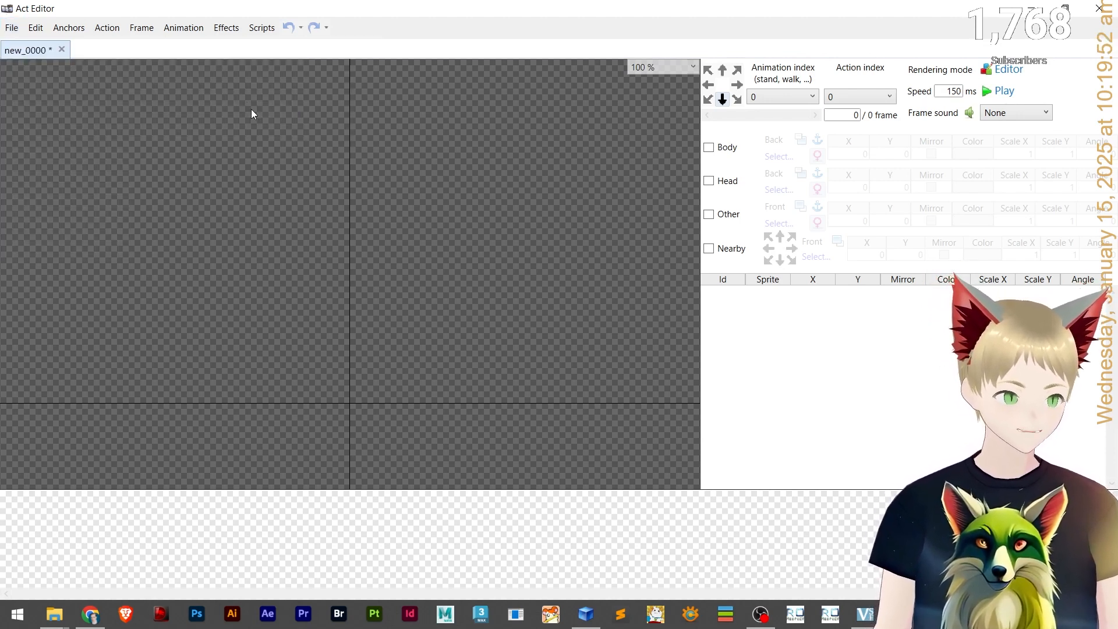
Inspect the new template's action indexes and animation list.
click(860, 98)
click(861, 98)
click(809, 98)
click(808, 98)
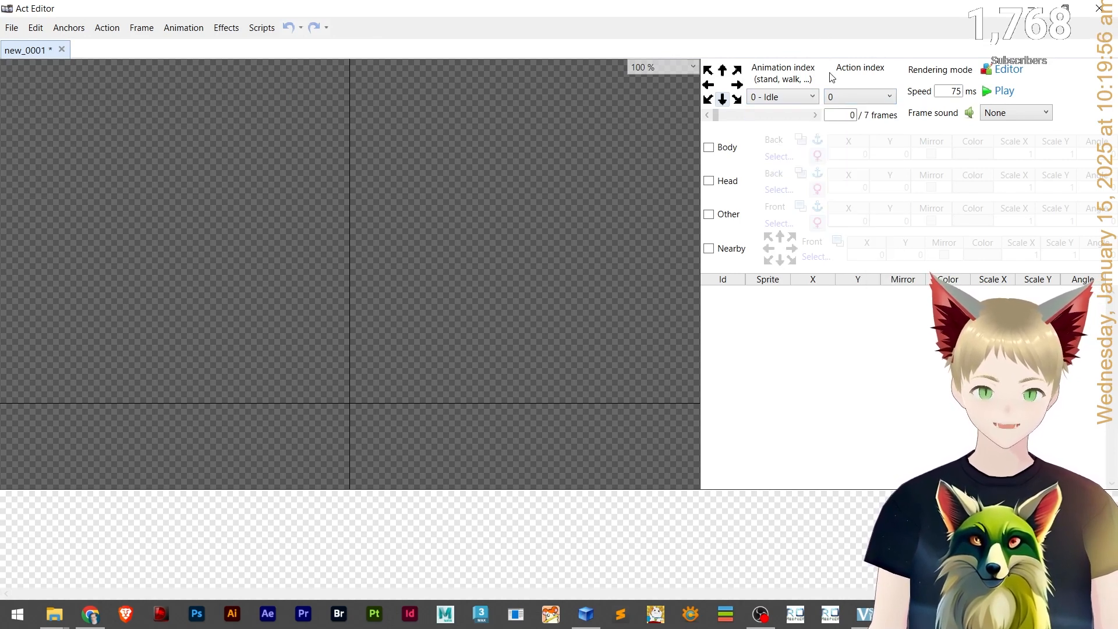
click(785, 97)
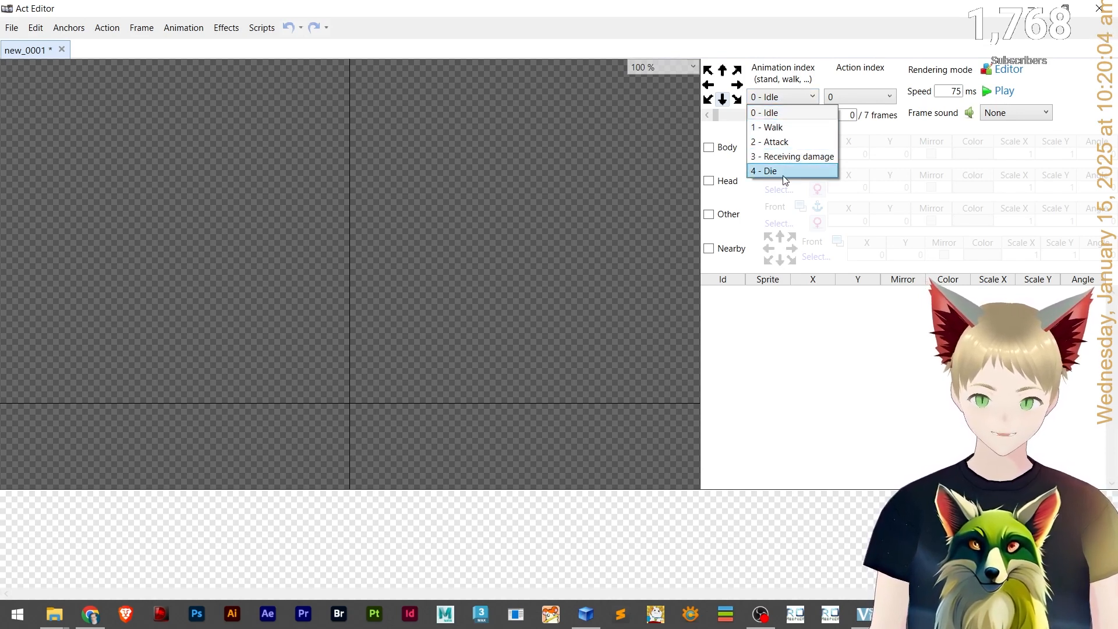
click(787, 96)
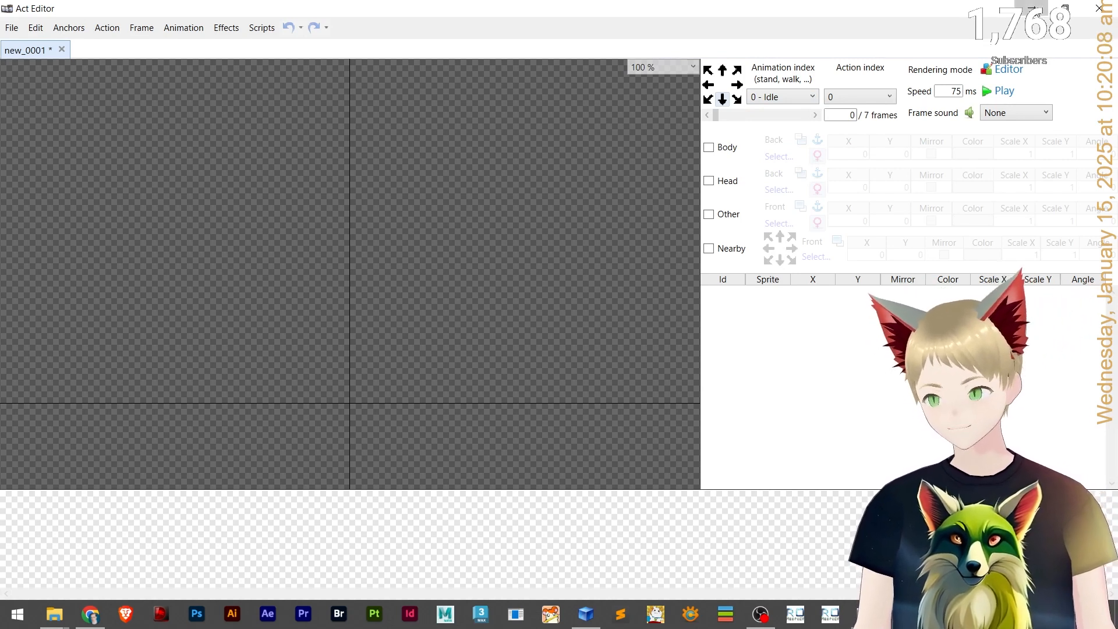
Reopen e_poporing_clover.act in Act Editor and open its animation list.
click(1031, 8)
click(998, 356)
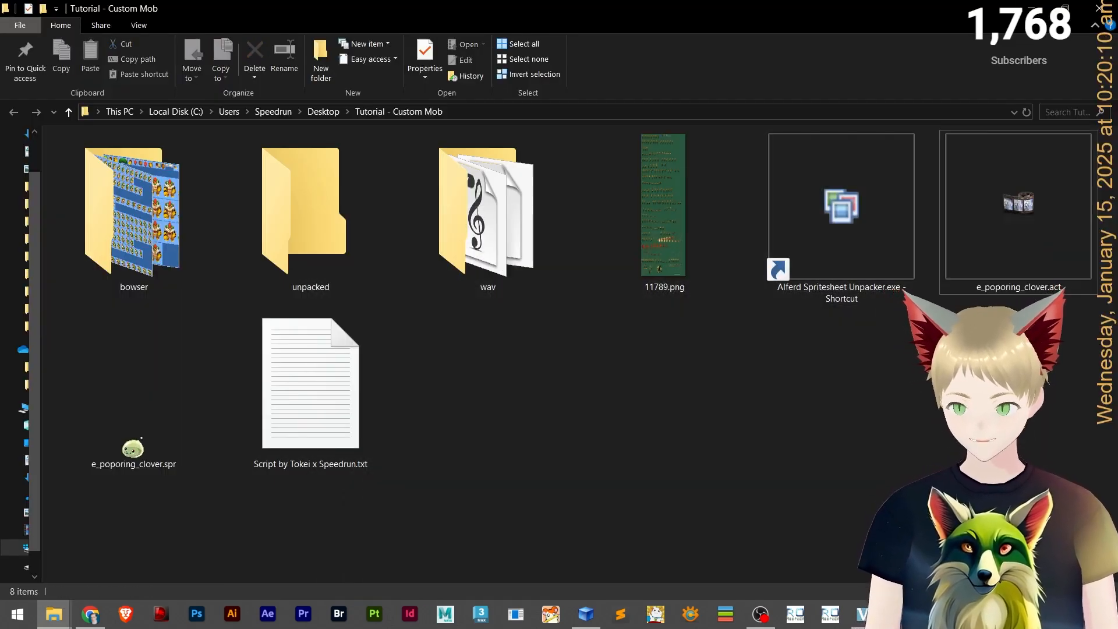
double_click(992, 283)
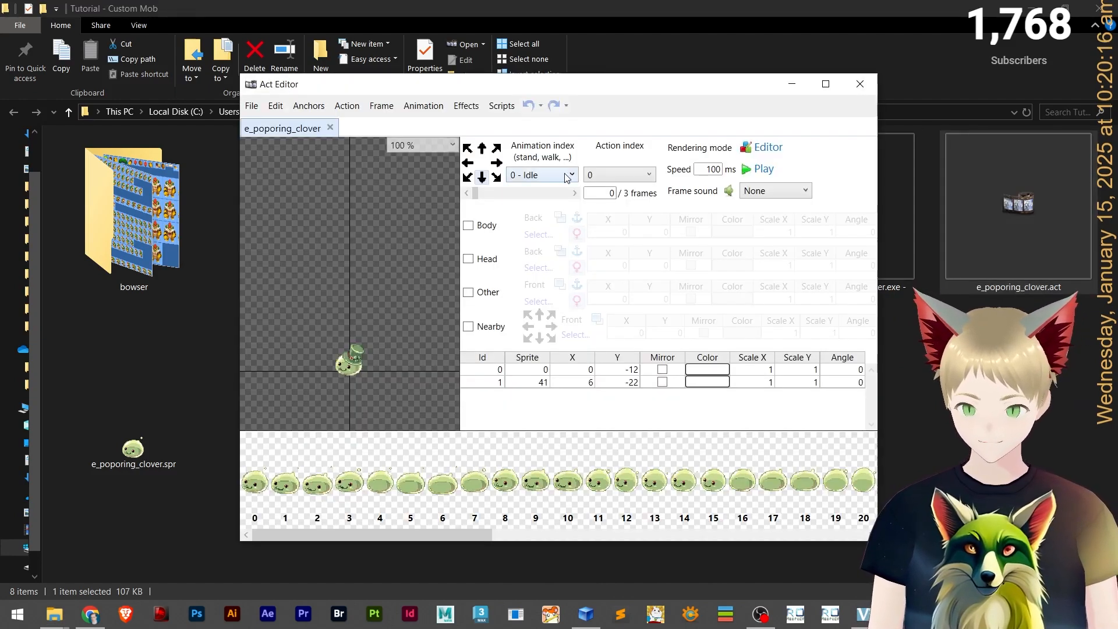
click(568, 176)
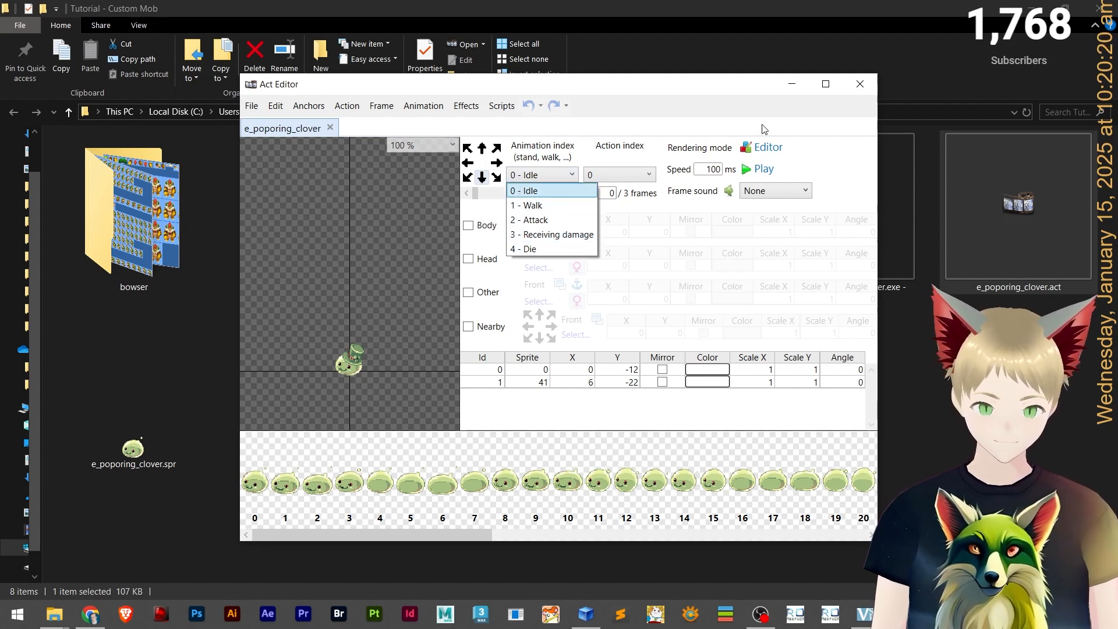
Close the e_poporing_clover Act Editor window and minimize the window holding the new Act.
click(859, 91)
click(858, 90)
key(alt+Tab)
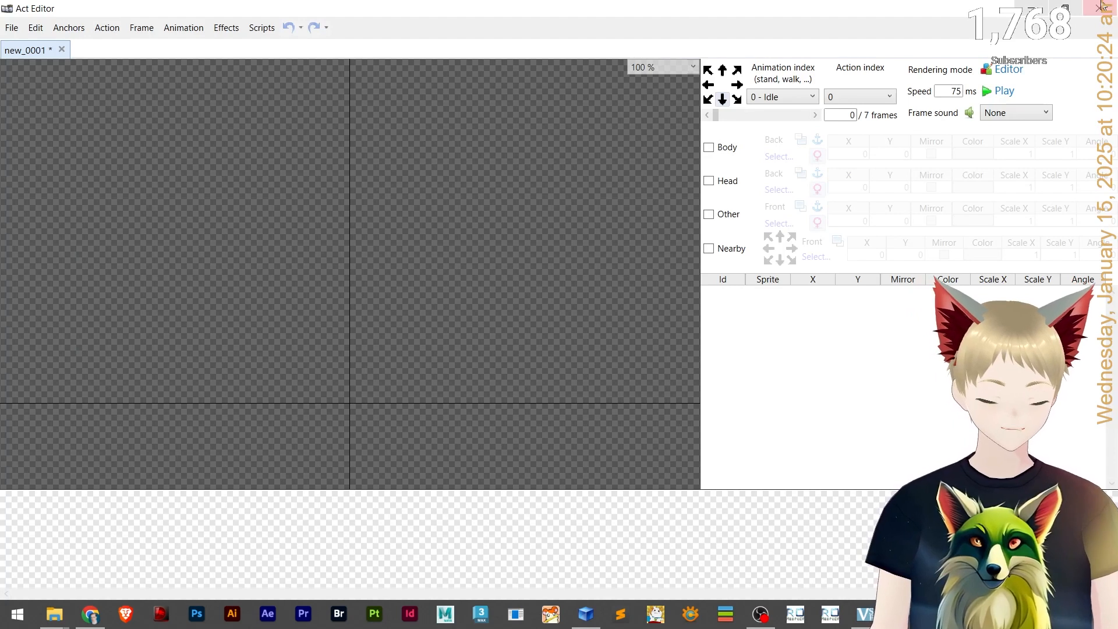
click(1025, 11)
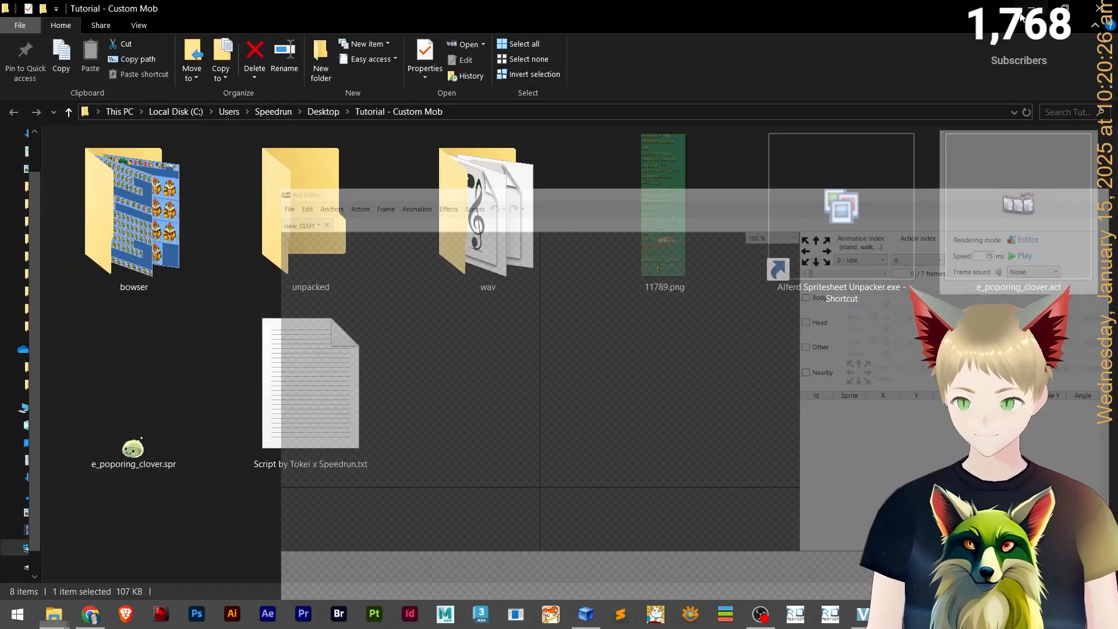
click(616, 349)
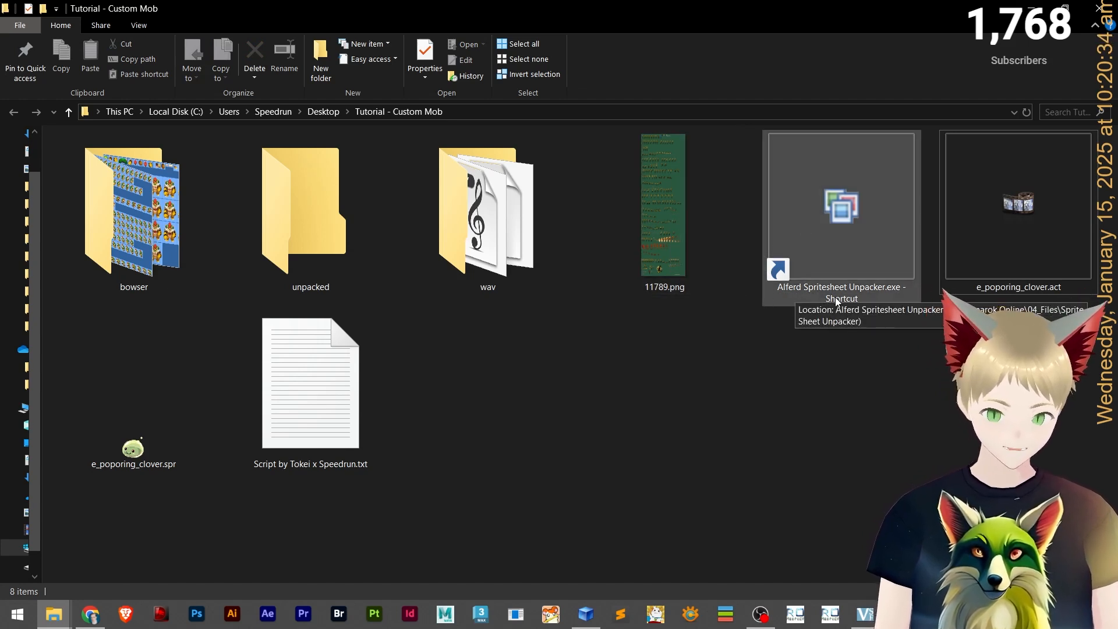
Launch Alferd Spritesheet Unpacker, load the 11789.png sprite sheet into it, and maximize its window.
click(849, 252)
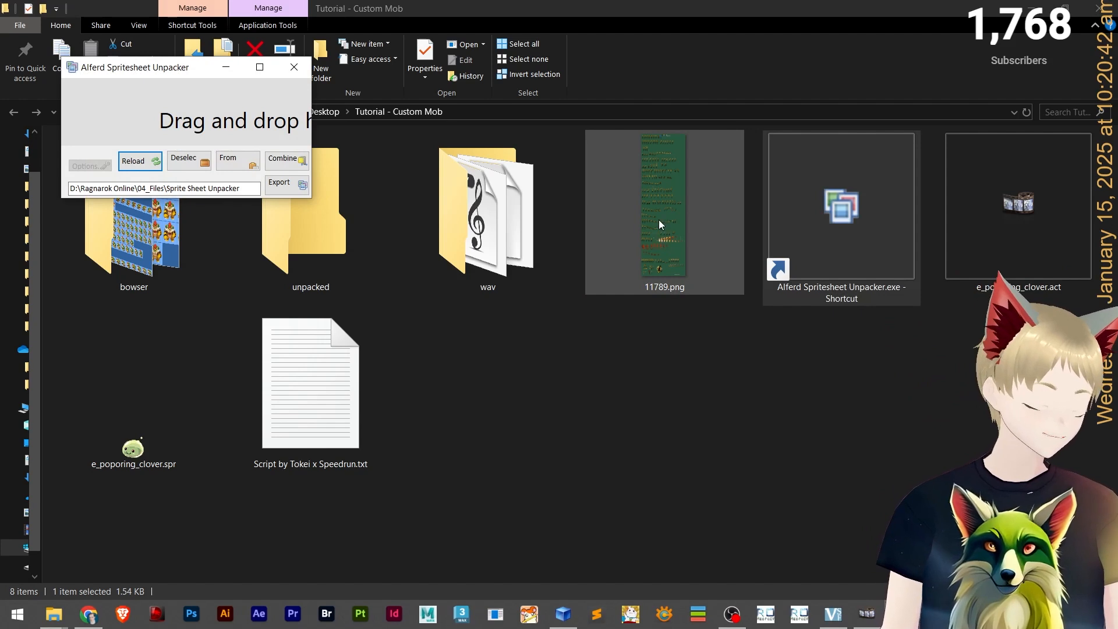
drag(659, 219, 153, 120)
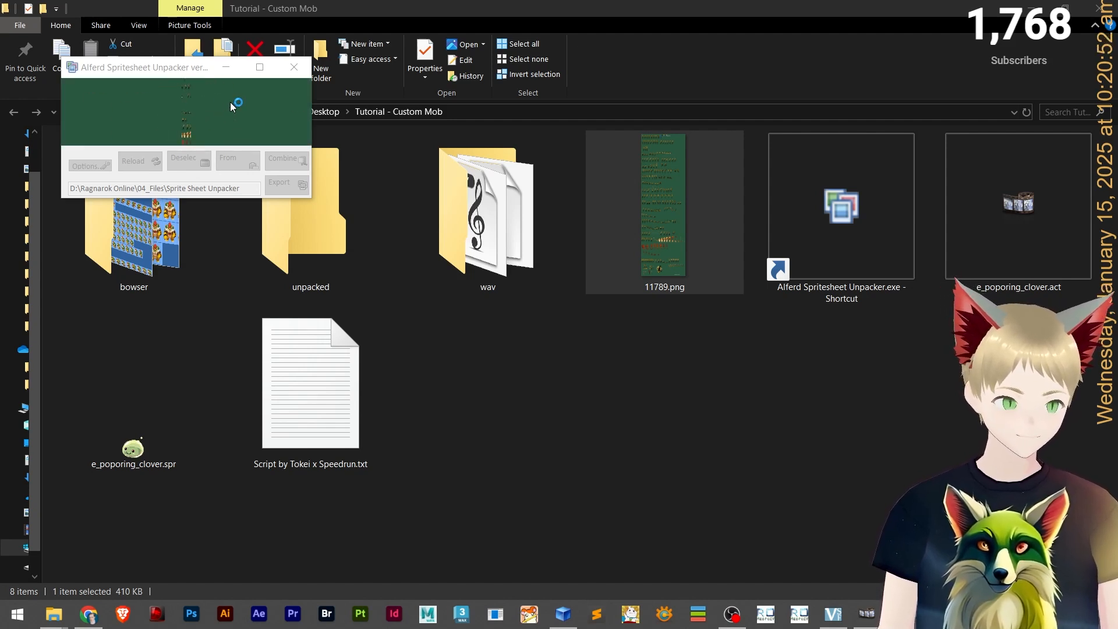
click(259, 72)
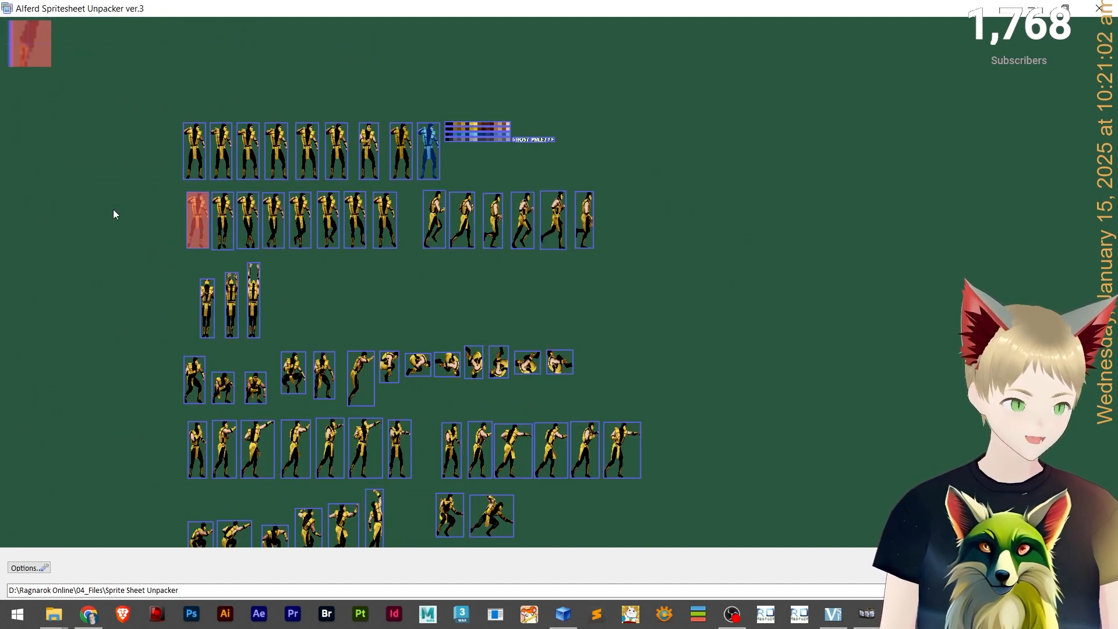
Select the first six standing frames in the top row of Scorpion sprites as the idle set.
click(866, 614)
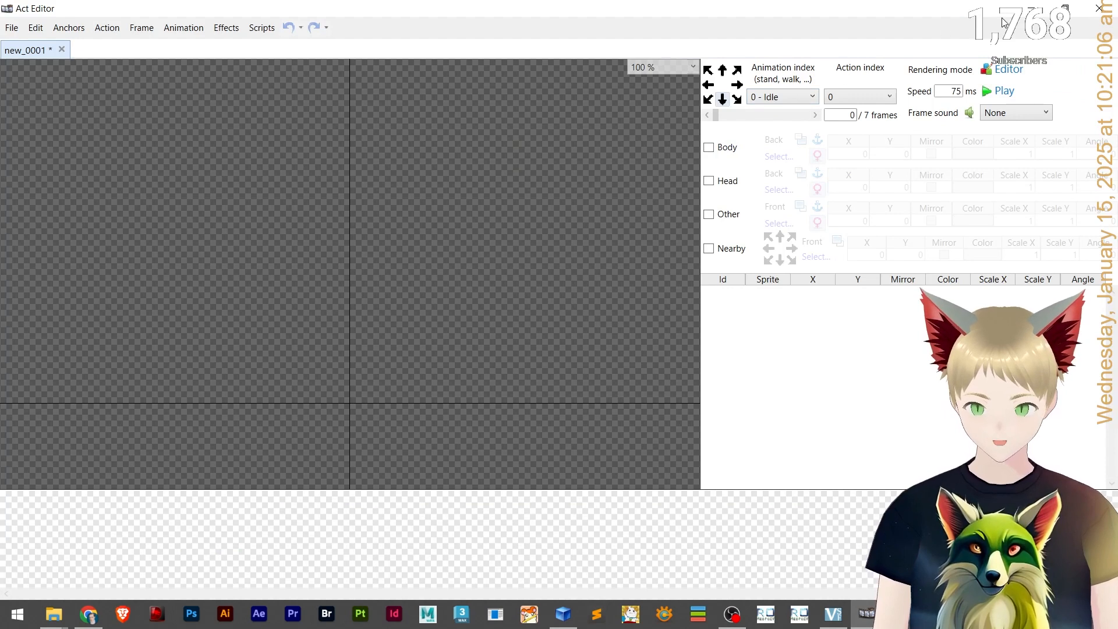
click(1031, 8)
drag(699, 261, 778, 326)
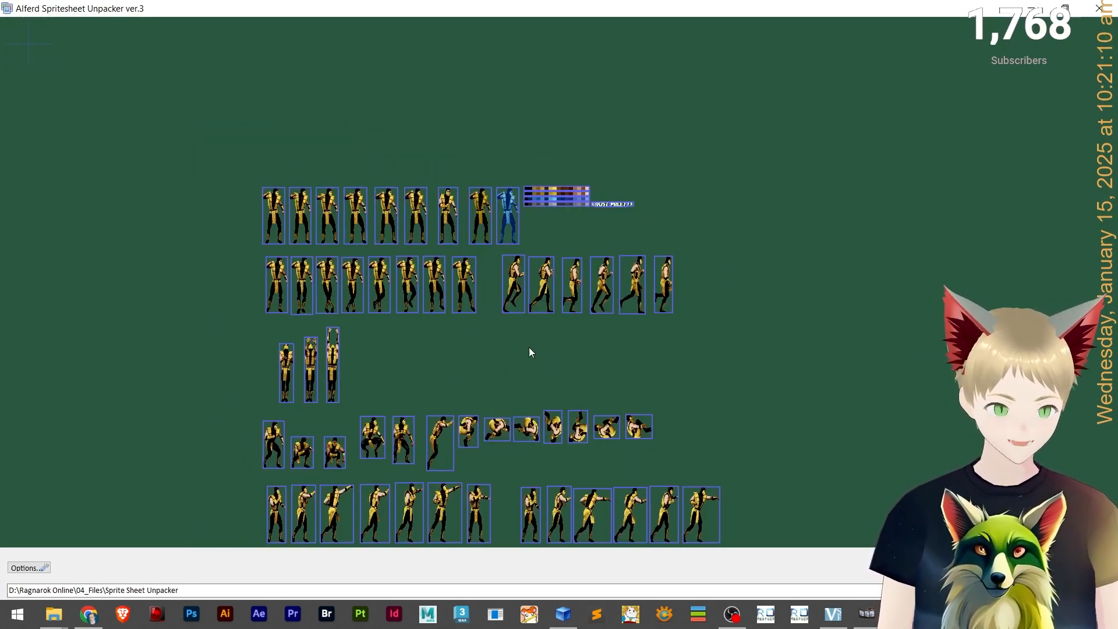
drag(529, 347, 476, 334)
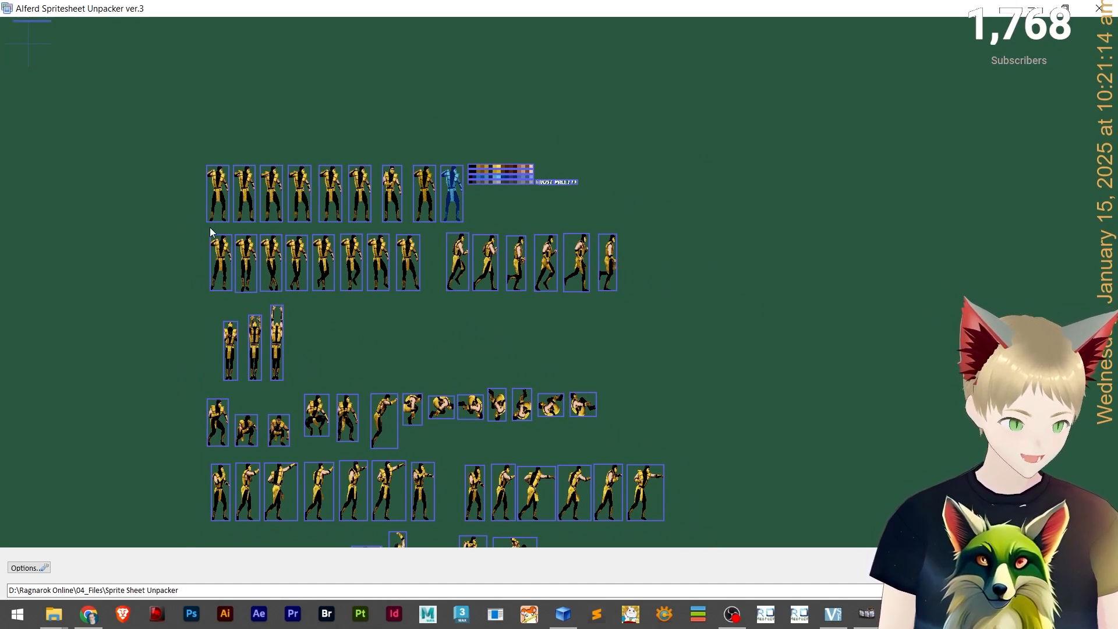
drag(267, 198, 337, 206)
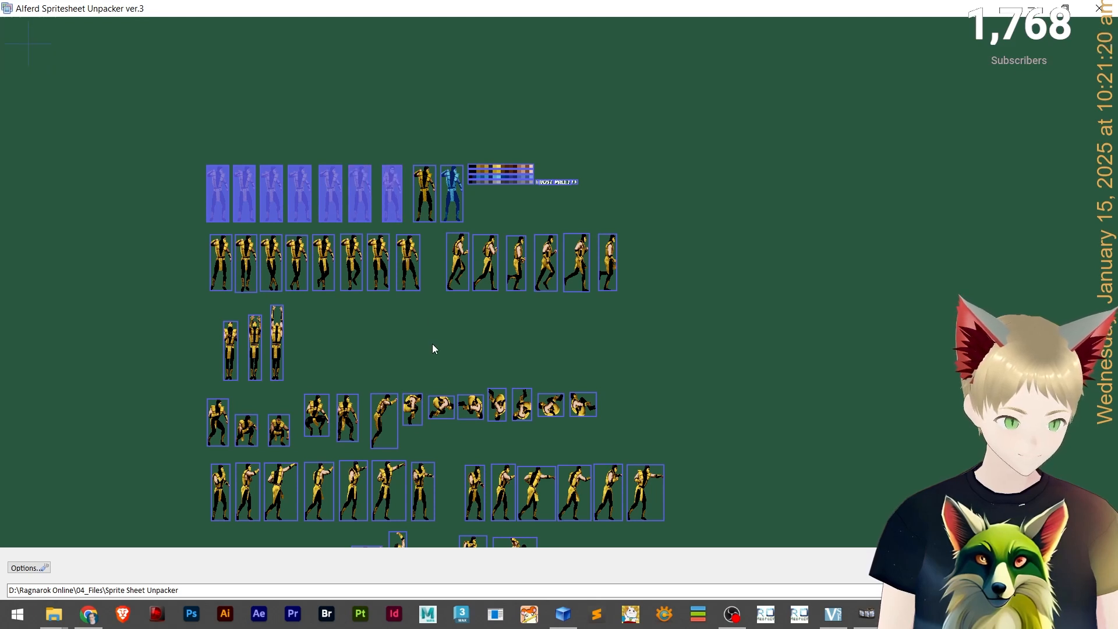
click(388, 190)
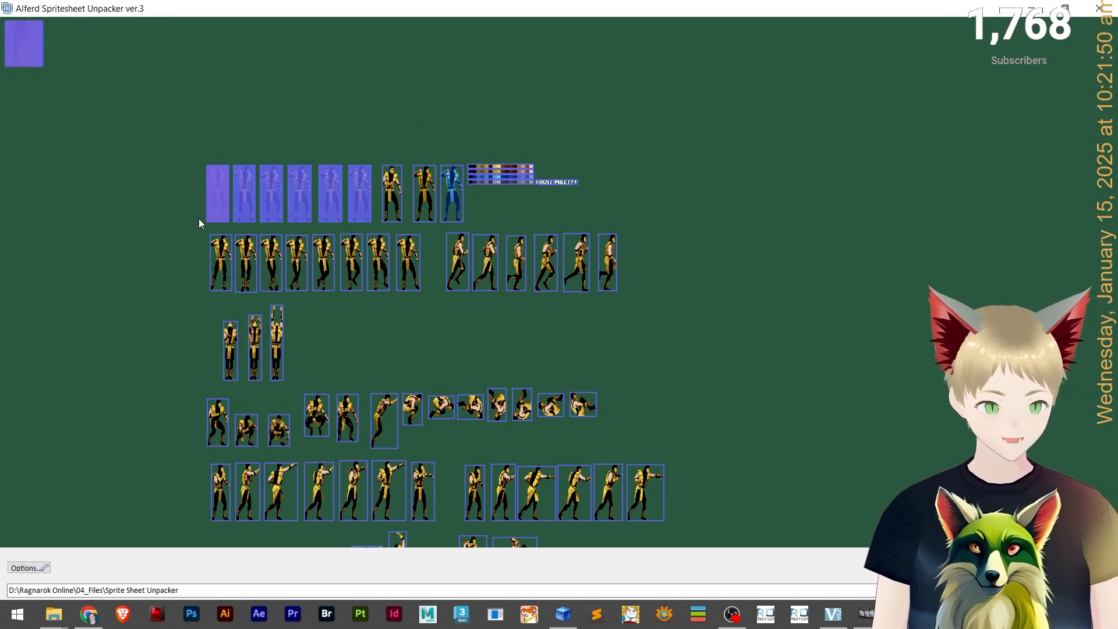
Add the six walking frames at the end of the second row to the selection.
drag(187, 260, 192, 210)
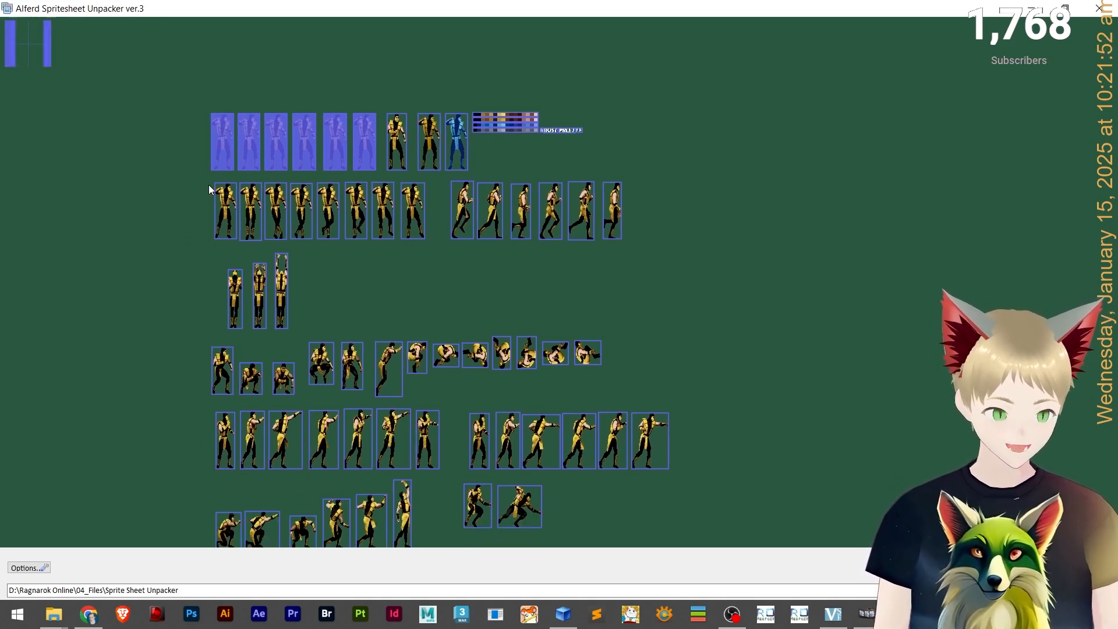
drag(207, 274, 164, 258)
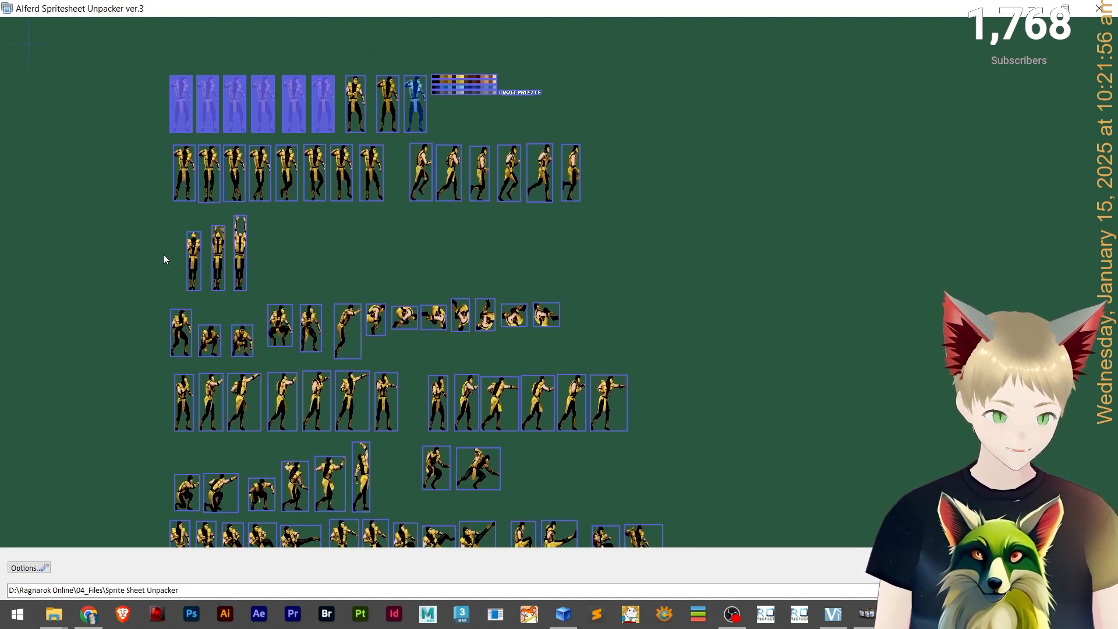
click(418, 183)
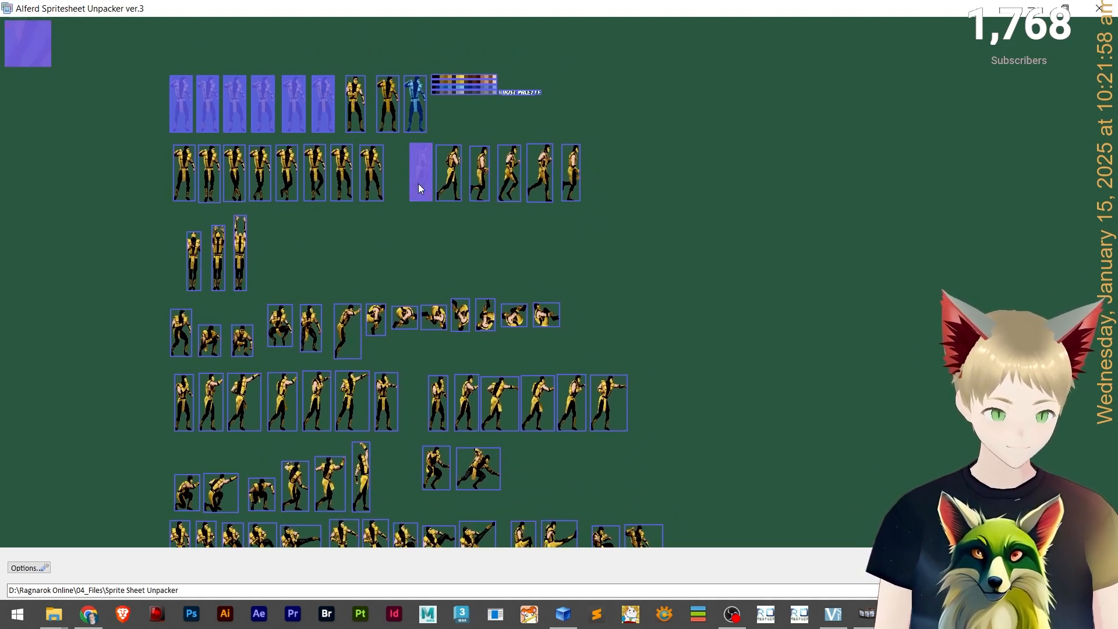
click(449, 185)
click(481, 177)
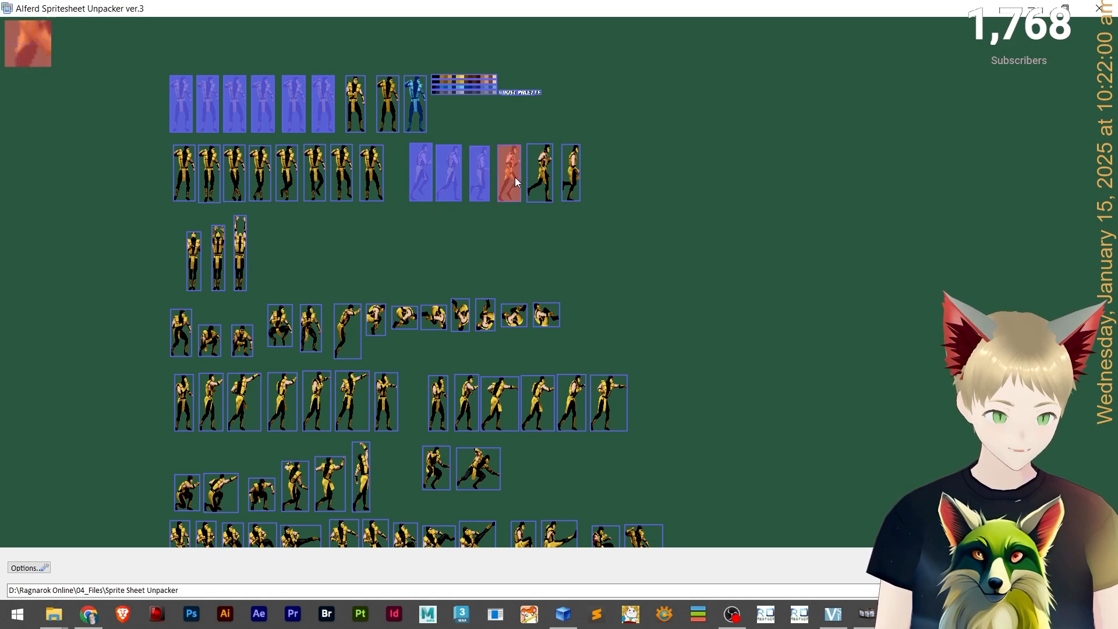
click(515, 177)
click(540, 173)
click(567, 171)
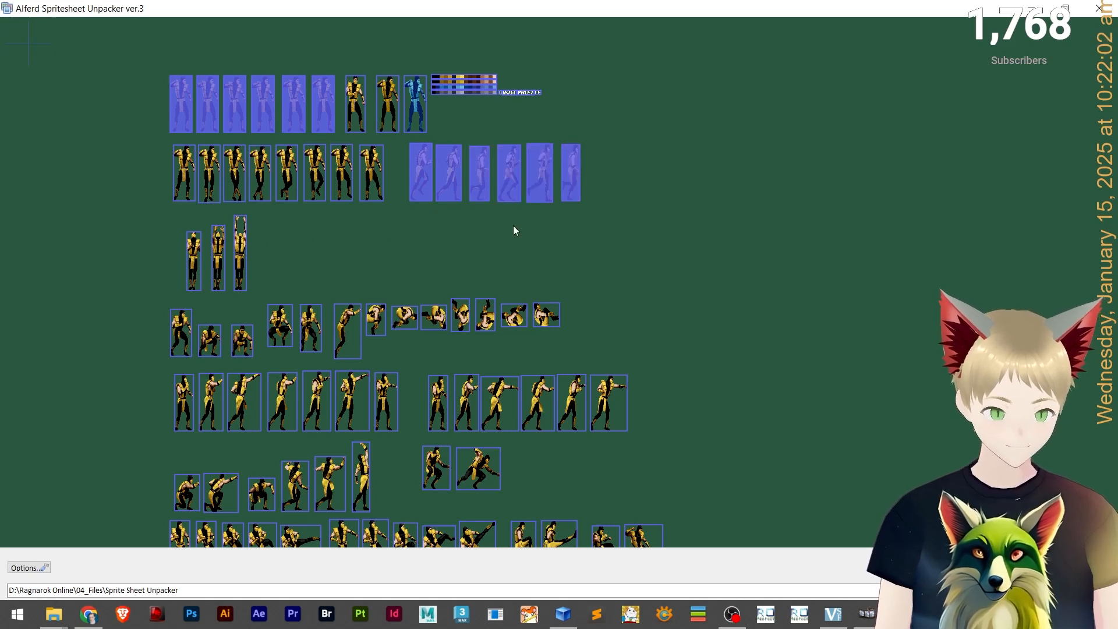
Check the new Act's animation index list to see which actions need frames.
drag(512, 254, 554, 272)
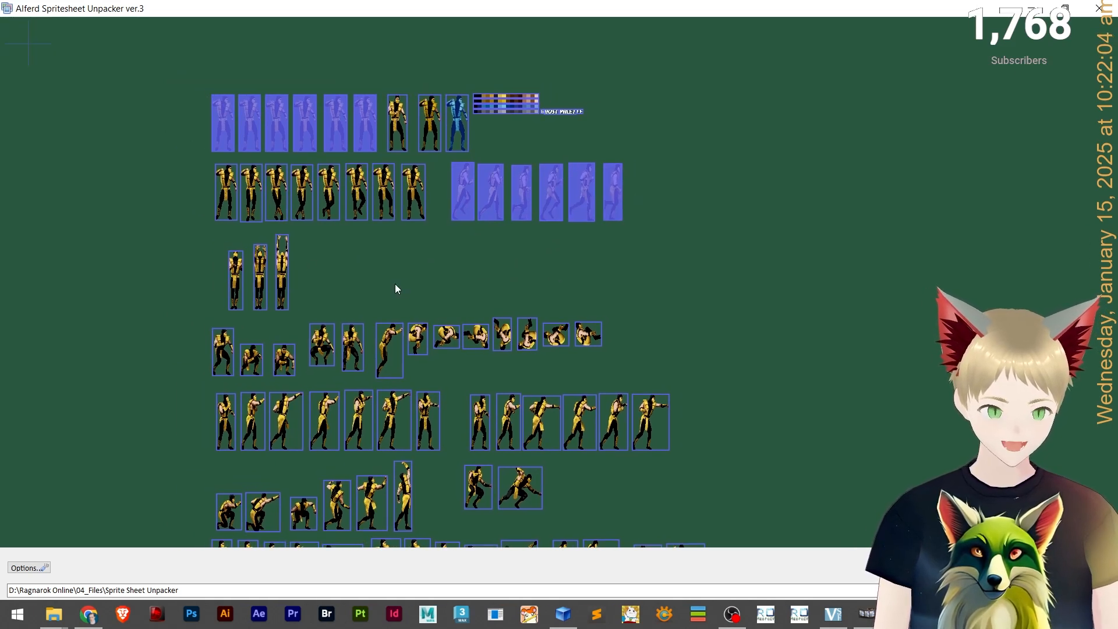
drag(680, 306, 591, 238)
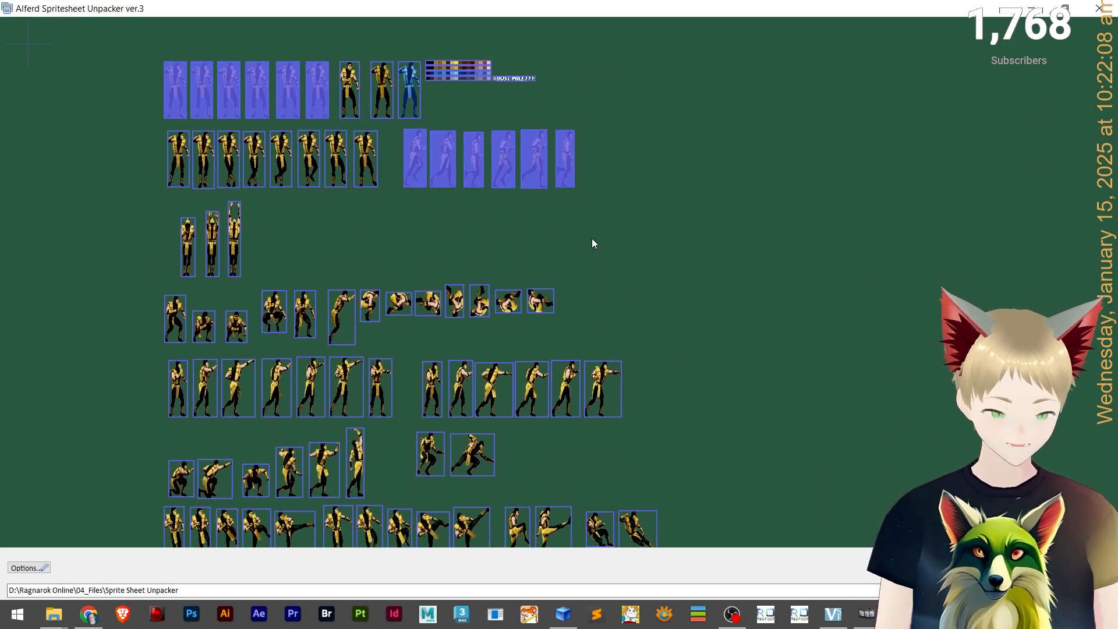
mouse_move(716, 251)
mouse_down()
mouse_move(743, 149)
mouse_move(753, 180)
mouse_move(720, 217)
mouse_move(729, 241)
mouse_up()
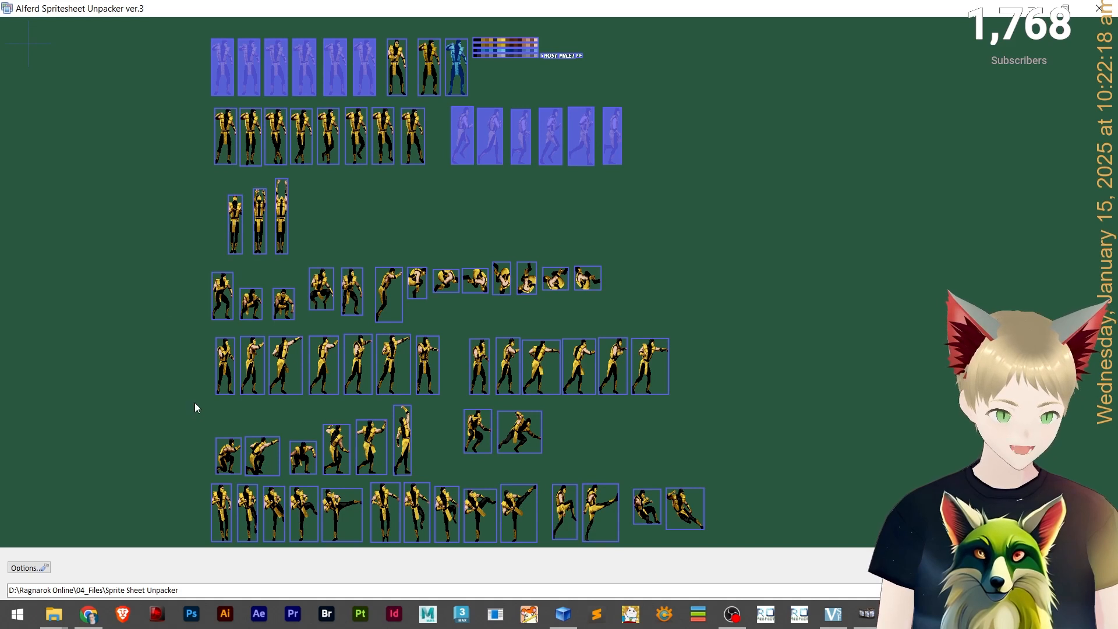
key(alt+Tab)
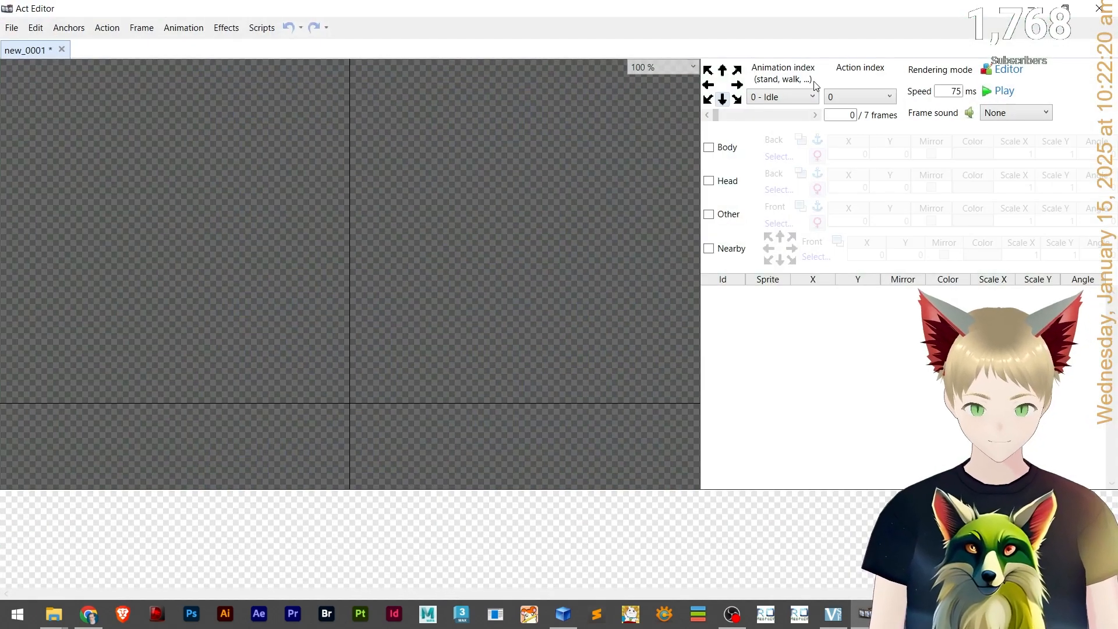
click(788, 96)
click(788, 97)
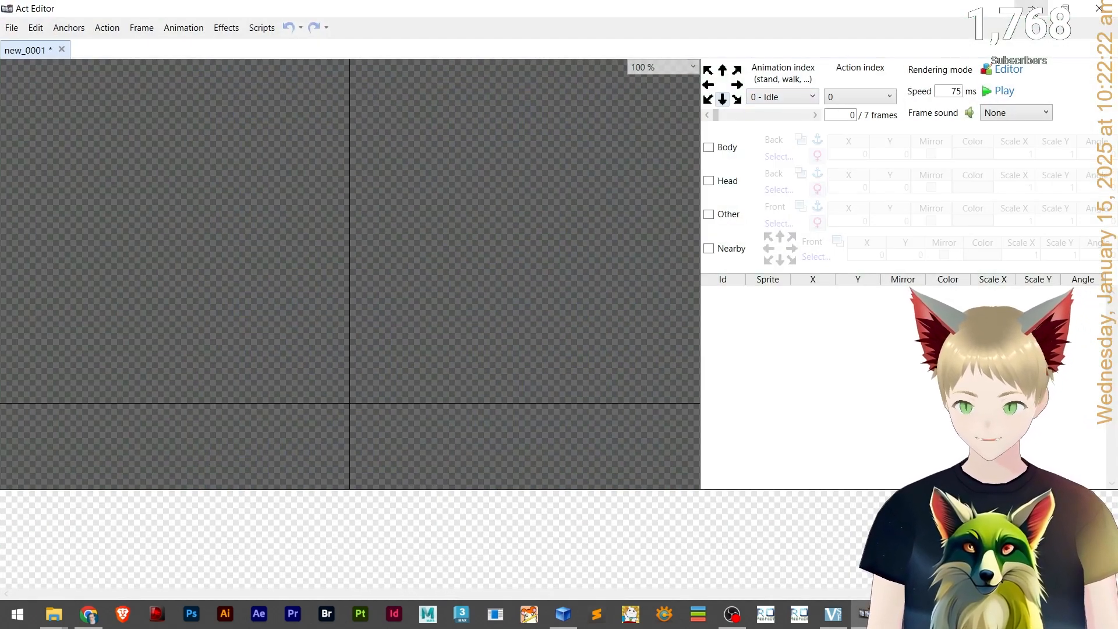
key(alt+Tab)
drag(125, 358, 176, 288)
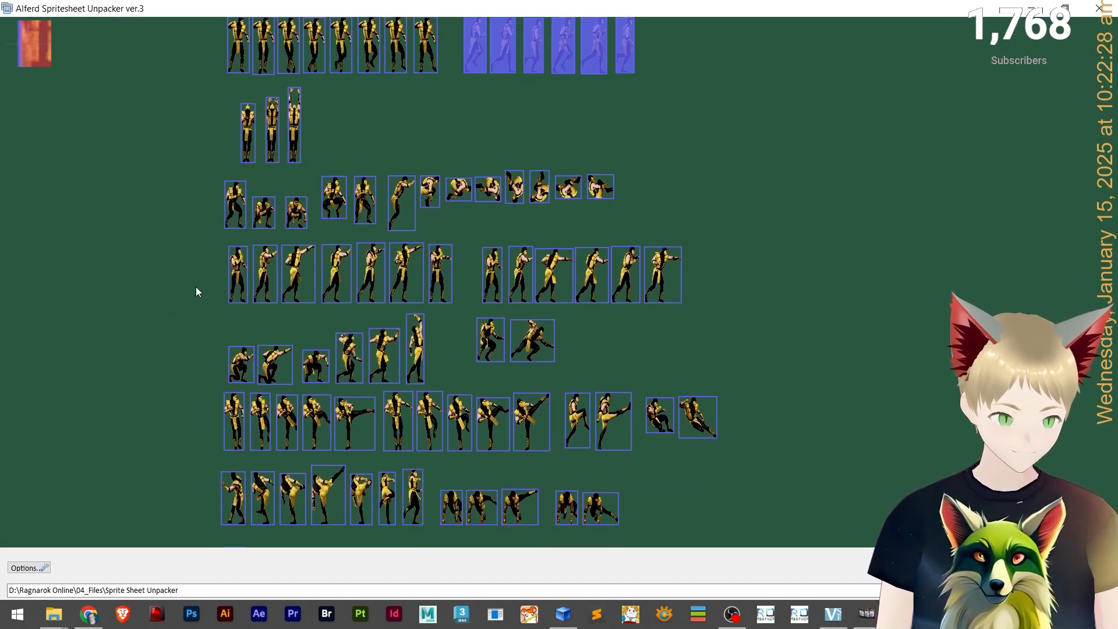
drag(203, 320, 194, 191)
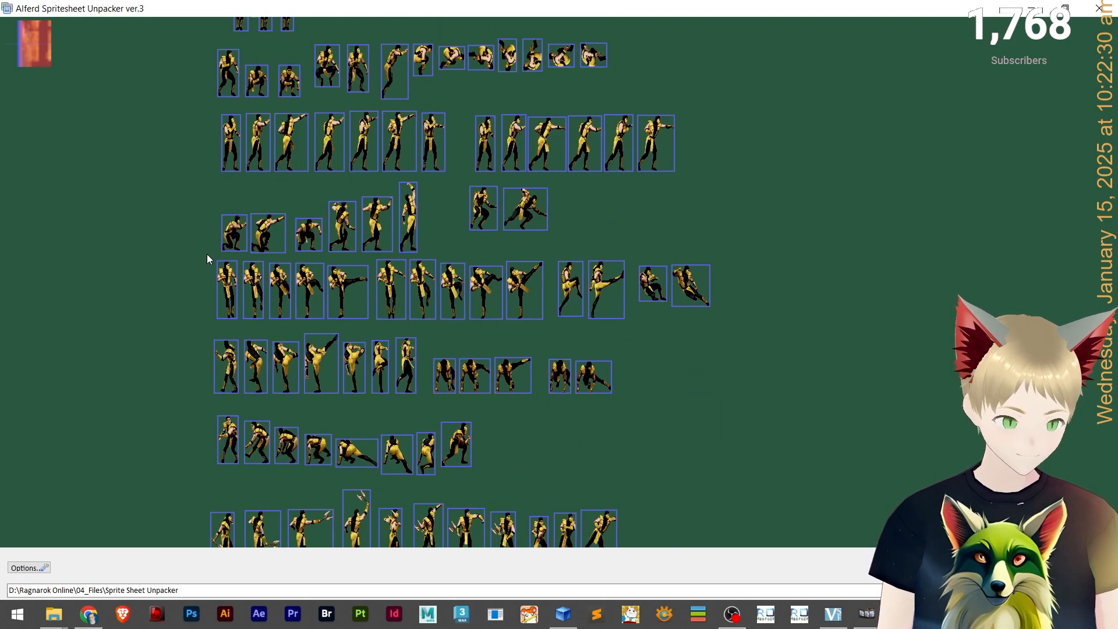
click(220, 288)
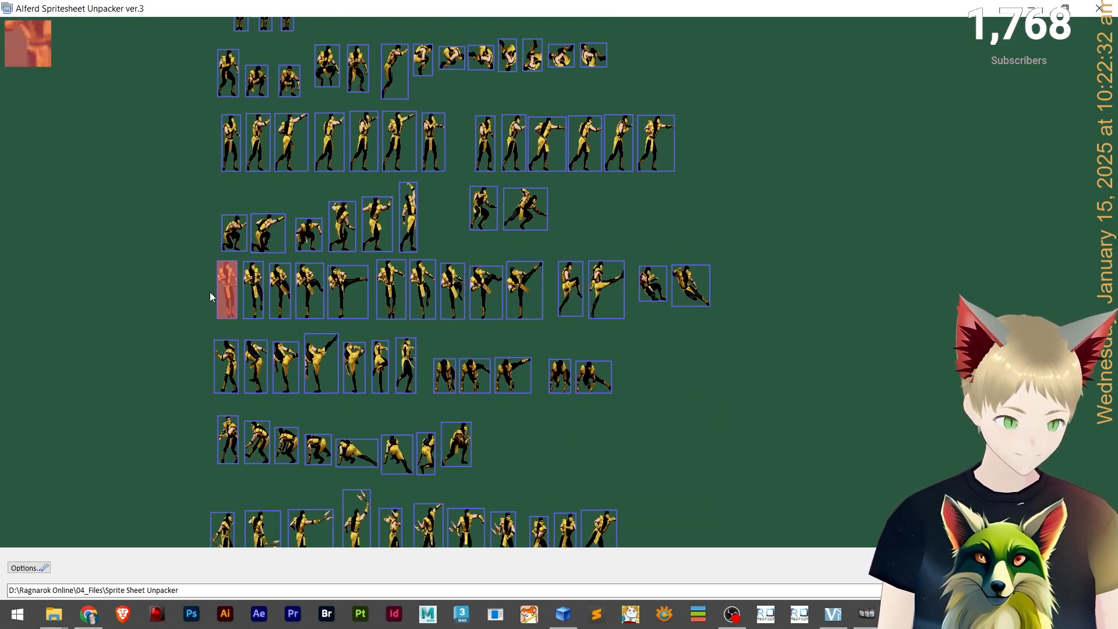
drag(156, 324, 169, 472)
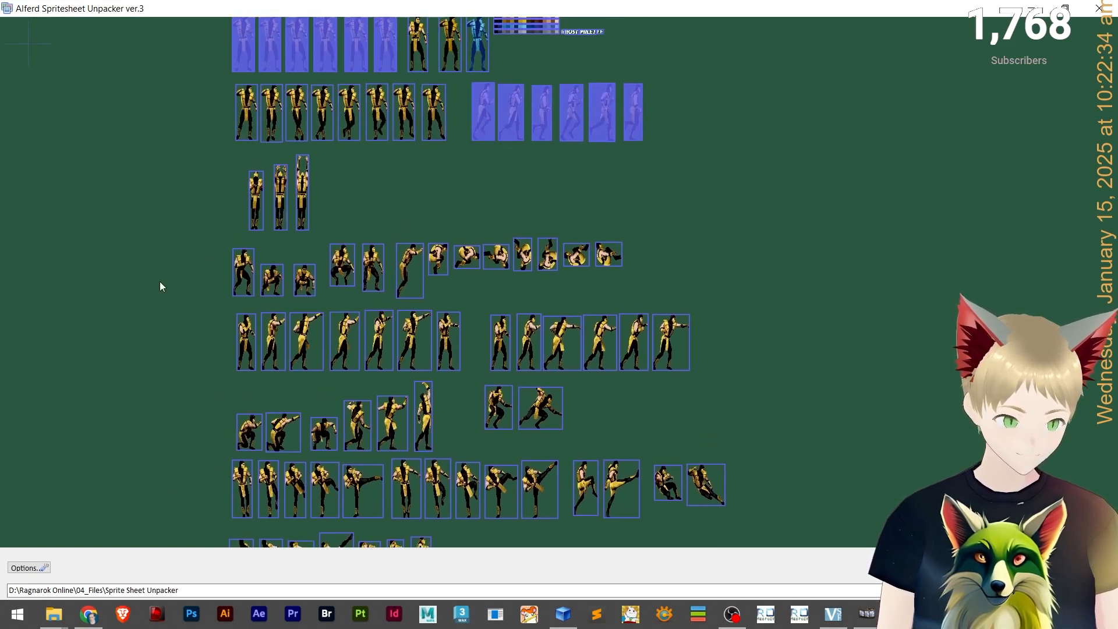
drag(159, 281, 186, 117)
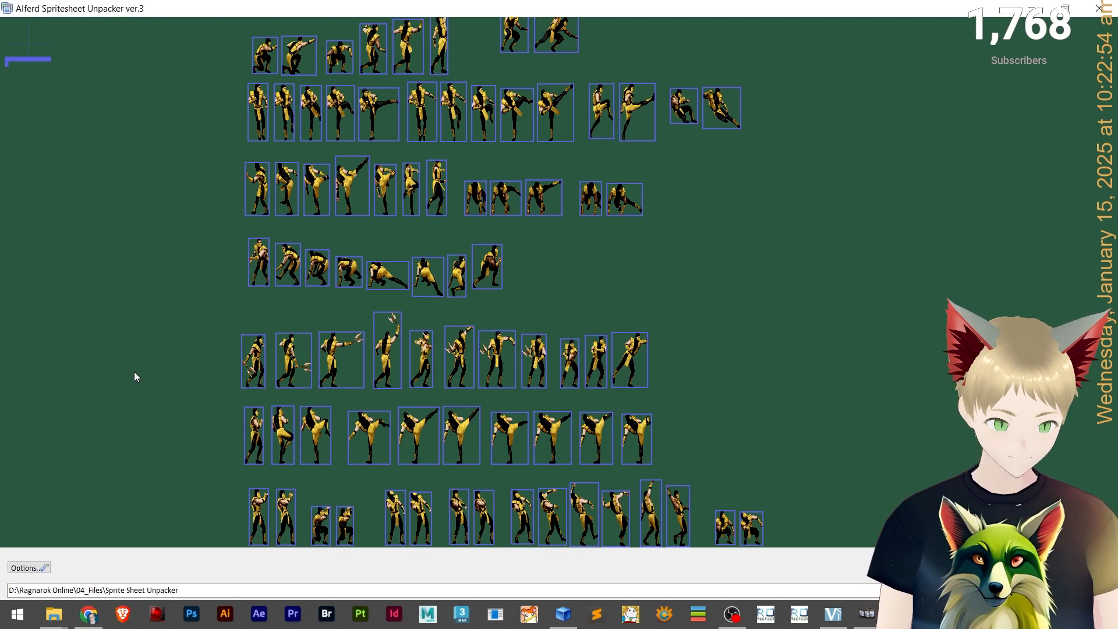
click(251, 373)
click(309, 361)
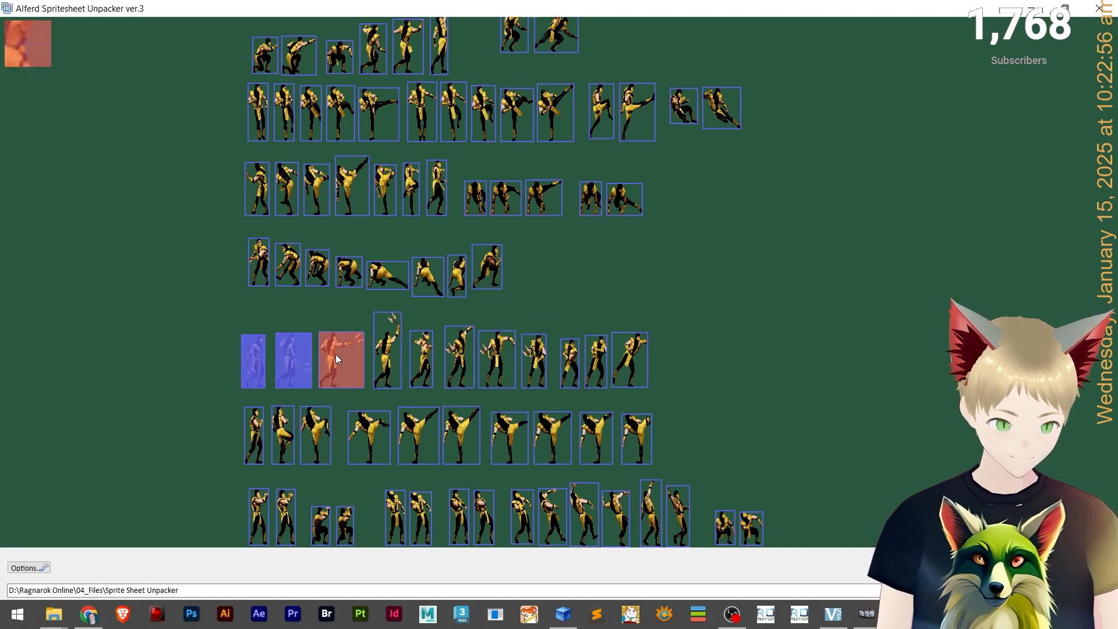
click(335, 354)
click(387, 347)
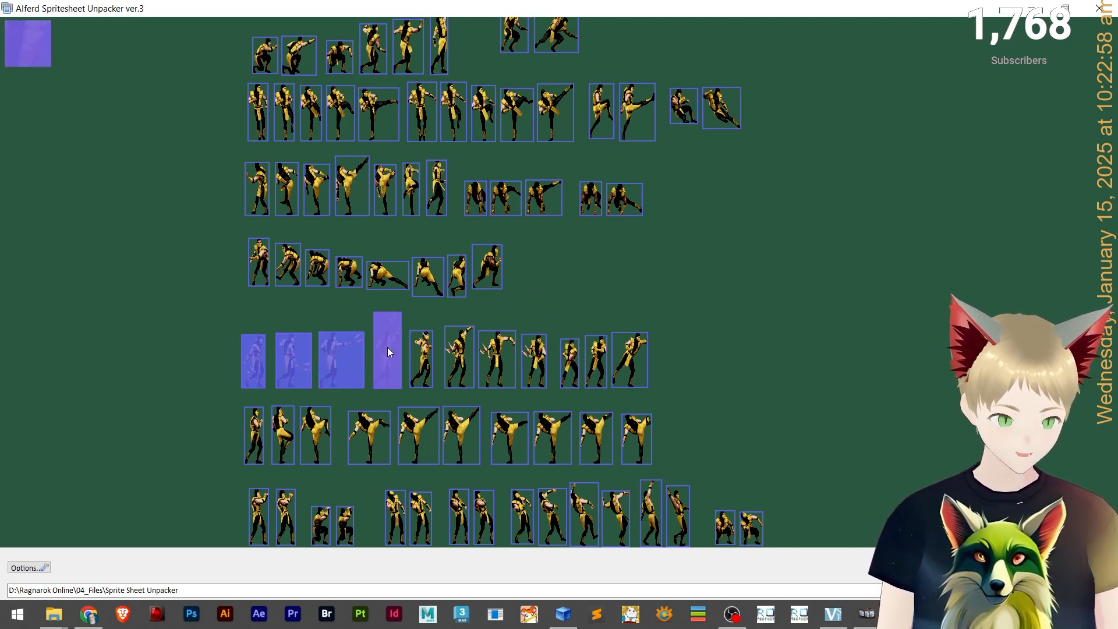
click(386, 347)
click(346, 347)
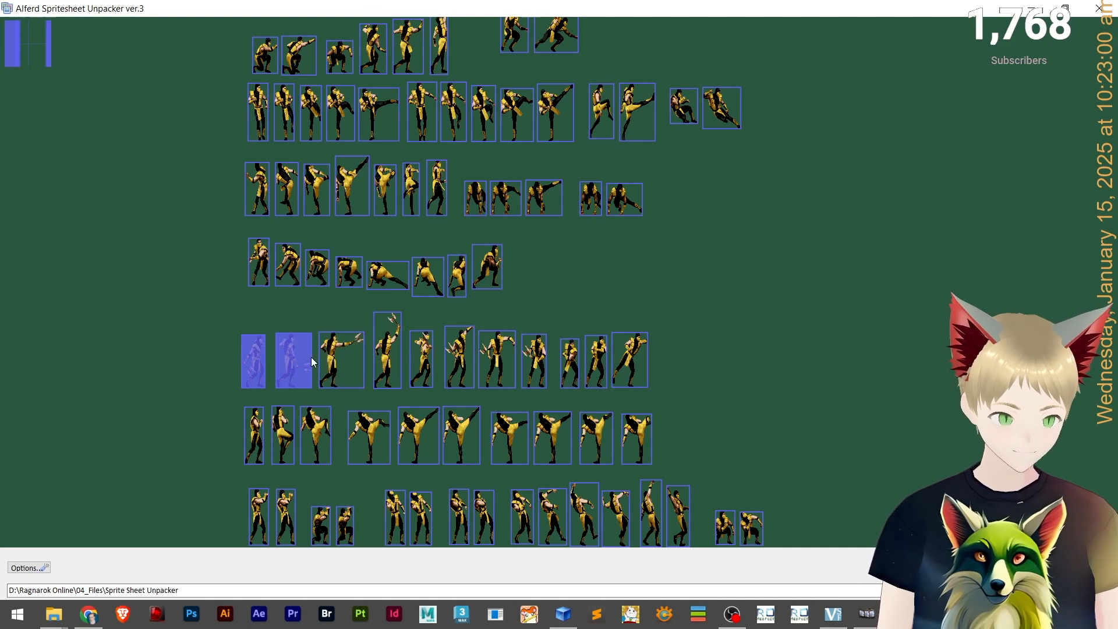
click(310, 359)
click(242, 359)
Select the six punching frames at the start of the row below the crouching sprites as the attack set.
scroll(176, 375, up, 3)
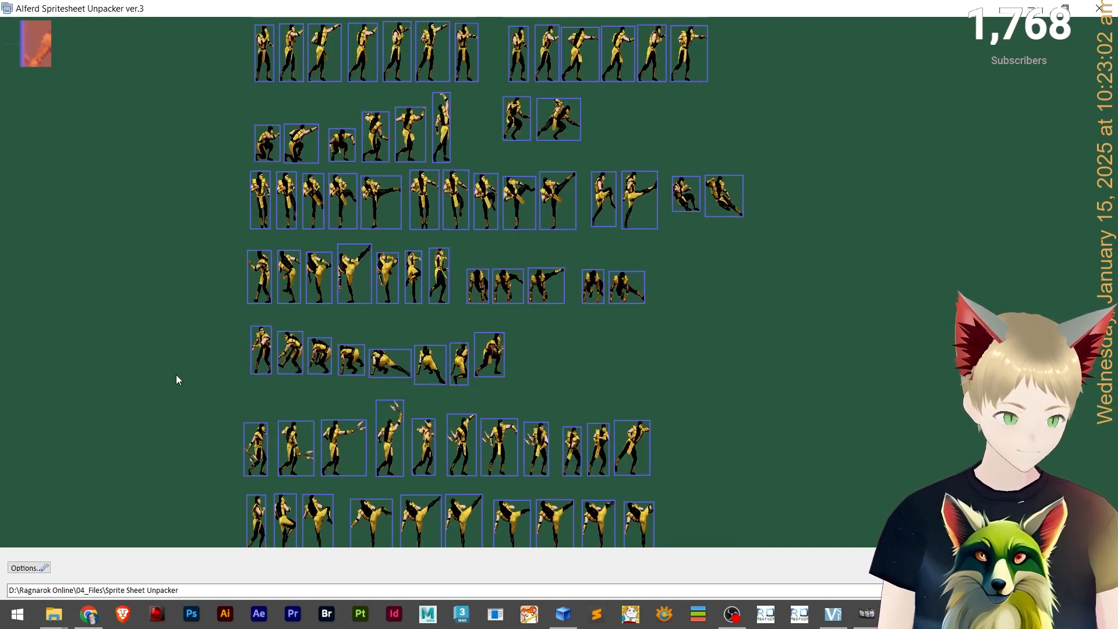
scroll(175, 478, up, 1)
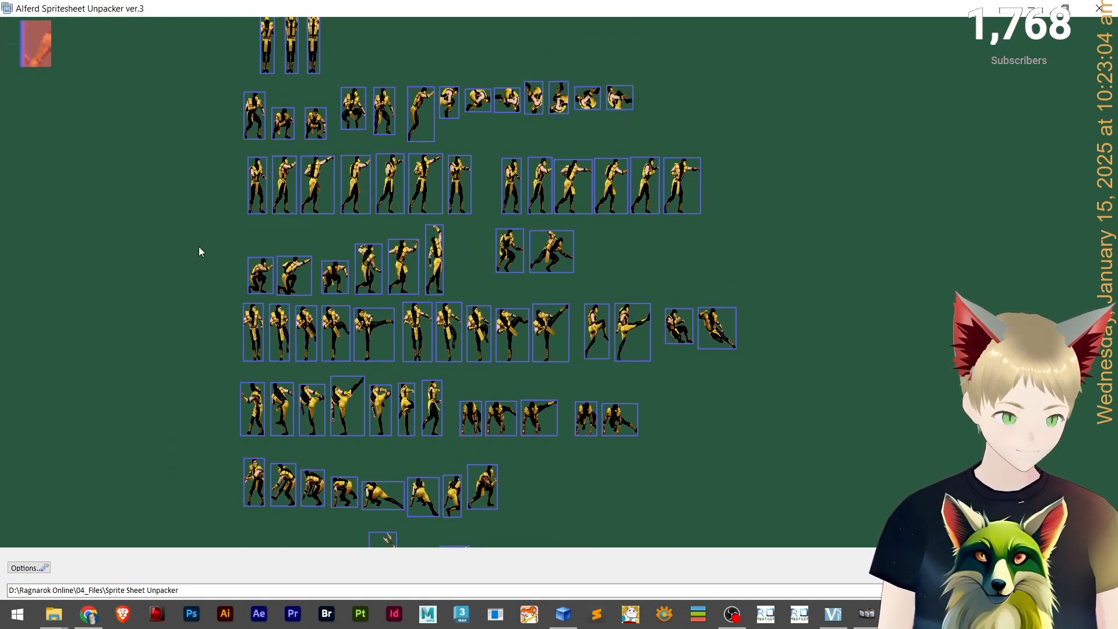
click(257, 195)
click(281, 187)
click(317, 191)
click(353, 192)
click(399, 190)
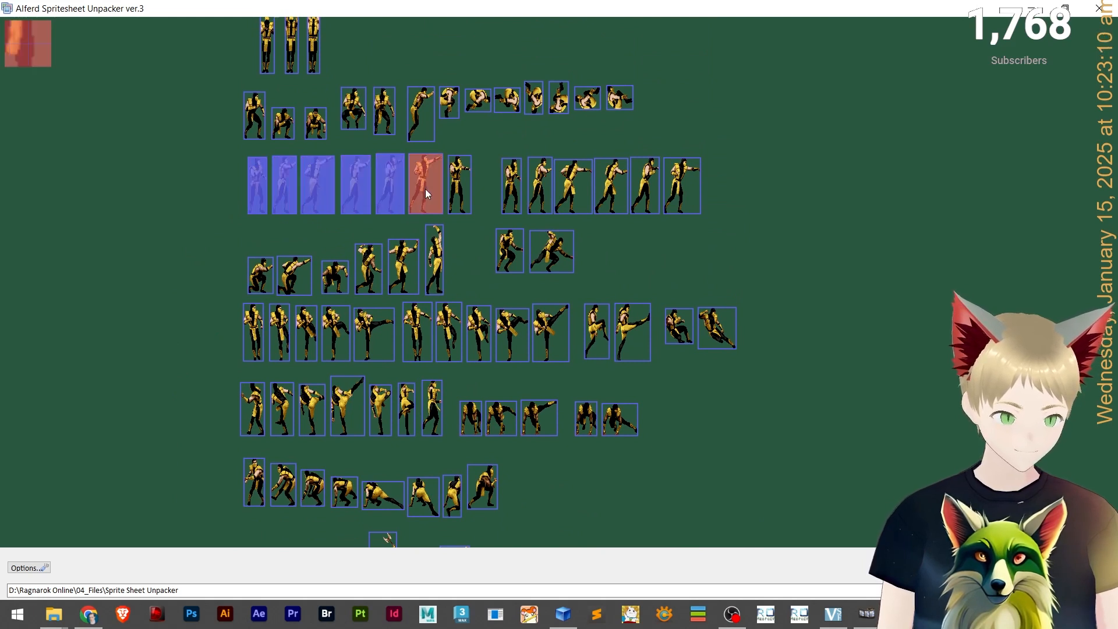
click(425, 189)
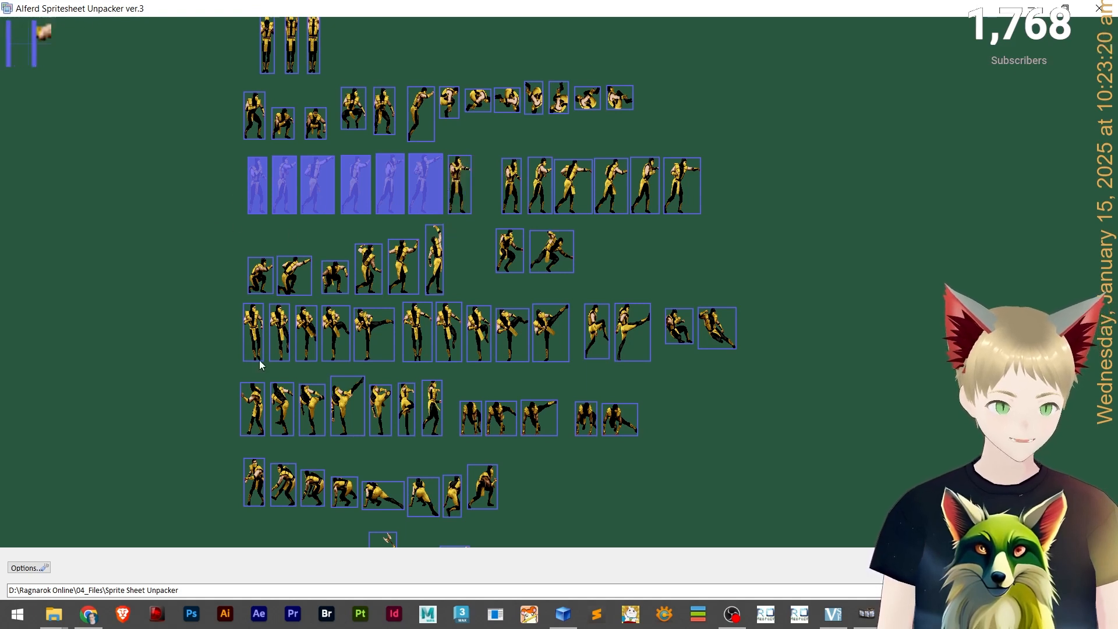
scroll(150, 326, up, 2)
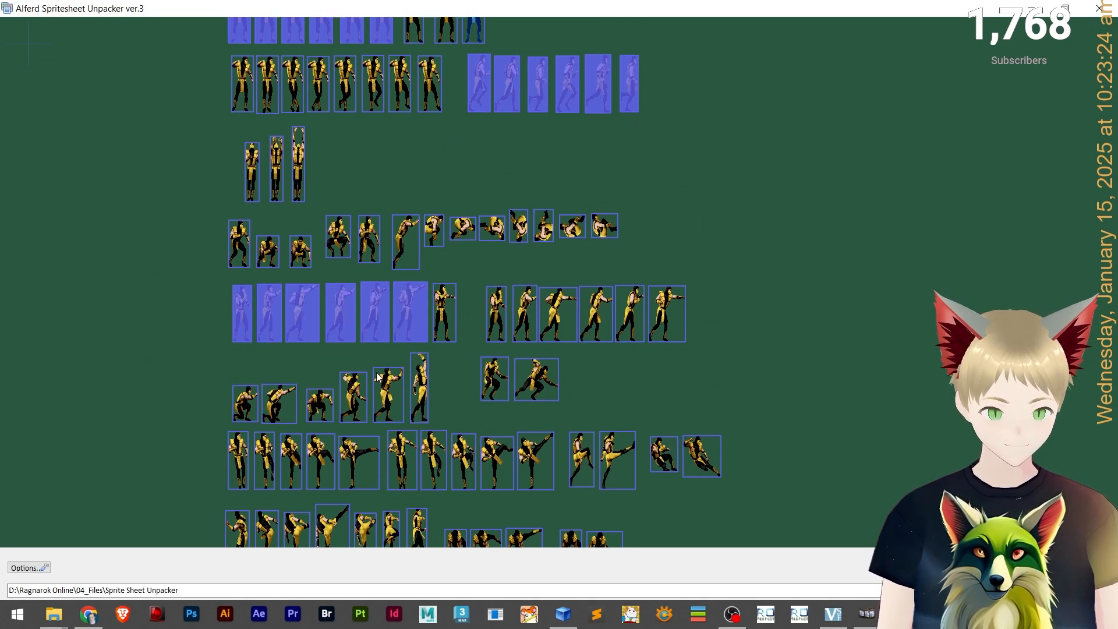
click(248, 326)
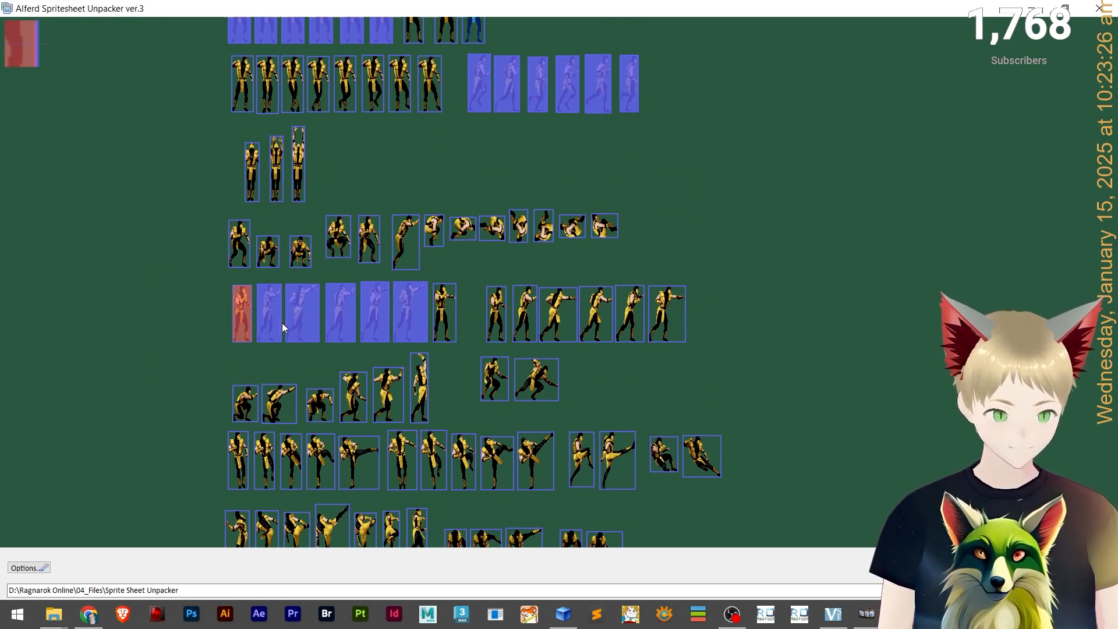
Deselect the six punching frames and select the six frames at the end of that same row instead as the attack set.
click(281, 322)
click(302, 317)
click(349, 320)
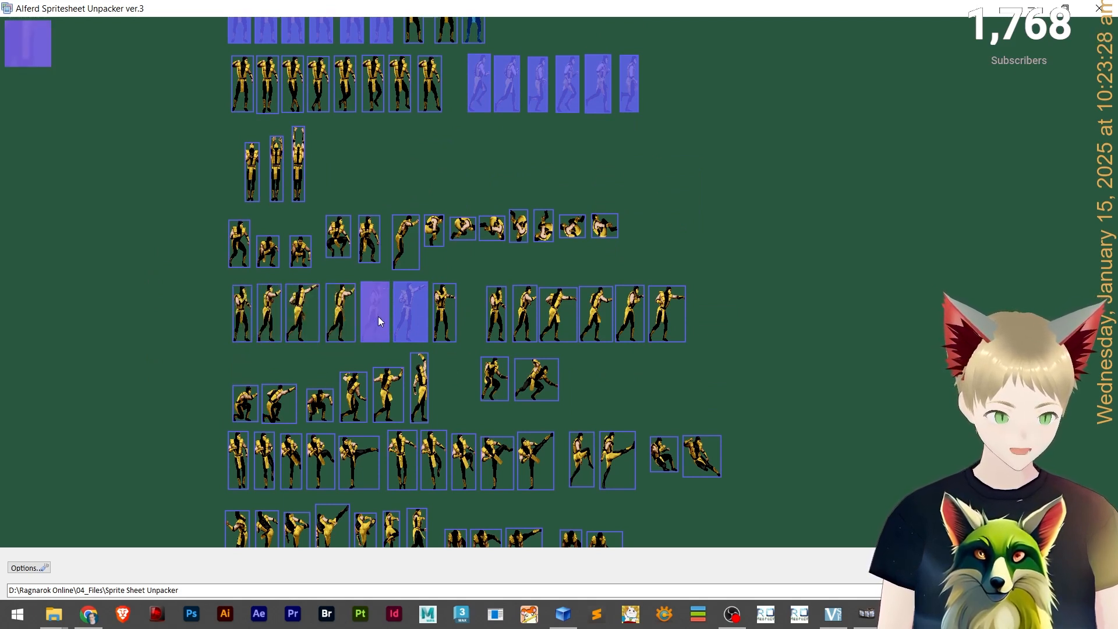
click(415, 317)
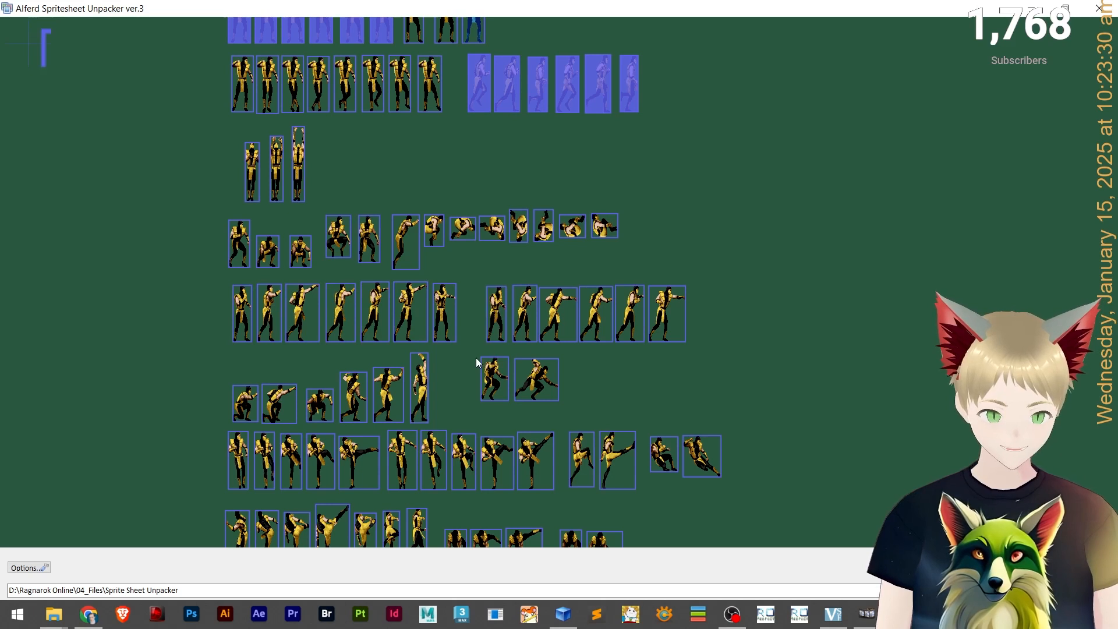
click(494, 319)
click(523, 318)
click(554, 316)
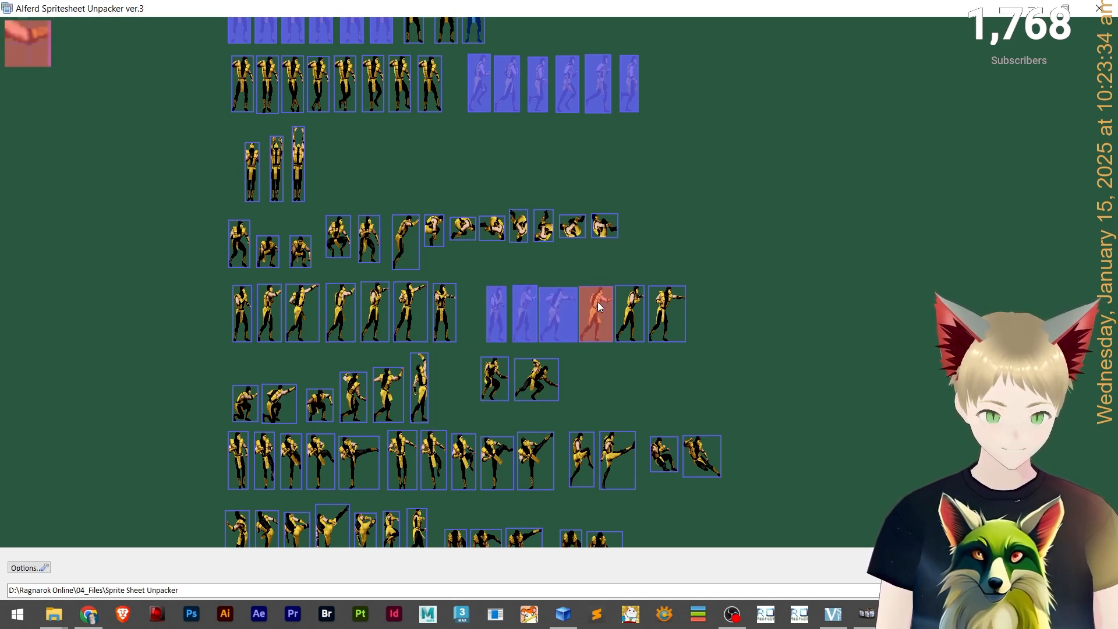
click(597, 308)
click(629, 314)
click(680, 311)
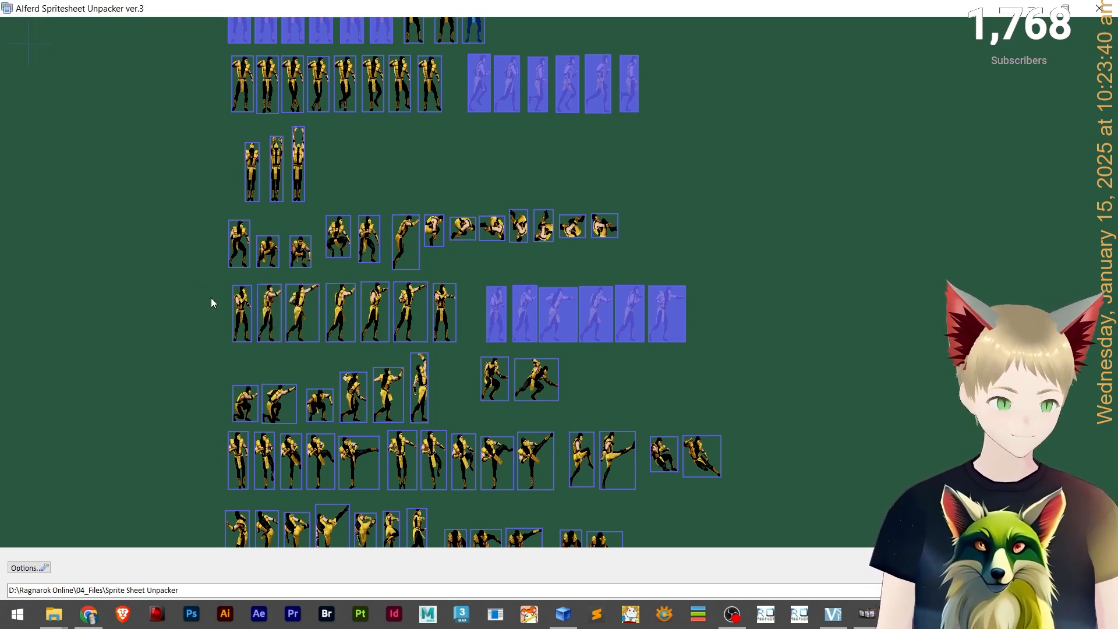
Switch to GRF Editor, clear the file name filter and open the npc sprite folder.
click(1038, 10)
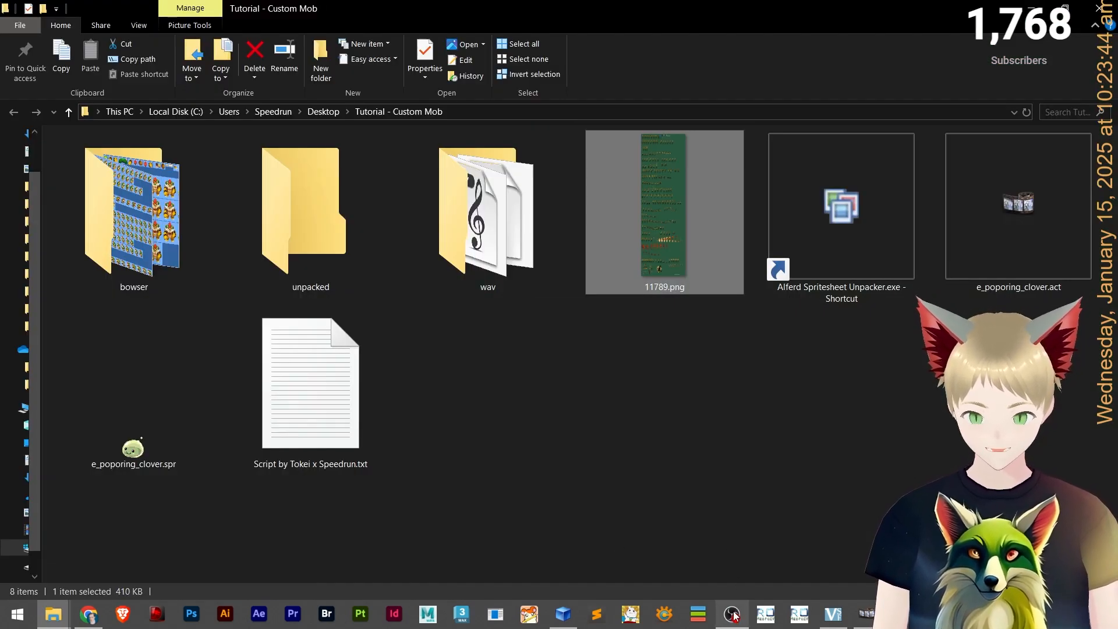
click(560, 615)
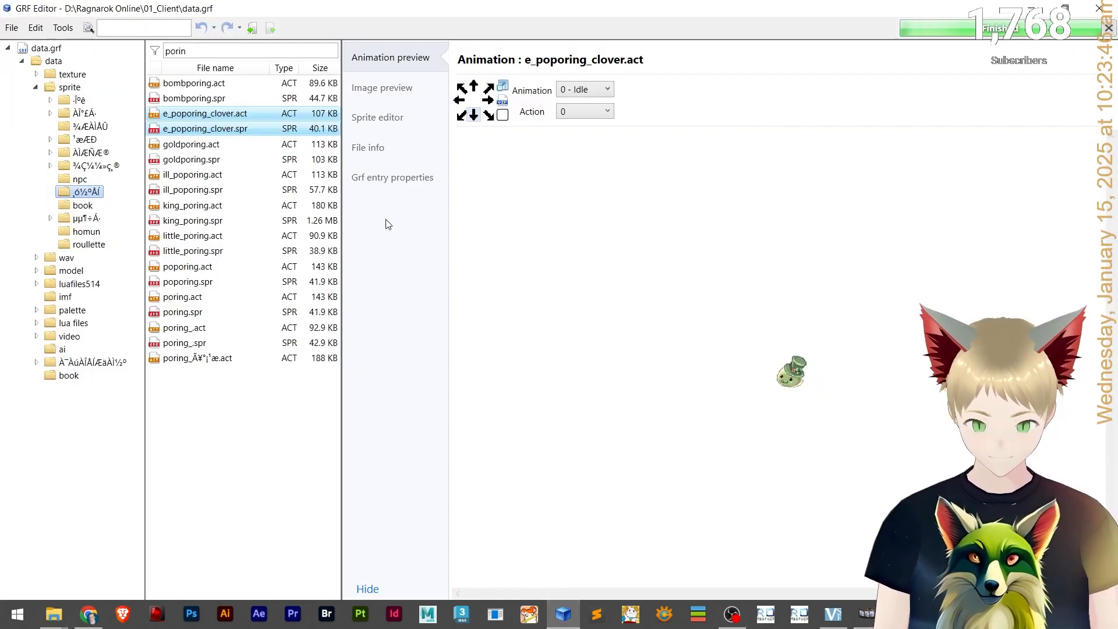
double_click(189, 48)
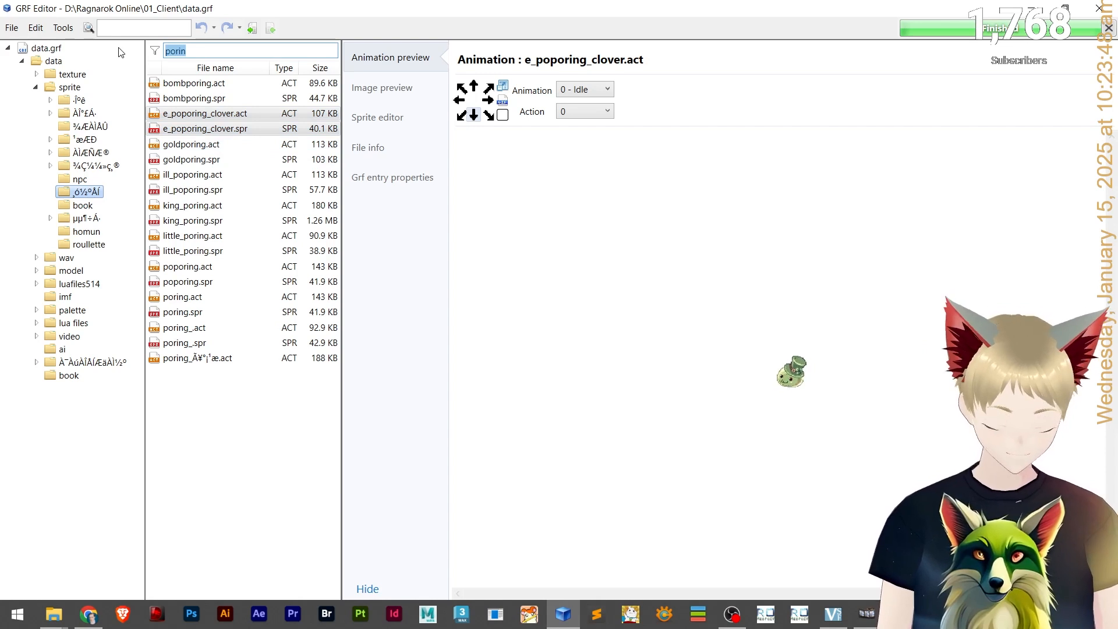
key(BackSpace)
click(80, 179)
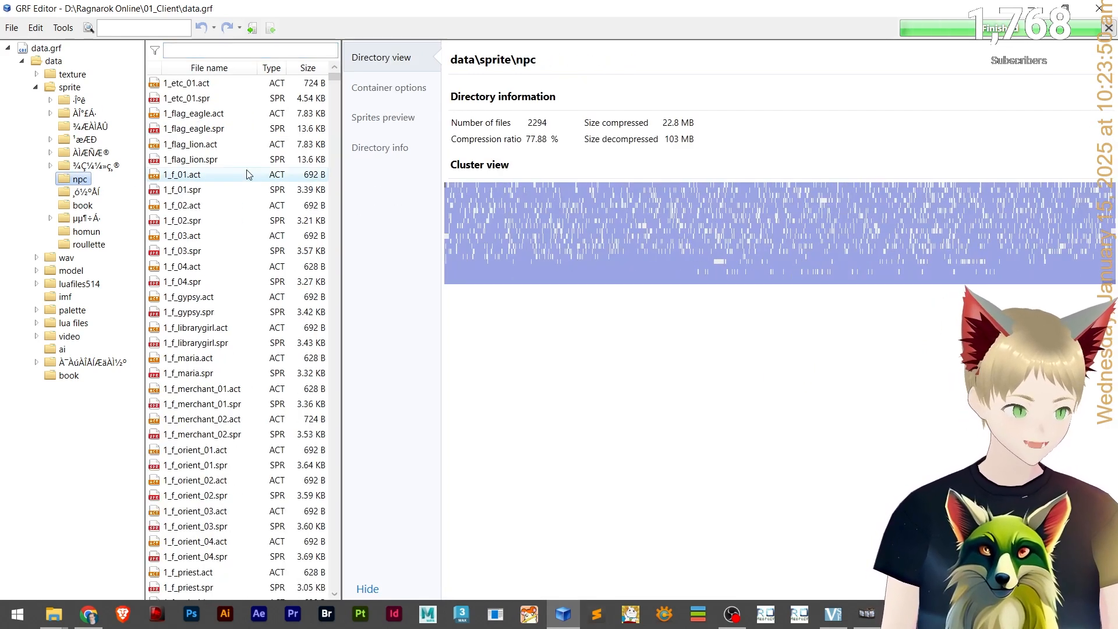
Browse the npc sprites, previewing 1_f_orient_01.act and 1_m_jobguider.act animations.
scroll(244, 180, down, 4)
click(245, 175)
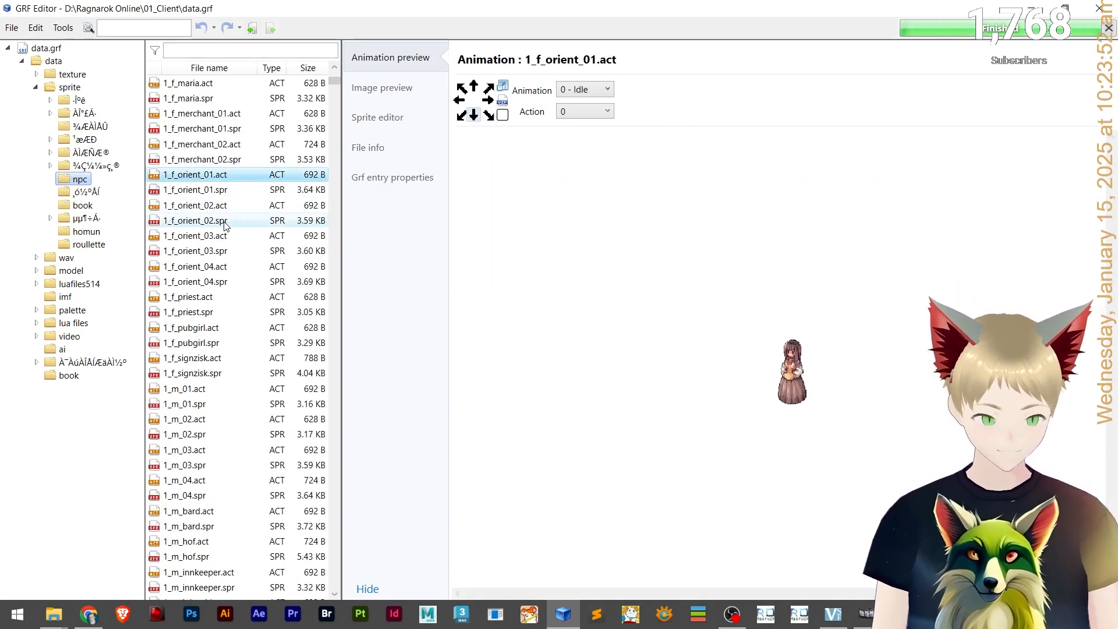
click(211, 252)
scroll(210, 255, down, 2)
scroll(210, 256, down, 5)
click(201, 282)
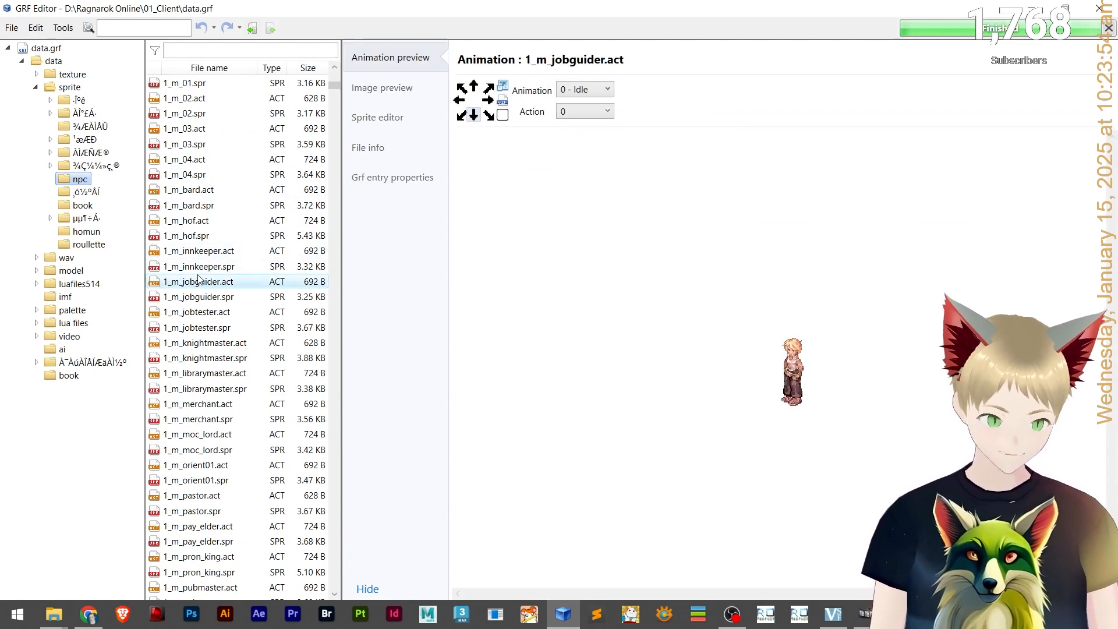
scroll(203, 285, down, 6)
scroll(216, 289, up, 15)
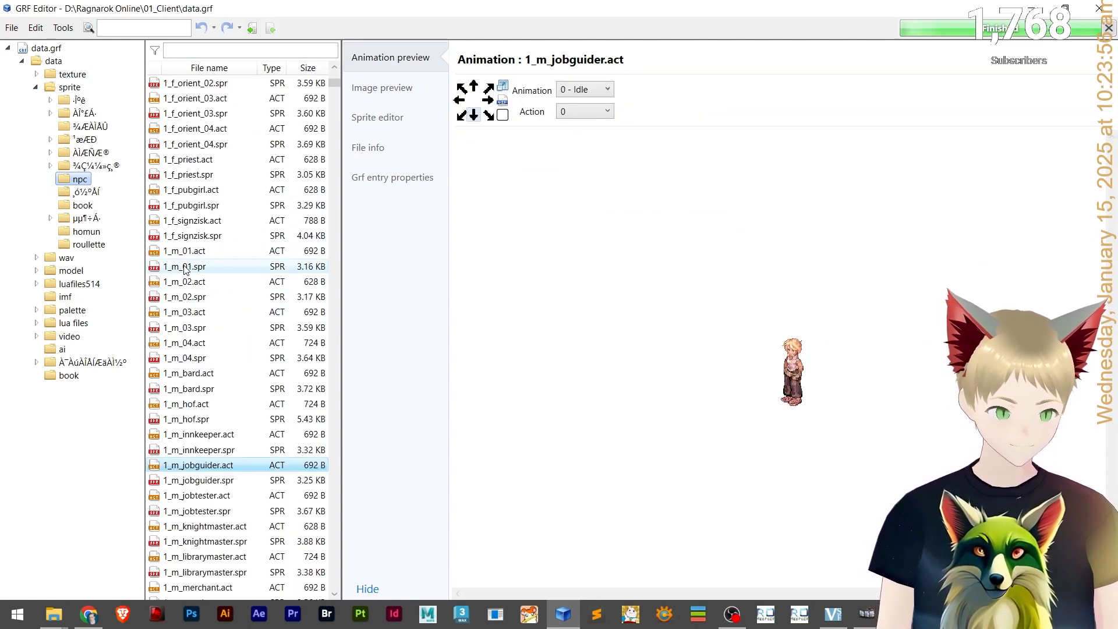
scroll(320, 251, down, 3)
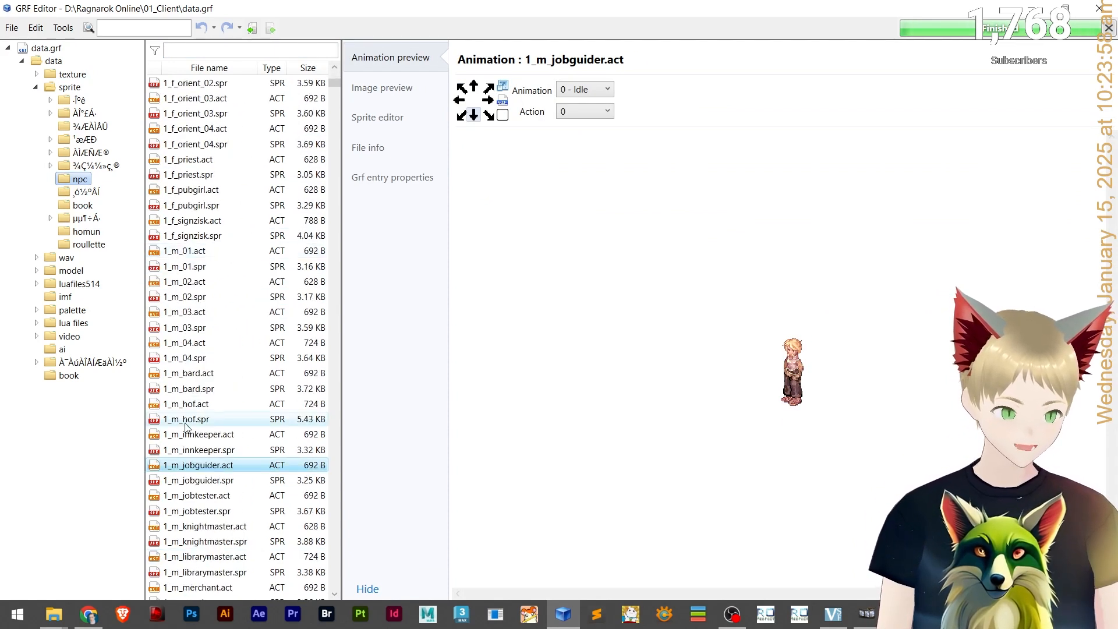
Extract 1_m_jobguider.act and 1_m_jobguider.spr into the desktop Tutorial - Custom Mob folder.
click(191, 51)
click(211, 481)
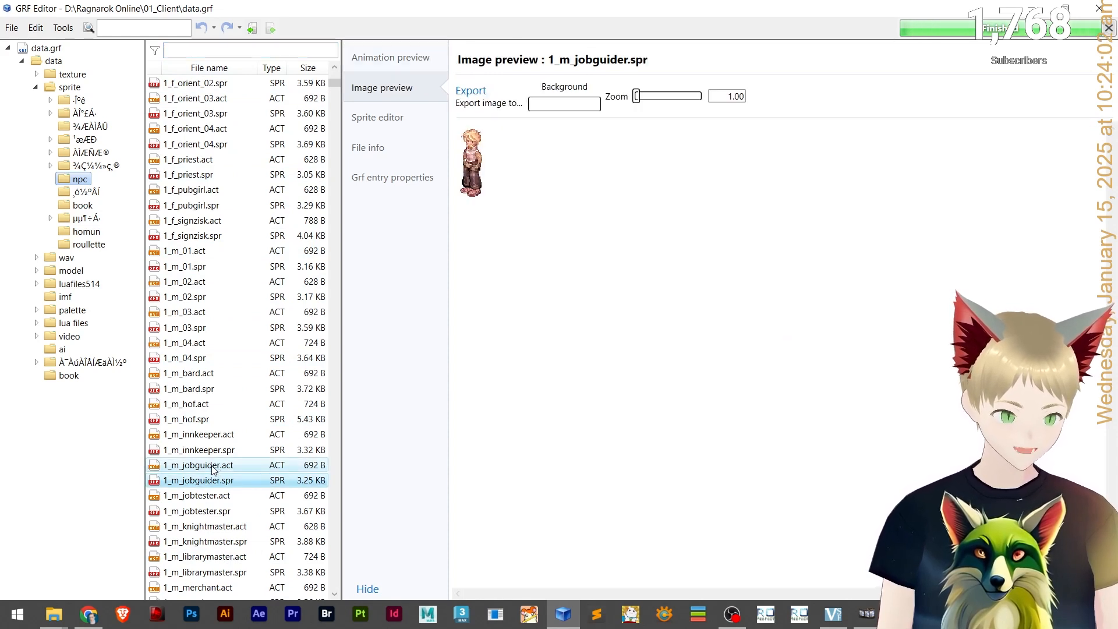
shift+click(213, 466)
right_click(213, 466)
click(283, 341)
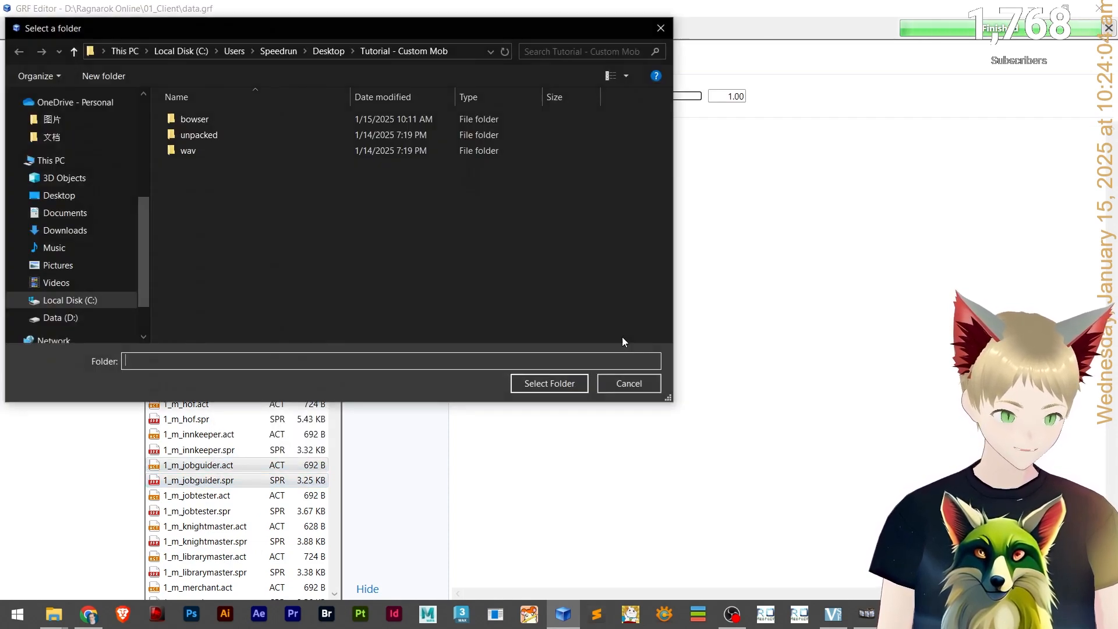
key(alt+Tab)
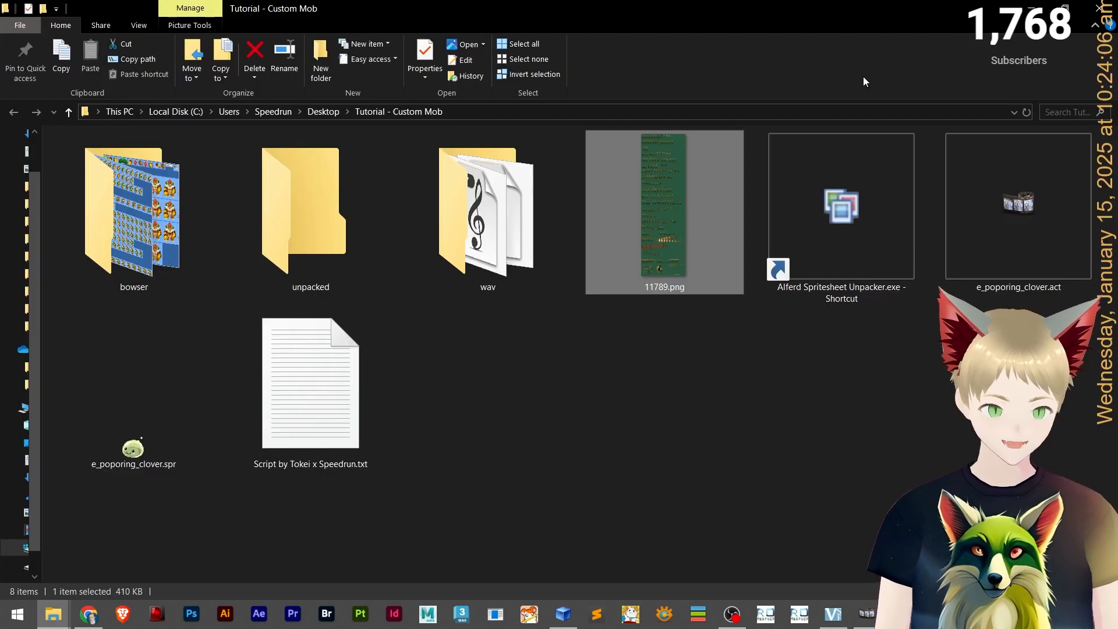
click(802, 112)
key(ctrl+c)
key(alt+Tab)
click(463, 57)
key(ctrl+v)
key(Return)
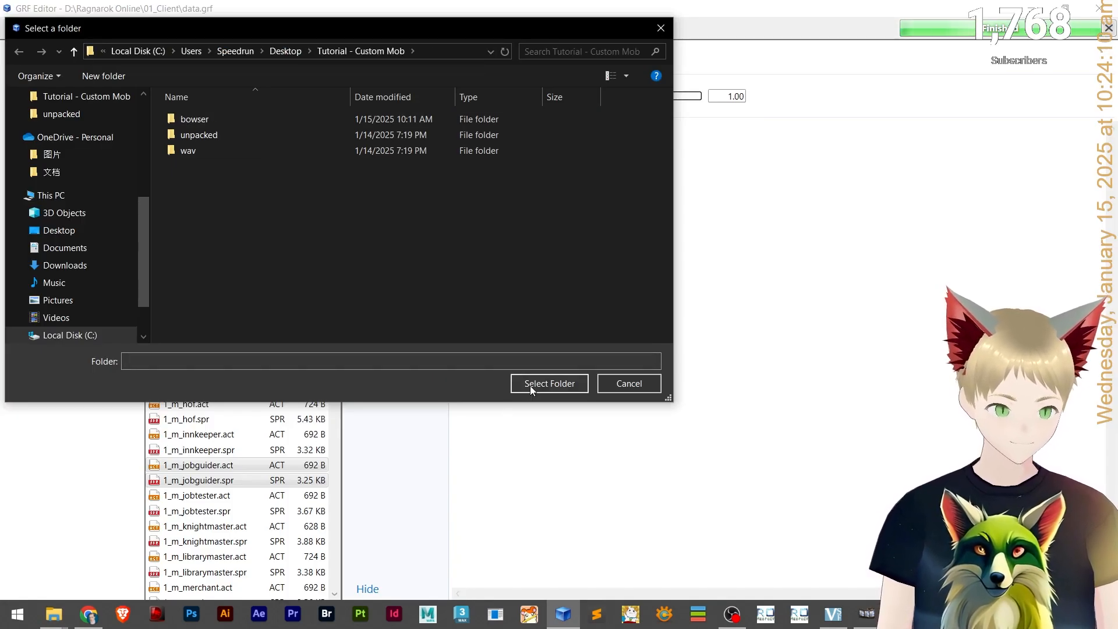
click(549, 383)
Open the extracted 1_m_jobguider.act in Act Editor and maximize the editor window.
key(alt+Tab)
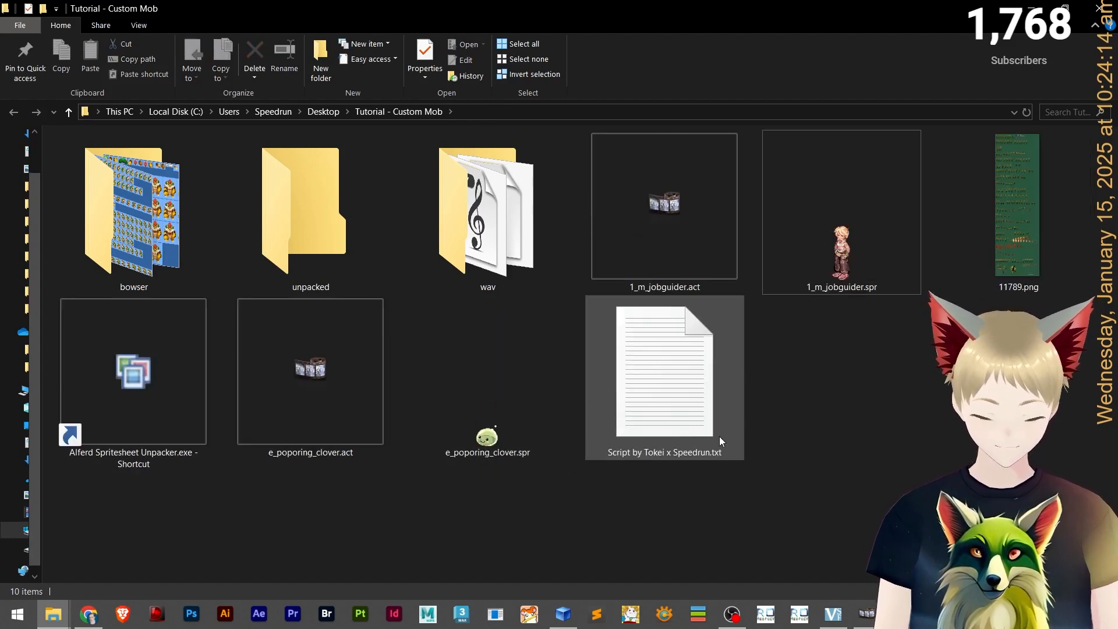
double_click(669, 257)
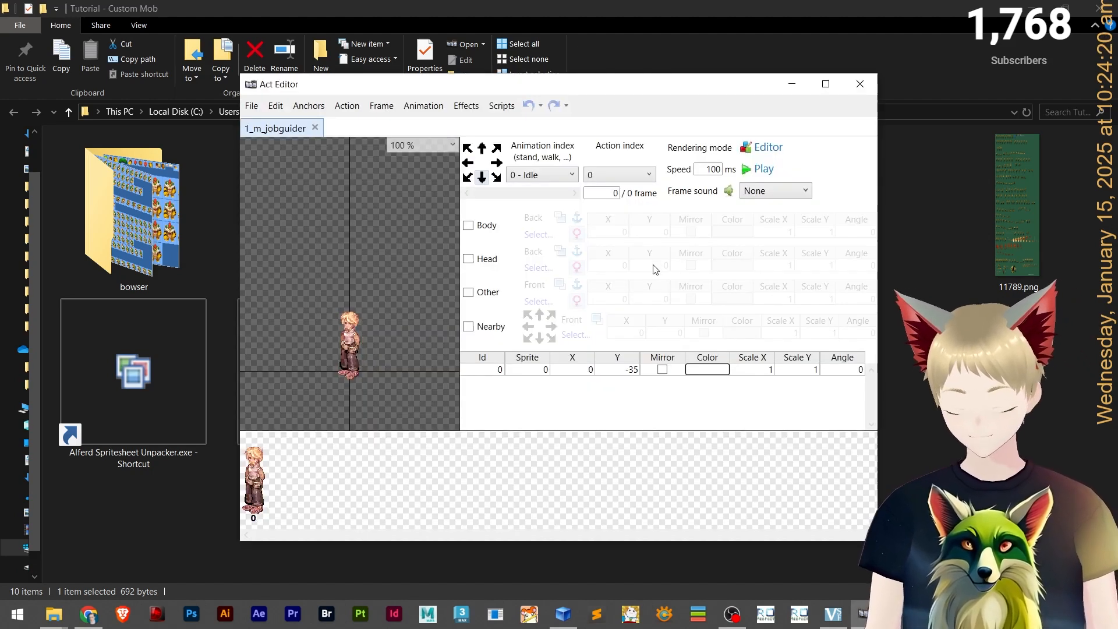
click(825, 83)
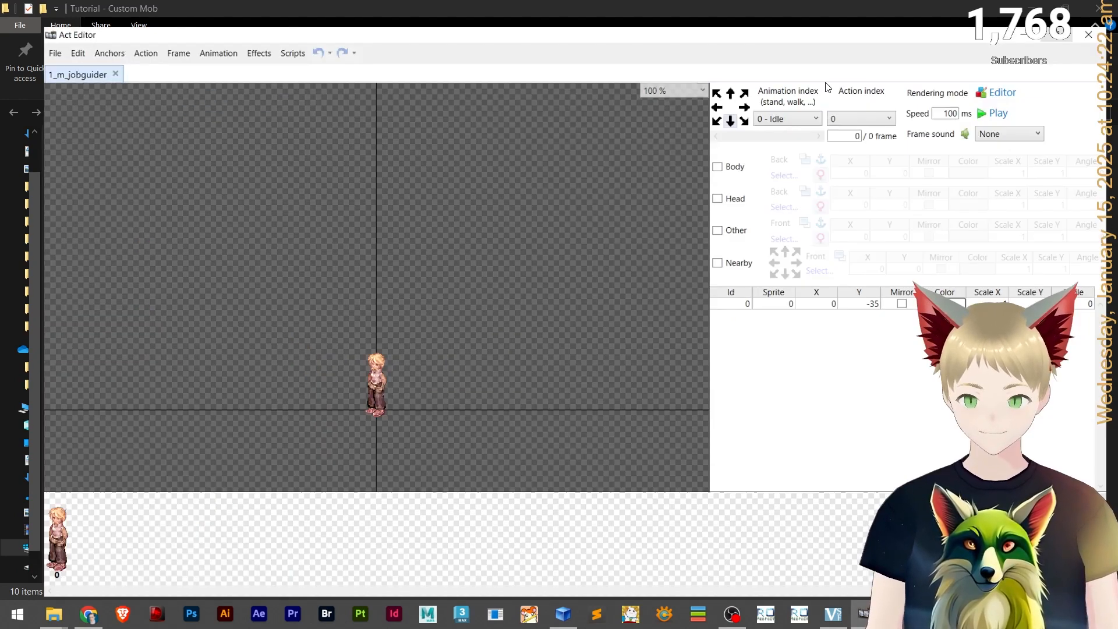
Inspect the jobguider sprite closely in the Act Editor canvas, then close Act Editor.
scroll(266, 393, up, 5)
drag(496, 366, 350, 296)
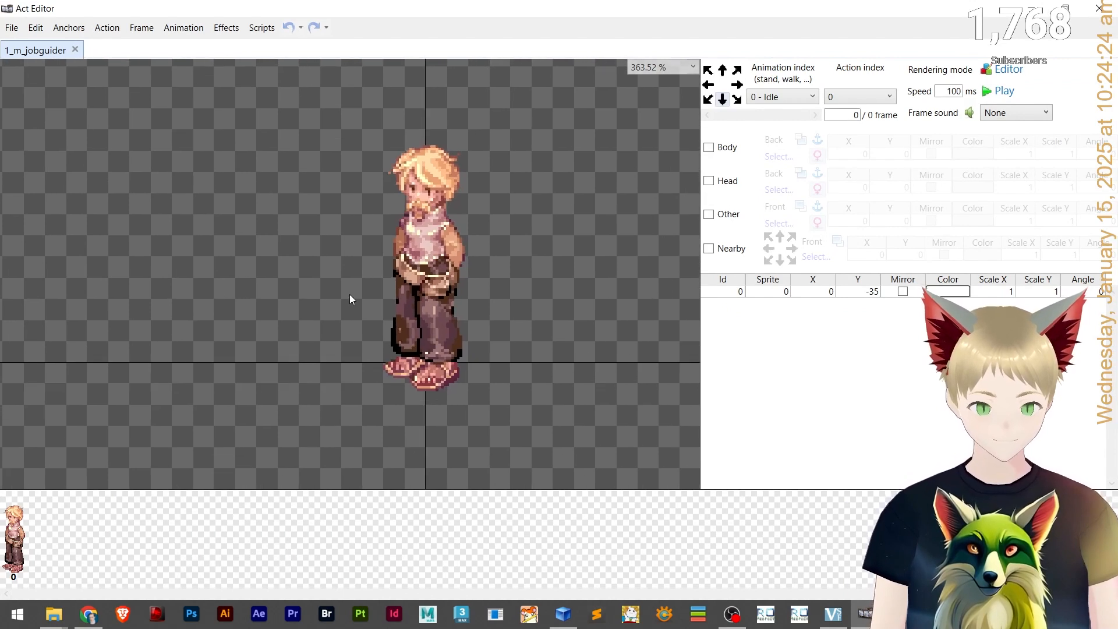
scroll(313, 343, up, 2)
scroll(321, 343, down, 3)
drag(321, 344, 316, 368)
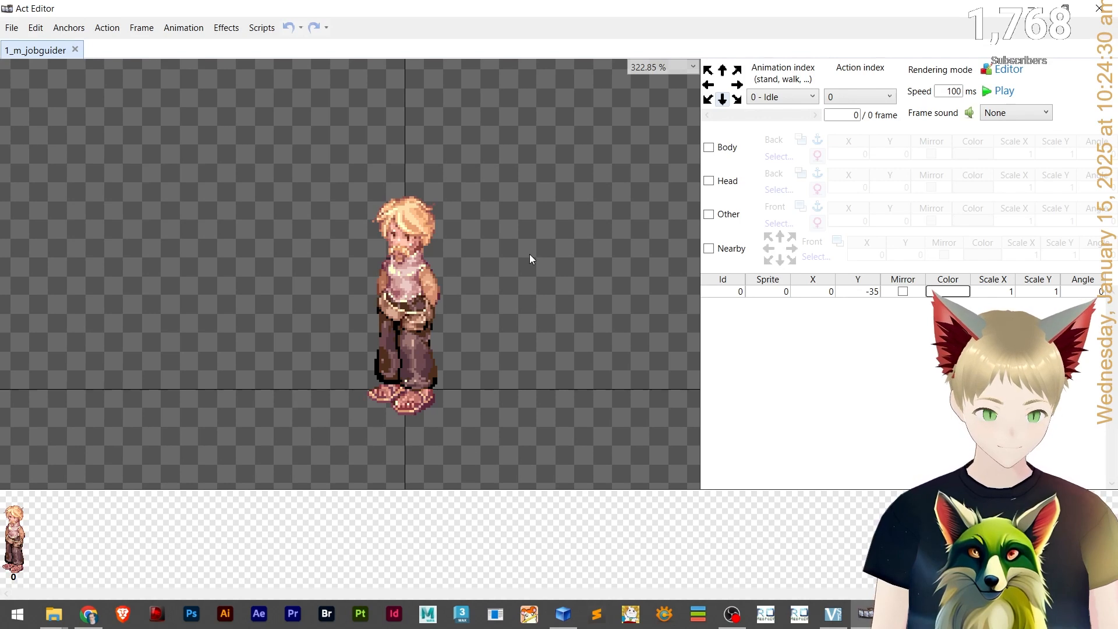
scroll(406, 434, up, 3)
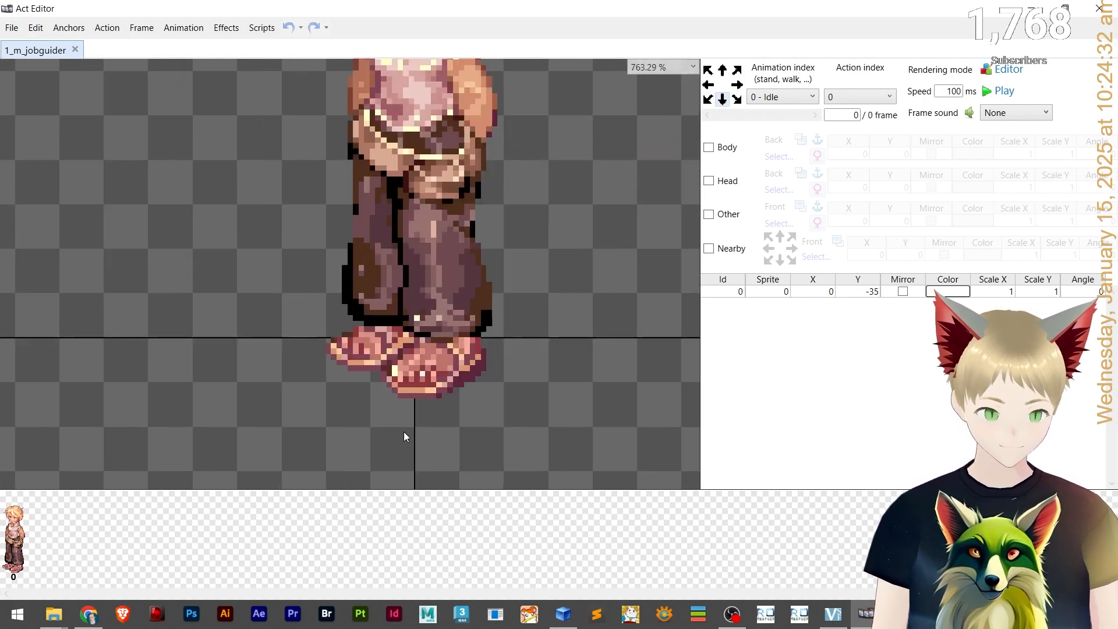
scroll(344, 348, down, 4)
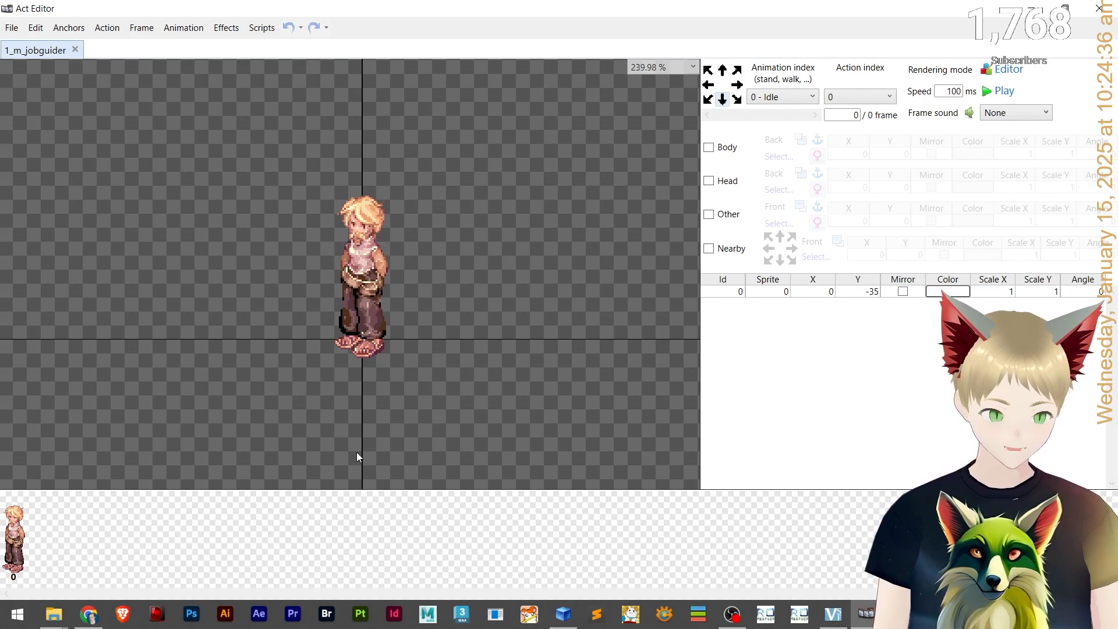
scroll(357, 389, up, 10)
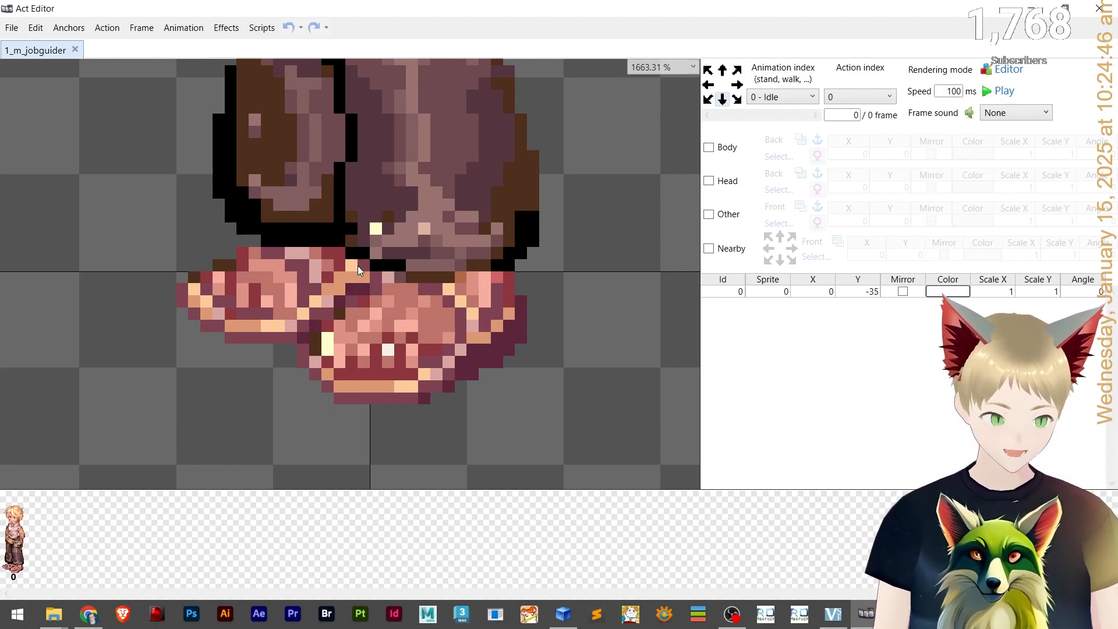
scroll(442, 314, down, 6)
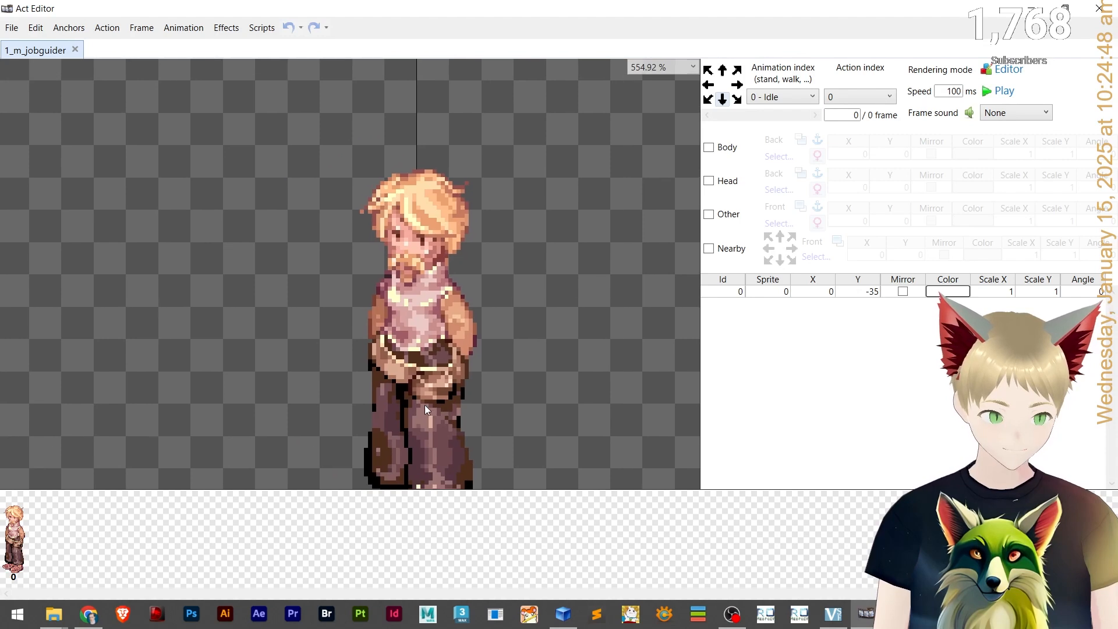
scroll(443, 175, up, 3)
scroll(470, 240, down, 4)
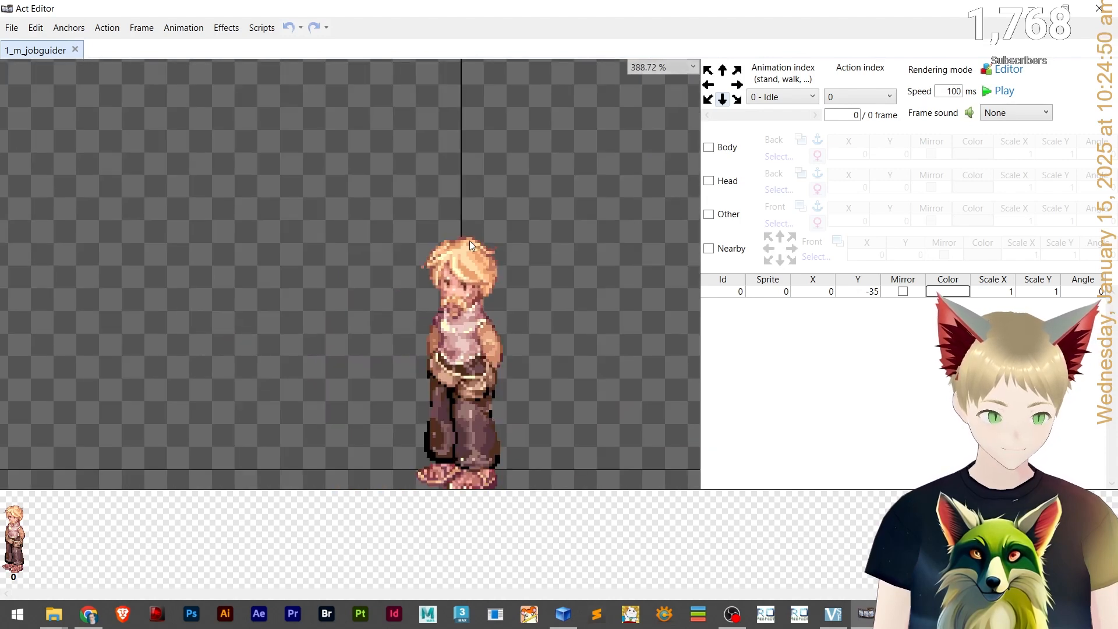
scroll(424, 337, up, 2)
scroll(425, 337, down, 3)
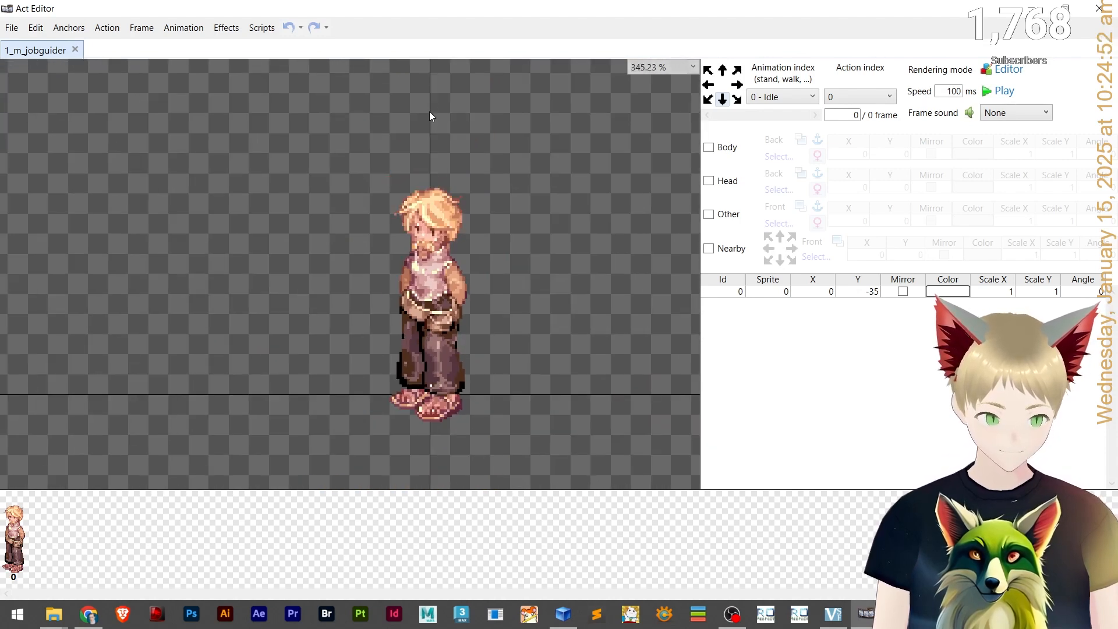
scroll(409, 392, up, 4)
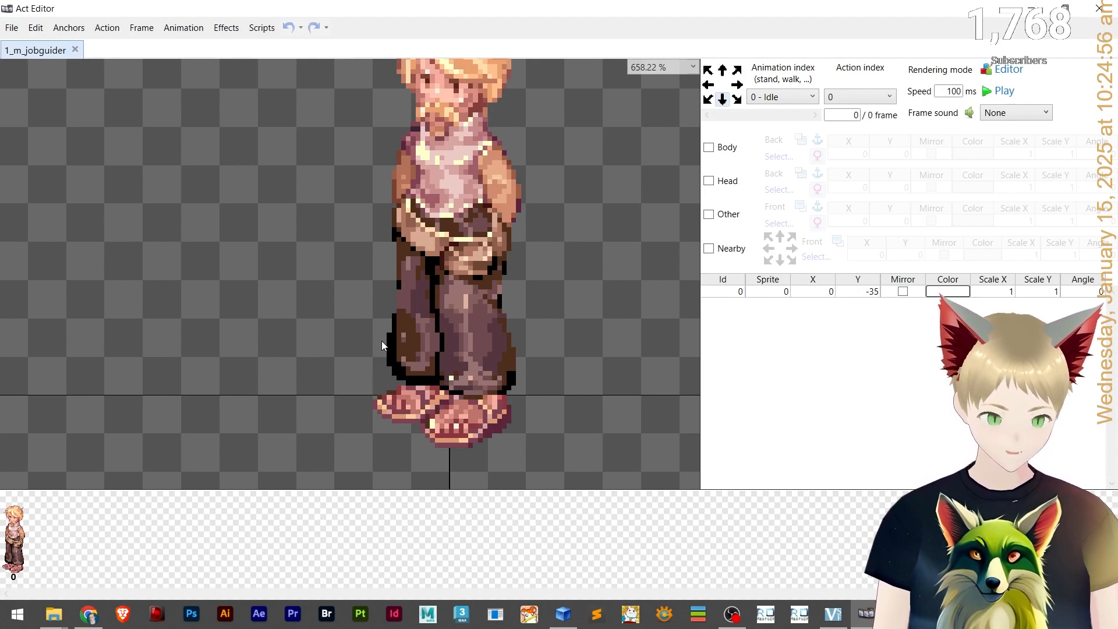
drag(394, 141, 388, 219)
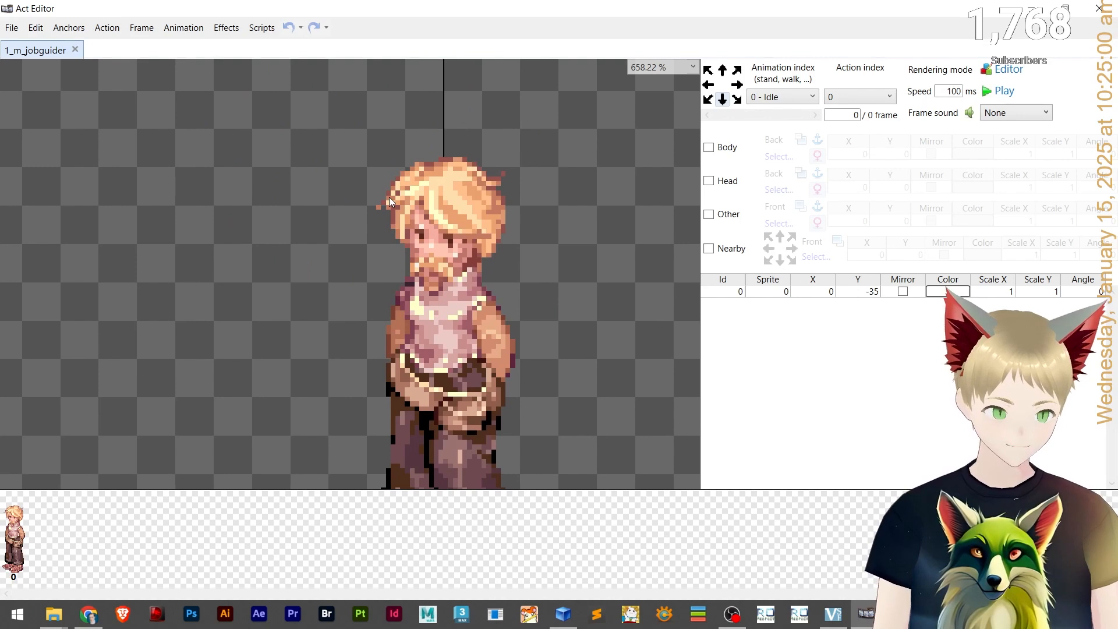
scroll(402, 153, down, 6)
drag(459, 304, 447, 278)
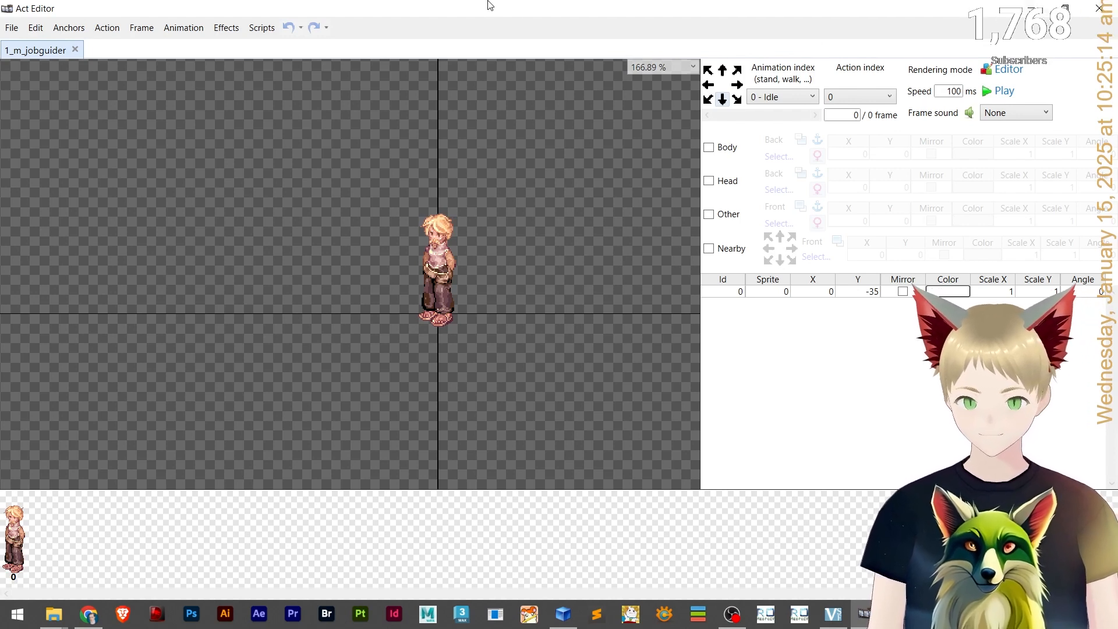
click(1099, 8)
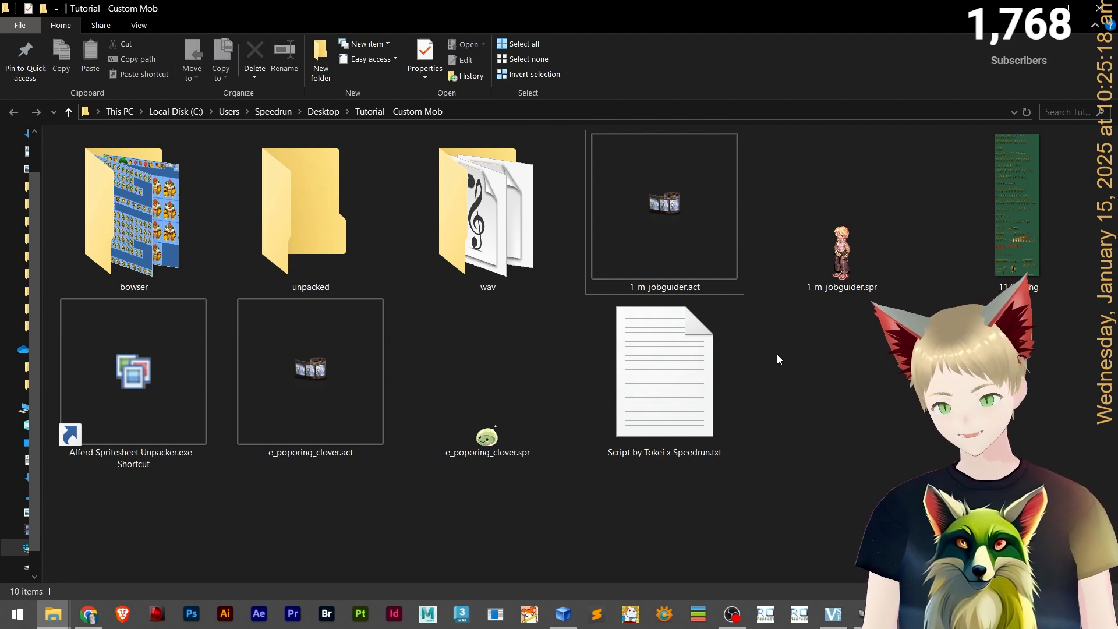
Return to the Sprite Sheet Unpacker and scroll through the lower rows of the Scorpion sheet.
key(alt+Tab)
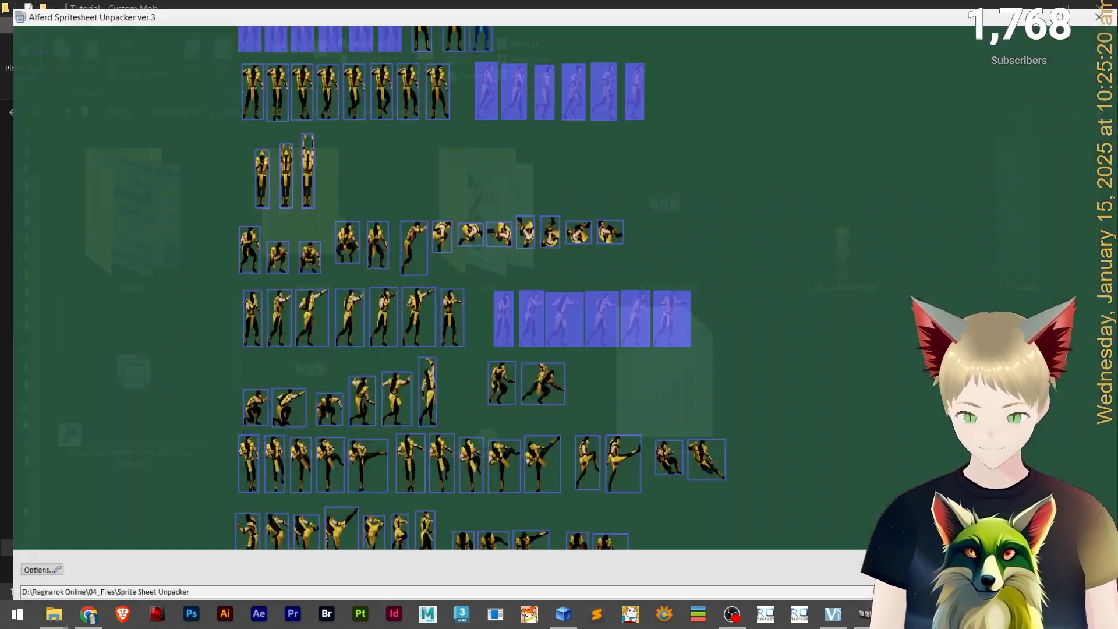
scroll(695, 386, down, 2)
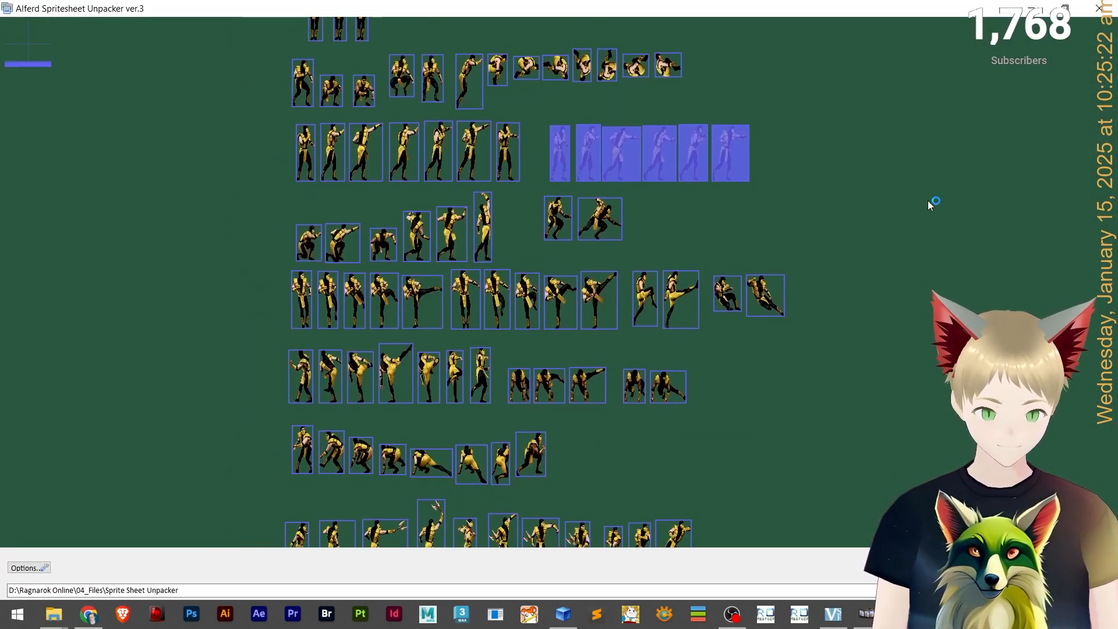
scroll(926, 374, up, 3)
scroll(858, 204, down, 6)
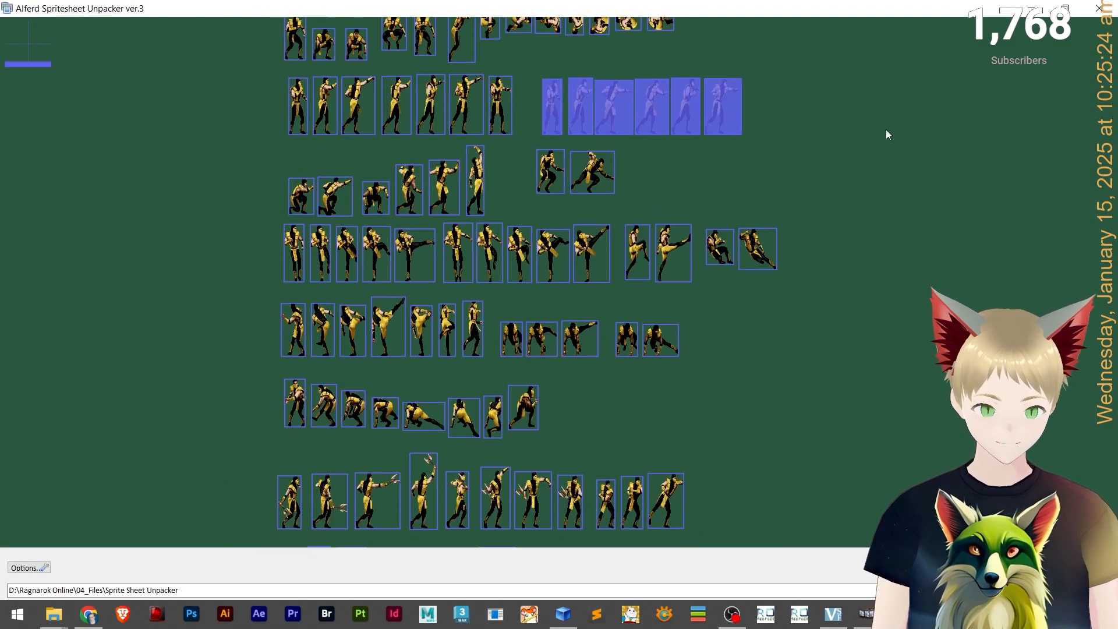
scroll(912, 201, down, 5)
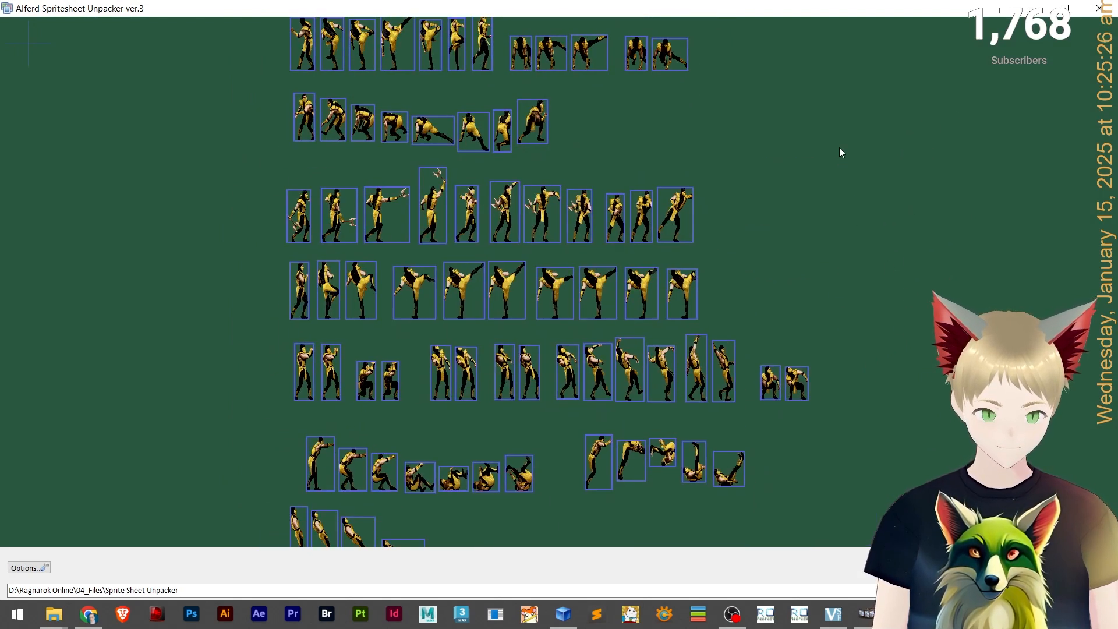
scroll(871, 275, down, 3)
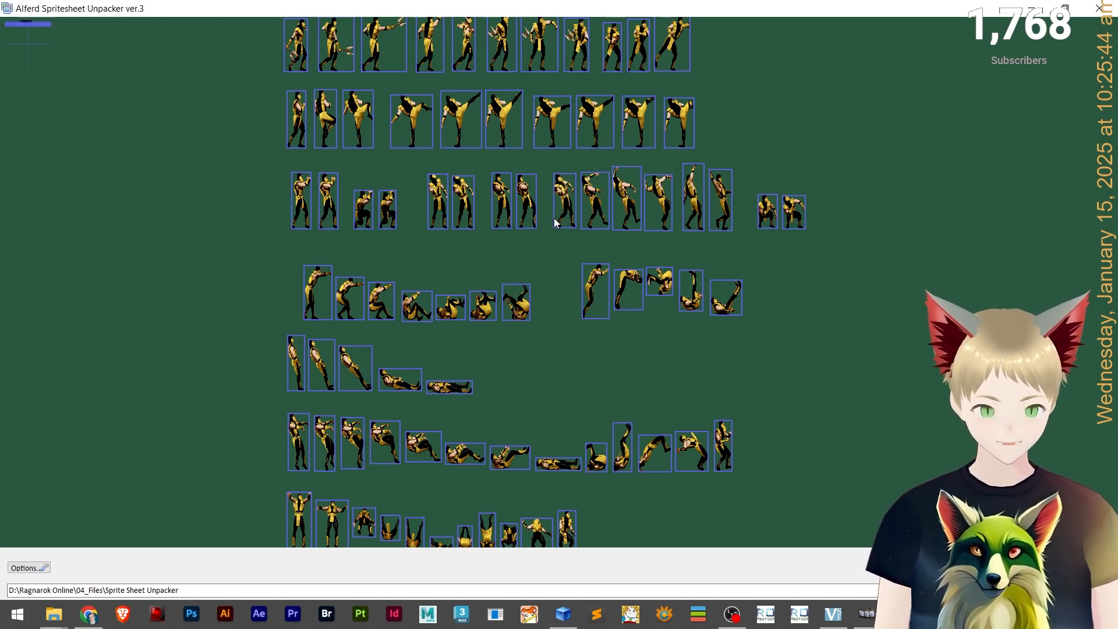
click(502, 211)
ctrl+click(521, 213)
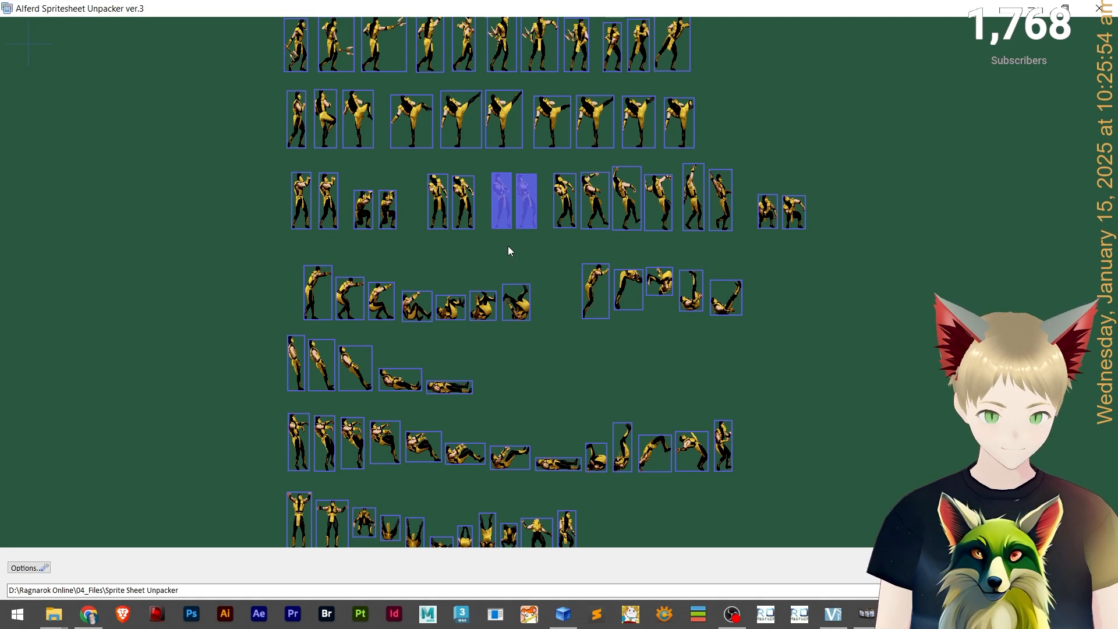
ctrl+click(496, 218)
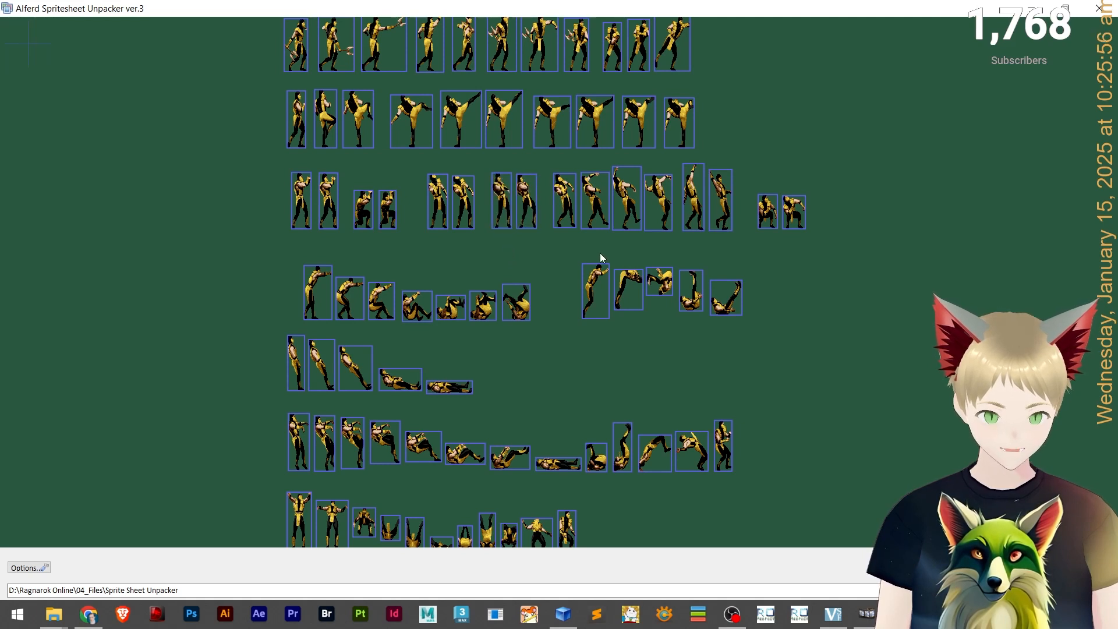
Extract the six kicking frames in the row of Scorpion poses below the upper kicks.
ctrl+click(560, 214)
ctrl+click(591, 211)
ctrl+click(626, 205)
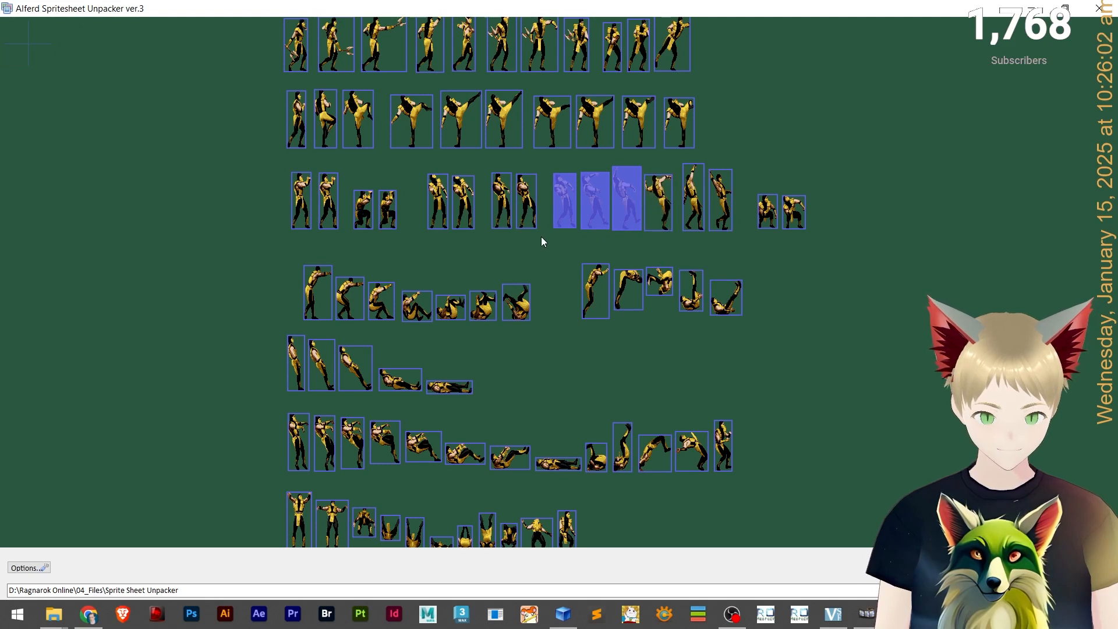
ctrl+click(659, 215)
ctrl+click(690, 203)
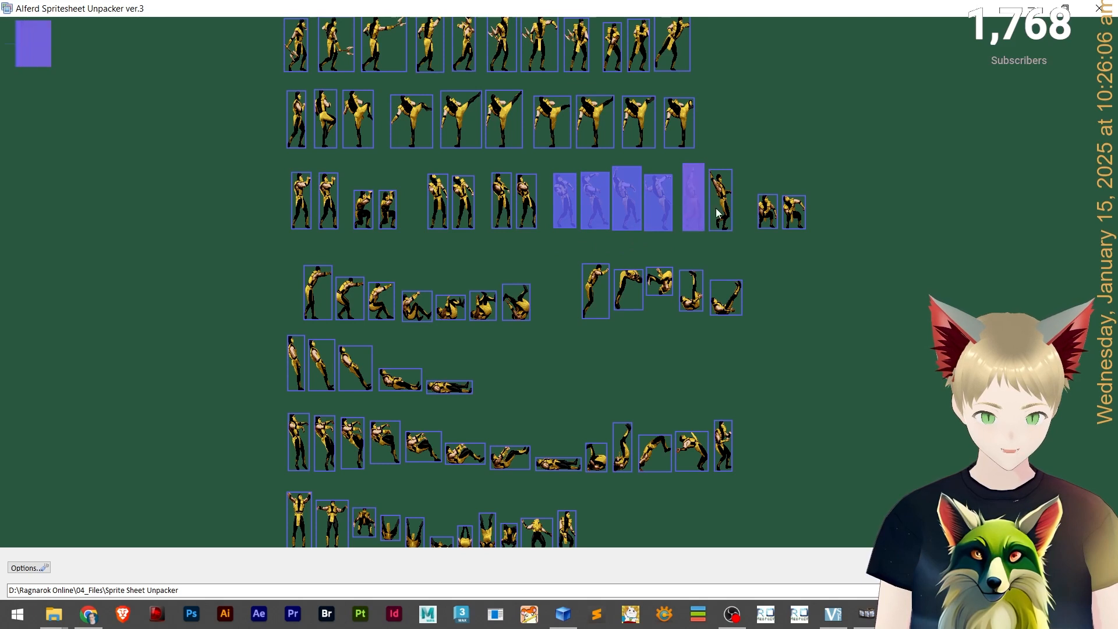
ctrl+click(721, 201)
Switch to Act Editor to review the animation index options, then return to the sprite sheet unpacker.
scroll(825, 324, down, 3)
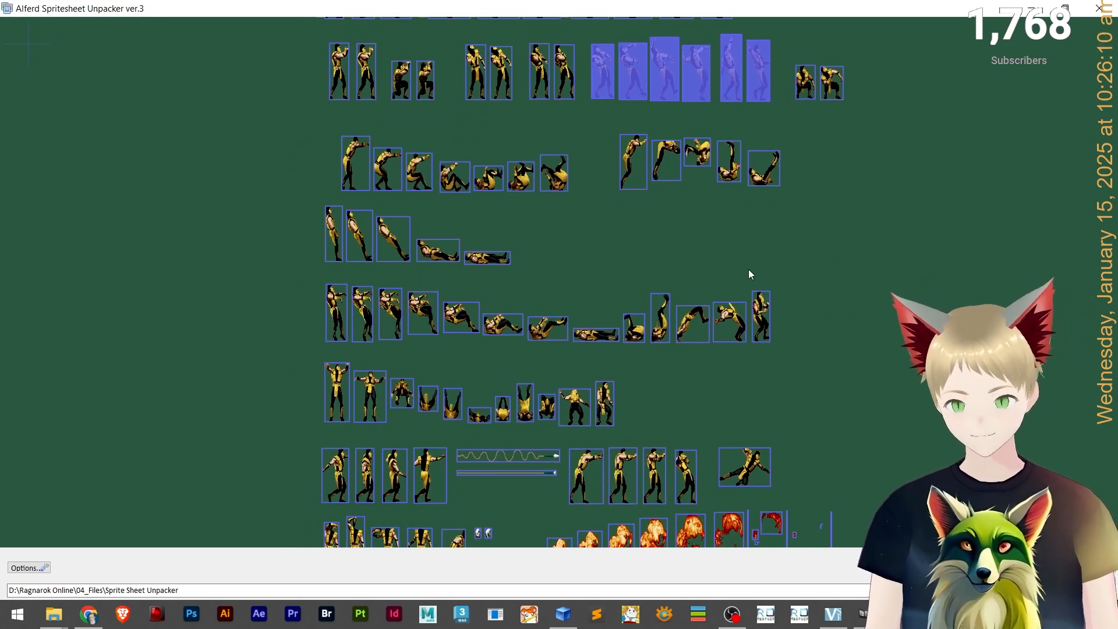
scroll(854, 216, down, 10)
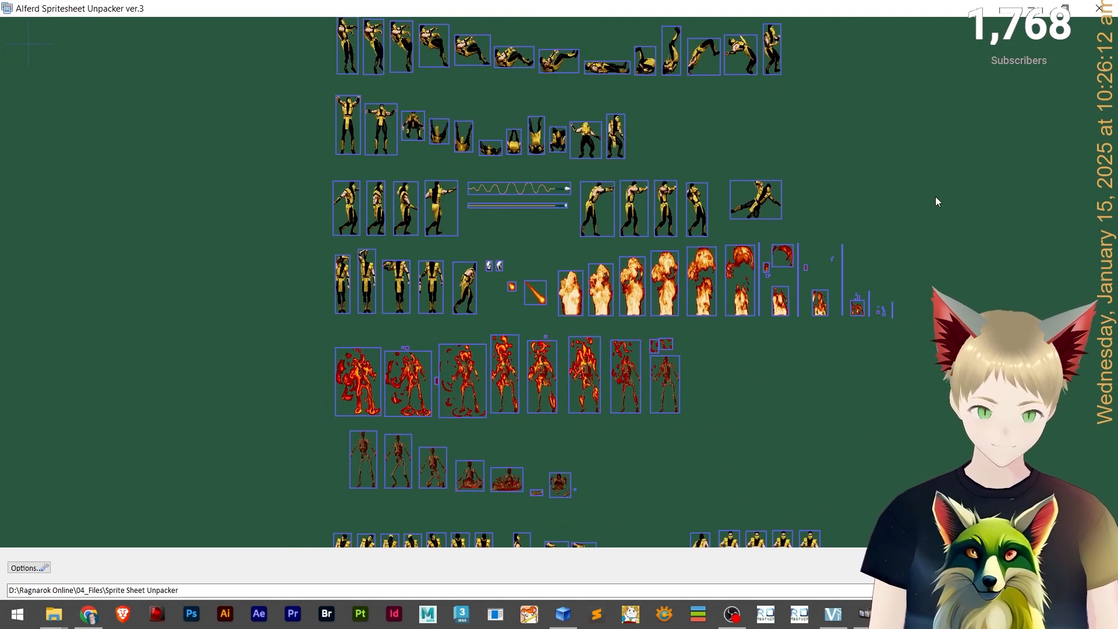
mouse_move(917, 59)
mouse_down()
mouse_move(929, 140)
mouse_move(830, 455)
mouse_move(826, 508)
mouse_move(868, 240)
mouse_move(924, 75)
mouse_up()
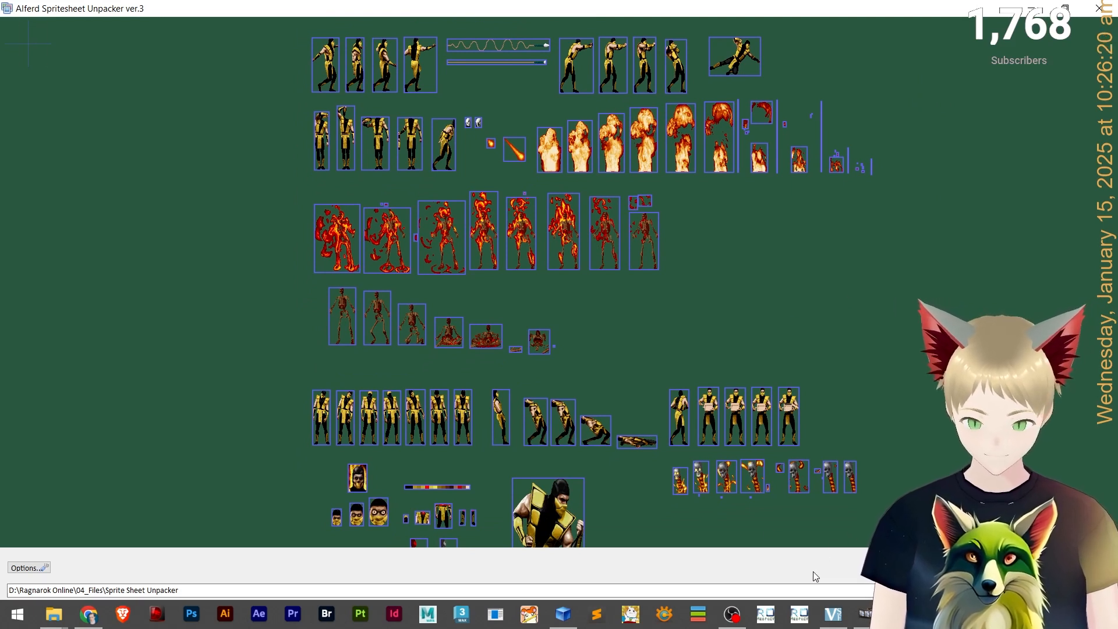
key(alt+Tab)
click(800, 96)
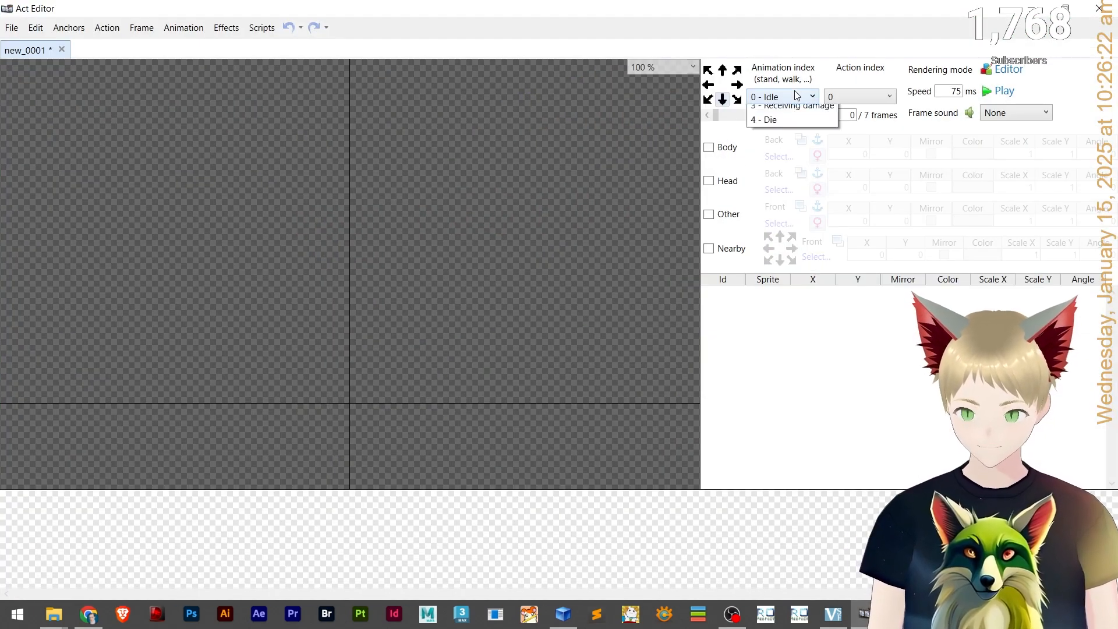
click(787, 97)
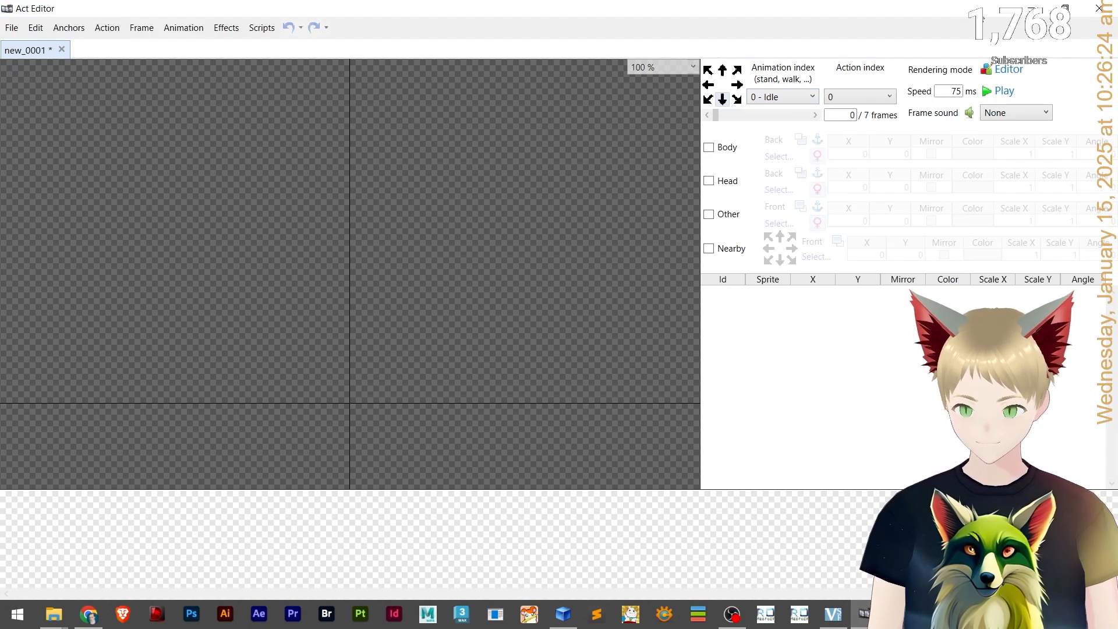
click(1031, 7)
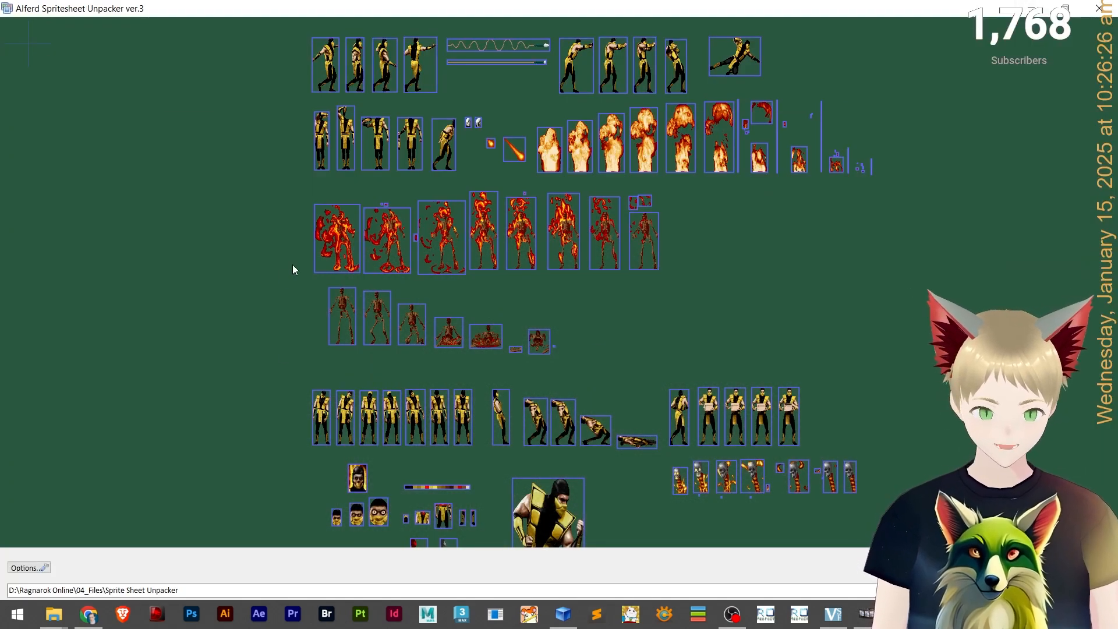
Extract the eight large burning-skeleton frames in the fire row of the Scorpion sheet.
click(336, 236)
ctrl+click(391, 243)
ctrl+click(447, 242)
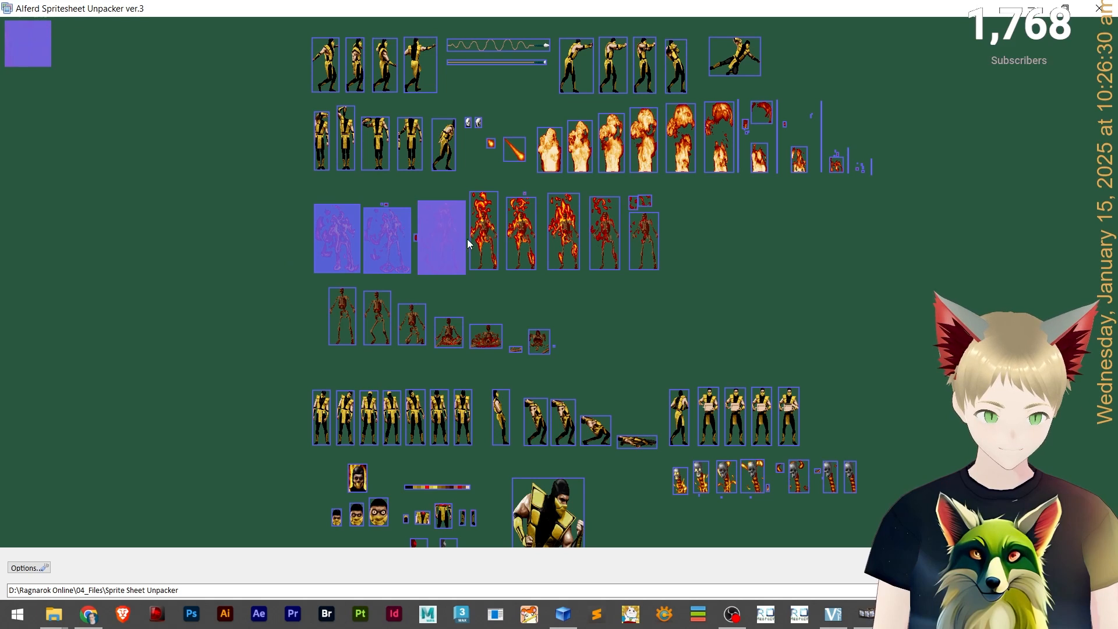
ctrl+click(493, 232)
ctrl+click(521, 233)
ctrl+click(560, 230)
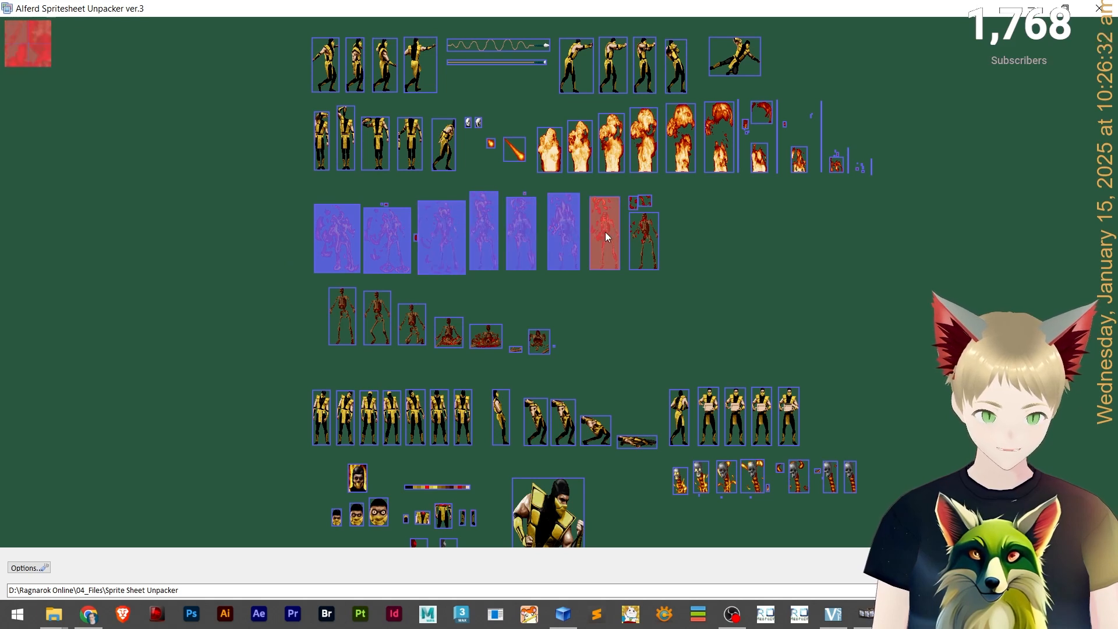
ctrl+click(605, 232)
ctrl+click(643, 242)
Extract the six collapsing burnt-body frames in the row beneath the burning skeletons.
ctrl+click(341, 322)
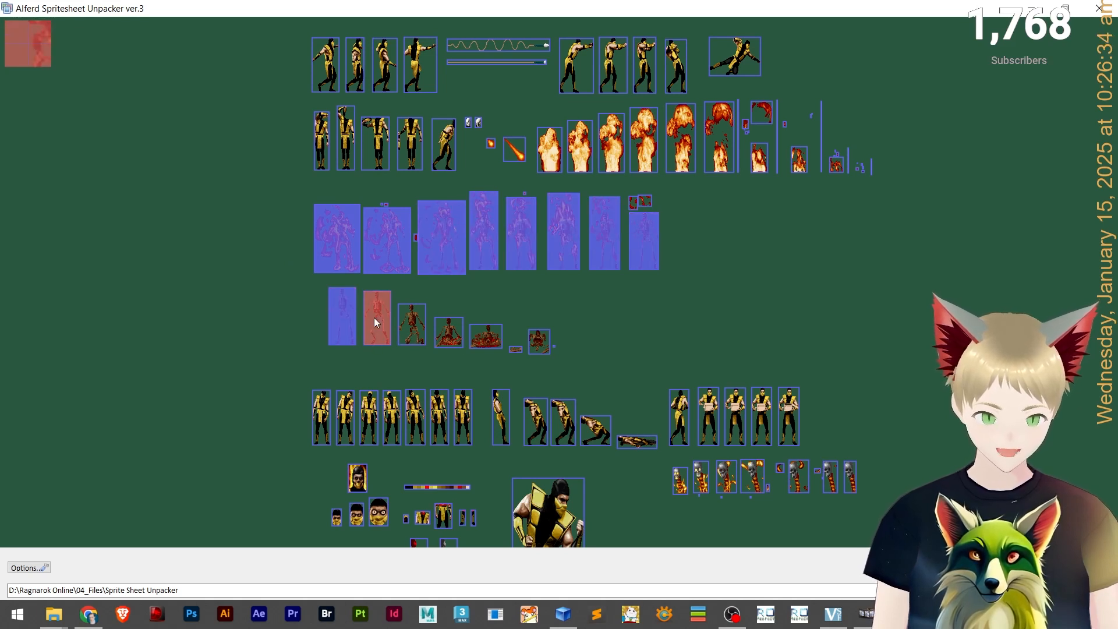
ctrl+click(375, 317)
ctrl+click(408, 324)
ctrl+click(449, 333)
ctrl+click(489, 336)
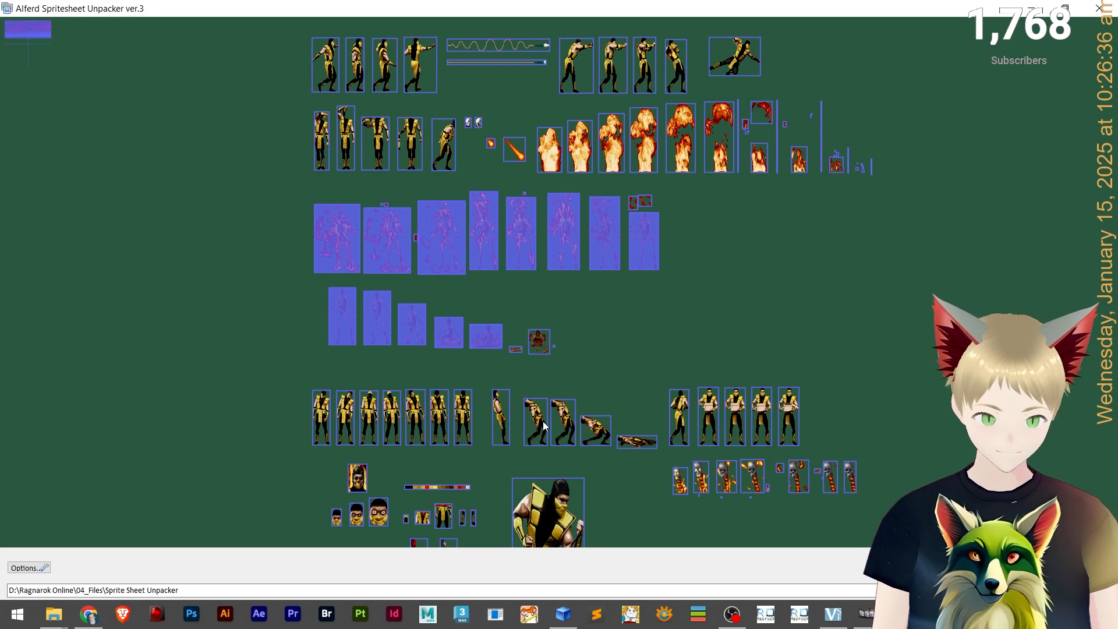
ctrl+click(540, 340)
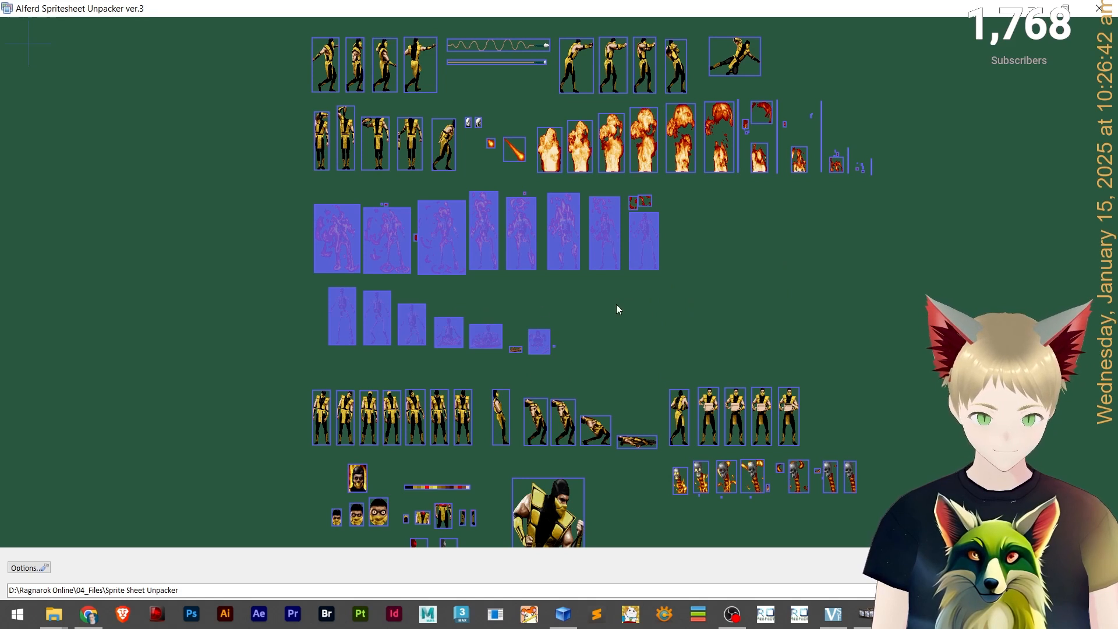
drag(832, 239, 609, 413)
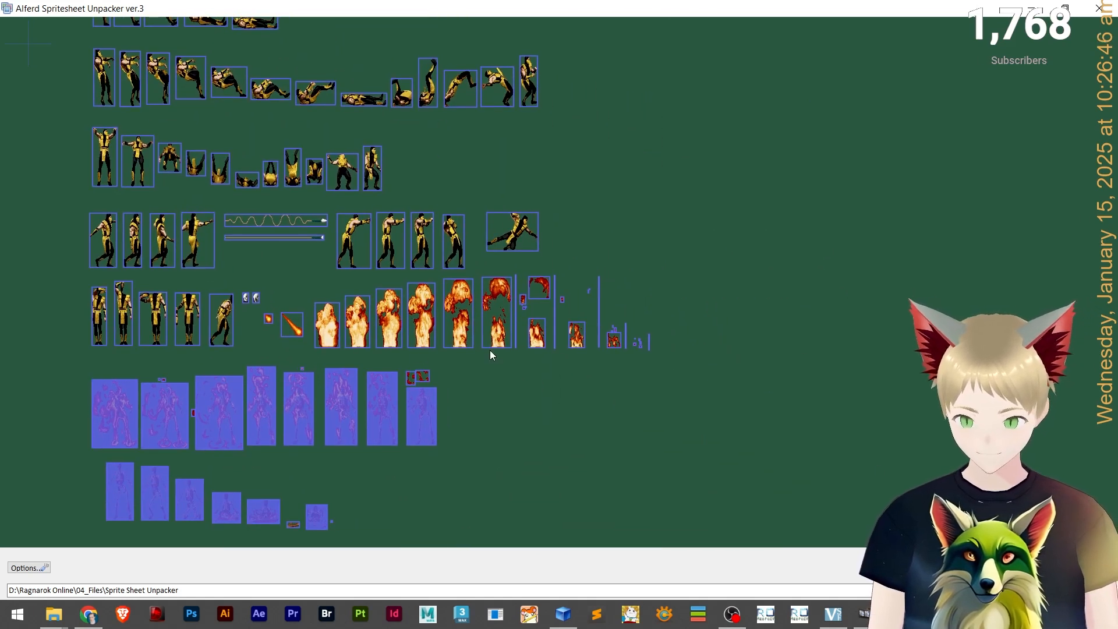
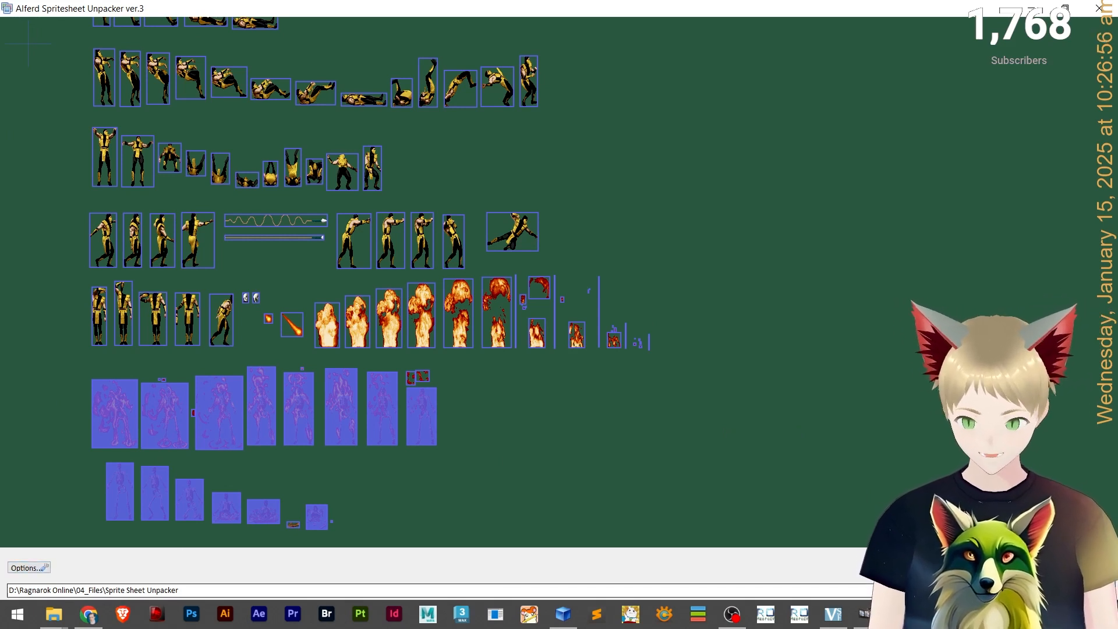
Set the unpacker's output path to the Tutorial - Custom Mob folder on the desktop.
click(1111, 589)
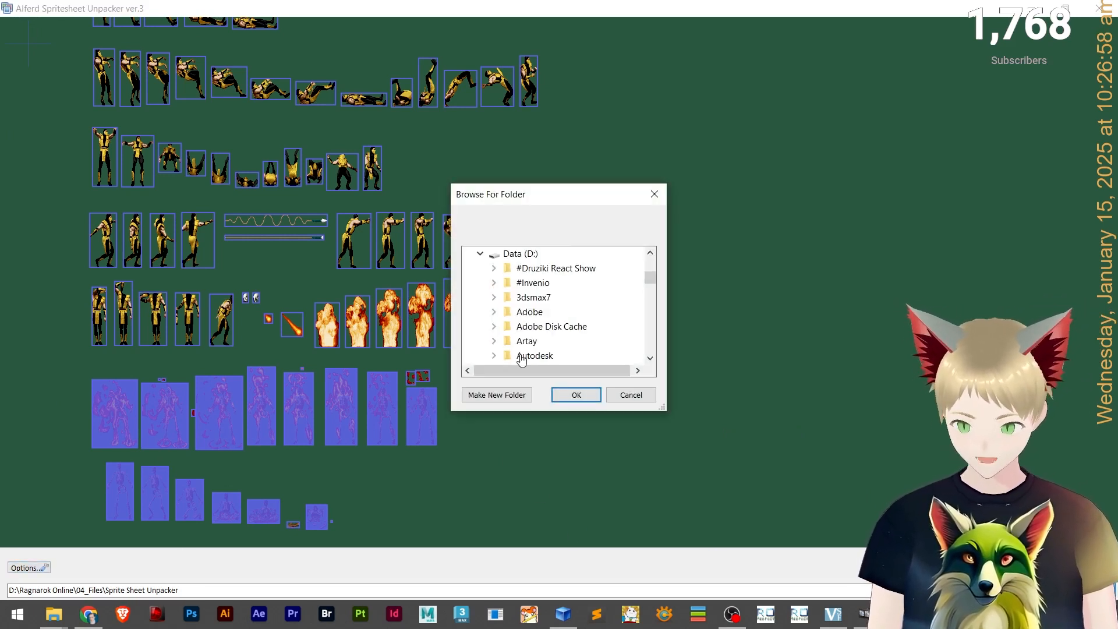
scroll(594, 311, down, 15)
scroll(597, 315, down, 5)
scroll(597, 325, up, 2)
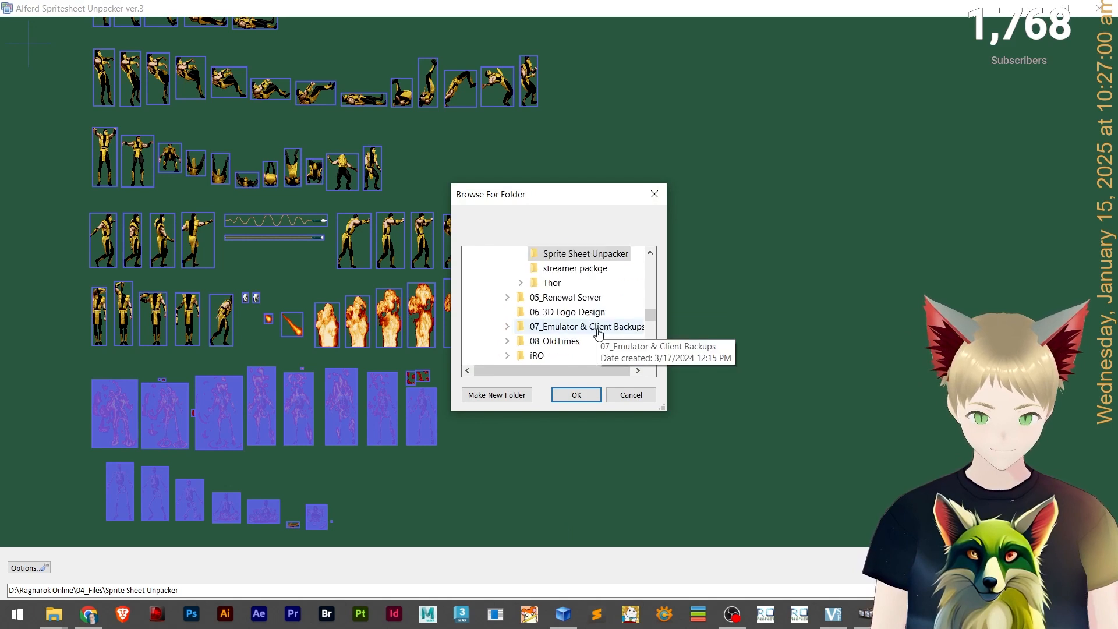
scroll(591, 282, up, 1)
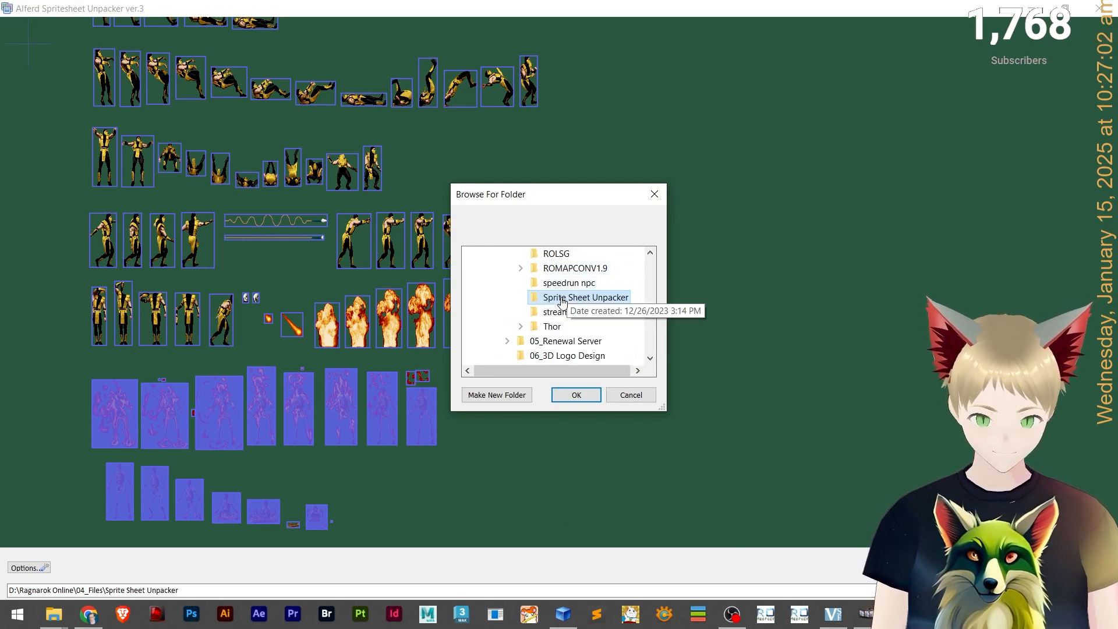
key(alt+Tab)
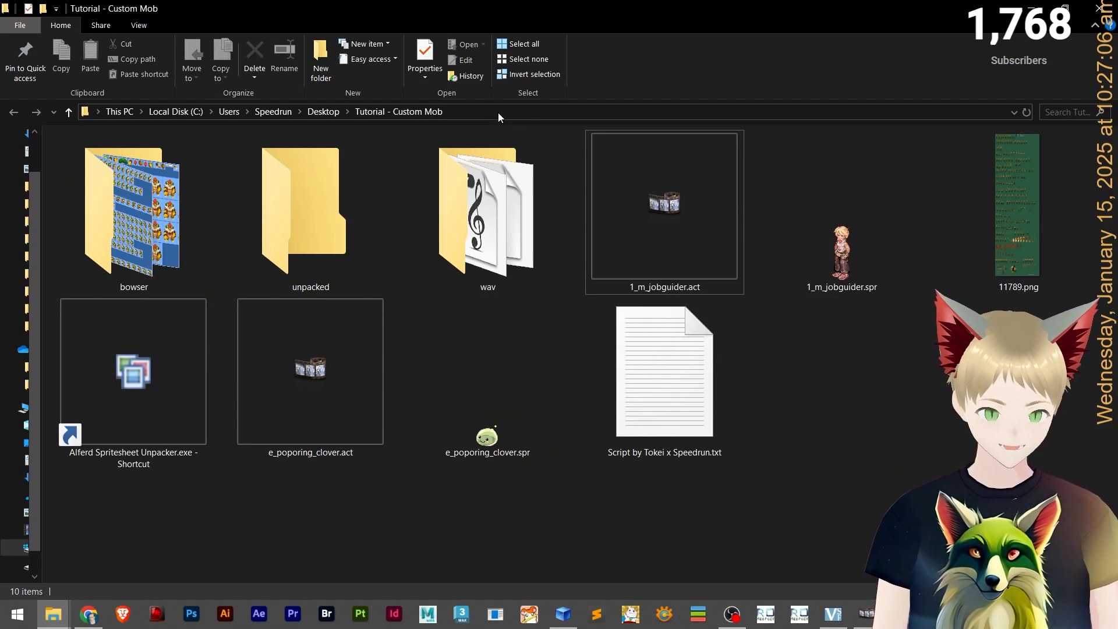
click(498, 113)
key(ctrl+c)
key(alt+Tab)
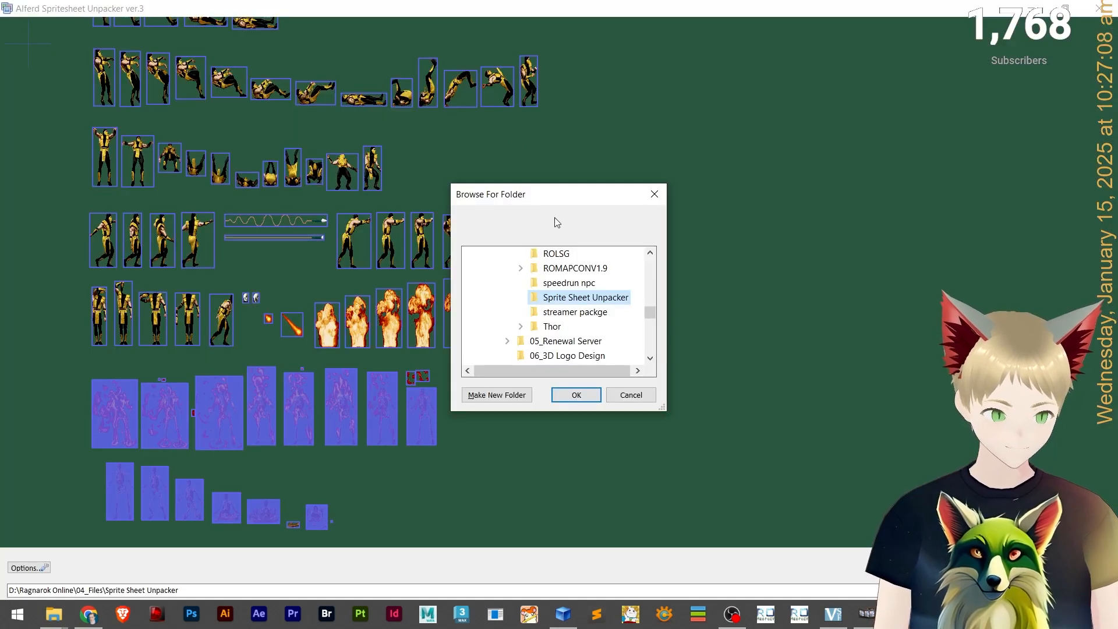
click(661, 196)
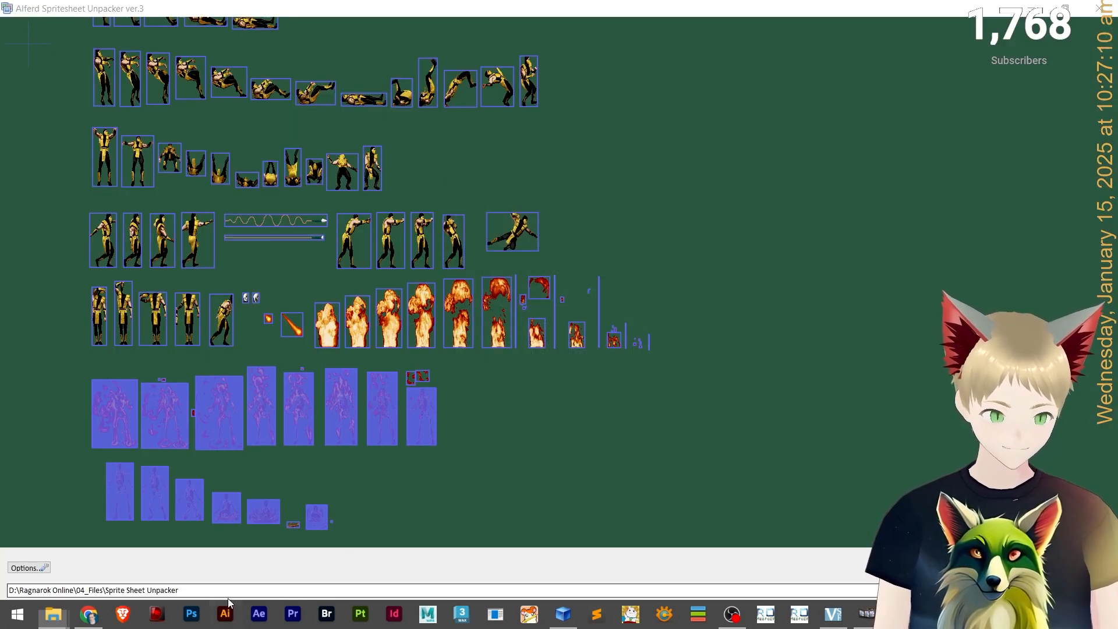
key(ctrl+a)
key(ctrl+v)
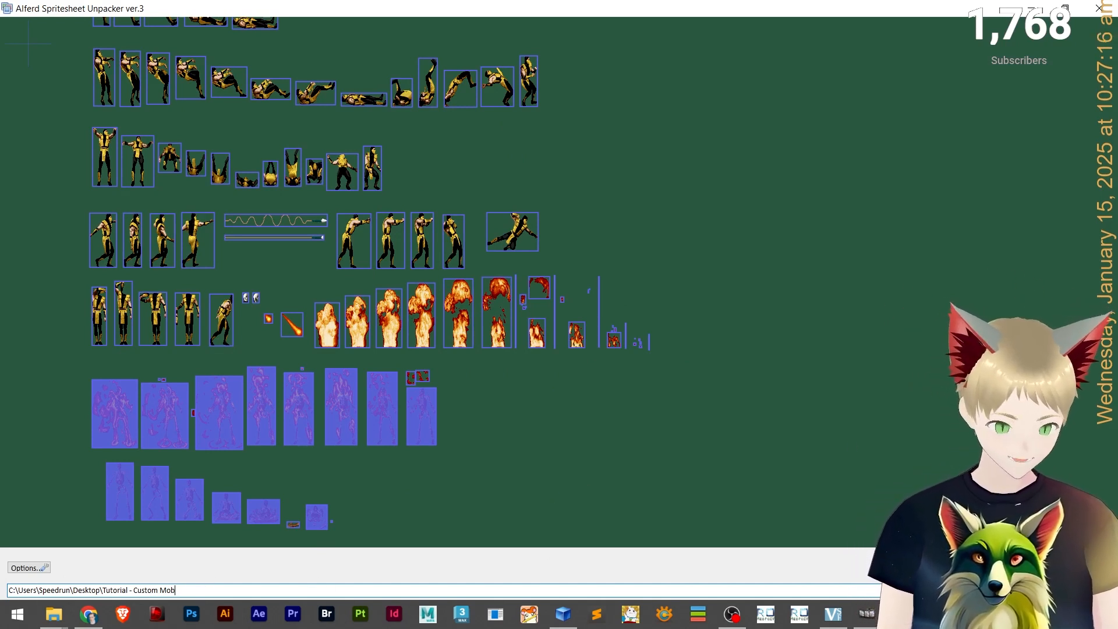
Choose the unpacked subfolder inside Tutorial - Custom Mob as the output folder and export the extracted frames.
click(1034, 591)
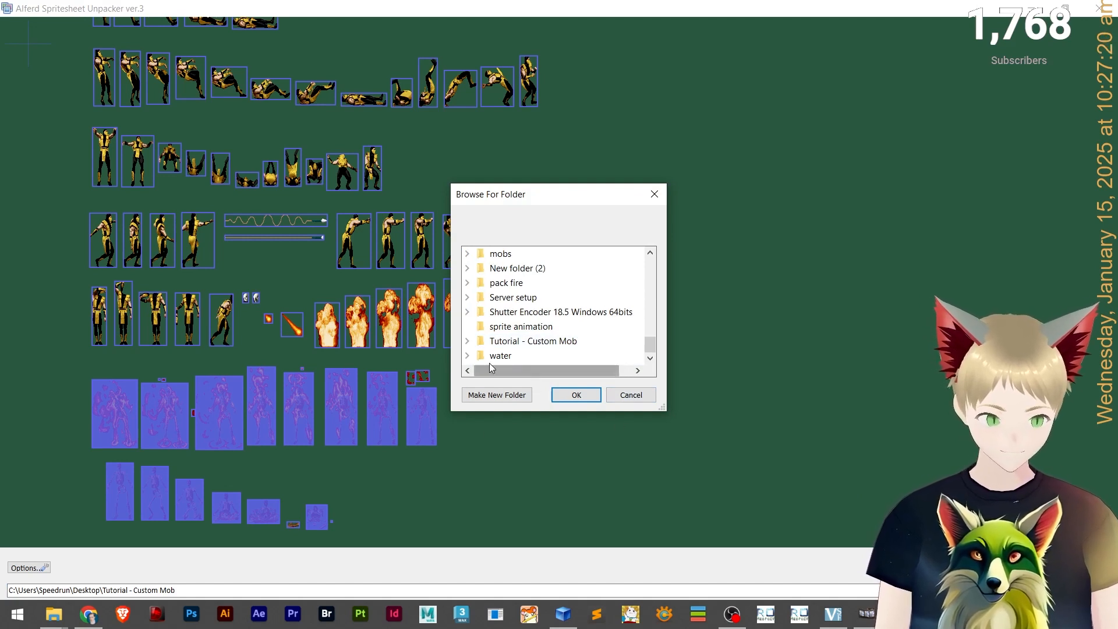
click(467, 340)
scroll(571, 333, down, 1)
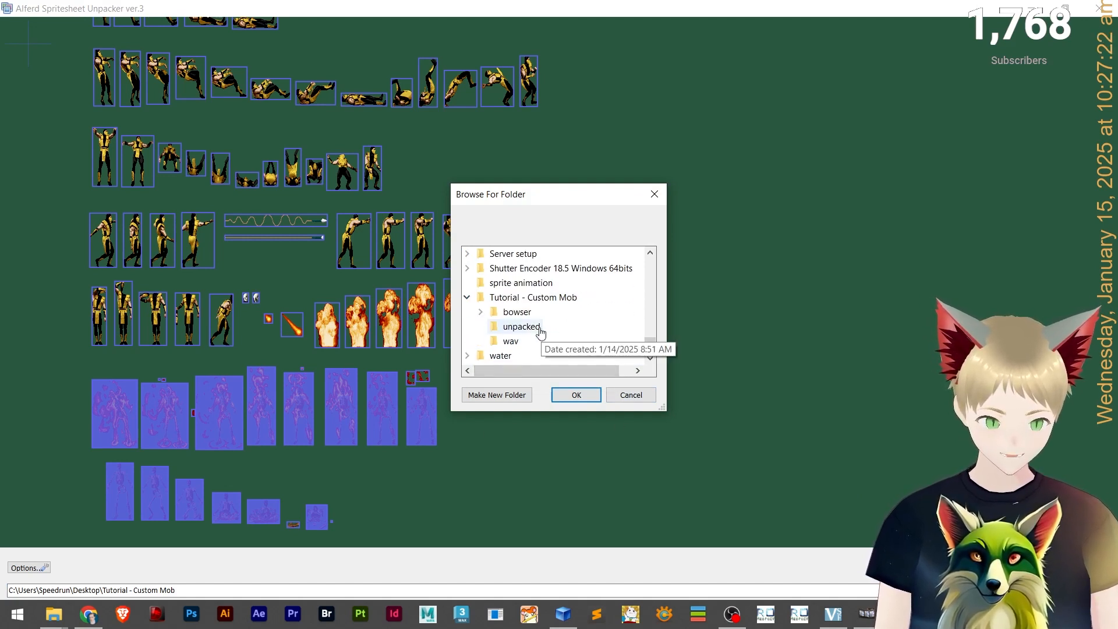
click(520, 326)
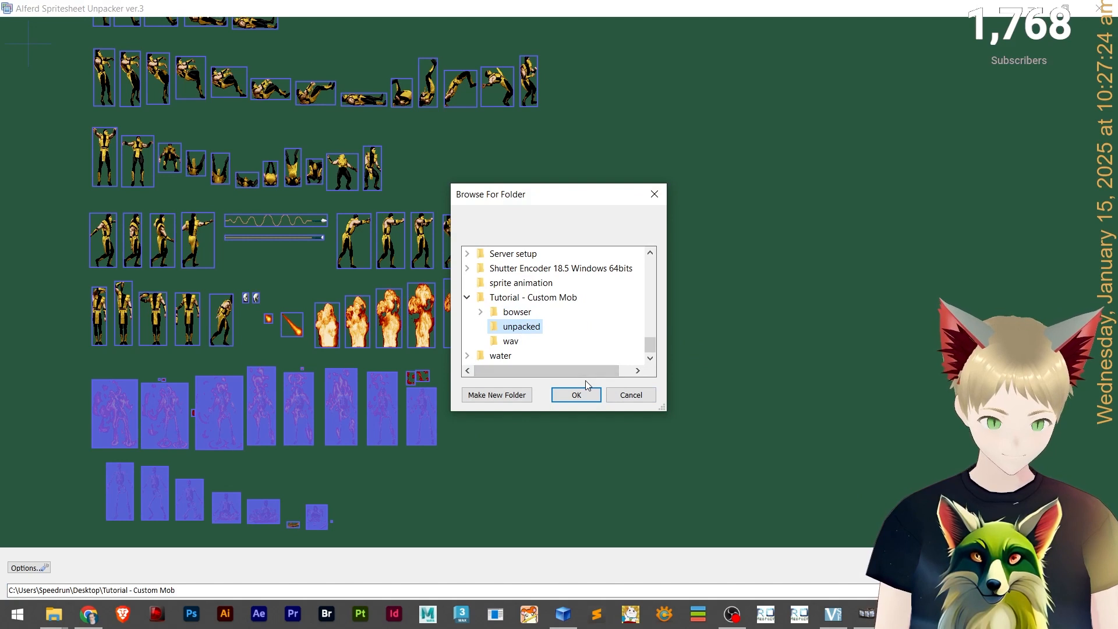
click(576, 395)
key(alt+Tab)
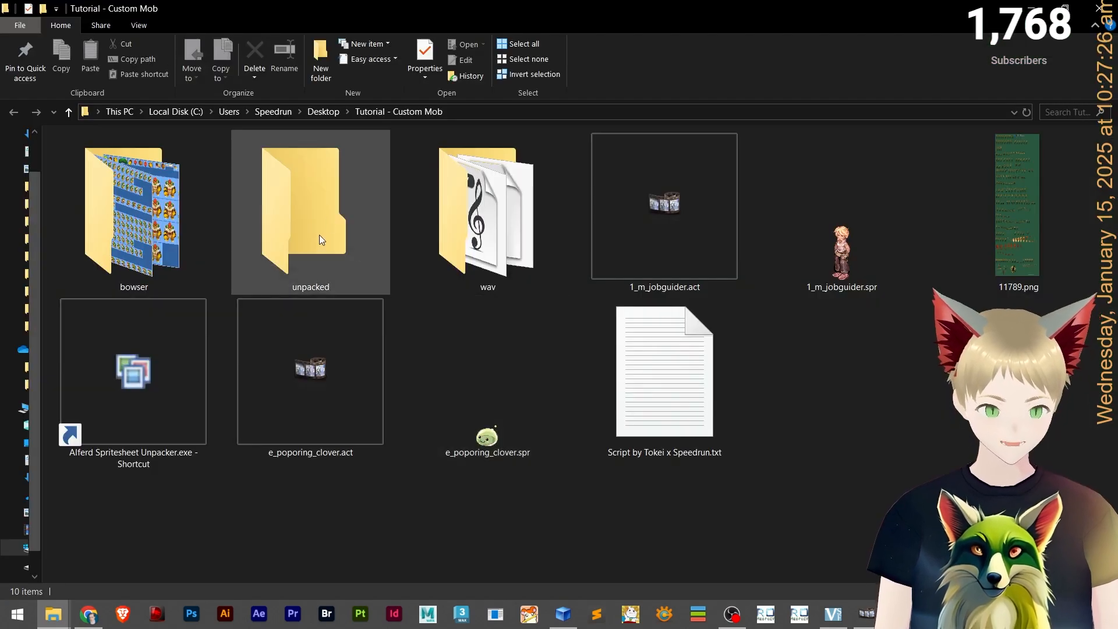
key(alt+Tab)
click(572, 392)
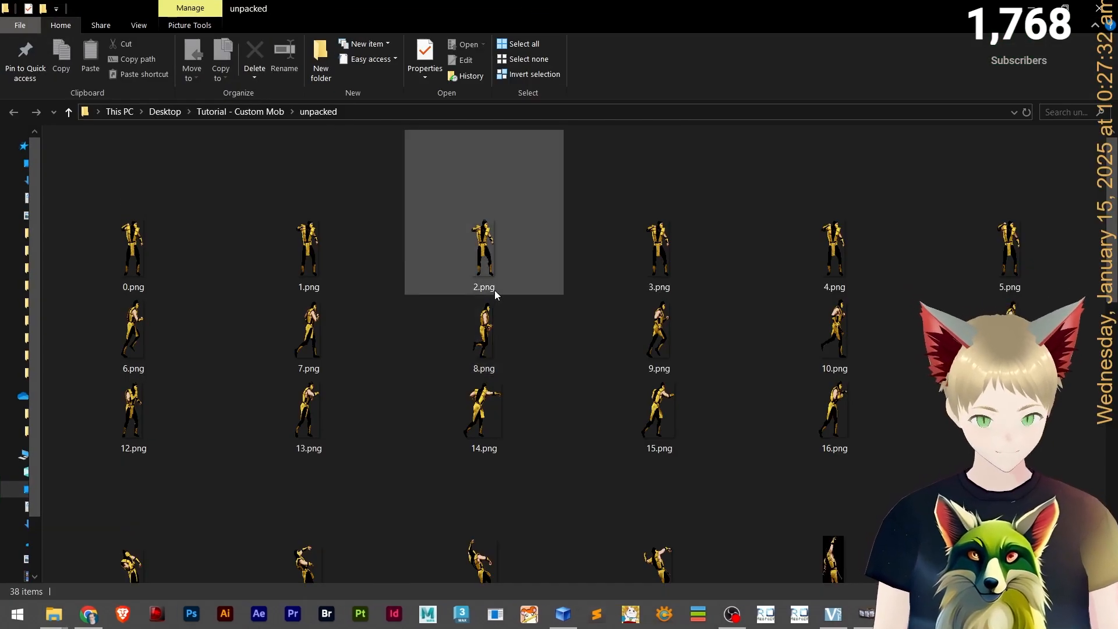
Open the unpacked folder and inspect the exported frame 0.png in the image viewer.
key(alt+F4)
key(alt+Tab)
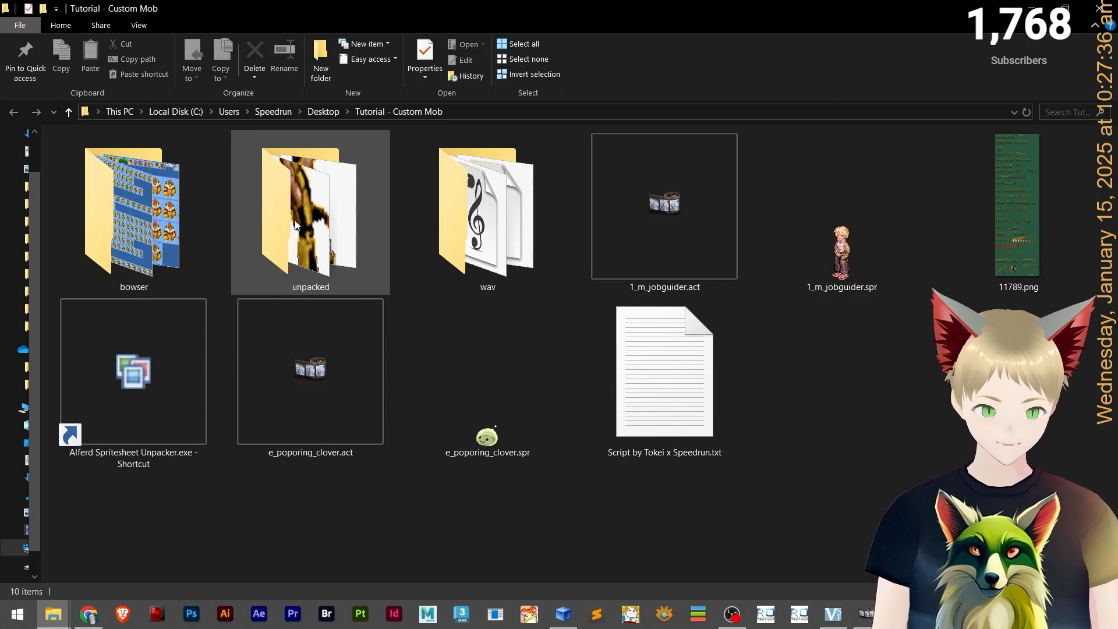
double_click(295, 220)
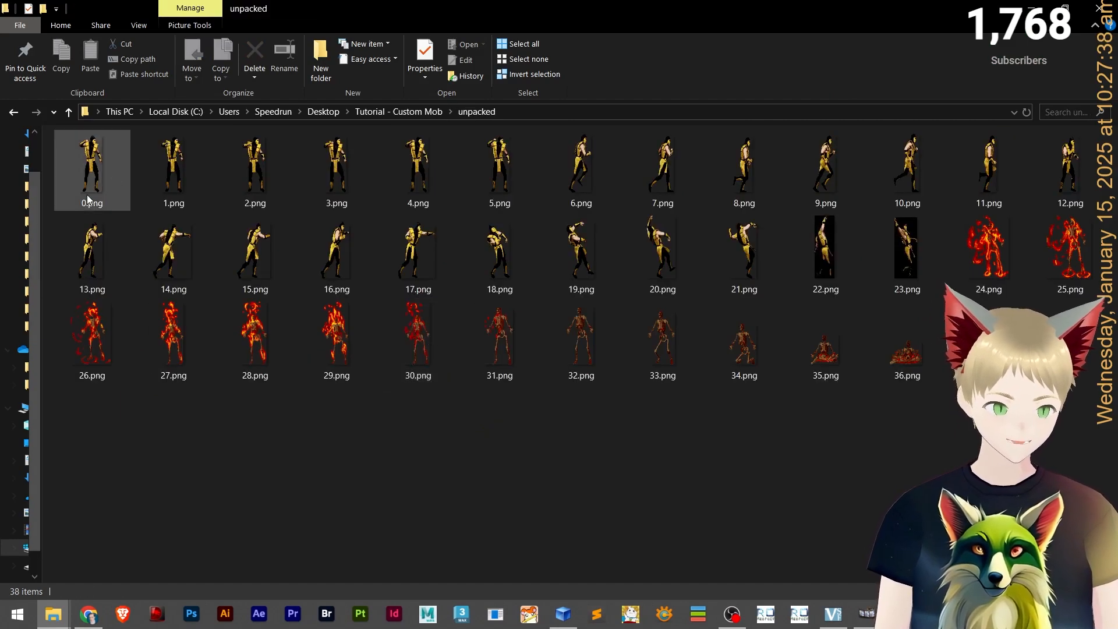
click(106, 167)
click(836, 438)
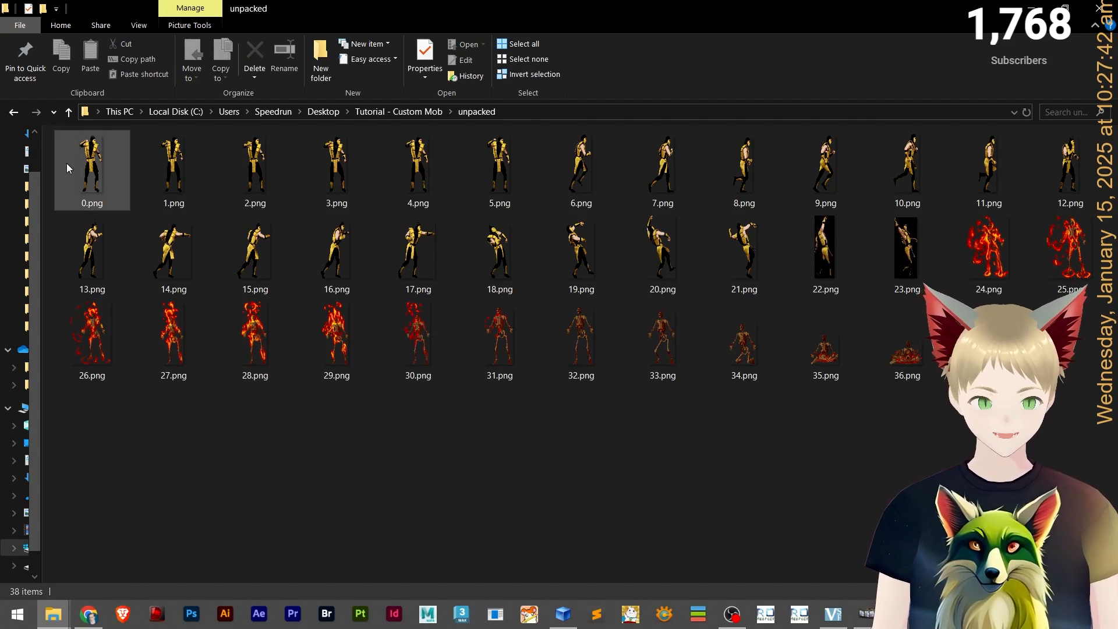
click(87, 167)
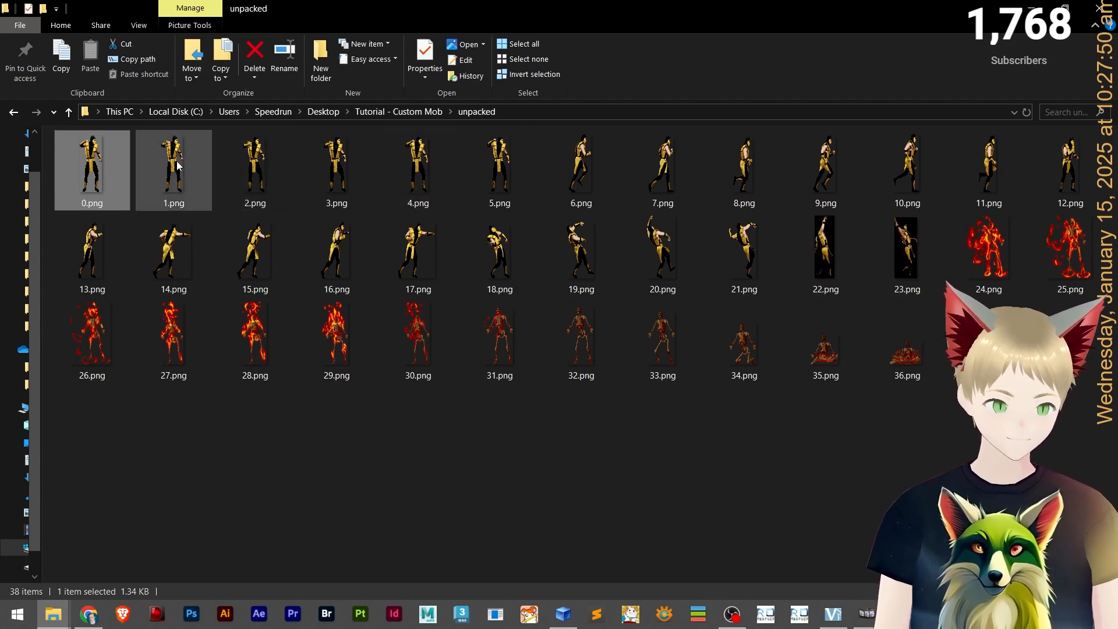
double_click(96, 156)
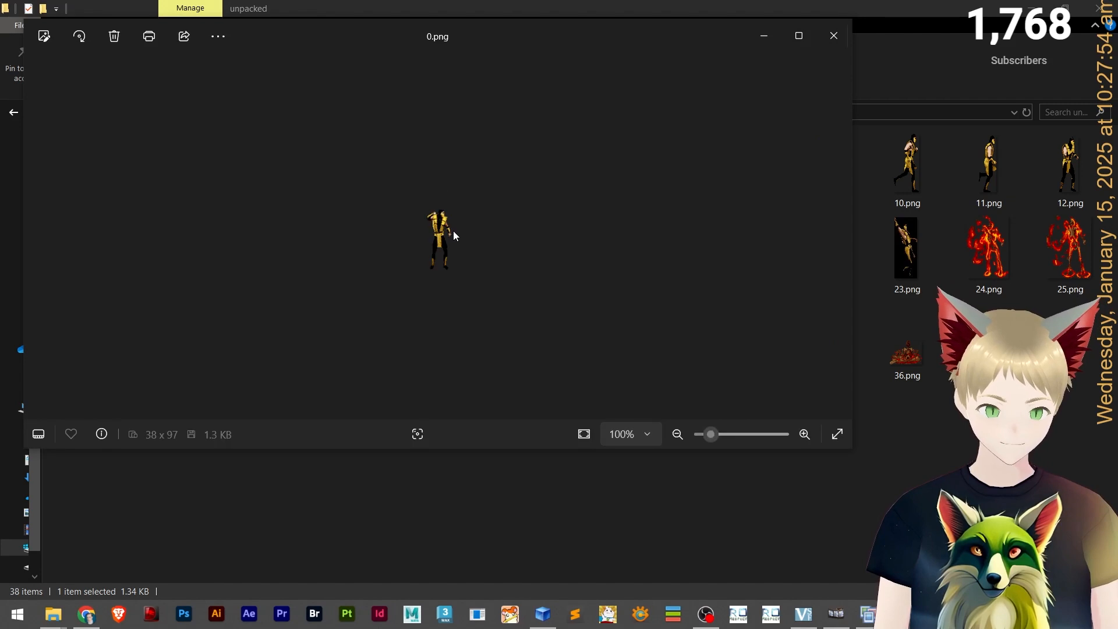
scroll(448, 222, up, 5)
scroll(430, 96, down, 3)
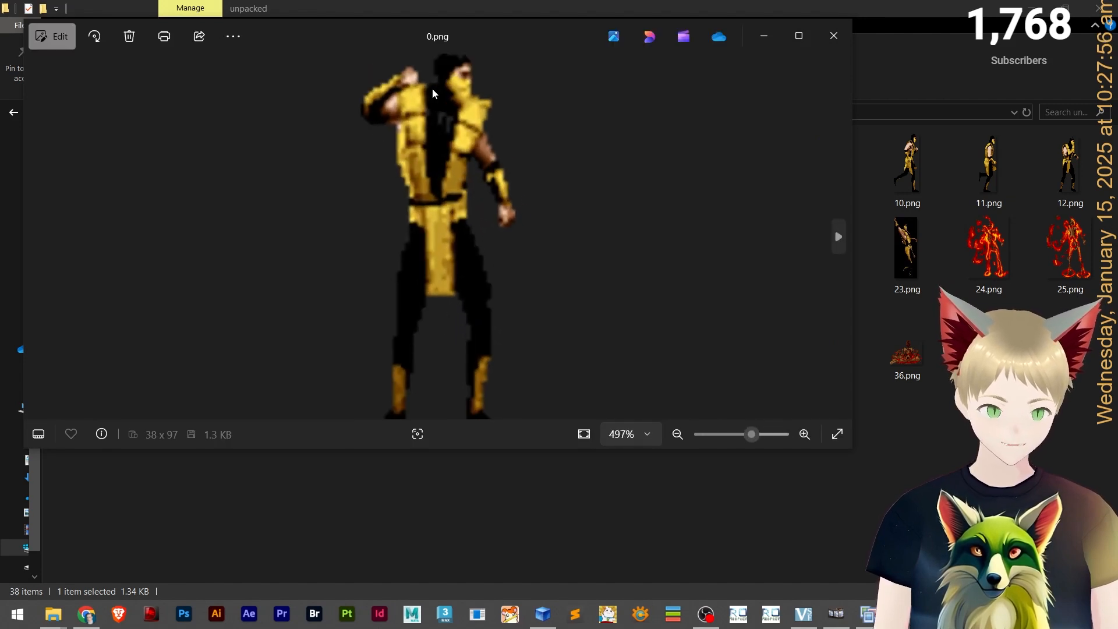
click(833, 34)
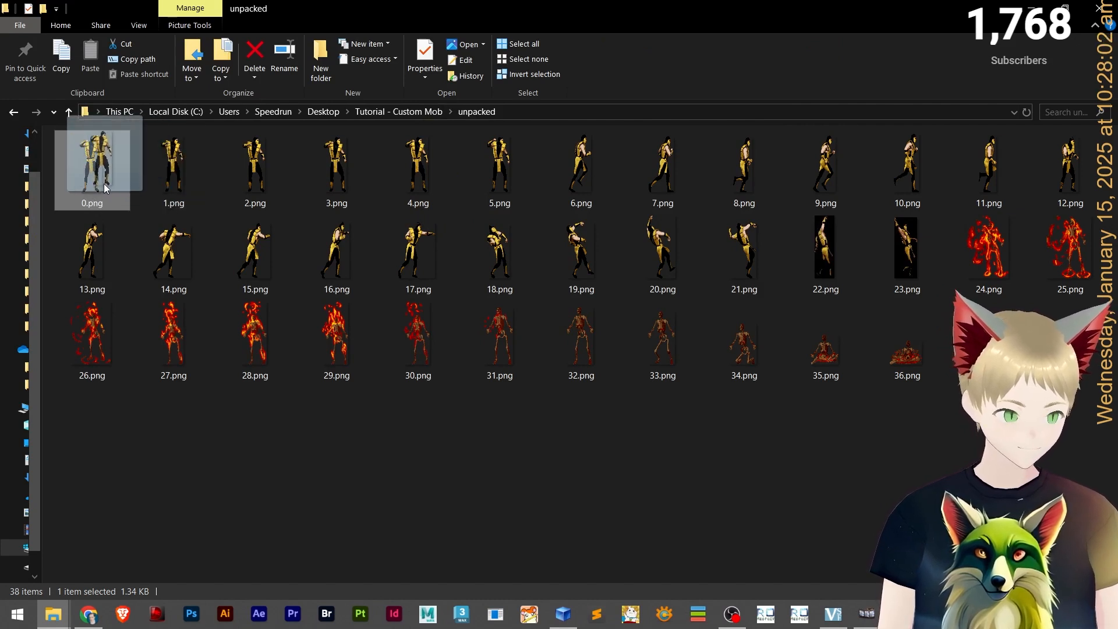
Import all exported PNG frames from the unpacked folder into Act Editor's sprite list.
click(866, 614)
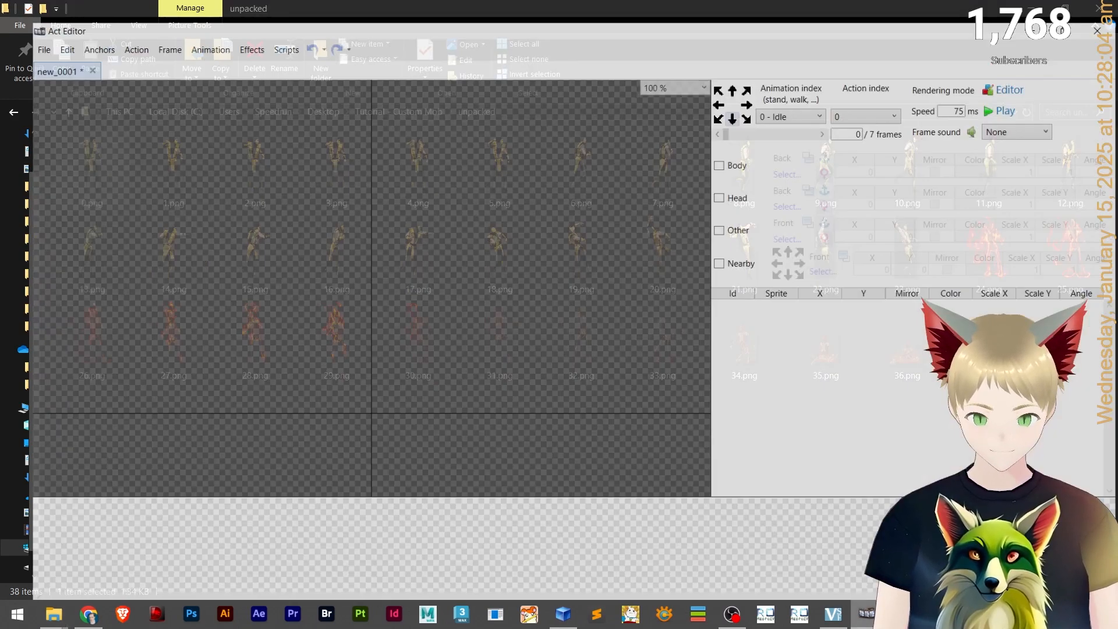
click(865, 614)
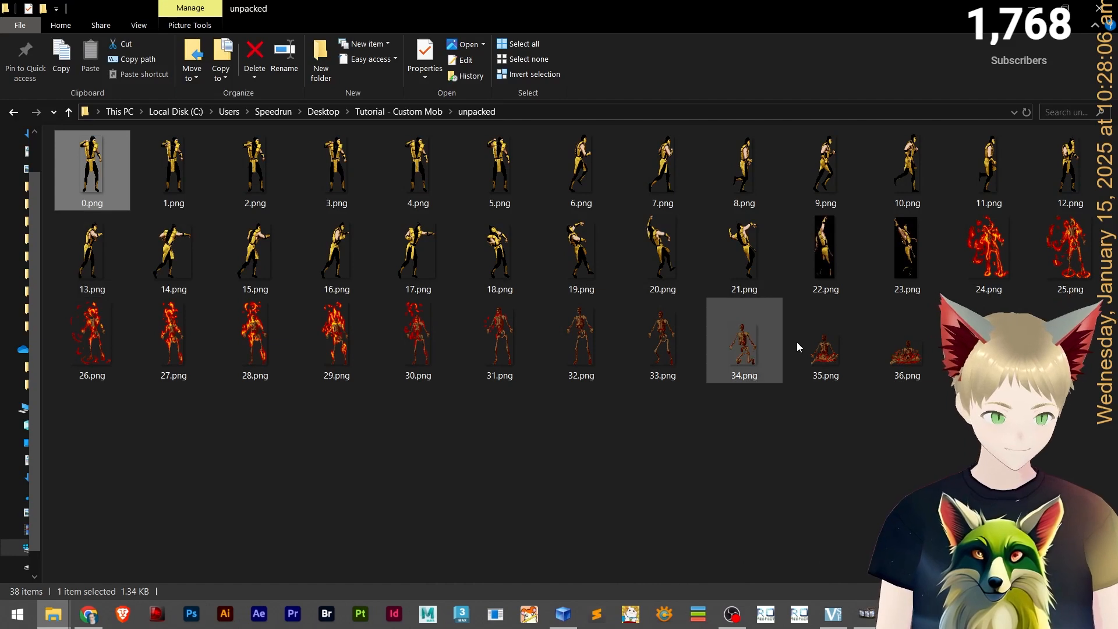
key(ctrl+a)
drag(77, 163, 877, 584)
key(alt+Tab)
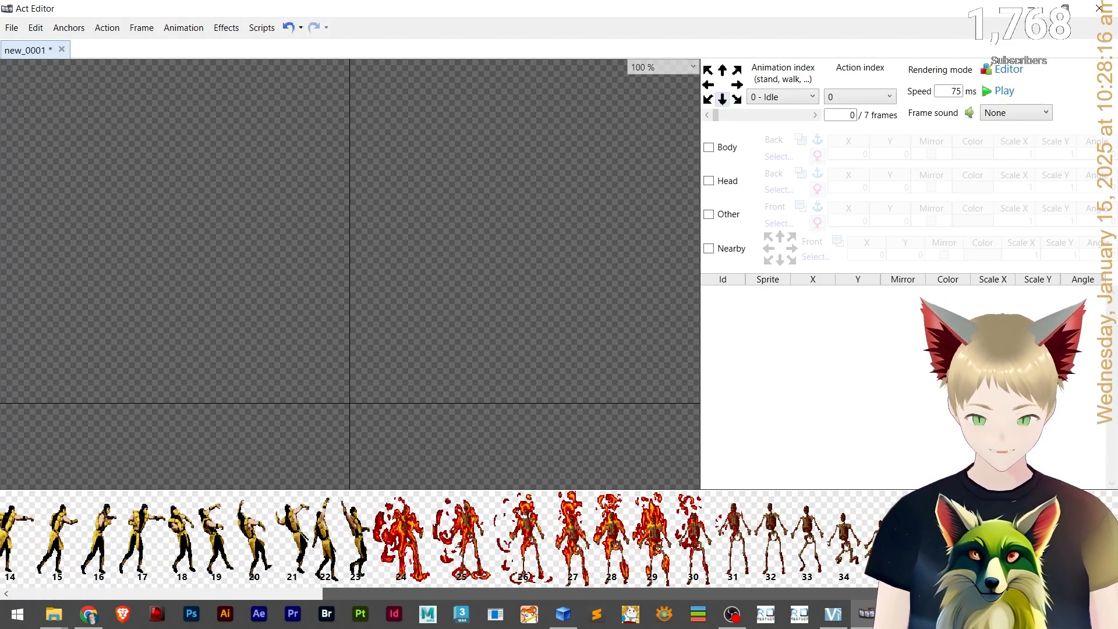
drag(877, 585, 236, 376)
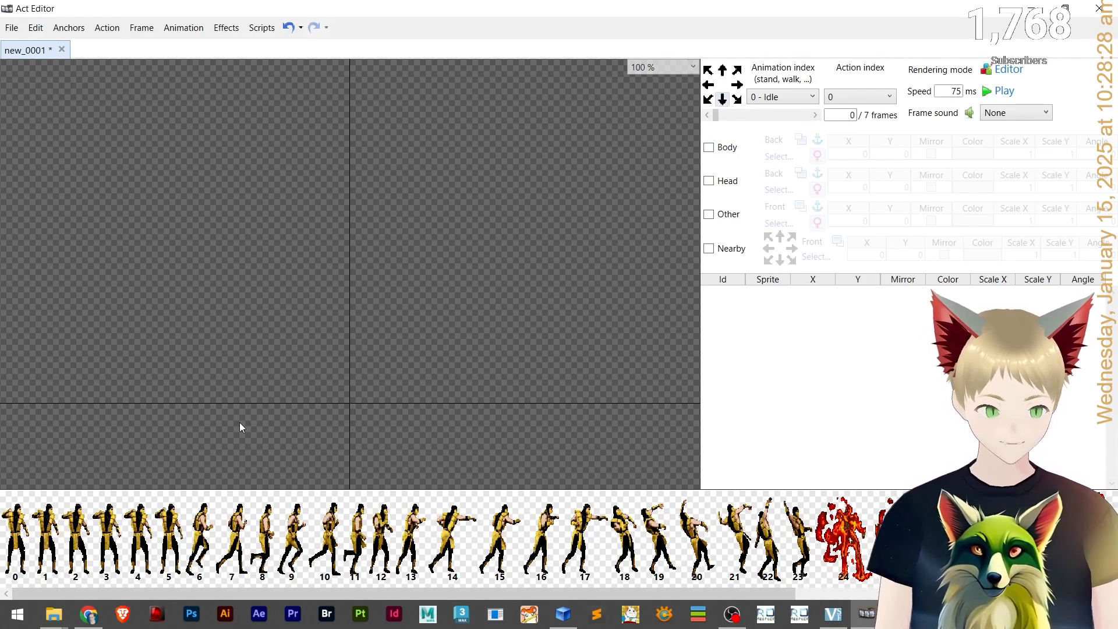
click(261, 28)
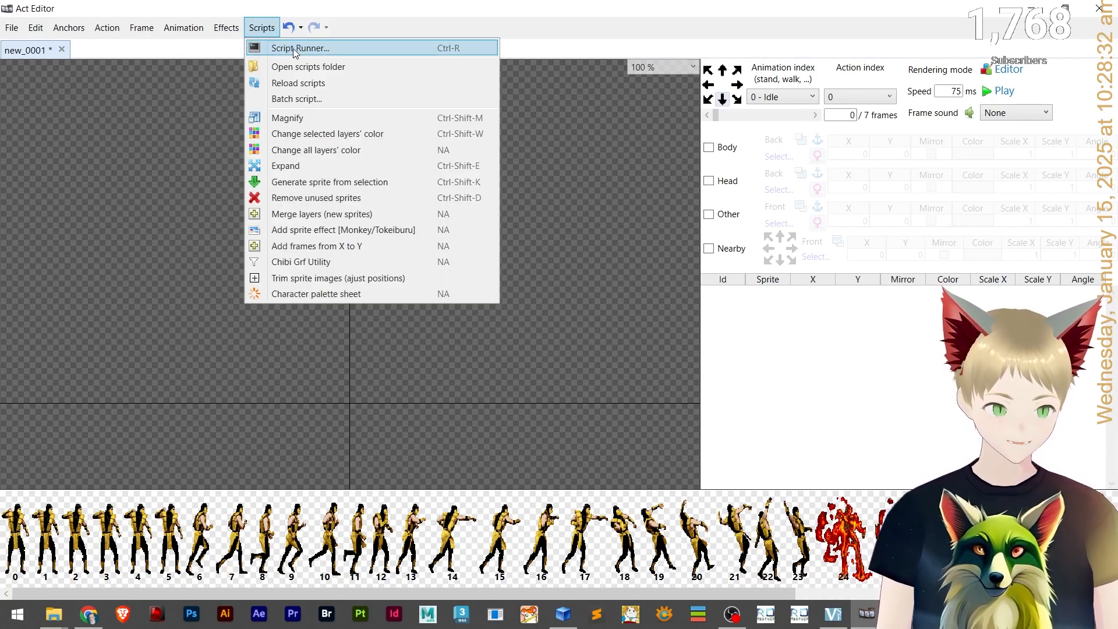
click(259, 29)
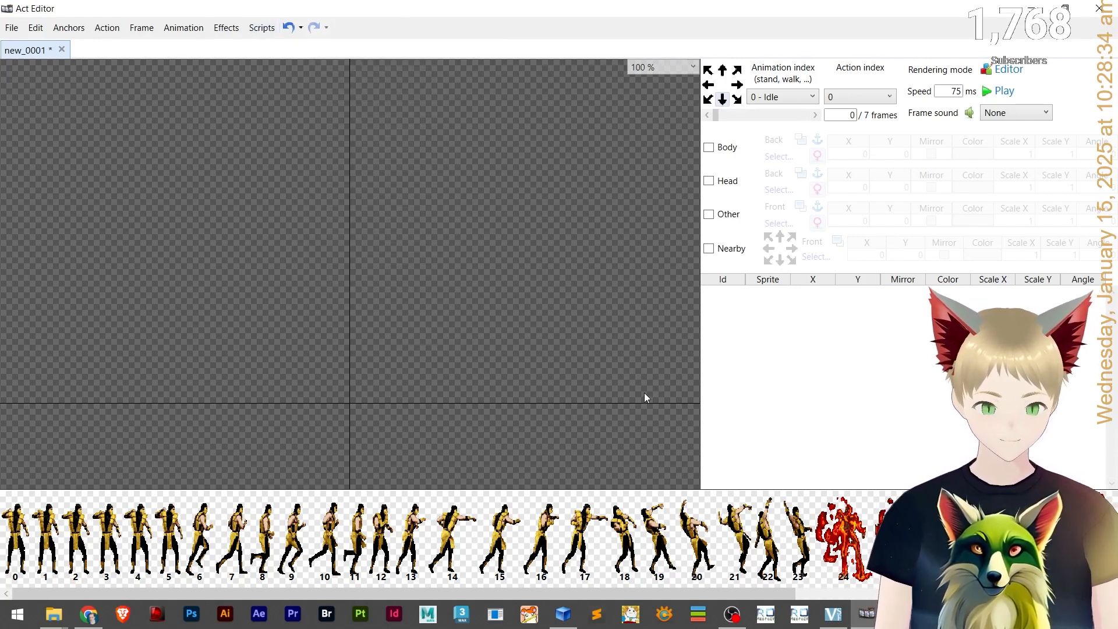
click(17, 614)
text(dis)
click(221, 210)
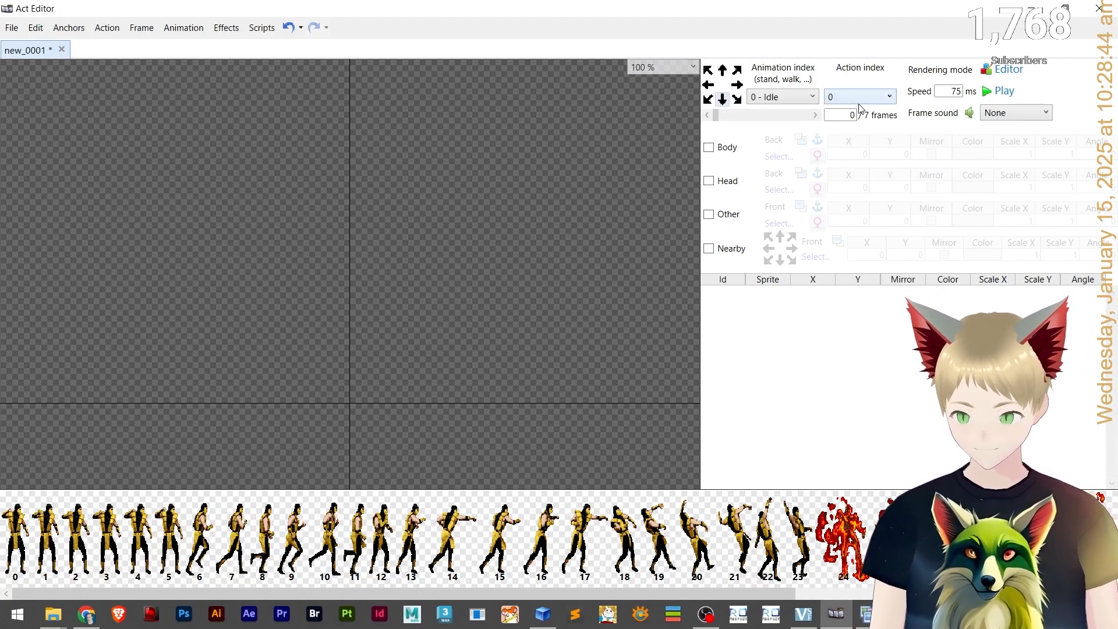
Place sprite 0 in the first Idle frame and position it at X -2, Y -40 over the centre.
scroll(466, 376, up, 10)
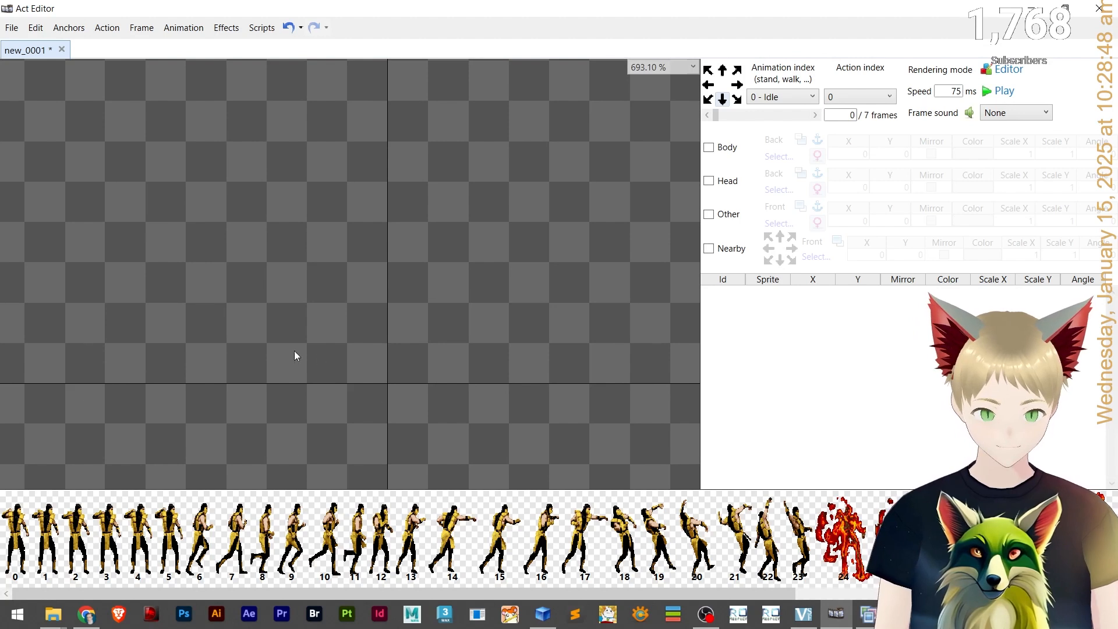
drag(11, 527, 355, 396)
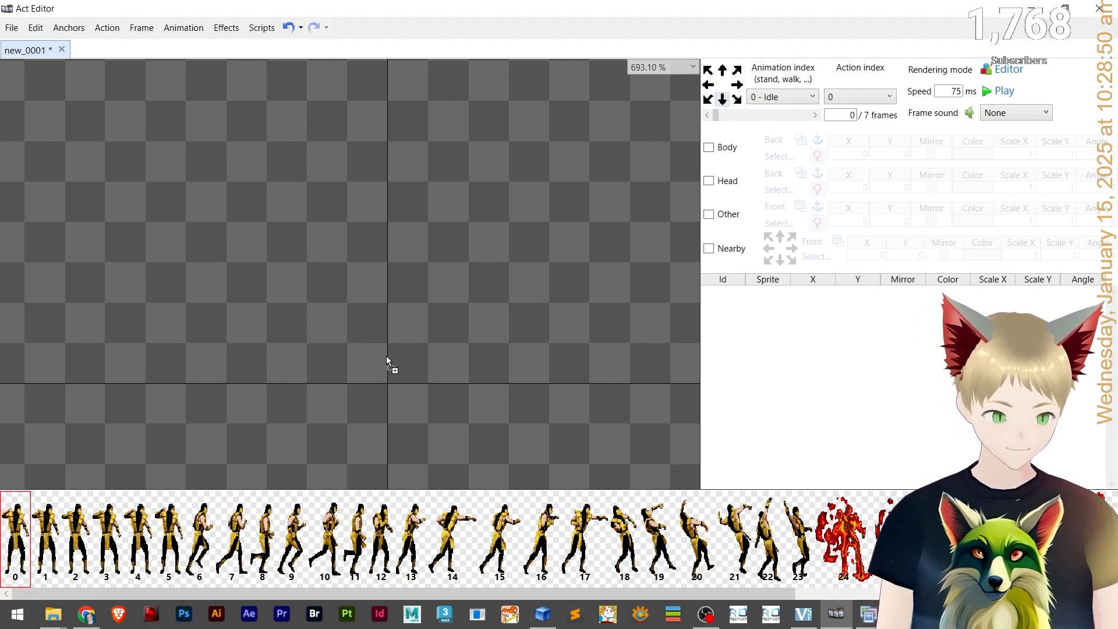
drag(386, 357, 391, 360)
scroll(491, 355, down, 5)
scroll(484, 389, up, 2)
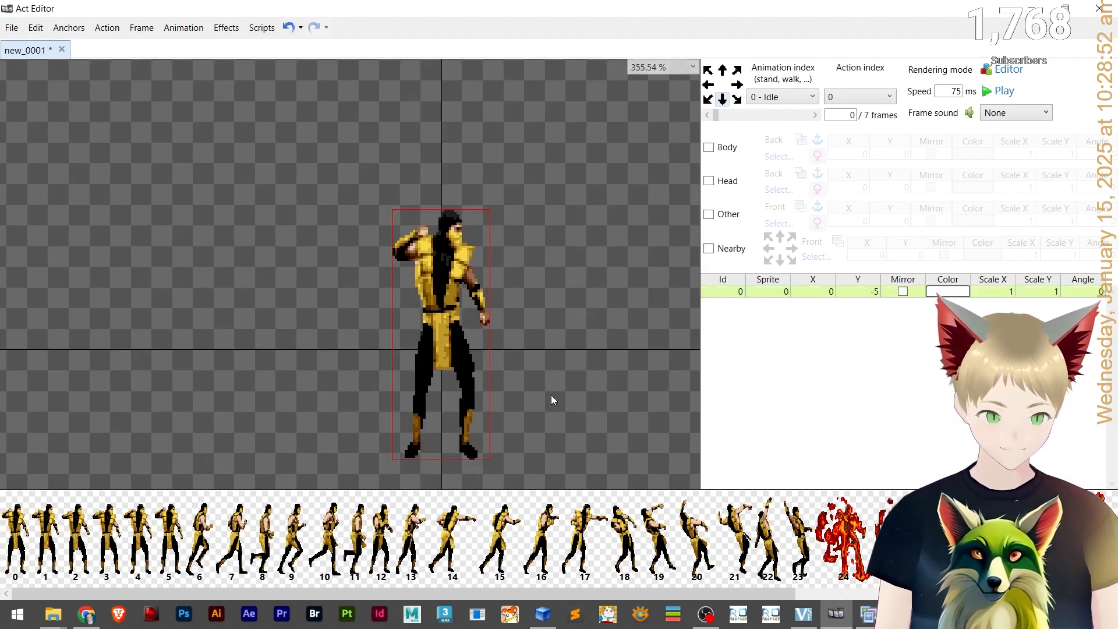
drag(439, 332, 568, 268)
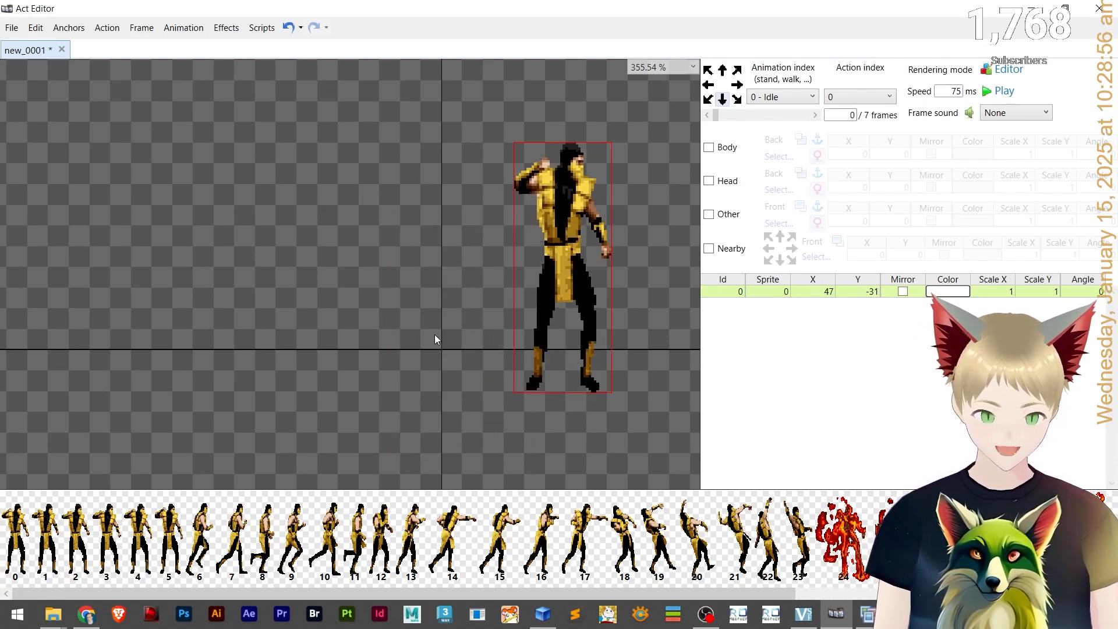
drag(435, 337, 416, 391)
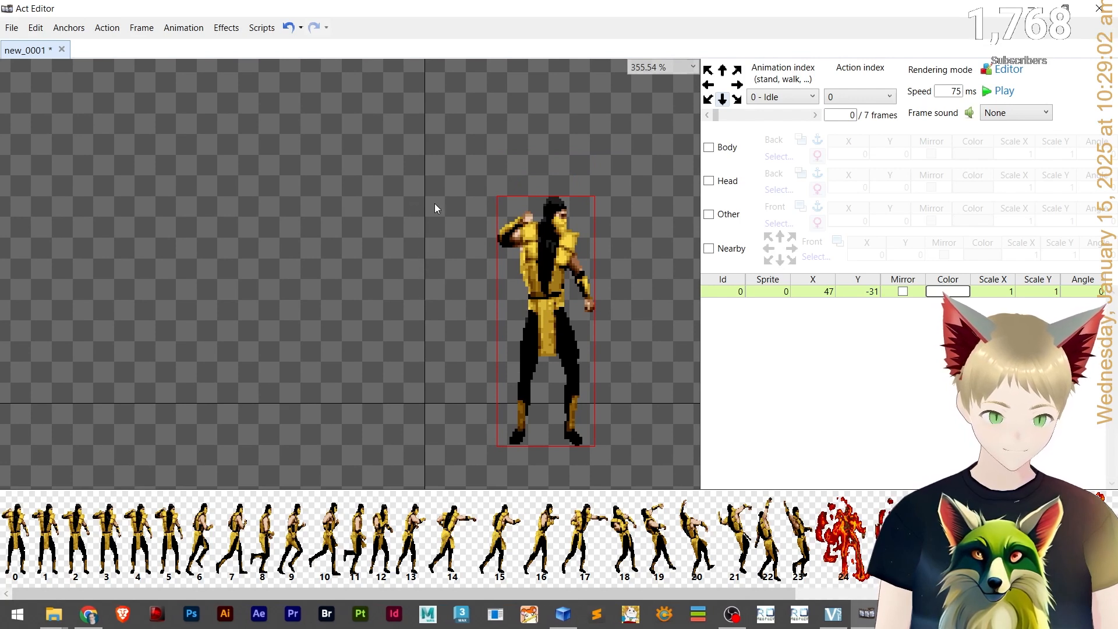
drag(560, 298, 426, 271)
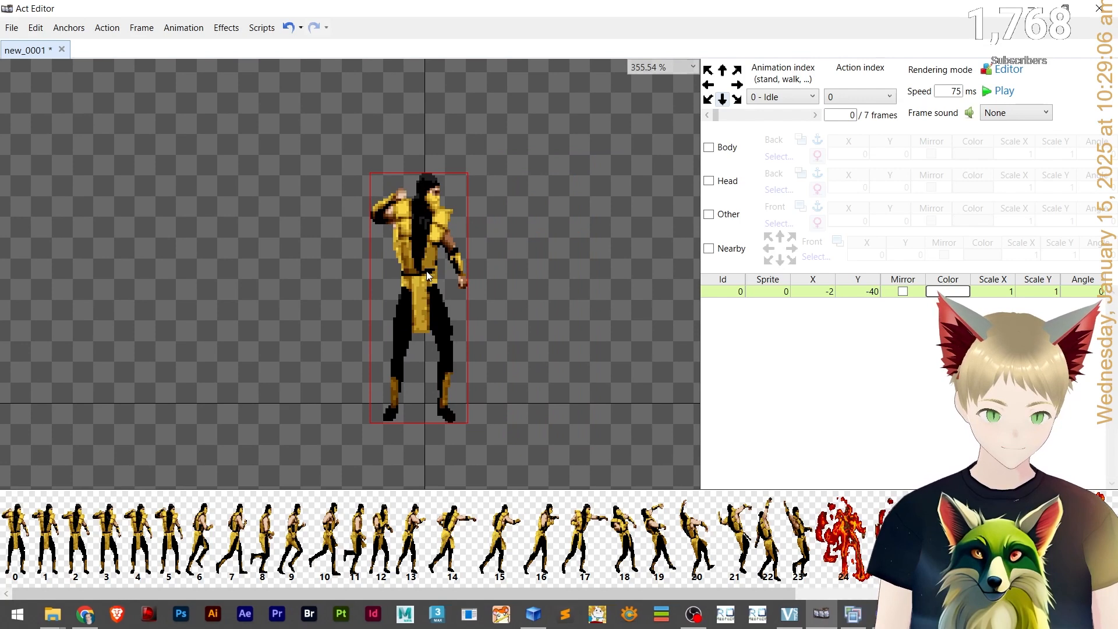
scroll(473, 305, down, 5)
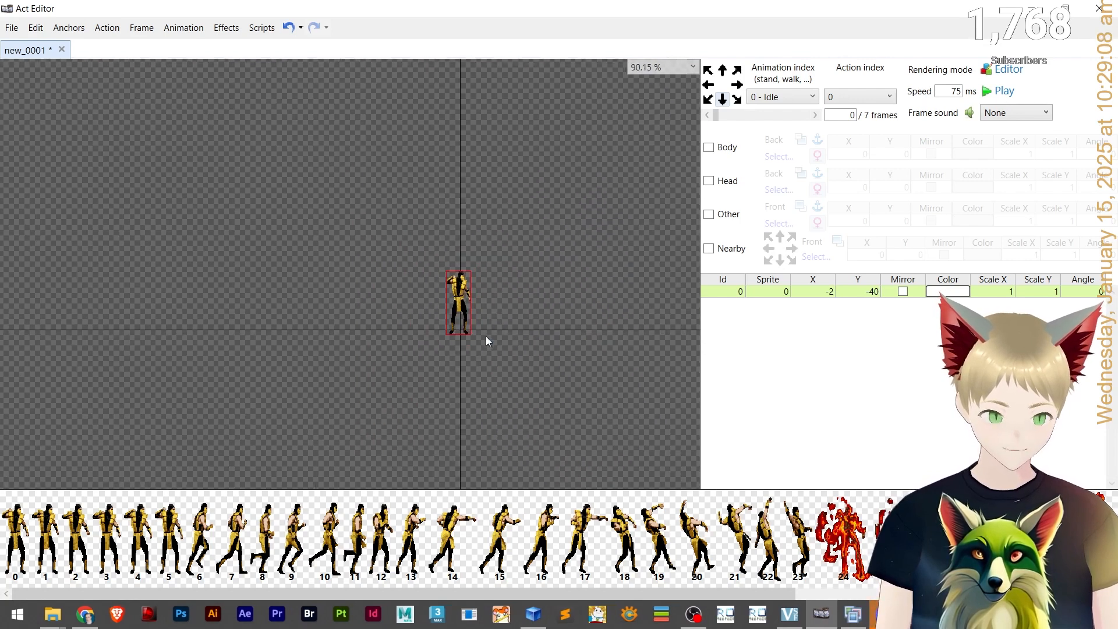
scroll(474, 317, up, 6)
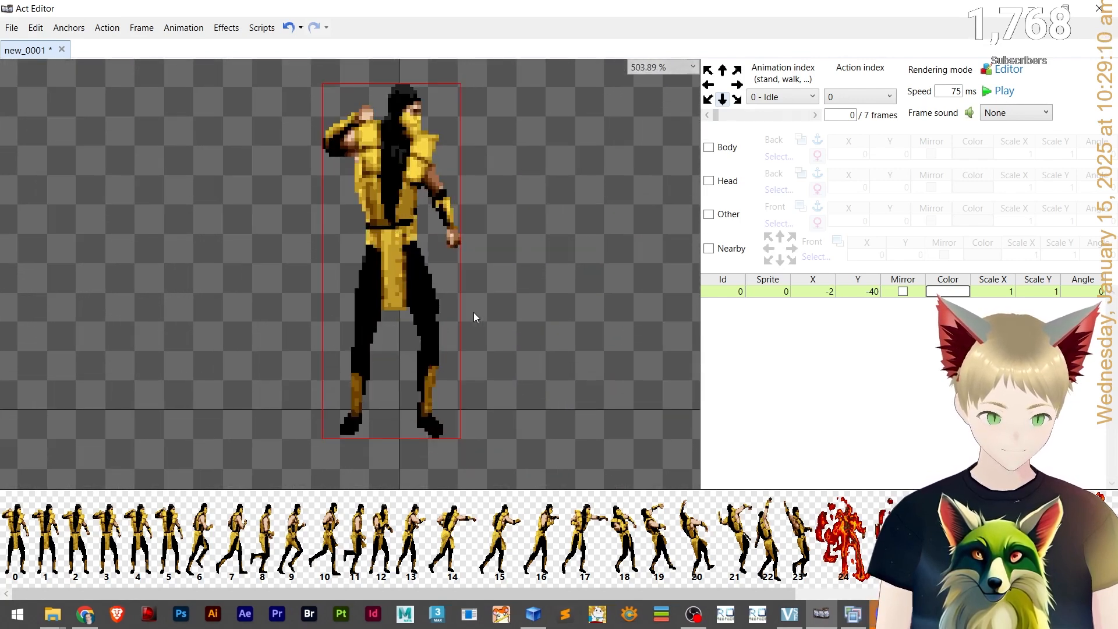
scroll(509, 323, down, 1)
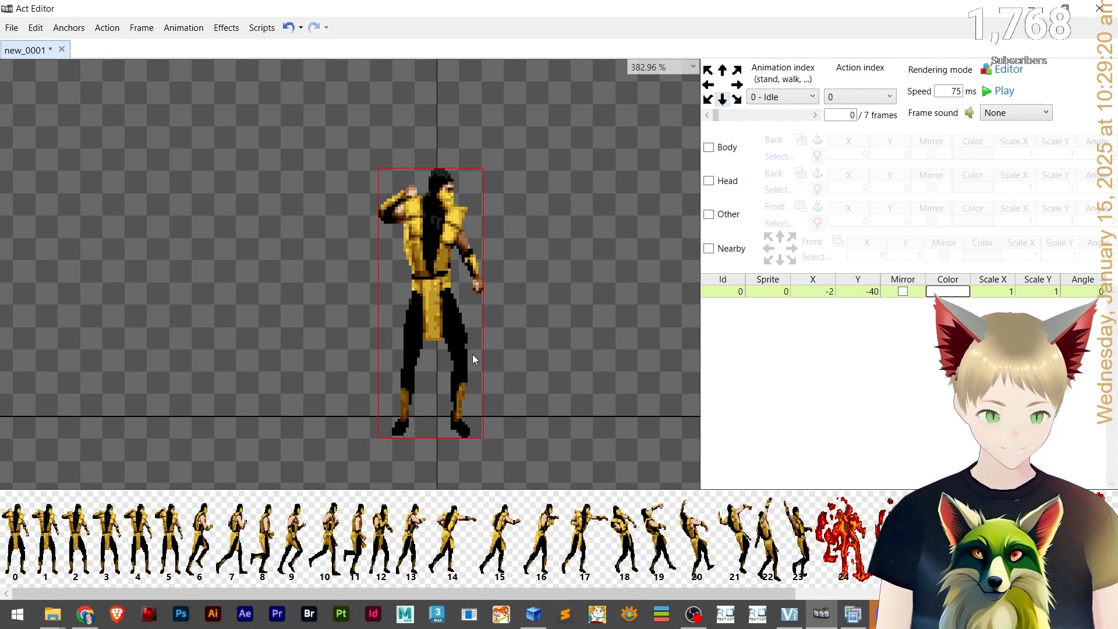
Nudge the Idle sprite slightly and set its scale to 0.8 on both axes.
drag(458, 343, 471, 338)
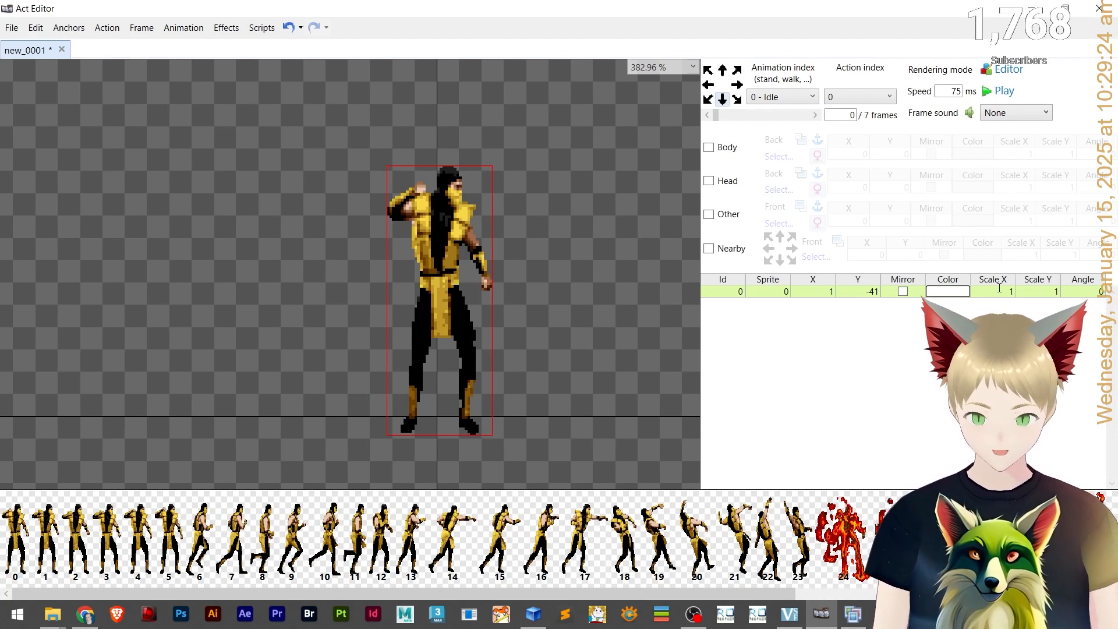
text(.8)
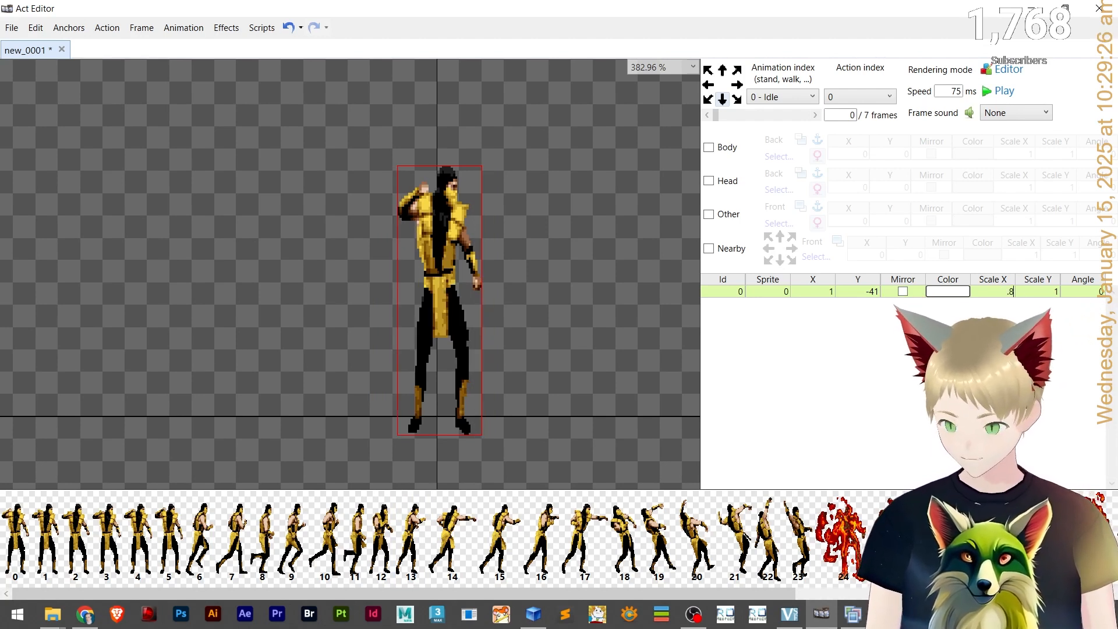
text(.8)
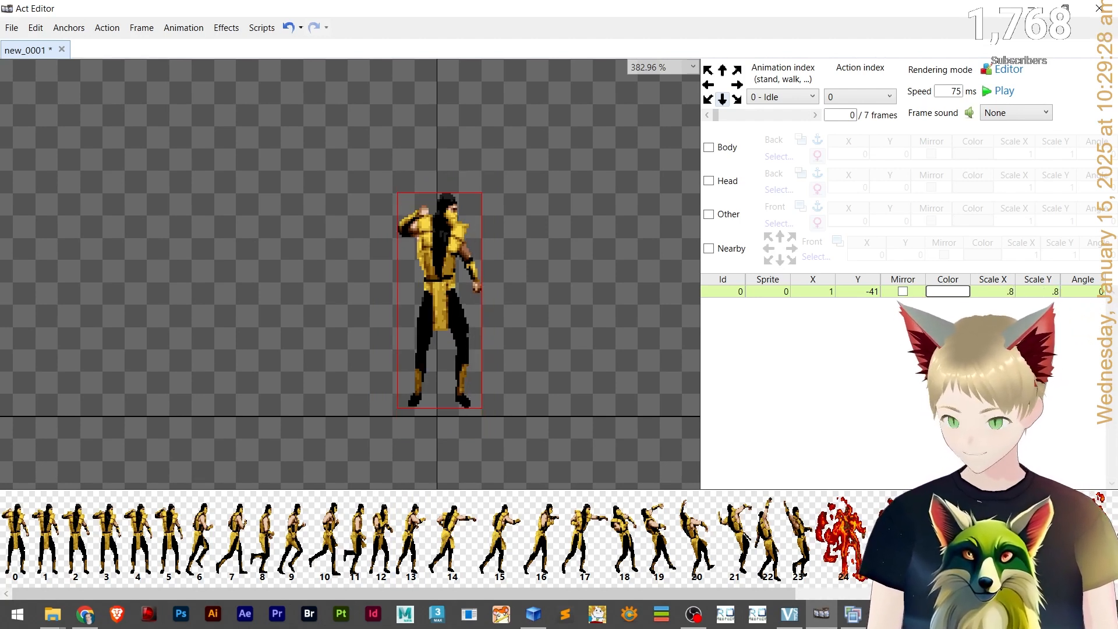
Set the sprite's scale to 0.2 on both axes and drag it down toward the ground line.
drag(399, 316, 446, 319)
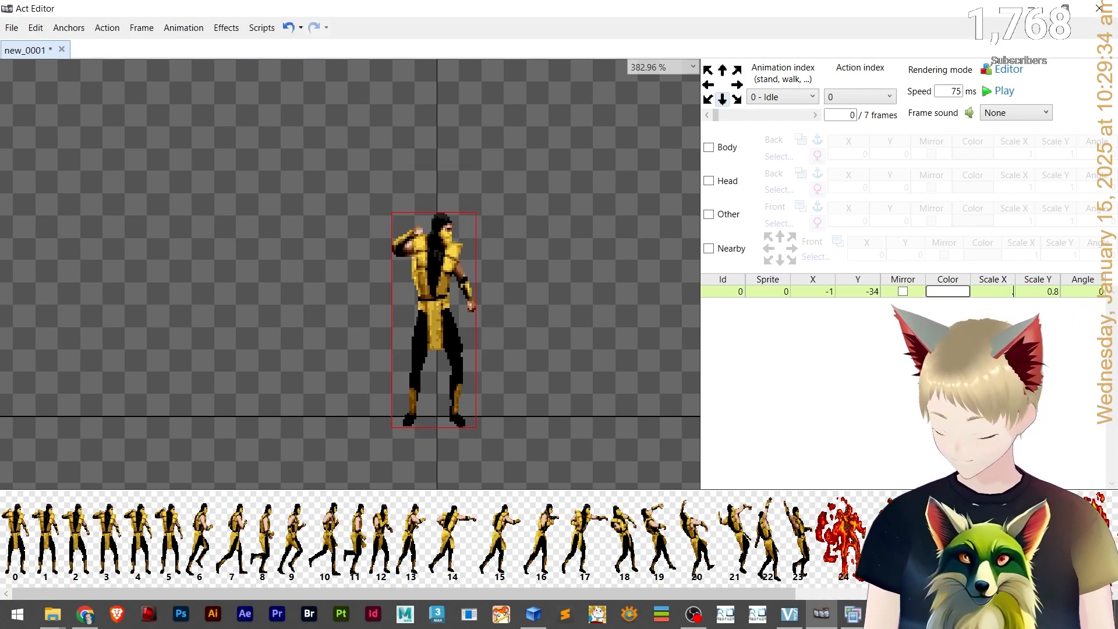
text(.2)
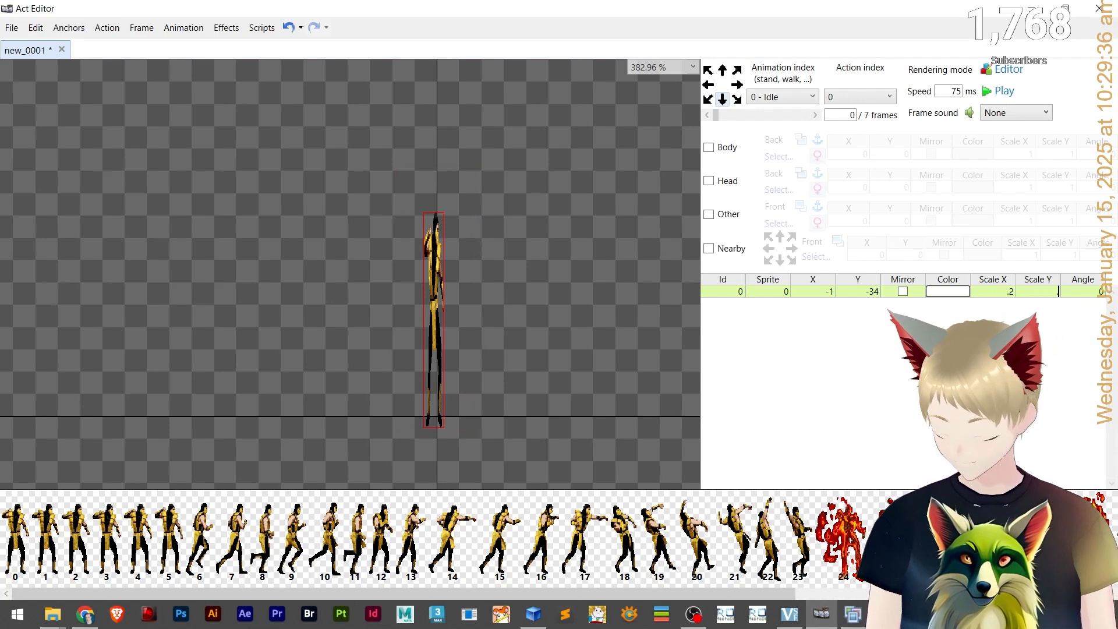
text(.2)
drag(441, 313, 442, 389)
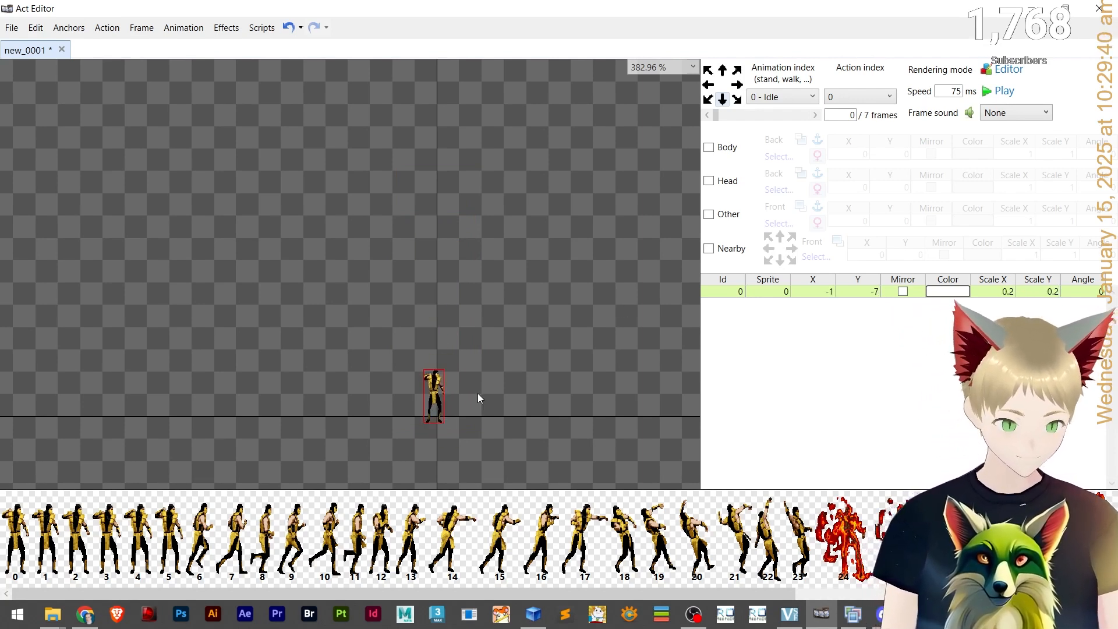
Restore the sprite's Scale X and Scale Y to 1.
text(1)
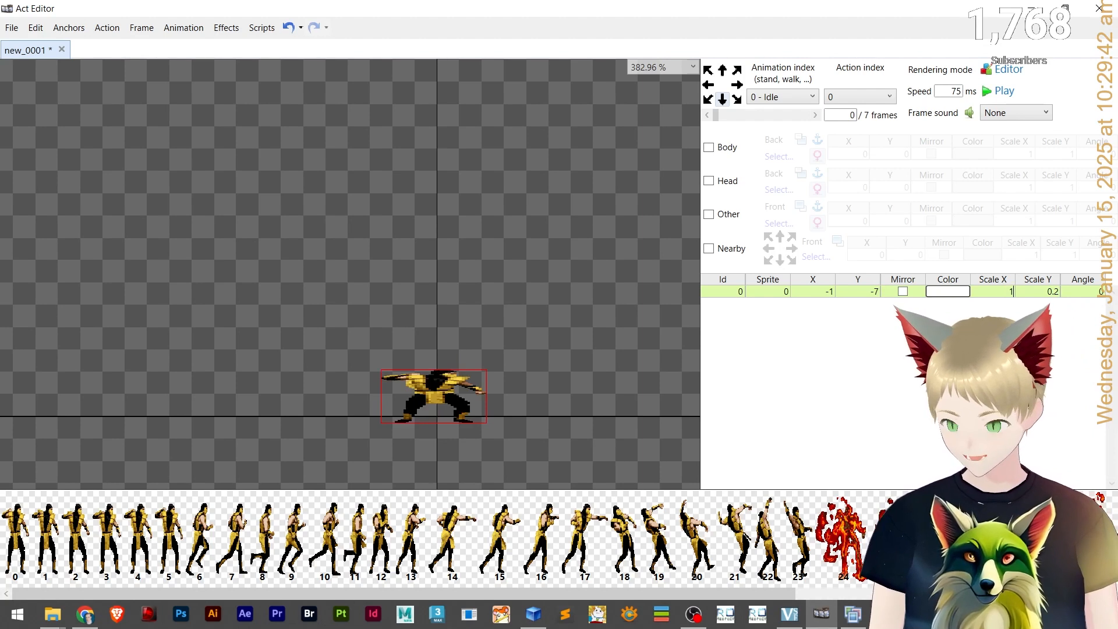
key(Tab)
text(1)
Reposition the sprite and nudge it pixel by pixel to X 0, Y -40 so its feet sit on the centre.
drag(445, 327, 435, 251)
scroll(474, 379, up, 5)
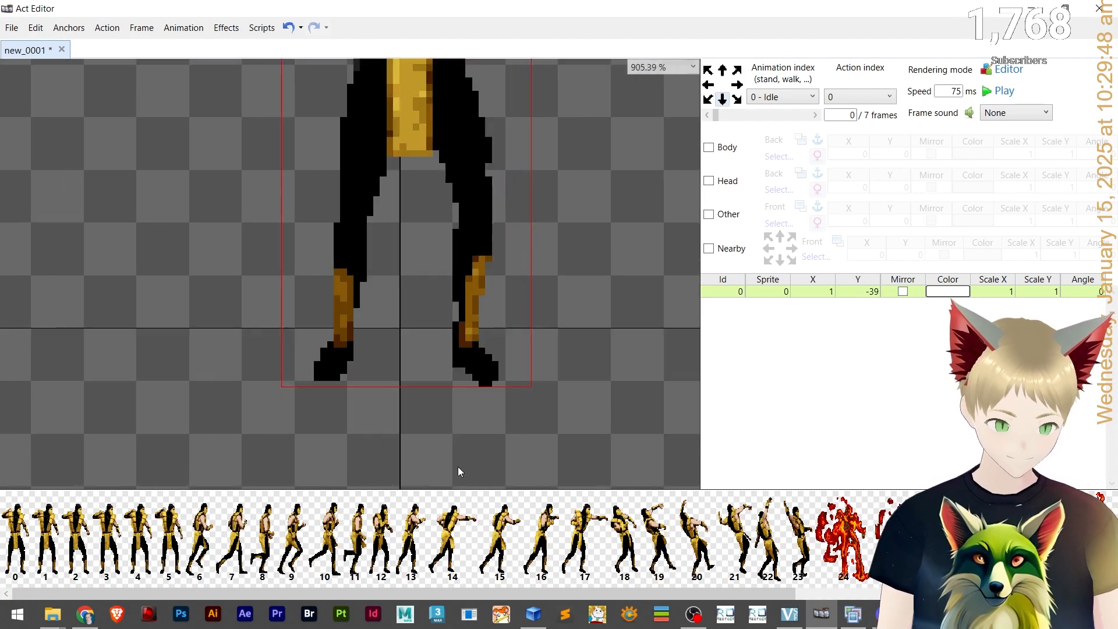
scroll(369, 277, down, 2)
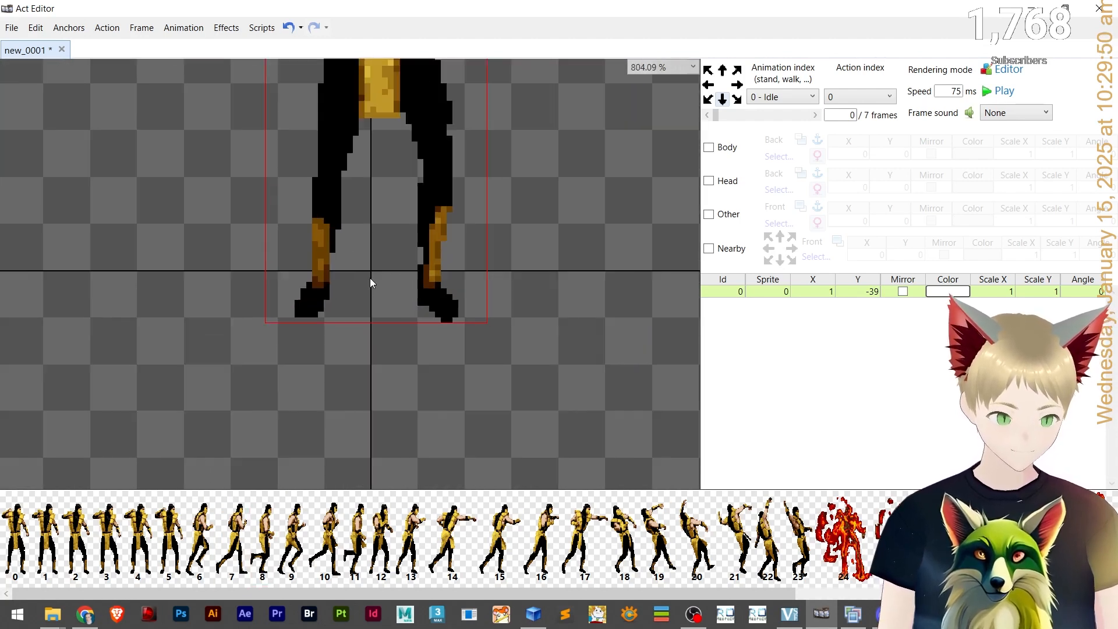
key(Up)
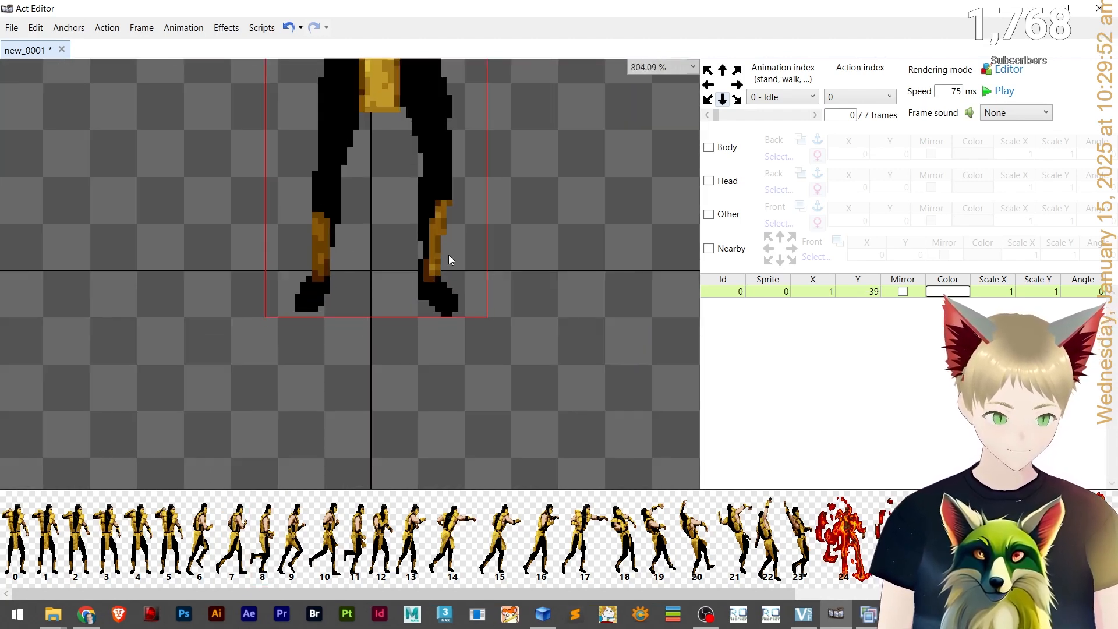
key(Left)
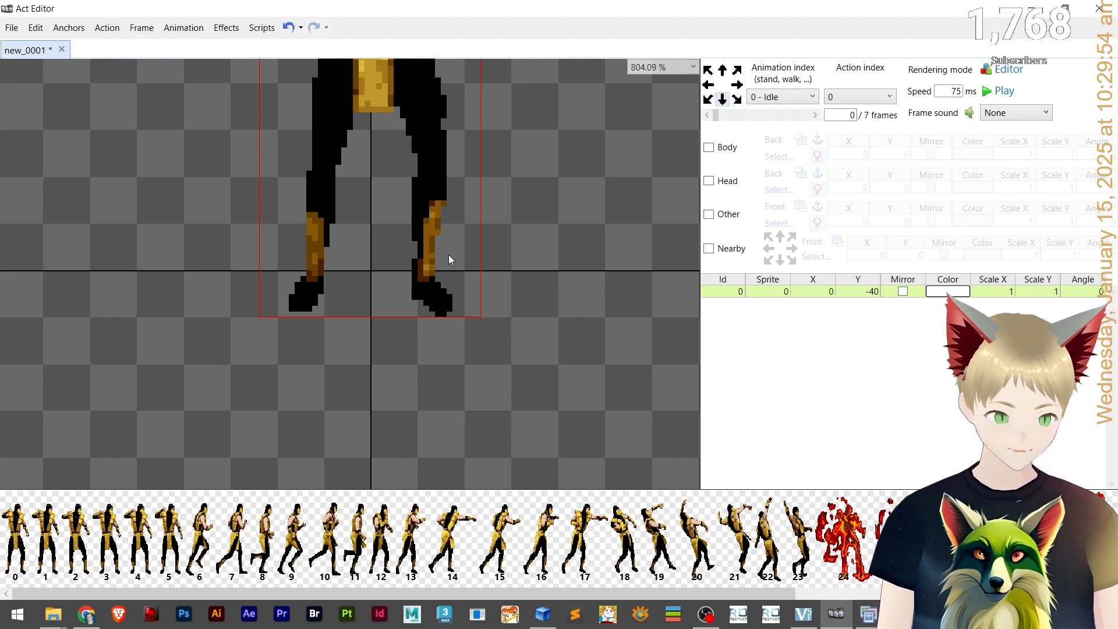
key(Left)
key(Right)
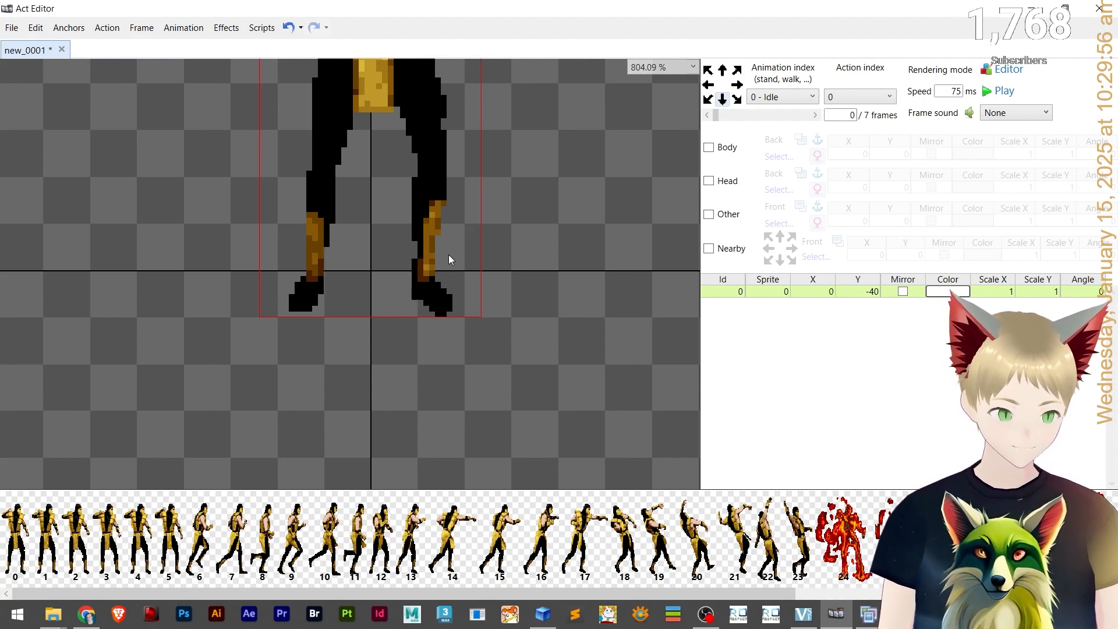
Nudge the sprite three pixels left and back again to check its alignment against the centre line.
drag(415, 312, 453, 371)
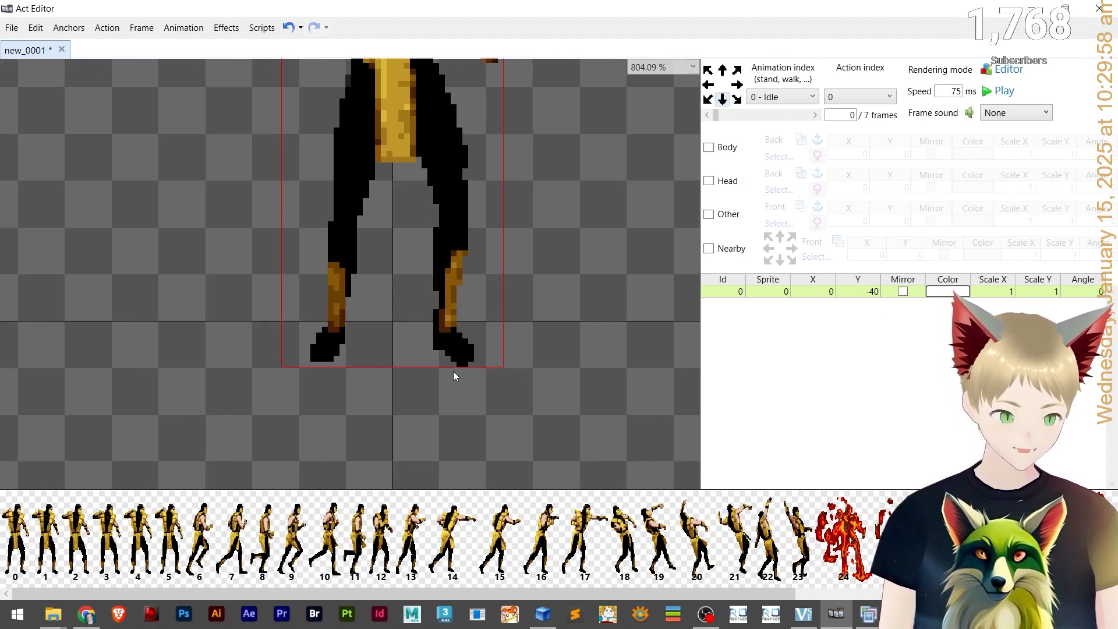
scroll(453, 372, down, 3)
mouse_move(421, 435)
mouse_down()
mouse_move(413, 474)
mouse_move(428, 448)
mouse_up()
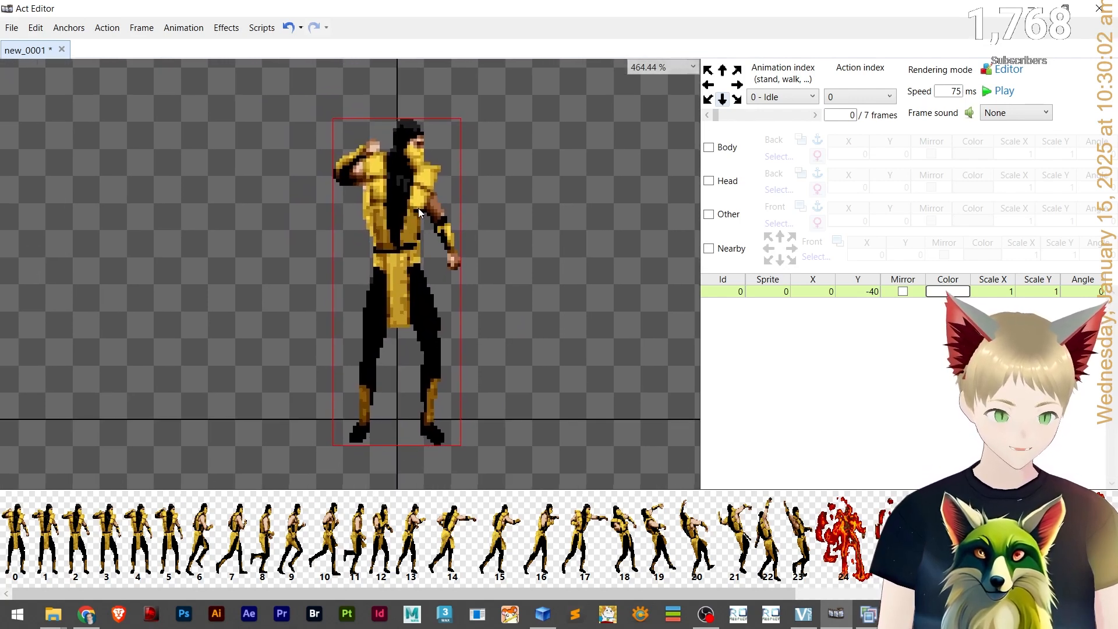
key(Left)
key(Left)
key(Left)
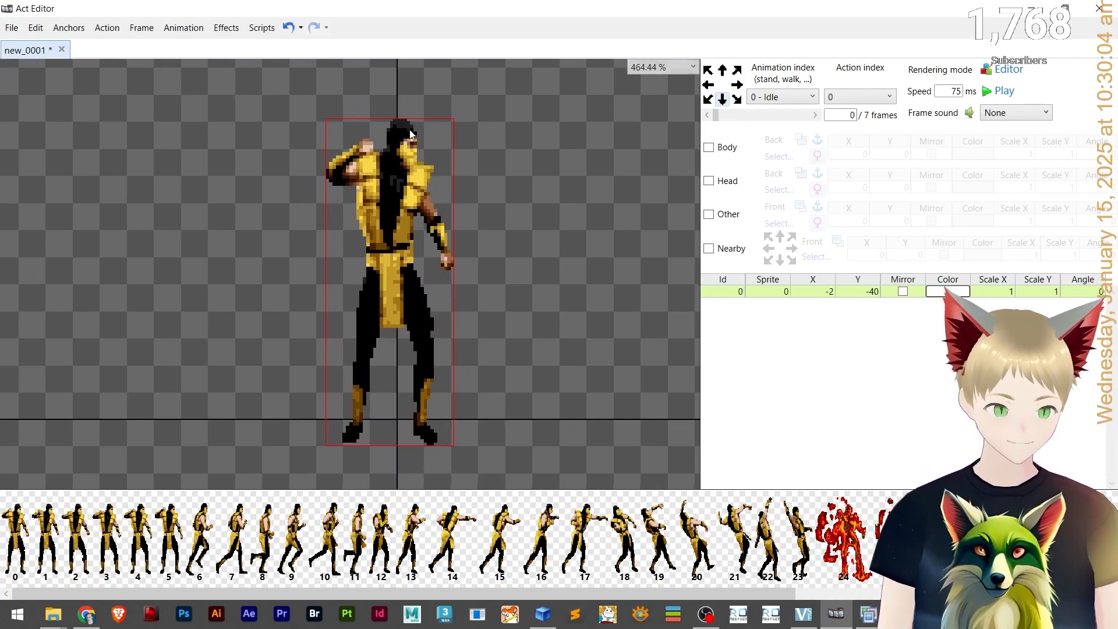
key(Right)
key(Right)
key(Right)
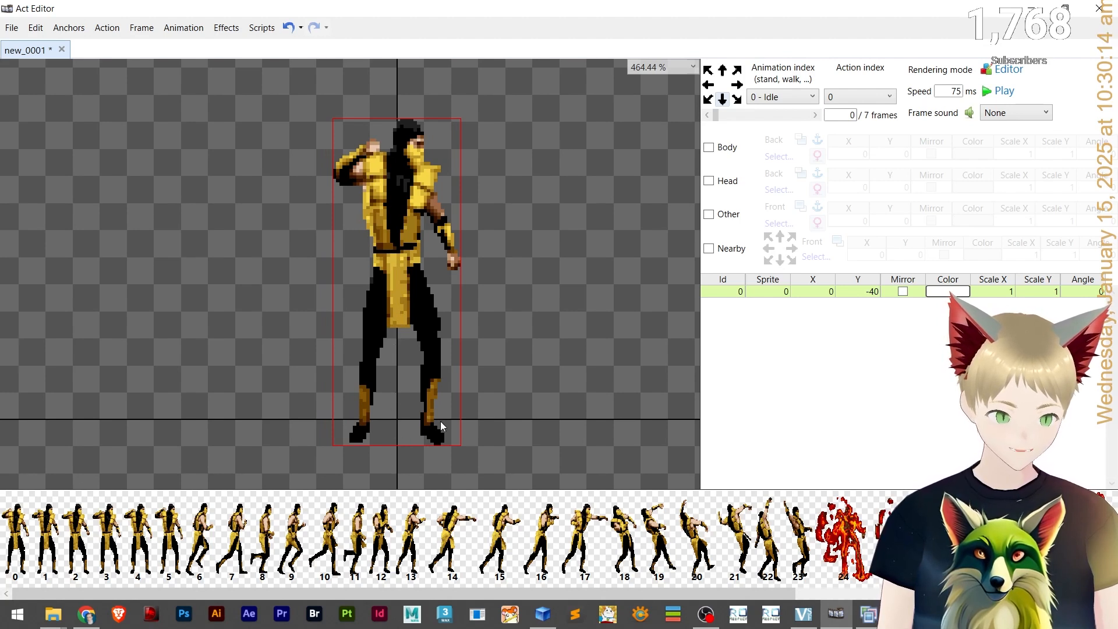
Zoom in and out on the placed Idle sprite to inspect its alignment.
scroll(454, 261, down, 4)
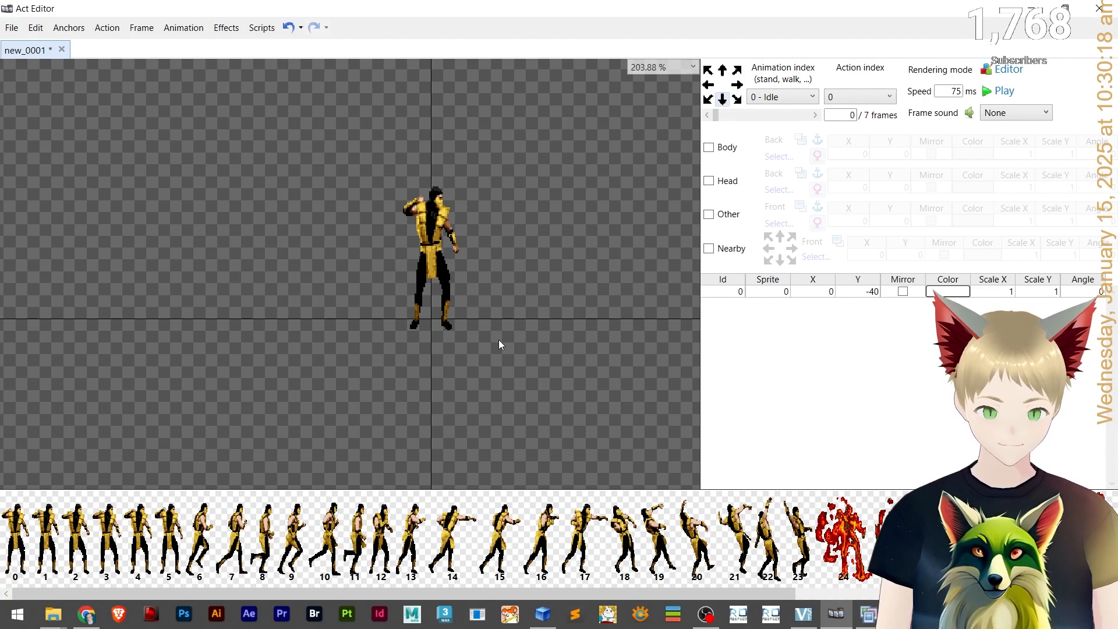
scroll(445, 246, up, 3)
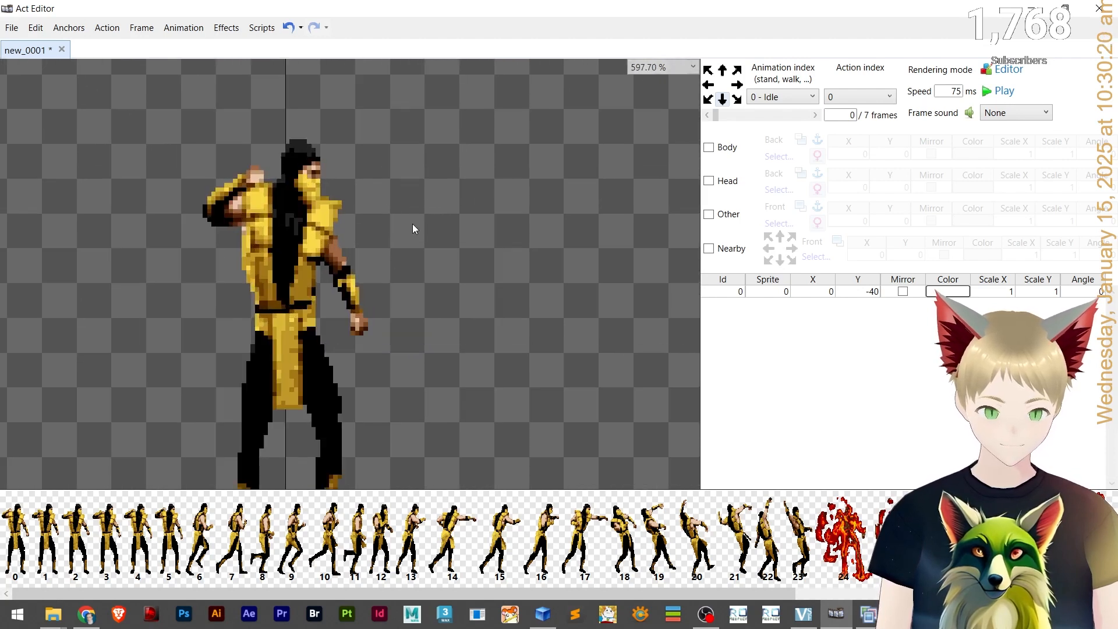
scroll(414, 229, down, 1)
scroll(384, 344, up, 8)
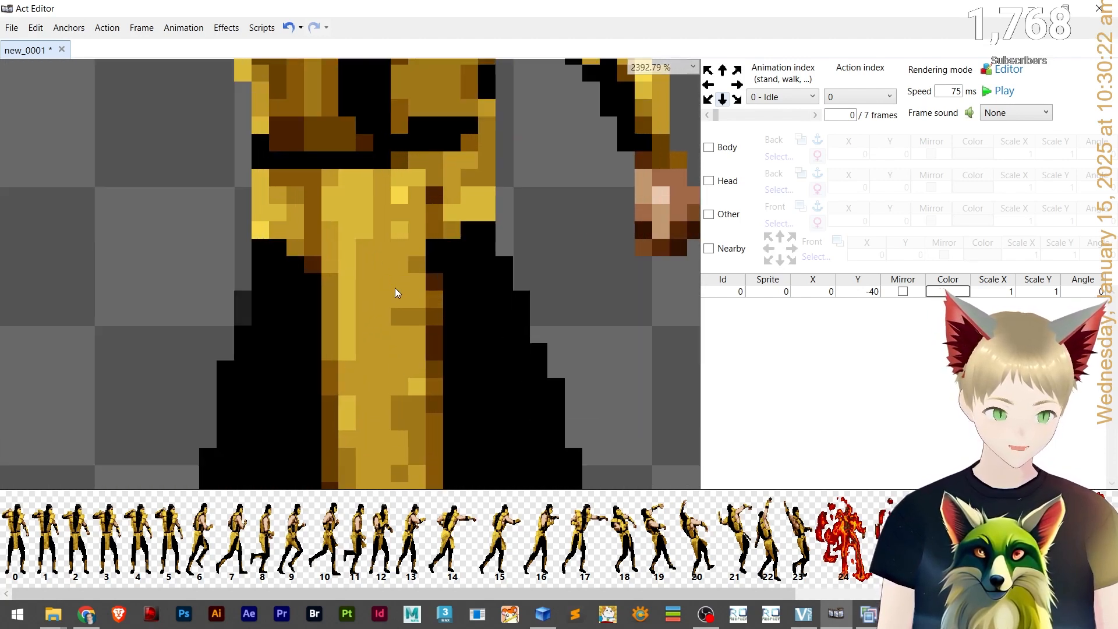
scroll(397, 314, down, 1)
scroll(341, 187, down, 4)
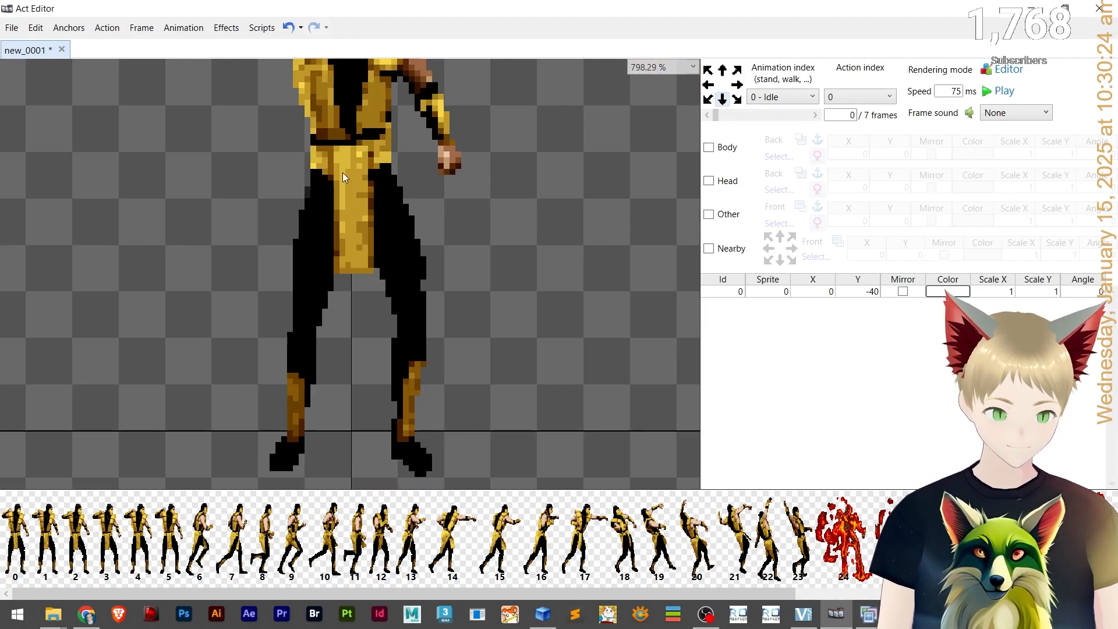
scroll(356, 274, down, 3)
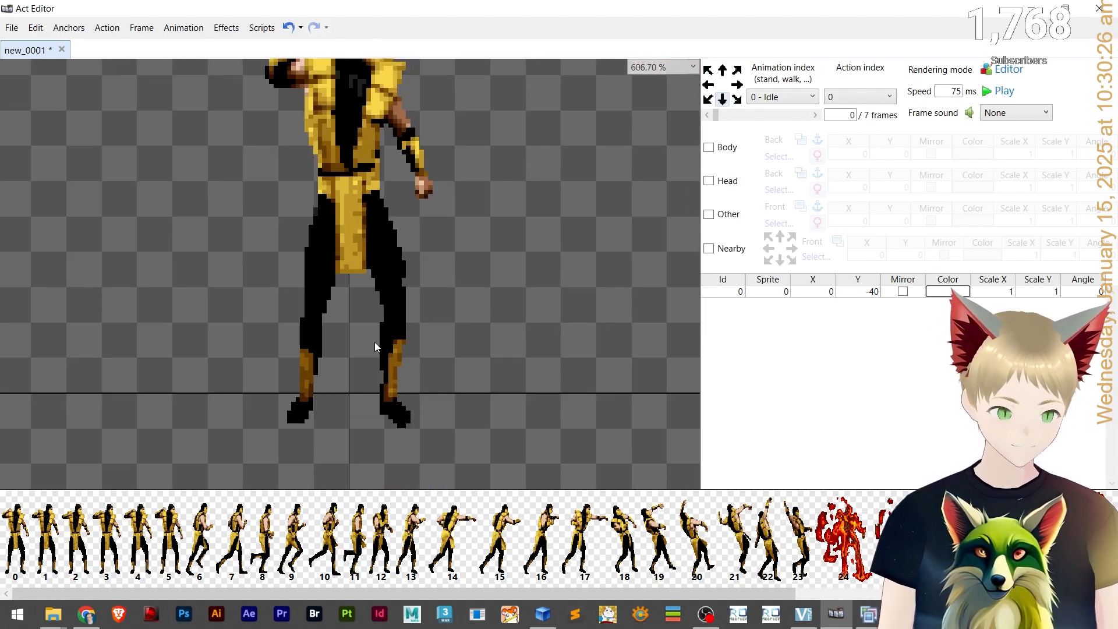
scroll(351, 293, up, 4)
scroll(386, 333, down, 3)
scroll(389, 221, down, 2)
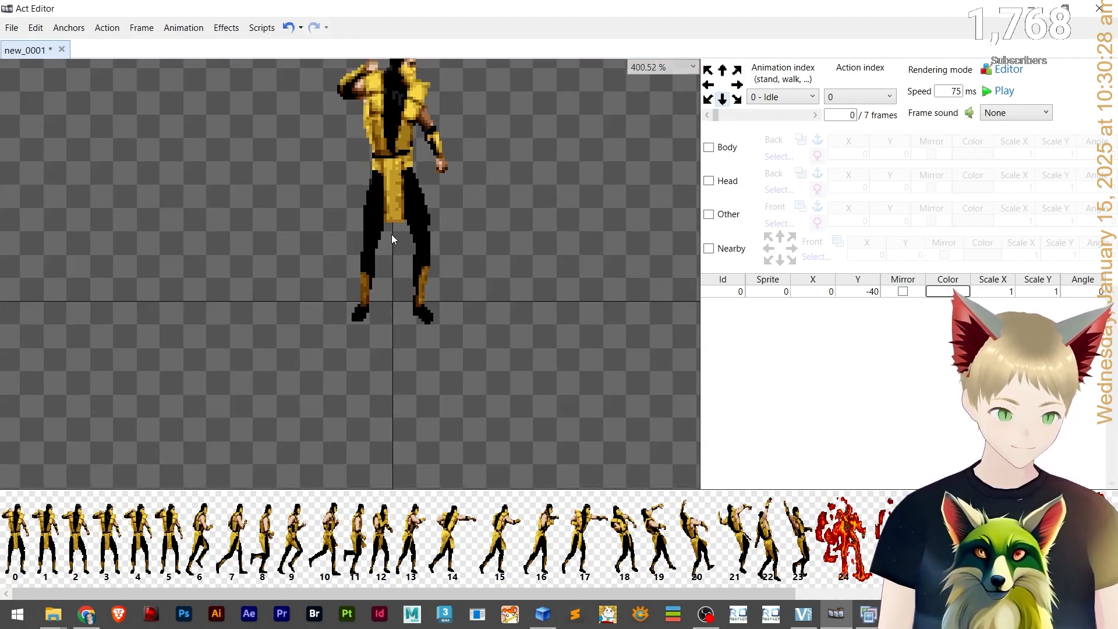
Step forward through the Idle animation to its last, empty frame.
click(808, 117)
click(809, 116)
click(809, 117)
click(809, 117)
click(809, 117)
click(809, 116)
click(809, 116)
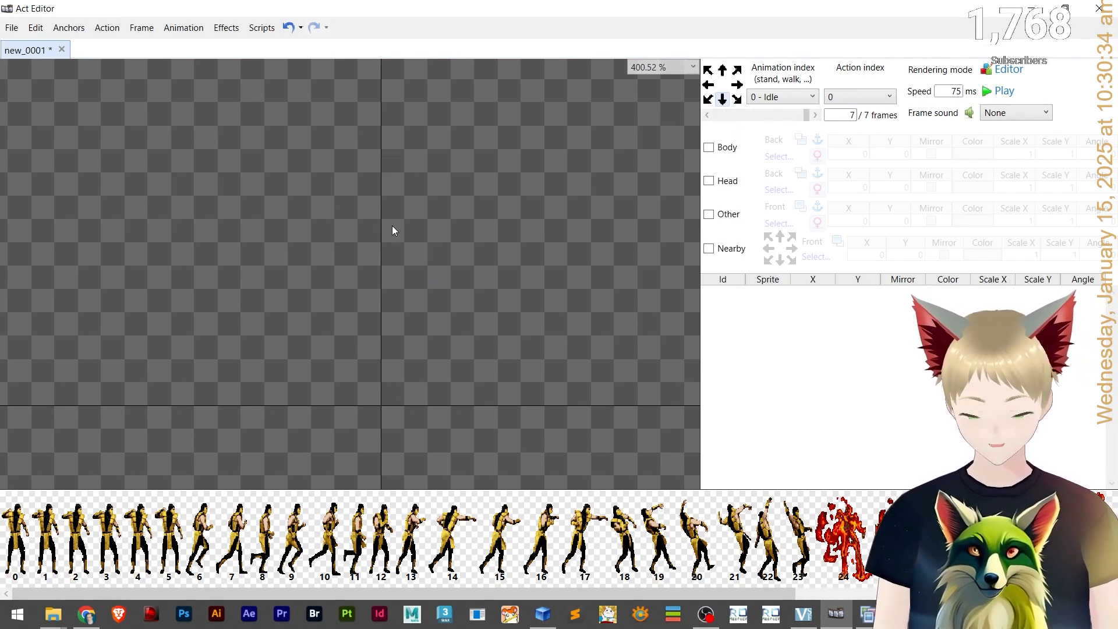
click(148, 28)
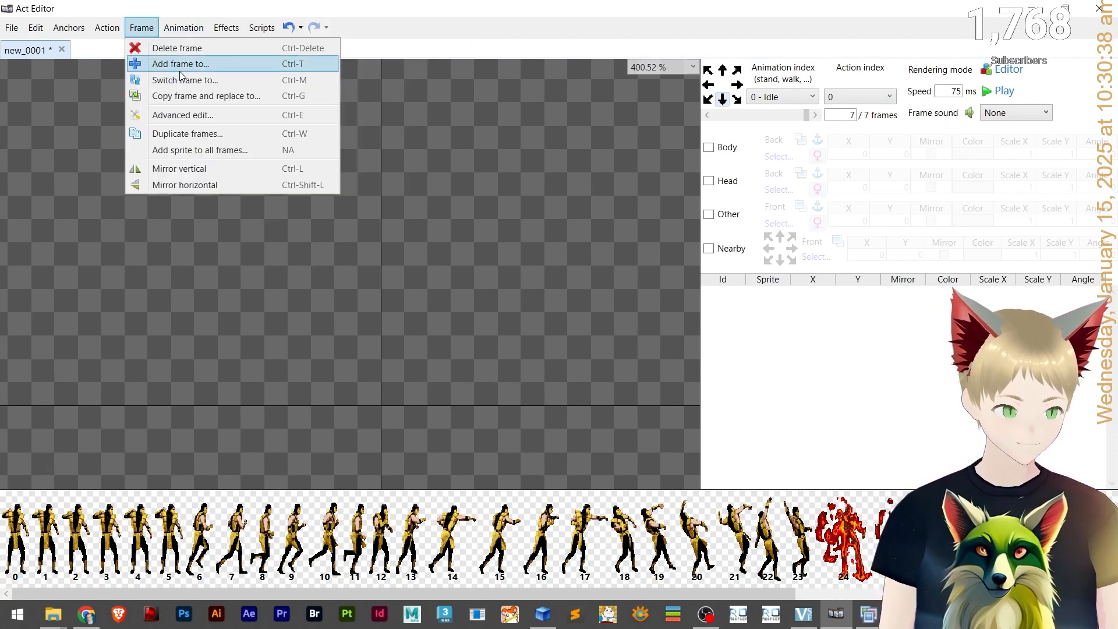
click(142, 31)
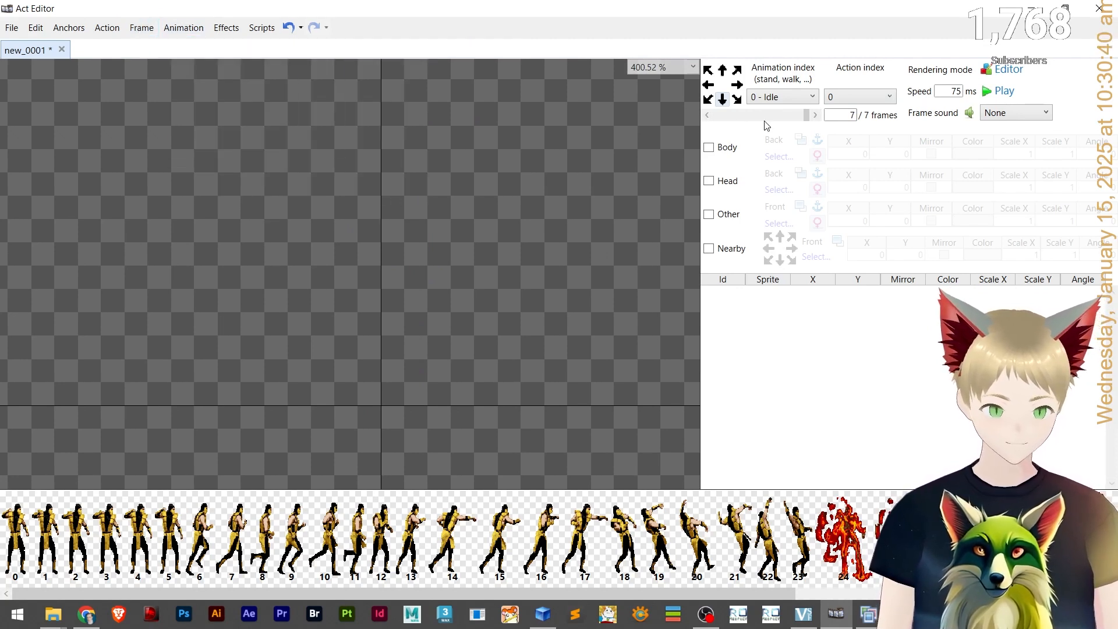
Try inserting one frame after the last Idle frame, then undo it.
key(alt+i)
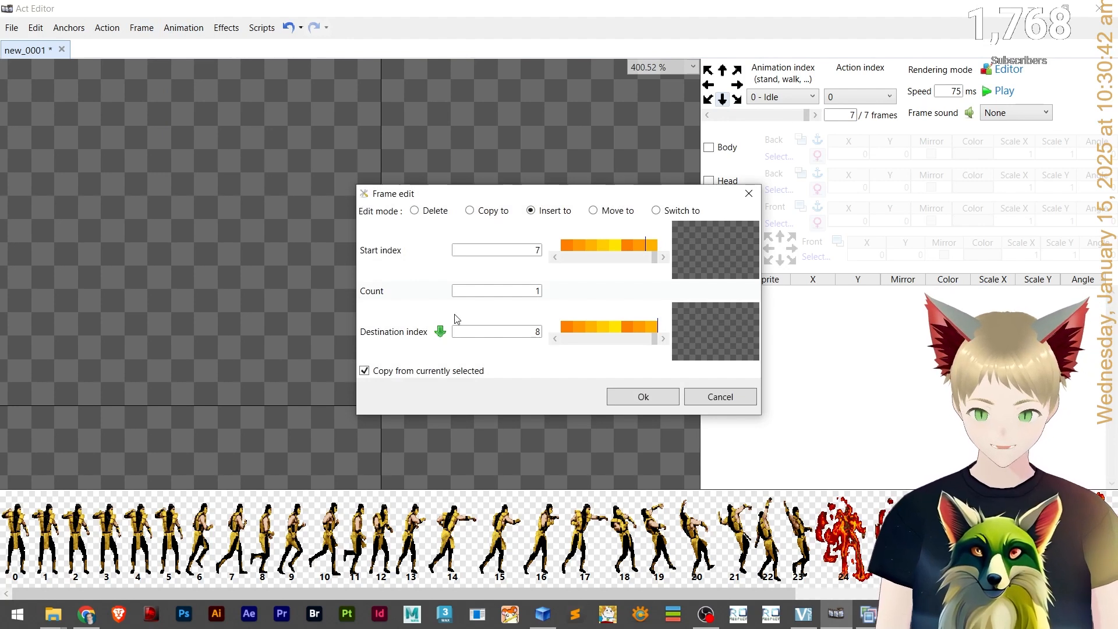
click(654, 392)
key(ctrl+z)
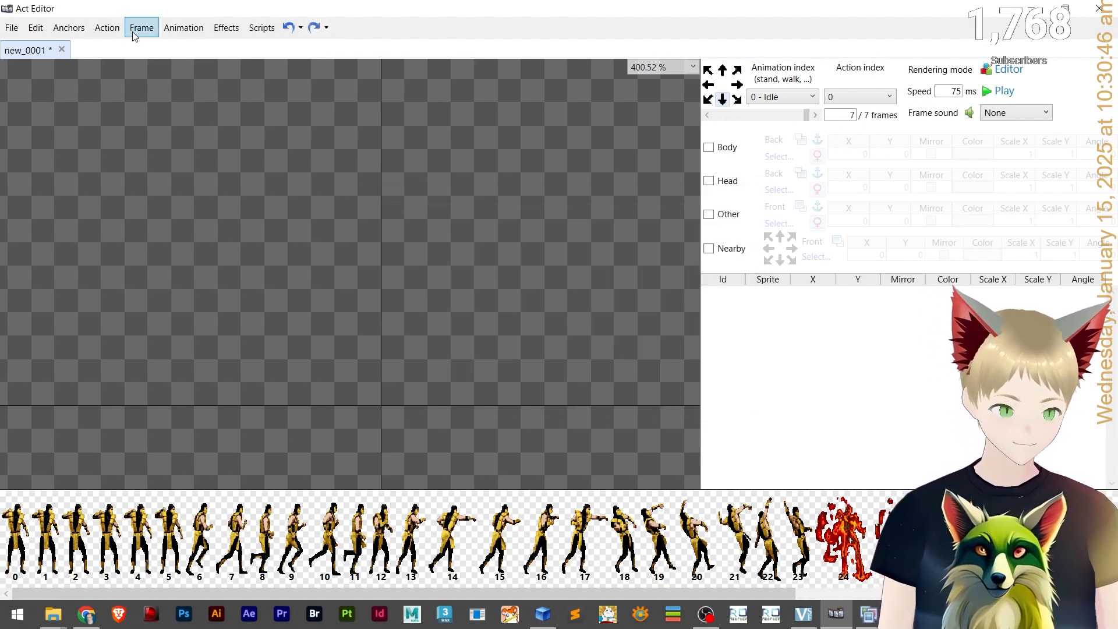
click(115, 32)
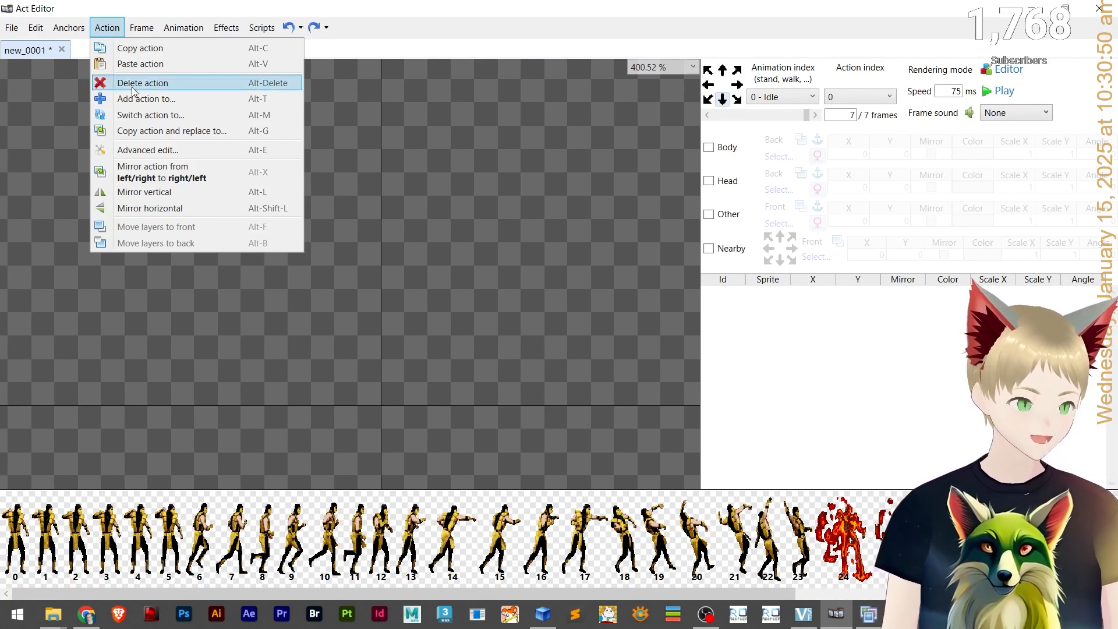
mouse_move(143, 27)
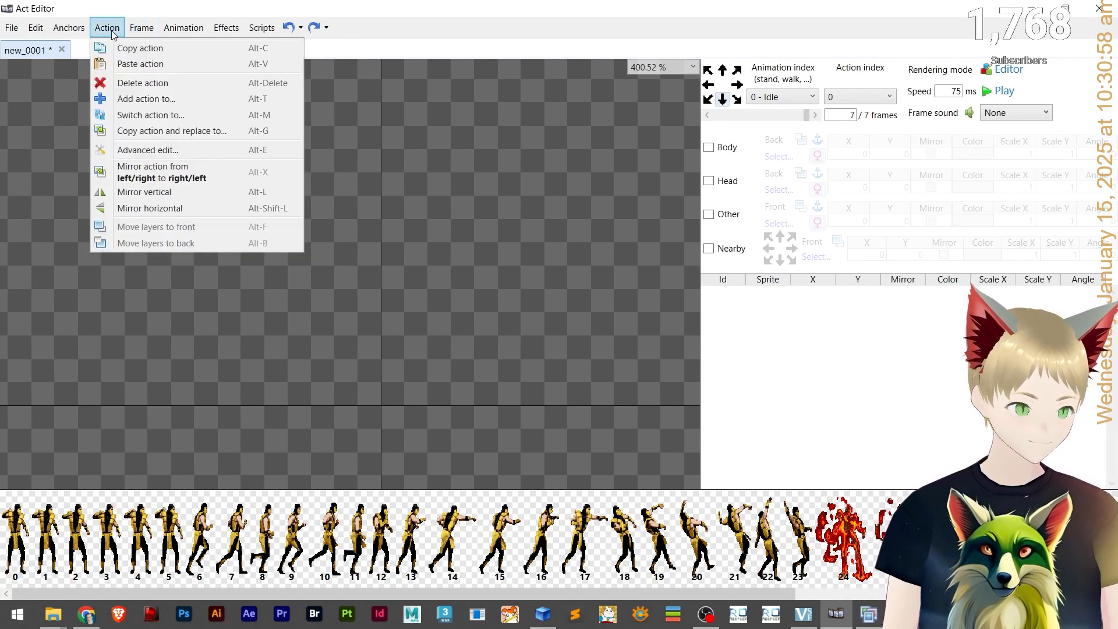
click(534, 197)
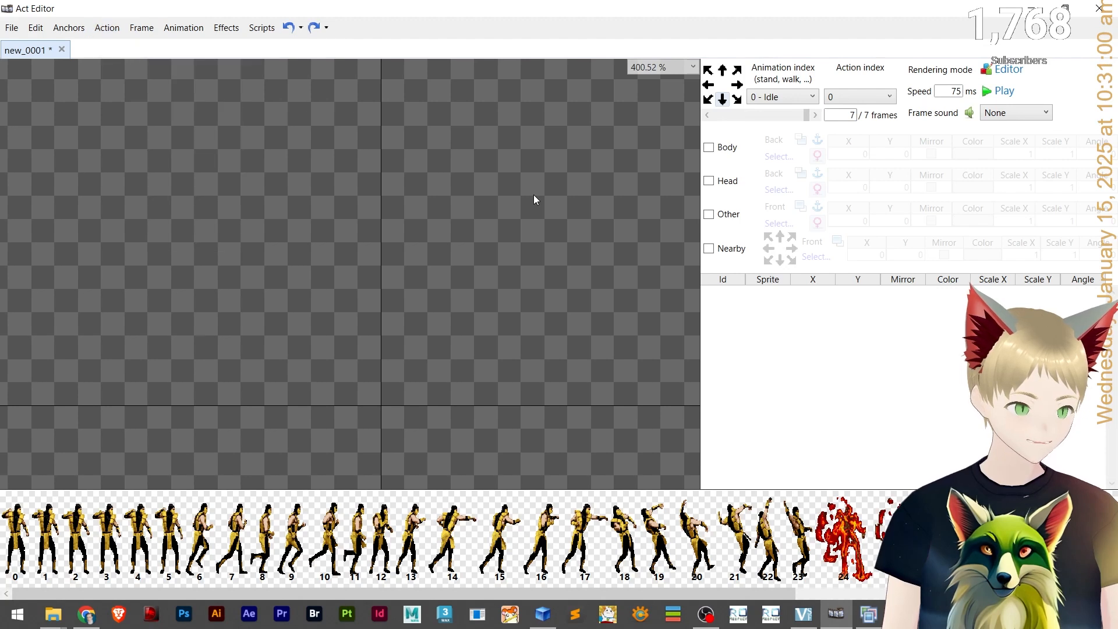
key(alt+t)
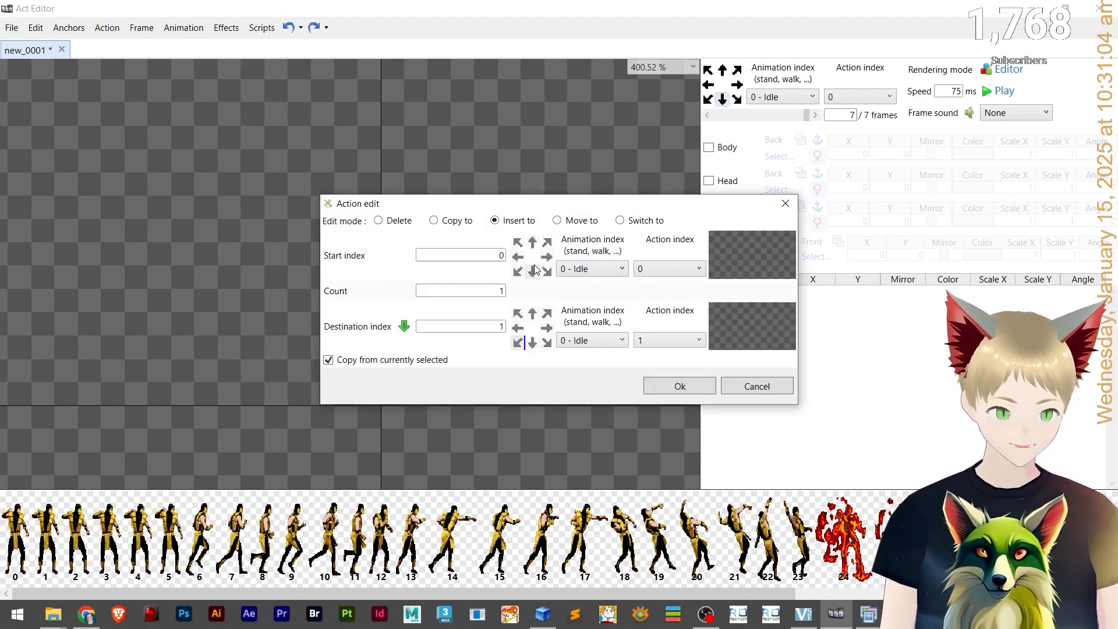
click(622, 269)
click(621, 271)
click(643, 270)
click(645, 271)
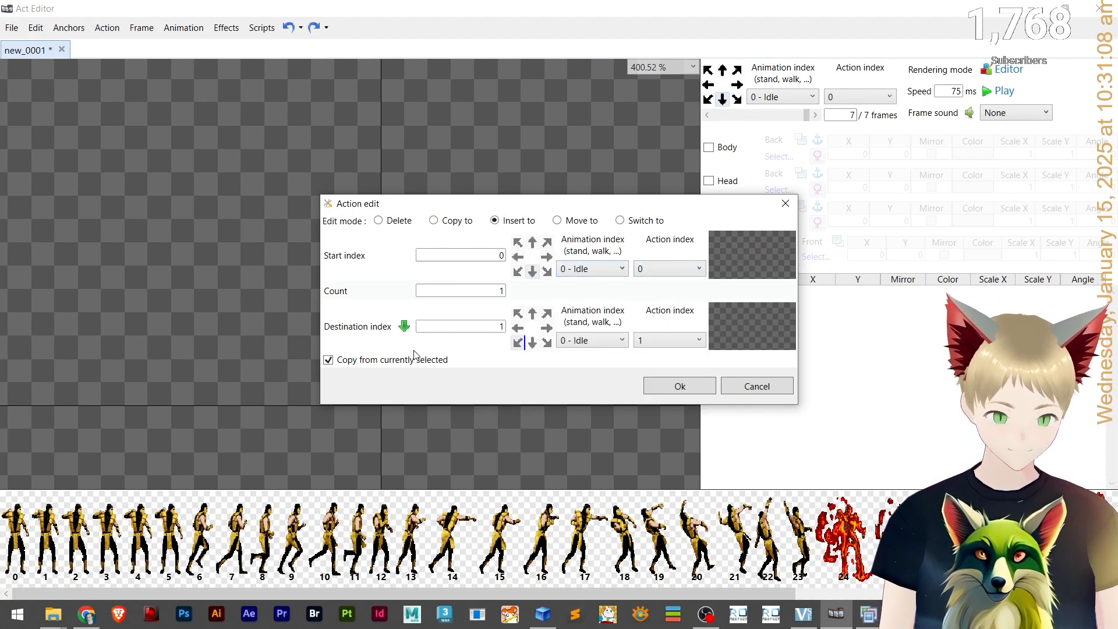
click(757, 388)
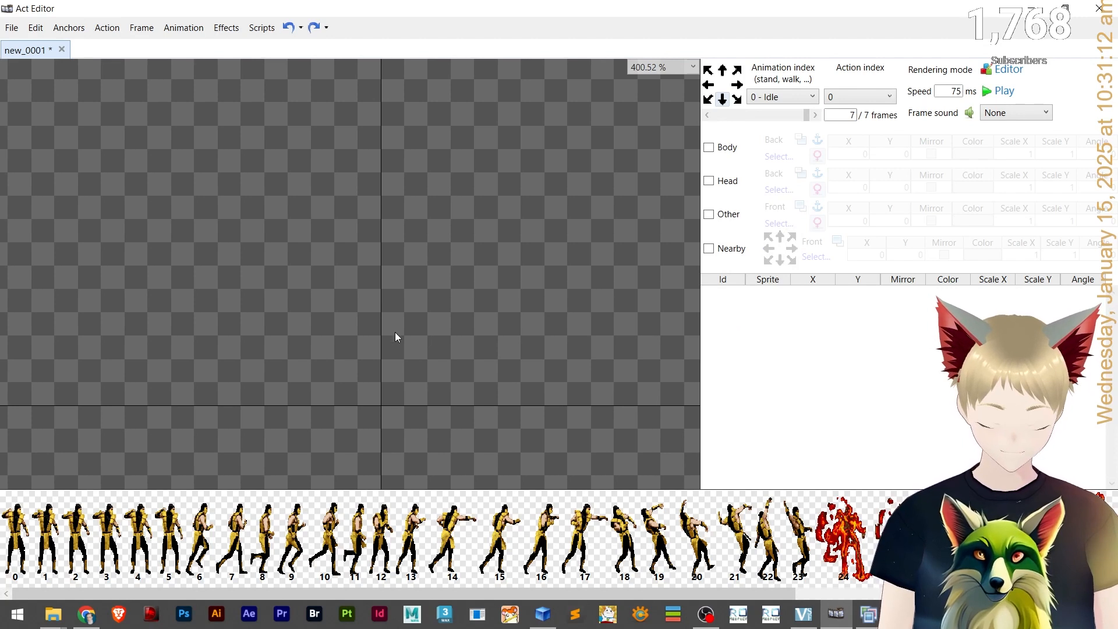
click(141, 27)
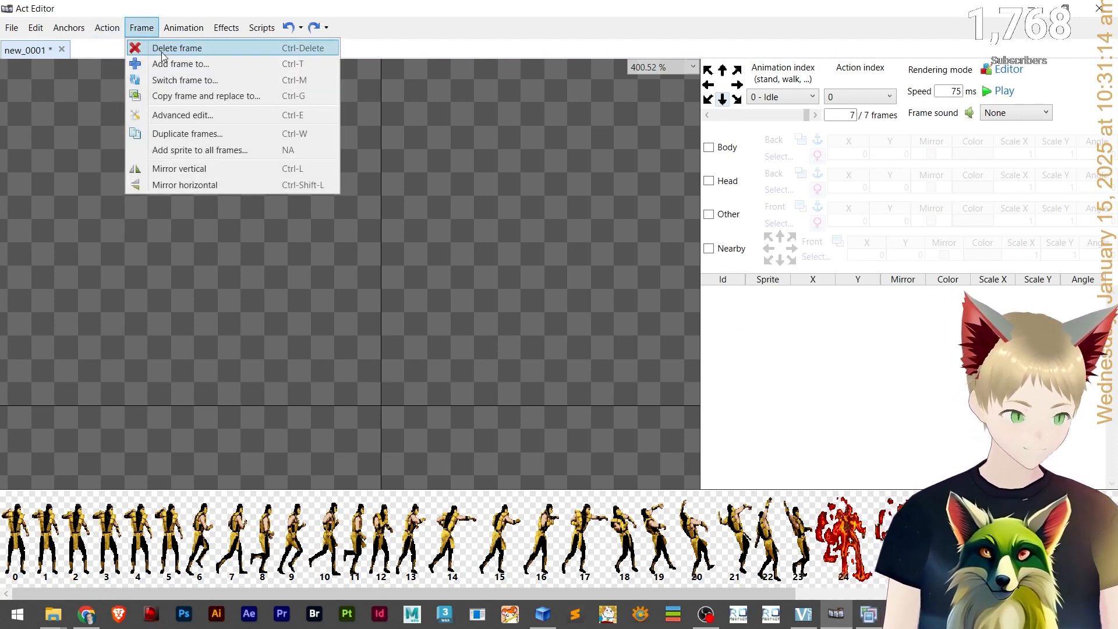
click(142, 28)
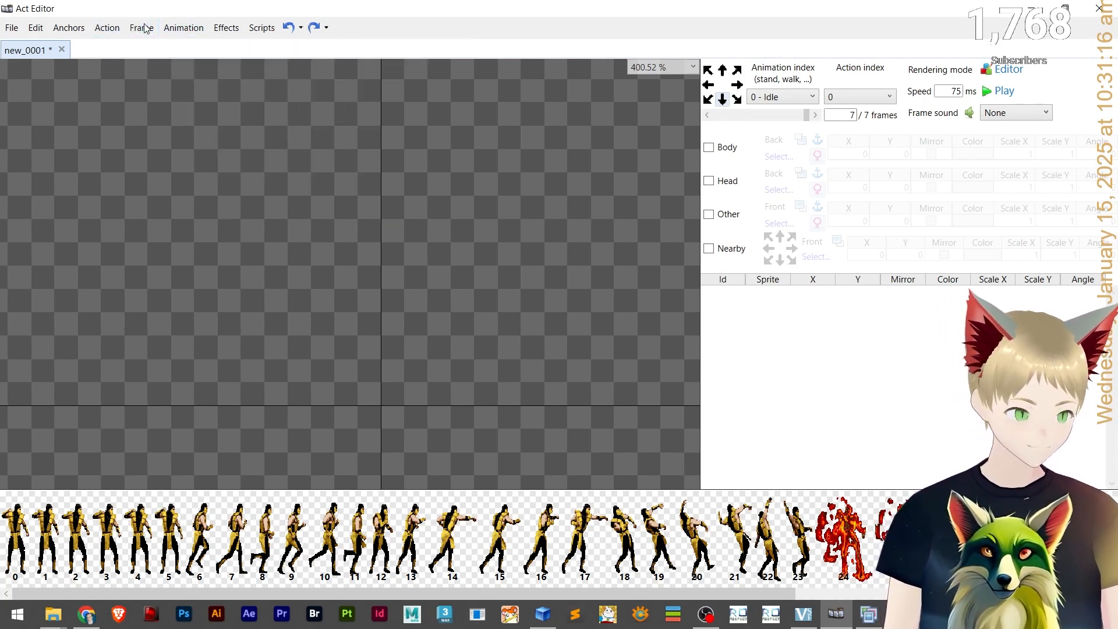
Redo and then undo the last frame change on the Idle animation.
key(ctrl+y)
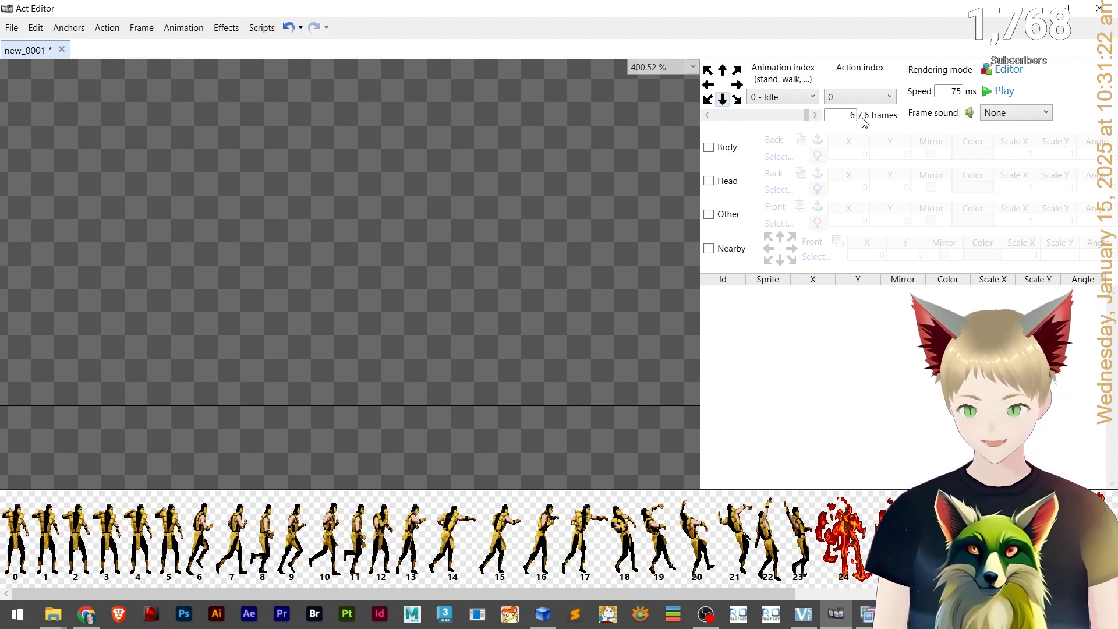
key(ctrl+z)
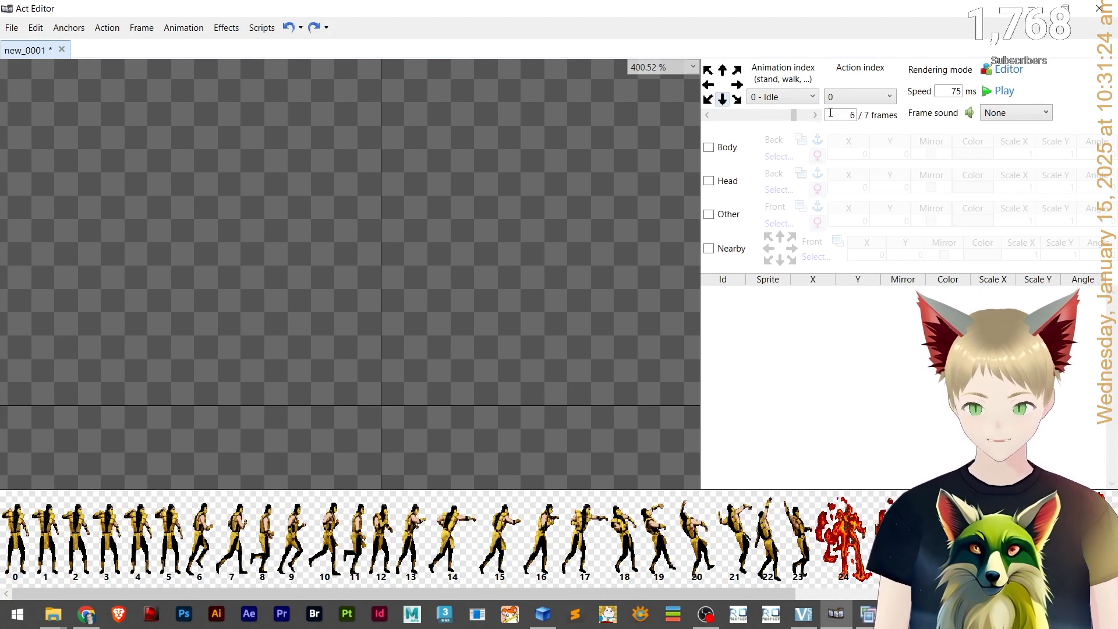
click(806, 115)
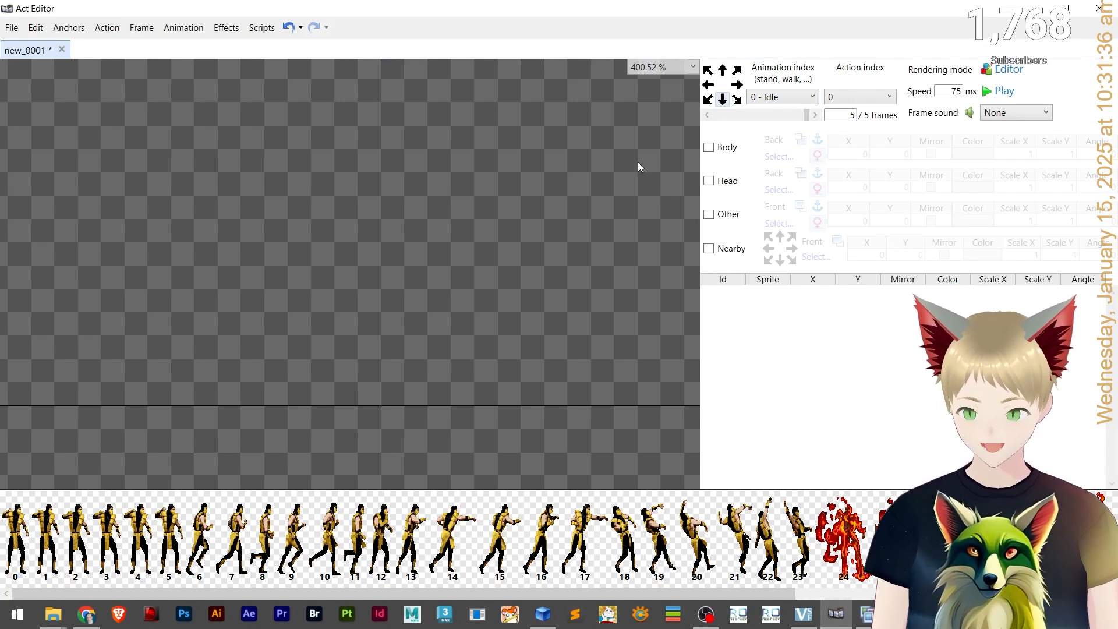
Step through all frames of the Idle animation to review their contents.
click(819, 116)
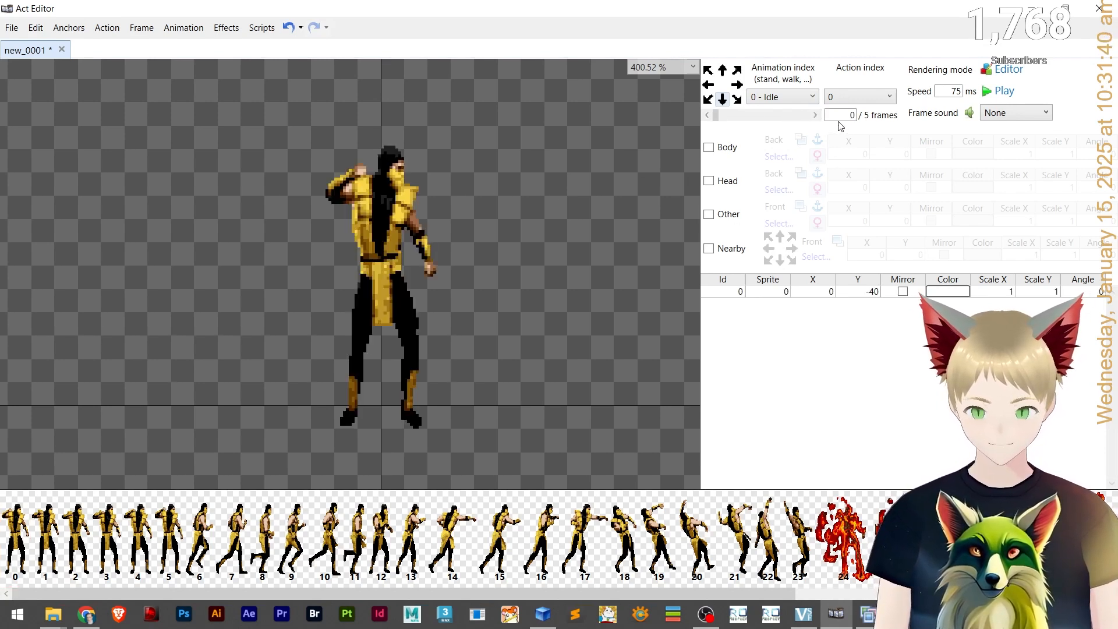
click(817, 117)
click(816, 117)
click(817, 118)
click(816, 118)
click(817, 117)
click(816, 117)
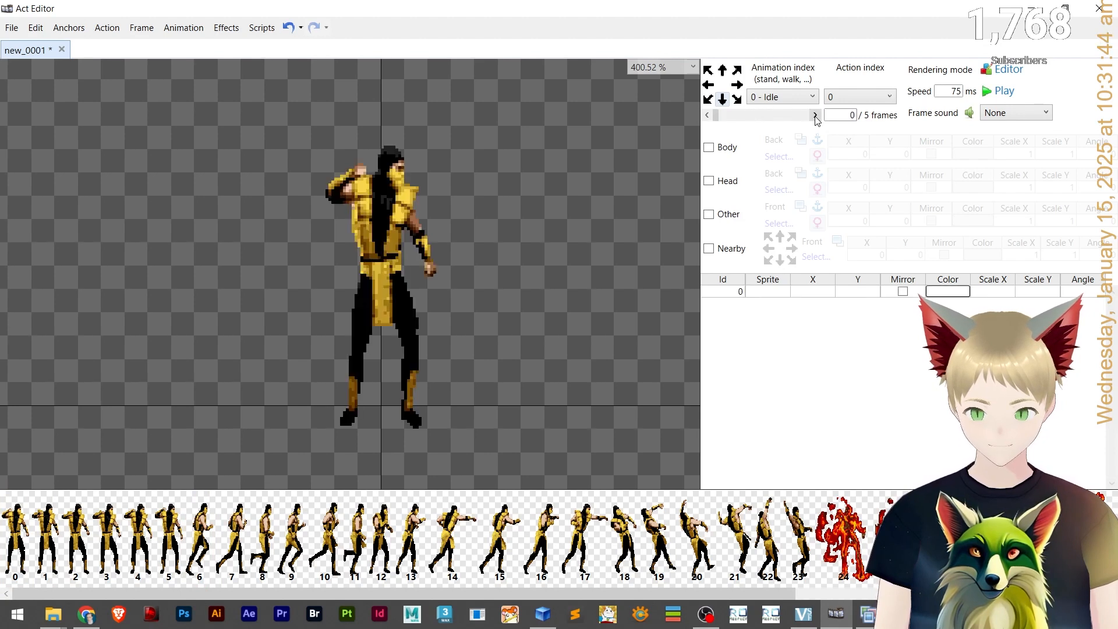
click(816, 118)
click(817, 118)
click(817, 118)
click(817, 117)
click(817, 118)
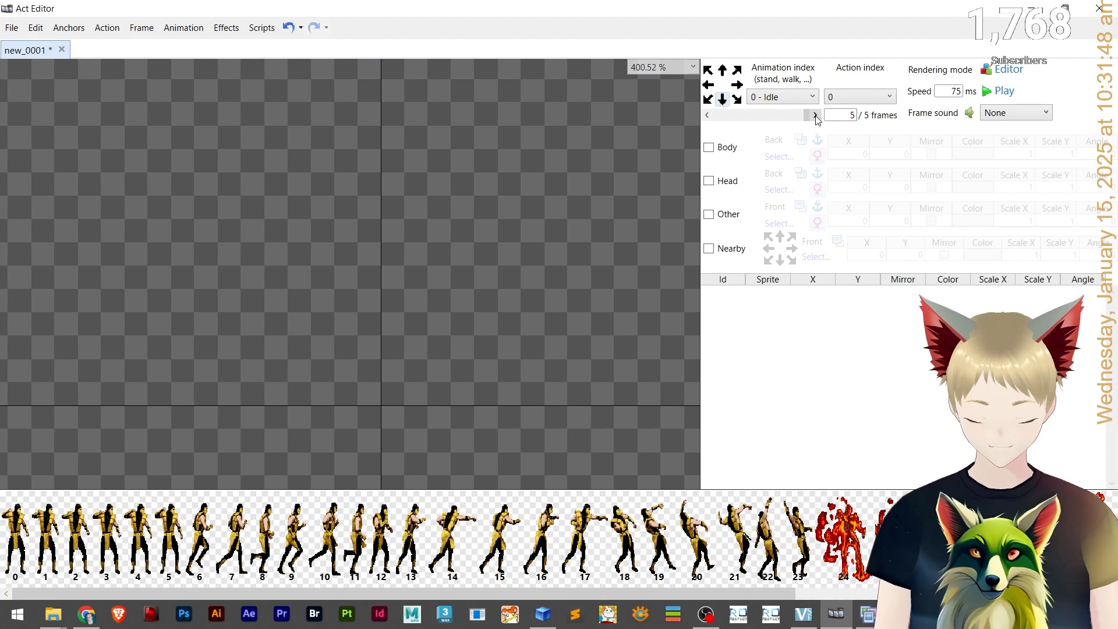
click(816, 117)
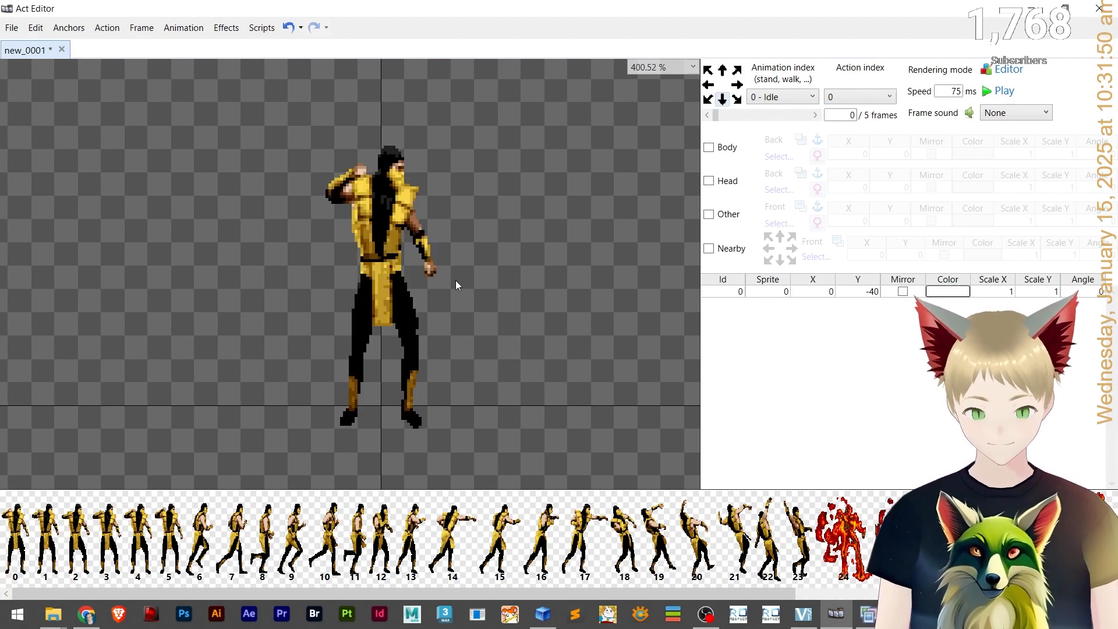
click(814, 115)
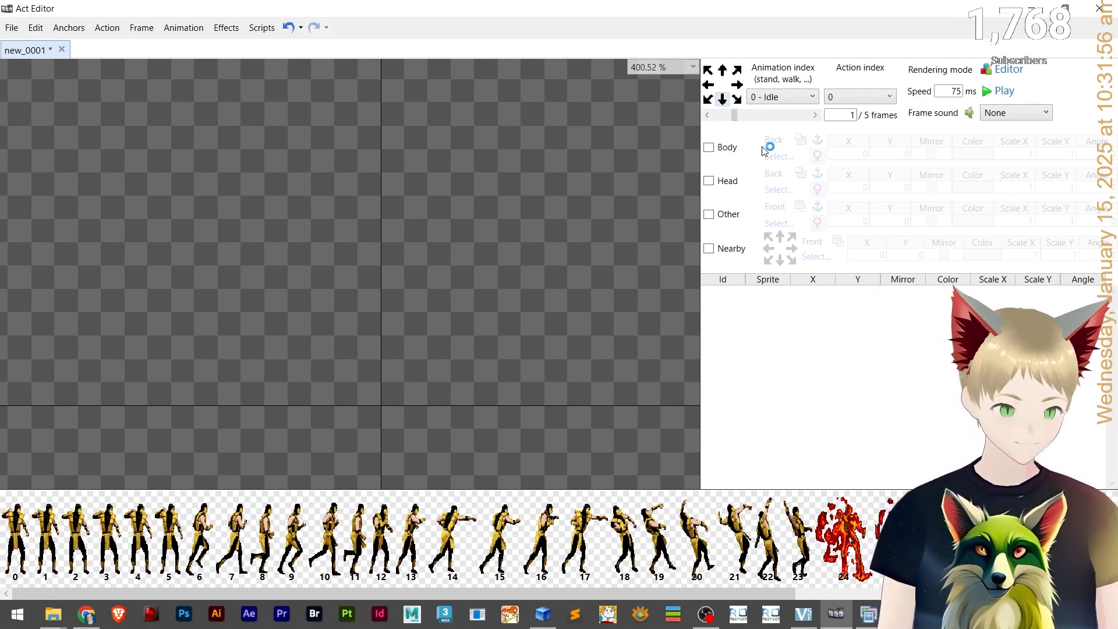
Set the sprite layer on the second Idle frame to sprite 1.
click(717, 116)
click(398, 244)
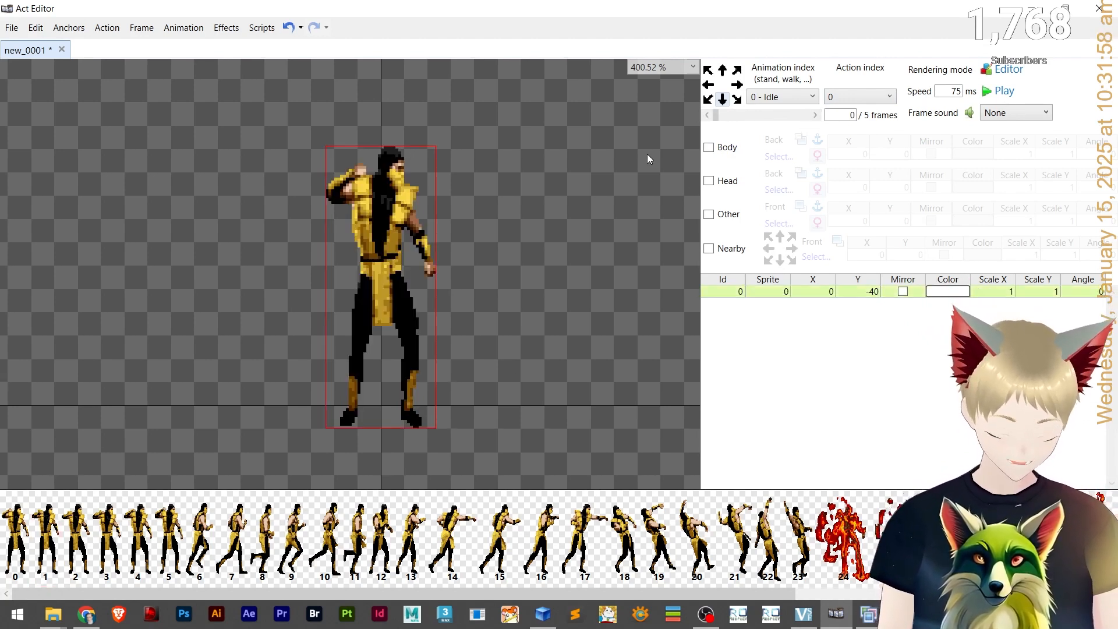
click(804, 114)
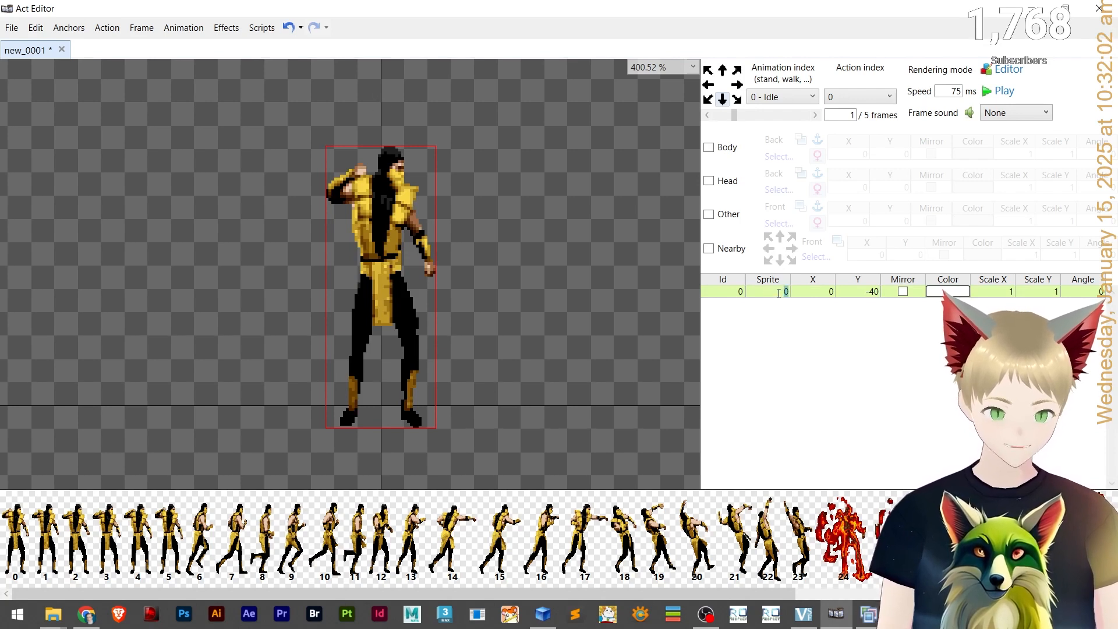
text(1)
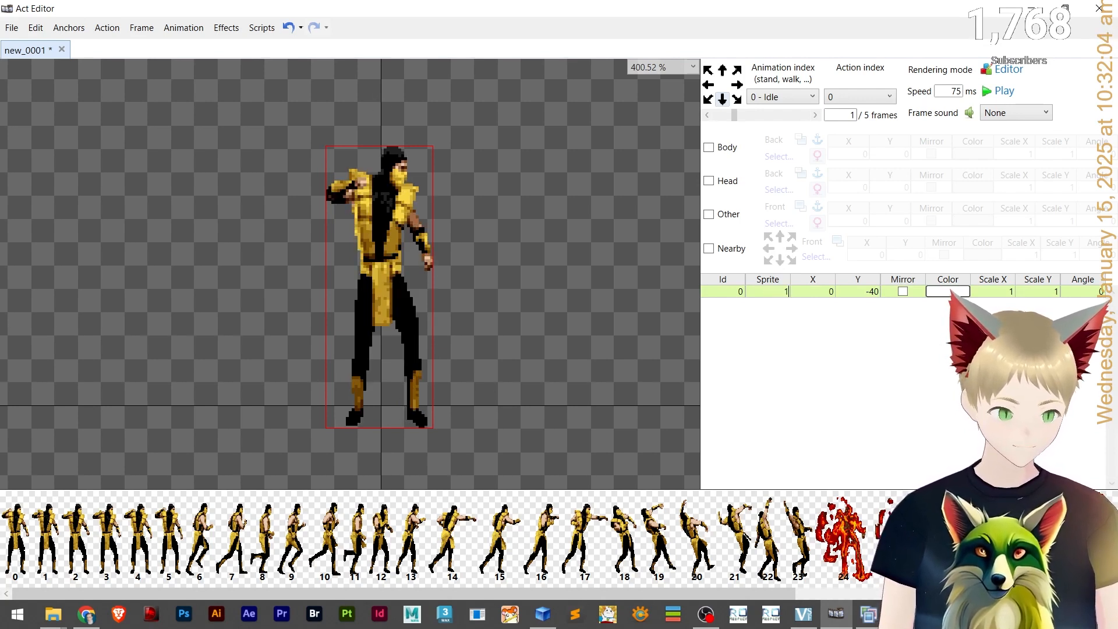
Flip between the first two Idle frames and nudge the second frame's sprite two pixels left.
click(707, 115)
click(777, 117)
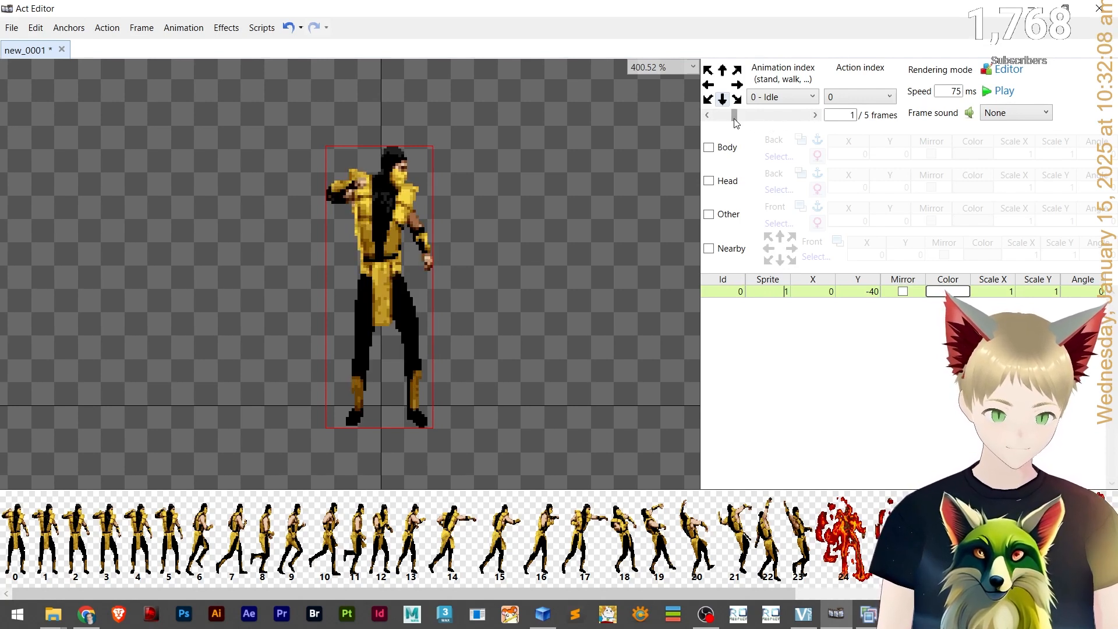
click(707, 115)
click(779, 116)
click(715, 116)
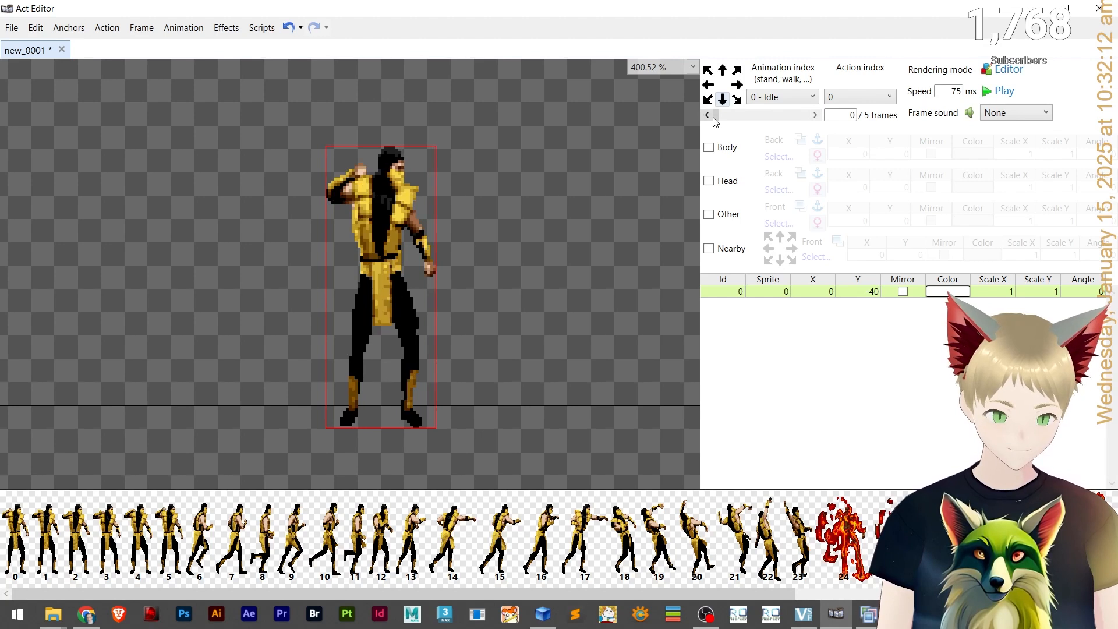
click(760, 117)
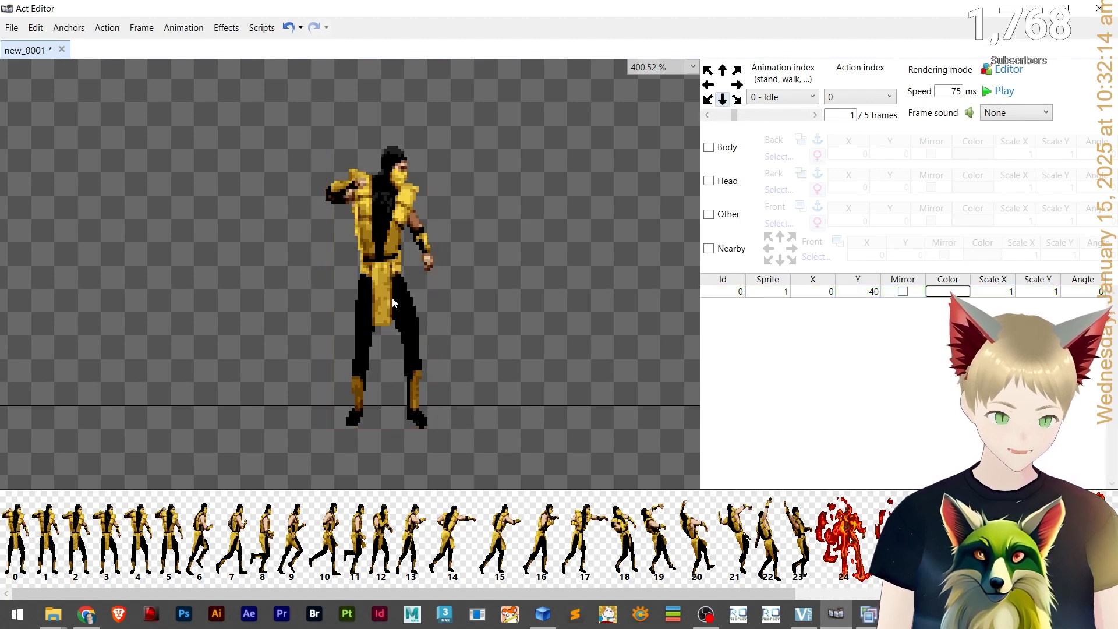
key(Left)
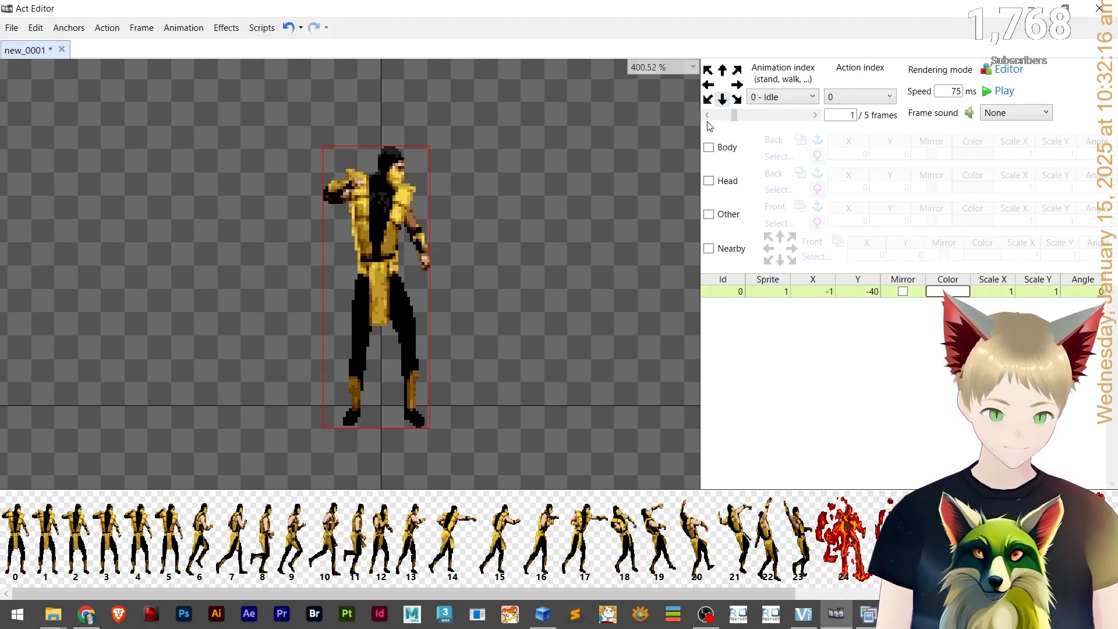
key(Left)
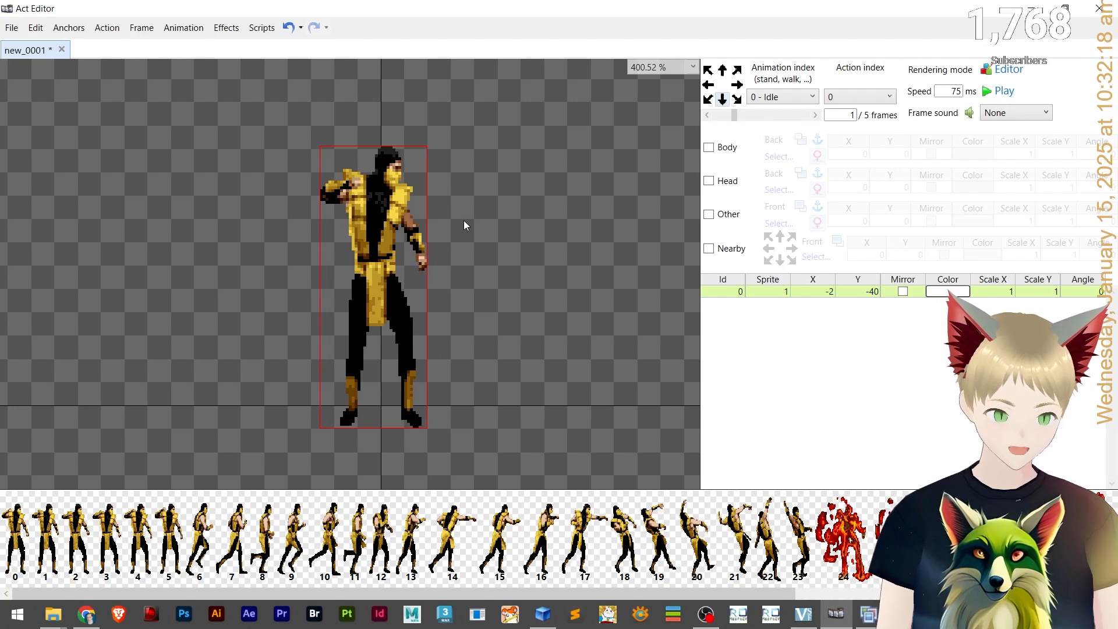
Compare the first two Idle frames and zoom in on the feet to check their alignment.
click(717, 118)
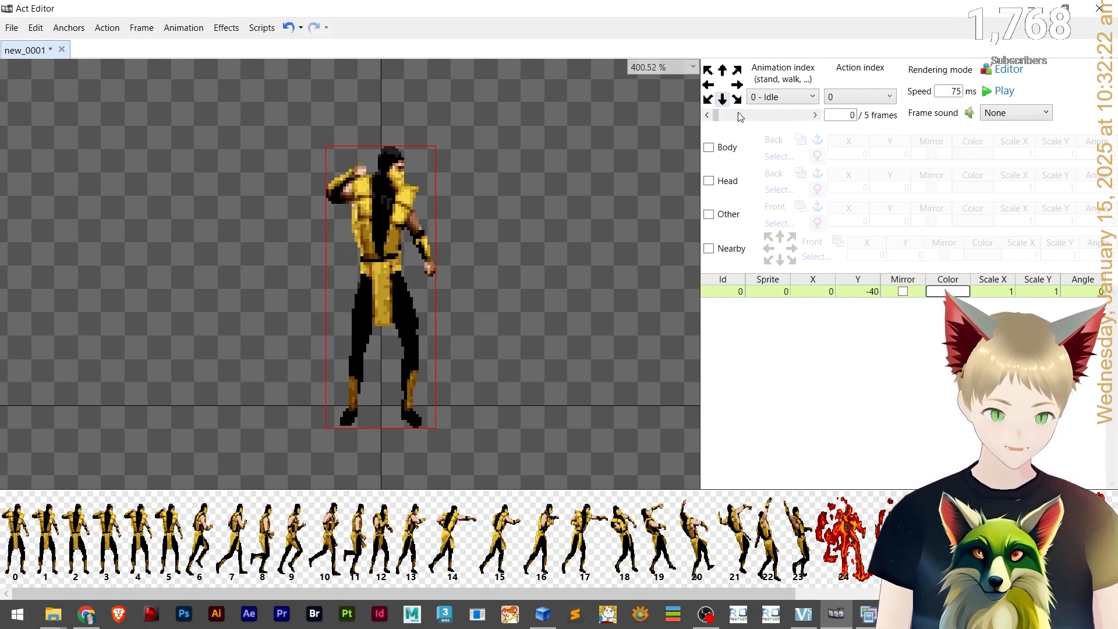
click(708, 115)
click(763, 116)
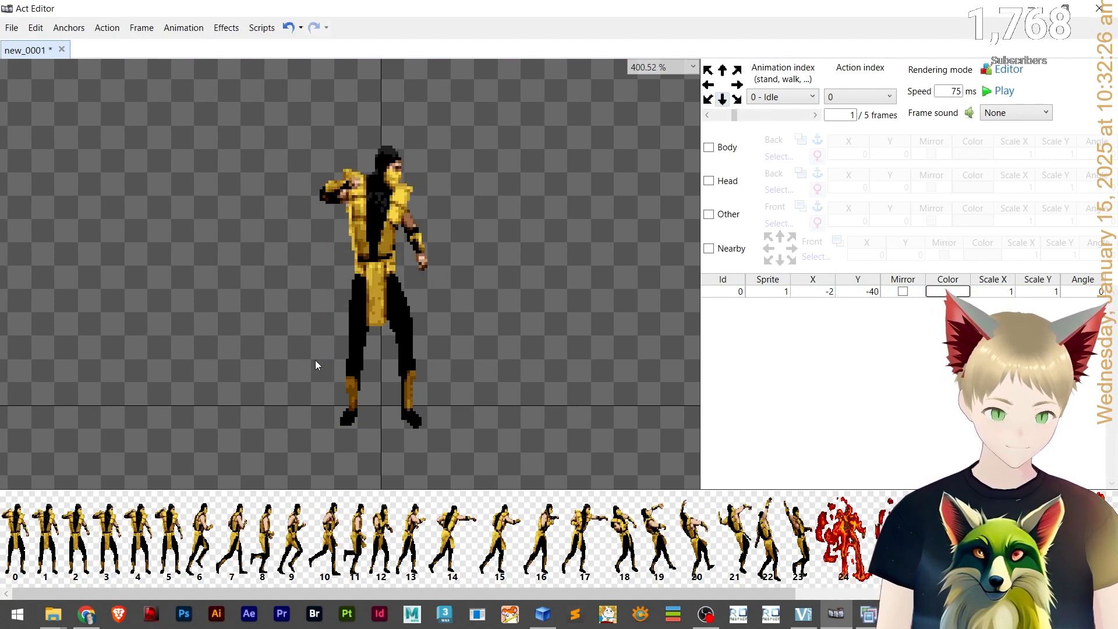
scroll(375, 442, up, 3)
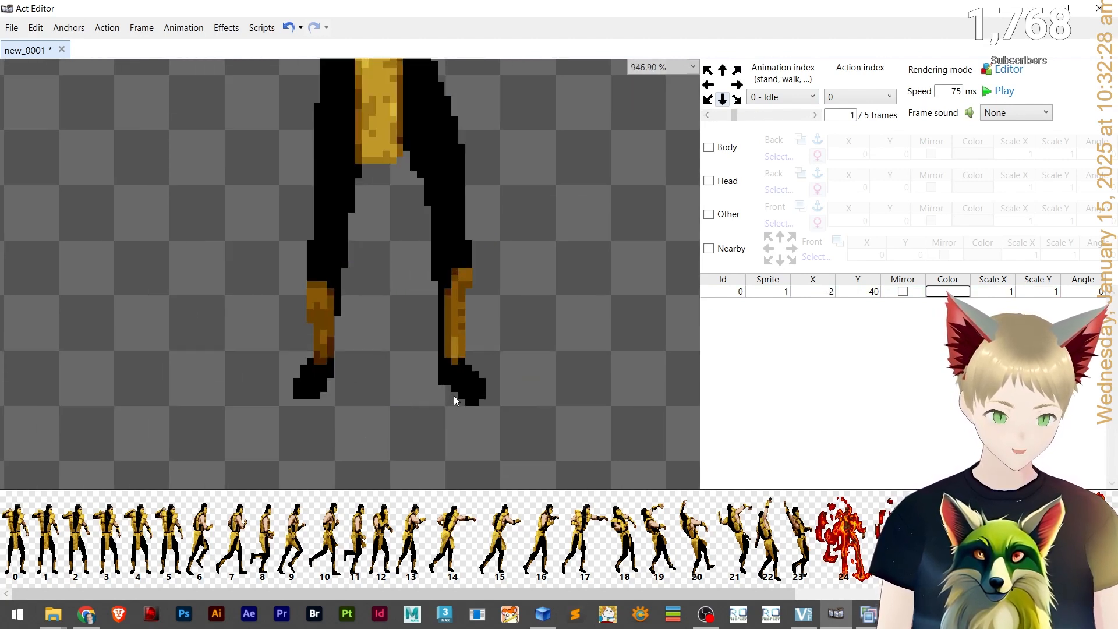
scroll(451, 326, down, 4)
scroll(452, 274, up, 3)
scroll(452, 274, down, 1)
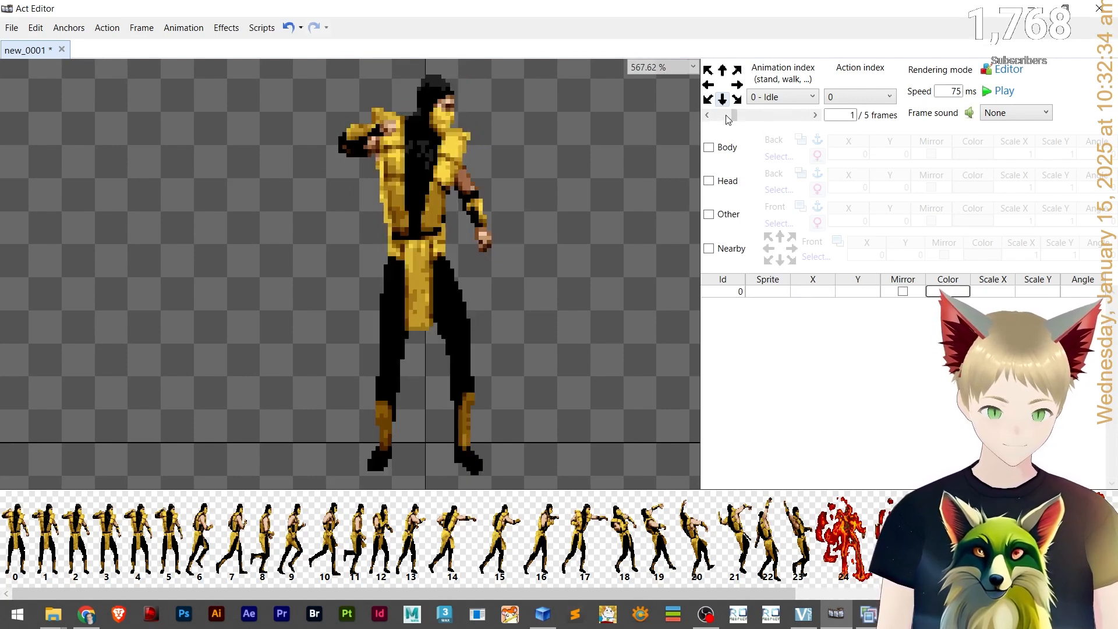
Paste the sprite layer into the third Idle frame and set its sprite to 2.
click(784, 120)
key(ctrl+v)
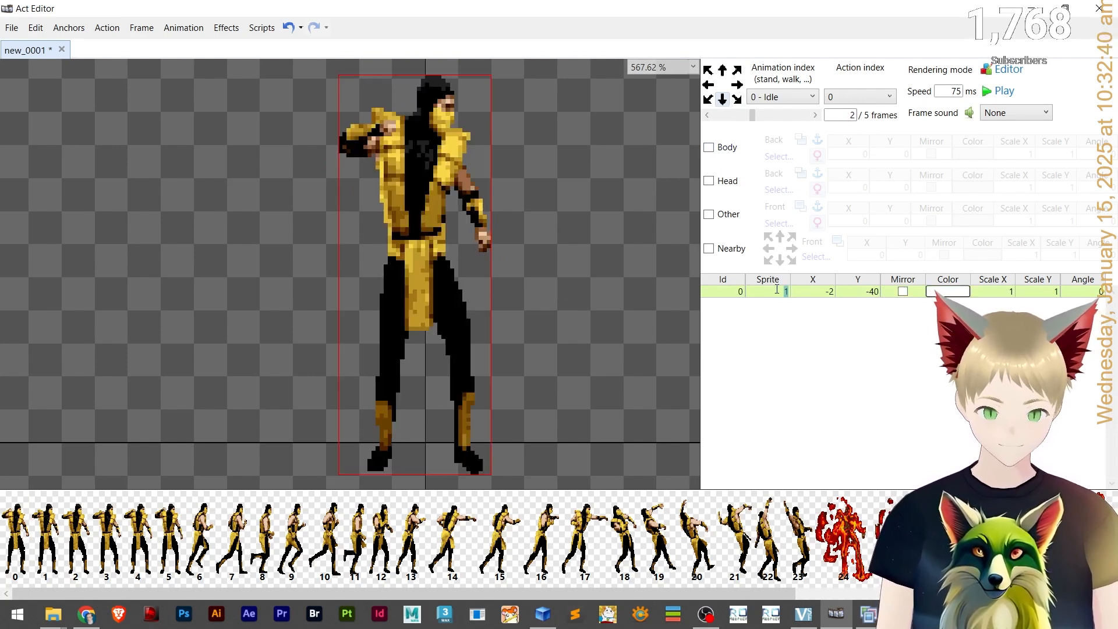
text(2)
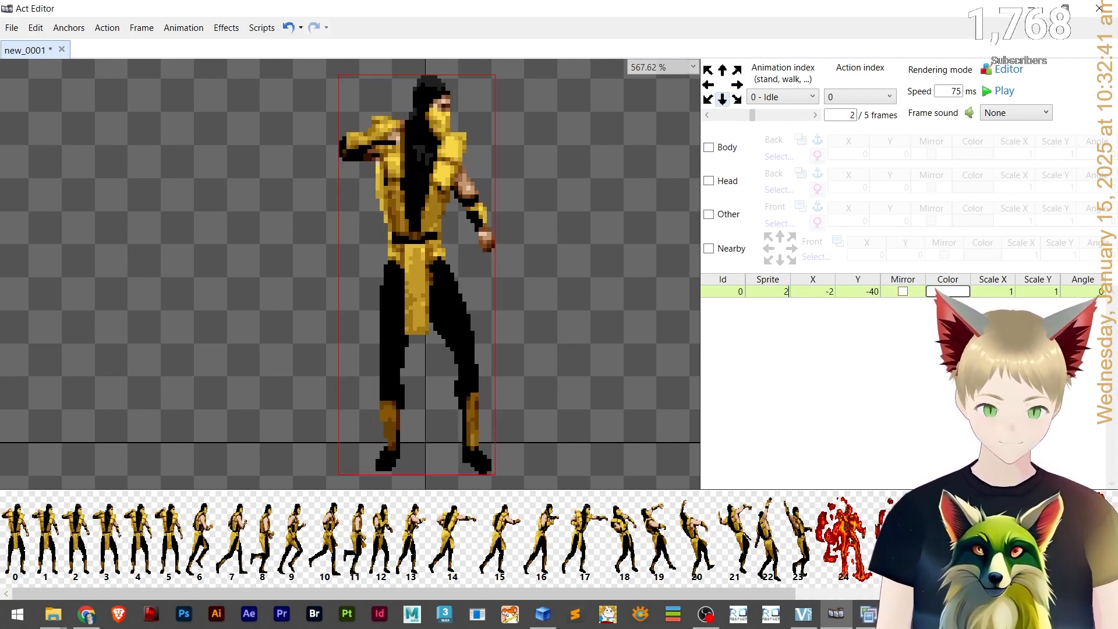
Compare the second and third frames and nudge the third frame's sprite two pixels left.
click(560, 340)
click(728, 116)
click(796, 116)
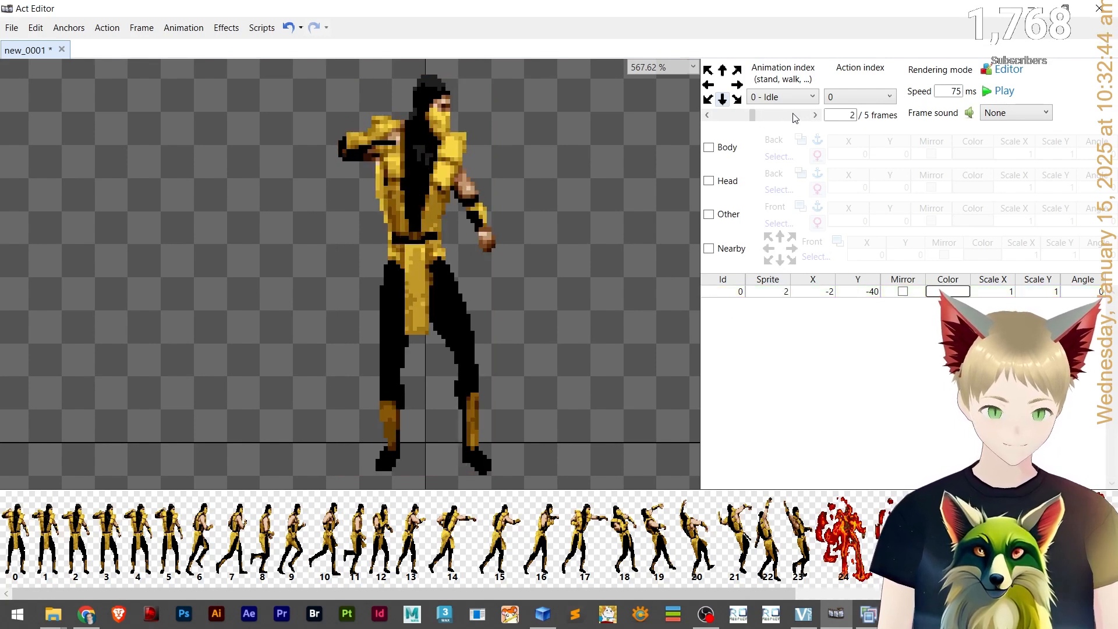
click(396, 253)
key(Left)
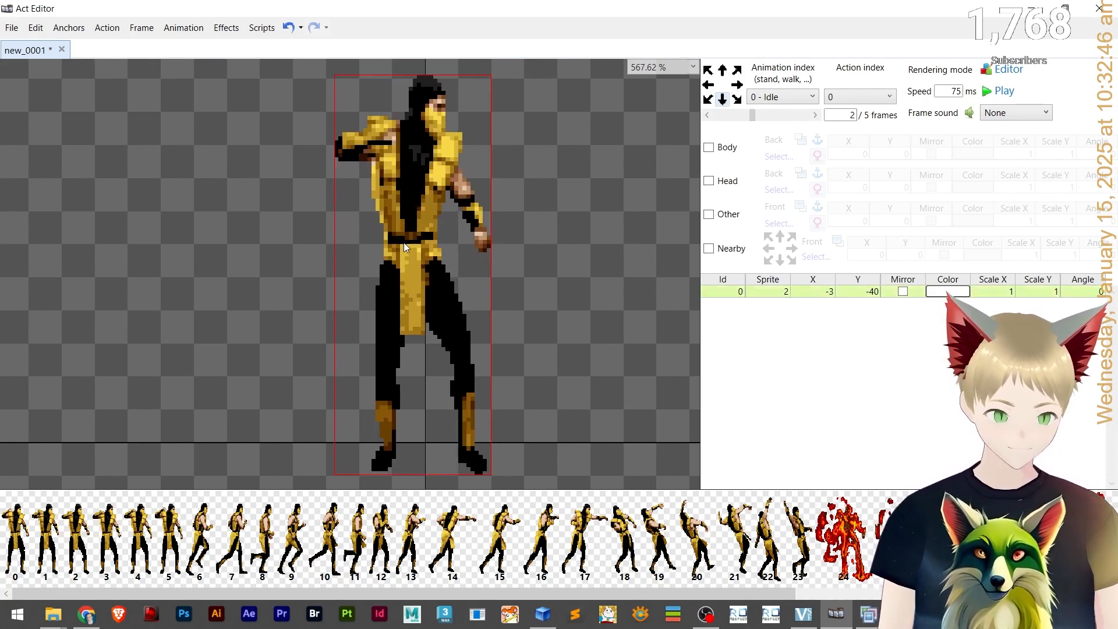
click(723, 115)
click(797, 115)
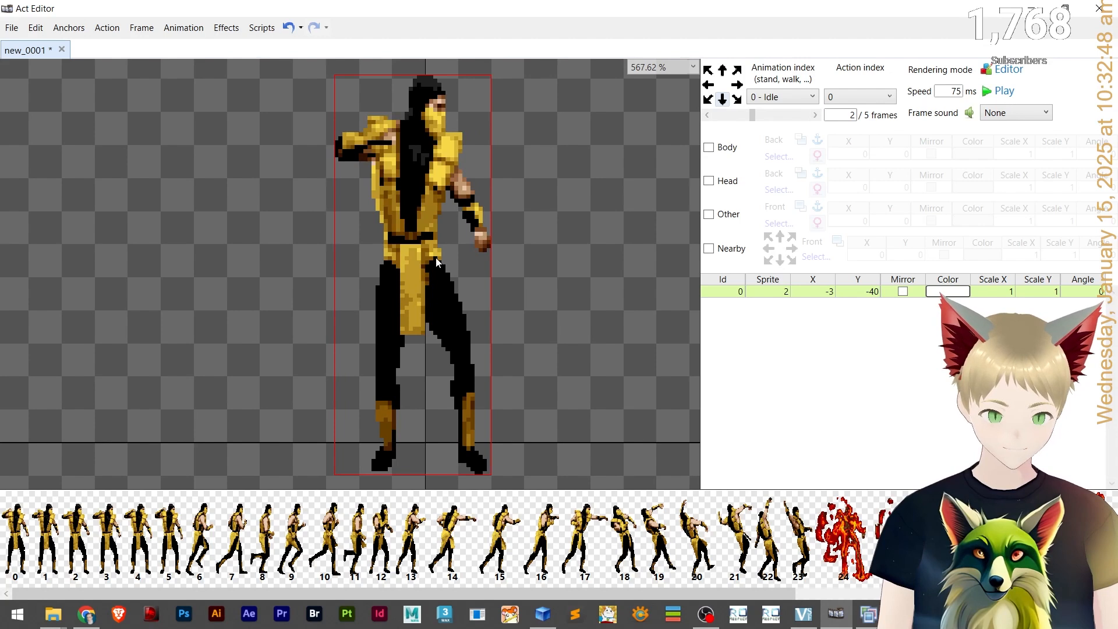
key(Left)
click(721, 116)
click(796, 117)
click(720, 119)
click(719, 120)
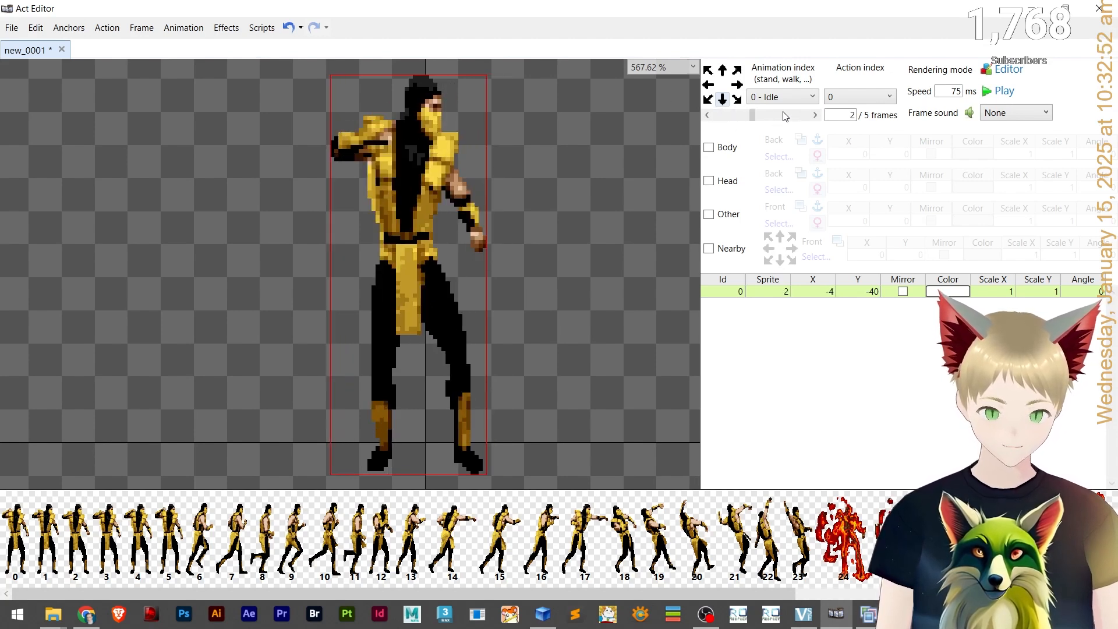
Paste the sprite layer into the fourth Idle frame and set its sprite to 3.
drag(720, 120, 779, 121)
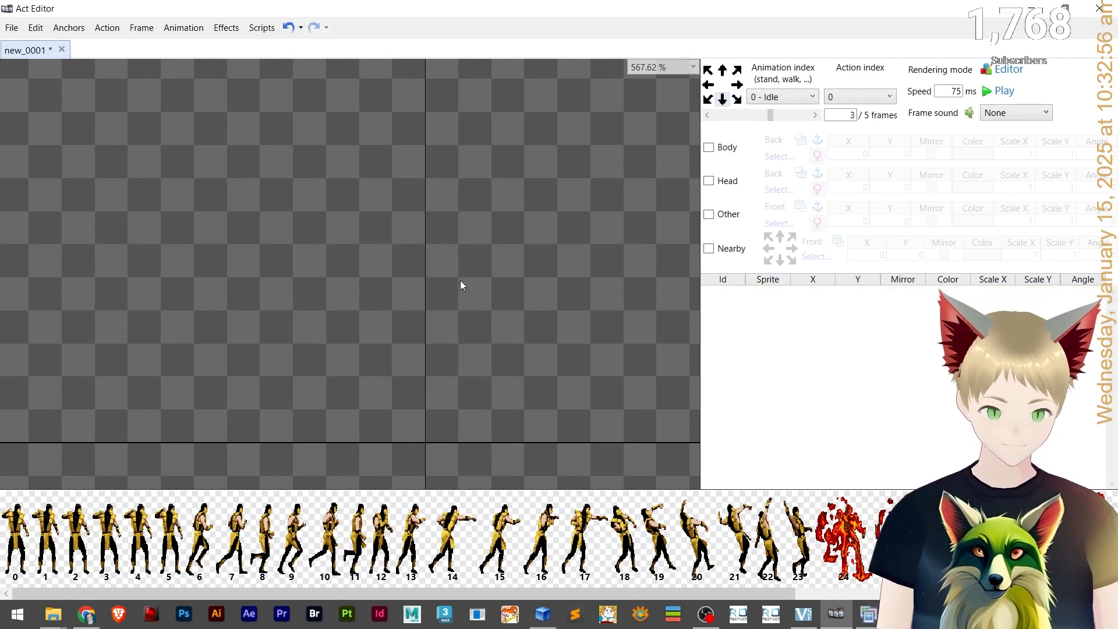
key(ctrl+v)
click(782, 293)
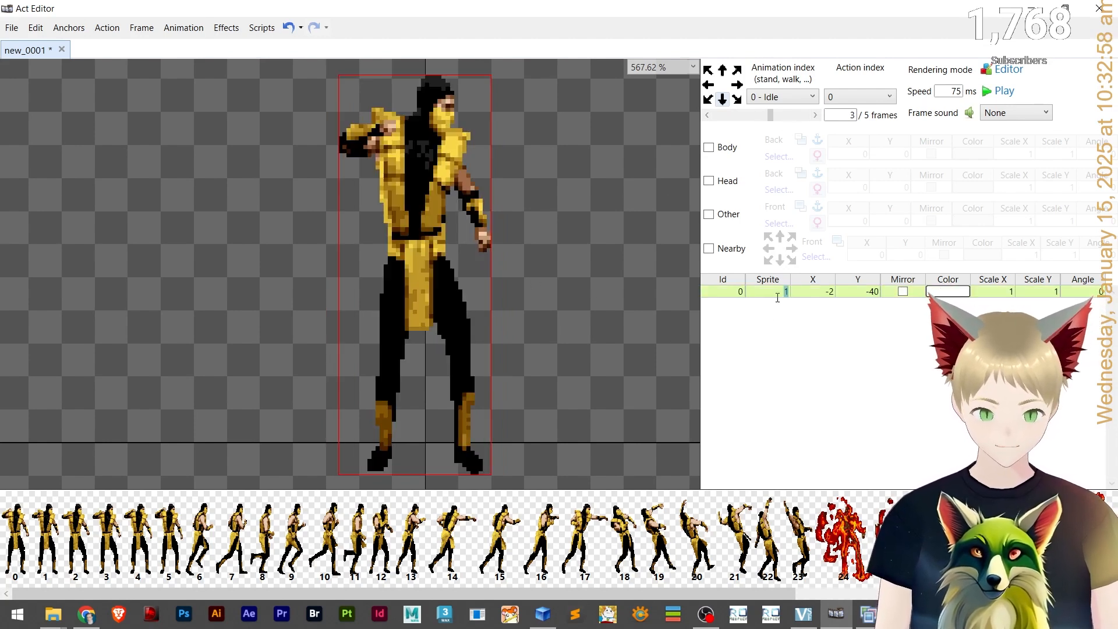
text(2)
key(Return)
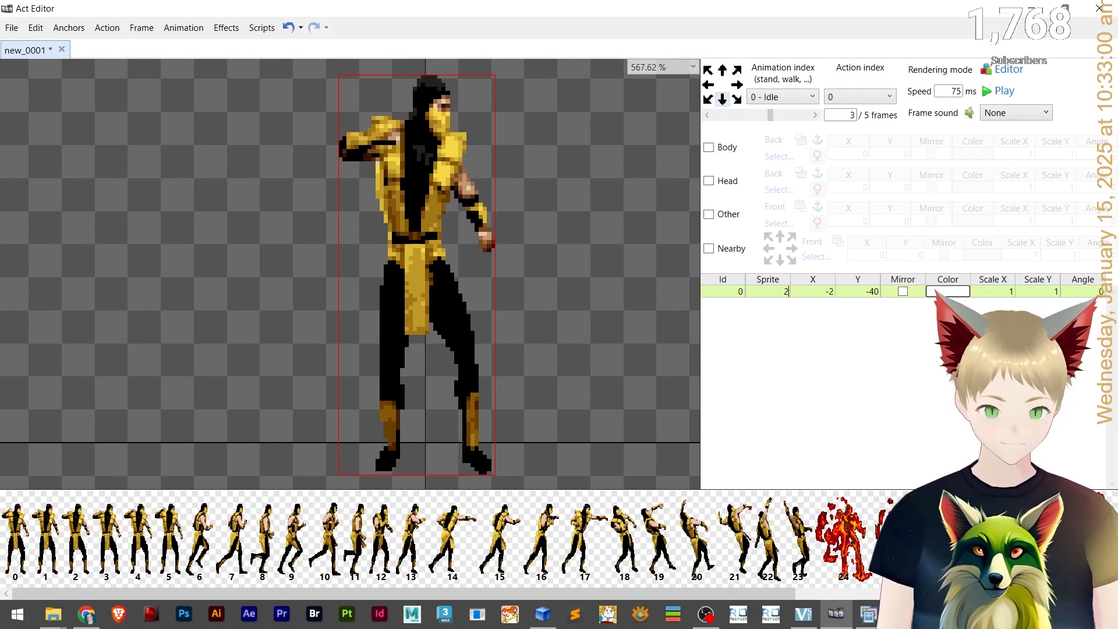
click(726, 117)
click(786, 119)
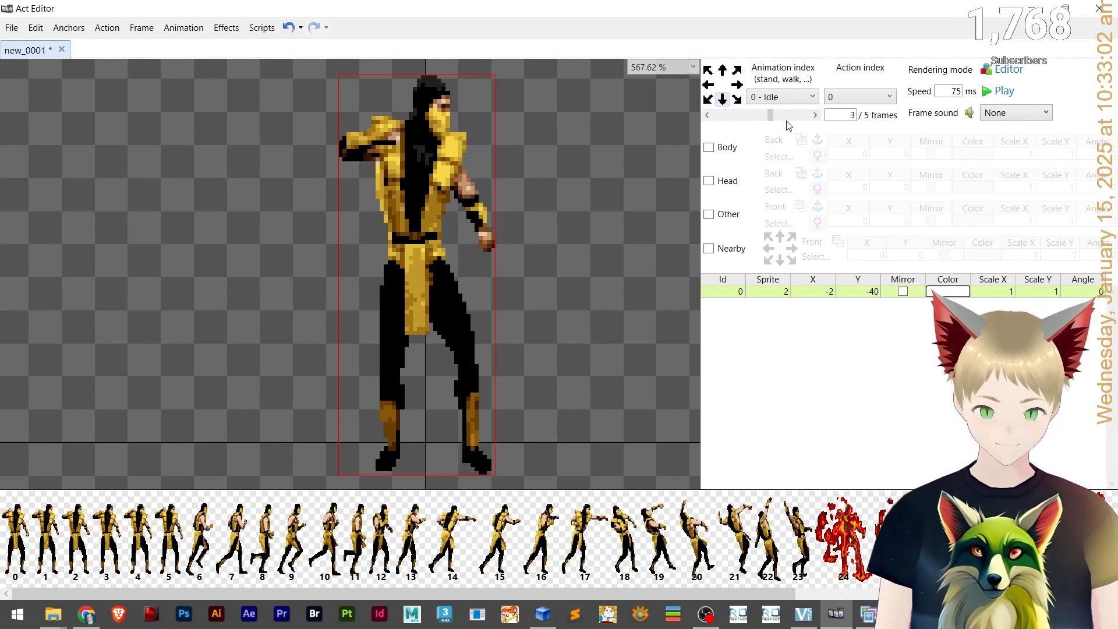
drag(778, 289, 790, 290)
text(32)
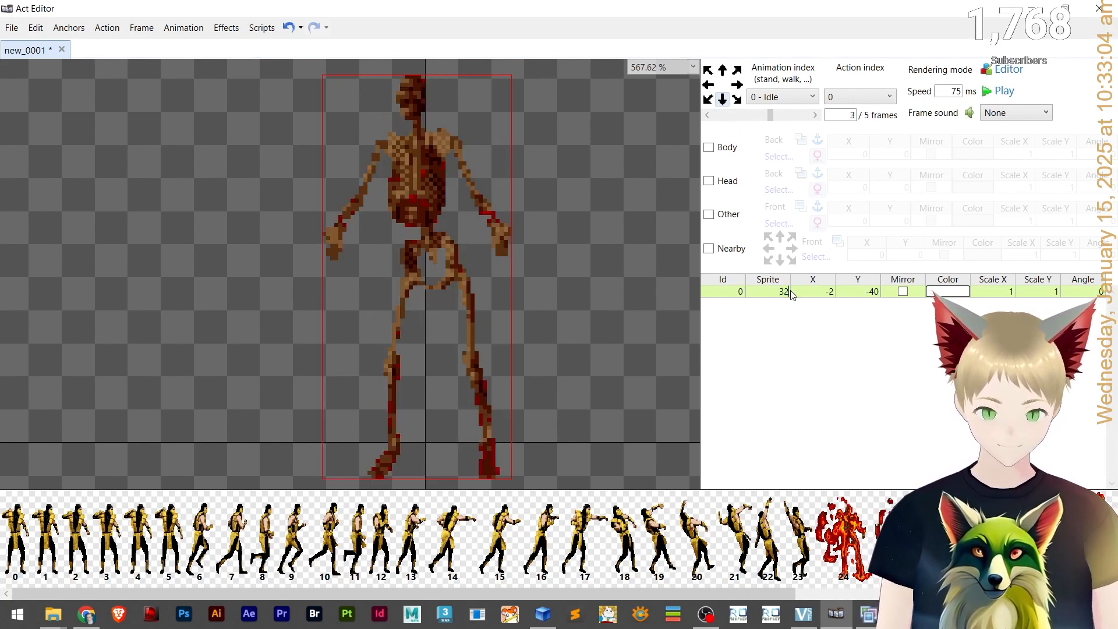
key(BackSpace)
key(BackSpace)
text(3)
Compare the third and fourth frames and shift the fourth frame's sprite one pixel left.
click(720, 114)
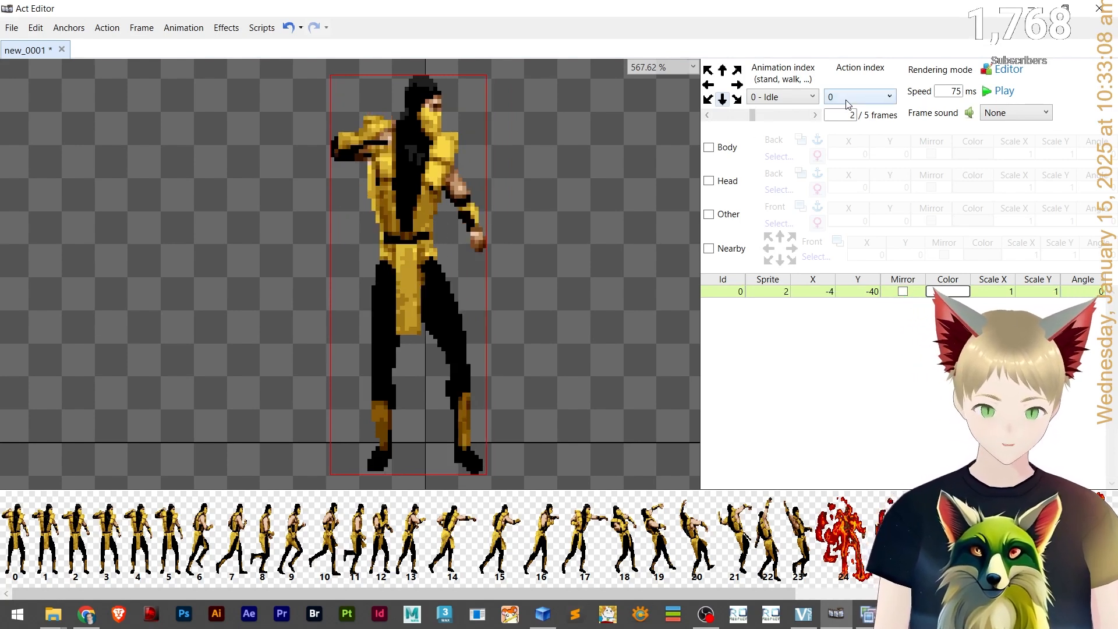
click(814, 114)
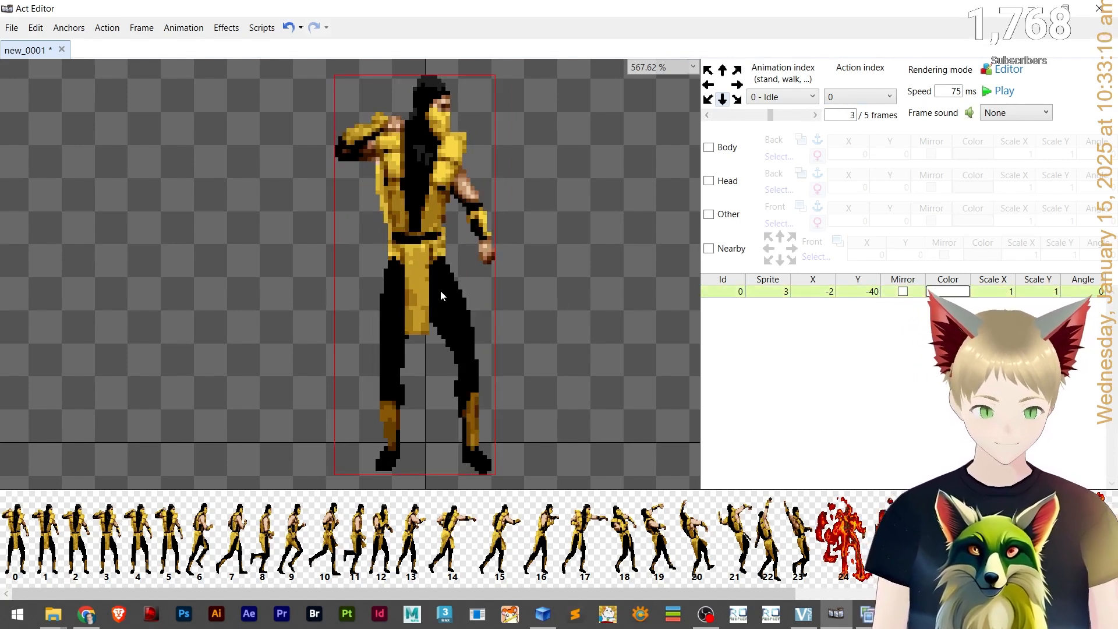
drag(440, 290, 437, 290)
click(561, 309)
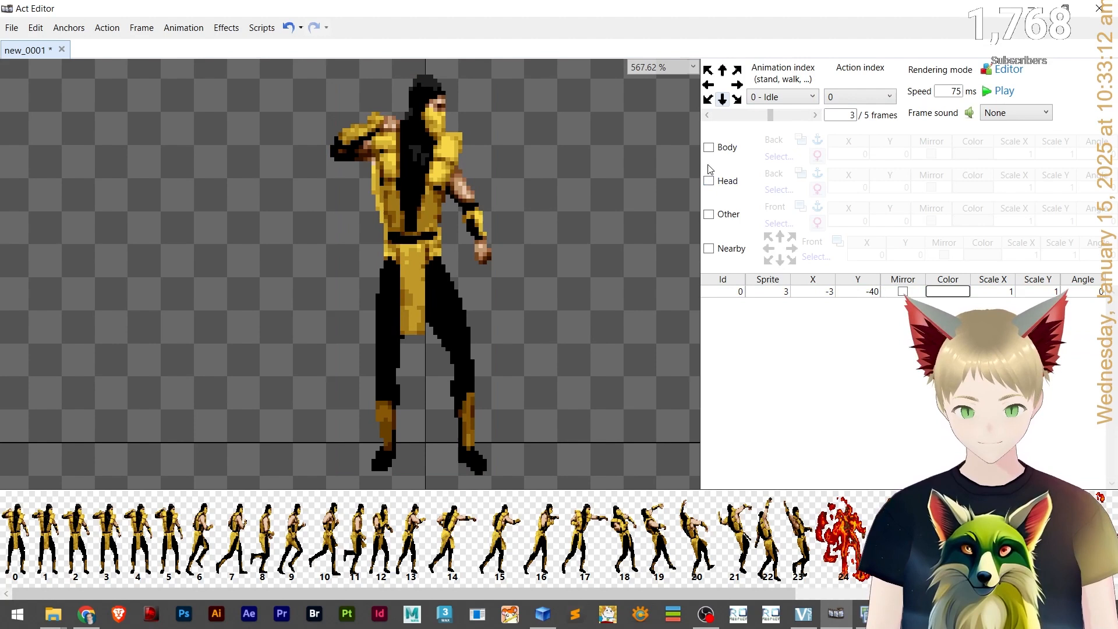
click(735, 120)
click(793, 116)
click(738, 118)
click(757, 116)
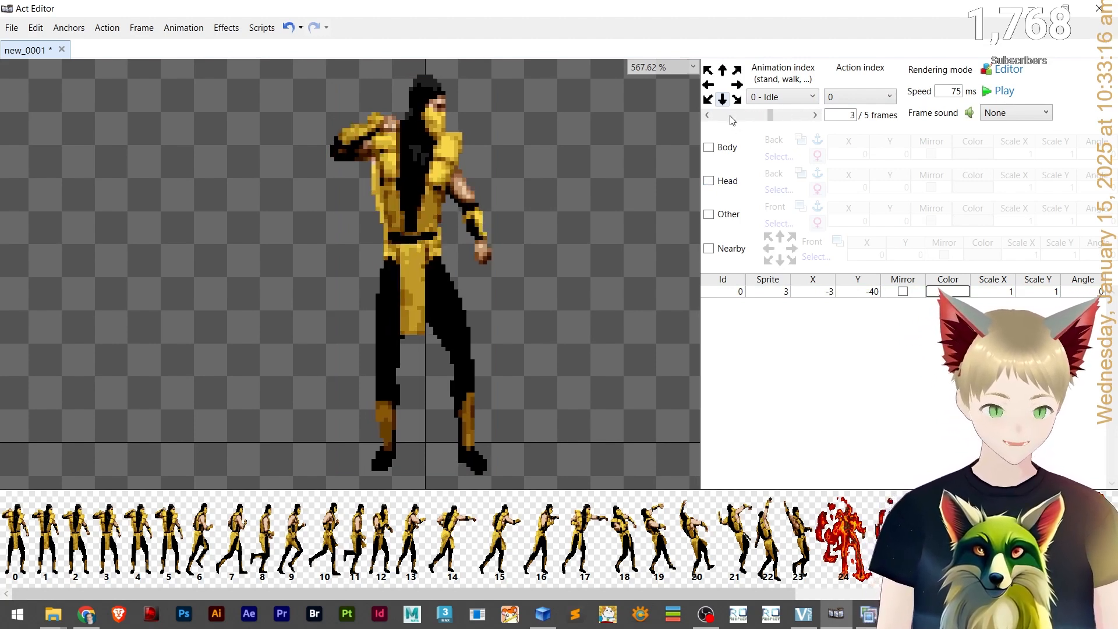
Nudge the fourth Idle frame's sprite one more pixel left.
click(732, 118)
click(808, 116)
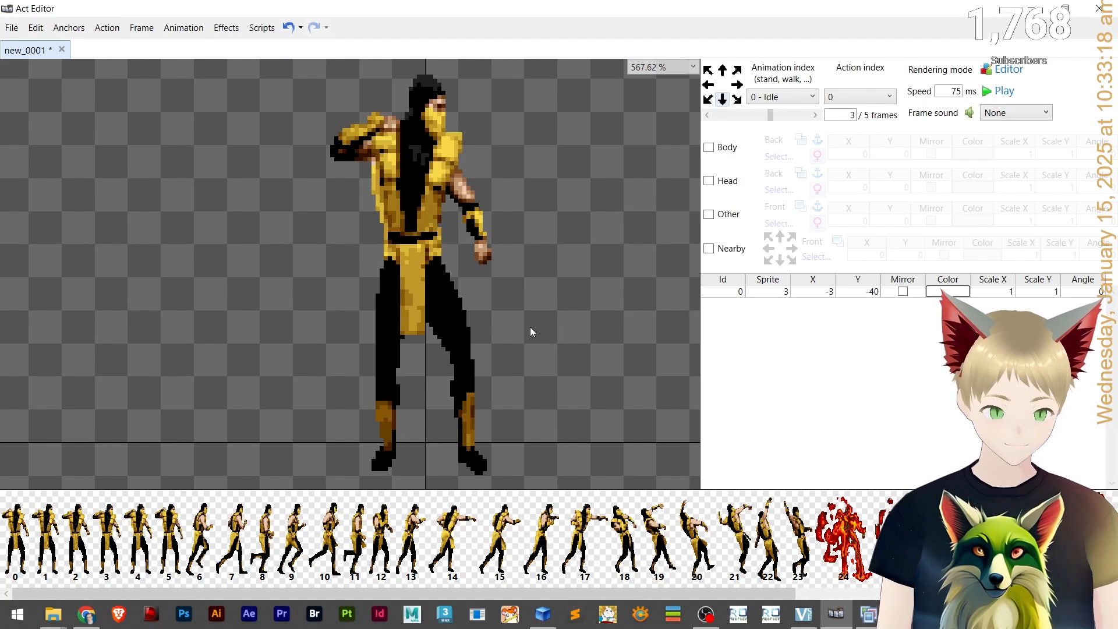
click(396, 295)
key(Left)
click(529, 267)
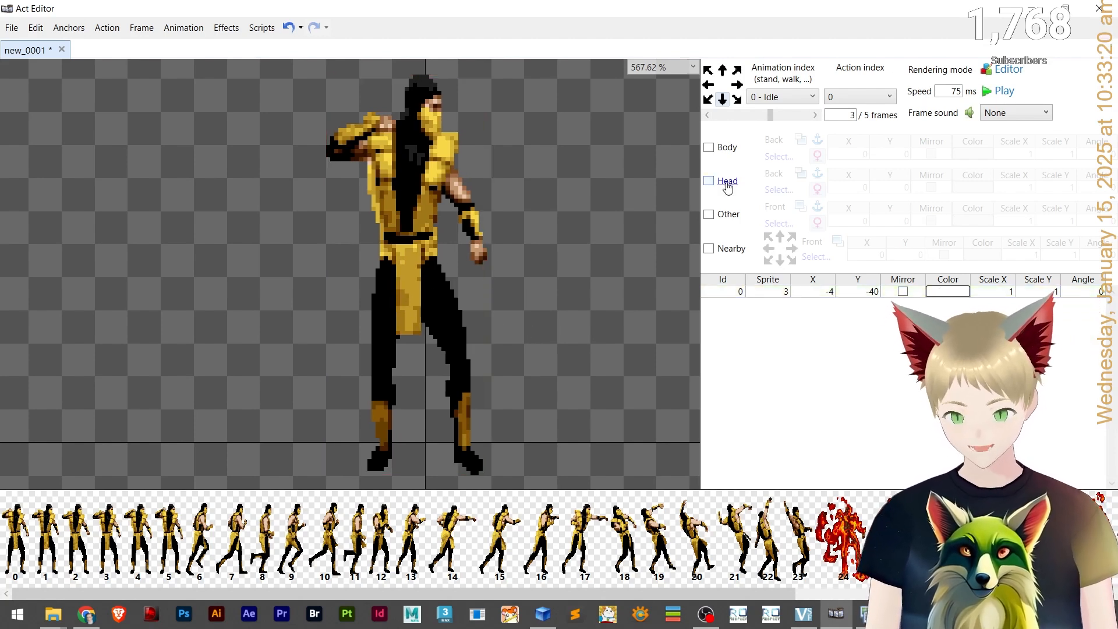
Paste the sprite layer into the fifth Idle frame and set its sprite to 4.
click(724, 116)
click(785, 116)
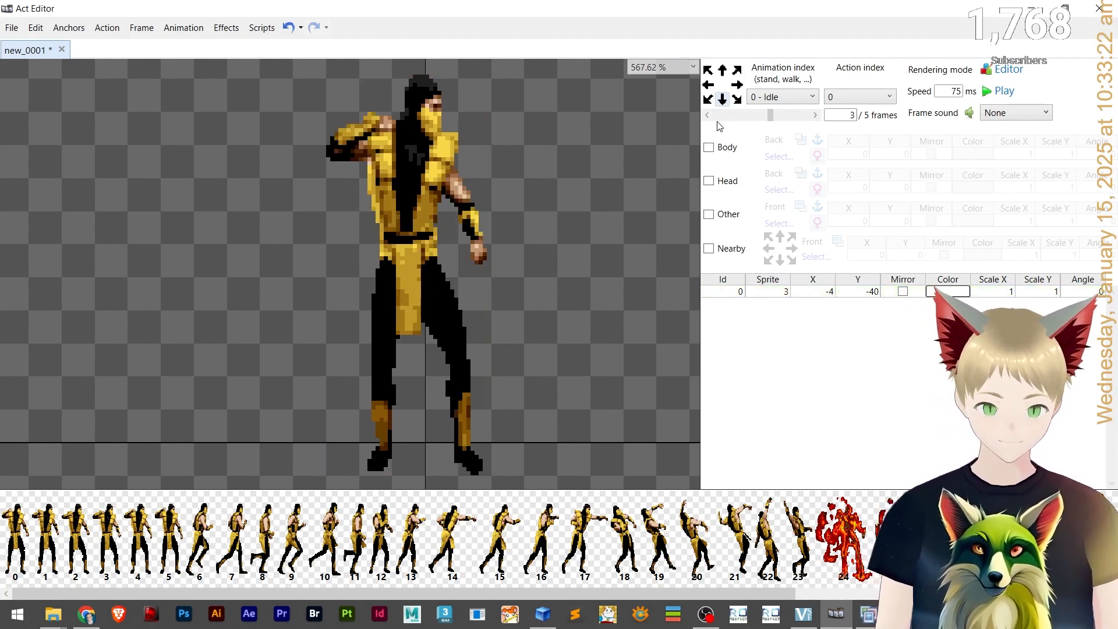
click(721, 116)
click(784, 116)
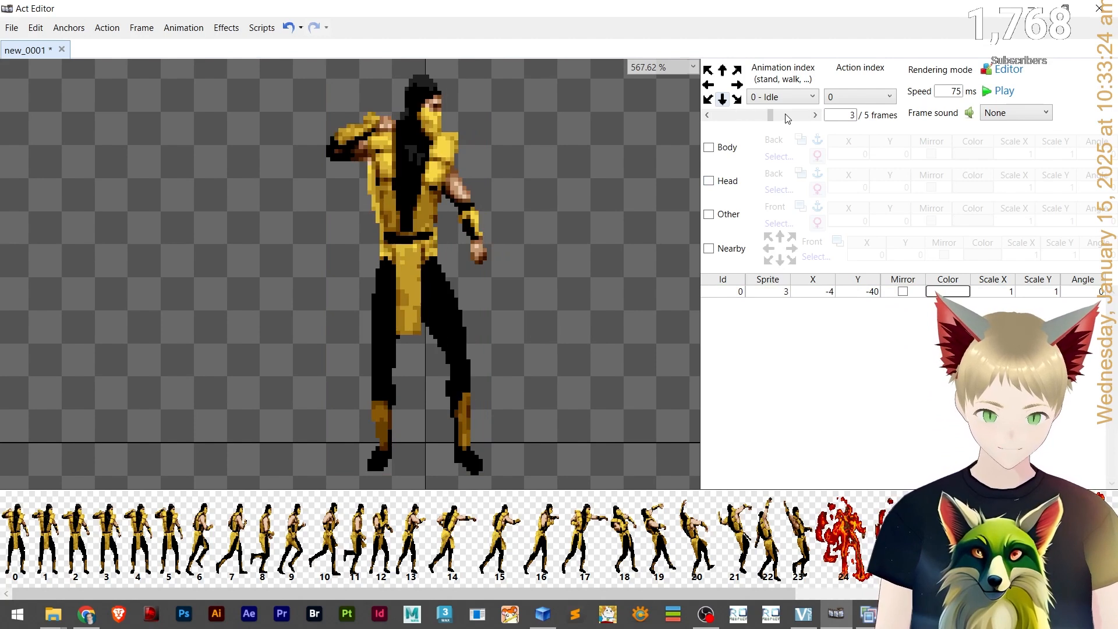
click(787, 116)
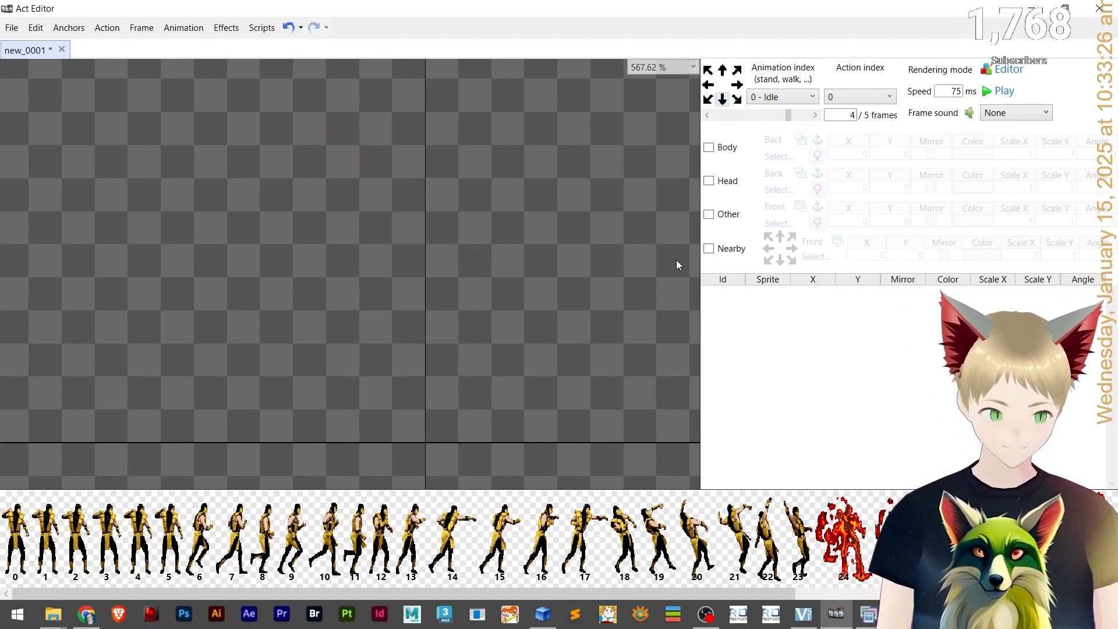
click(729, 114)
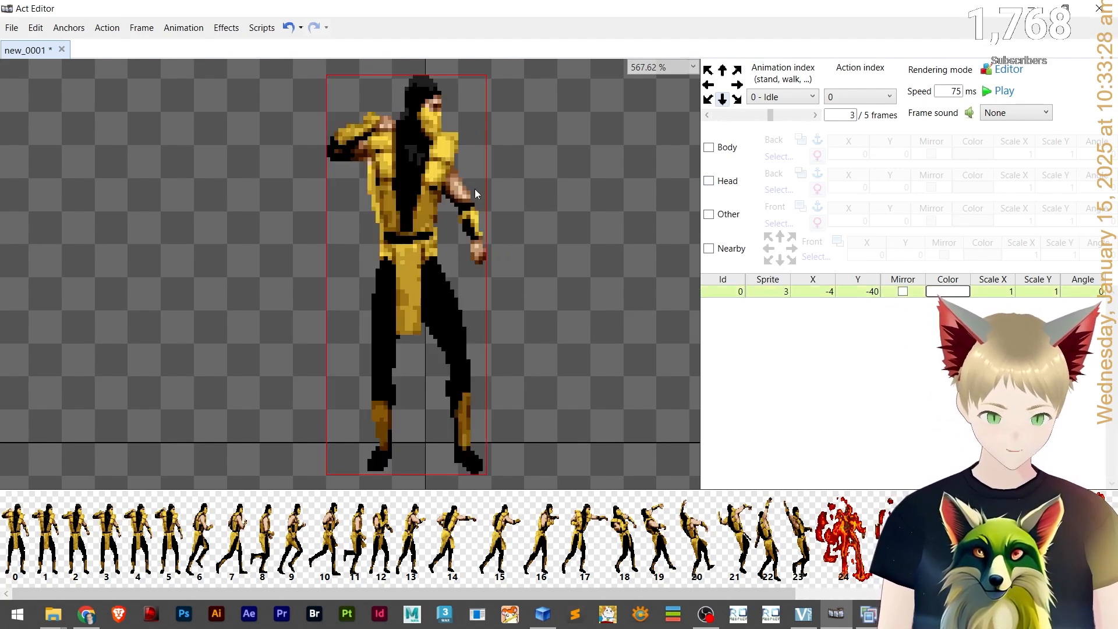
click(793, 116)
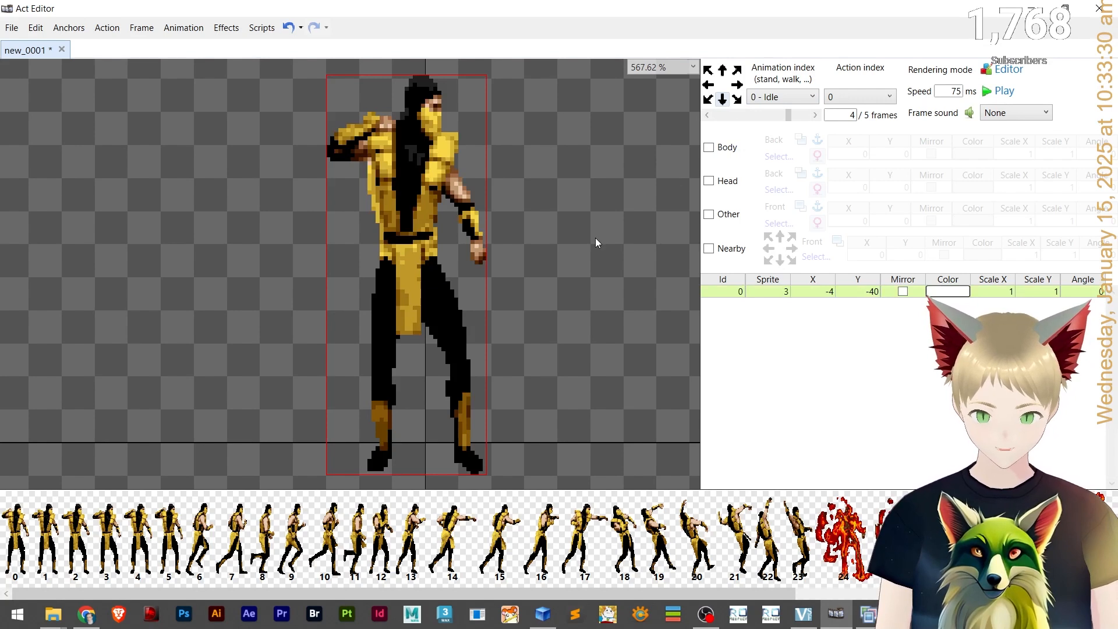
double_click(789, 293)
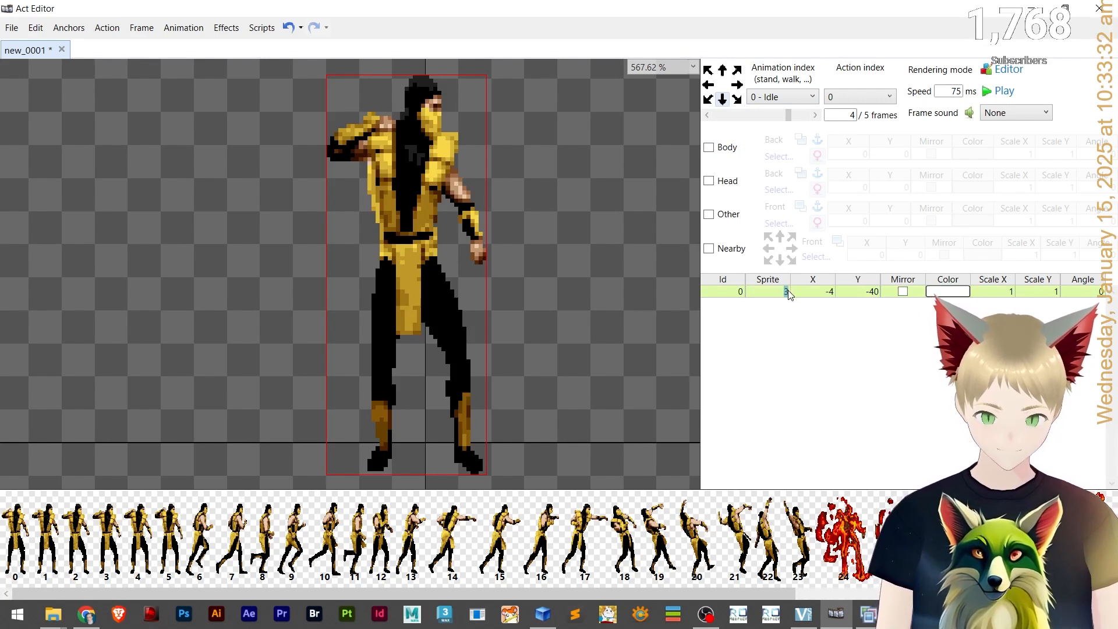
Compare the fourth and fifth frames and shift the fifth frame's sprite one pixel right.
click(708, 116)
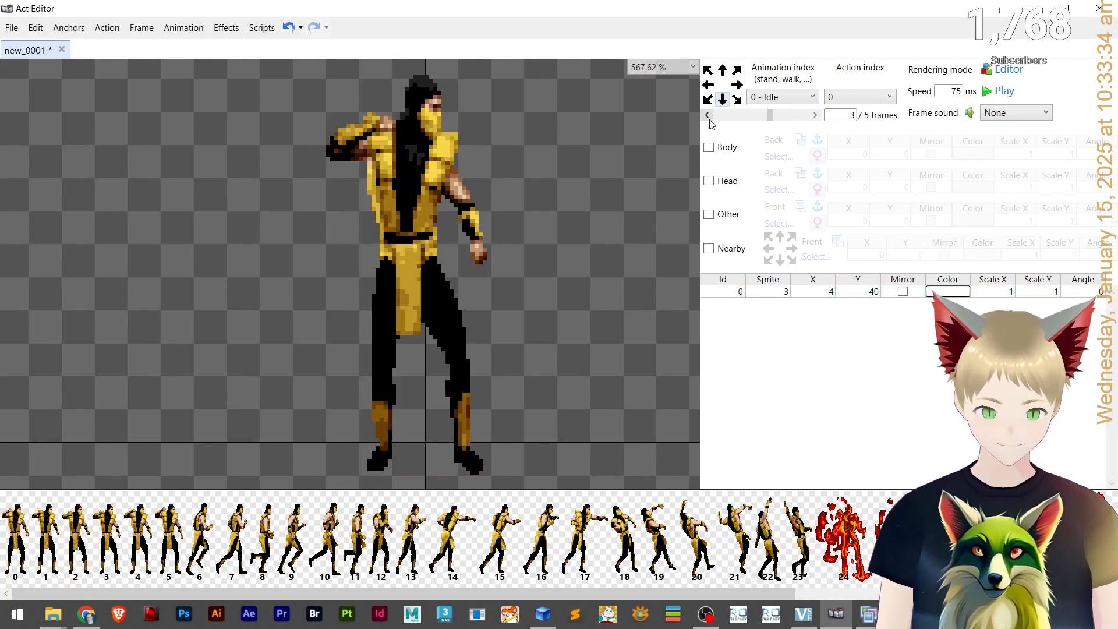
click(812, 116)
click(730, 116)
click(799, 116)
click(731, 116)
click(801, 119)
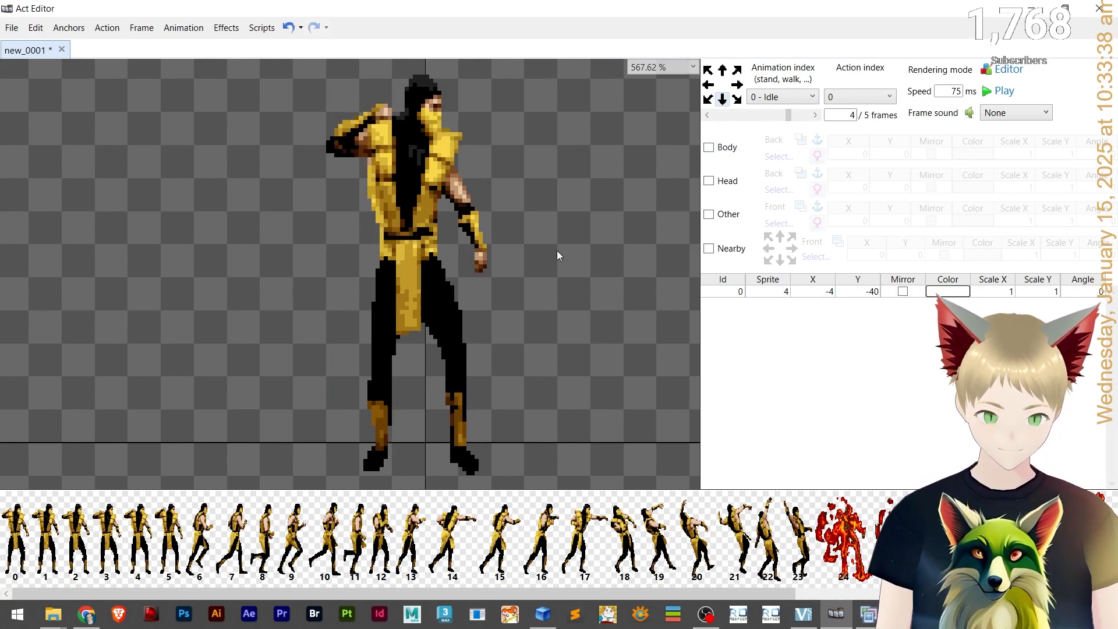
click(403, 299)
key(Right)
Paste the sprite layer into the sixth Idle frame and set its sprite to 5.
click(715, 117)
click(807, 115)
click(812, 114)
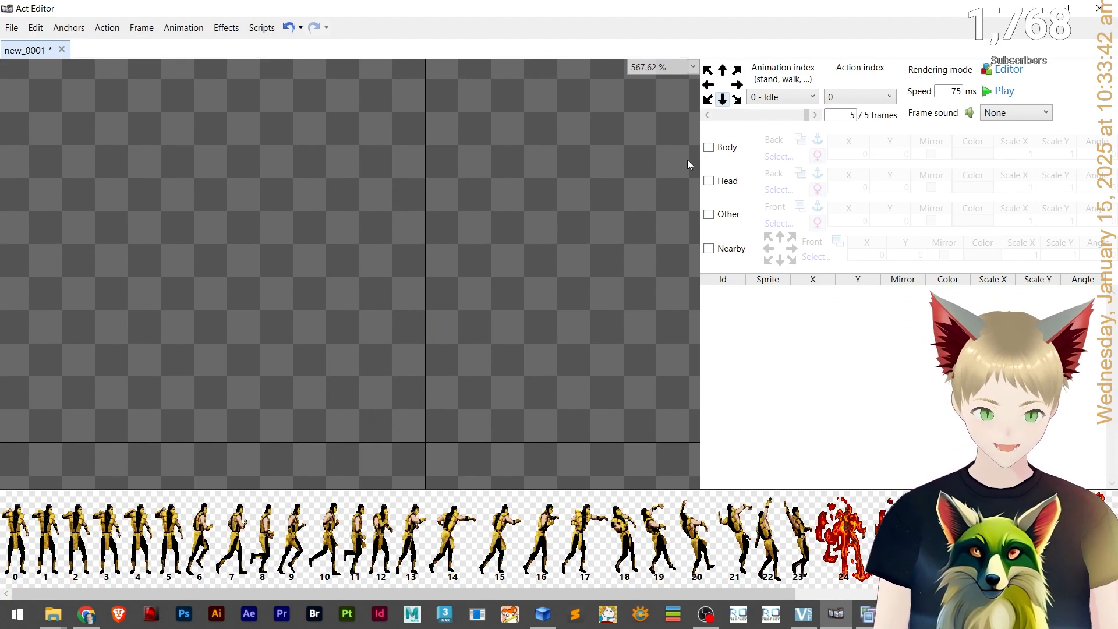
key(ctrl+v)
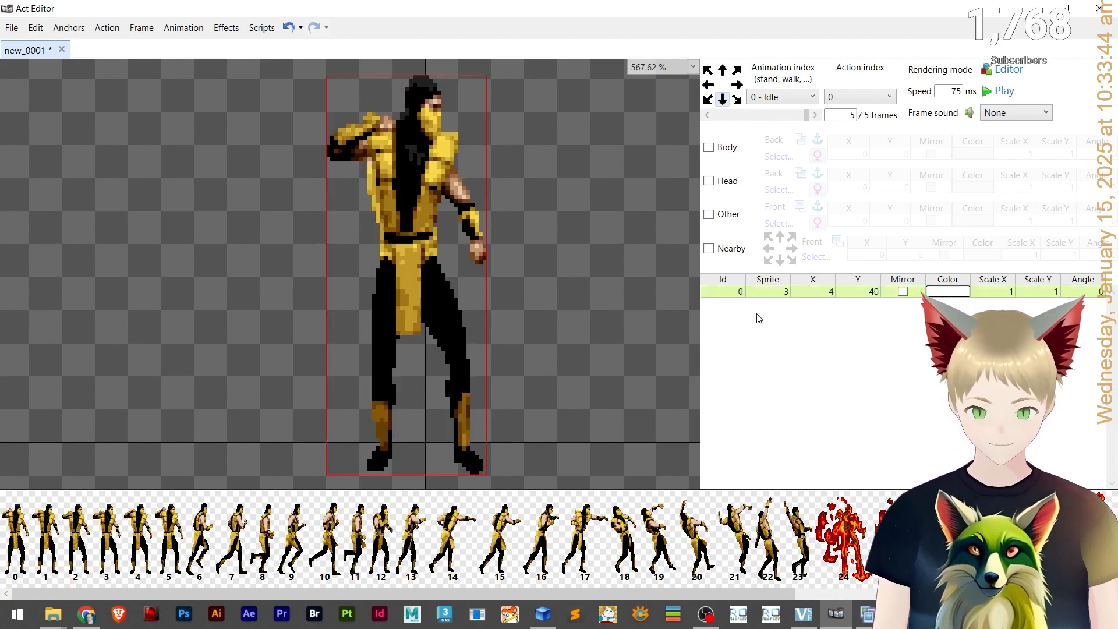
text(5)
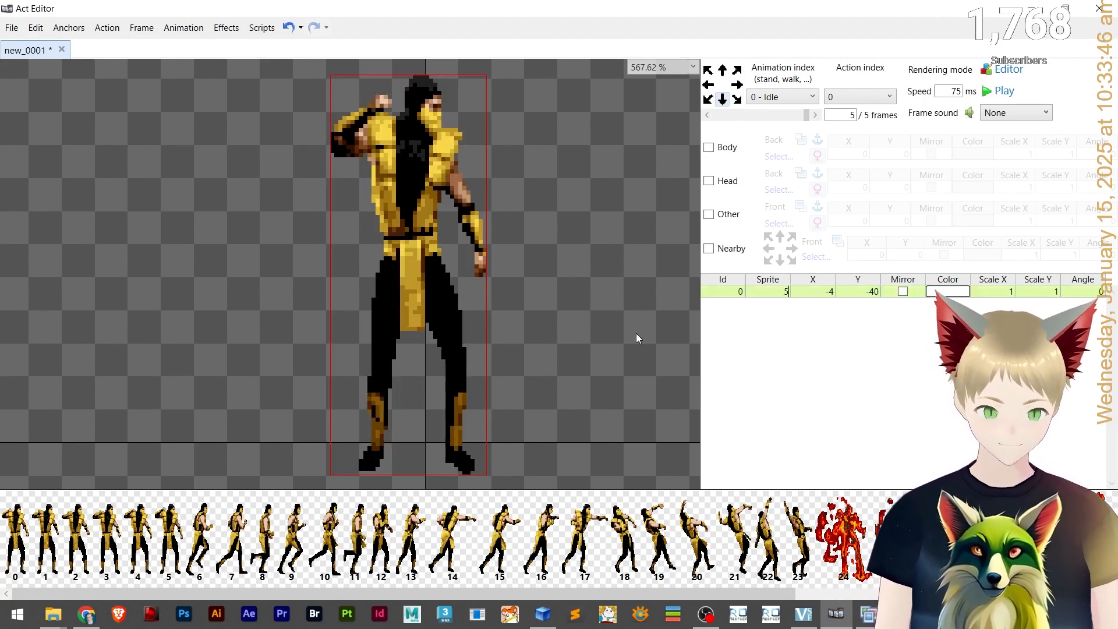
Compare the fifth and sixth frames and shift the sixth frame's sprite two pixels right.
click(524, 260)
click(818, 115)
click(817, 116)
click(818, 115)
click(817, 115)
click(818, 116)
click(817, 115)
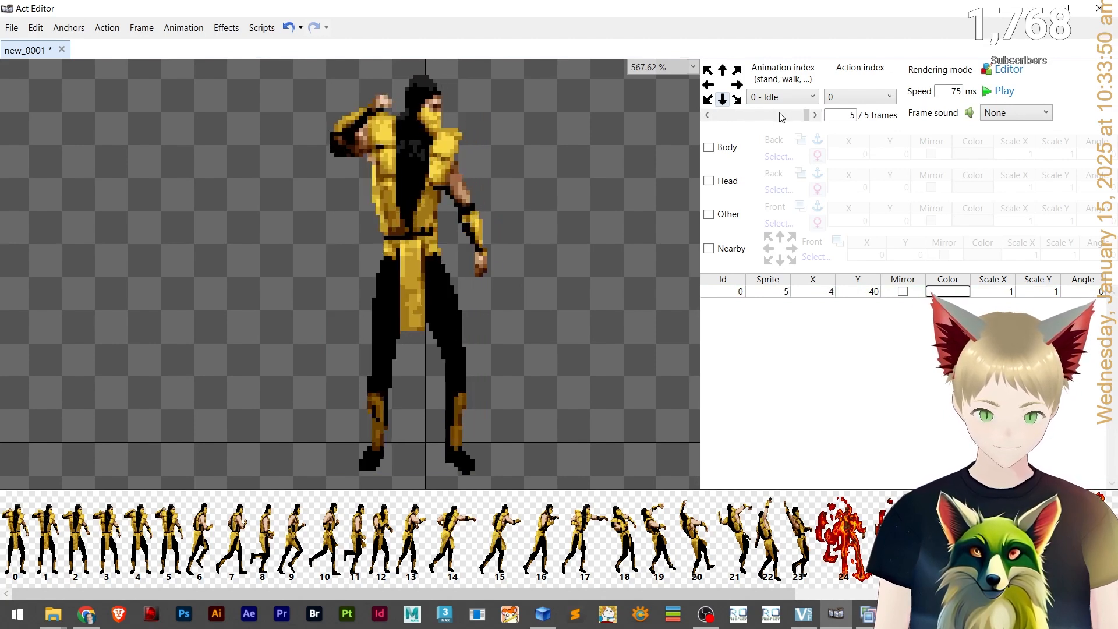
click(782, 115)
click(812, 117)
click(445, 316)
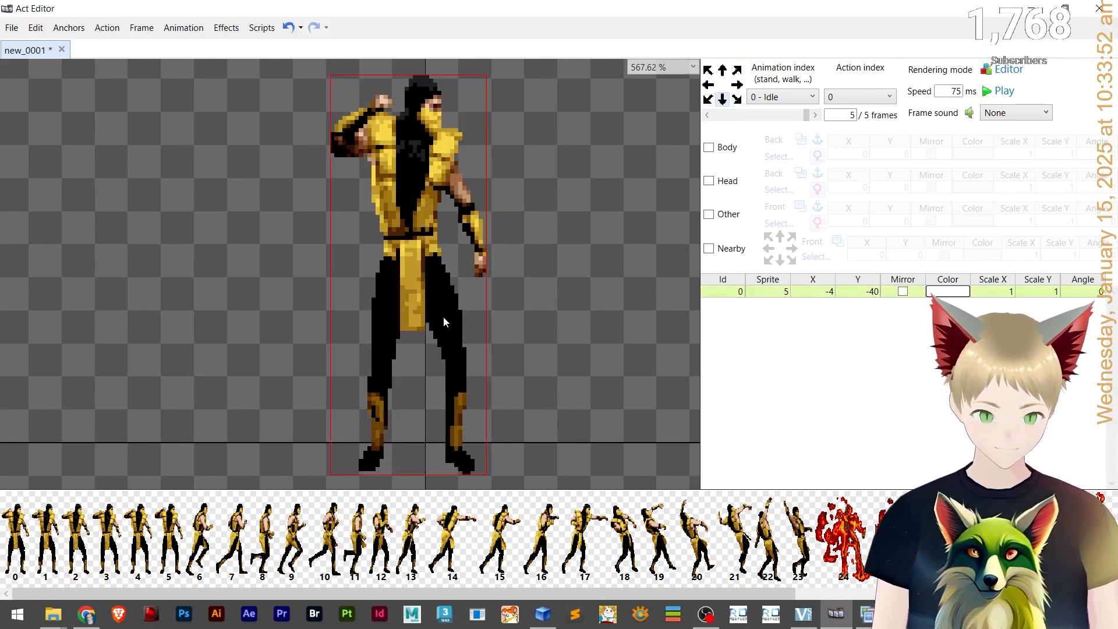
key(Right)
key(Right)
Play the Idle animation to preview it, then stop playback.
click(751, 116)
click(816, 115)
click(993, 94)
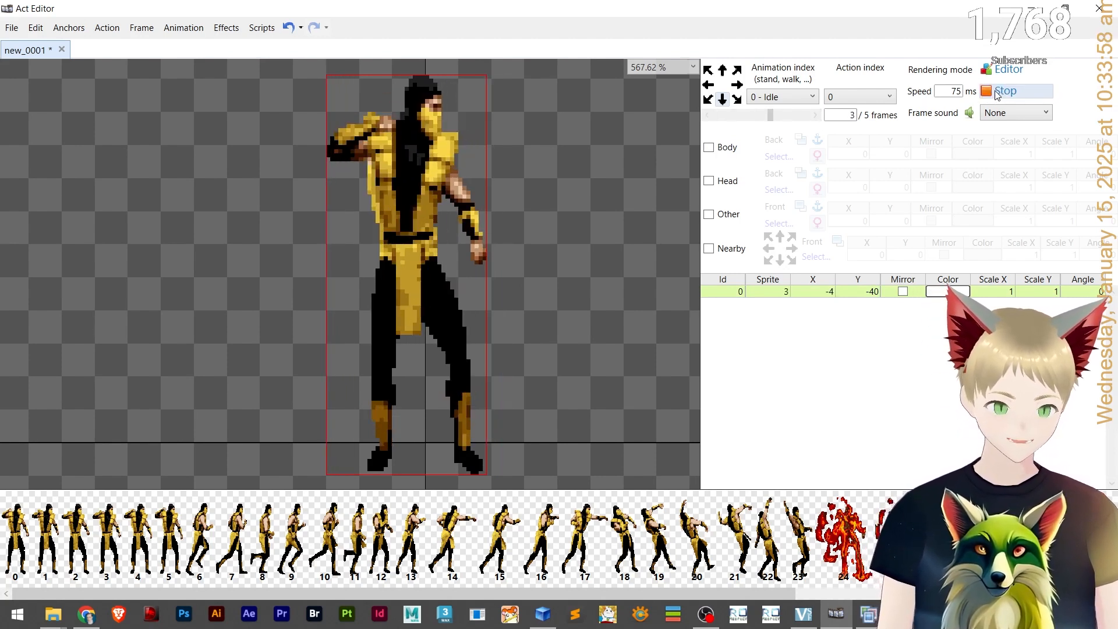
click(998, 94)
Try animation speeds of 120 ms and 200 ms while previewing the Idle playback.
double_click(955, 92)
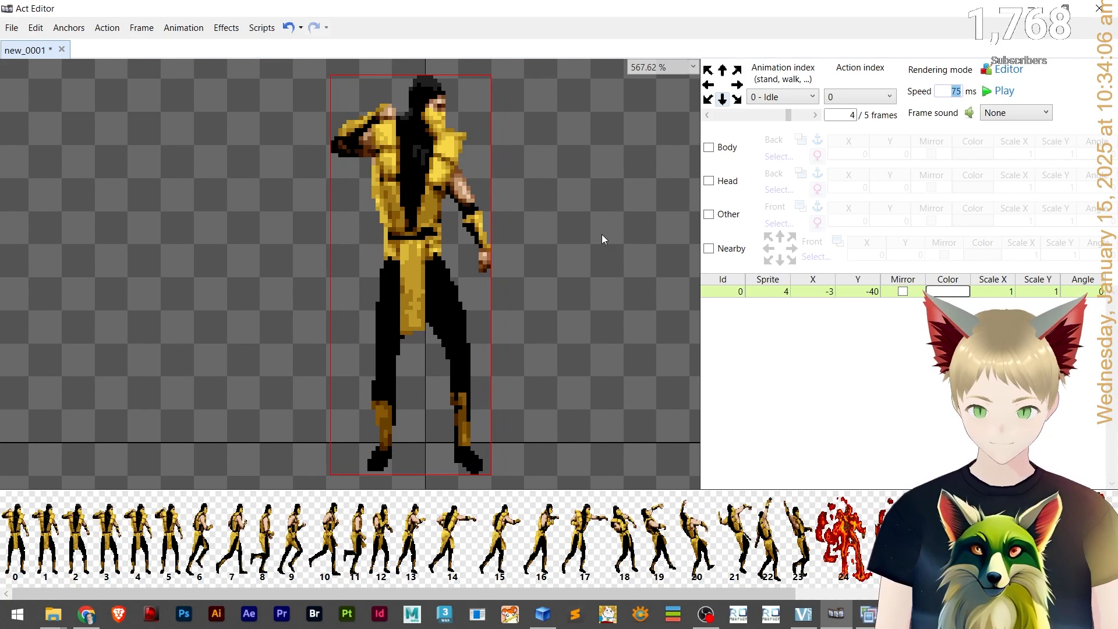
text(120)
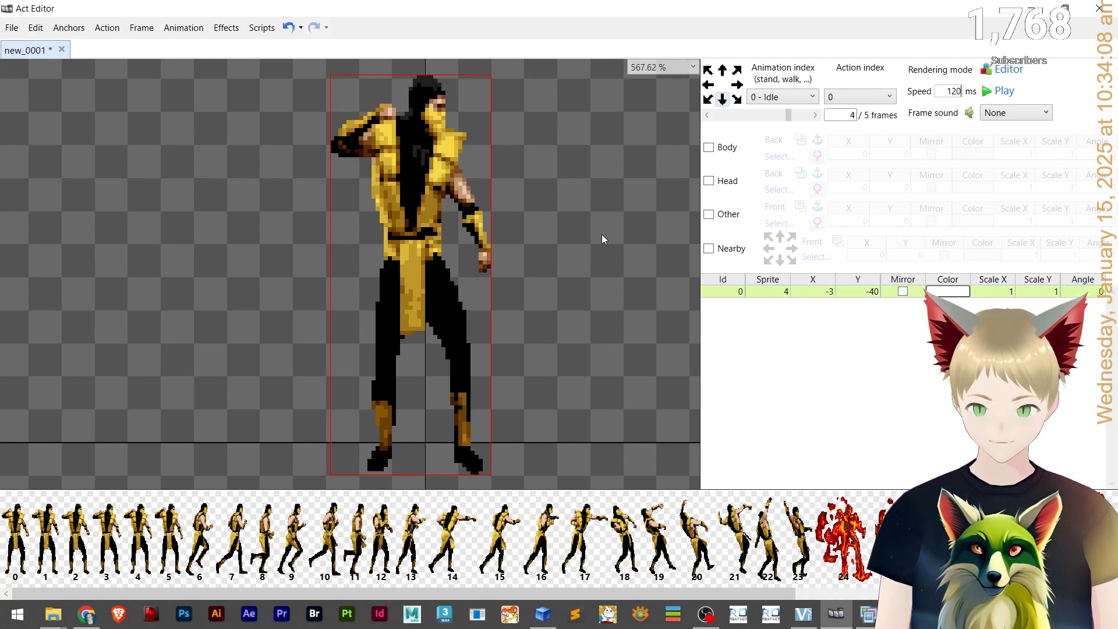
click(1001, 97)
click(1001, 98)
double_click(951, 92)
text(1)
text(20)
click(1003, 92)
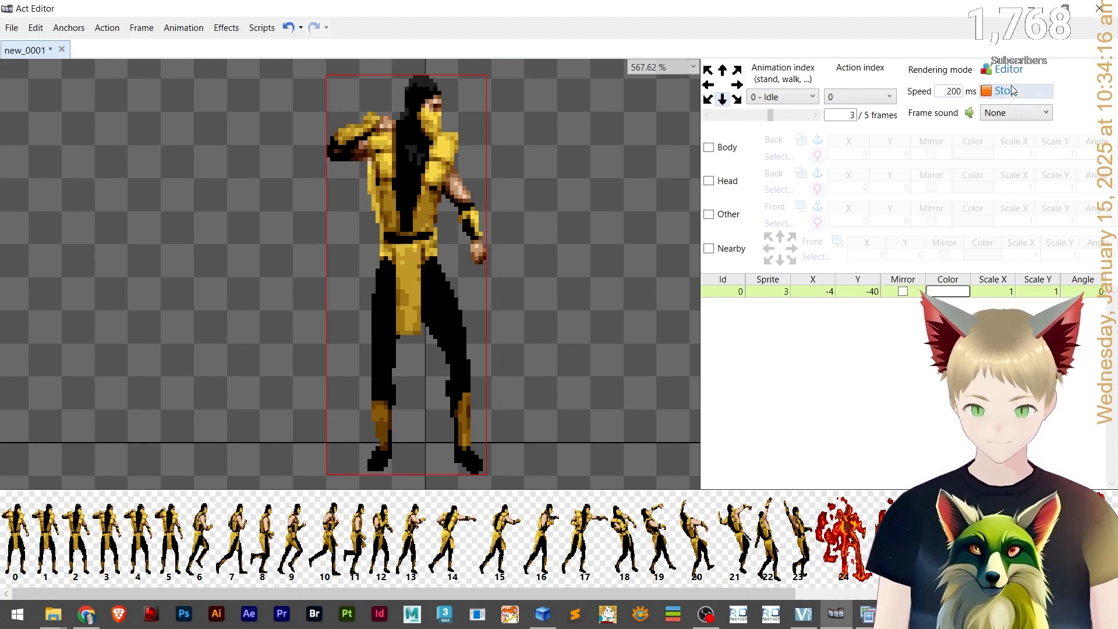
Set the animation speed to 140 ms and play the Idle animation.
click(1013, 91)
drag(945, 92, 1060, 86)
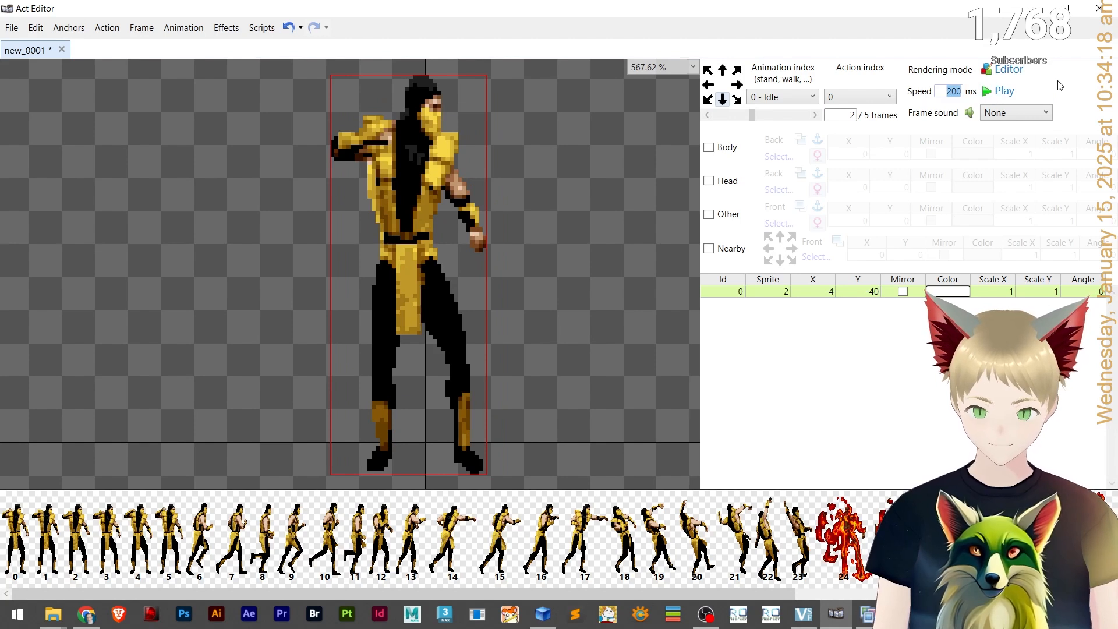
text(140)
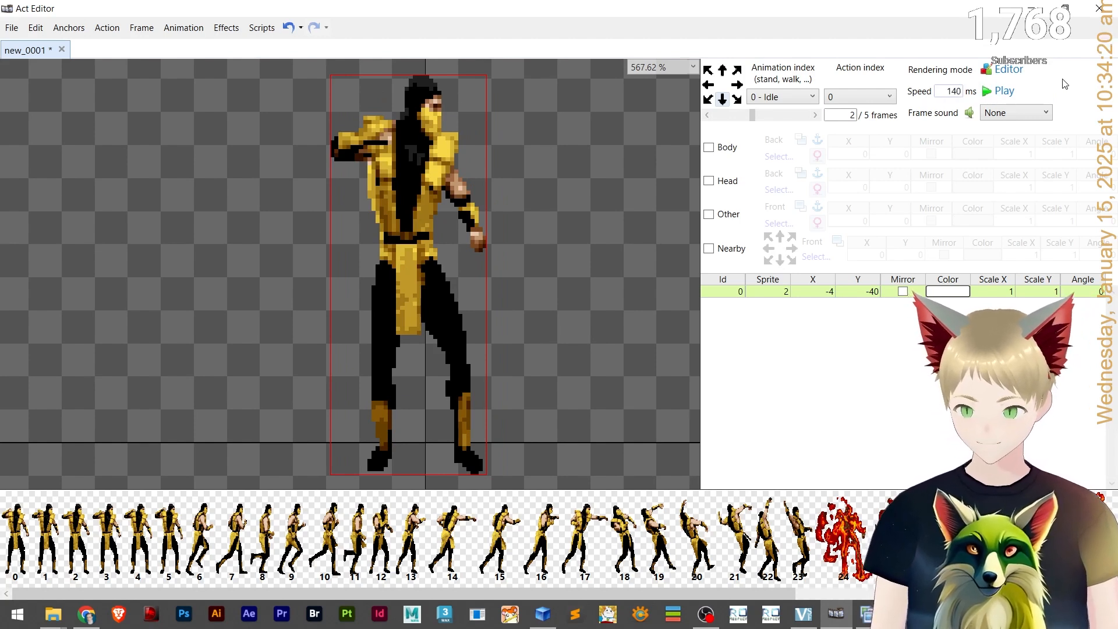
click(1024, 92)
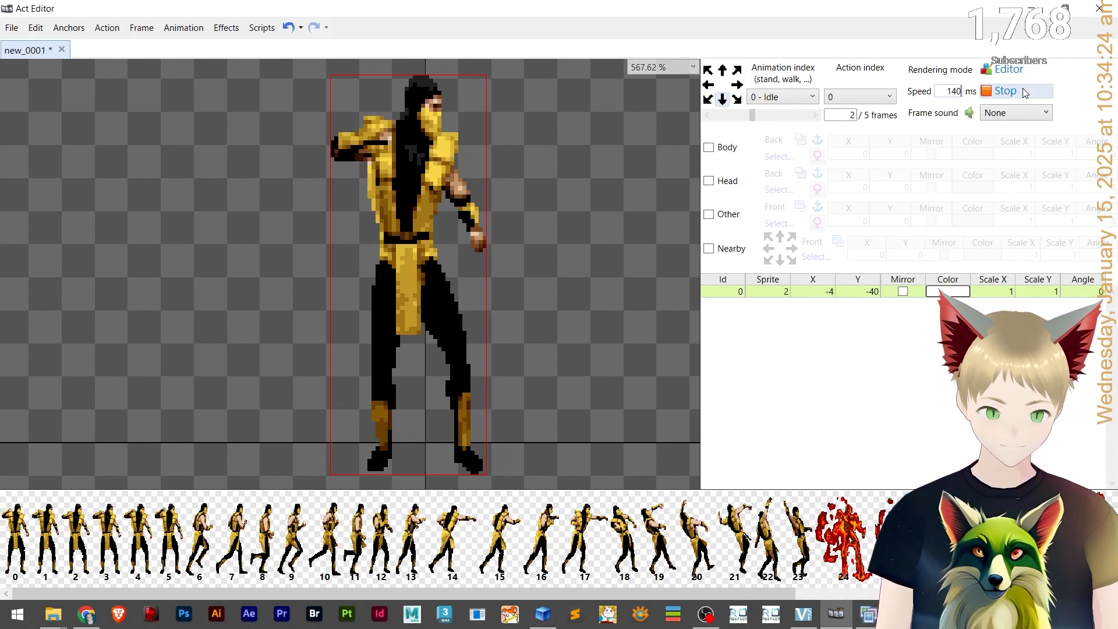
Save the sprite and animation files as mk_scorpion.act.
scroll(359, 330, down, 5)
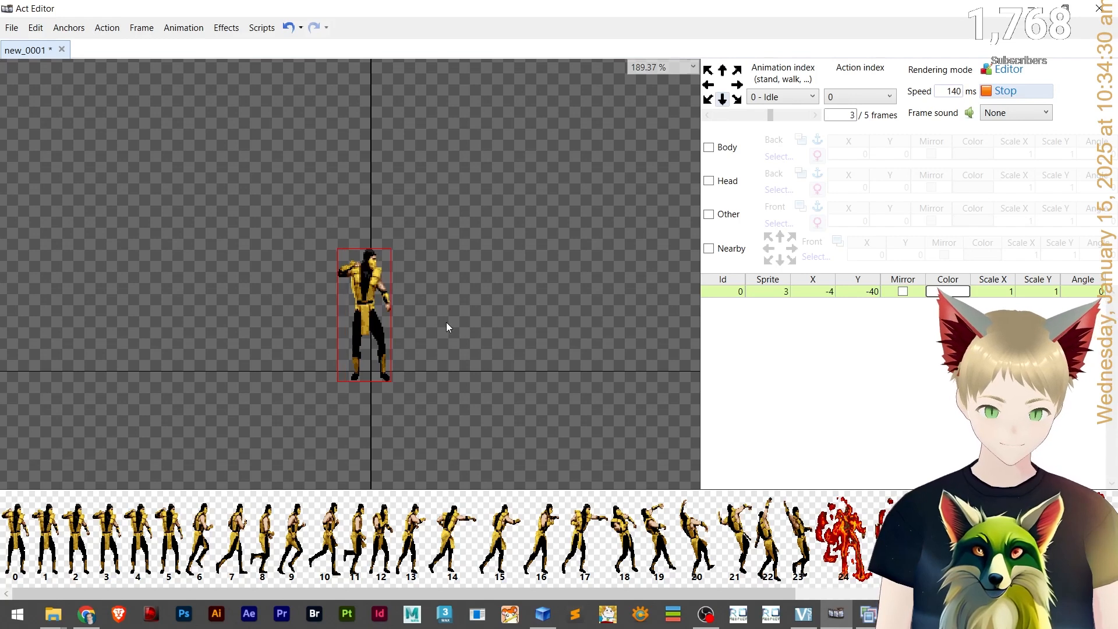
key(ctrl+s)
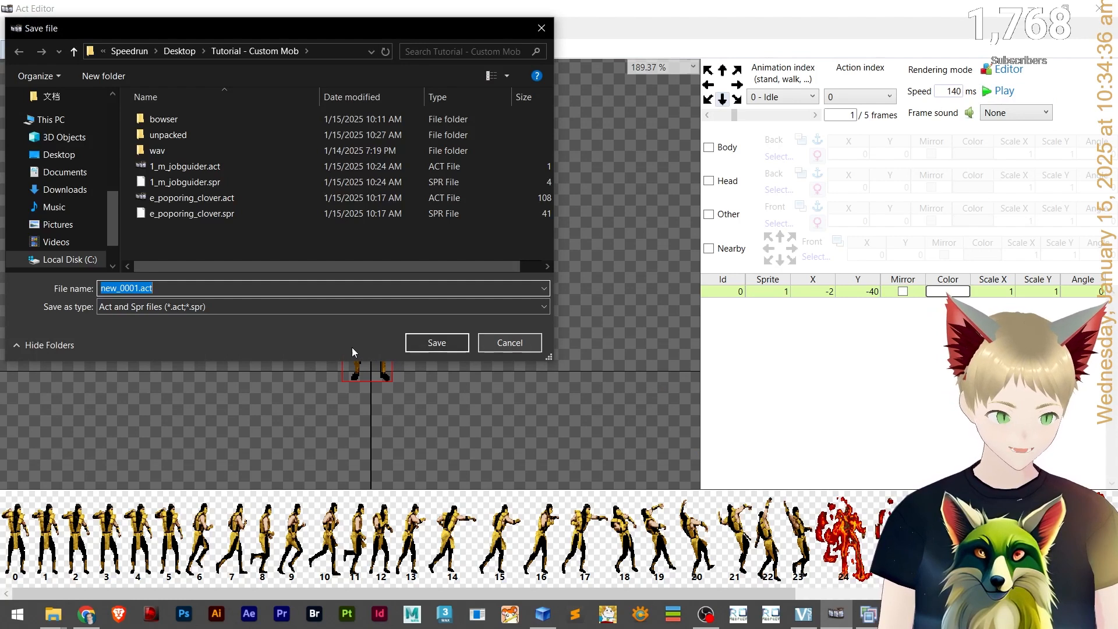
double_click(139, 288)
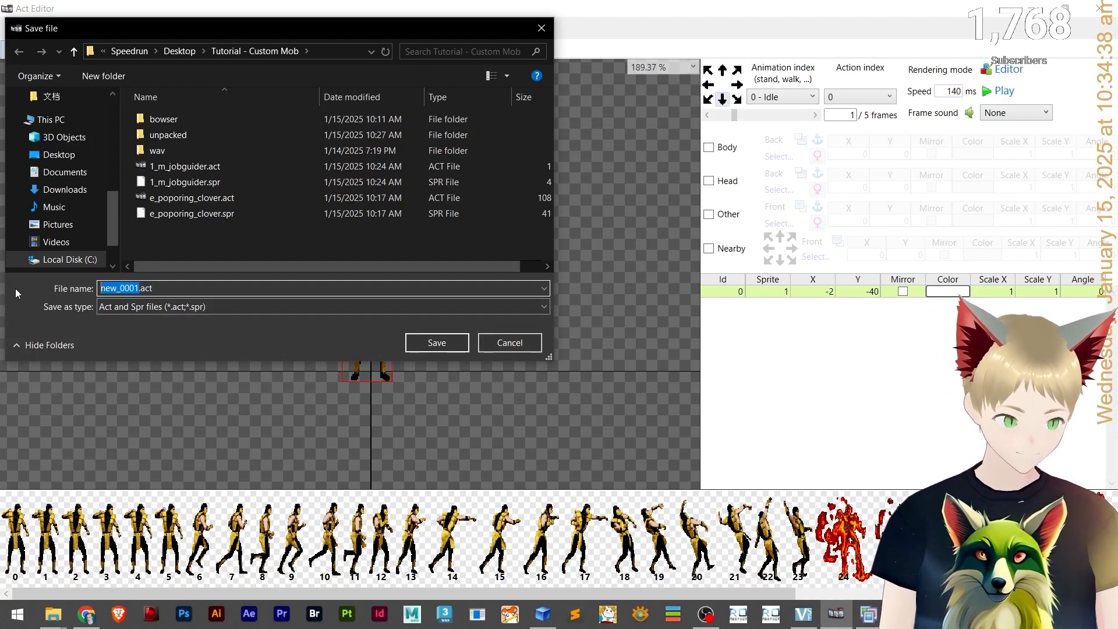
text(mk_sco)
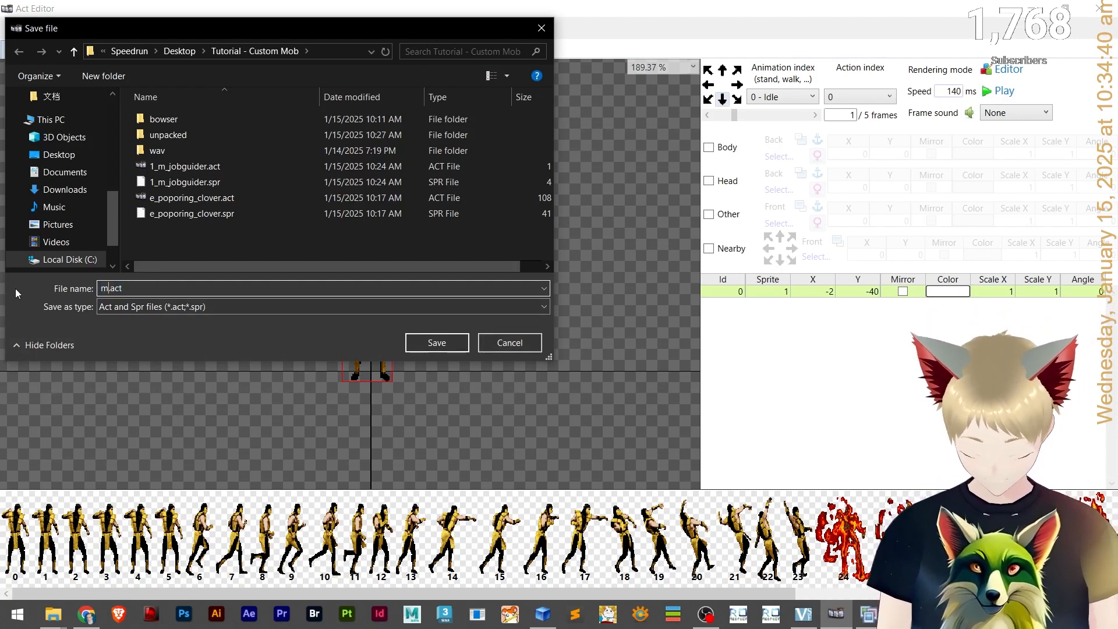
text(rpion)
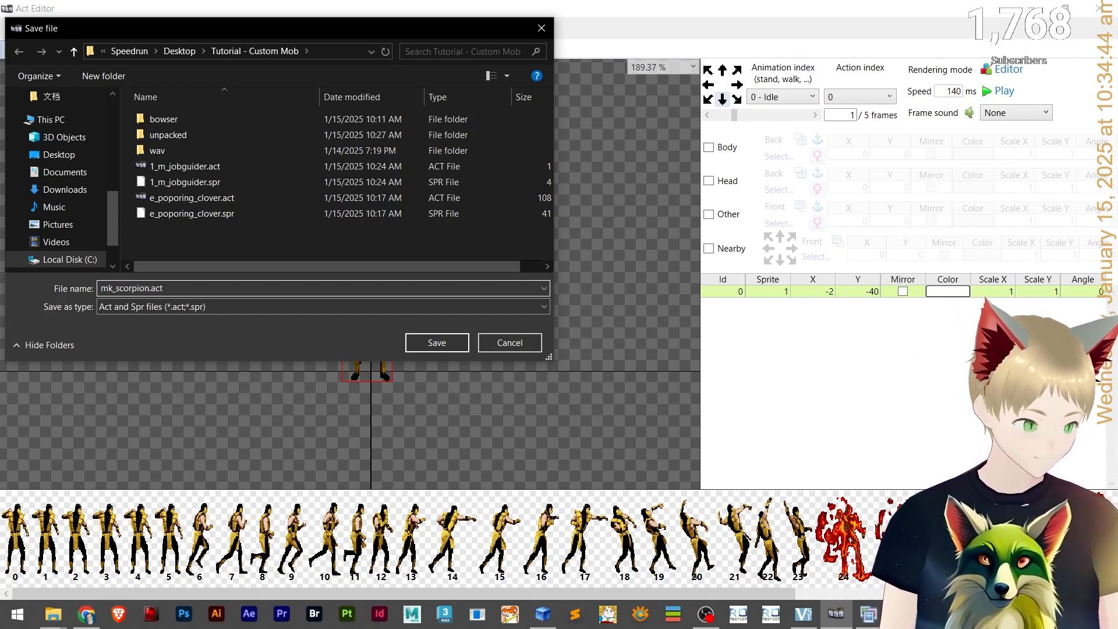
key(Return)
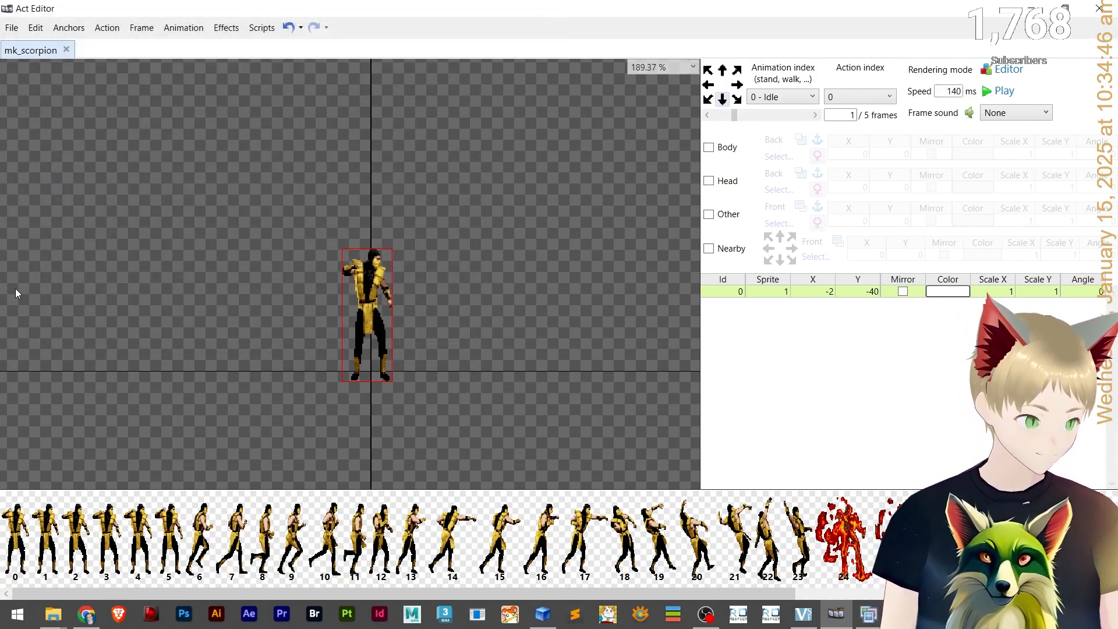
Preview the Idle animation playback and review the list of animation indexes.
scroll(443, 303, up, 4)
scroll(397, 298, down, 1)
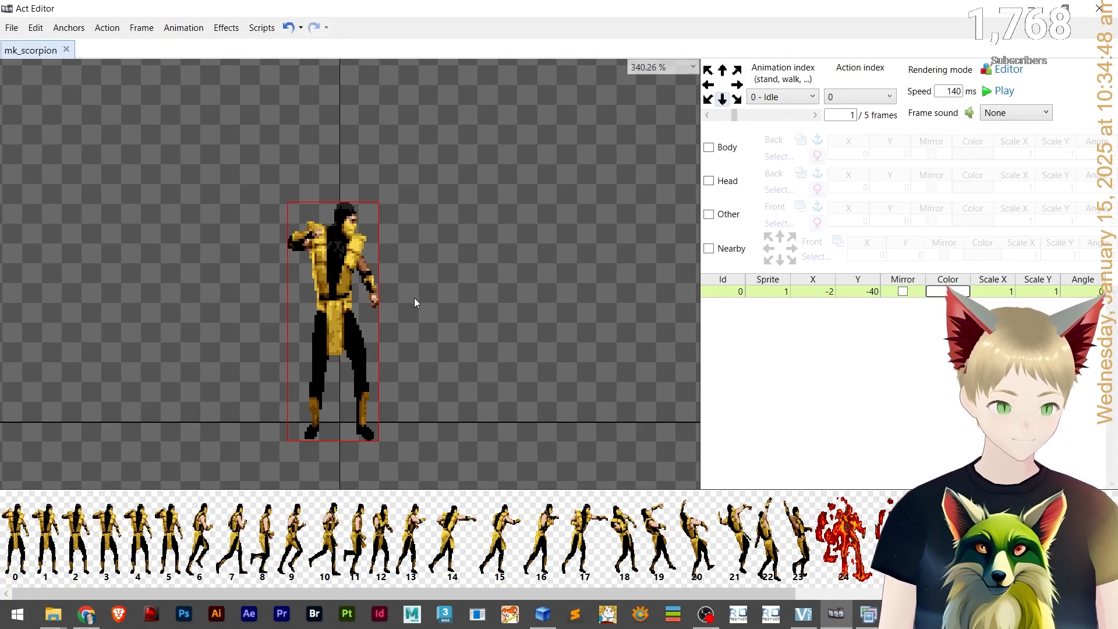
click(988, 93)
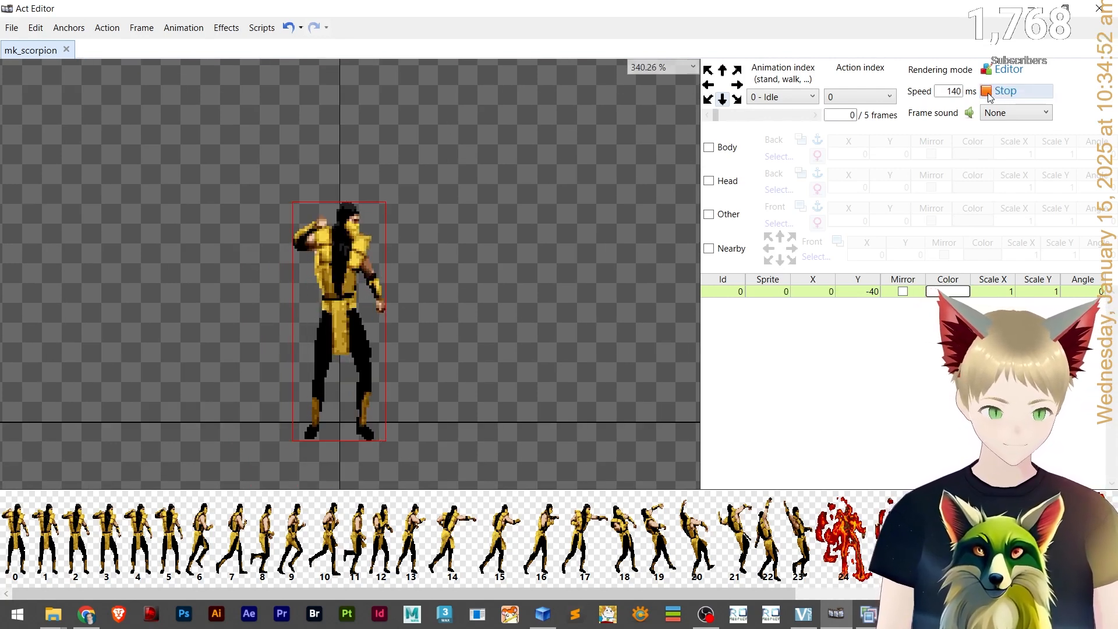
click(988, 93)
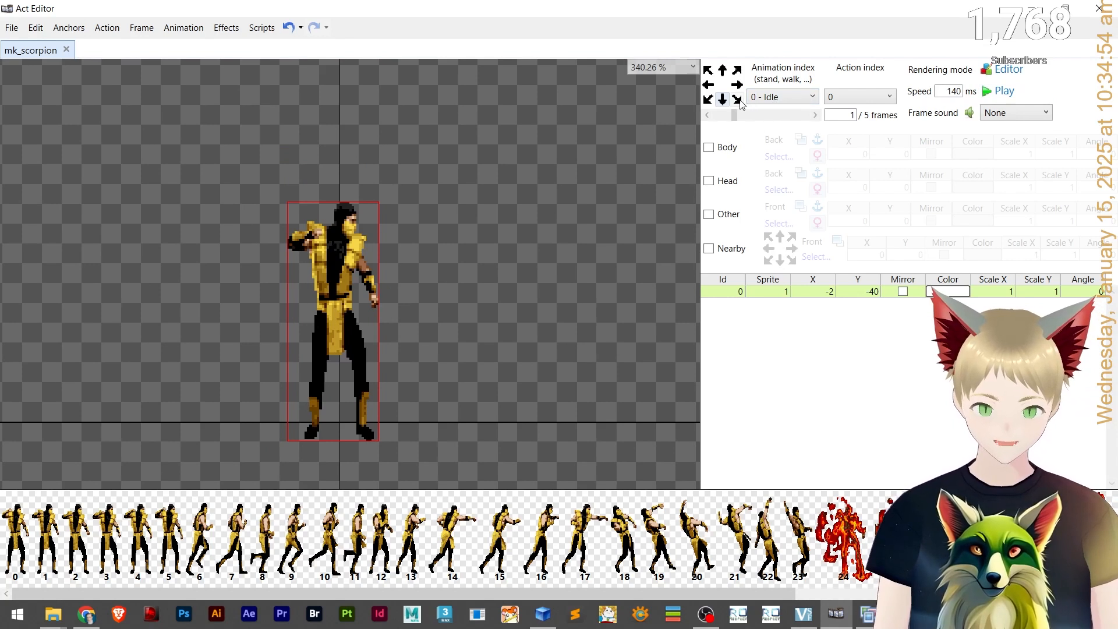
click(785, 98)
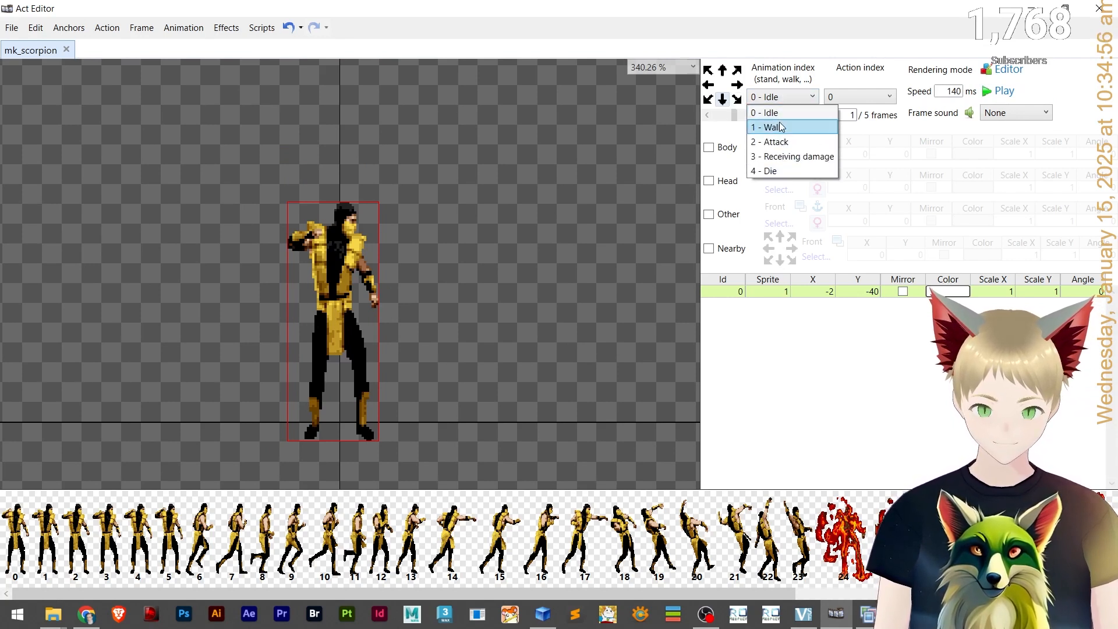
click(768, 99)
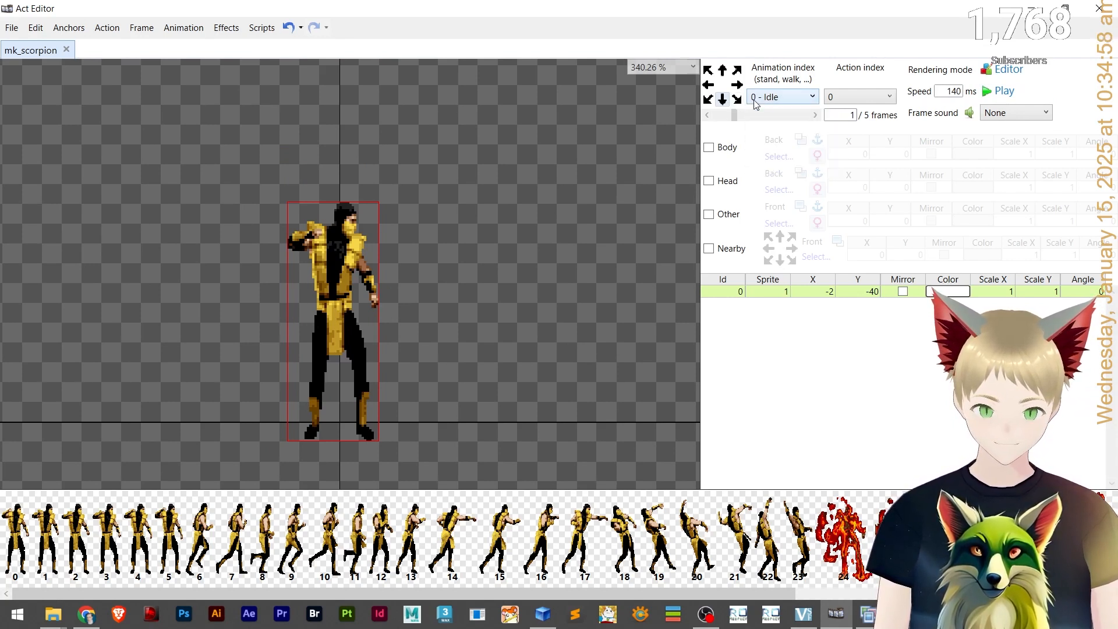
key(alt+Tab)
drag(582, 7, 559, 12)
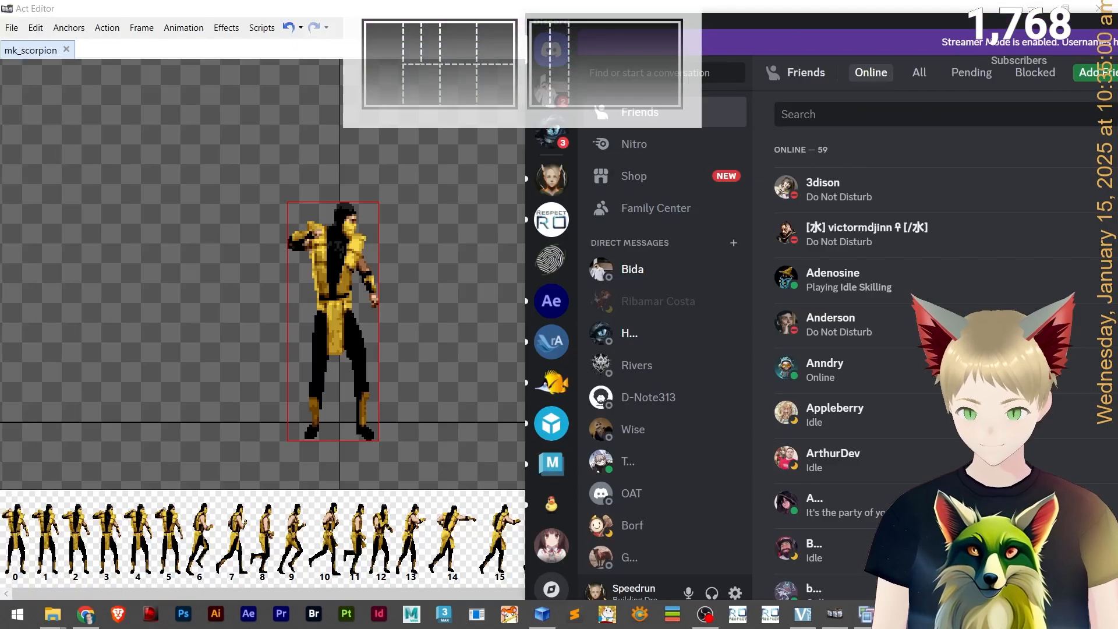
key(alt+Tab)
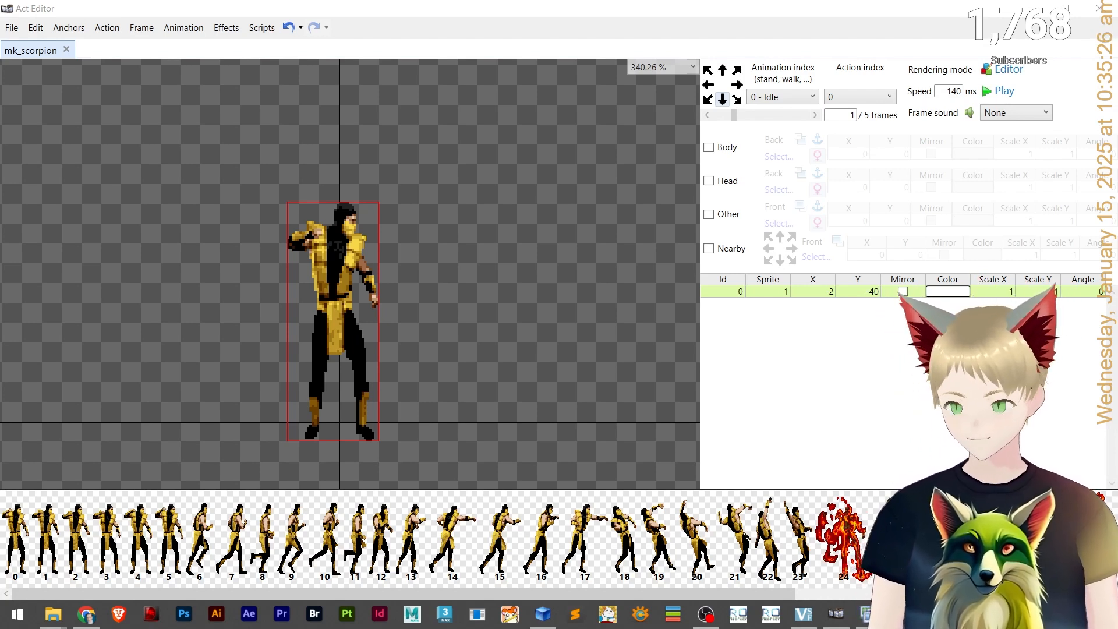
Review the shared copy-and-flip action script in the Discord conversation.
key(alt+Tab)
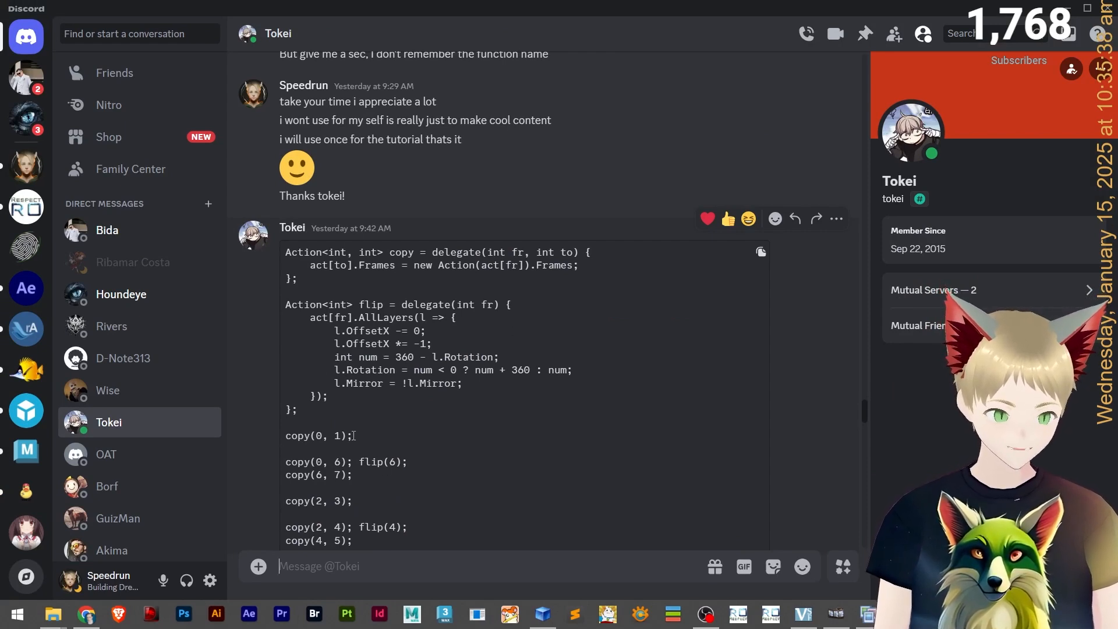
click(836, 613)
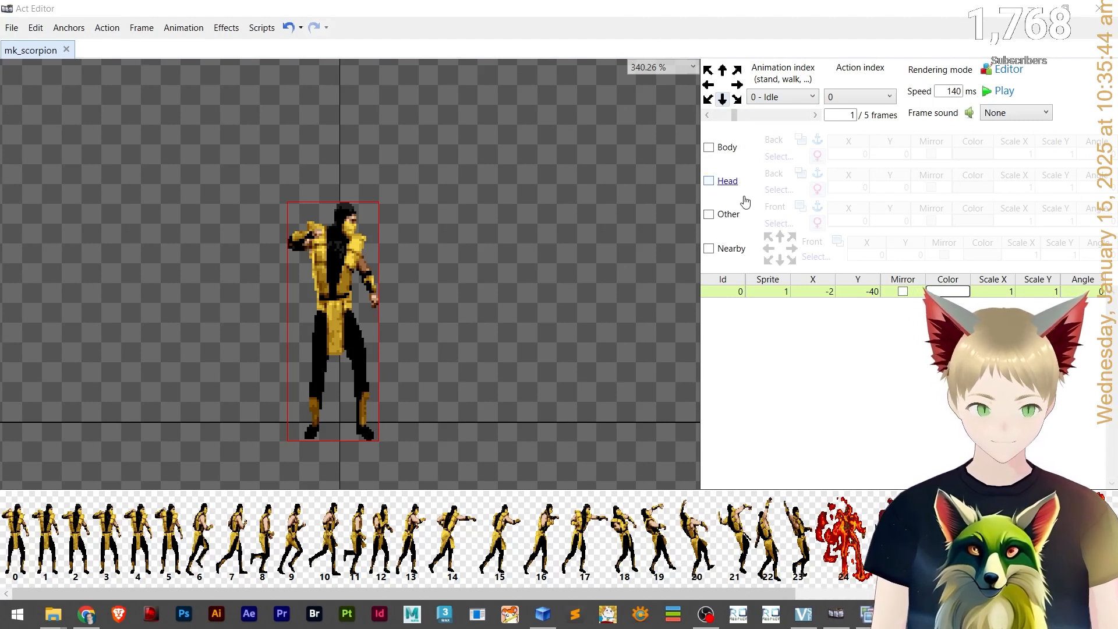
click(507, 313)
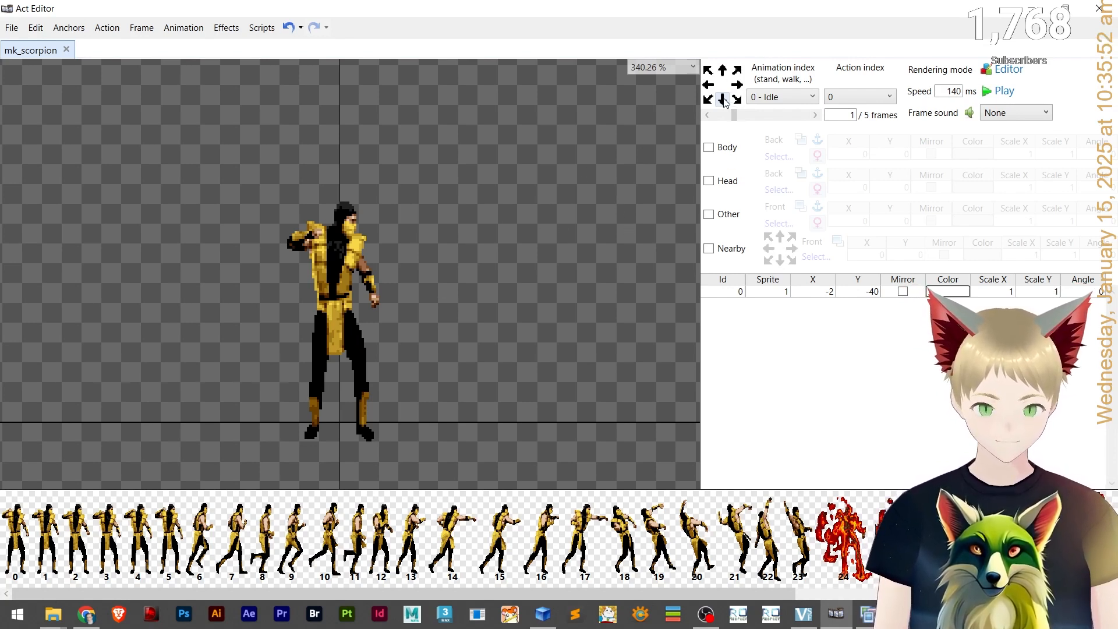
Open 1_m_jobguider.act and examine how its sprite looks in each facing direction.
key(alt+Tab)
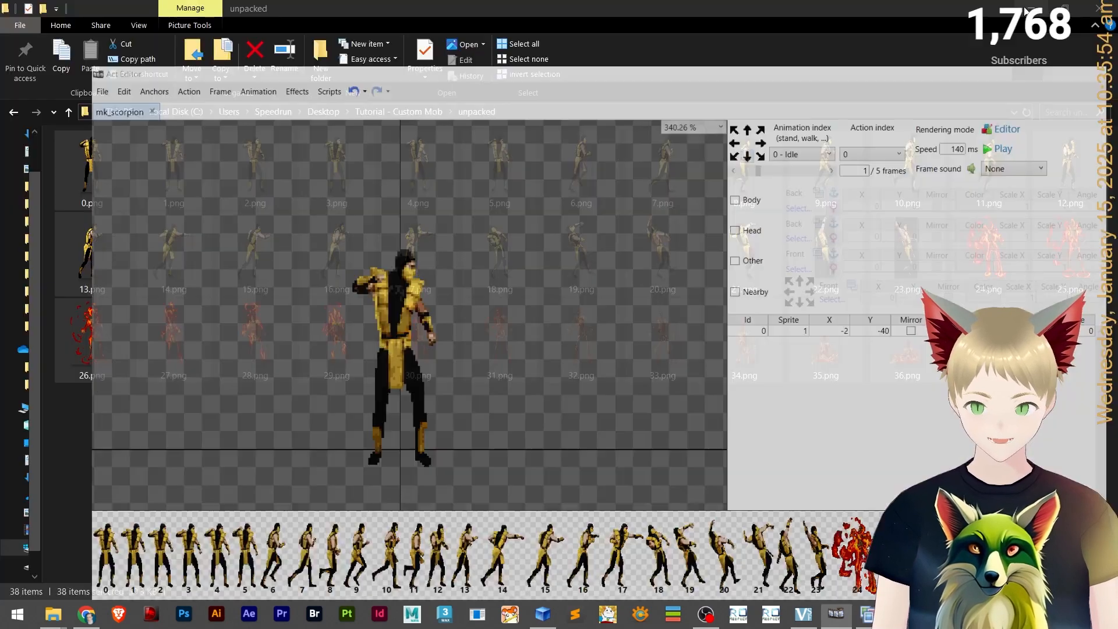
click(396, 111)
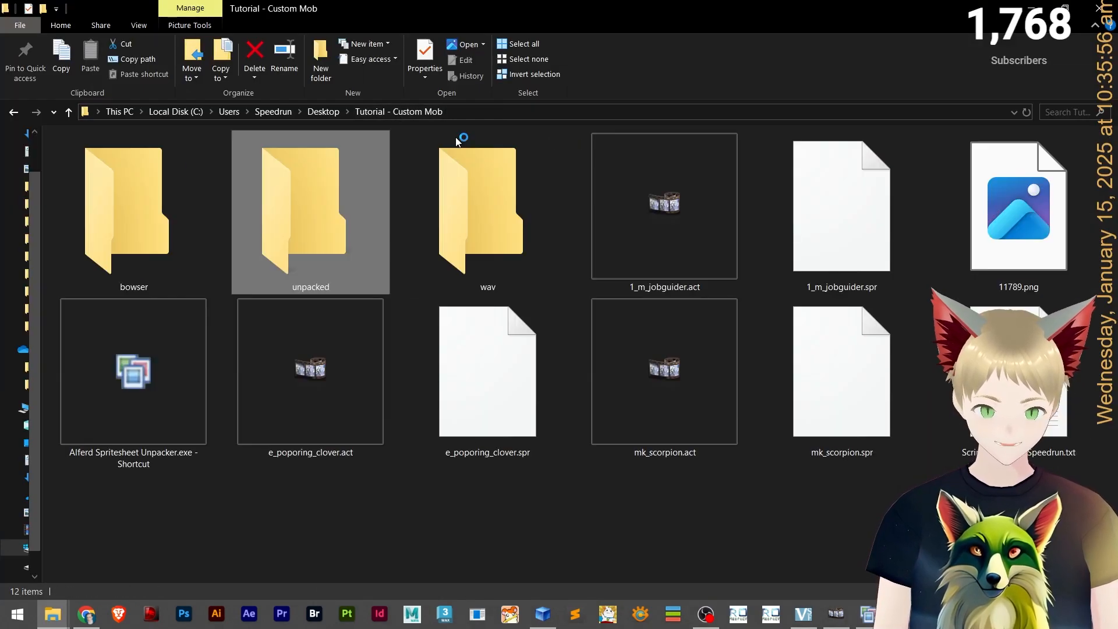
double_click(677, 207)
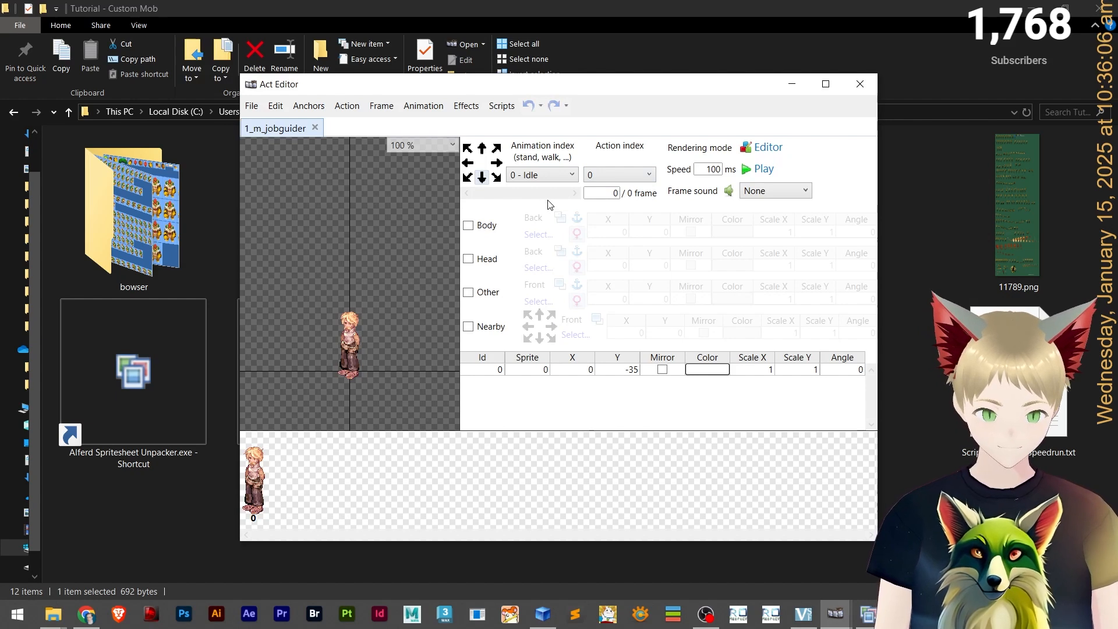
click(467, 177)
click(482, 178)
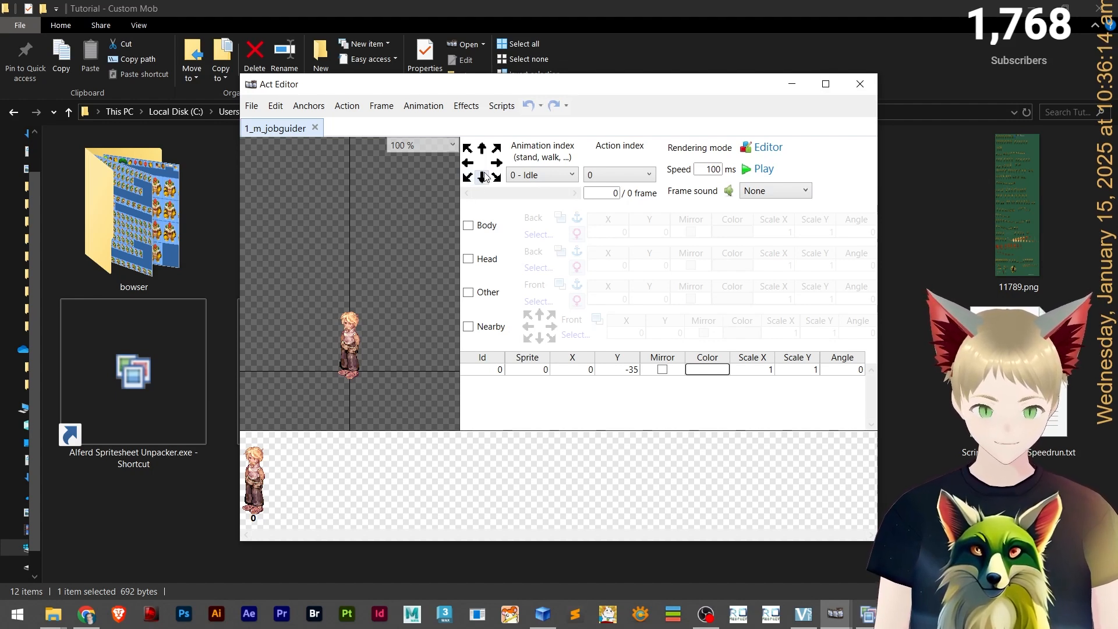
scroll(345, 350, up, 7)
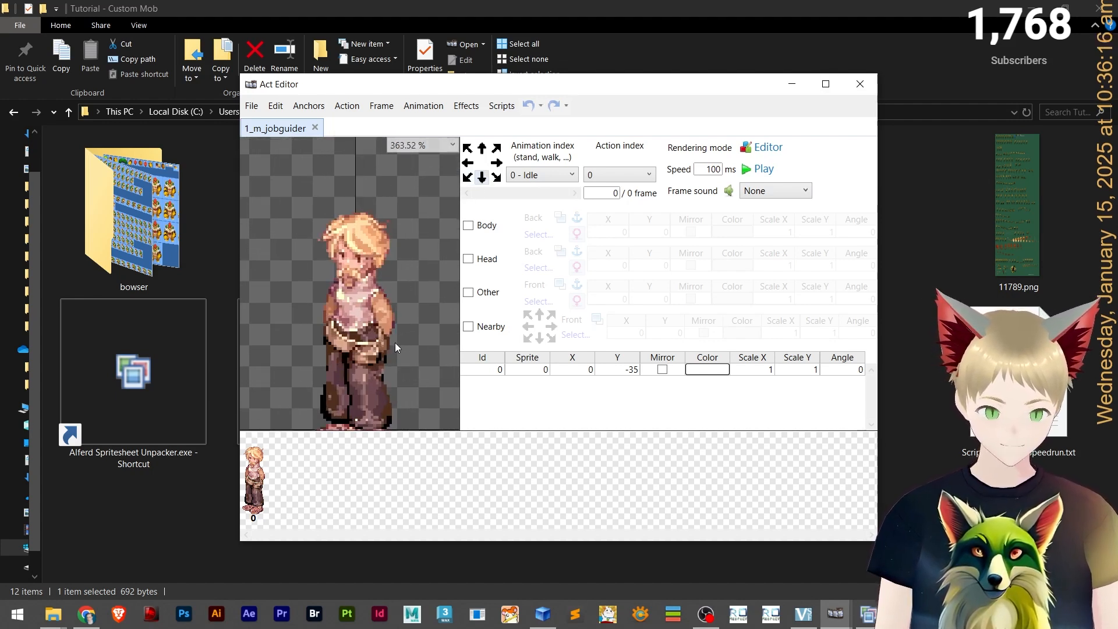
drag(431, 219, 438, 257)
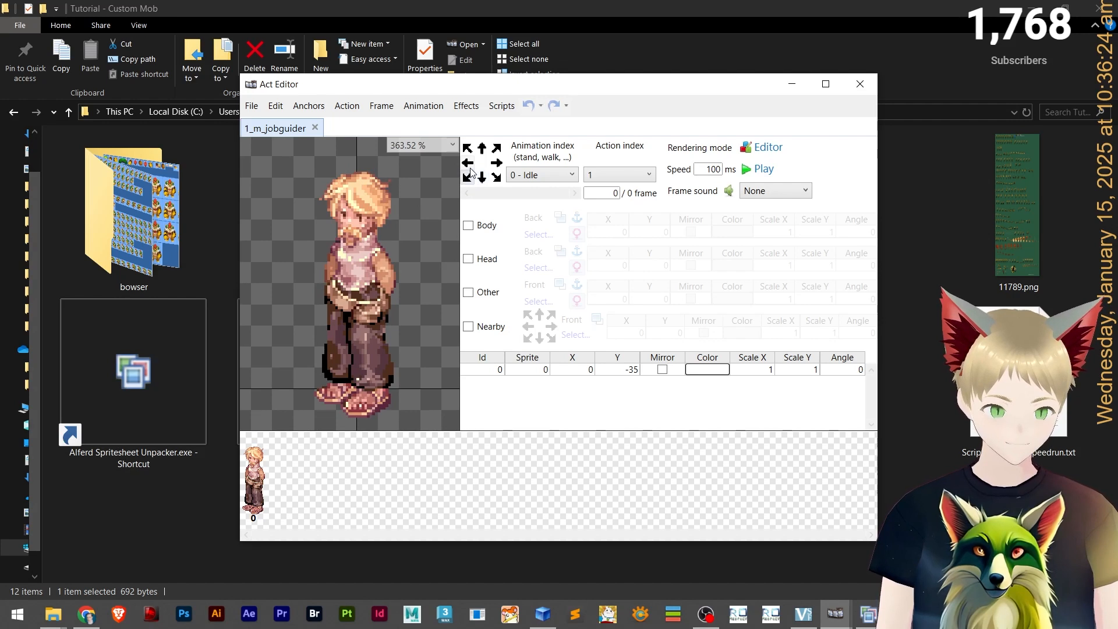
click(470, 149)
click(482, 149)
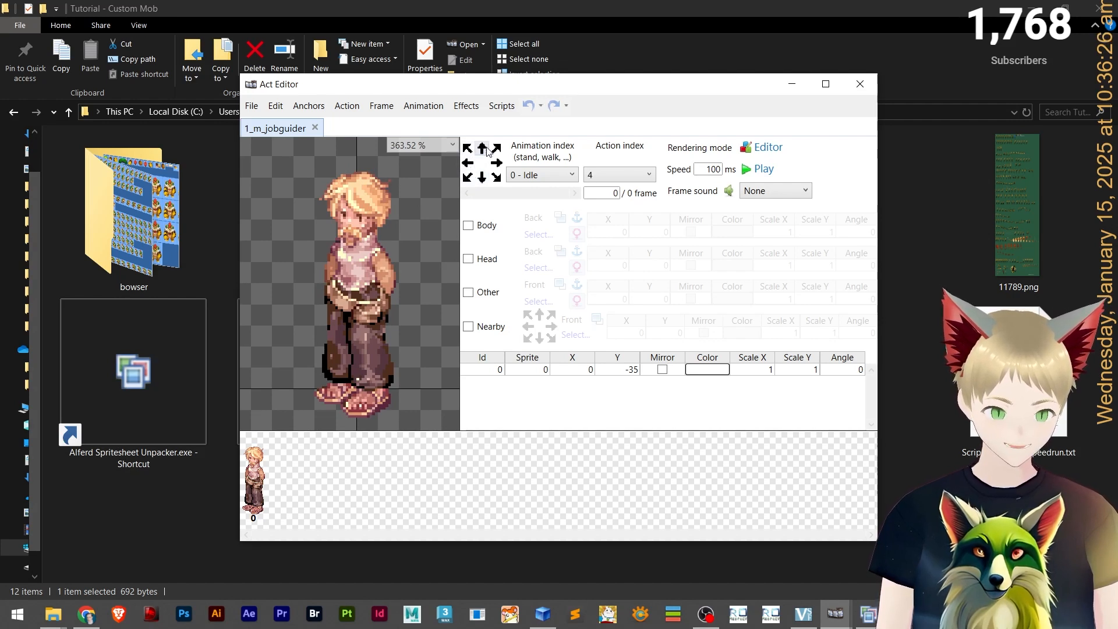
click(496, 177)
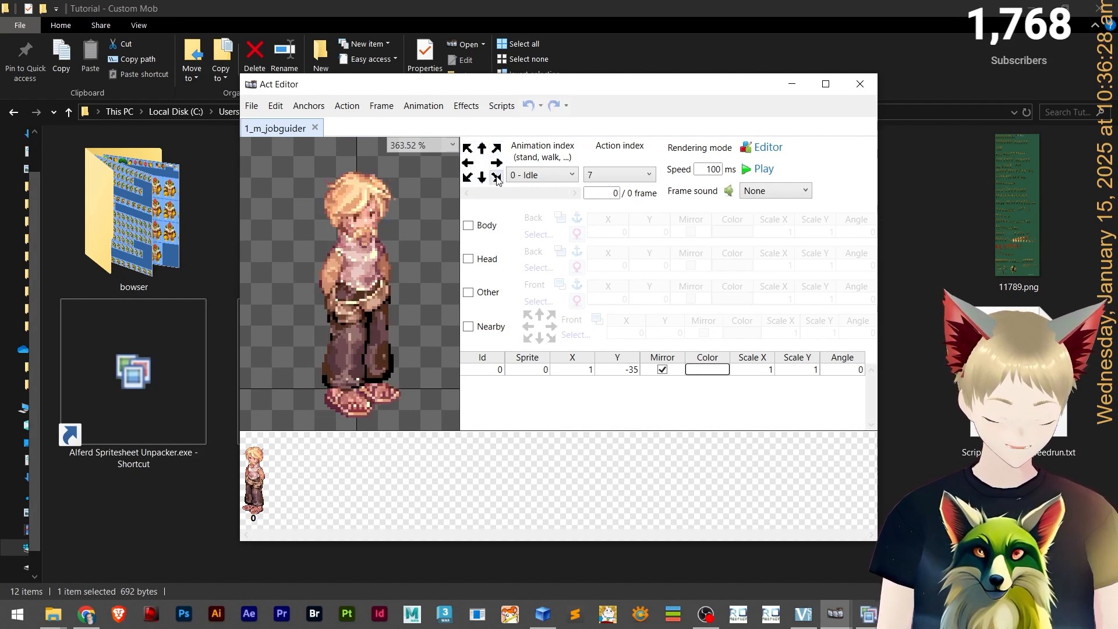
click(496, 148)
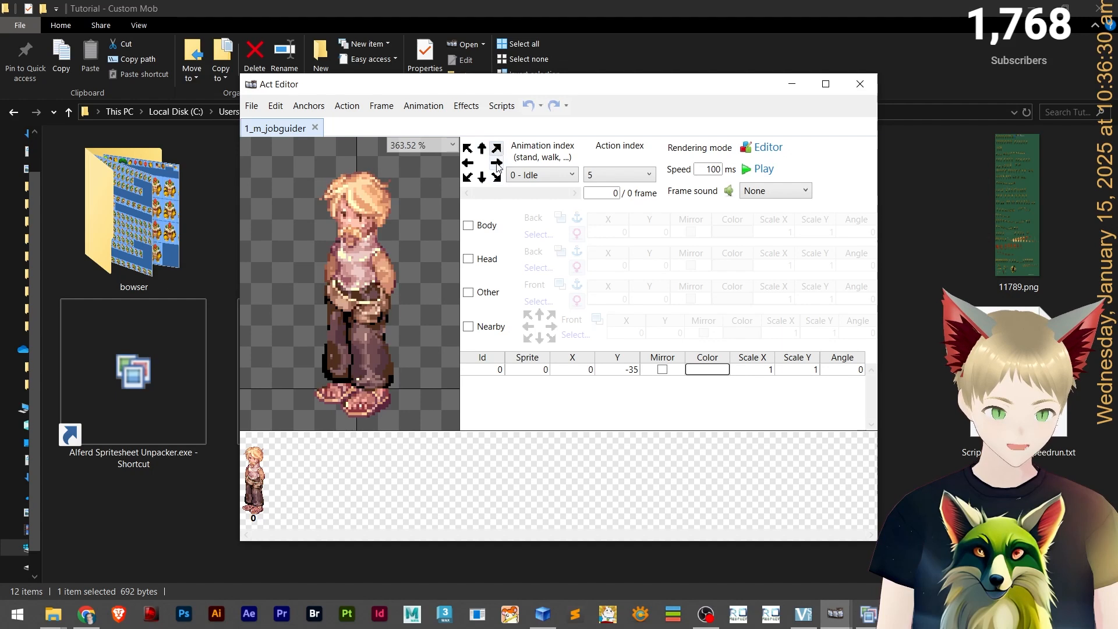
click(496, 177)
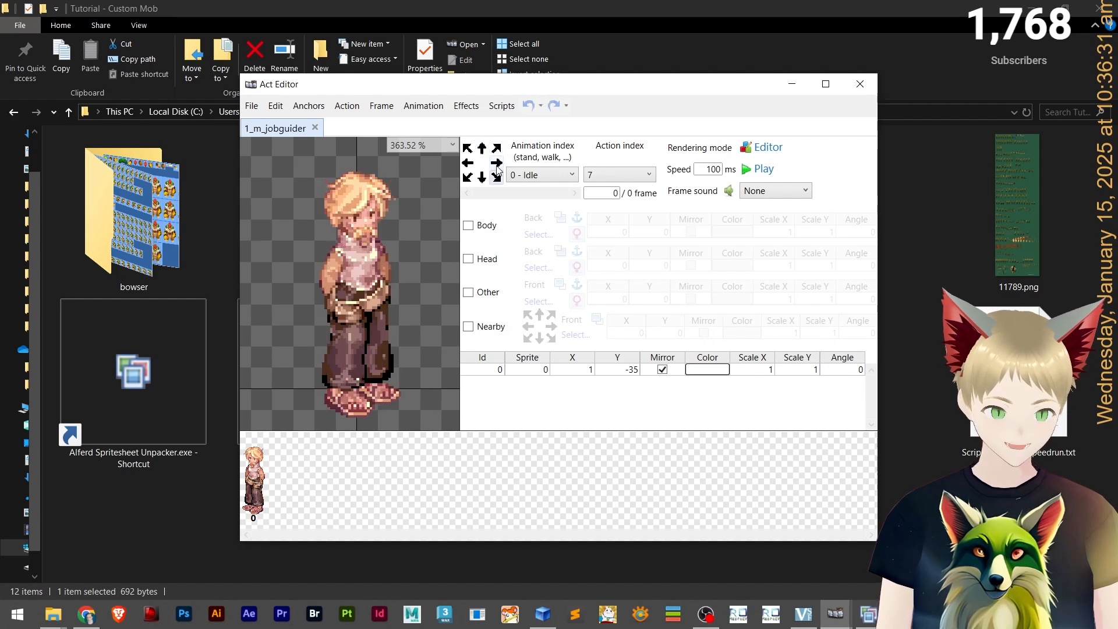
click(855, 88)
Open e_poporing_clover.act and examine how its sprite and offsets change in each facing direction.
double_click(281, 417)
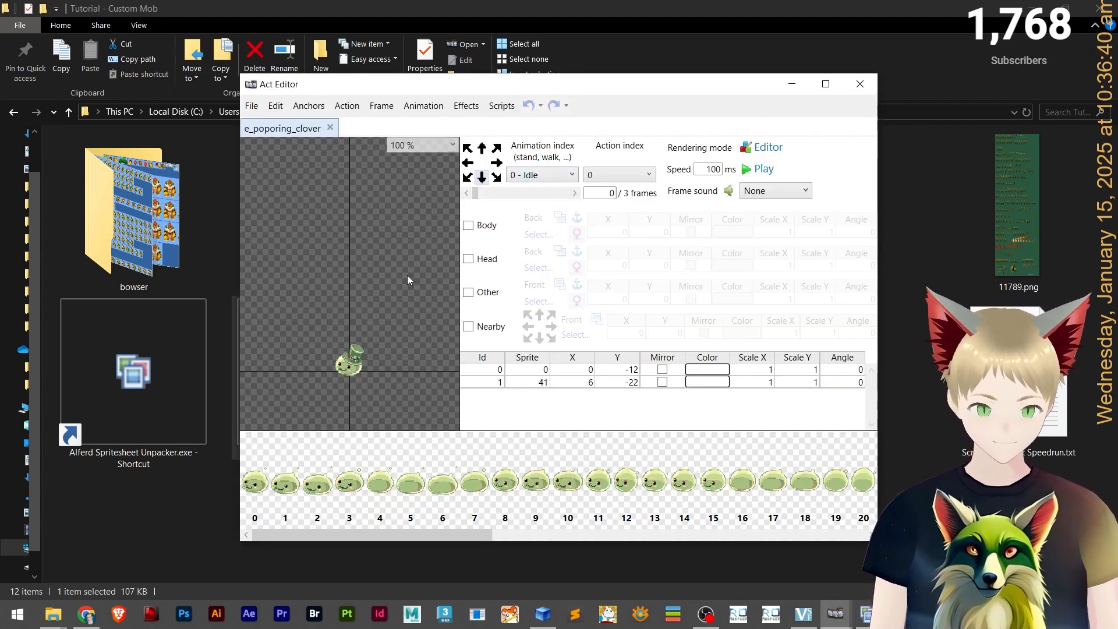
scroll(367, 361, up, 8)
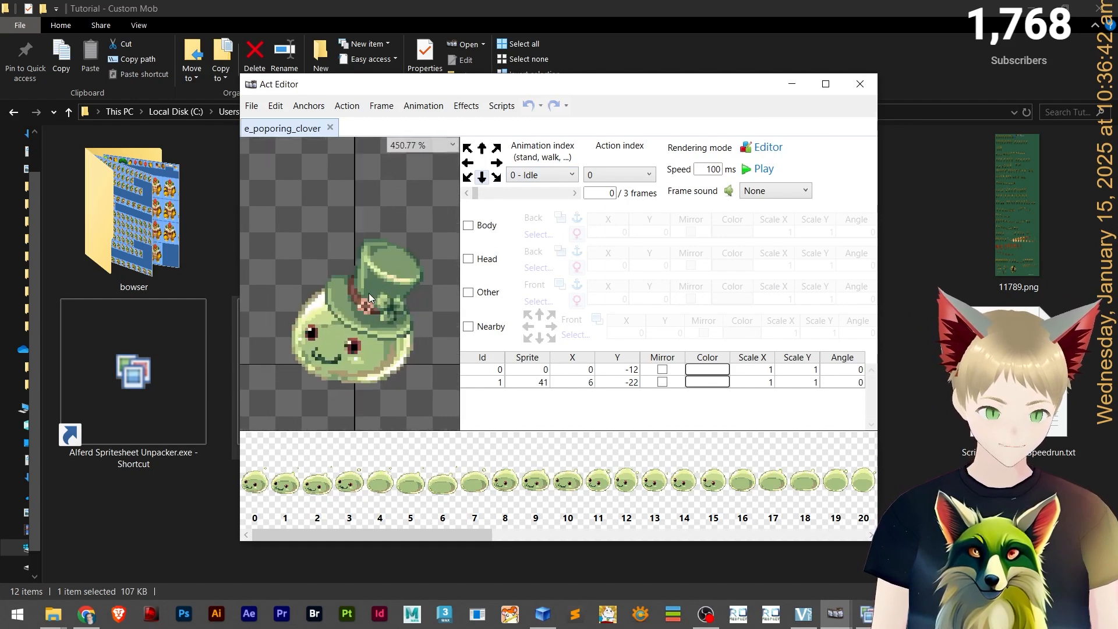
drag(372, 297, 381, 271)
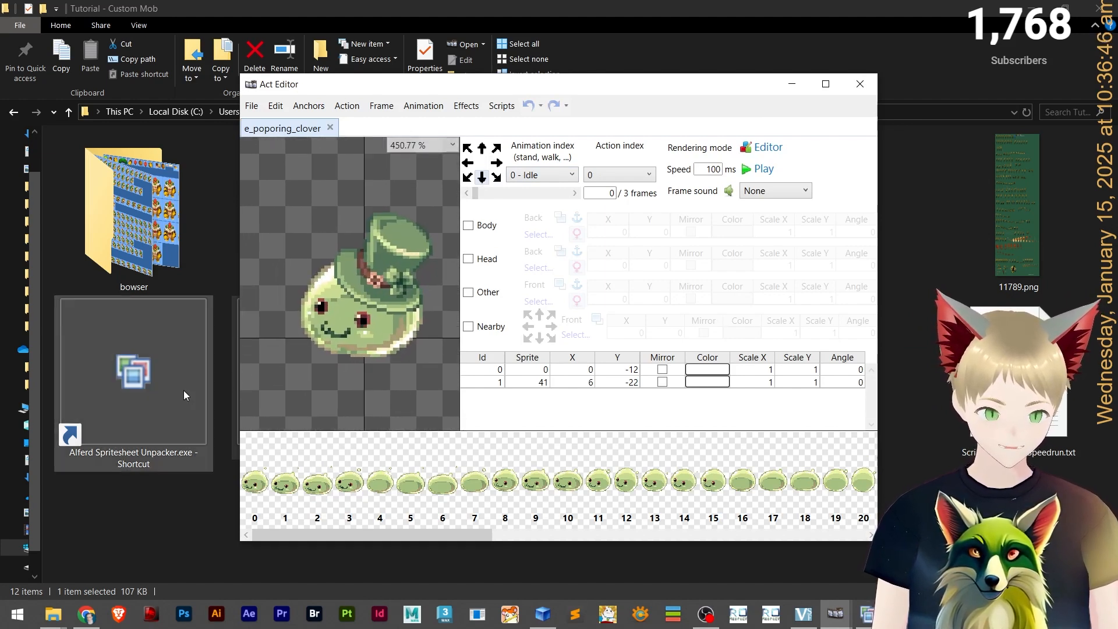
click(467, 162)
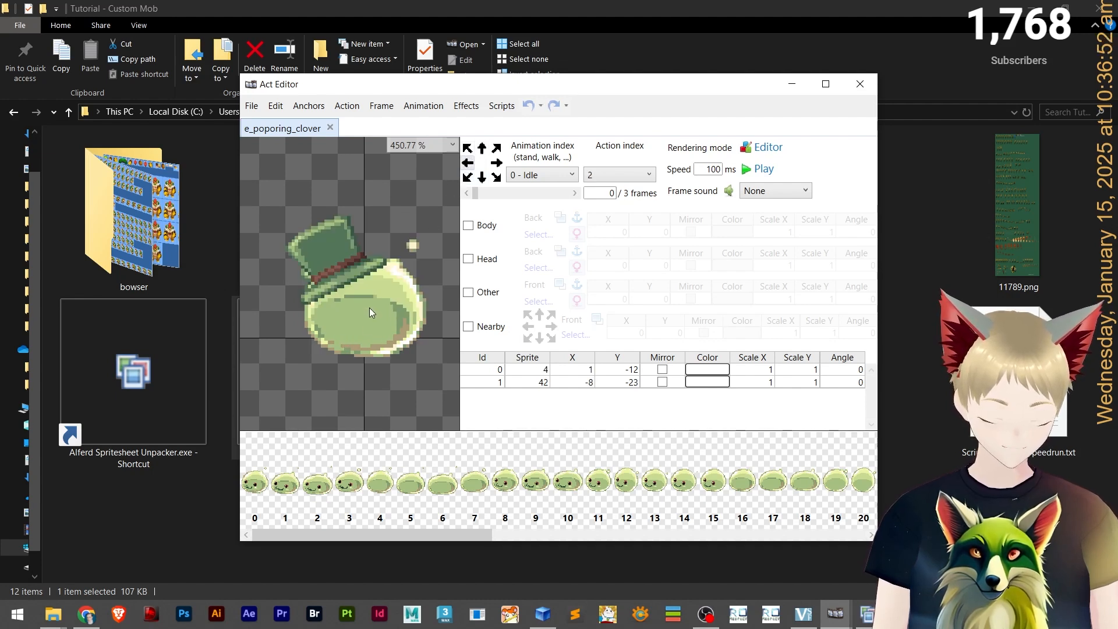
scroll(346, 299, down, 2)
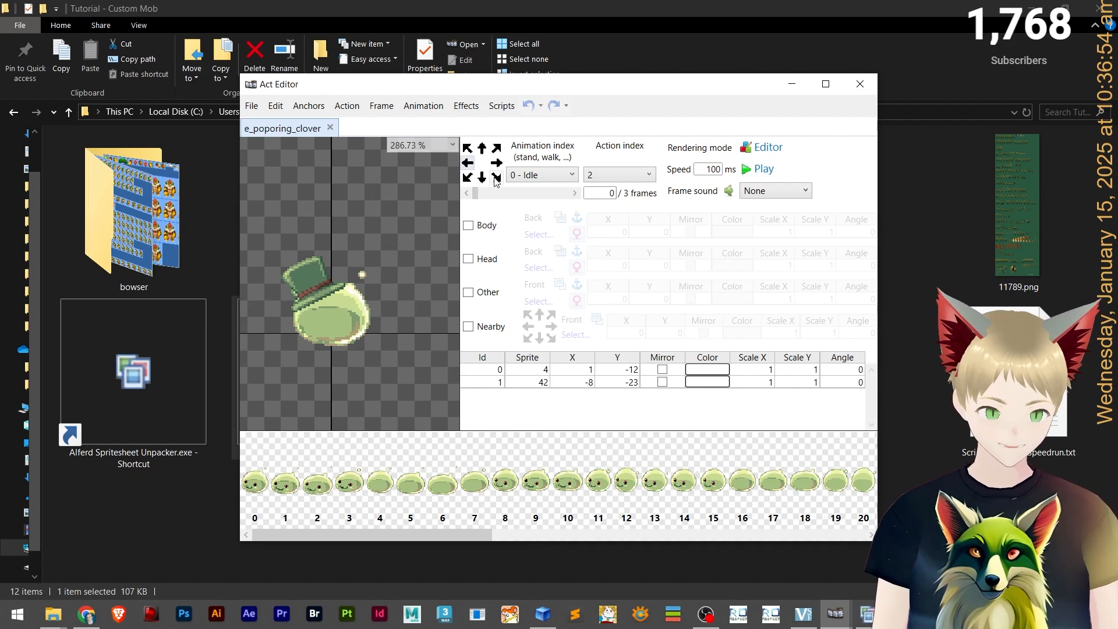
click(469, 149)
click(483, 149)
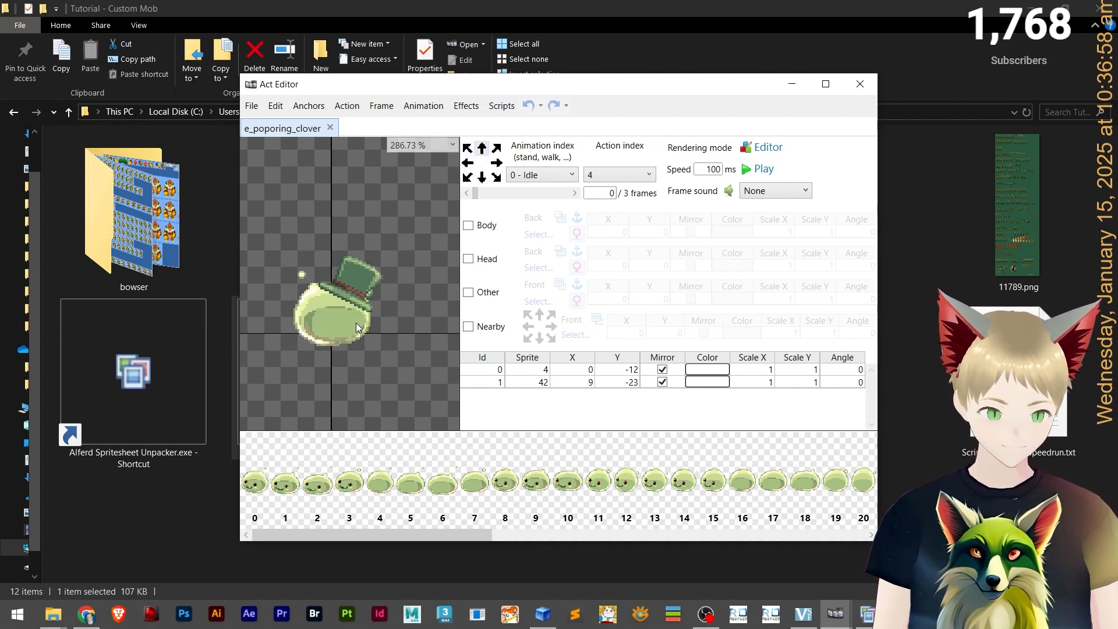
click(496, 163)
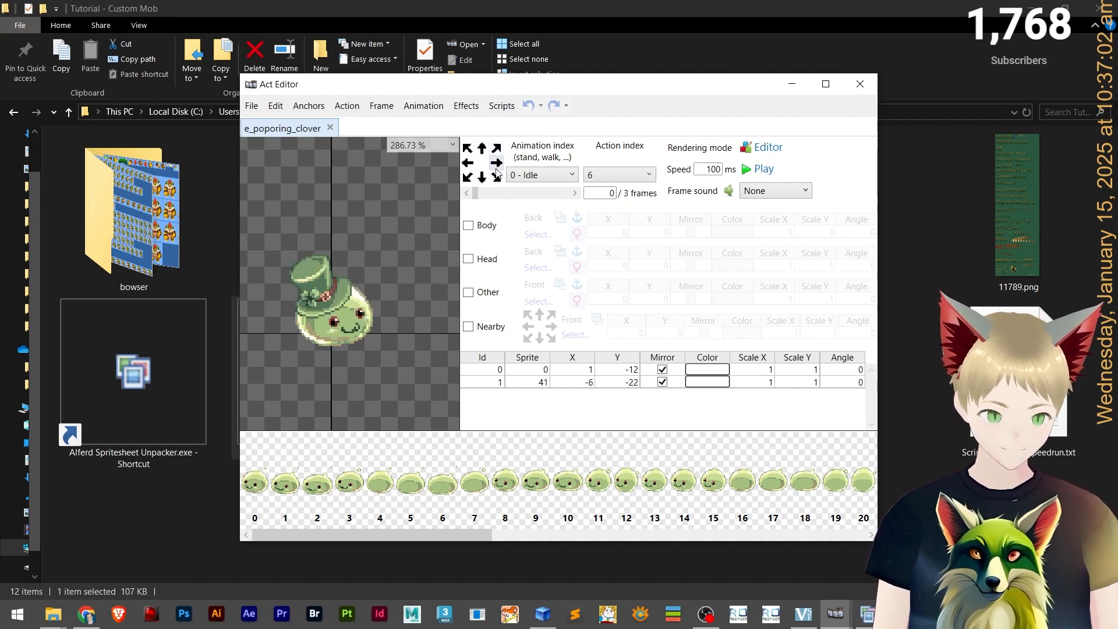
click(482, 177)
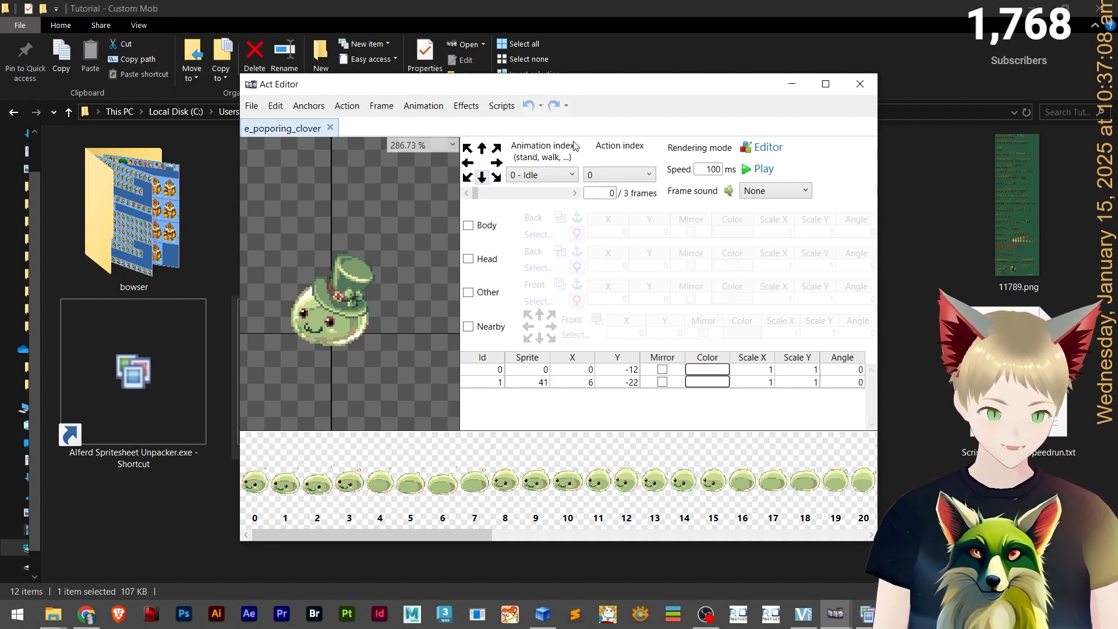
click(863, 81)
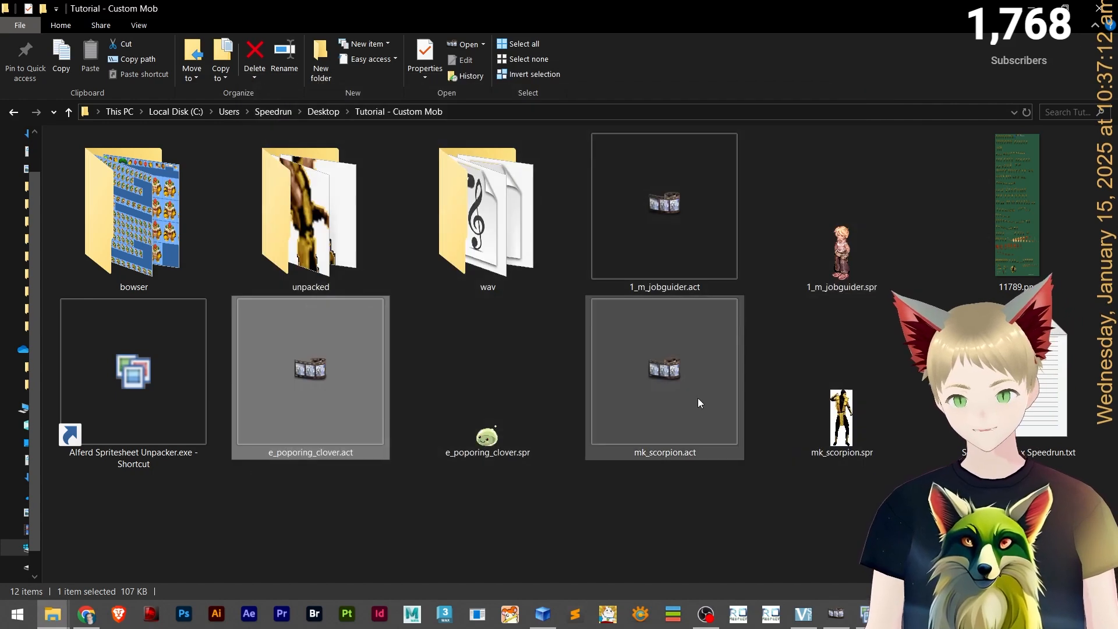
Mirror the sprite layer on every frame of the Scorpion's Idle animation.
key(alt+Tab)
key(alt+Tab)
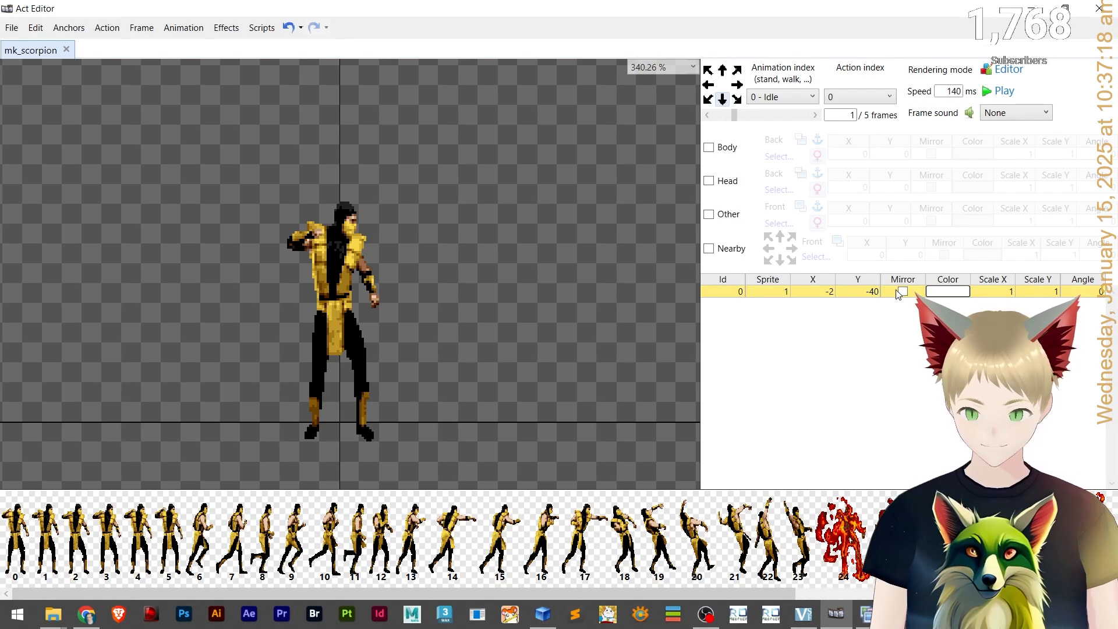
click(903, 291)
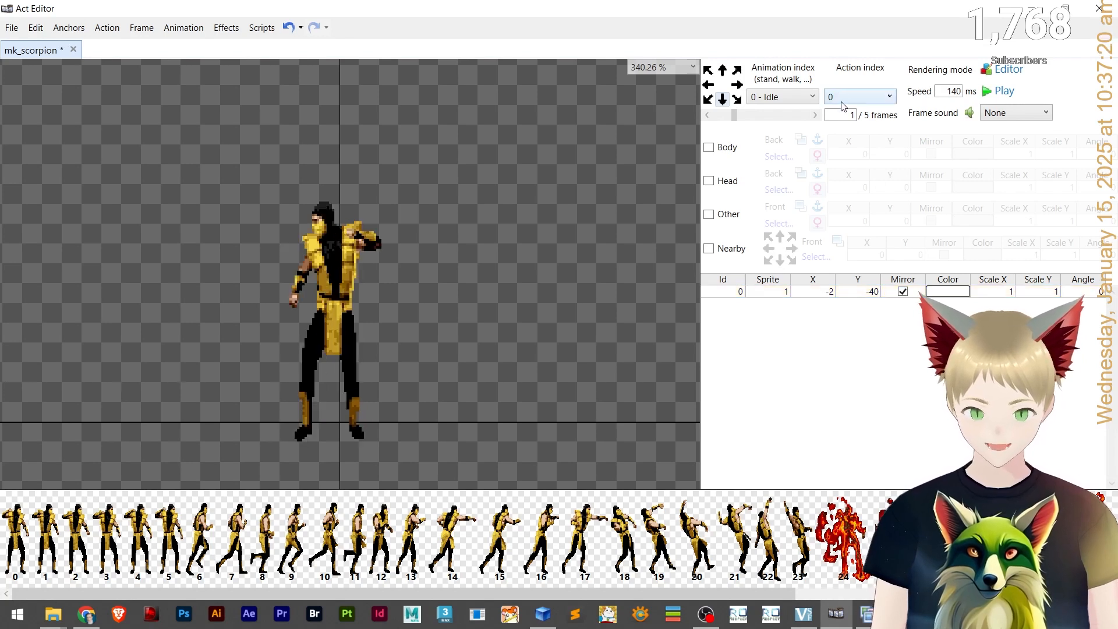
click(717, 117)
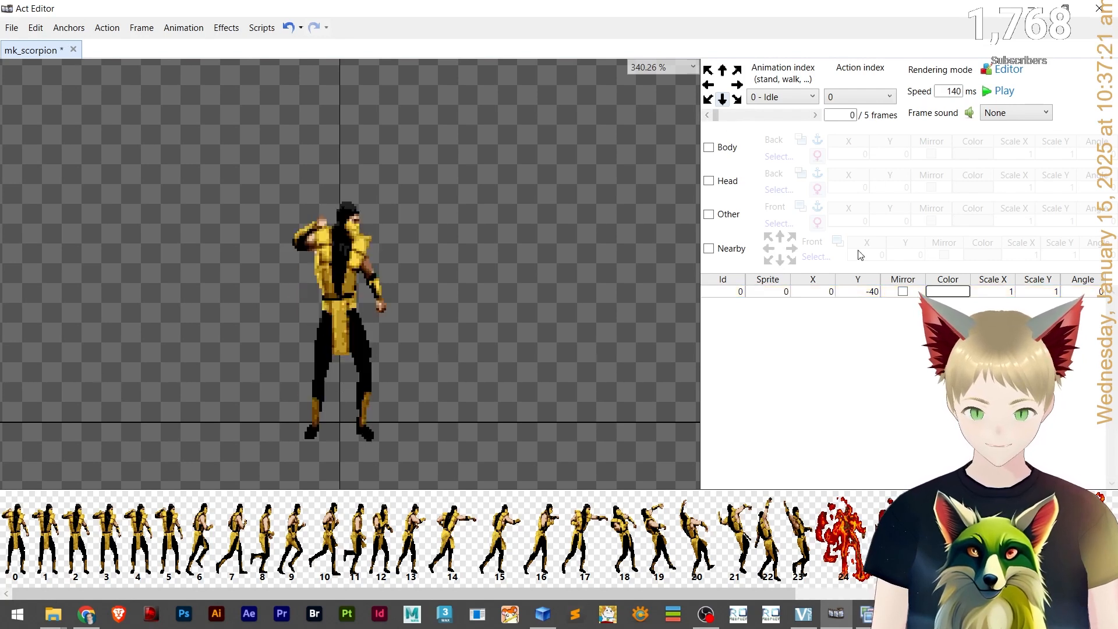
double_click(803, 119)
click(797, 116)
click(902, 291)
click(815, 116)
click(902, 292)
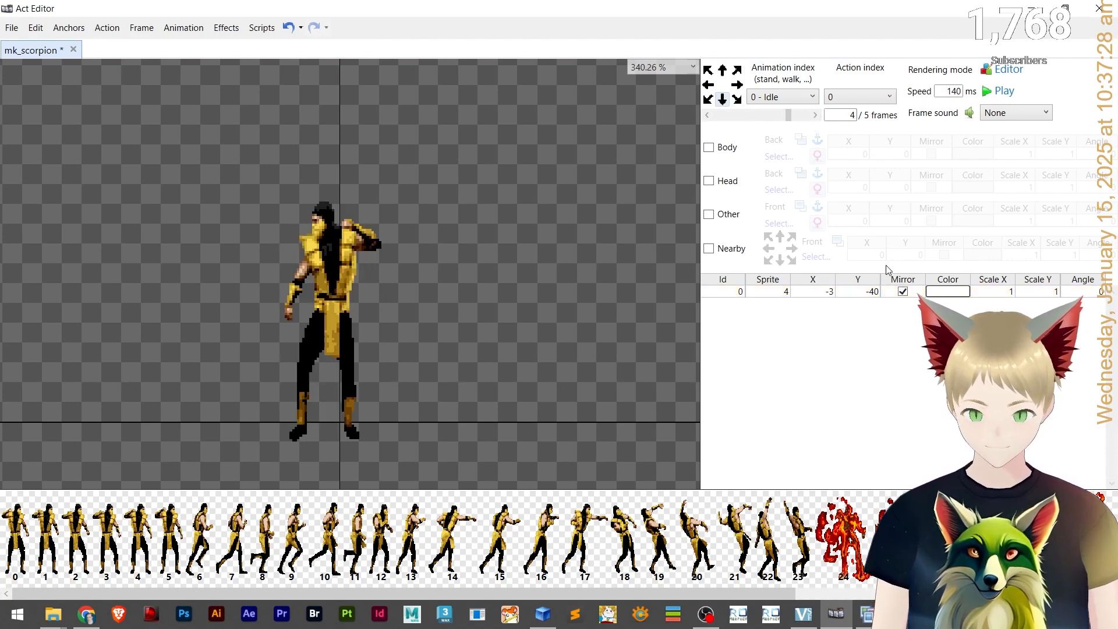
click(815, 115)
click(903, 292)
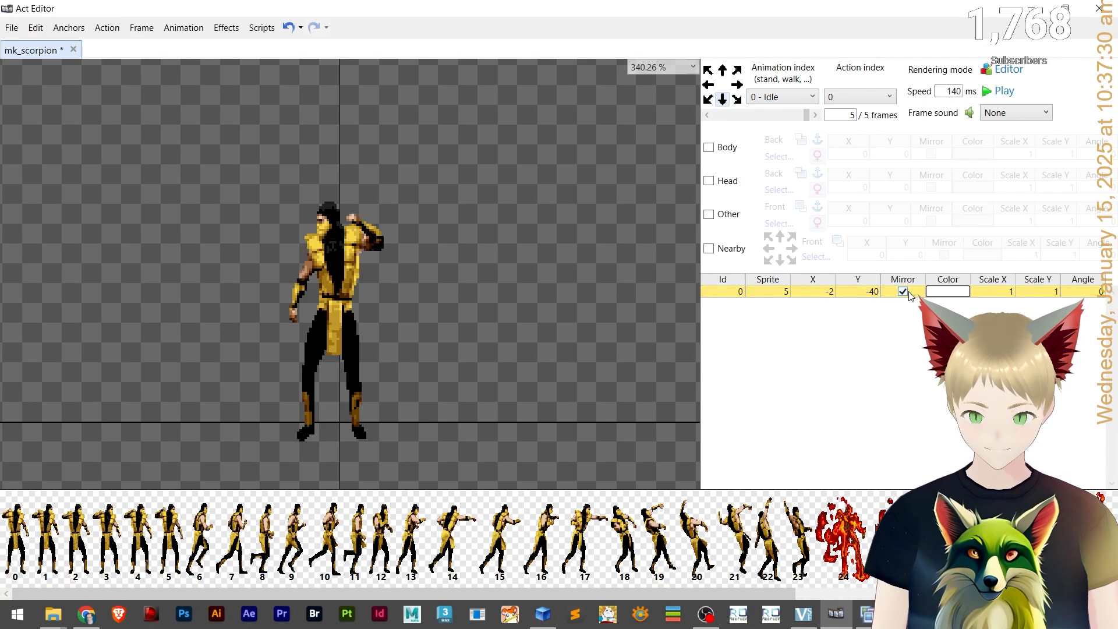
click(814, 116)
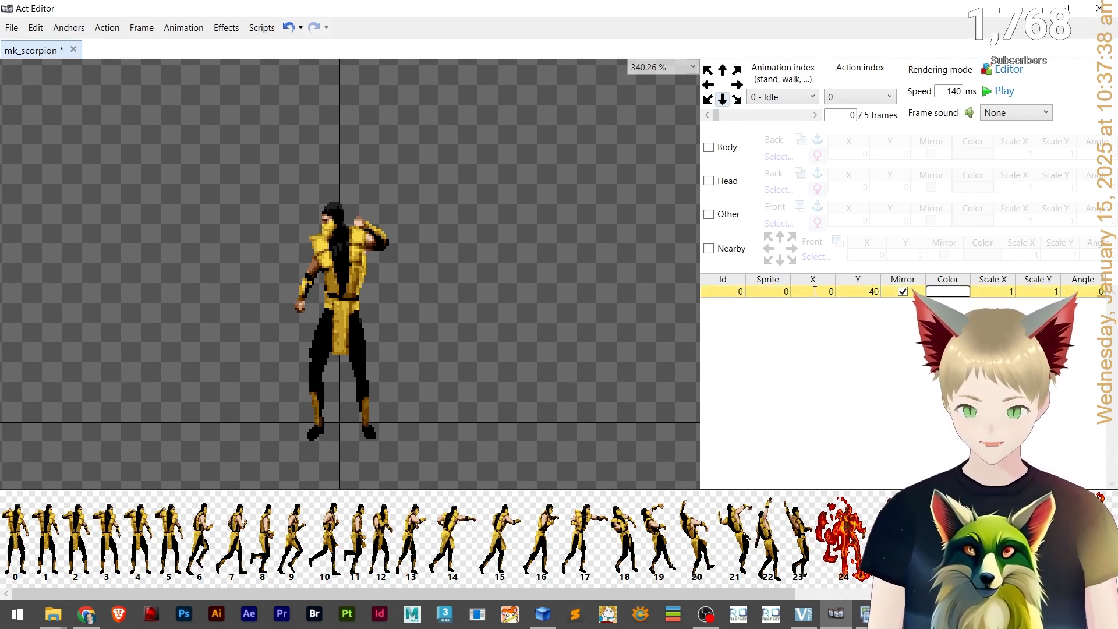
Invert the X offsets of Idle frames 1 to 4 to positive values 2, 4, 4 and 3.
click(815, 115)
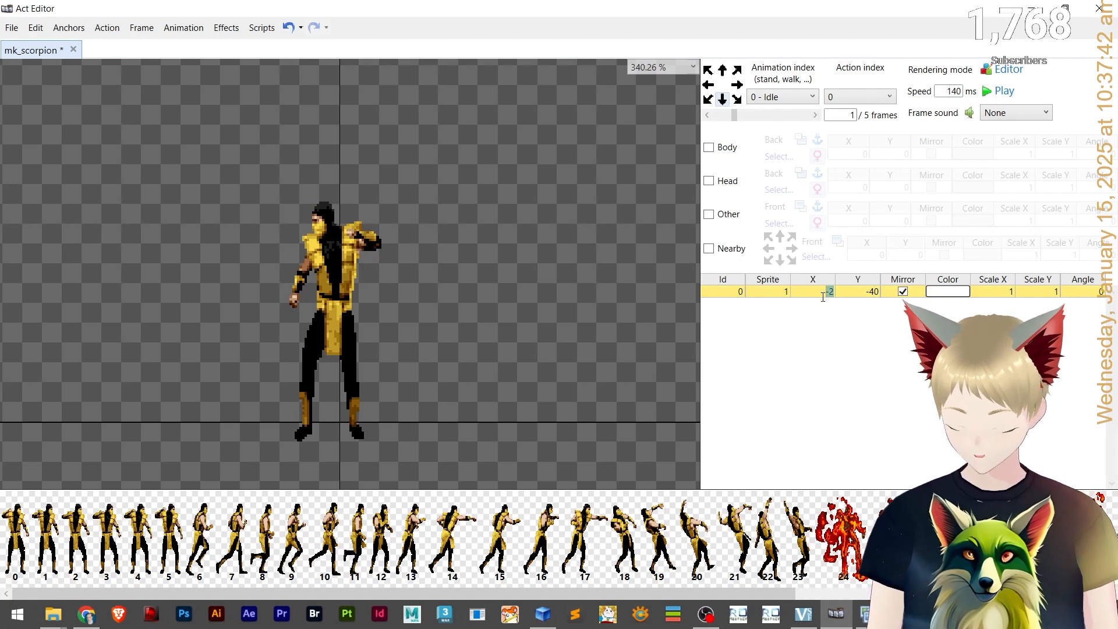
key(BackSpace)
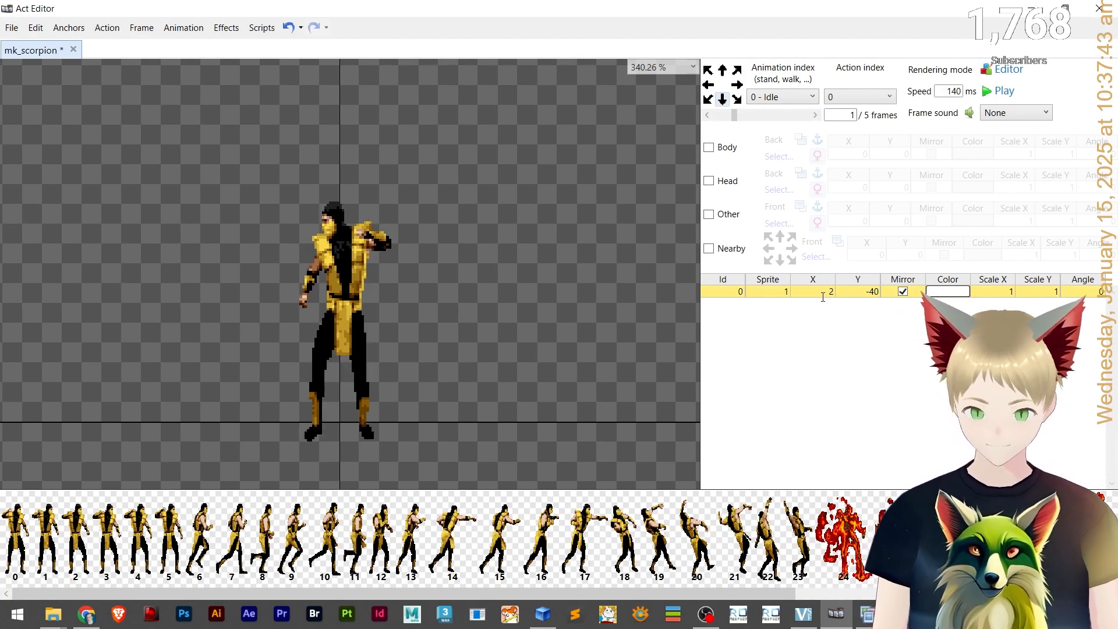
click(793, 114)
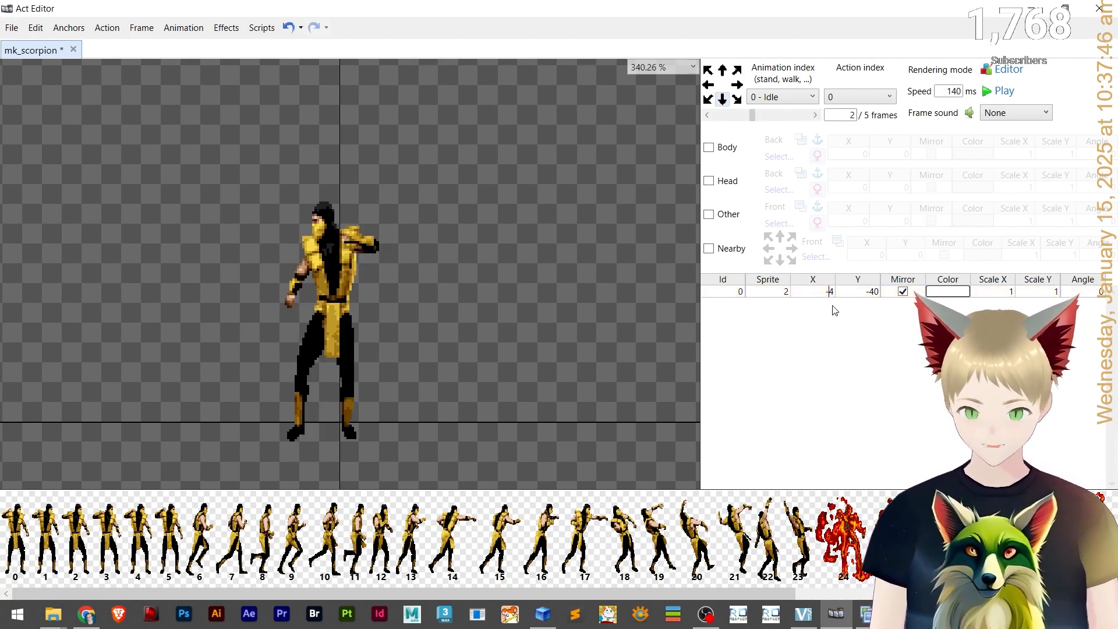
key(BackSpace)
click(775, 115)
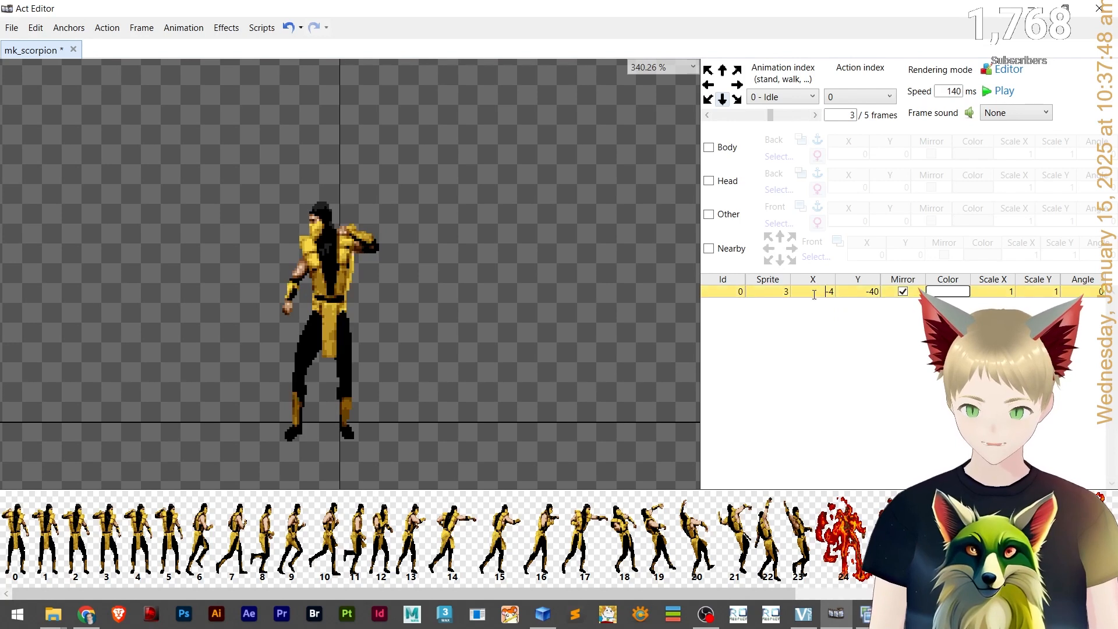
key(BackSpace)
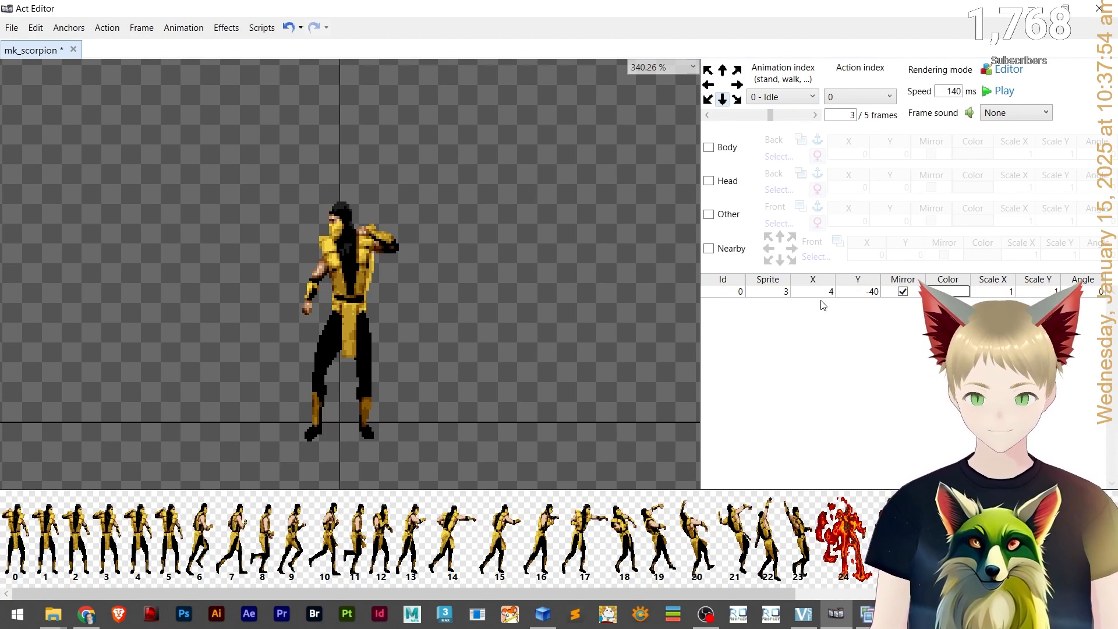
click(814, 116)
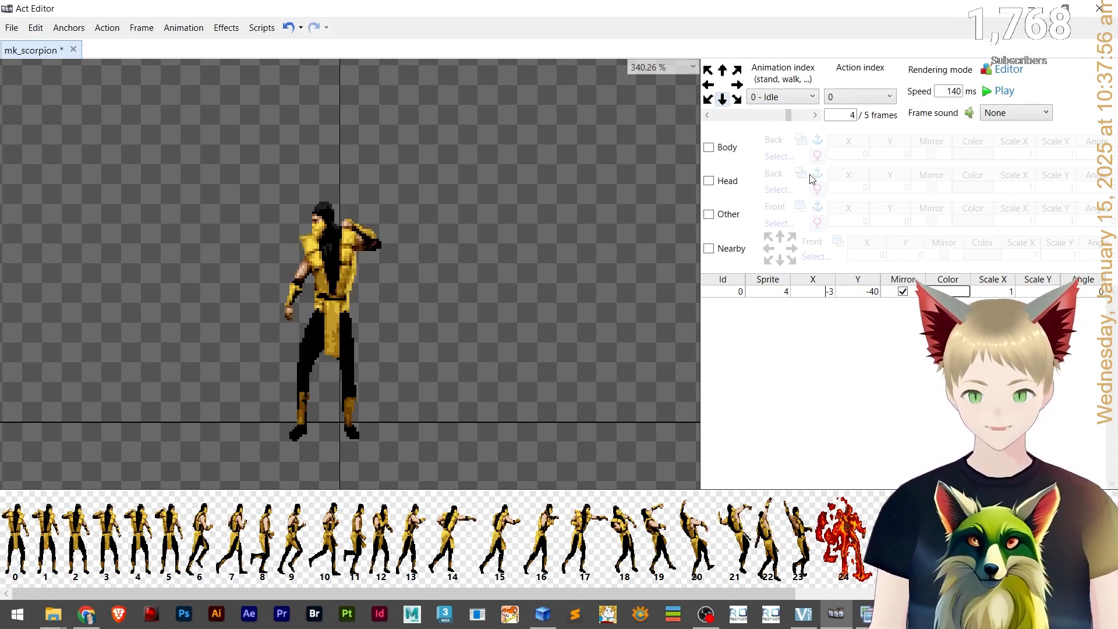
key(BackSpace)
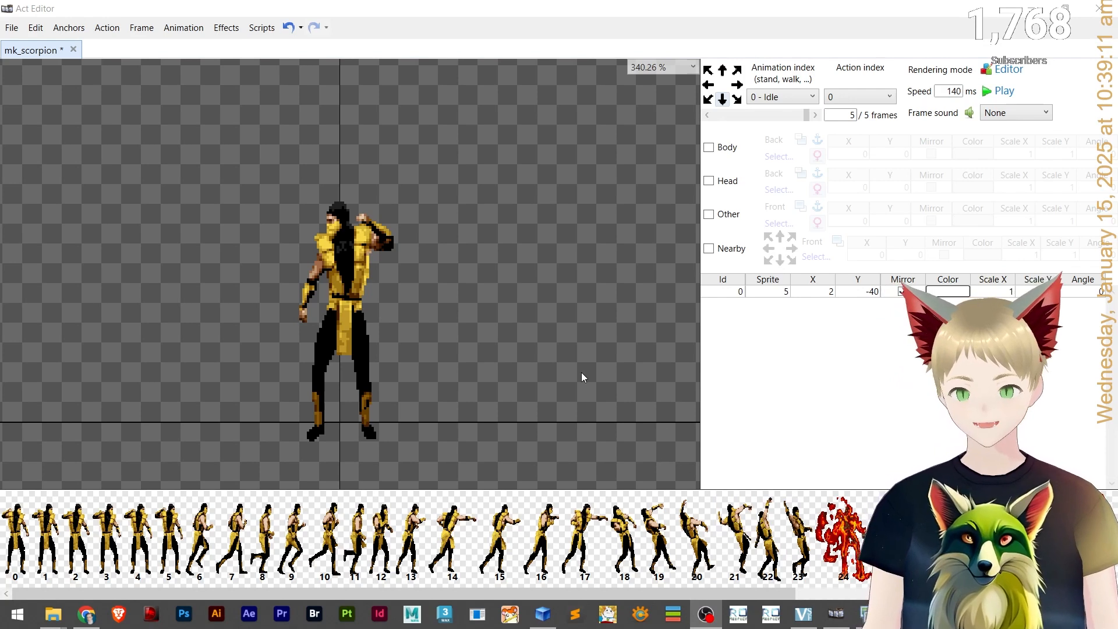
Play the Idle animation and step through its frames to check the mirrored sprite's alignment.
click(816, 115)
click(815, 115)
click(816, 116)
click(815, 116)
click(815, 115)
click(815, 115)
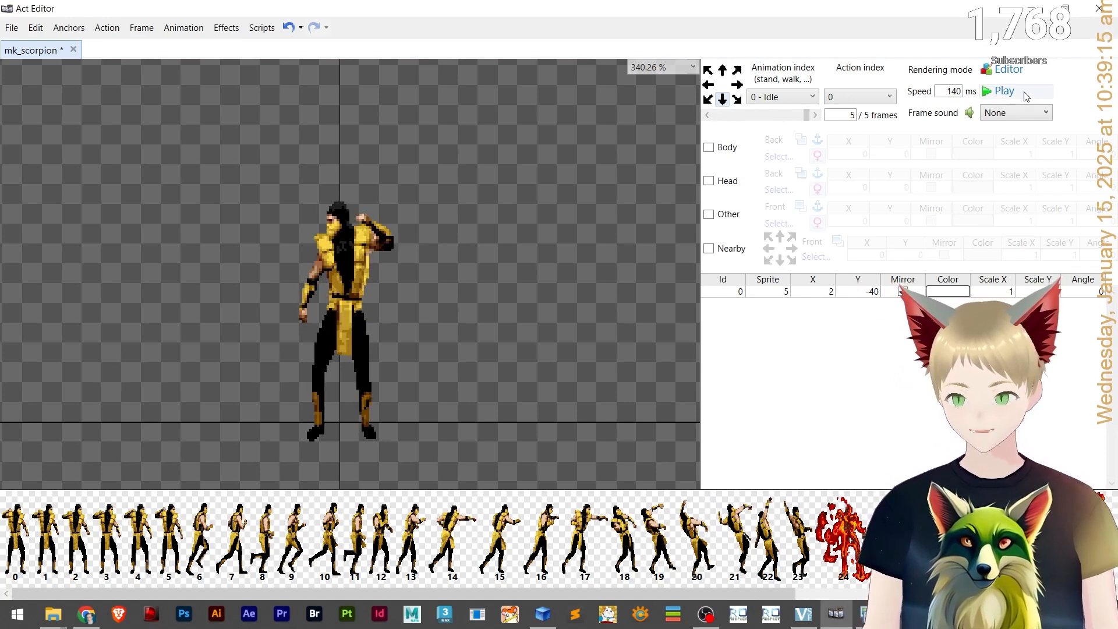
click(1026, 97)
click(1024, 92)
click(735, 115)
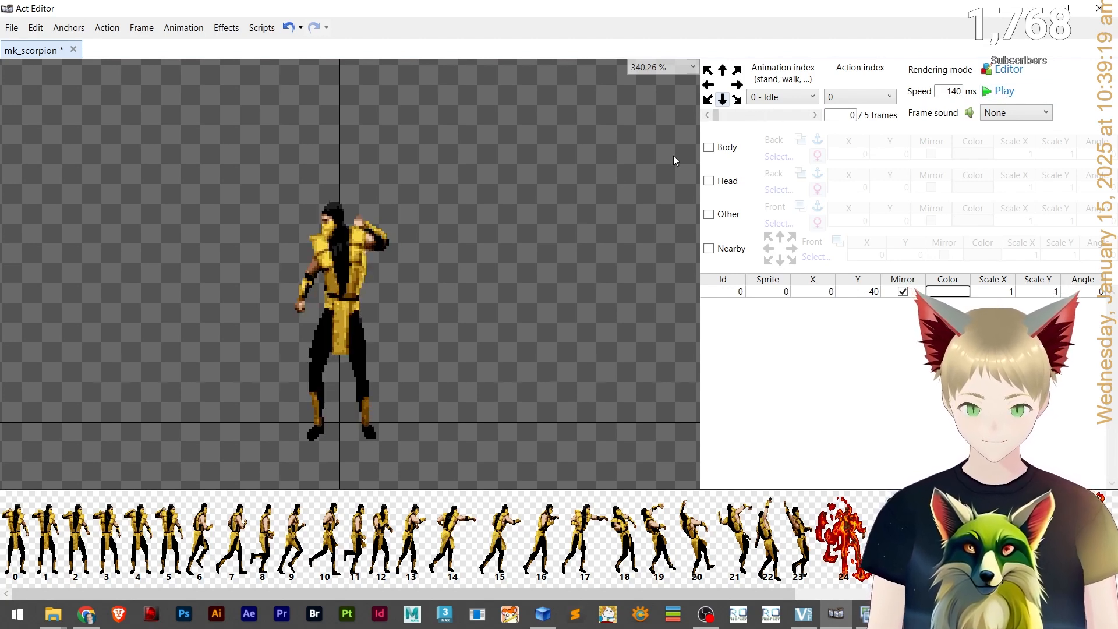
click(796, 116)
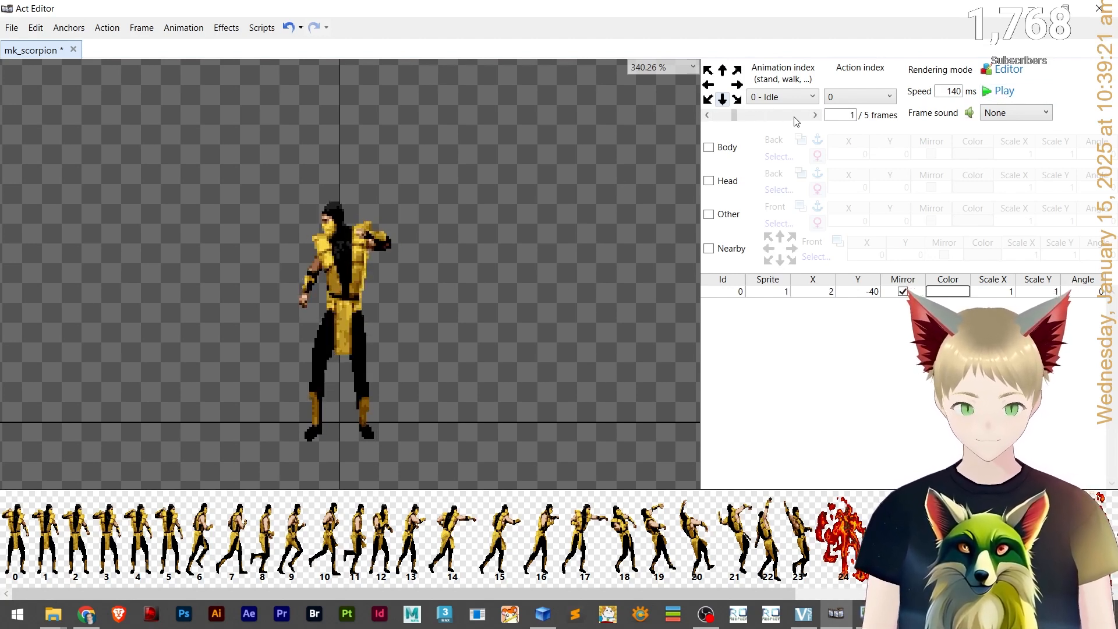
Select the sprite on Idle frame 3 and nudge it one pixel right to X offset 5.
click(345, 268)
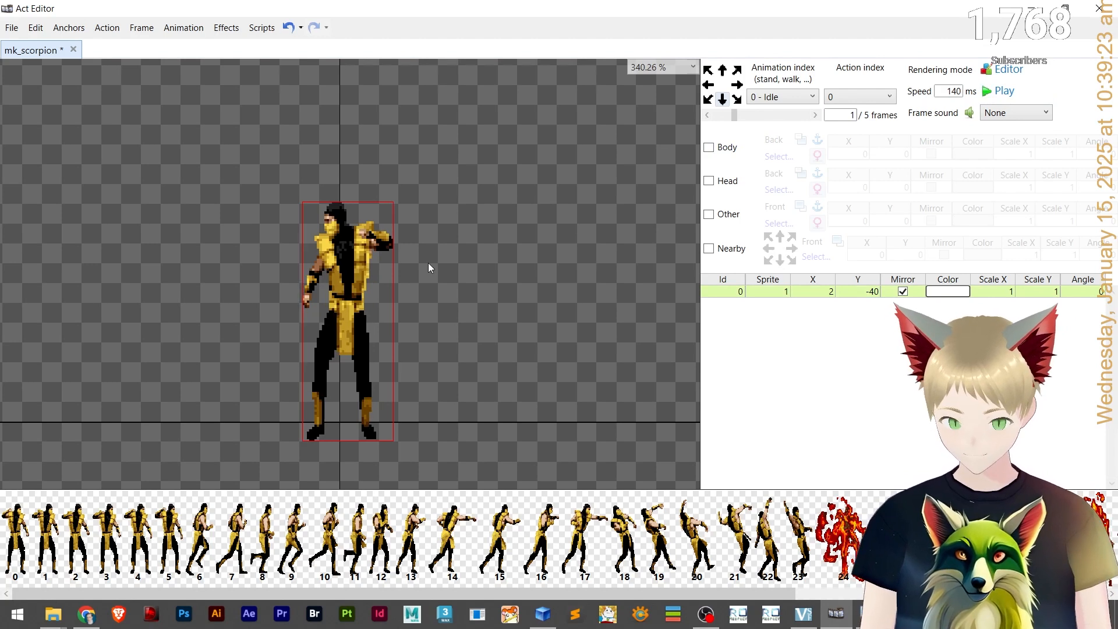
click(797, 116)
click(797, 116)
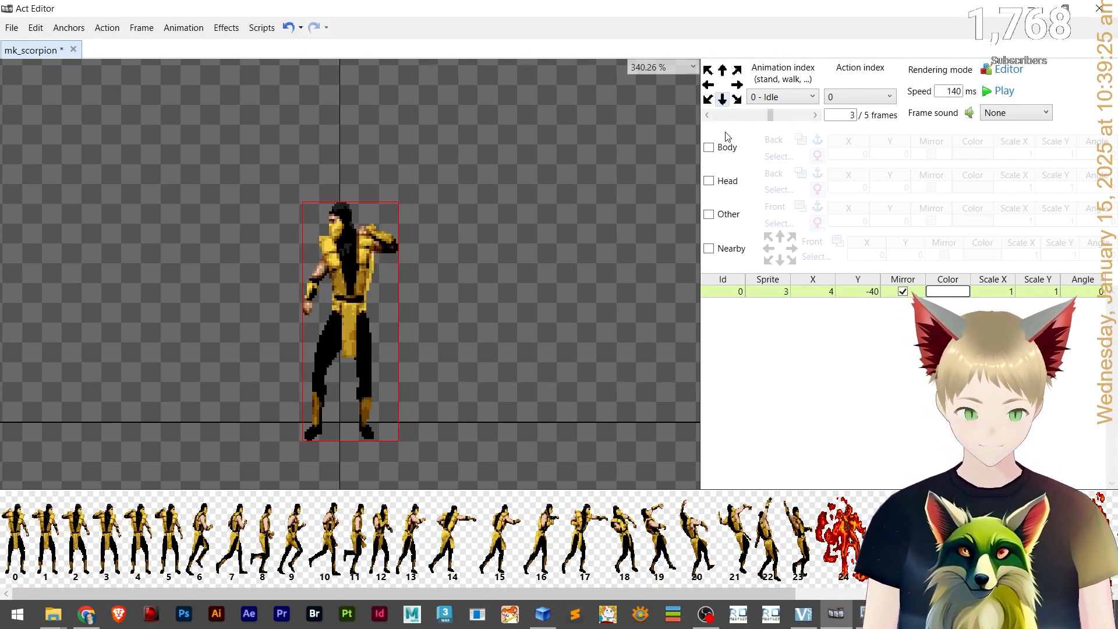
drag(453, 257, 456, 256)
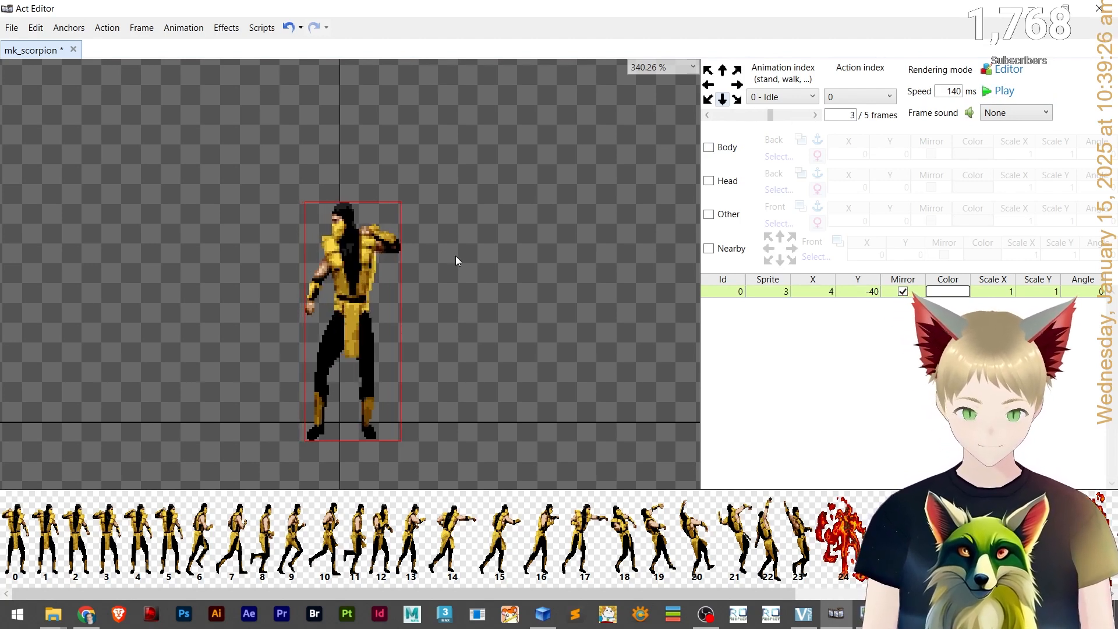
Preview the Idle animation and step forward to its last frame.
click(816, 116)
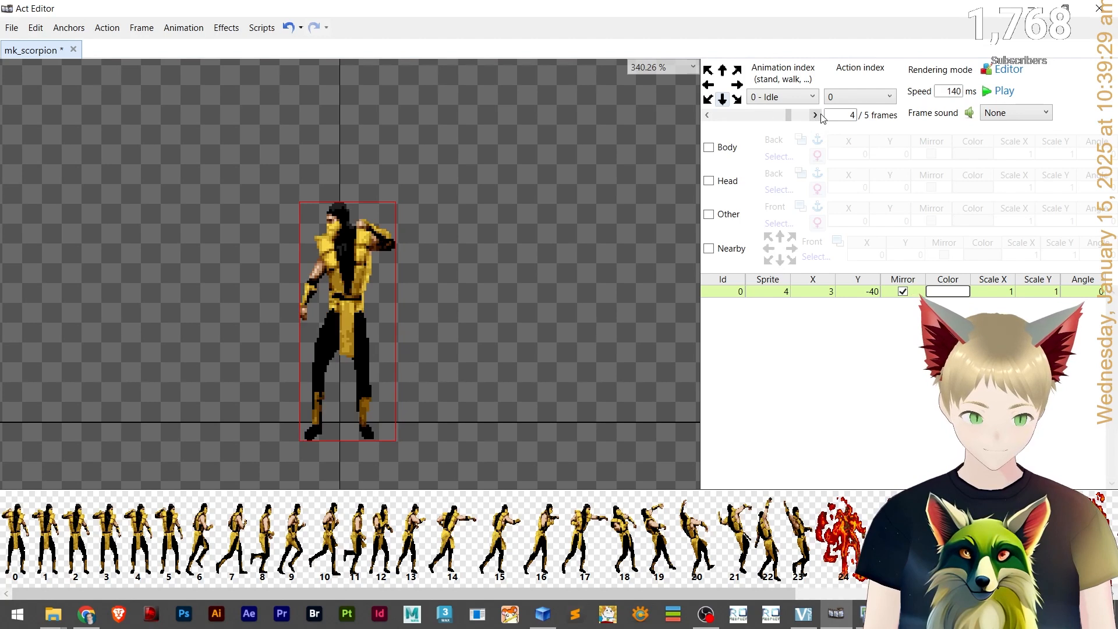
click(1001, 92)
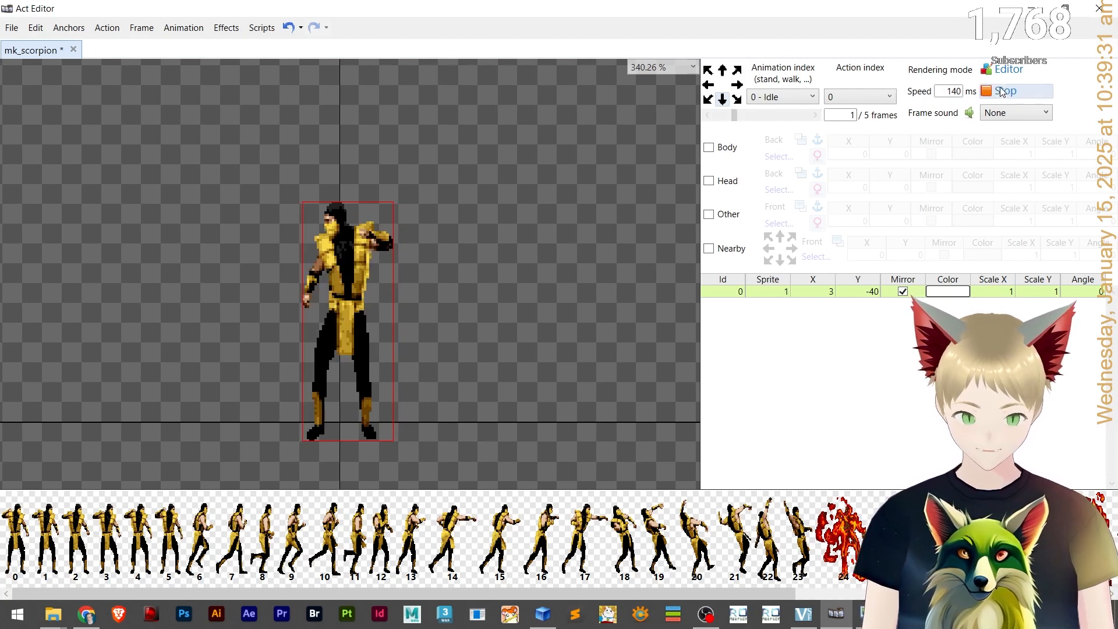
click(1002, 92)
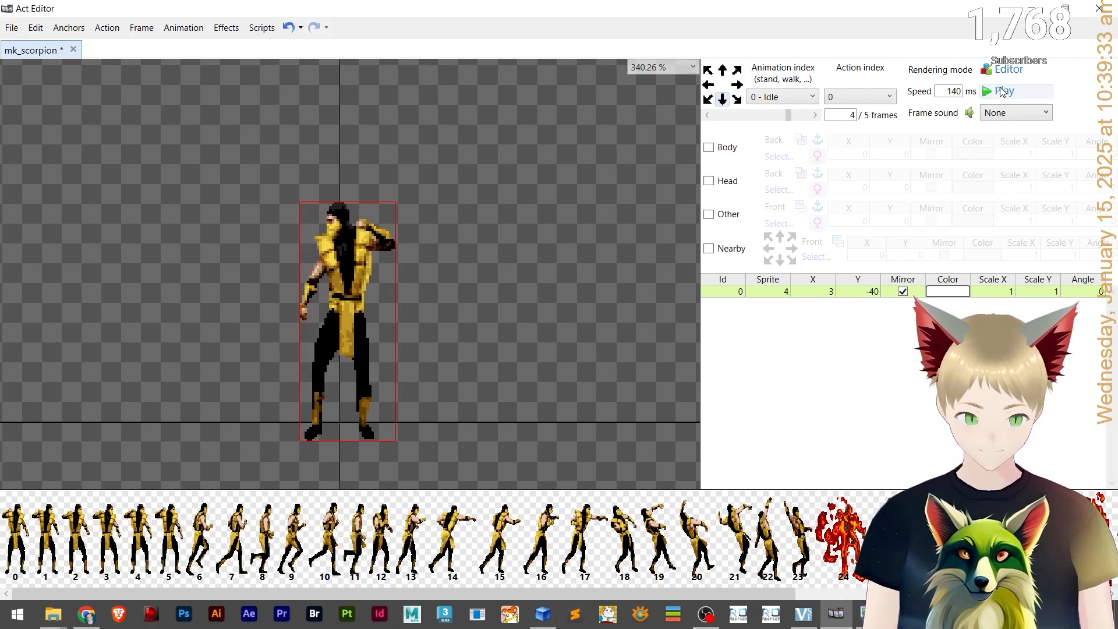
click(816, 116)
click(743, 117)
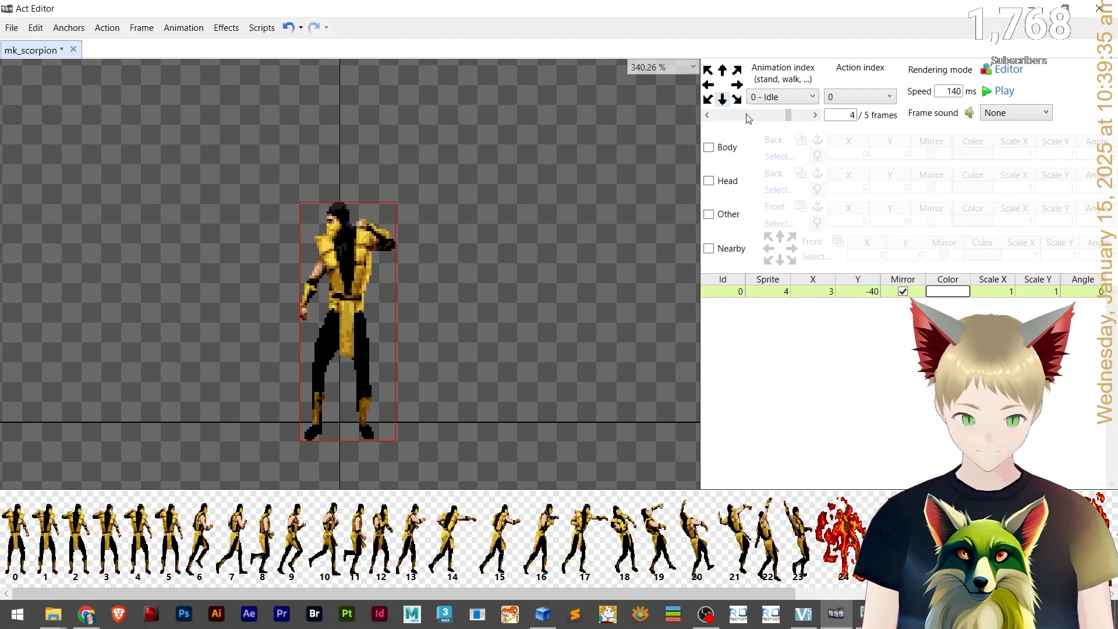
click(805, 118)
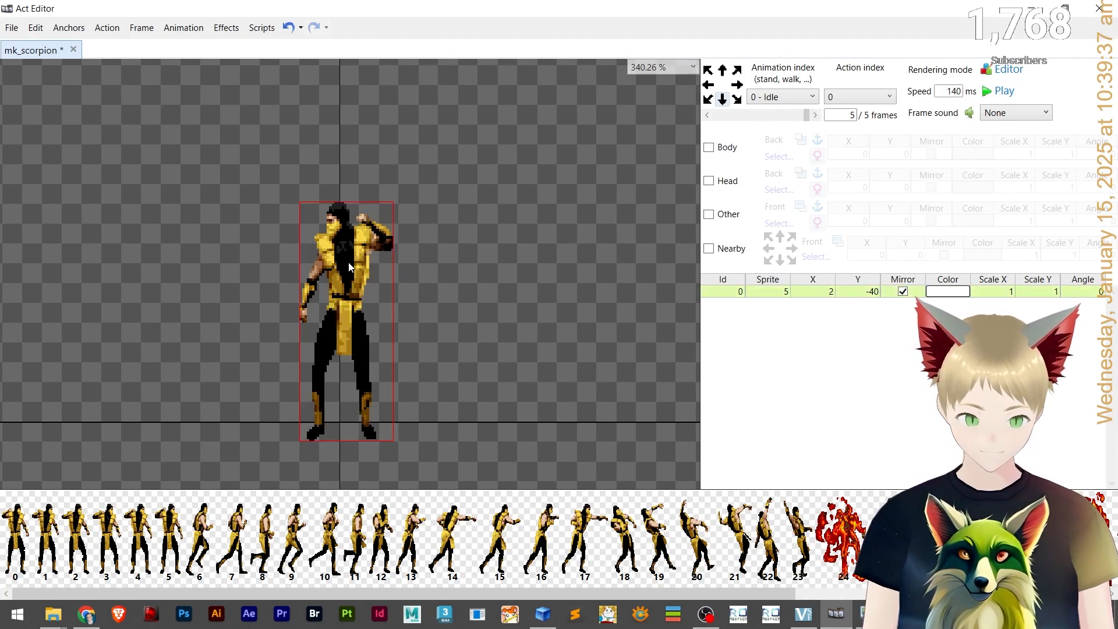
Nudge the sprite on the last Idle frame slightly left and replay the animation.
drag(333, 262, 331, 262)
click(1003, 92)
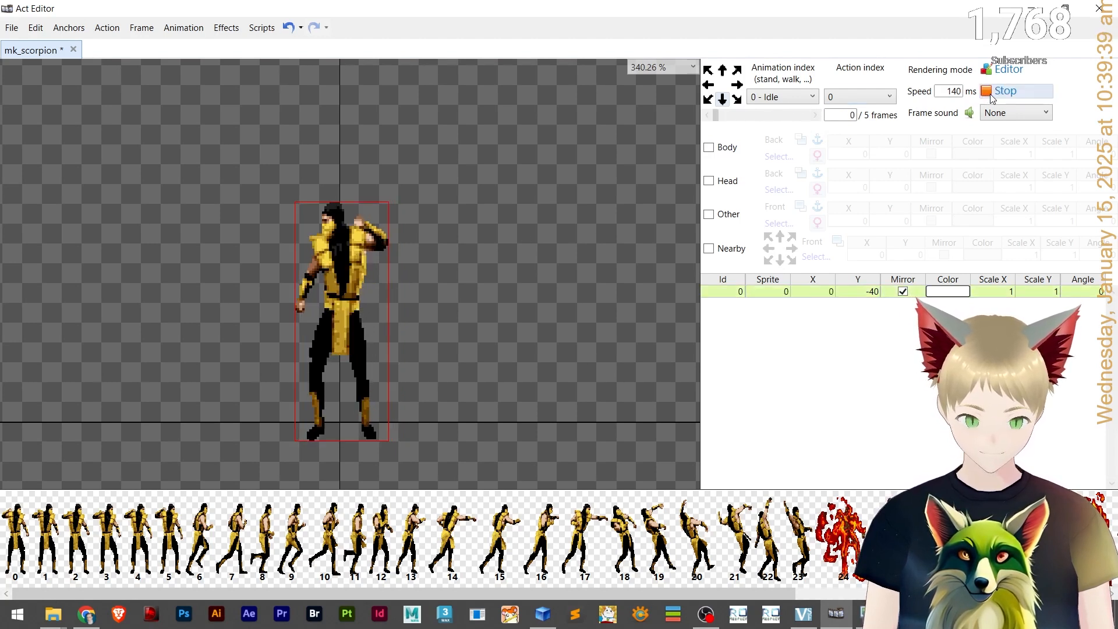
click(1003, 92)
click(1004, 93)
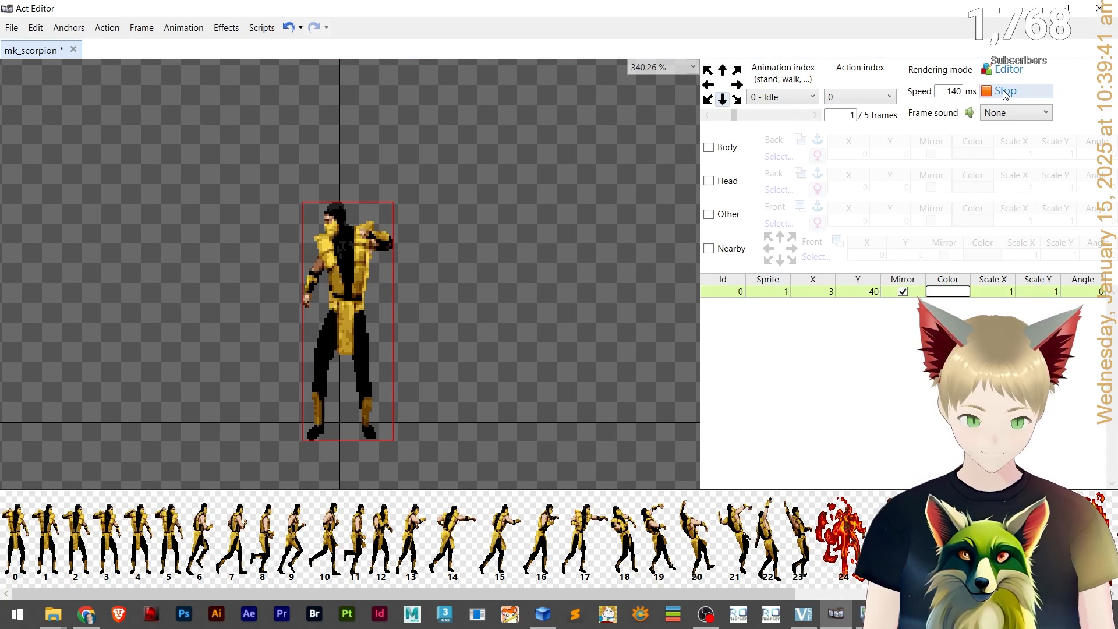
click(1004, 93)
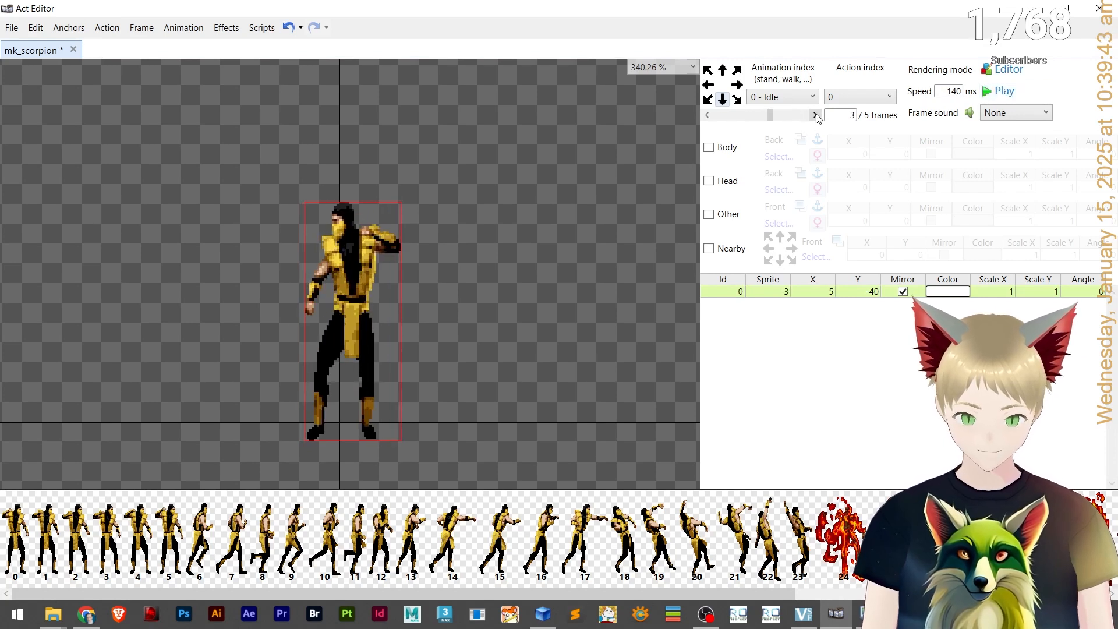
Step back and forth through Idle frames 0 to 4 to compare sprite positions.
click(709, 116)
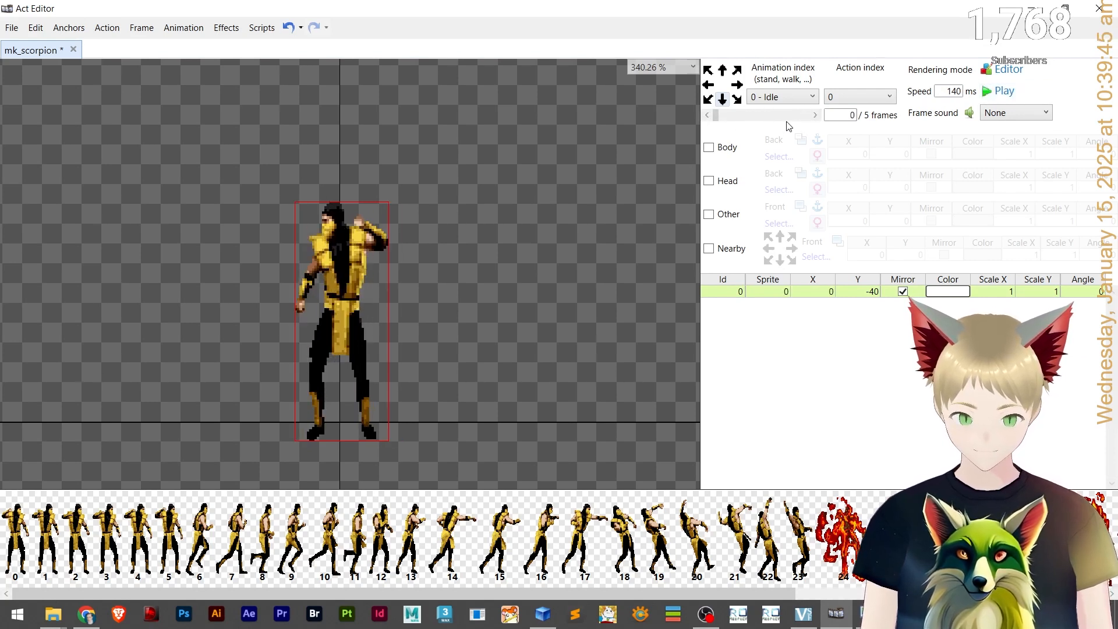
click(802, 116)
drag(735, 115, 717, 115)
click(732, 118)
click(765, 121)
click(771, 121)
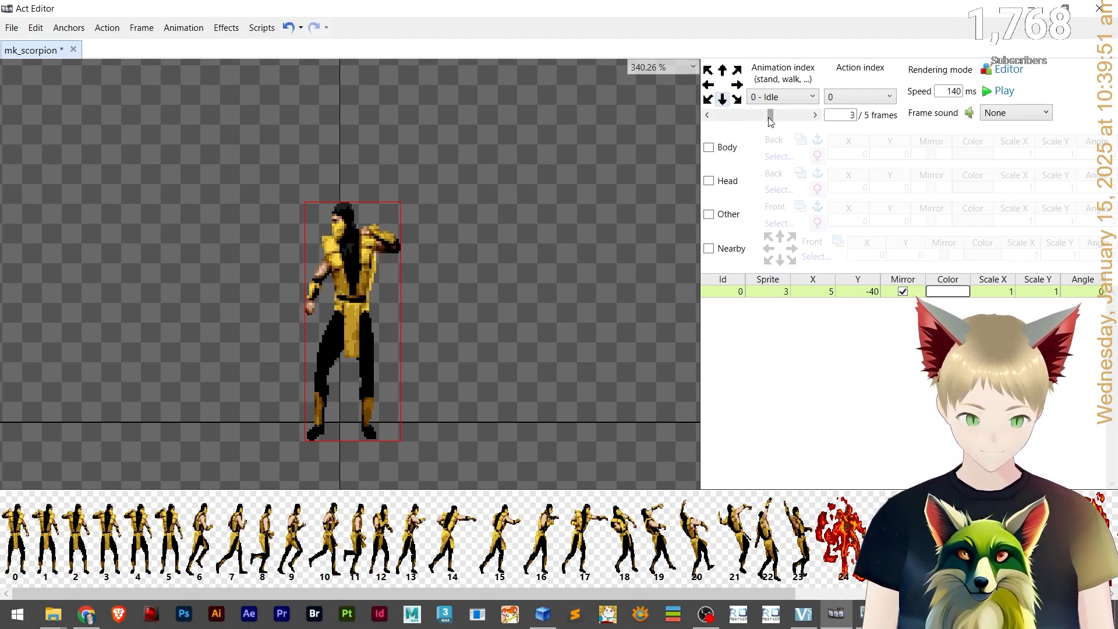
click(784, 116)
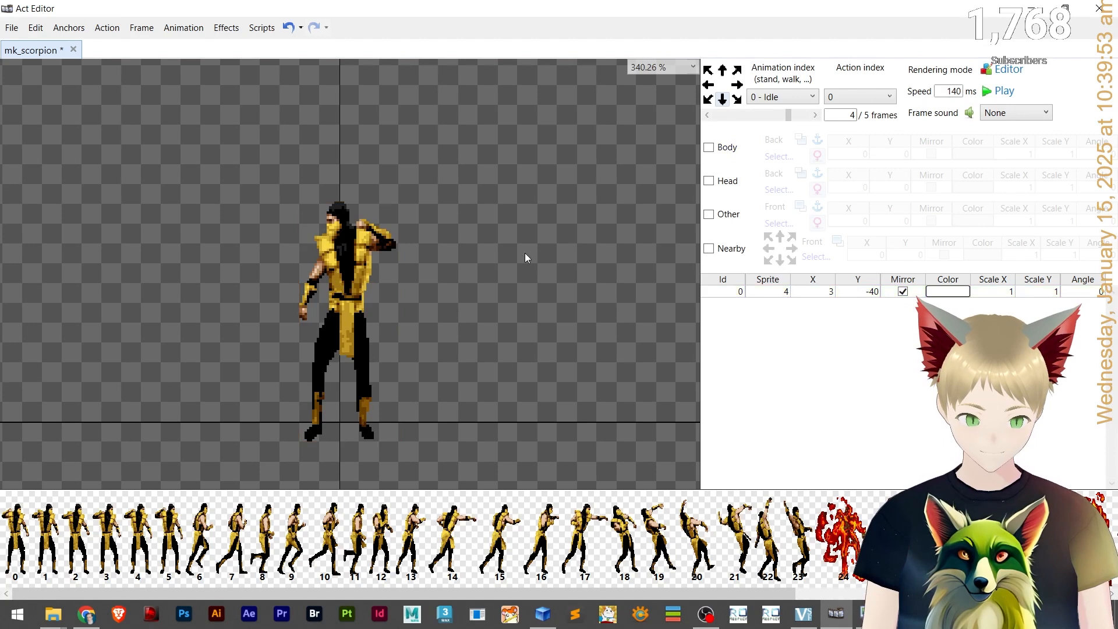
click(755, 113)
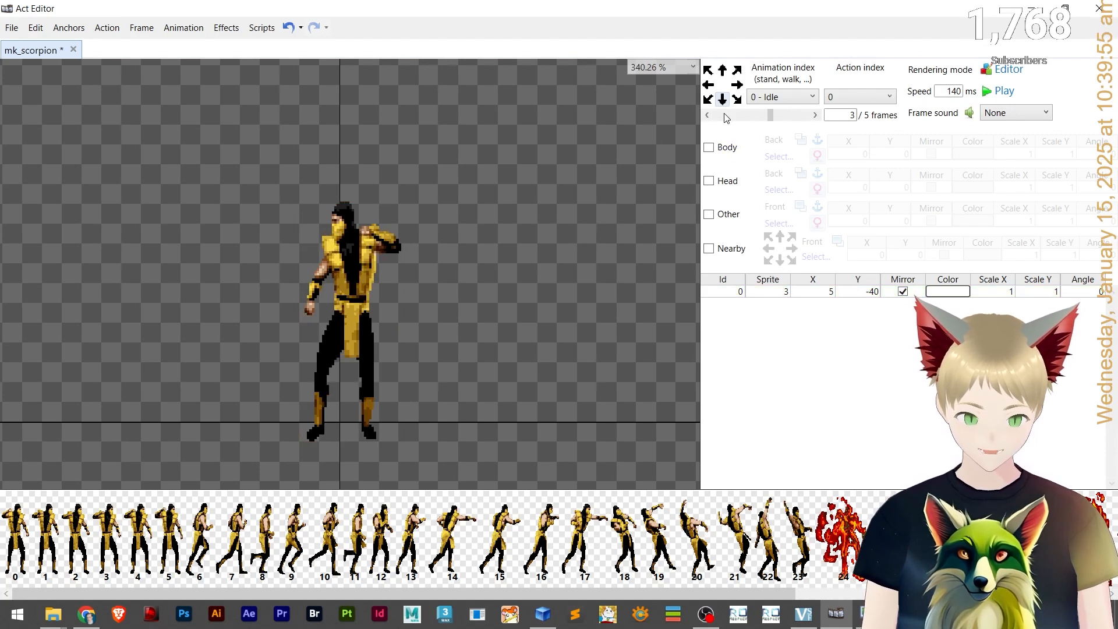
Nudge the sprite on Idle frame 3 slightly left and replay the Idle animation.
drag(343, 301, 341, 301)
click(744, 120)
click(726, 115)
click(726, 114)
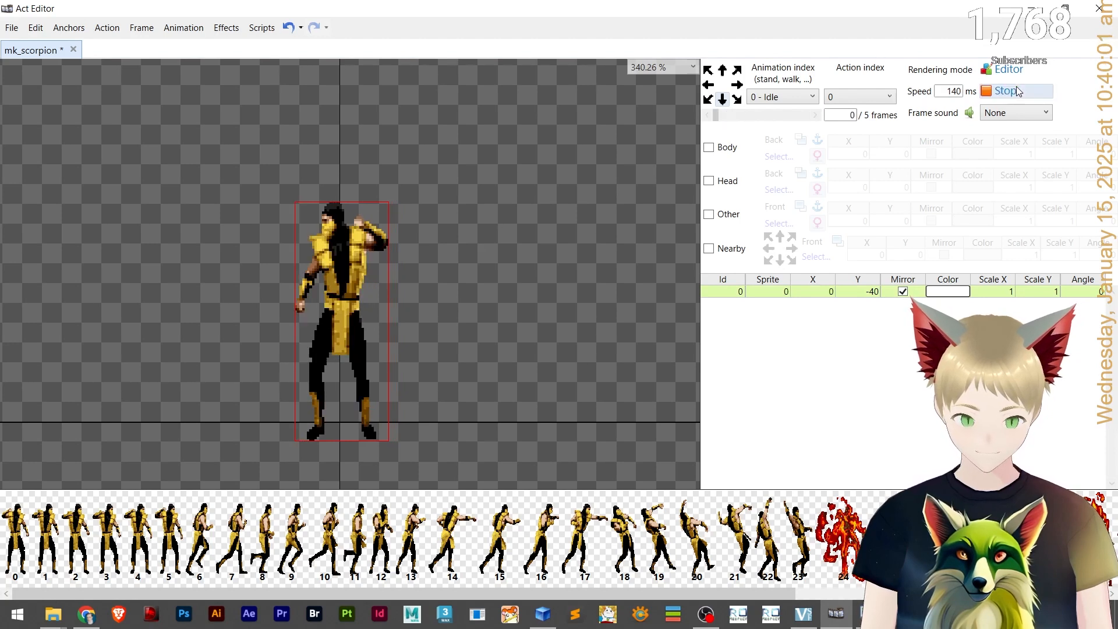
click(1015, 90)
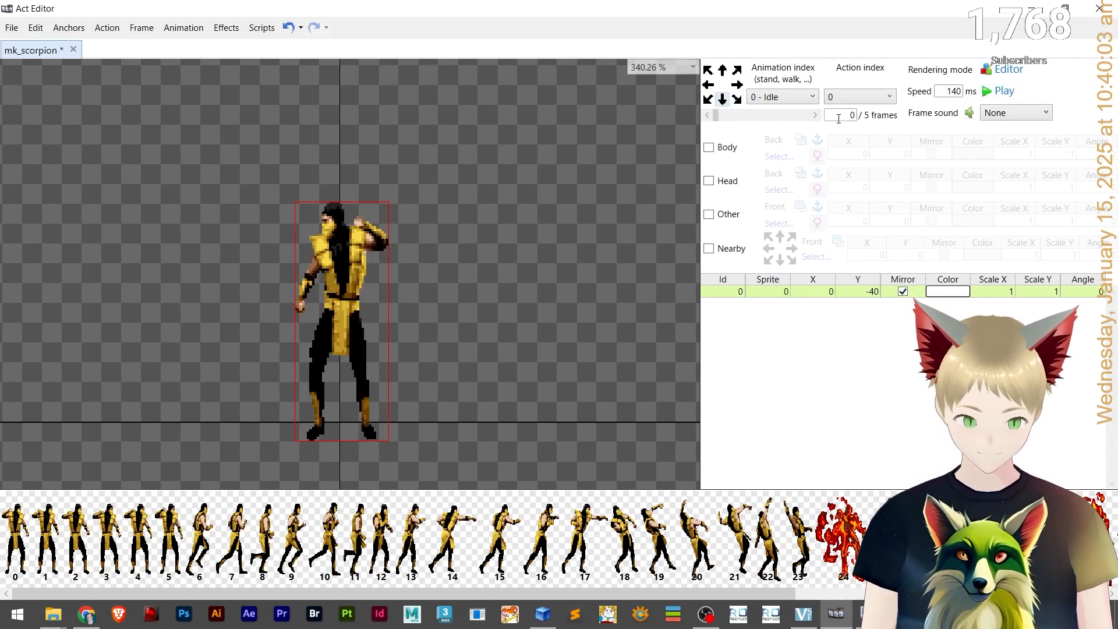
click(814, 114)
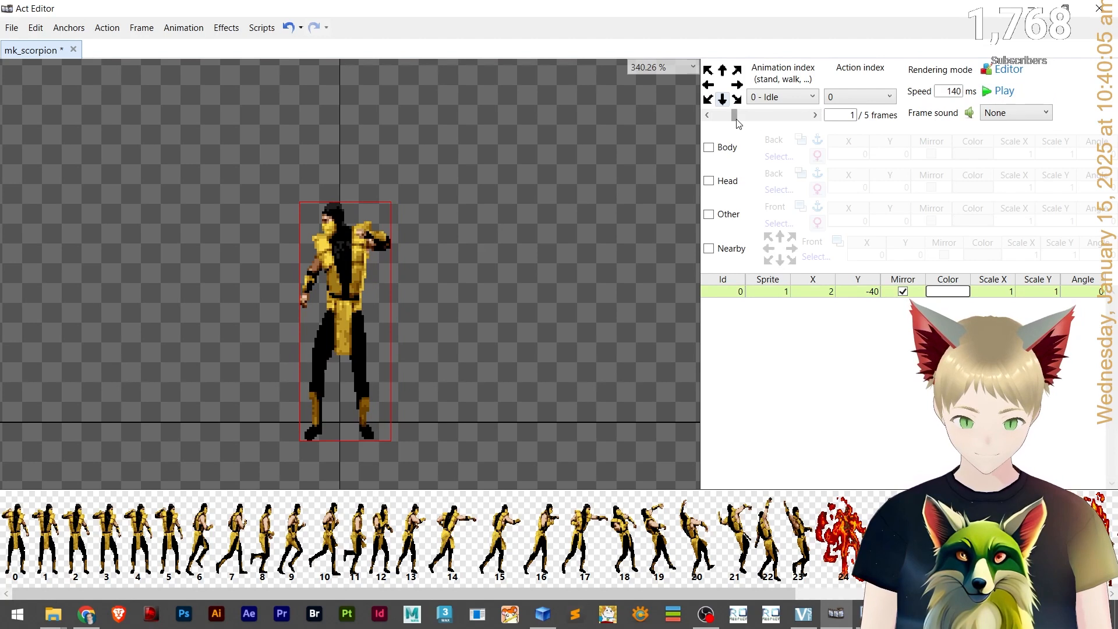
Set Idle frame 0's sprite X offset to -1 and replay the animation.
click(705, 115)
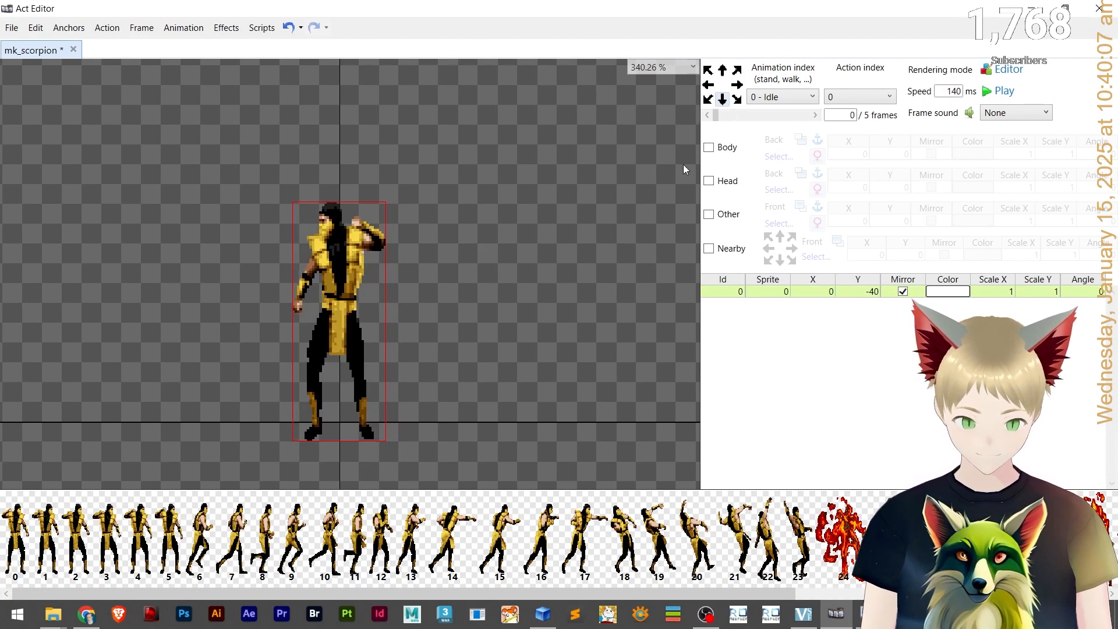
click(1025, 95)
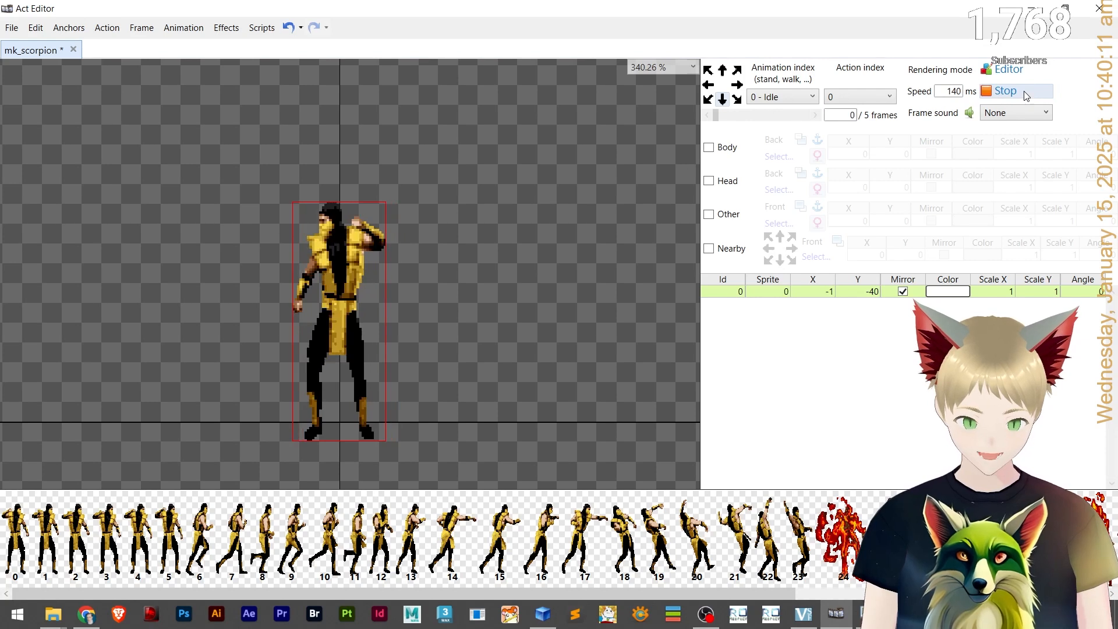
click(1025, 95)
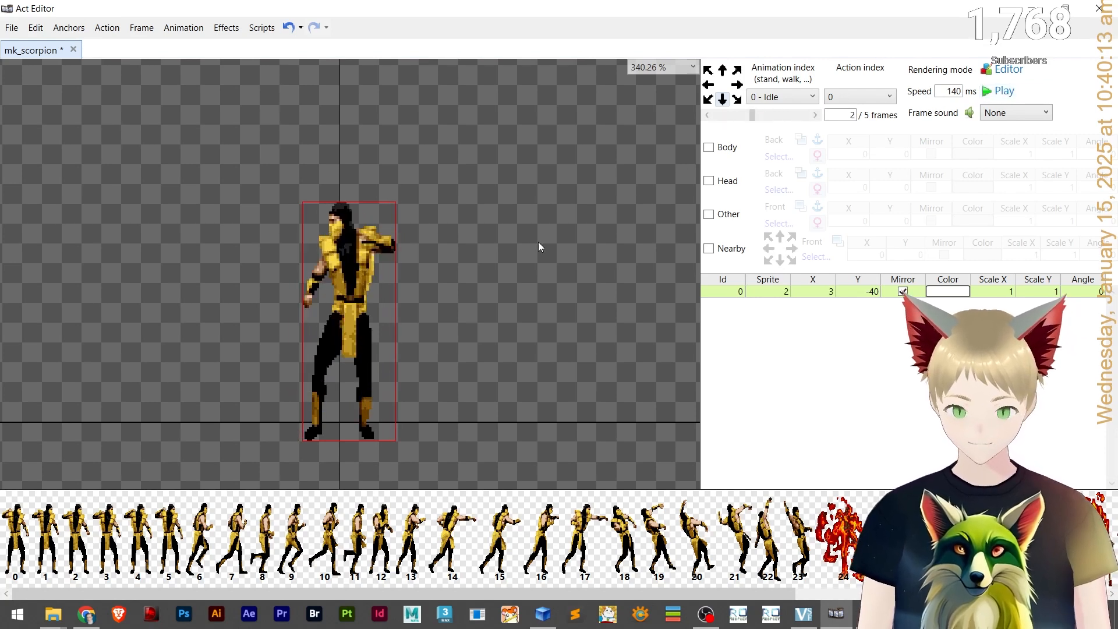
Switch to Discord and select the copy-and-flip action script code from the chat, then return.
scroll(299, 303, down, 2)
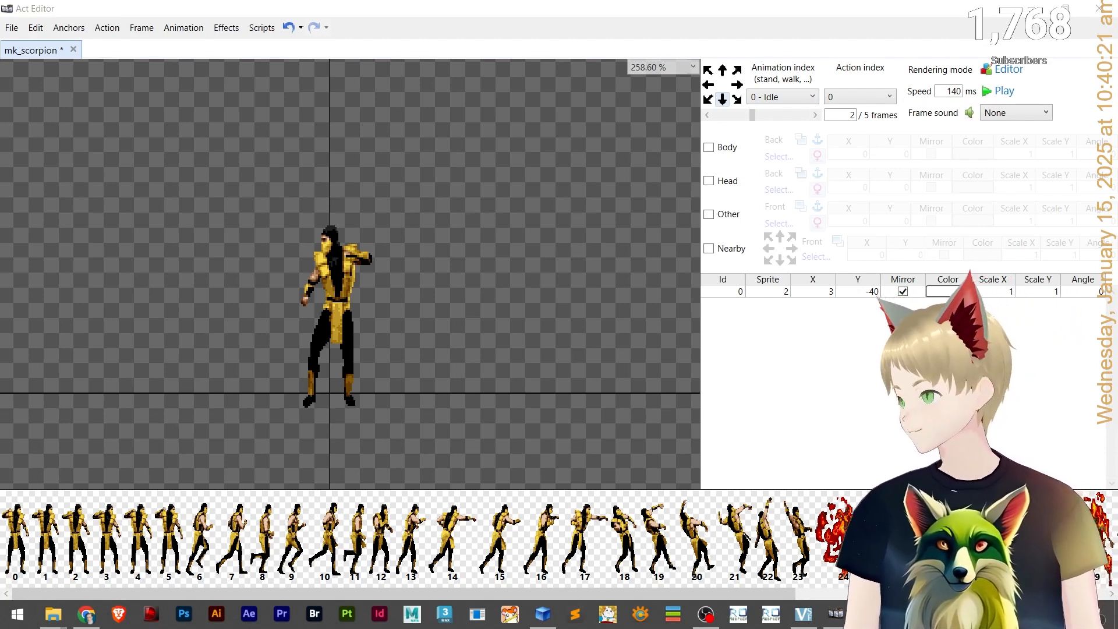
key(alt+Tab)
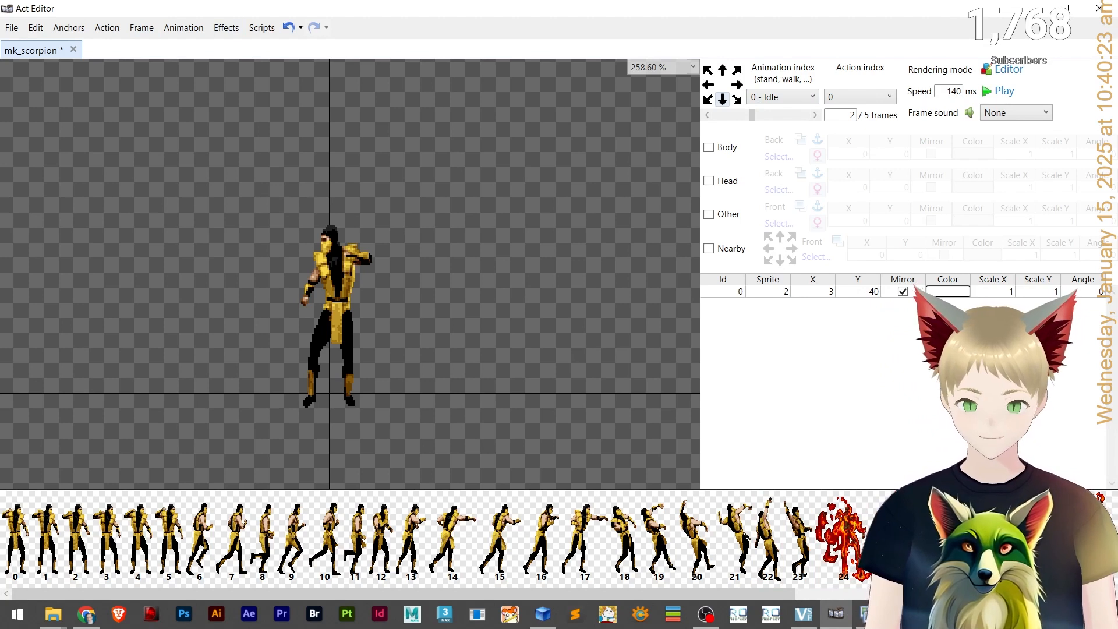
key(alt+Tab)
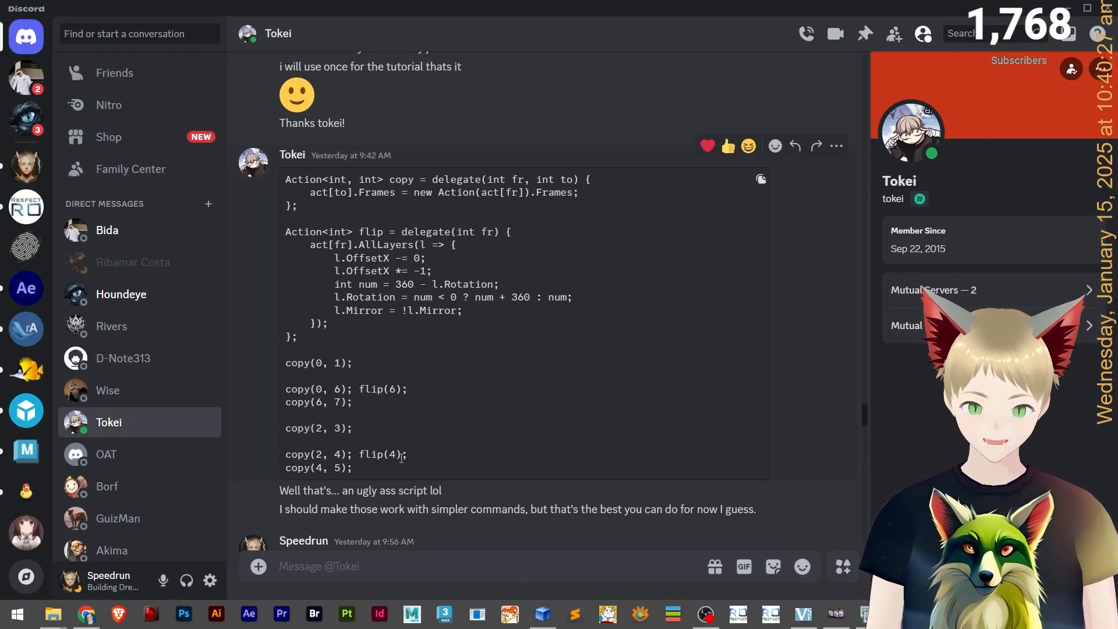
scroll(291, 313, up, 2)
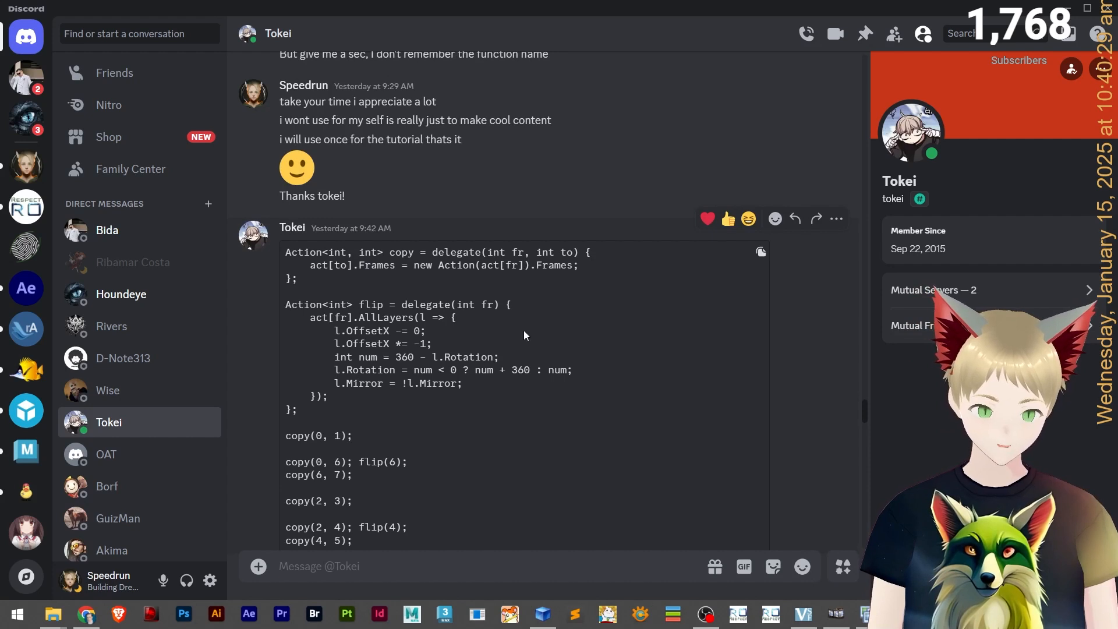
scroll(525, 335, down, 2)
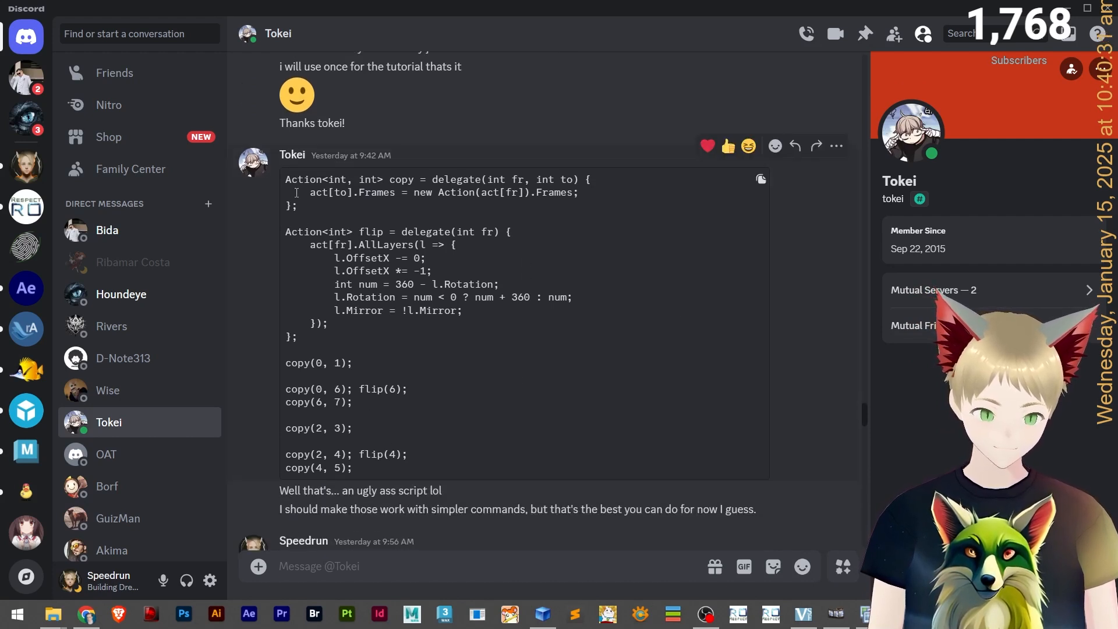
drag(289, 181, 387, 466)
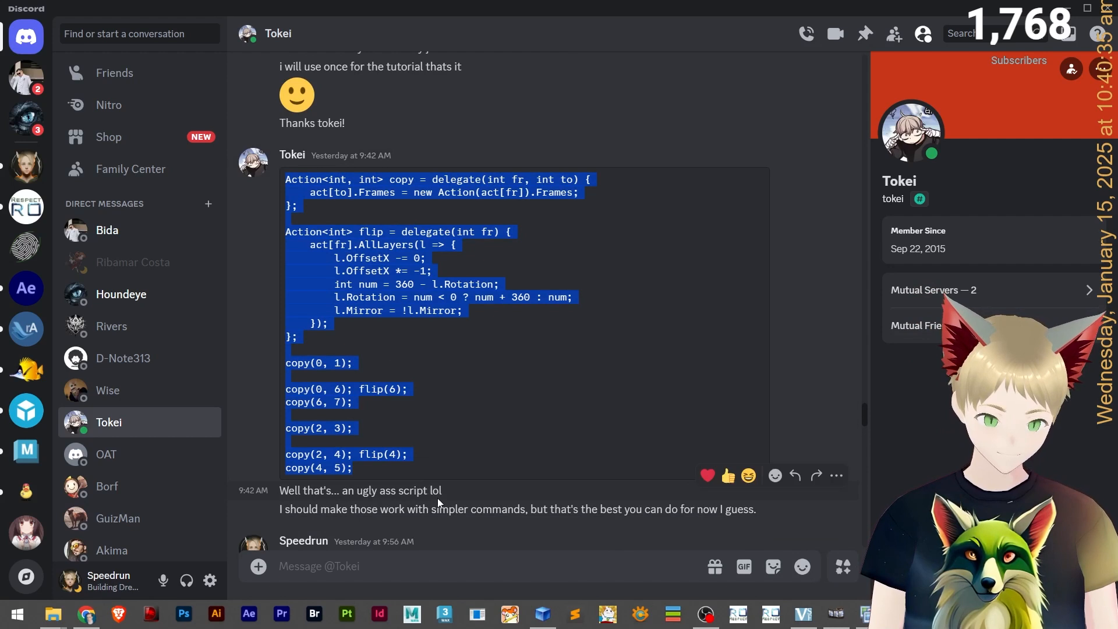
click(479, 497)
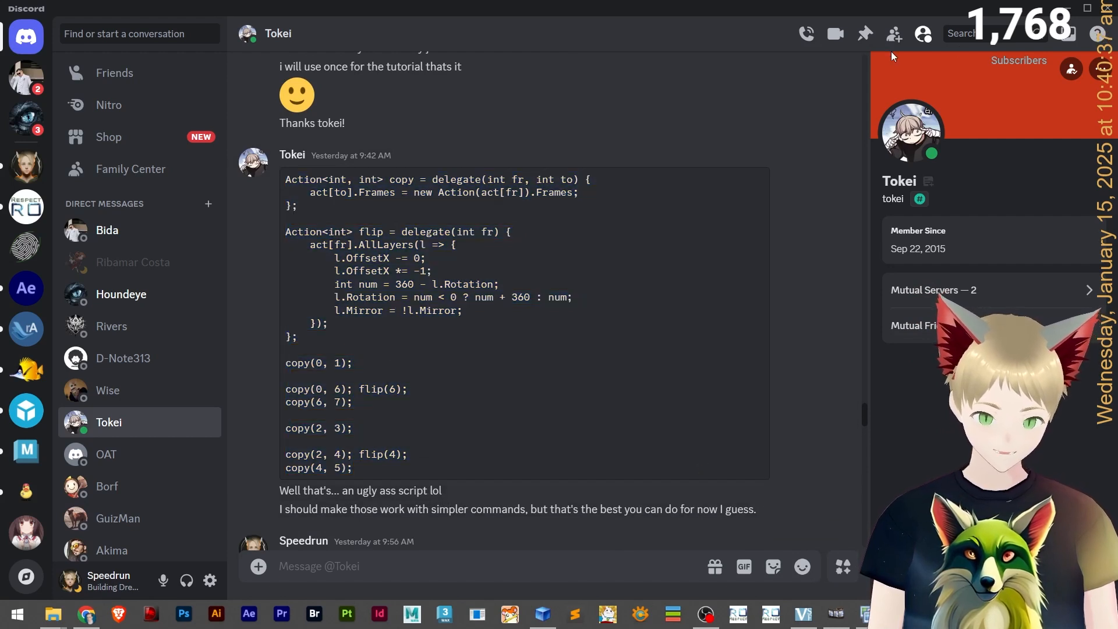
key(super+Down)
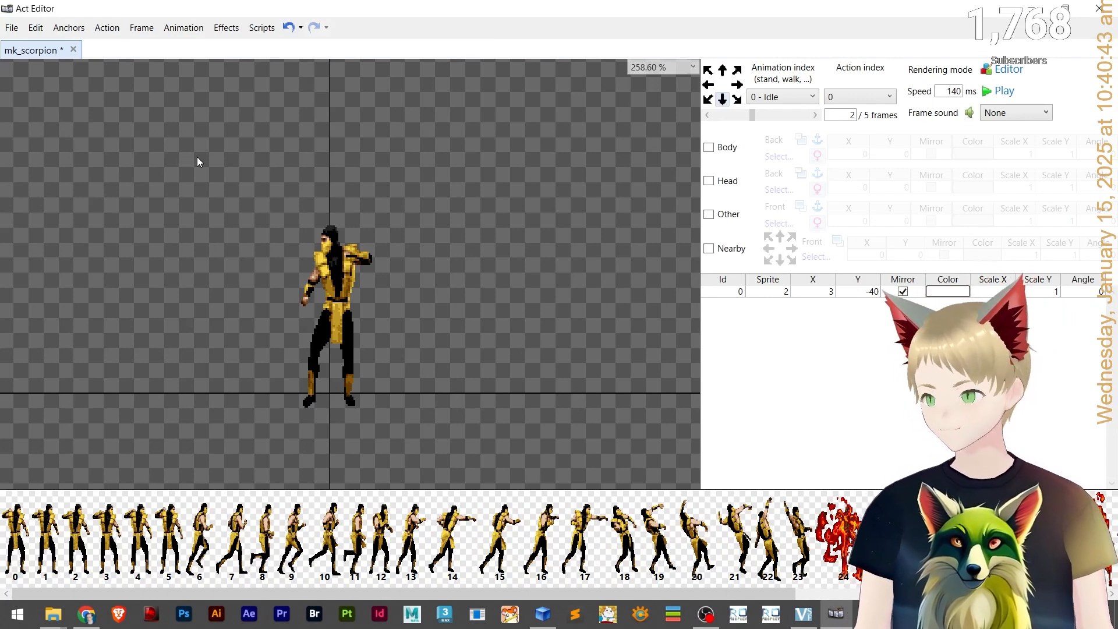
Step through the Idle animation's facing directions to compare them before running the script.
click(263, 29)
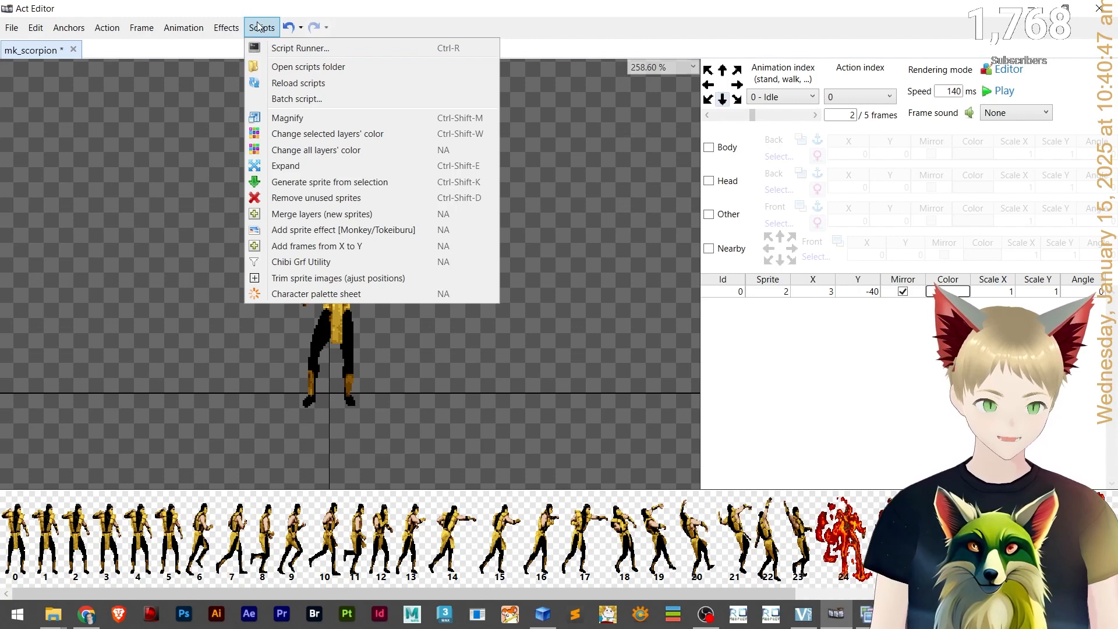
click(258, 26)
click(737, 99)
click(736, 70)
click(722, 70)
click(708, 70)
click(723, 99)
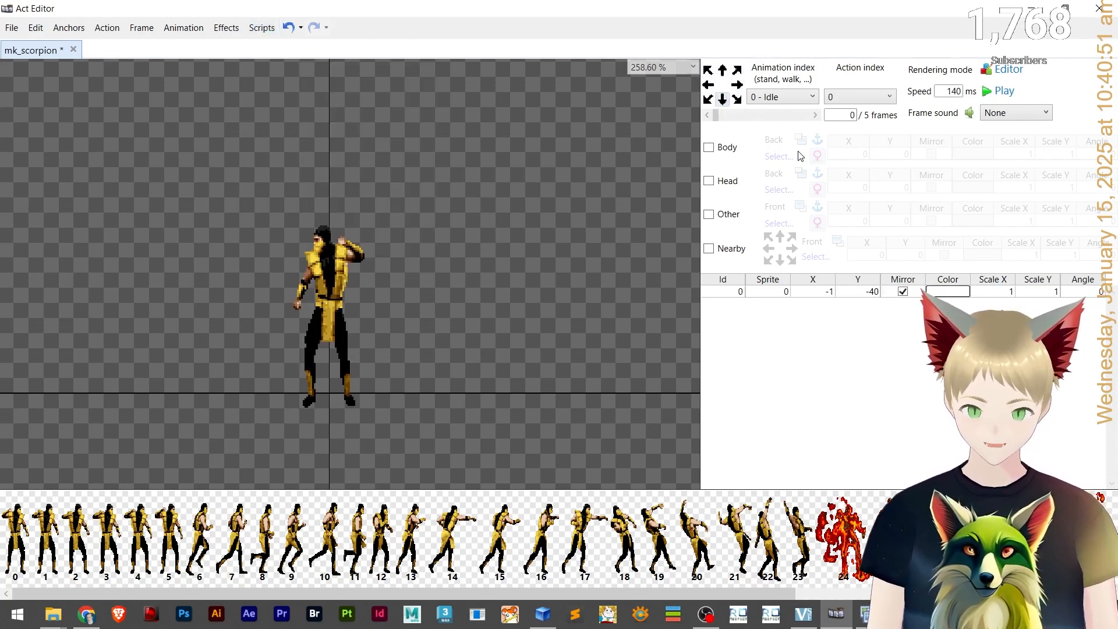
Open the Script Runner, review the copy-and-flip script, and run it.
click(262, 29)
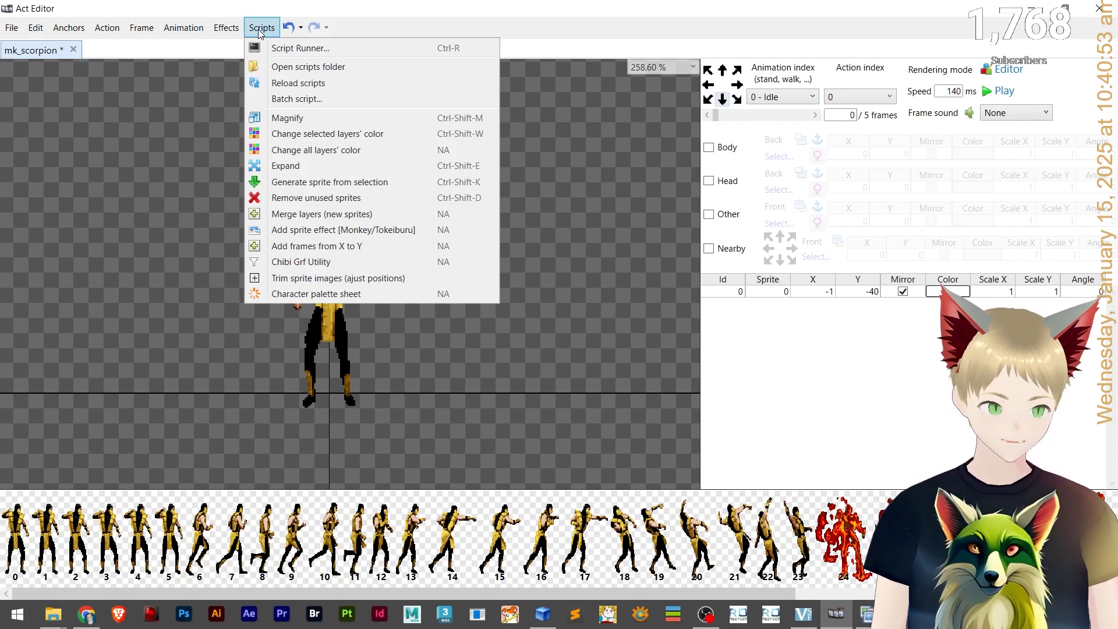
click(286, 47)
scroll(604, 242, down, 12)
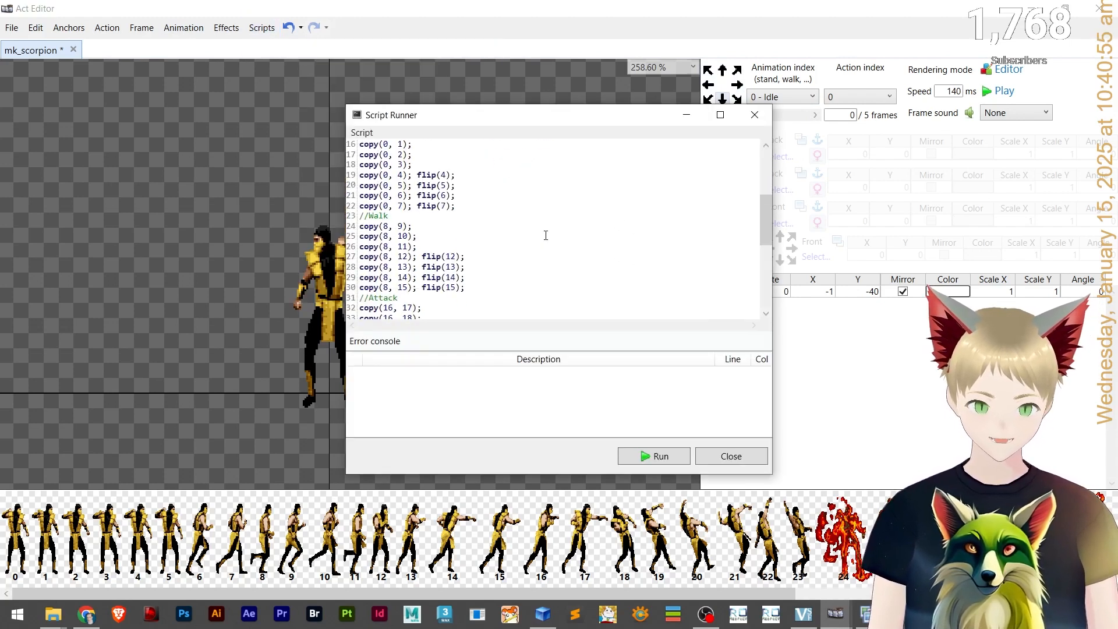
scroll(374, 234, up, 12)
scroll(374, 234, down, 3)
scroll(374, 234, down, 1)
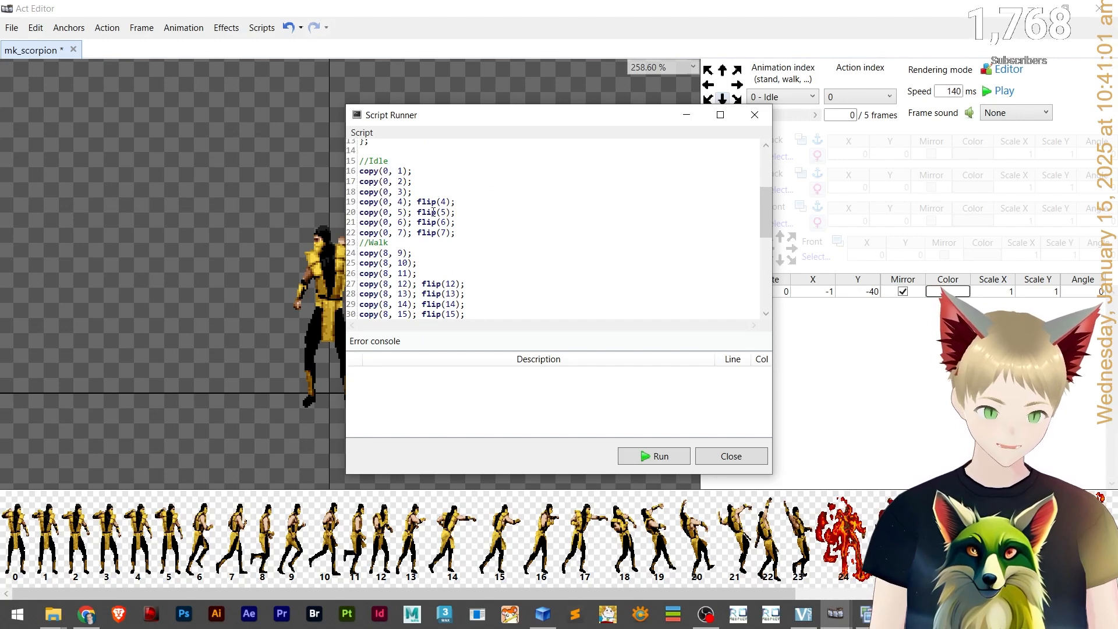
scroll(433, 212, up, 4)
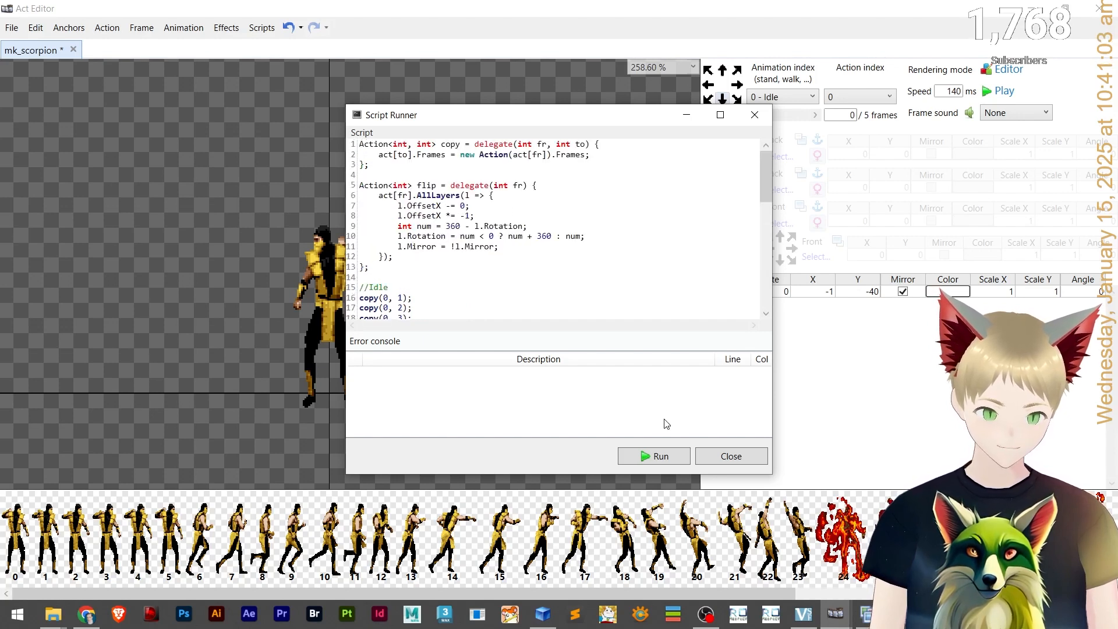
click(658, 457)
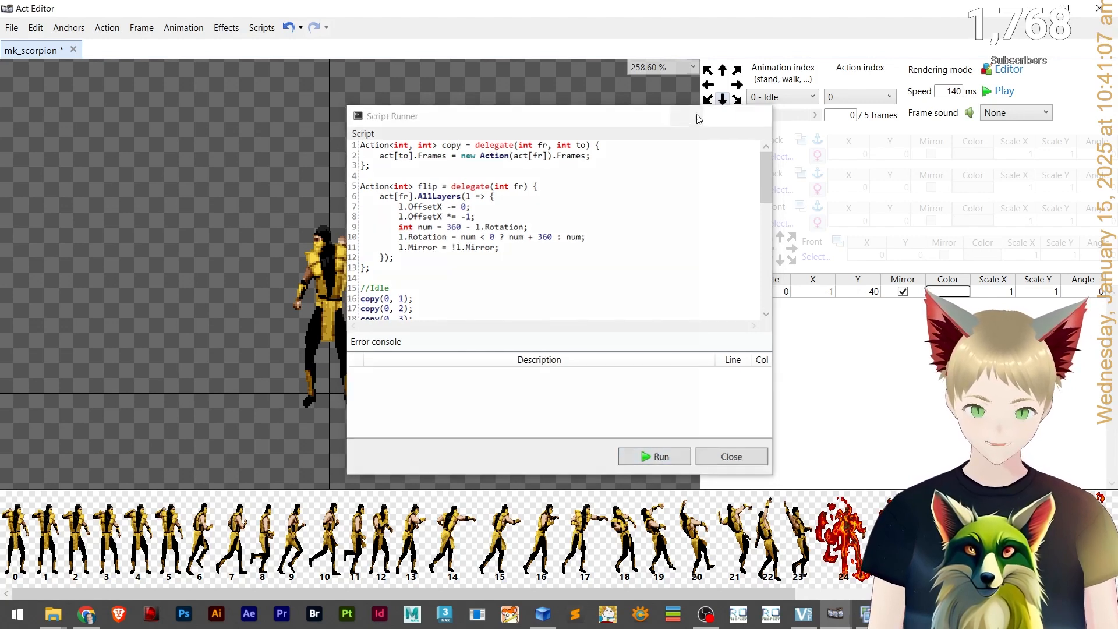
Inspect and play the copied Idle animation for the down-right direction, stepping through its frames.
click(737, 99)
click(799, 117)
click(800, 117)
click(799, 117)
click(799, 117)
click(799, 117)
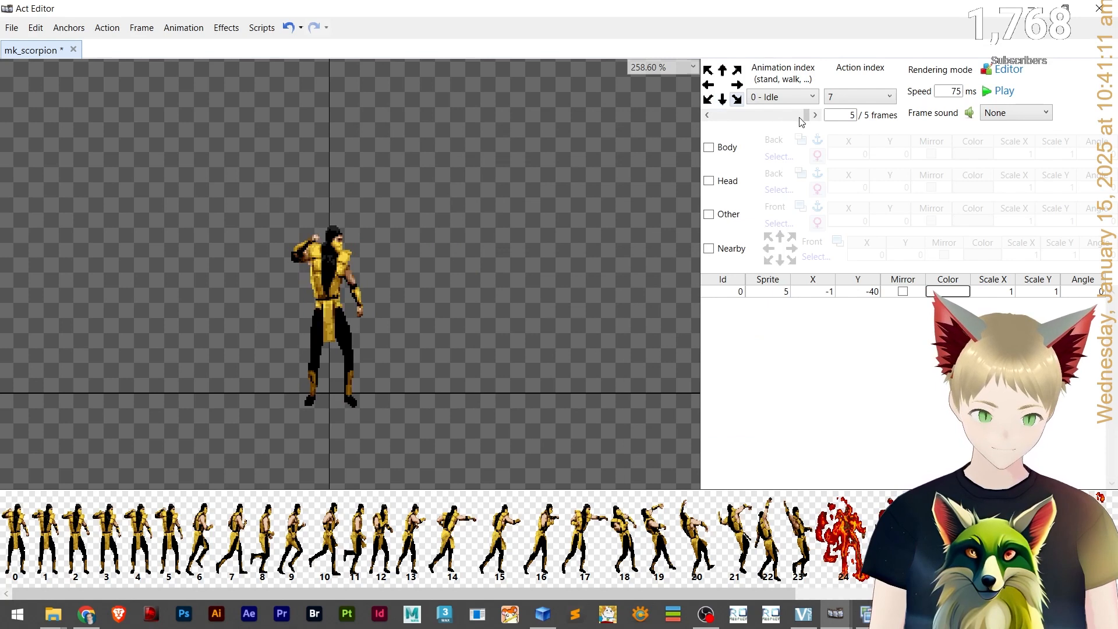
click(989, 94)
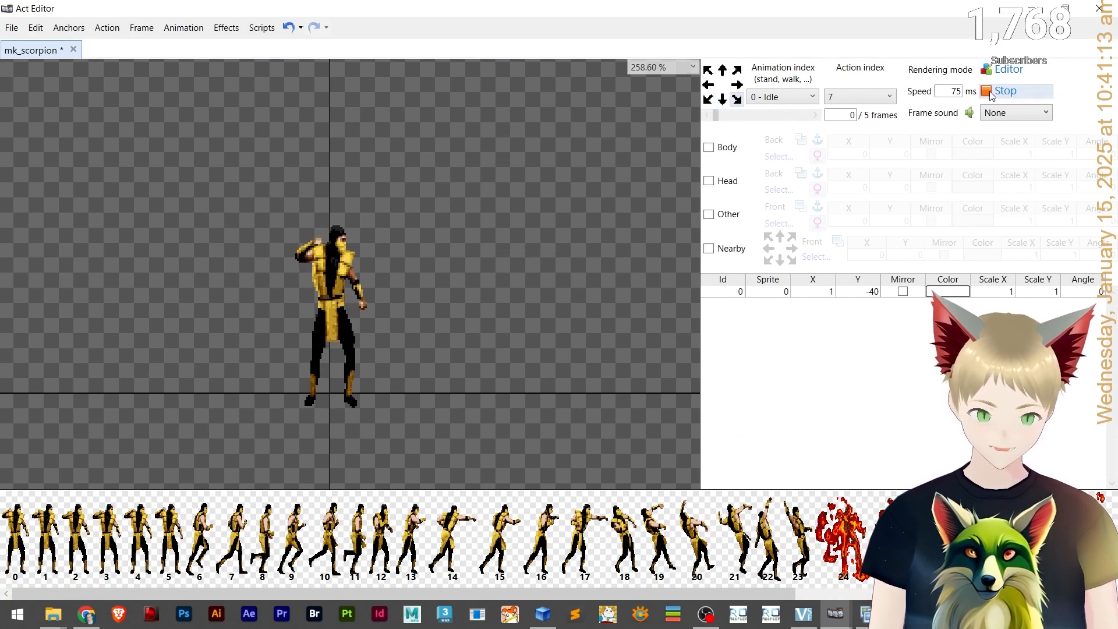
click(990, 94)
click(990, 94)
click(992, 95)
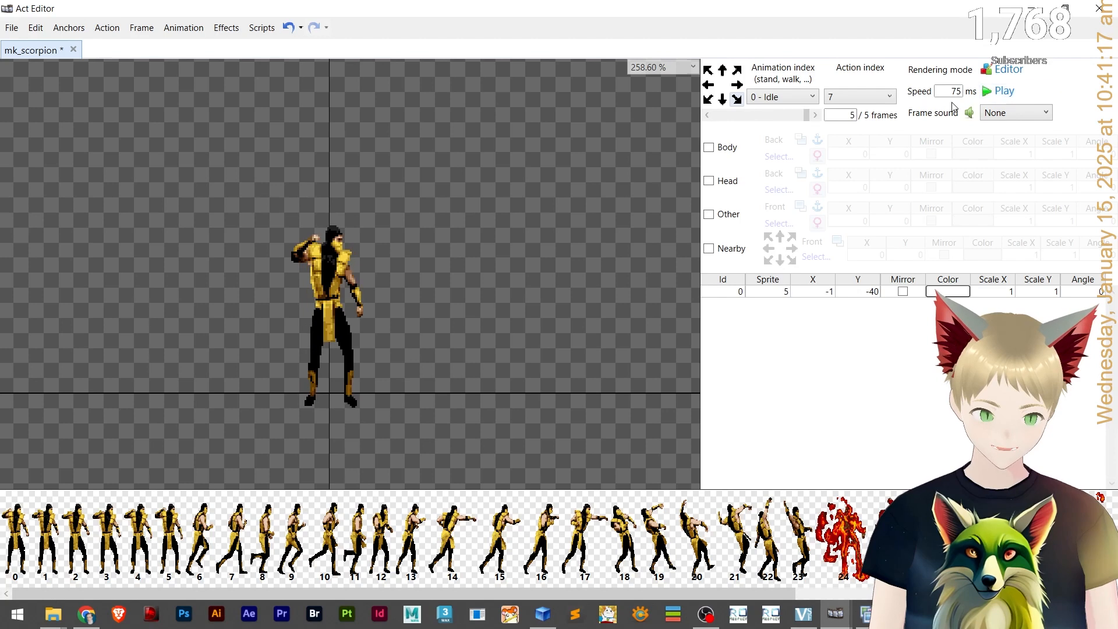
Zoom in and play the Idle animation for the right and up-right directions to check the flipped frames.
scroll(266, 384, up, 3)
drag(516, 306, 416, 359)
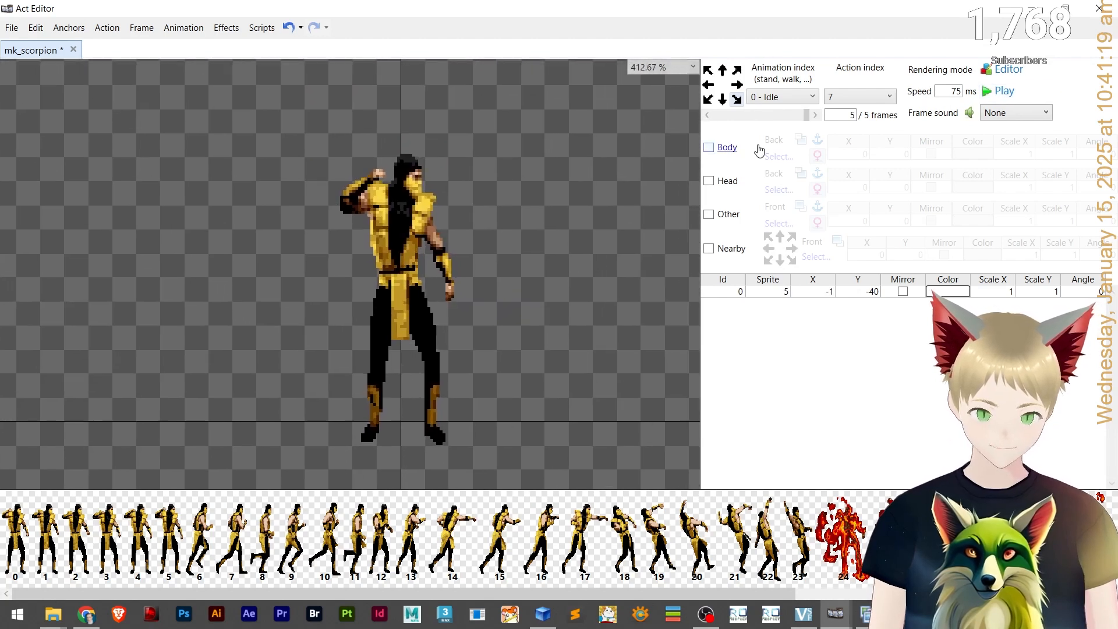
click(741, 85)
click(1012, 93)
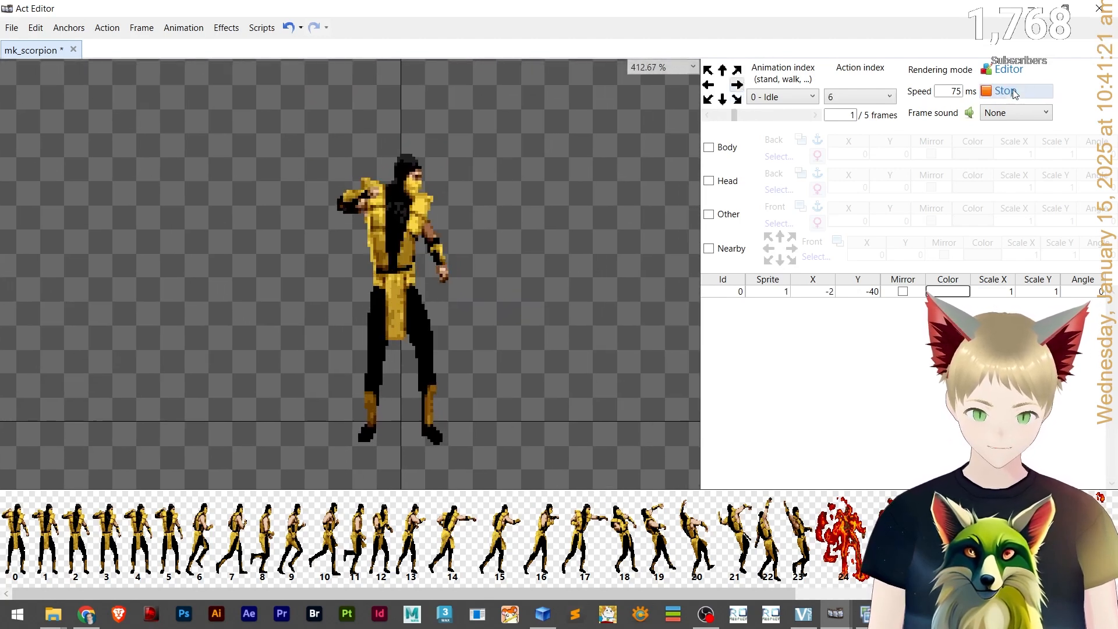
click(1013, 93)
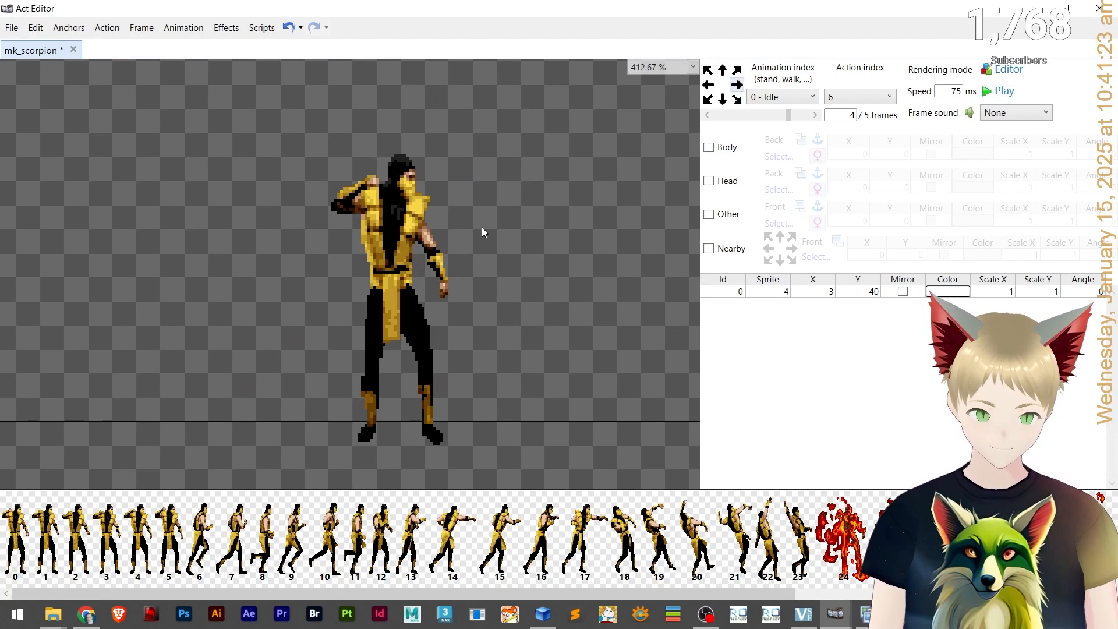
scroll(481, 227, down, 3)
click(739, 70)
click(994, 93)
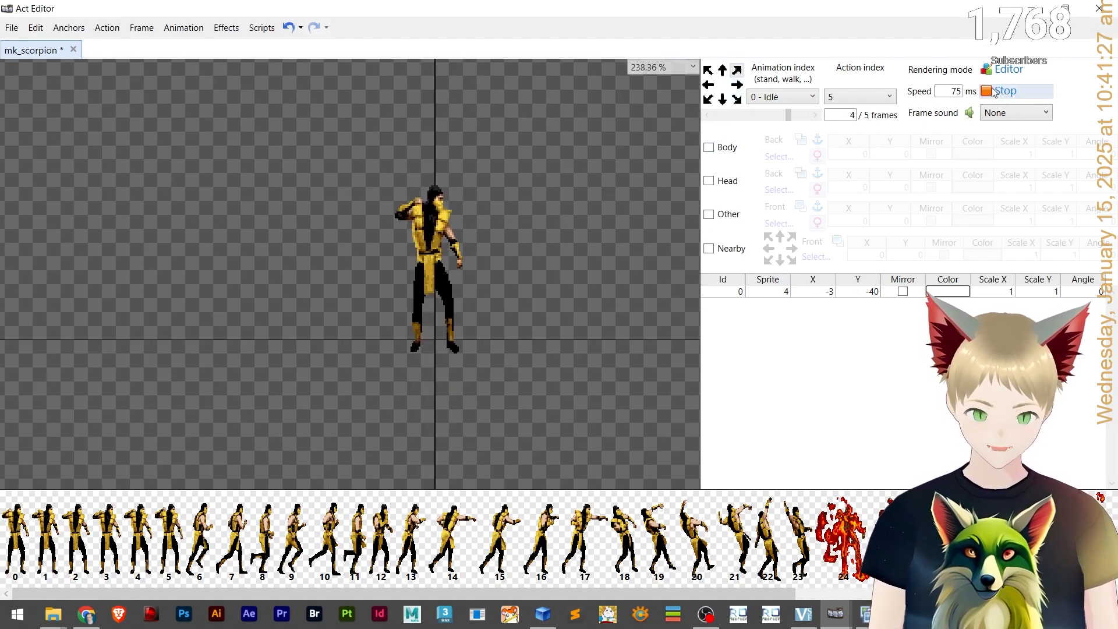
click(994, 93)
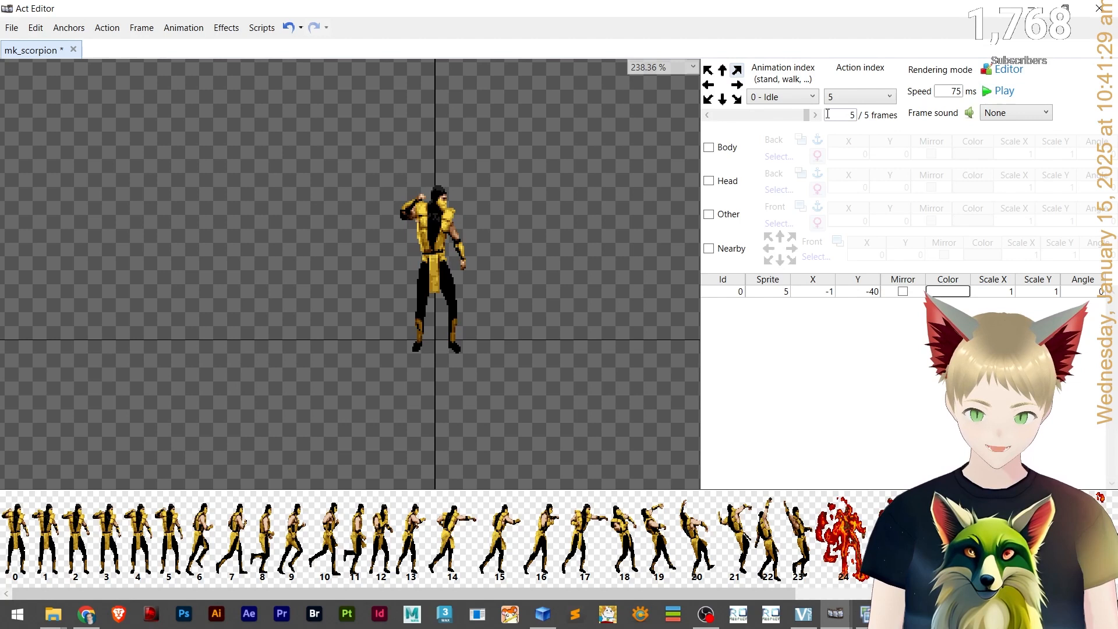
click(723, 100)
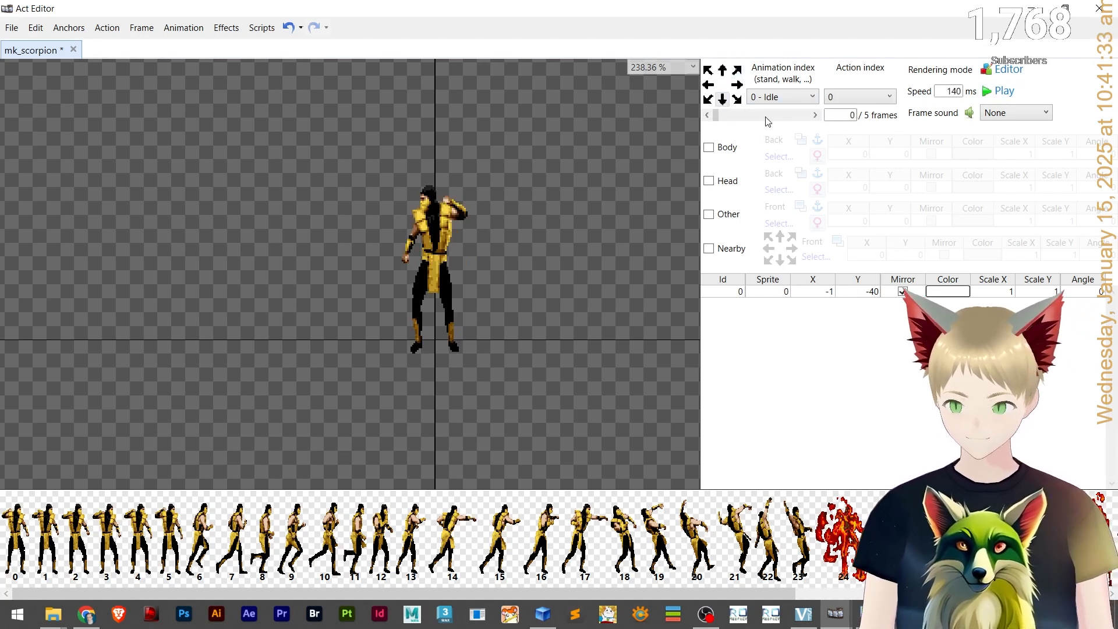
Set the Idle animation speed to 140 ms for the down-right, right and up-right directions.
click(738, 101)
click(955, 91)
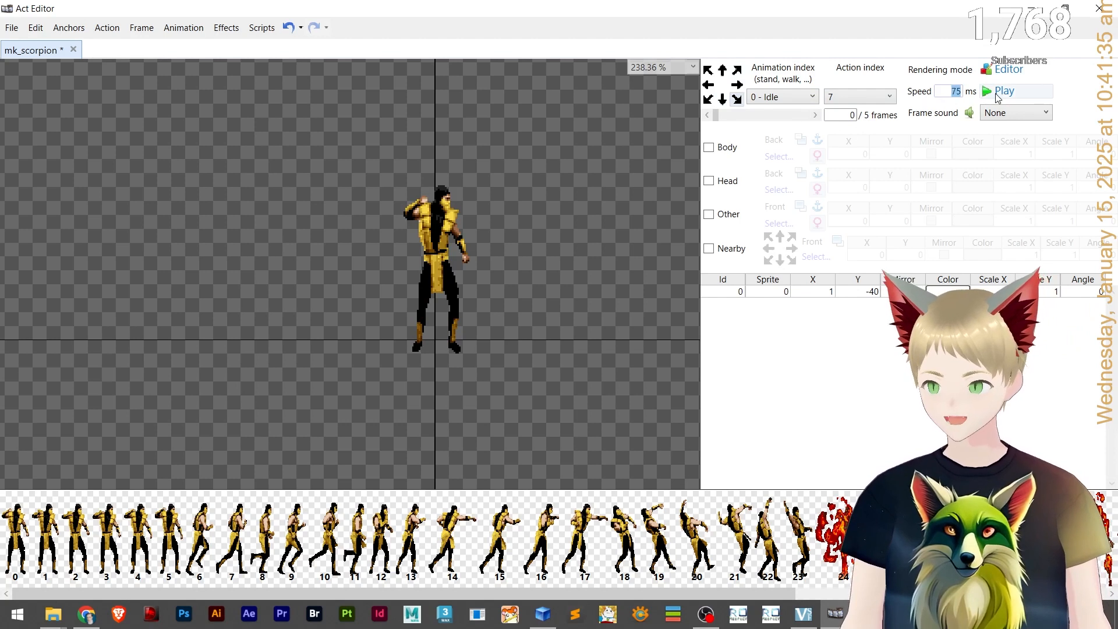
click(738, 84)
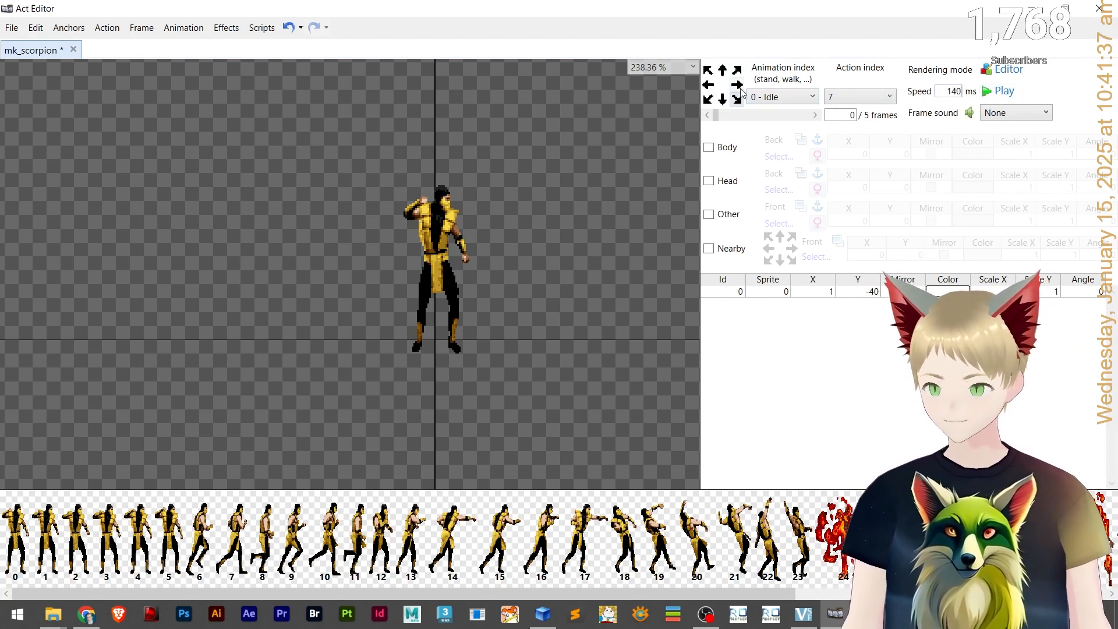
click(947, 90)
text(140)
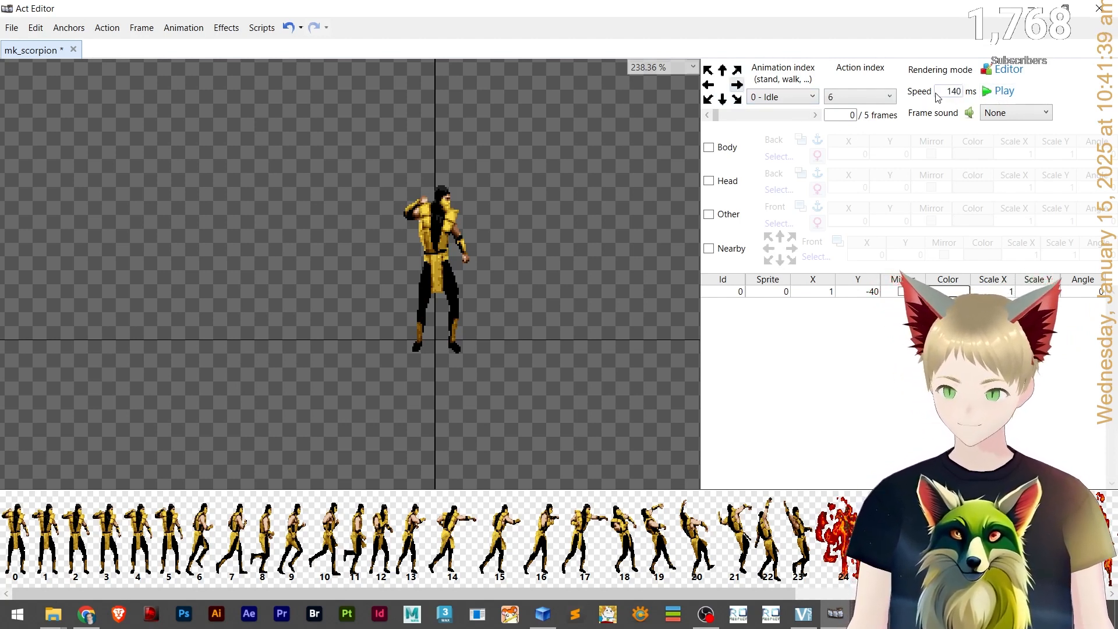
click(736, 70)
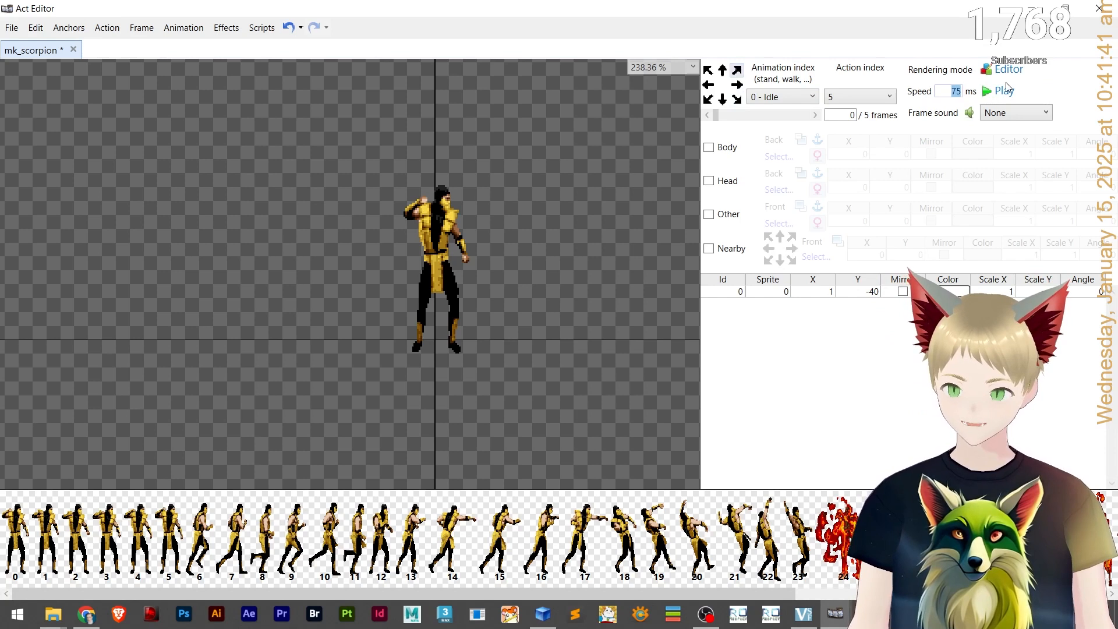
Set the Idle animation speed to 140 ms for the up, up-left, left and down-left directions.
click(723, 71)
click(949, 91)
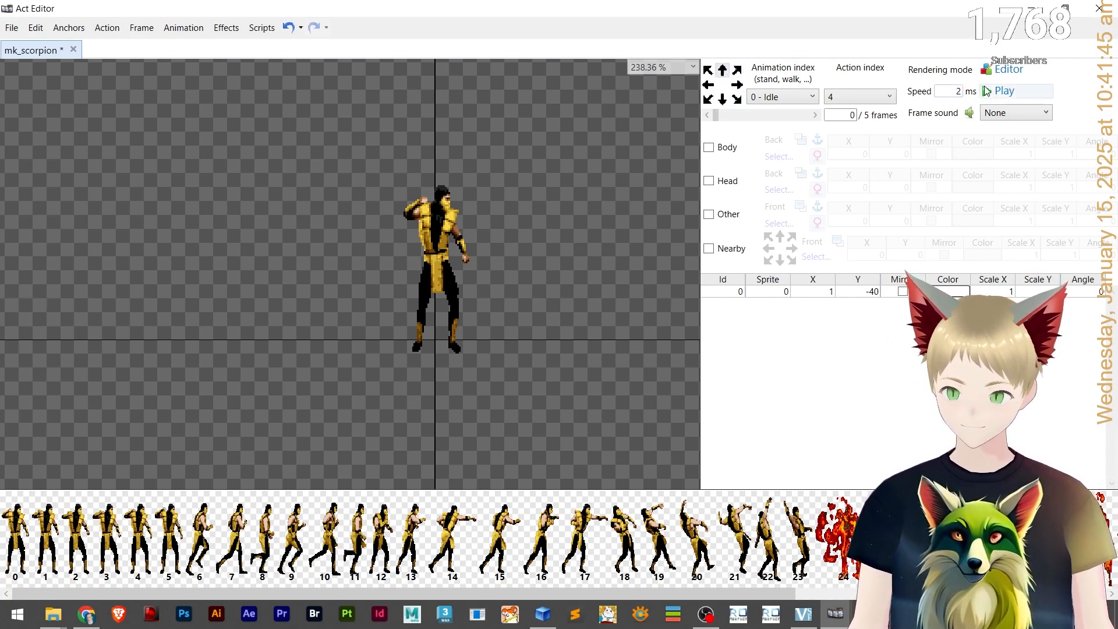
click(707, 70)
click(953, 91)
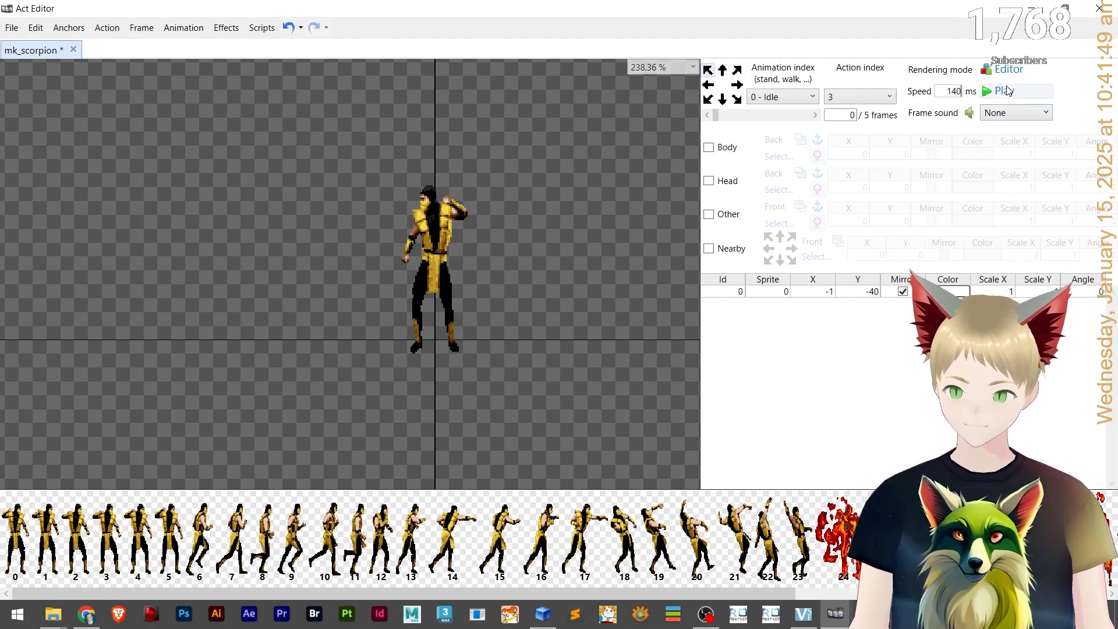
click(705, 85)
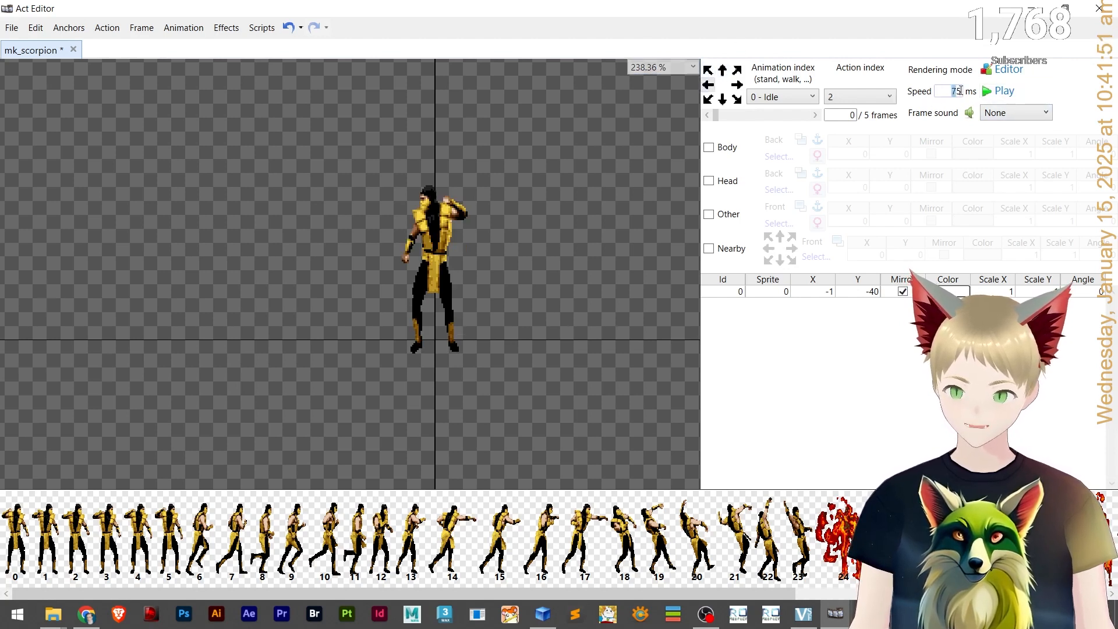
click(706, 97)
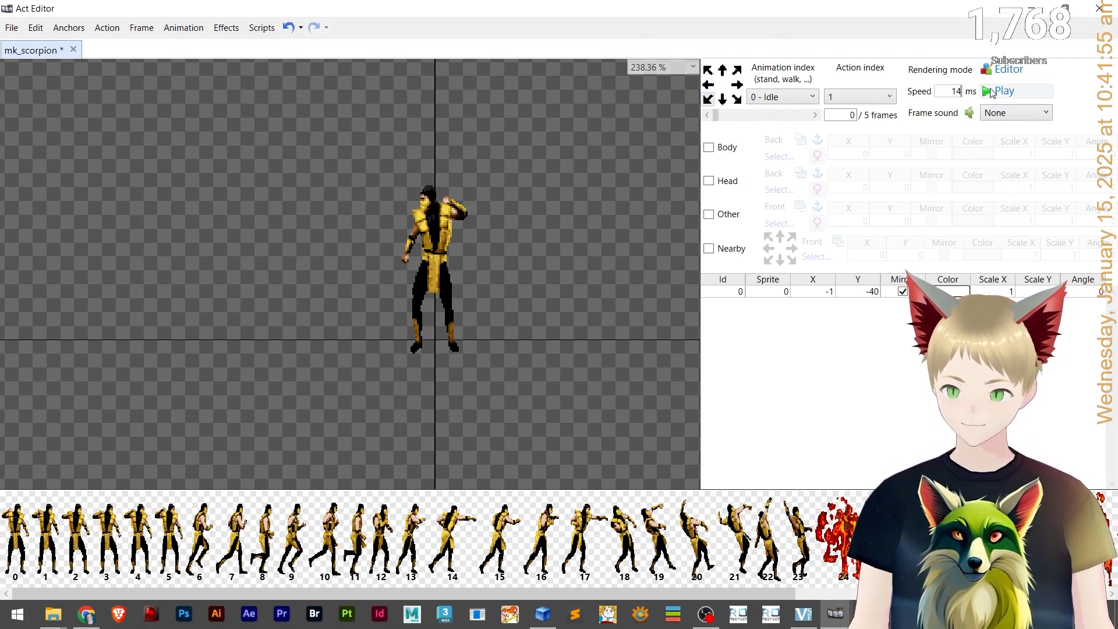
click(721, 99)
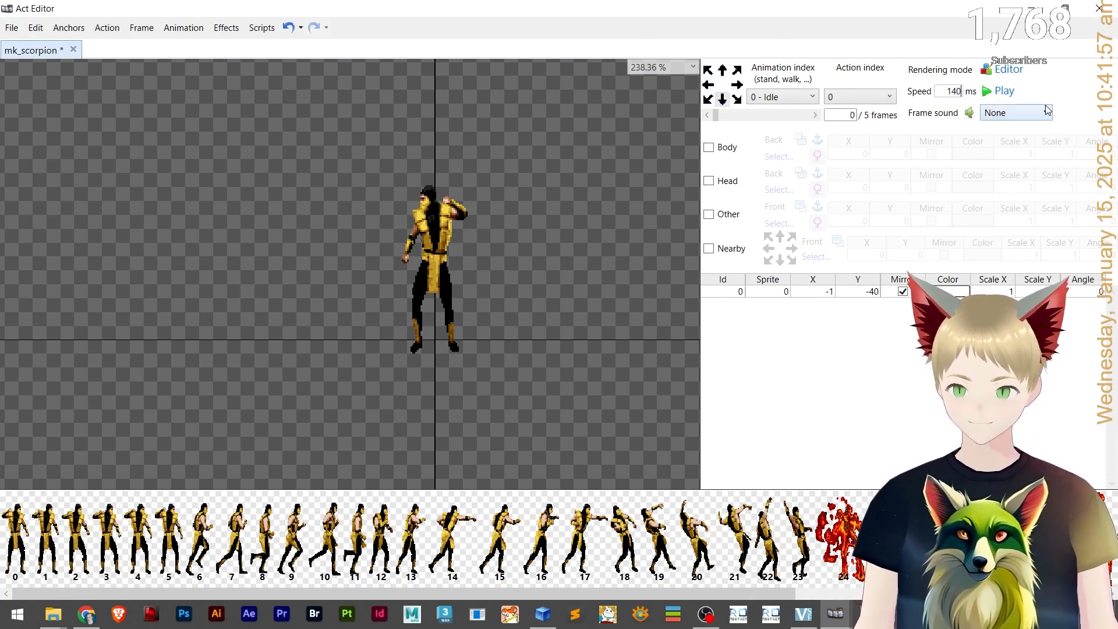
Play the Idle animation while switching through several directions to check the result.
click(1022, 93)
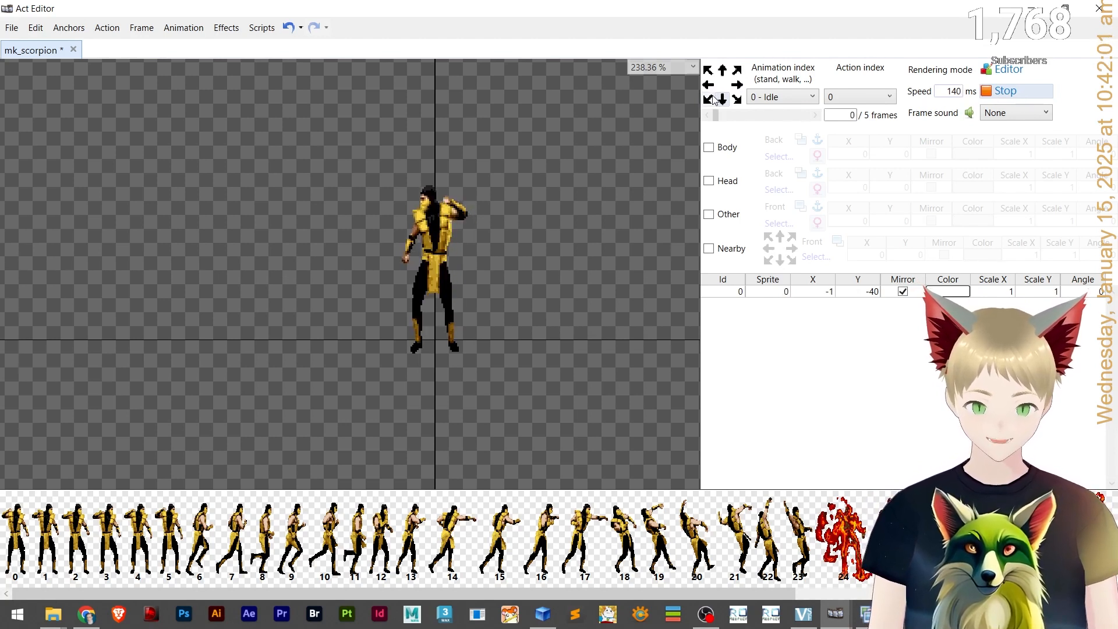
click(708, 73)
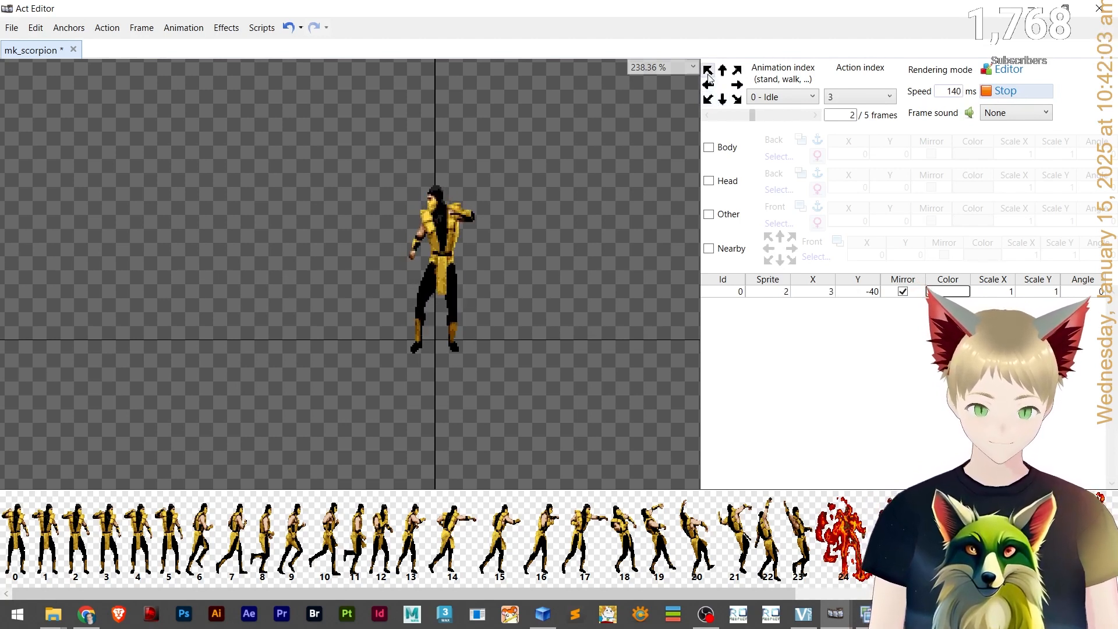
click(737, 71)
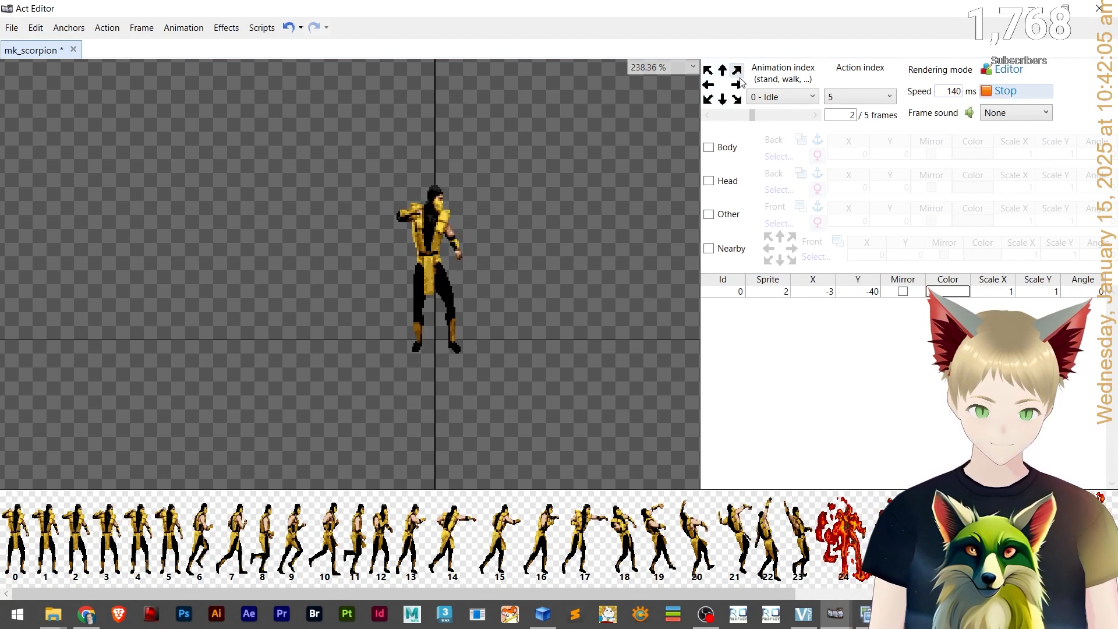
click(737, 99)
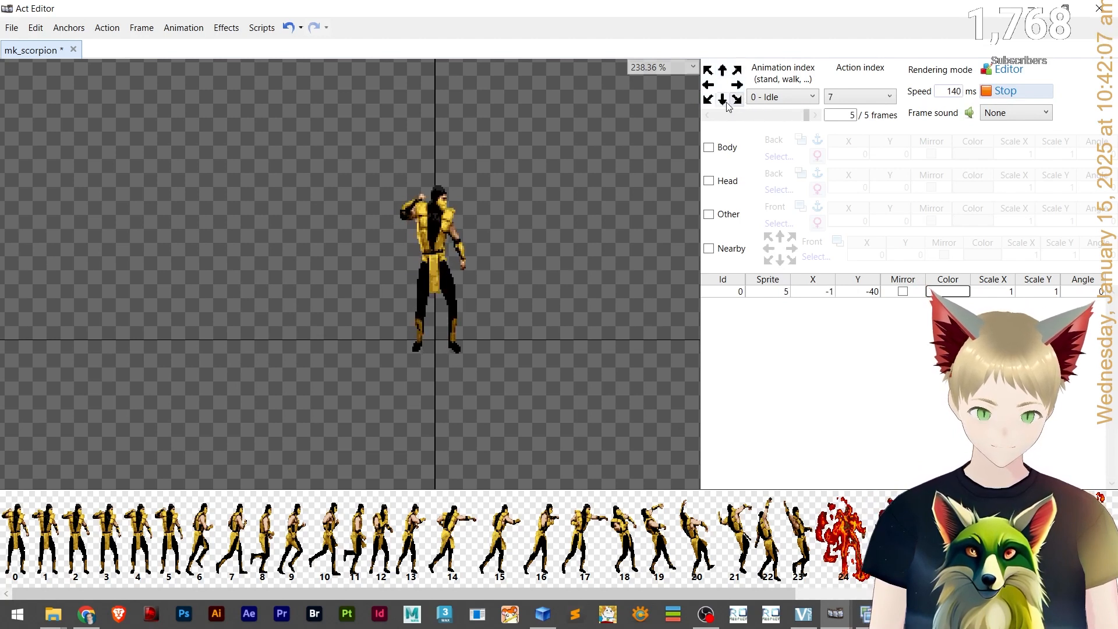
click(723, 100)
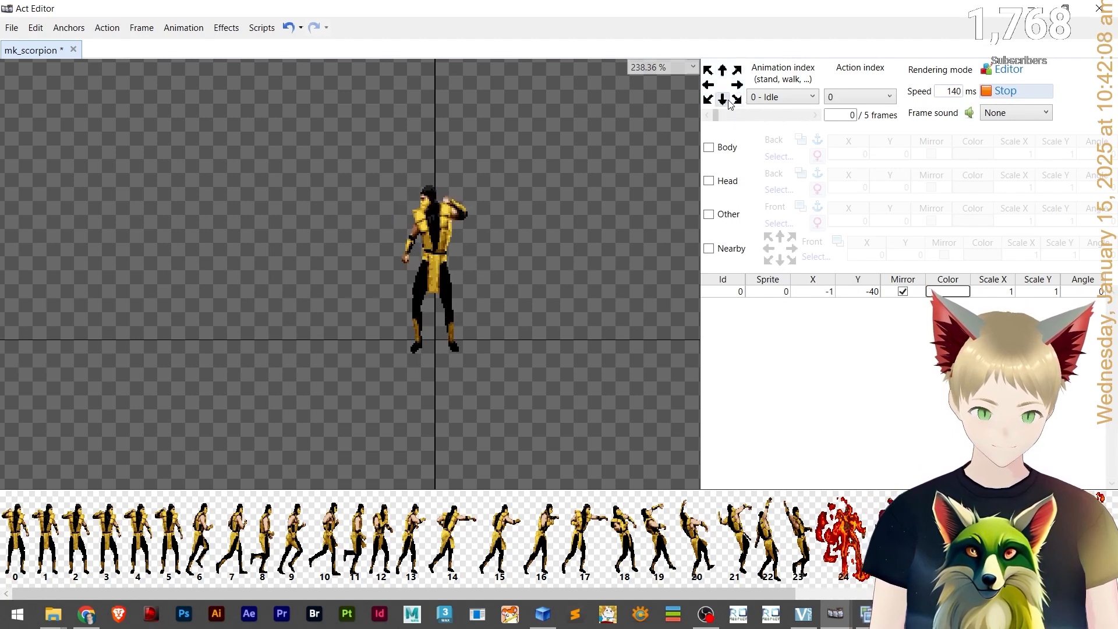
click(987, 93)
scroll(474, 266, up, 5)
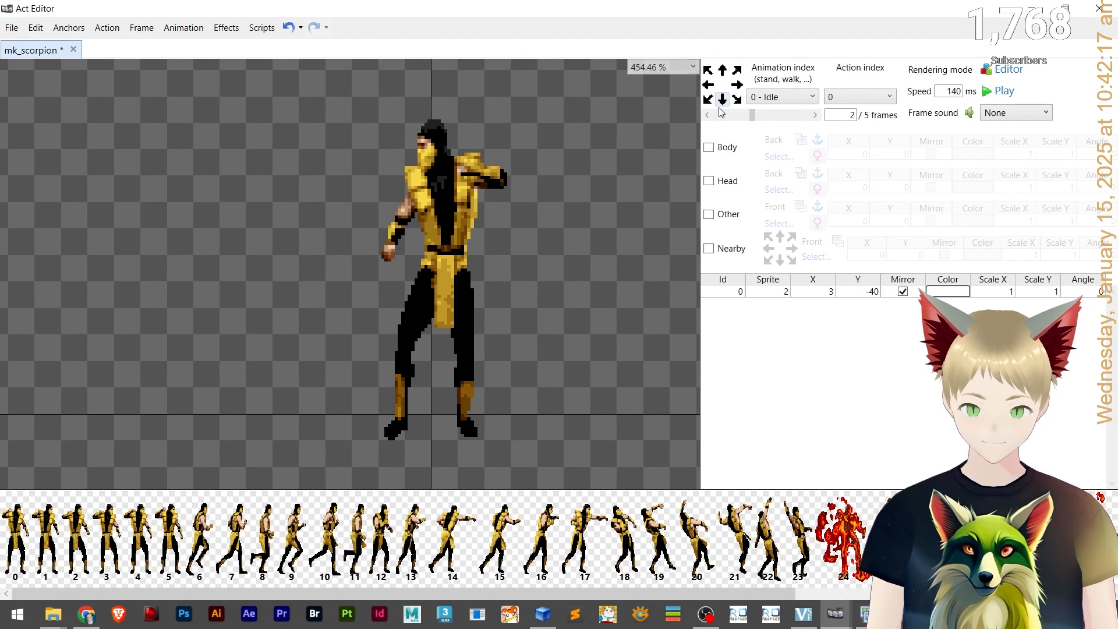
click(707, 73)
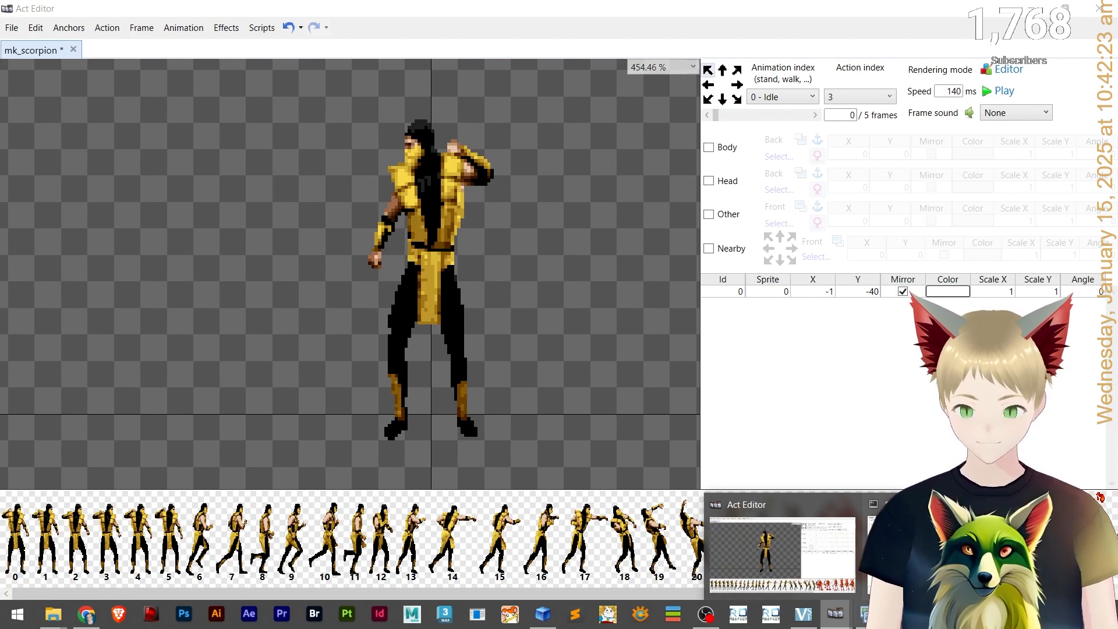
Reopen the Script Runner window, scroll to the Idle copy and flip lines, and move the window beside the canvas.
click(923, 550)
scroll(487, 281, down, 2)
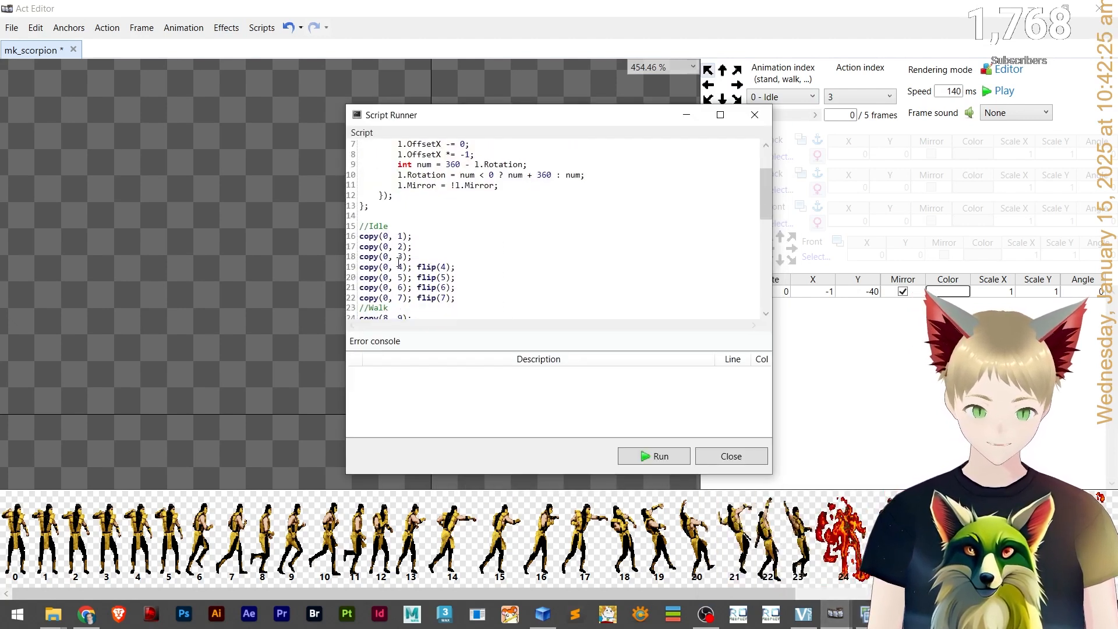
drag(520, 117, 791, 197)
Compare the Idle copy and flip lines of the script against the action indices by switching between directions.
click(723, 99)
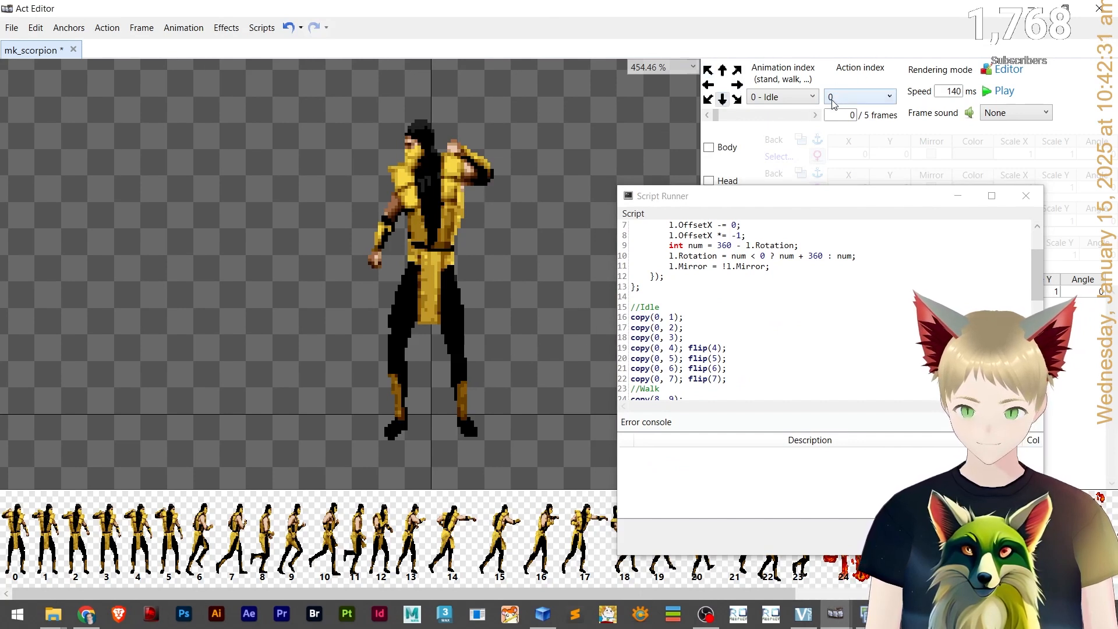
click(661, 319)
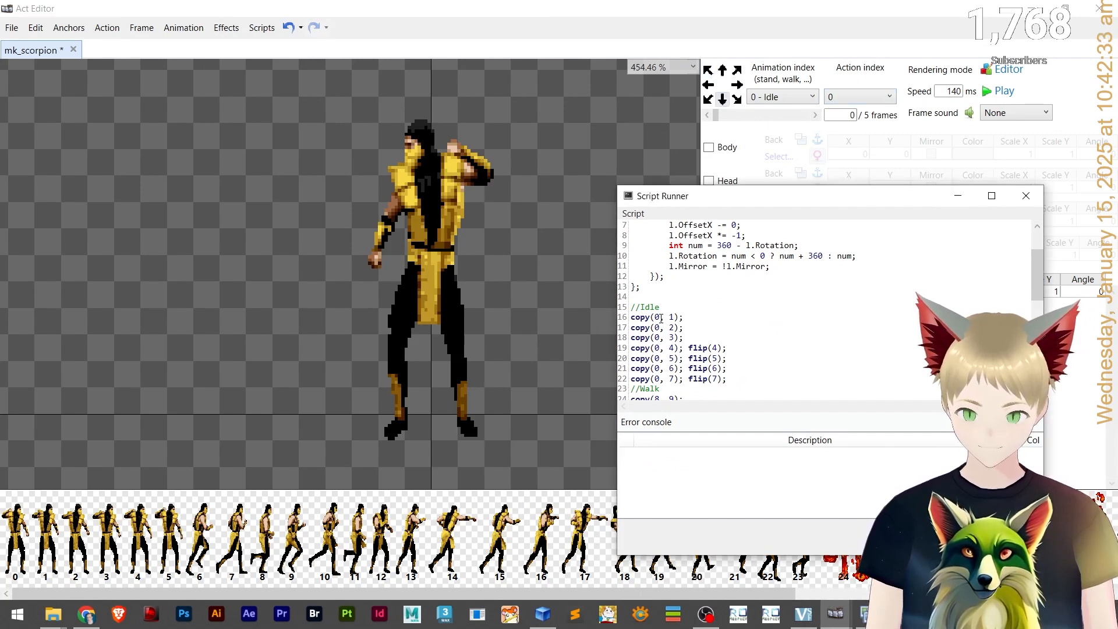
click(709, 100)
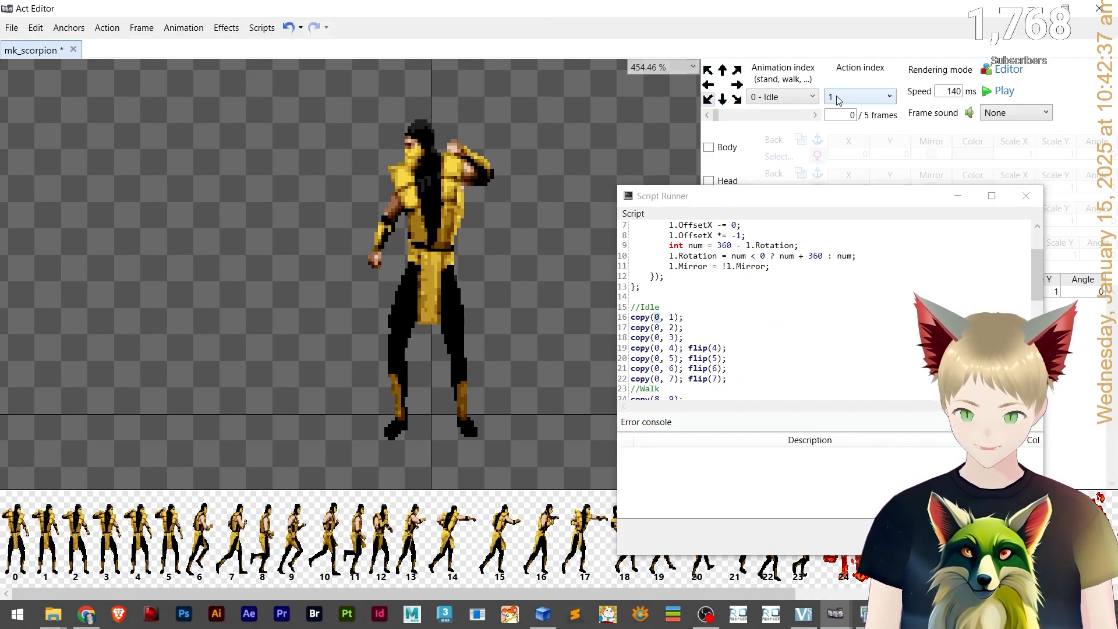
click(685, 319)
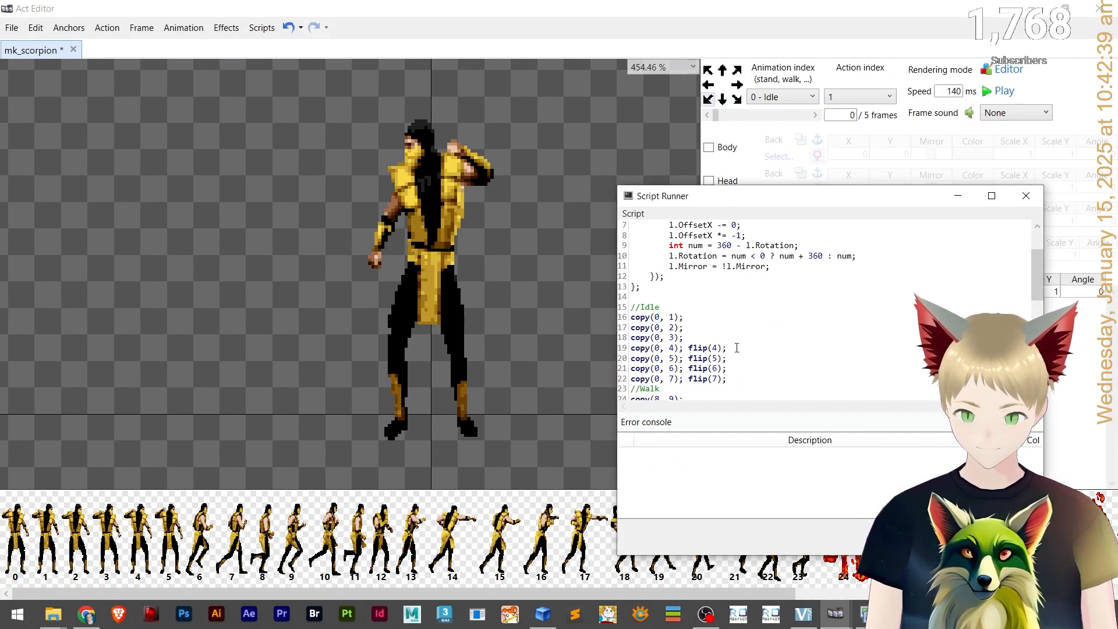
click(723, 99)
click(656, 347)
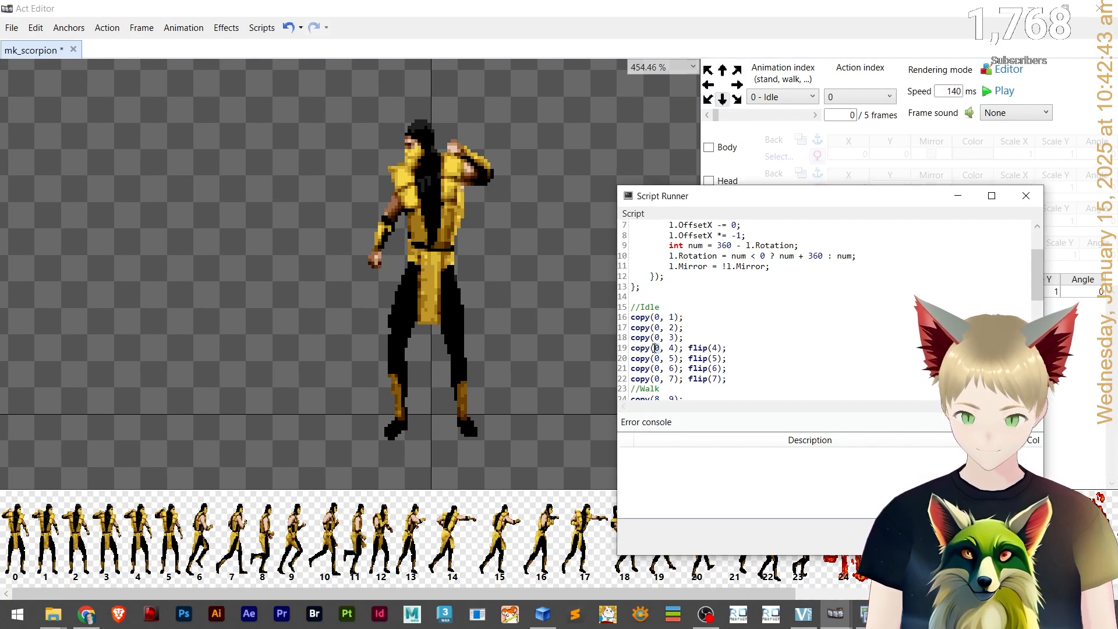
click(723, 70)
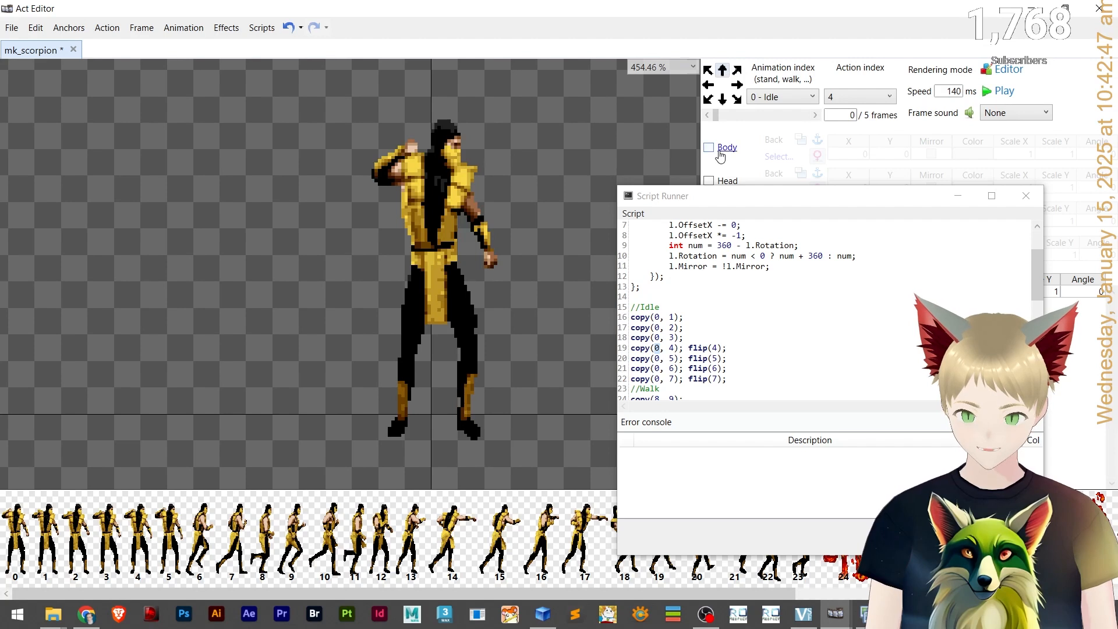
click(721, 347)
drag(720, 348, 688, 348)
click(719, 349)
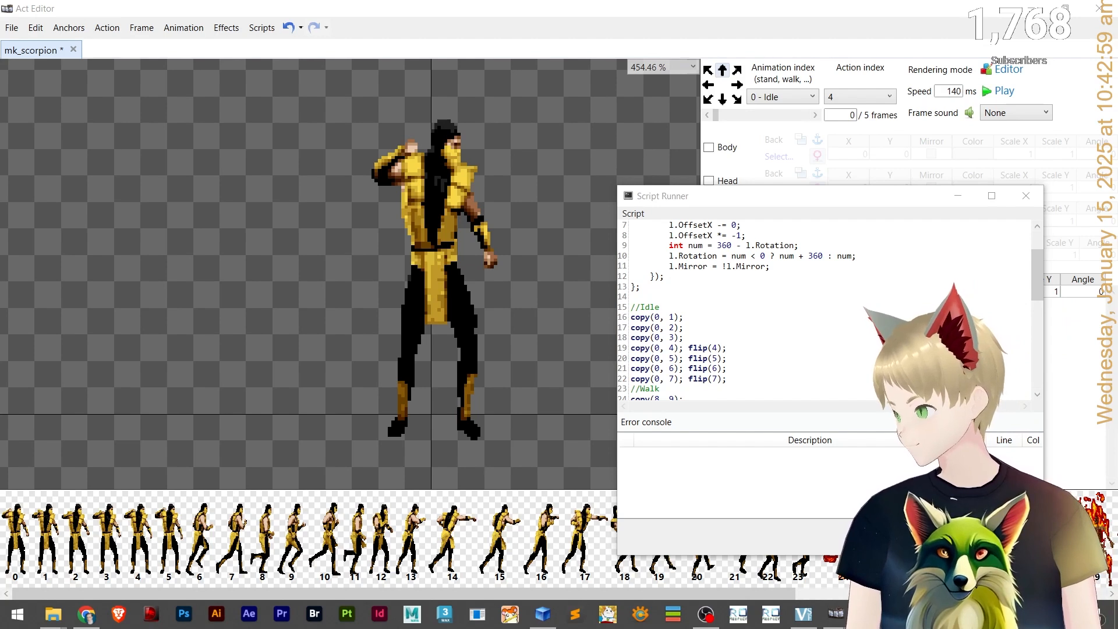
Switch to Discord to reread the message explaining the copy and flip script, then return to Act Editor.
drag(556, 0, 556, 1)
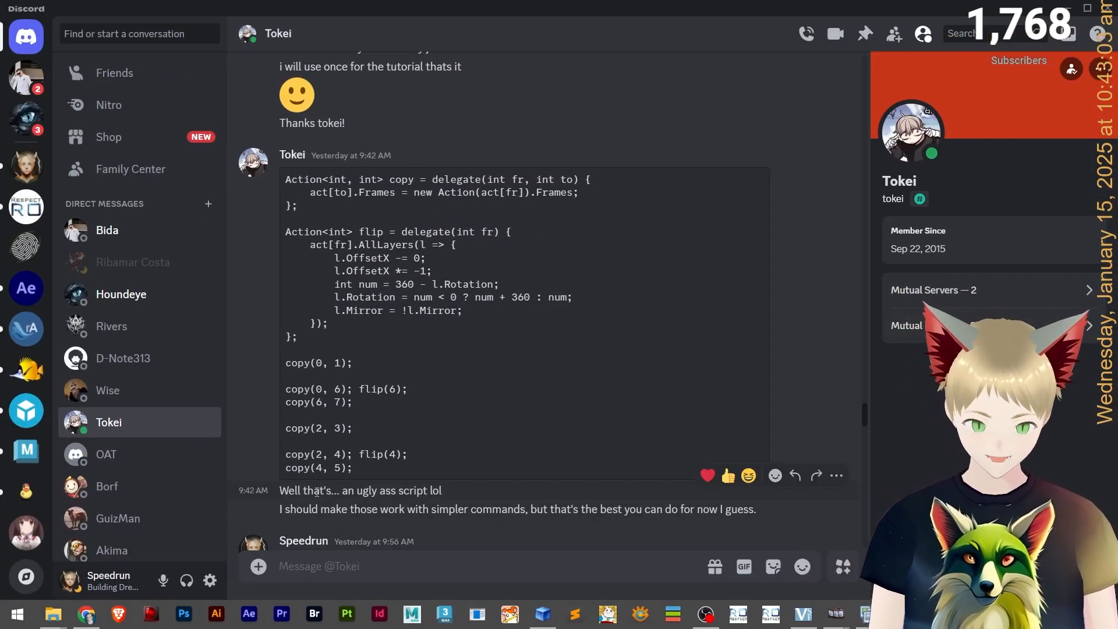
drag(374, 494, 452, 492)
click(275, 511)
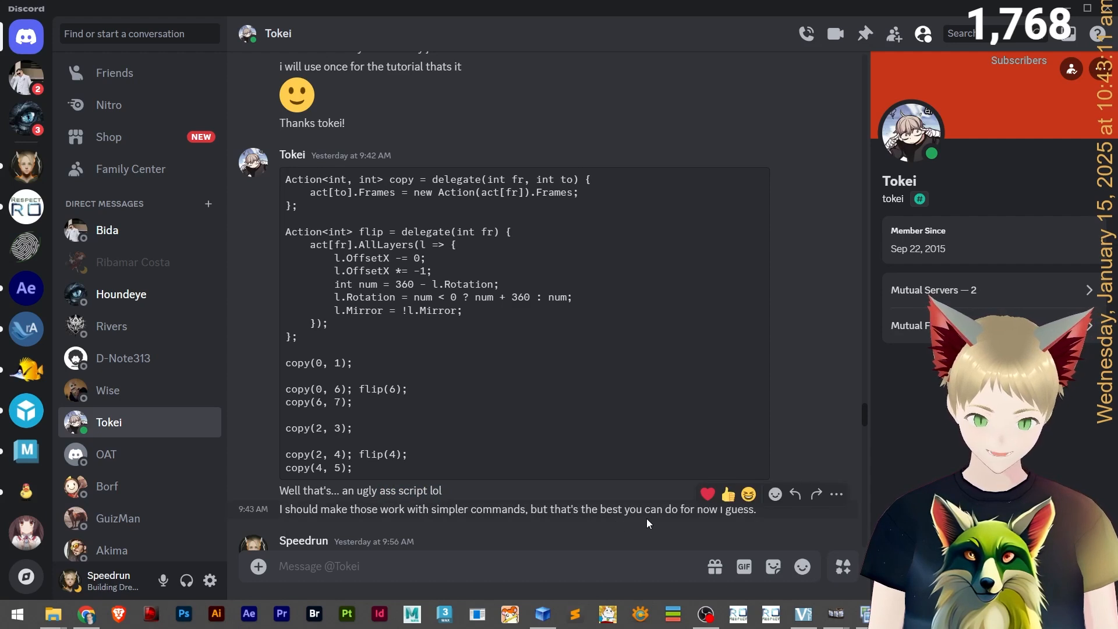
key(alt+Tab)
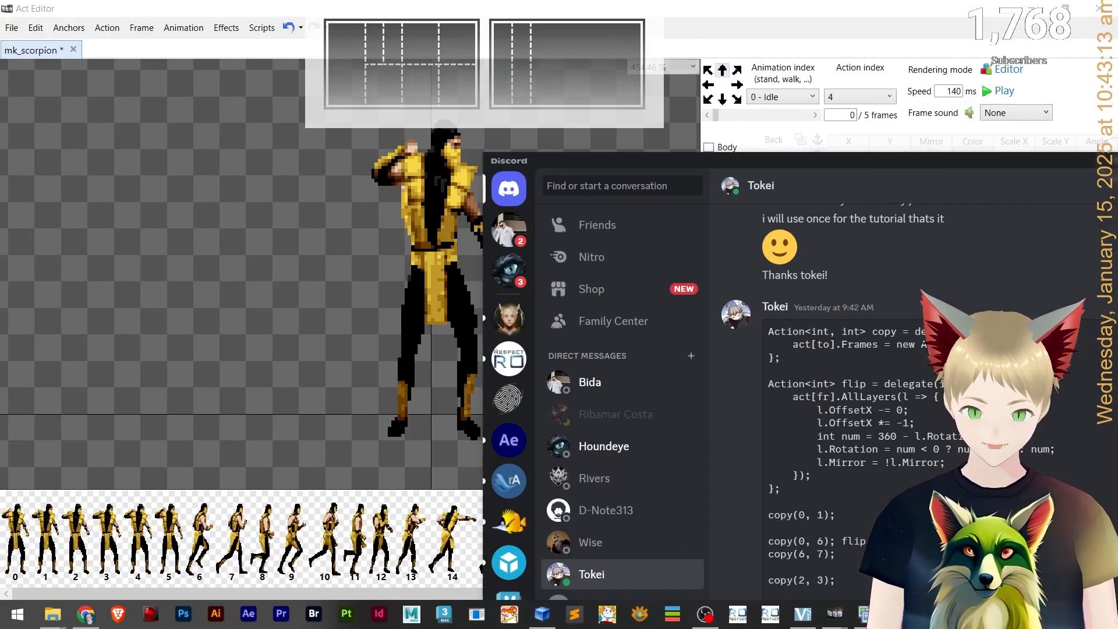
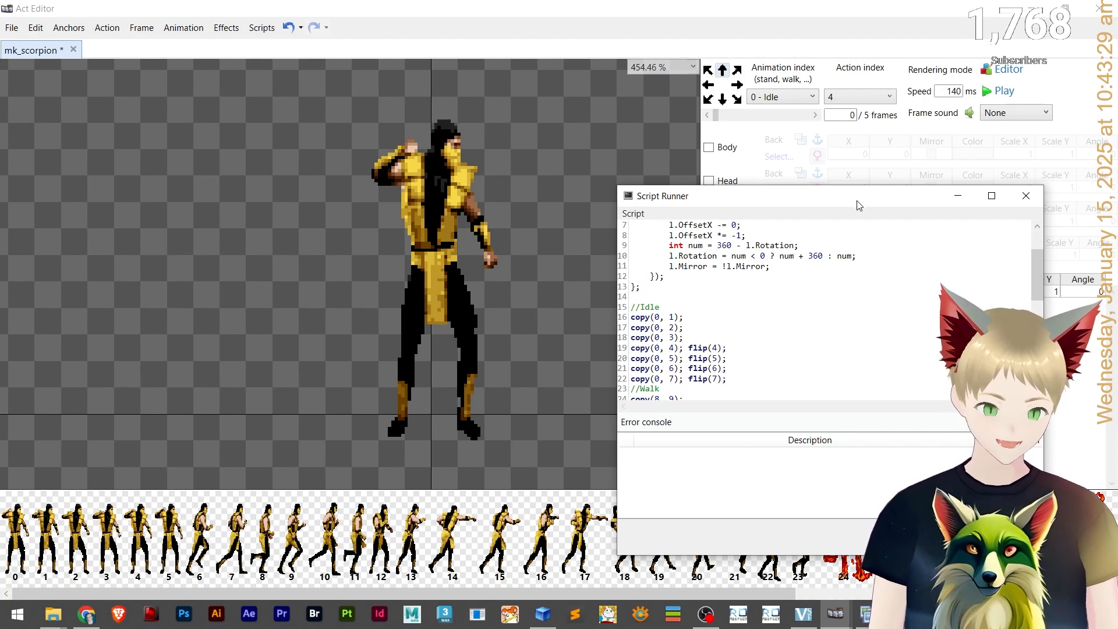
Review the copy and flip helper definitions at the top of the script and close the Script Runner window.
scroll(732, 310, up, 2)
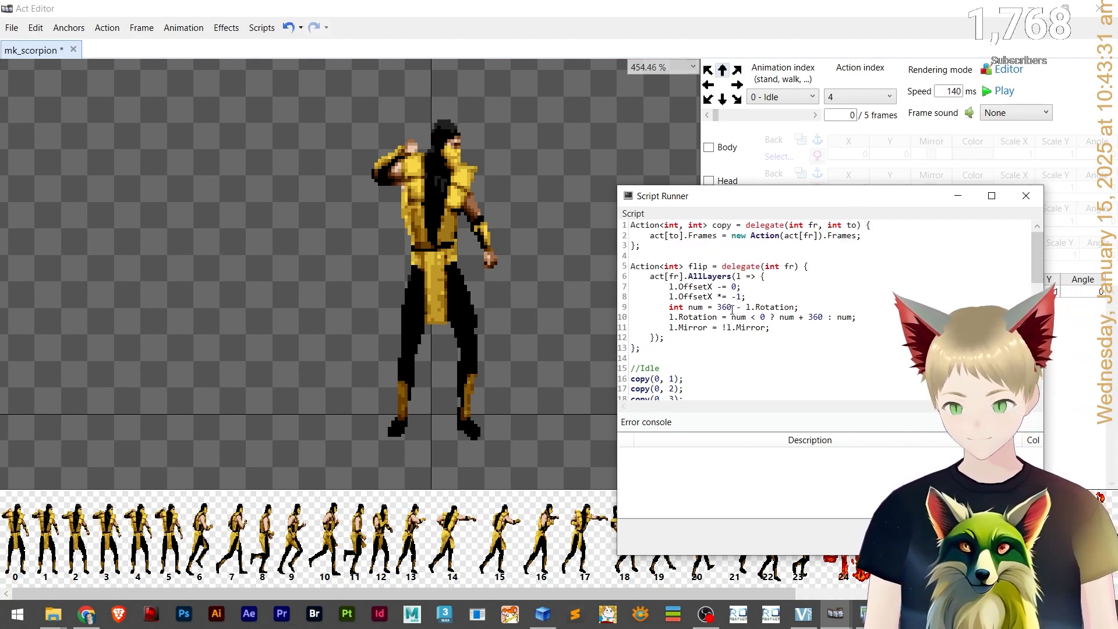
scroll(733, 310, down, 3)
scroll(737, 304, up, 3)
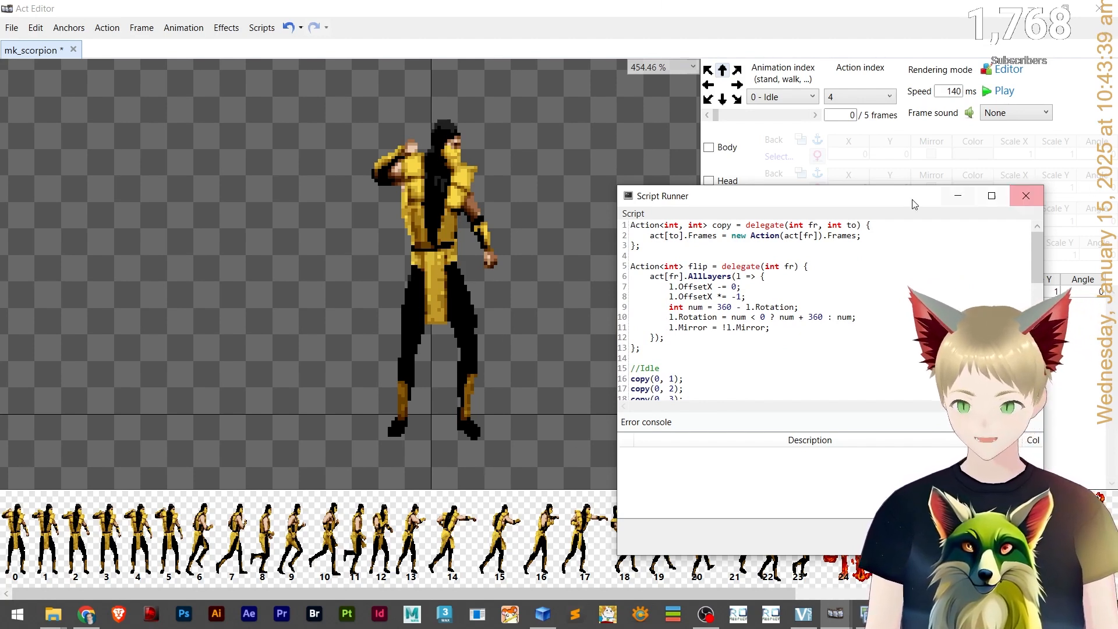
click(768, 98)
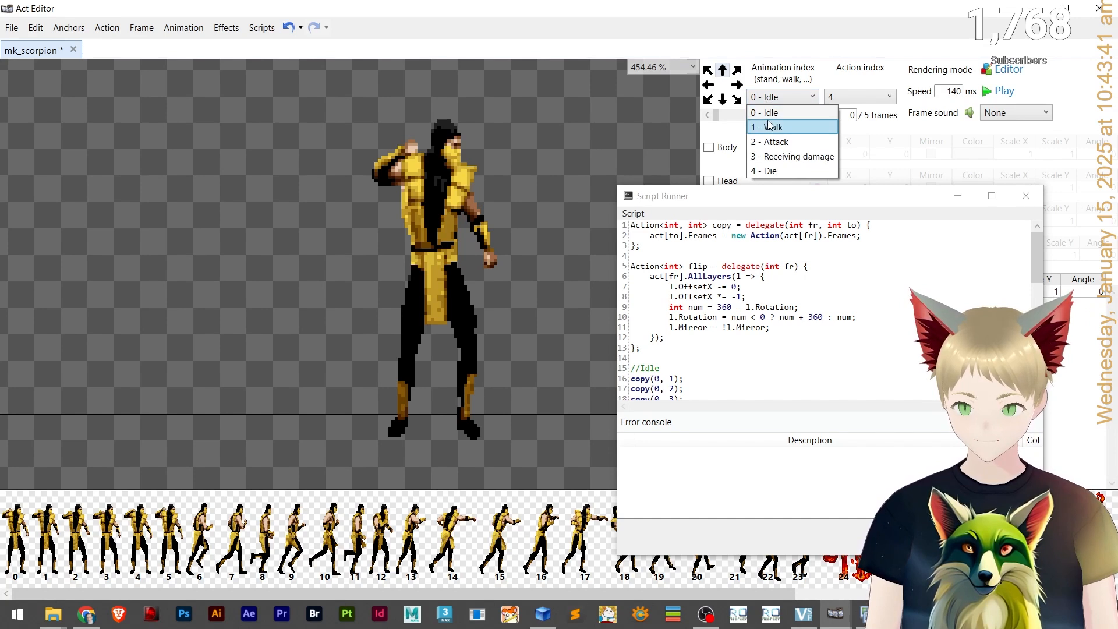
click(768, 123)
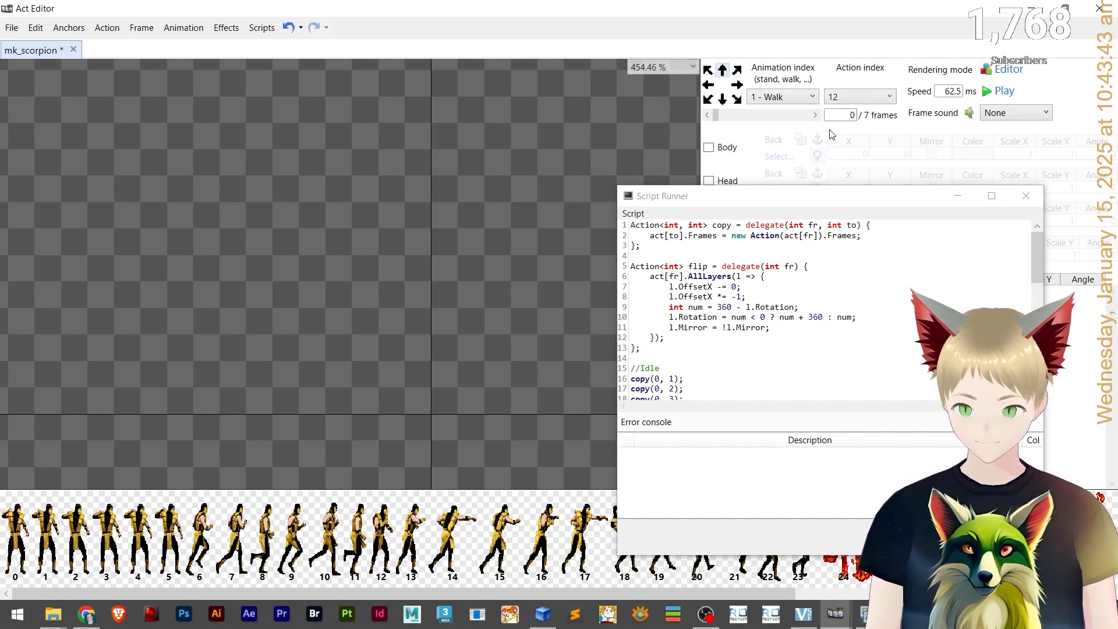
click(958, 197)
Switch through the Idle, Walk, Attack, Receiving damage and Die animations and directions to inspect their frames.
click(785, 98)
click(775, 127)
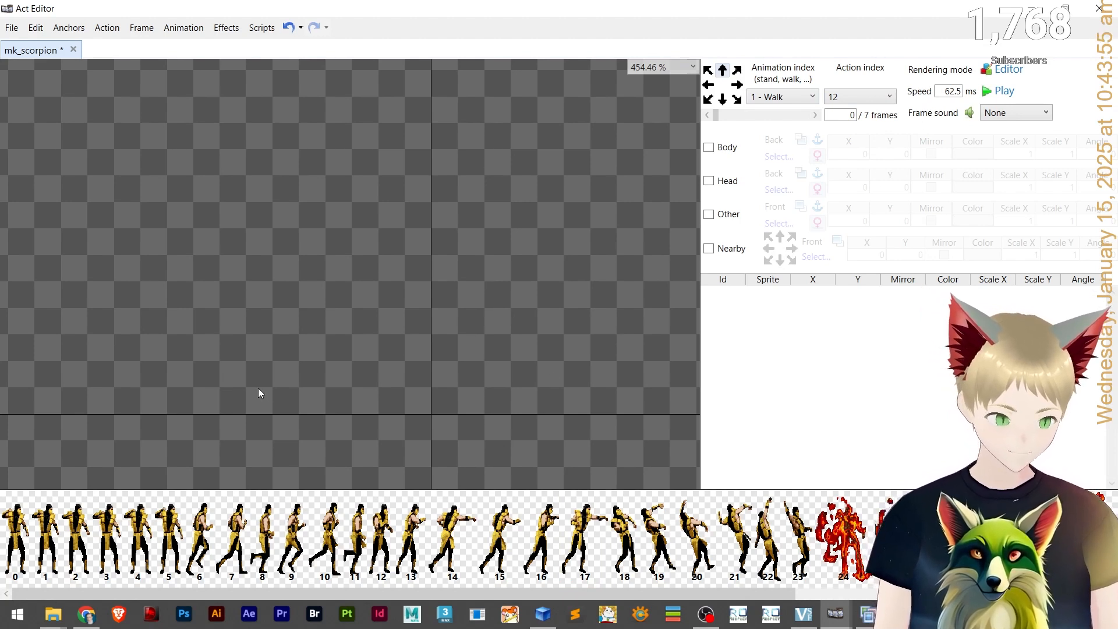
click(783, 97)
click(769, 110)
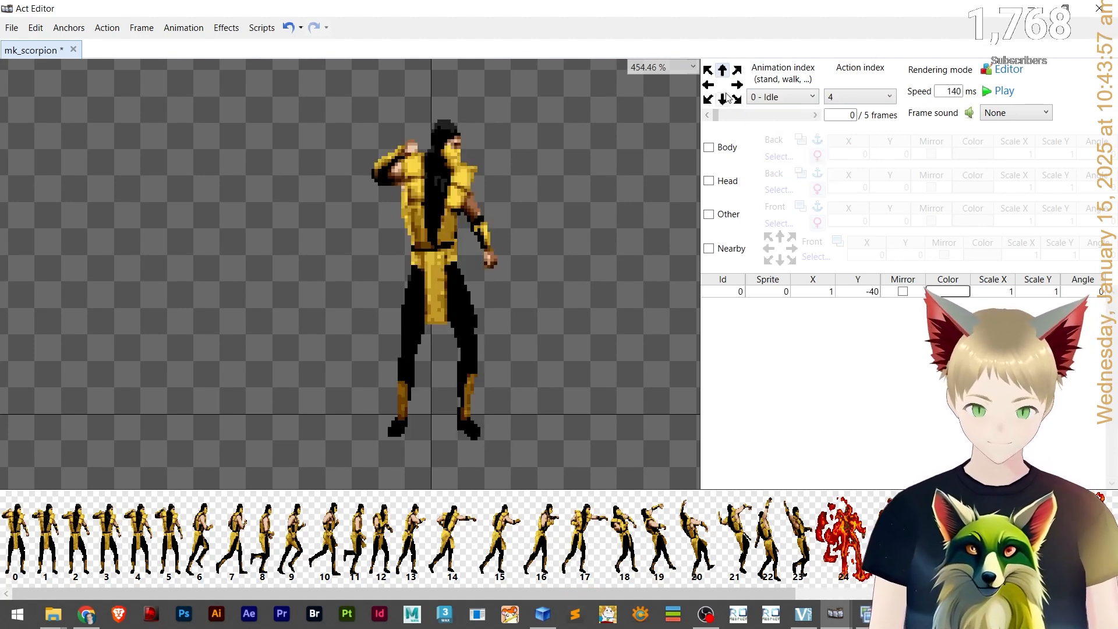
click(409, 299)
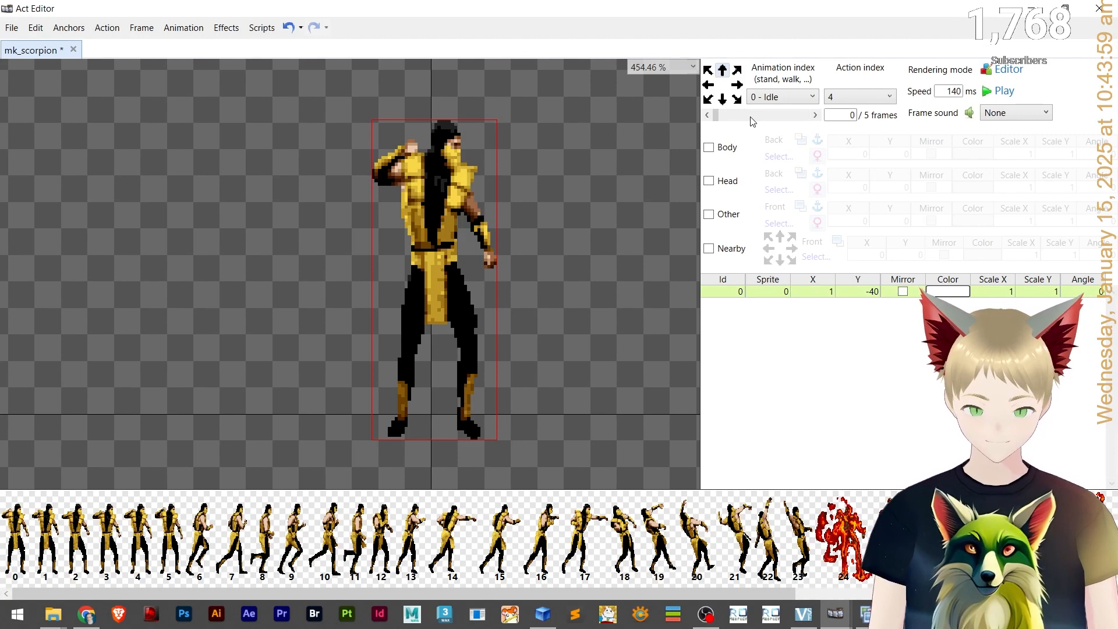
click(724, 101)
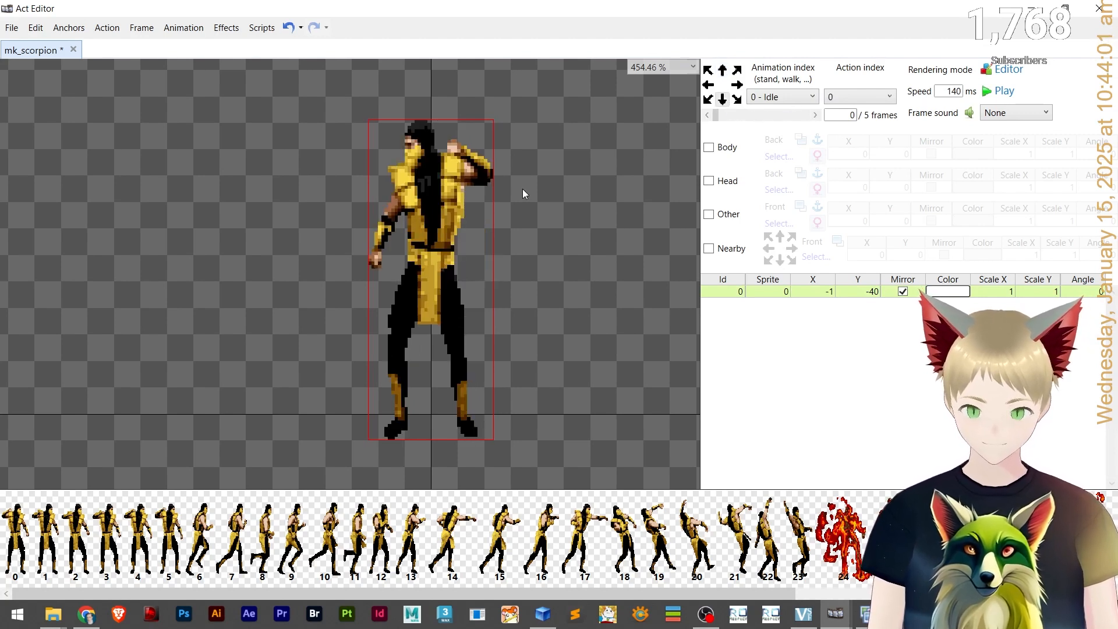
click(783, 97)
click(769, 122)
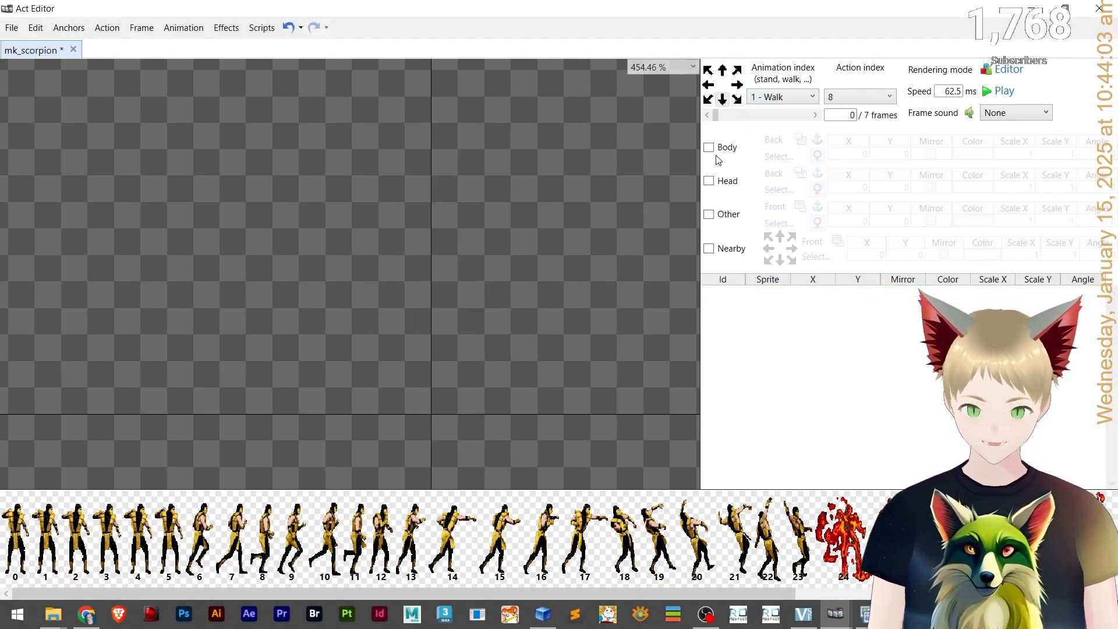
click(795, 98)
click(783, 140)
click(798, 97)
click(780, 156)
click(797, 98)
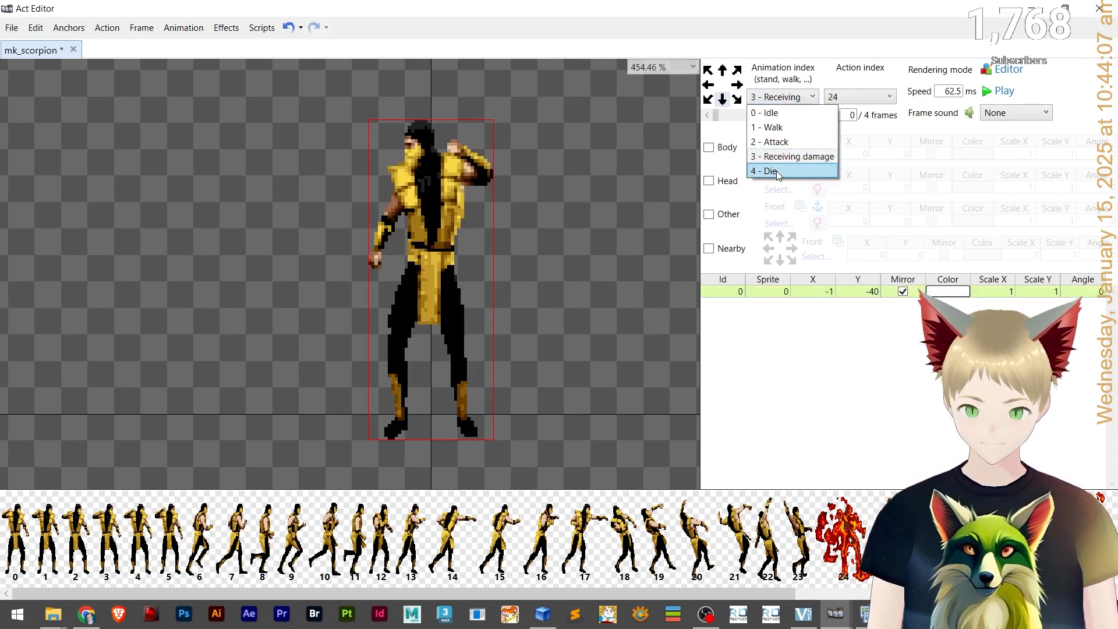
click(777, 171)
click(783, 97)
click(772, 128)
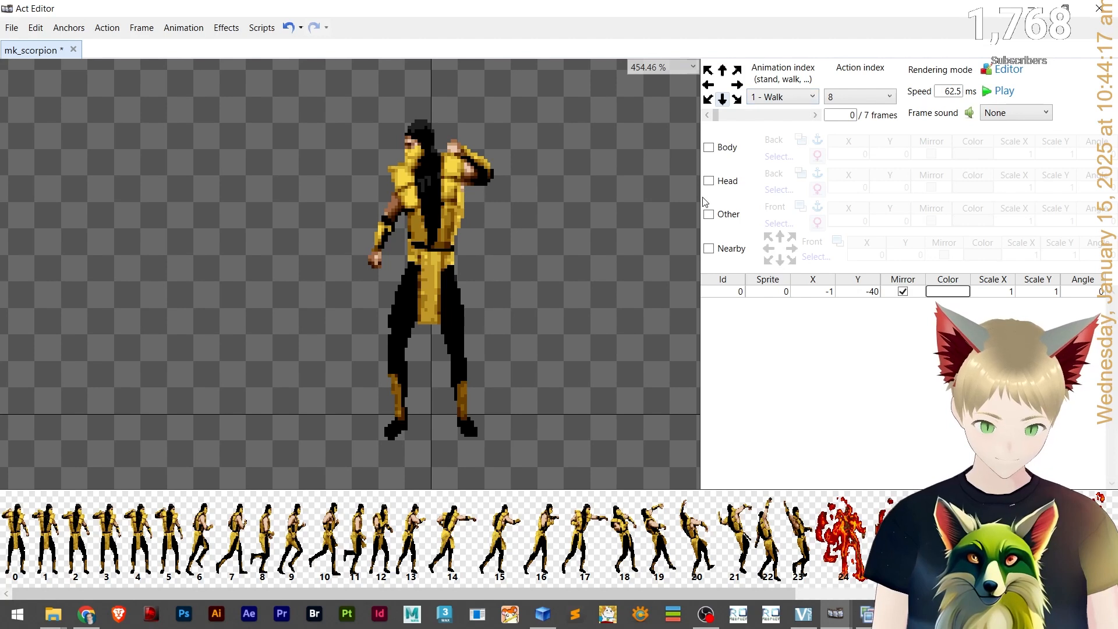
Set the sprite of the first Walk frame to 6.
click(775, 291)
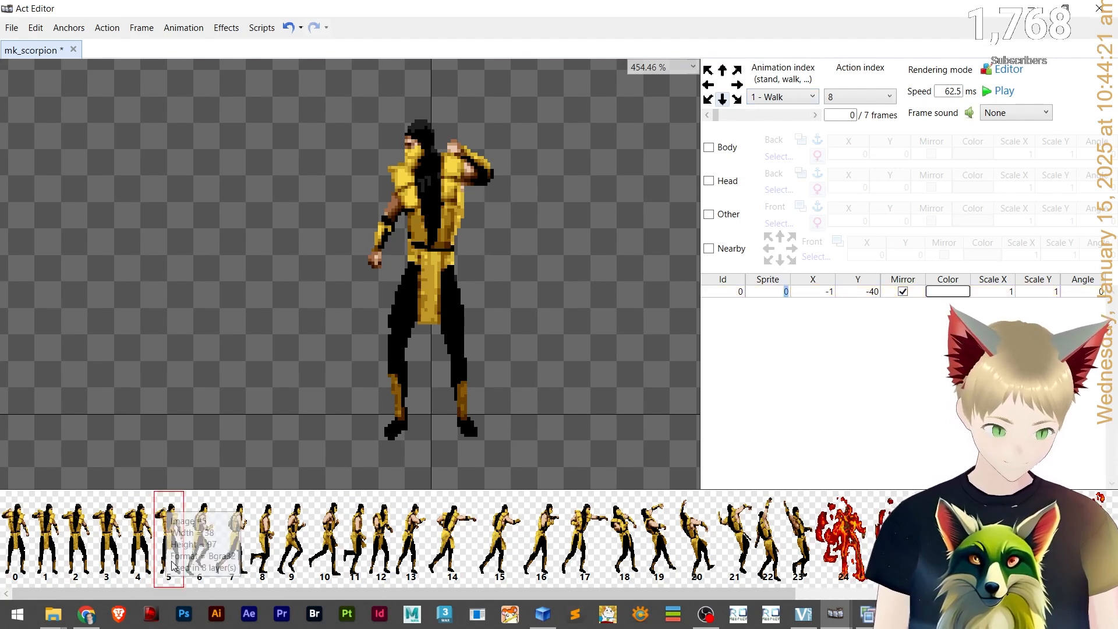
drag(212, 491, 233, 476)
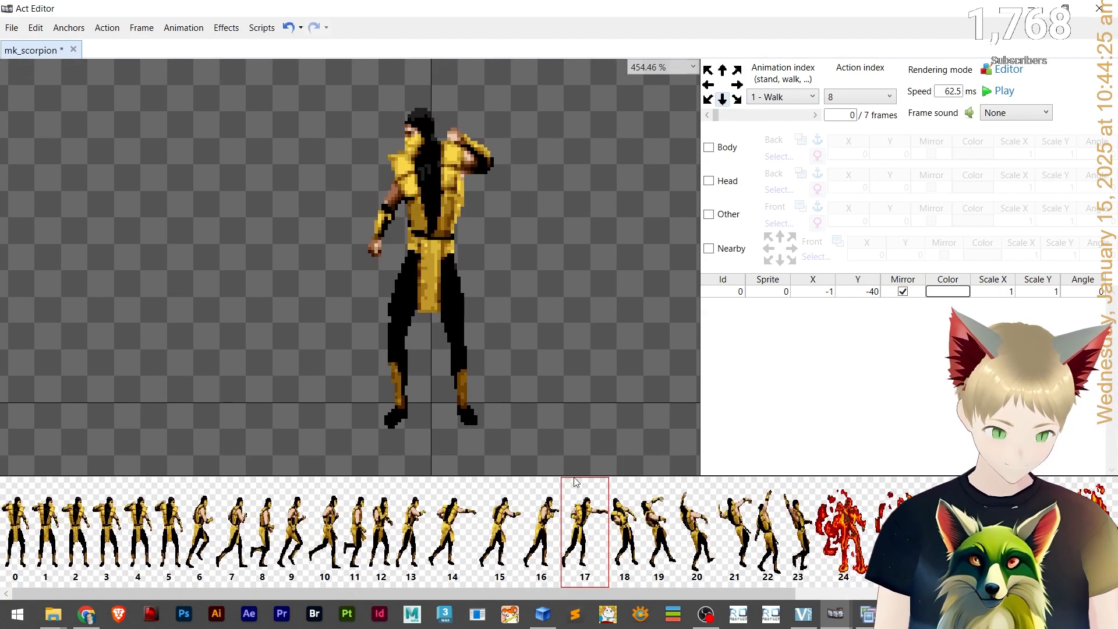
click(764, 293)
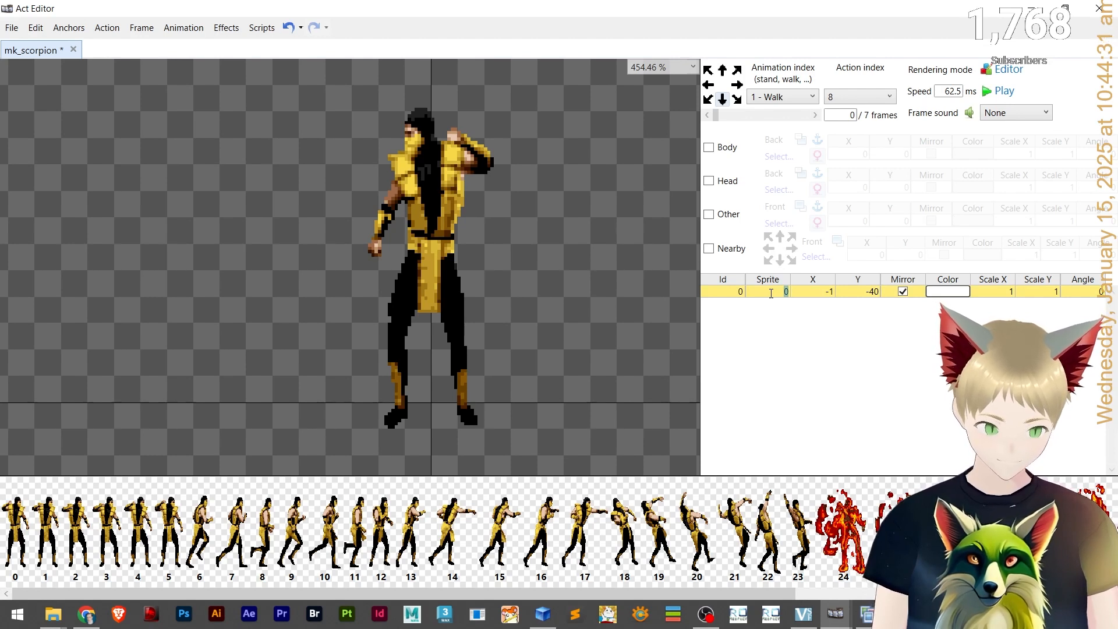
text(6)
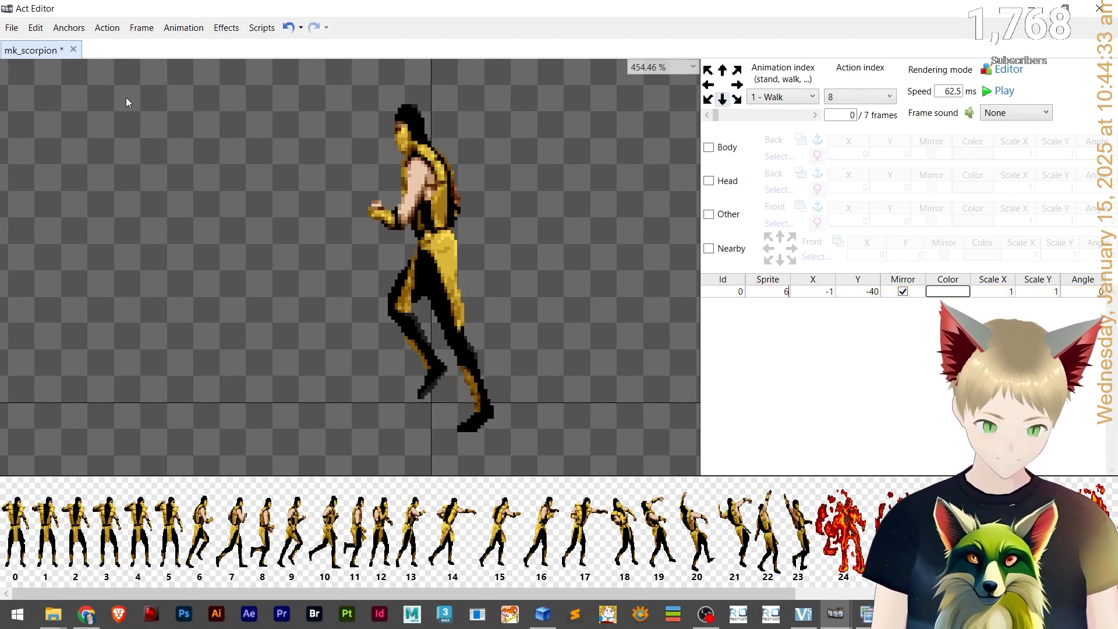
click(69, 28)
mouse_move(26, 32)
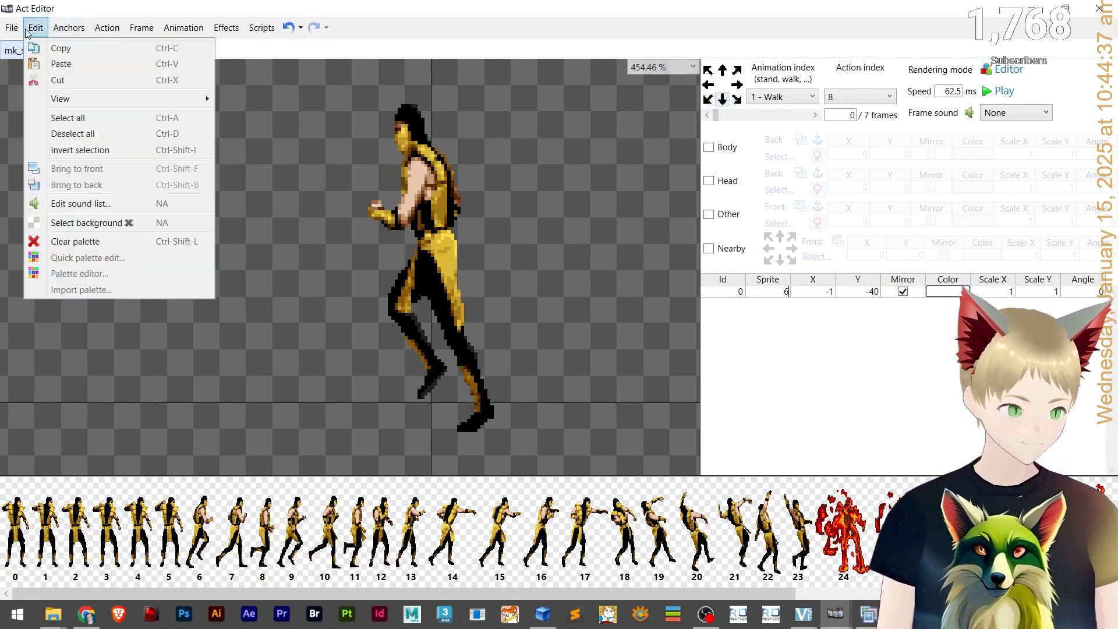
click(378, 236)
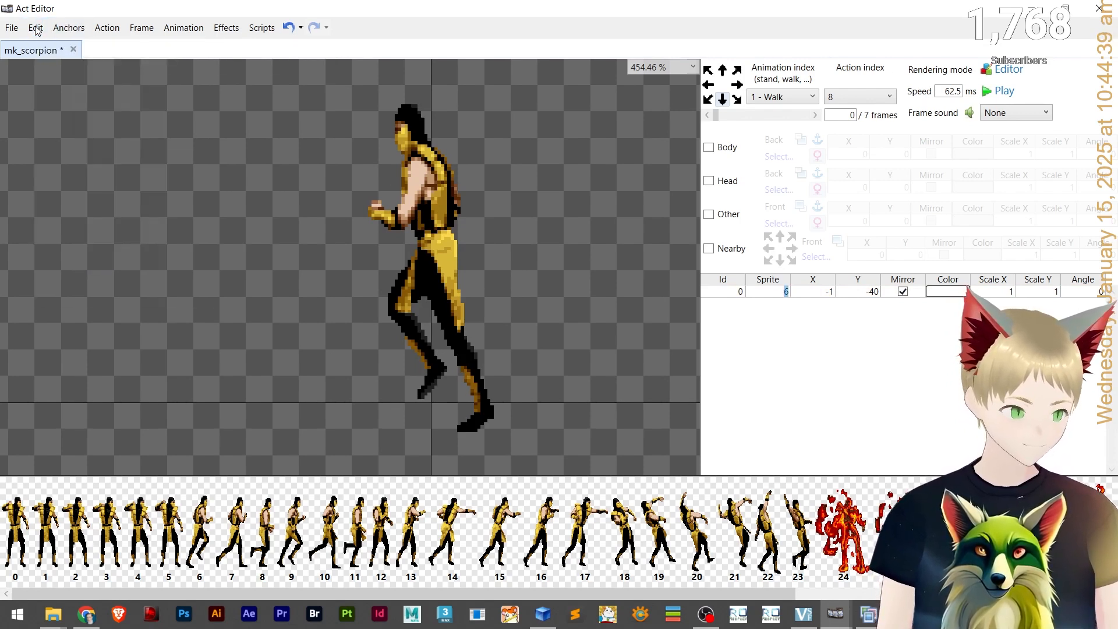
click(36, 27)
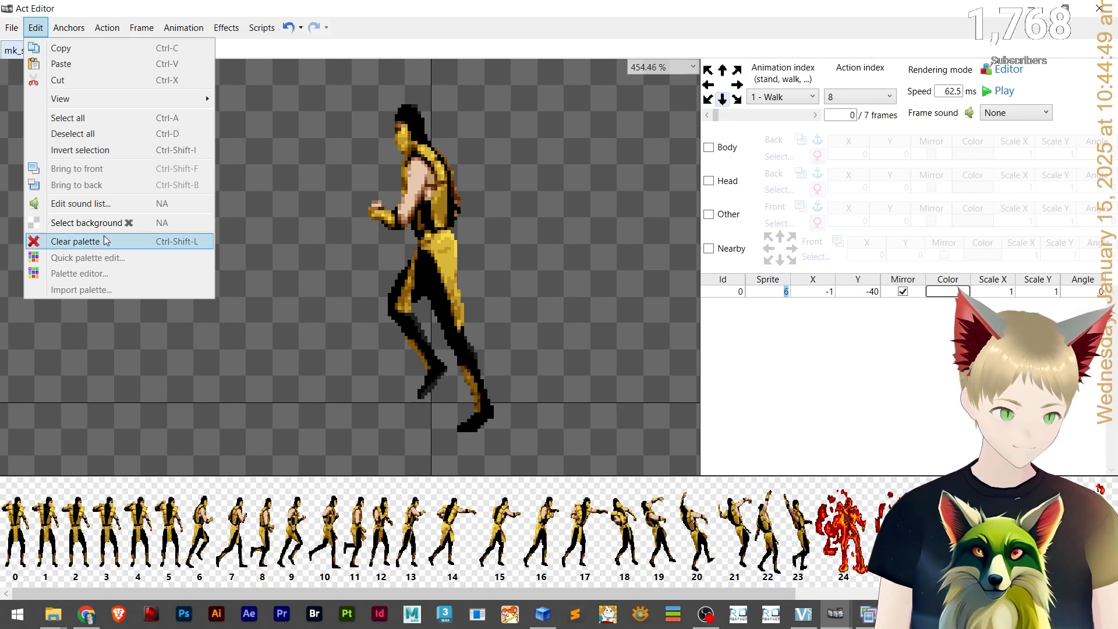
click(296, 223)
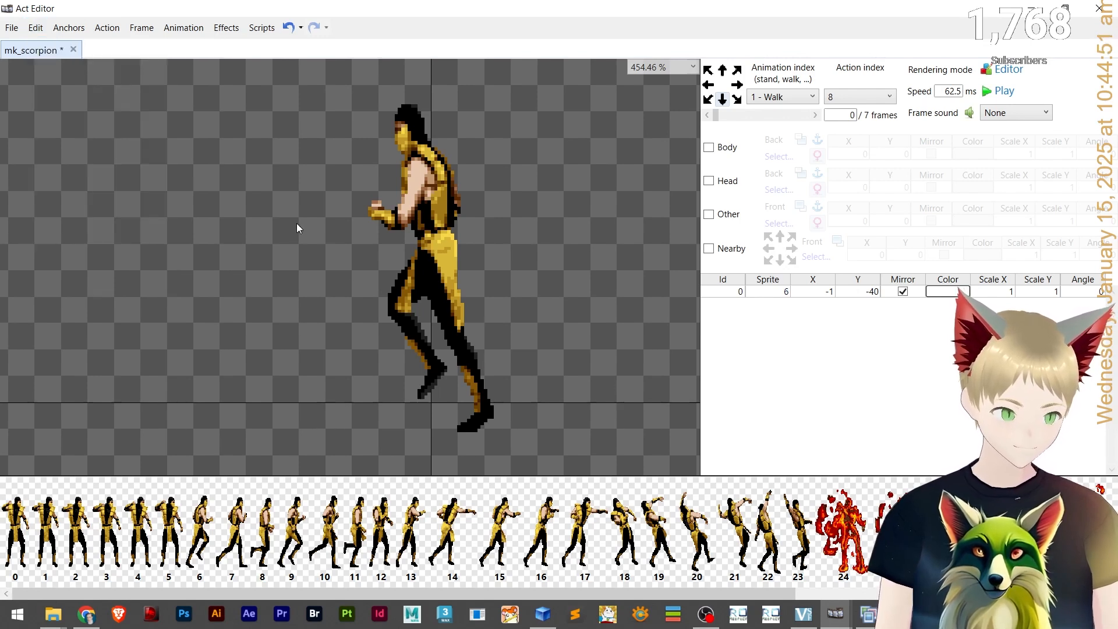
click(415, 157)
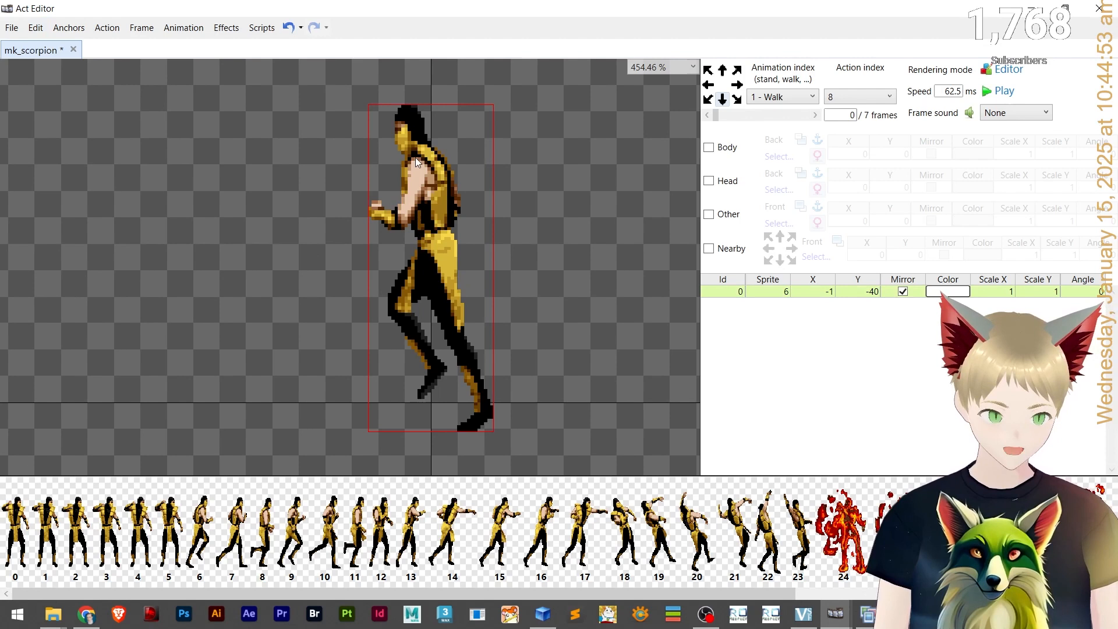
click(36, 27)
click(352, 330)
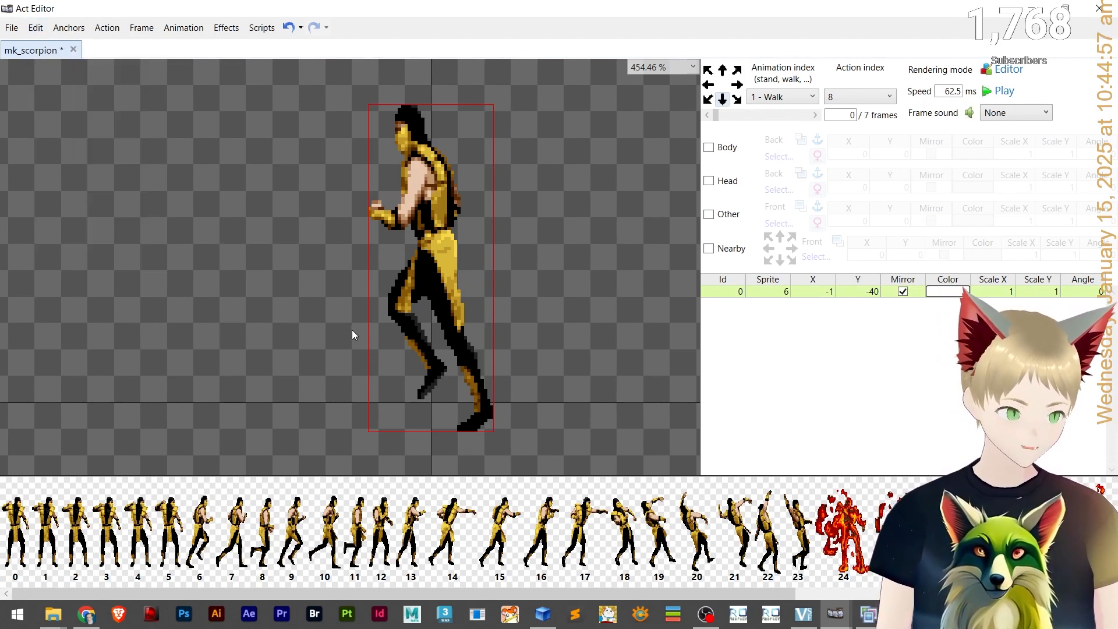
click(36, 28)
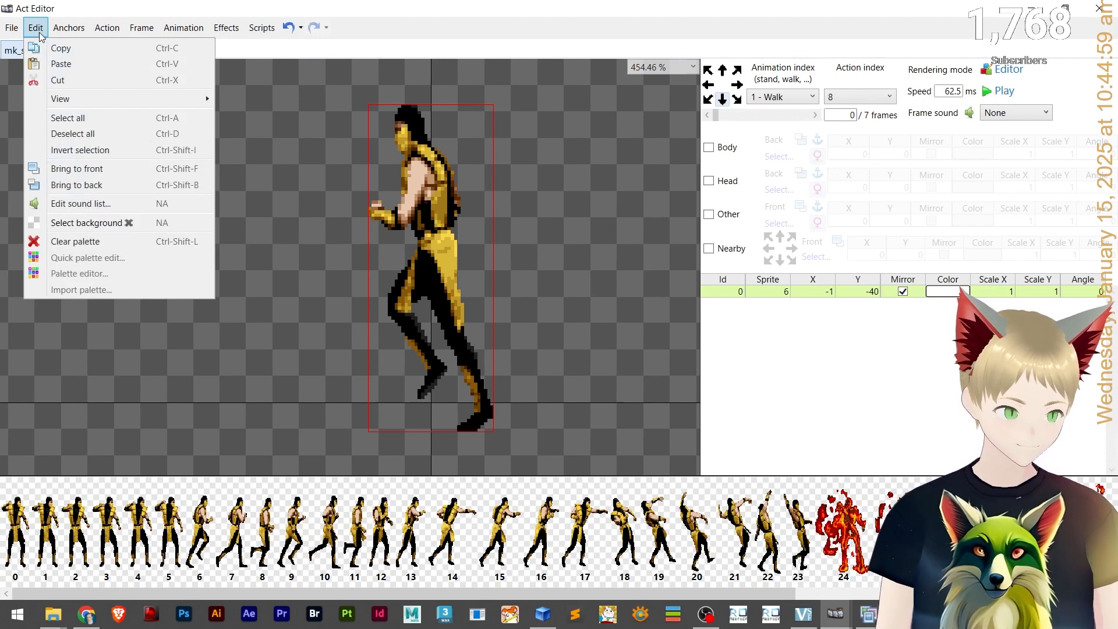
click(324, 225)
key(ctrl+z)
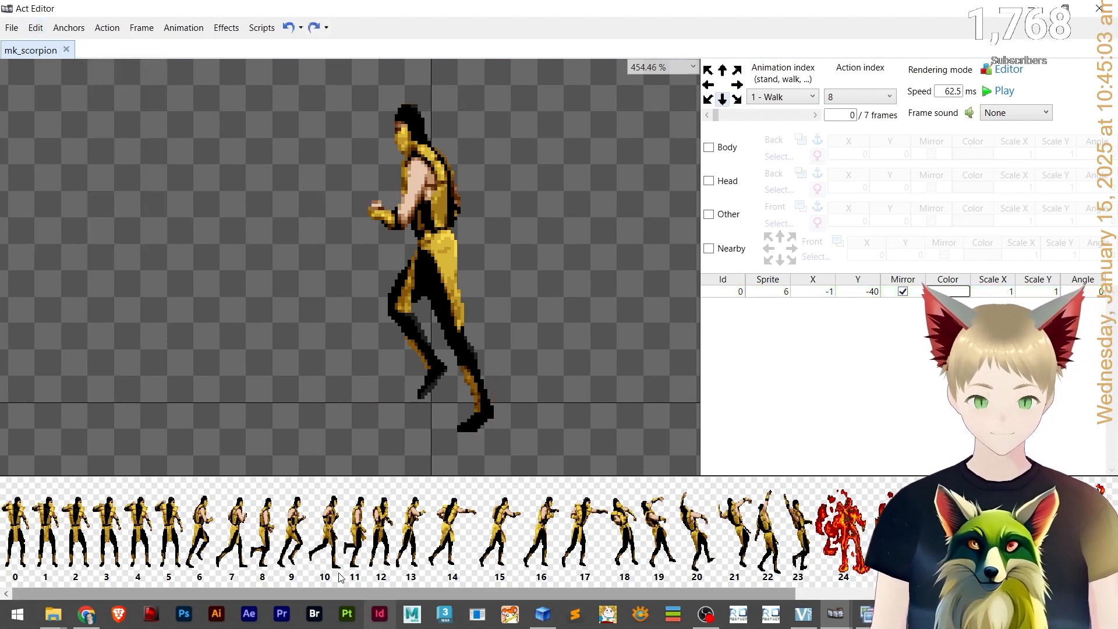
scroll(325, 593, right, 5)
drag(897, 593, 6, 553)
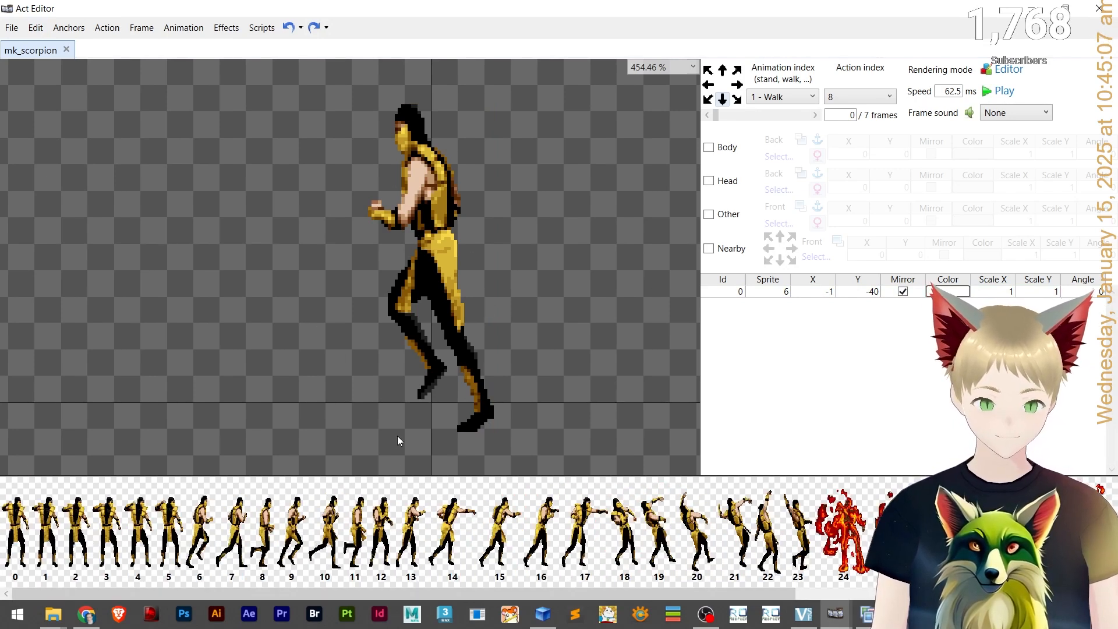
click(431, 240)
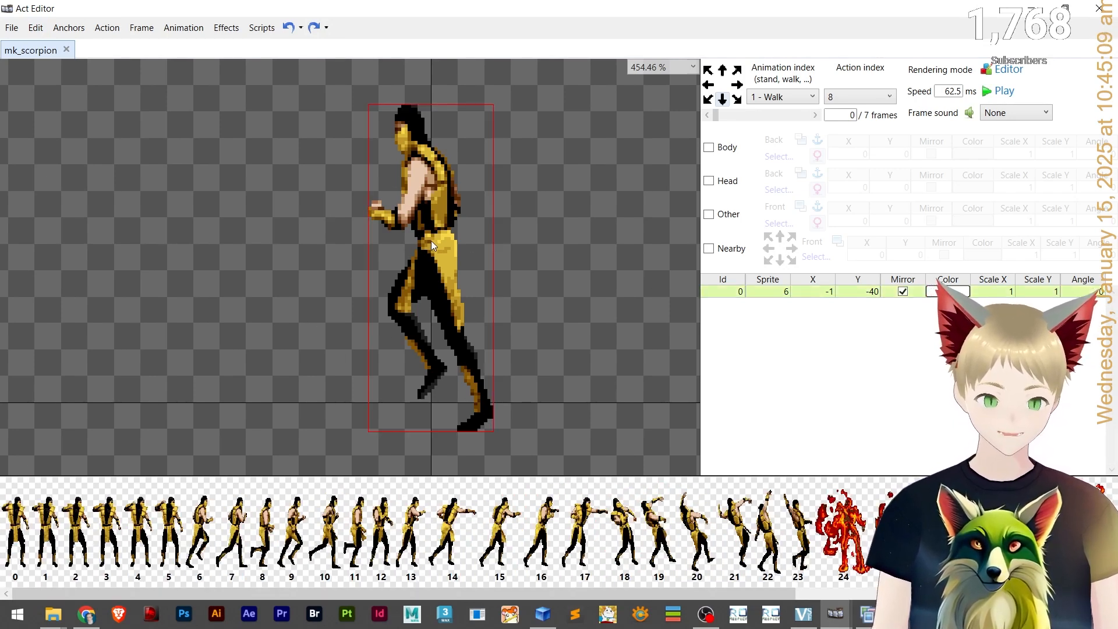
drag(842, 531, 481, 274)
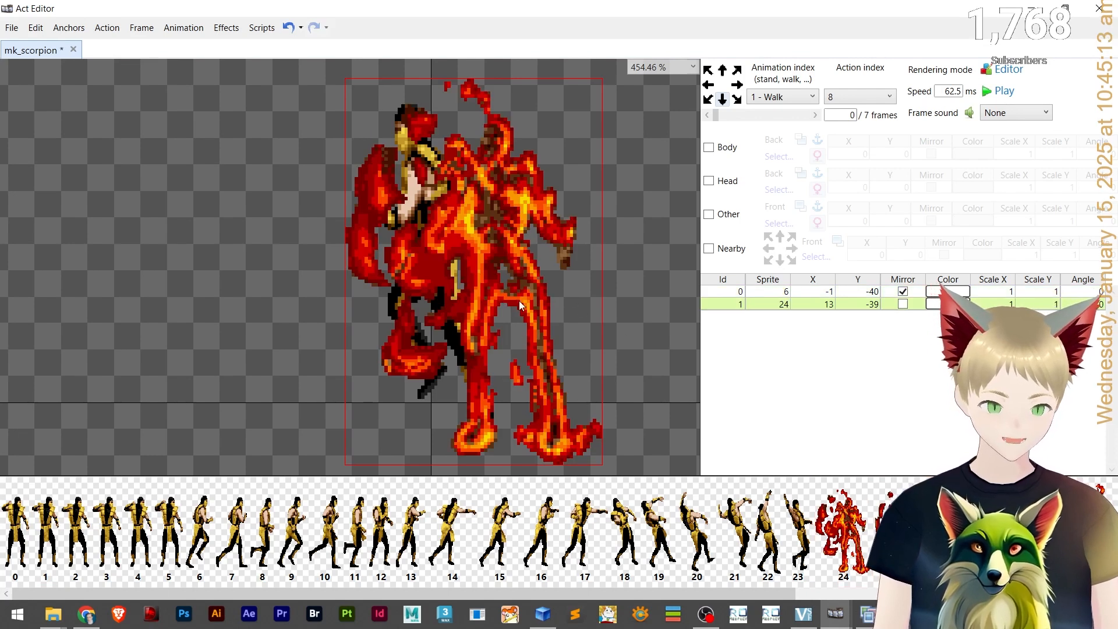
key(ctrl+z)
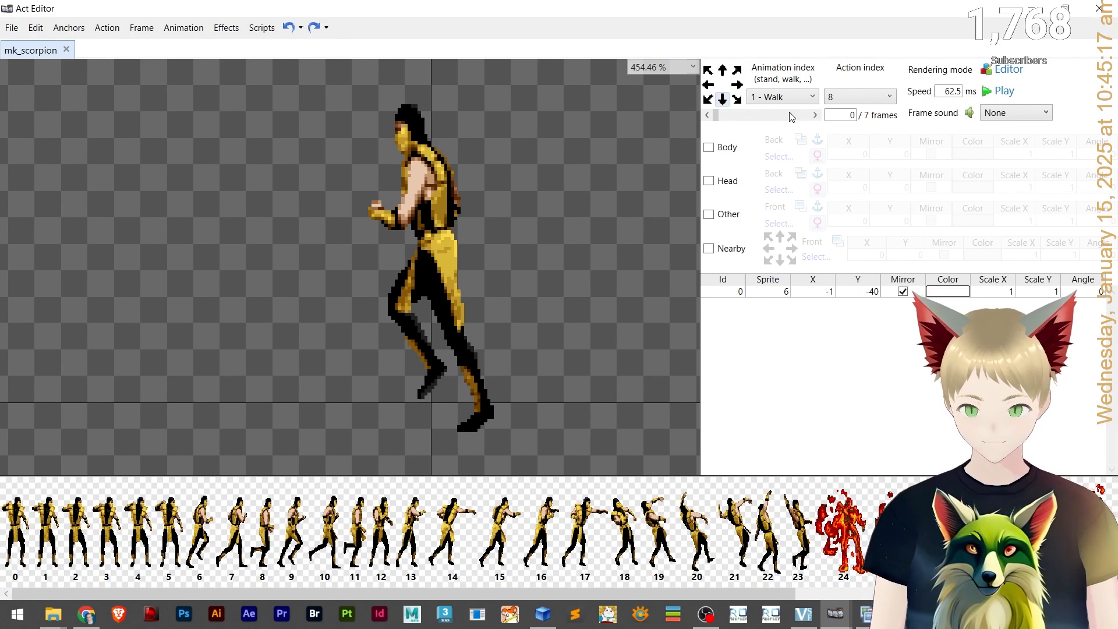
Redo the last undone frame change on the Walk action and return to its first frame.
click(707, 116)
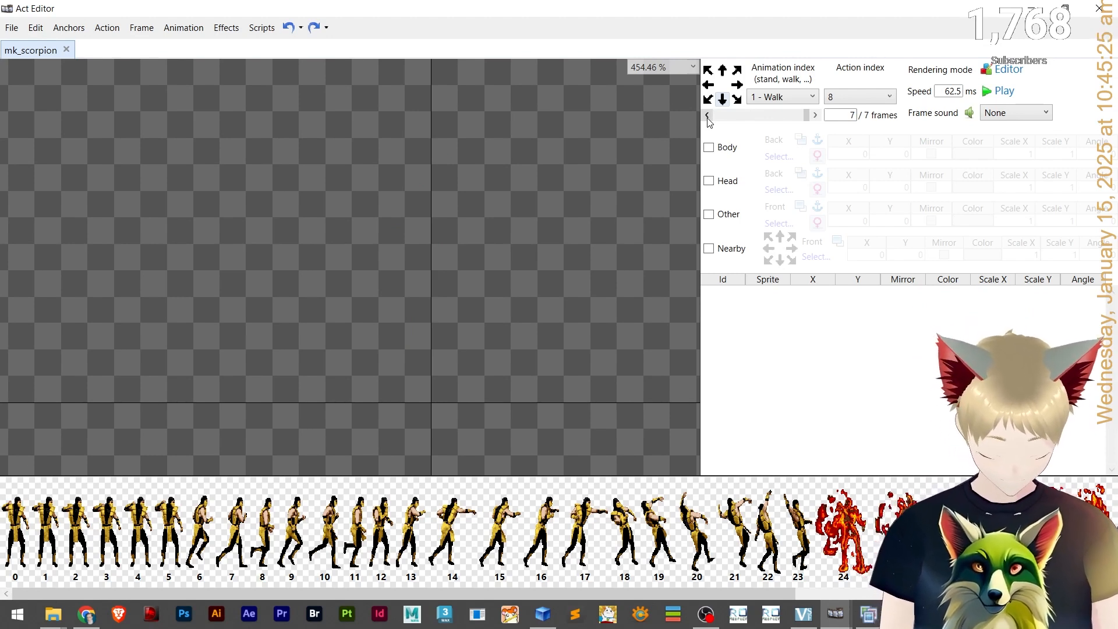
key(ctrl+y)
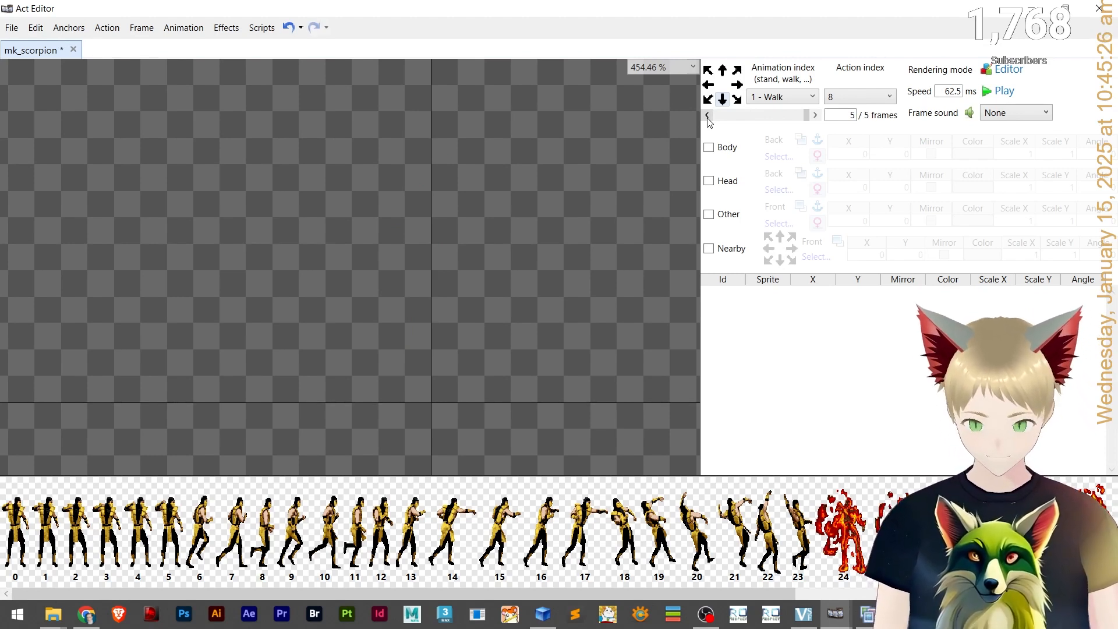
click(814, 116)
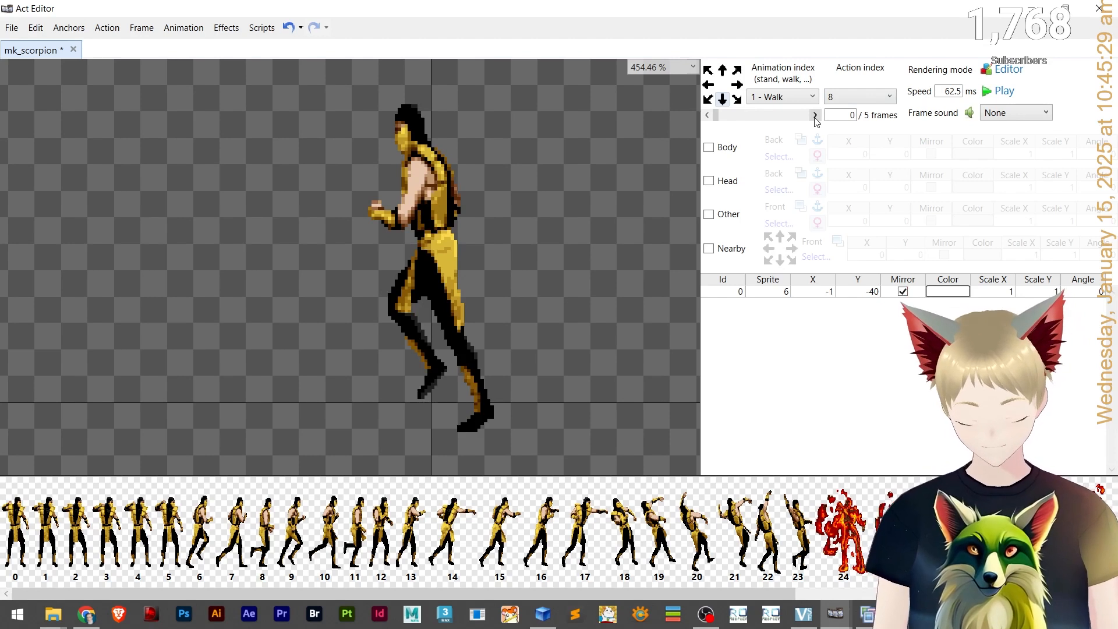
Paste the first frame's sprite layer into each of the remaining Walk frames.
click(814, 116)
click(707, 114)
click(413, 217)
click(774, 116)
key(ctrl+v)
click(788, 115)
key(ctrl+v)
click(796, 115)
key(ctrl+v)
click(803, 116)
key(ctrl+v)
click(808, 116)
key(ctrl+v)
click(815, 115)
click(815, 115)
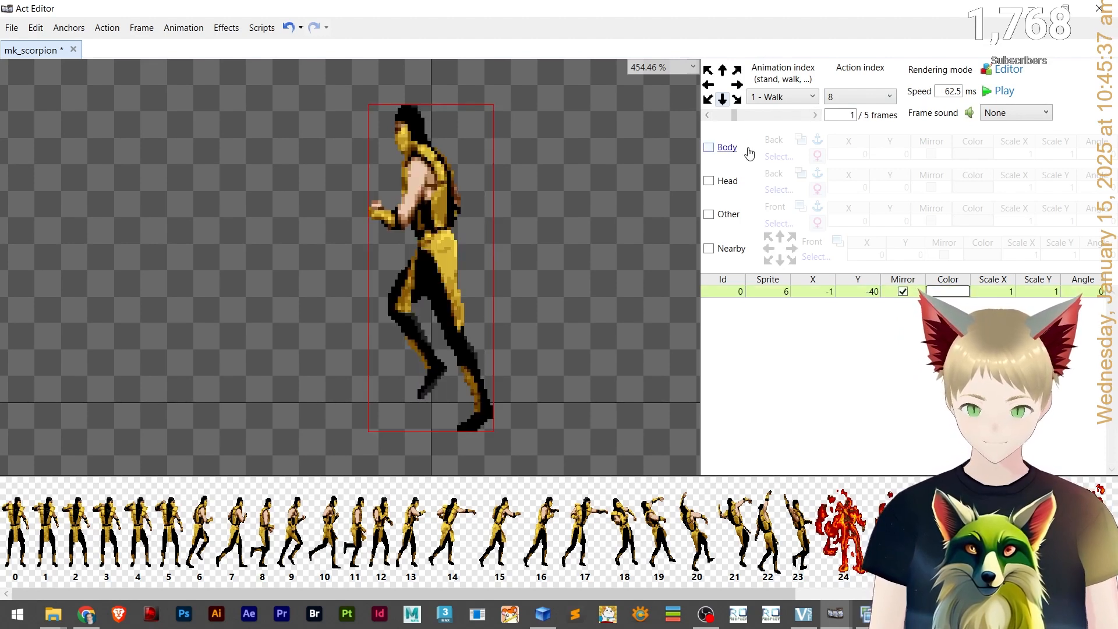
Set the sprites of the second to fifth Walk frames to 8, 9, 10 and 11.
click(776, 293)
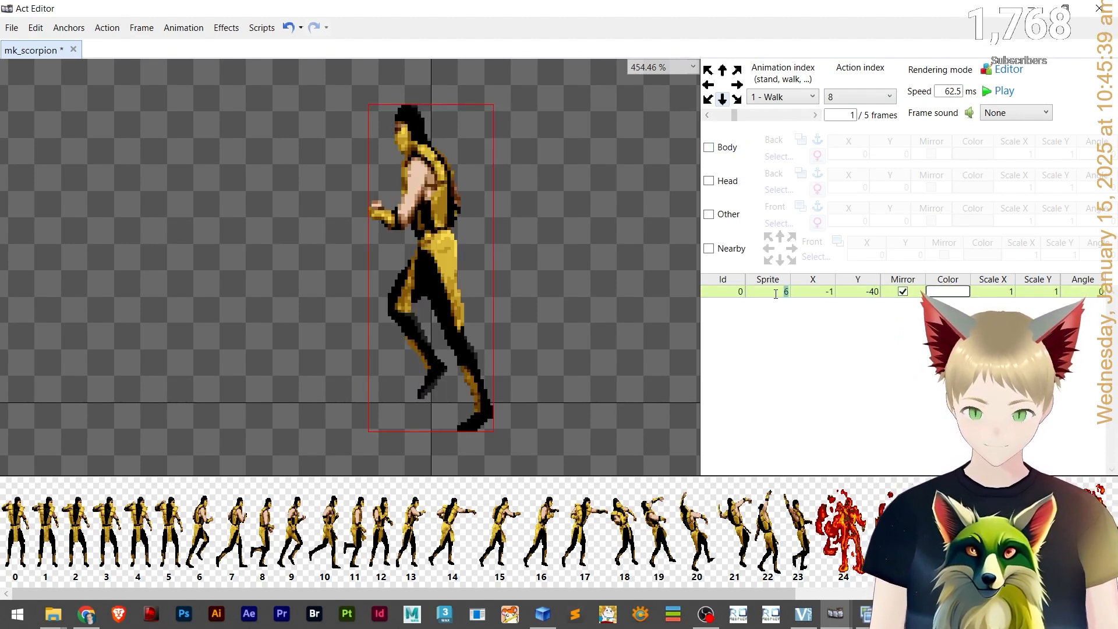
click(772, 115)
text(5)
text(8)
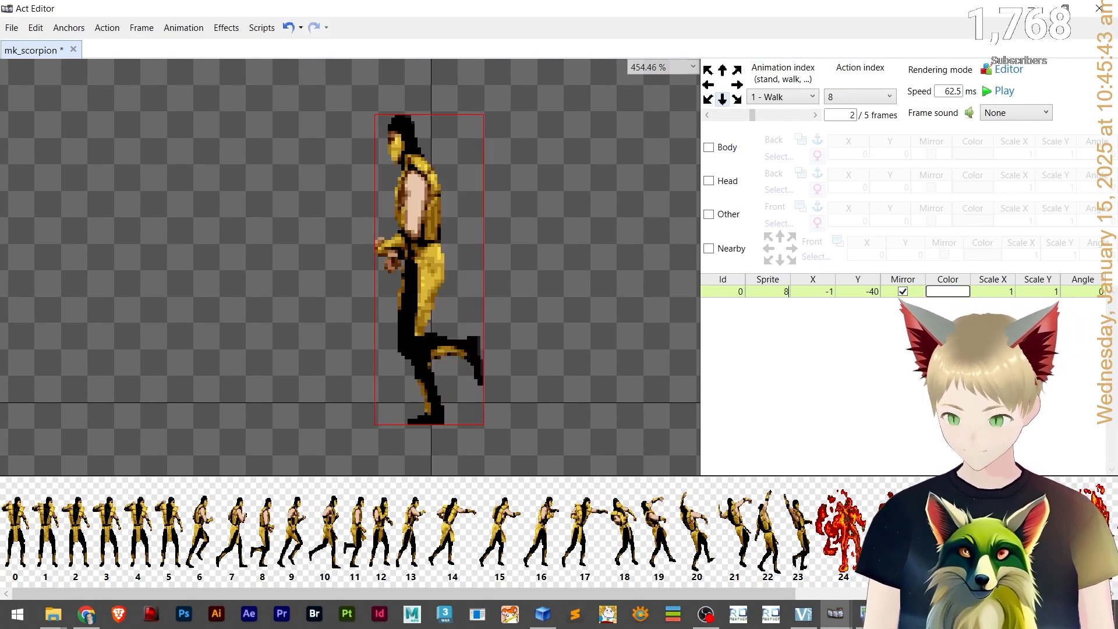
click(785, 116)
click(786, 292)
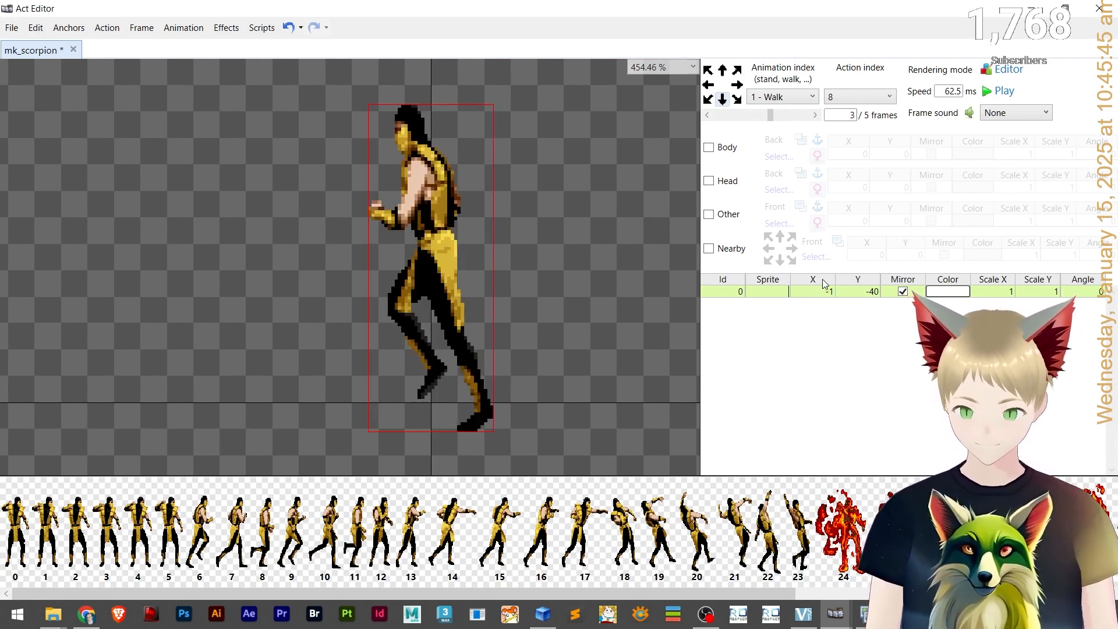
text(9)
key(Return)
click(815, 116)
click(781, 292)
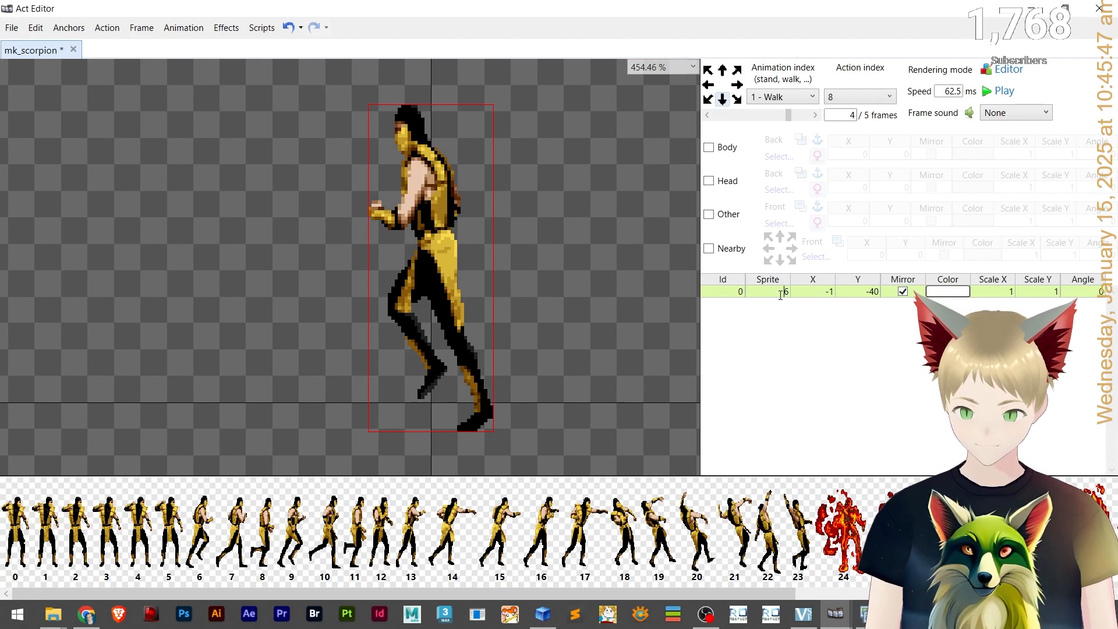
text(10)
click(815, 115)
click(782, 292)
text(11)
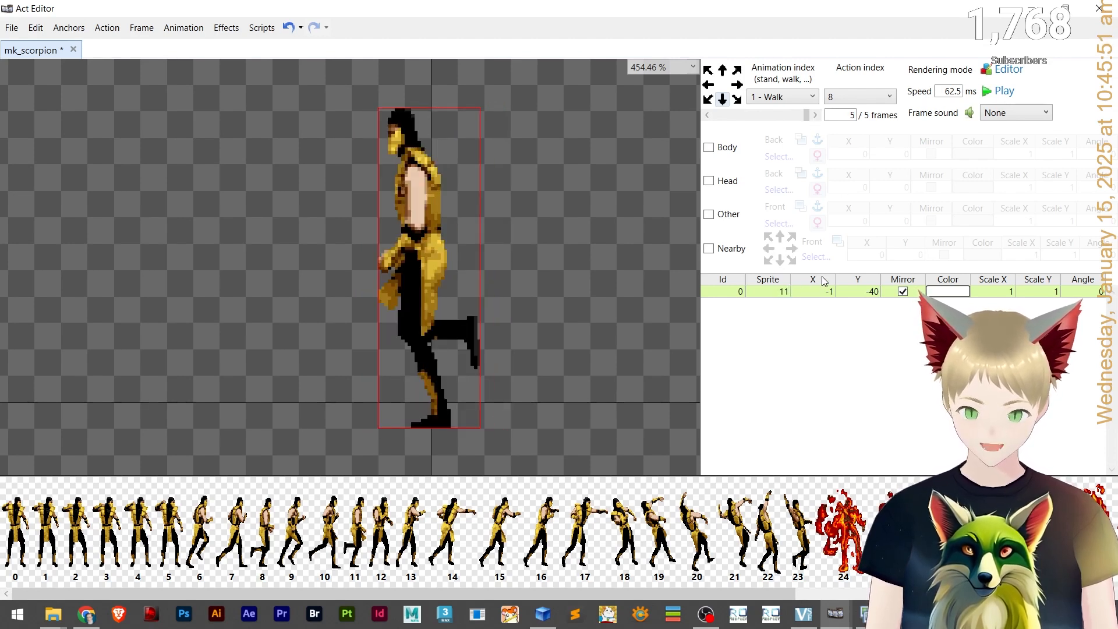
Return to the first Walk frame, set the animation speed to 120 ms and play it to preview.
click(816, 116)
click(815, 115)
click(815, 115)
click(815, 116)
click(815, 115)
click(815, 115)
click(816, 116)
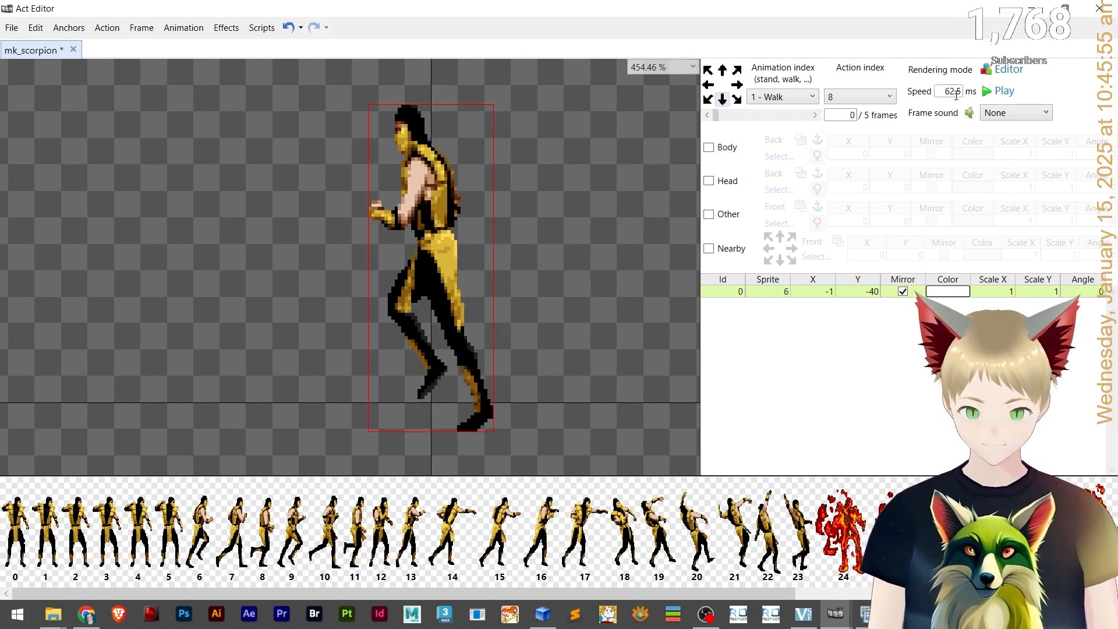
click(1002, 92)
click(1003, 92)
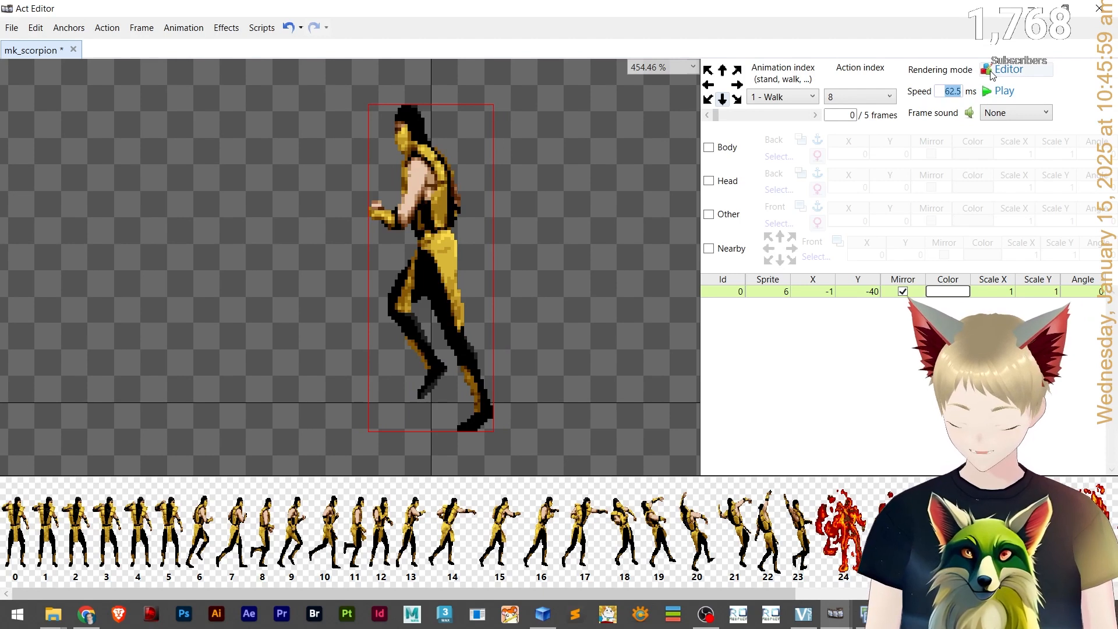
text(120)
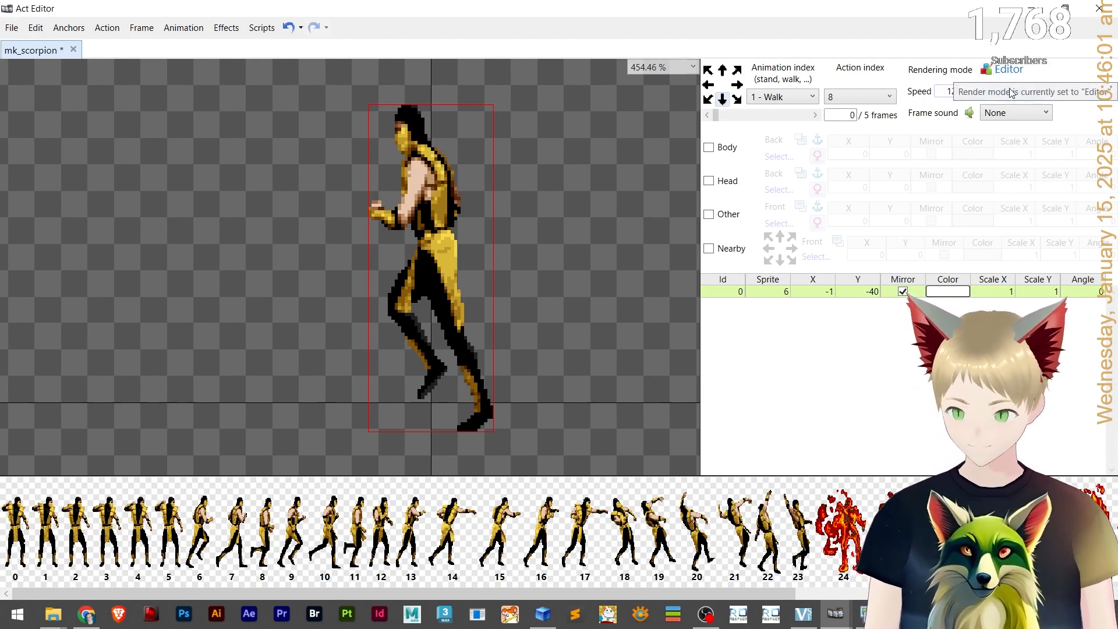
click(1013, 92)
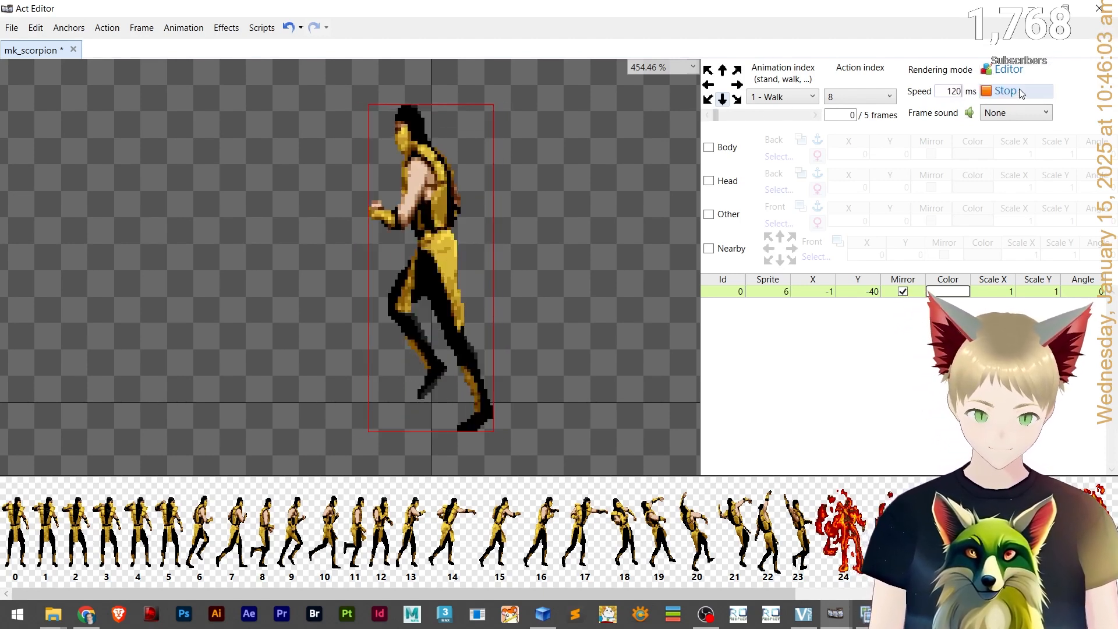
click(1021, 93)
click(990, 97)
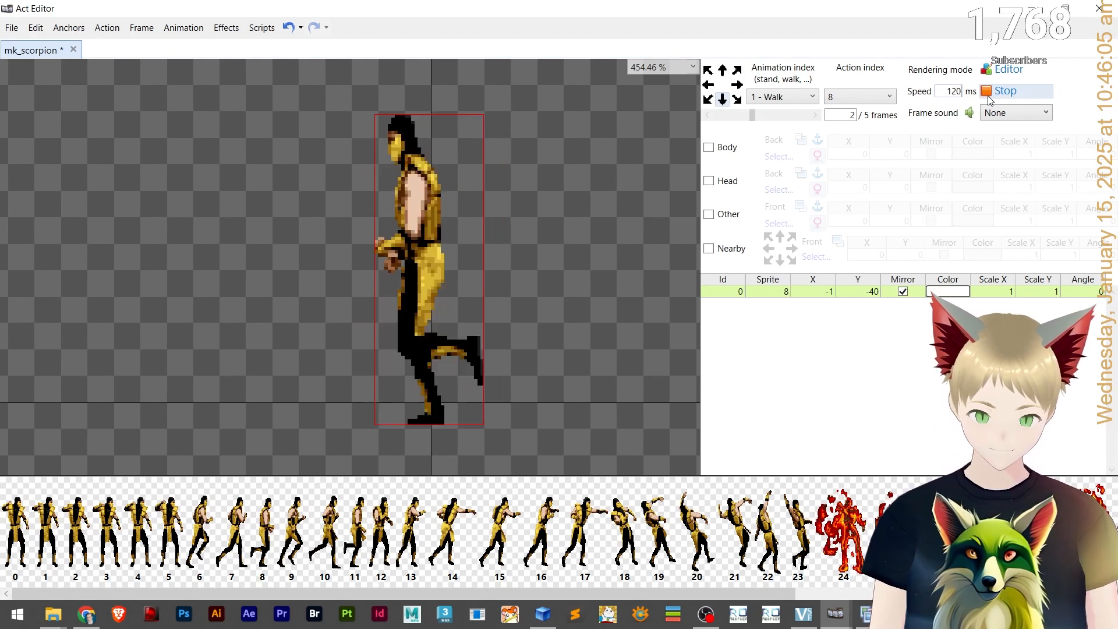
click(989, 97)
Set the Walk animation speed to 110 ms and replay the animation to check the timing.
drag(944, 95, 971, 95)
text(100)
click(1004, 91)
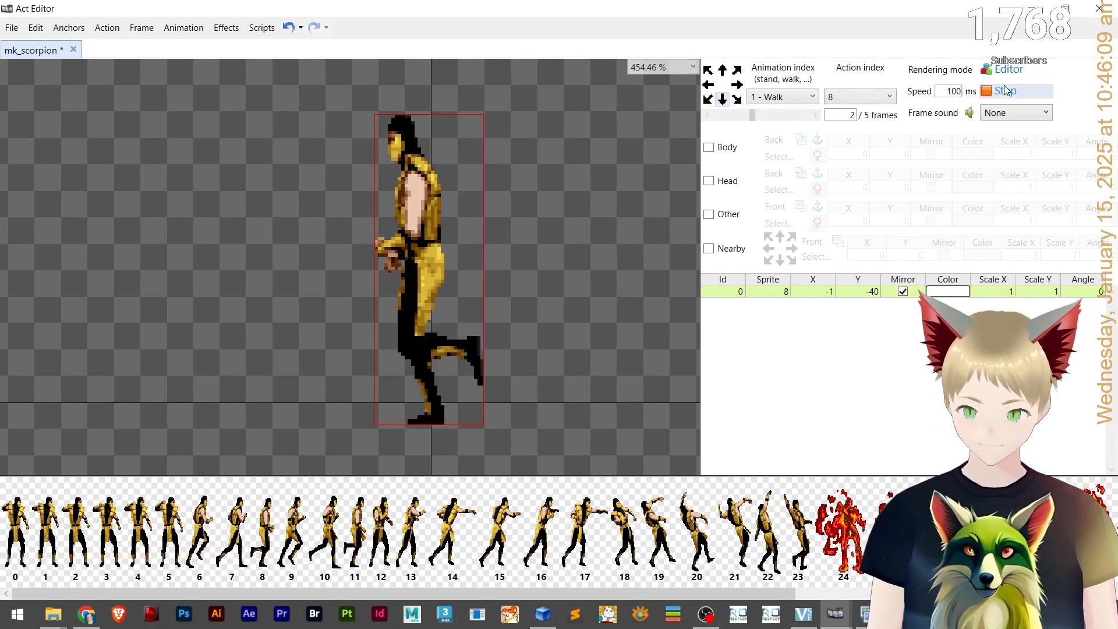
click(1005, 91)
double_click(955, 91)
text(110)
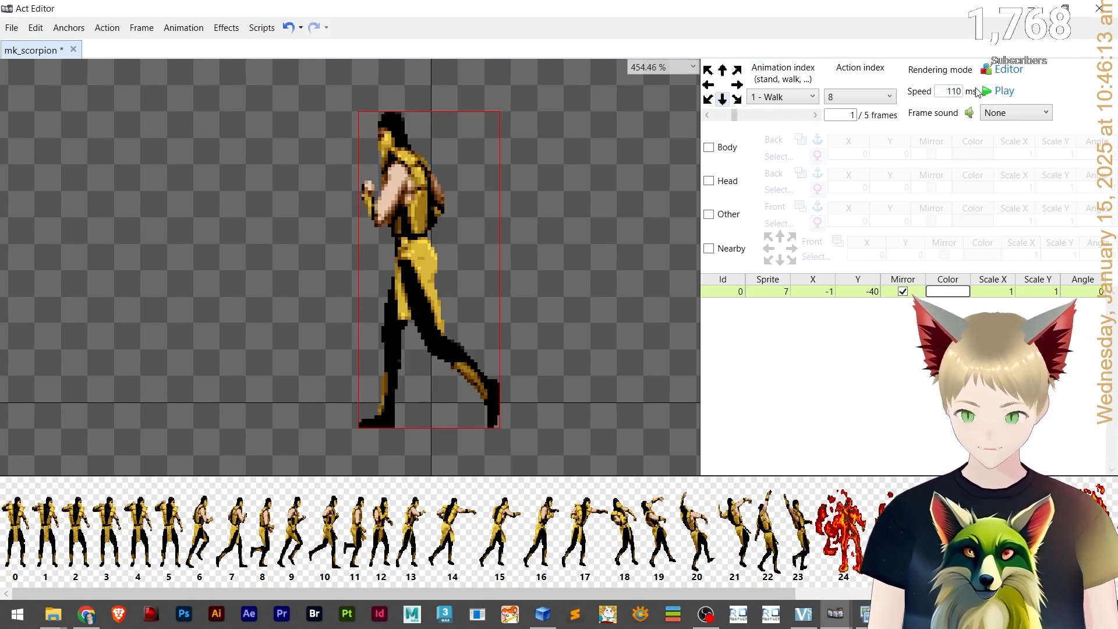
click(1003, 94)
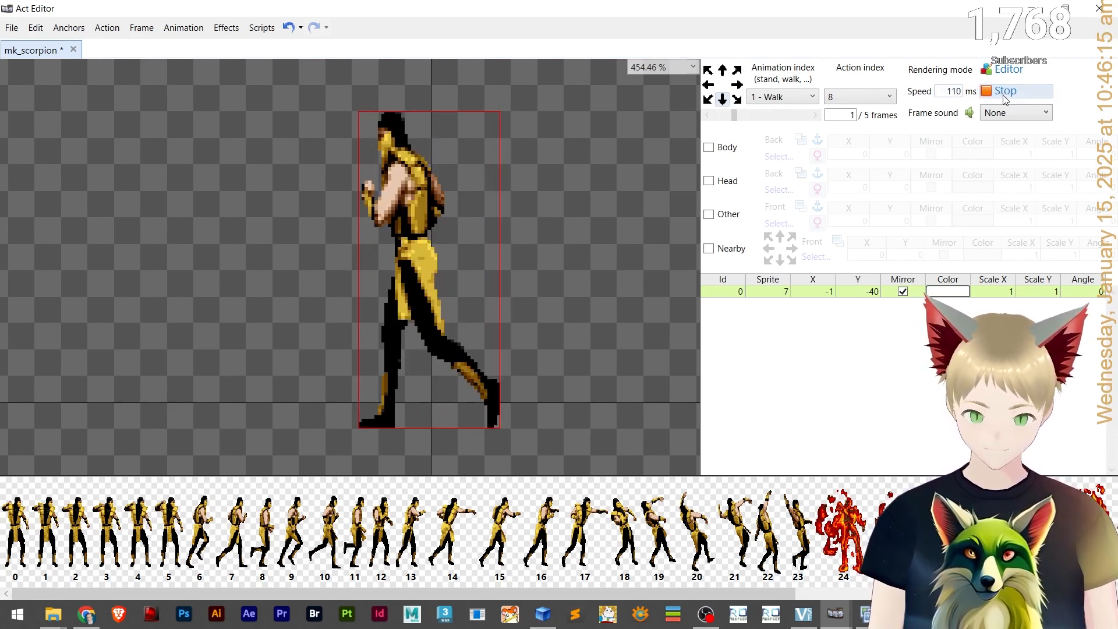
click(1004, 93)
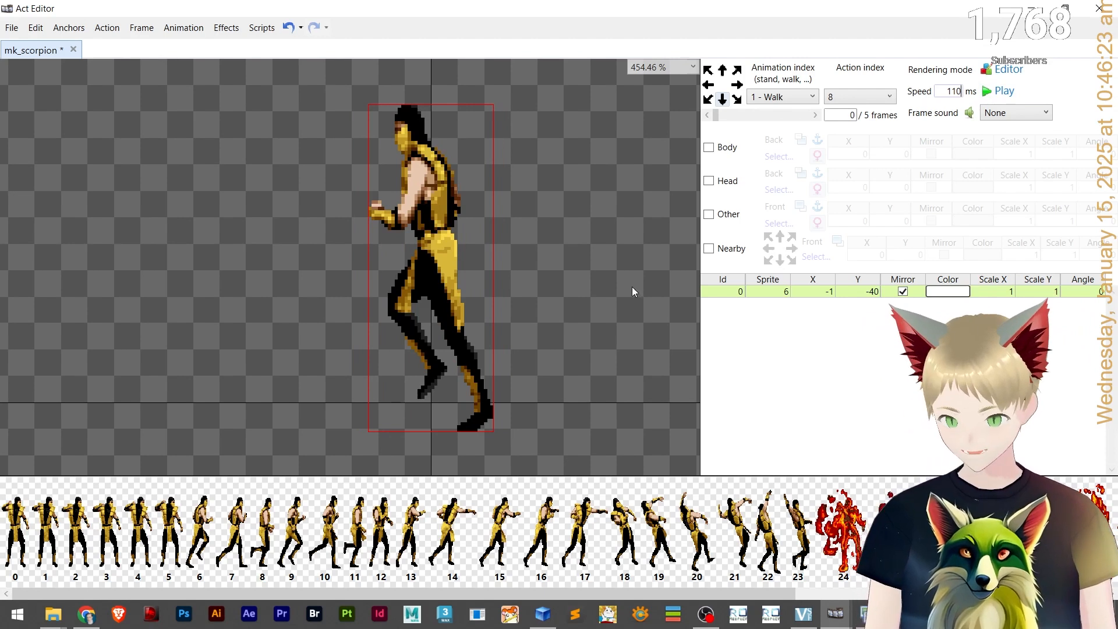
click(999, 92)
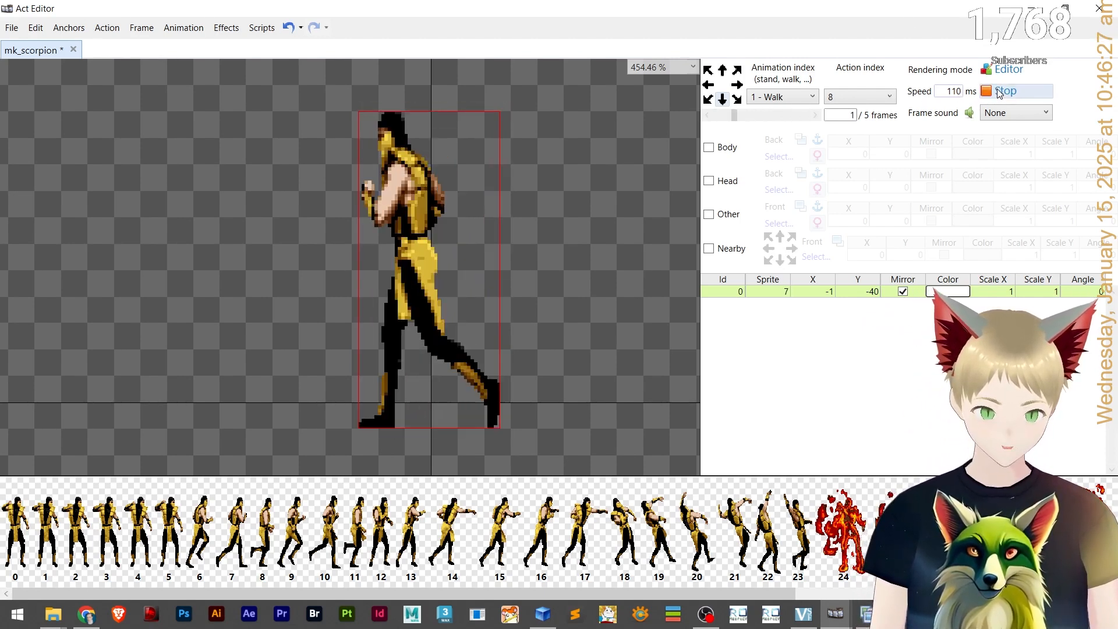
click(999, 92)
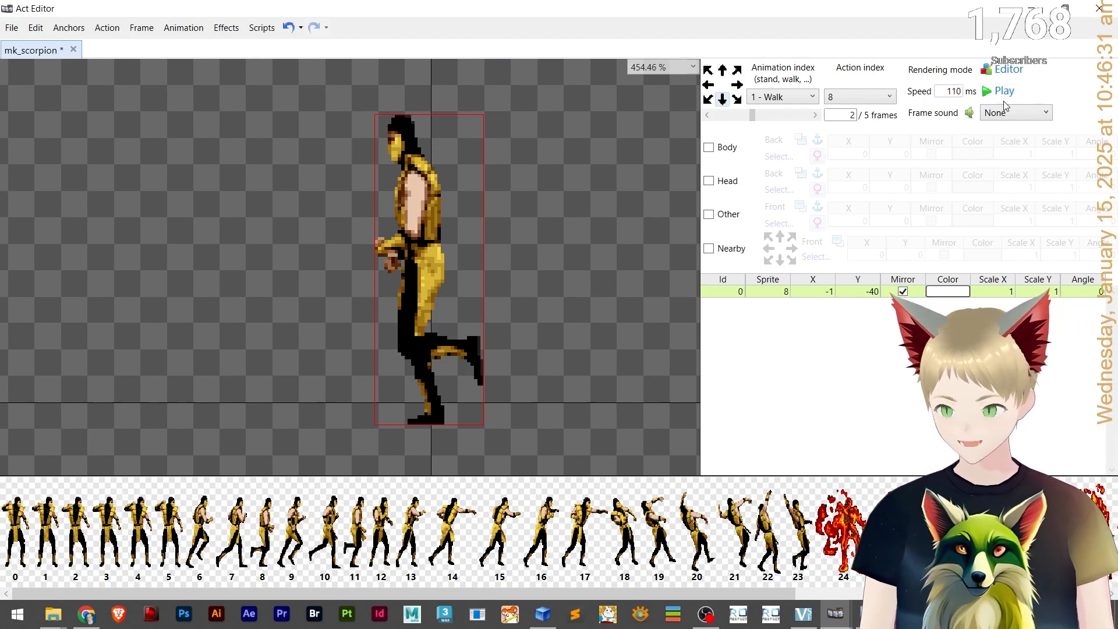
Toggle between Ingame and Editor rendering modes and zoom in to inspect the walking sprite.
click(1012, 69)
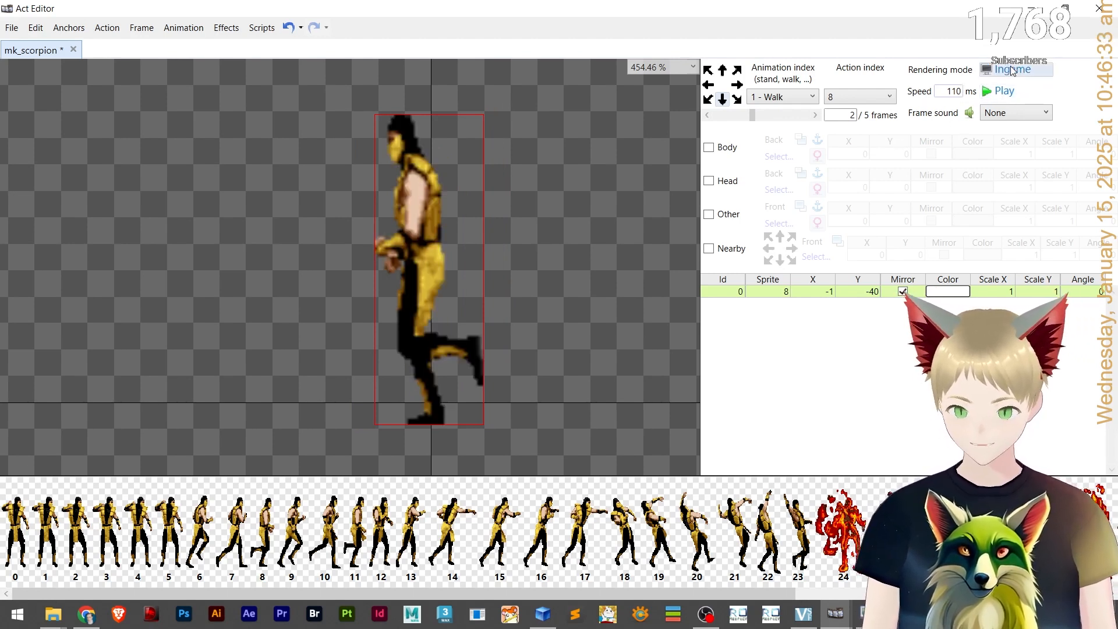
scroll(606, 249, down, 6)
scroll(607, 250, up, 3)
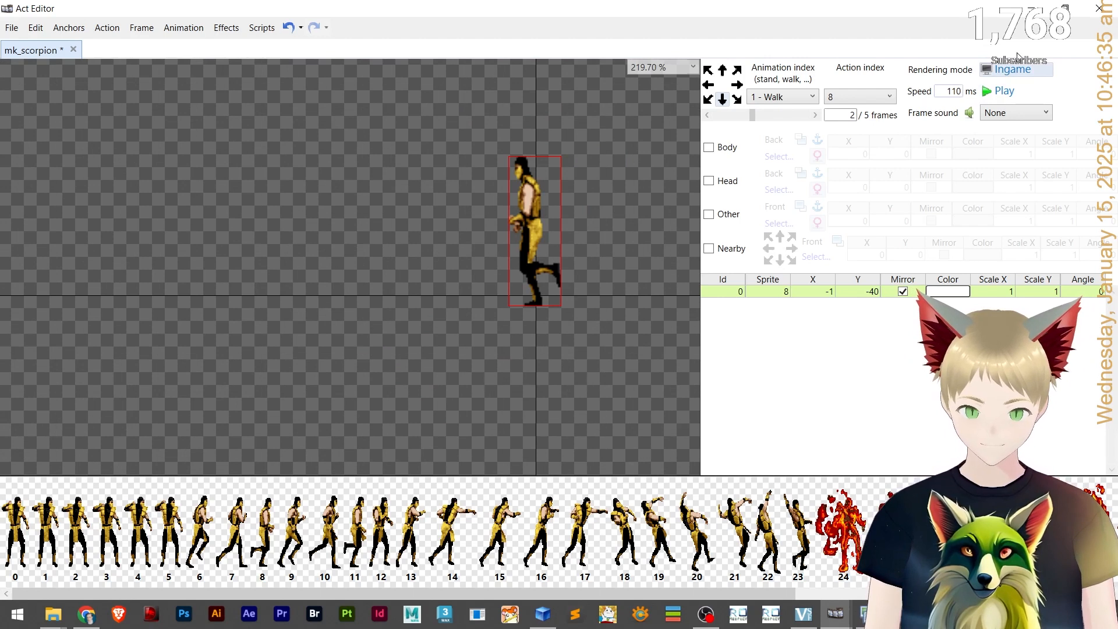
click(1013, 71)
click(1014, 71)
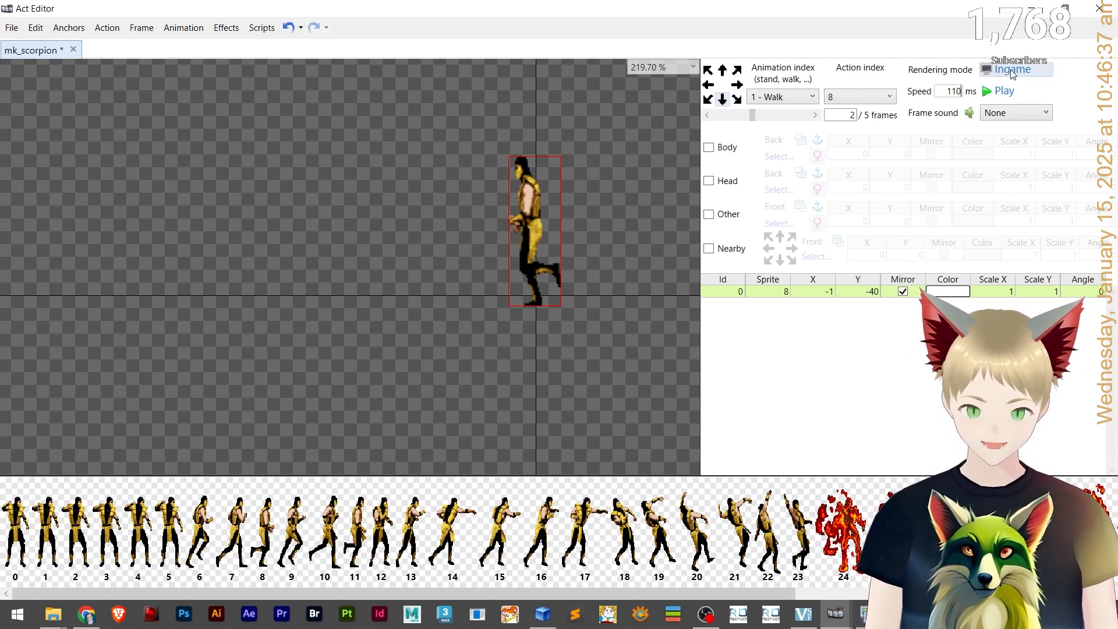
click(1012, 70)
scroll(574, 174, up, 11)
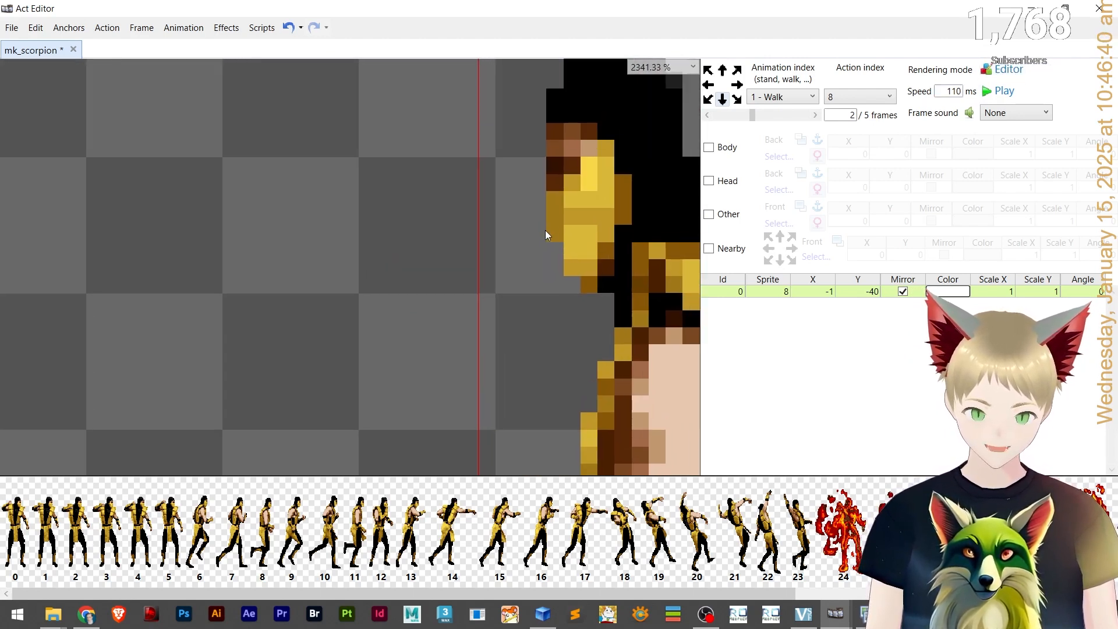
drag(545, 231, 358, 358)
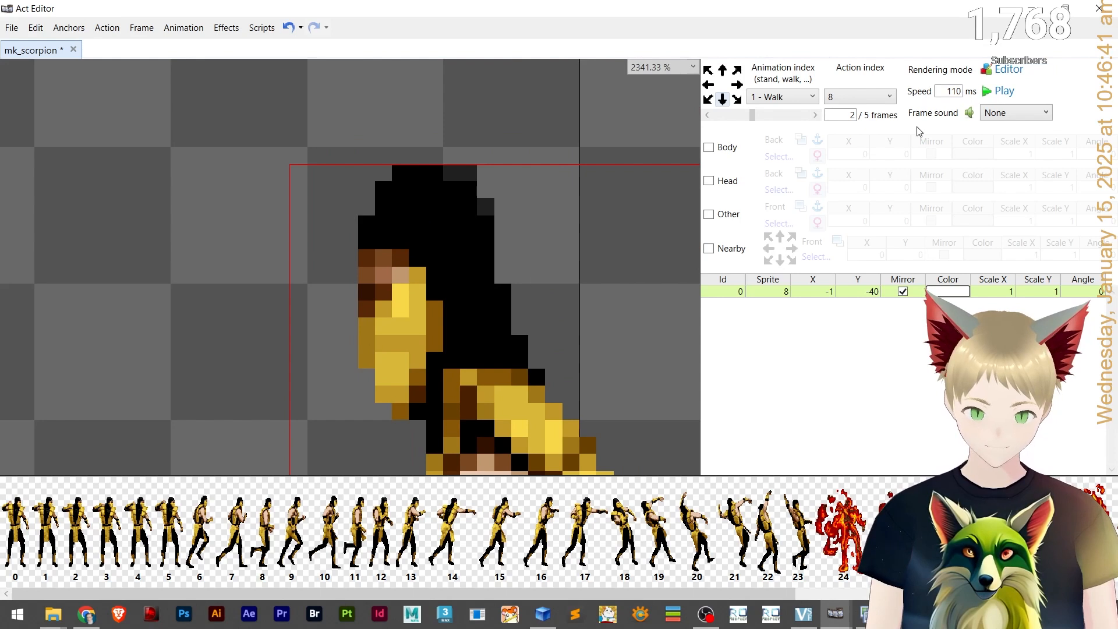
click(1011, 70)
click(1011, 71)
scroll(543, 284, down, 9)
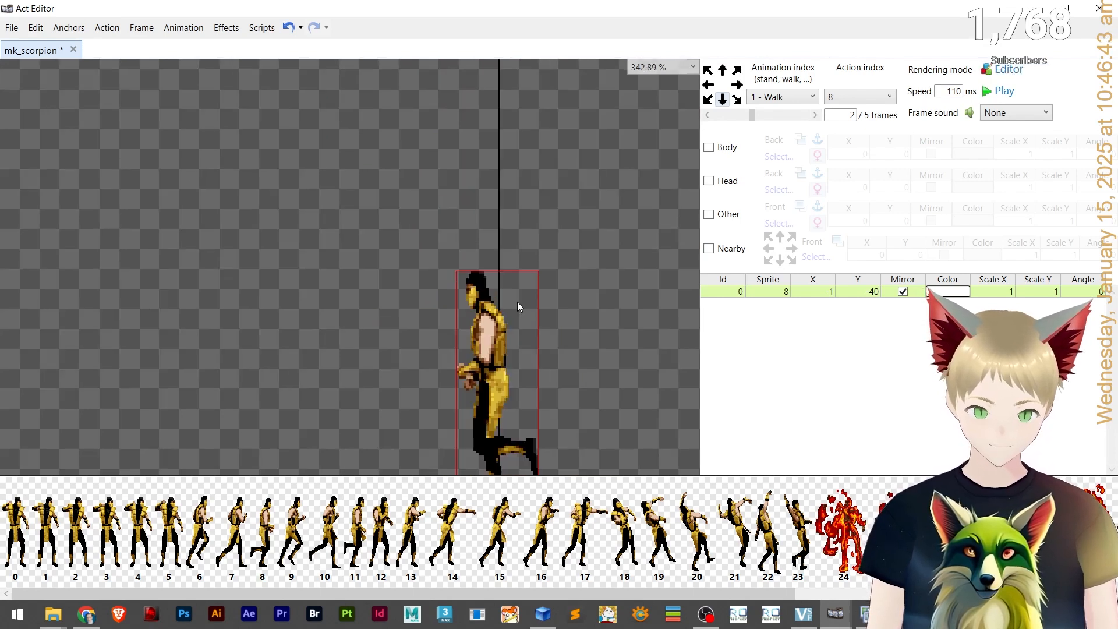
drag(517, 302, 509, 208)
scroll(521, 297, up, 2)
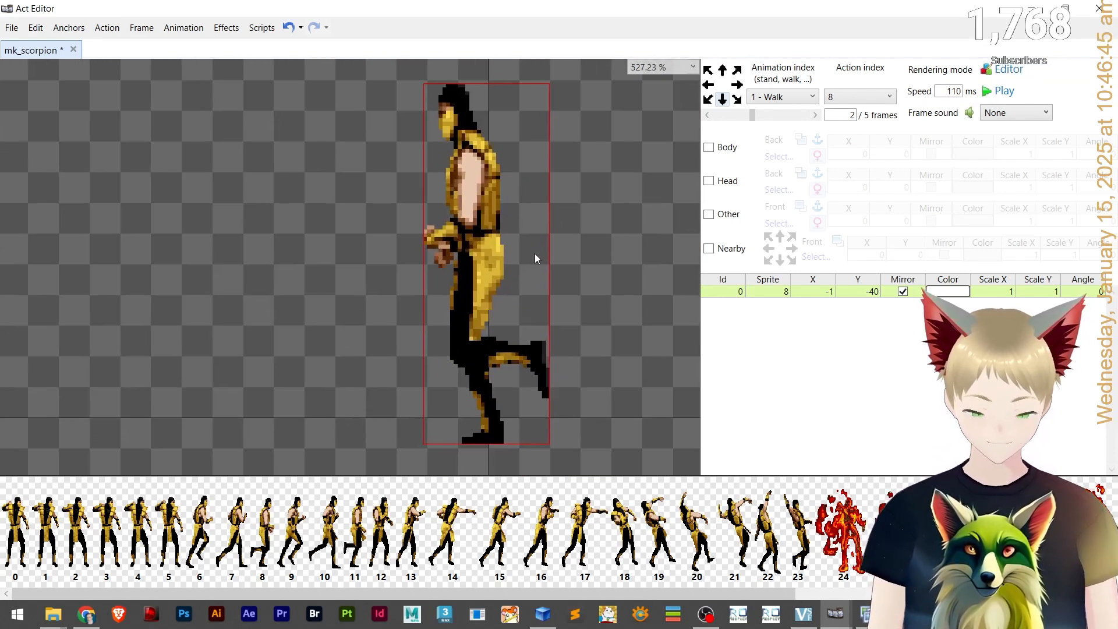
Switch to the Attack animation and step into its frames.
click(814, 115)
click(814, 115)
click(814, 116)
click(781, 96)
click(774, 142)
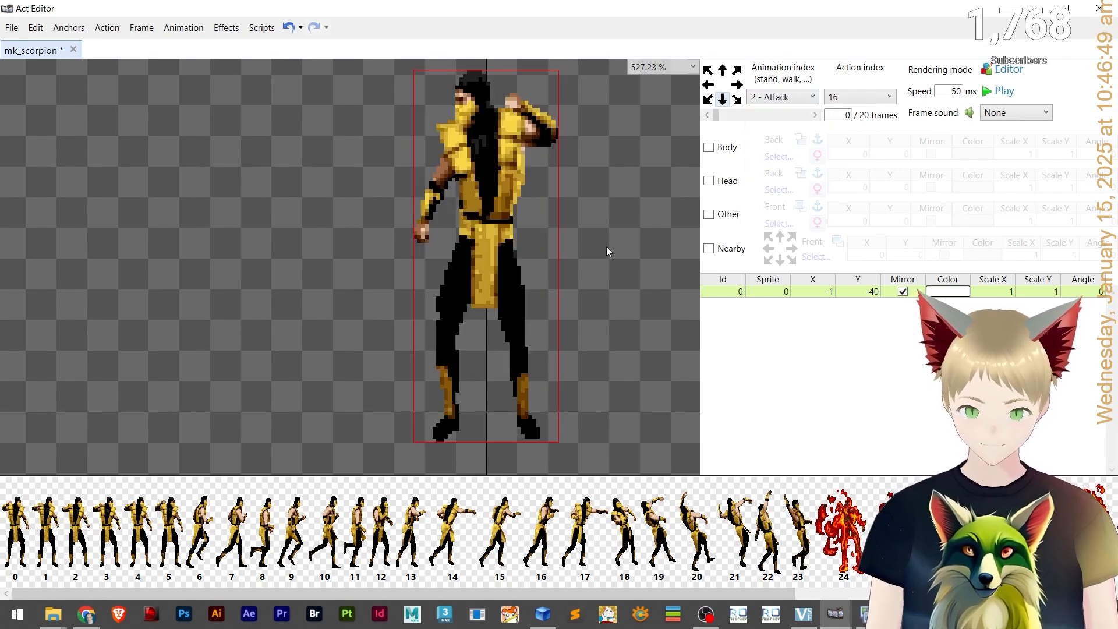
click(806, 116)
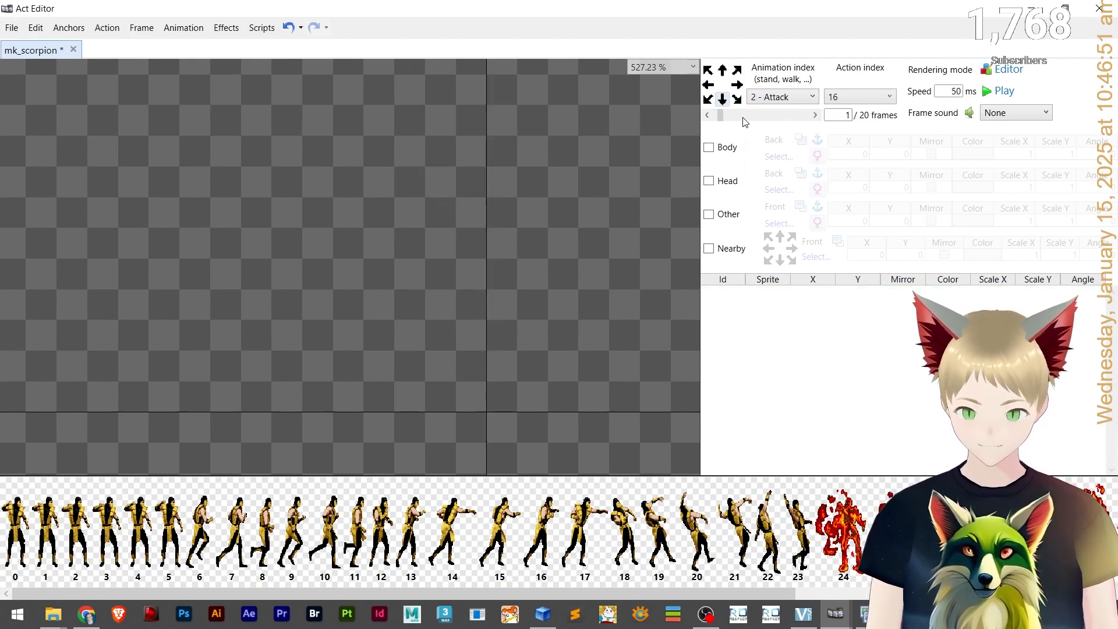
scroll(744, 119, up, 1)
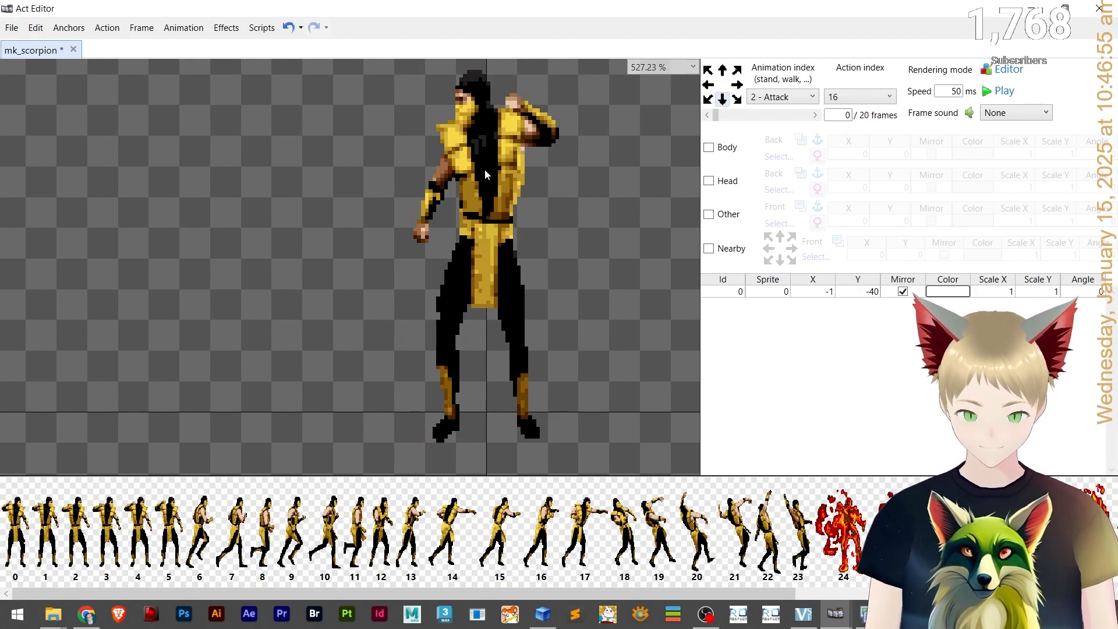
Step to the end of the Attack action and delete its empty trailing frames.
click(778, 115)
click(788, 116)
scroll(801, 117, down, 4)
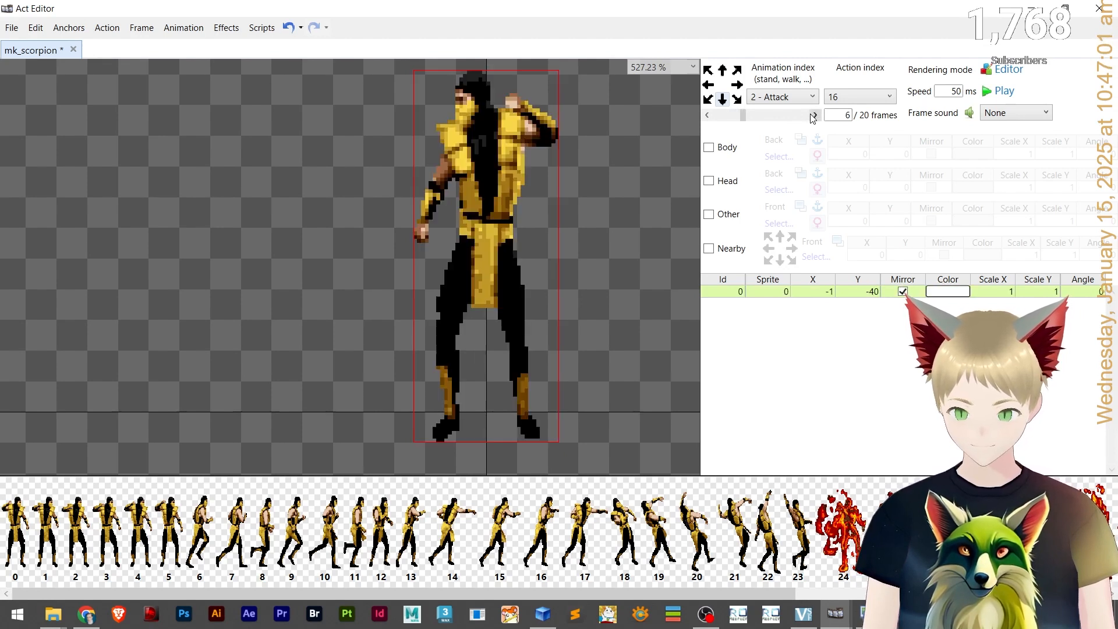
scroll(814, 117, down, 12)
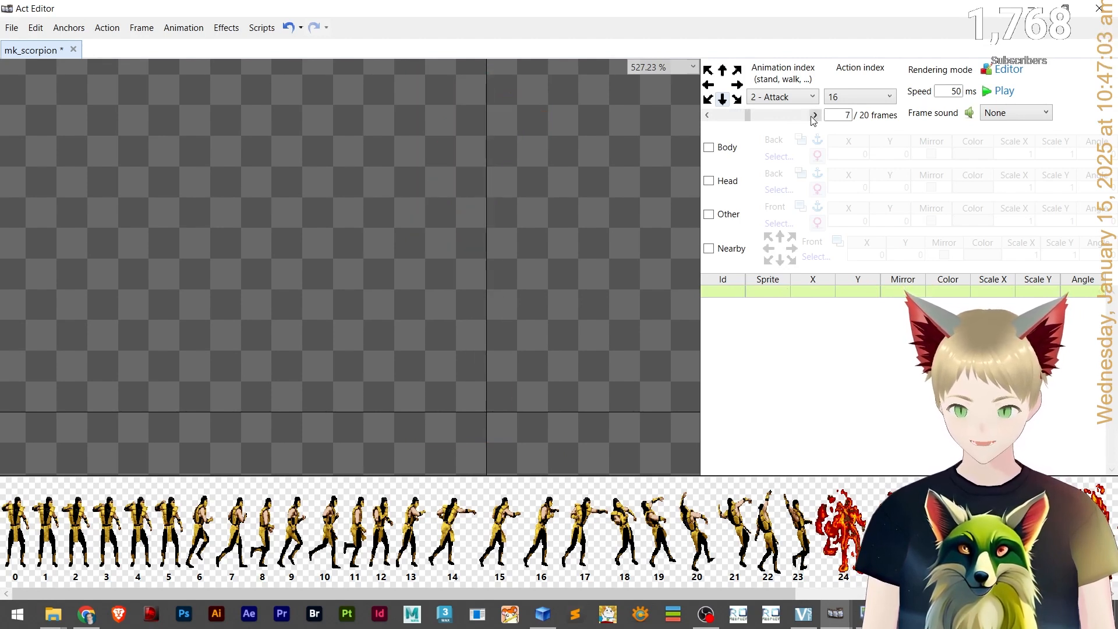
scroll(815, 118, down, 2)
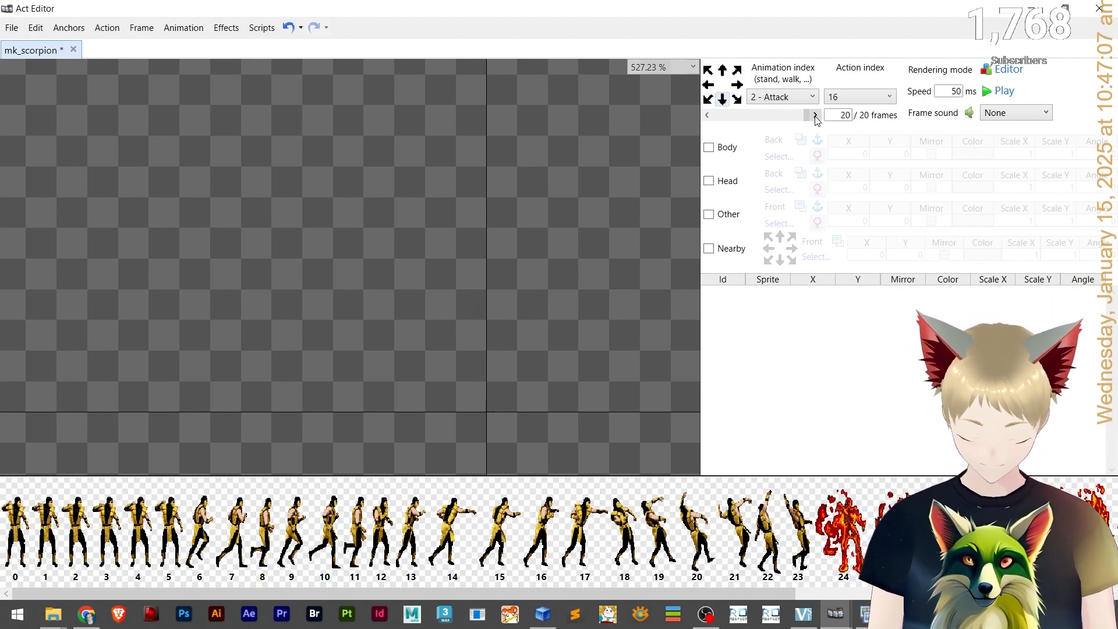
key(Delete)
key(Delete)
key(Delete)
key(Delete)
key(Delete)
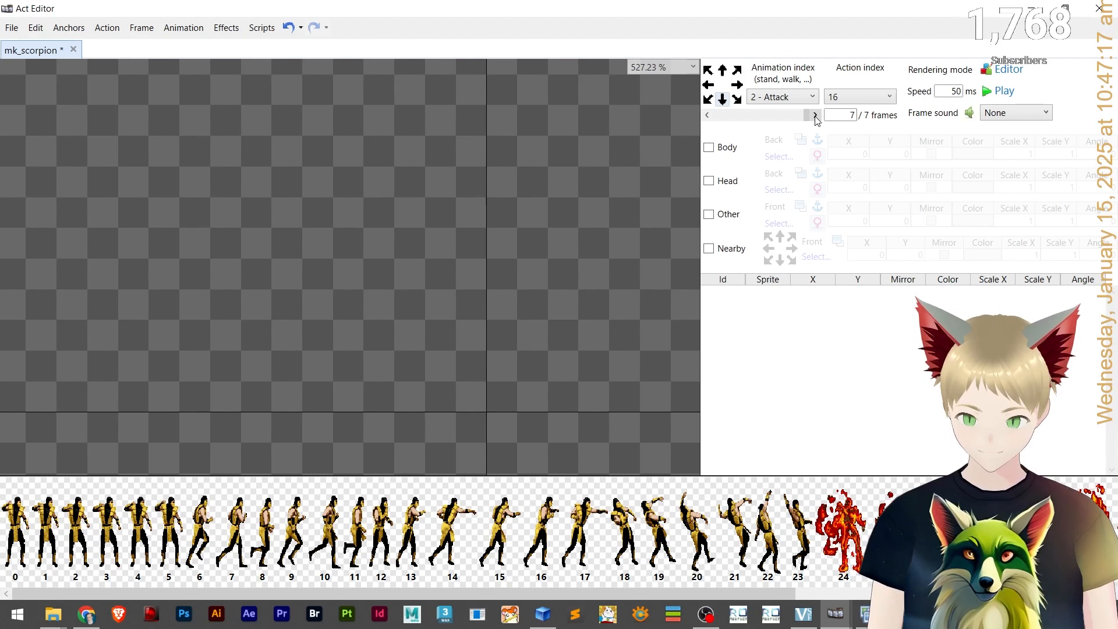
key(Delete)
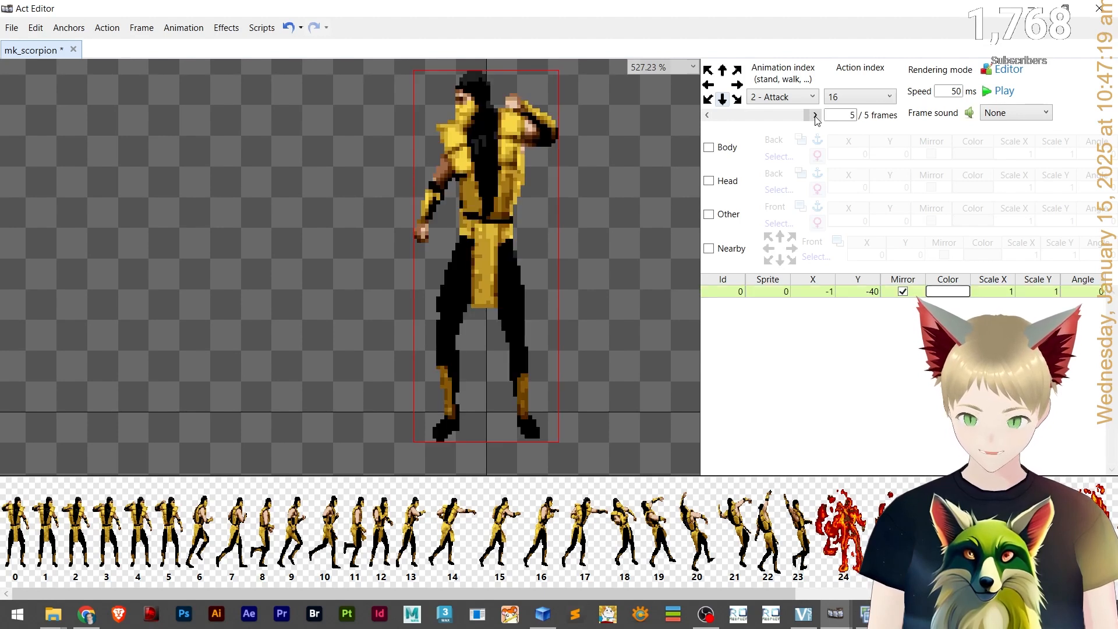
Step through the Attack frames and switch back to the Walk animation to compare them.
click(816, 115)
click(816, 115)
click(815, 116)
click(815, 115)
click(816, 115)
click(815, 116)
drag(677, 270, 651, 310)
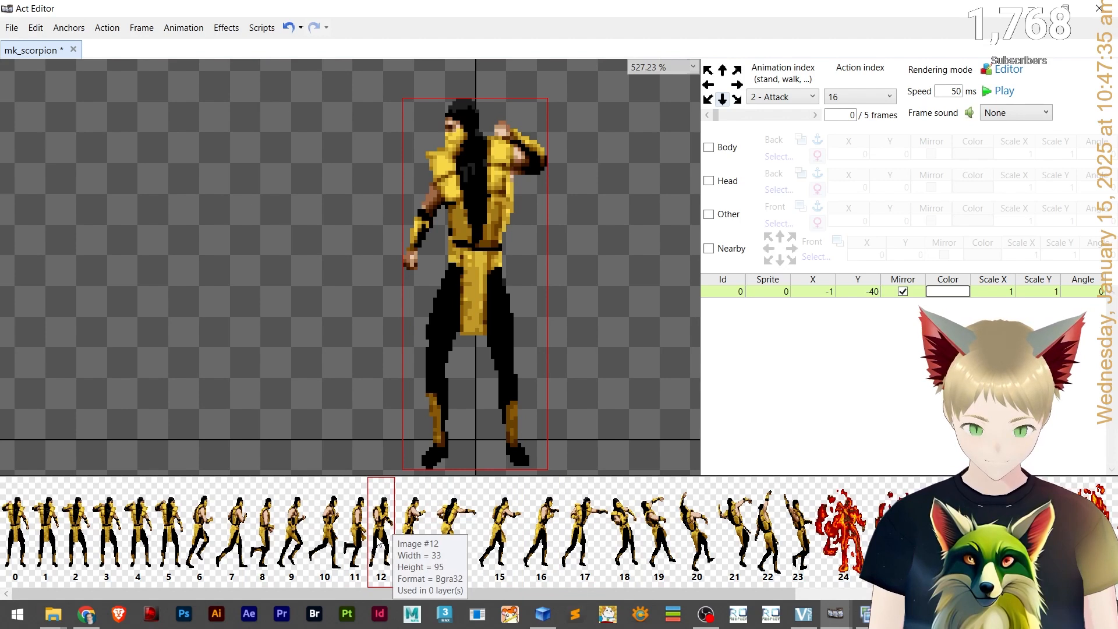
click(798, 98)
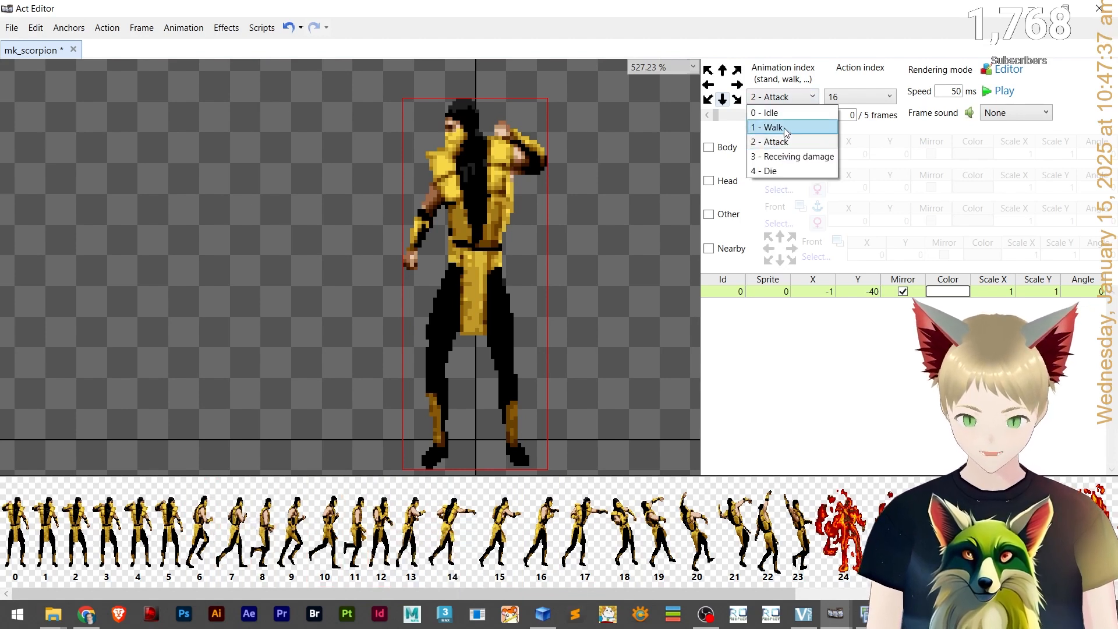
click(786, 128)
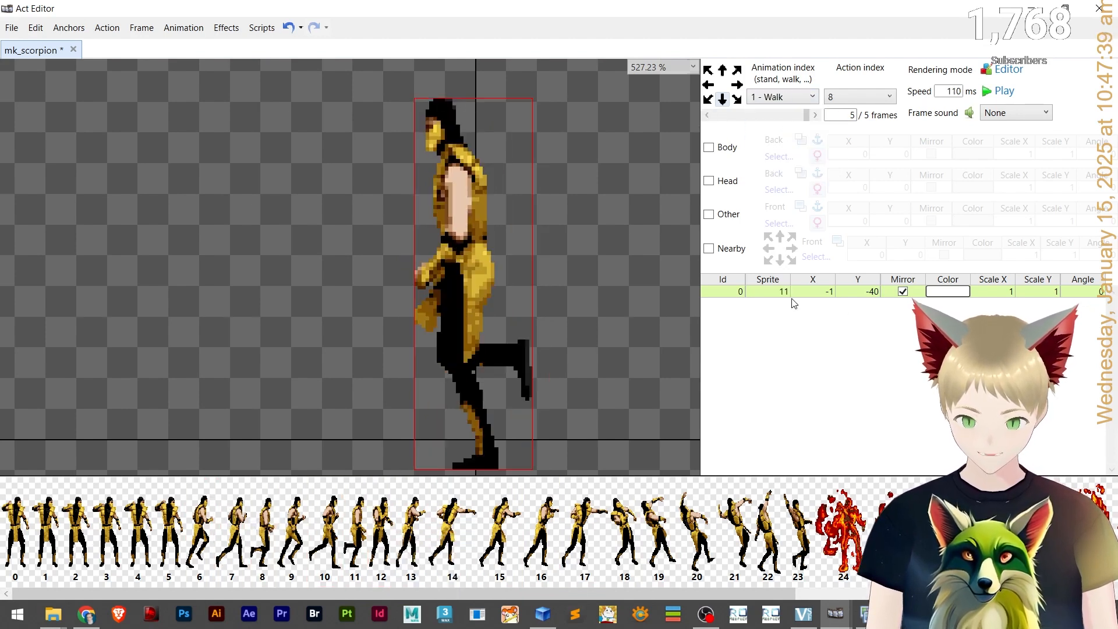
click(784, 96)
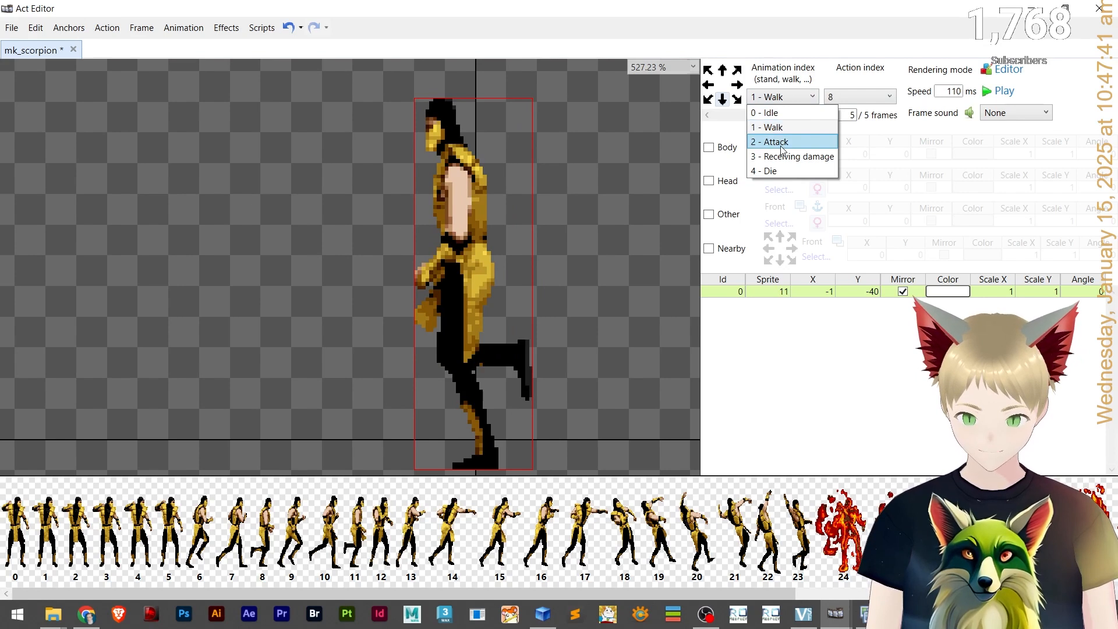
Switch to the Attack animation and set the sprites of its first frames to 12, 13 and 14.
click(784, 141)
text(12)
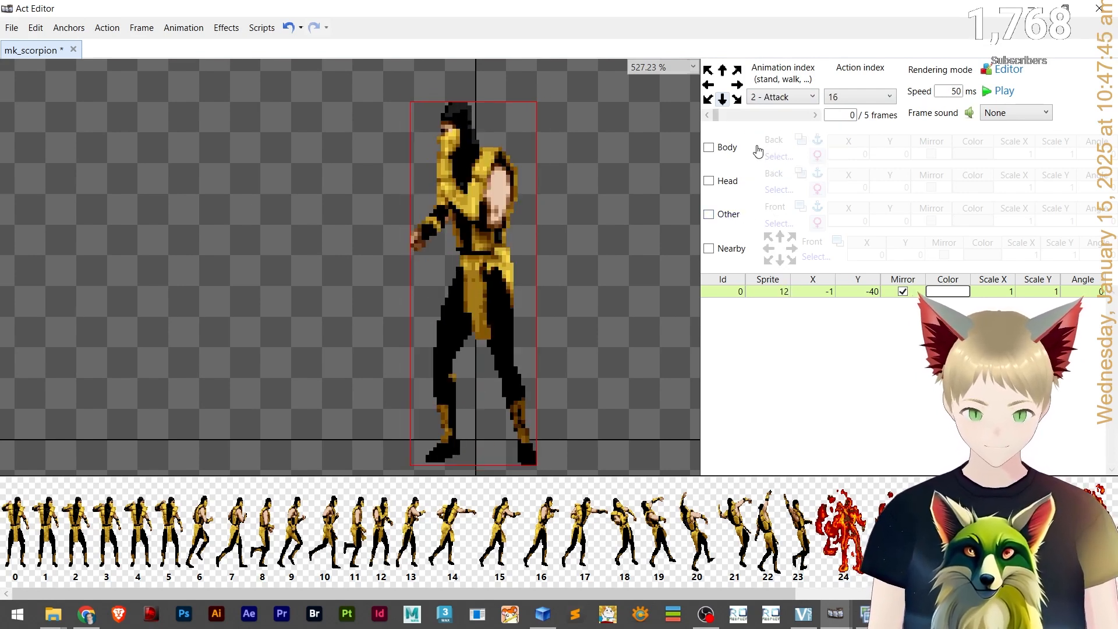
click(797, 116)
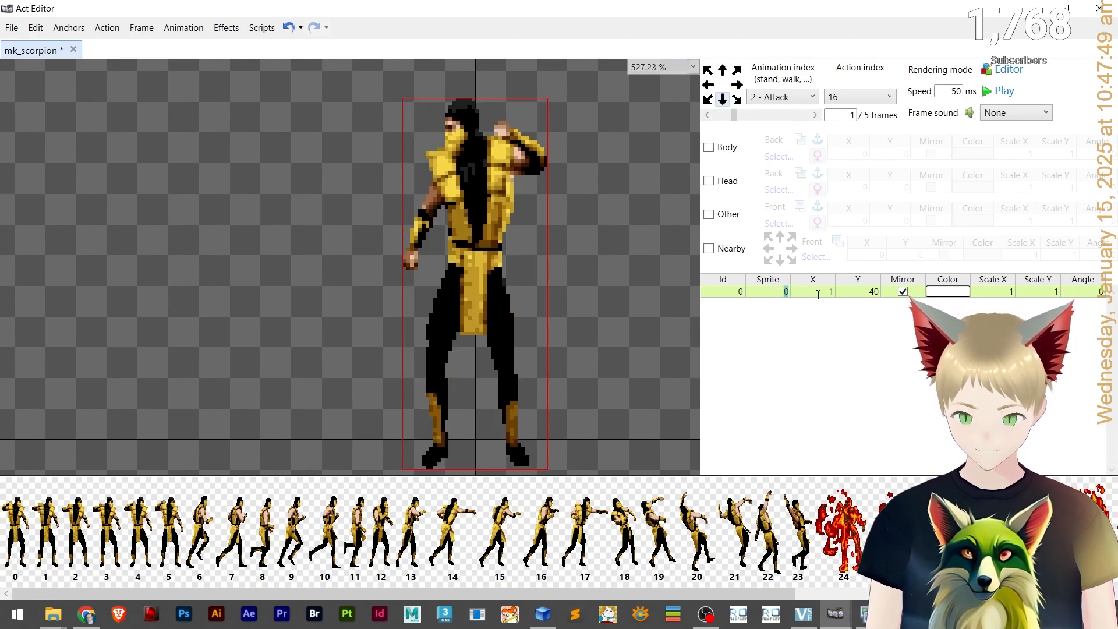
click(777, 117)
click(779, 293)
text(14)
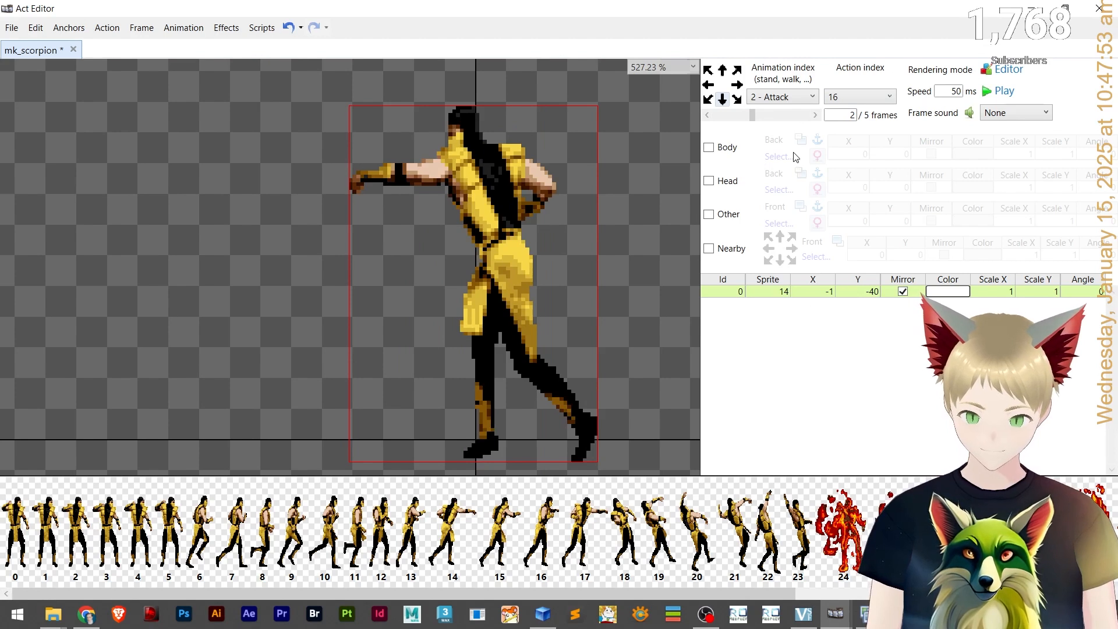
Set the sprites of Attack frames 3, 4 and 5 to 15, 16 and 17.
click(782, 117)
text(15)
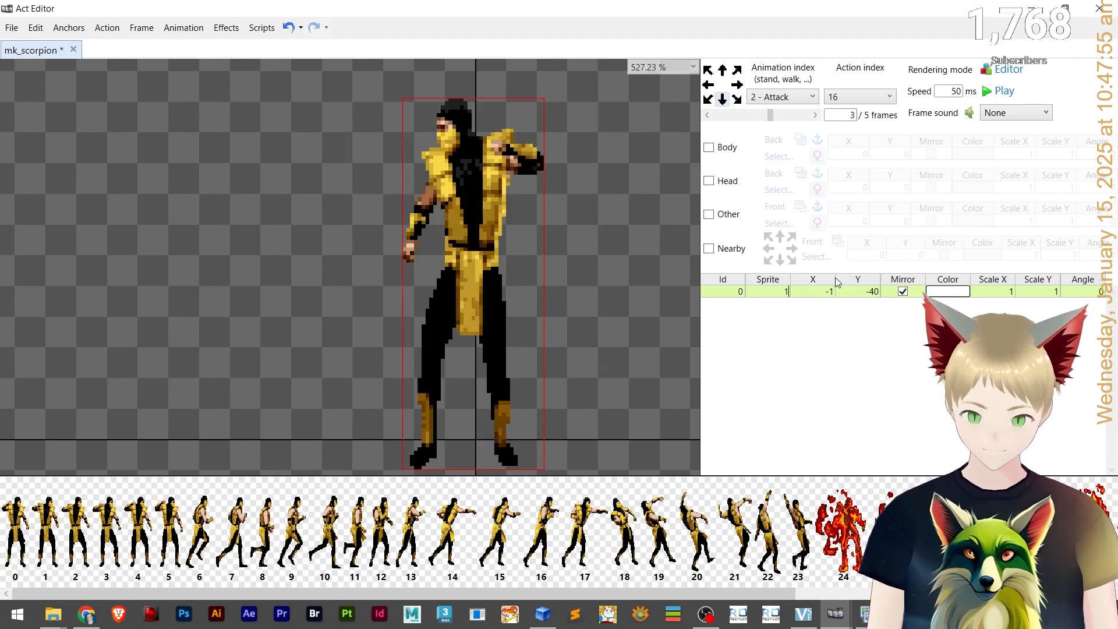
click(813, 115)
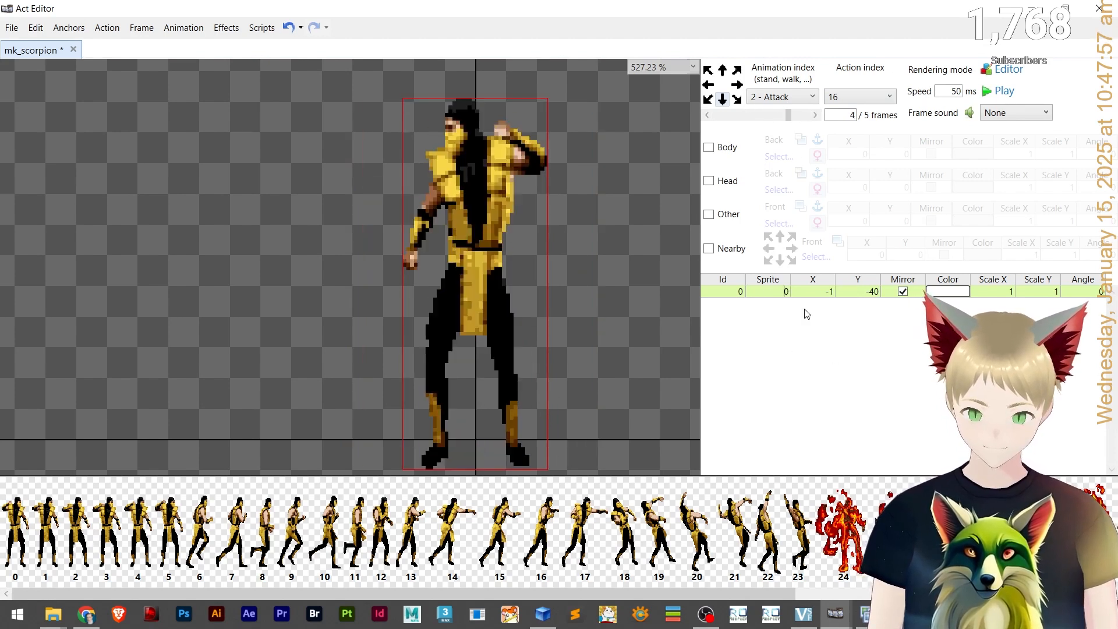
click(778, 291)
text(16)
click(814, 115)
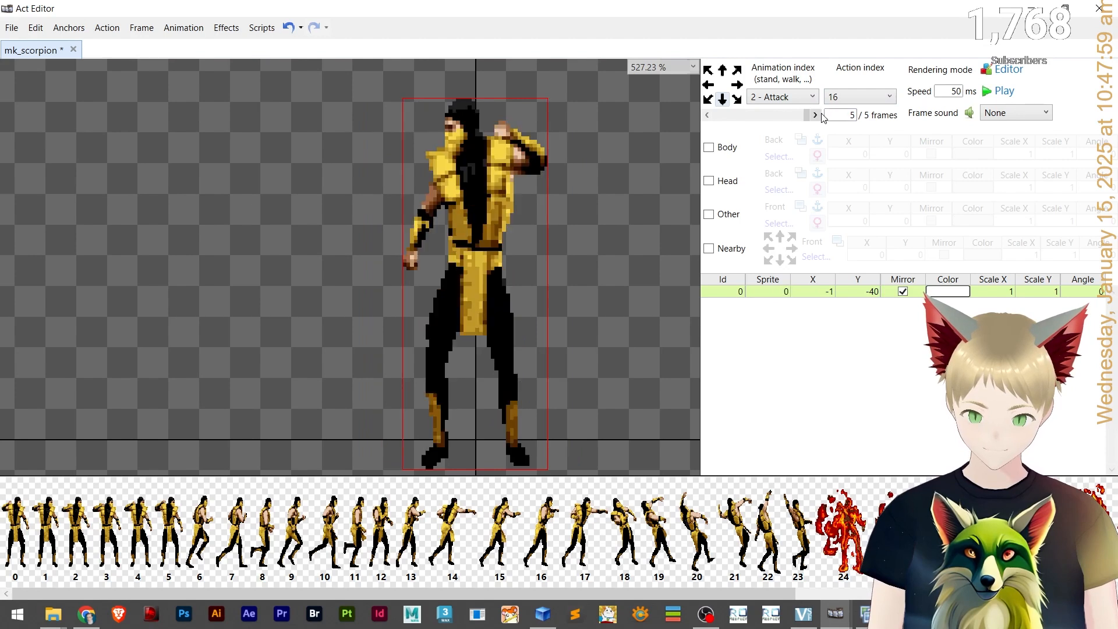
text(17)
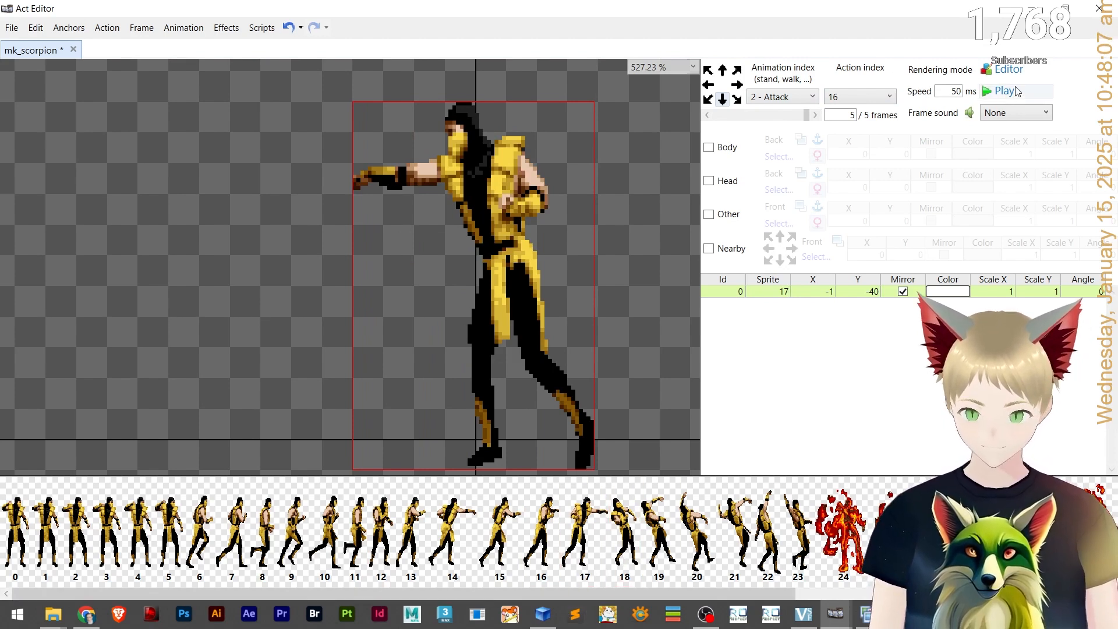
Set the Attack animation speed to 80 ms, previewing the playback between tries.
click(1016, 91)
click(1016, 91)
drag(943, 92, 970, 93)
text(1)
text(20)
click(987, 92)
click(987, 92)
double_click(939, 91)
text(100)
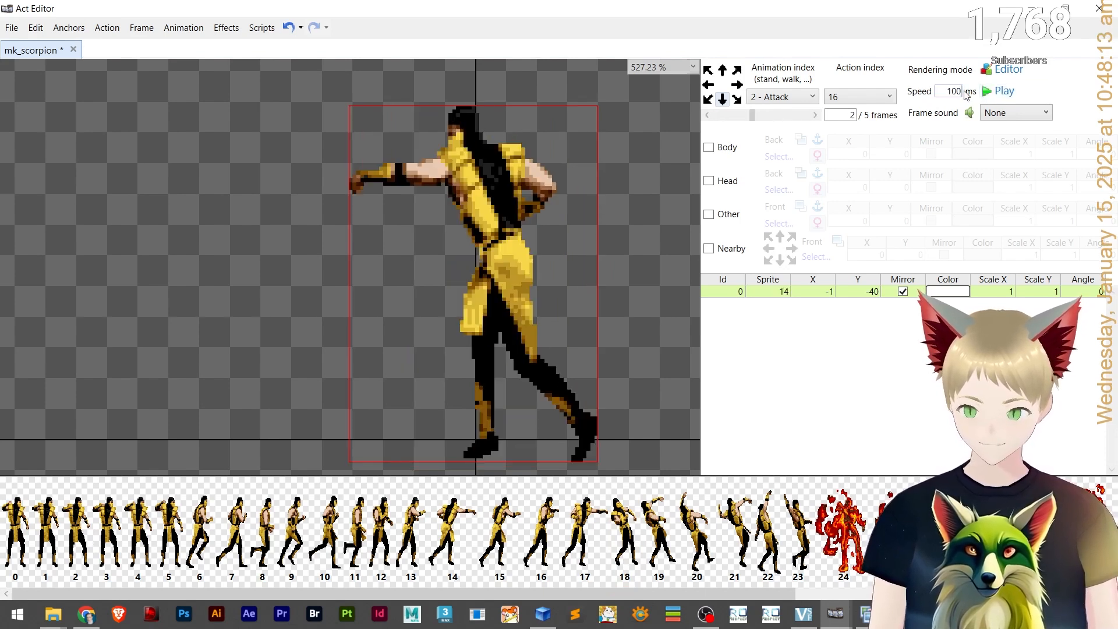
click(1010, 97)
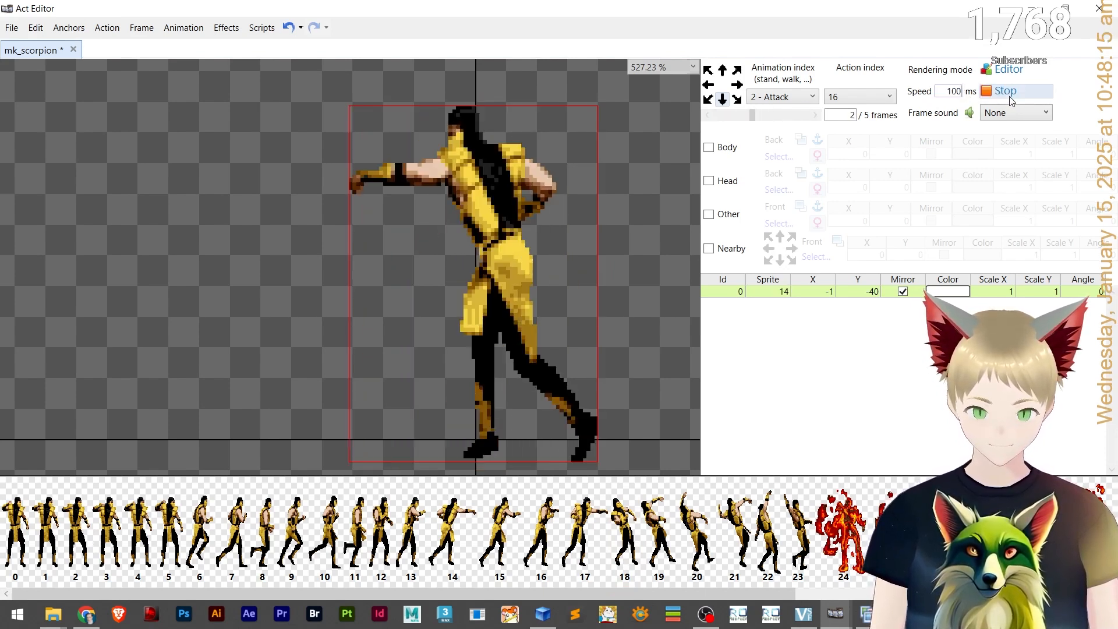
click(1008, 93)
double_click(951, 91)
text(80)
click(1003, 94)
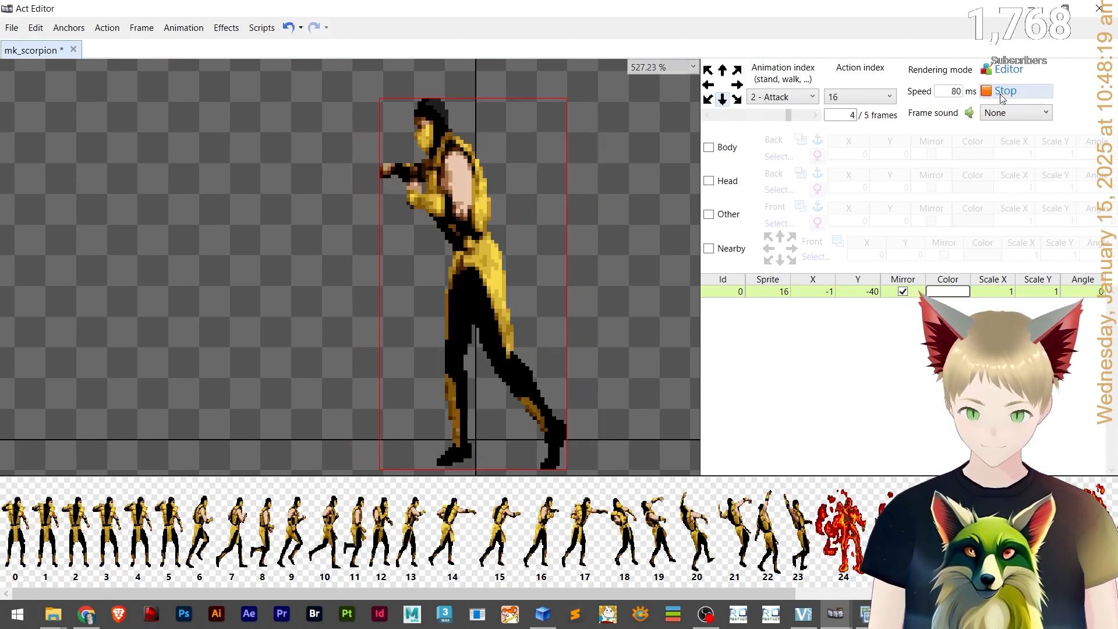
click(1004, 93)
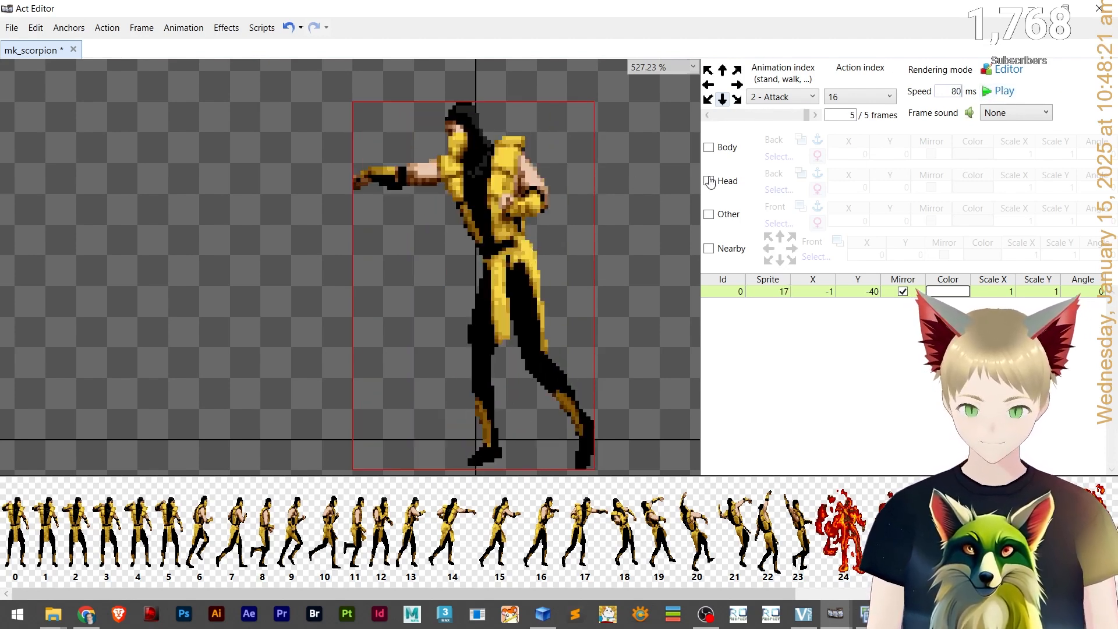
Select the last Attack frame's sprite and nudge it left to X -9.
click(639, 255)
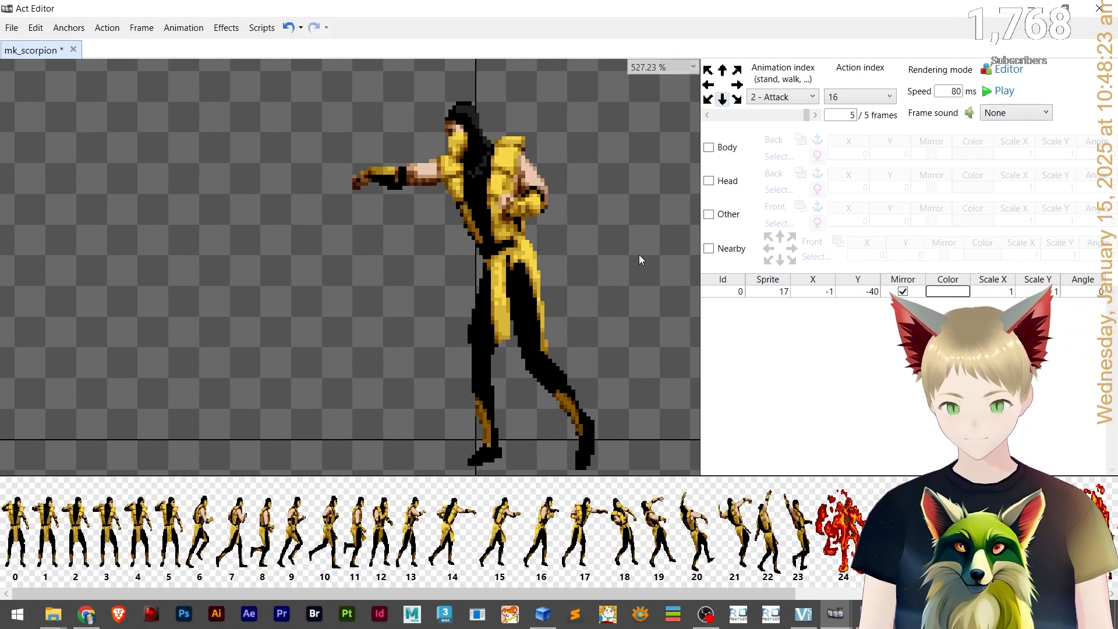
click(516, 292)
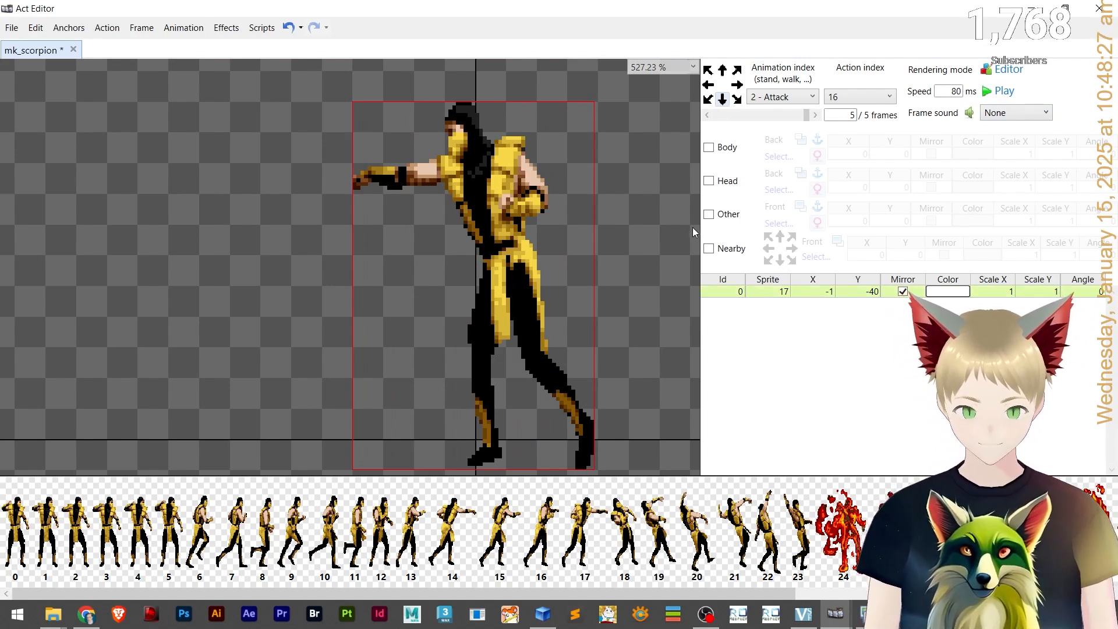
key(Left)
key(Left)
key(Left)
key(Left)
key(Left)
key(Left)
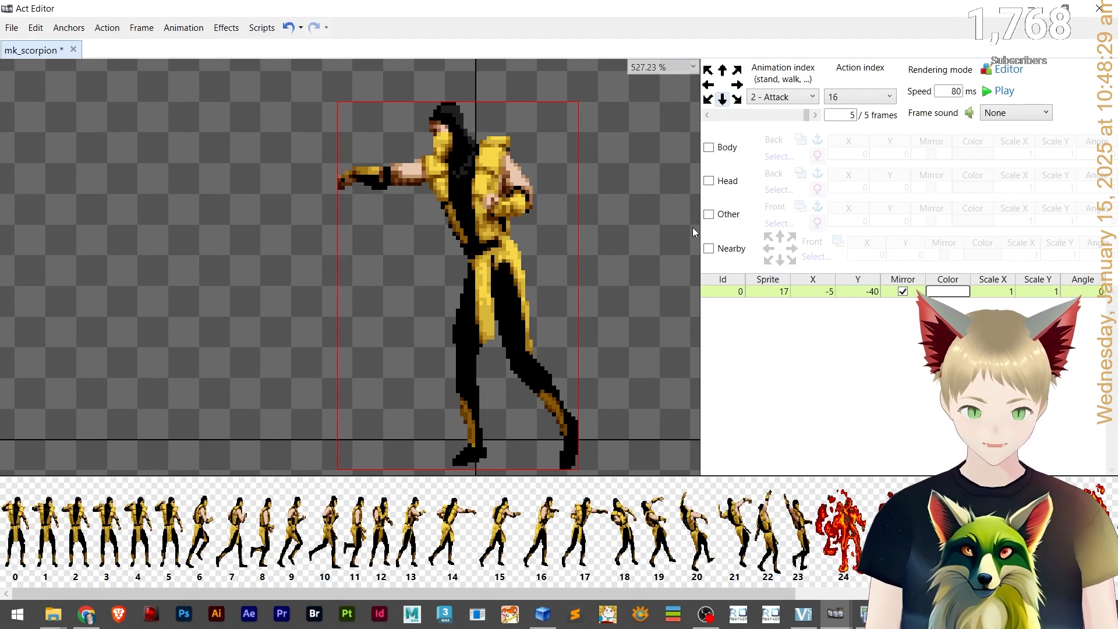
key(Left)
key(Left)
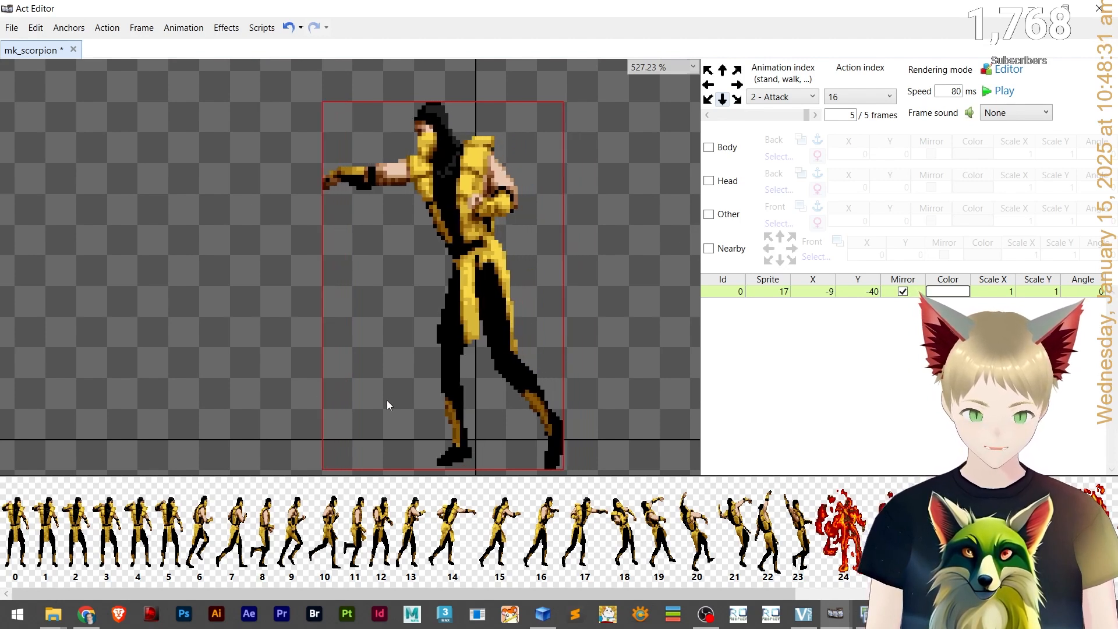
key(Down)
key(Down)
key(Down)
key(Down)
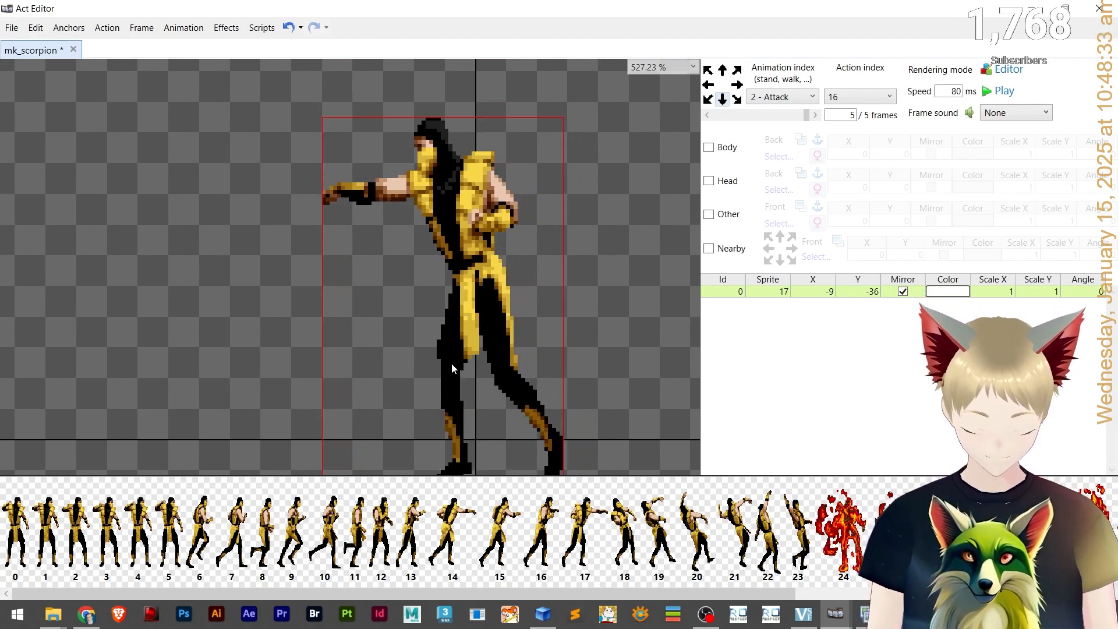
key(ctrl+z)
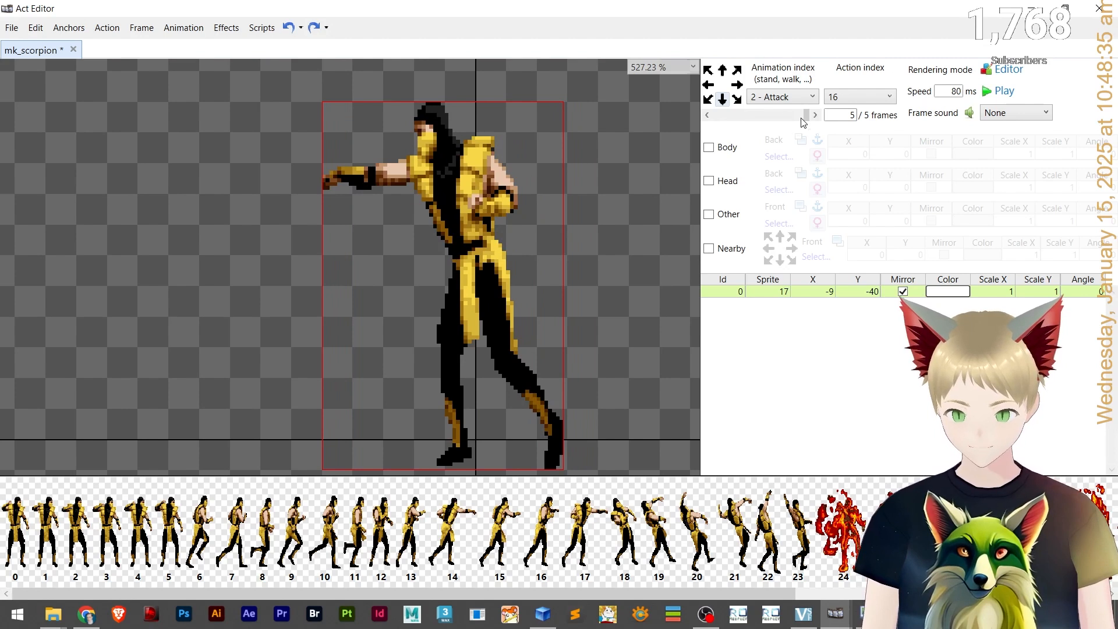
Zoom in on the feet and nudge Attack frame 1's sprite up and left to line its foot up with frame 0.
click(815, 116)
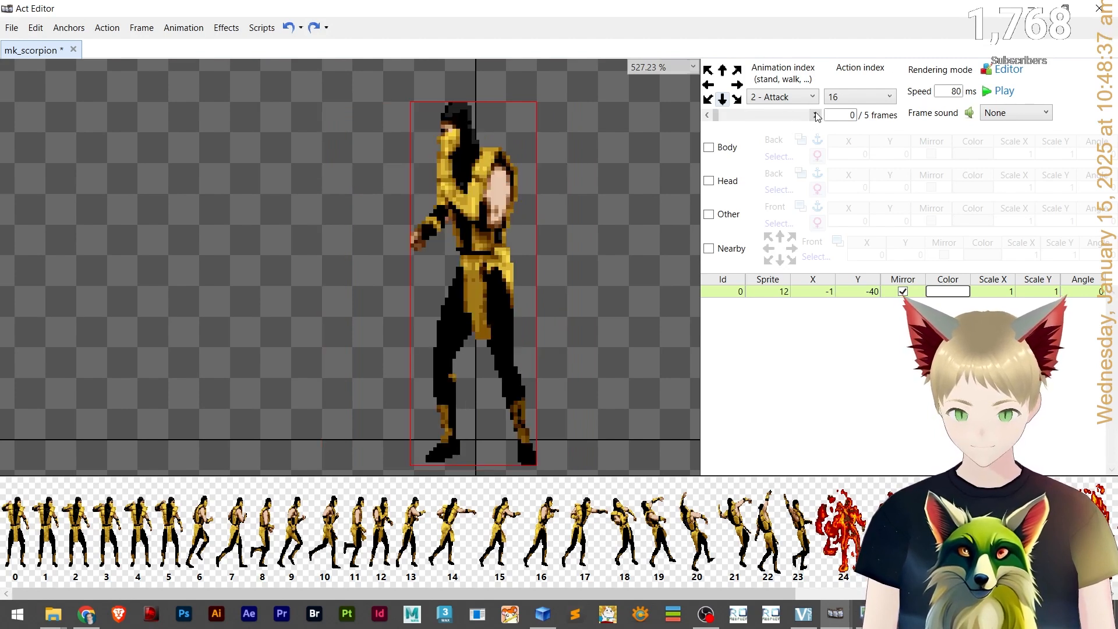
click(817, 117)
click(725, 117)
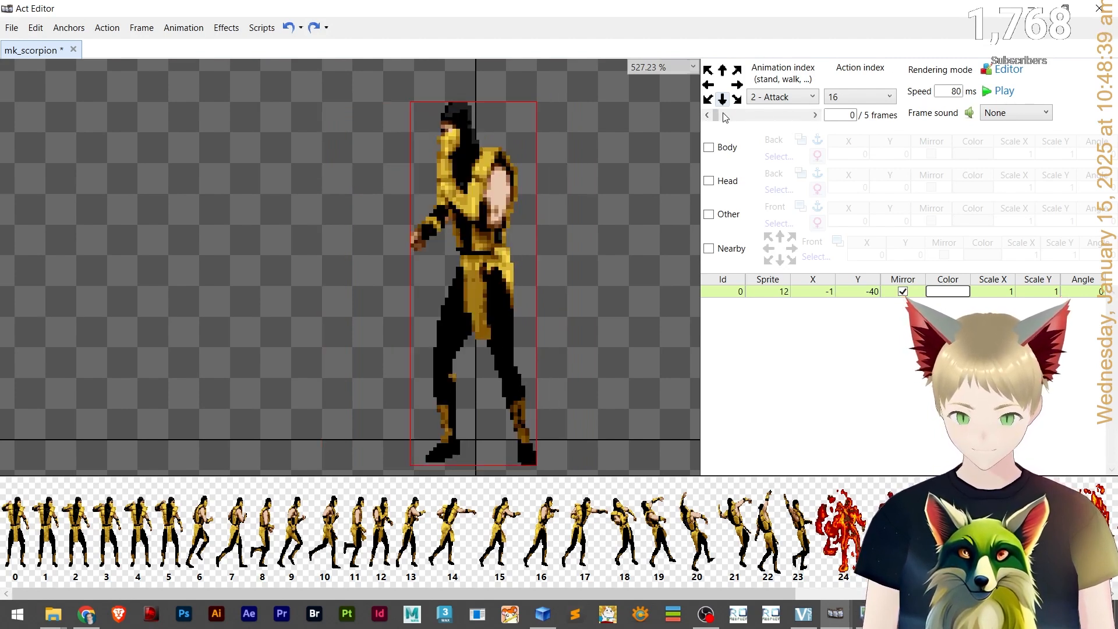
scroll(408, 431, up, 10)
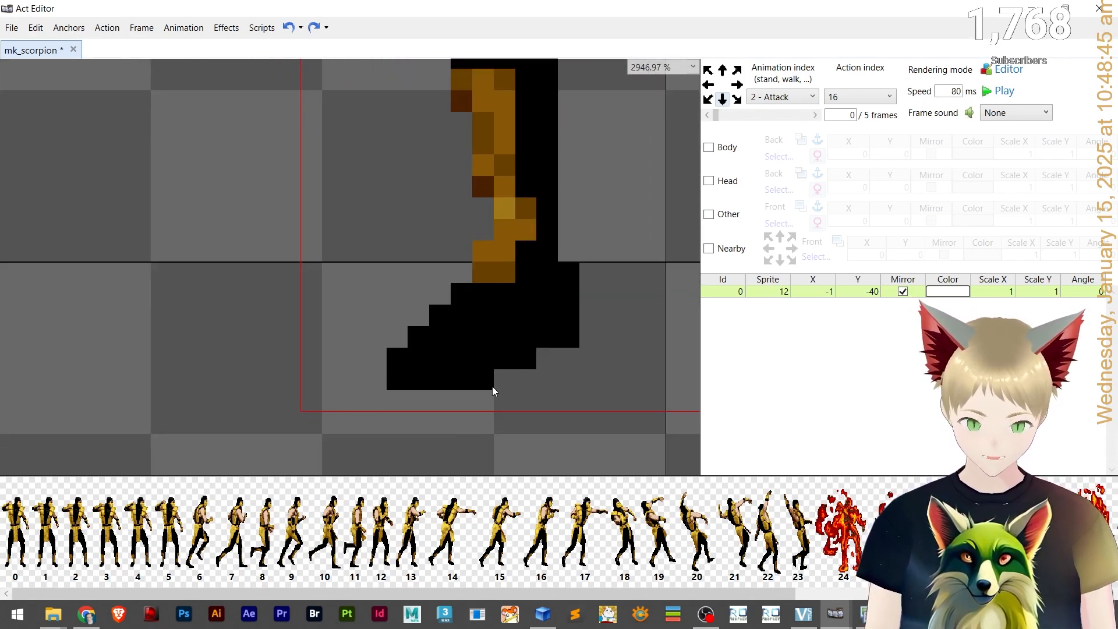
click(790, 116)
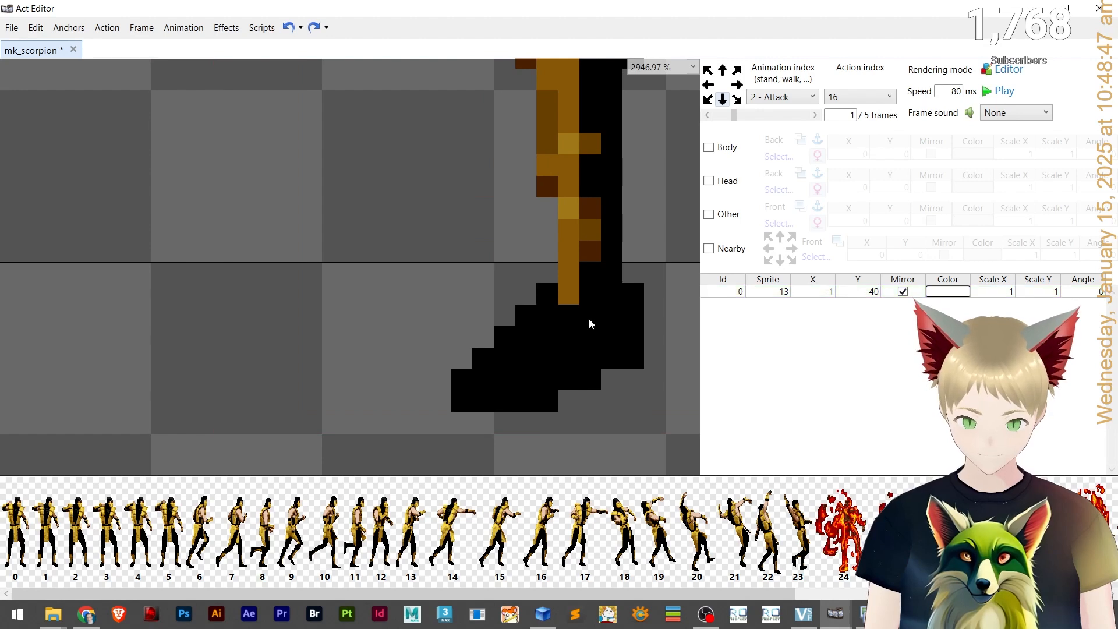
click(571, 333)
key(Up)
key(Left)
key(Left)
key(Left)
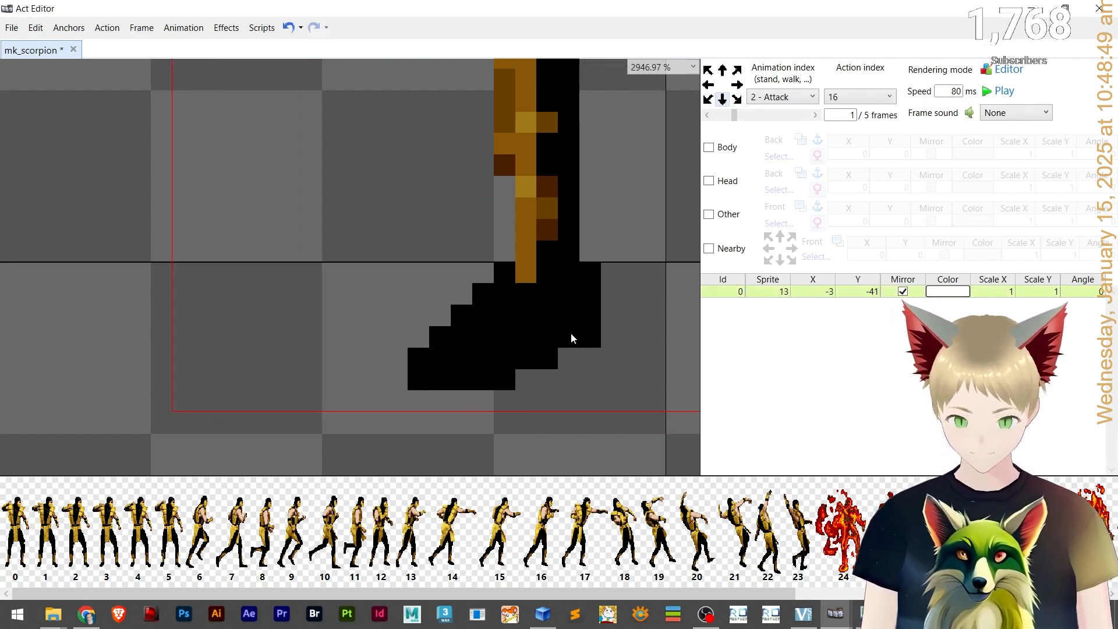
Nudge Attack frame 2's sprite left and down to X -11, Y -39 so its foot matches frame 0.
click(725, 116)
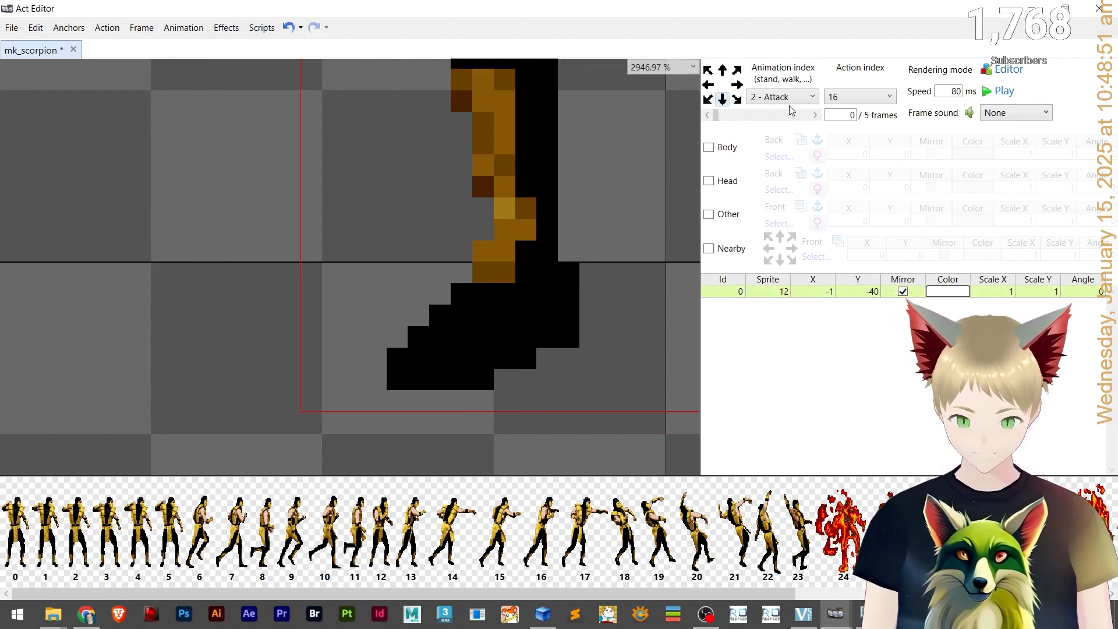
click(793, 116)
click(792, 116)
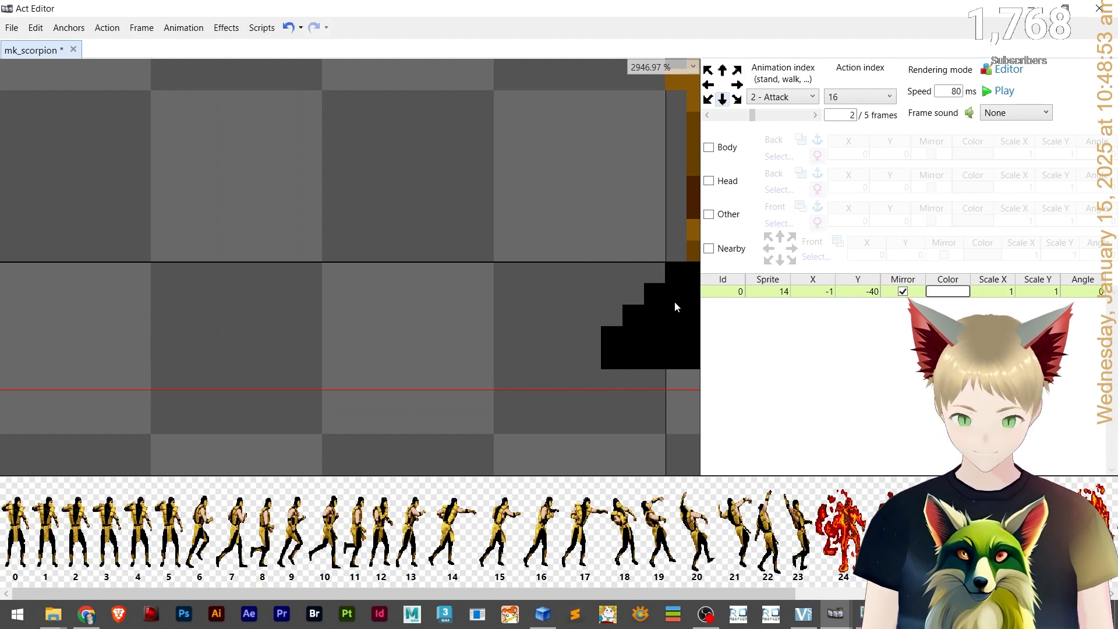
key(Left)
key(Left)
key(Left)
key(Left)
key(Left)
key(Left)
key(Left)
key(Left)
key(Left)
key(Left)
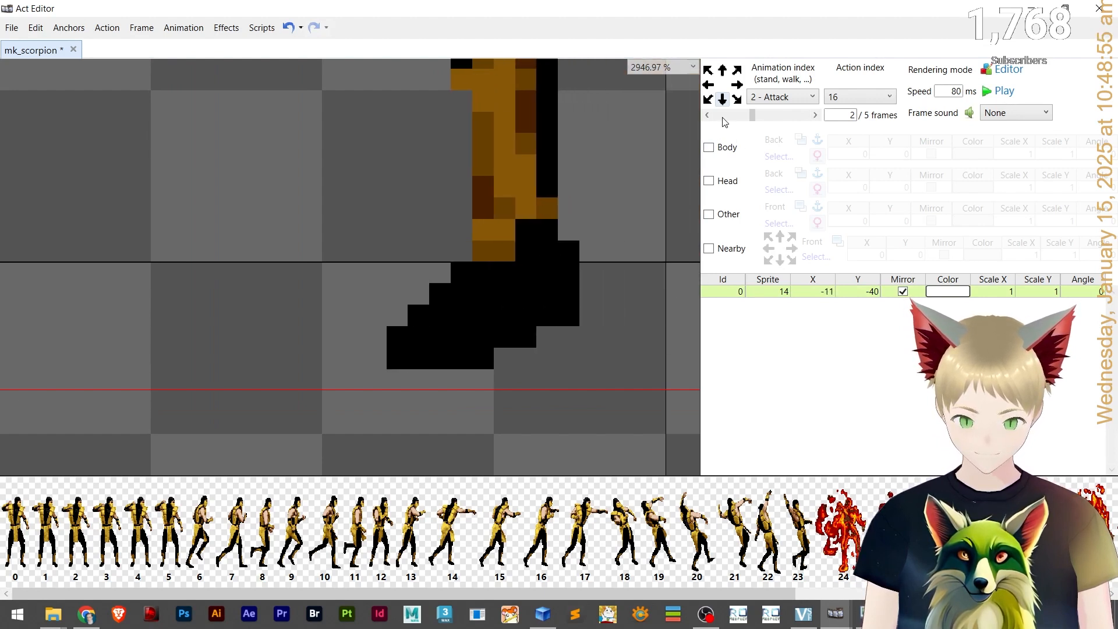
key(Down)
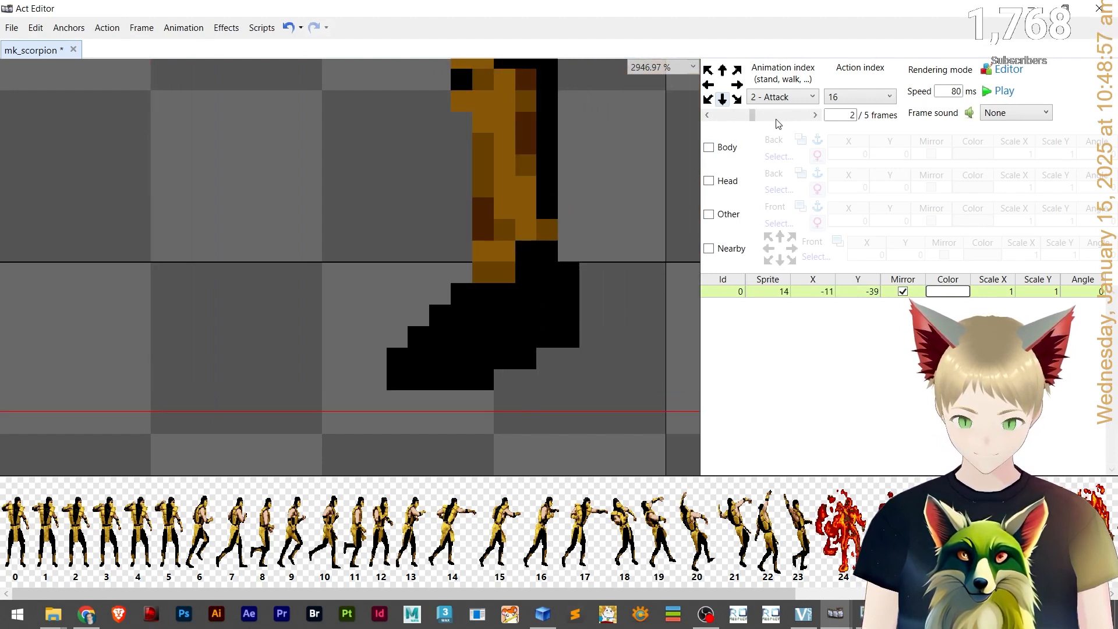
Nudge the sprites of Attack frames 3 and 5 left, to X -4 and X -11, aligning their feet.
click(776, 119)
key(Left)
key(Left)
key(Left)
key(Left)
key(Left)
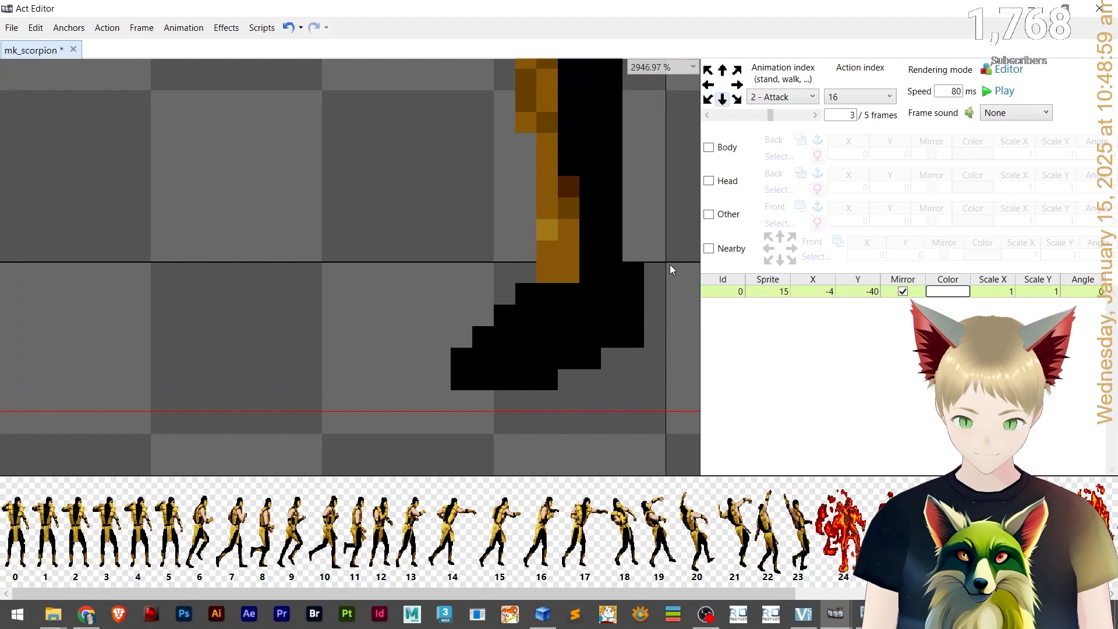
key(Left)
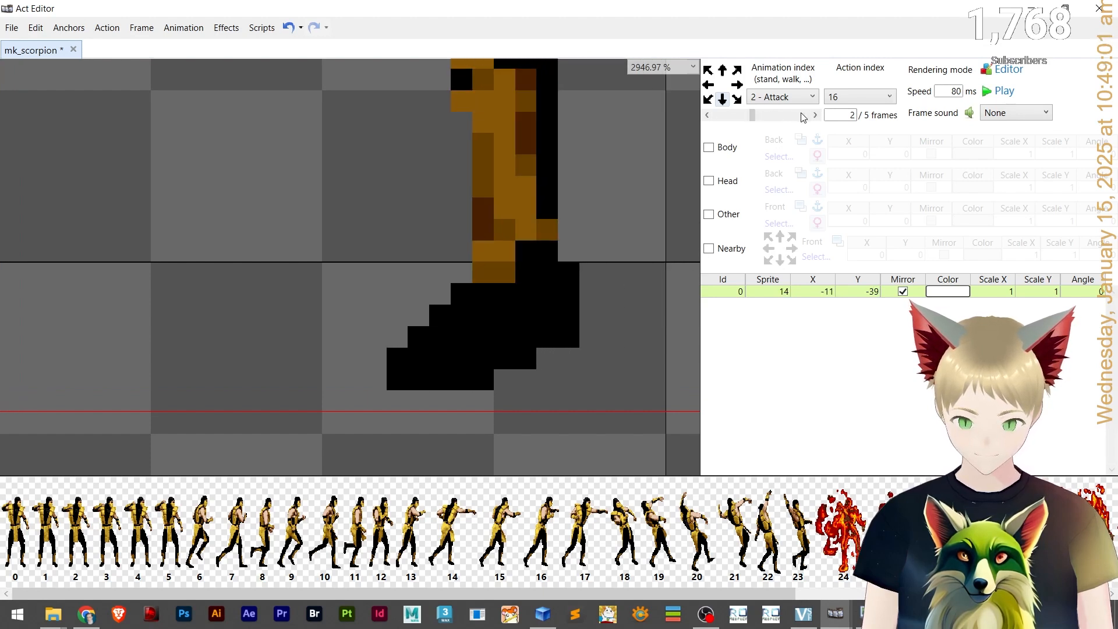
click(806, 117)
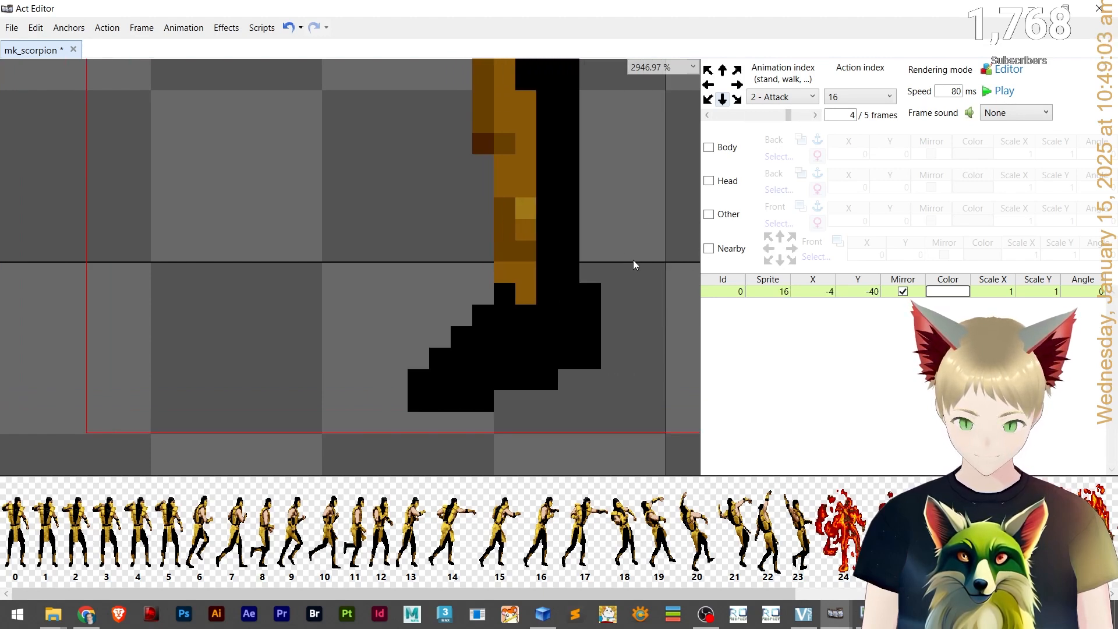
click(805, 115)
key(Left)
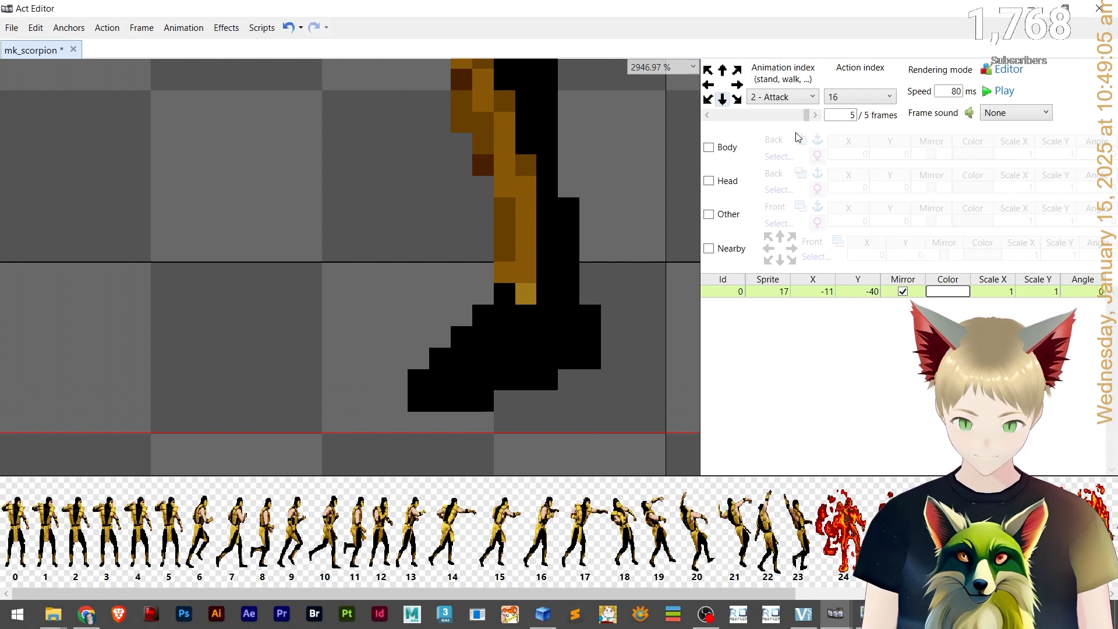
Zoom out and play the Attack animation to check the aligned frames.
scroll(576, 241, down, 10)
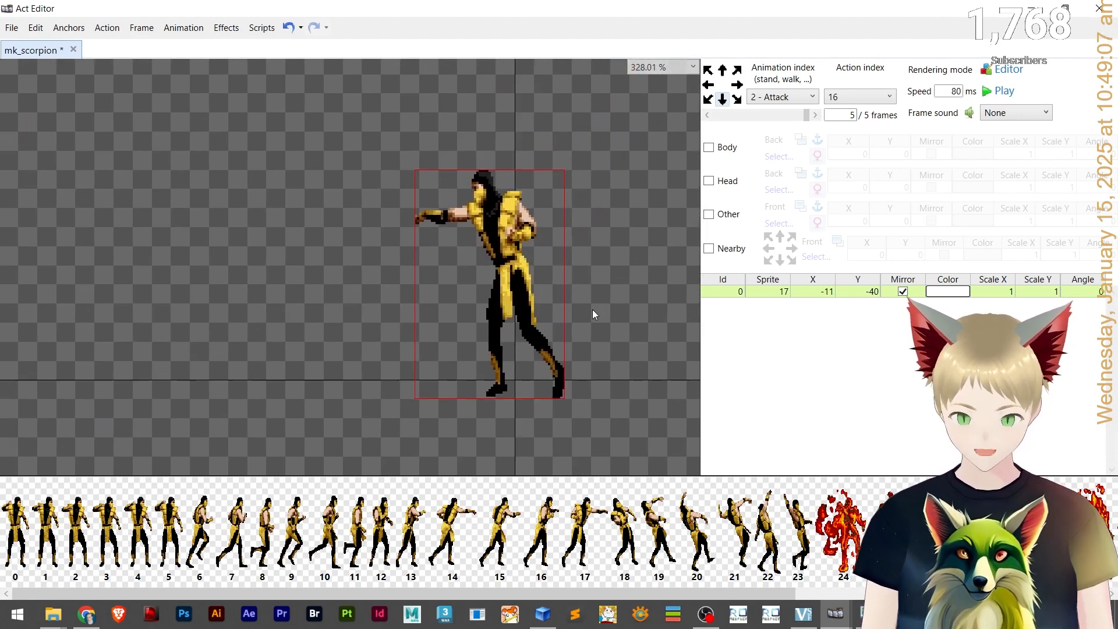
click(1003, 92)
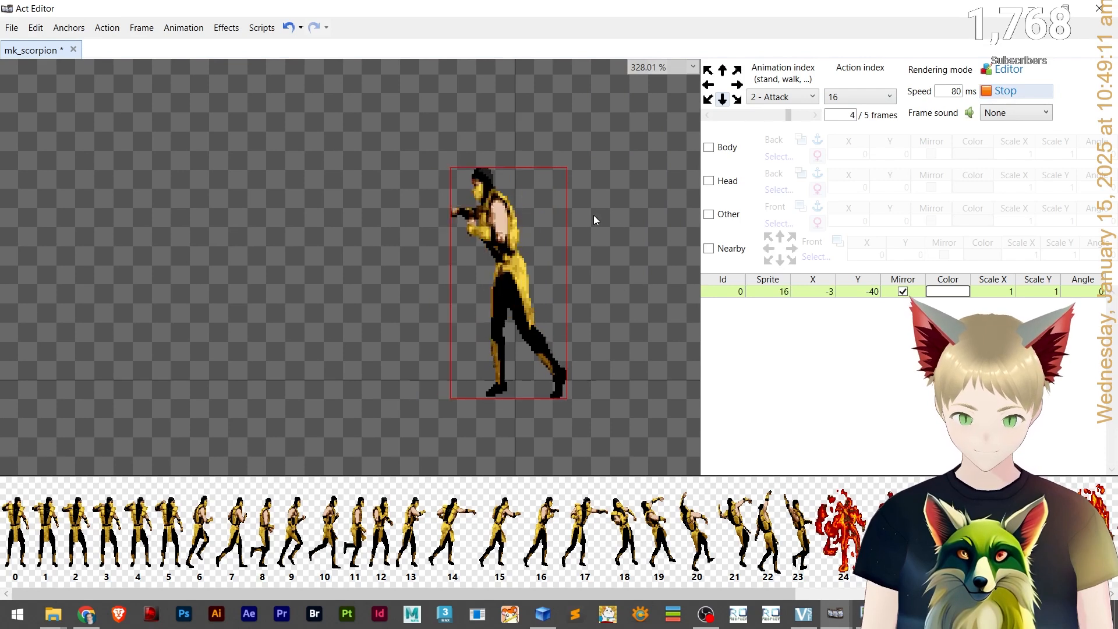
scroll(522, 216, up, 4)
scroll(522, 217, down, 3)
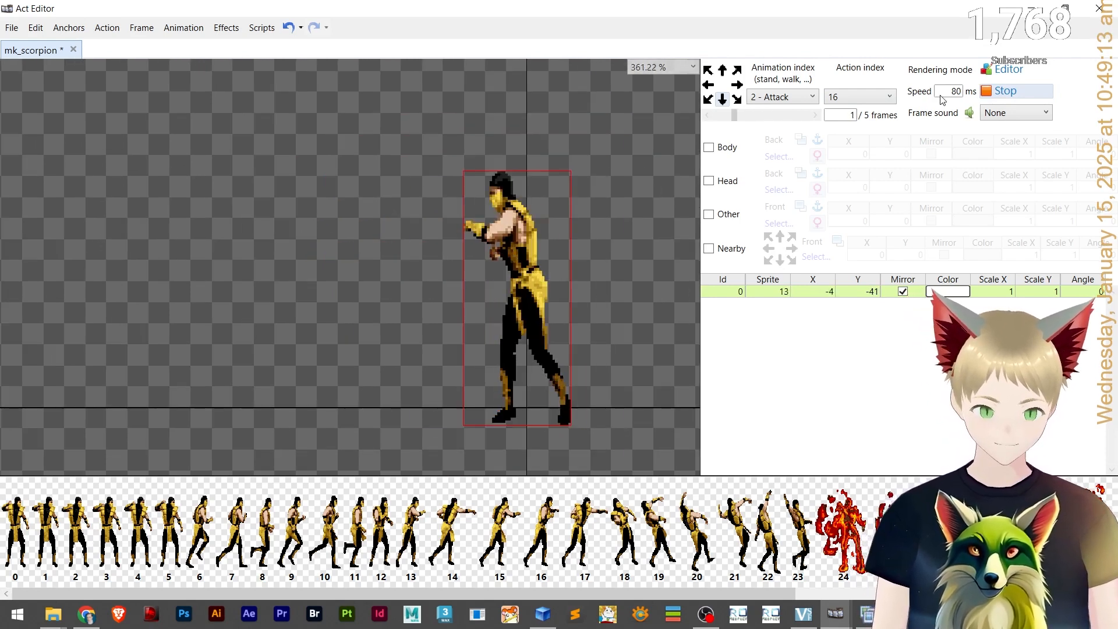
click(1018, 91)
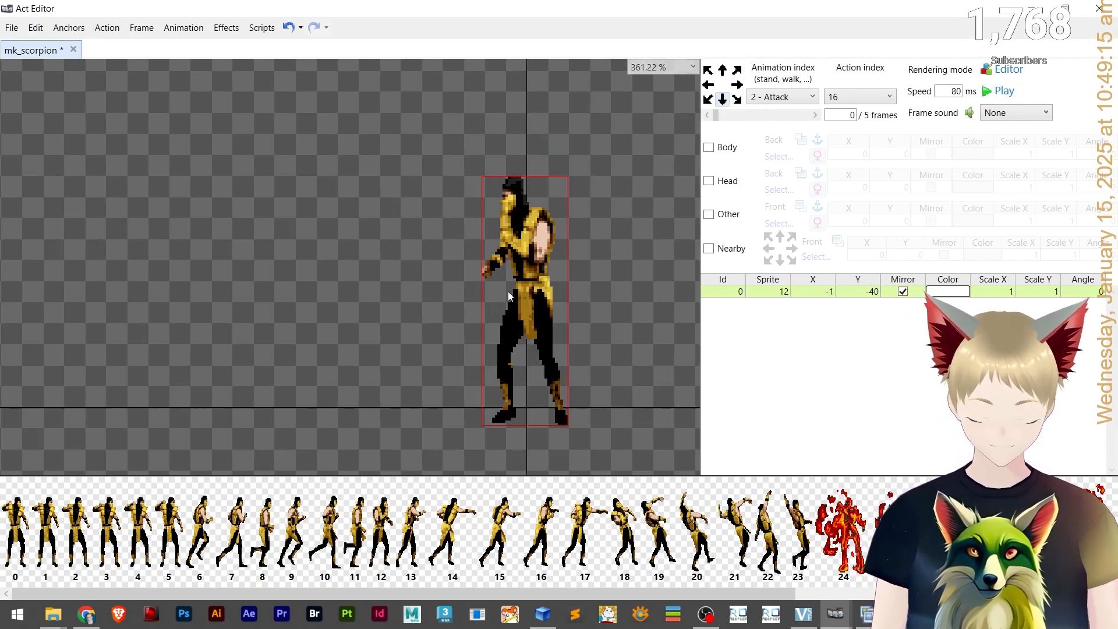
scroll(508, 291, up, 4)
scroll(540, 292, down, 4)
scroll(562, 270, up, 2)
drag(513, 271, 511, 275)
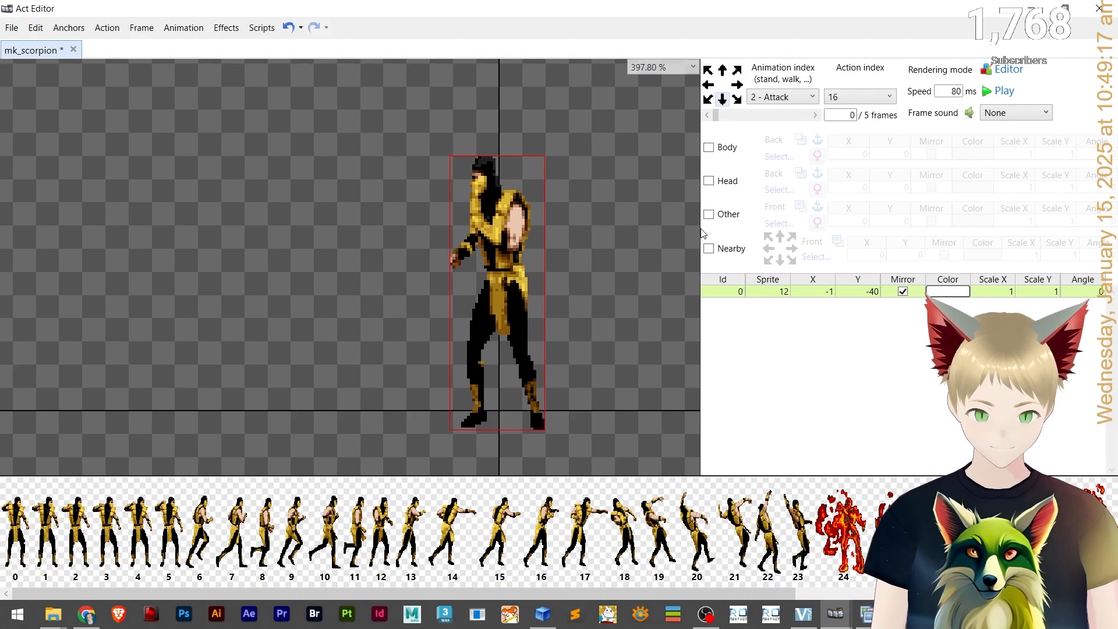
Switch to the Walk animation and play it to check its frames.
click(782, 97)
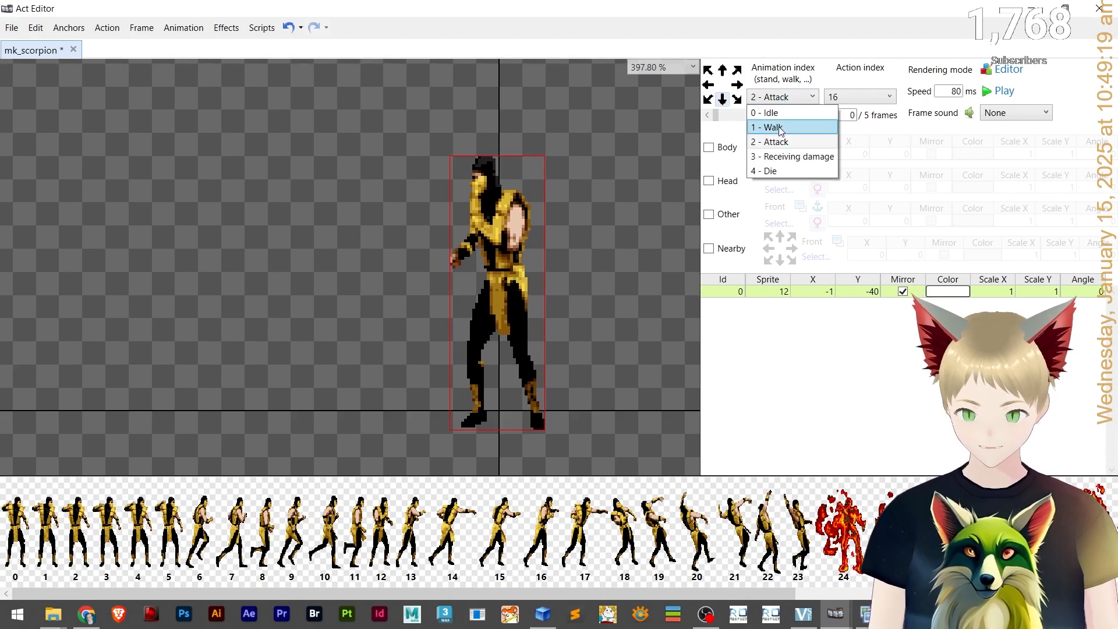
click(780, 128)
click(1000, 93)
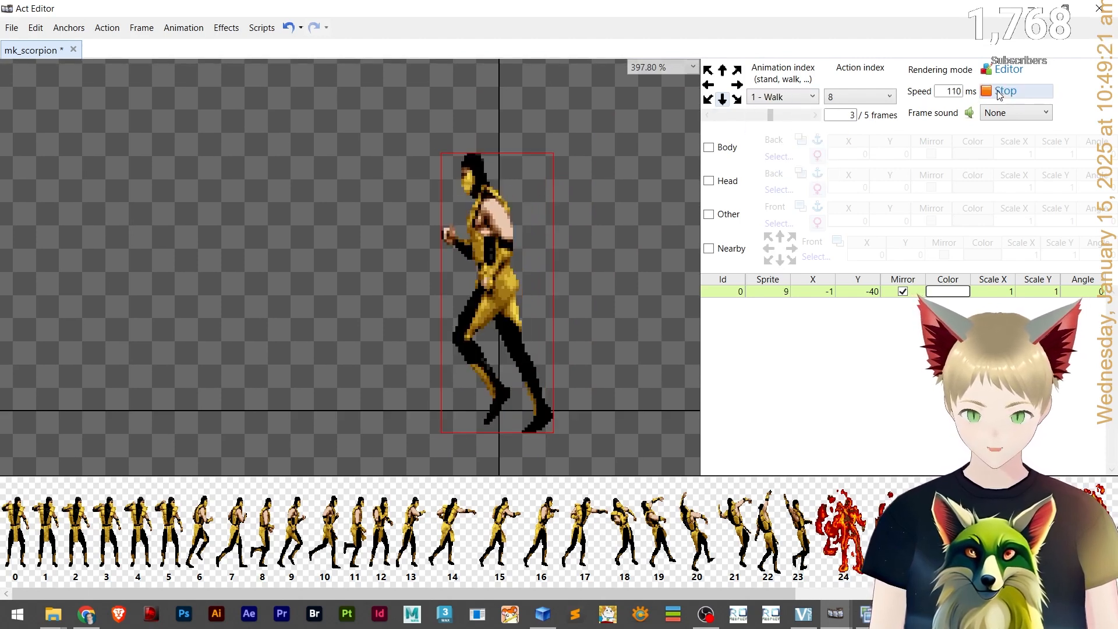
click(999, 92)
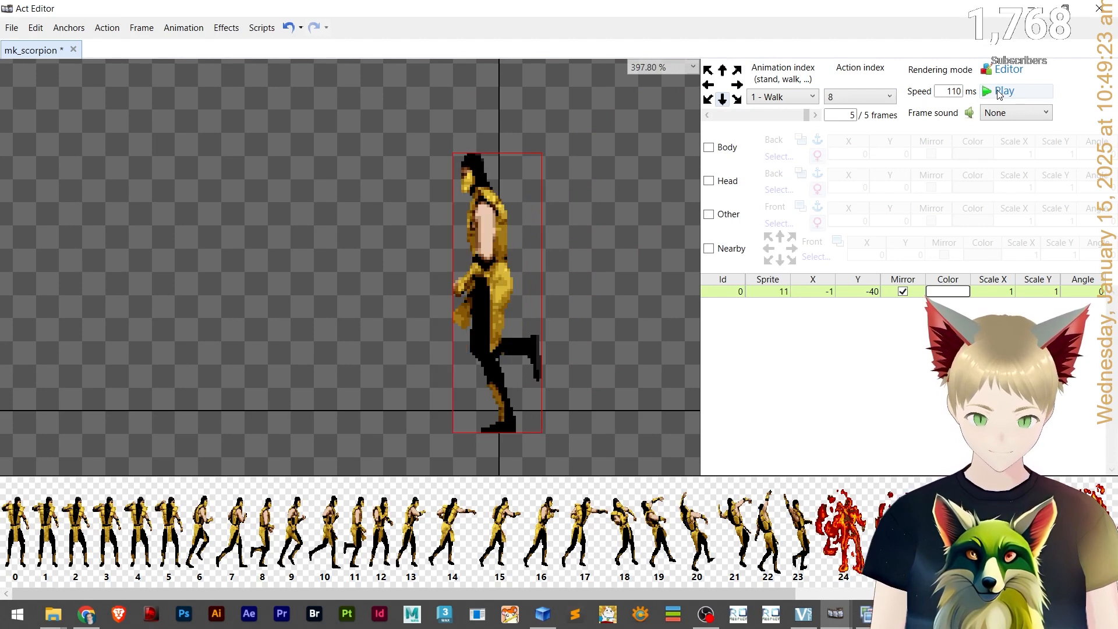
Zoom in on the feet and nudge Walk frame 0's sprite up one pixel to Y -41.
click(816, 115)
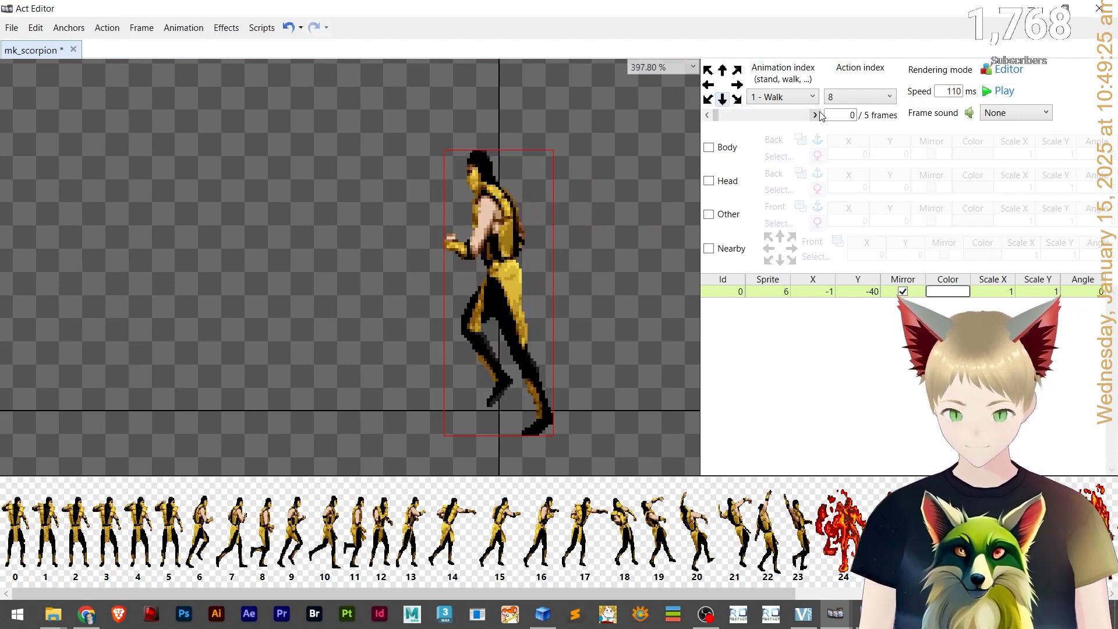
scroll(513, 408, up, 8)
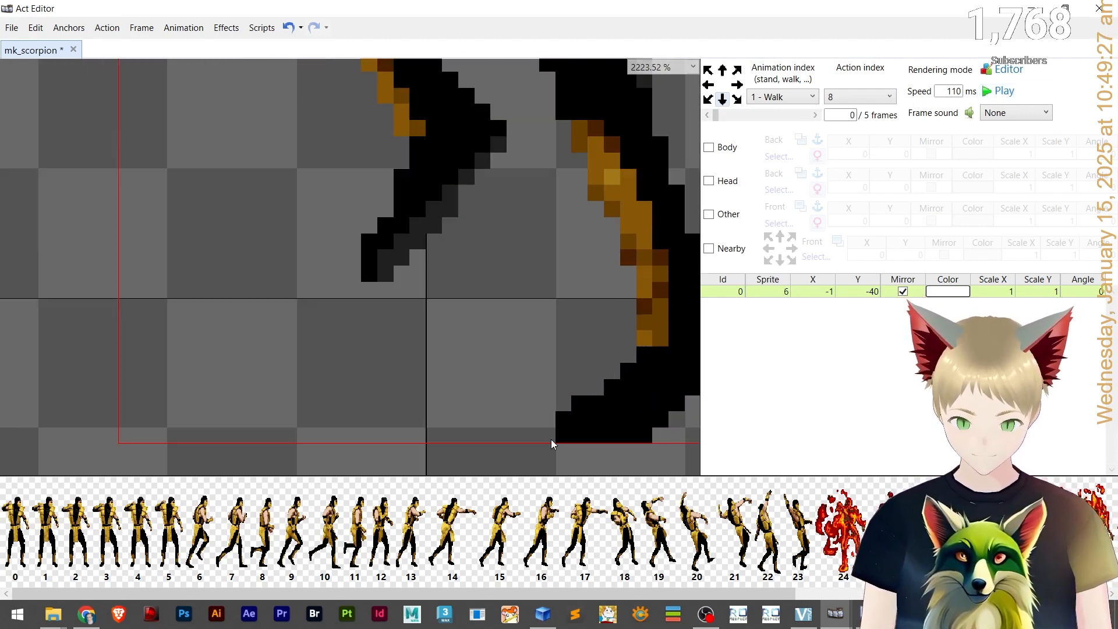
key(Up)
Step to Walk frame 4 and nudge its sprite up to Y -42.
click(810, 116)
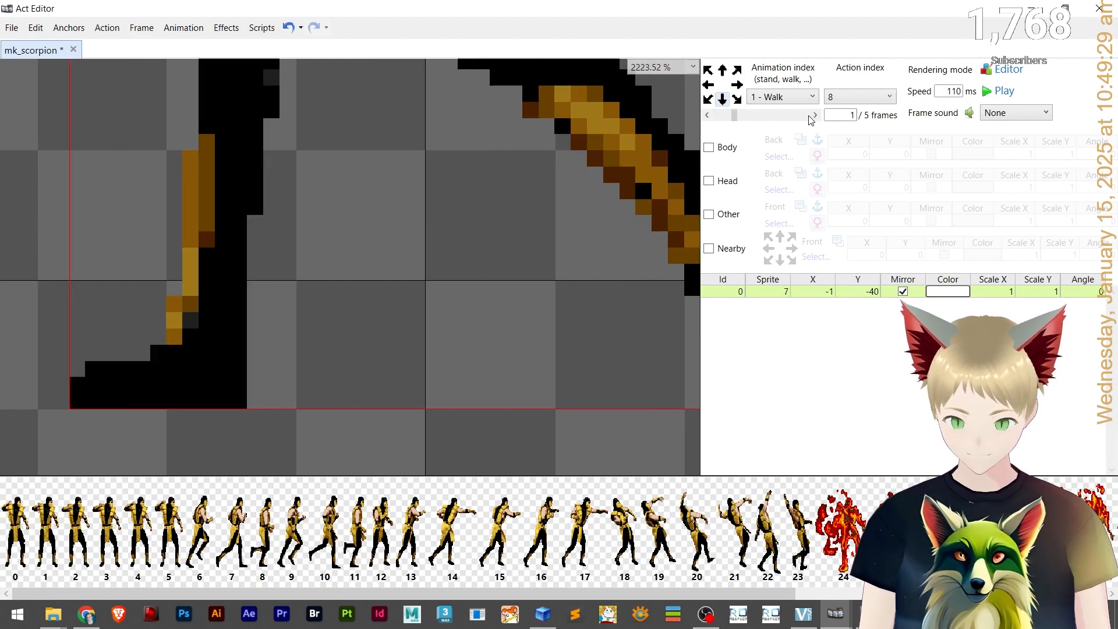
click(810, 116)
click(810, 116)
click(810, 116)
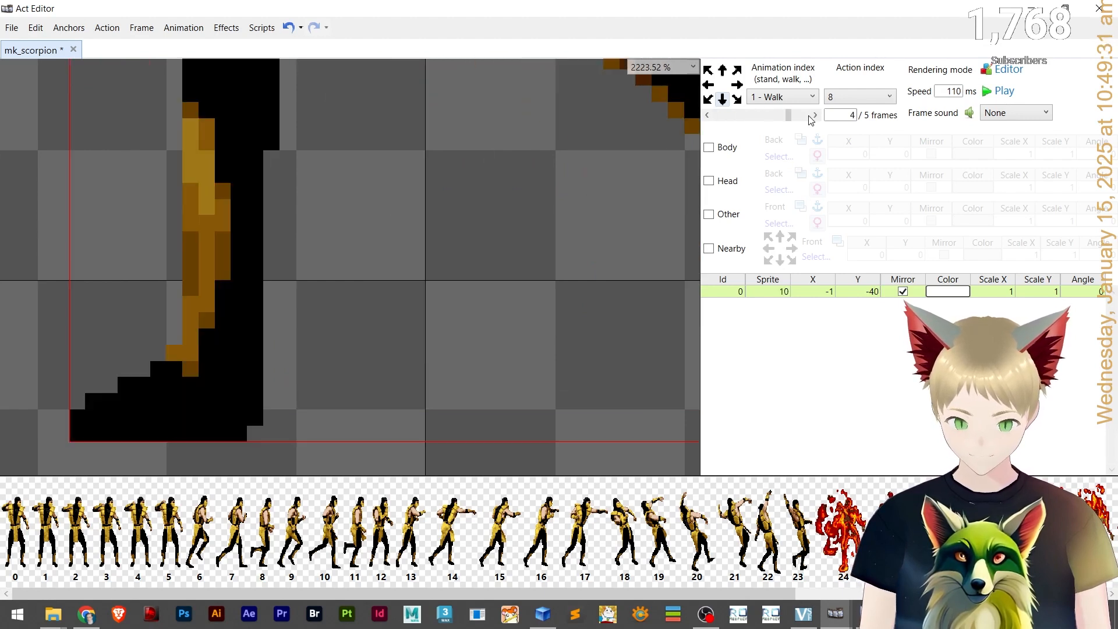
key(Up)
key(Up)
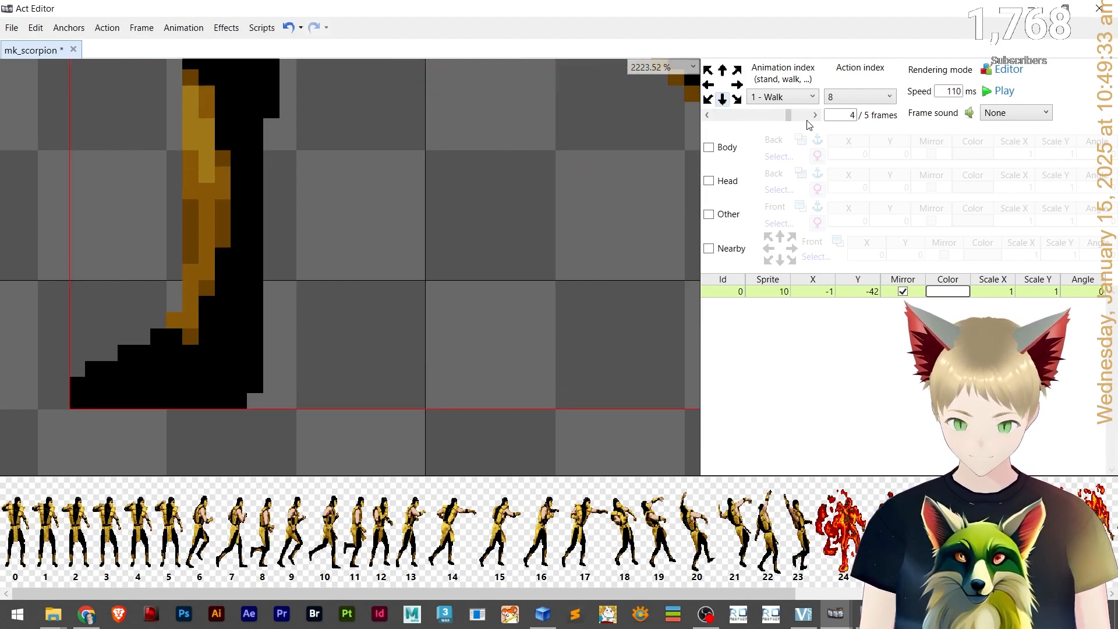
Zoom out, play the Walk animation to check the alignment, and save the file.
click(815, 116)
scroll(589, 217, down, 5)
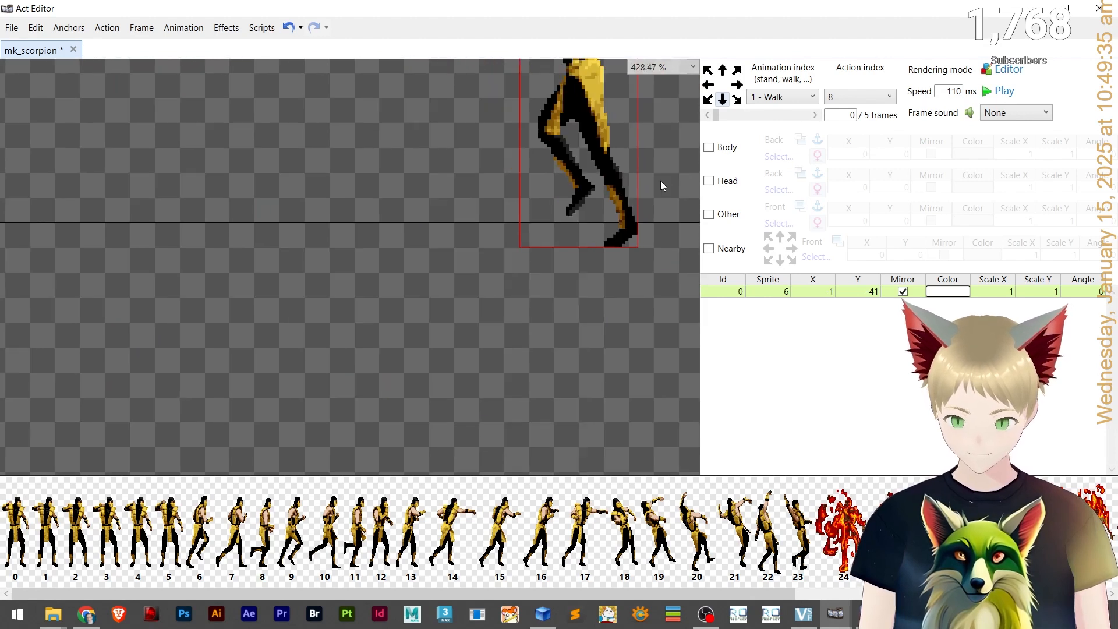
scroll(588, 277, down, 2)
click(995, 91)
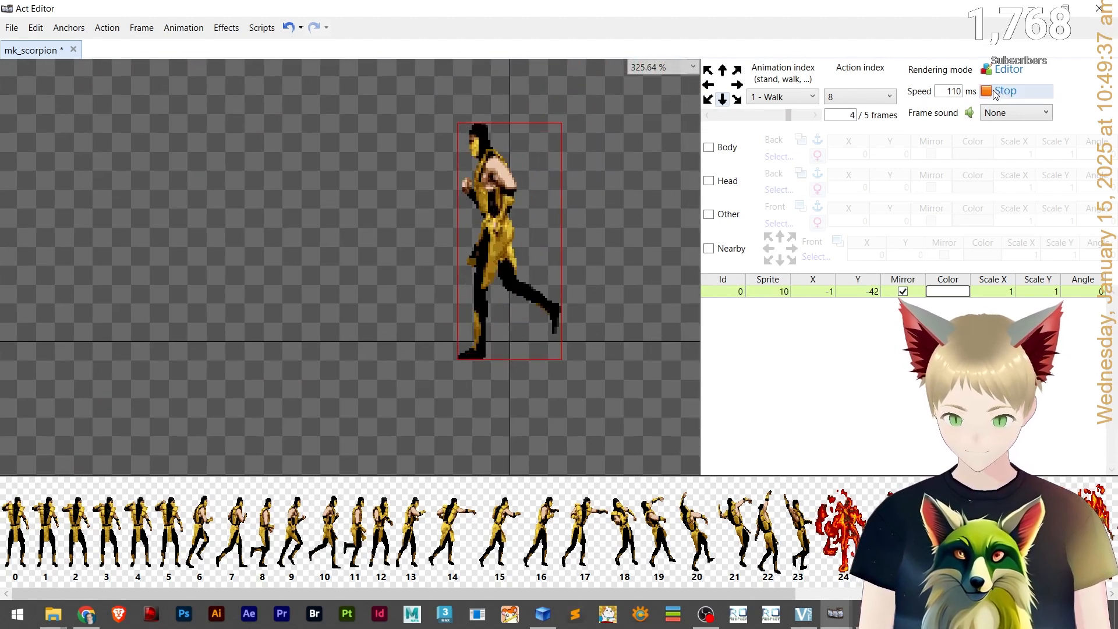
click(995, 92)
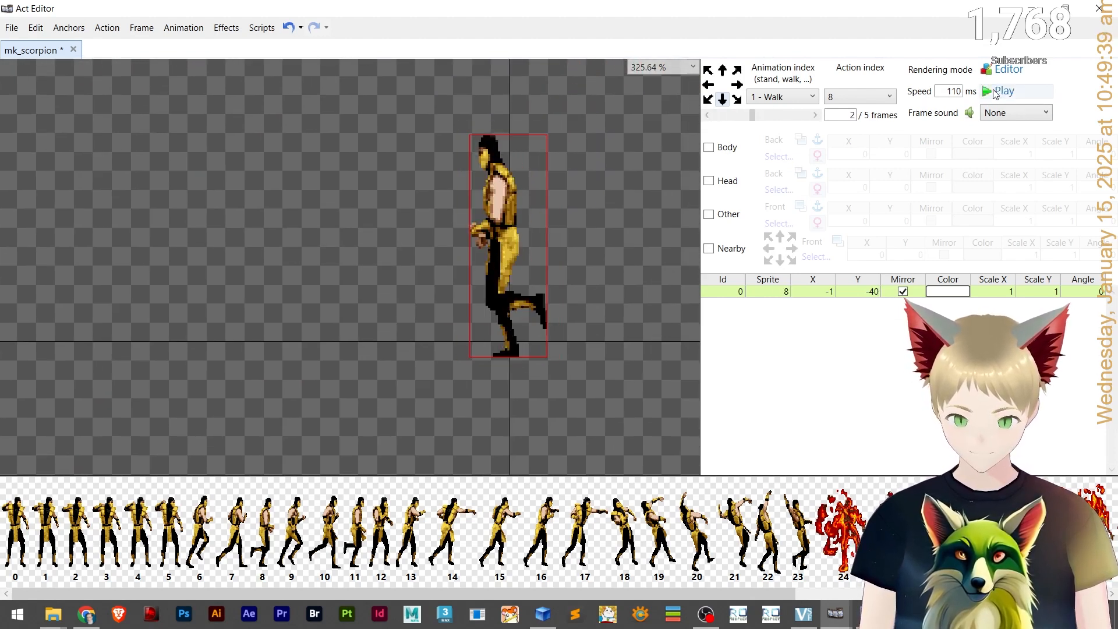
key(ctrl+s)
Compare the frames of the Attack and Receiving damage animations.
click(777, 97)
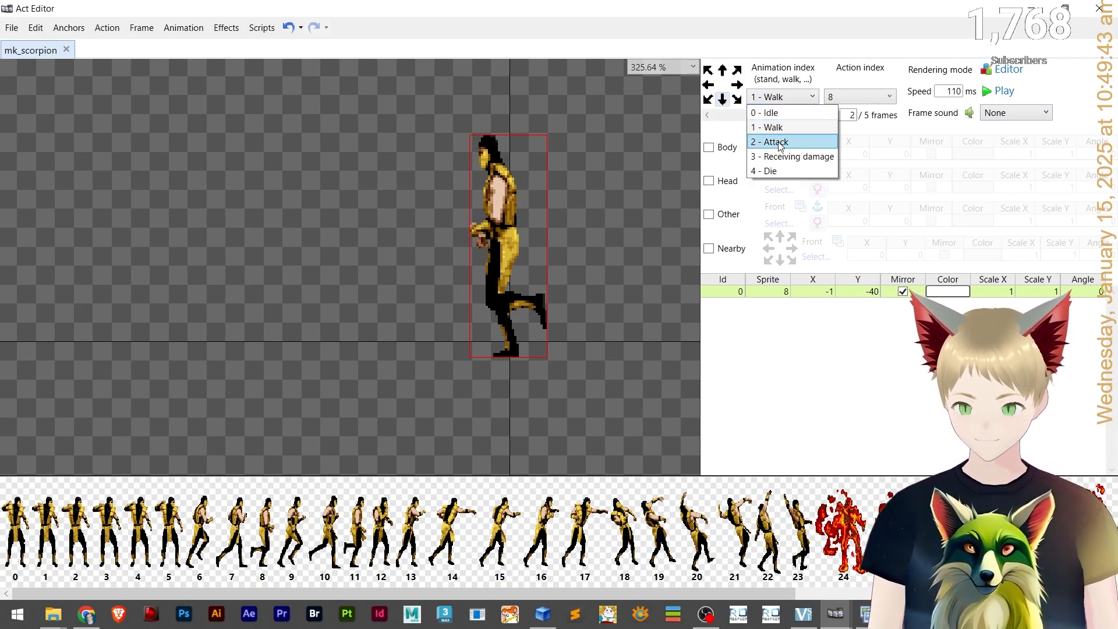
click(780, 143)
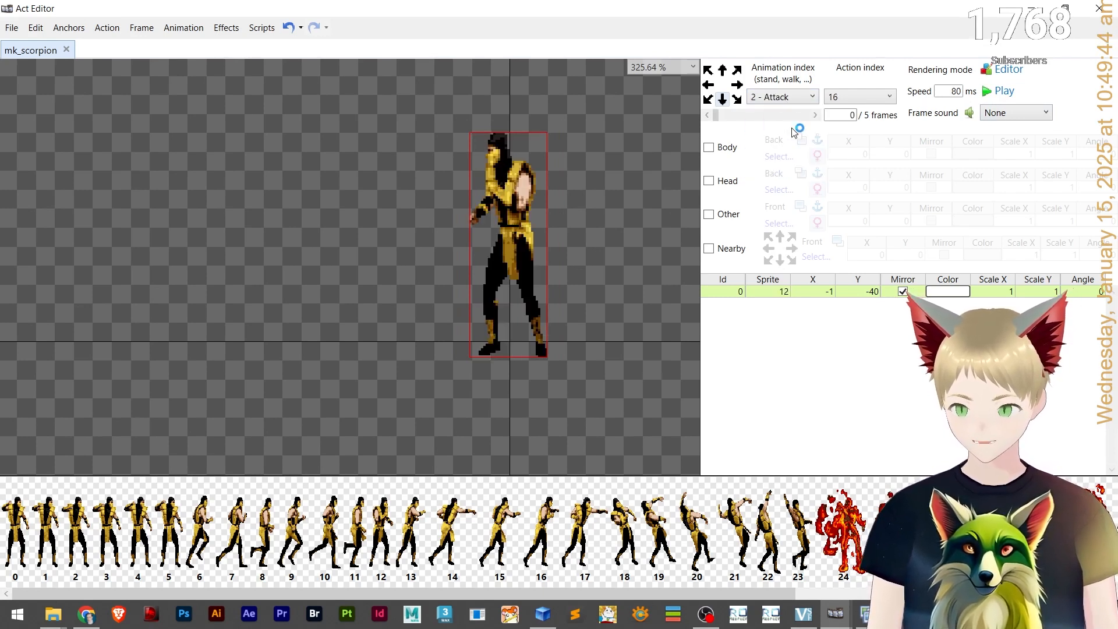
click(797, 98)
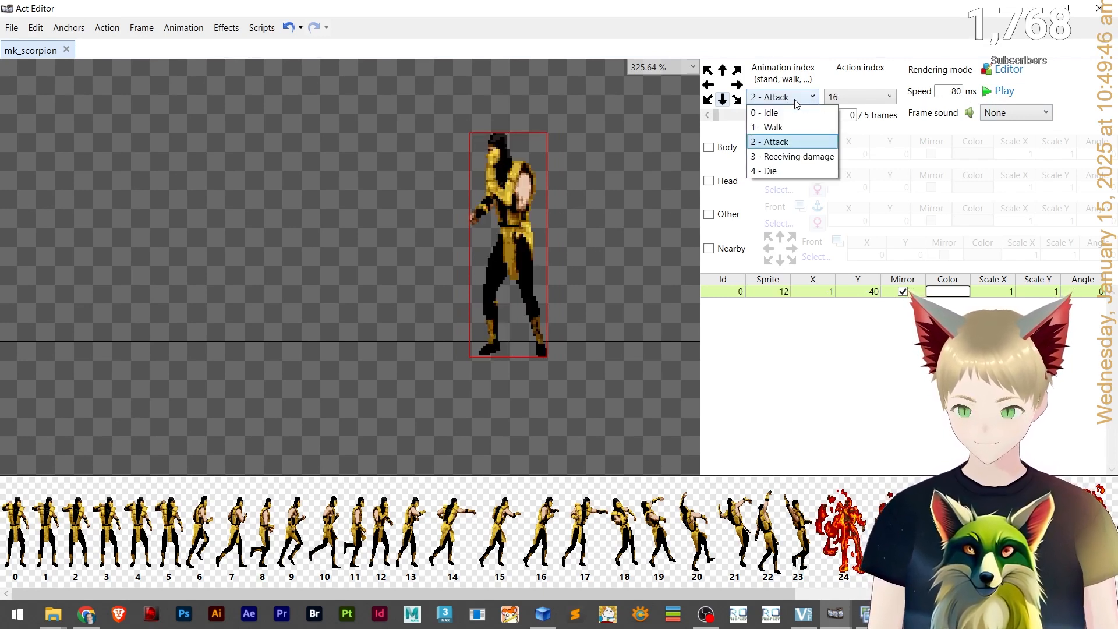
click(790, 157)
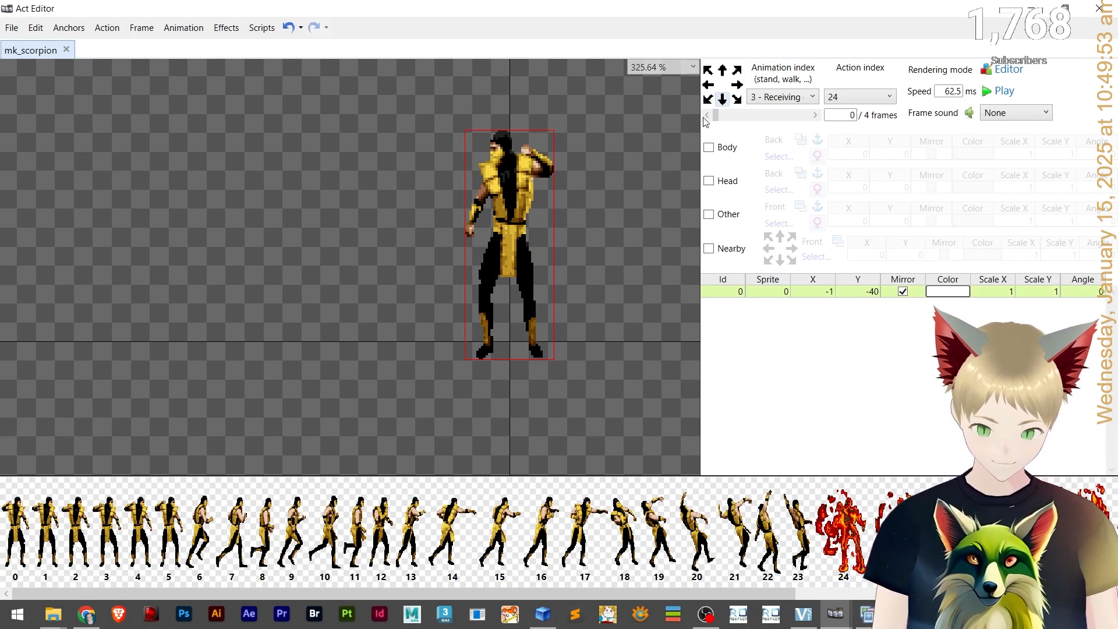
click(799, 117)
click(814, 115)
click(815, 115)
click(814, 115)
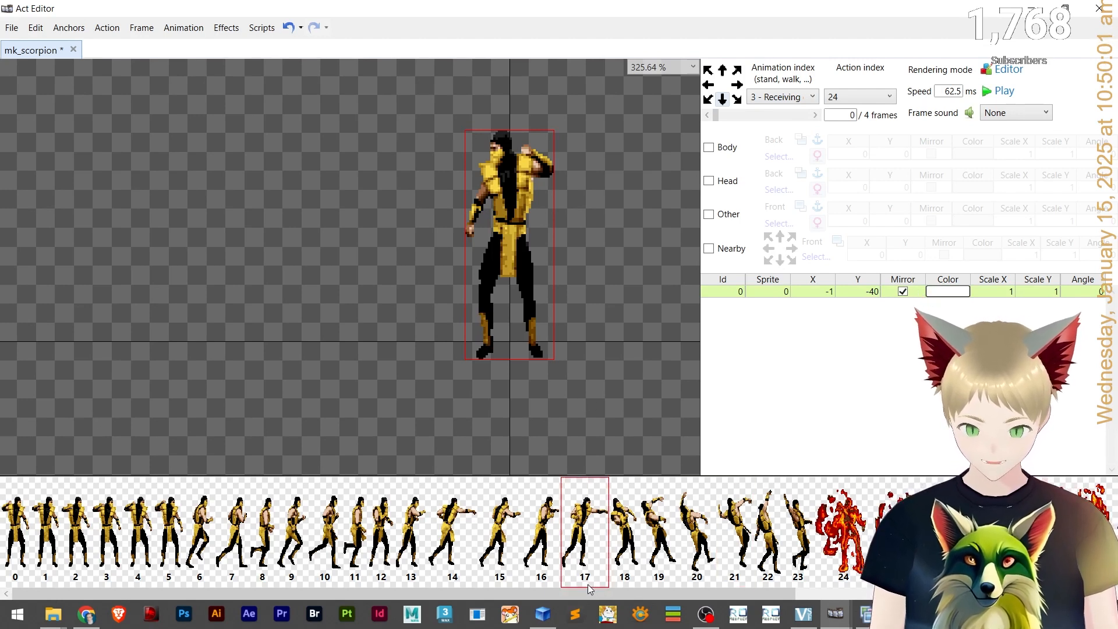
click(794, 99)
click(782, 150)
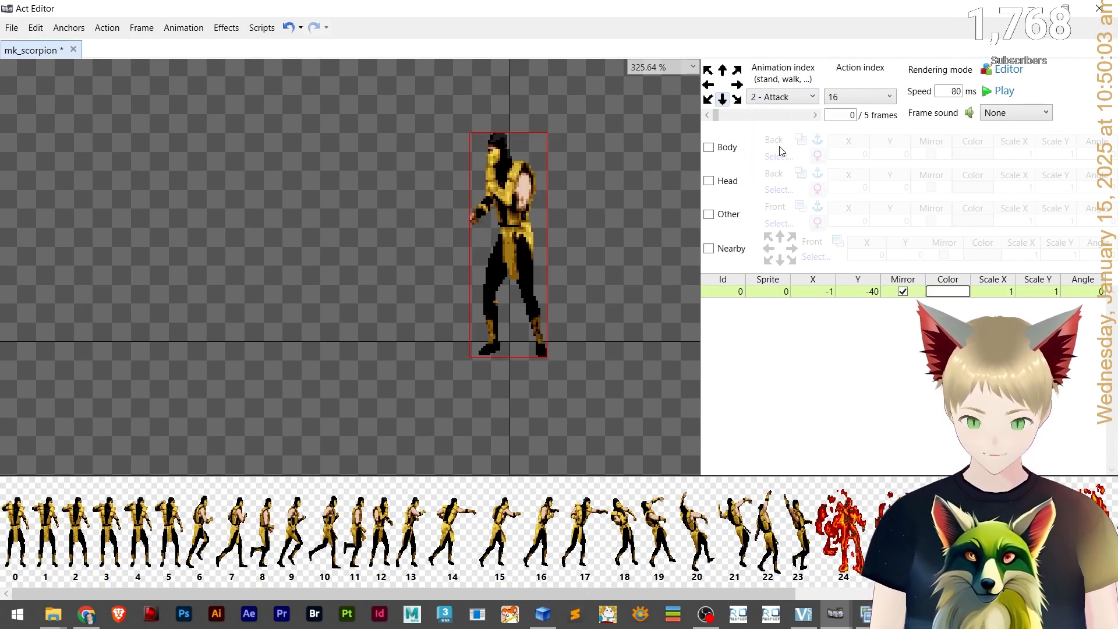
click(707, 115)
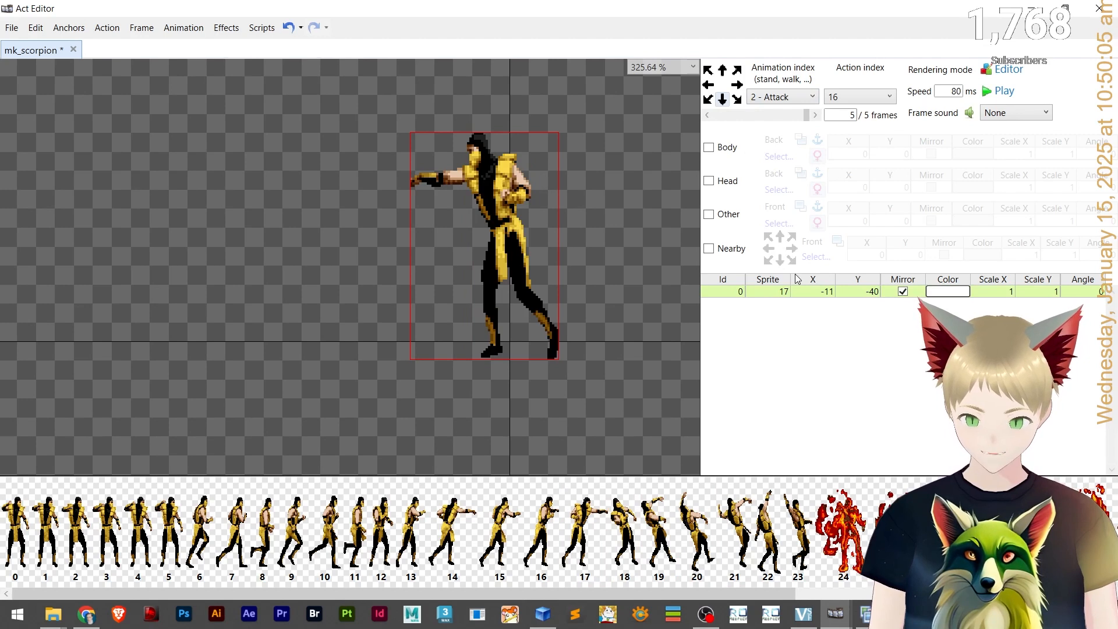
Switch to the Receiving damage animation and set frame 0's sprite to 18.
click(805, 96)
click(786, 154)
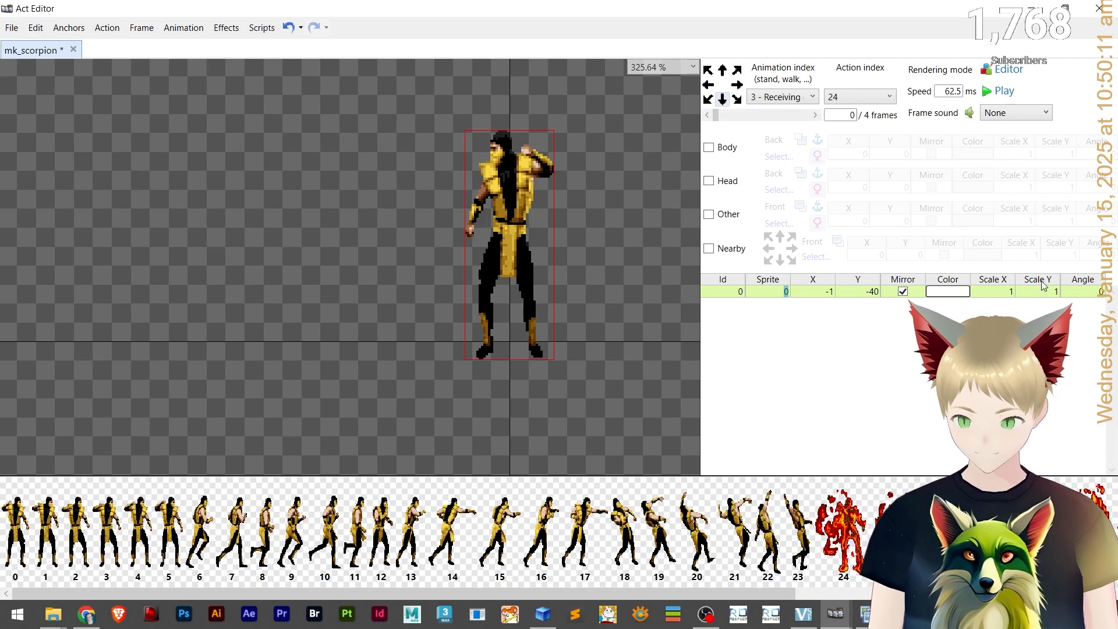
text(18)
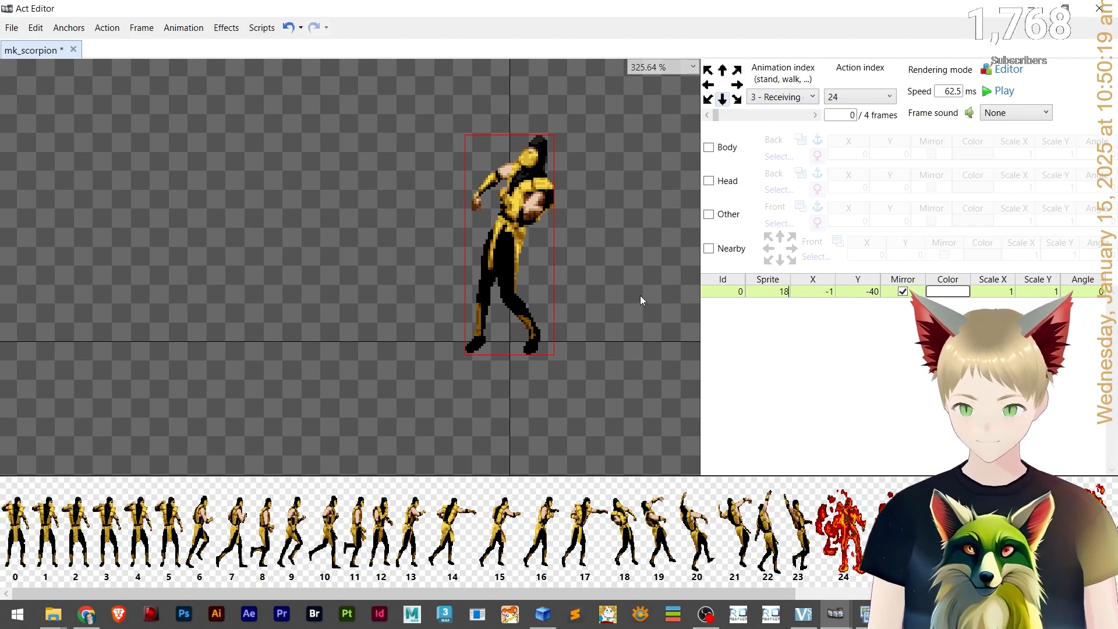
Zoom in and nudge Receiving damage frame 0's sprite right and down to X 4, Y -38.
scroll(524, 280, up, 3)
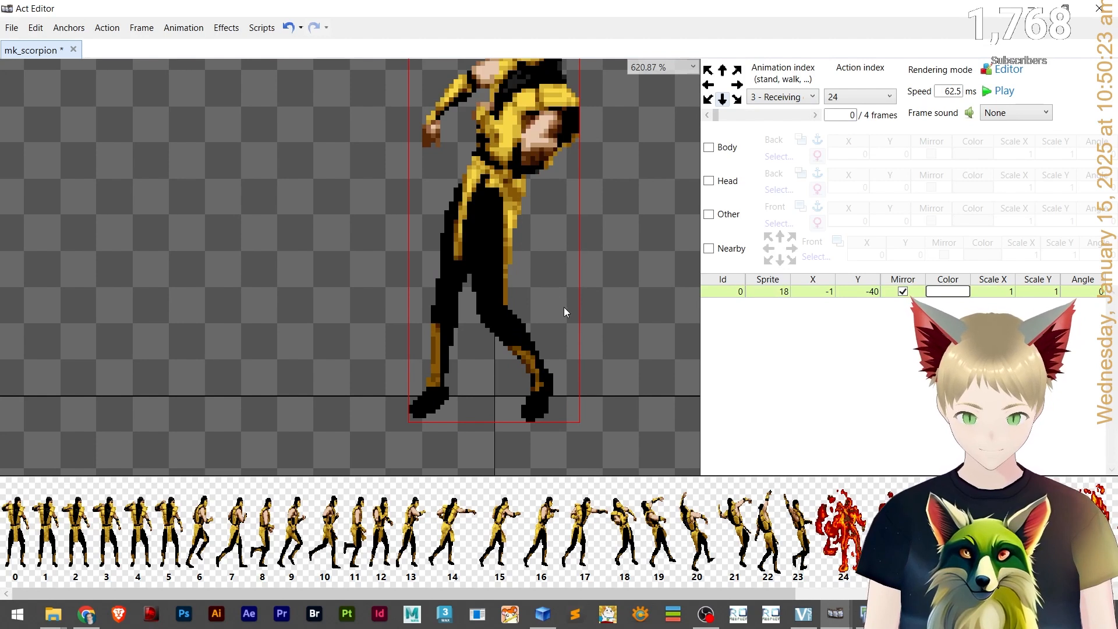
key(Right)
key(Right)
key(Right)
key(Right)
key(Right)
key(Right)
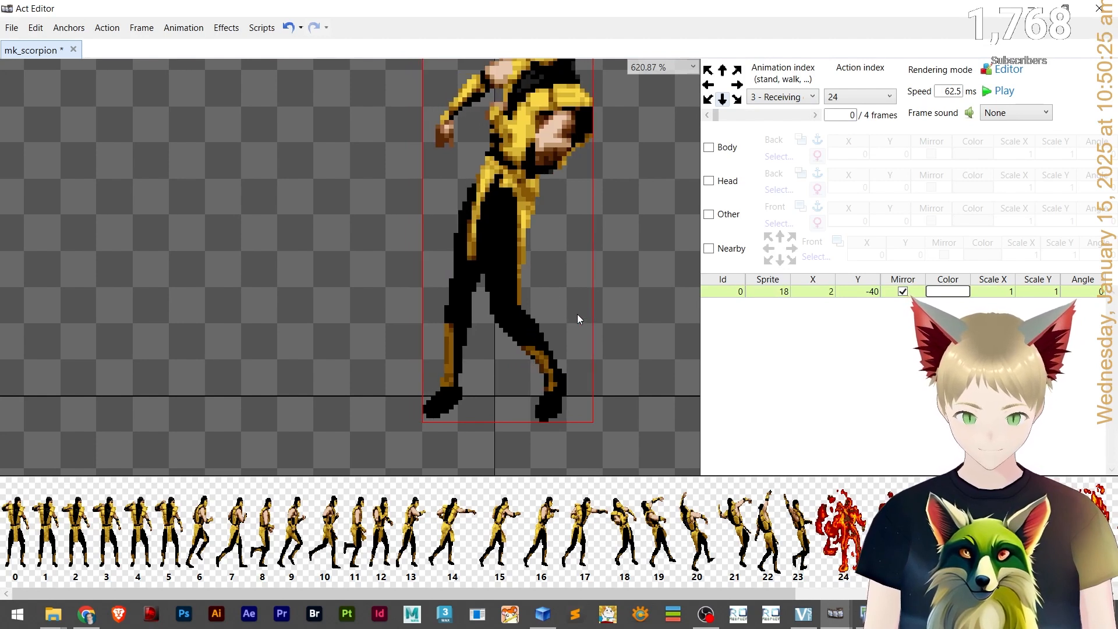
key(Down)
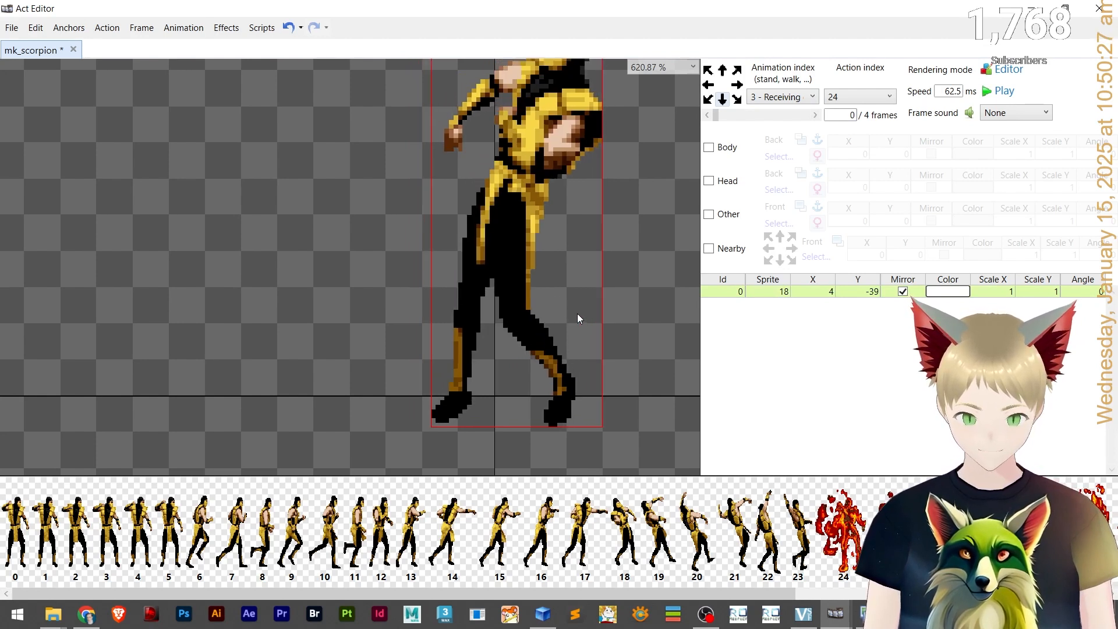
key(Down)
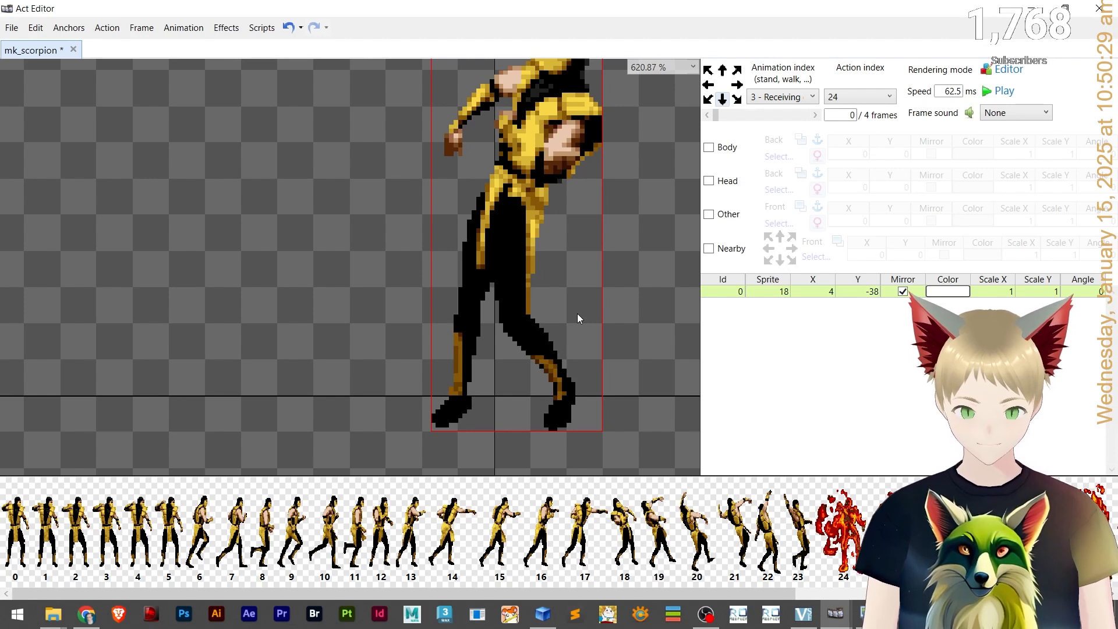
Step through the Receiving damage frames to inspect each one.
click(772, 115)
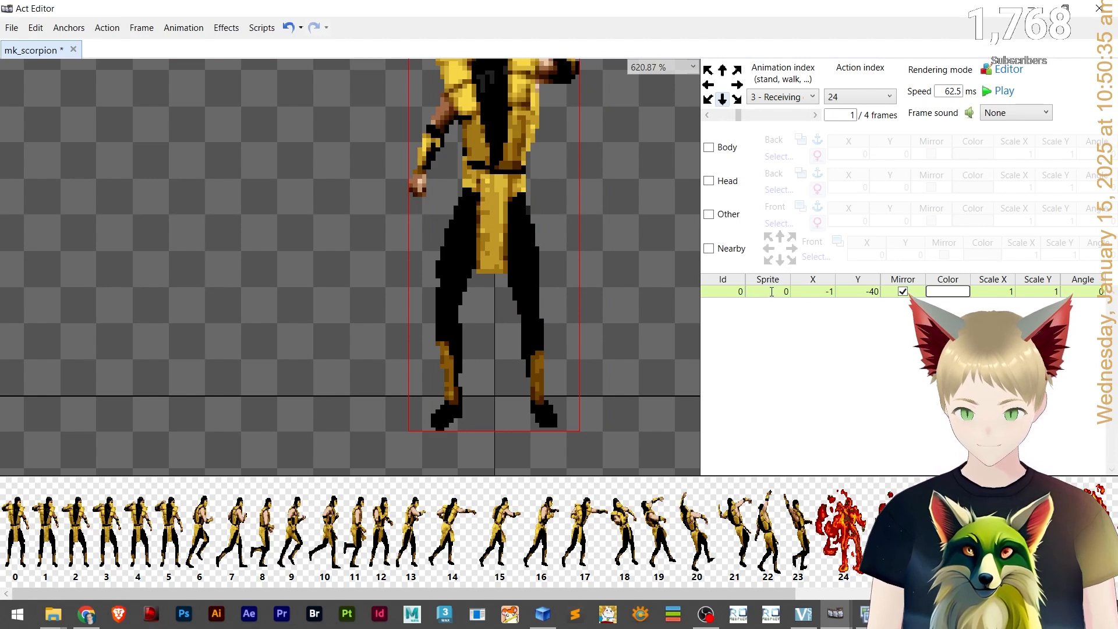
click(498, 158)
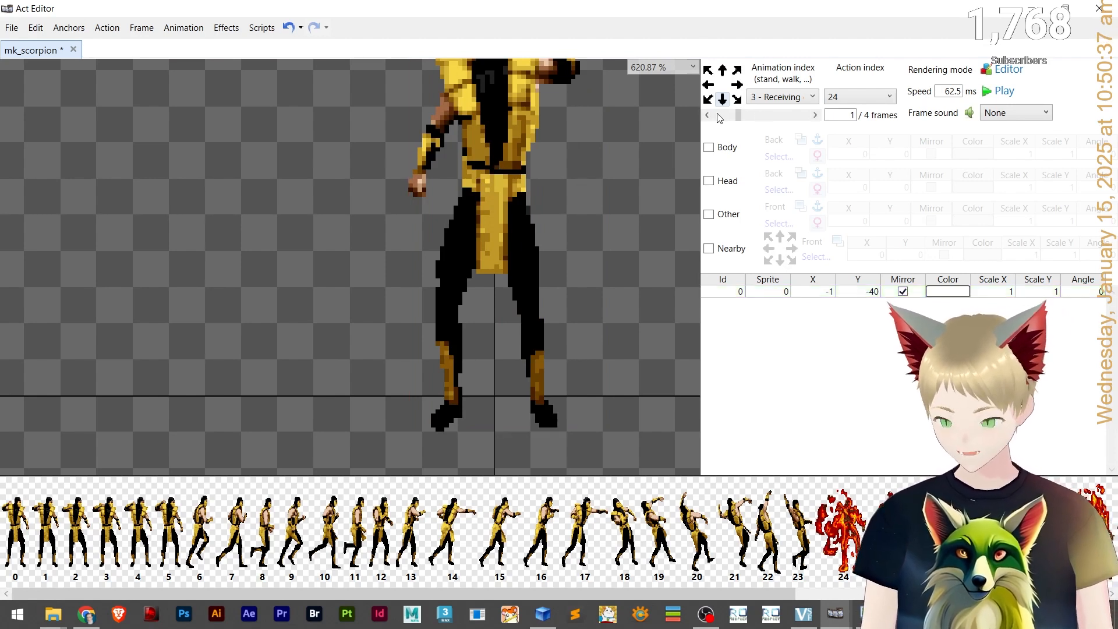
click(786, 116)
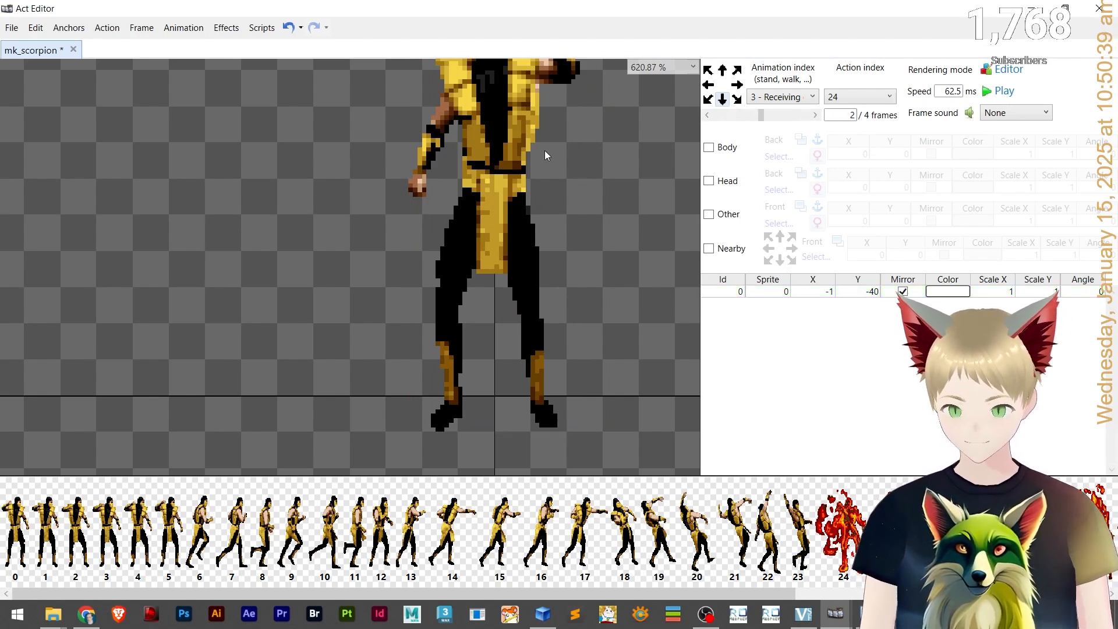
click(472, 137)
click(815, 115)
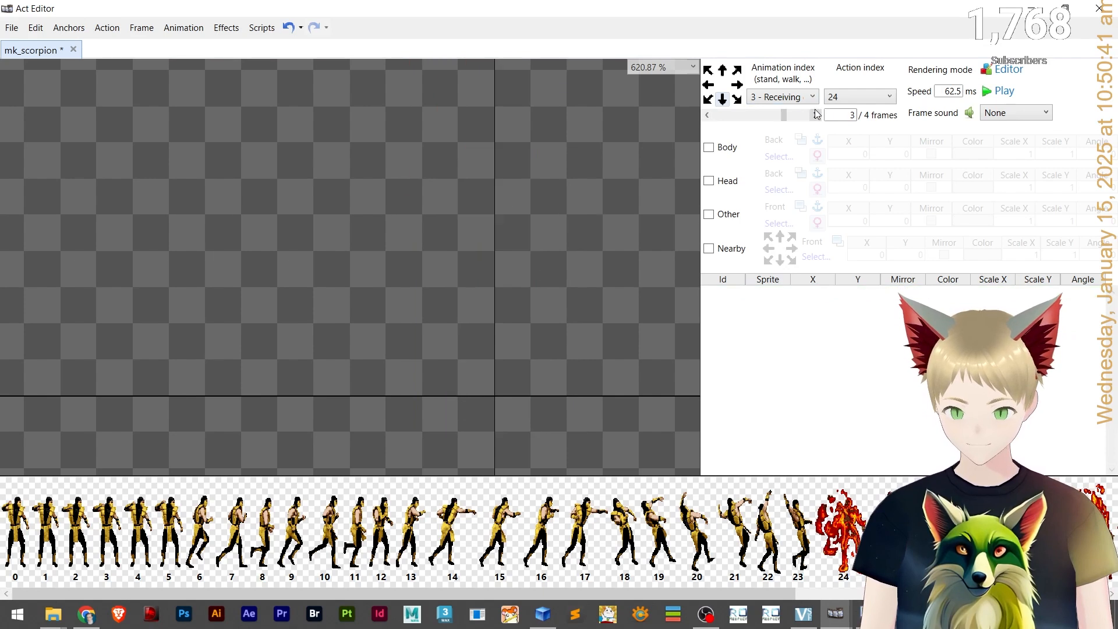
click(815, 114)
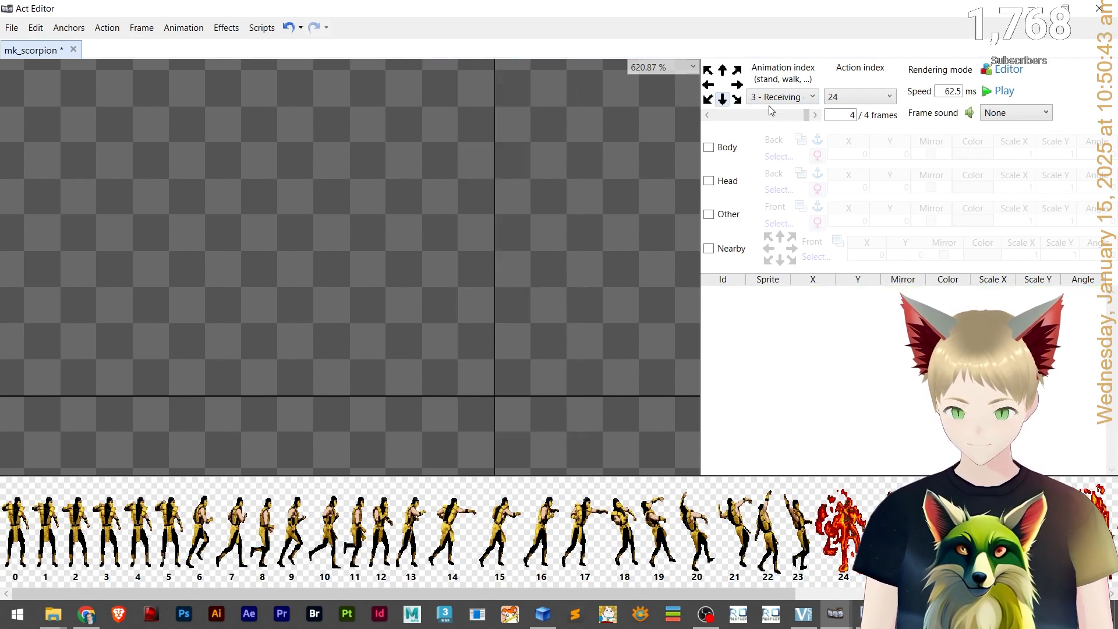
click(814, 115)
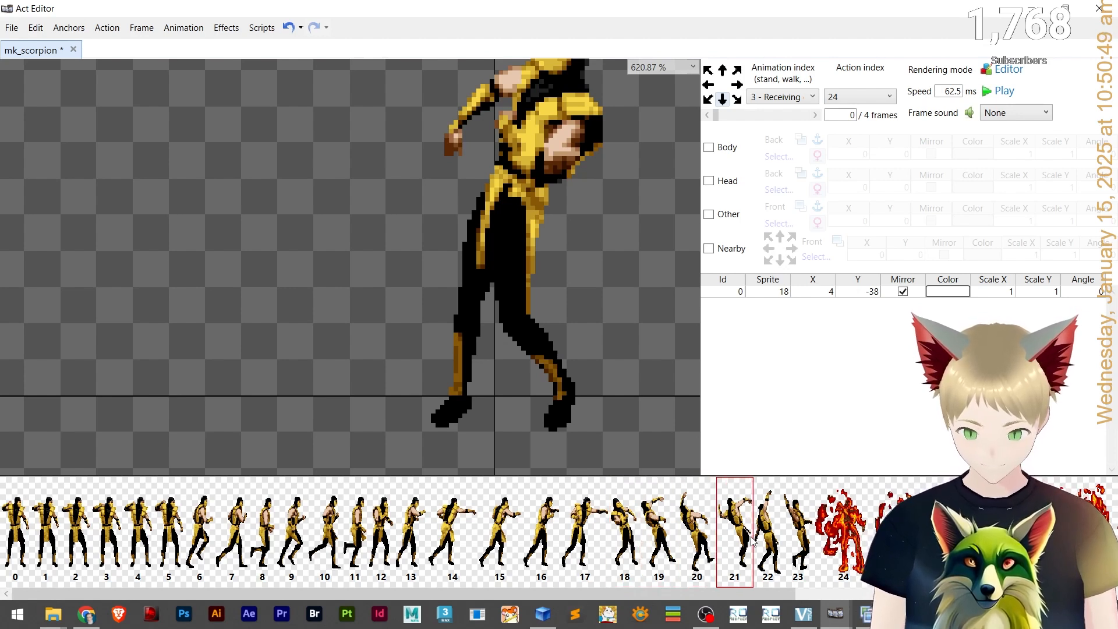
scroll(589, 245, down, 1)
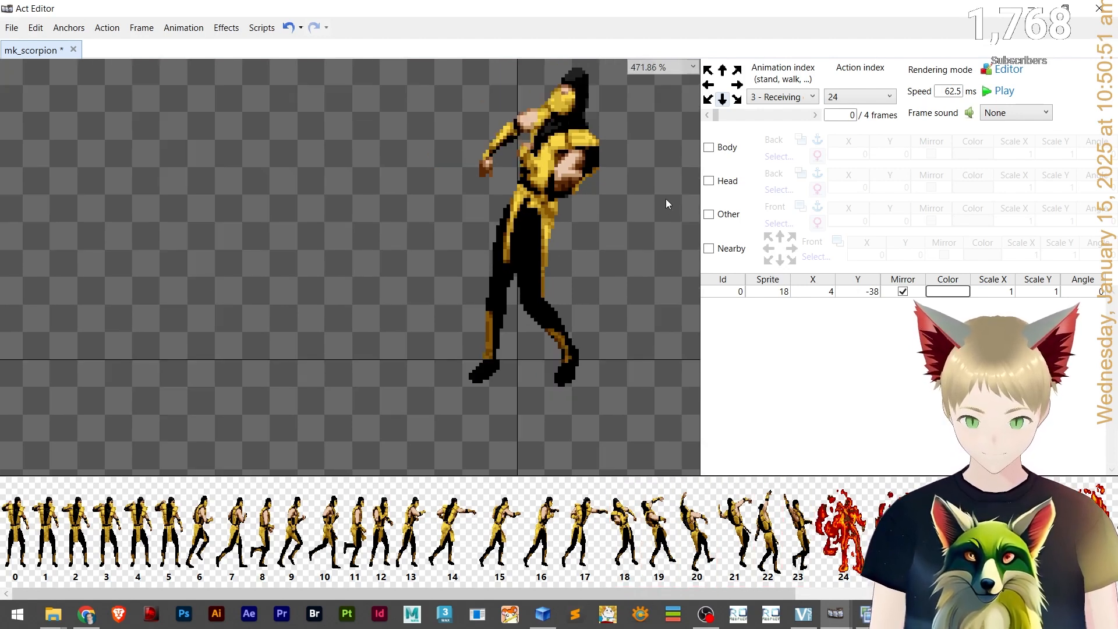
click(814, 115)
click(814, 116)
click(814, 115)
click(814, 115)
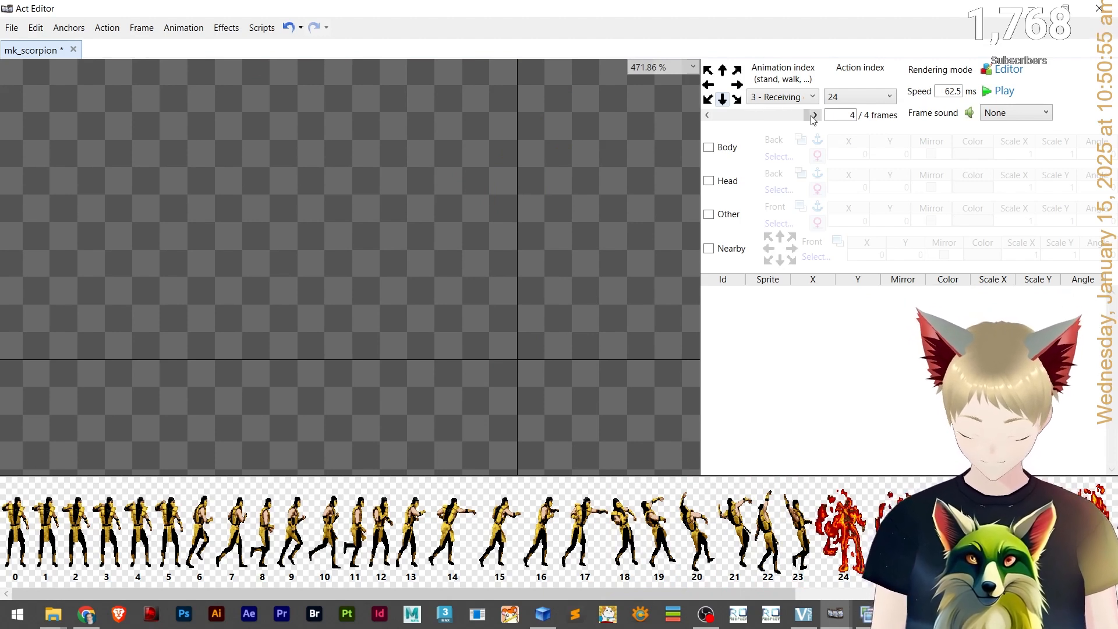
Insert one copy of frame 4 at index 5 in the Receiving damage animation.
click(152, 28)
click(153, 27)
click(145, 28)
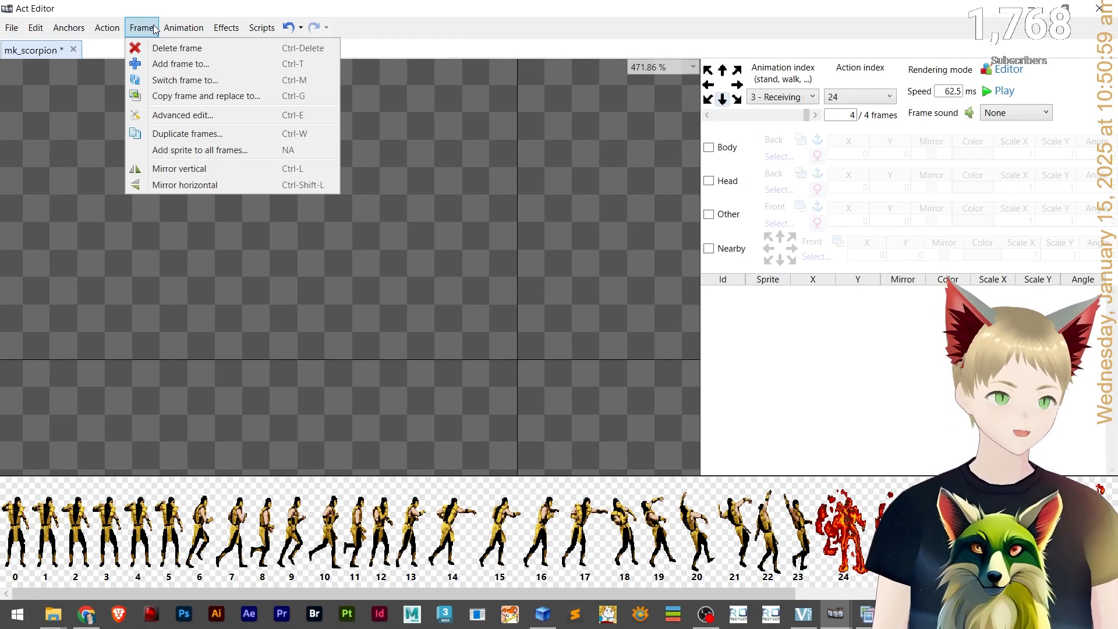
click(158, 64)
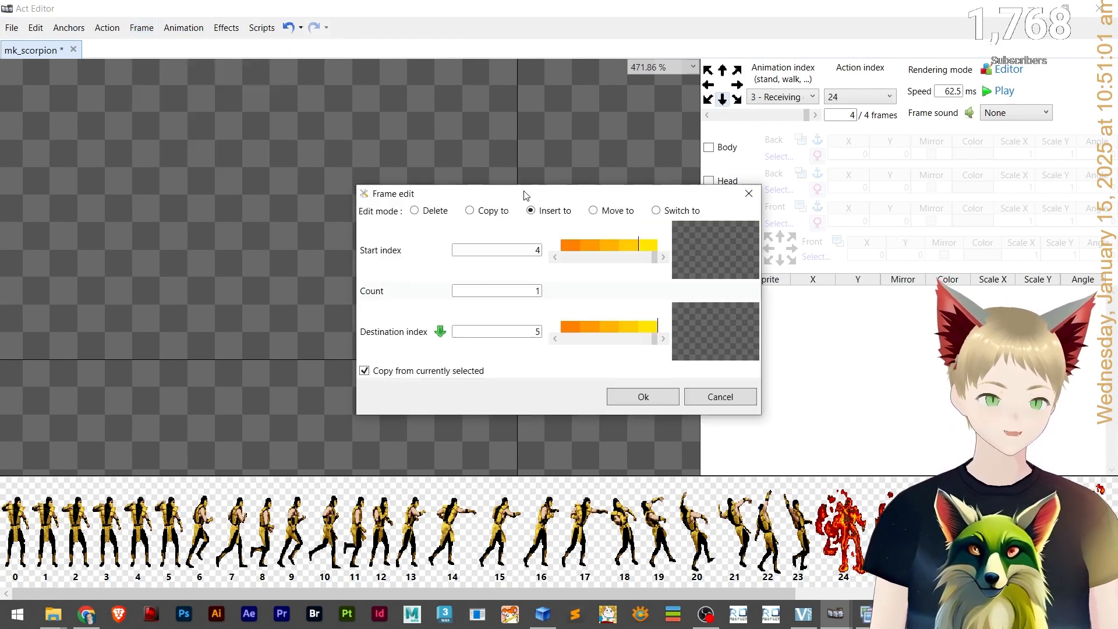
click(647, 396)
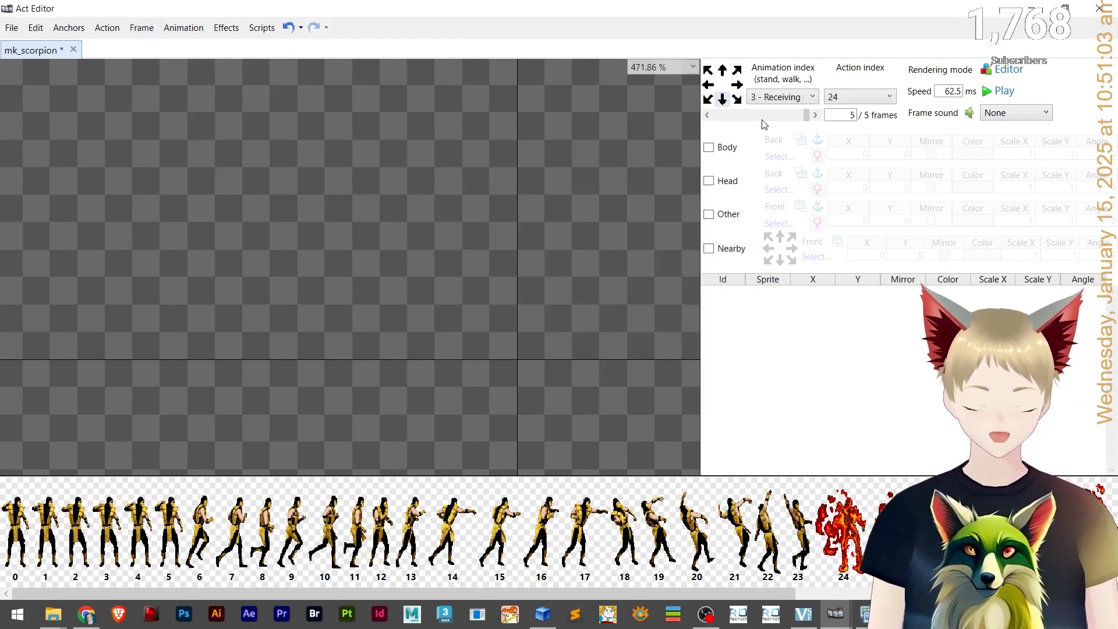
Copy frame 0's sprite layer into Receiving damage frame 1 and delete frame 1's original layer.
click(763, 116)
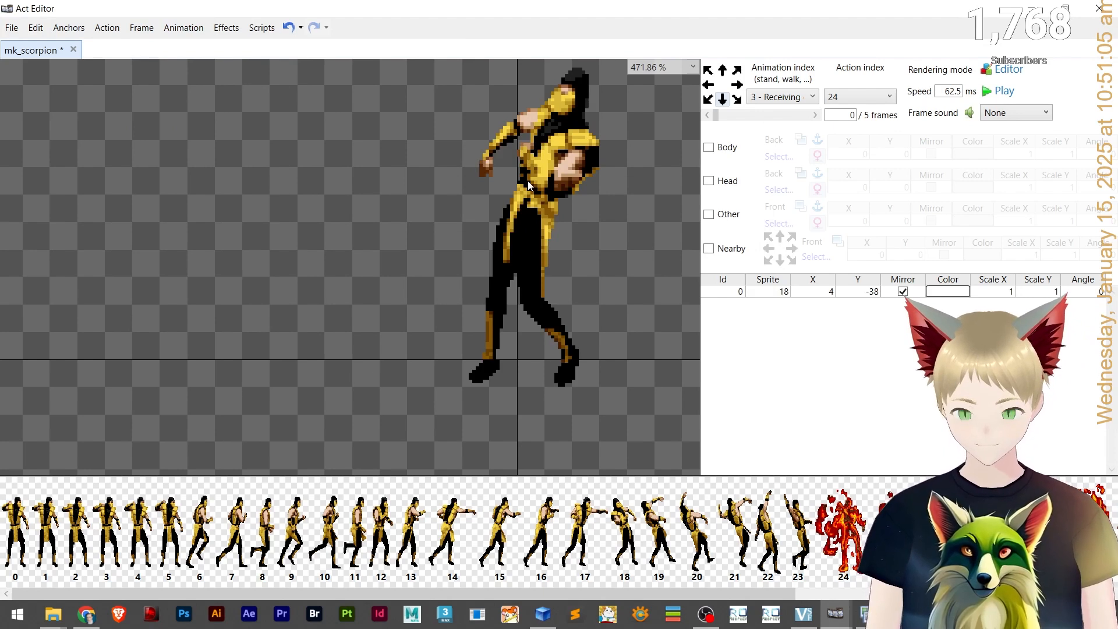
click(528, 180)
key(ctrl+c)
click(815, 114)
key(ctrl+v)
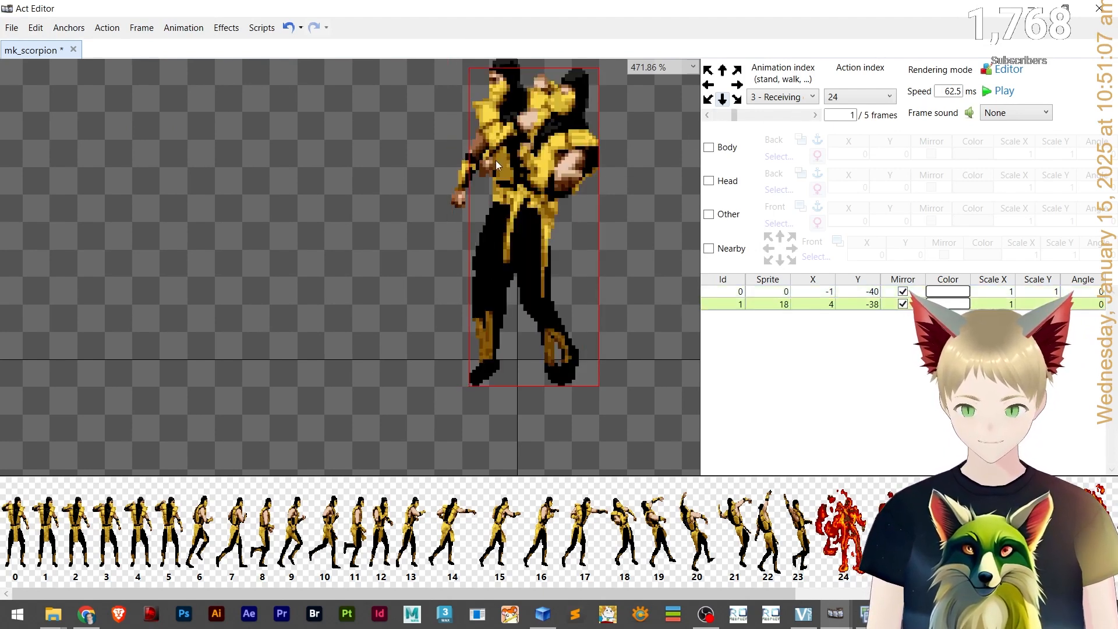
click(667, 200)
click(488, 77)
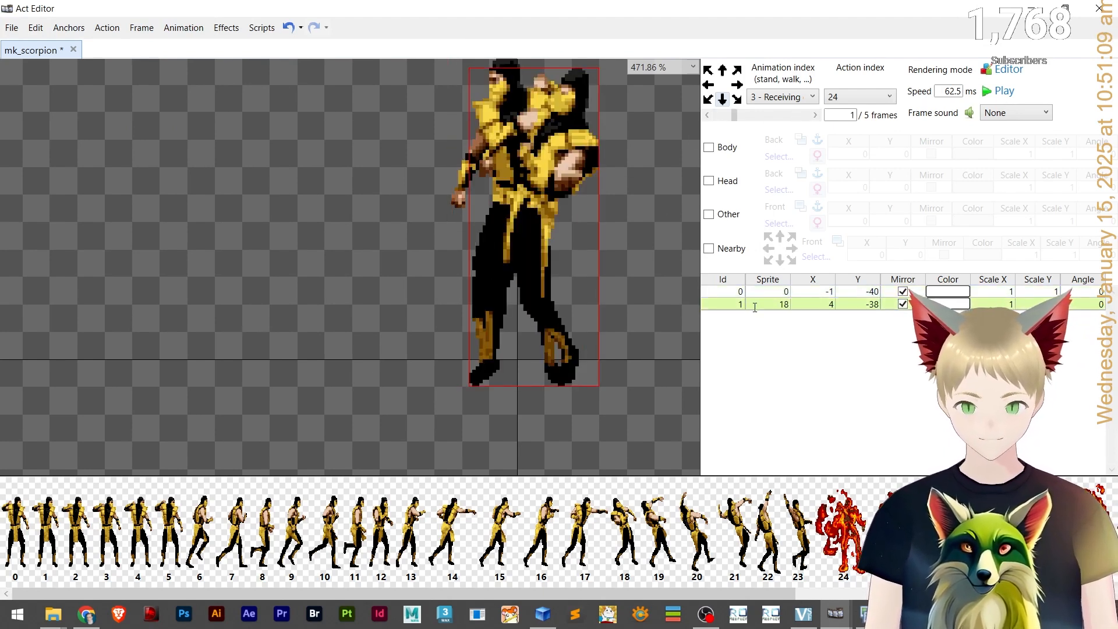
click(719, 294)
click(668, 309)
click(727, 290)
key(Delete)
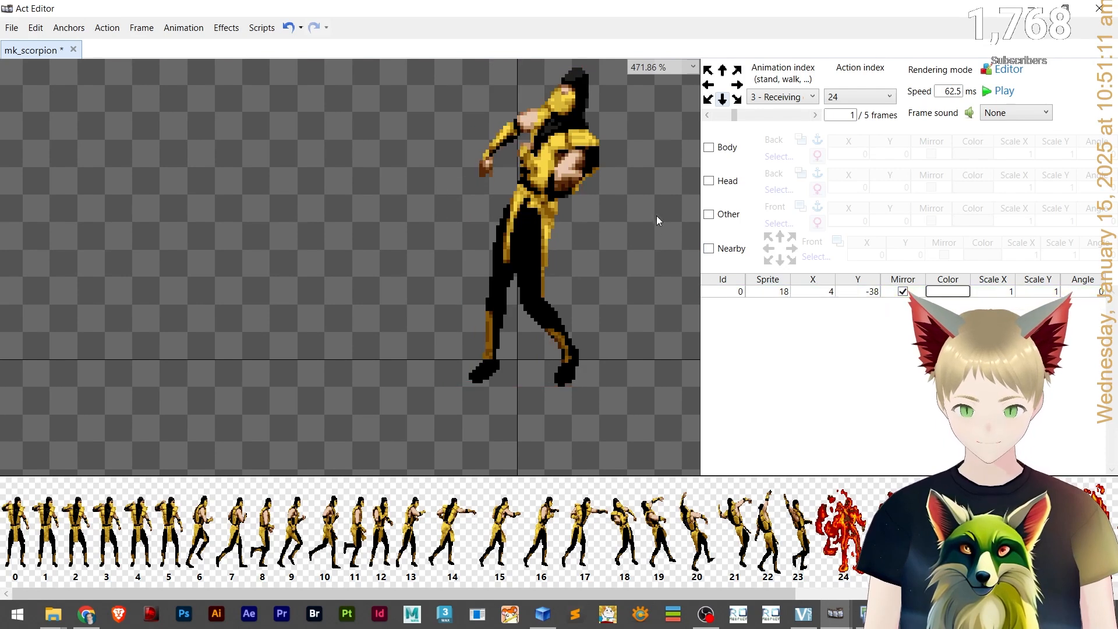
Paste the copied sprite layer into frames 2 through 5 and save the file.
click(776, 115)
key(ctrl+v)
click(802, 115)
key(ctrl+v)
click(815, 116)
key(ctrl+v)
click(814, 115)
key(ctrl+v)
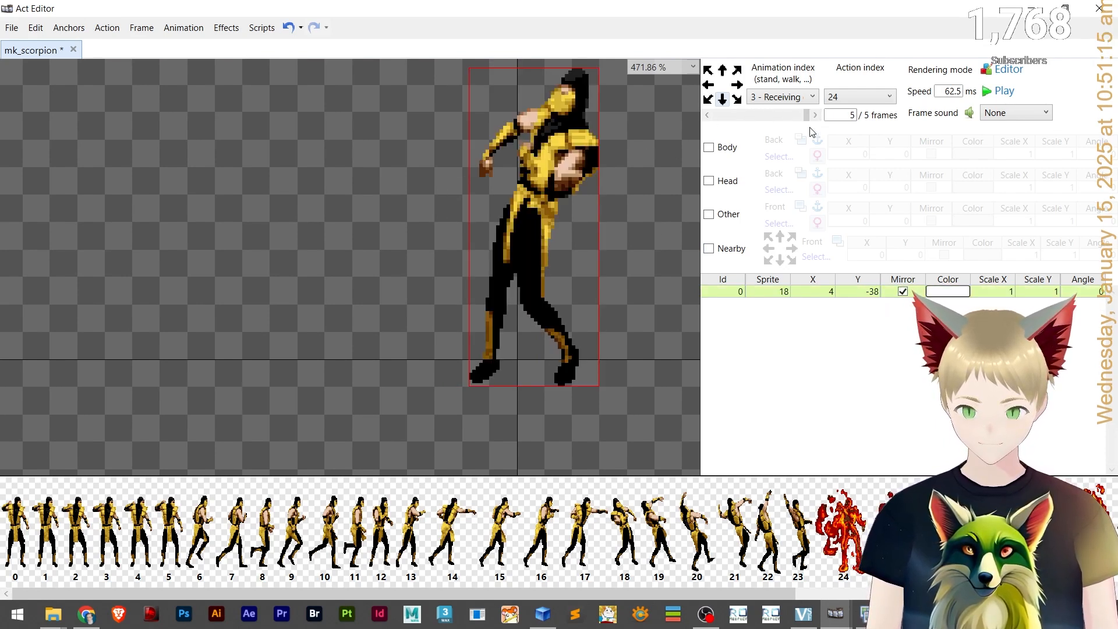
click(660, 173)
key(ctrl+s)
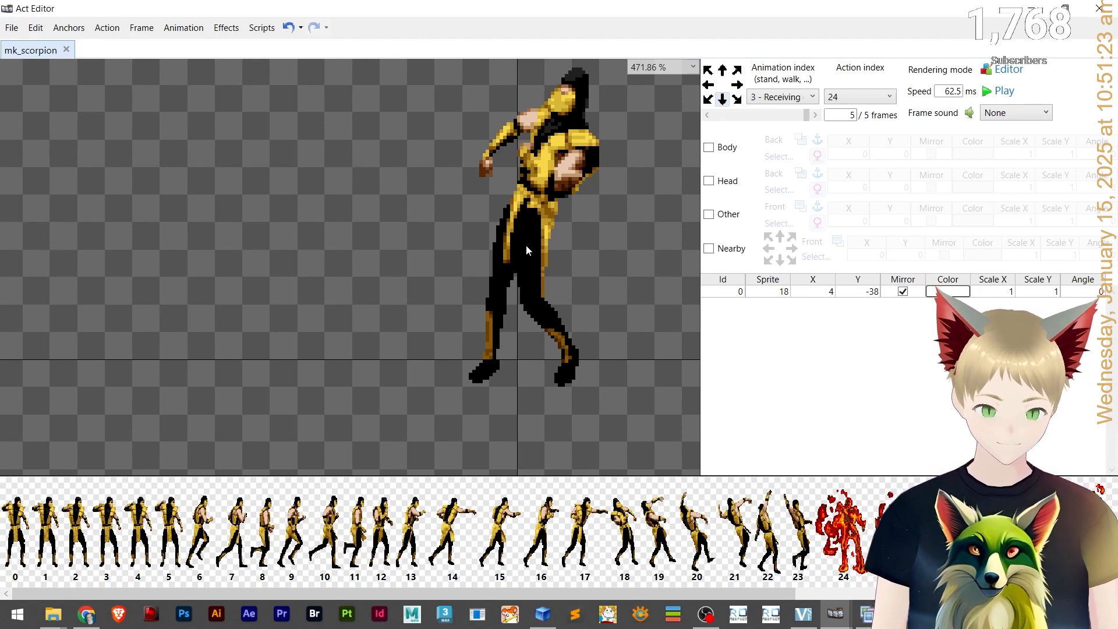
Set the sprites of Receiving damage frames 1 and 2 to 19 and 20.
click(815, 115)
click(816, 115)
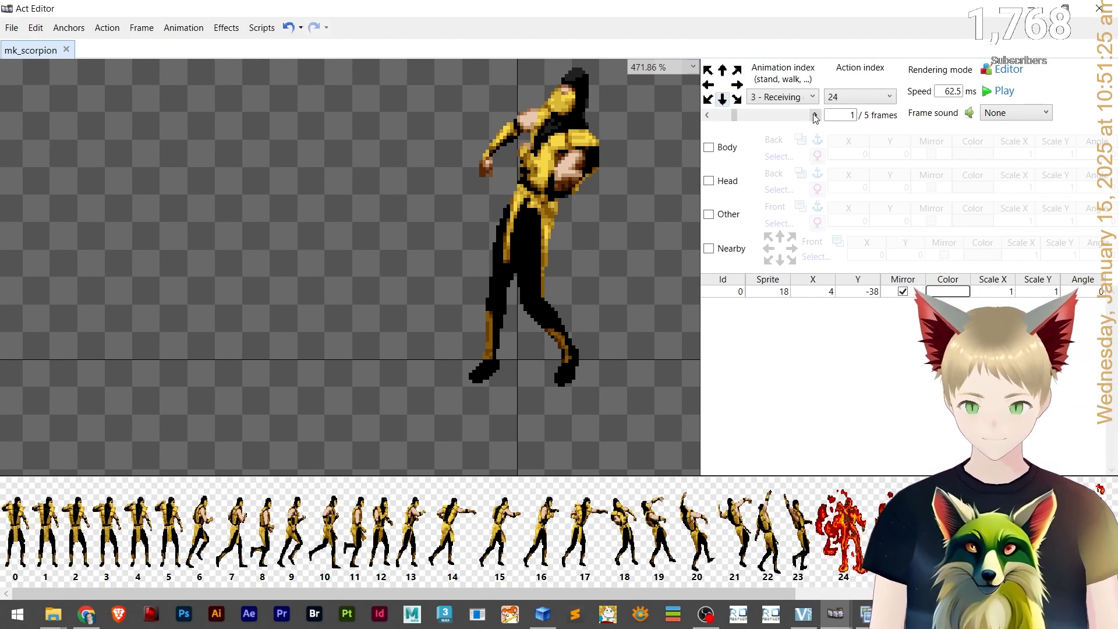
click(784, 292)
text(19)
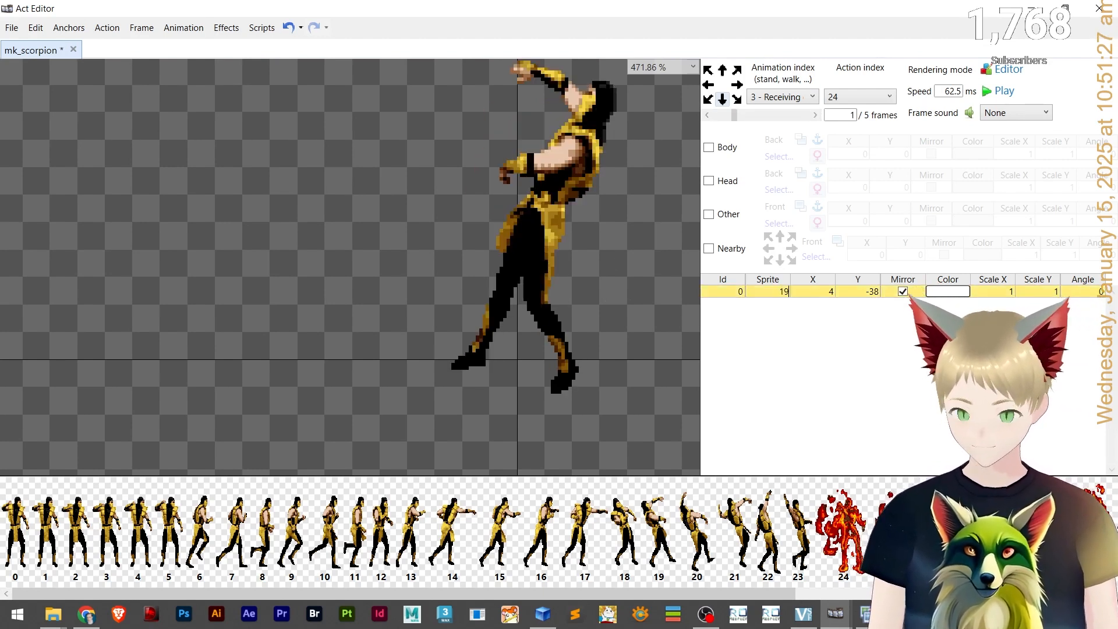
click(781, 114)
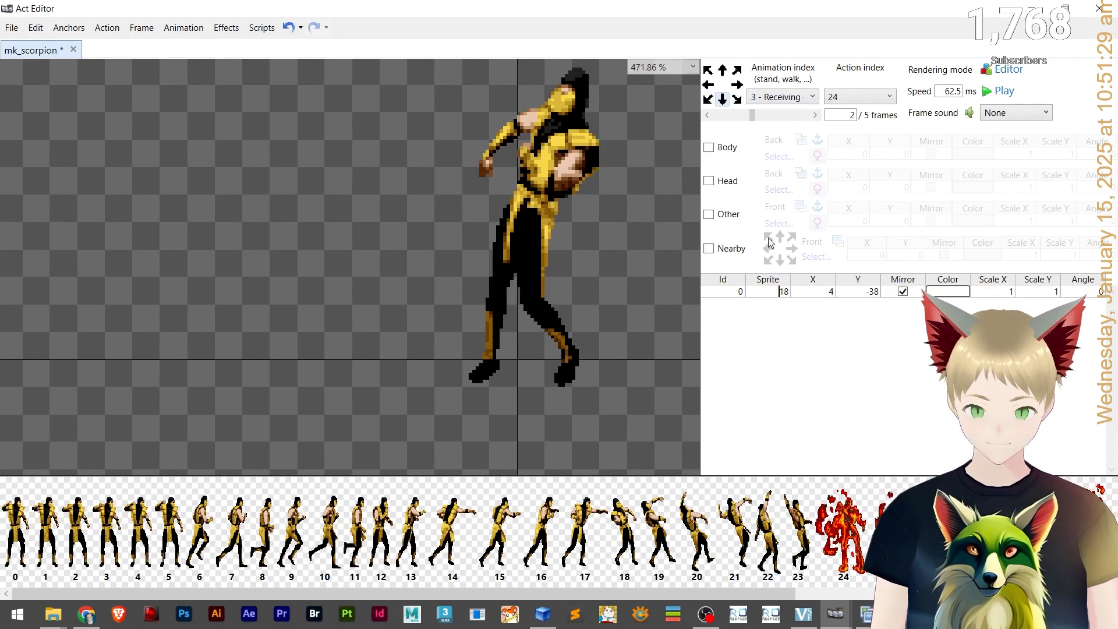
text(20)
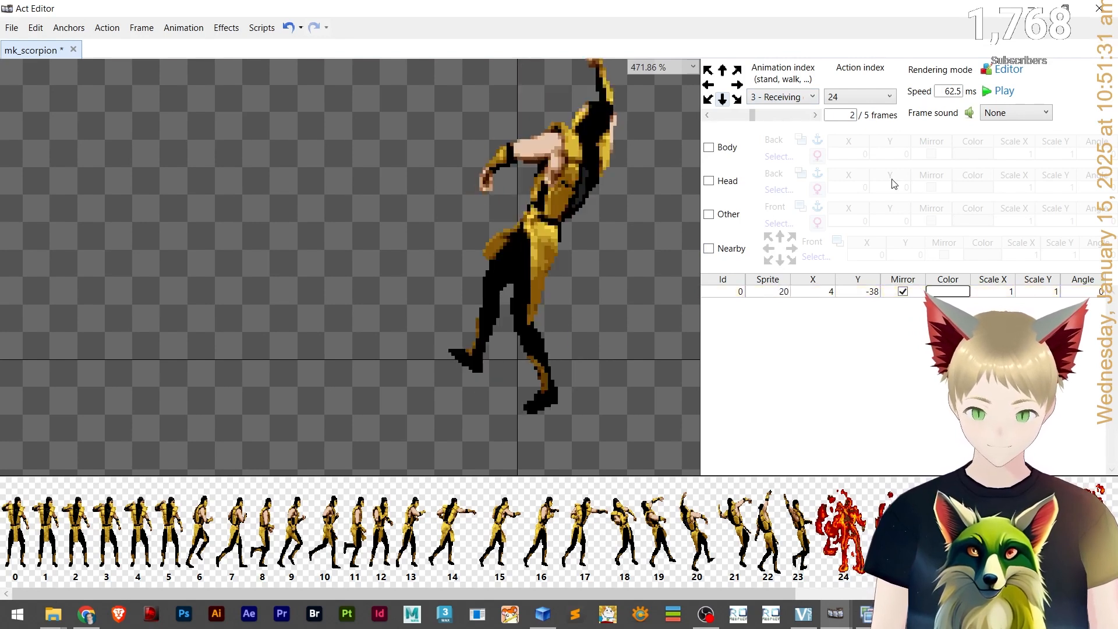
Set the sprites of frames 3, 4 and 5 to 21, 22 and 23.
click(802, 116)
click(766, 291)
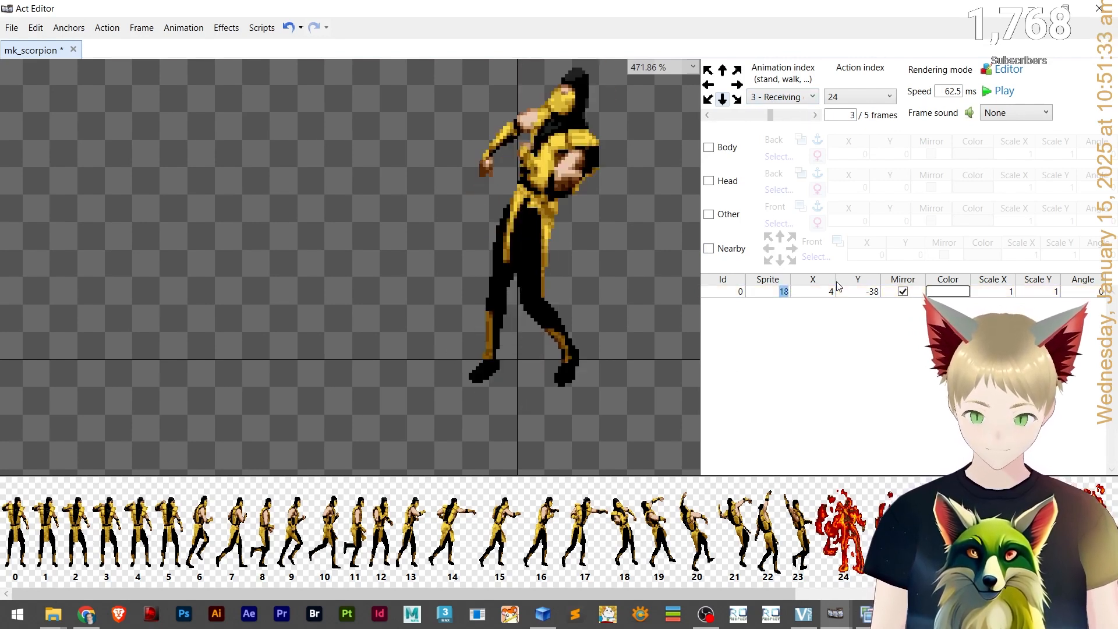
text(21)
click(801, 114)
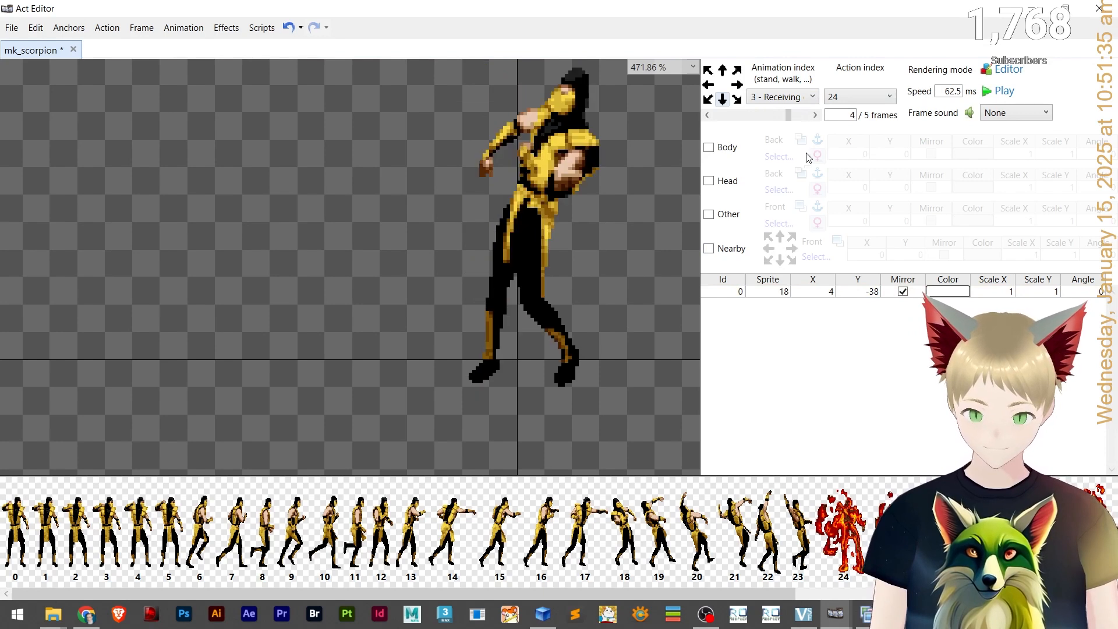
click(776, 293)
text(22)
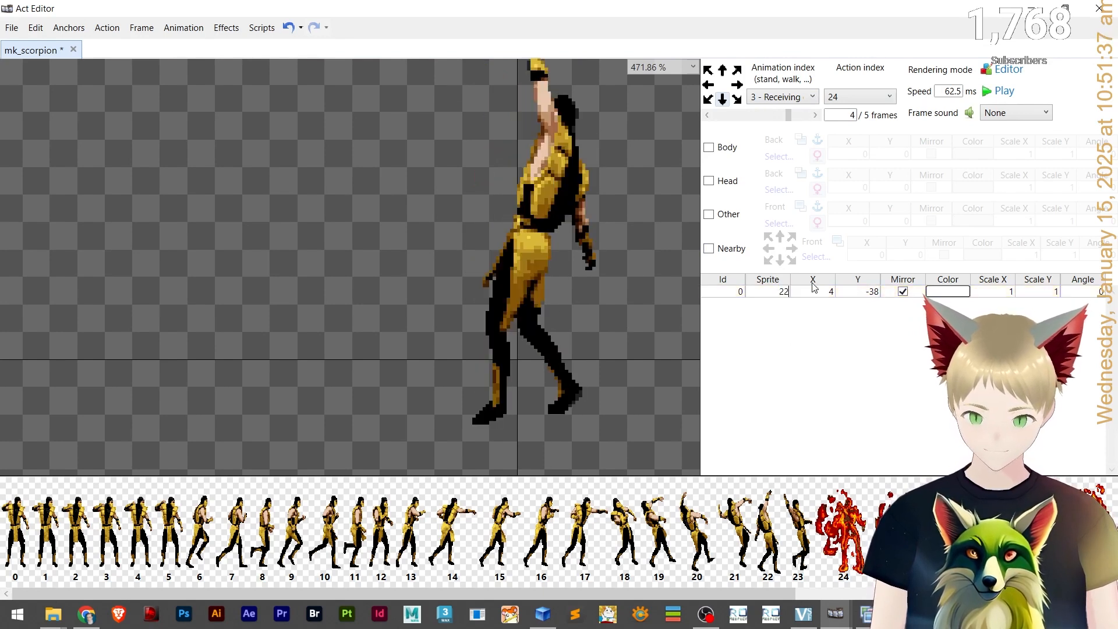
click(810, 115)
click(777, 292)
text(2)
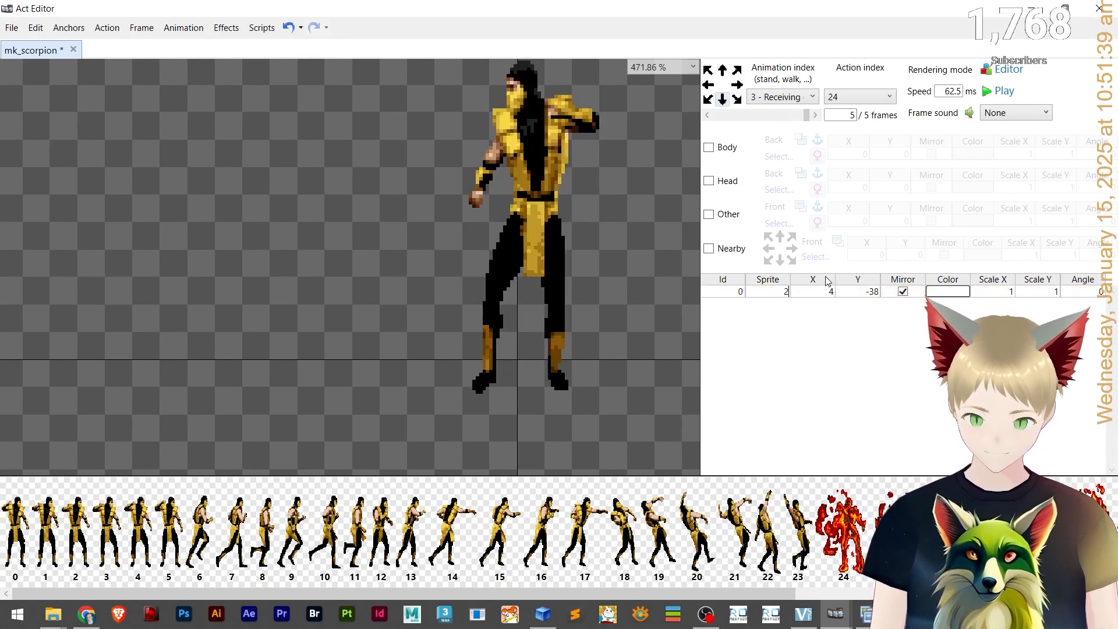
text(3)
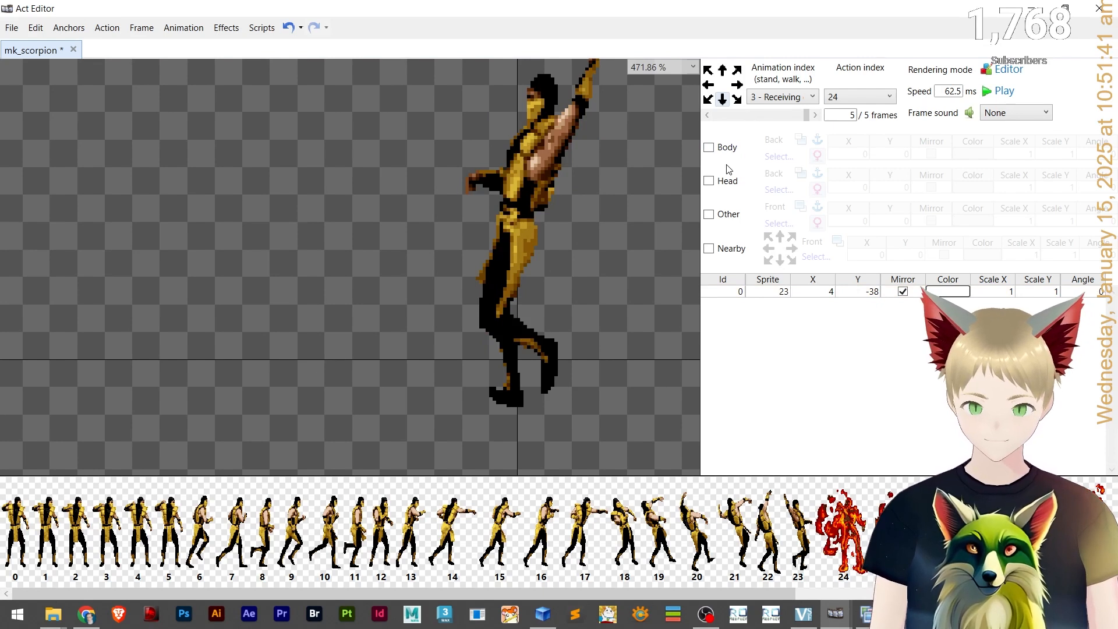
Nudge frame 1's sprite up and right to X 5, Y -40.
click(816, 116)
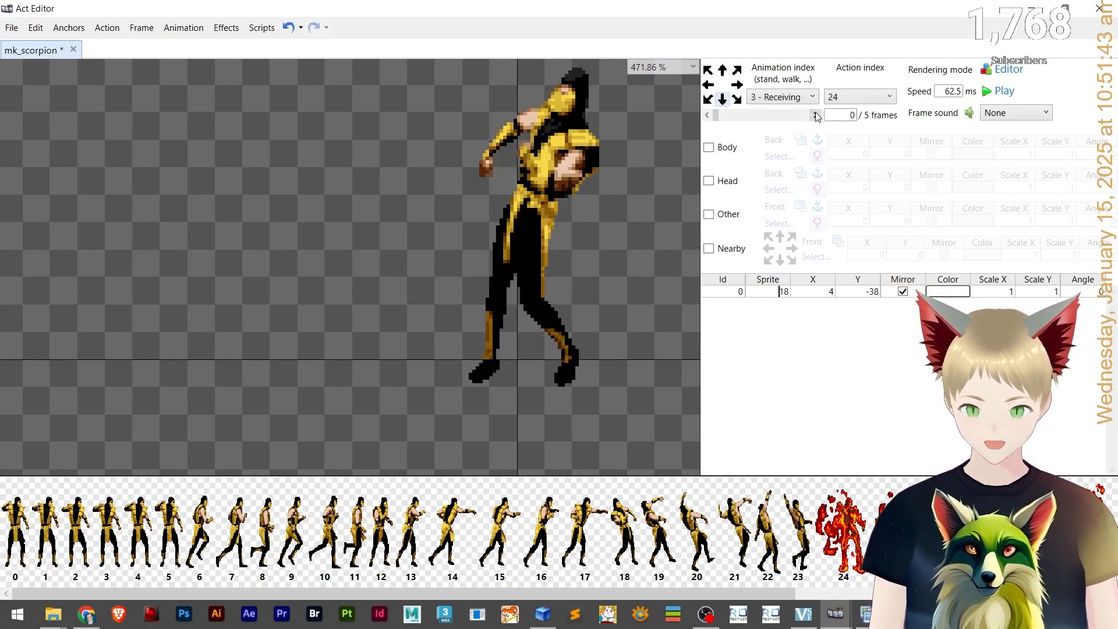
scroll(552, 392, up, 8)
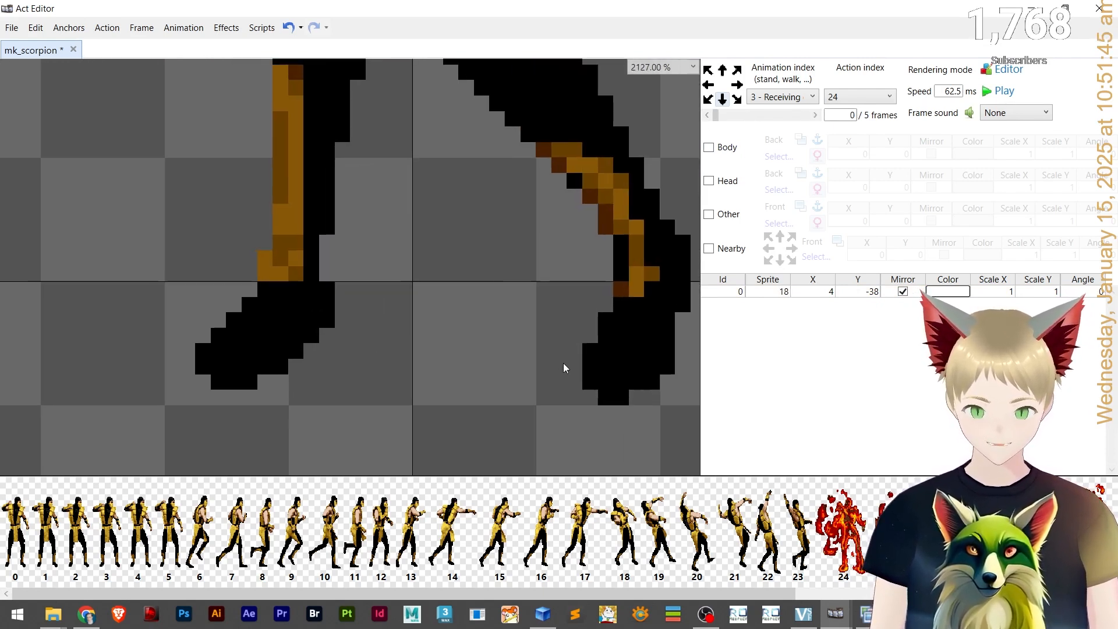
scroll(519, 291, down, 7)
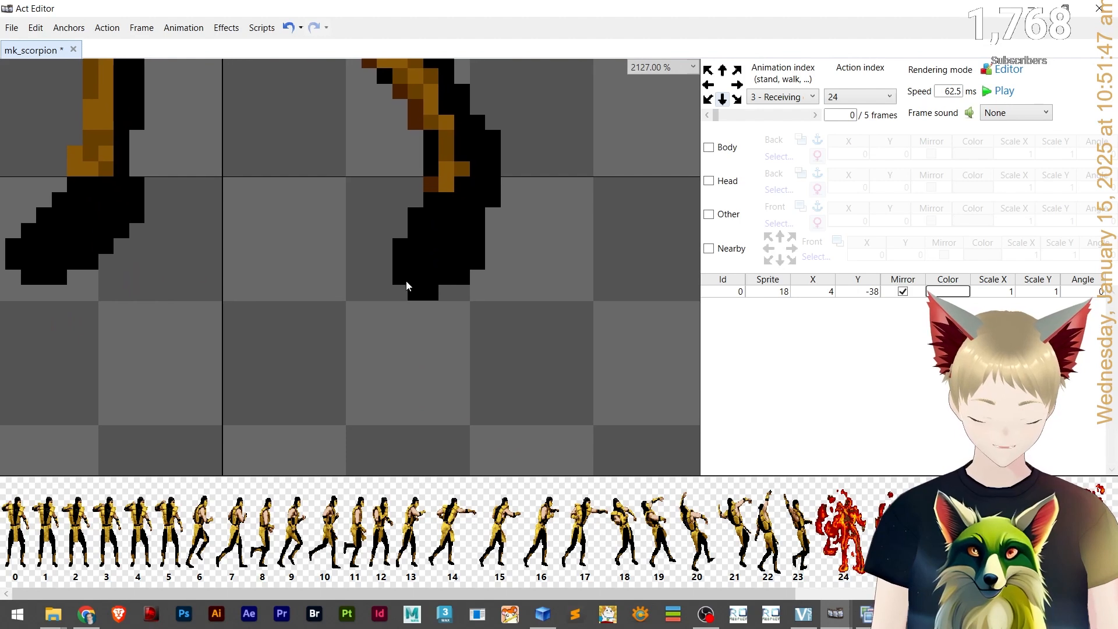
drag(354, 347, 367, 363)
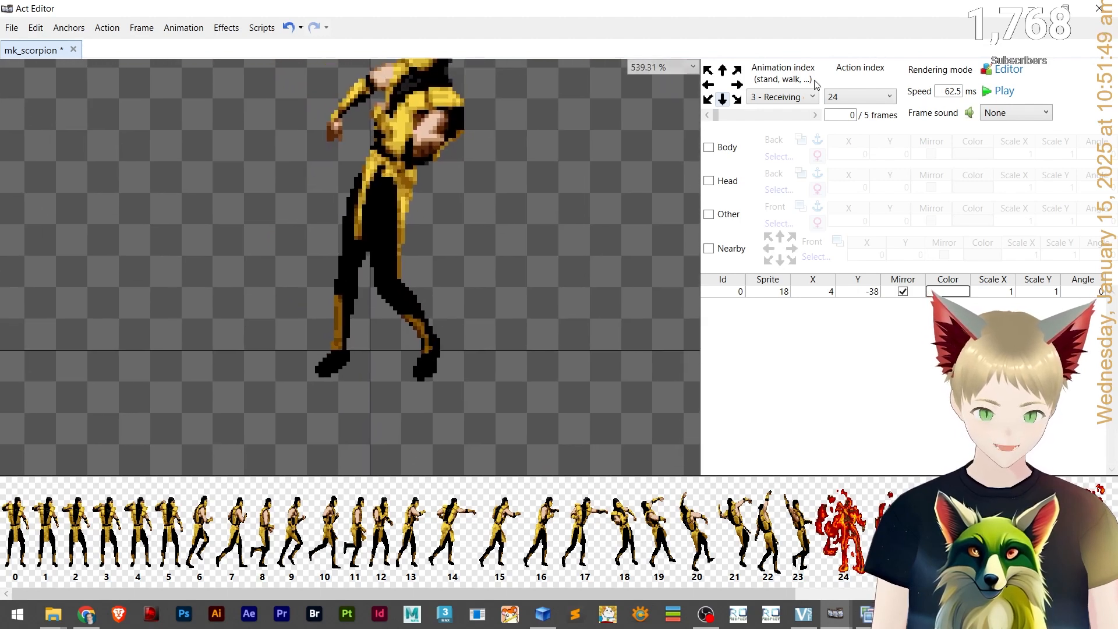
click(802, 120)
click(397, 316)
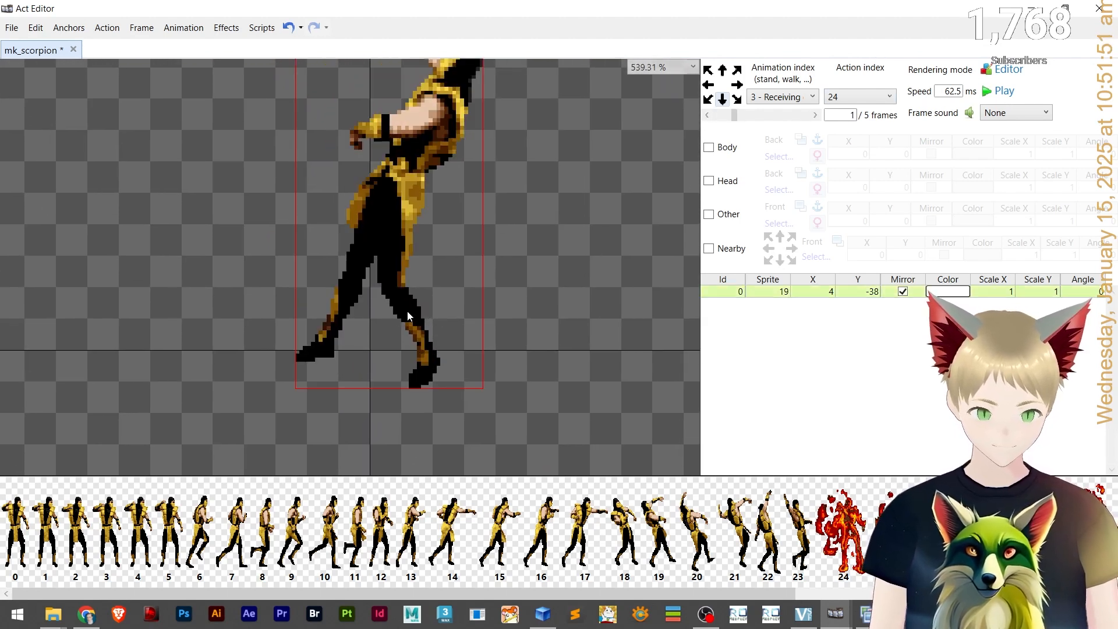
key(Up)
click(717, 116)
click(768, 118)
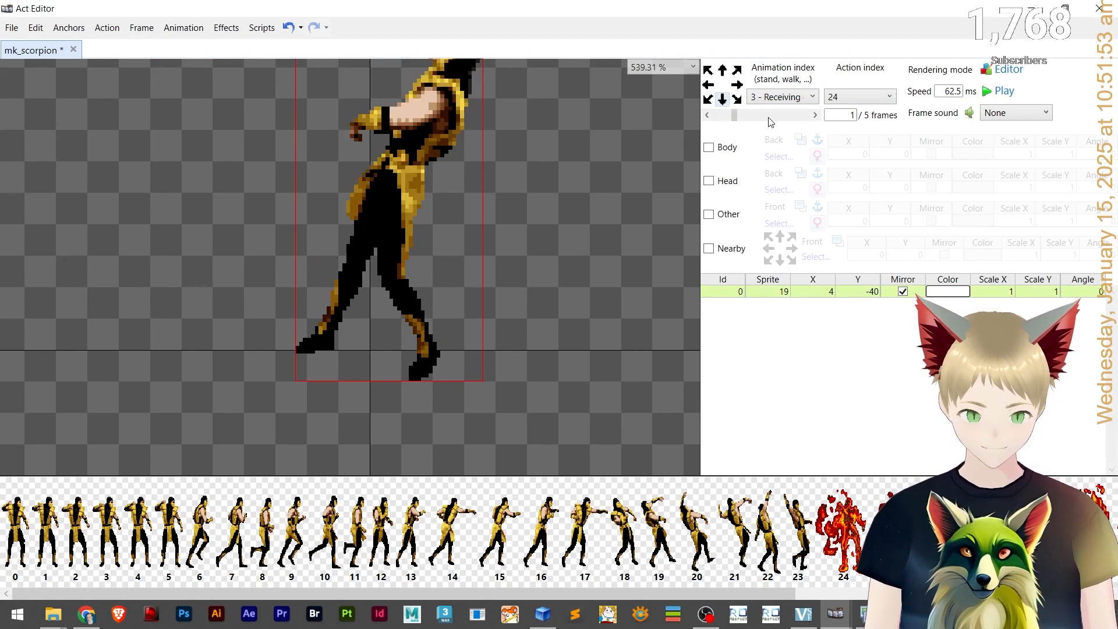
key(Right)
Nudge frame 2's sprite up and right to about X 6, Y -46.
click(718, 120)
click(772, 120)
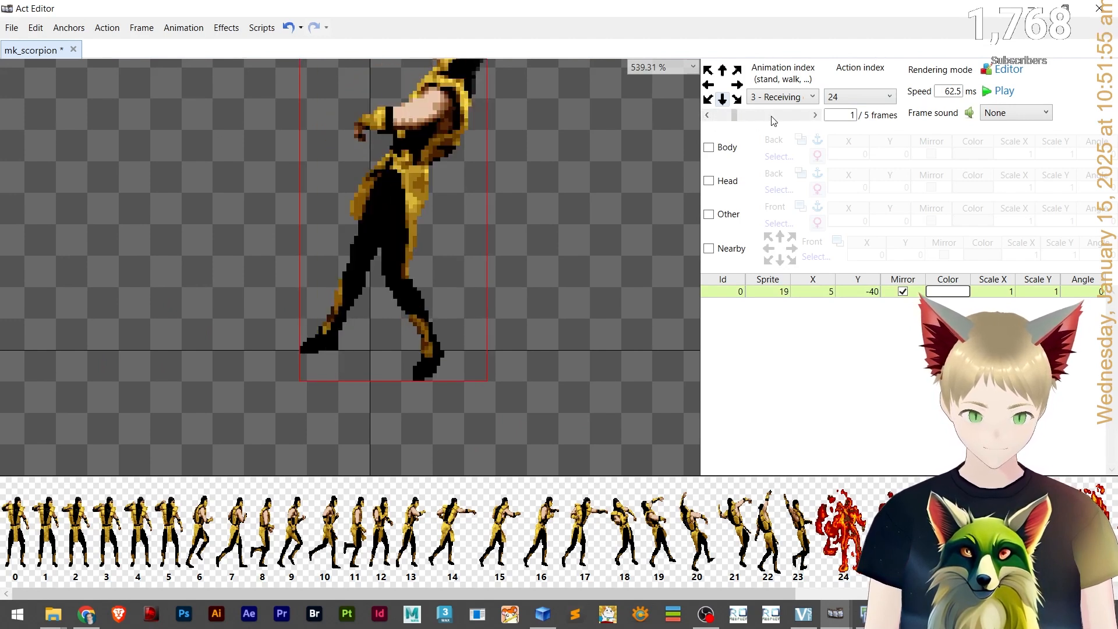
click(790, 118)
key(Up)
key(Up)
key(Up)
key(Up)
key(Up)
key(Up)
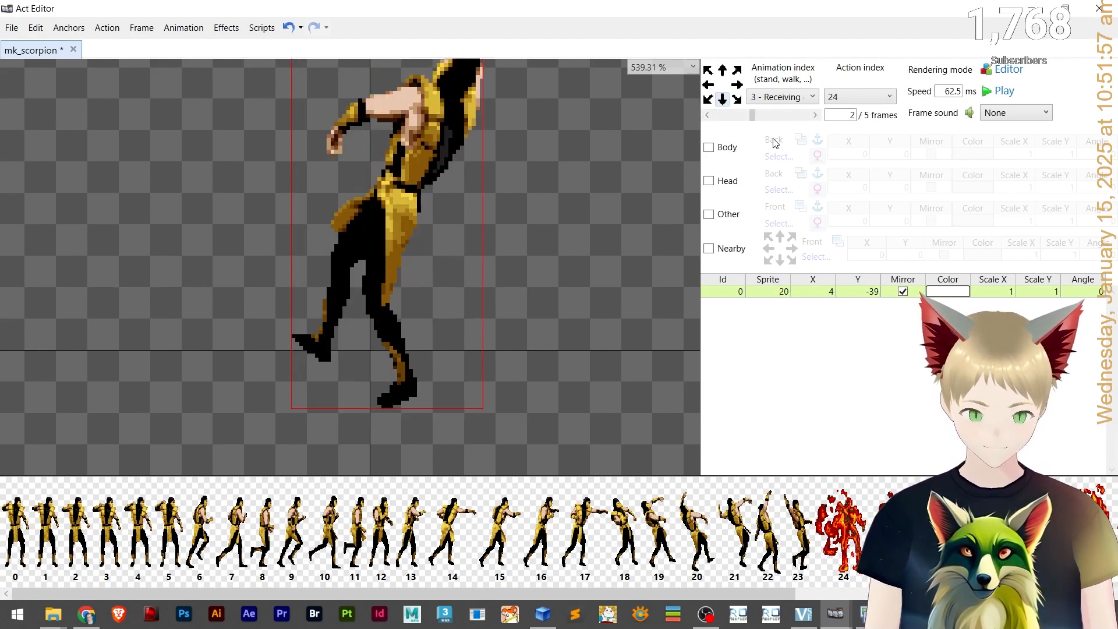
key(Up)
key(Up)
key(Right)
key(Right)
key(Right)
key(Right)
key(Right)
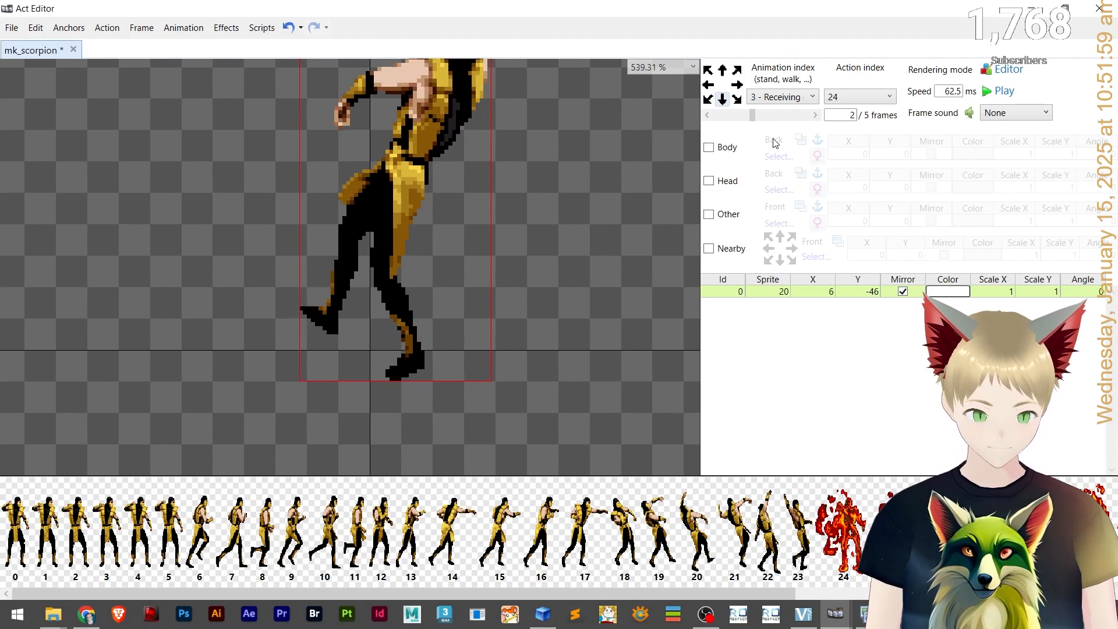
Step back and forth through the Receiving damage frames to compare the sprite positions.
click(720, 121)
click(779, 116)
key(Right)
key(Right)
key(Right)
click(779, 115)
click(721, 116)
click(721, 115)
click(807, 116)
click(745, 115)
click(790, 116)
click(796, 119)
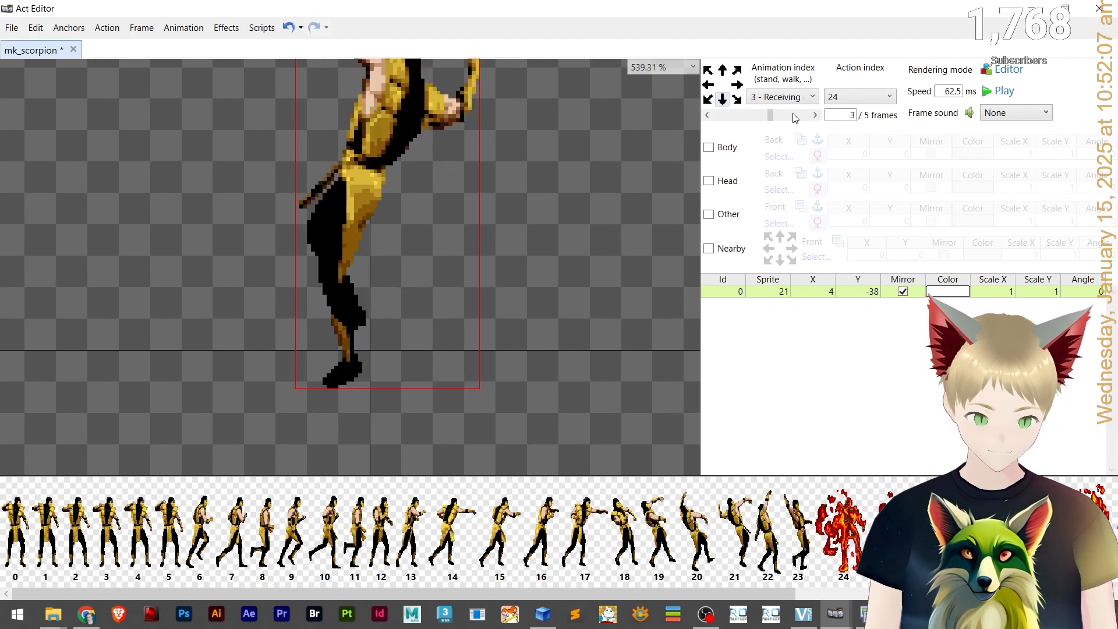
Nudge frame 3's sprite up and right to about X 5, Y -40.
key(Up)
key(Up)
key(Right)
key(Right)
key(Right)
key(Right)
key(Right)
key(Right)
key(Right)
key(Right)
key(Right)
key(Right)
key(Right)
key(Right)
key(Right)
key(Right)
key(Right)
key(Right)
key(Right)
key(Right)
key(Right)
key(Right)
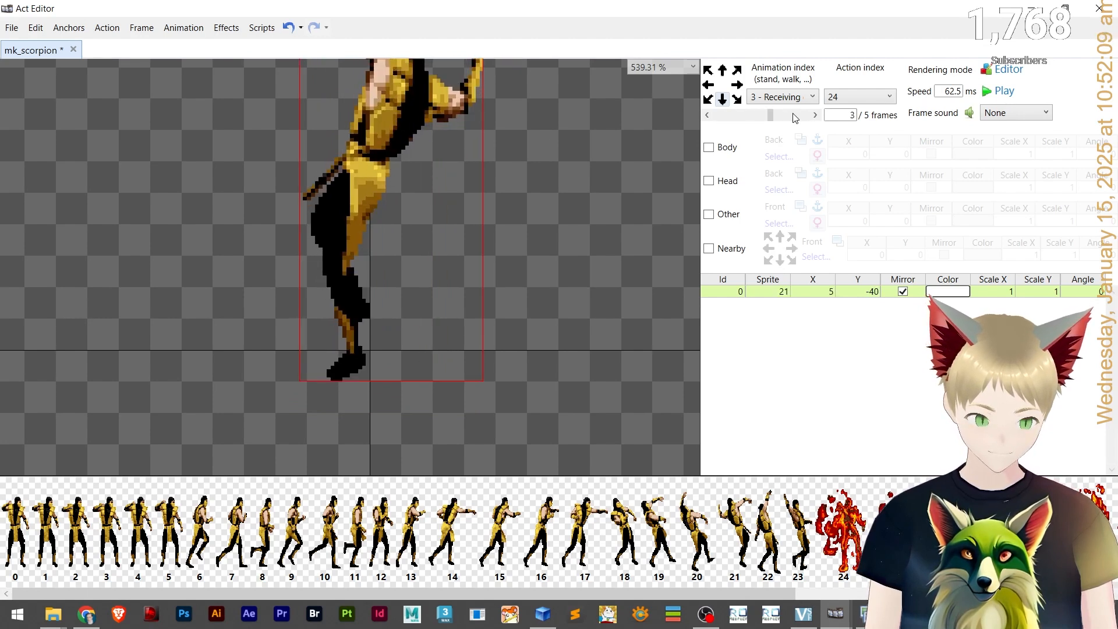
key(Right)
Nudge frame 4's sprite upward to X 4, Y -49.
click(732, 116)
click(802, 116)
click(814, 116)
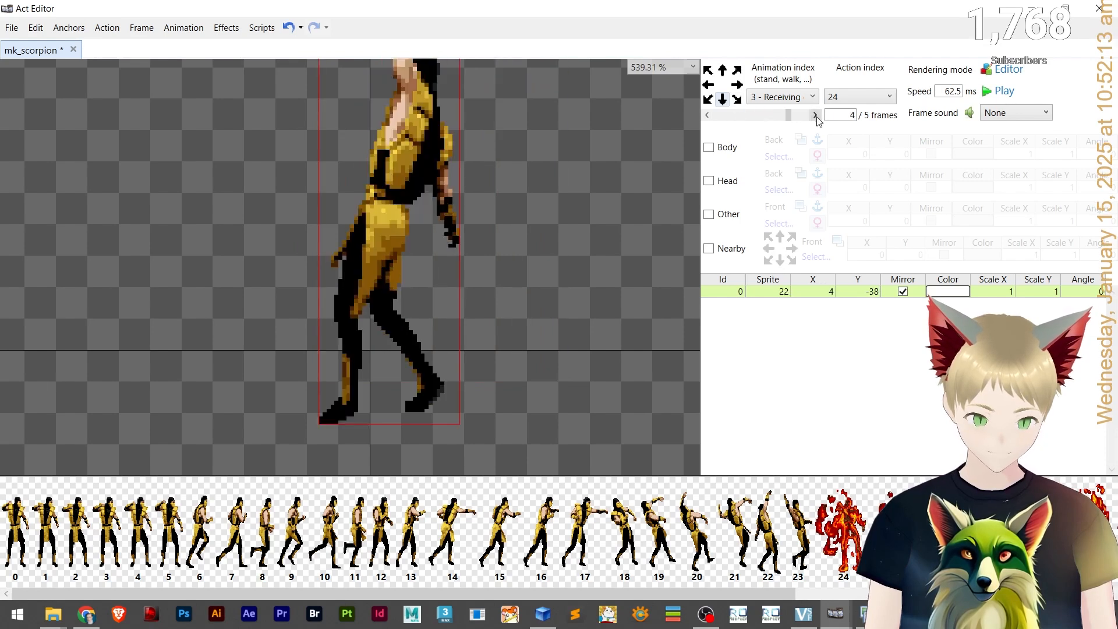
key(Up)
key(Up)
key(Up)
key(Up)
key(Up)
key(Up)
key(Up)
key(Up)
key(Up)
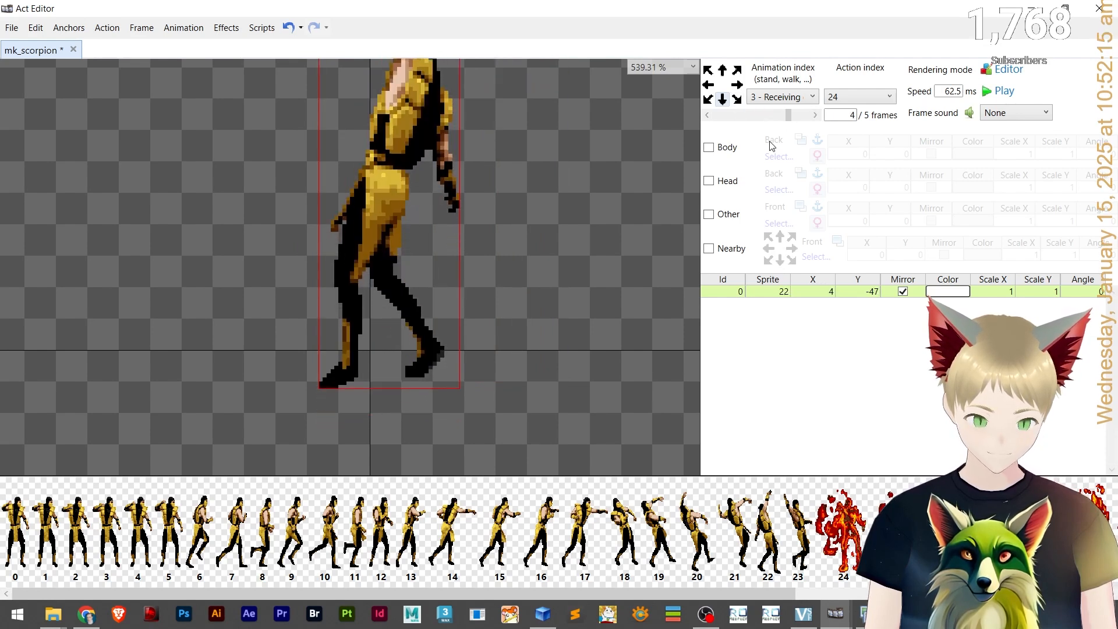
key(Right)
key(Right)
key(Right)
key(Left)
key(Left)
key(Left)
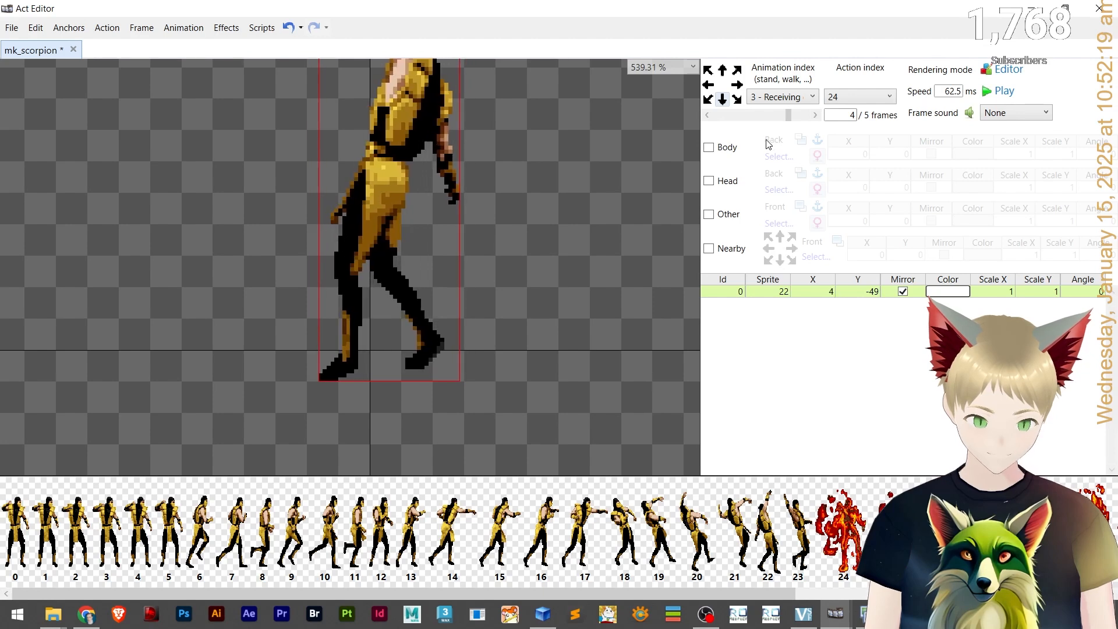
Nudge frame 5's sprite up and left to X 3, Y -44.
click(814, 115)
key(Up)
key(Up)
key(Up)
key(Left)
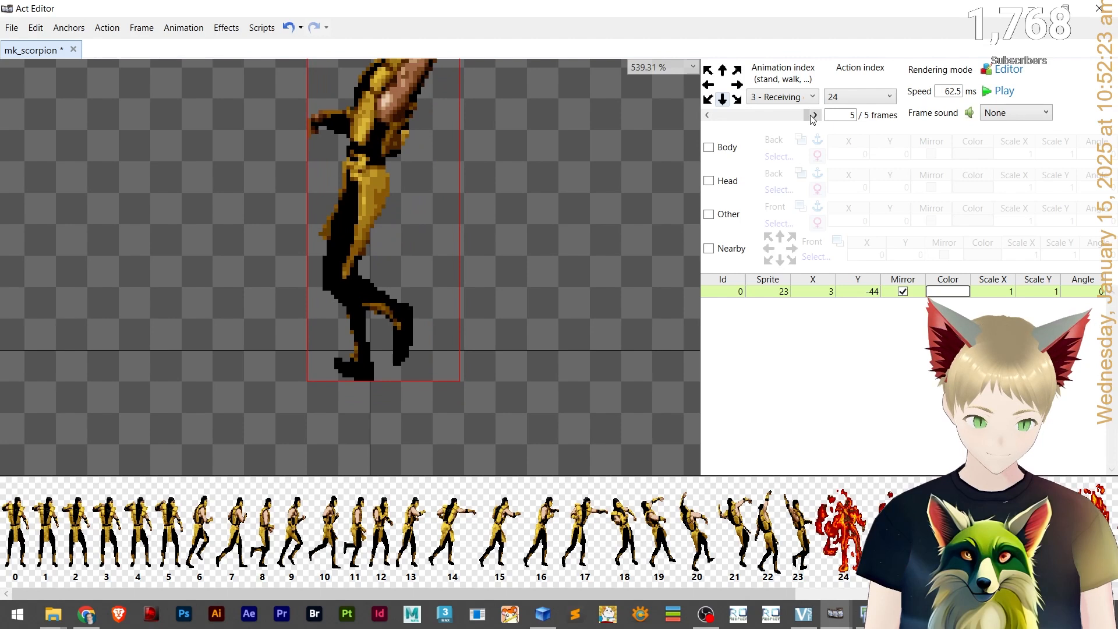
scroll(539, 193, down, 5)
scroll(555, 221, up, 4)
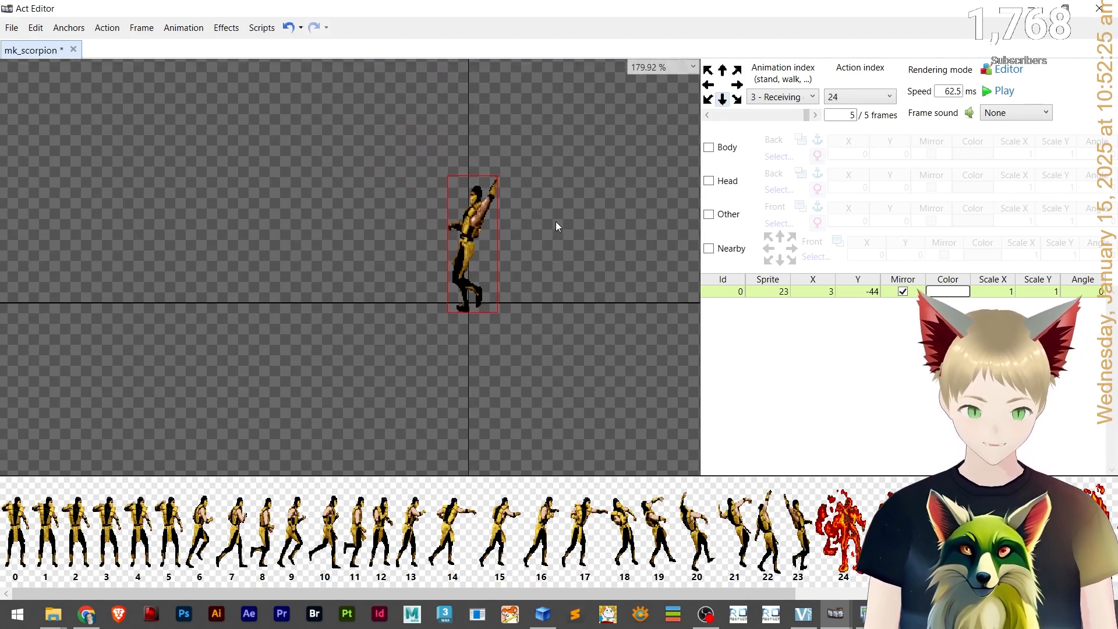
Set the Receiving damage animation speed to 100 ms and play it to preview.
click(1016, 92)
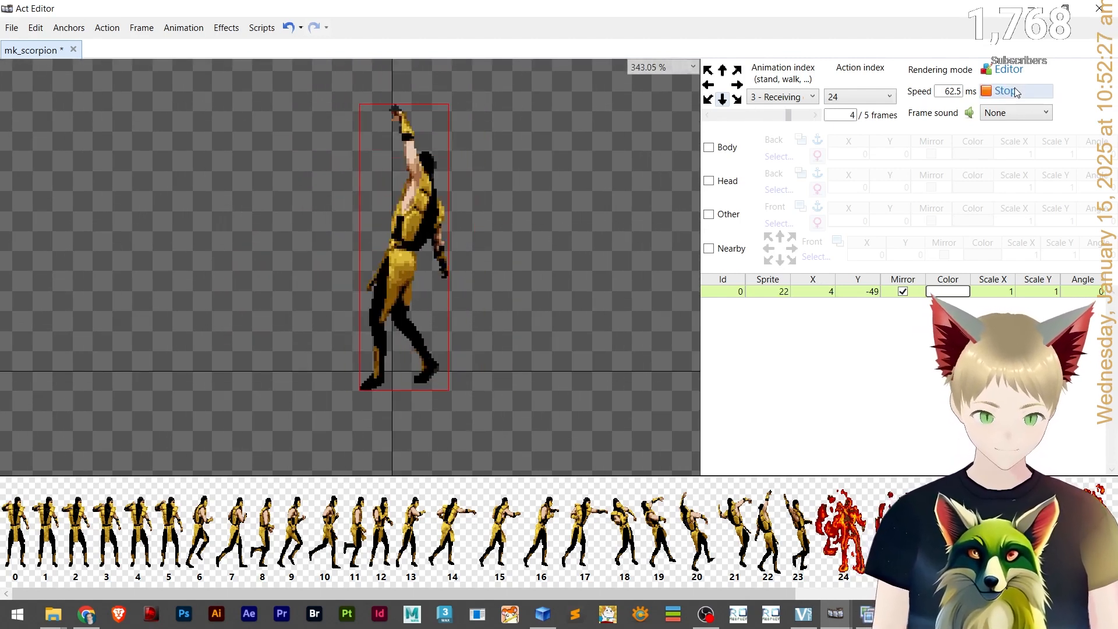
click(948, 92)
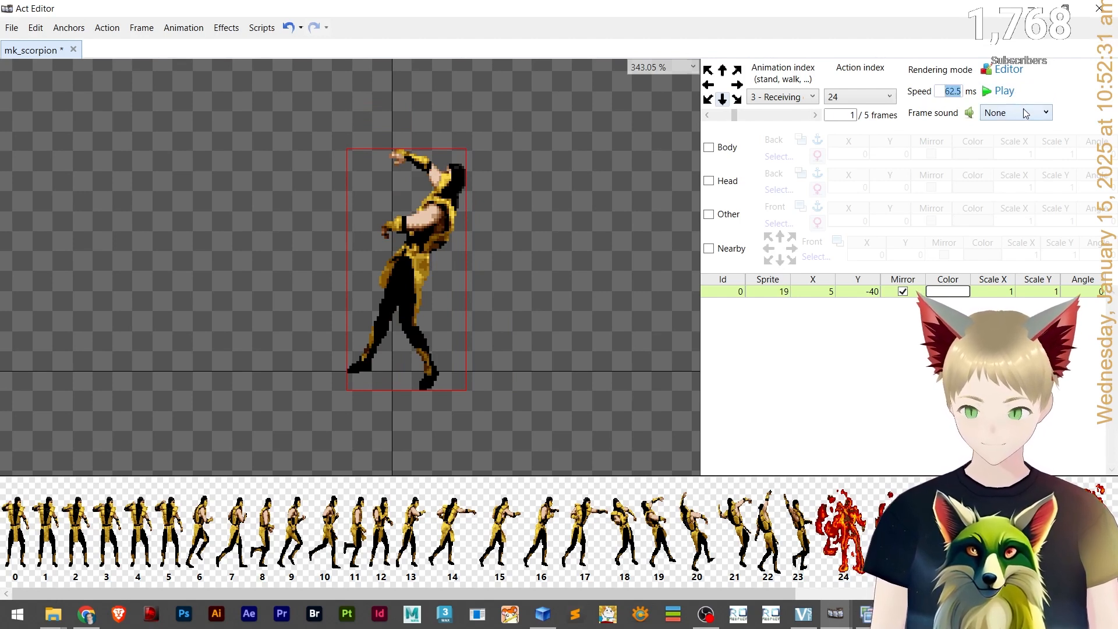
text(100)
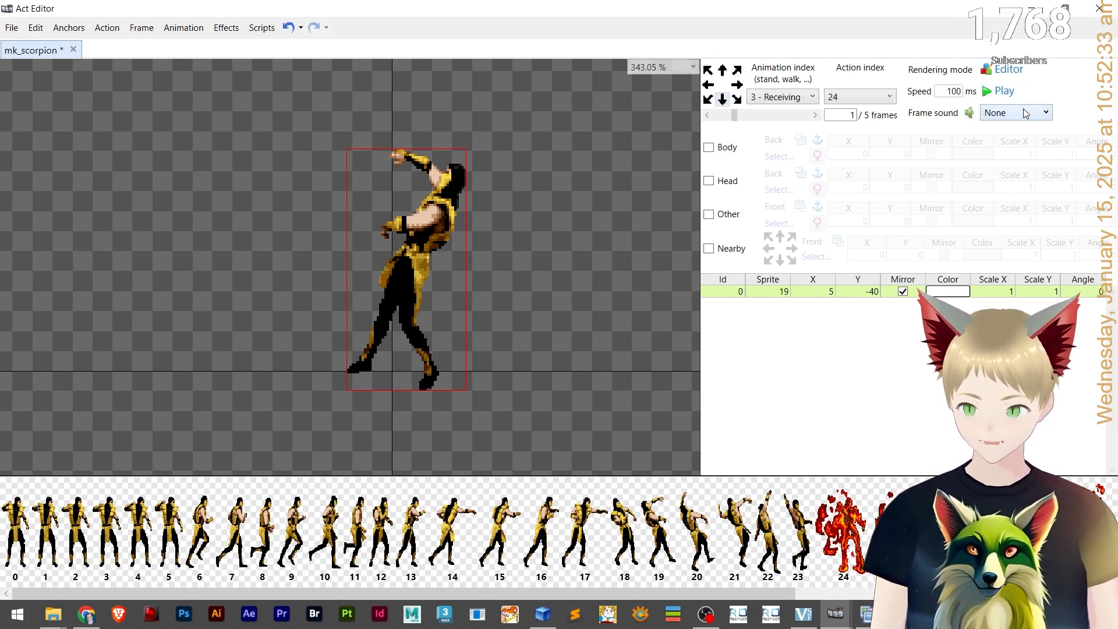
click(1018, 94)
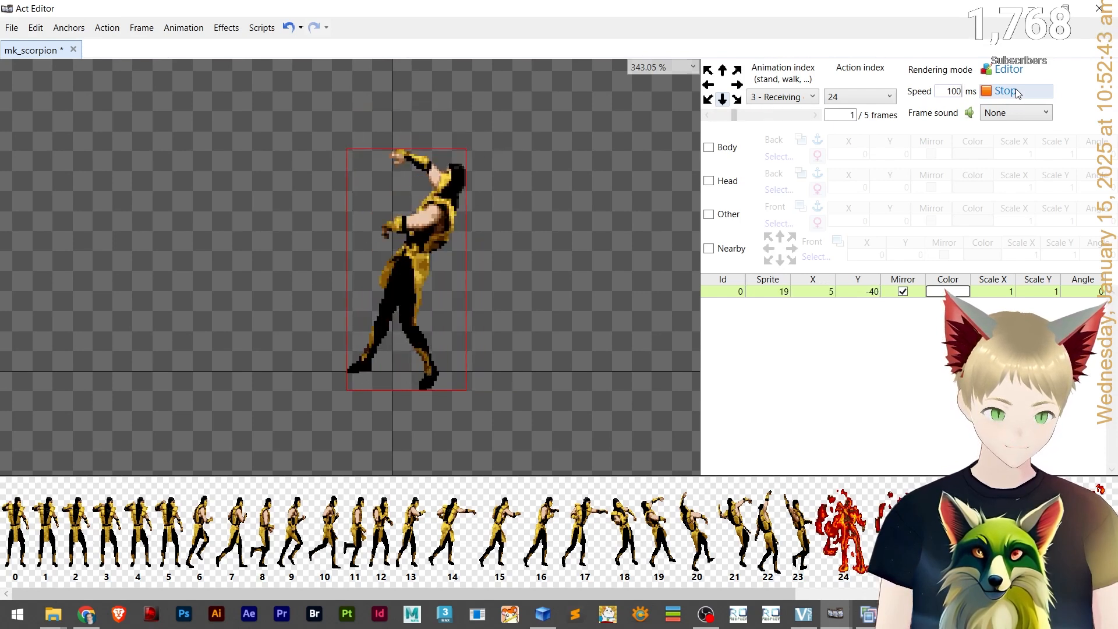
Stop the preview and switch to the Die animation.
click(1013, 92)
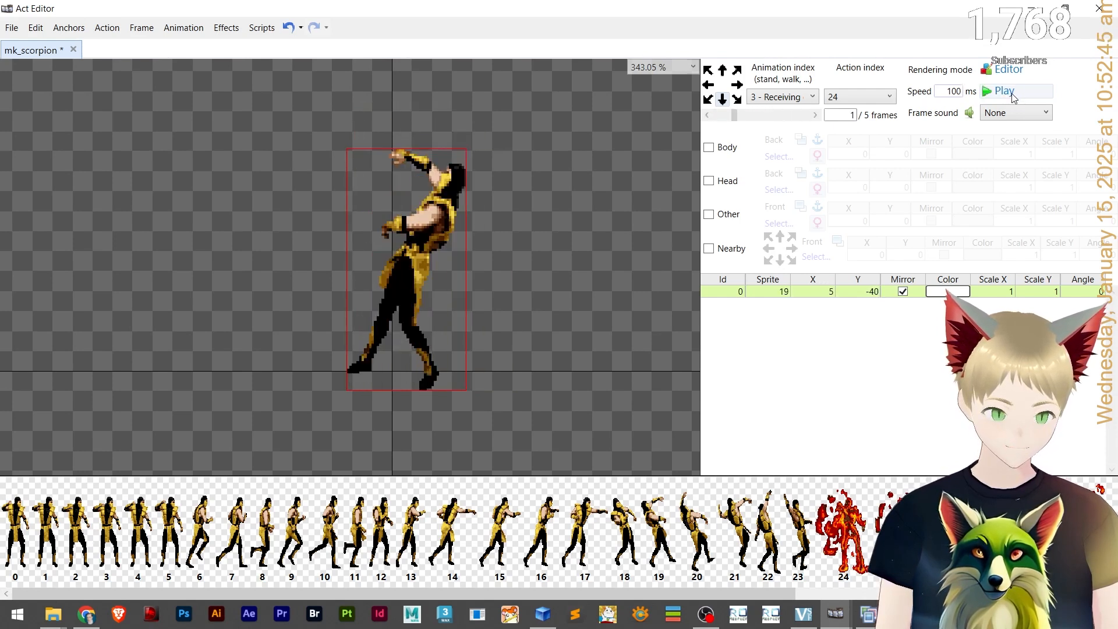
click(787, 98)
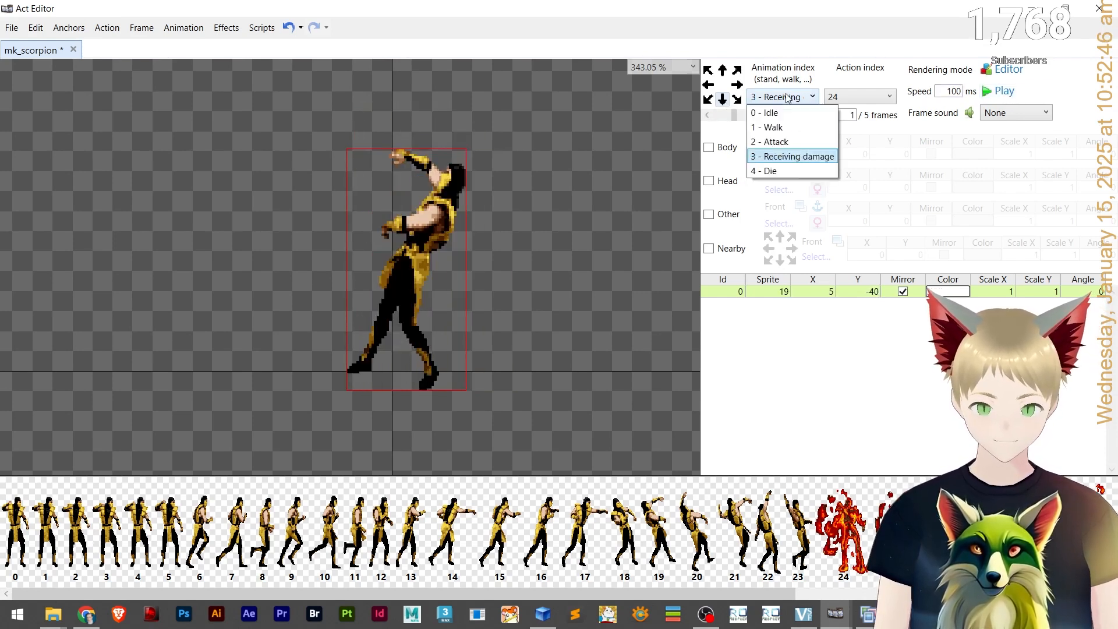
click(774, 171)
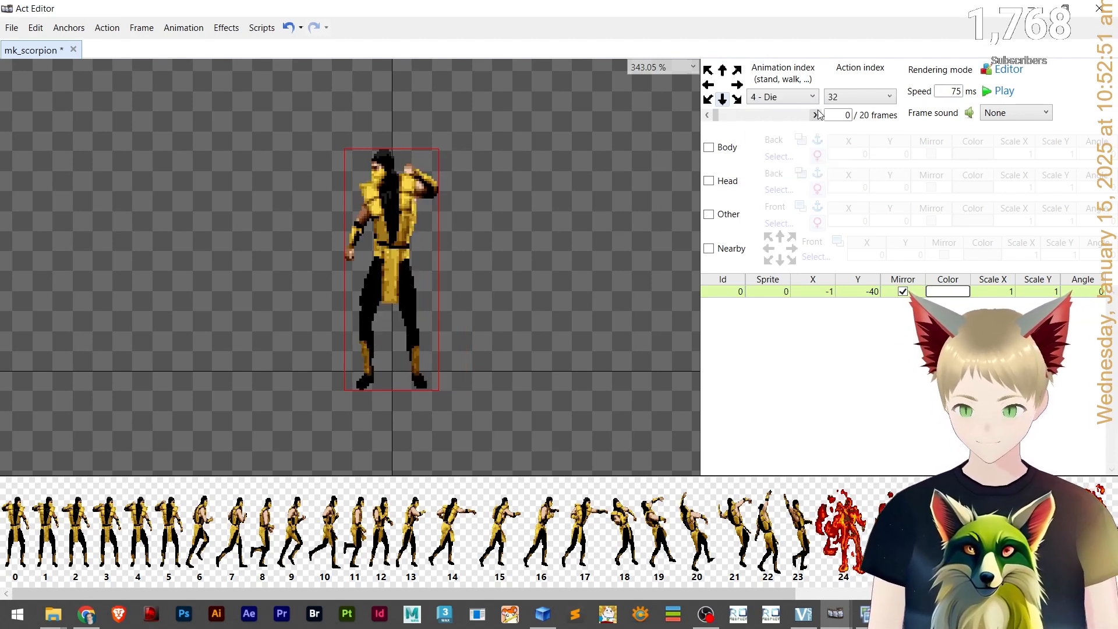
scroll(409, 546, down, 5)
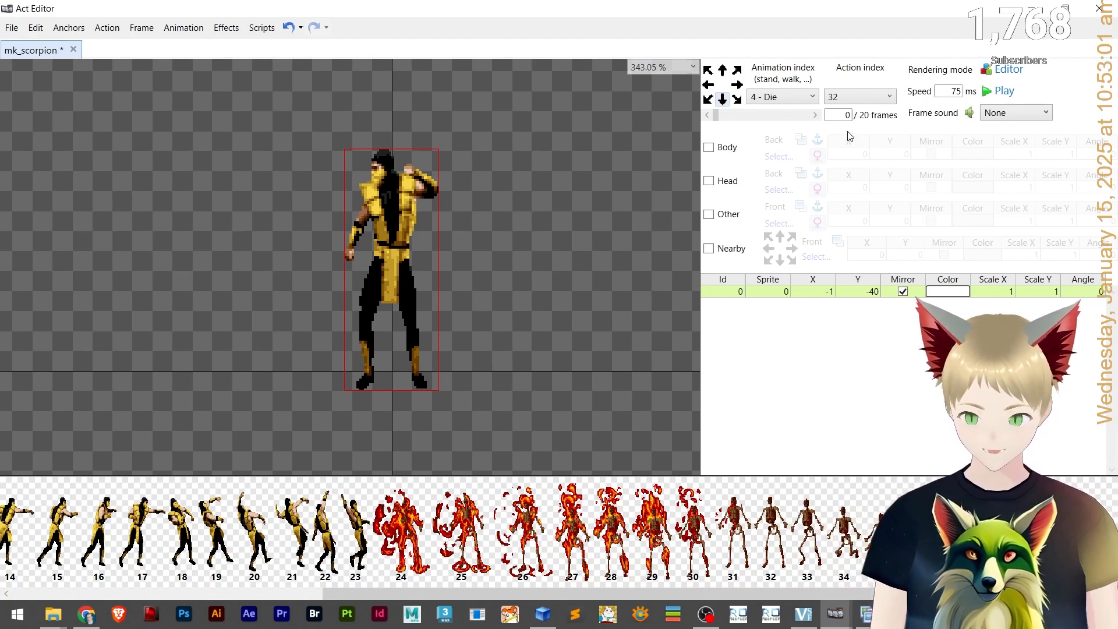
Delete the Die animation's trailing frames, trimming it to 13 frames.
click(708, 115)
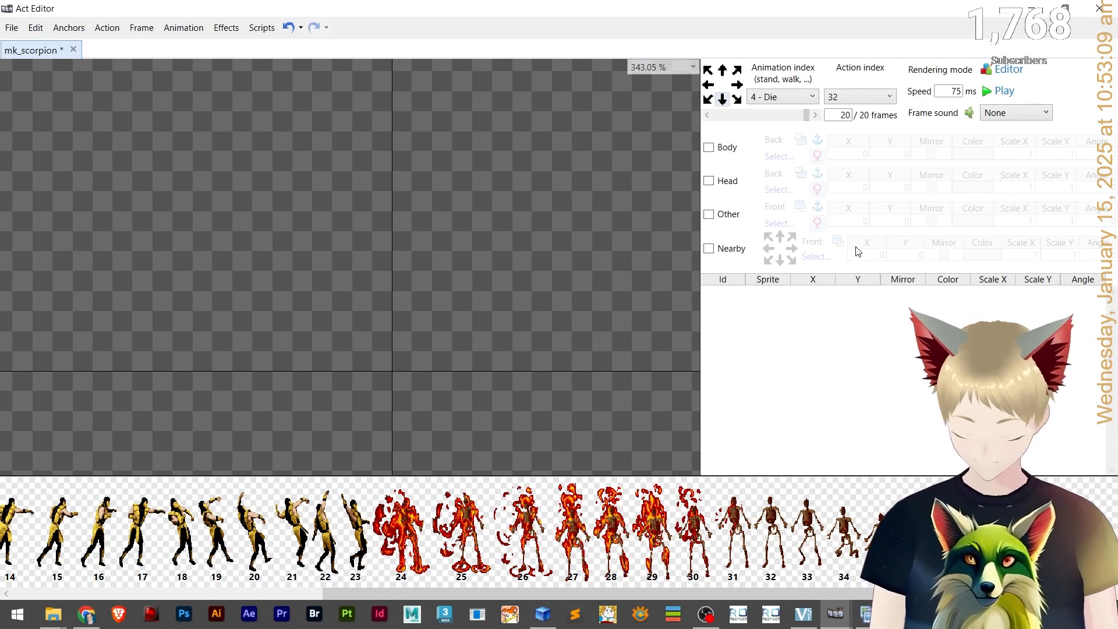
key(Delete)
key(Delete)
key(Delete)
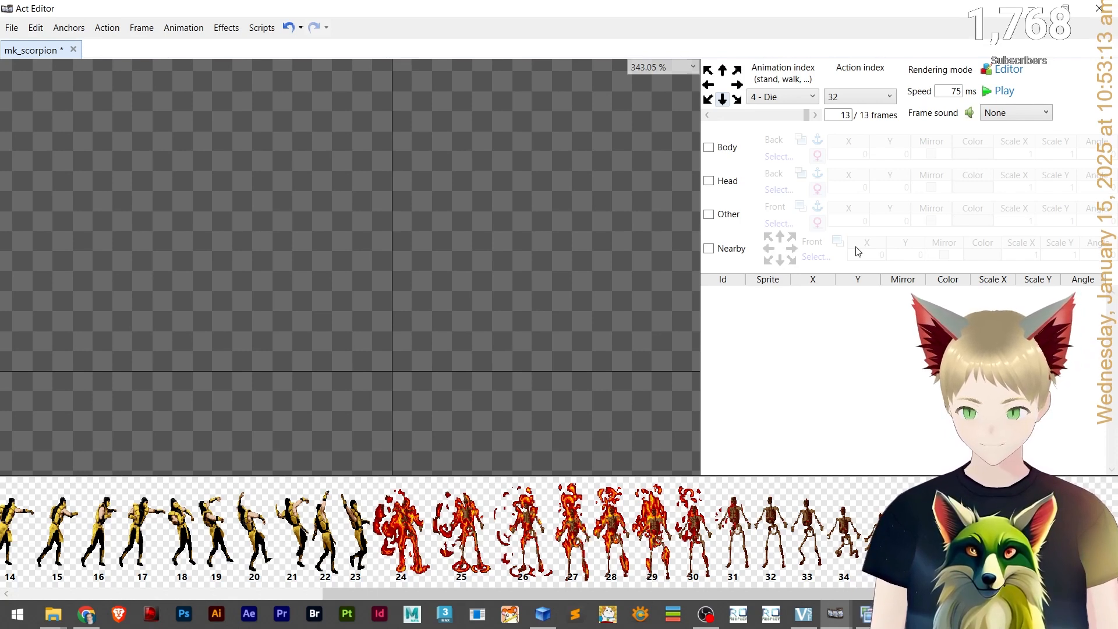
On frame 0, replace the sprite with sprite 24 and move it to about X 7, Y -46.
click(814, 115)
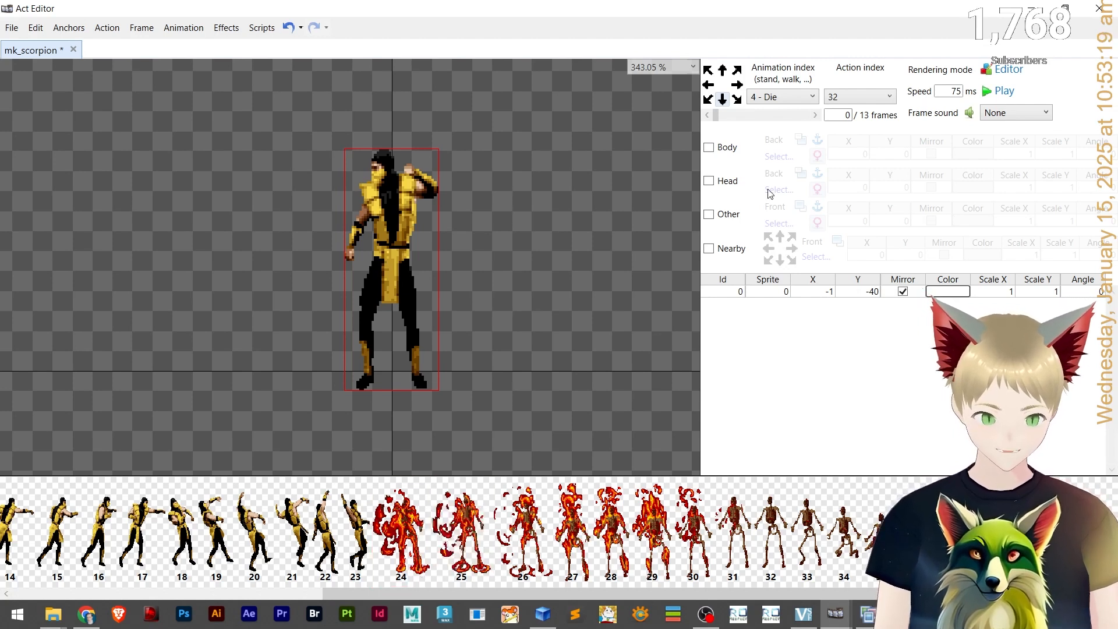
text(24)
key(Return)
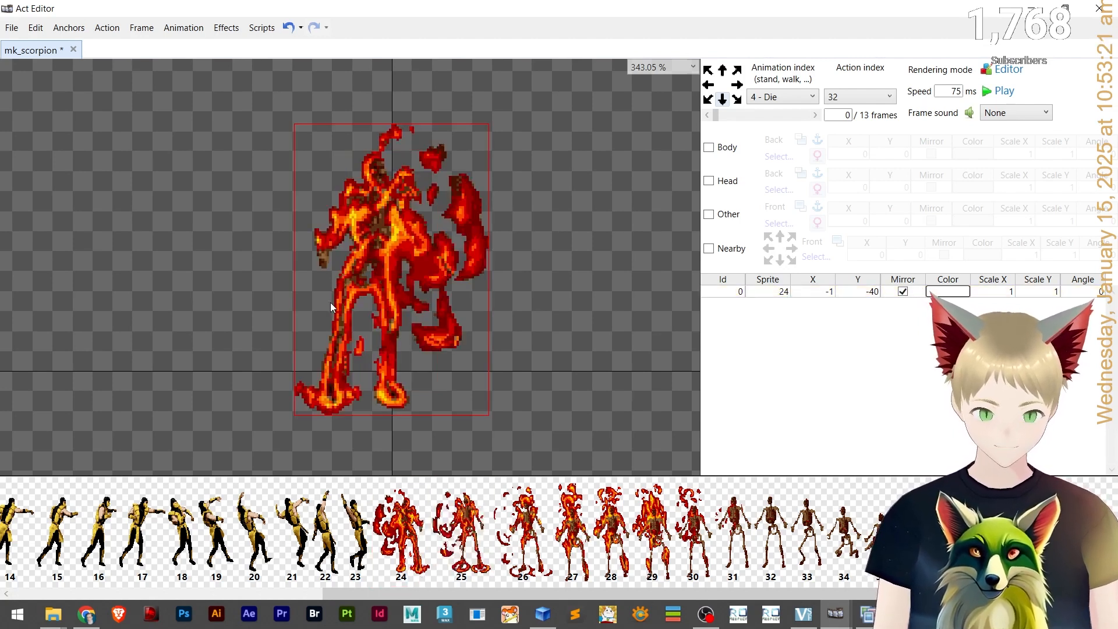
drag(392, 317, 419, 306)
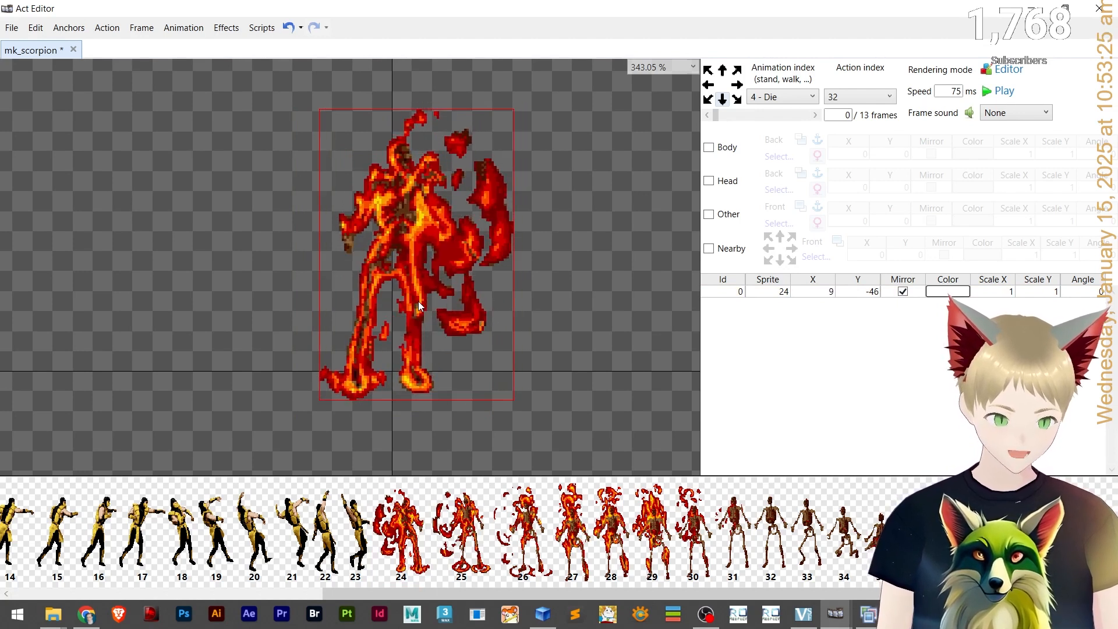
key(Left)
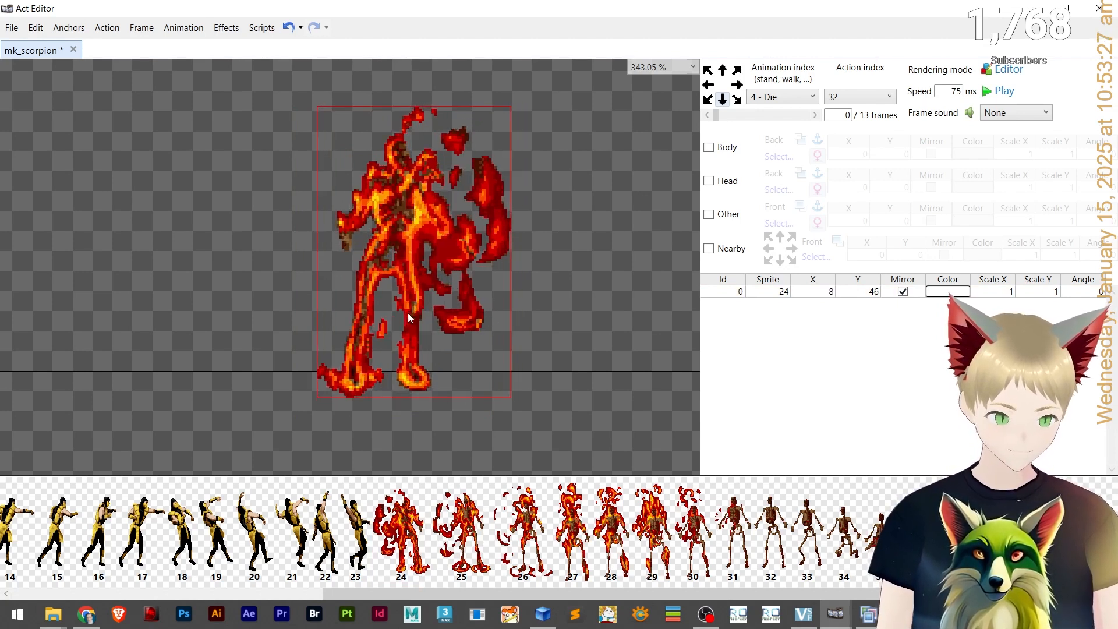
key(Left)
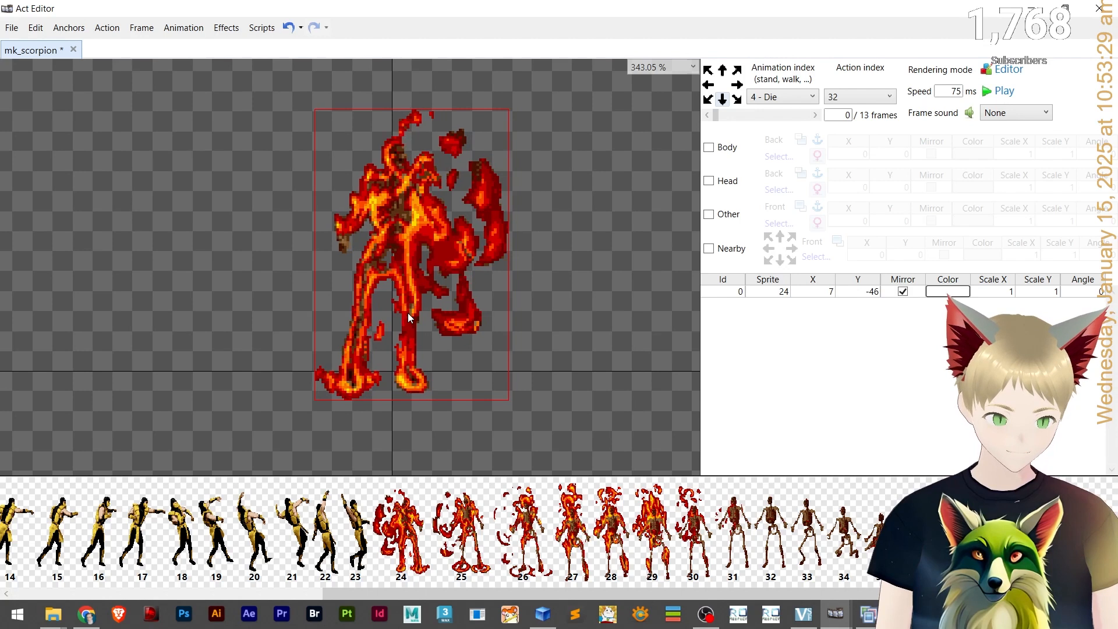
On frame 1, swap in sprite 25 and nudge it down to X 7, Y -43.
click(775, 116)
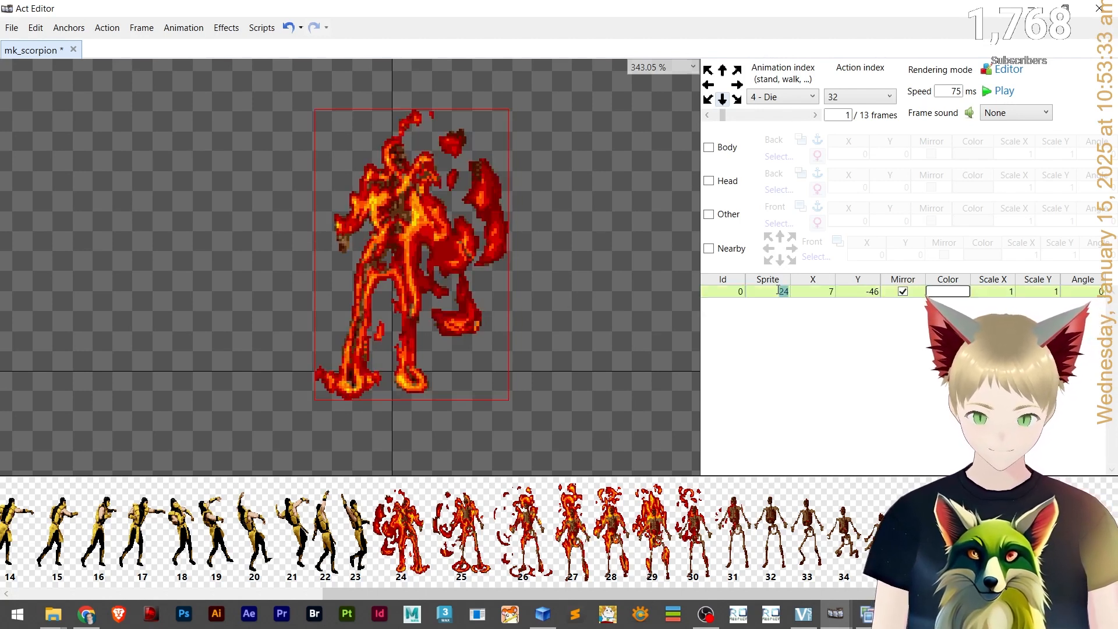
text(25)
key(Return)
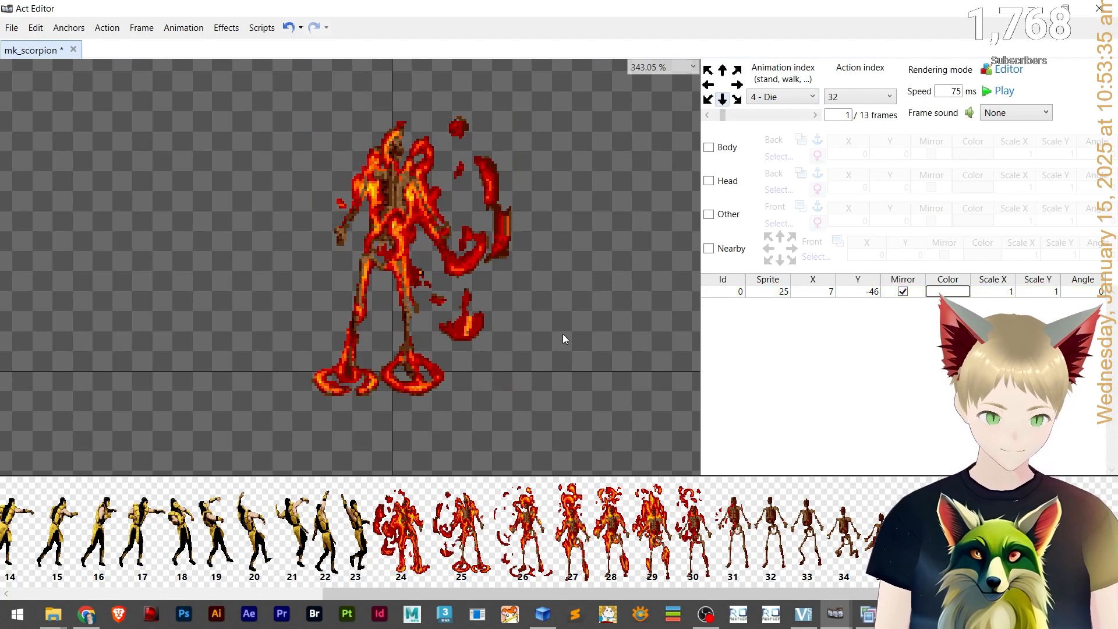
key(Left)
key(Right)
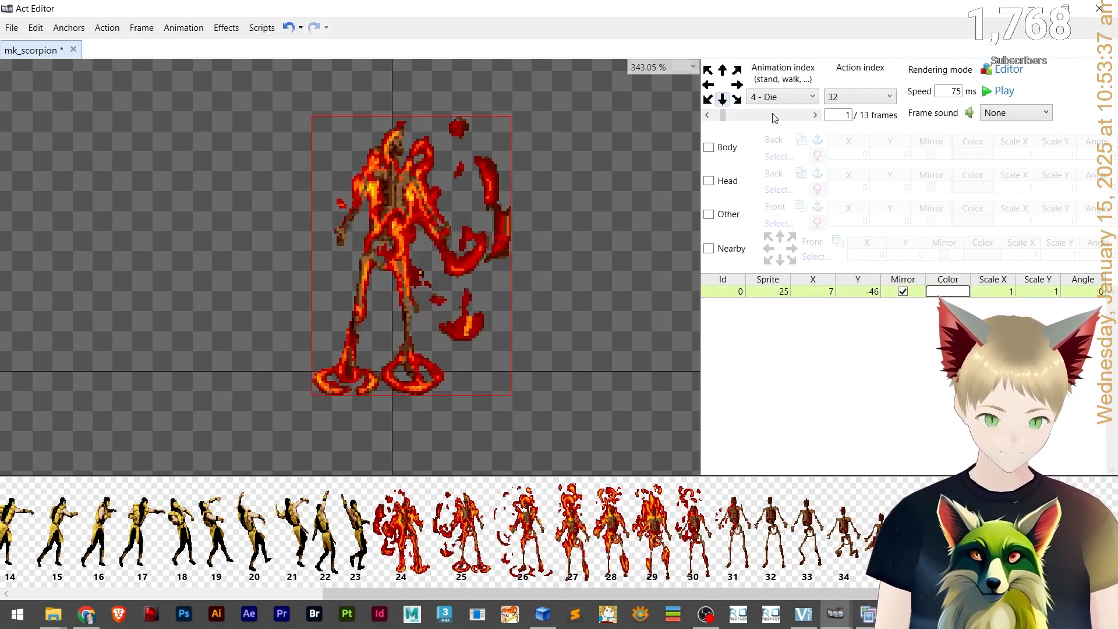
key(Left)
key(Right)
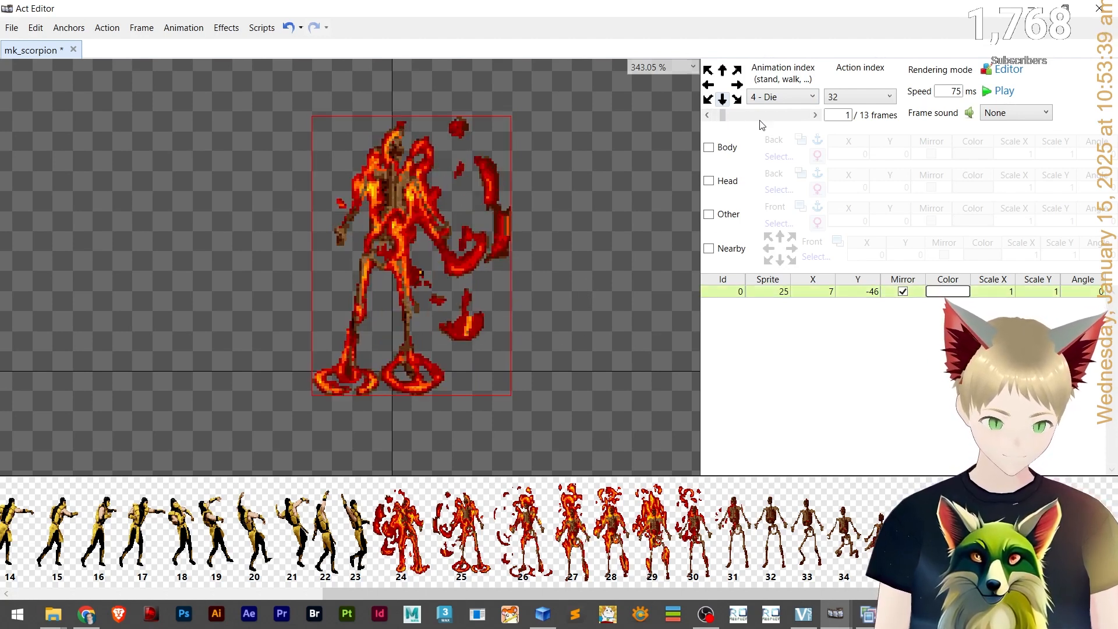
key(Down)
key(Down)
key(Down)
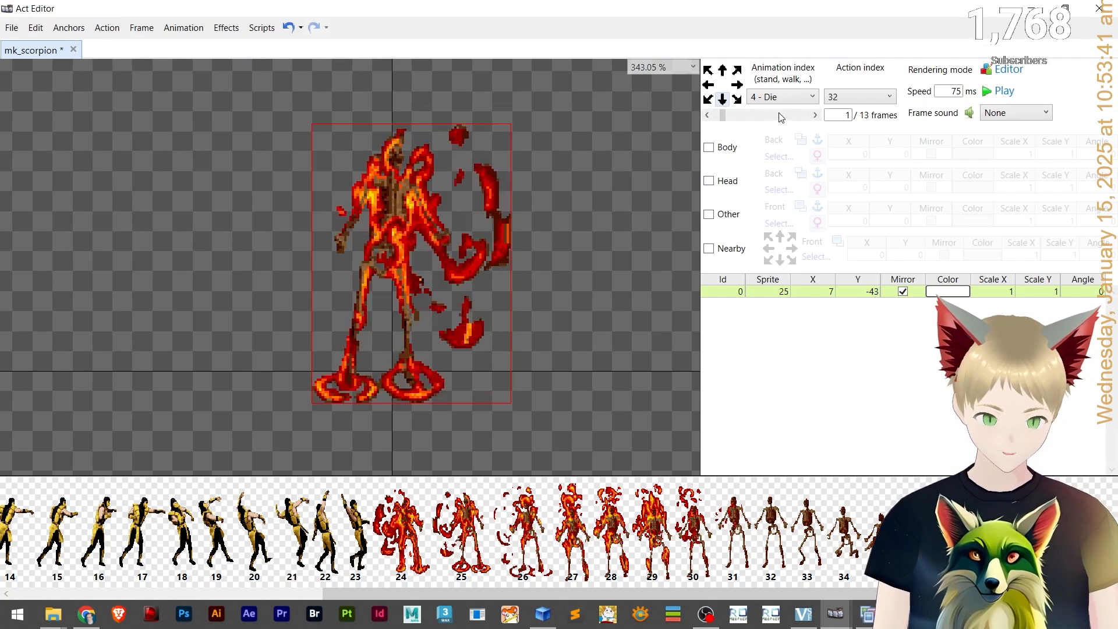
On frame 2, paste the layer, change it to sprite 26 and move it to about X 8, Y -47.
key(Left)
key(Right)
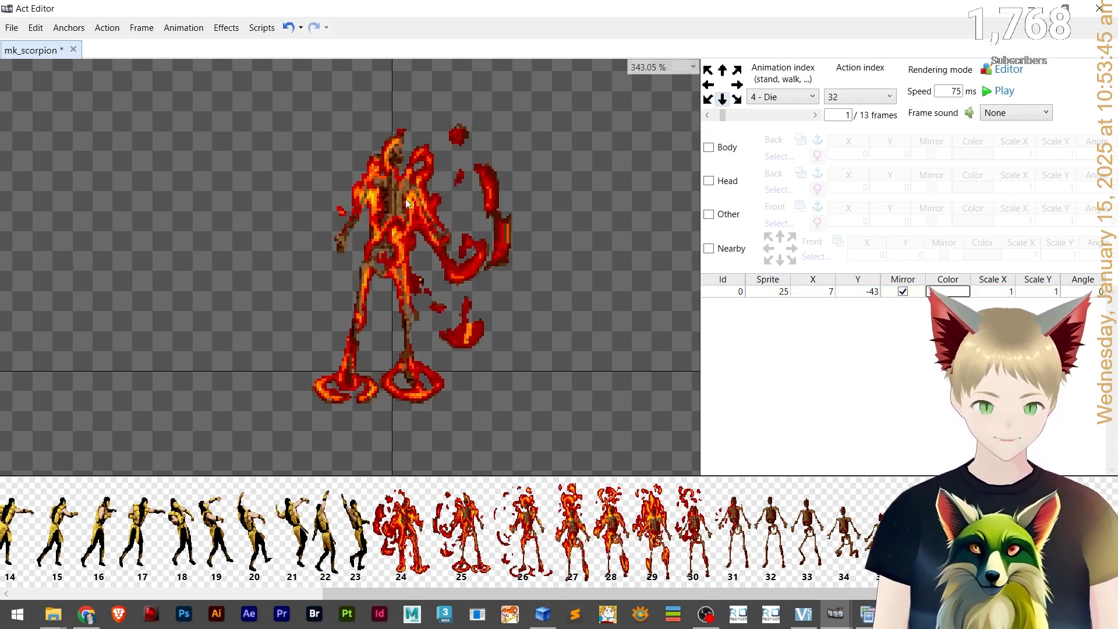
key(Right)
key(ctrl+v)
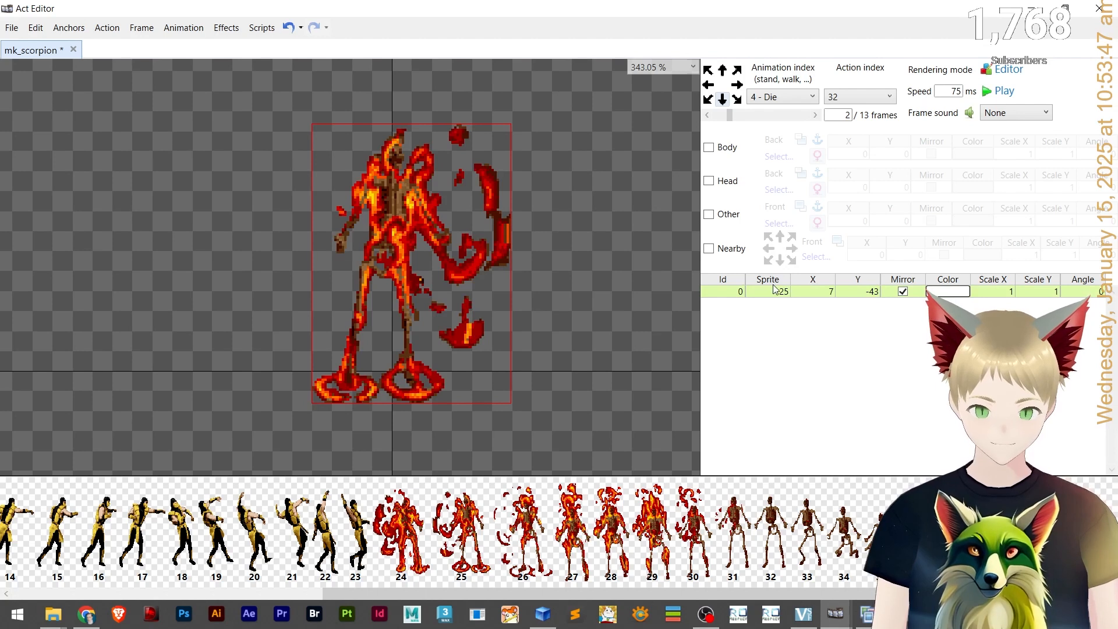
scroll(786, 291, up, 1)
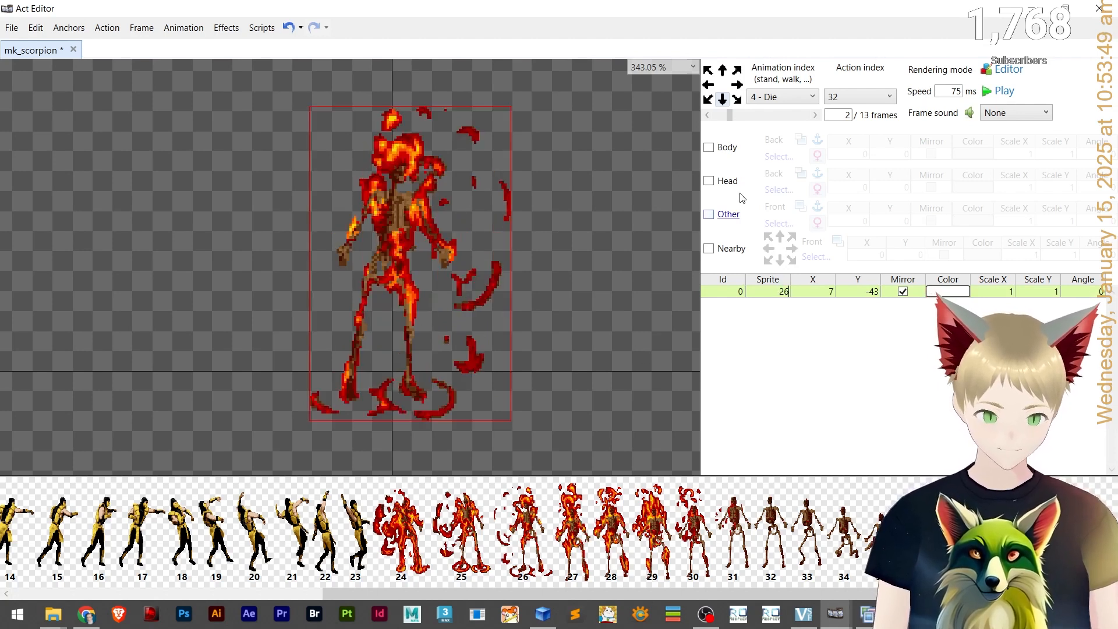
click(460, 308)
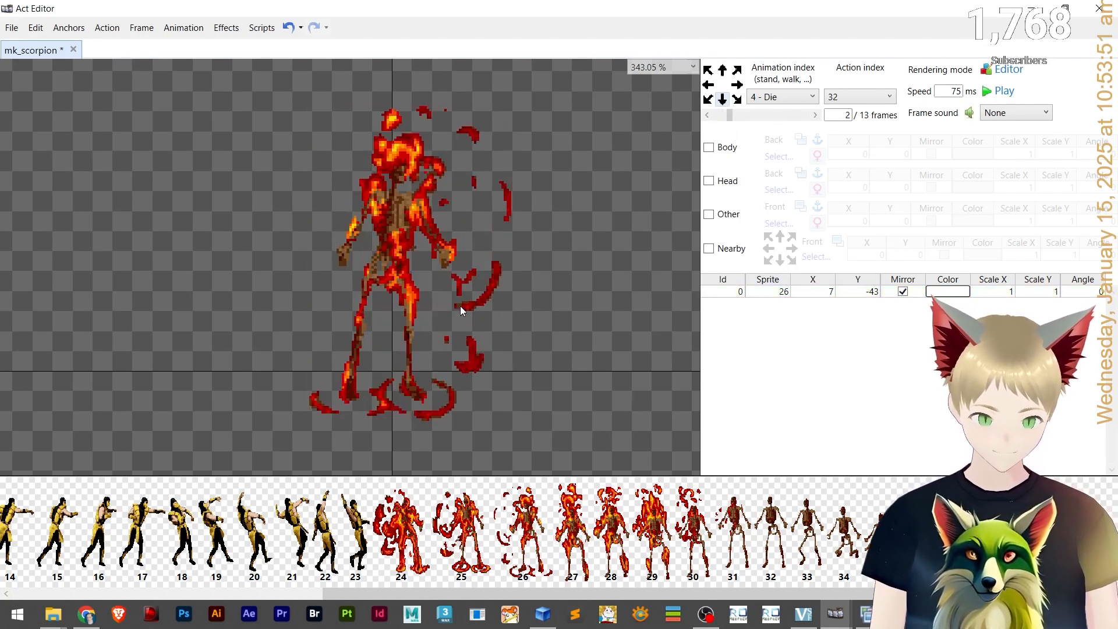
drag(379, 305, 435, 297)
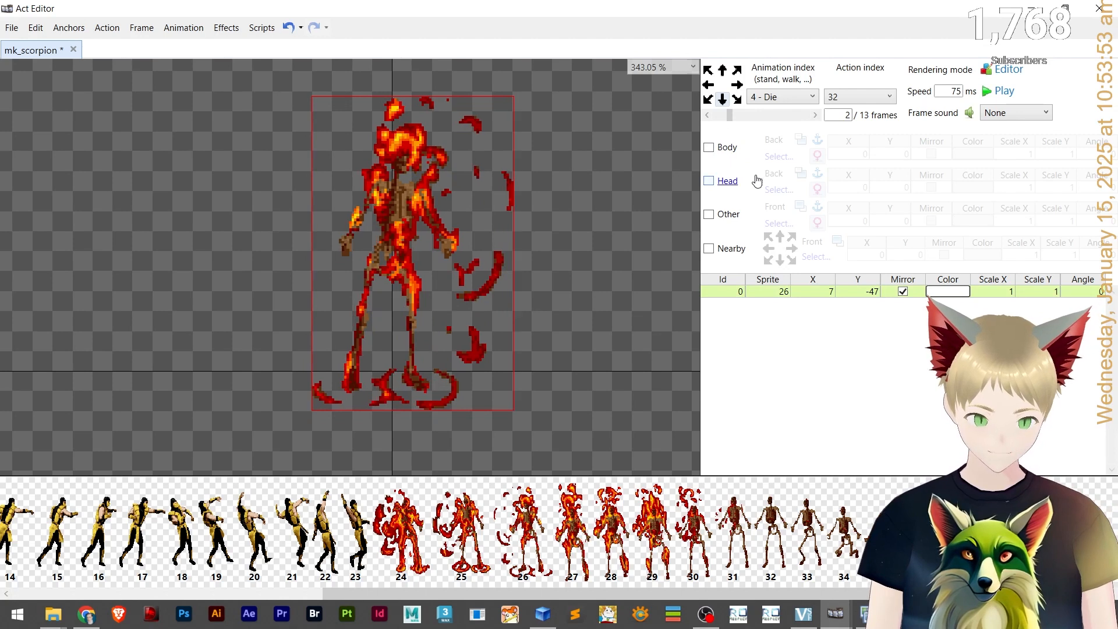
click(722, 116)
click(779, 120)
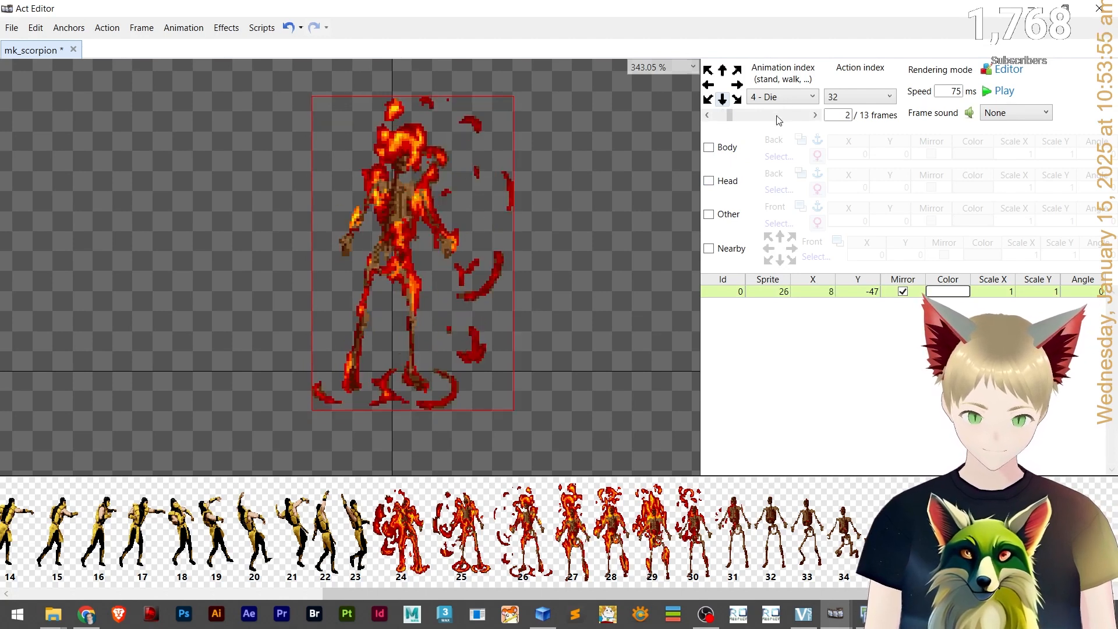
On frame 3, set the sprite to 27 and nudge it up and left to about X 3, Y -59.
click(706, 115)
click(783, 121)
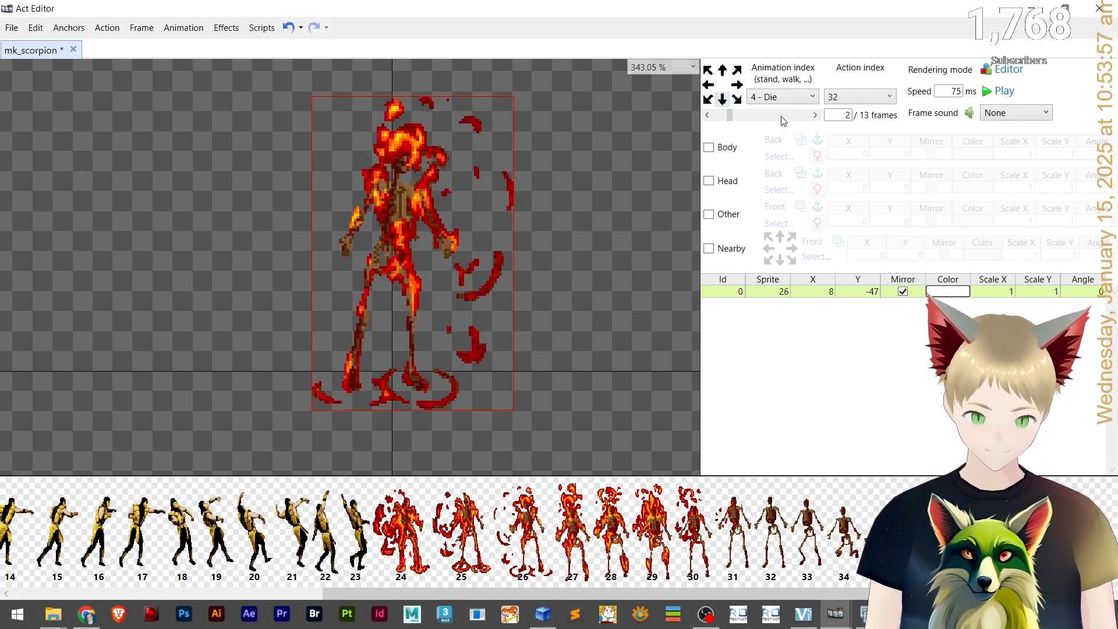
click(795, 119)
click(706, 116)
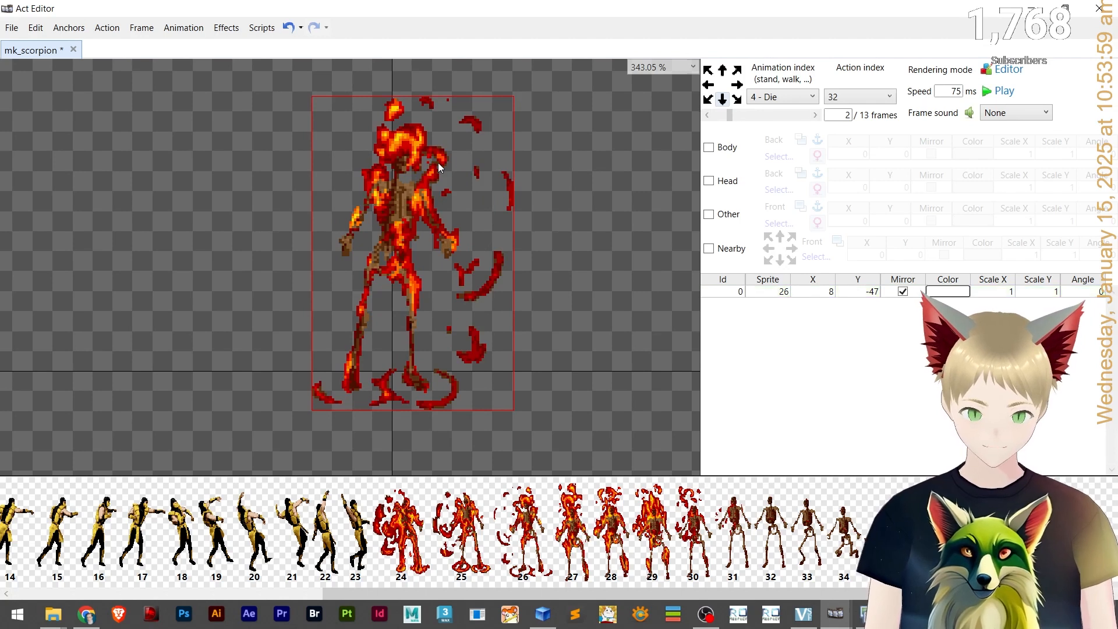
click(779, 120)
double_click(780, 291)
text(27)
click(431, 308)
key(Up)
key(Up)
key(Up)
key(Up)
key(Up)
key(Up)
key(Up)
key(Up)
key(Up)
key(Up)
key(Up)
key(Up)
key(Up)
key(Left)
key(Left)
click(708, 116)
click(776, 115)
click(707, 116)
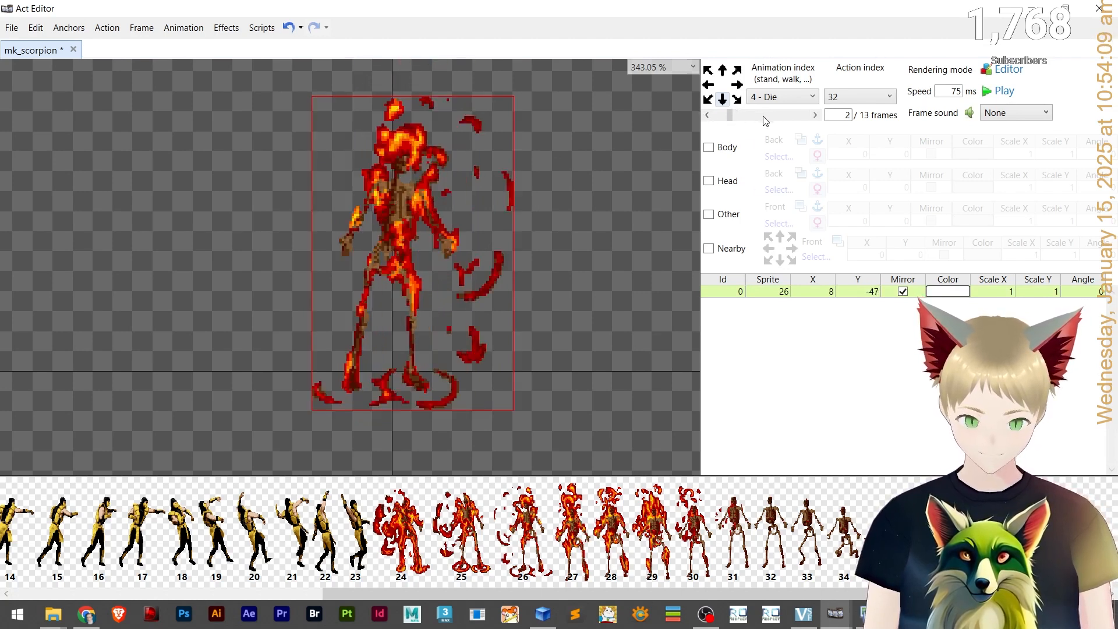
click(777, 115)
key(Left)
key(Left)
key(Left)
Step back and forth through the first frames of the Die animation to compare the poses.
click(708, 116)
click(777, 116)
click(710, 116)
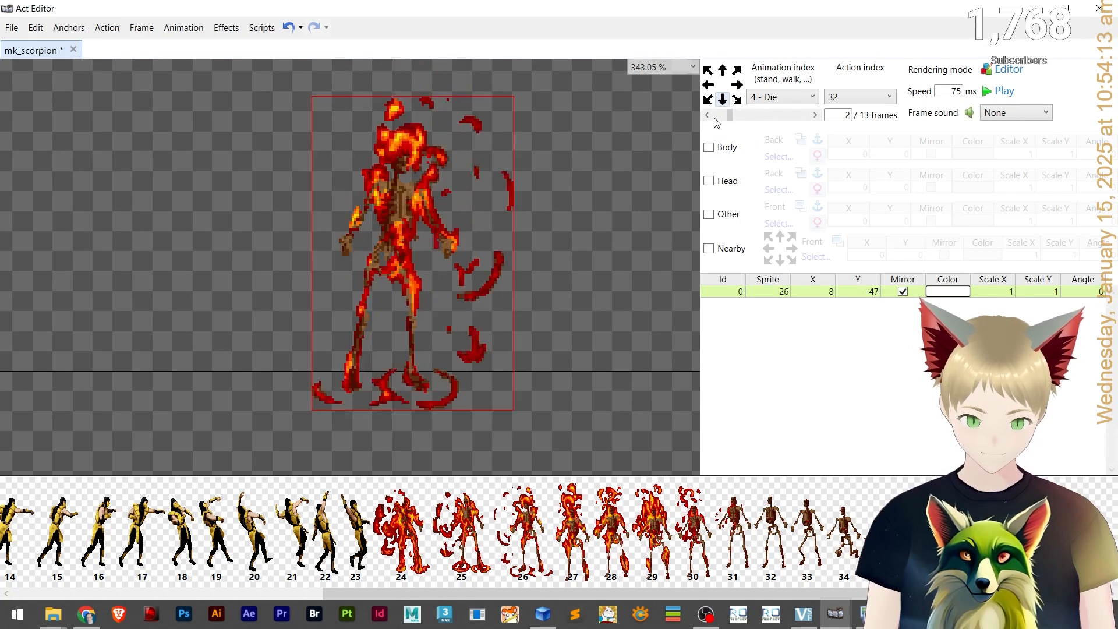
click(709, 116)
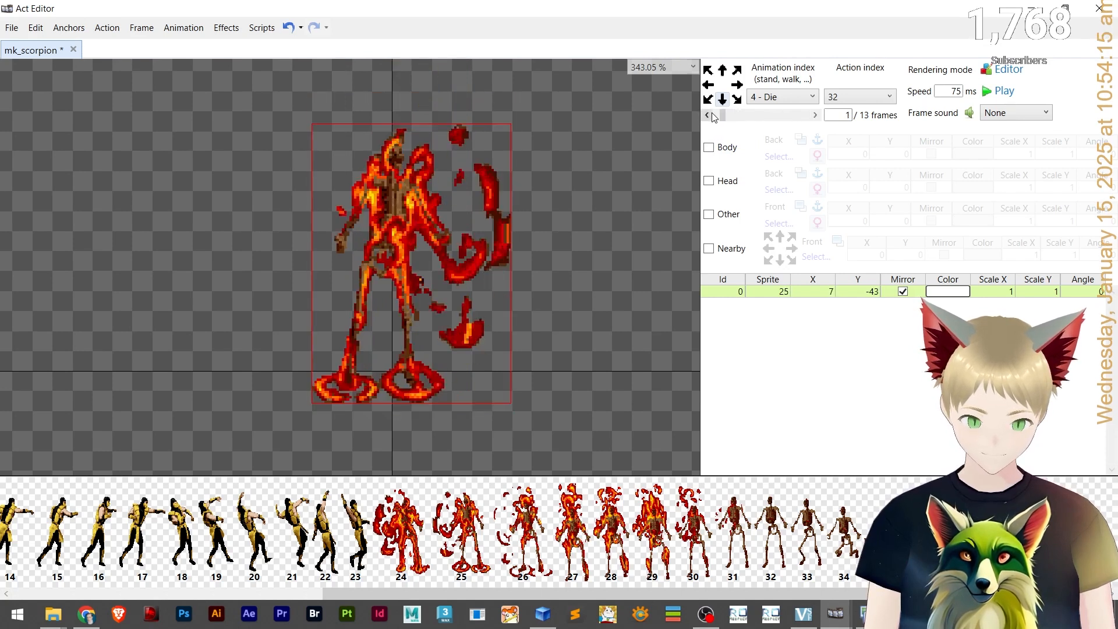
click(709, 116)
click(708, 116)
click(815, 116)
click(815, 115)
click(816, 116)
click(815, 116)
click(815, 116)
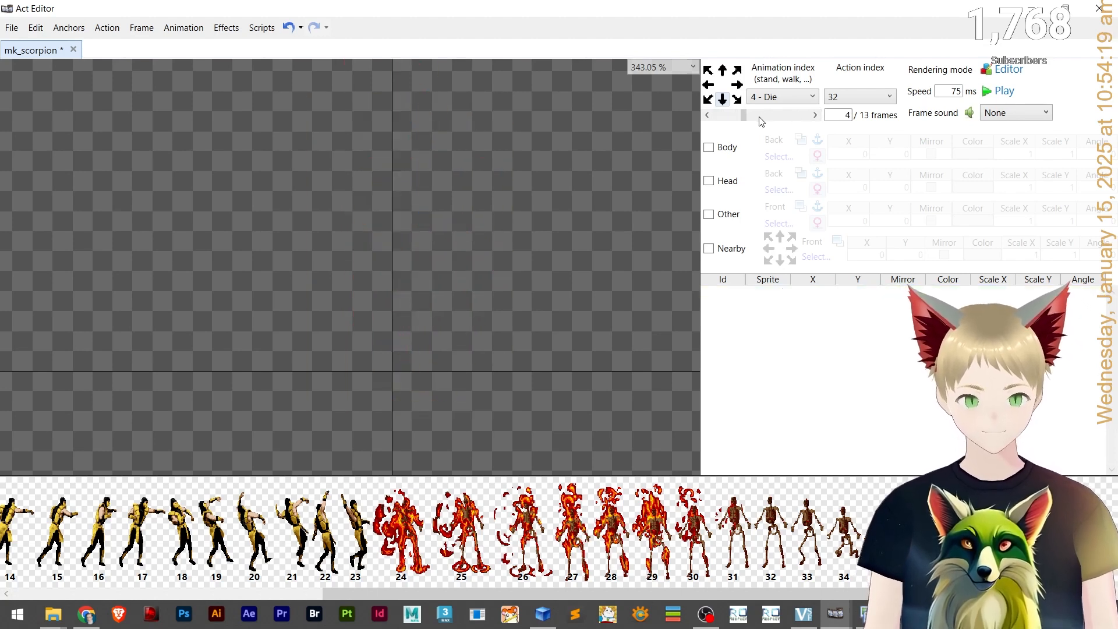
click(709, 116)
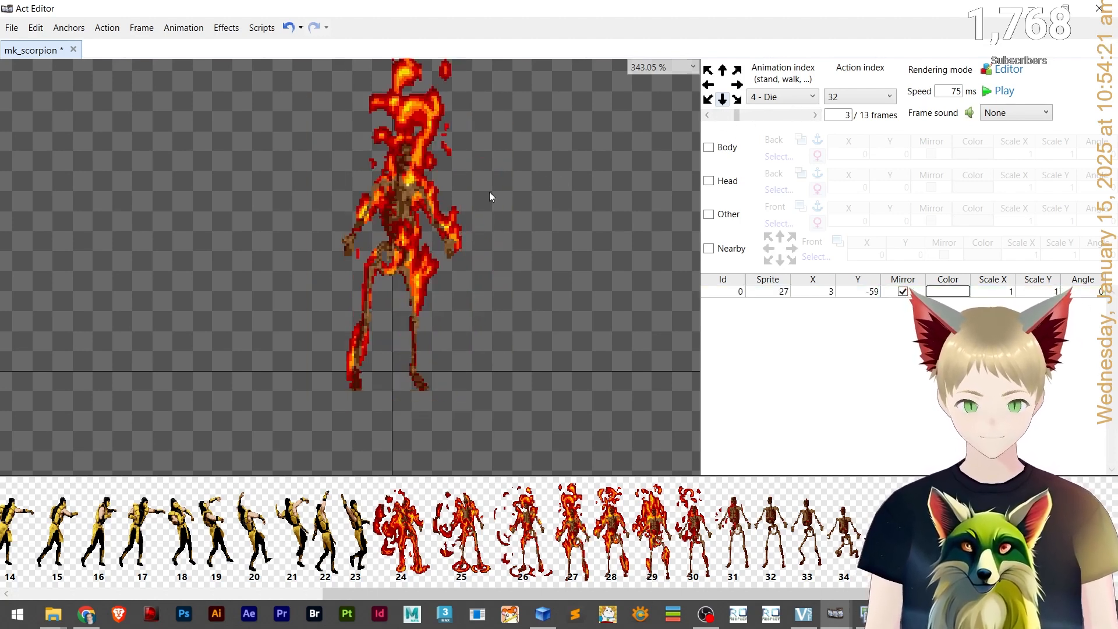
On frame 4, set the sprite to 28 and move it down to about X 3, Y -54.
click(792, 118)
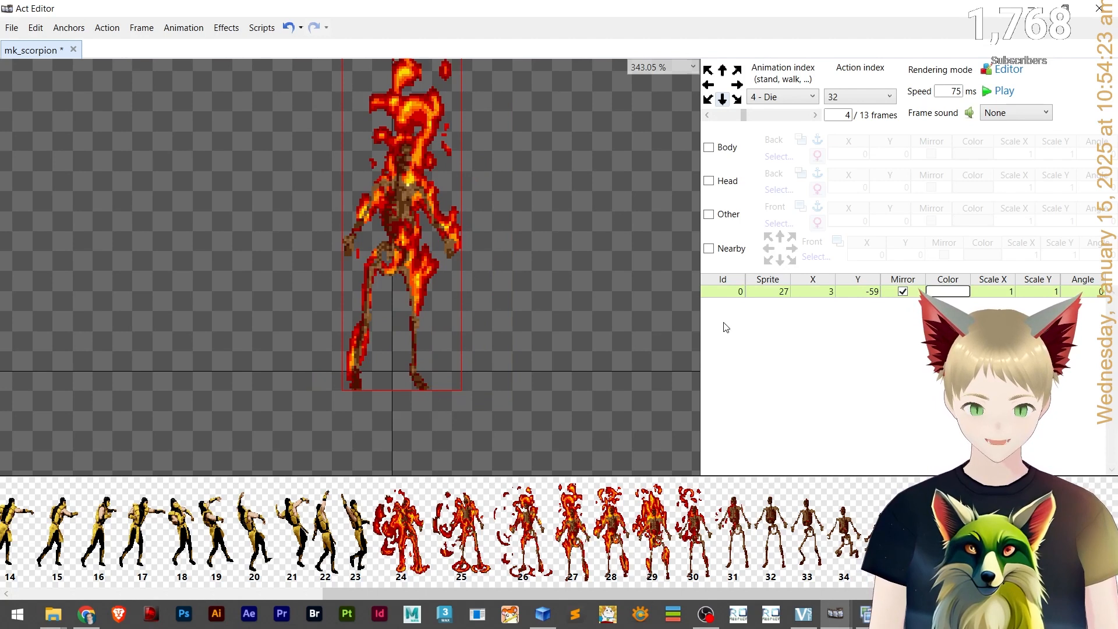
text(2)
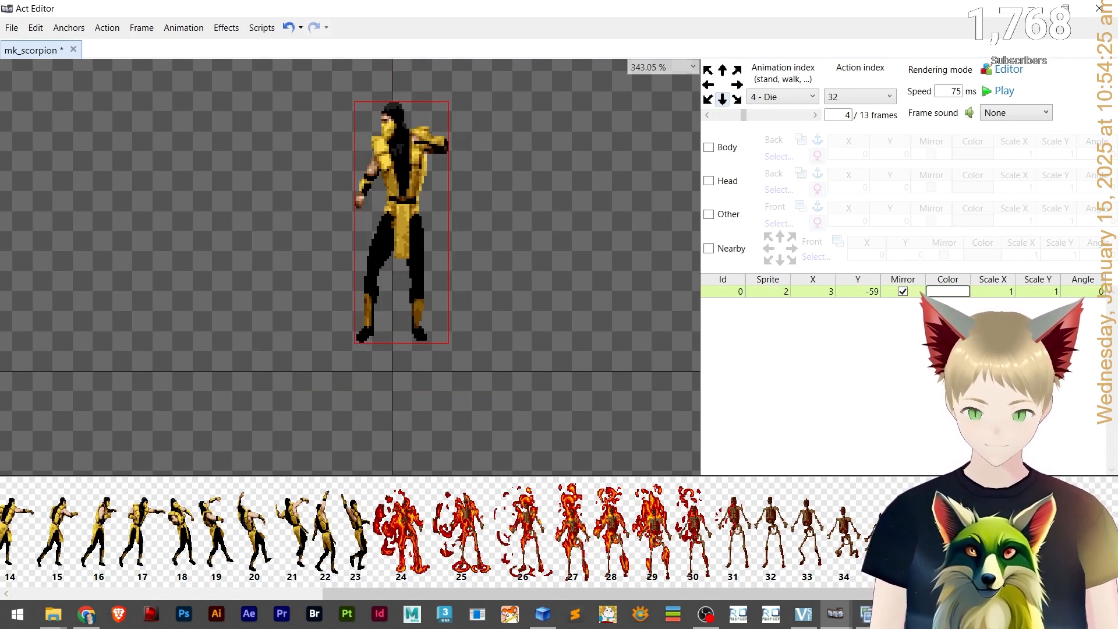
text(8)
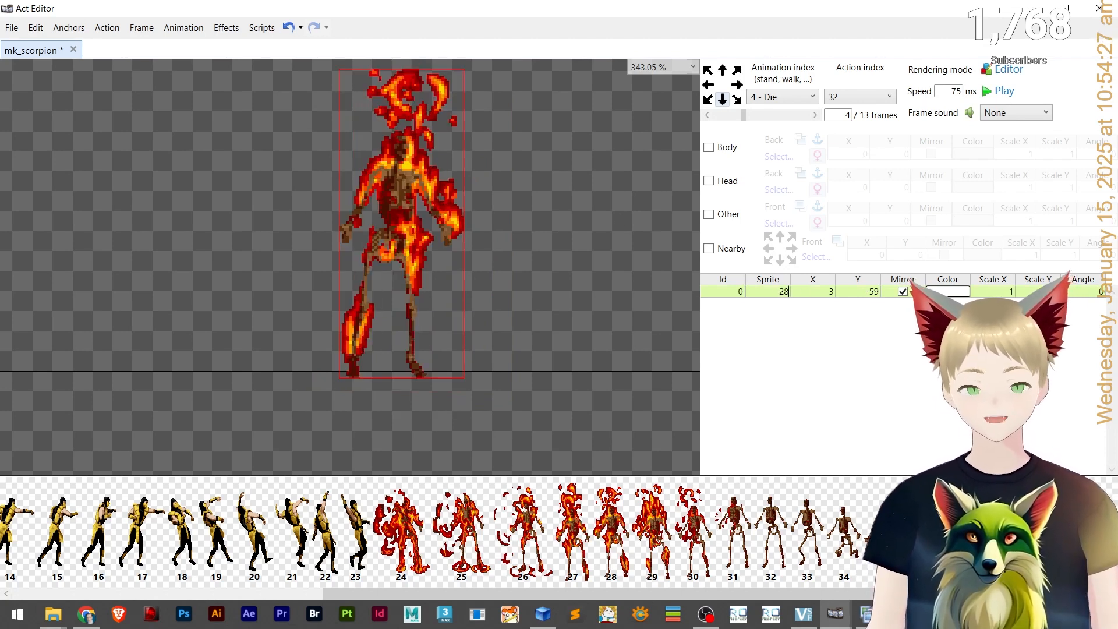
click(723, 115)
click(794, 112)
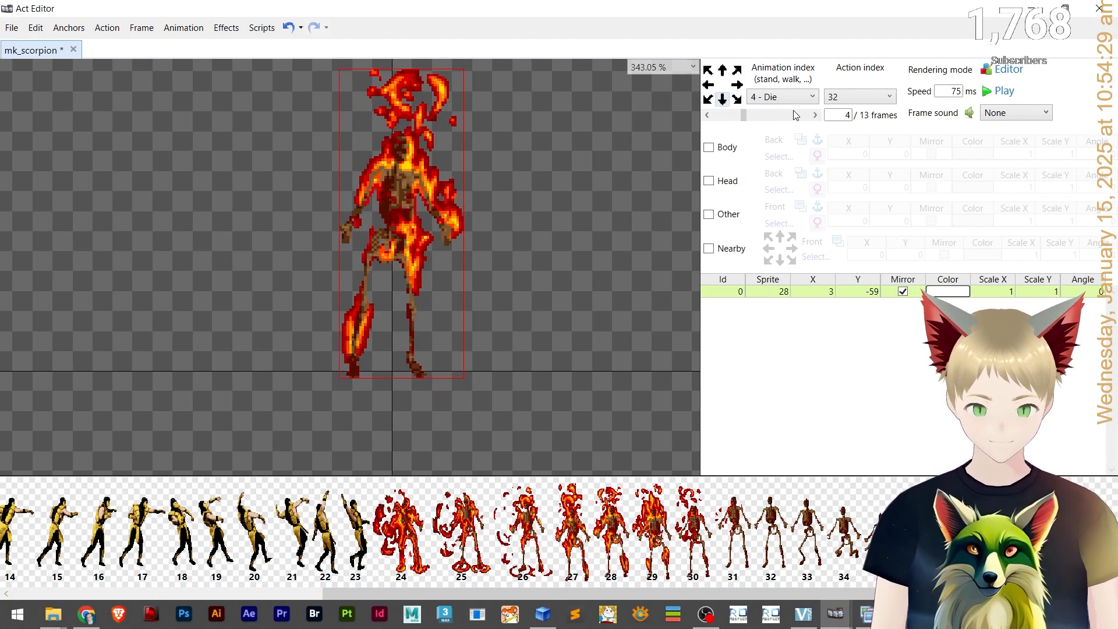
click(571, 306)
click(387, 214)
drag(406, 218, 405, 232)
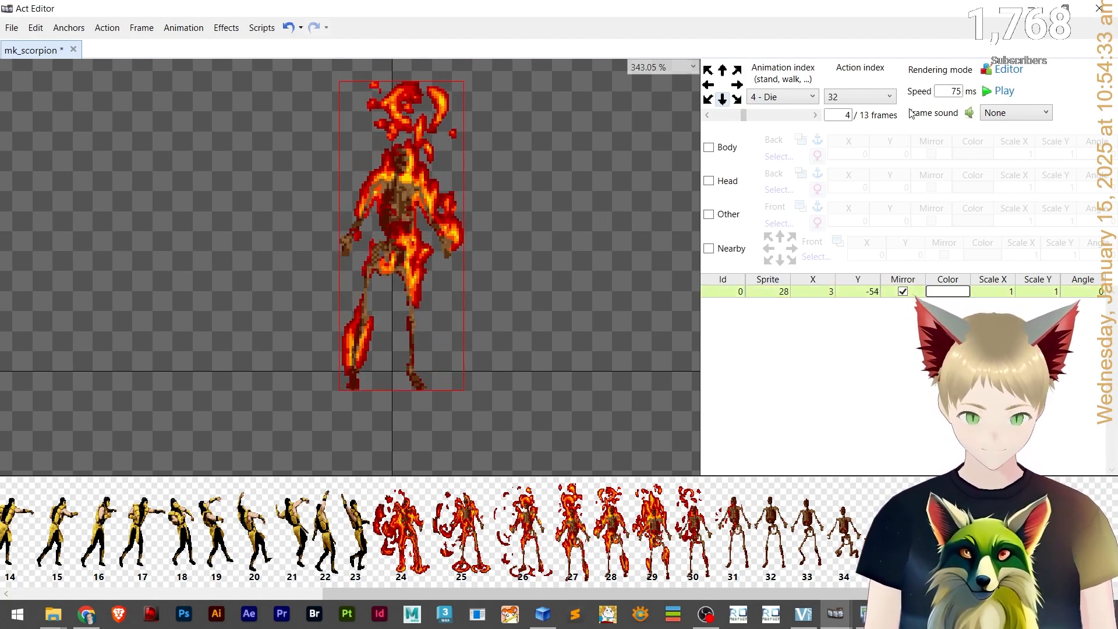
click(732, 116)
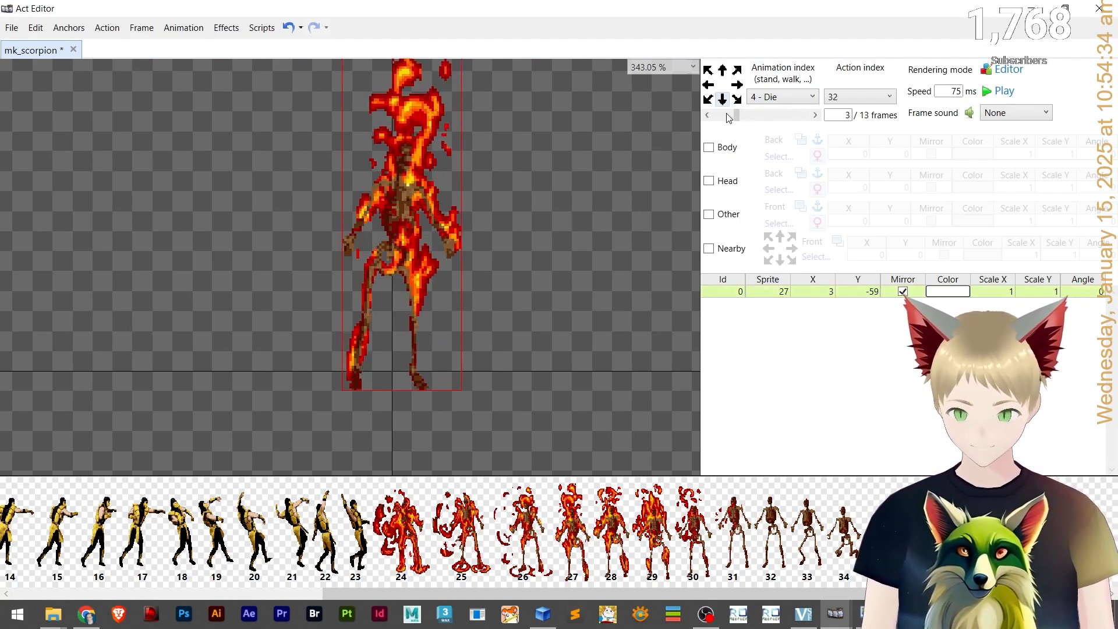
Flip between frames 3 and 4 of the Die animation to compare the sprite poses.
click(786, 119)
click(687, 116)
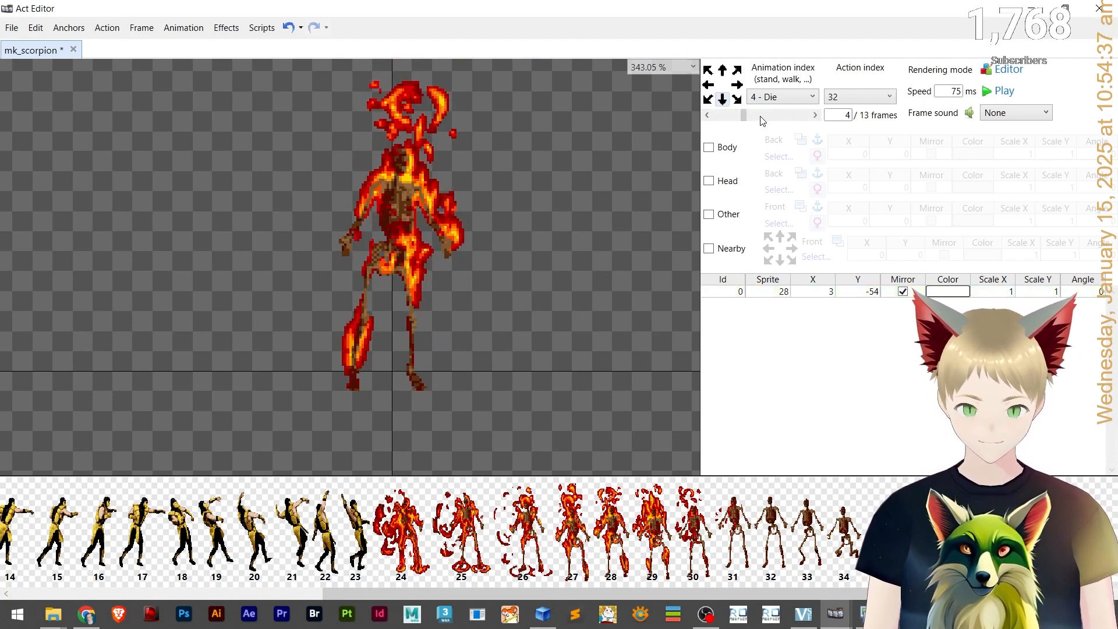
click(731, 120)
click(781, 116)
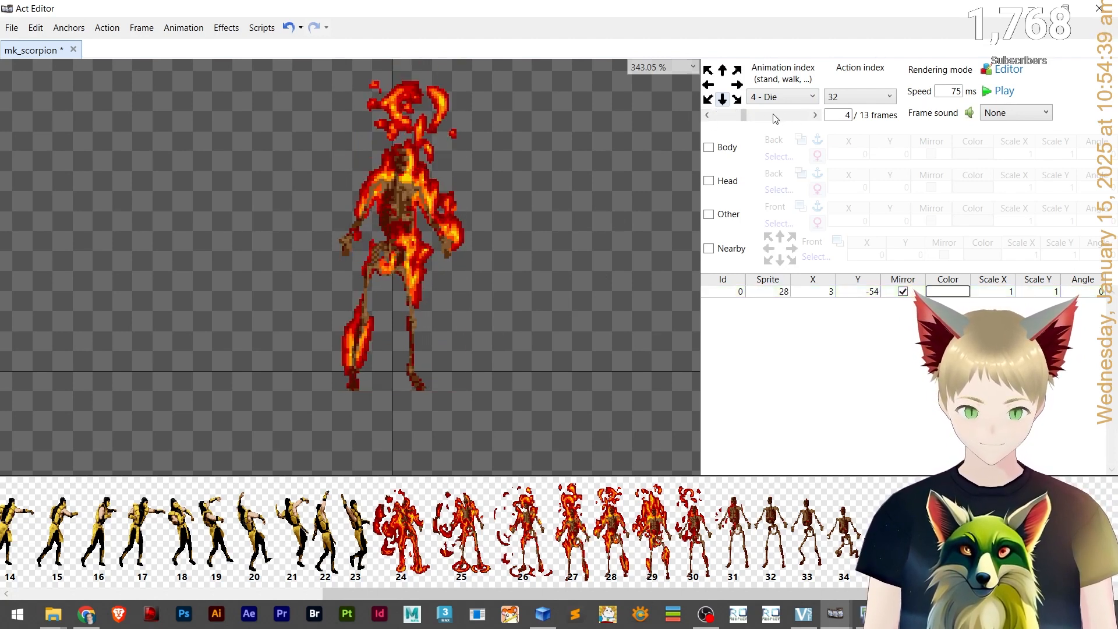
click(793, 114)
click(707, 115)
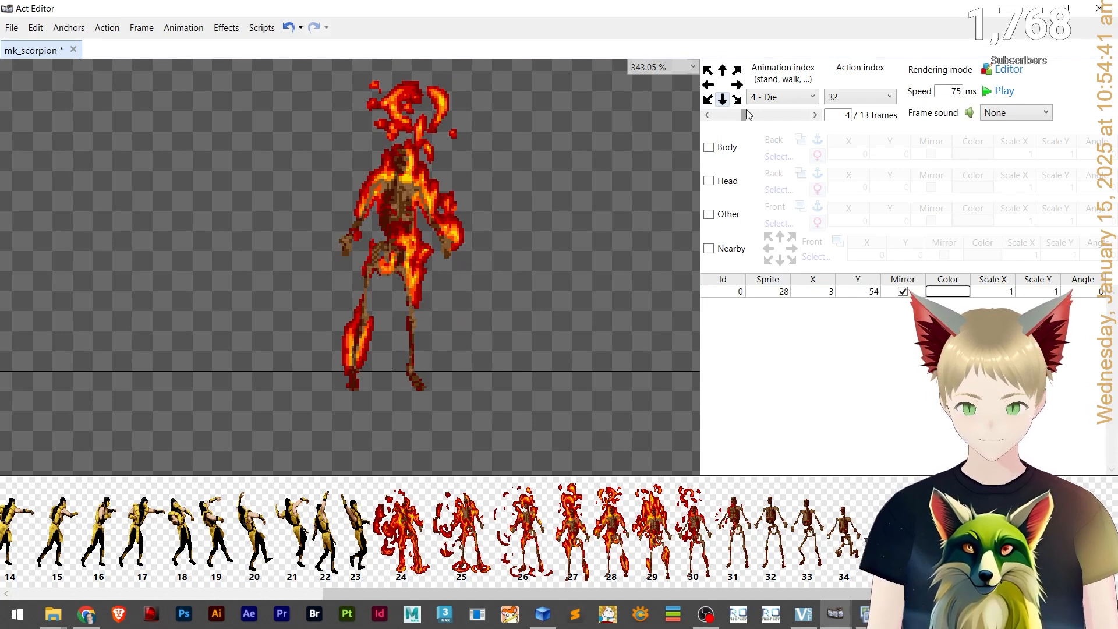
On frame 5, paste the layer, set it to sprite 29 and nudge it up to about X 3, Y -56.
click(394, 192)
click(780, 115)
key(ctrl+v)
double_click(781, 291)
text(29)
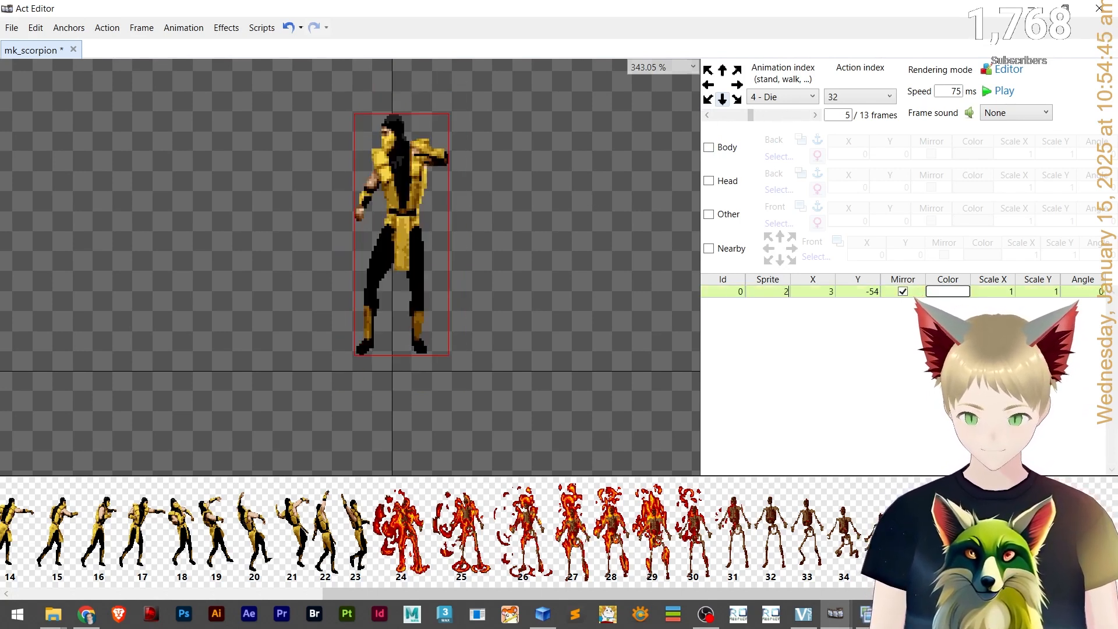
click(582, 302)
click(422, 226)
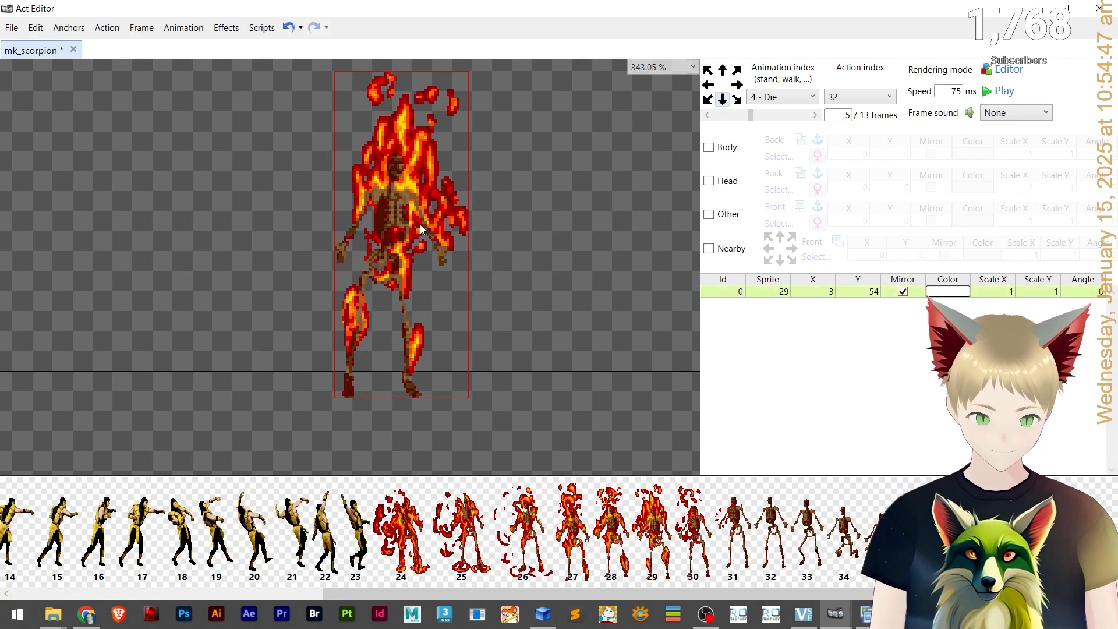
key(Up)
key(Up)
Copy the frame 5 layer, paste it on frame 6 and set its sprite to 30.
click(736, 116)
click(804, 113)
click(778, 116)
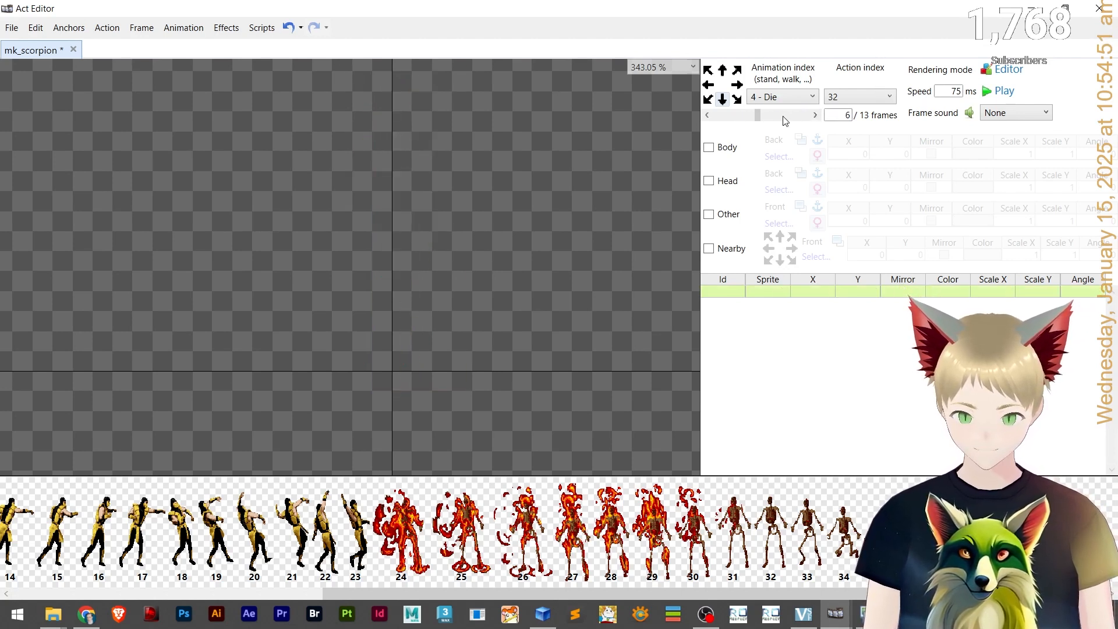
click(731, 115)
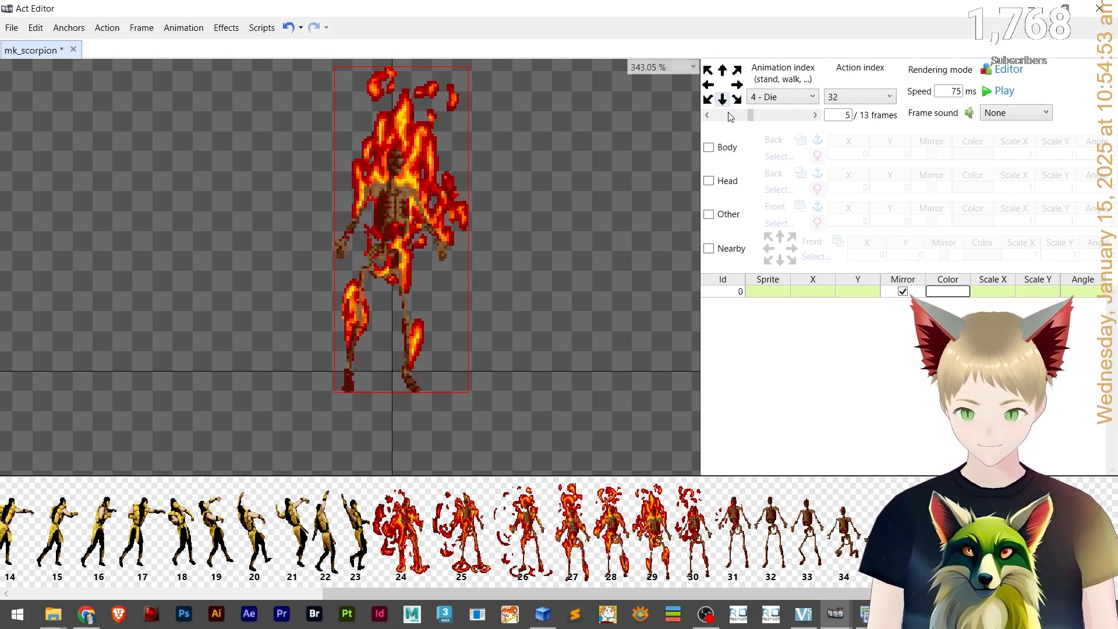
click(425, 192)
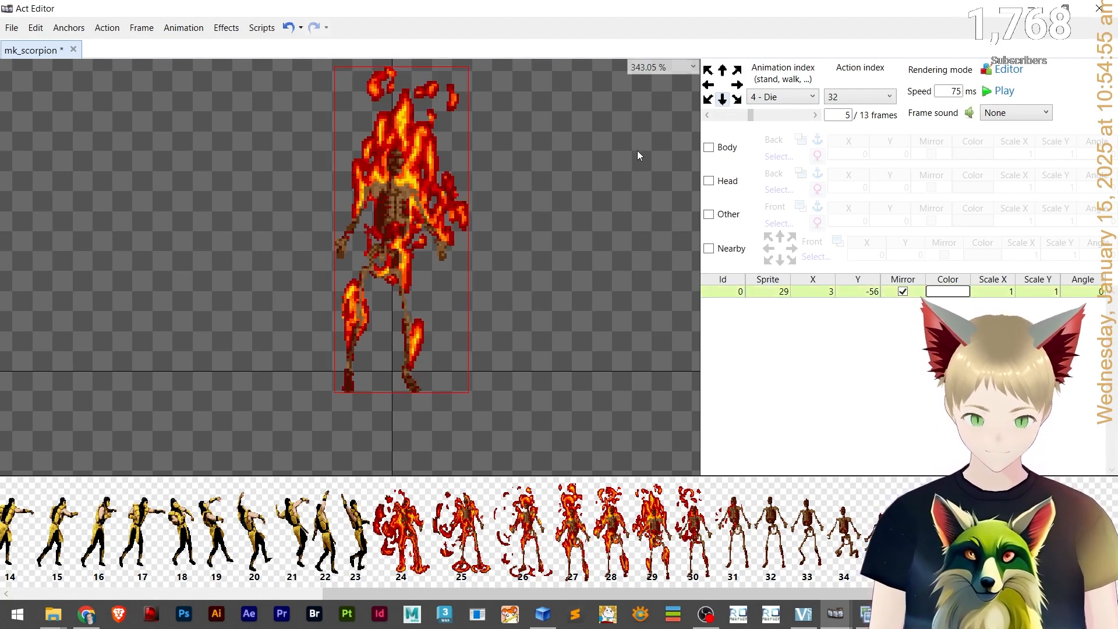
click(800, 116)
click(498, 191)
click(777, 290)
text(30)
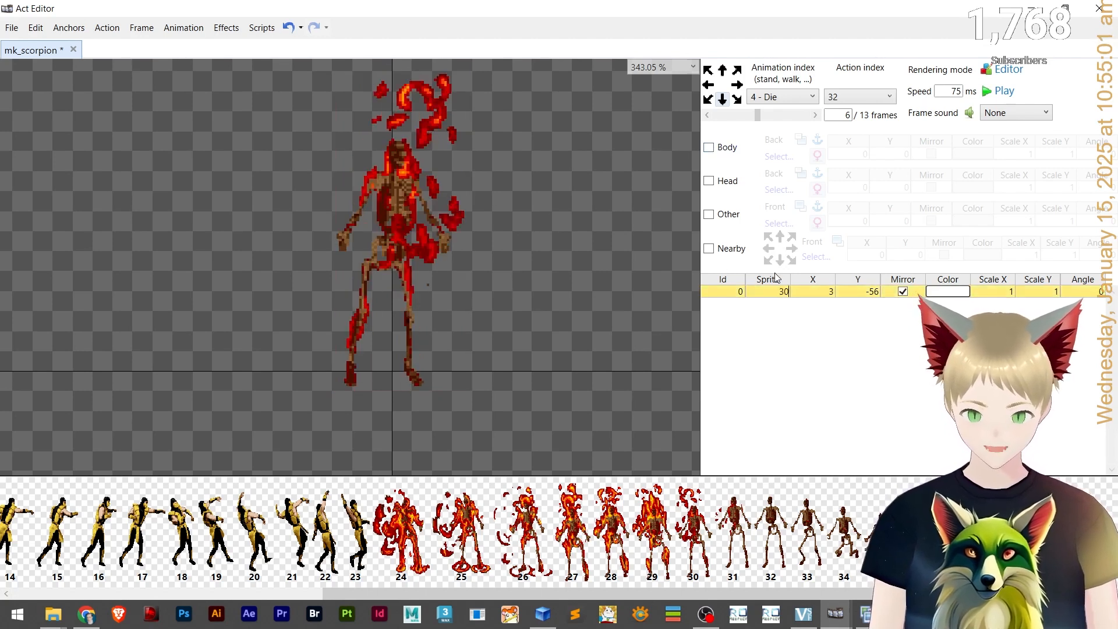
Reposition frame 6's sprite to about X 2, Y -55 to line up with frame 5.
click(523, 309)
drag(753, 117, 743, 116)
click(764, 118)
drag(389, 193, 389, 196)
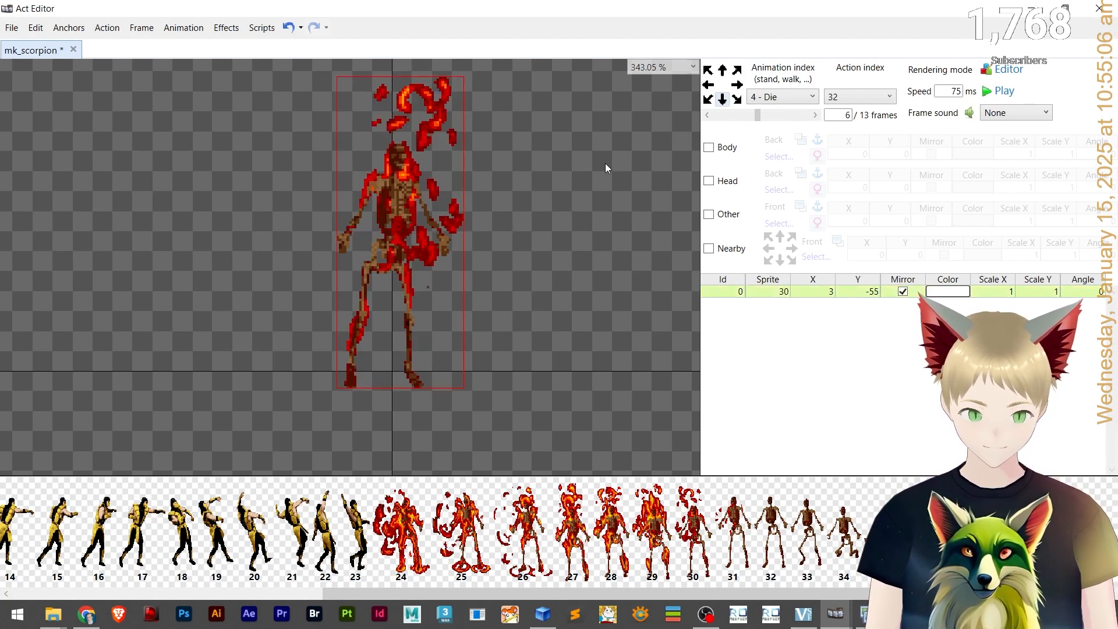
click(725, 119)
click(787, 115)
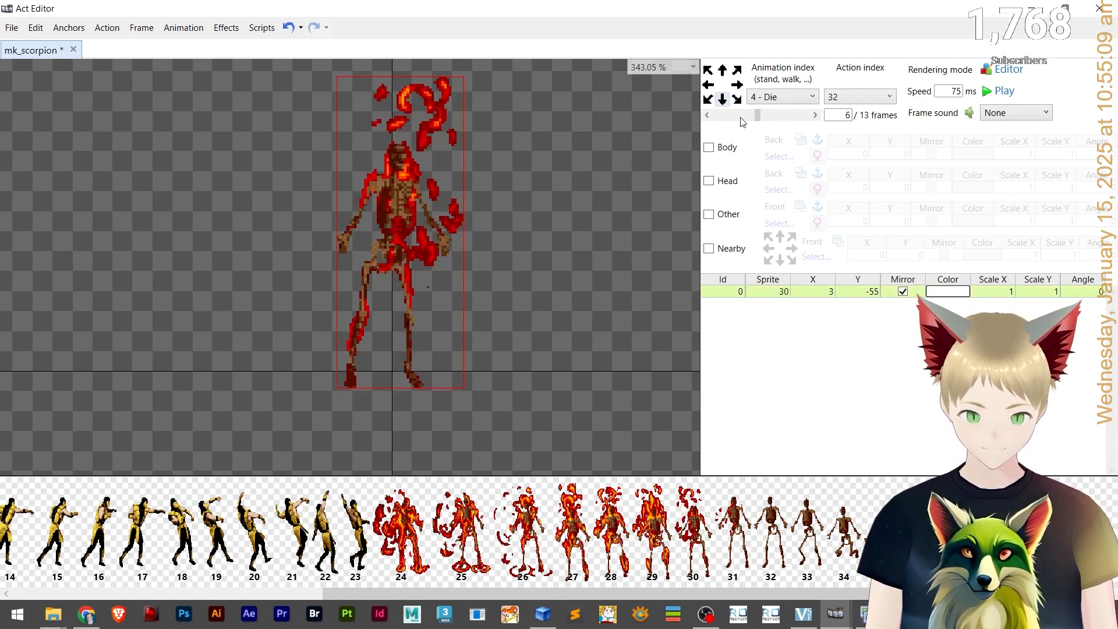
click(401, 188)
drag(399, 189, 397, 187)
On frame 7, paste the layer and set it to sprite 31.
click(740, 116)
click(790, 115)
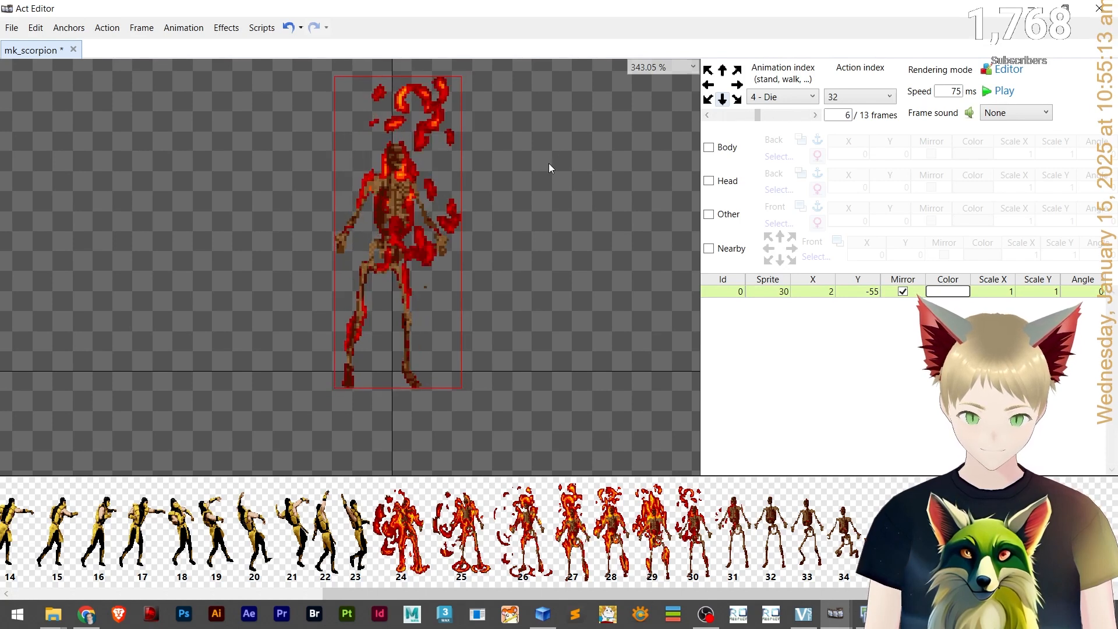
click(797, 116)
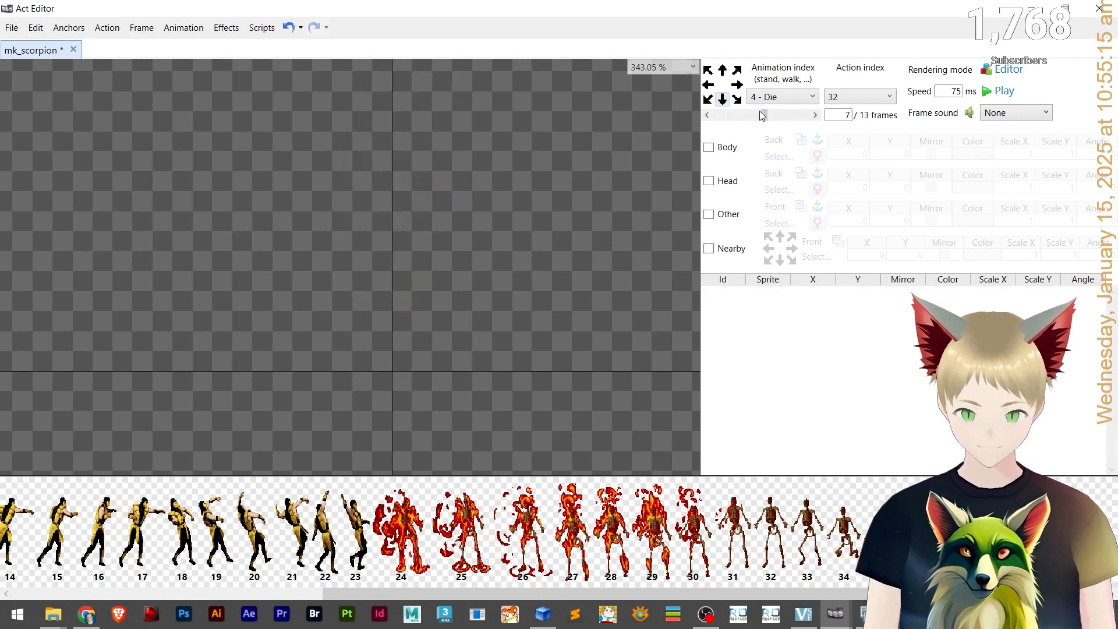
key(ctrl+v)
click(393, 183)
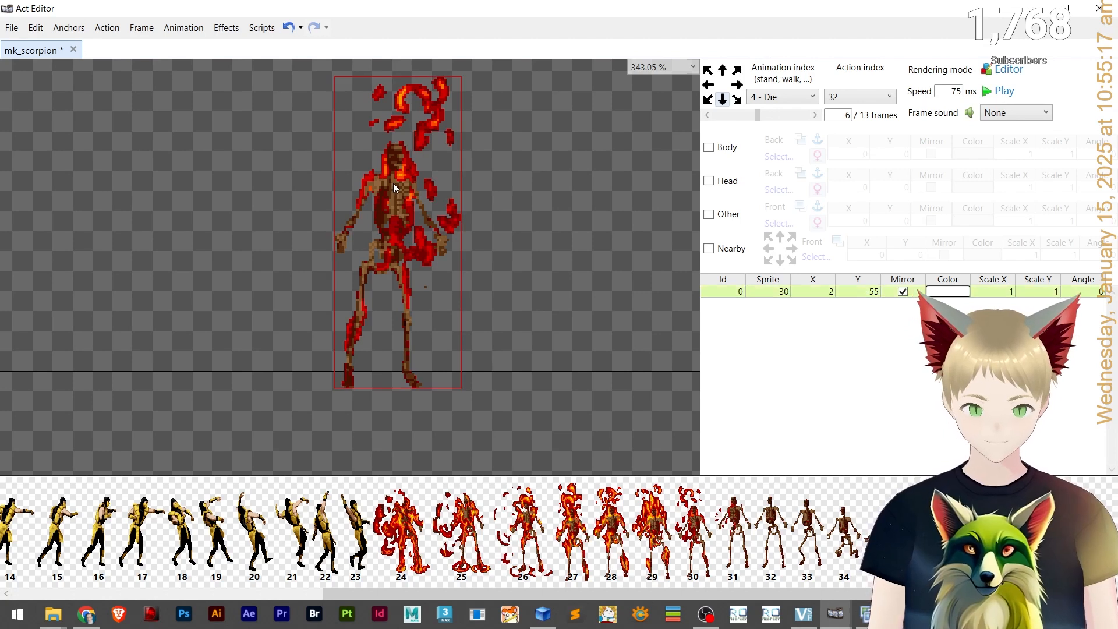
double_click(766, 291)
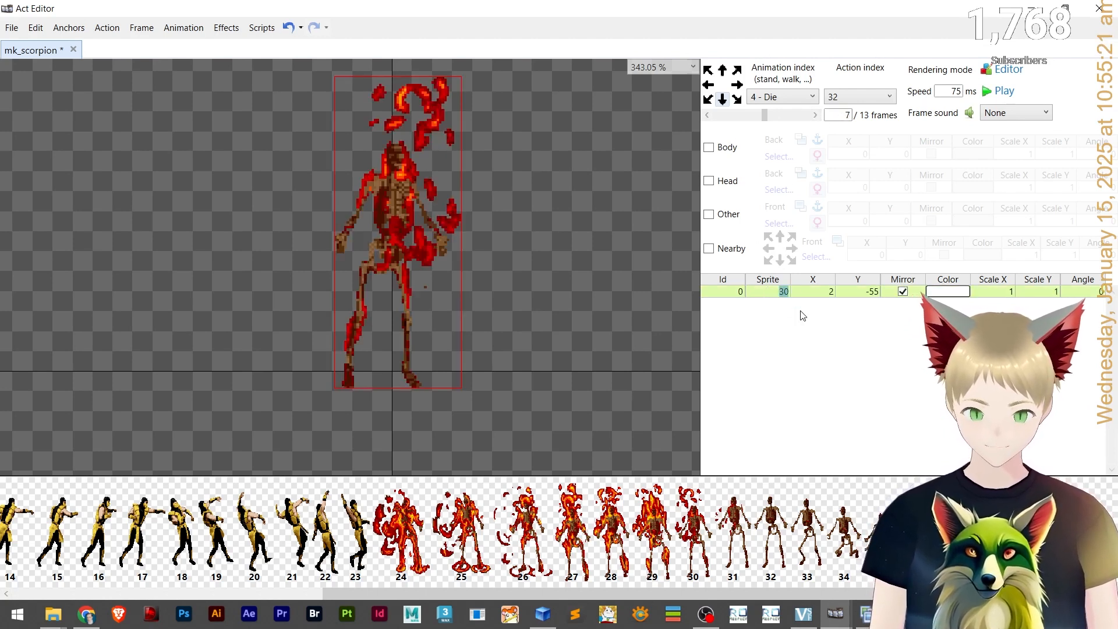
text(31)
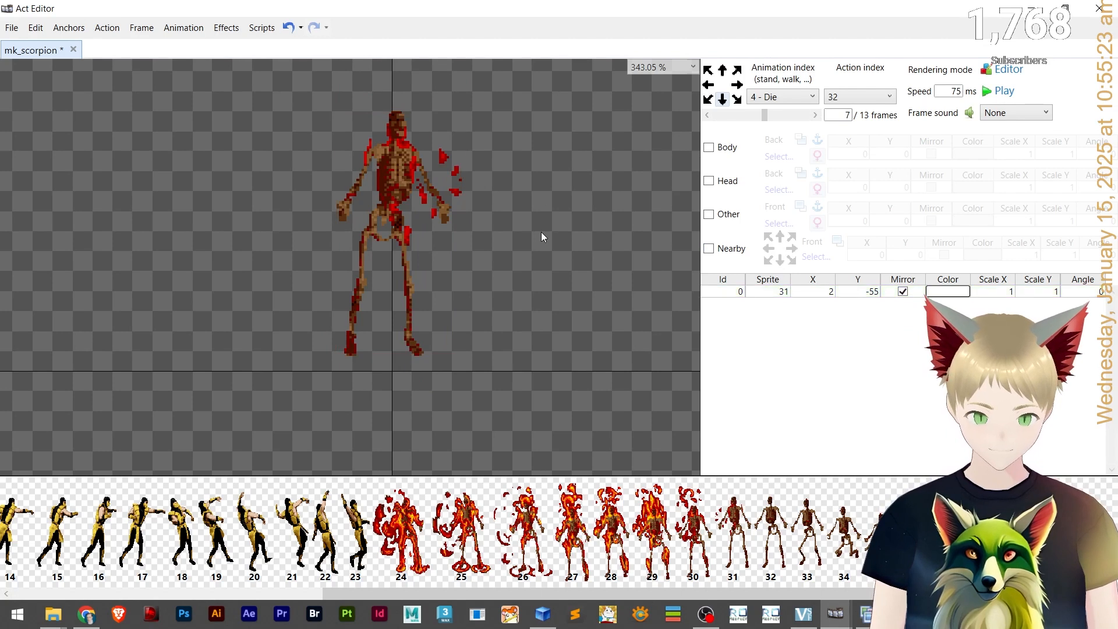
Move frame 7's sprite down and right to about X 4, Y -41.
drag(405, 223, 405, 233)
key(Down)
key(Down)
key(Down)
key(Down)
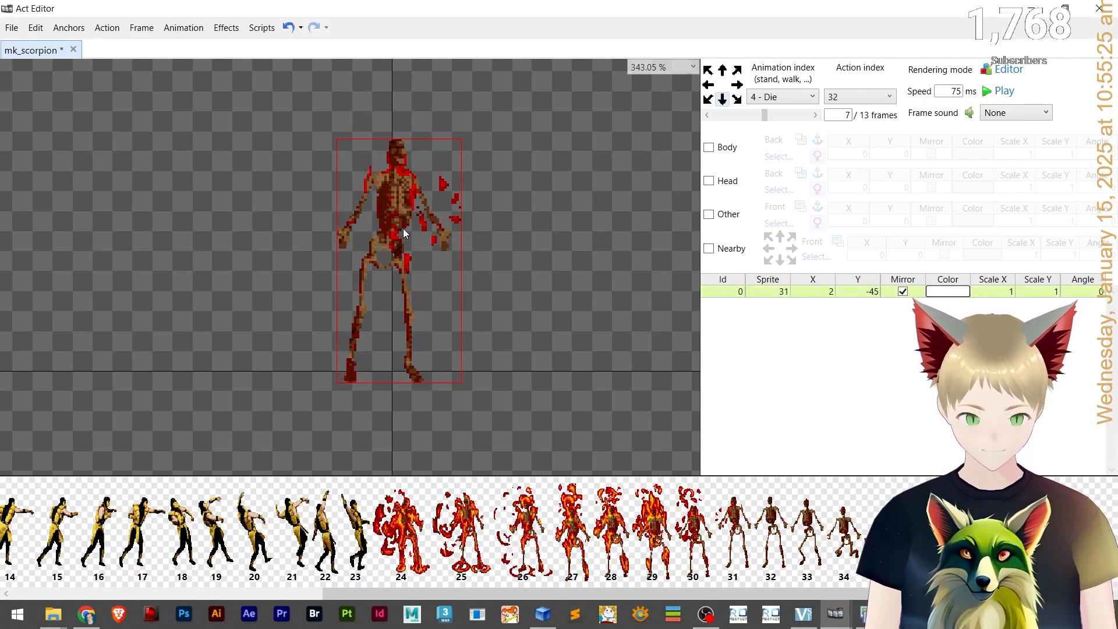
key(Up)
key(Down)
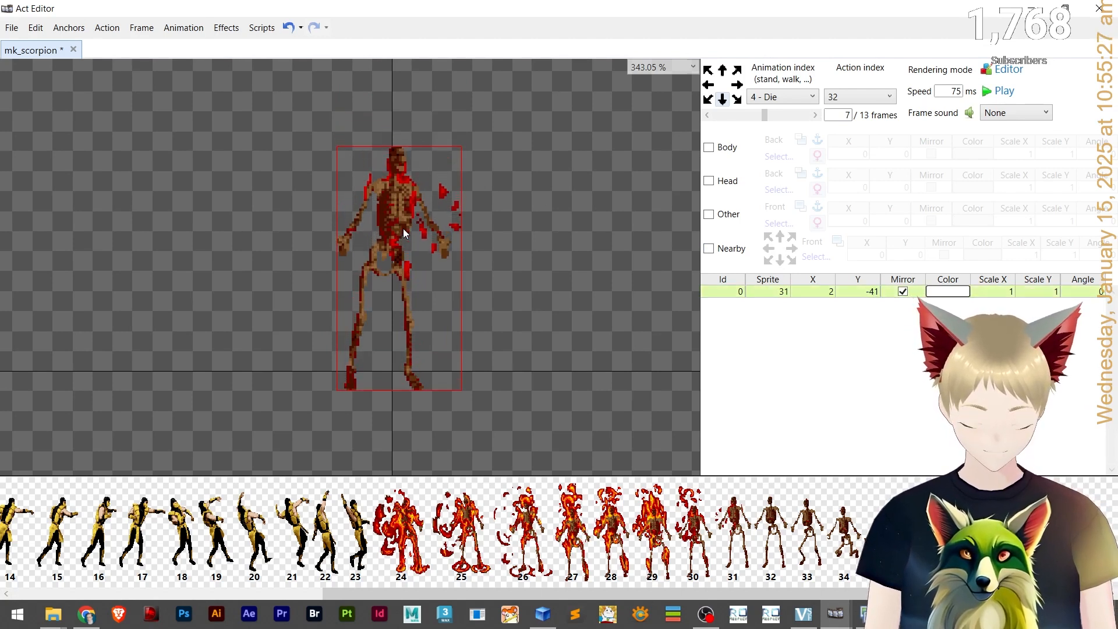
key(Right)
key(Right)
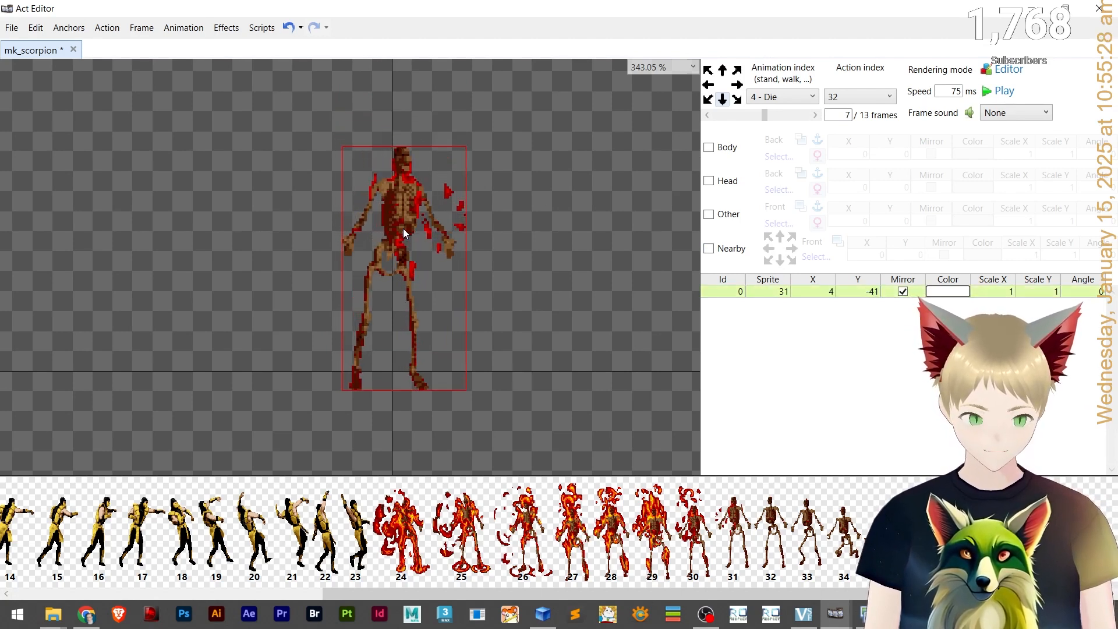
Compare frames 6 and 7 and realign frame 7's sprite to about X 2, Y -42.
click(735, 116)
click(796, 115)
key(Left)
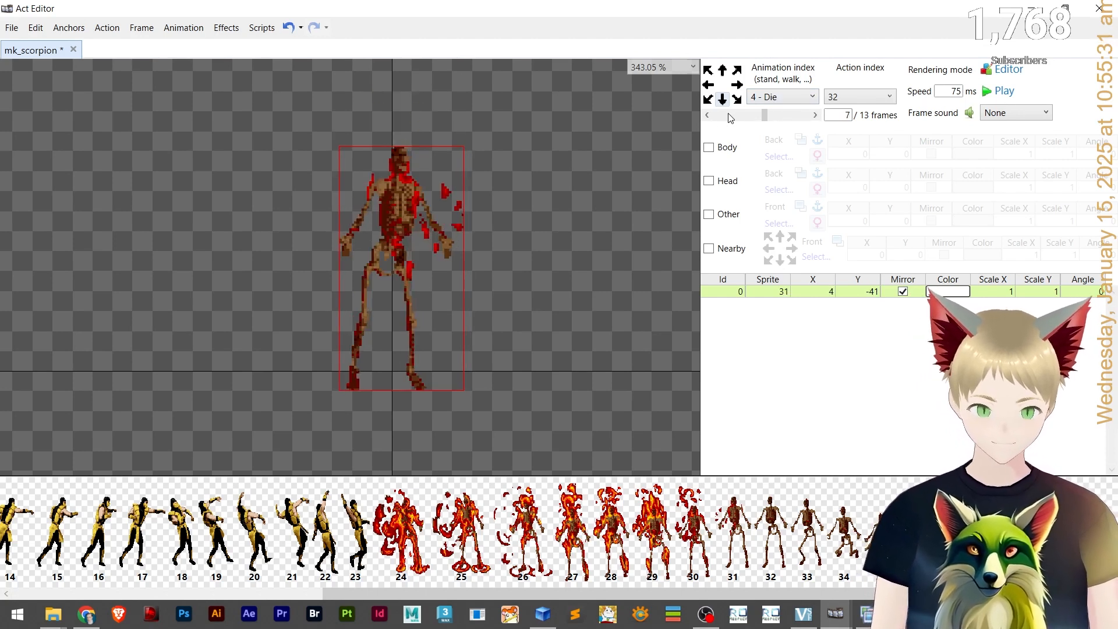
click(731, 117)
click(786, 117)
click(732, 115)
click(763, 111)
click(761, 111)
click(775, 115)
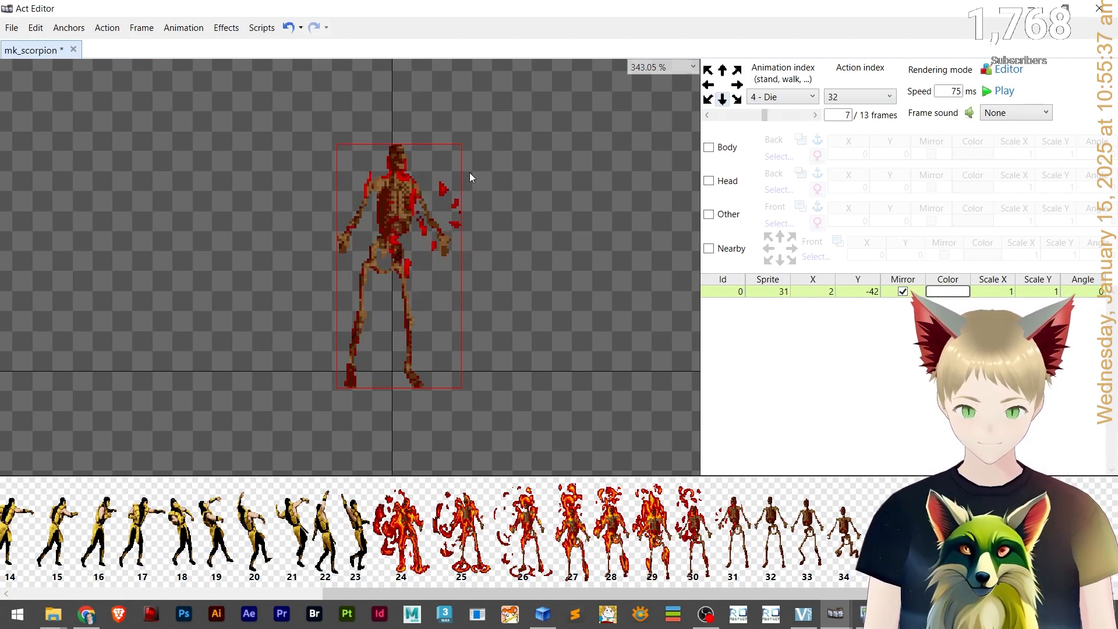
On frame 8, set the sprite to 32.
click(793, 118)
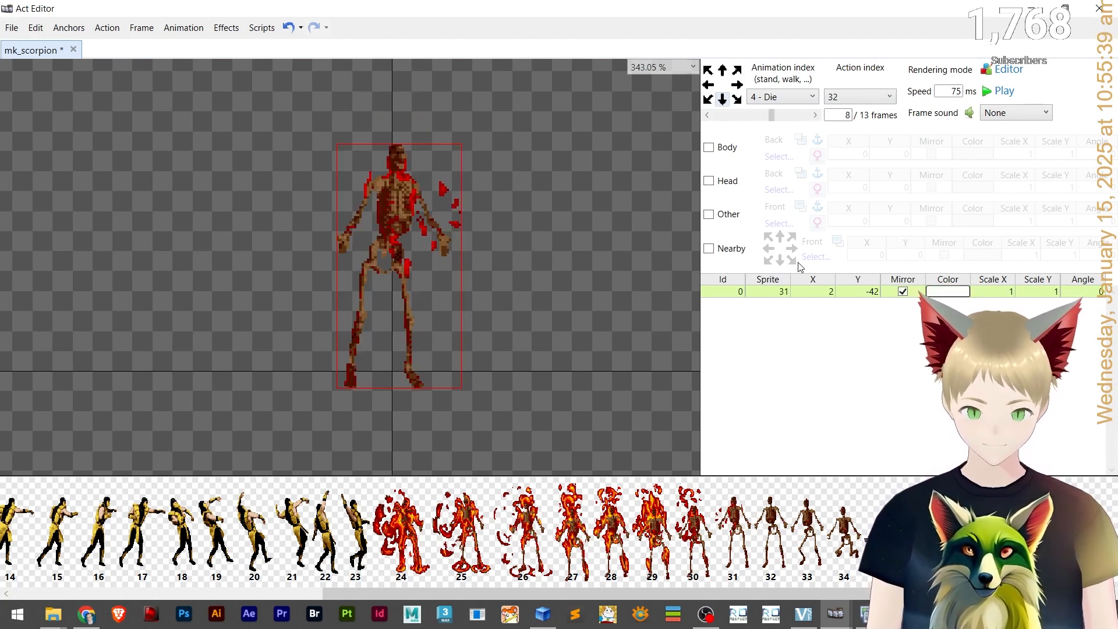
double_click(773, 289)
text(32)
click(744, 119)
click(804, 116)
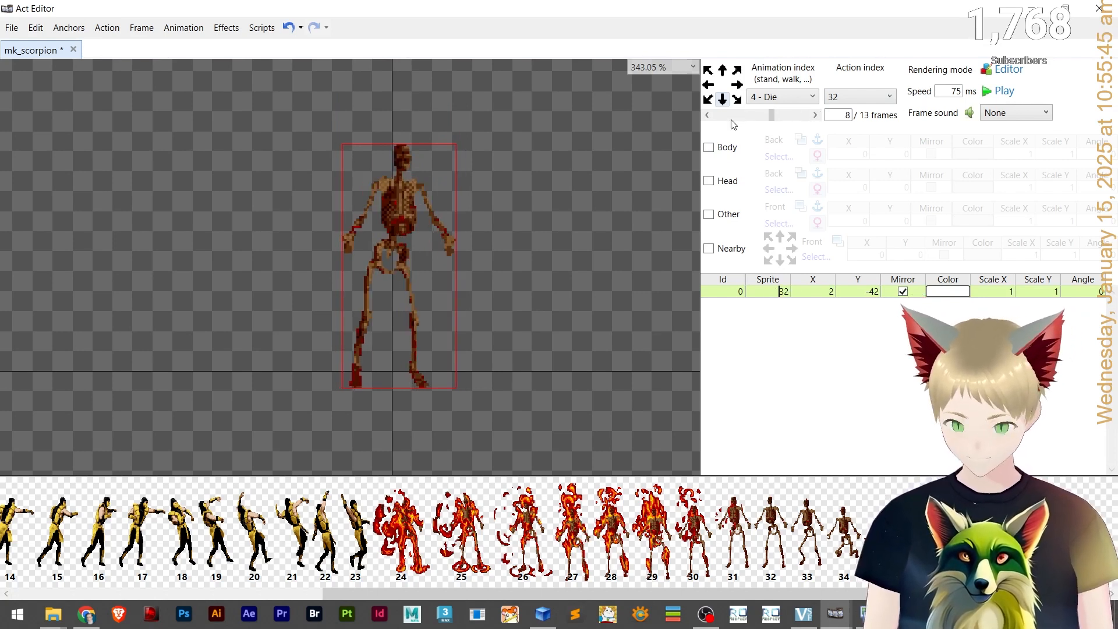
Compare frames 7 and 8 and shift frame 8's sprite to about X 1, Y -42.
click(649, 170)
click(795, 116)
click(731, 116)
click(731, 116)
click(796, 115)
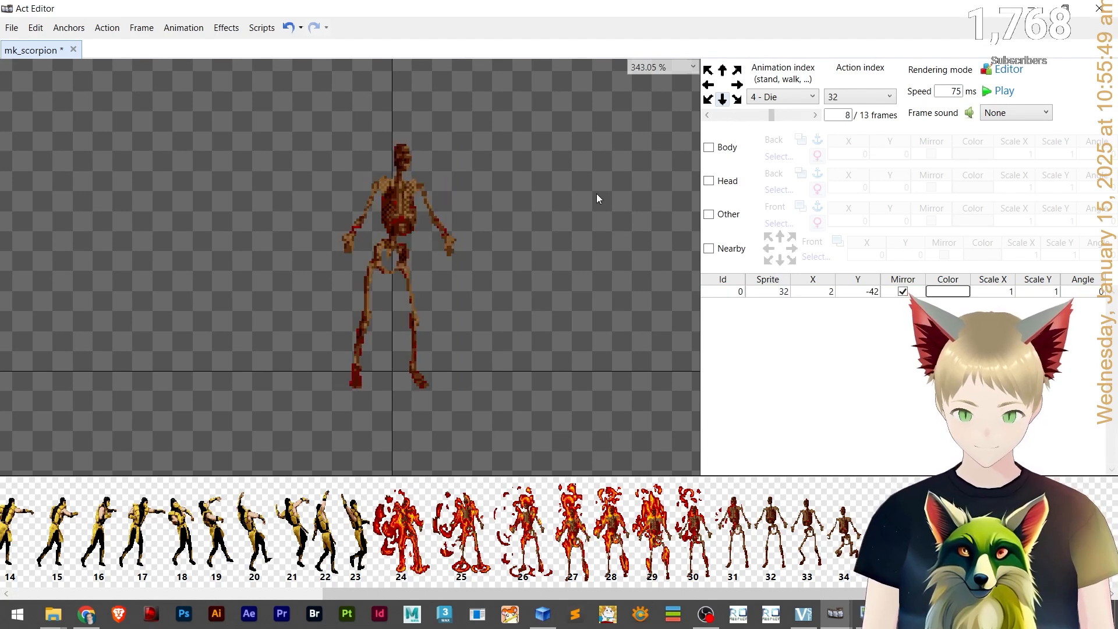
click(742, 112)
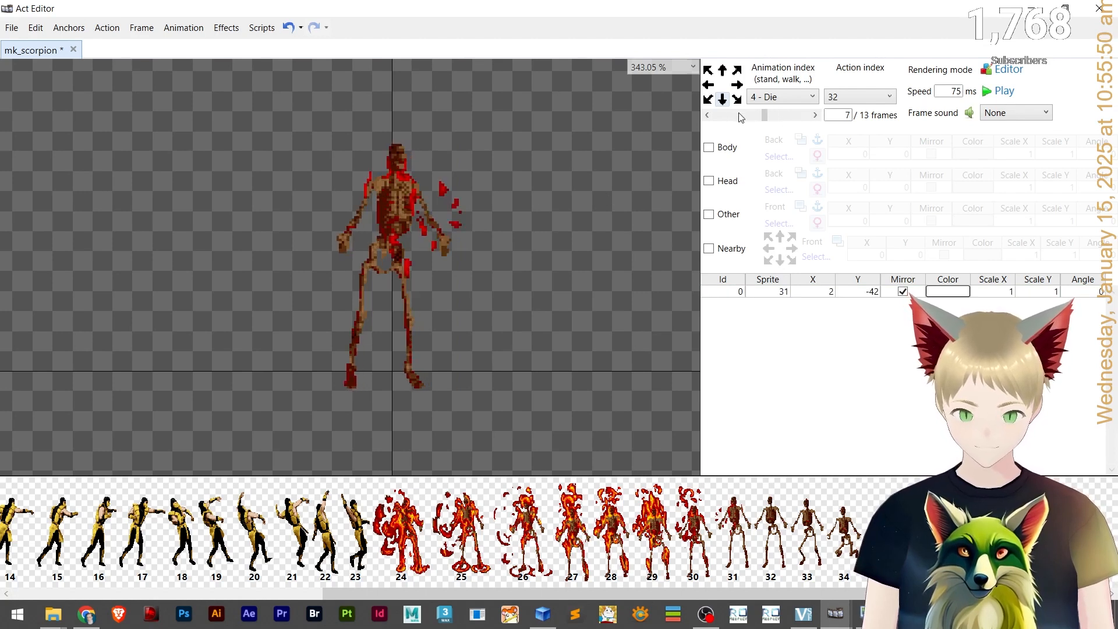
click(356, 219)
click(815, 115)
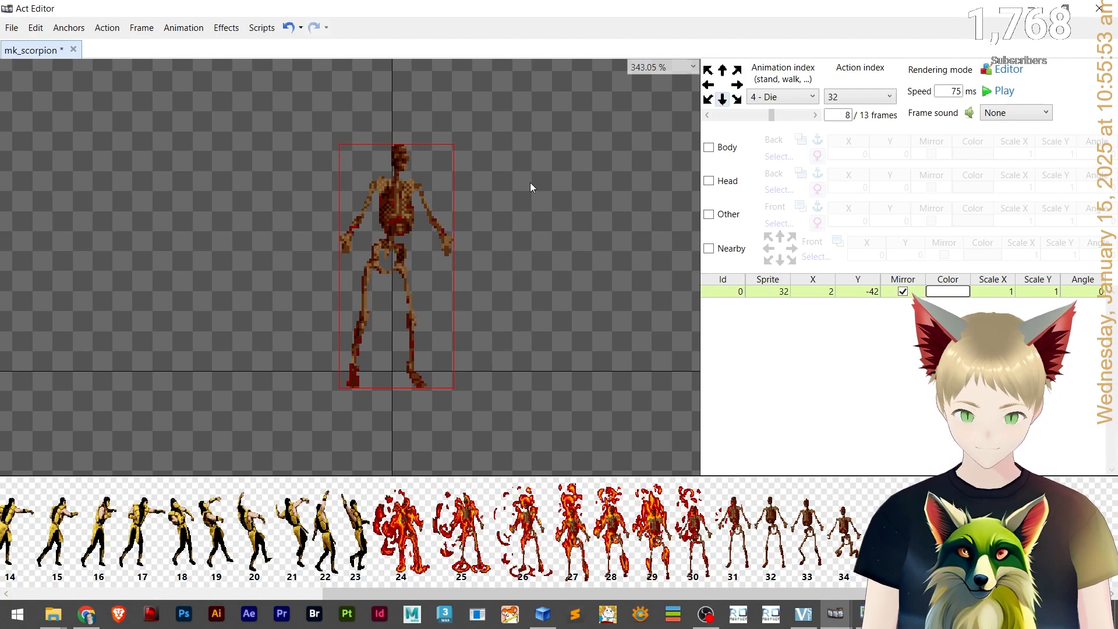
click(726, 114)
click(726, 115)
click(802, 116)
click(802, 116)
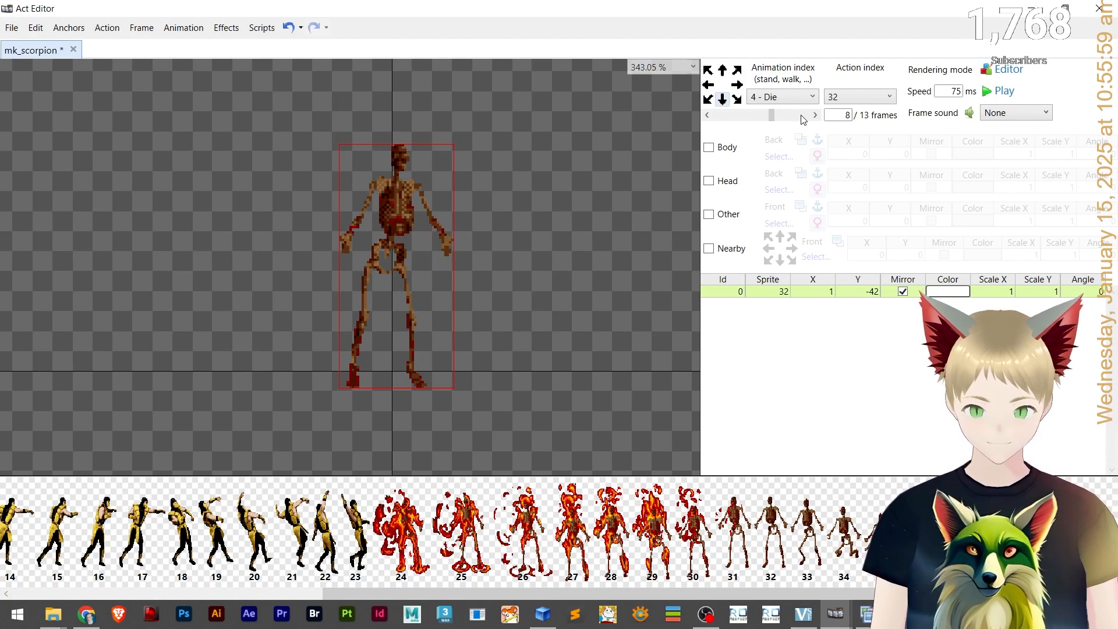
click(802, 116)
click(754, 115)
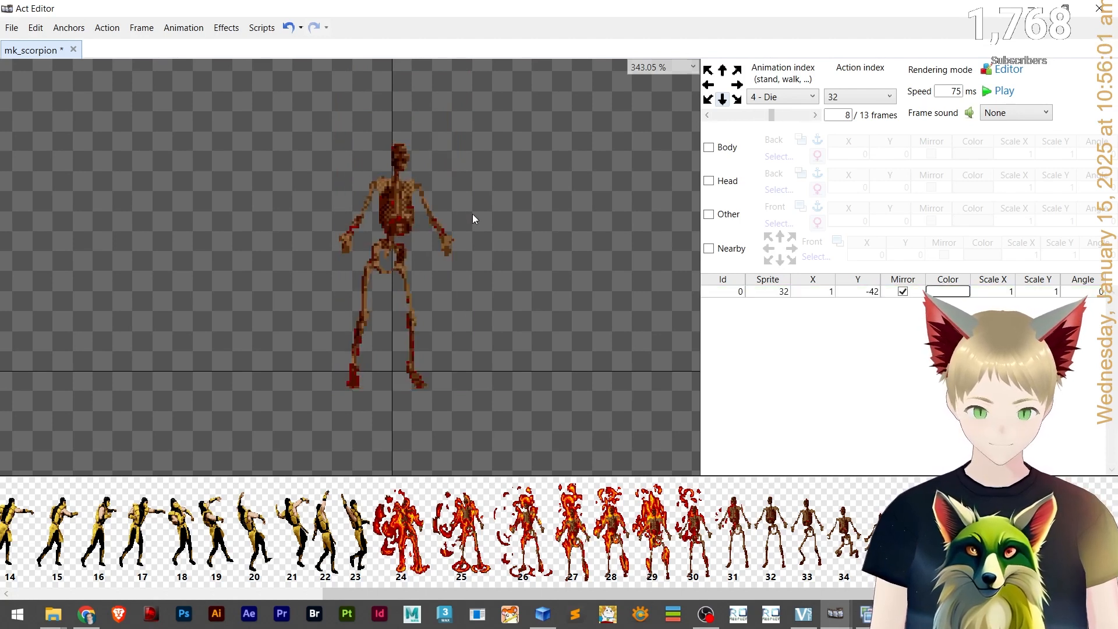
On frame 9, set the sprite to 33 and move it down to about Y -39.
click(814, 116)
double_click(770, 288)
text(33)
key(Return)
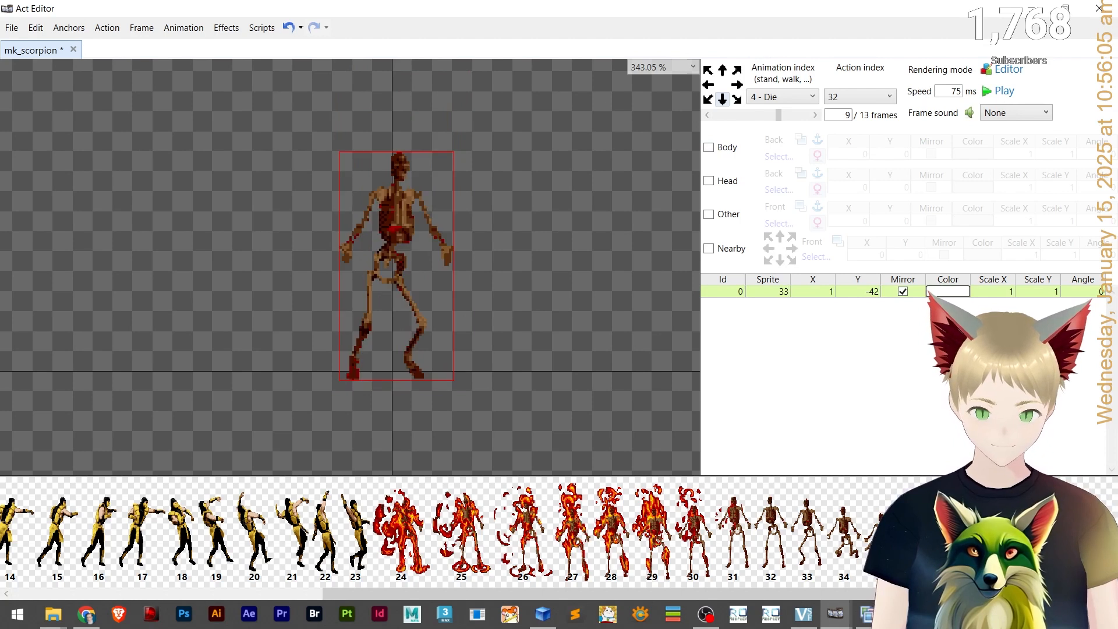
click(391, 300)
key(Down)
key(Down)
key(Down)
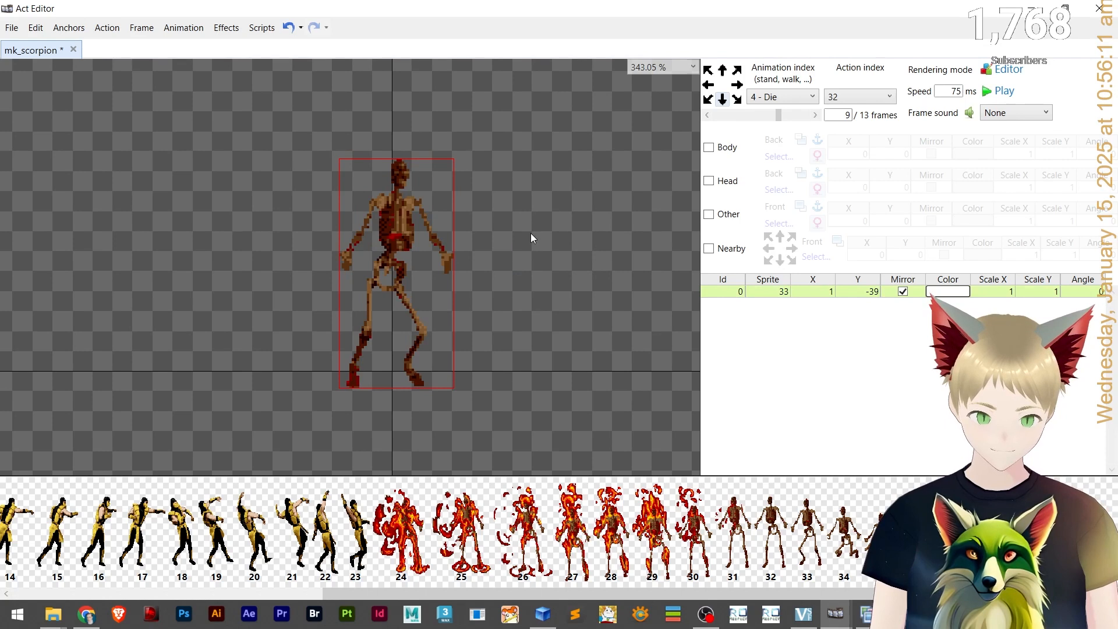
On frame 10, set the sprite to 34 and move it down to about Y -27.
click(815, 115)
double_click(783, 290)
text(34)
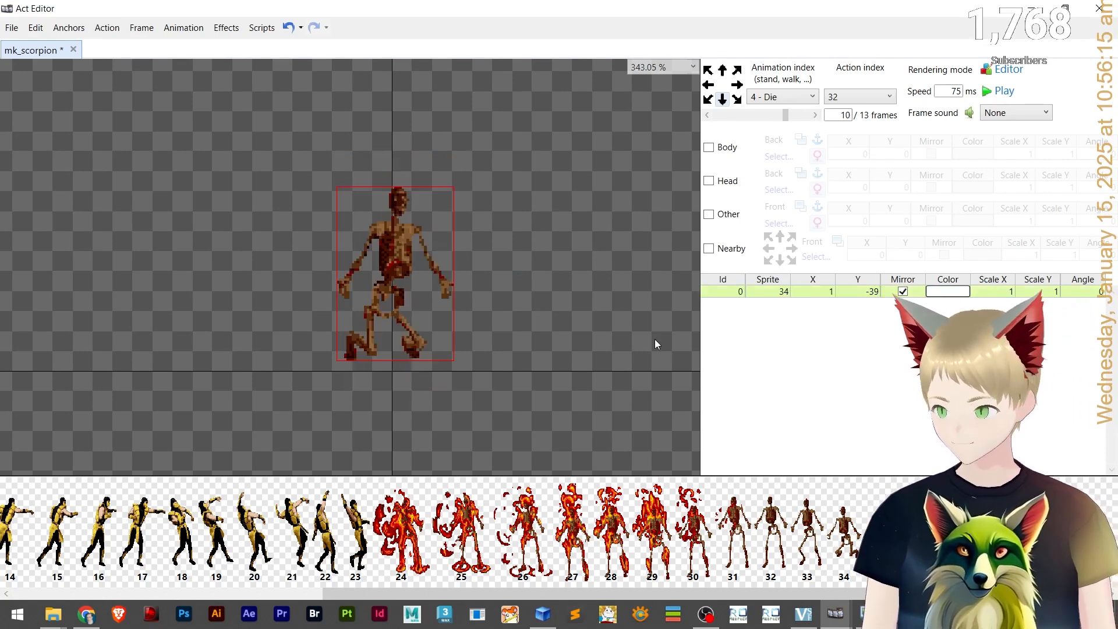
click(400, 280)
key(Down)
key(Down)
key(Down)
key(Down)
key(Down)
key(Down)
key(Down)
key(Down)
key(Down)
key(Down)
key(Down)
scroll(731, 117, down, 1)
scroll(730, 116, up, 1)
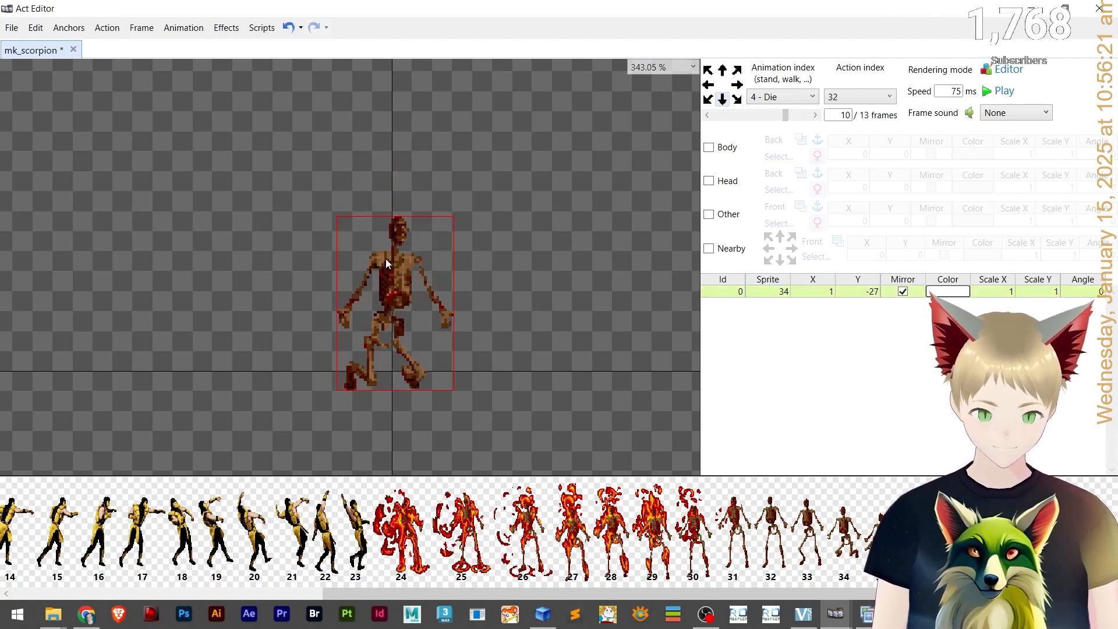
On frame 11, paste the layer, set it to sprite 35 and move it down to about Y -18.
key(ctrl+Right)
key(ctrl+v)
double_click(781, 293)
text(355)
key(BackSpace)
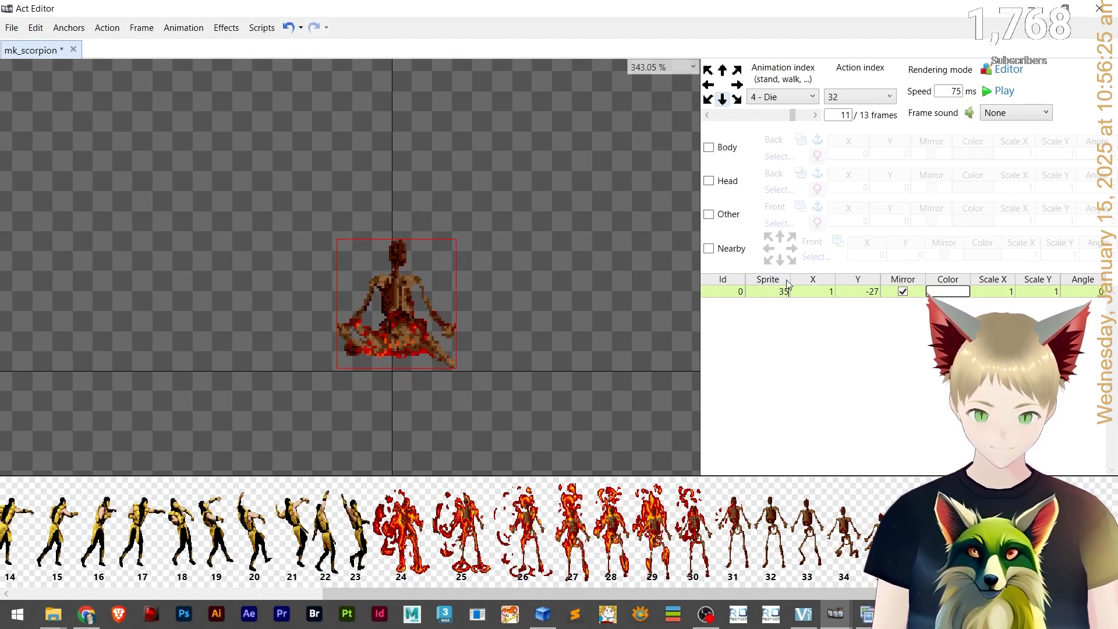
click(400, 296)
key(Down)
key(Down)
key(Down)
key(Down)
key(Down)
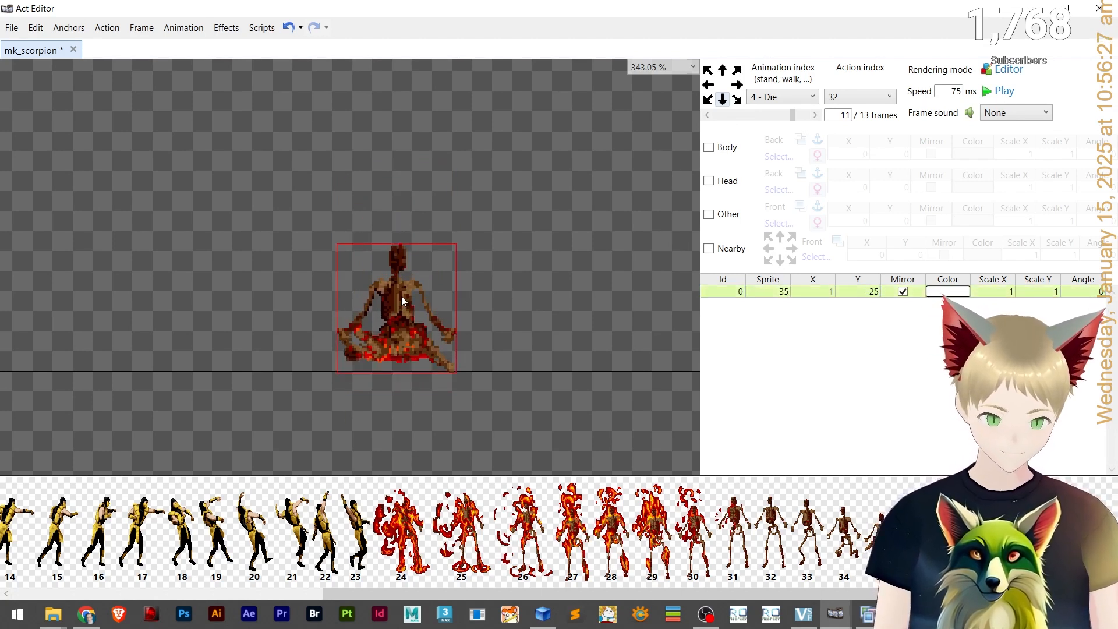
key(Down)
key(Down)
key(Down)
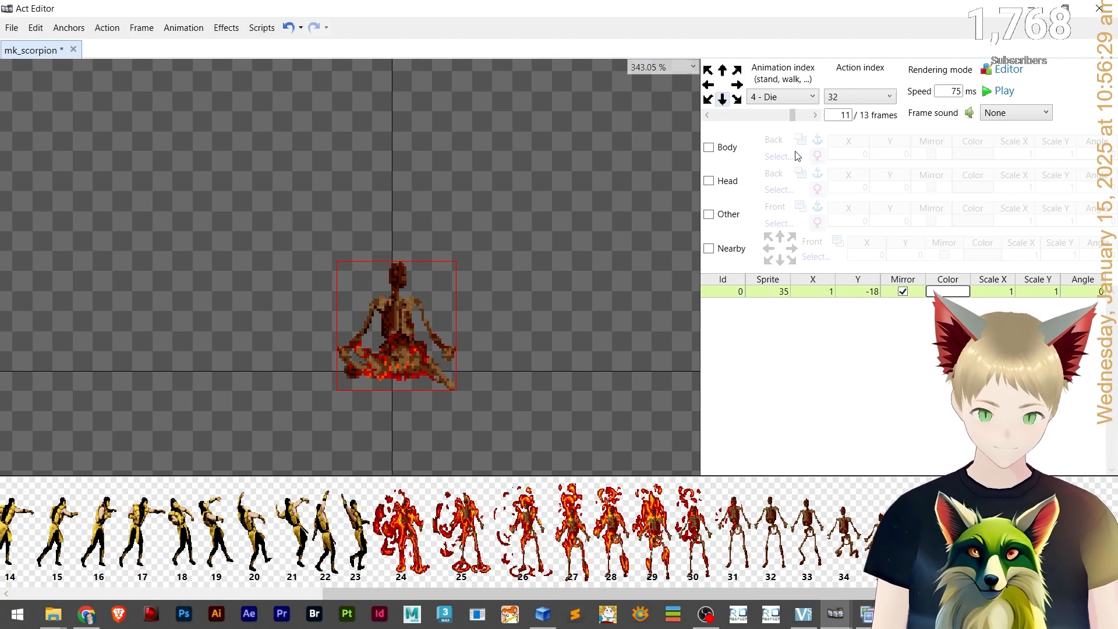
On frame 12, set the sprite to 36 and nudge it down slightly.
click(814, 115)
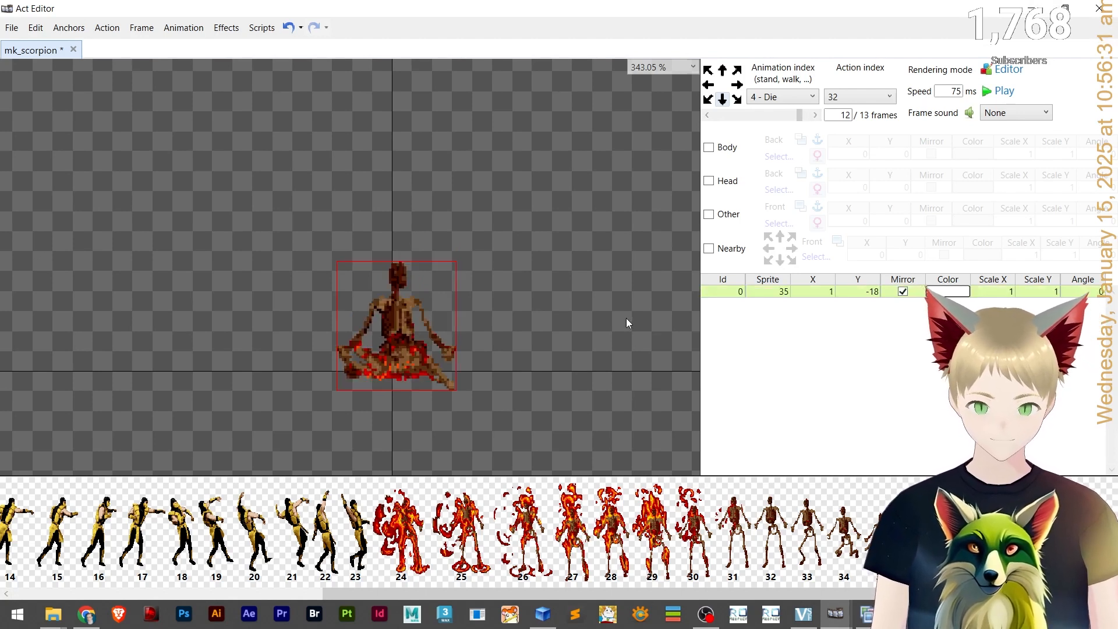
text(3)
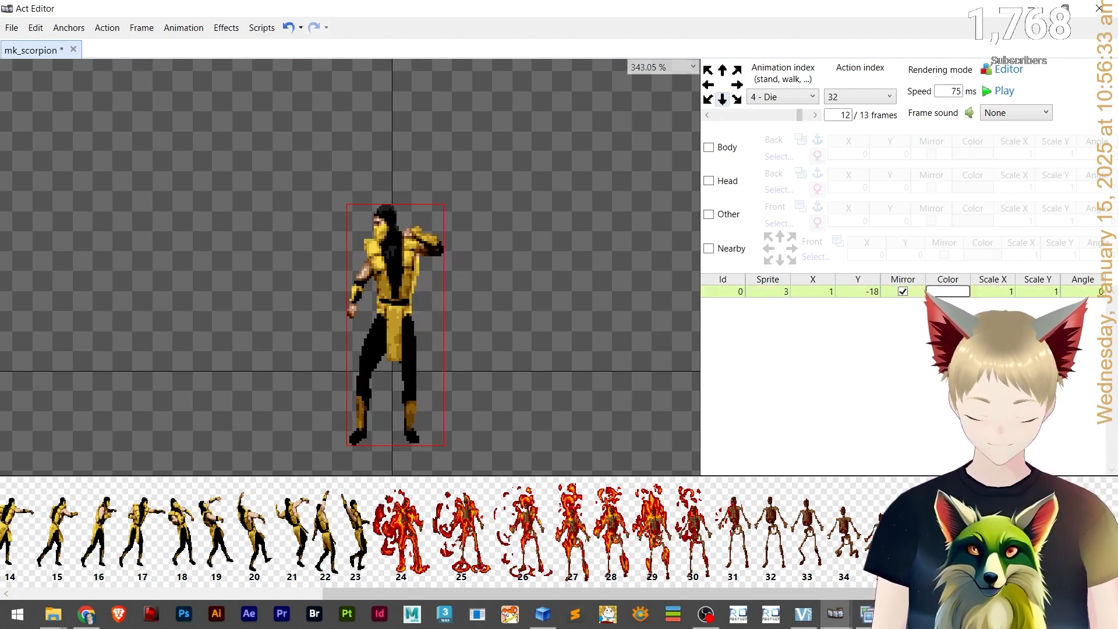
text(6)
click(413, 337)
key(Down)
key(Down)
key(Down)
key(Down)
key(Down)
key(Down)
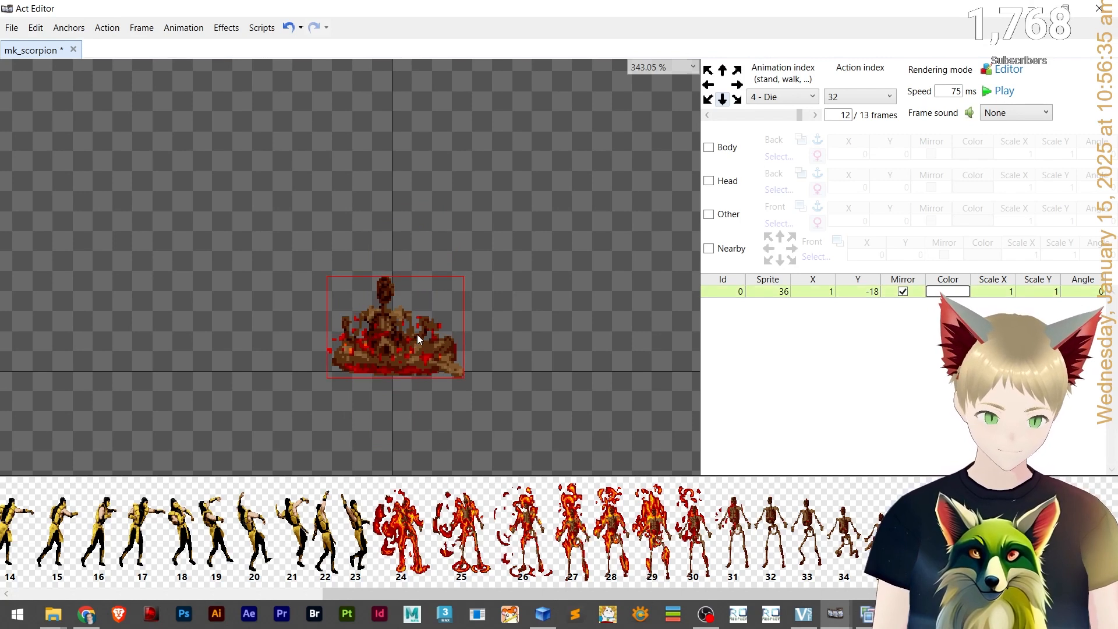
Go to frame 13 and set its sprite to 37.
click(760, 116)
click(813, 116)
drag(801, 117, 811, 117)
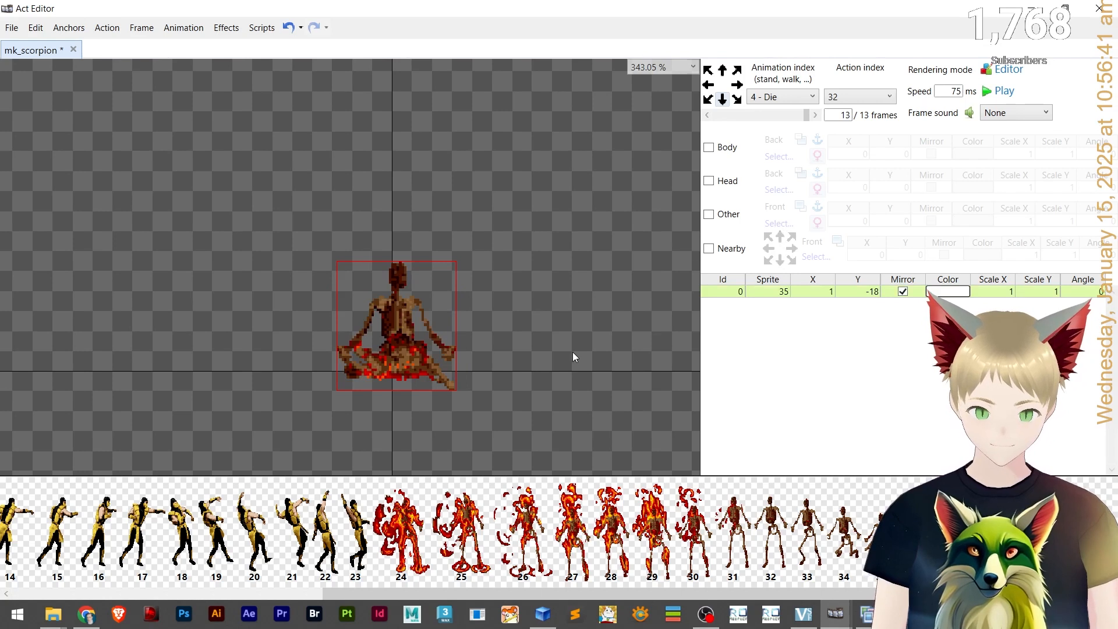
double_click(784, 291)
text(37)
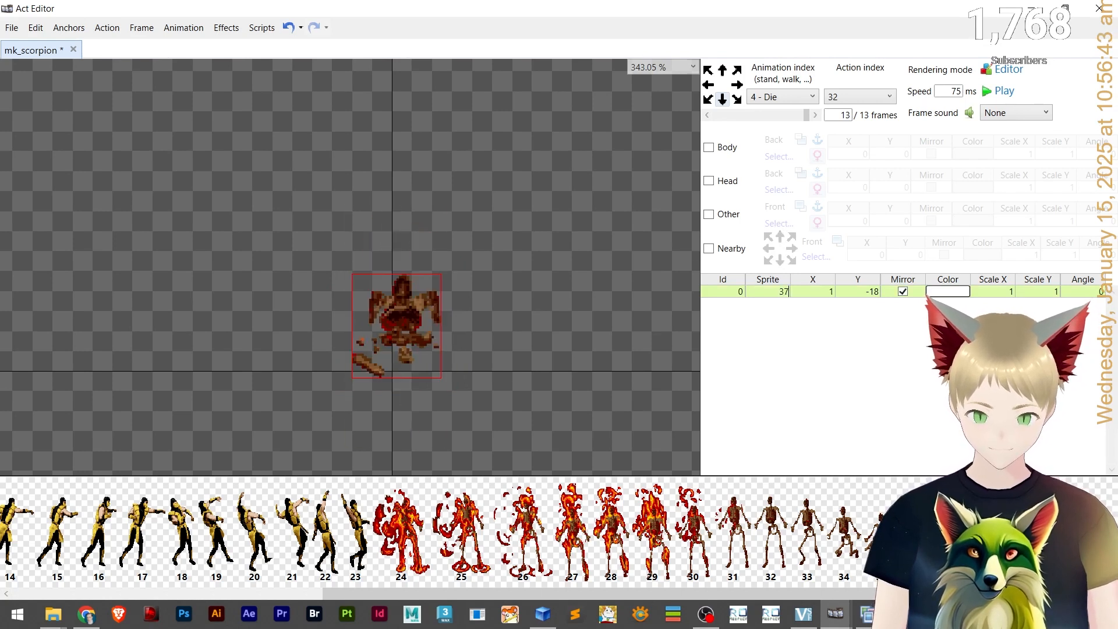
Move frame 13's sprite down and left to about X -1, Y -9.
key(Down)
key(Down)
key(Down)
key(Down)
key(Down)
key(Down)
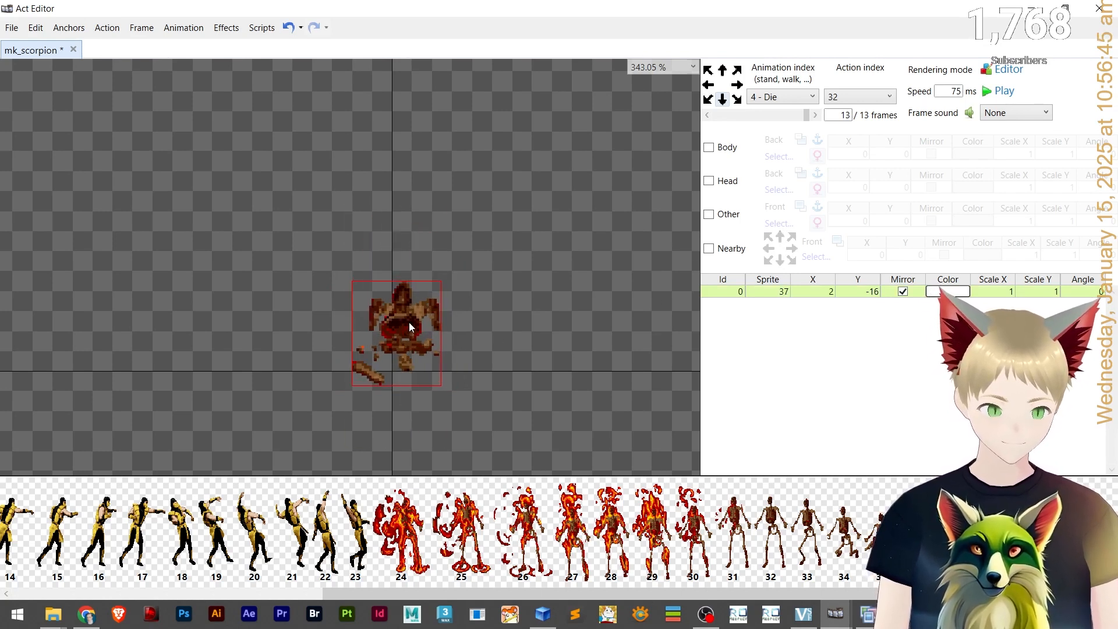
key(Left)
key(Down)
key(Down)
key(Down)
key(Down)
key(Left)
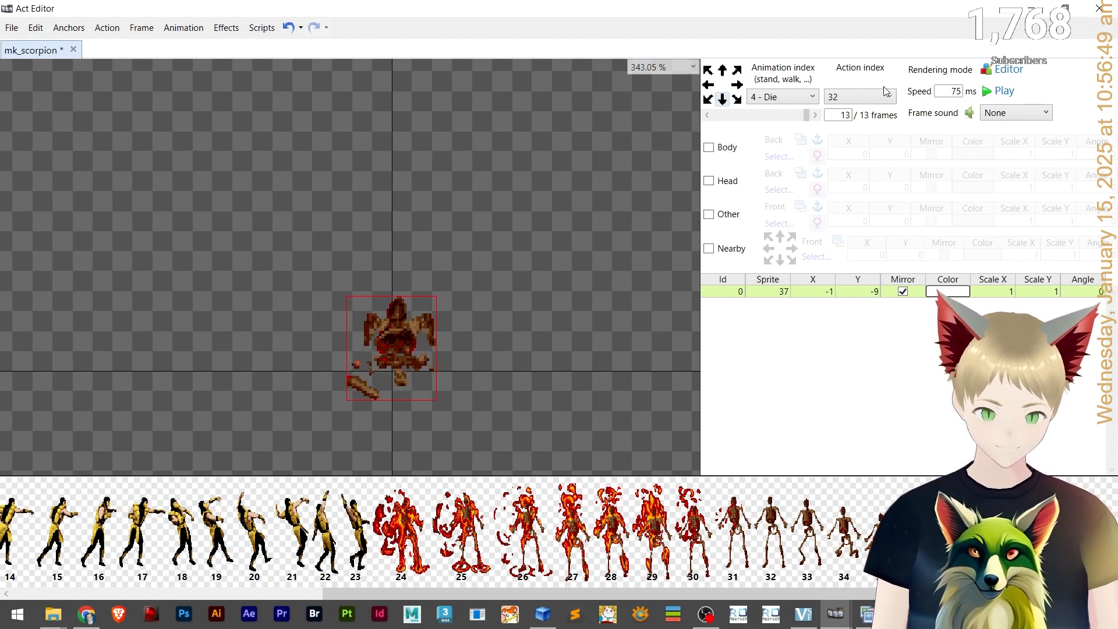
Play and stop the Die animation preview, then save the sprite file.
click(1002, 91)
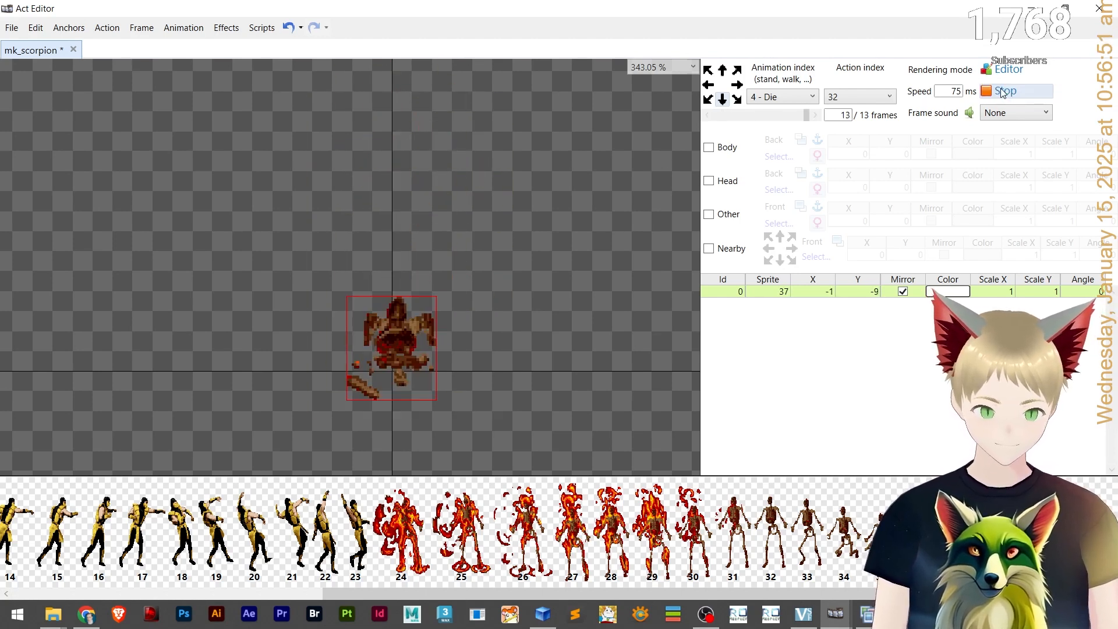
click(1002, 92)
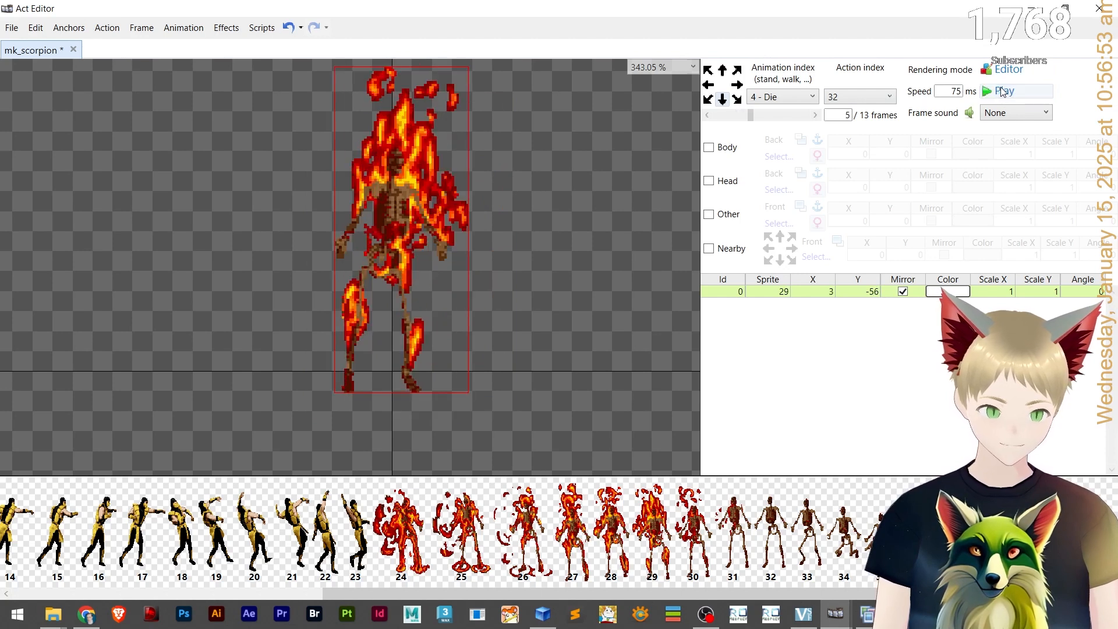
key(ctrl+s)
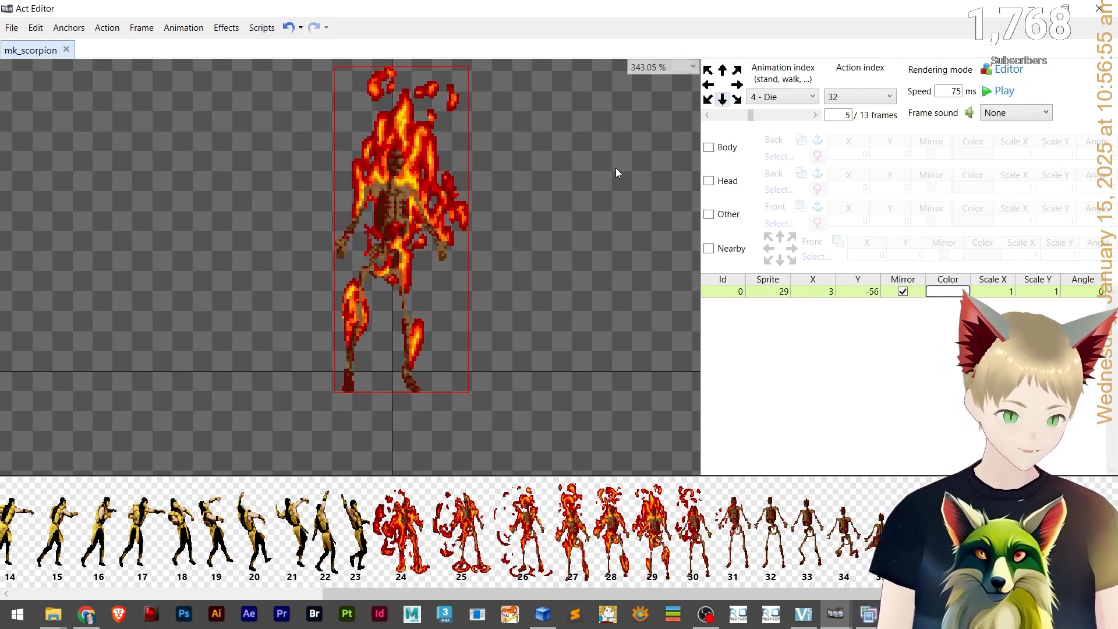
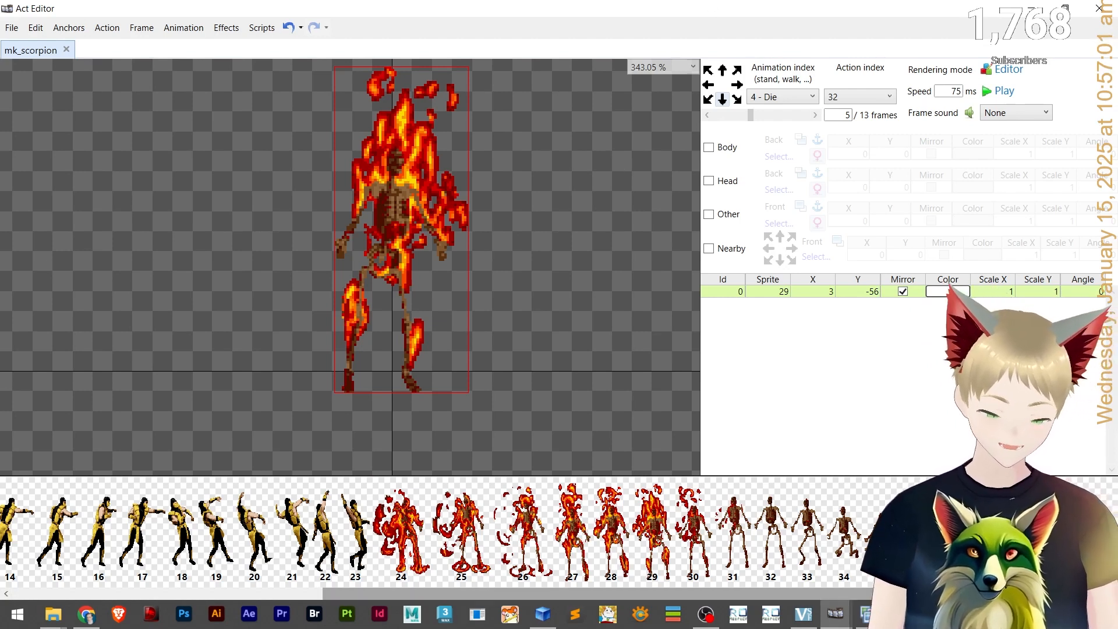
scroll(407, 530, left, 10)
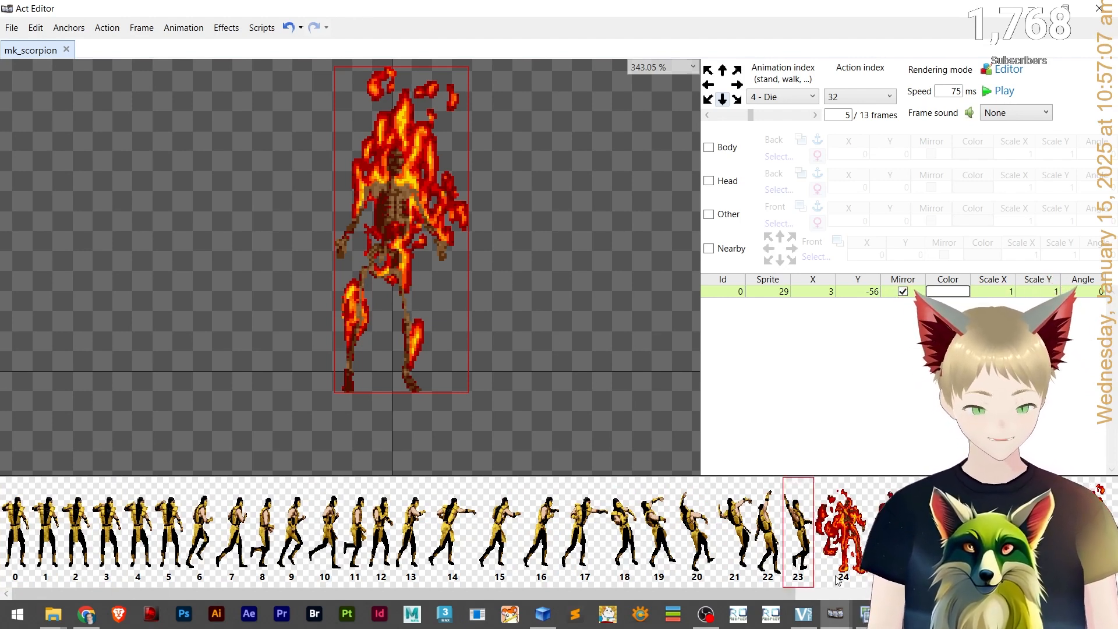
mouse_move(709, 594)
mouse_down()
mouse_move(763, 594)
mouse_move(707, 594)
mouse_up()
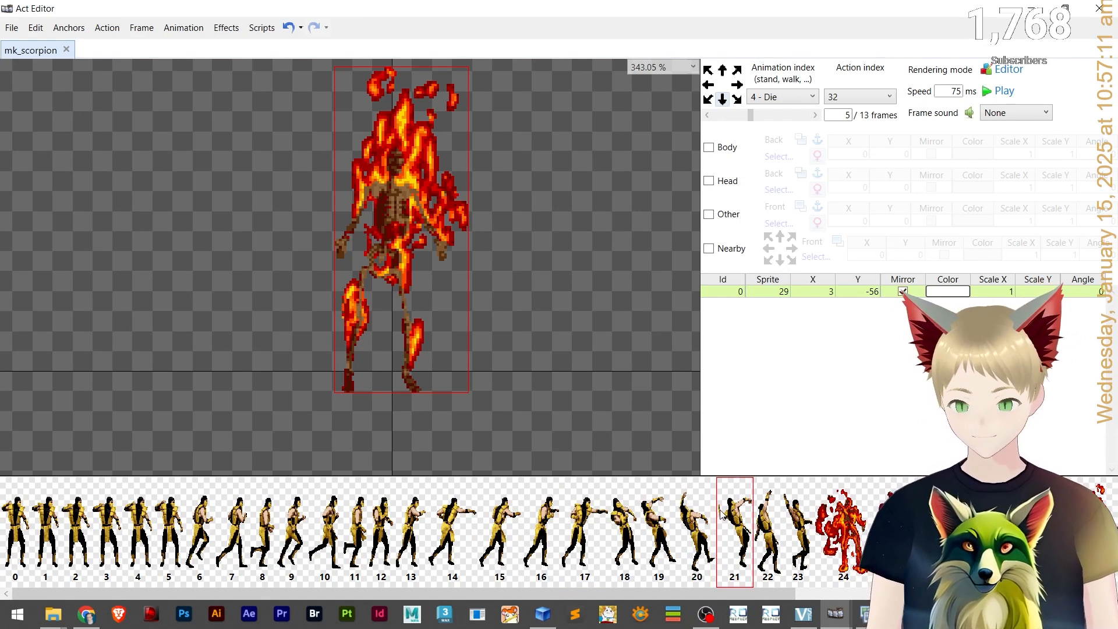
click(738, 86)
click(729, 99)
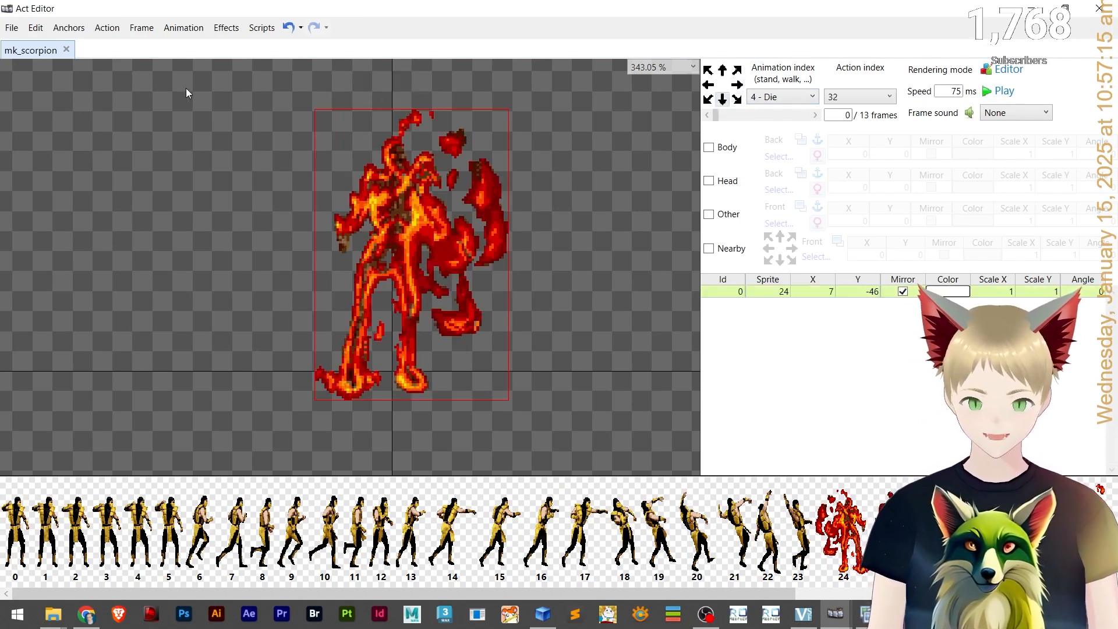
click(226, 28)
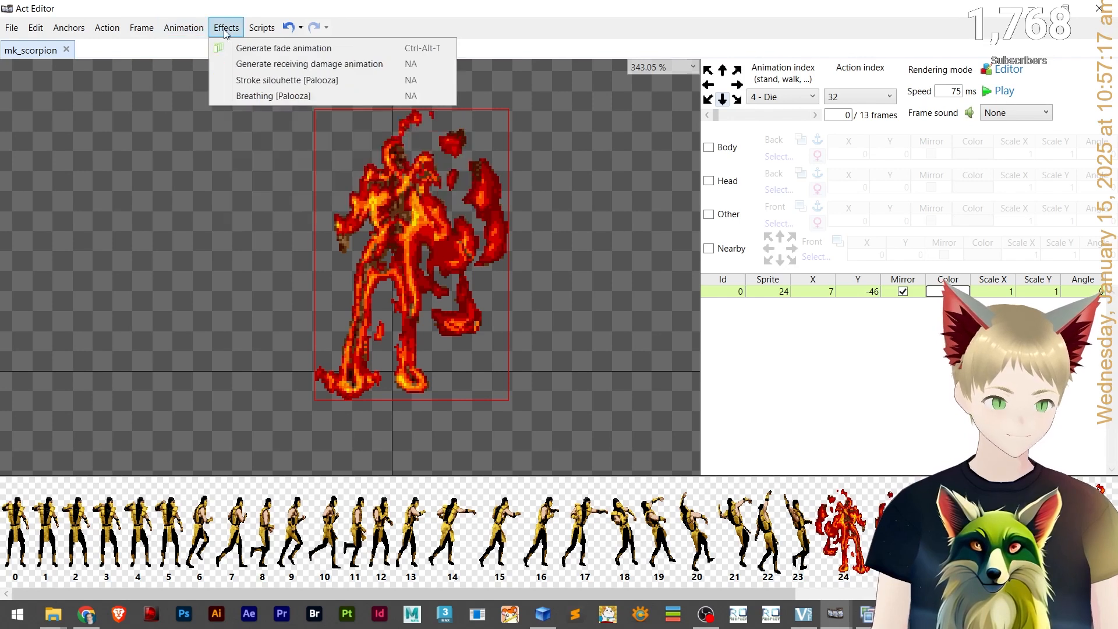
mouse_move(260, 29)
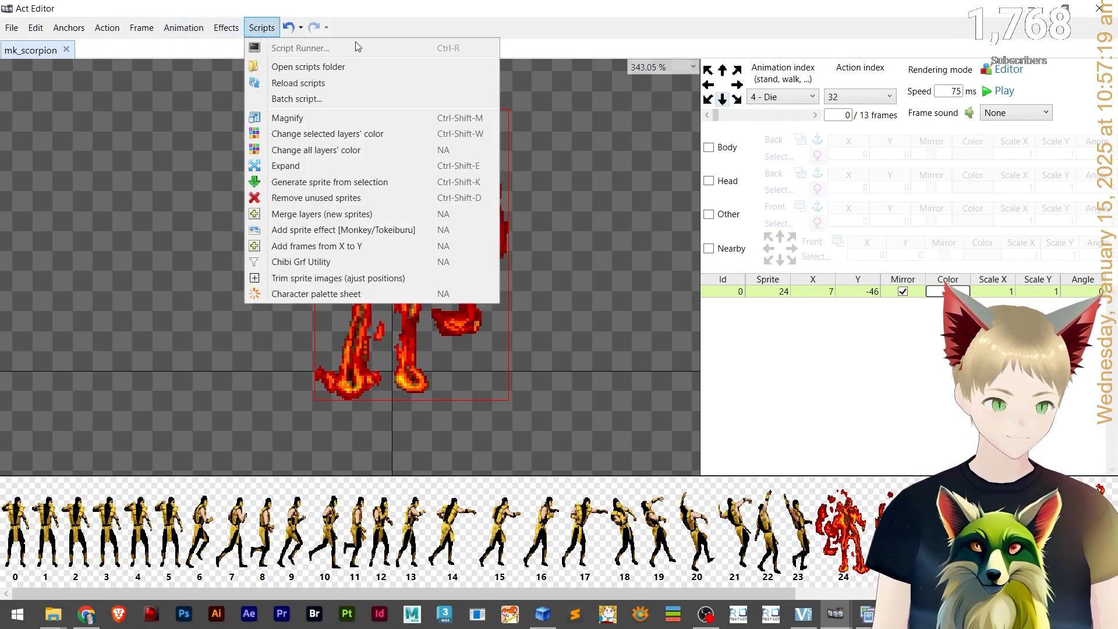
click(461, 5)
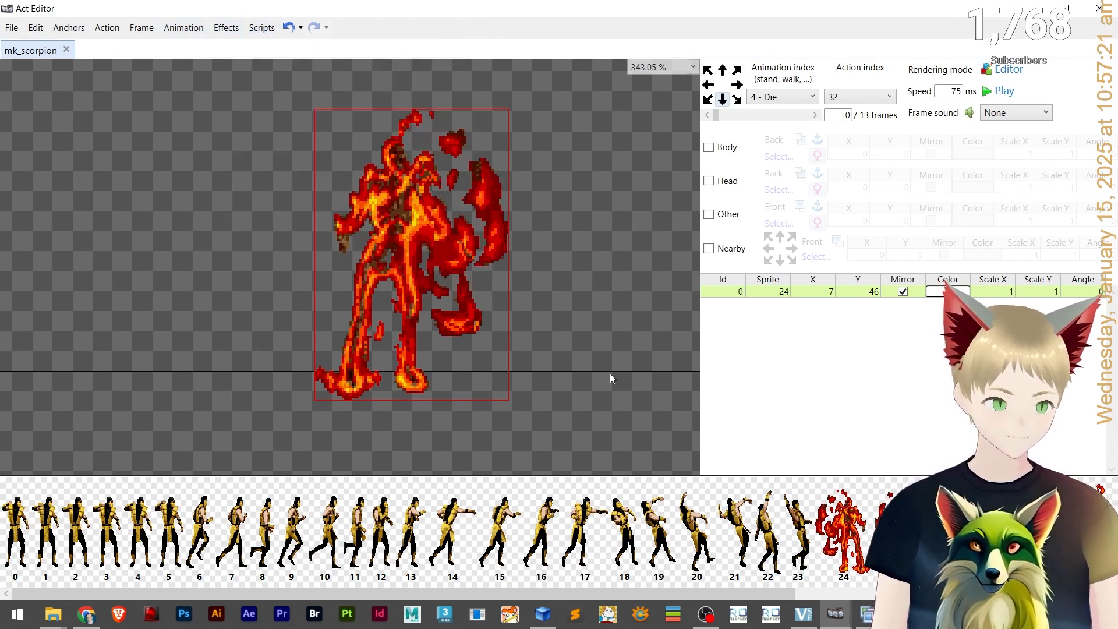
Switch to the Idle animation and look through the Effects and Scripts menus.
click(760, 98)
click(763, 112)
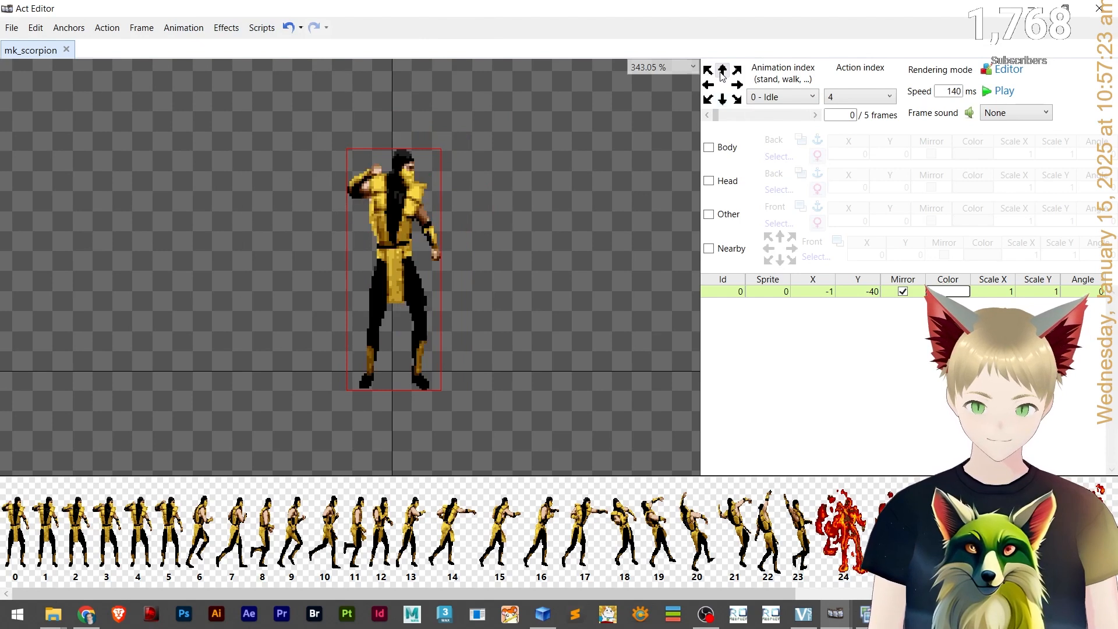
click(224, 28)
mouse_move(261, 28)
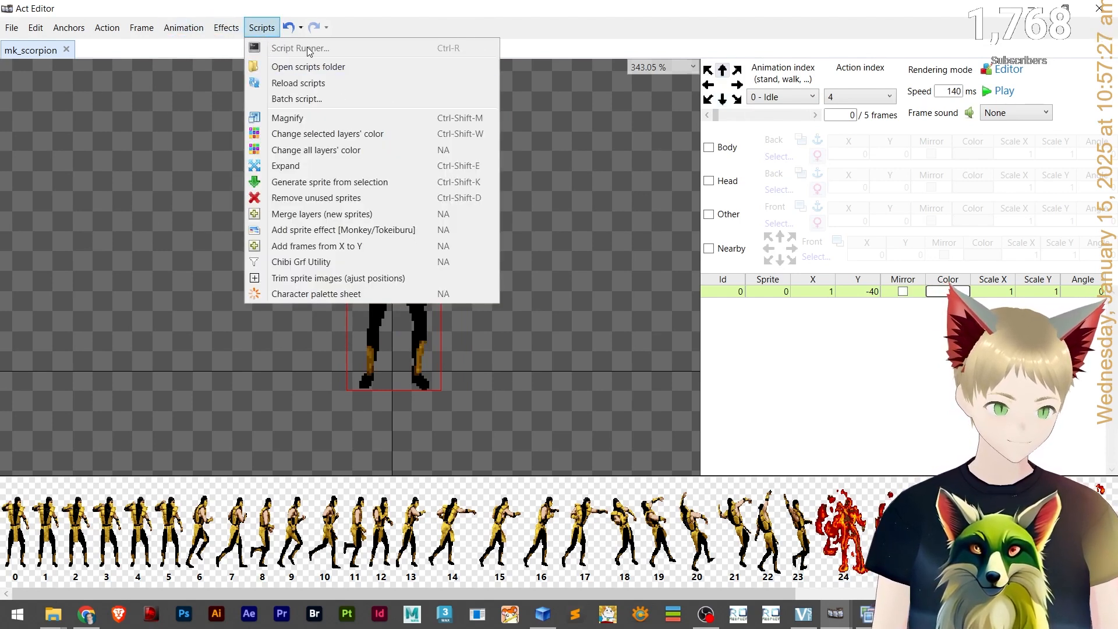
click(535, 5)
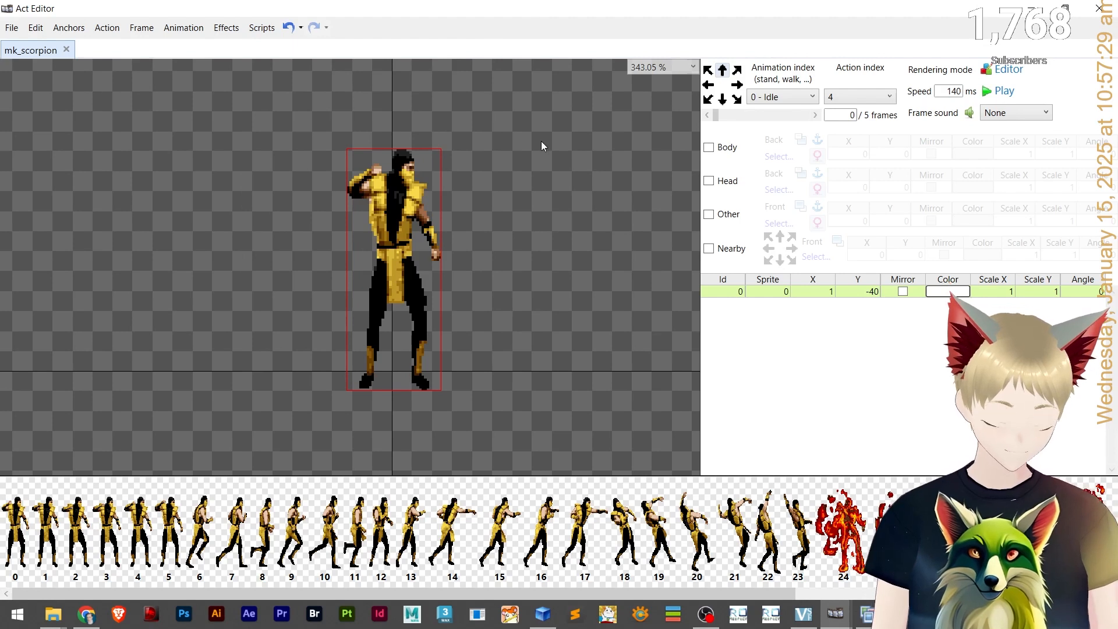
click(527, 178)
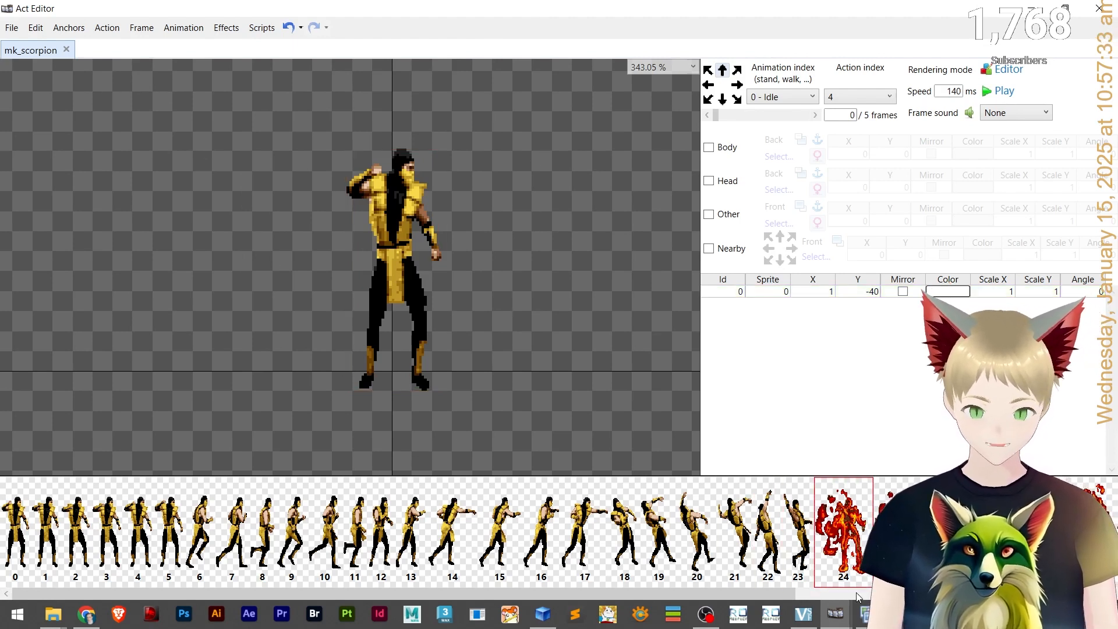
Run the frame-copy and flip script in the Script Runner to fill the other direction actions, then close it.
click(842, 619)
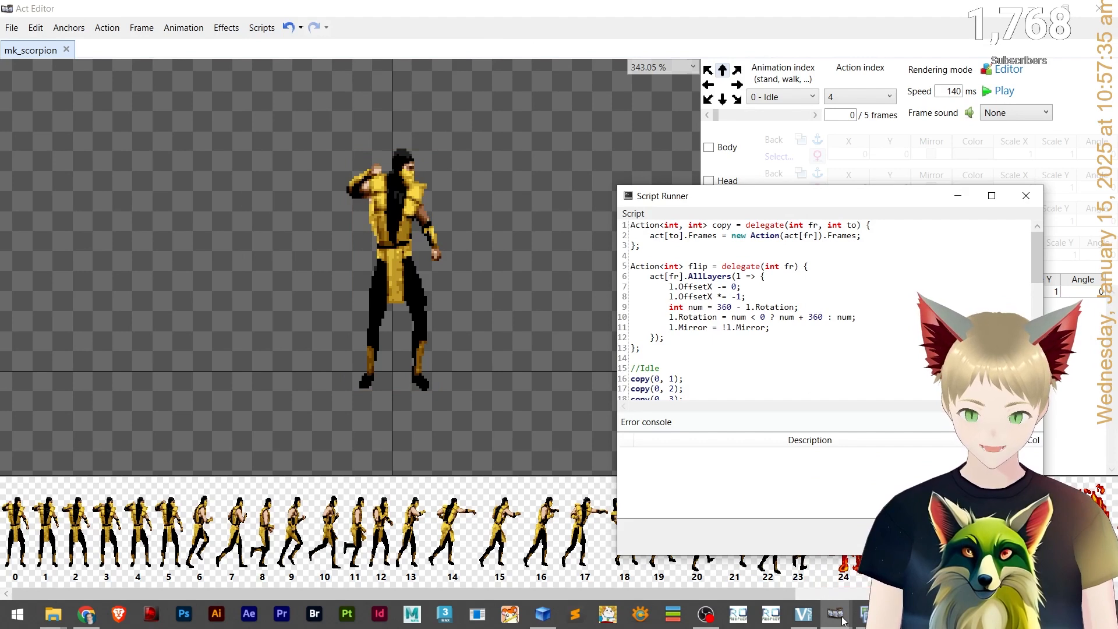
drag(792, 201, 264, 85)
scroll(346, 183, down, 10)
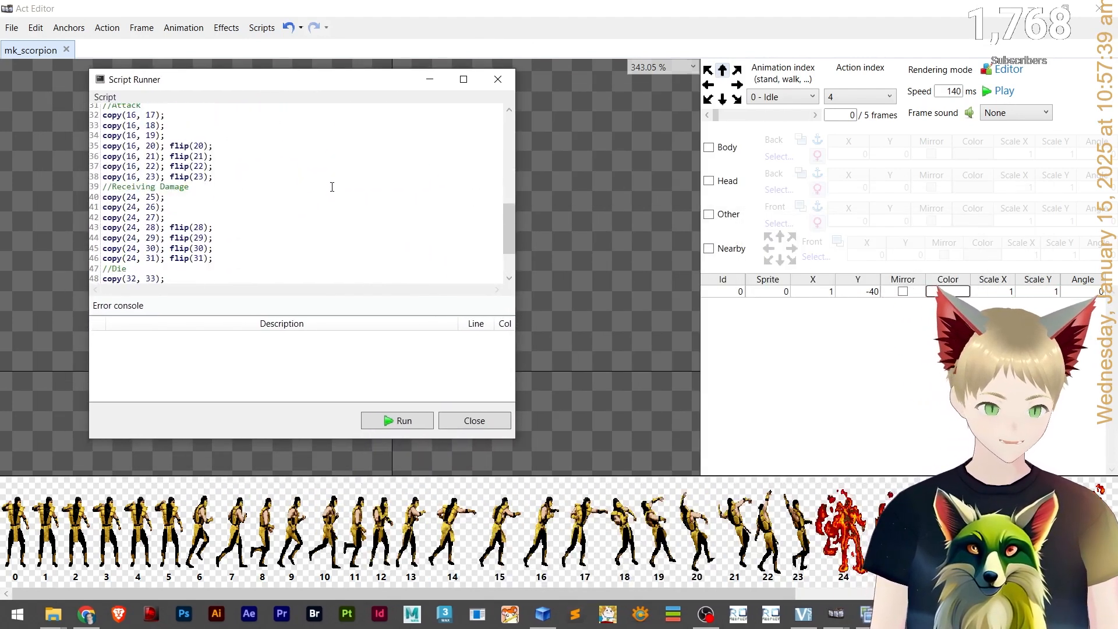
scroll(347, 183, up, 10)
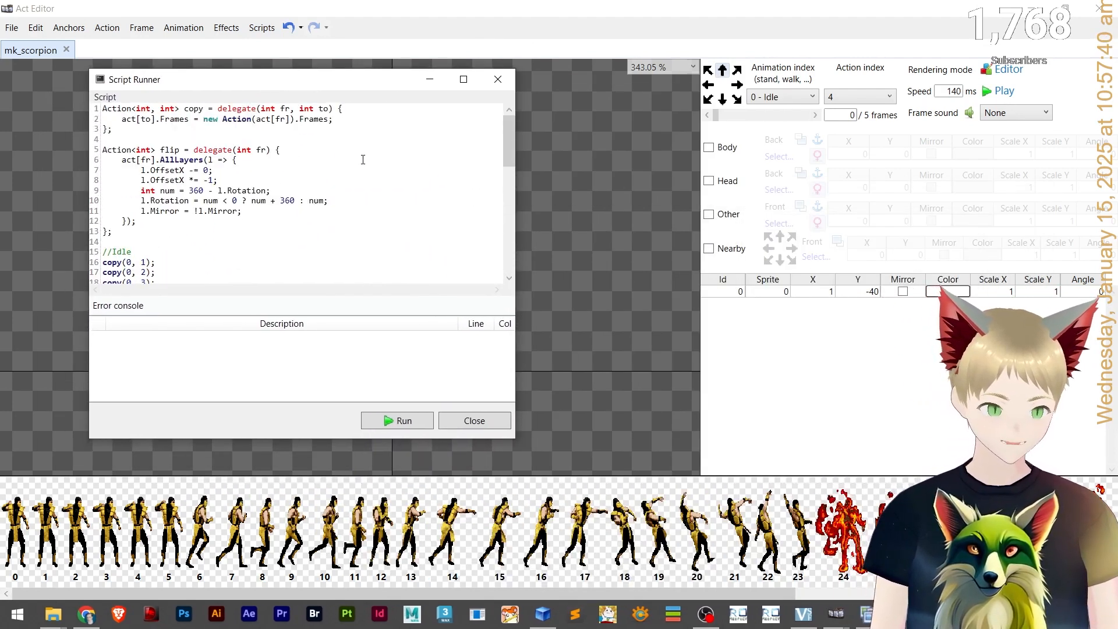
click(400, 426)
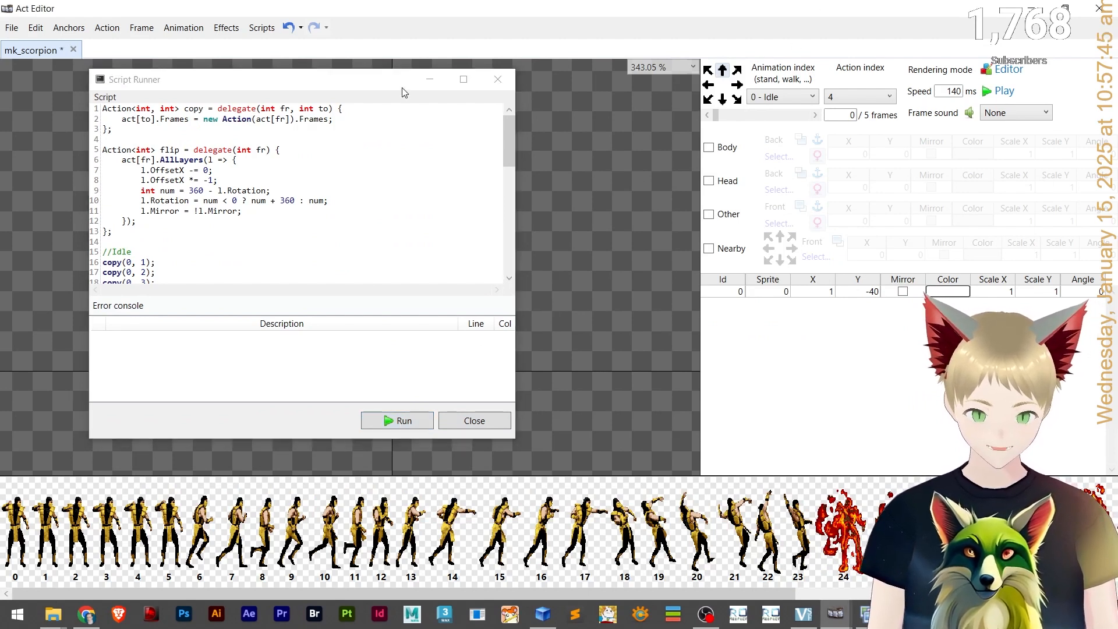
click(431, 79)
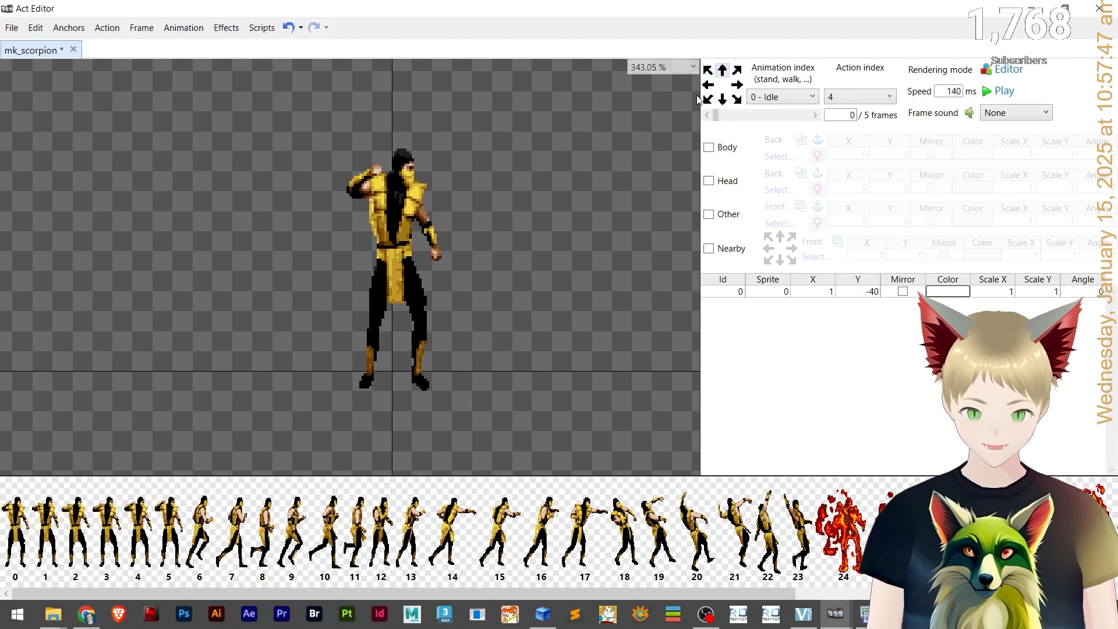
Switch to the Walk animation and paste a speed of 110 ms into two of its directions.
click(737, 99)
click(783, 97)
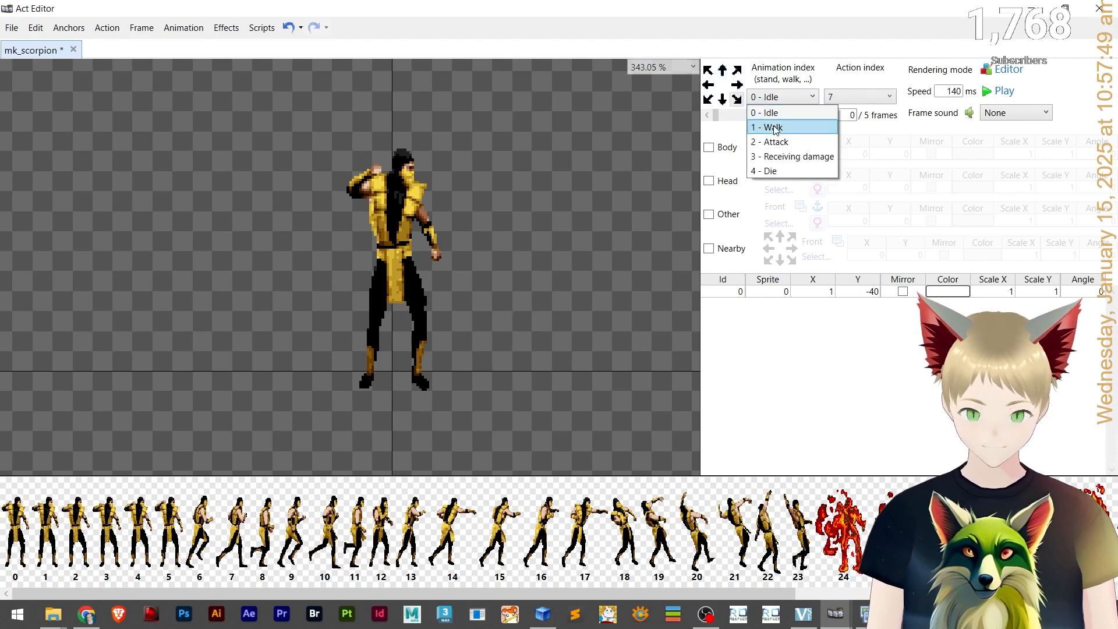
click(774, 127)
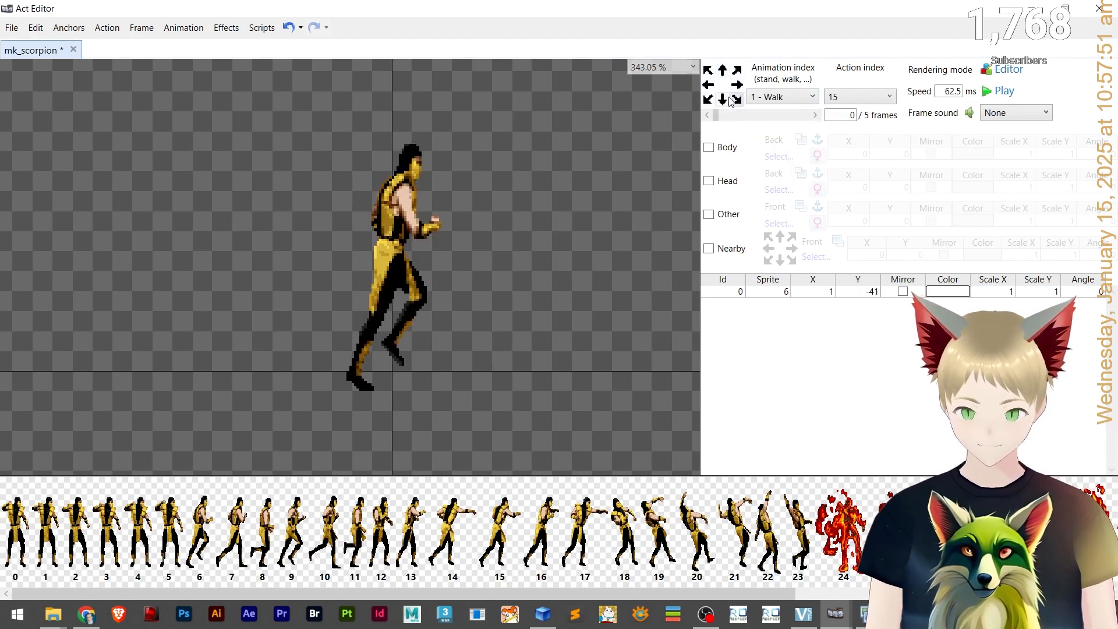
click(723, 99)
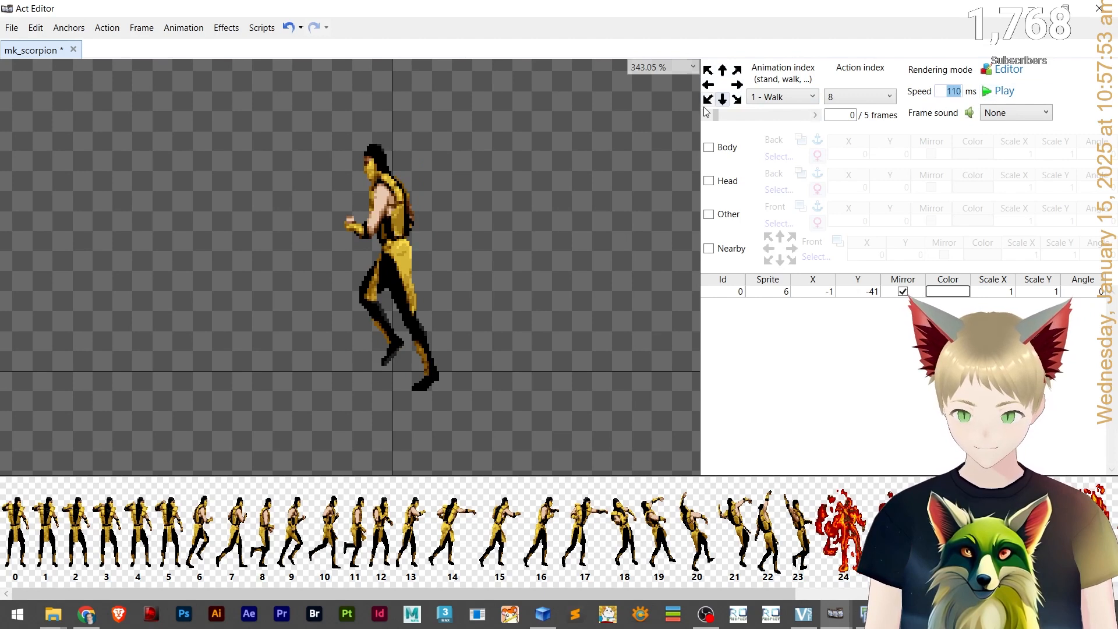
click(736, 99)
drag(945, 90, 1033, 77)
text(110)
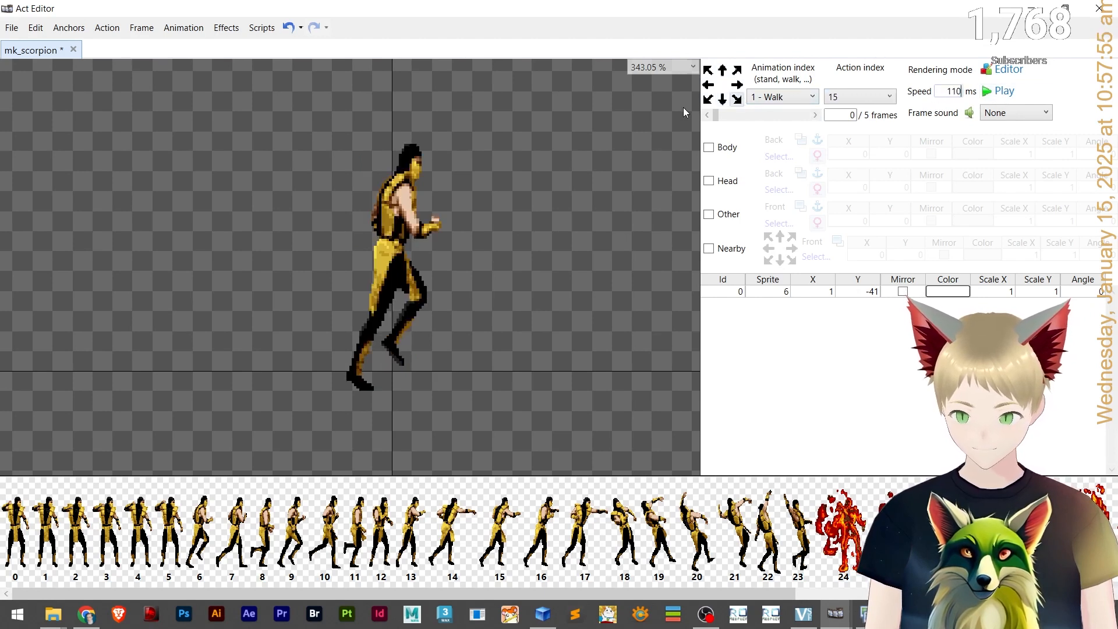
click(738, 87)
drag(944, 91, 1113, 76)
text(110)
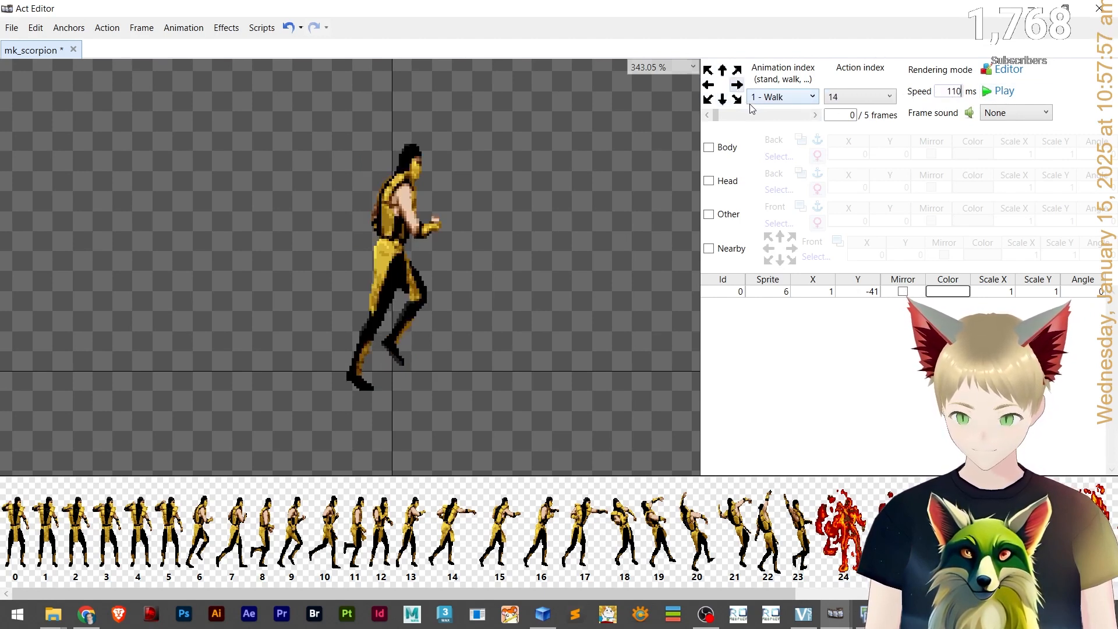
Paste the 110 ms speed into three more Walk directions and play the Walk preview.
click(737, 72)
drag(943, 90, 1025, 77)
text(110)
click(722, 70)
drag(943, 91, 1019, 76)
text(110)
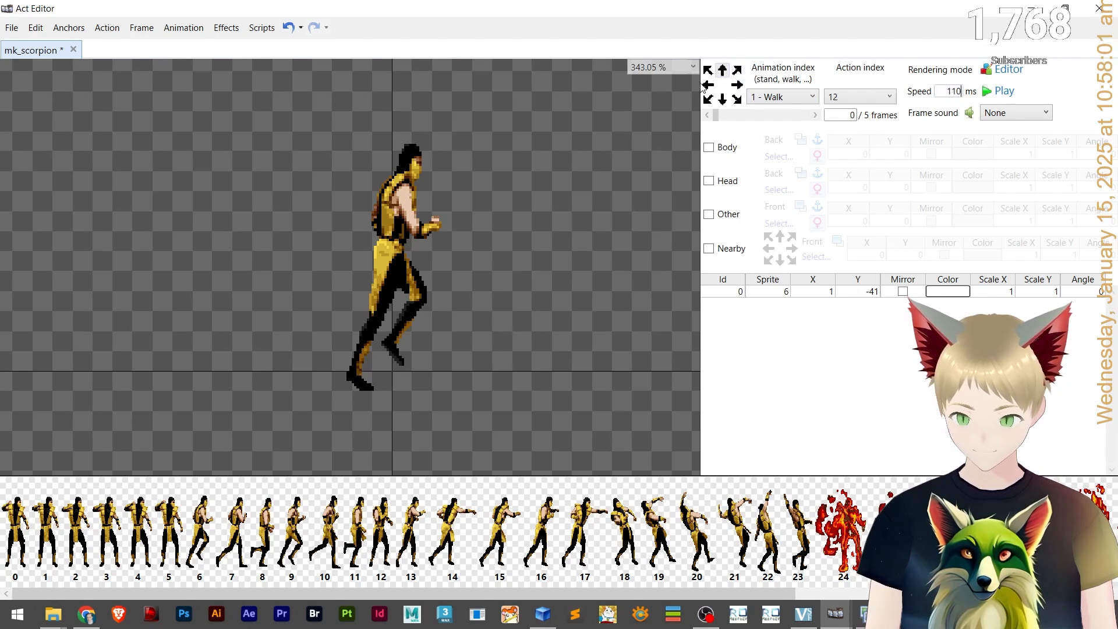
click(708, 70)
drag(949, 90, 967, 91)
text(110)
click(723, 70)
click(1009, 95)
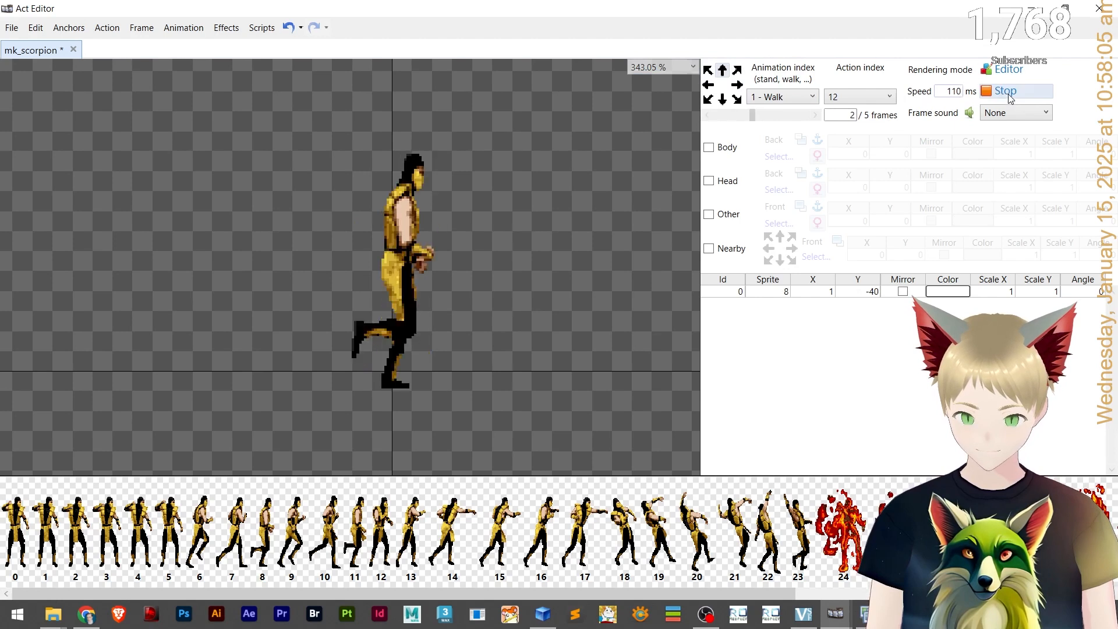
click(1008, 92)
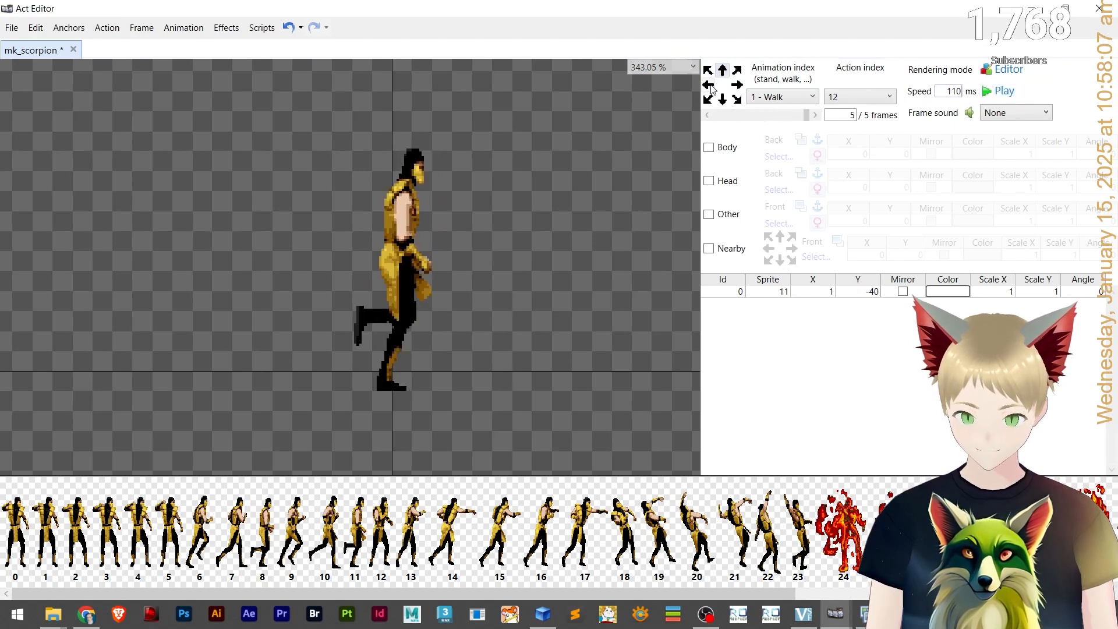
Paste the 110 ms speed into the remaining Walk directions.
click(711, 86)
click(947, 90)
text(110)
click(708, 71)
click(709, 98)
click(943, 91)
text(110)
click(719, 100)
Switch to the Attack animation, preview it, and set one direction's speed to 80 ms.
click(798, 97)
click(815, 130)
click(948, 89)
click(1009, 91)
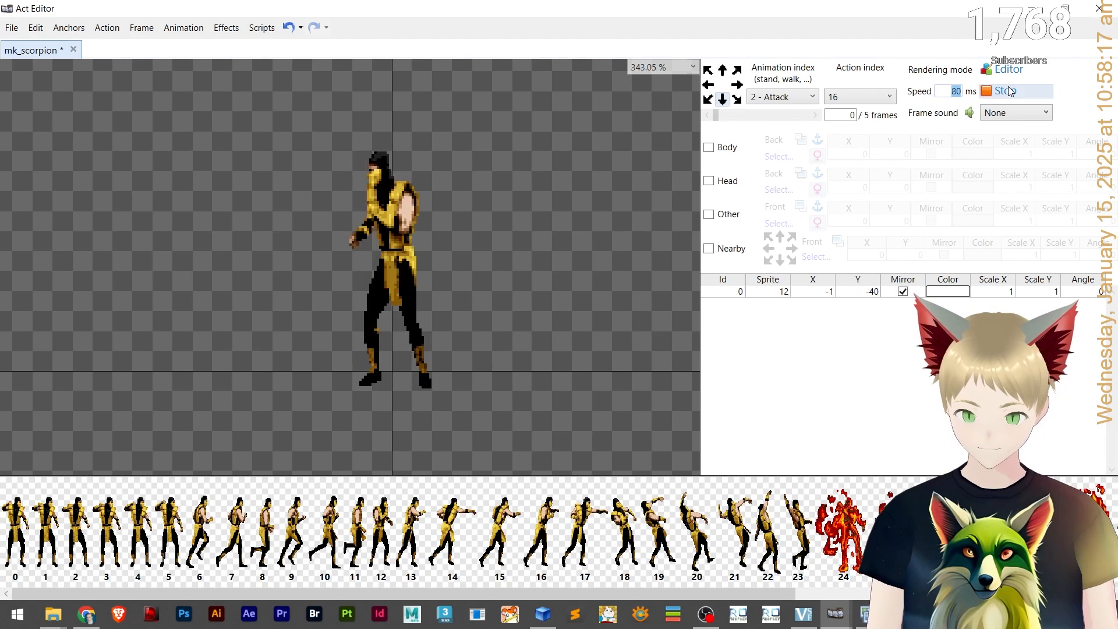
click(738, 100)
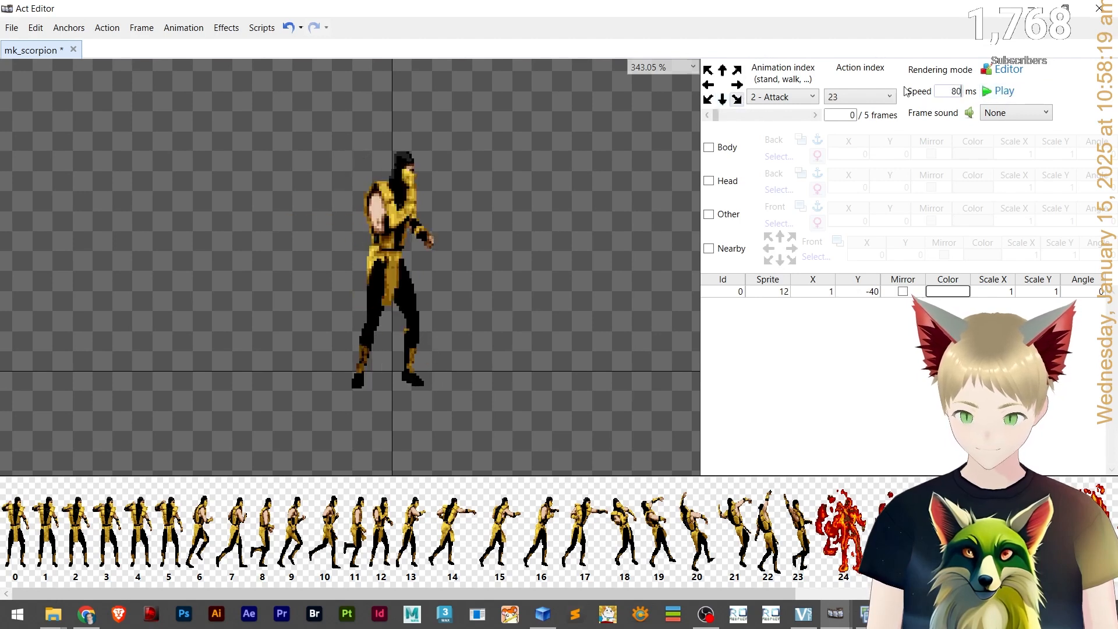
click(737, 85)
click(737, 70)
click(722, 70)
text(80)
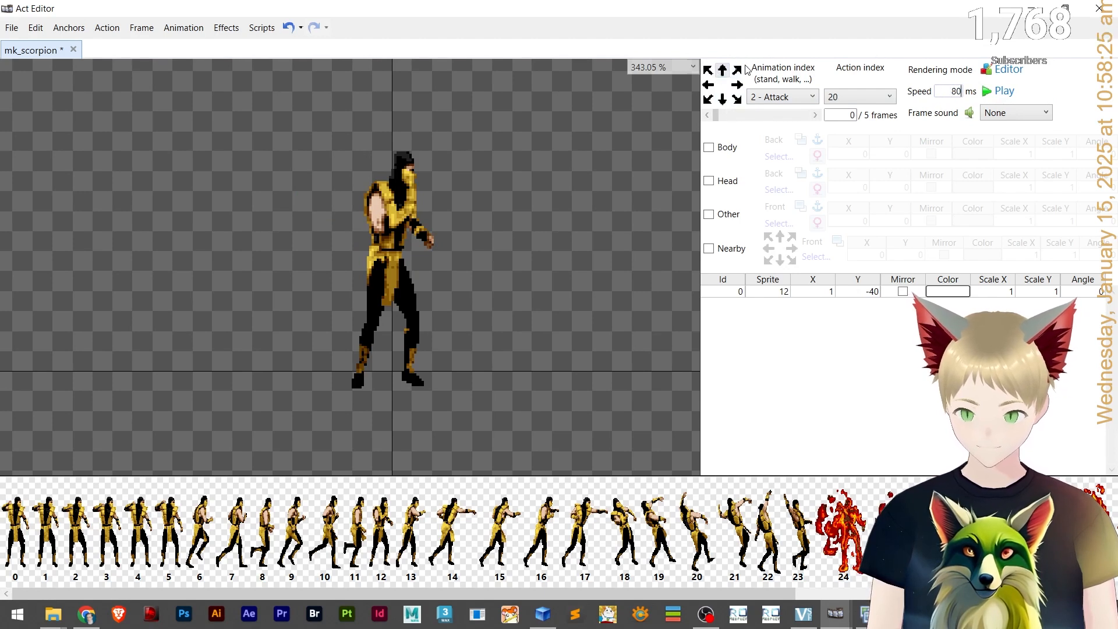
Set another Attack direction's speed to 80 ms and check the neighbouring directions.
click(709, 70)
drag(962, 91, 926, 92)
text(80)
click(708, 85)
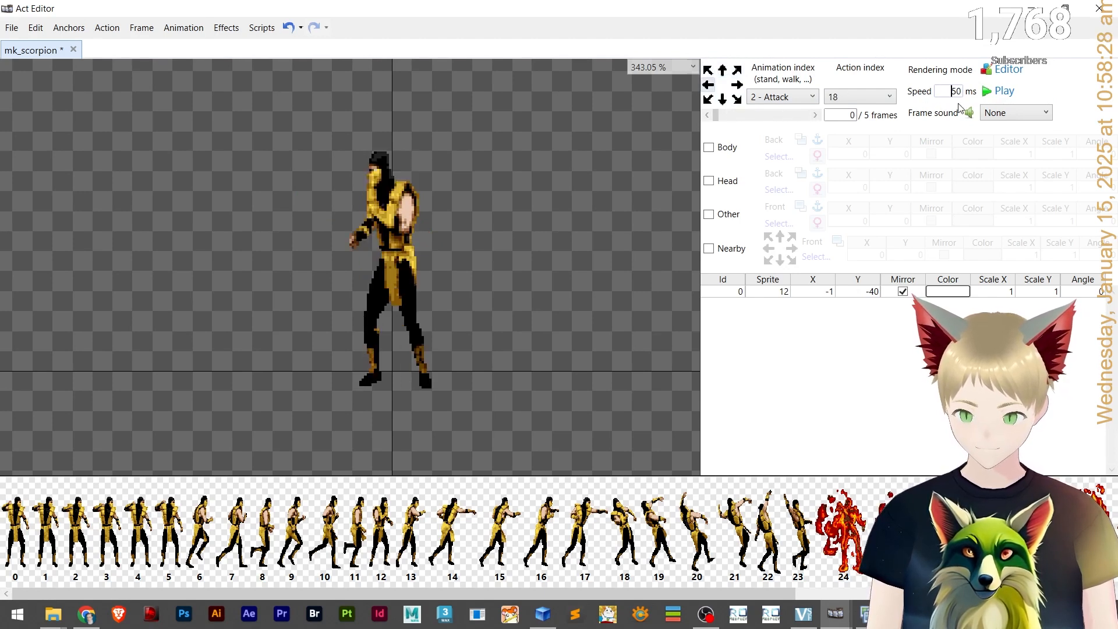
click(709, 100)
Switch to the Receiving damage animation and play its preview in a couple of directions.
click(795, 97)
click(772, 158)
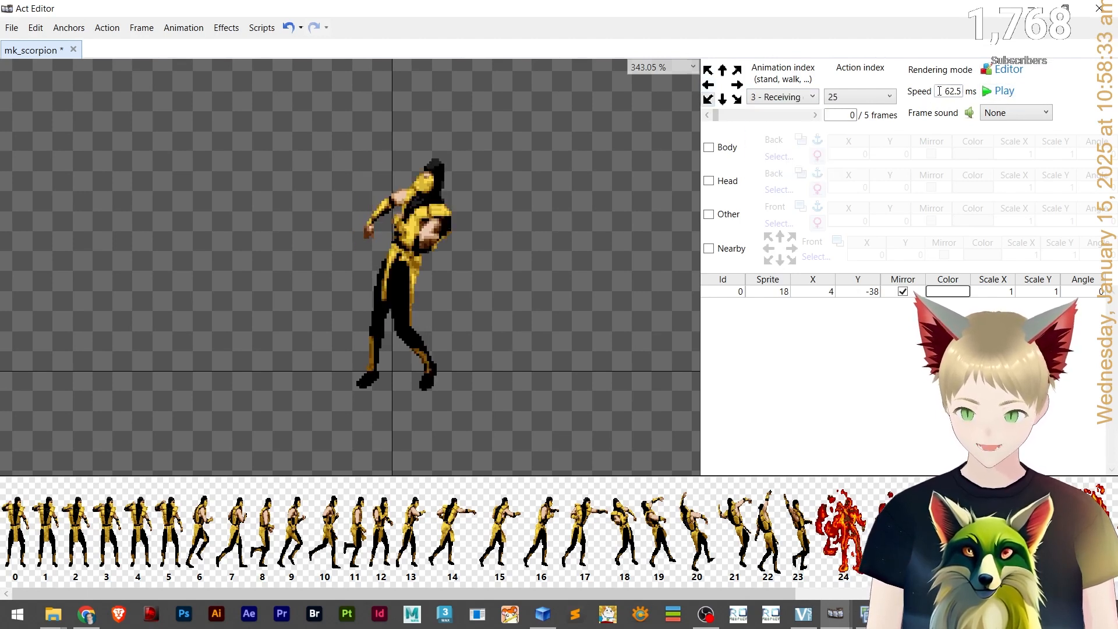
click(1001, 93)
click(1000, 93)
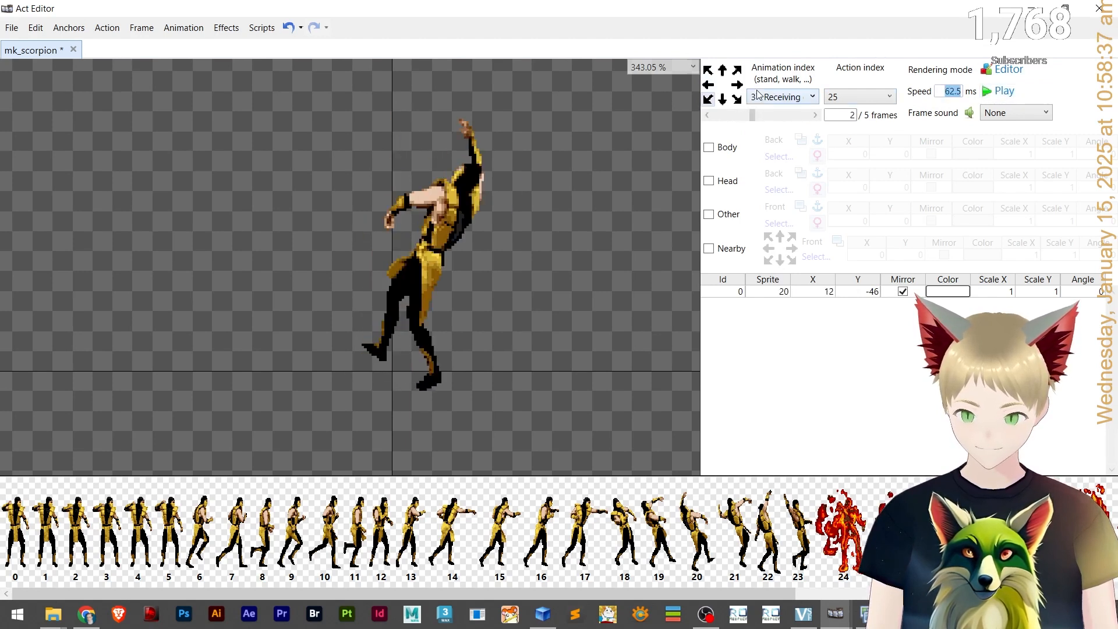
click(723, 100)
click(1009, 91)
click(1004, 91)
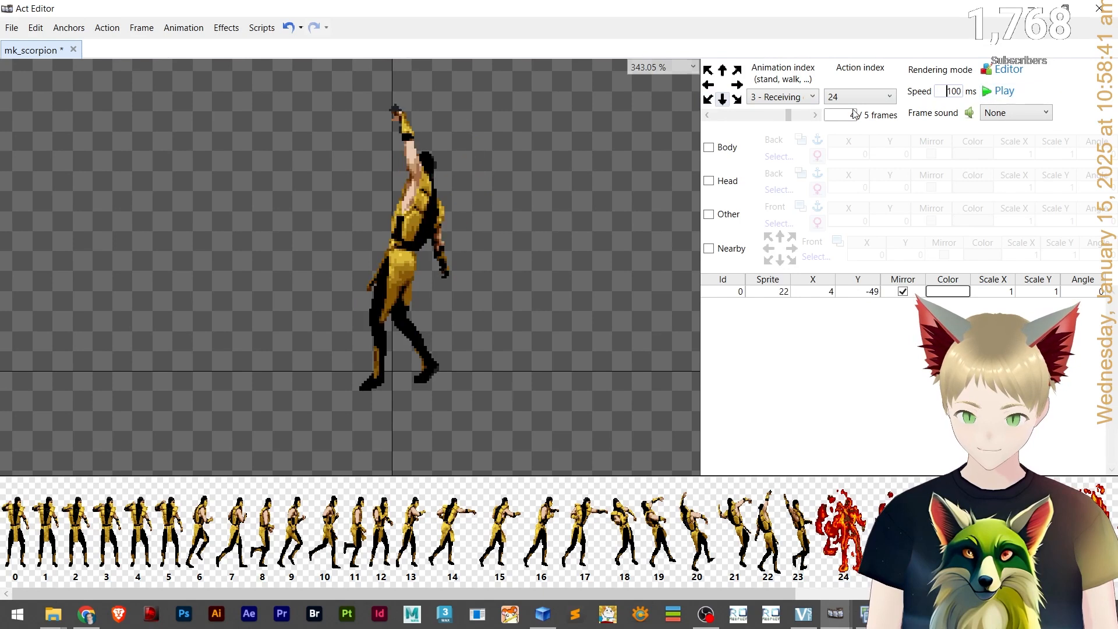
Check the speed and preview of the remaining Receiving damage directions.
click(708, 99)
click(1004, 93)
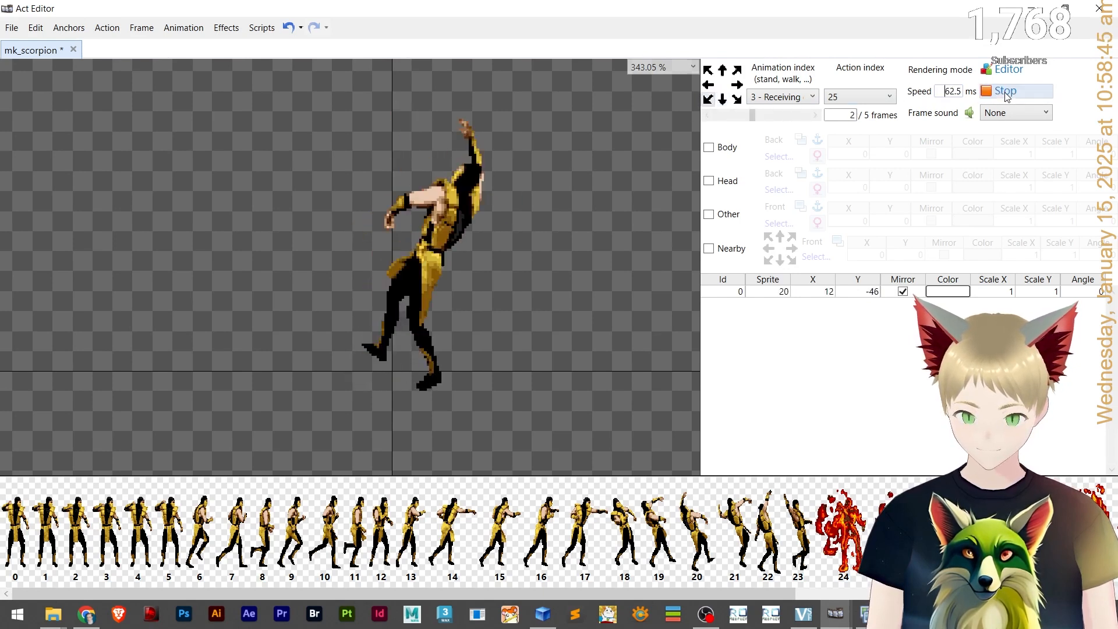
click(723, 99)
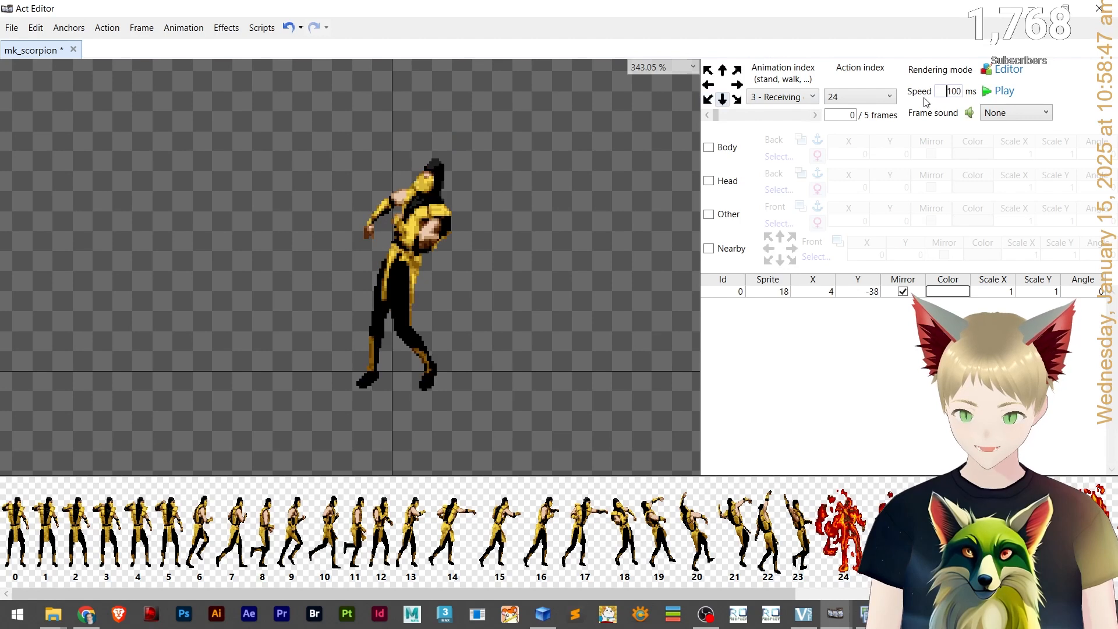
click(736, 99)
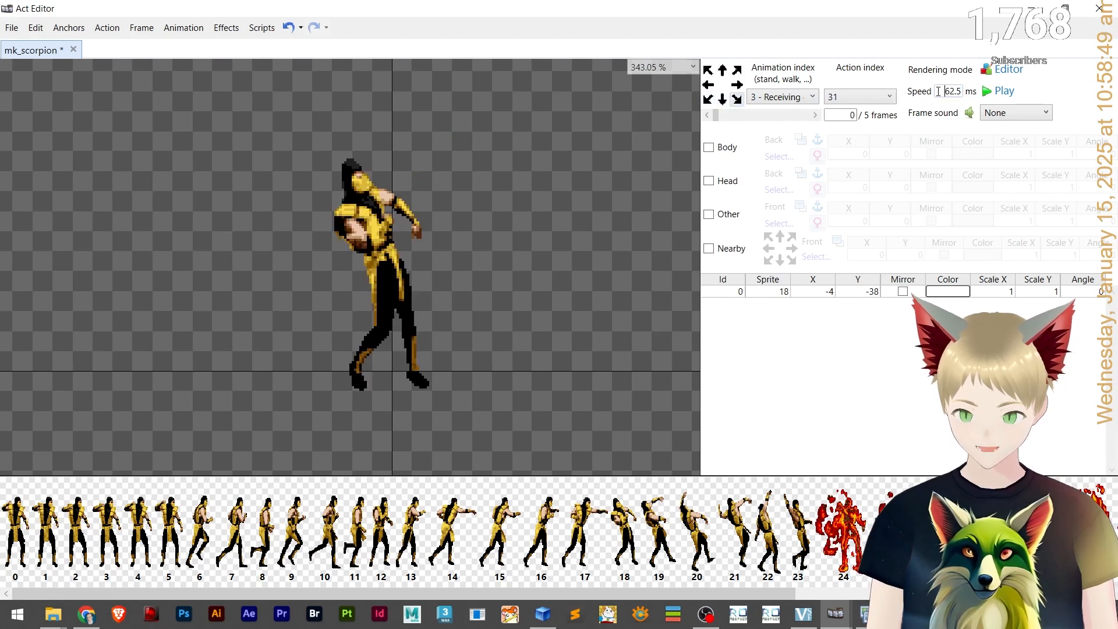
click(736, 84)
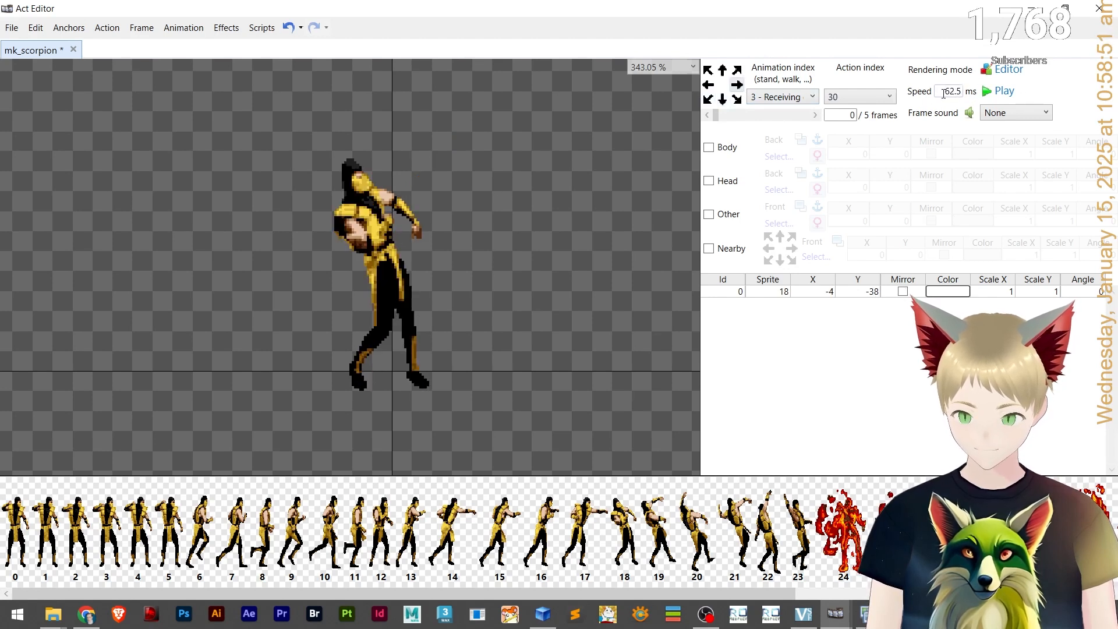
click(736, 70)
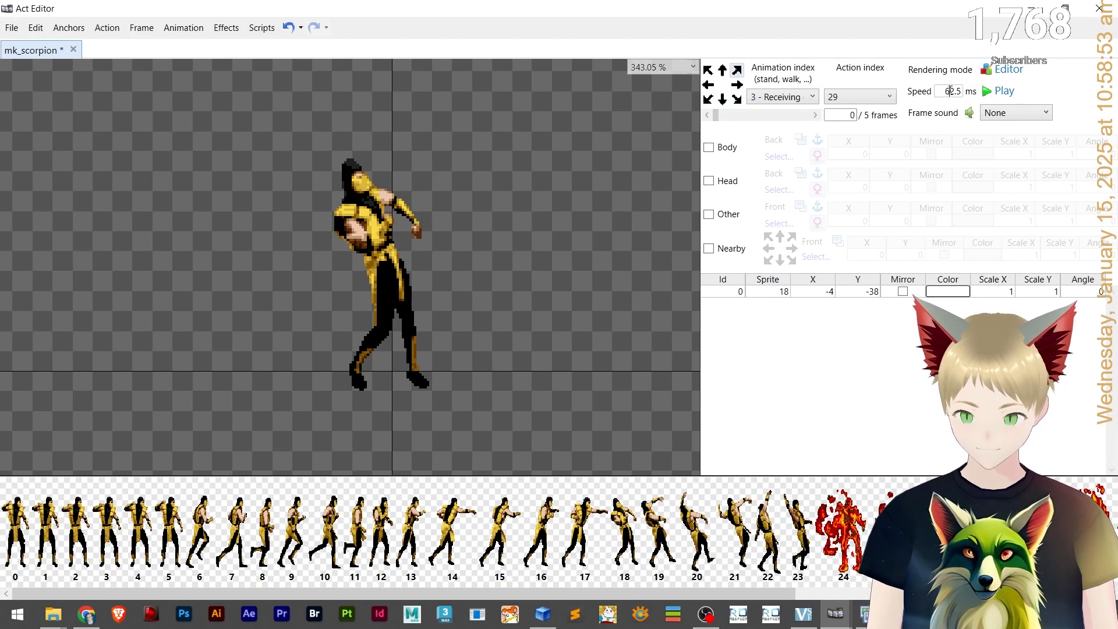
Step through the remaining Receiving damage directions, paste a speed of 100 ms into one, and preview it.
click(722, 70)
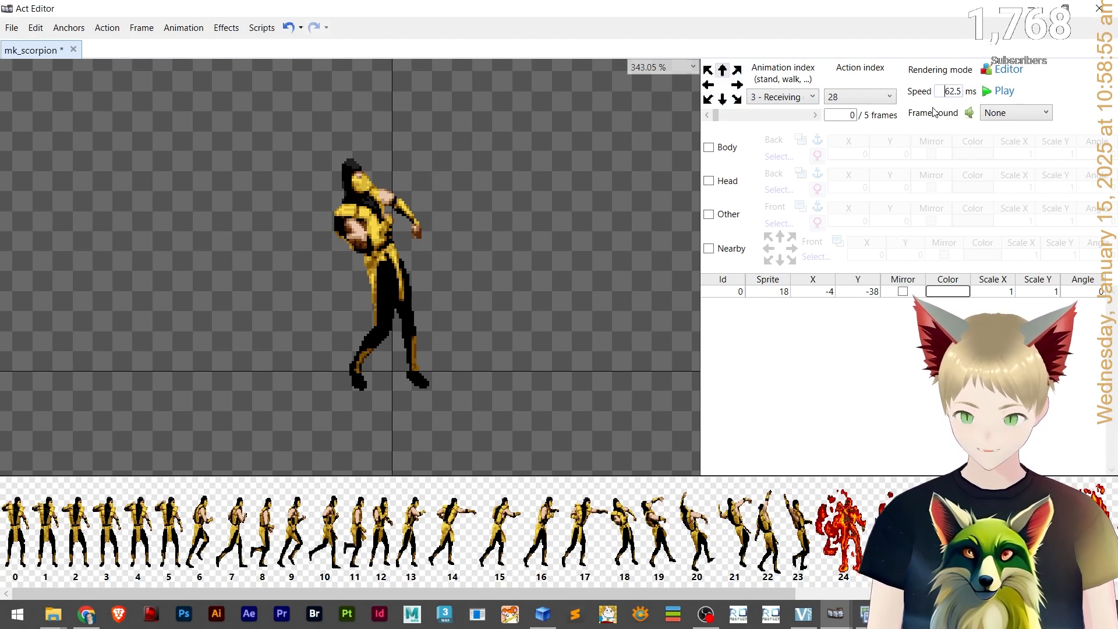
click(707, 70)
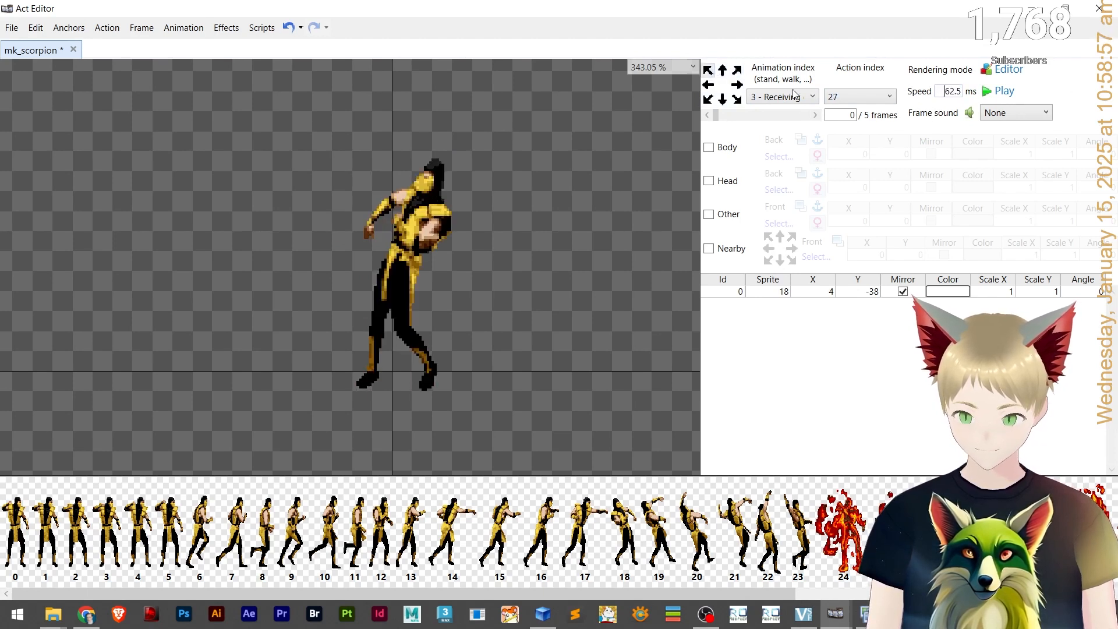
click(708, 84)
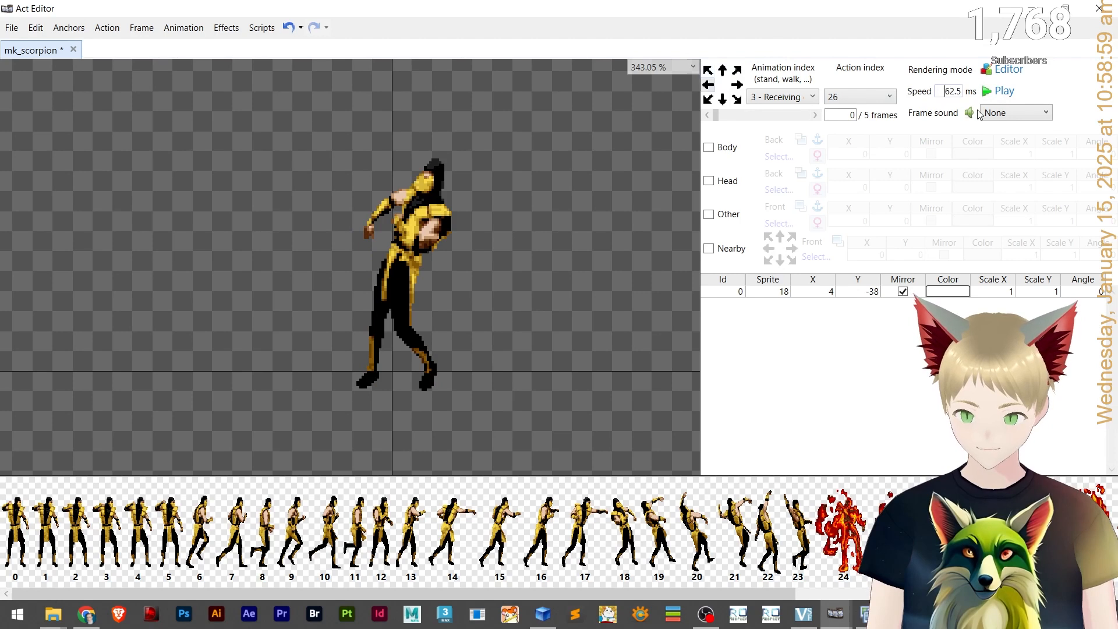
click(705, 101)
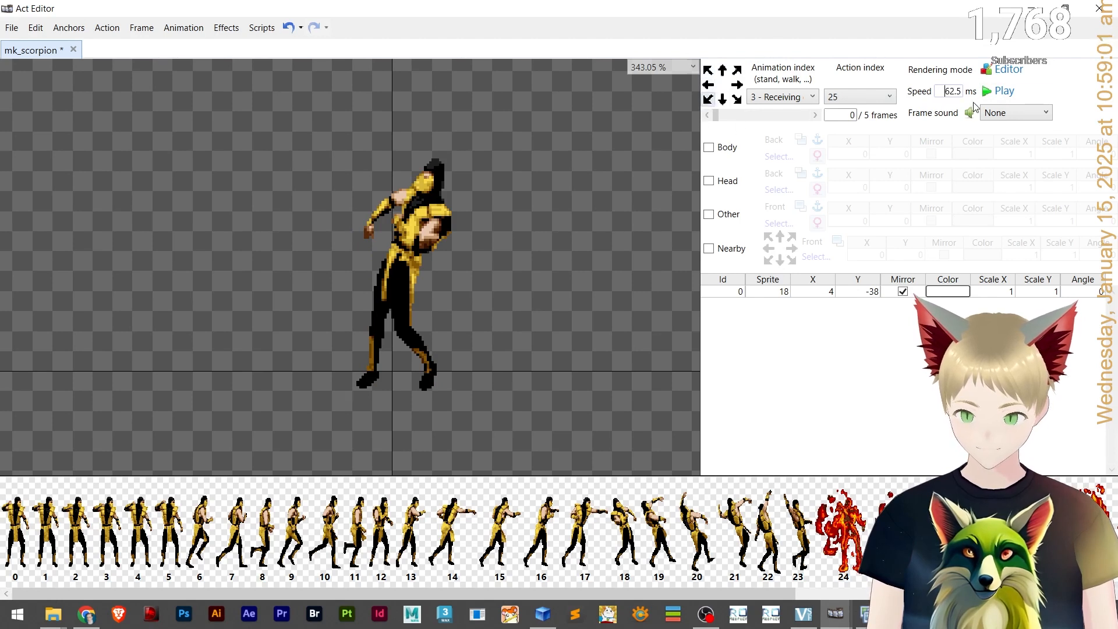
drag(942, 94, 1013, 93)
text(100)
click(723, 100)
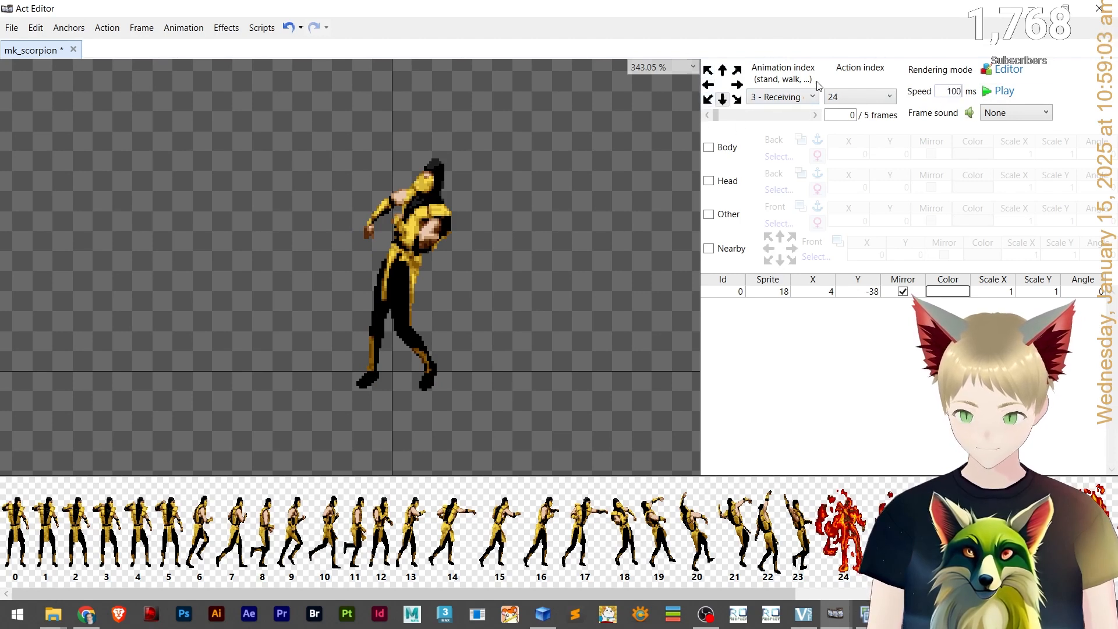
click(1012, 90)
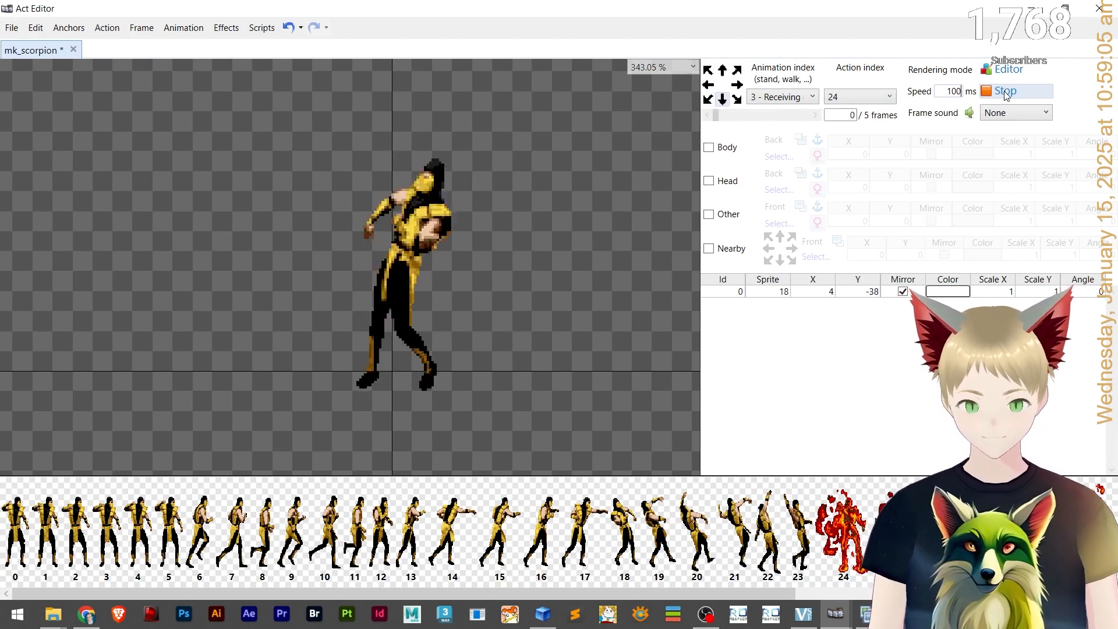
click(1008, 91)
Switch to the Die animation and play its preview in several directions.
click(782, 97)
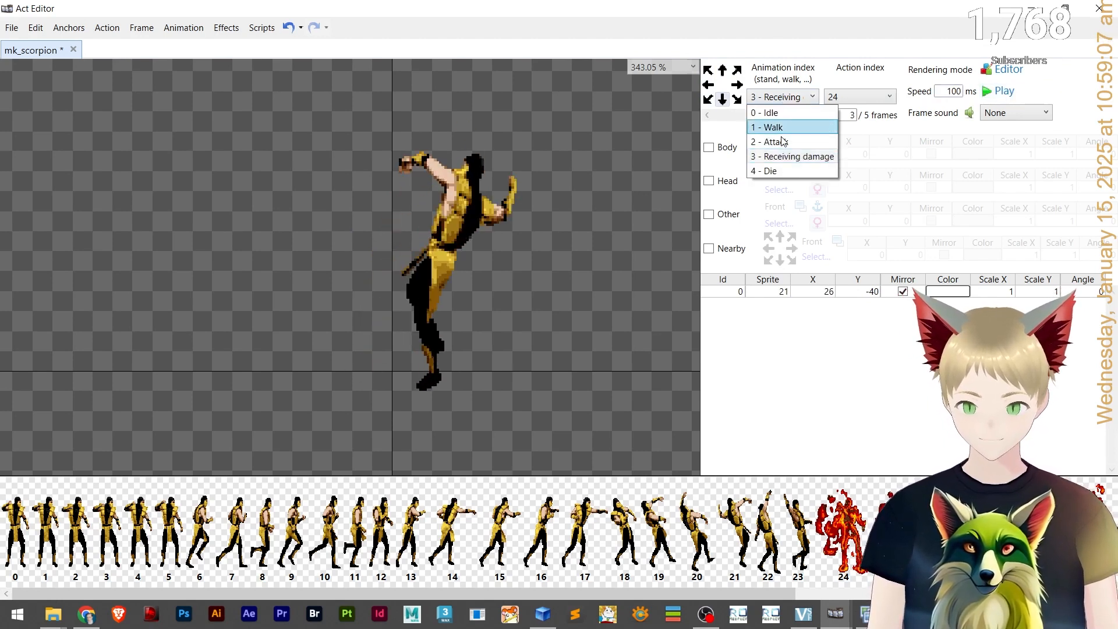
click(771, 172)
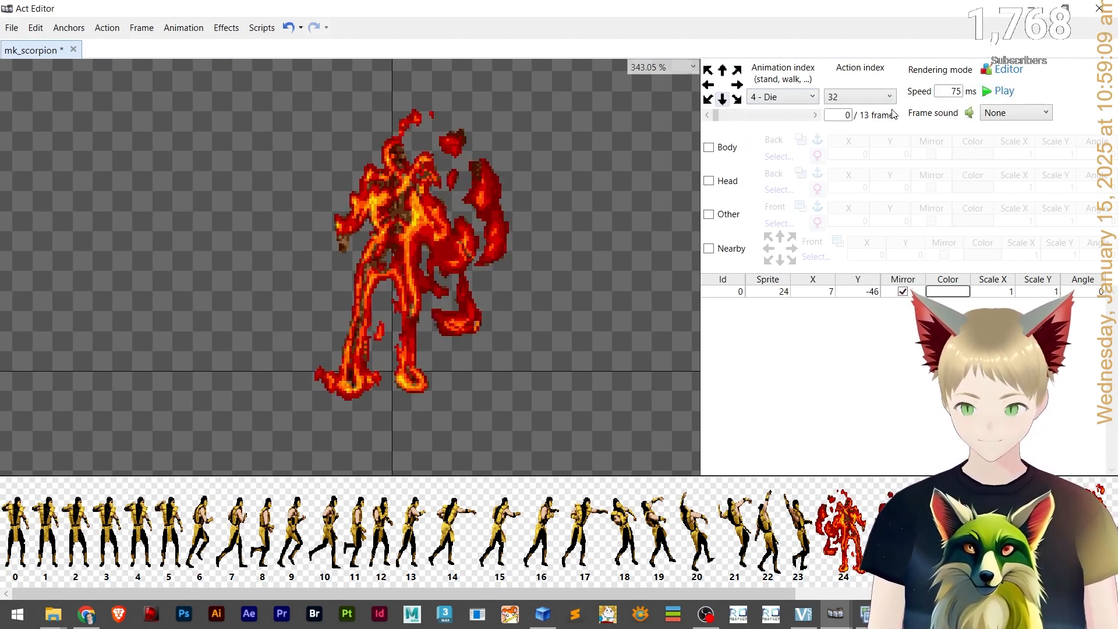
click(997, 92)
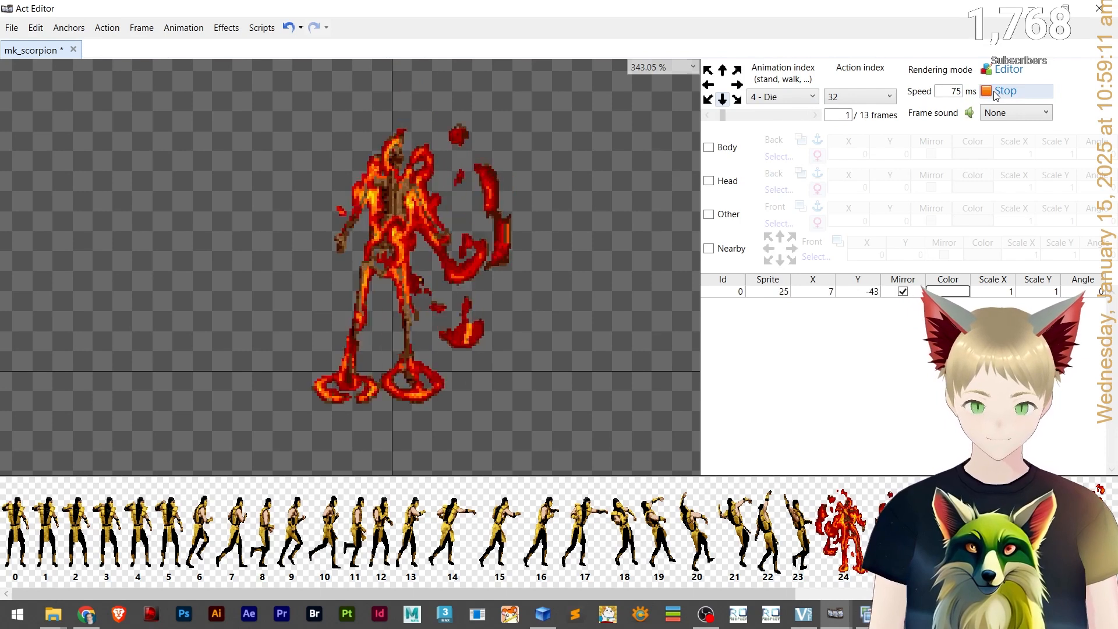
click(708, 161)
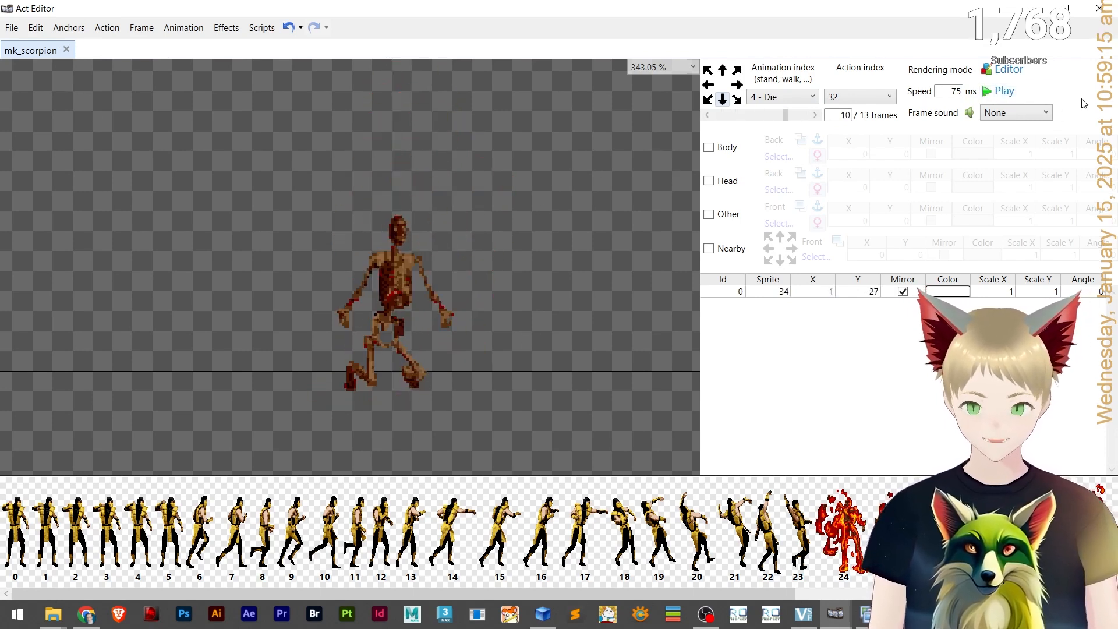
click(1008, 93)
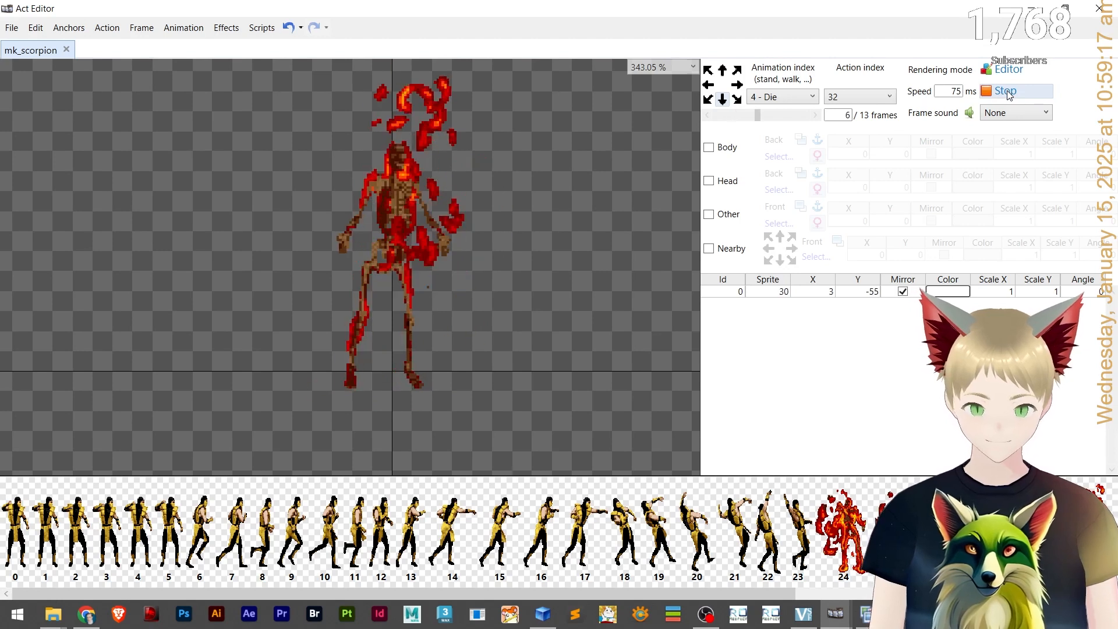
click(1008, 93)
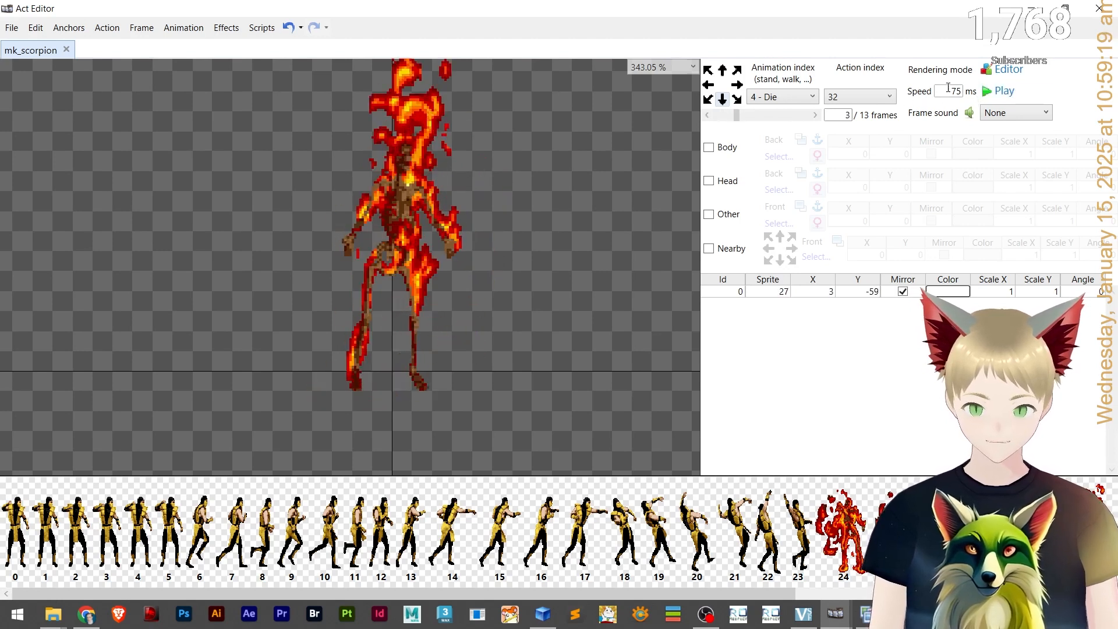
click(1005, 92)
click(737, 70)
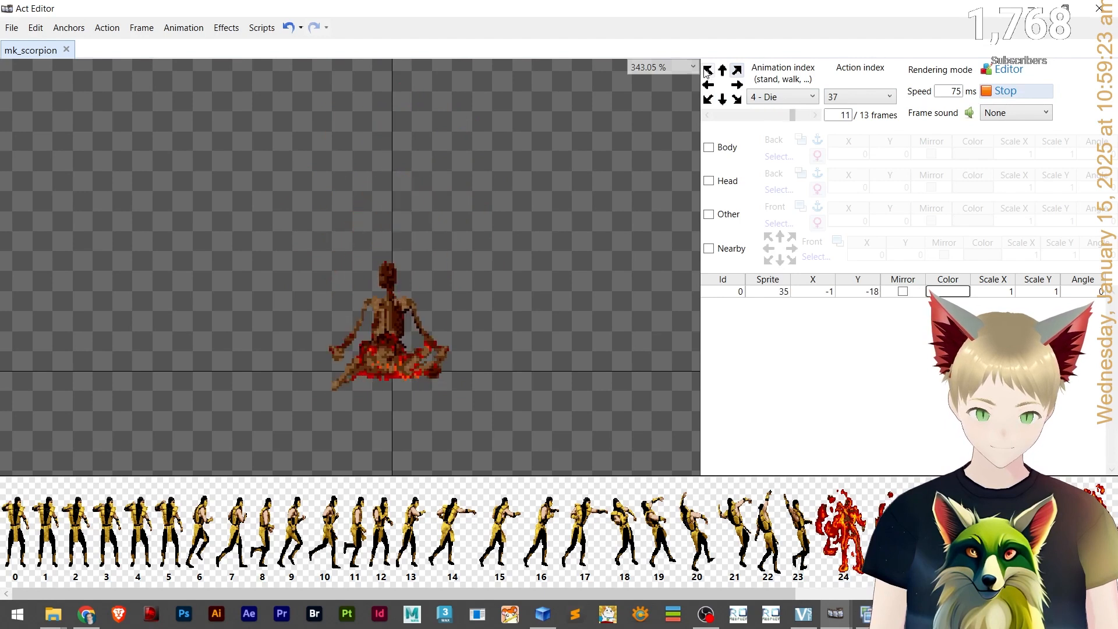
click(736, 99)
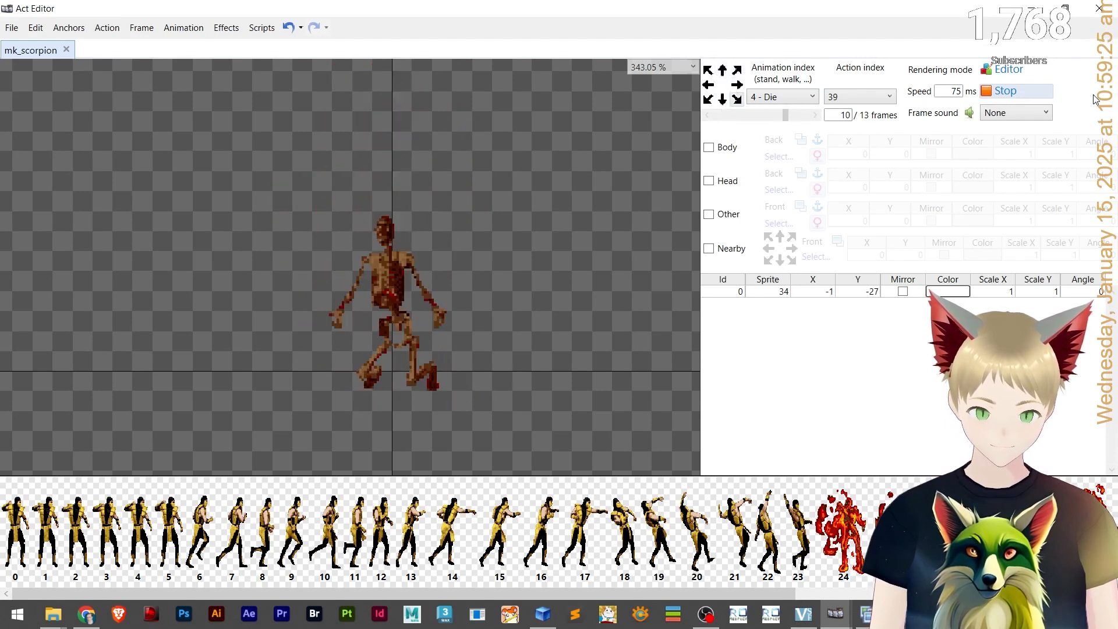
click(1004, 91)
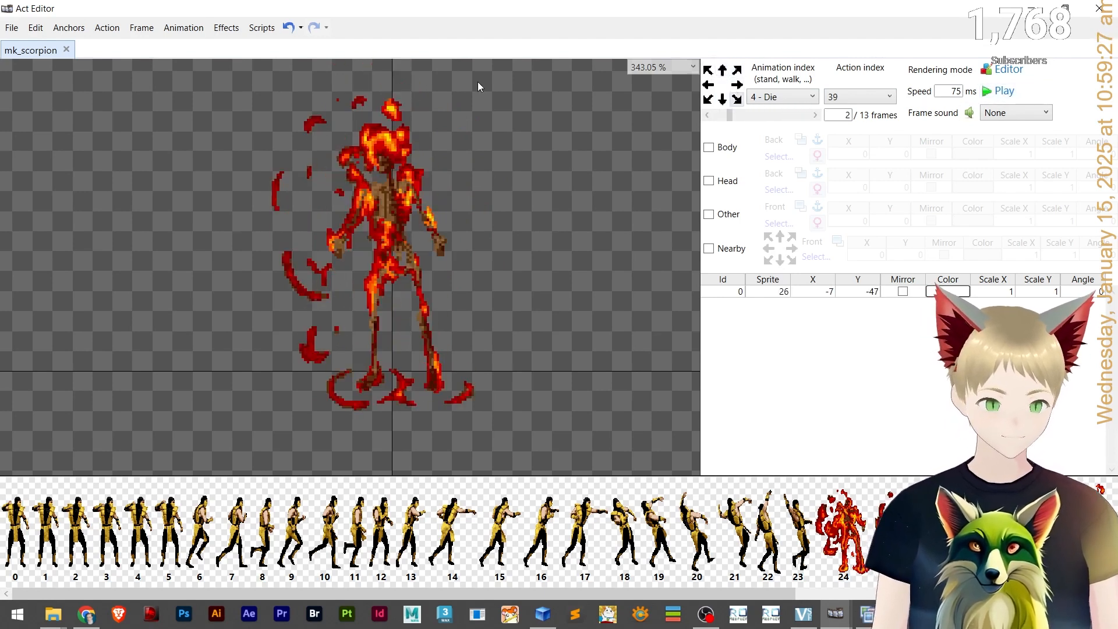
Open the sound list editor to inspect the monster's sound entries.
drag(449, 590, 133, 556)
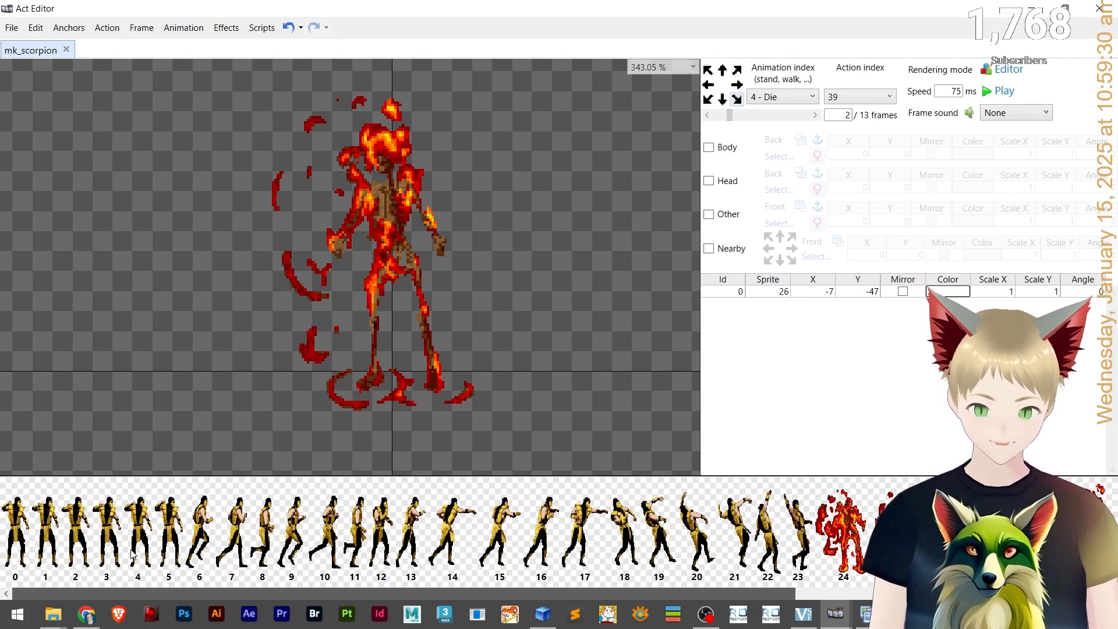
click(140, 31)
mouse_move(96, 30)
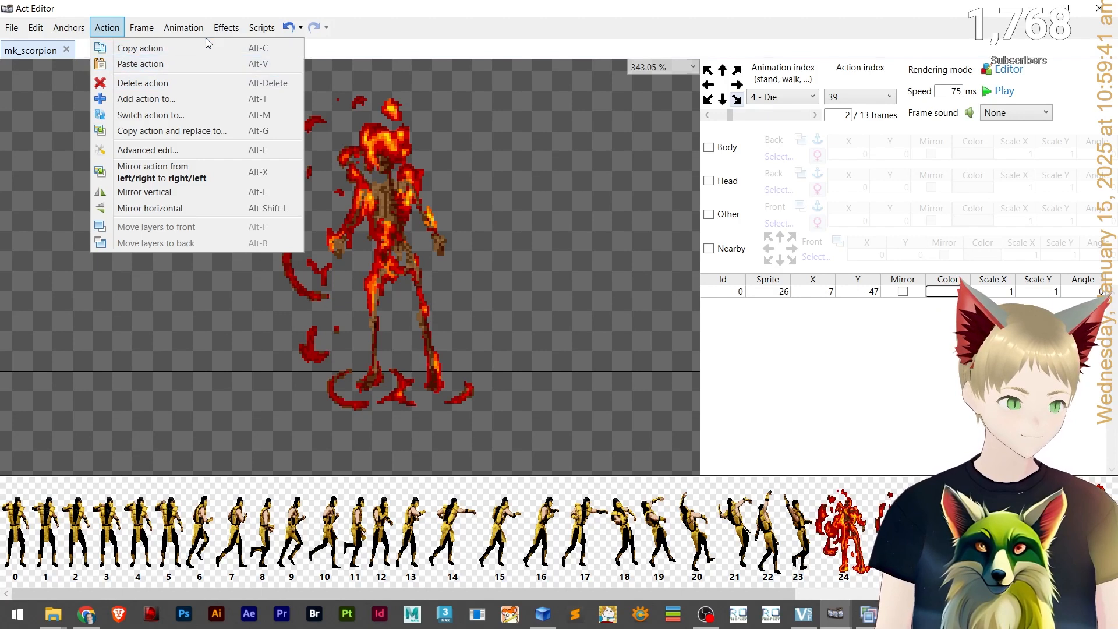
mouse_move(248, 33)
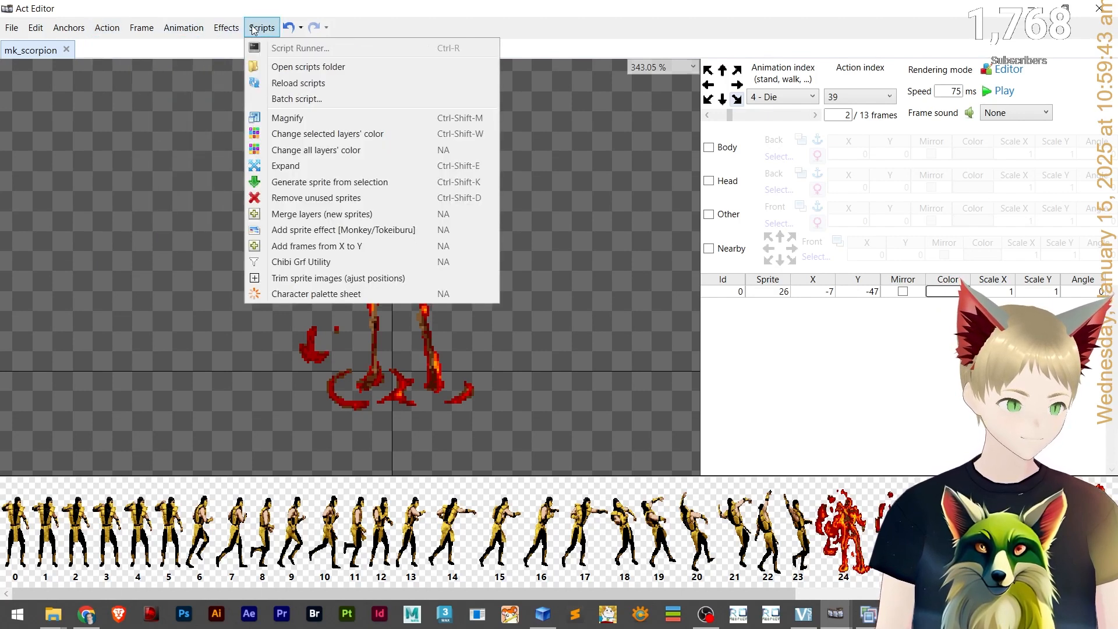
mouse_move(142, 32)
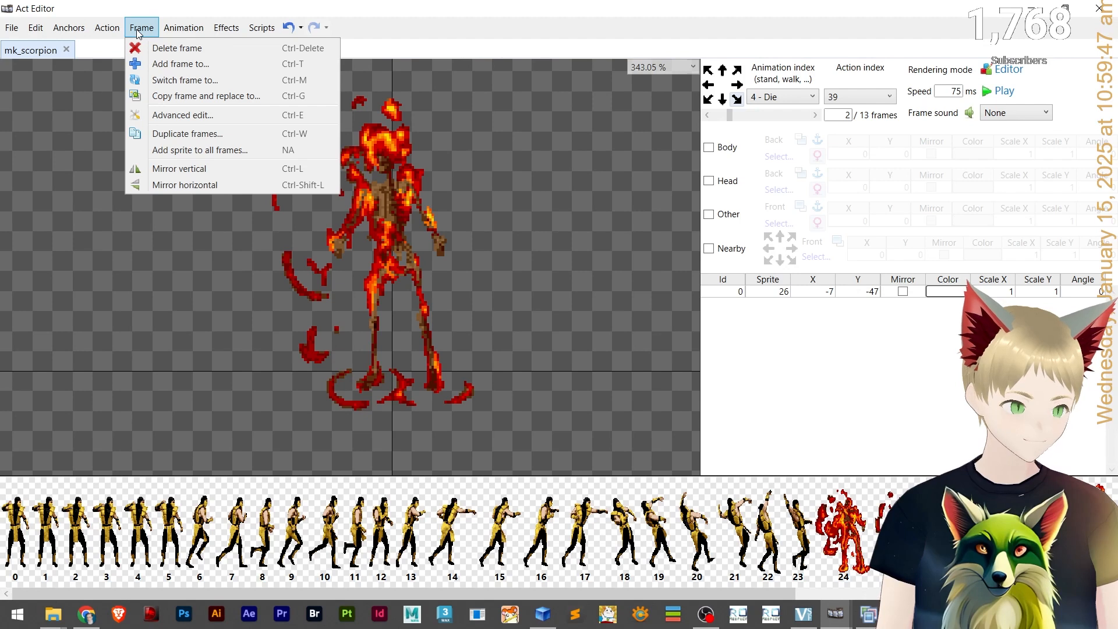
mouse_move(40, 32)
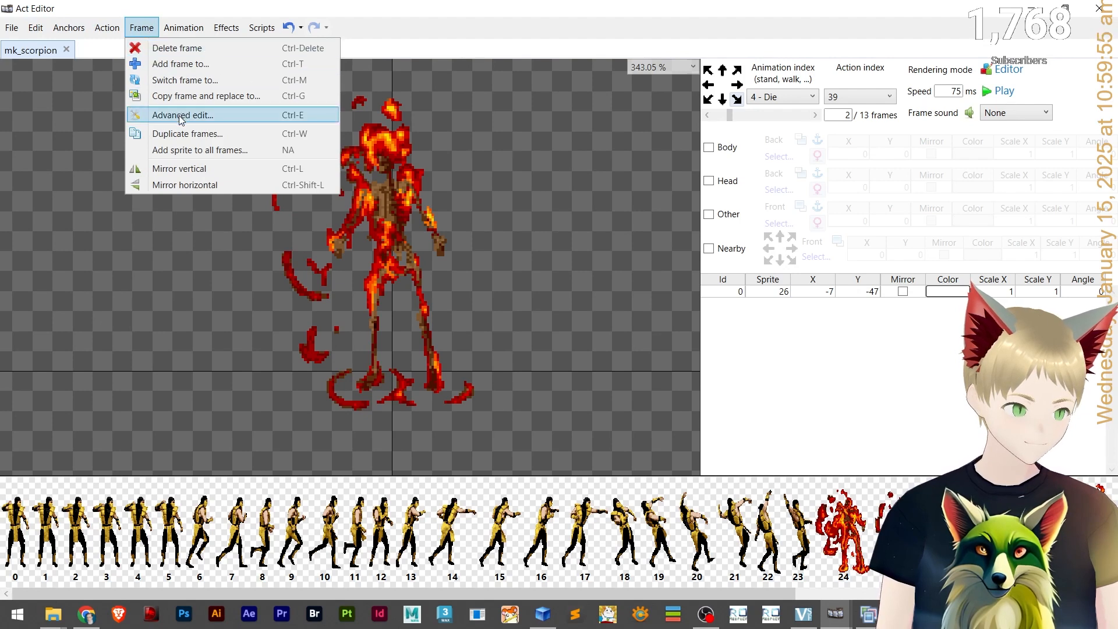
mouse_move(182, 32)
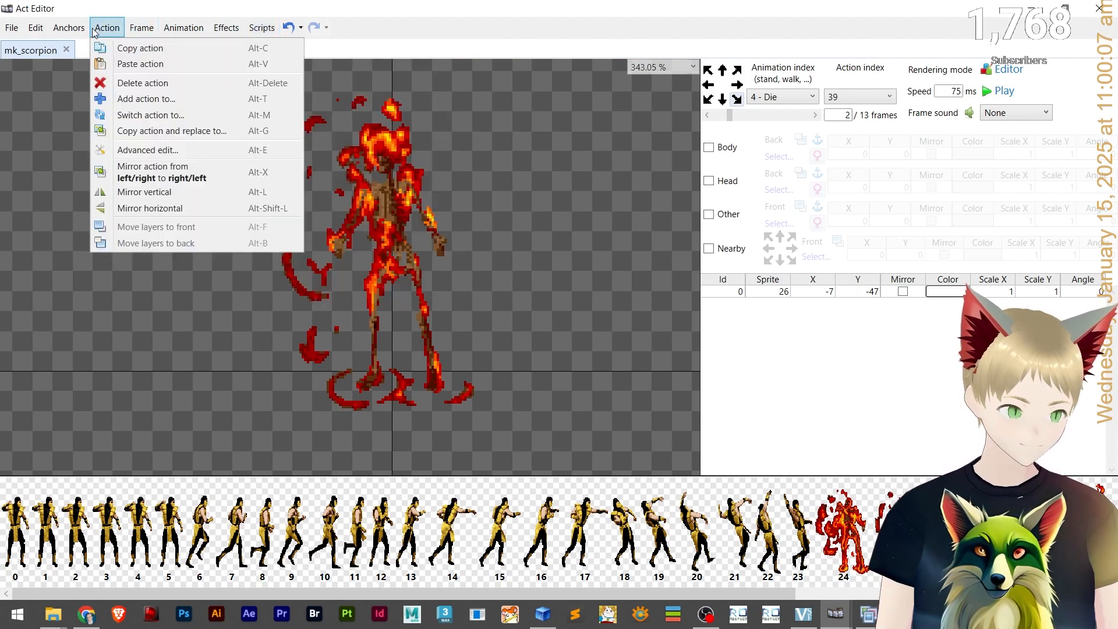
mouse_move(3, 31)
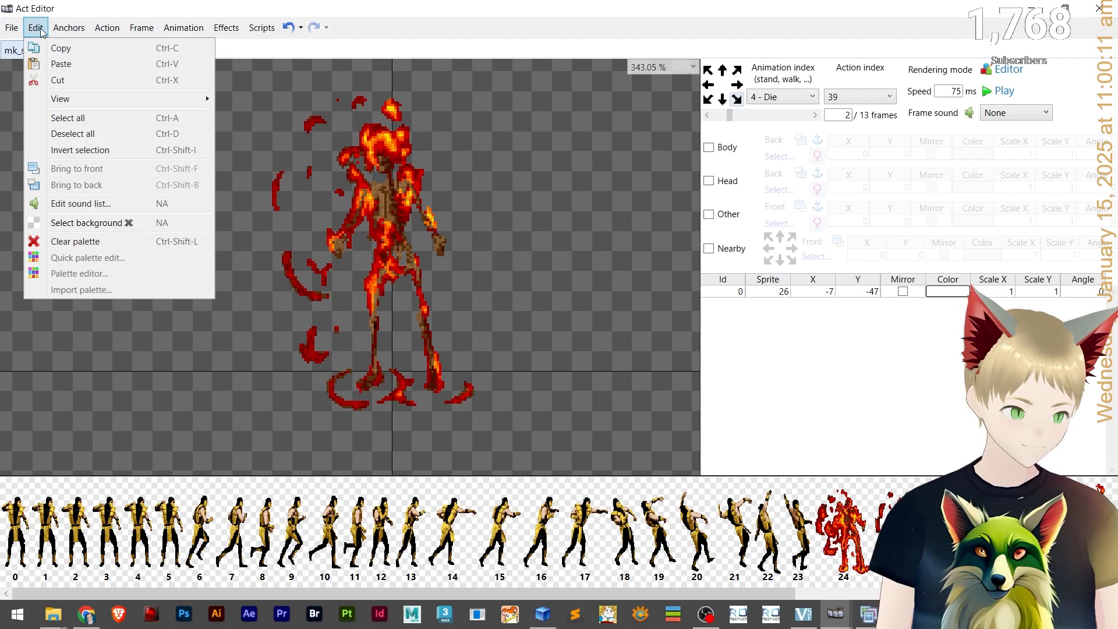
click(76, 207)
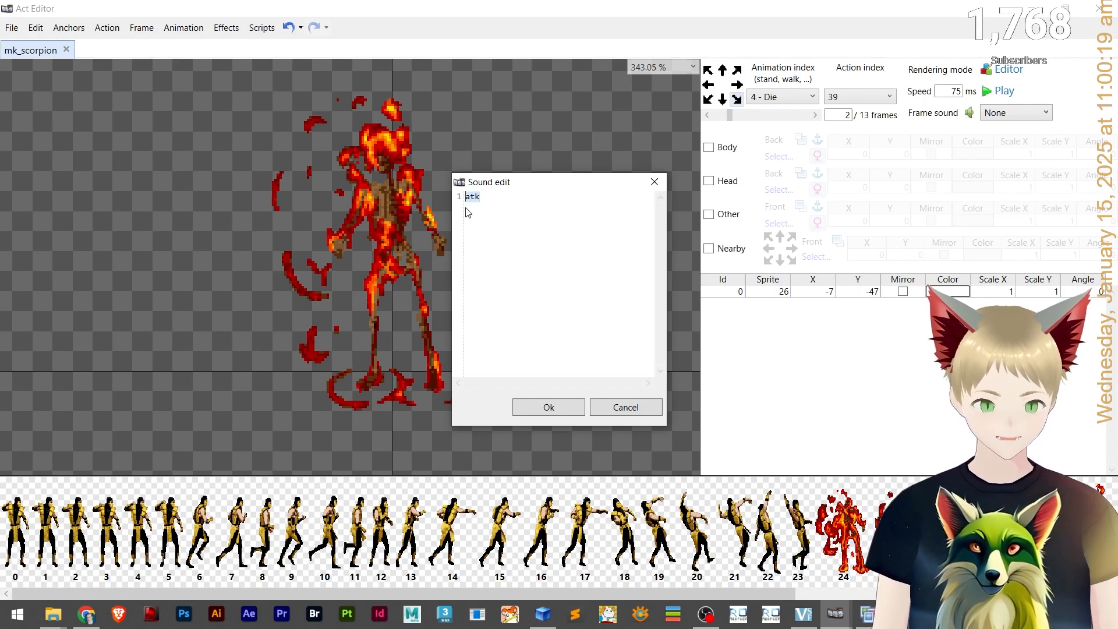
click(490, 201)
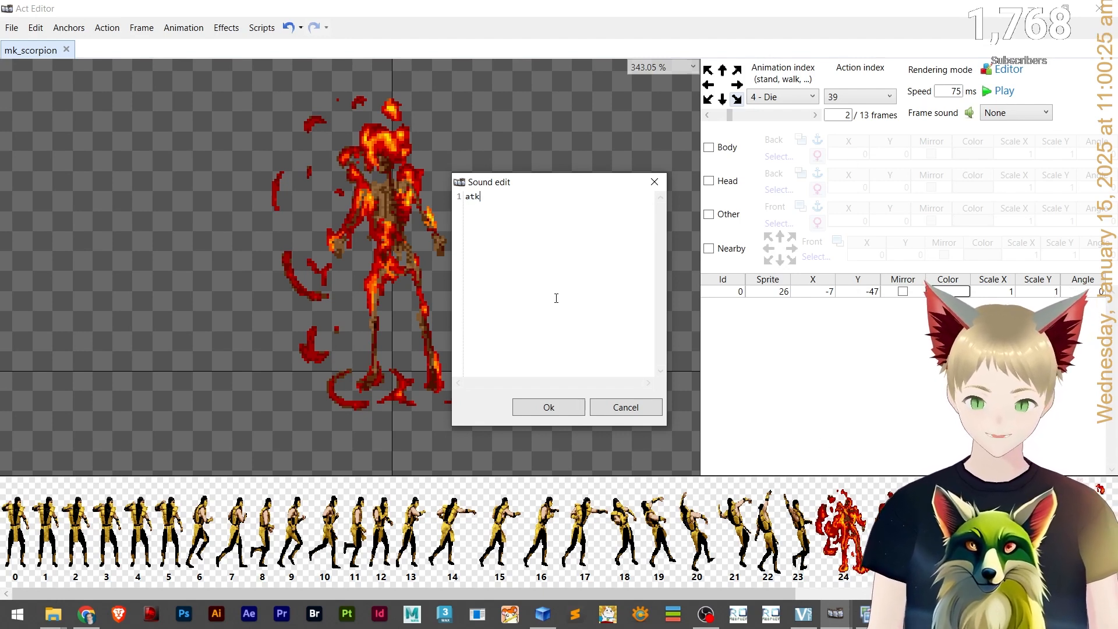
Switch to File Explorer and open e_poporing_clover.act in Act Editor as a reference.
click(837, 613)
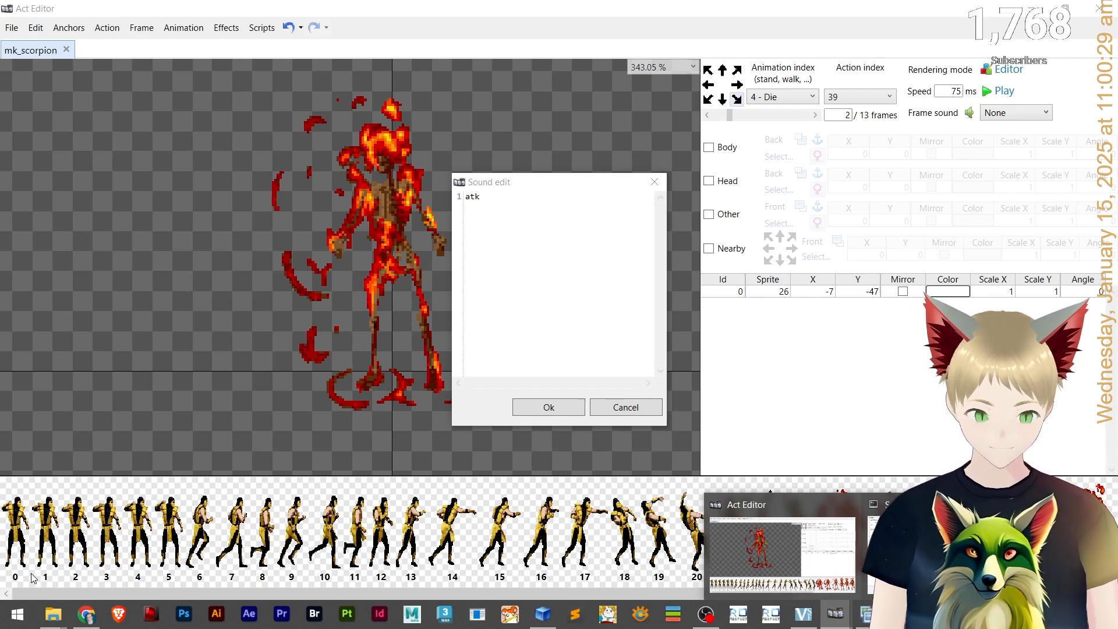
click(242, 546)
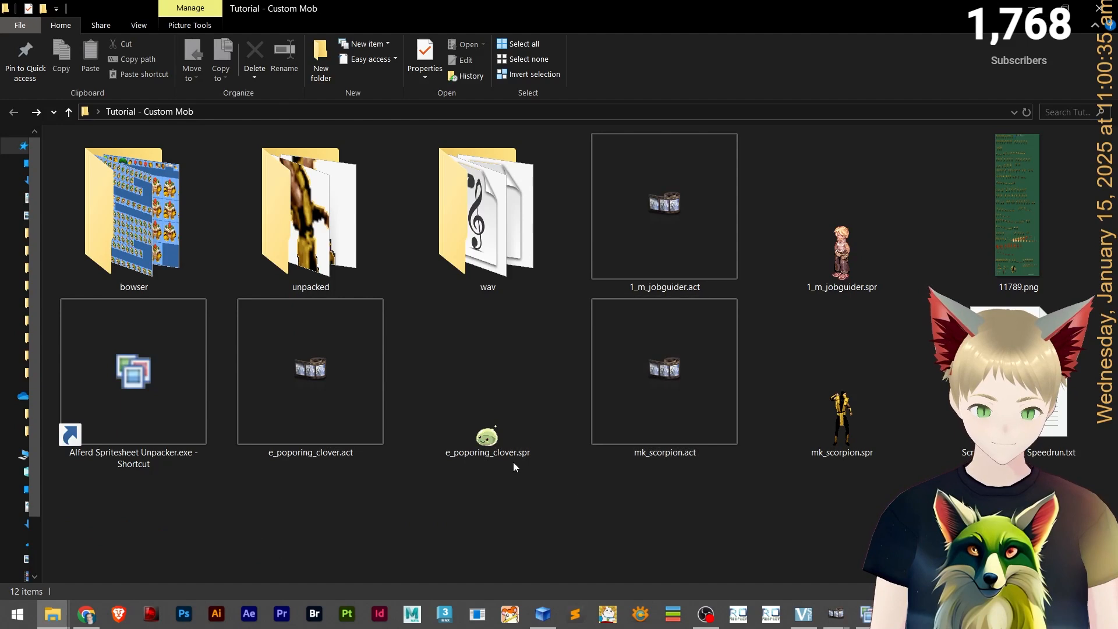
click(359, 412)
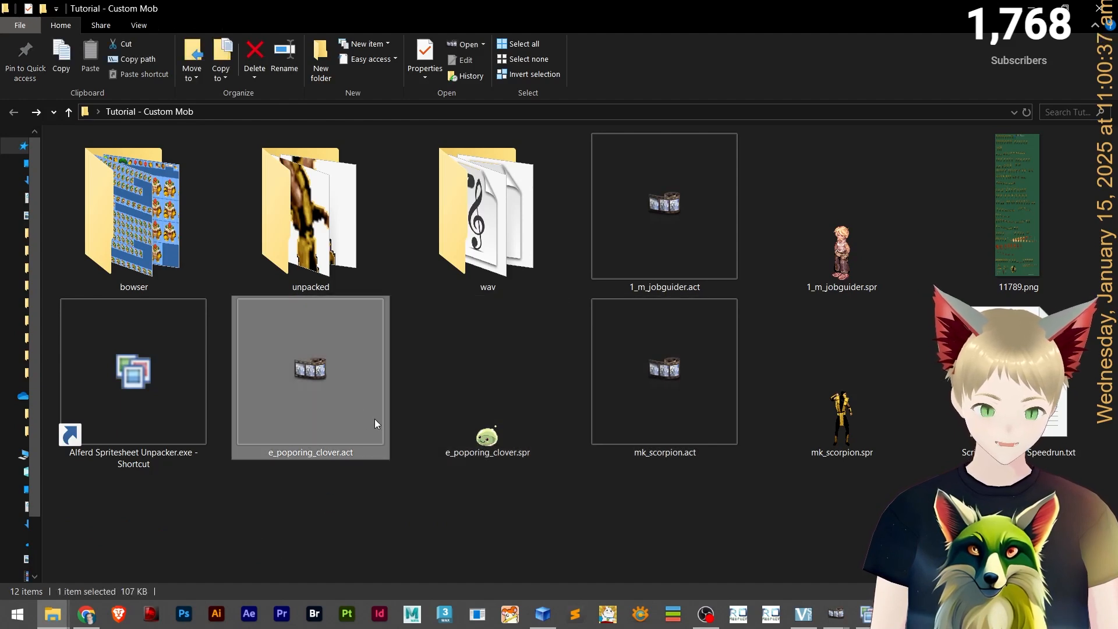
double_click(375, 418)
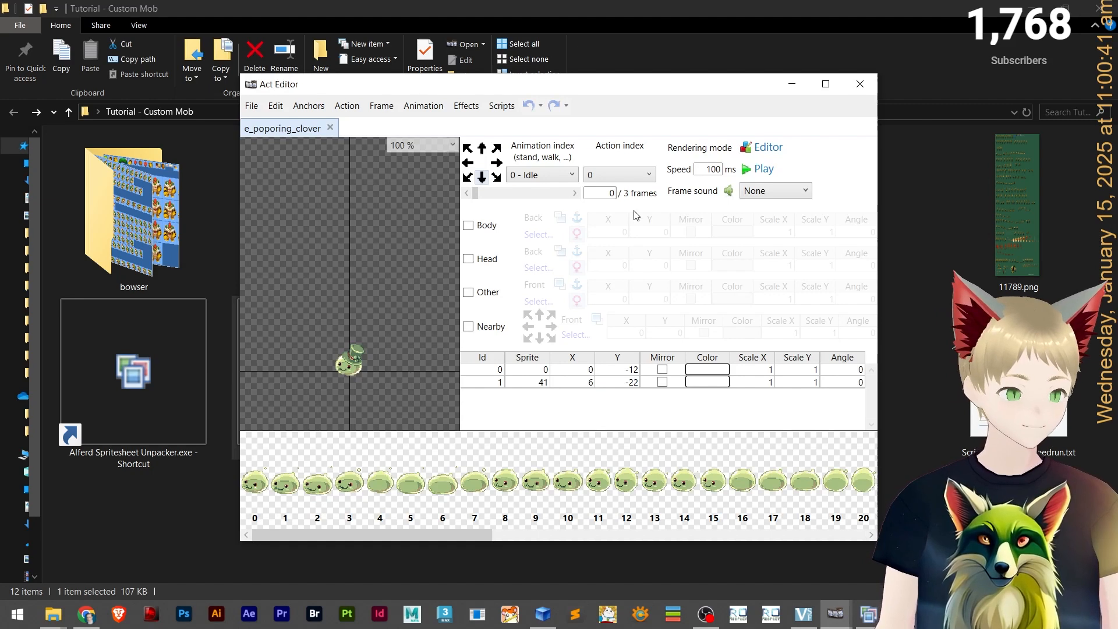
Examine the reference monster's frame sounds, switching to its Attack animation and stepping to frame 12.
click(778, 196)
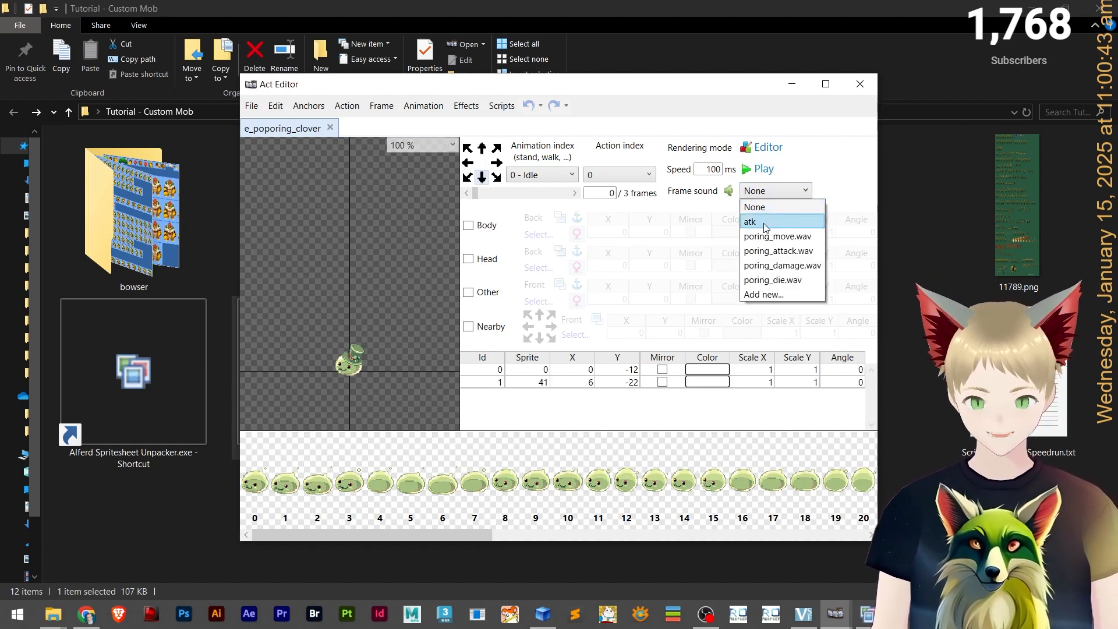
click(754, 206)
click(570, 175)
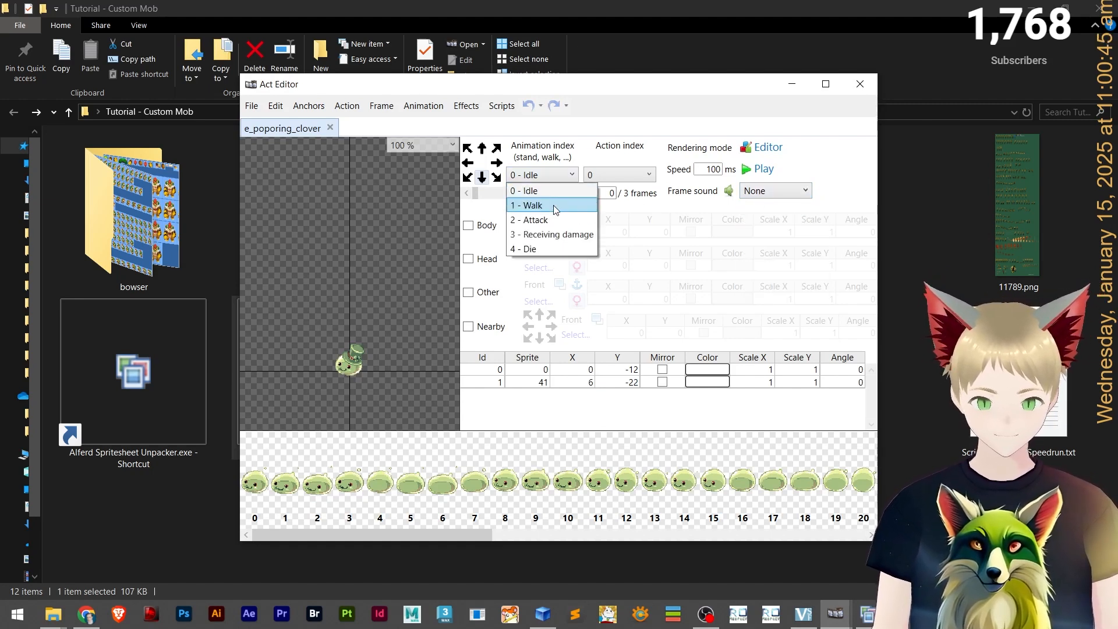
click(553, 219)
click(572, 196)
click(572, 195)
click(572, 196)
click(572, 195)
click(572, 196)
click(572, 196)
click(571, 195)
click(572, 195)
click(571, 197)
click(572, 197)
click(572, 196)
click(573, 197)
click(573, 197)
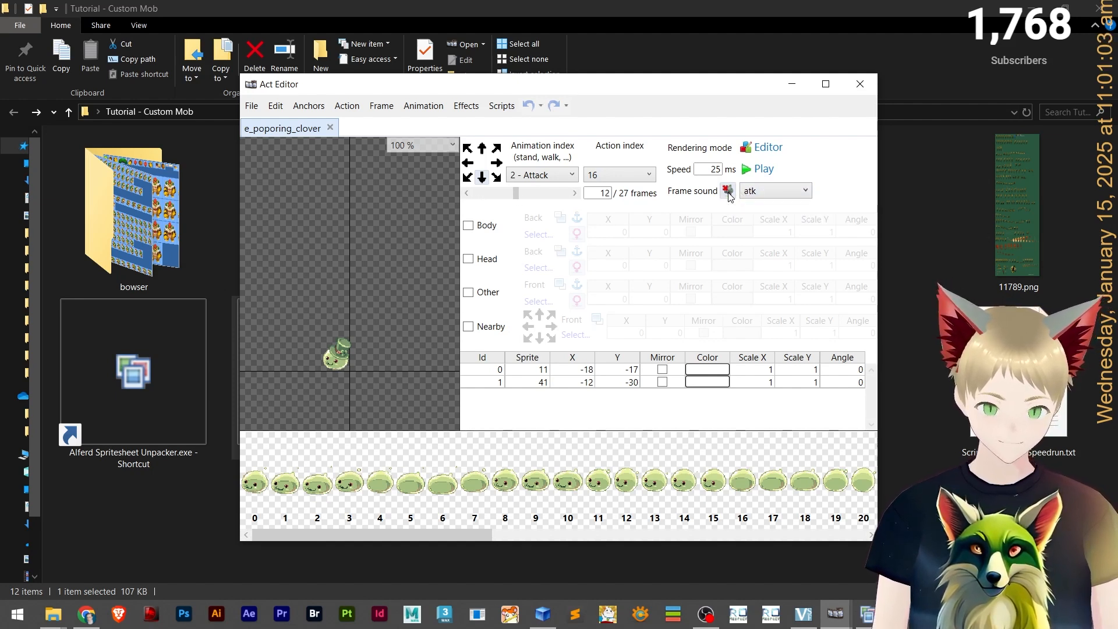
Preview the reference Attack animation and open the editor's settings.
click(763, 168)
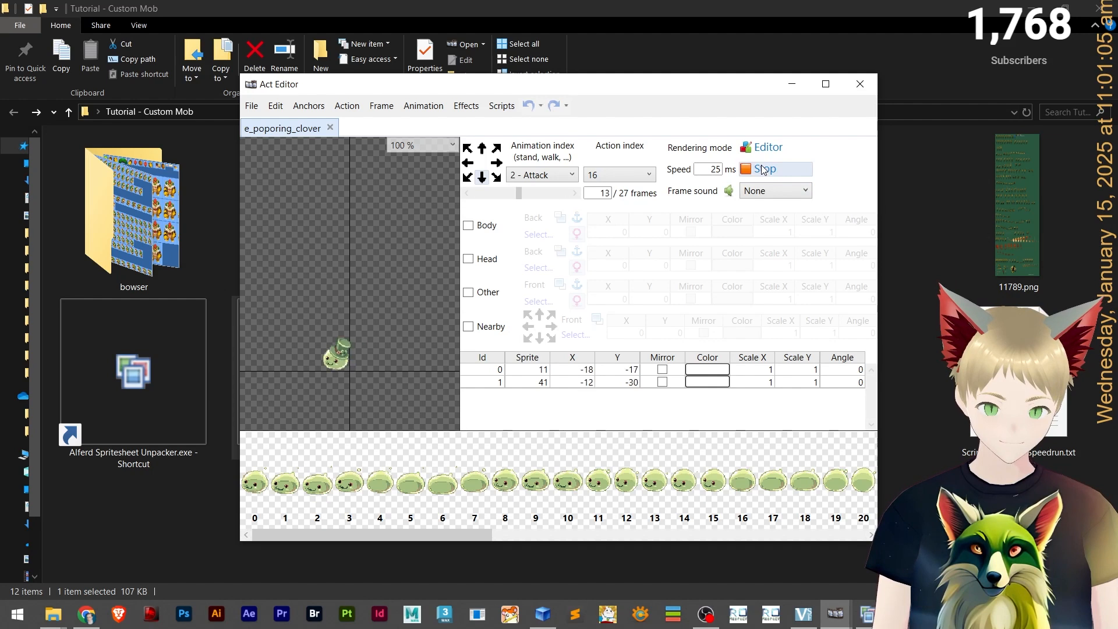
click(763, 169)
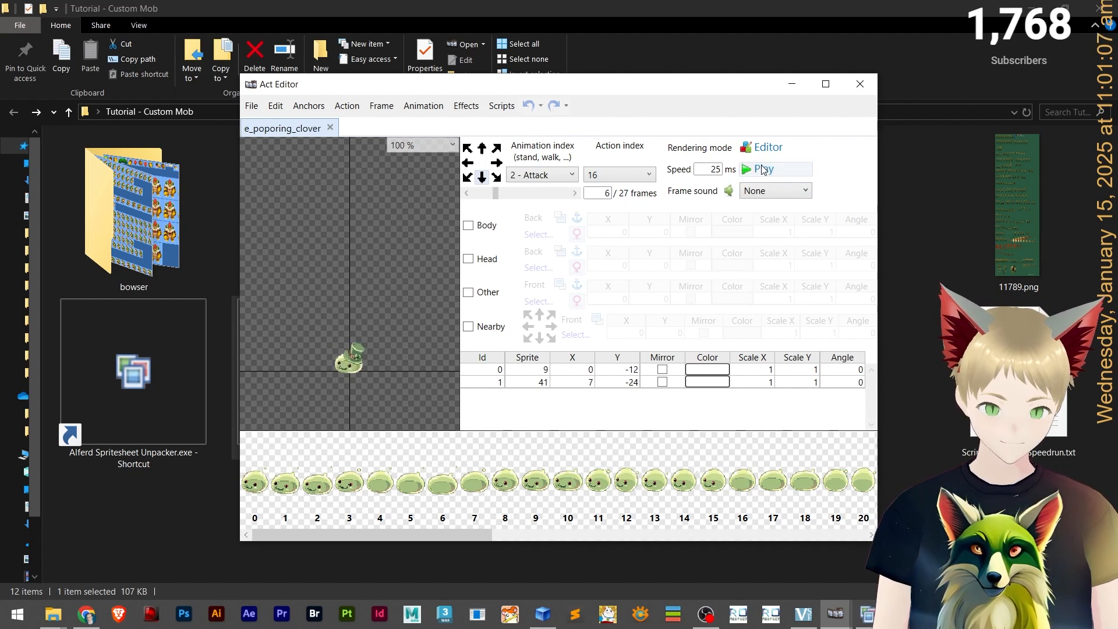
click(248, 108)
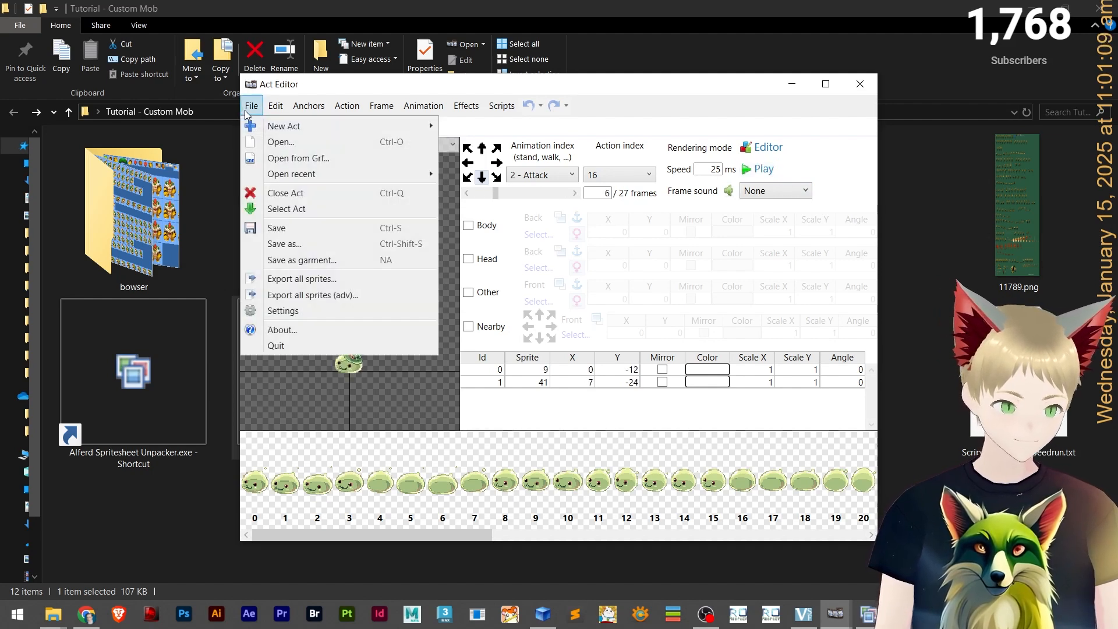
click(325, 311)
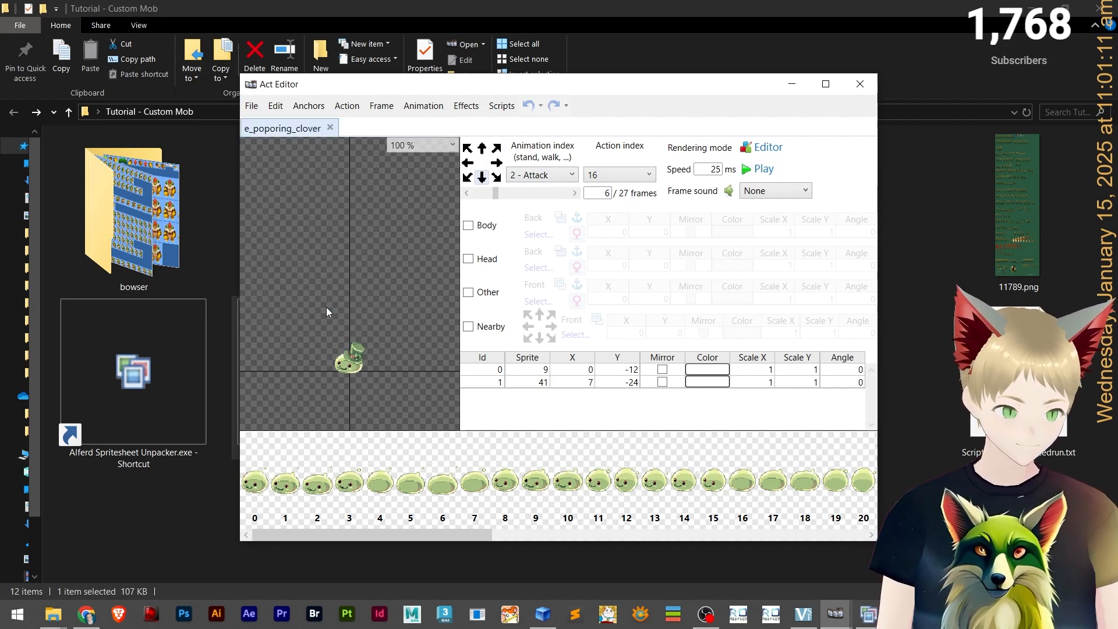
In the Sound settings, add D:\Ragnarok Online\01_Client\data.grf as a sound resource file.
click(415, 263)
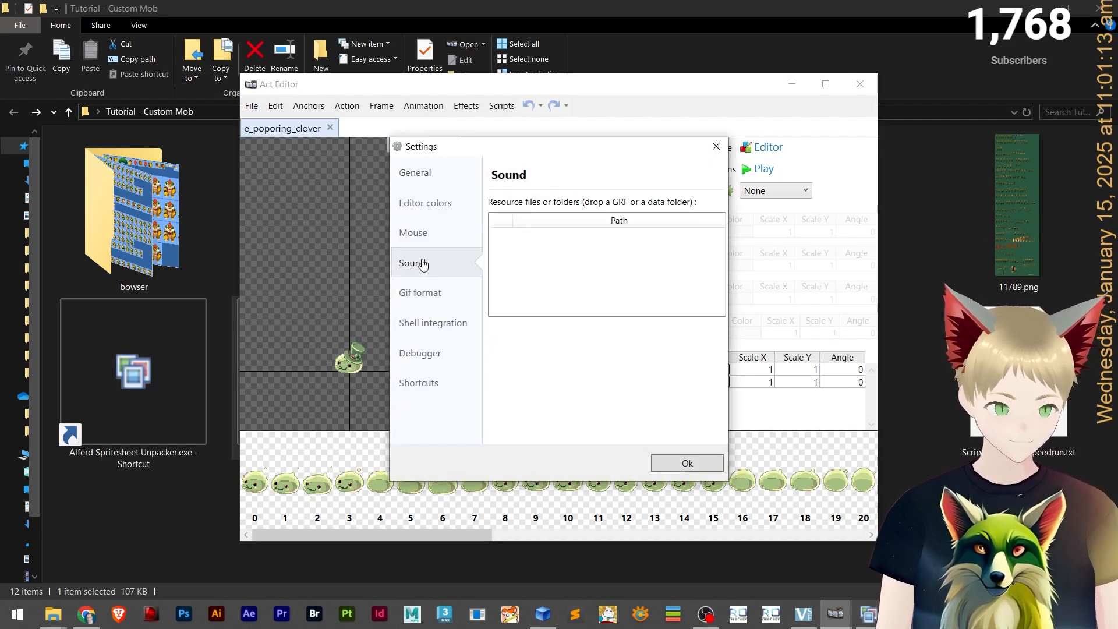
right_click(589, 245)
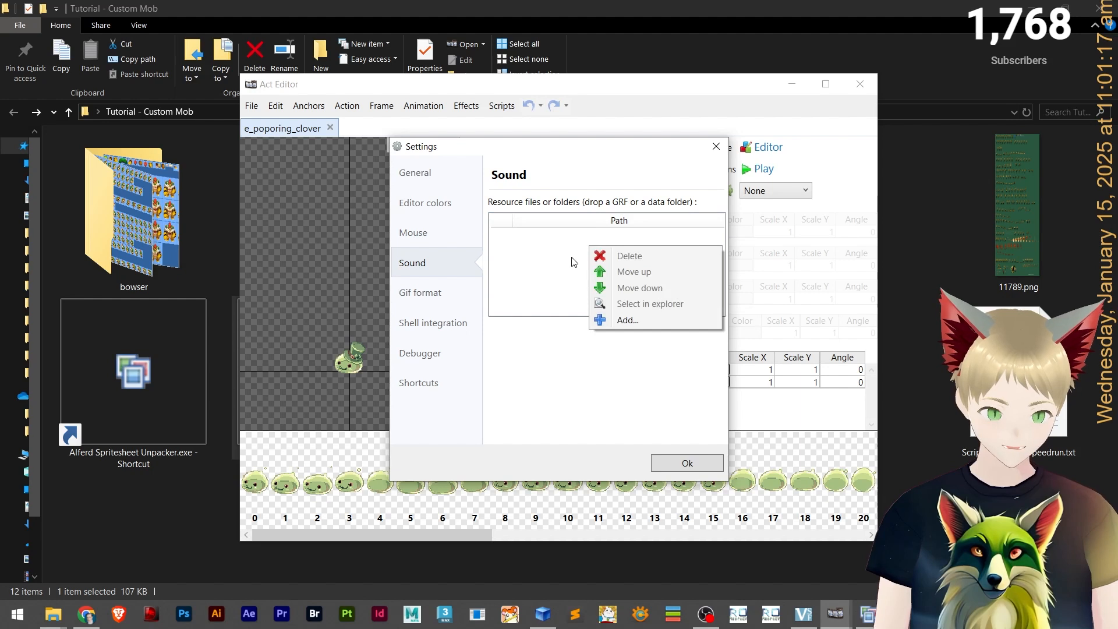
click(626, 320)
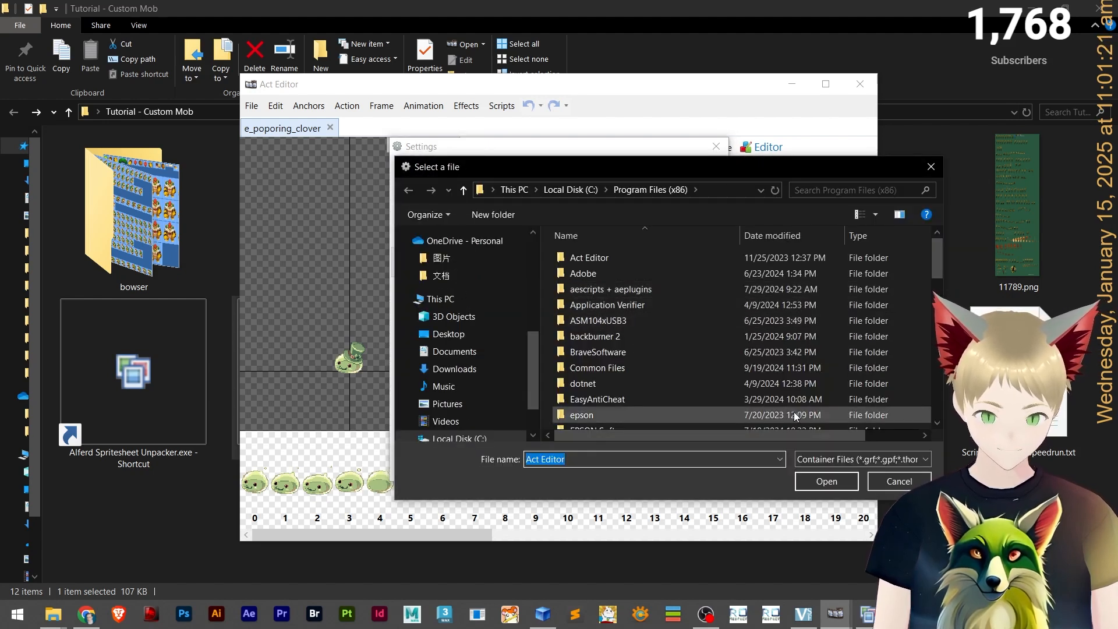
scroll(442, 291, up, 5)
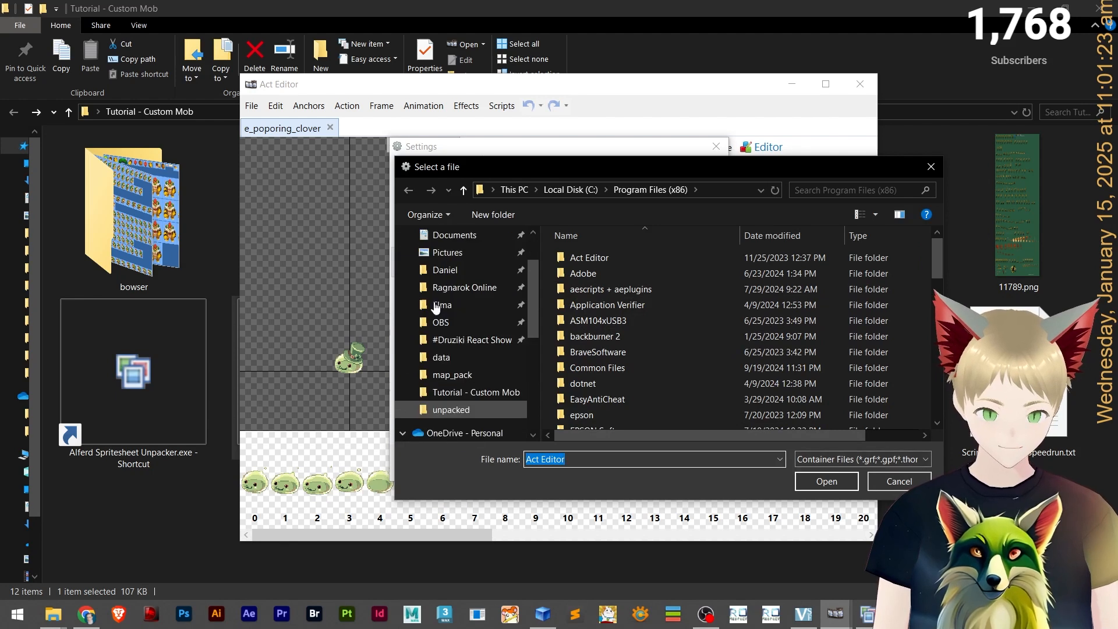
scroll(493, 368, down, 4)
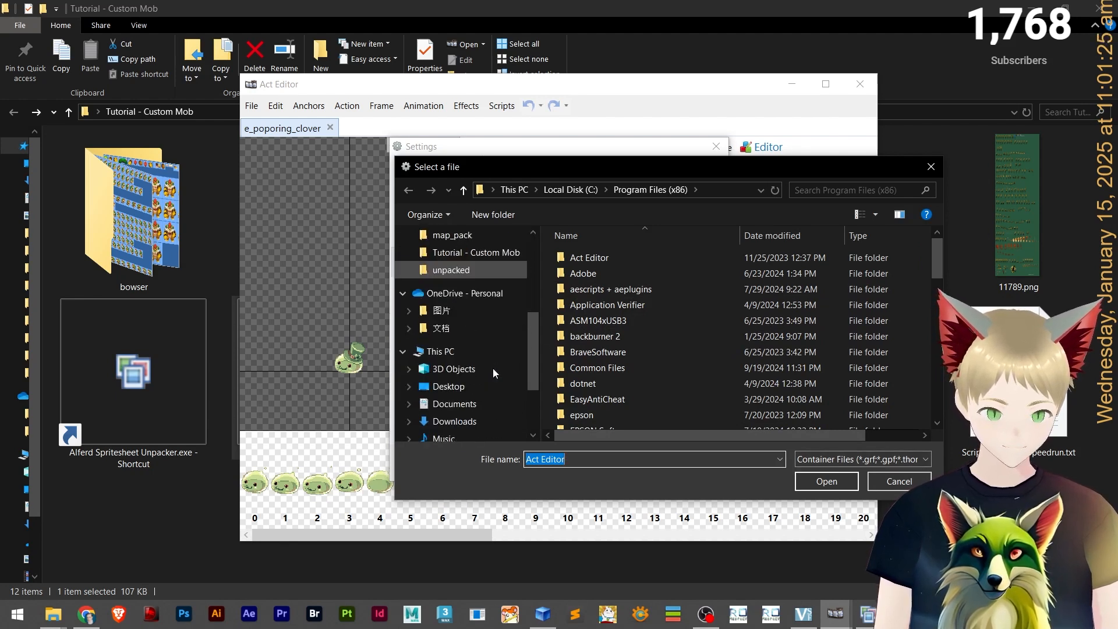
scroll(492, 368, up, 2)
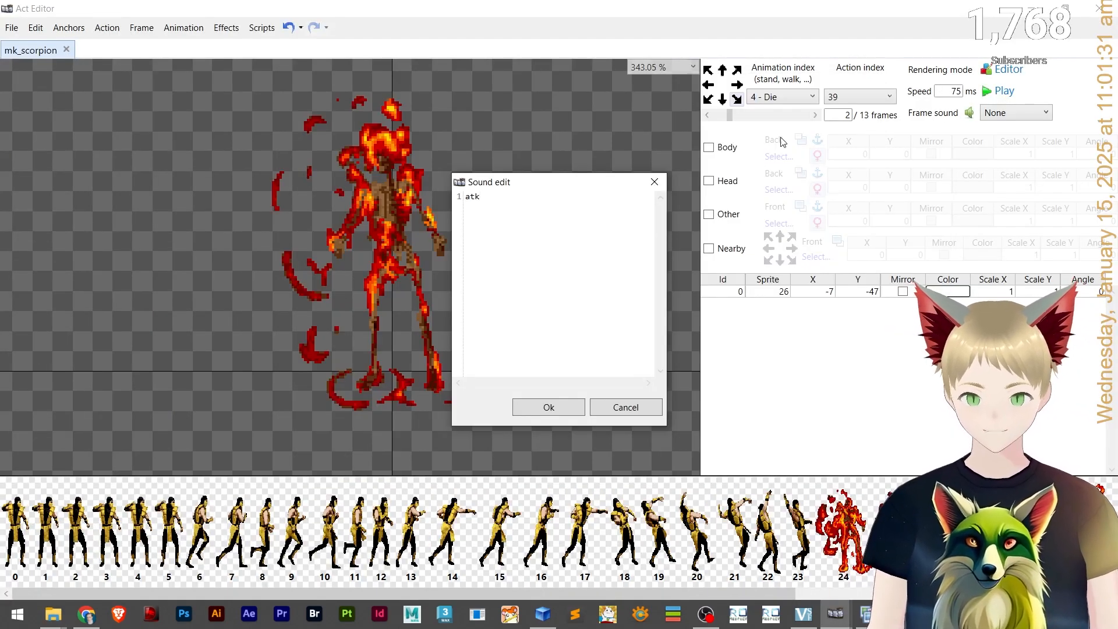
click(654, 182)
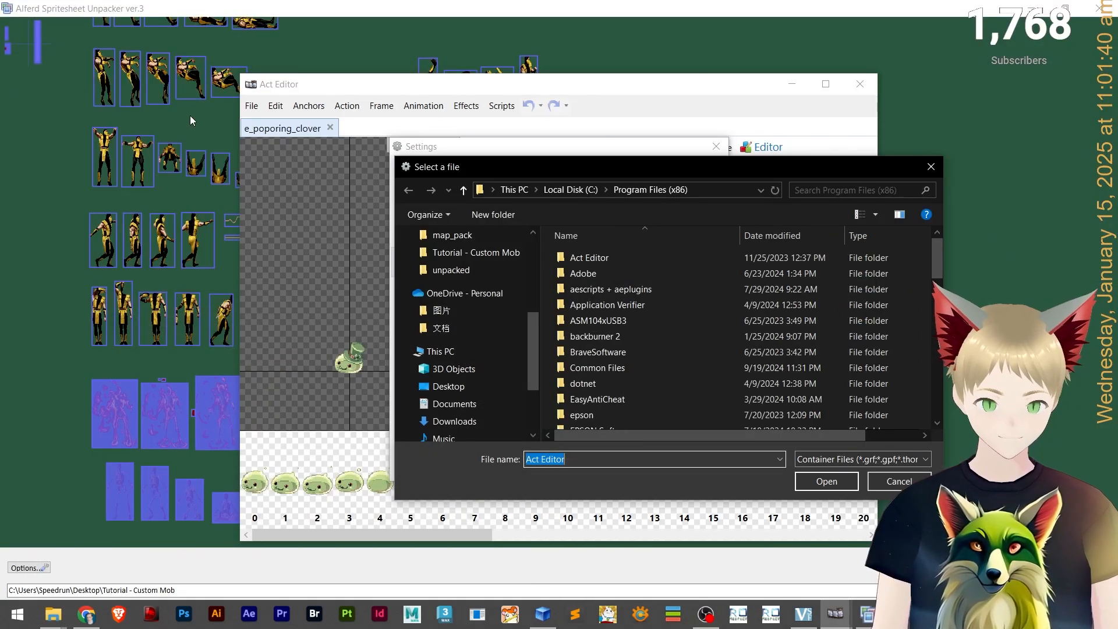
click(1099, 8)
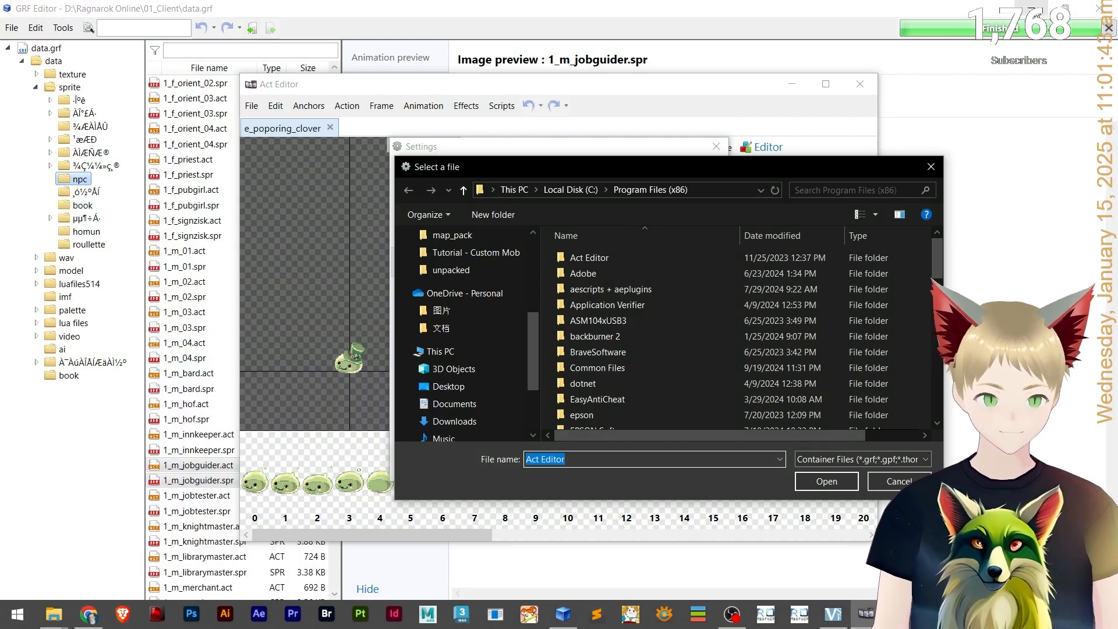
scroll(465, 292, up, 1)
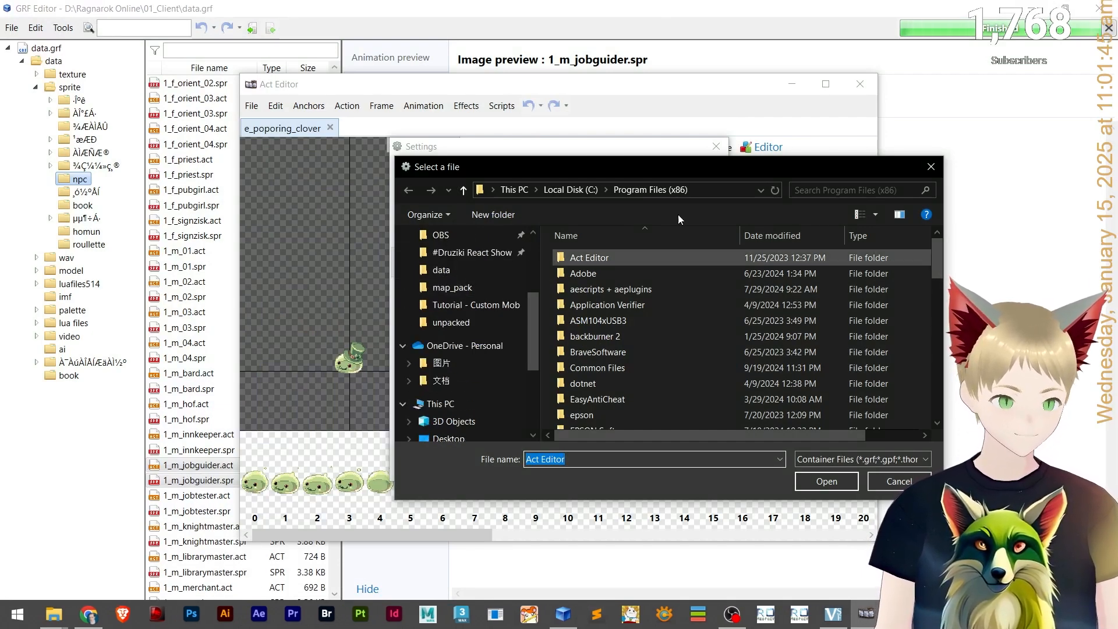
scroll(408, 302, up, 1)
click(489, 254)
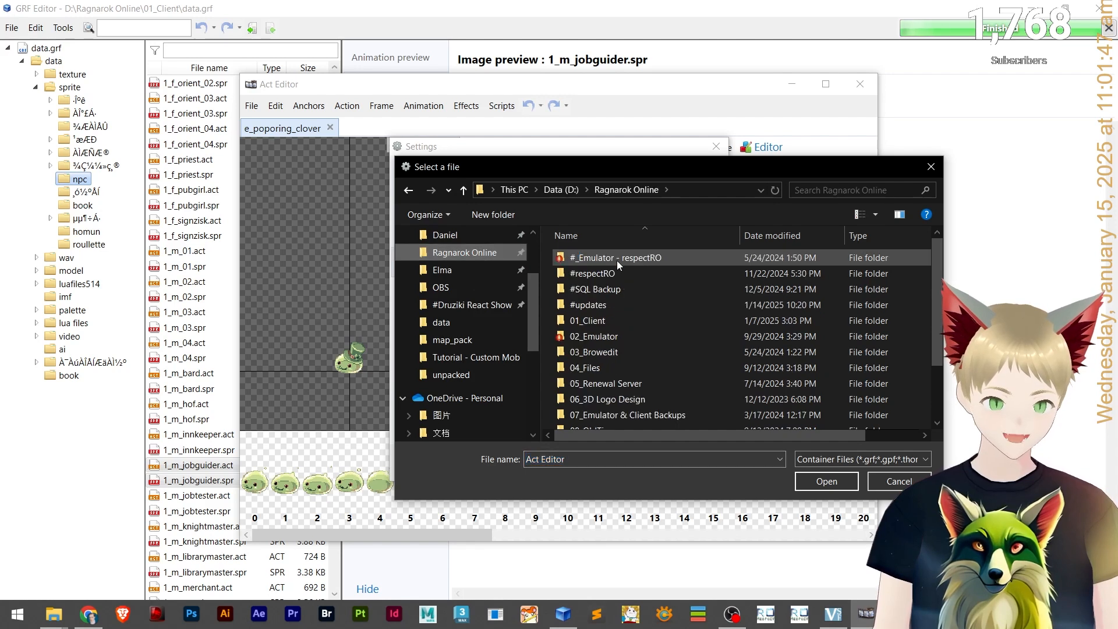
click(601, 322)
double_click(601, 322)
click(603, 327)
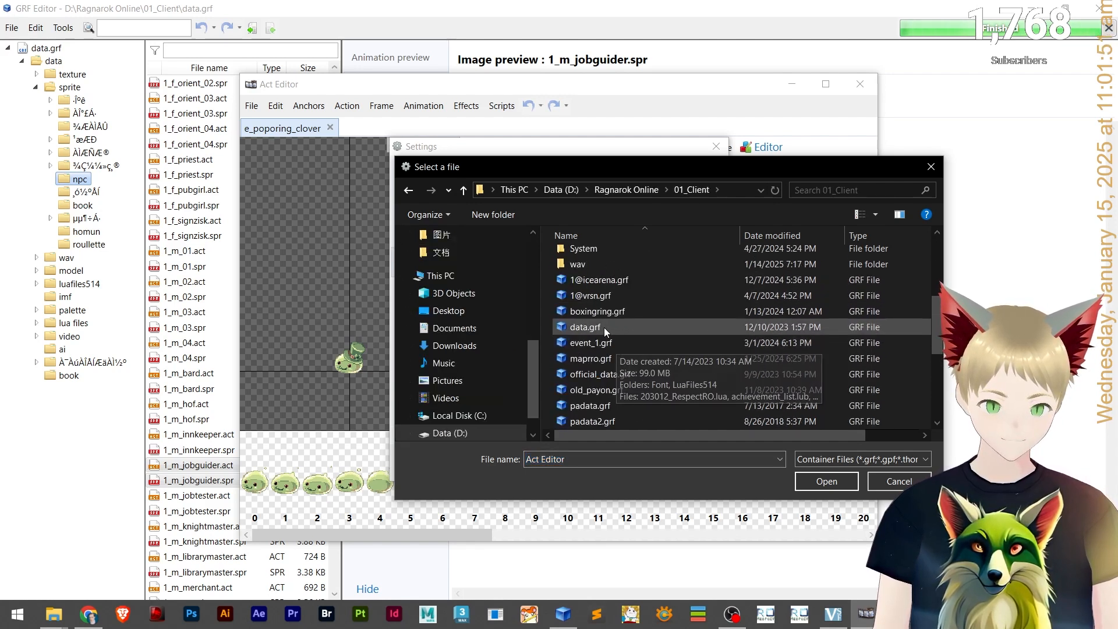
double_click(603, 327)
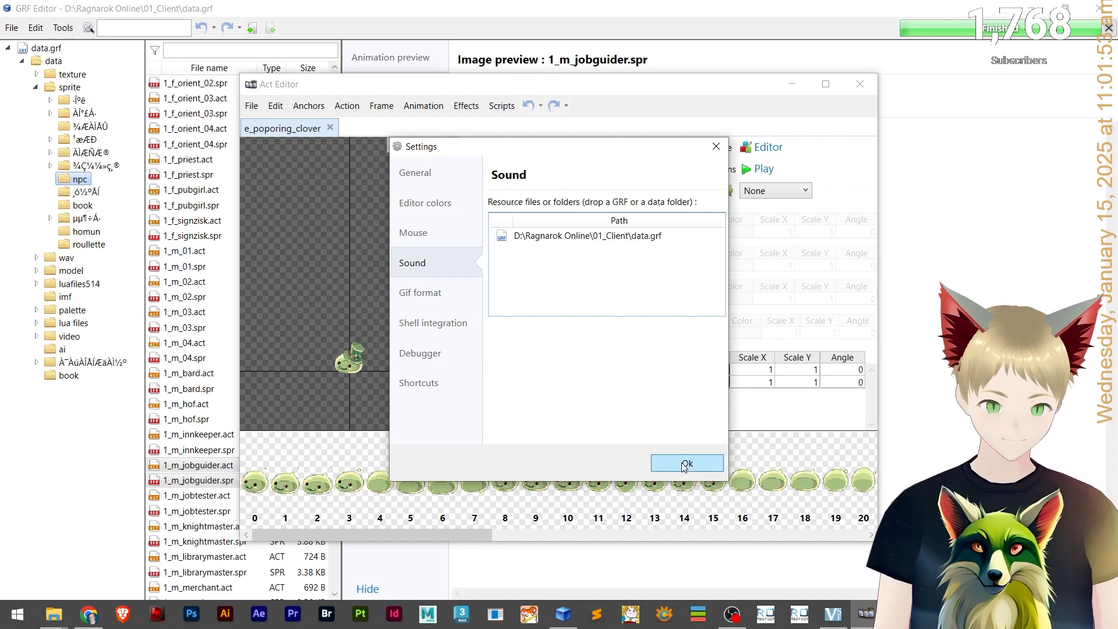
click(684, 464)
Play and stop the reference Attack animation, then step forward to frame 11.
click(780, 169)
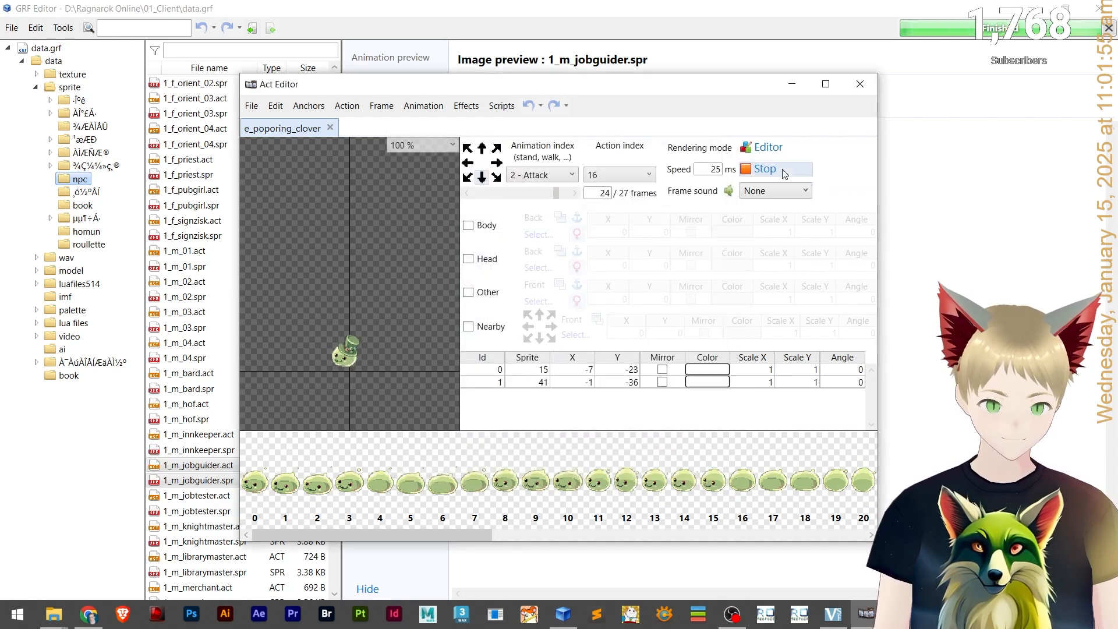
click(782, 171)
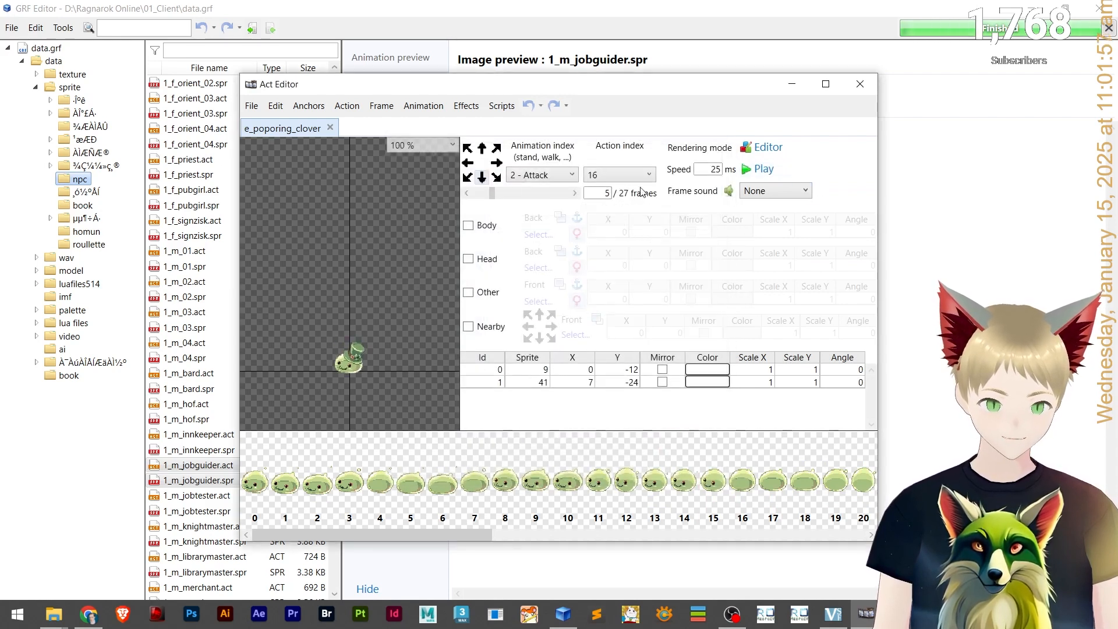
click(574, 193)
click(574, 193)
click(574, 193)
click(575, 192)
click(574, 193)
click(574, 193)
Set frame 11's sound to None and preview the Attack animation again.
click(793, 192)
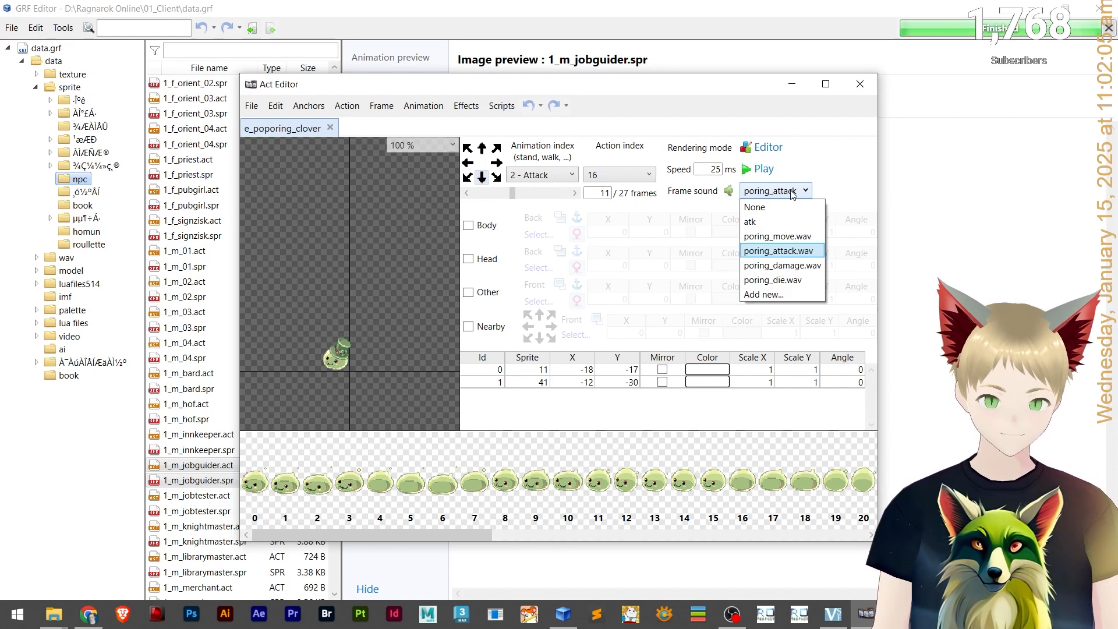
click(757, 207)
click(757, 173)
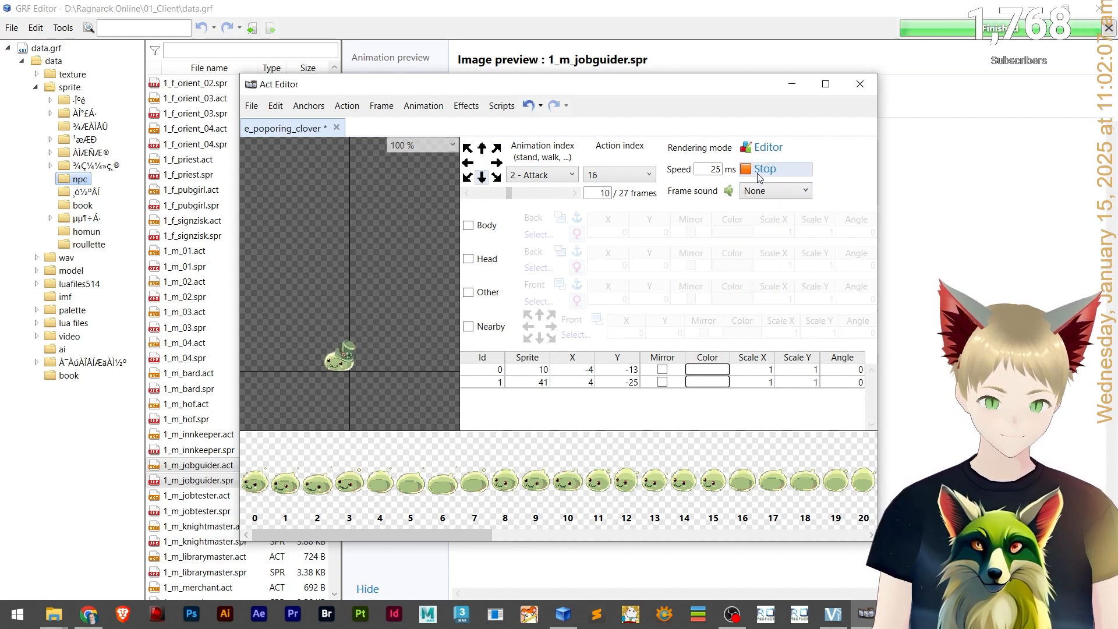
click(756, 178)
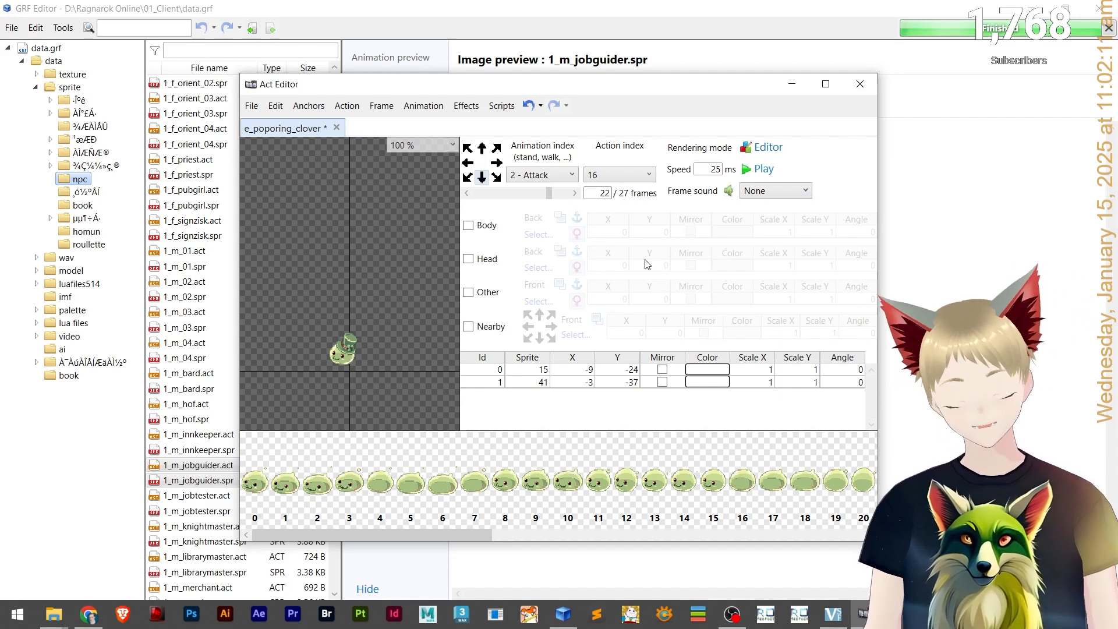
click(755, 173)
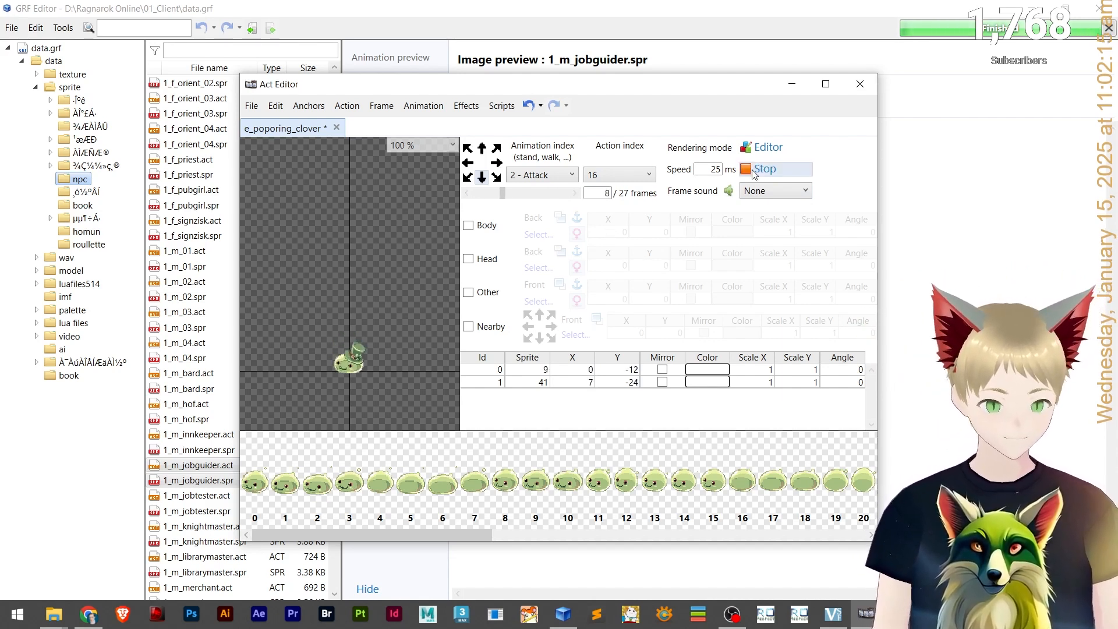
click(754, 172)
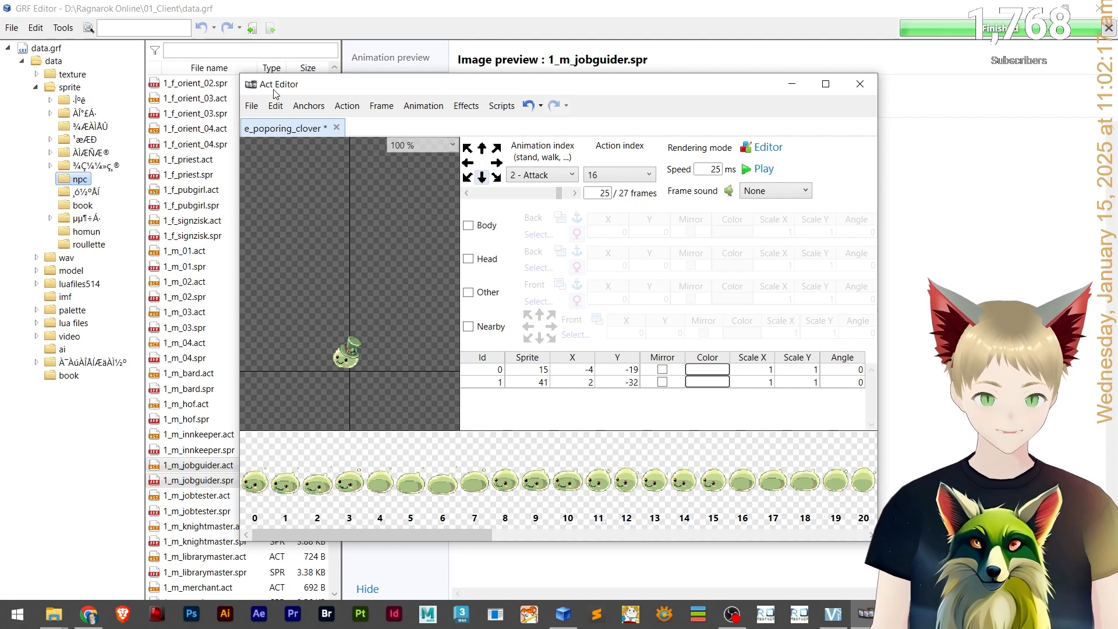
Reopen the Sound settings and try adding data.grf again as a resource file.
click(251, 105)
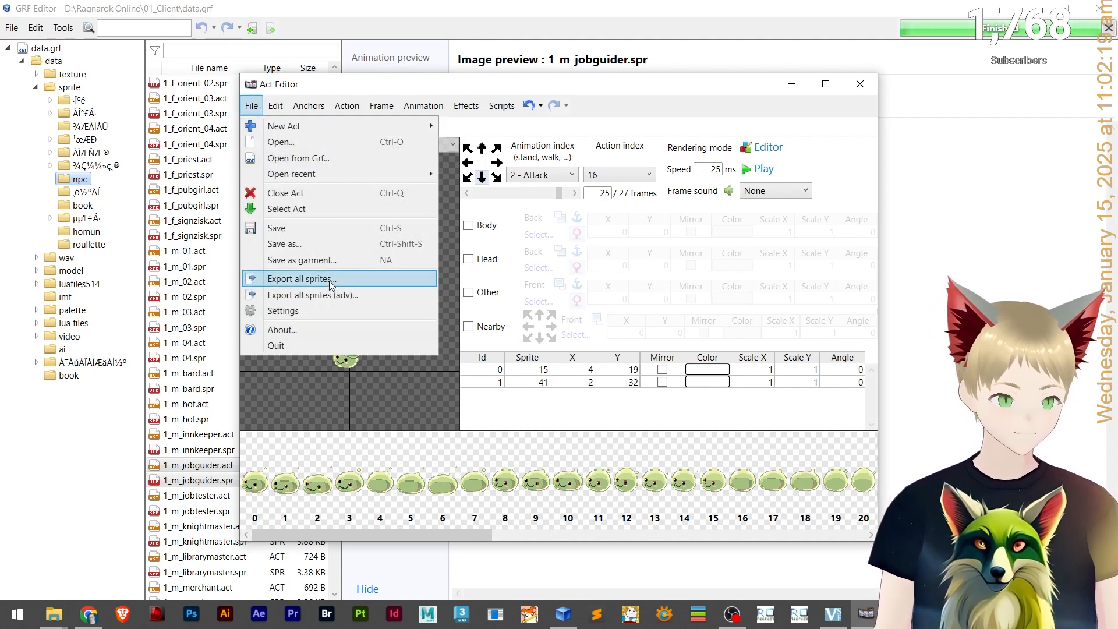
click(313, 309)
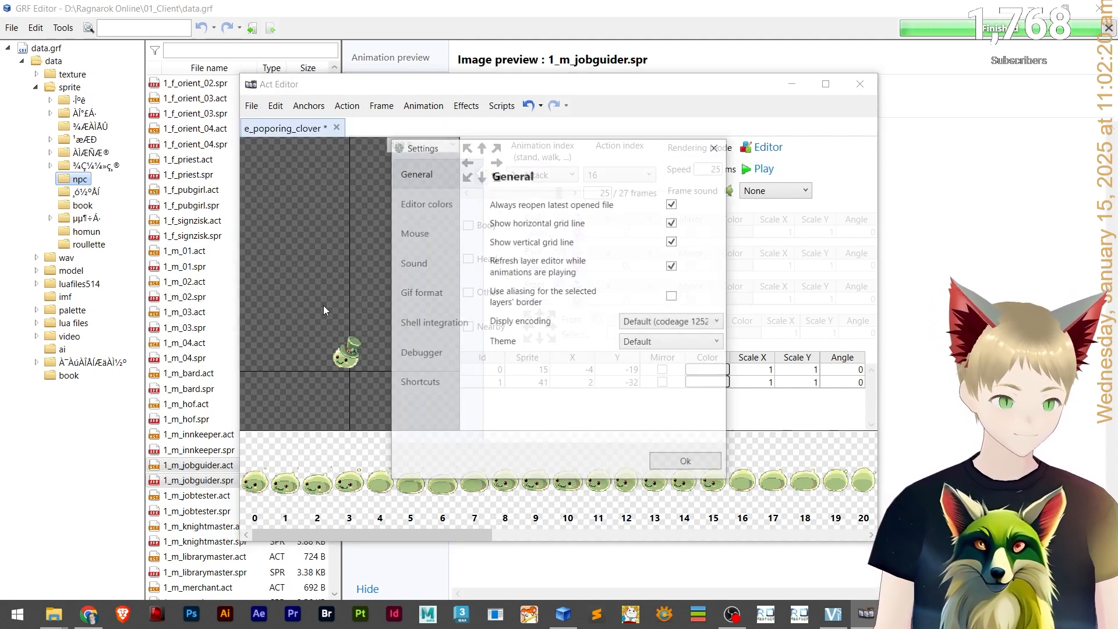
click(412, 263)
right_click(547, 266)
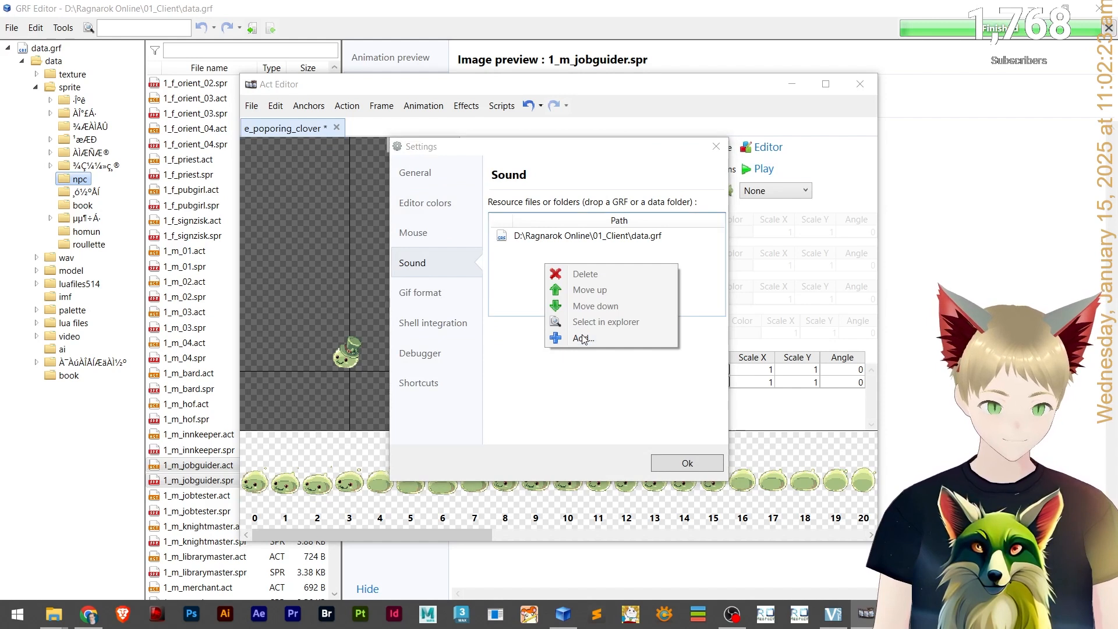
click(583, 337)
click(879, 463)
click(862, 474)
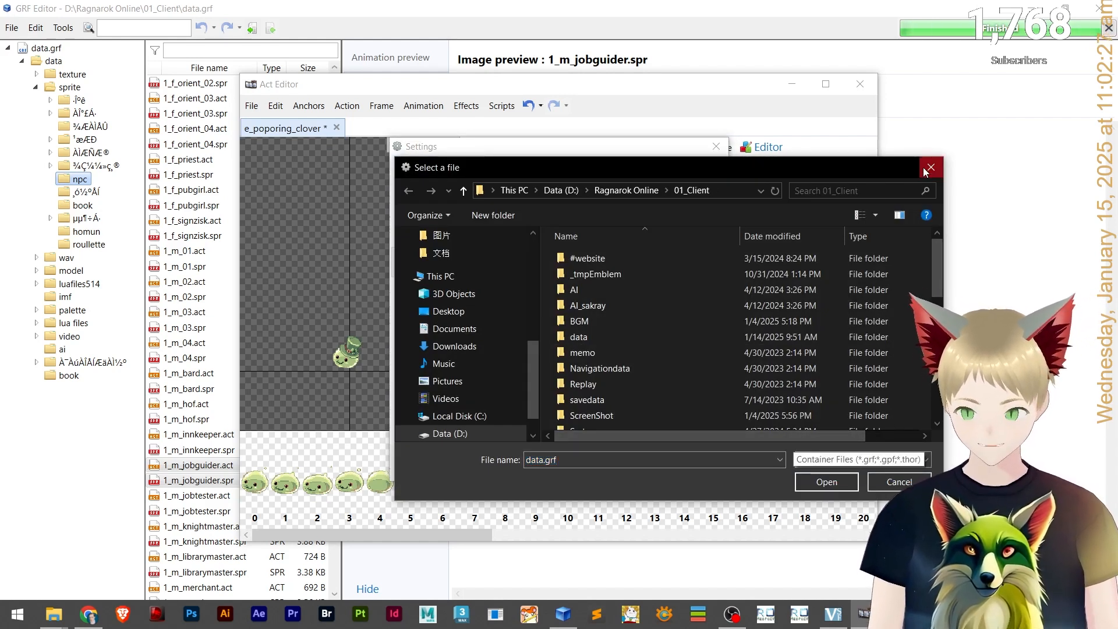
key(Return)
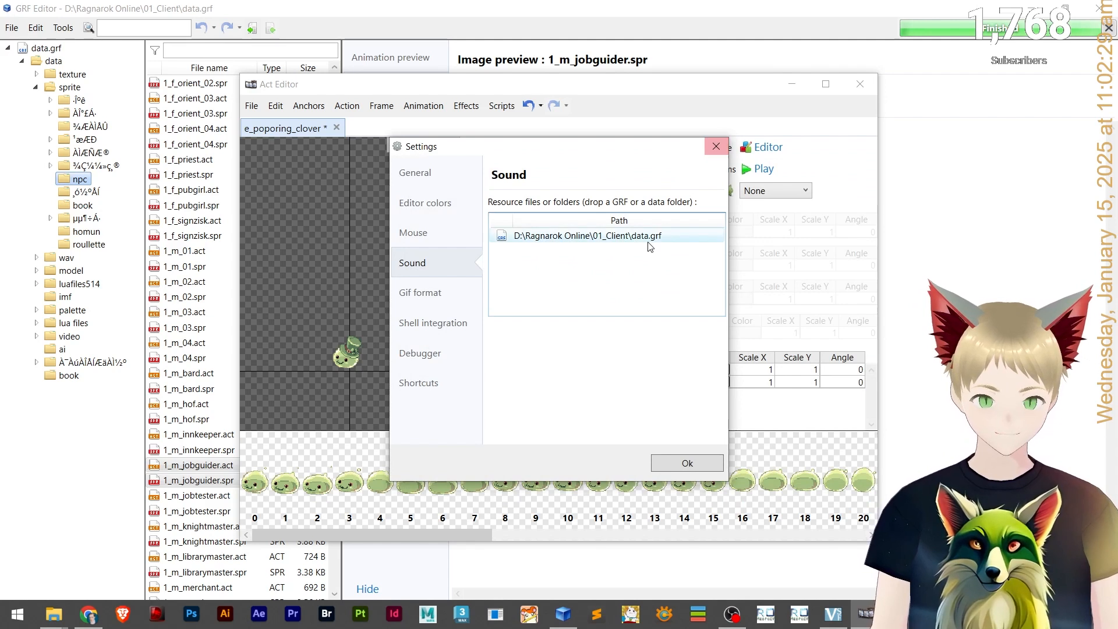
click(716, 146)
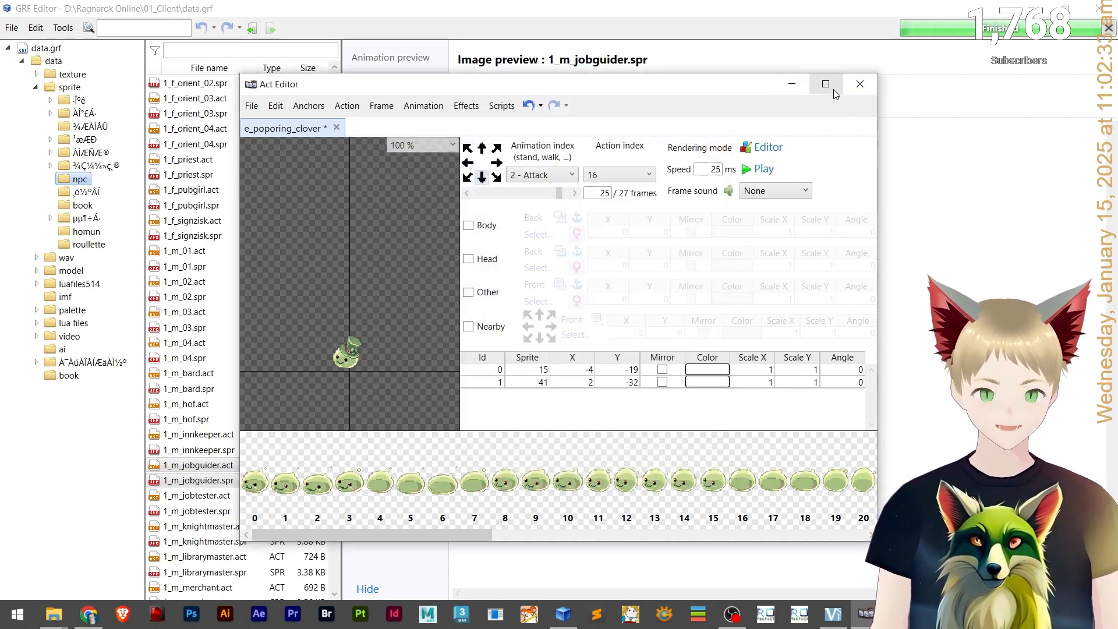
Try to add the scorpion wav files into the data.grf wav folder in GRF Editor.
click(860, 85)
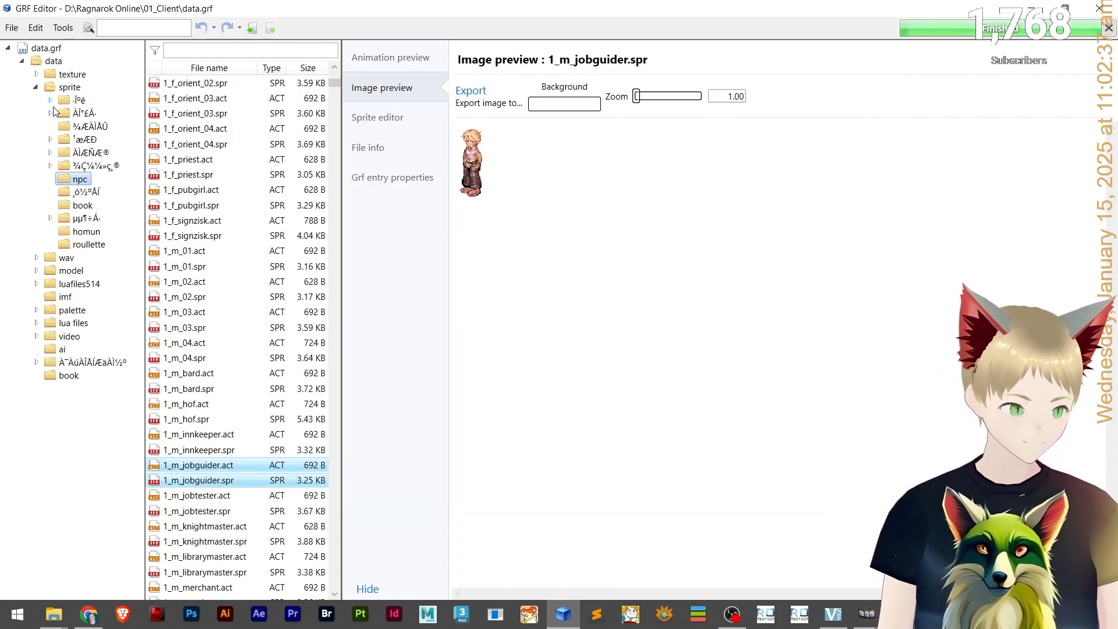
click(36, 87)
click(64, 100)
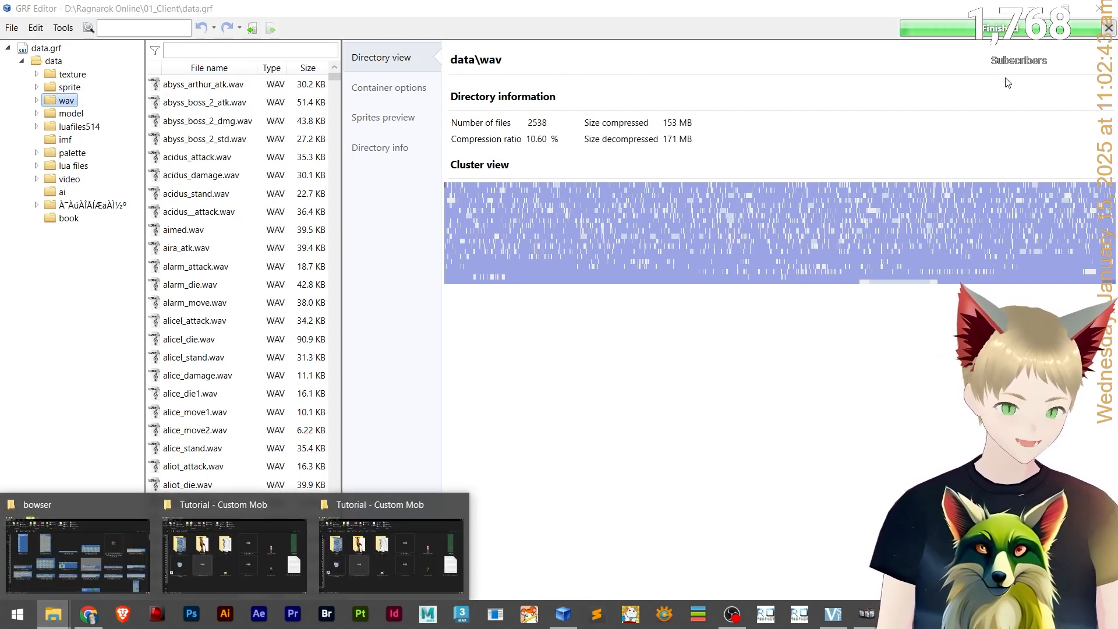
click(421, 560)
double_click(448, 246)
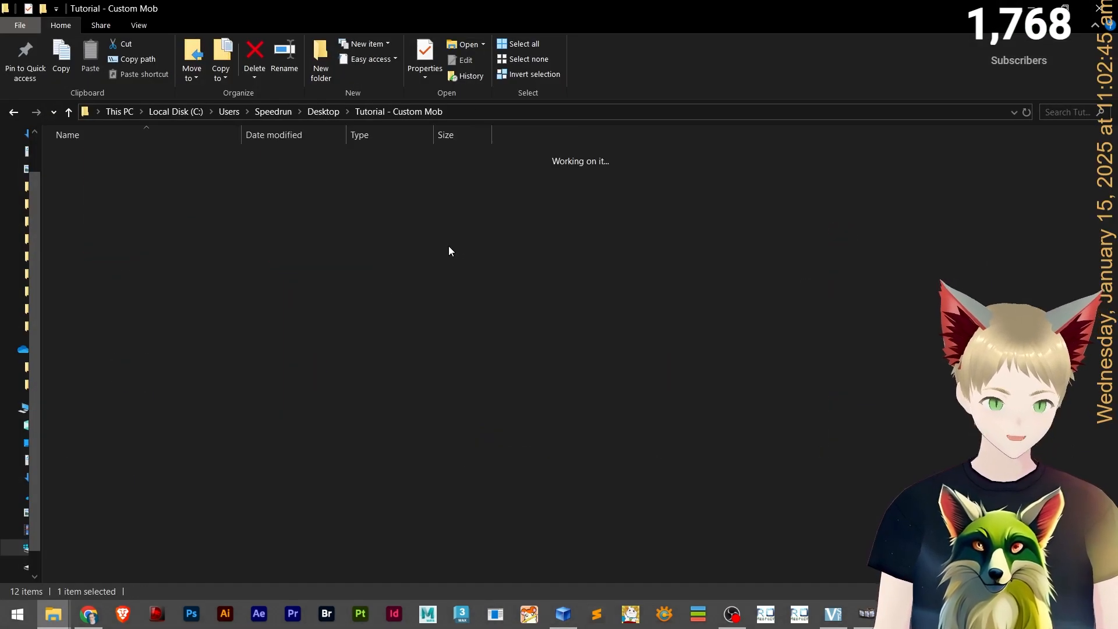
drag(303, 345, 67, 103)
key(alt+Tab)
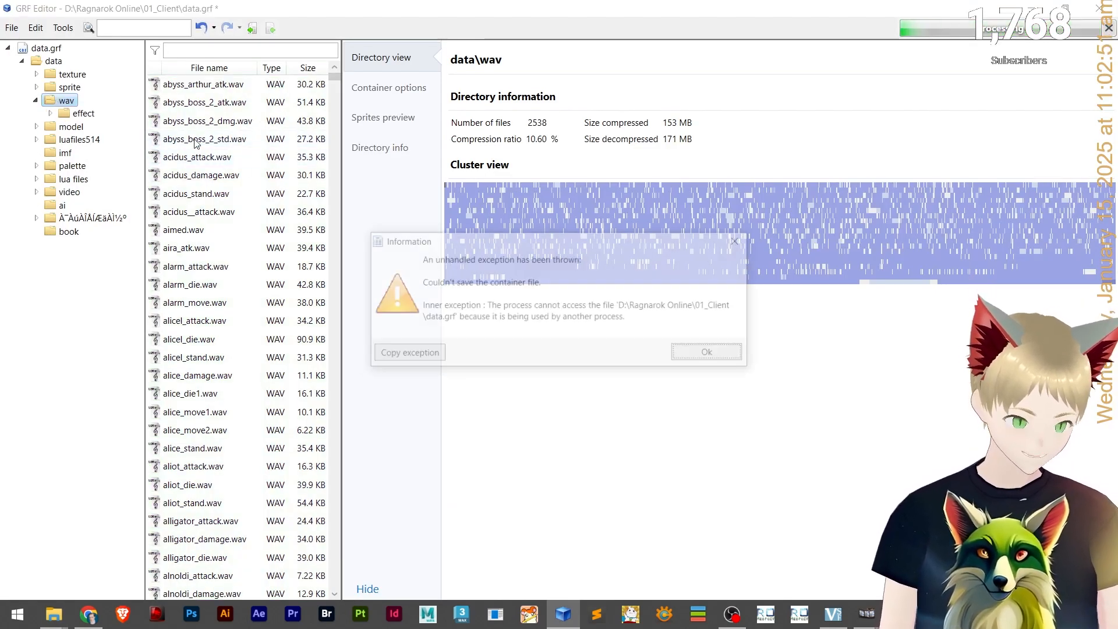
click(728, 347)
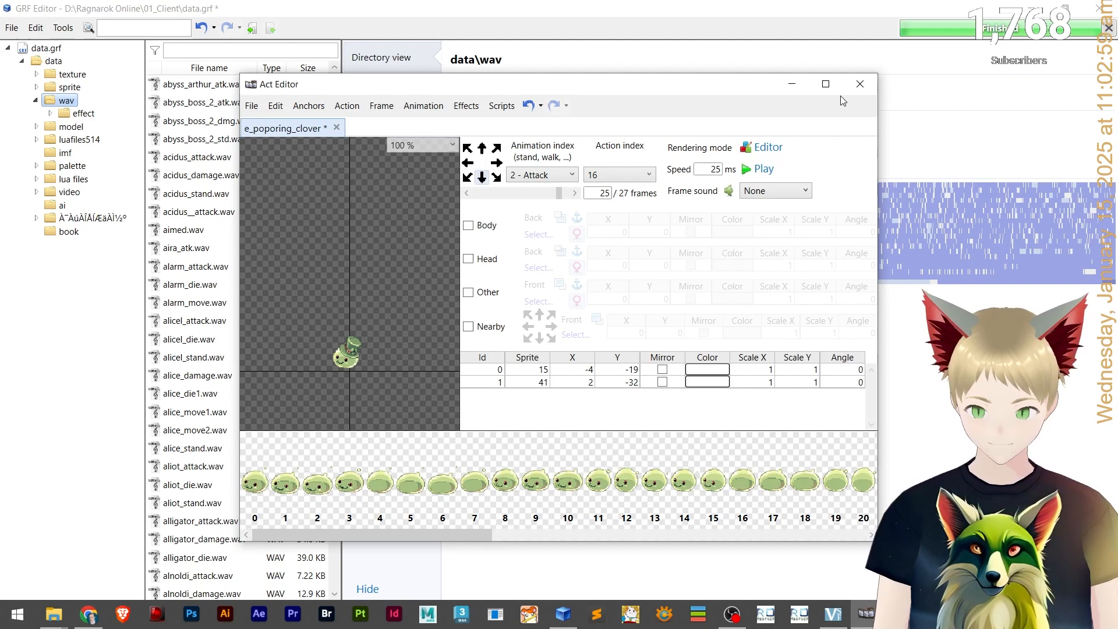
Close the reference e_poporing_clover Act Editor window without saving its changes.
click(860, 83)
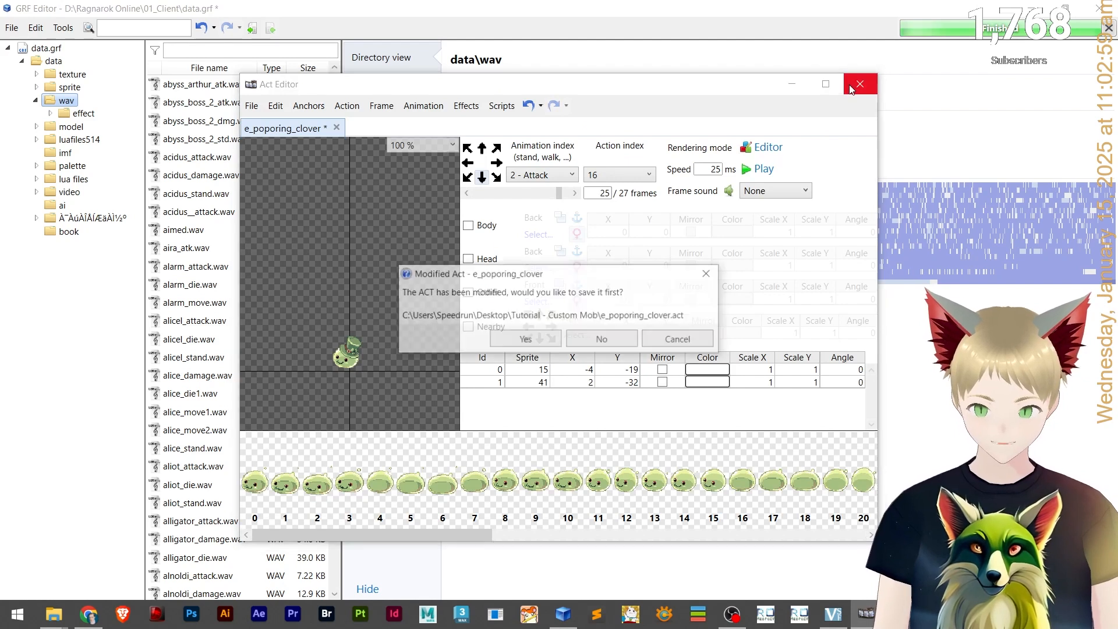
click(599, 342)
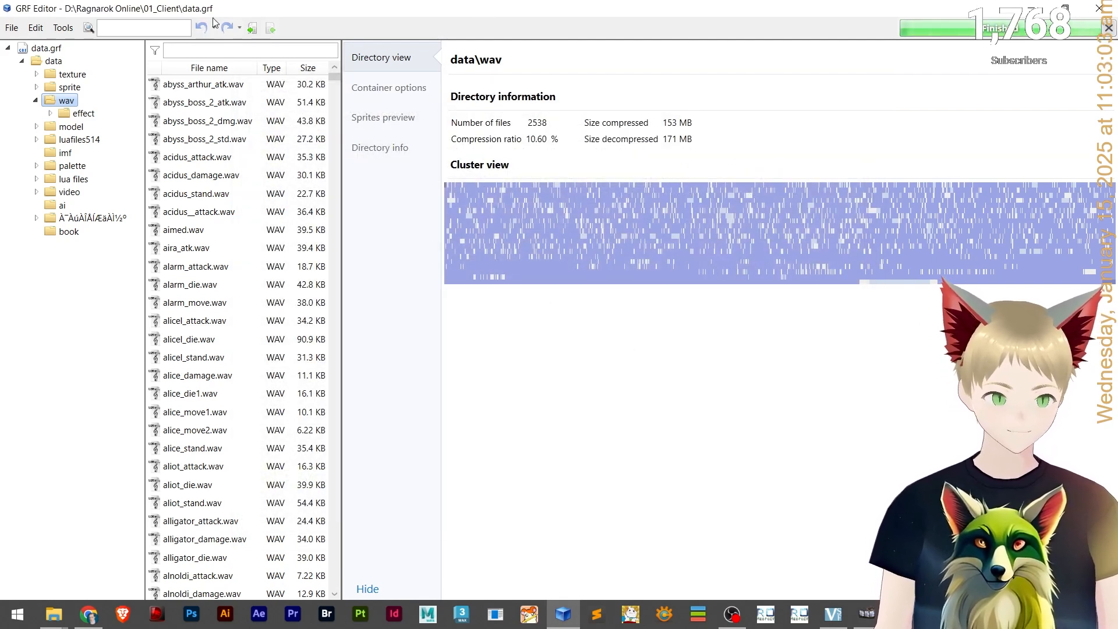
Switch back to the mk_scorpion Act Editor window and close the Script Runner dialog.
key(alt+Tab)
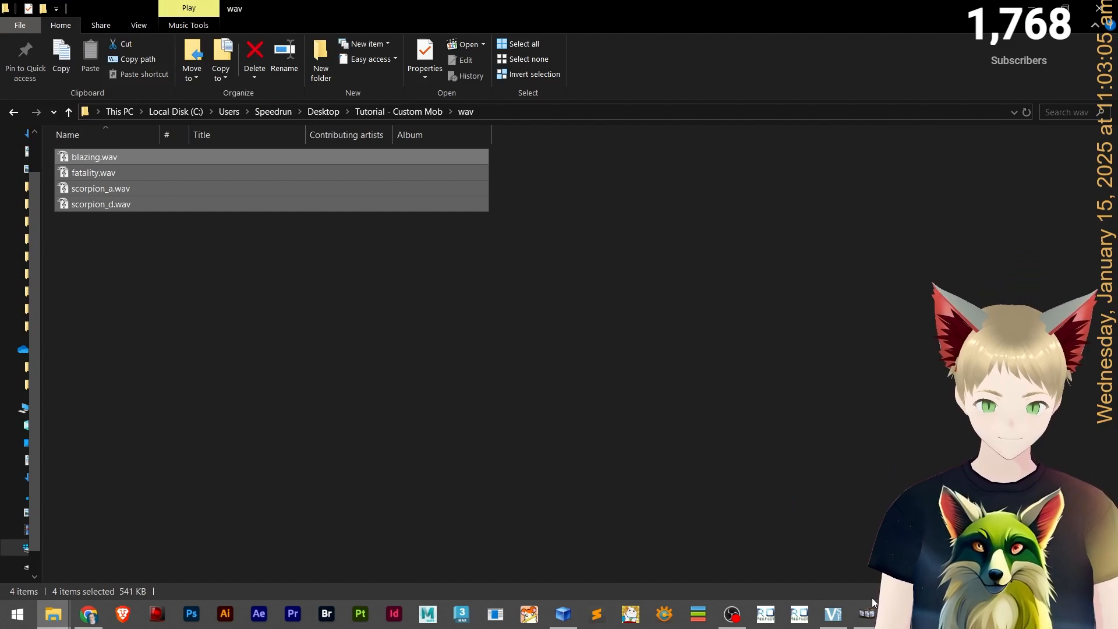
click(866, 614)
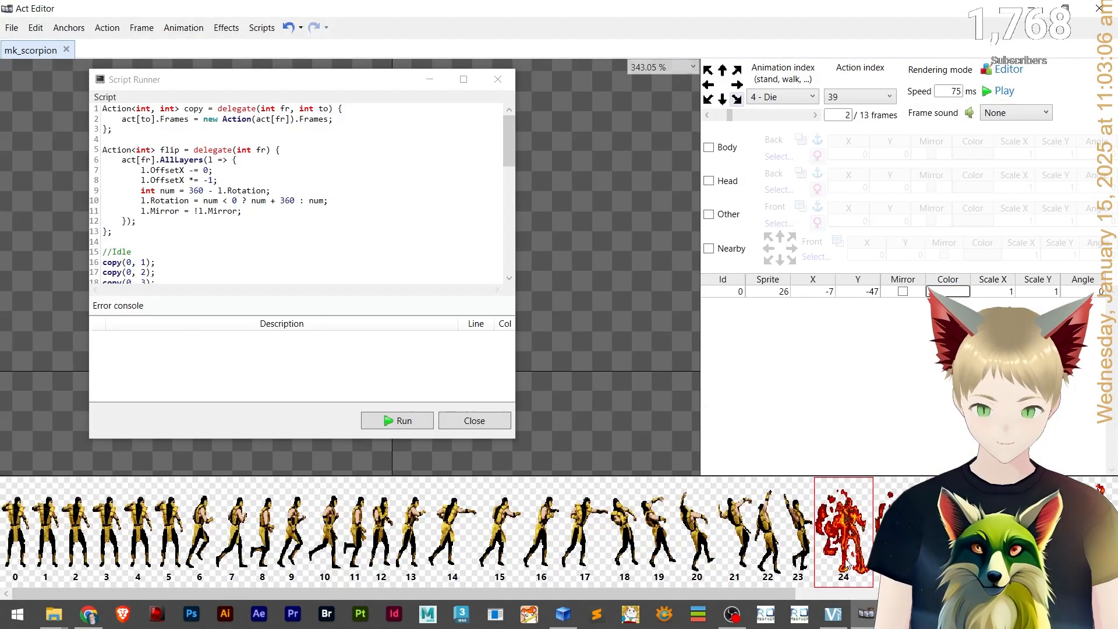
click(499, 79)
Add data.grf from D:\Ragnarok Online\01_Client as a sound resource file in the Act Editor settings.
click(5, 32)
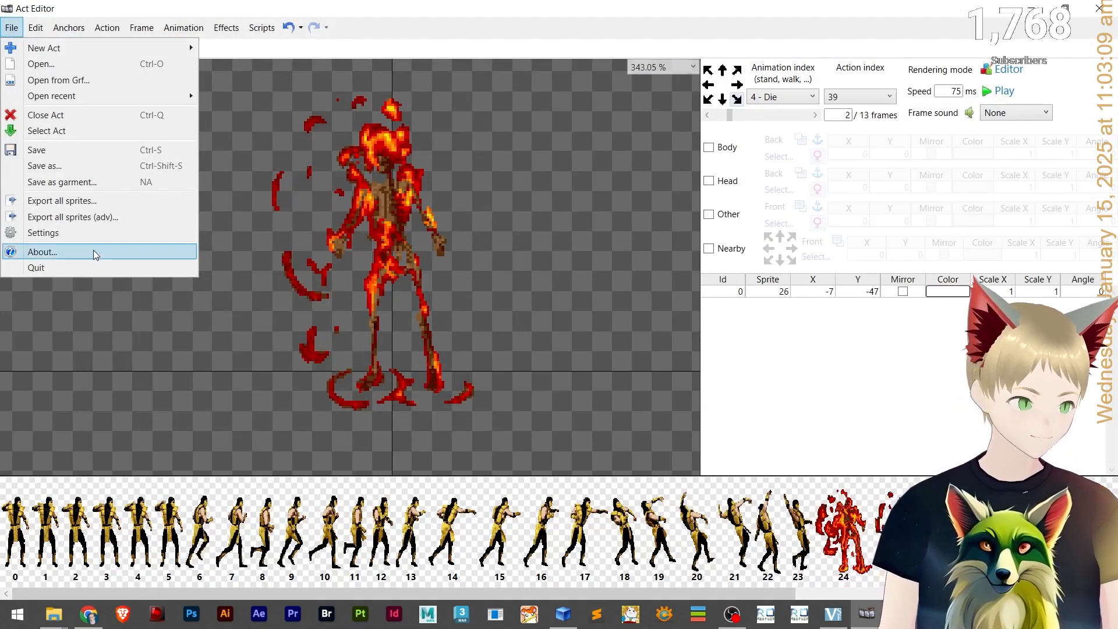
click(93, 233)
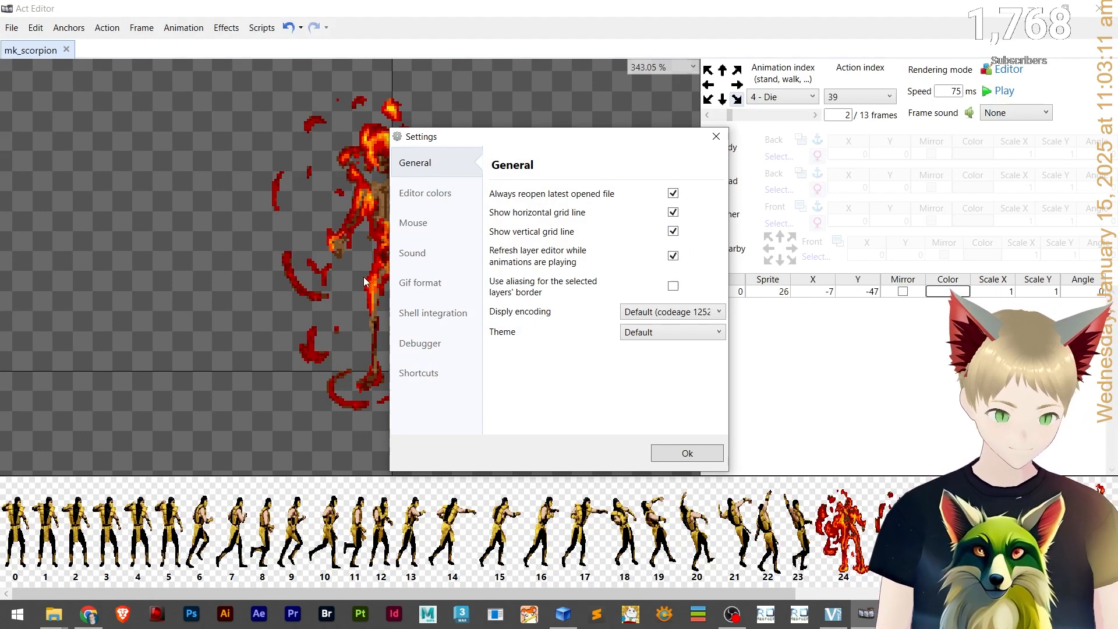
click(412, 253)
right_click(555, 247)
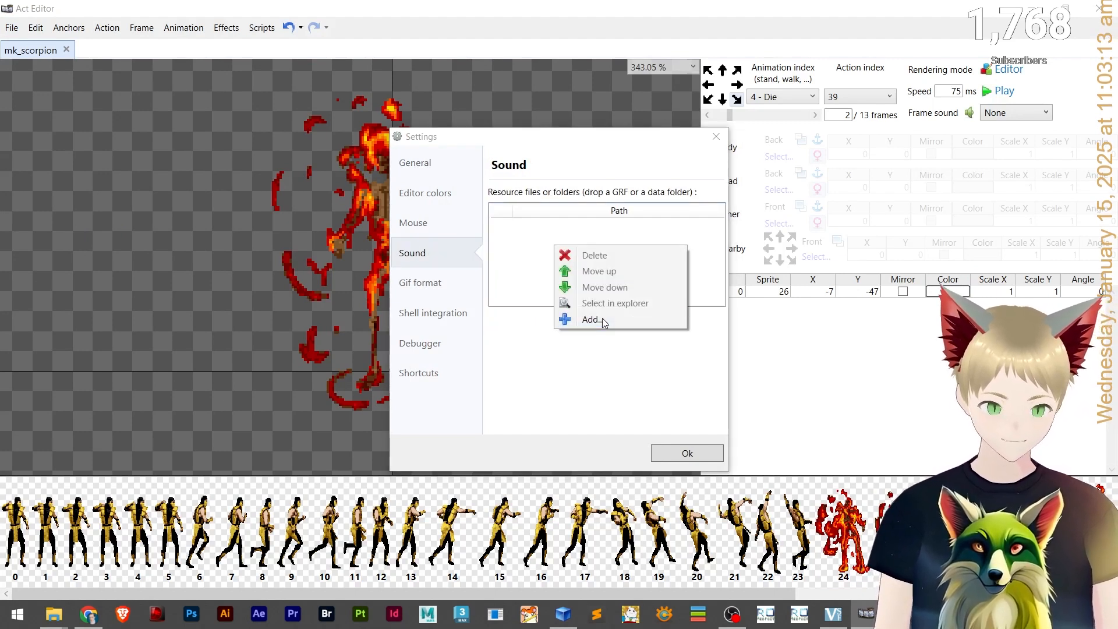
click(599, 319)
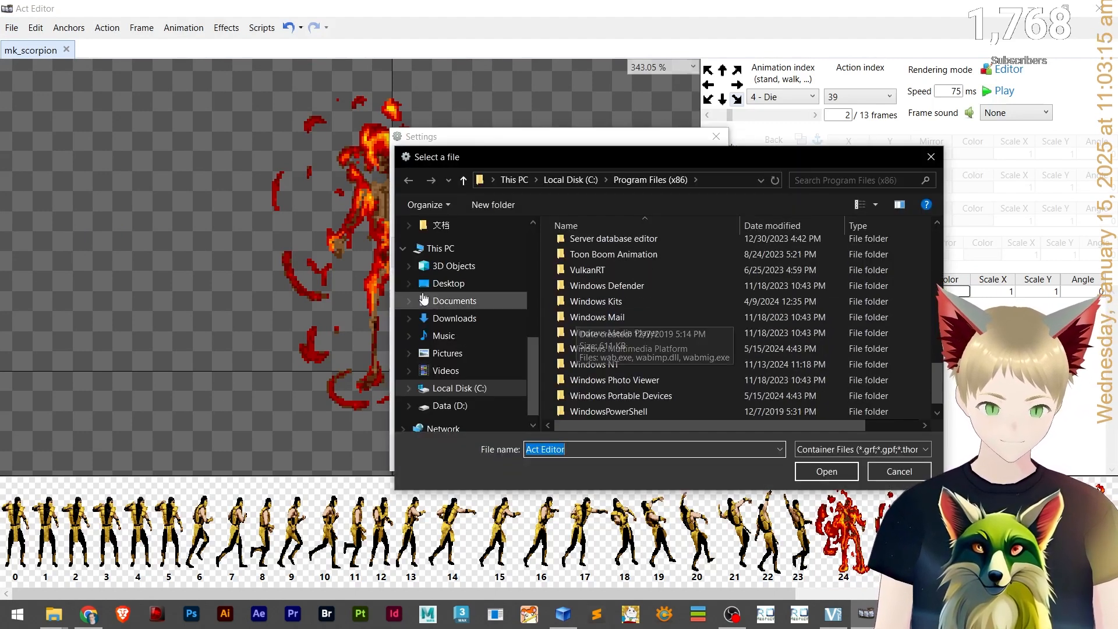
scroll(460, 297, up, 3)
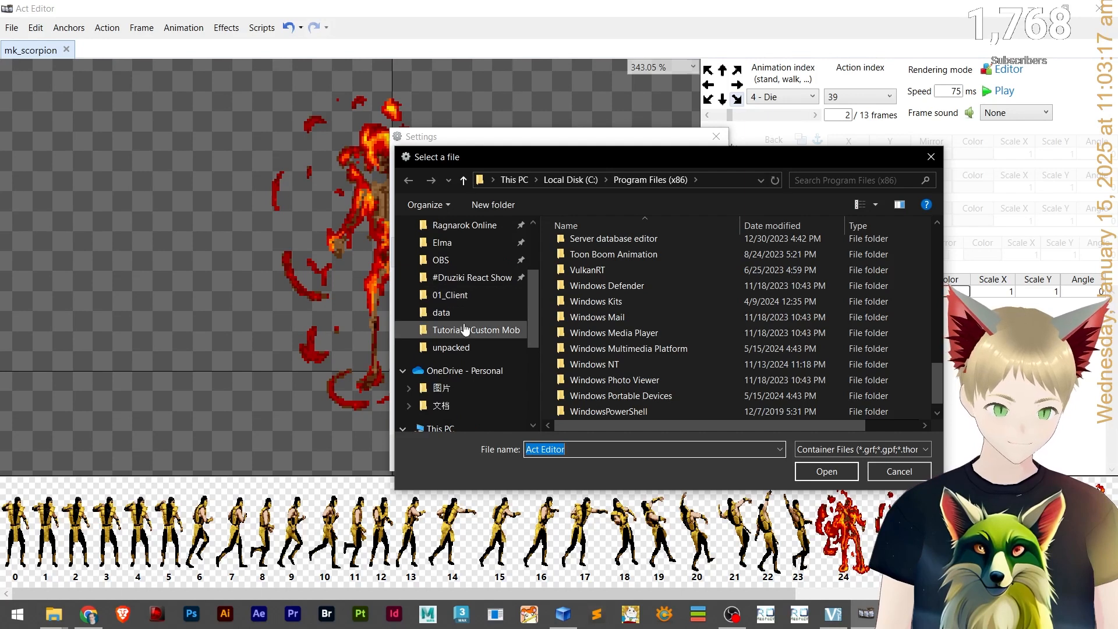
scroll(464, 291, up, 1)
click(464, 278)
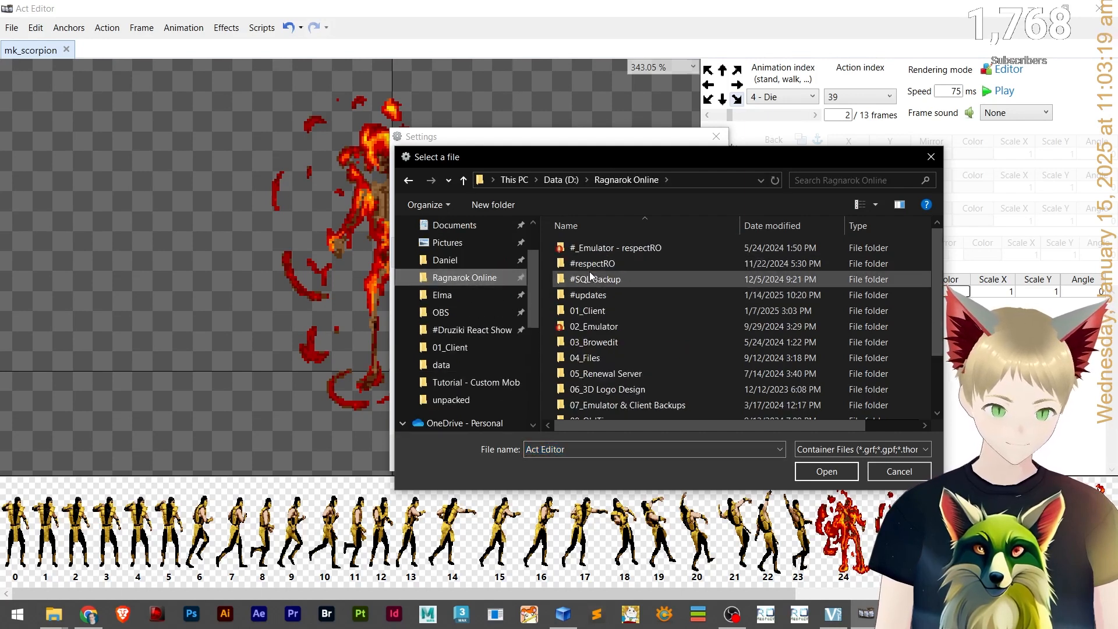
click(600, 312)
double_click(600, 312)
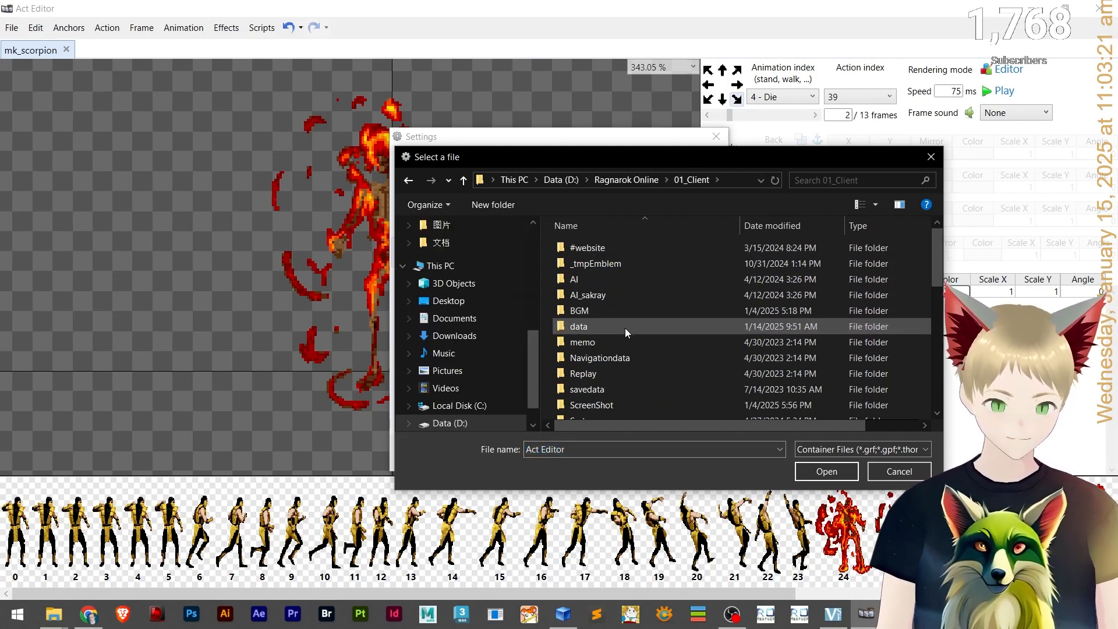
scroll(621, 328, down, 5)
click(587, 254)
scroll(597, 279, up, 5)
click(609, 306)
scroll(624, 337, down, 3)
double_click(581, 242)
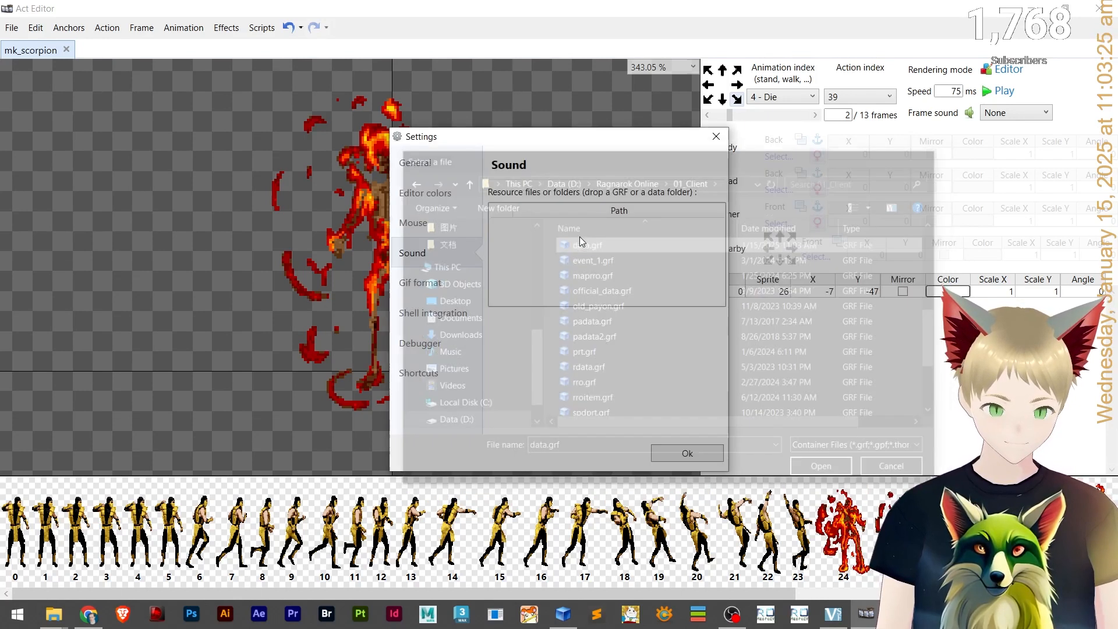
click(679, 453)
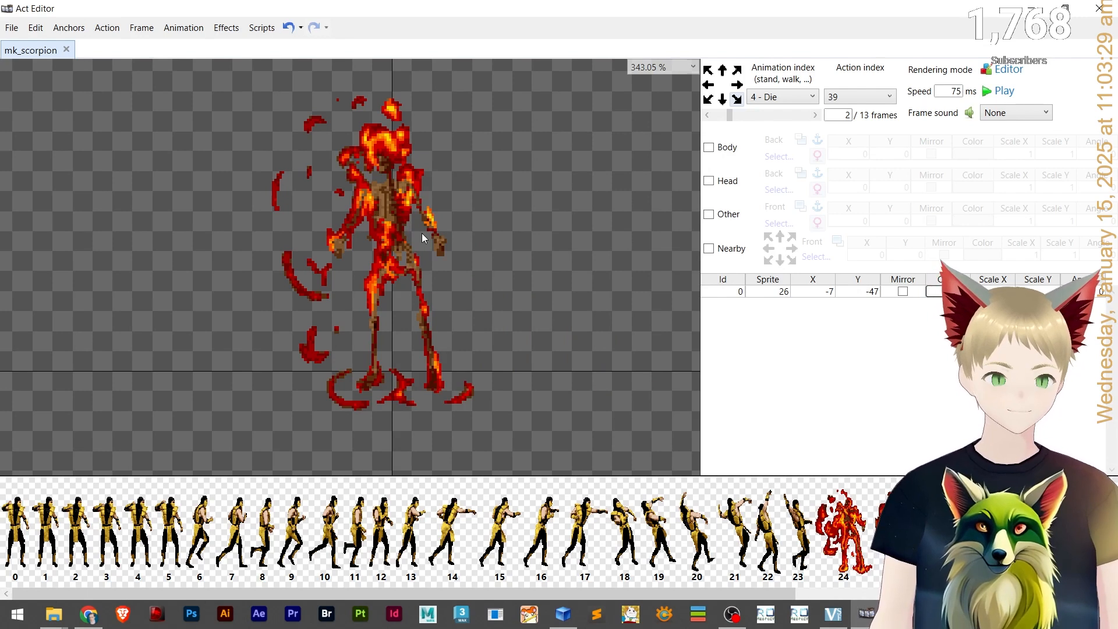
Switch to the Idle animation, open the sound list editor and add blazing.wav as a new entry.
click(782, 98)
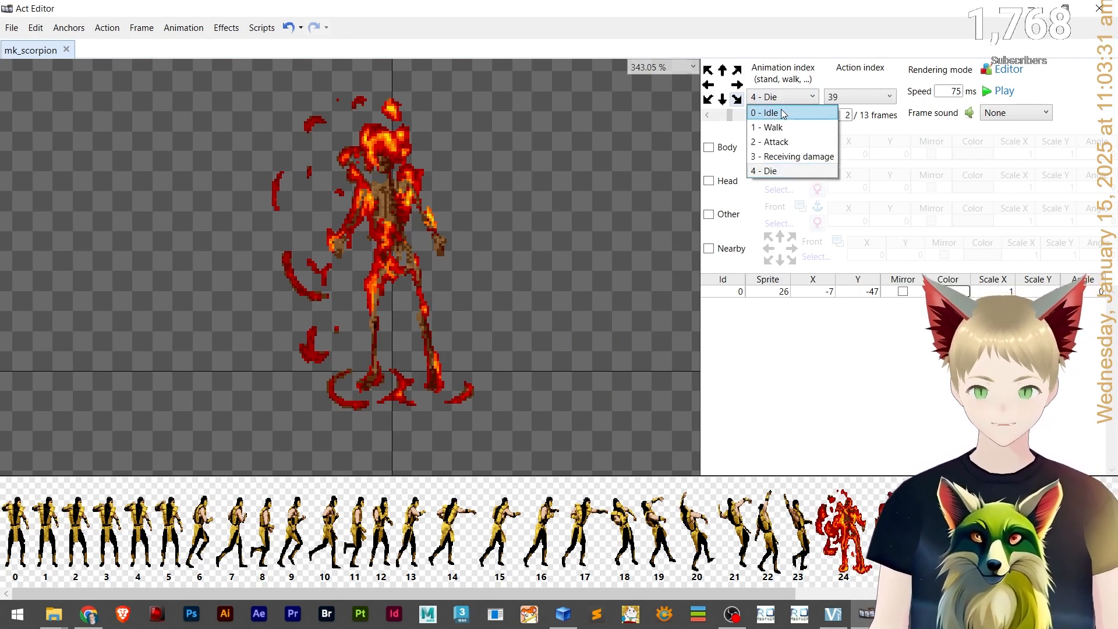
click(783, 114)
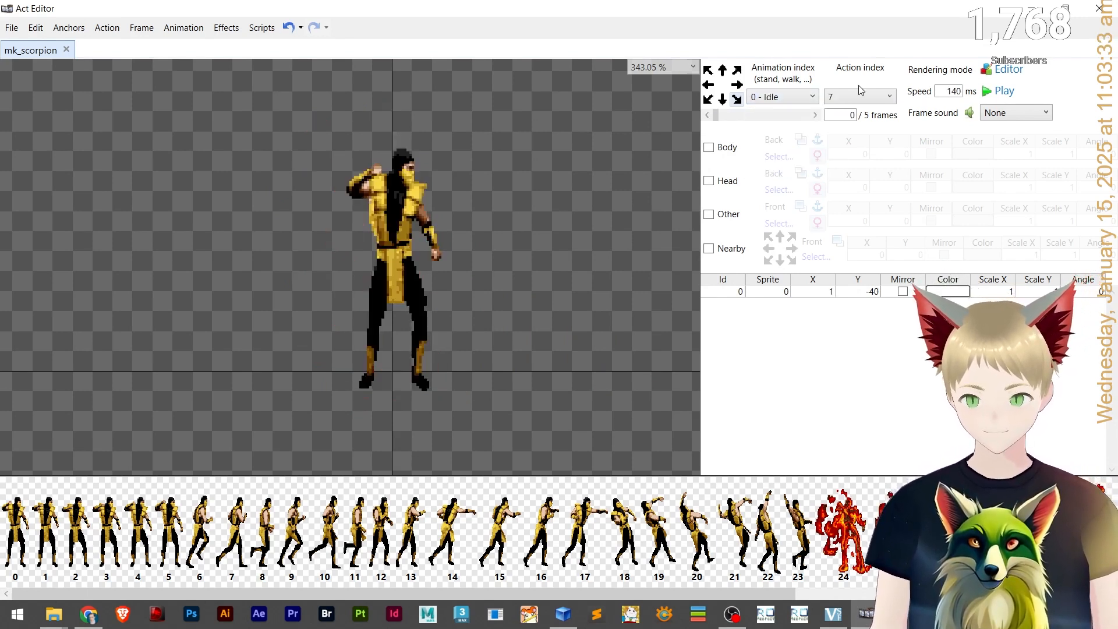
click(36, 31)
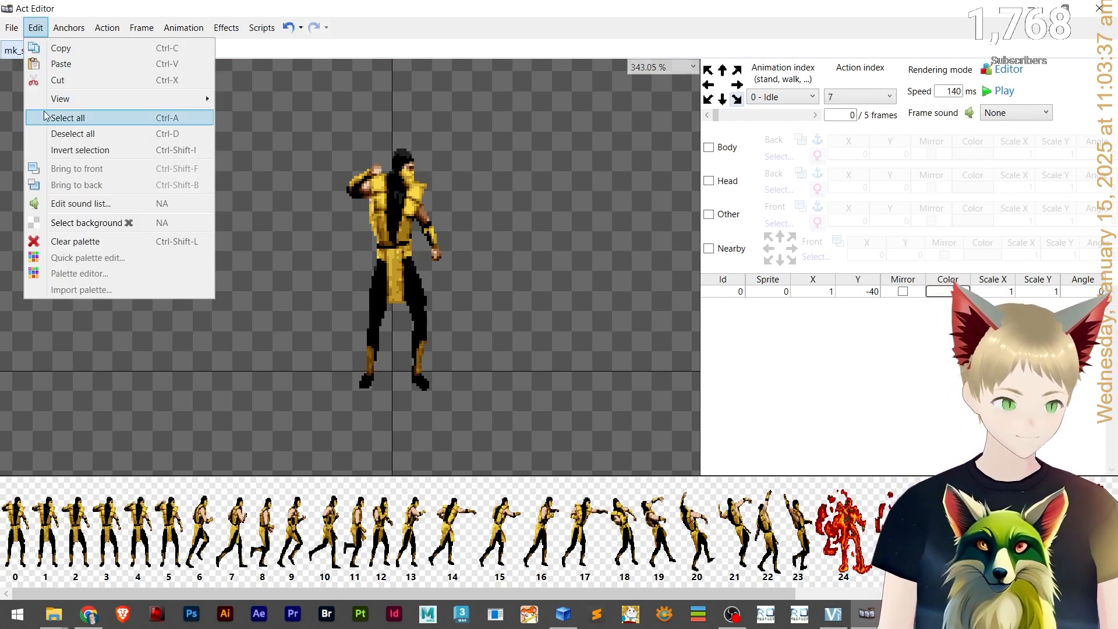
mouse_move(12, 27)
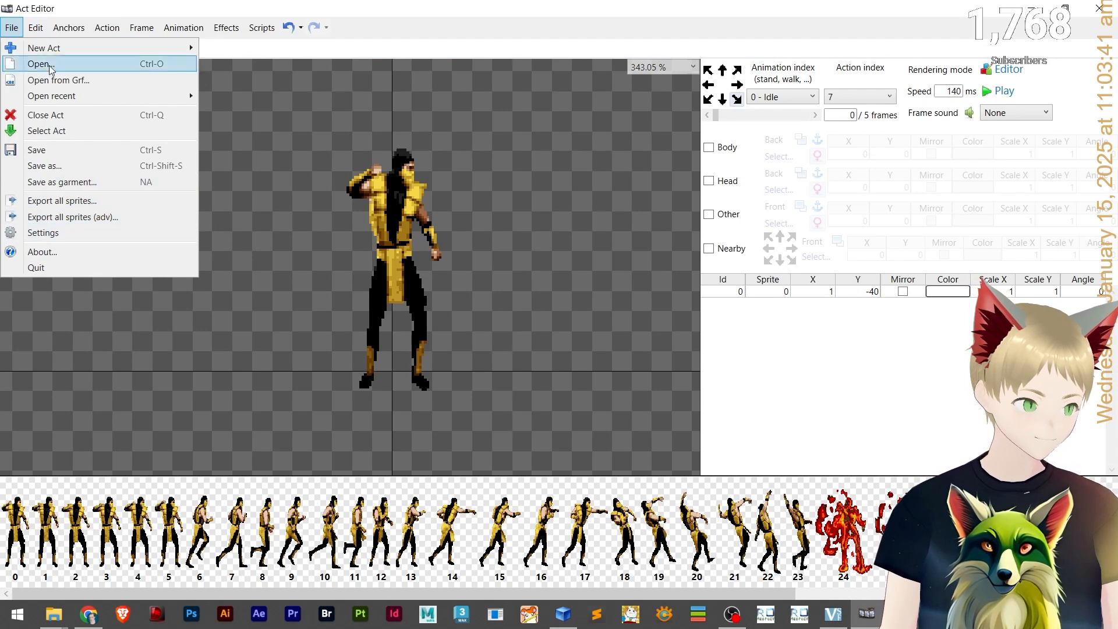
click(65, 203)
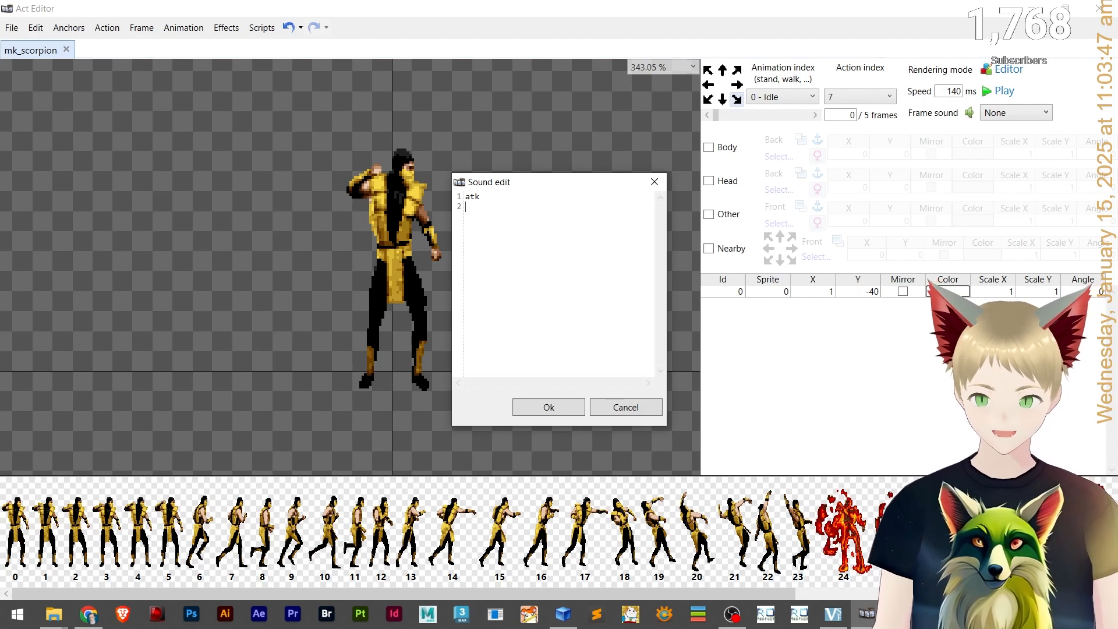
key(alt+Tab)
click(474, 237)
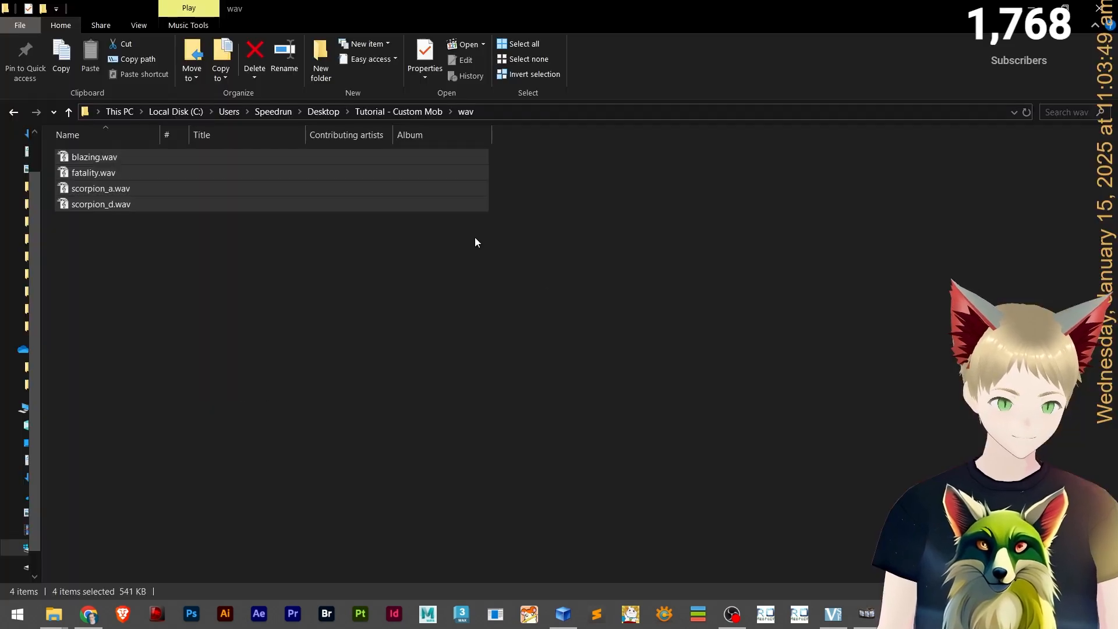
click(99, 158)
click(107, 158)
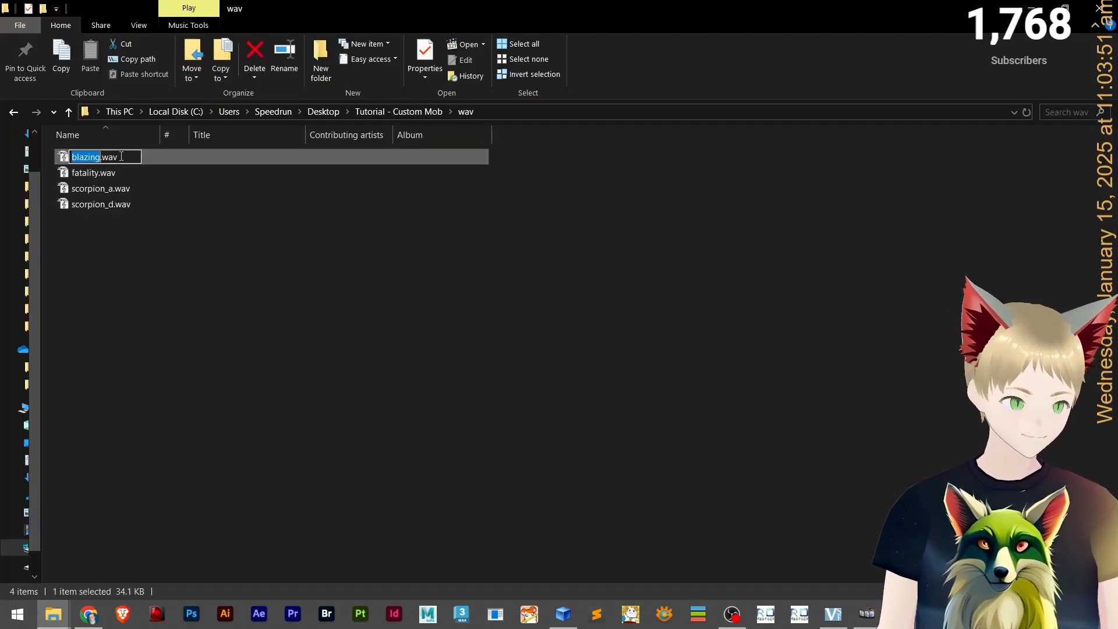
key(alt+Tab)
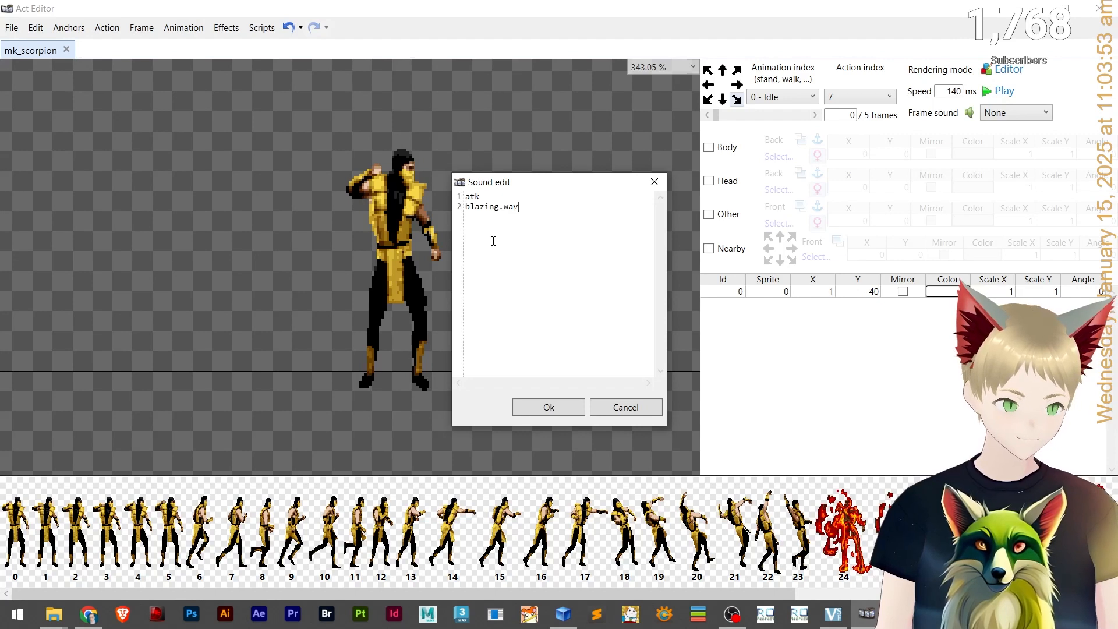
Add fatality.wav to the sound list, copying its file name from the wav folder.
key(alt+Tab)
click(93, 173)
click(94, 174)
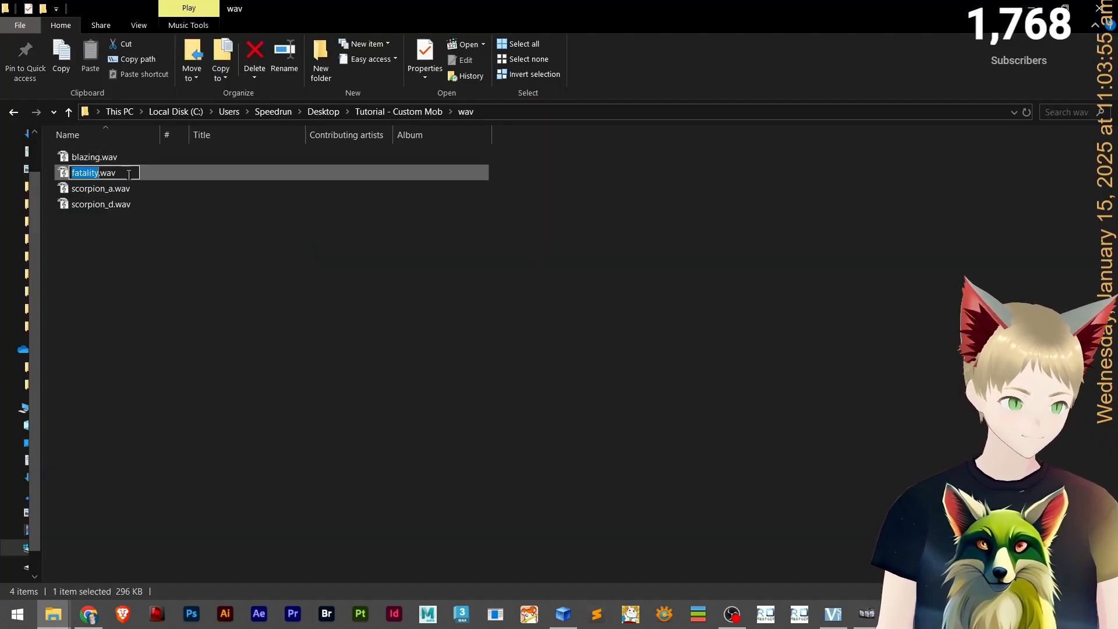
click(176, 293)
key(alt+Tab)
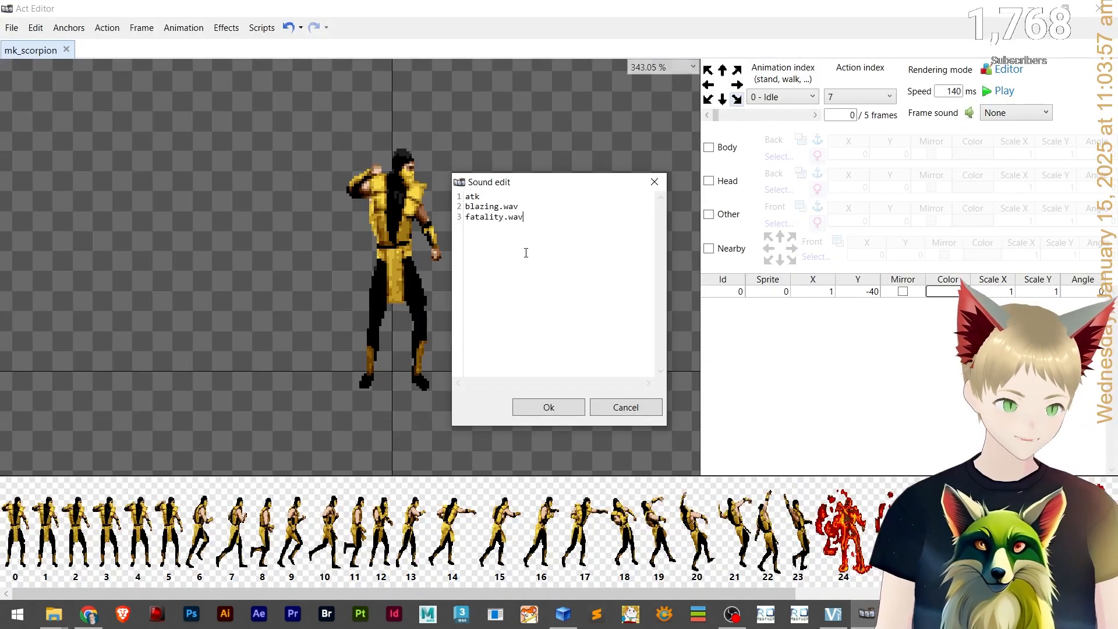
Add scorpion_a.wav and scorpion_d.wav to the sound list and confirm the list.
key(alt+Tab)
click(176, 182)
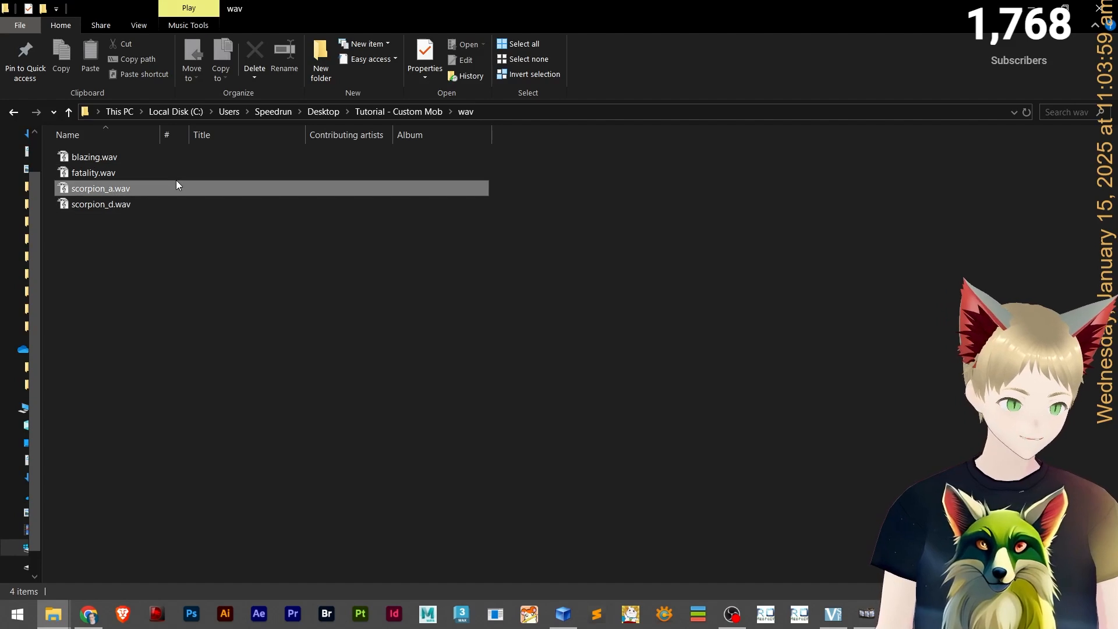
click(120, 185)
click(170, 268)
key(alt+Tab)
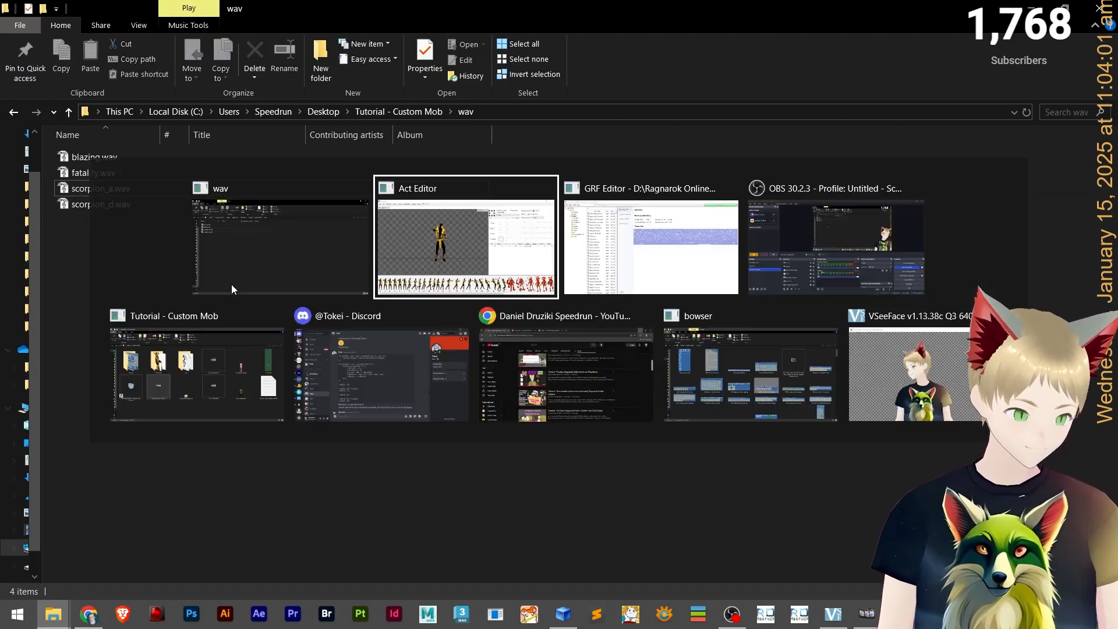
key(alt+Tab)
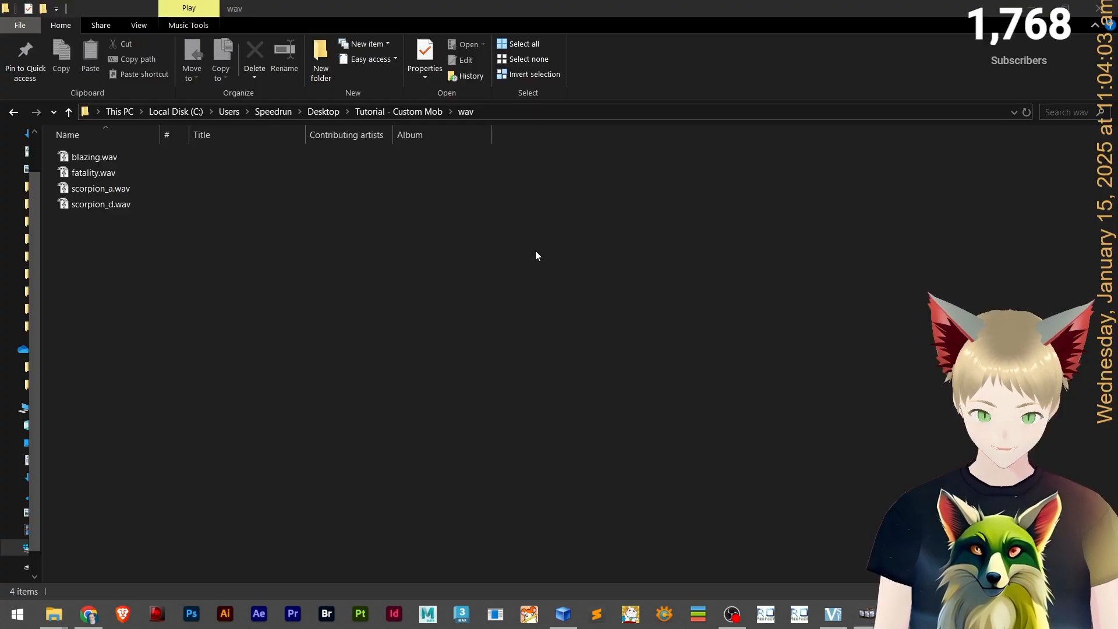
click(96, 205)
click(96, 205)
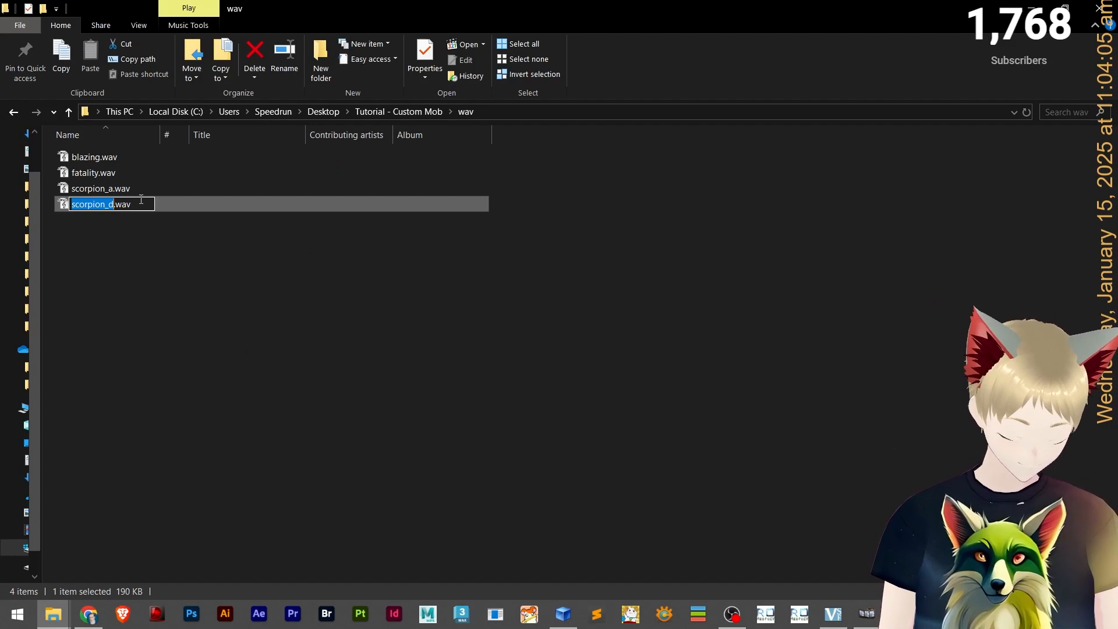
click(198, 243)
key(alt+Tab)
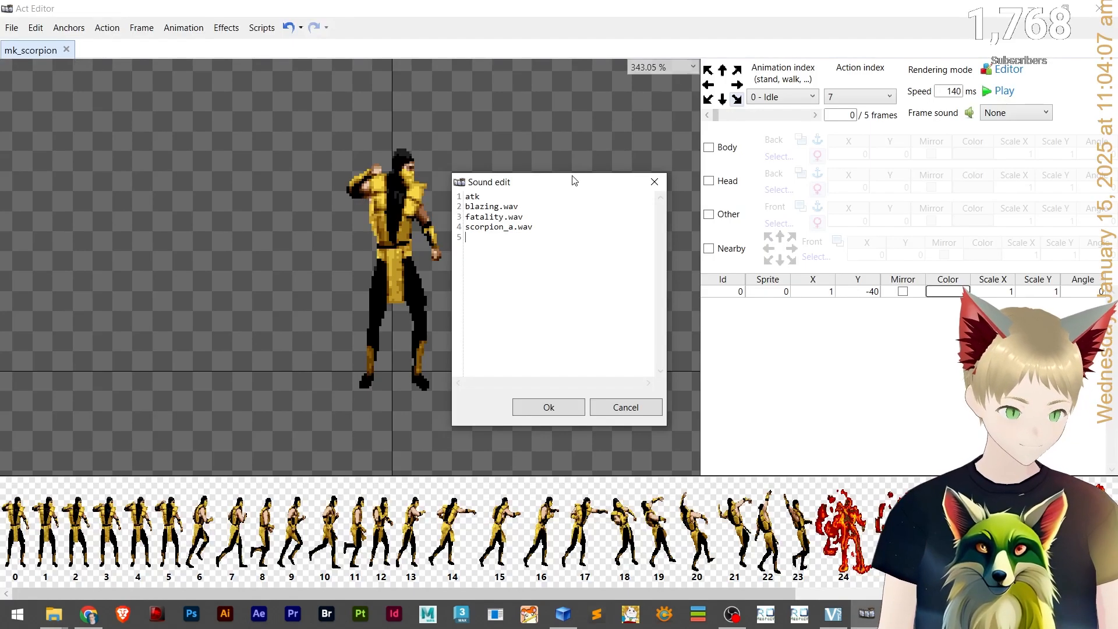
click(548, 406)
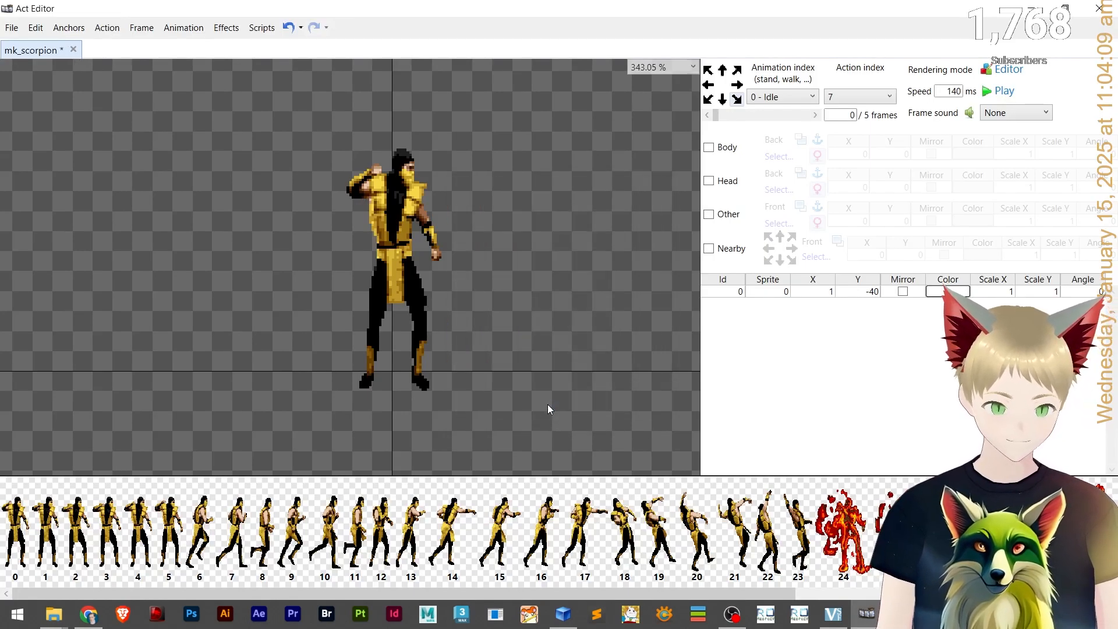
Open the frame sound list on the Idle animation to check the available sounds.
click(1006, 114)
click(1005, 113)
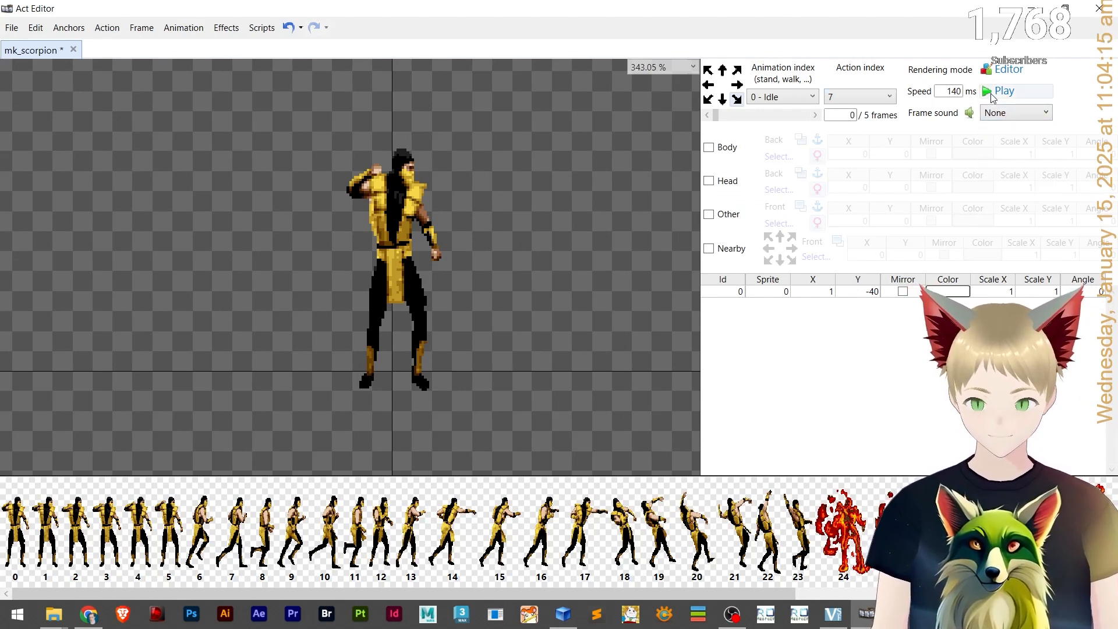
click(993, 113)
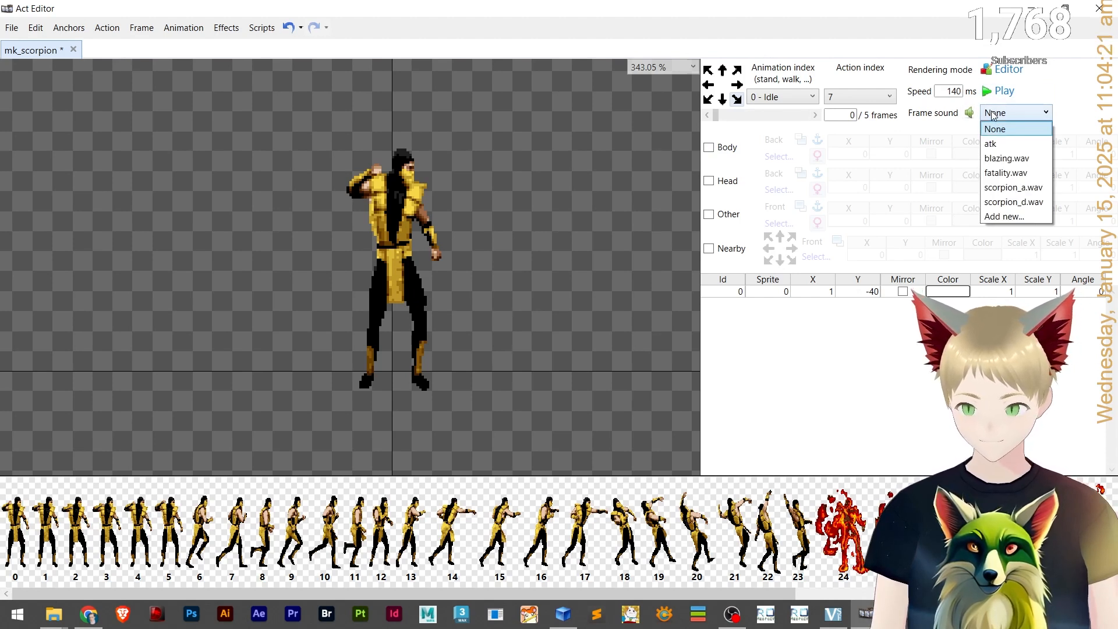
click(994, 116)
click(995, 117)
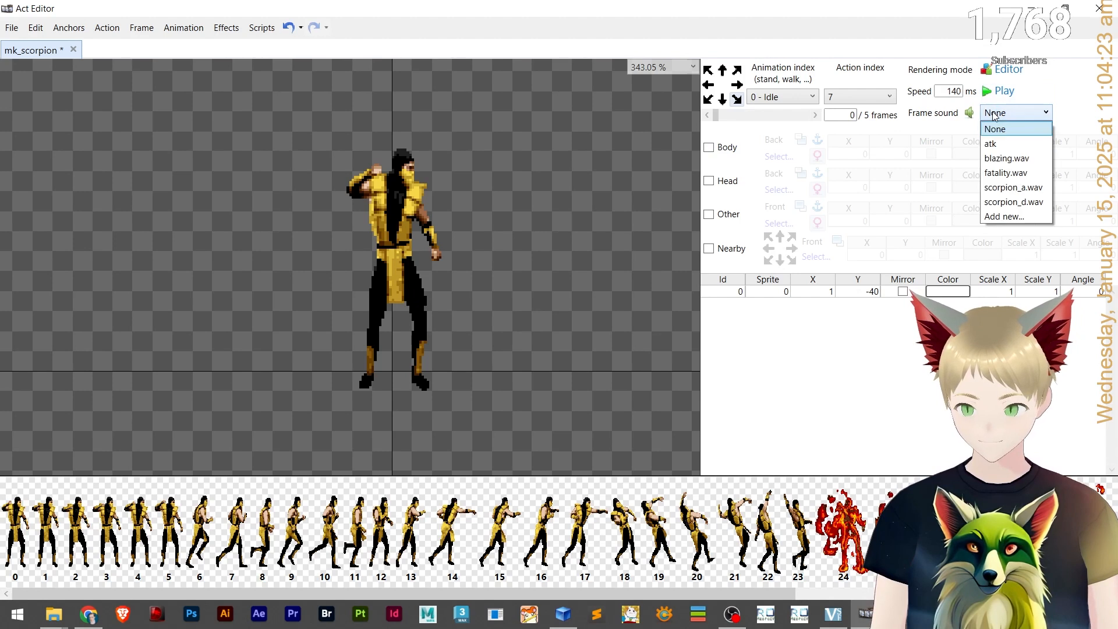
click(994, 116)
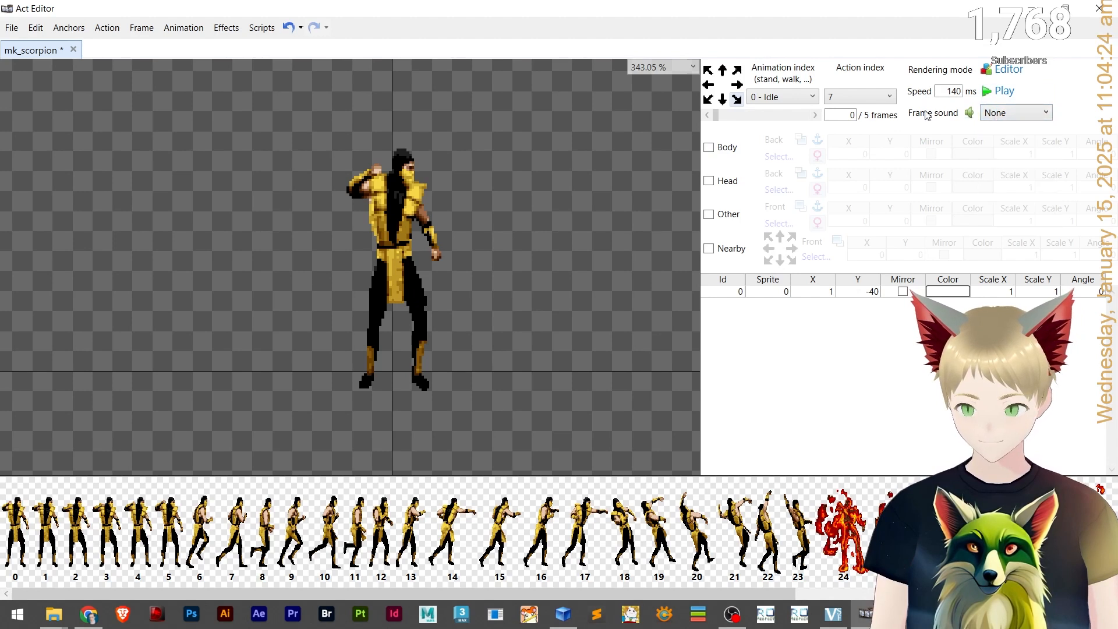
Switch through the Walk animation to the Attack animation and step forward to frame 2.
click(783, 95)
click(784, 124)
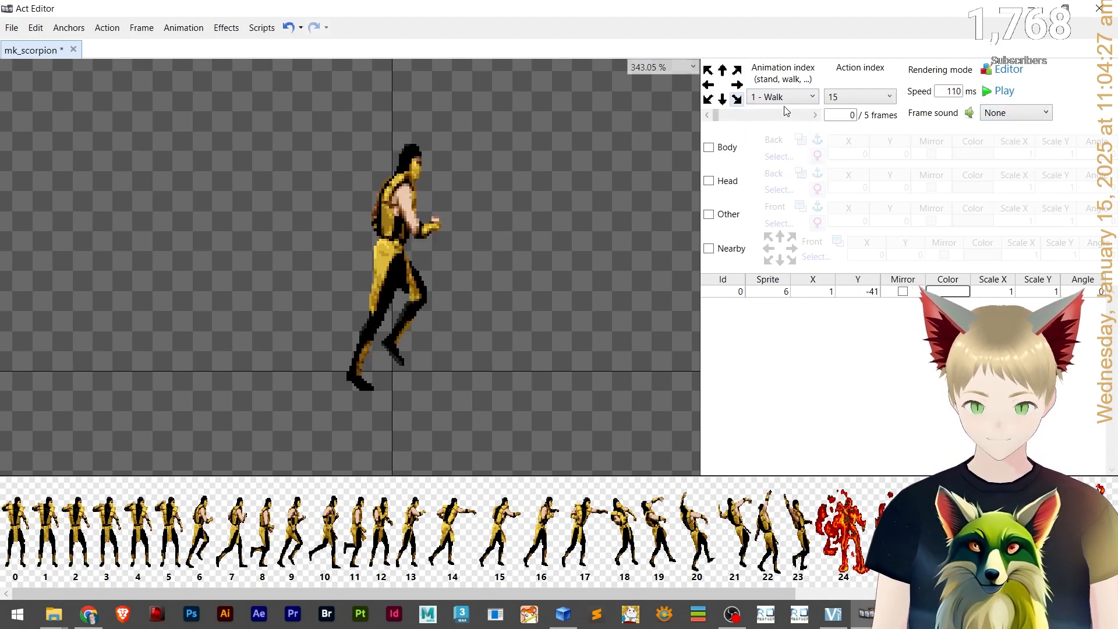
click(782, 98)
click(785, 140)
click(998, 116)
click(997, 116)
click(804, 116)
click(805, 115)
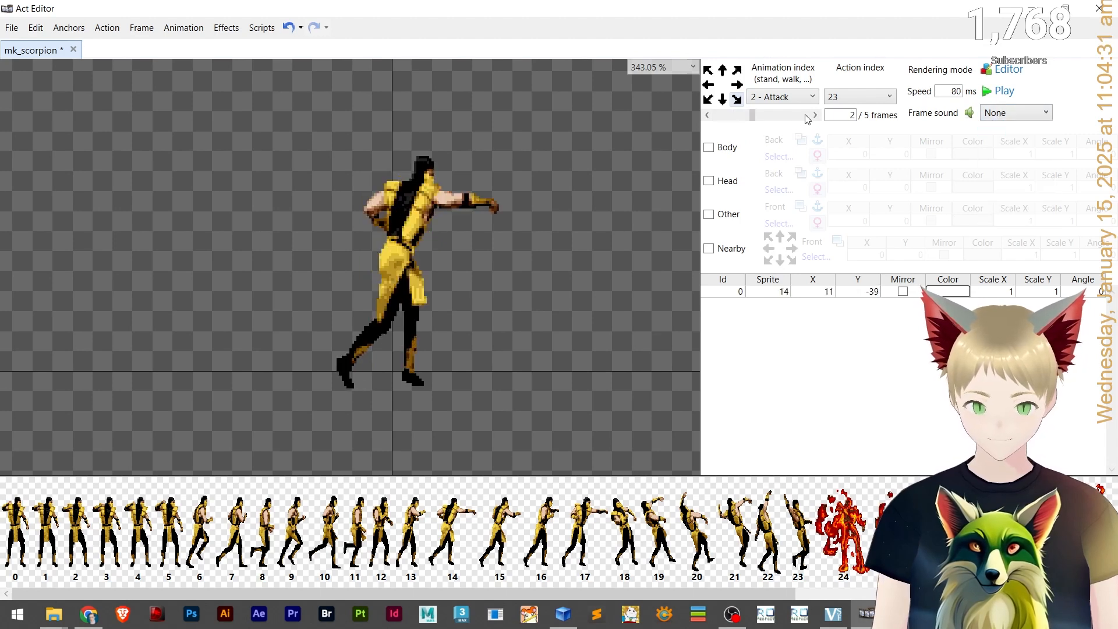
Assign scorpion_a.wav as the frame sound of Attack frame 2 and preview the animation.
click(984, 116)
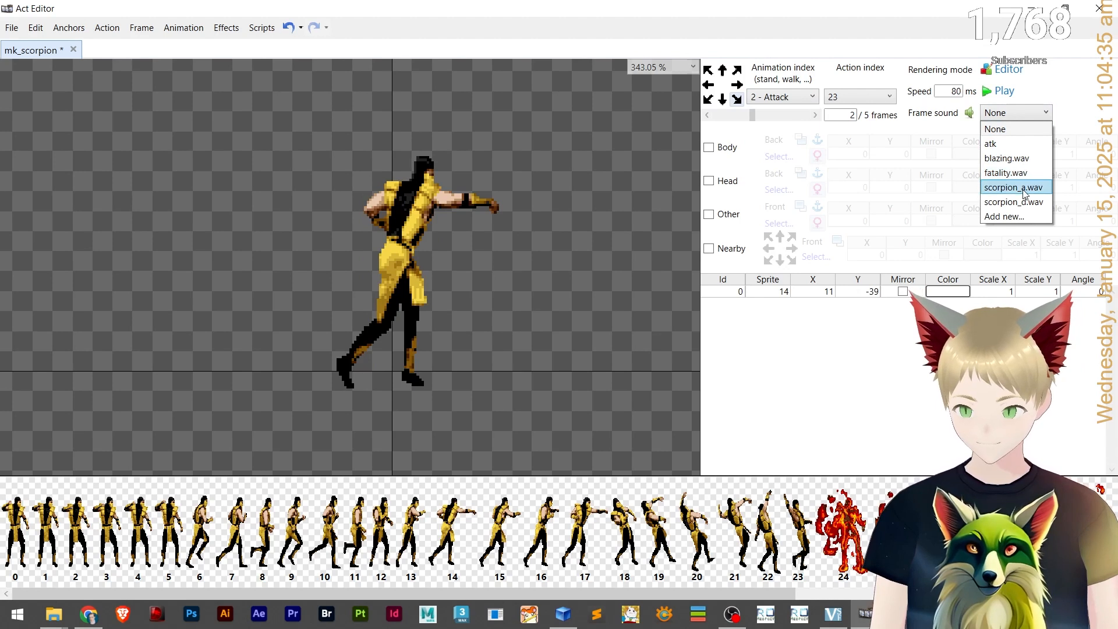
click(1014, 187)
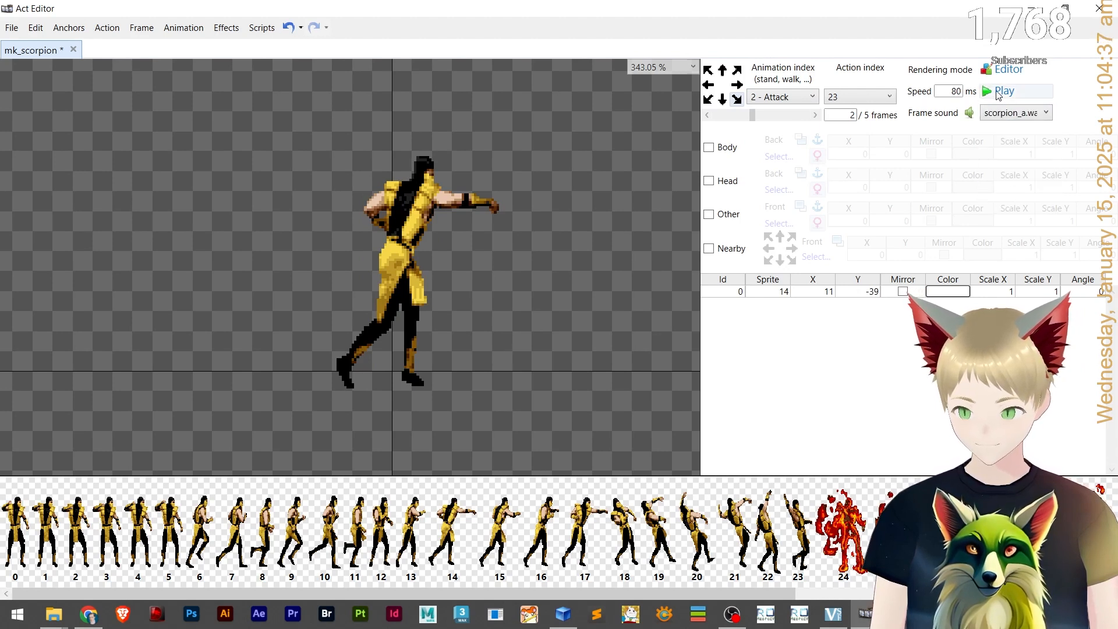
click(1000, 92)
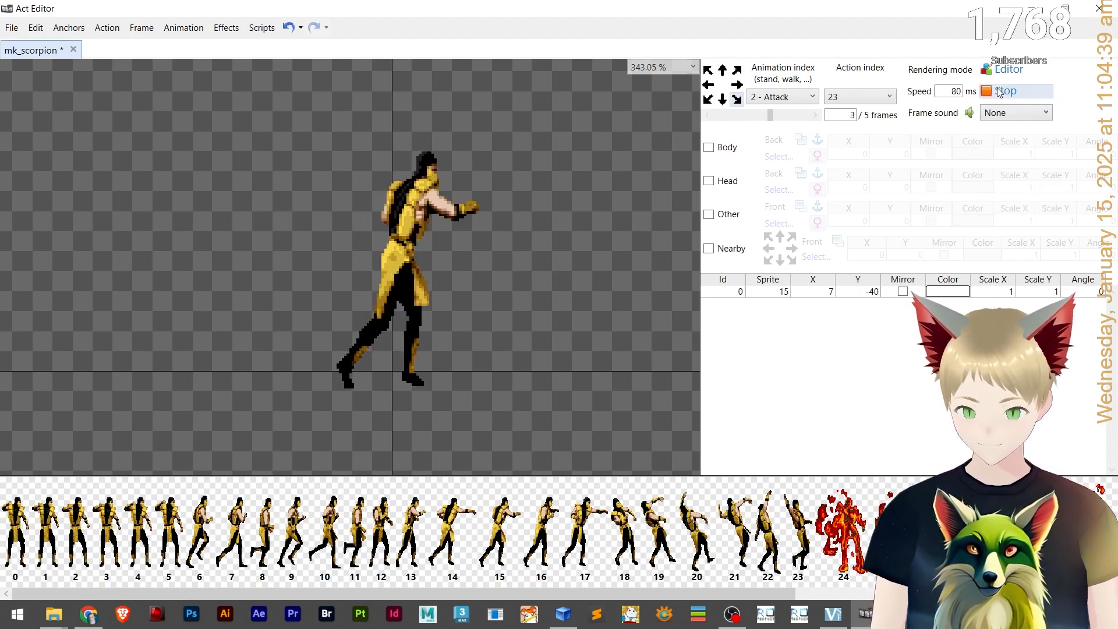
click(999, 92)
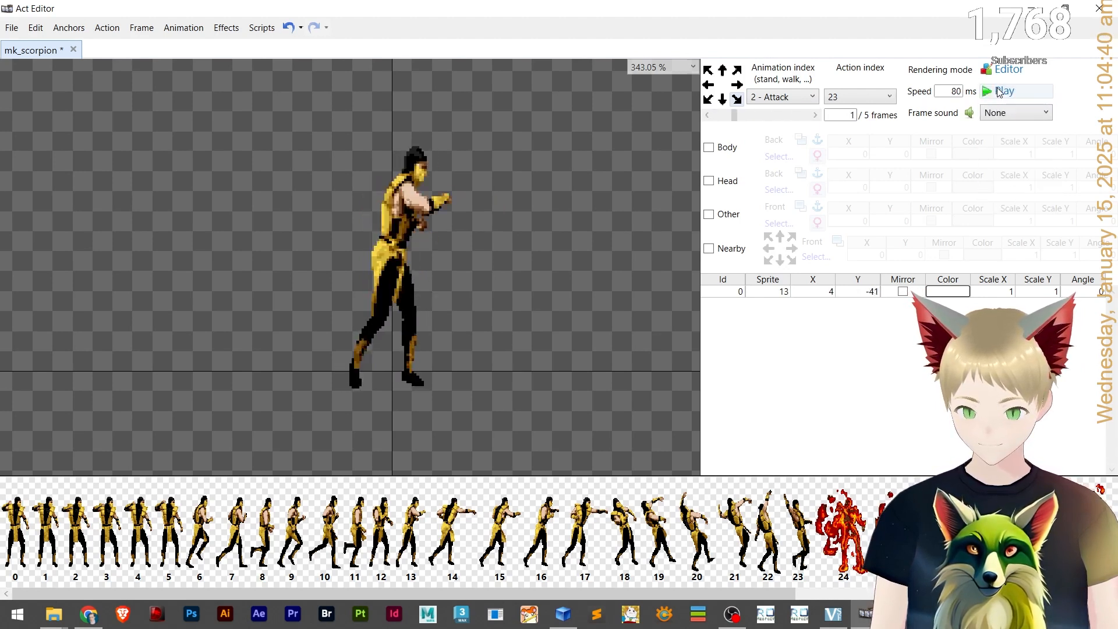
Step to Attack frame 5, assign scorpion_a.wav as its frame sound and preview the animation.
click(815, 115)
click(815, 115)
click(815, 115)
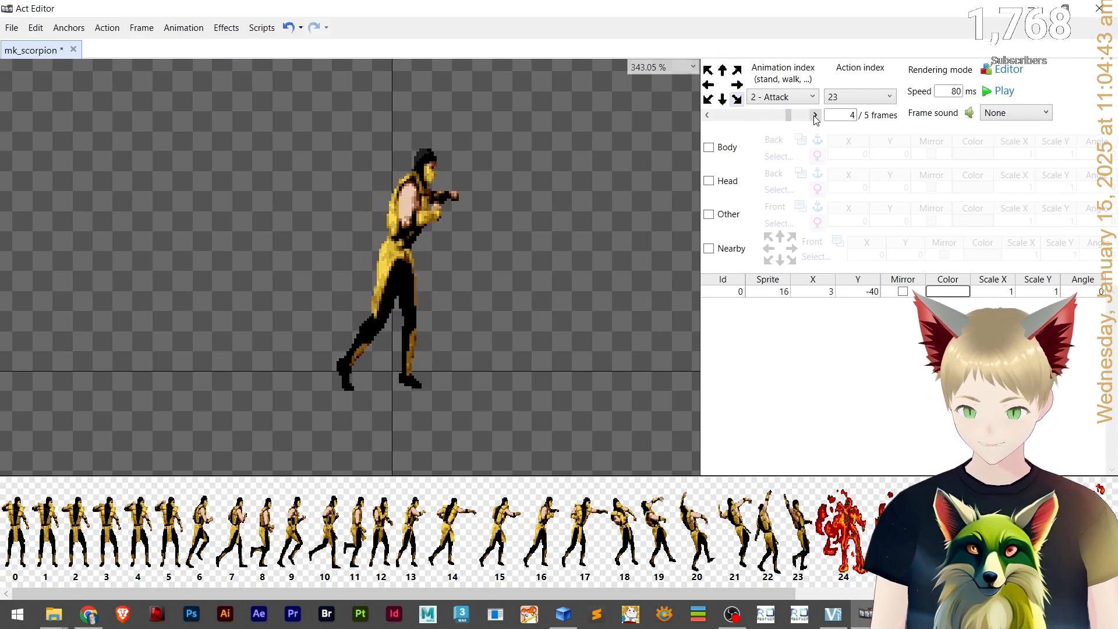
click(815, 115)
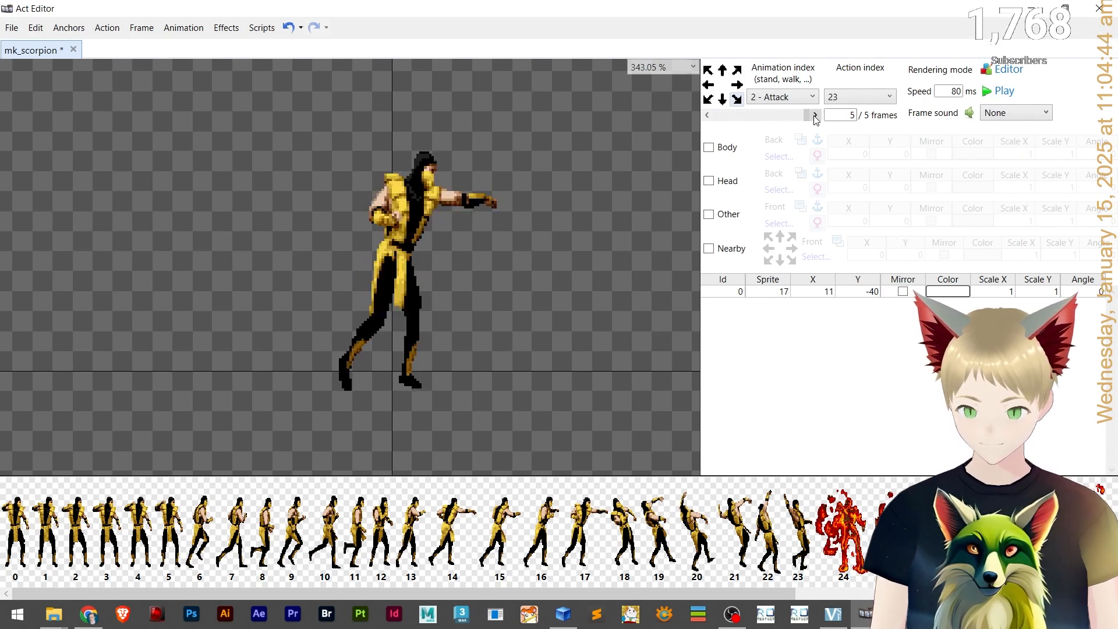
click(1001, 120)
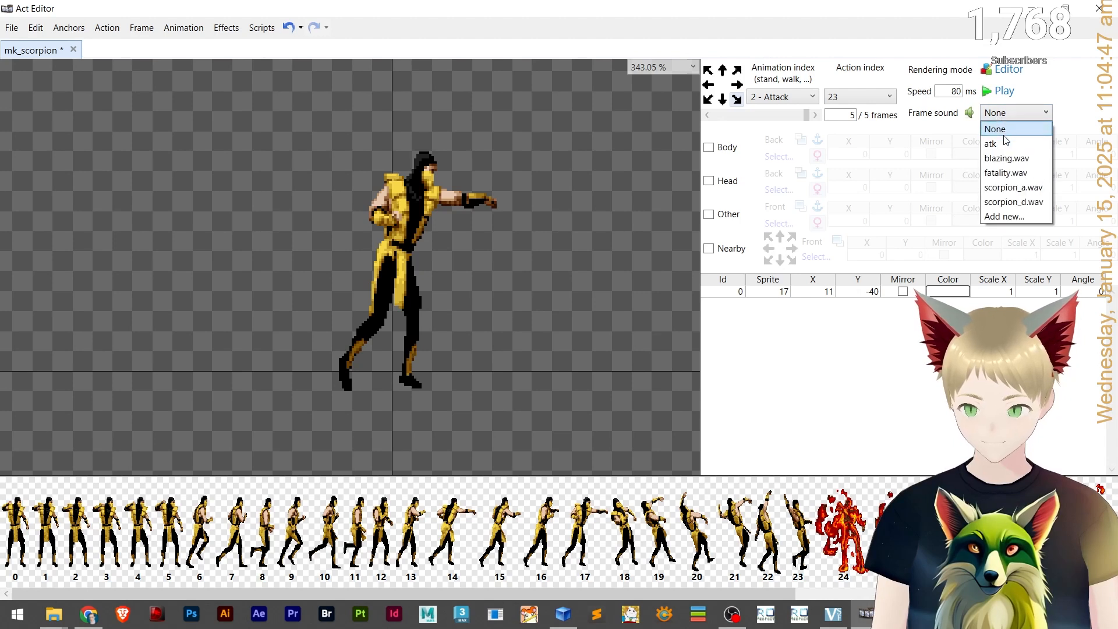
click(1013, 187)
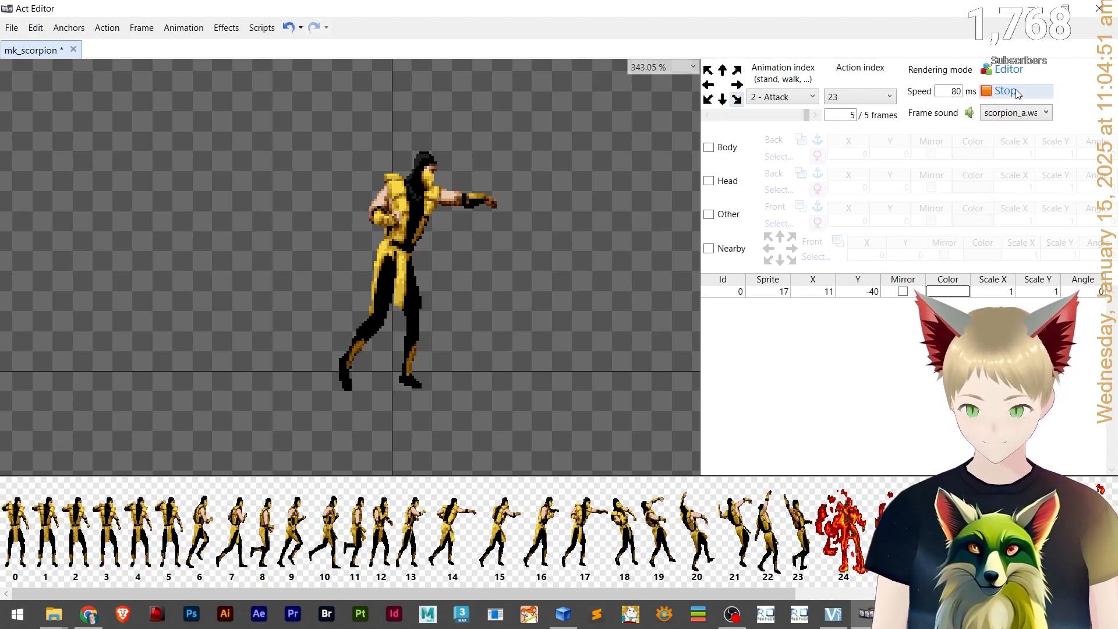
click(1016, 92)
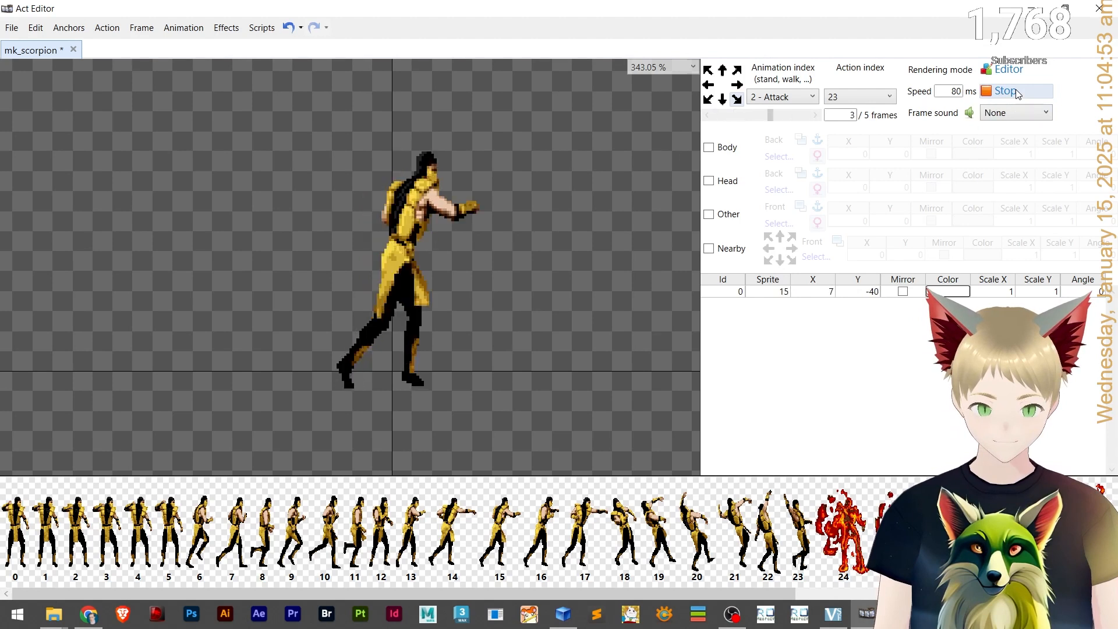
click(1013, 94)
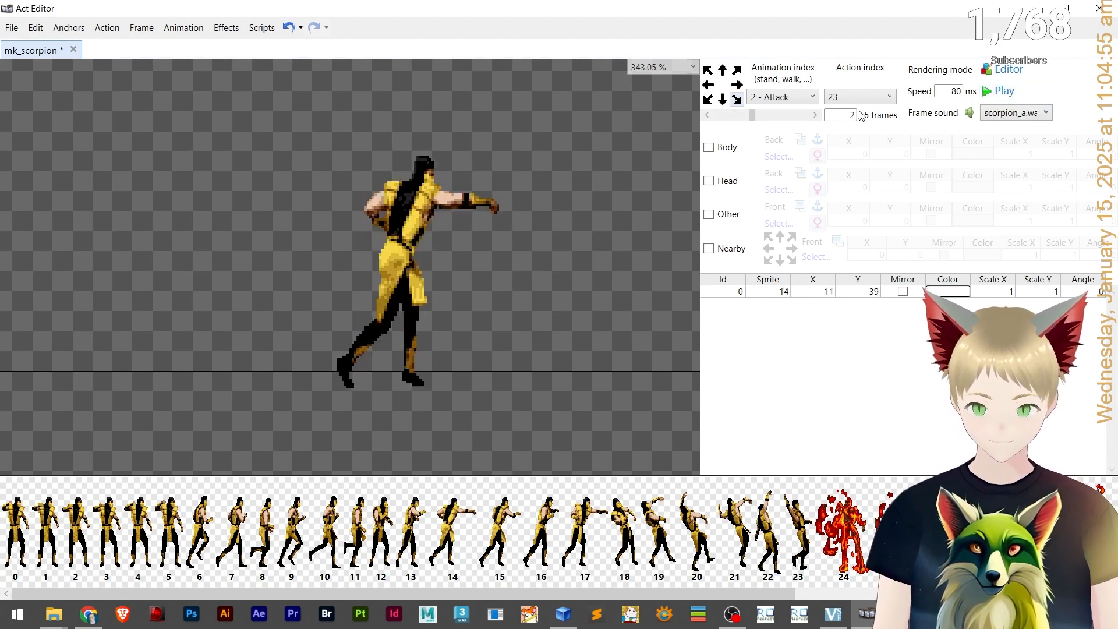
Assign scorpion_a.wav as the frame sound of Attack frame 0 and preview the animation.
click(815, 115)
click(814, 115)
click(815, 115)
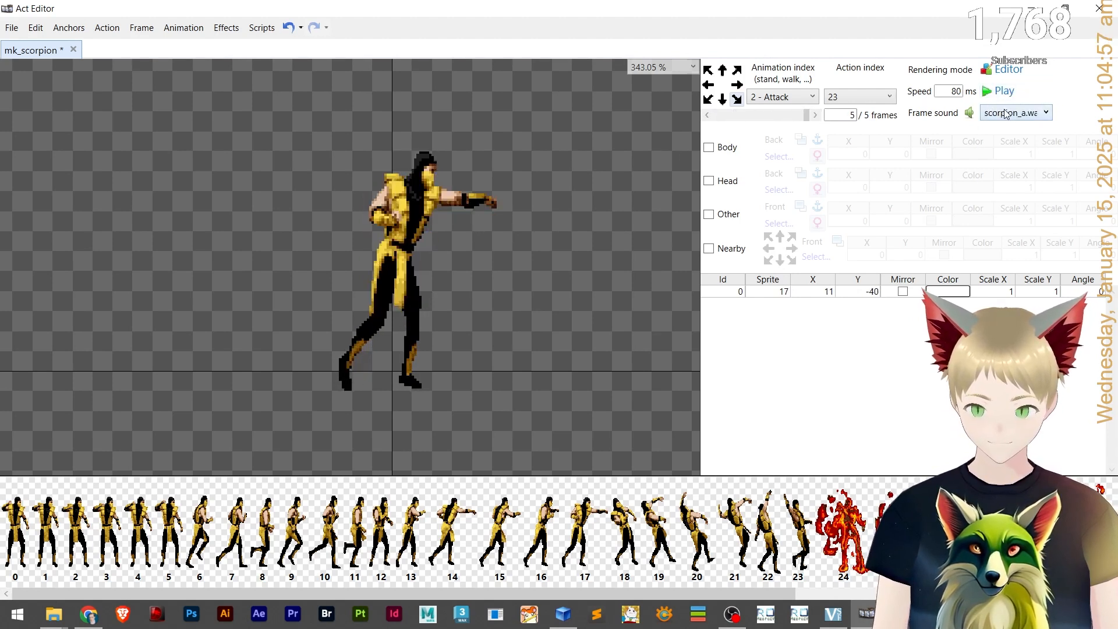
click(1006, 113)
click(801, 112)
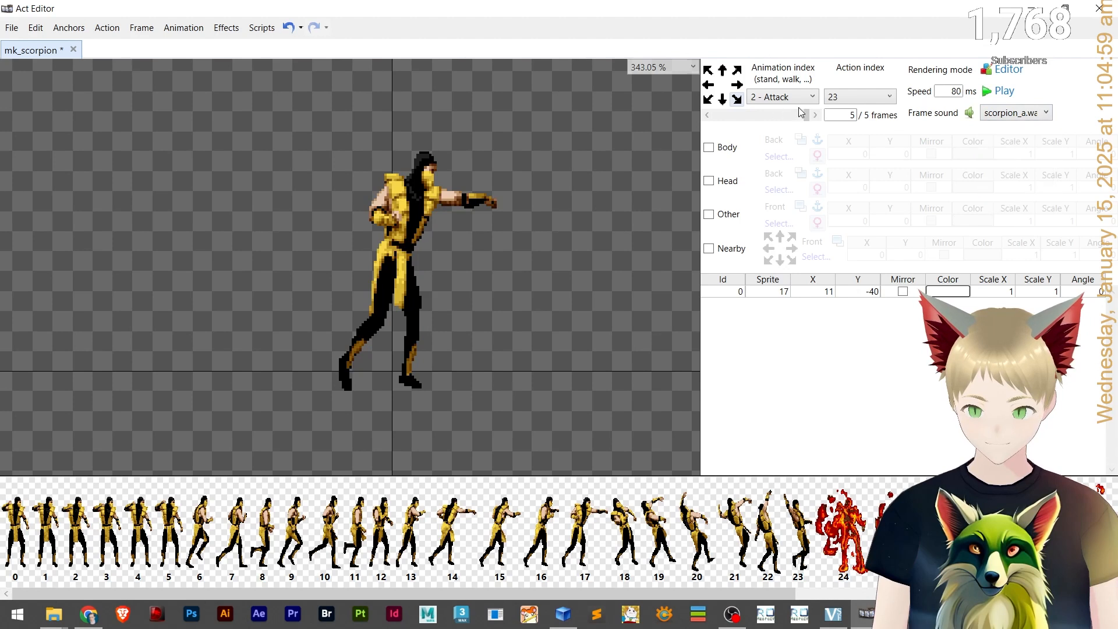
click(815, 115)
click(1036, 117)
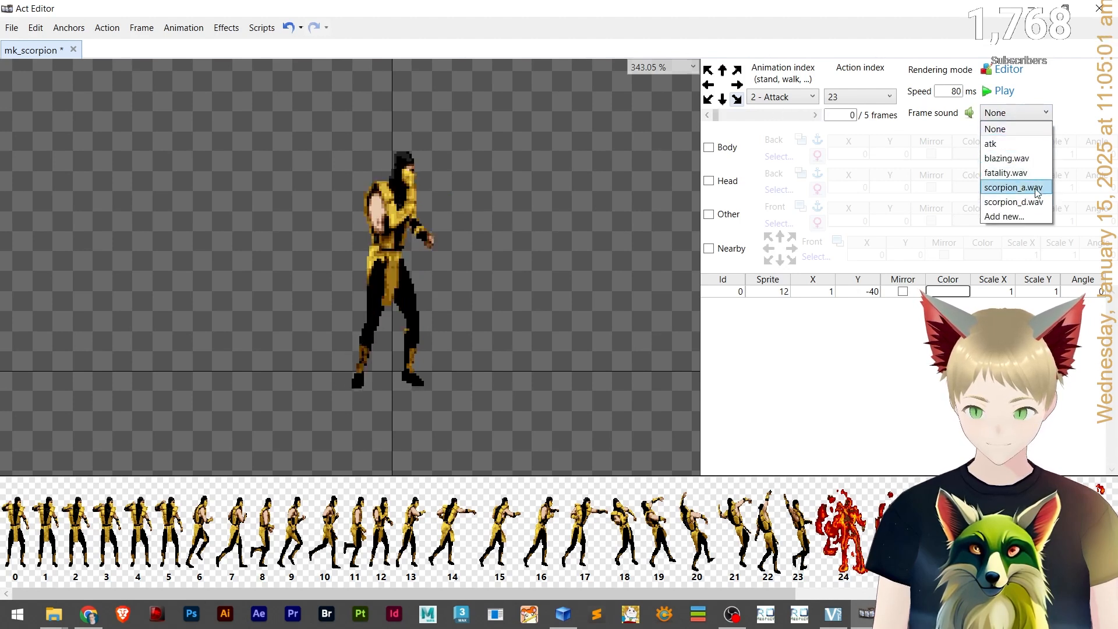
click(1036, 187)
click(1002, 91)
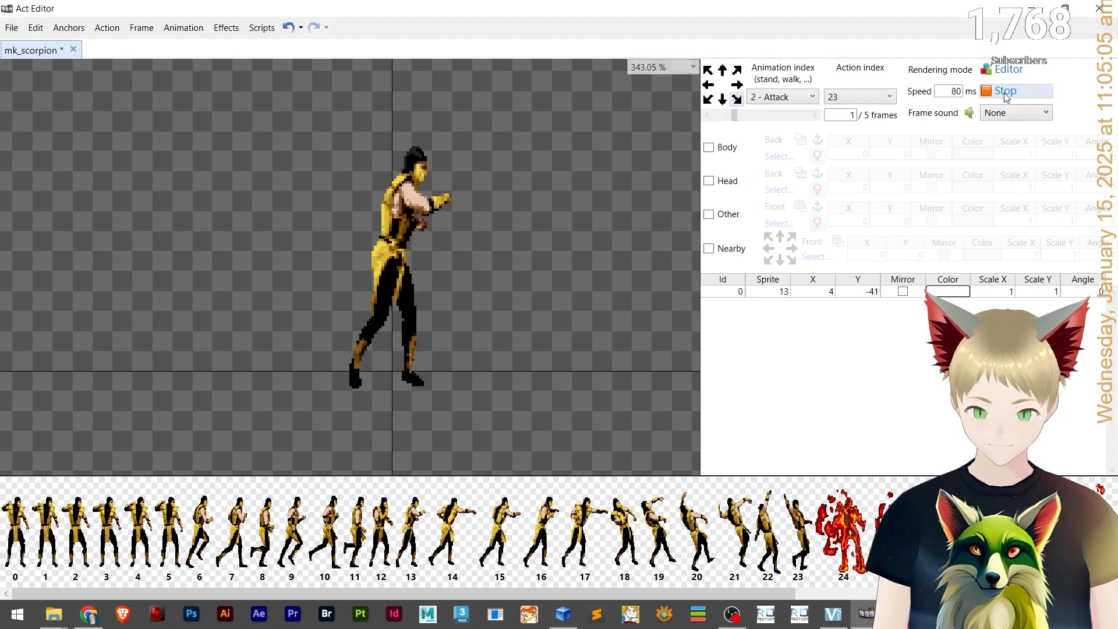
click(1004, 92)
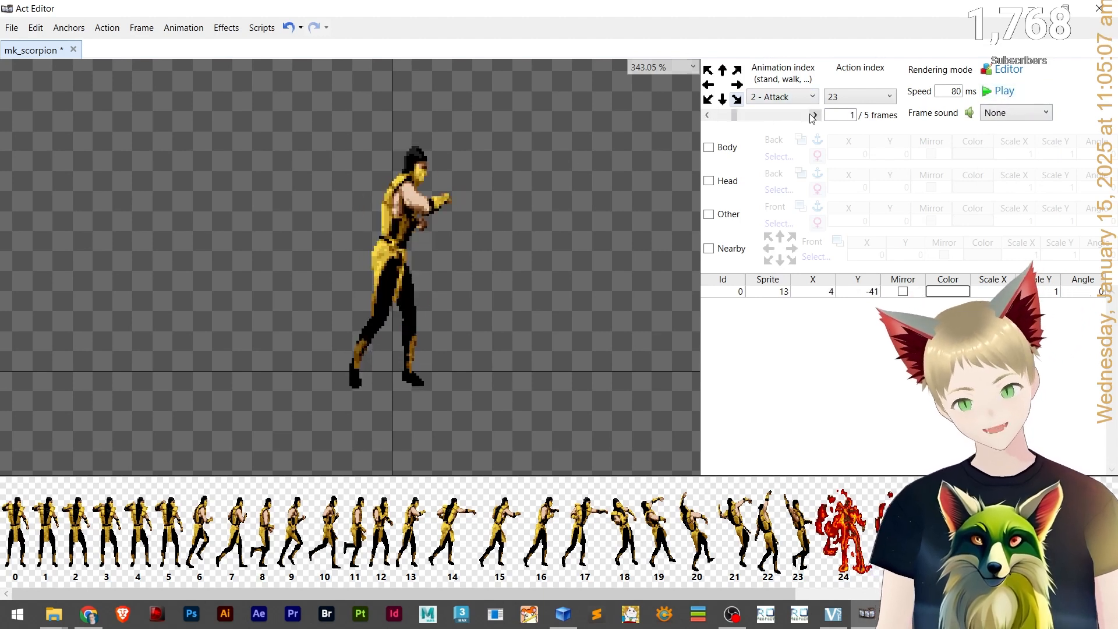
Switch the Attack animation to another facing direction and assign atk as the sound of frame 1.
click(811, 114)
click(812, 115)
click(811, 115)
click(811, 114)
click(811, 115)
click(811, 115)
click(812, 115)
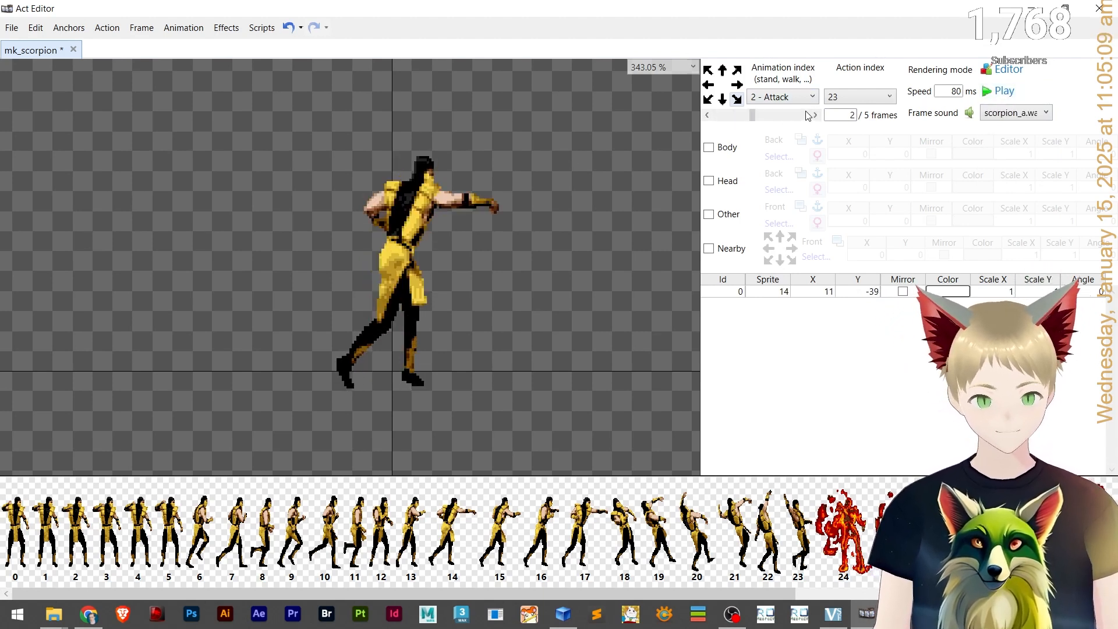
click(722, 99)
click(812, 116)
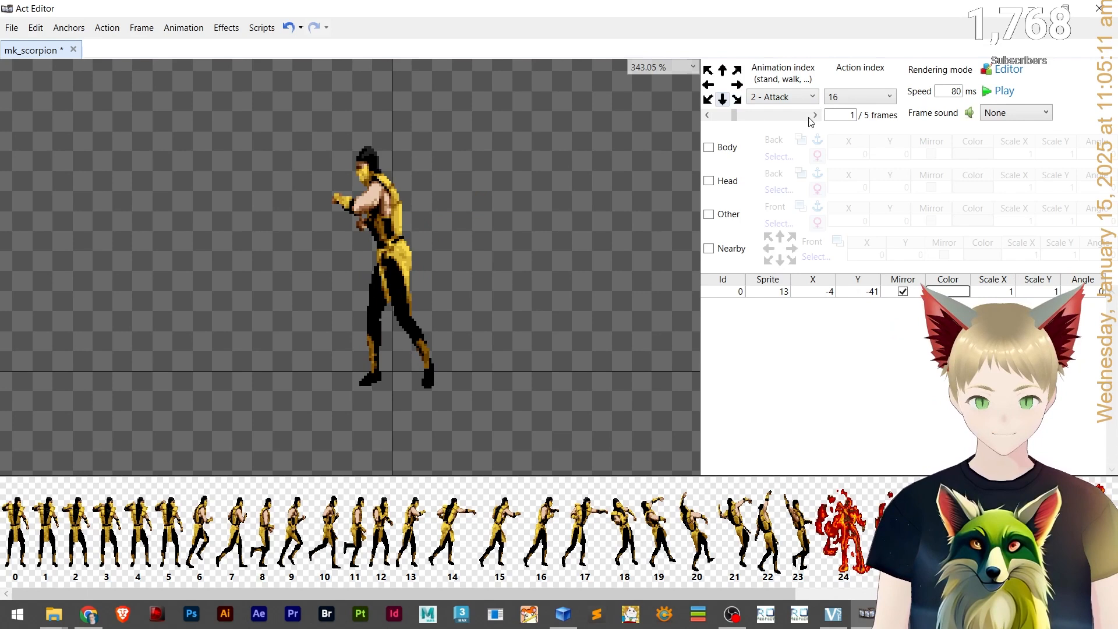
click(990, 112)
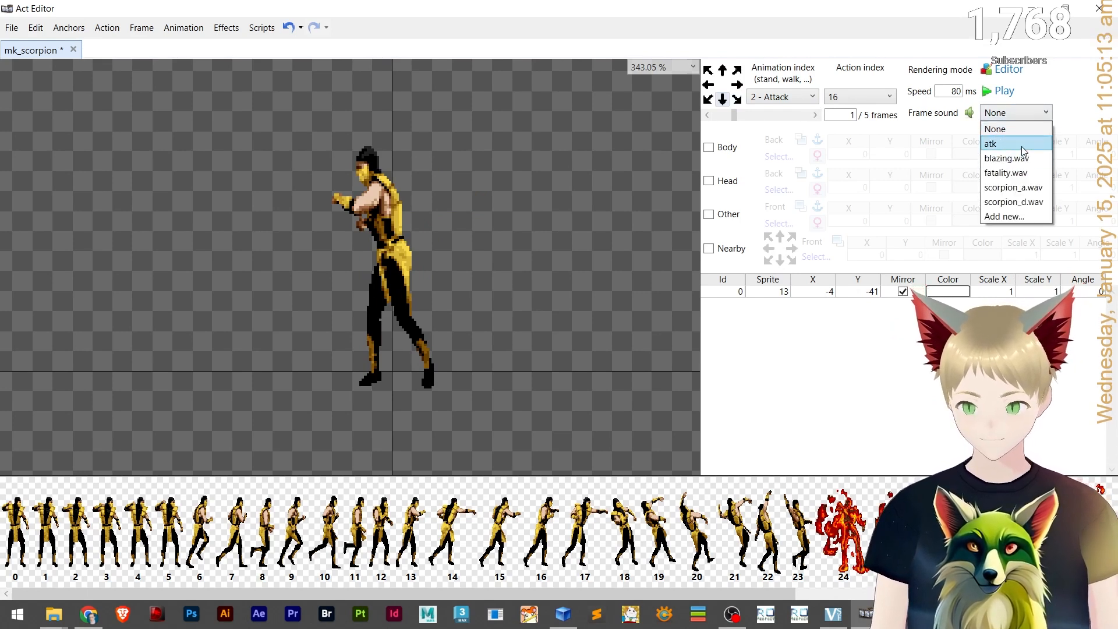
click(1024, 151)
Assign scorpion_a.wav to frame 2 of this Attack direction and play the frame sound.
click(804, 115)
click(1002, 113)
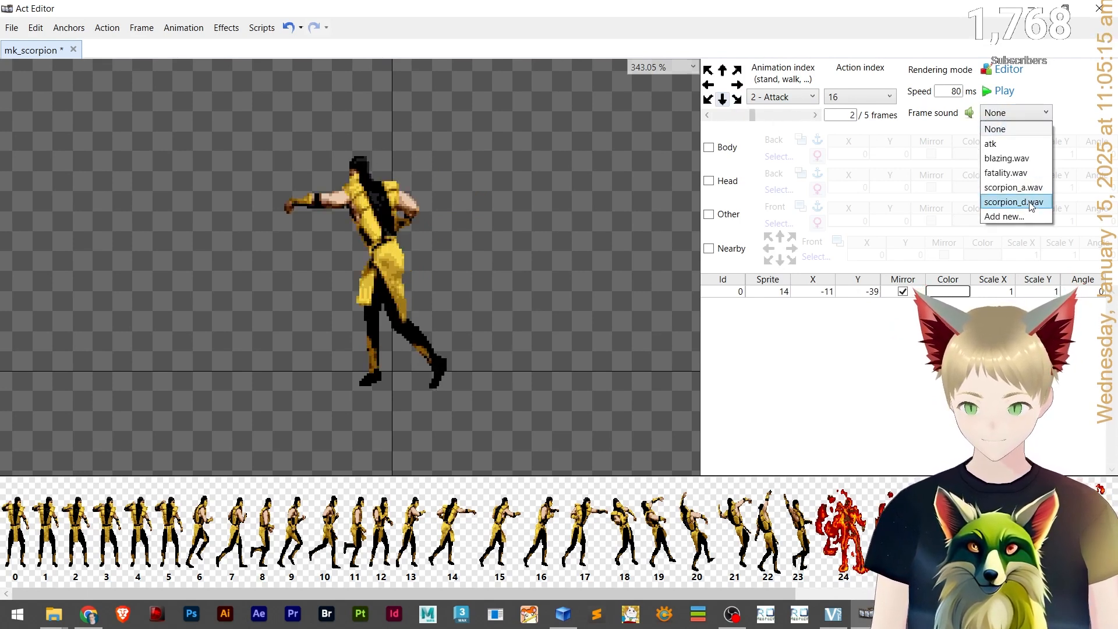
click(1013, 187)
click(814, 115)
click(987, 112)
click(980, 112)
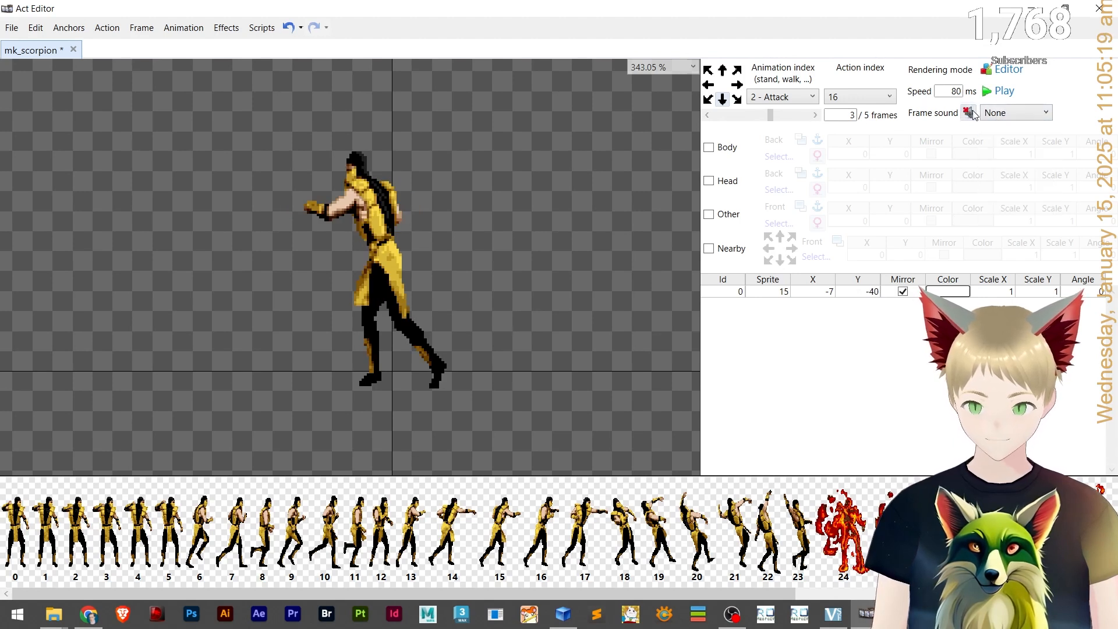
Return to the original Attack direction and assign atk as the sound of frame 3.
click(740, 99)
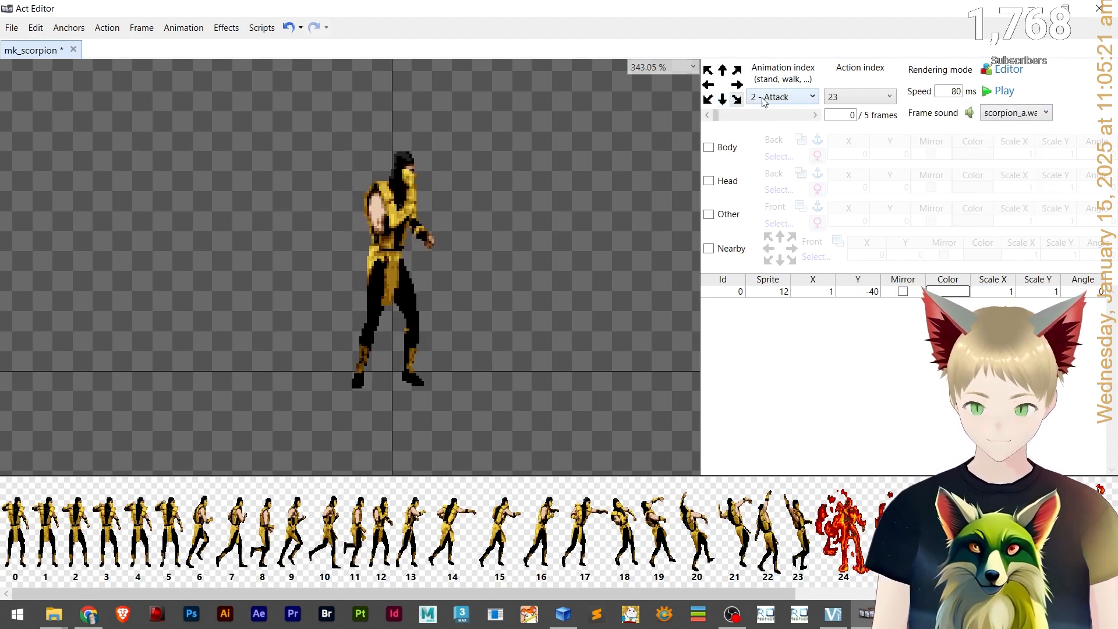
click(814, 114)
click(814, 115)
click(814, 115)
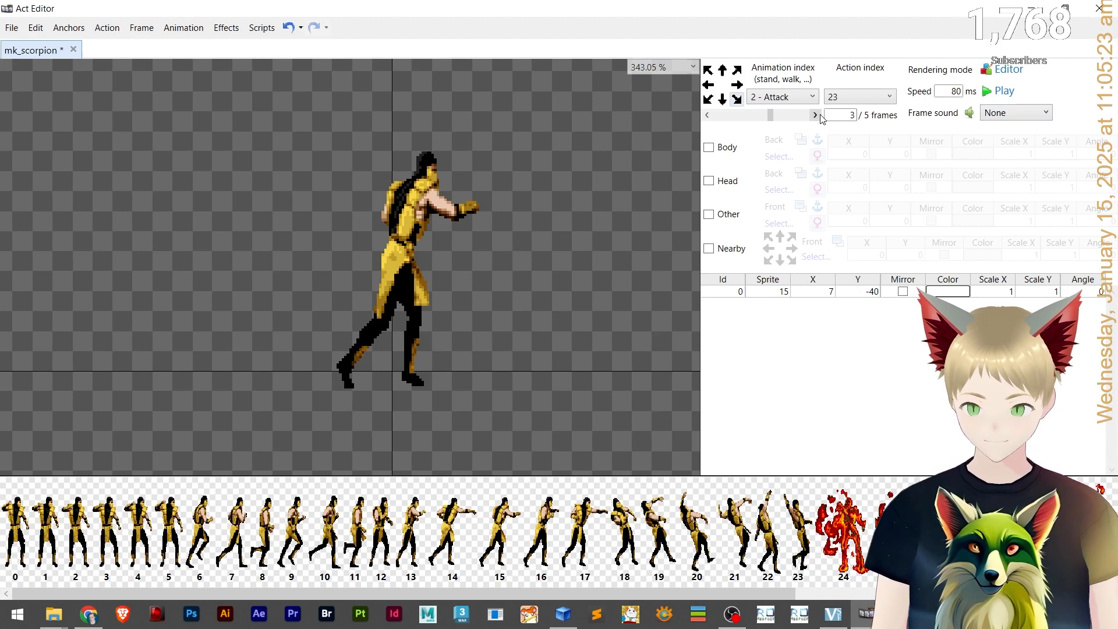
click(1025, 113)
click(1015, 142)
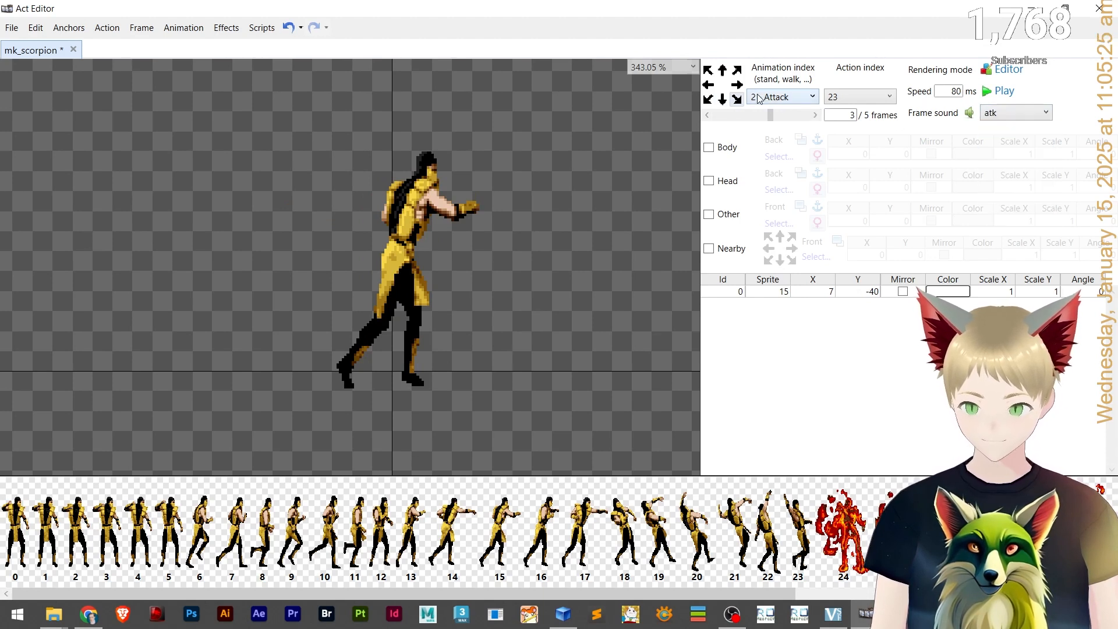
Switch to a third Attack facing direction and assign atk as a frame sound.
click(715, 100)
click(1005, 115)
click(990, 143)
click(990, 112)
Assign scorpion_a.wav to frame 3 of this Attack direction and preview the animation.
click(806, 115)
click(807, 117)
click(814, 116)
click(813, 117)
click(1023, 116)
click(1032, 188)
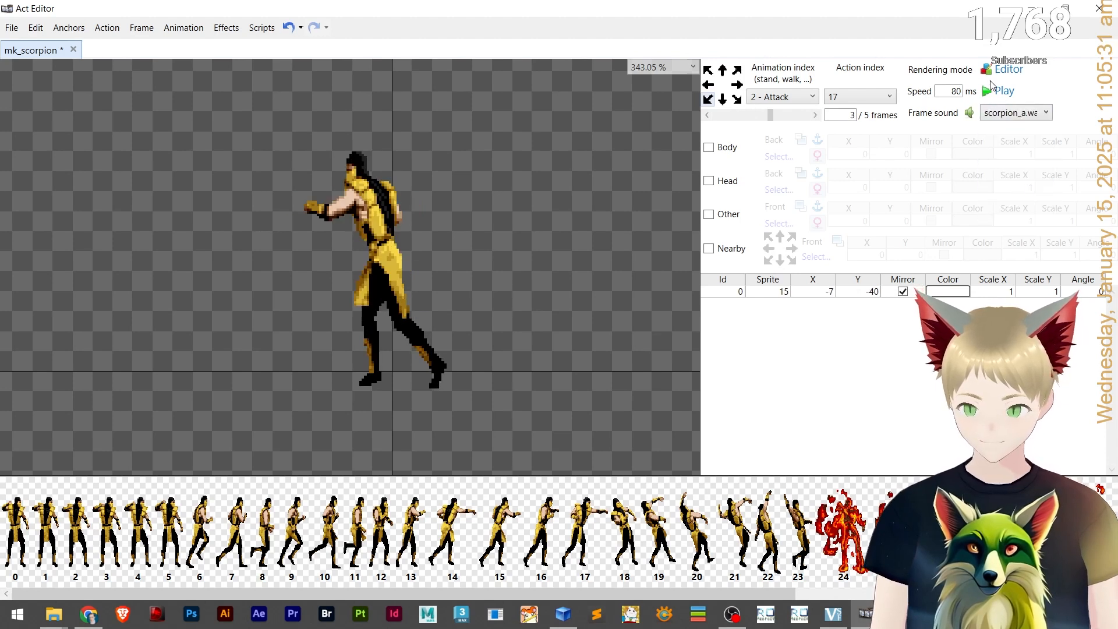
click(998, 92)
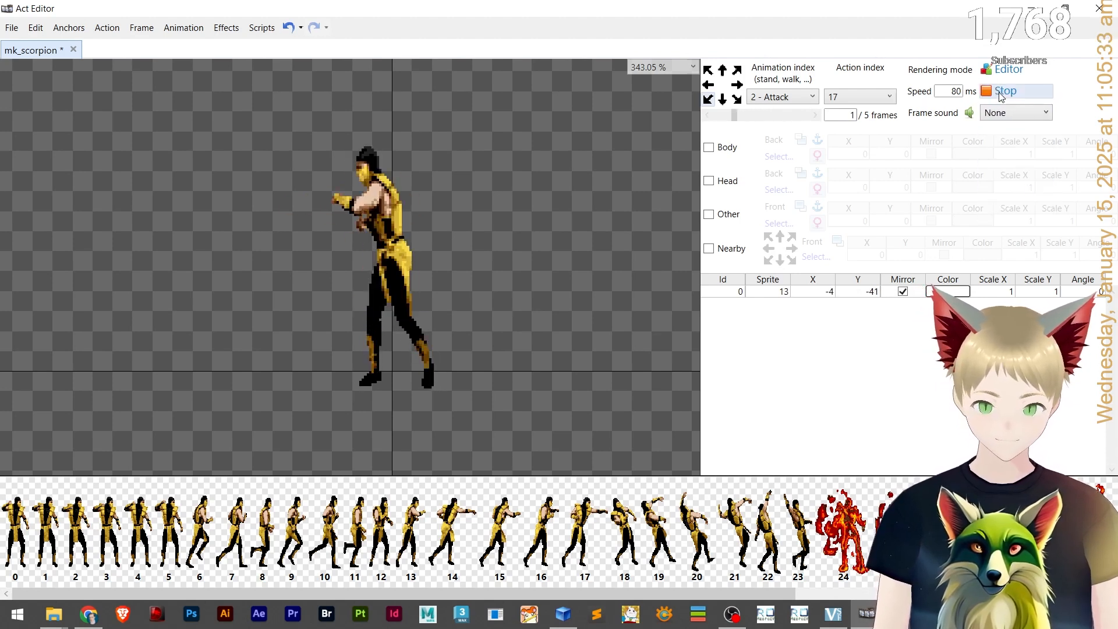
click(999, 93)
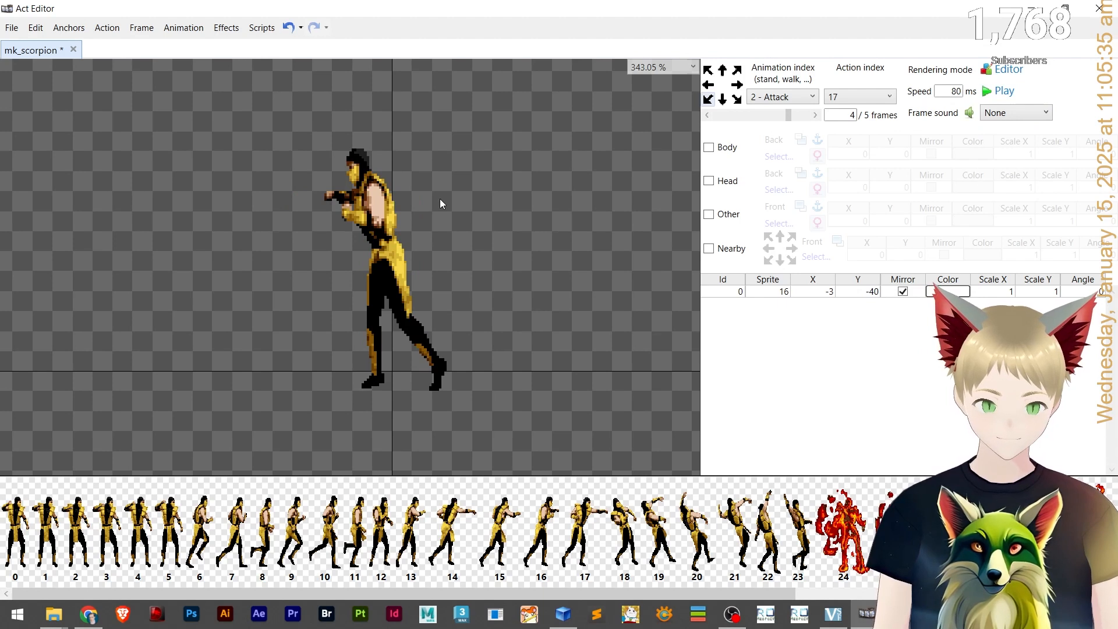
Open the Receiving damage animation, assign scorpion_d.wav to its frame 0 and preview the animation.
click(774, 96)
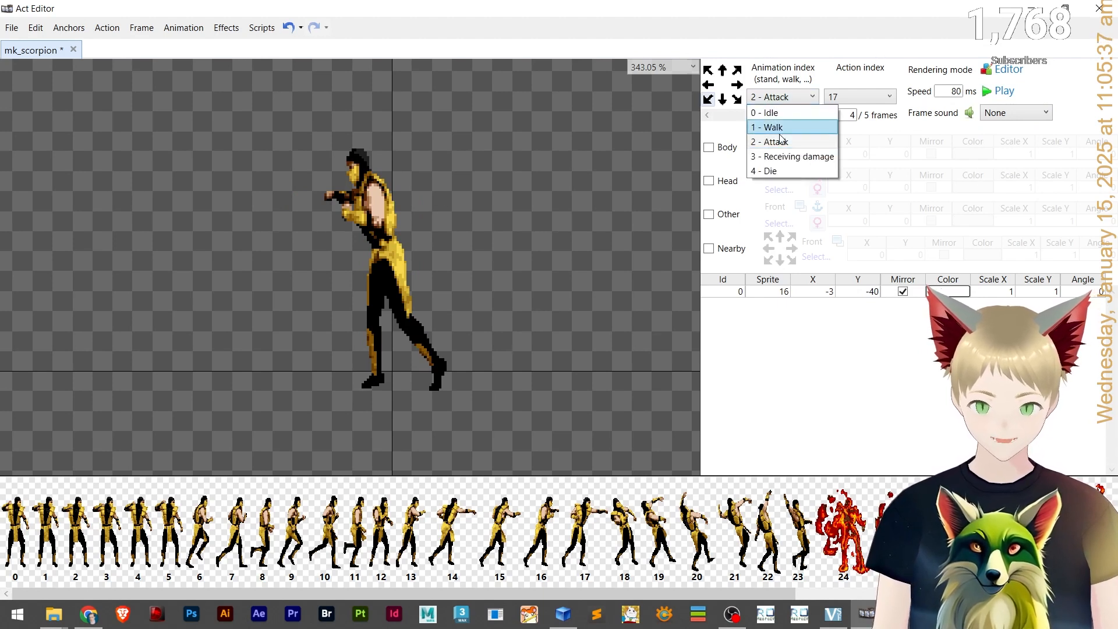
click(786, 156)
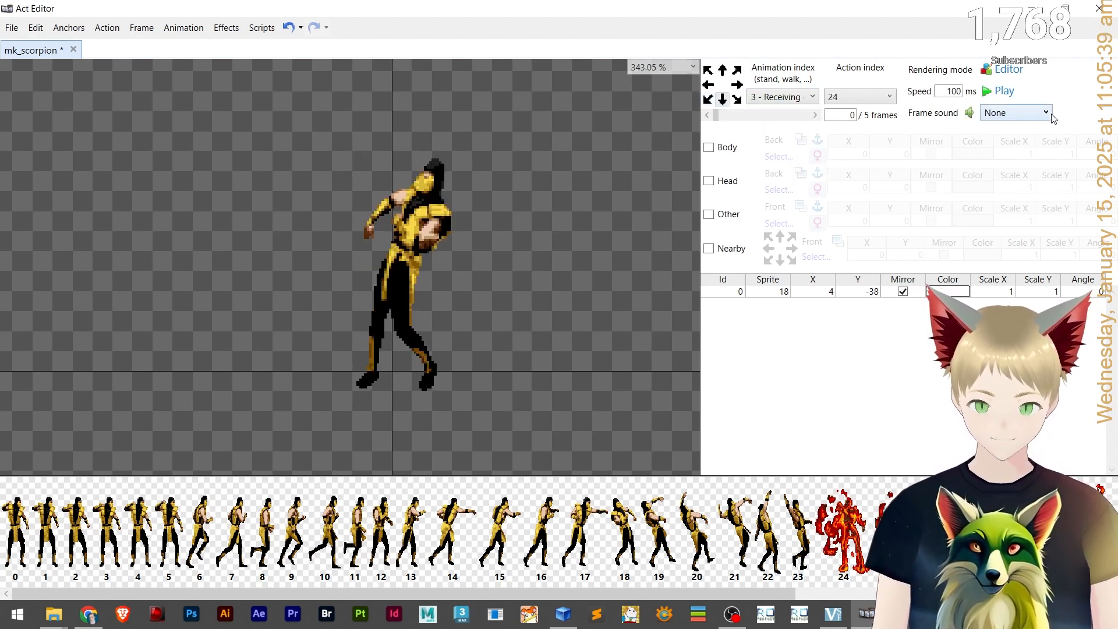
click(1030, 114)
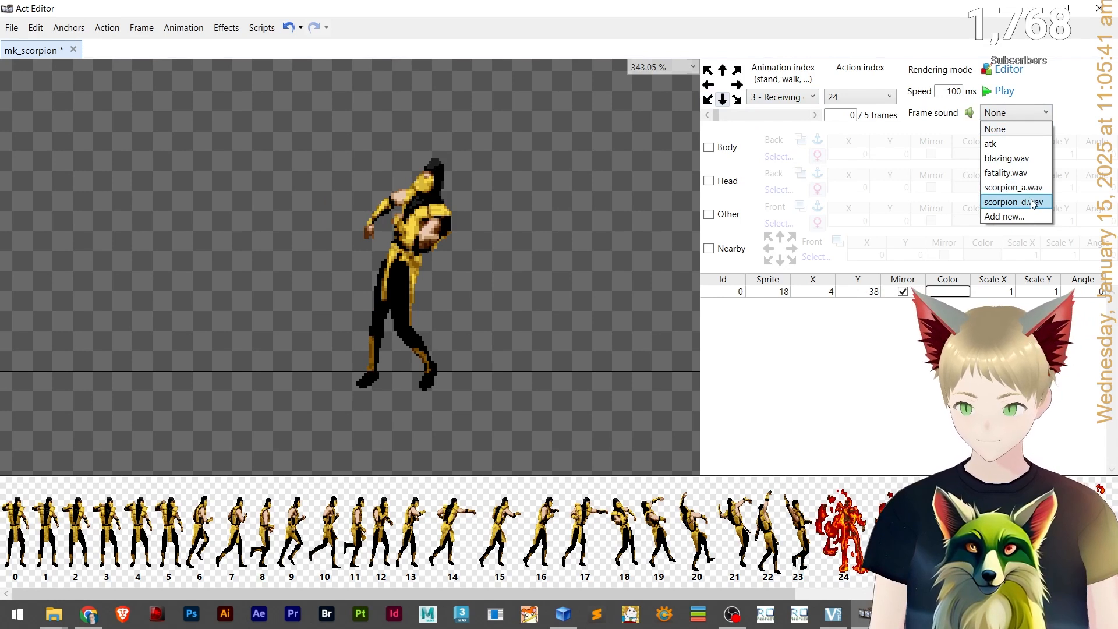
click(1032, 202)
click(999, 93)
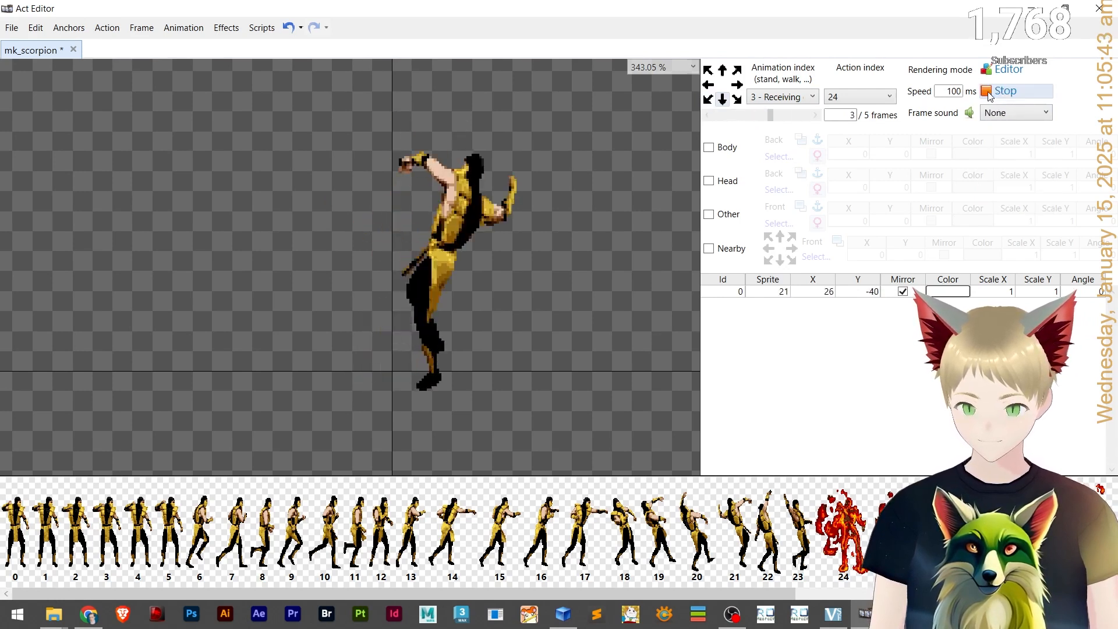
click(1001, 92)
Clear the frame sound from frame 0 of the Receiving damage animation by setting it to None.
click(1019, 117)
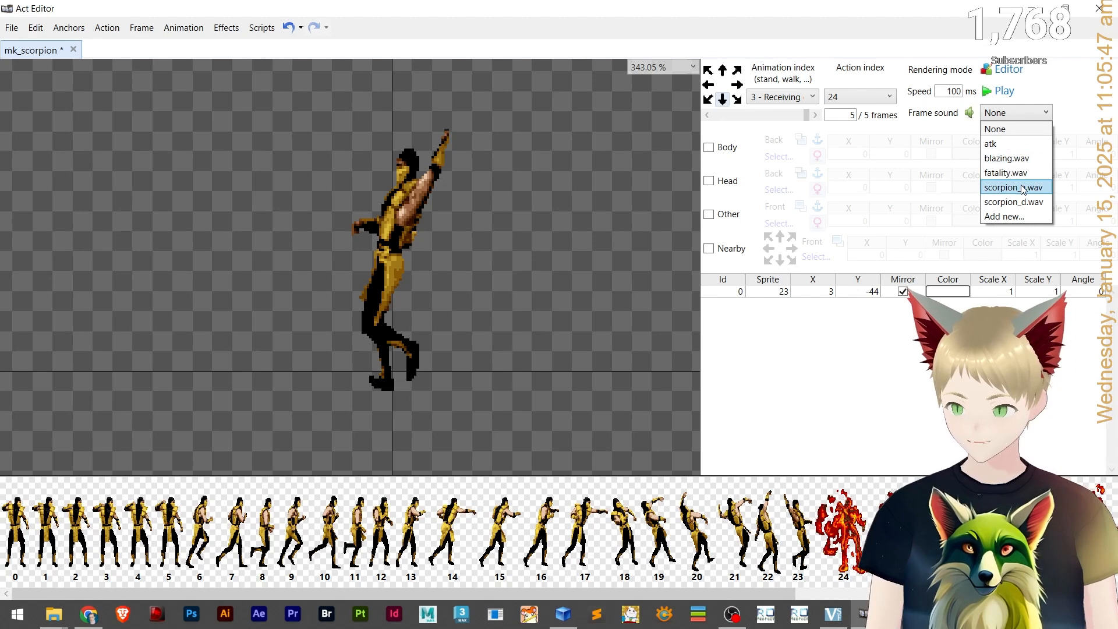
click(1007, 113)
click(817, 115)
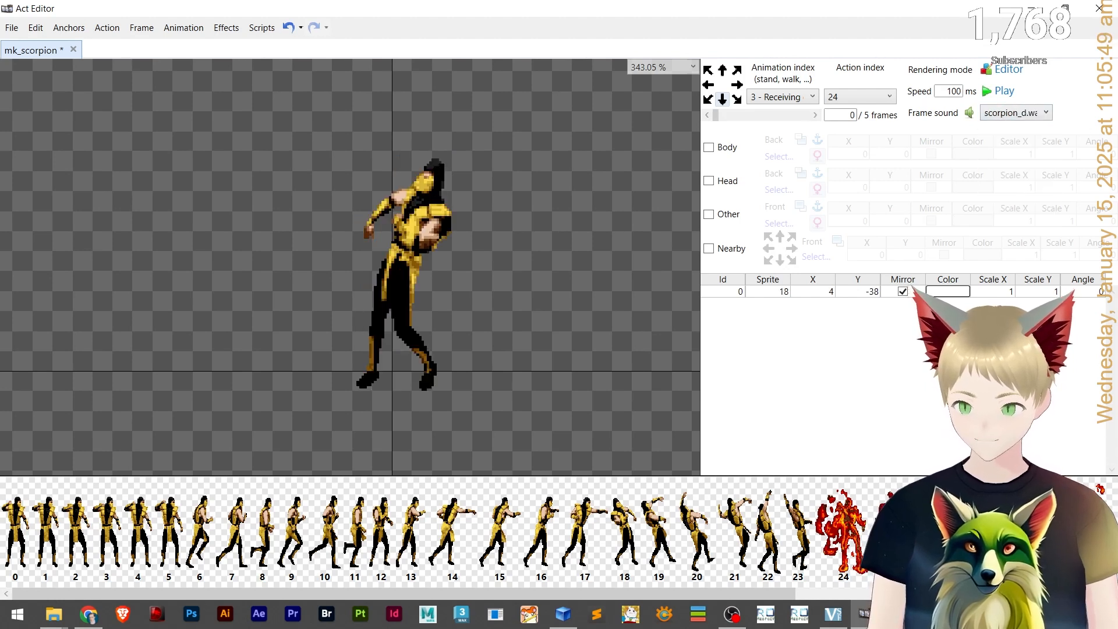
click(1009, 114)
click(1012, 128)
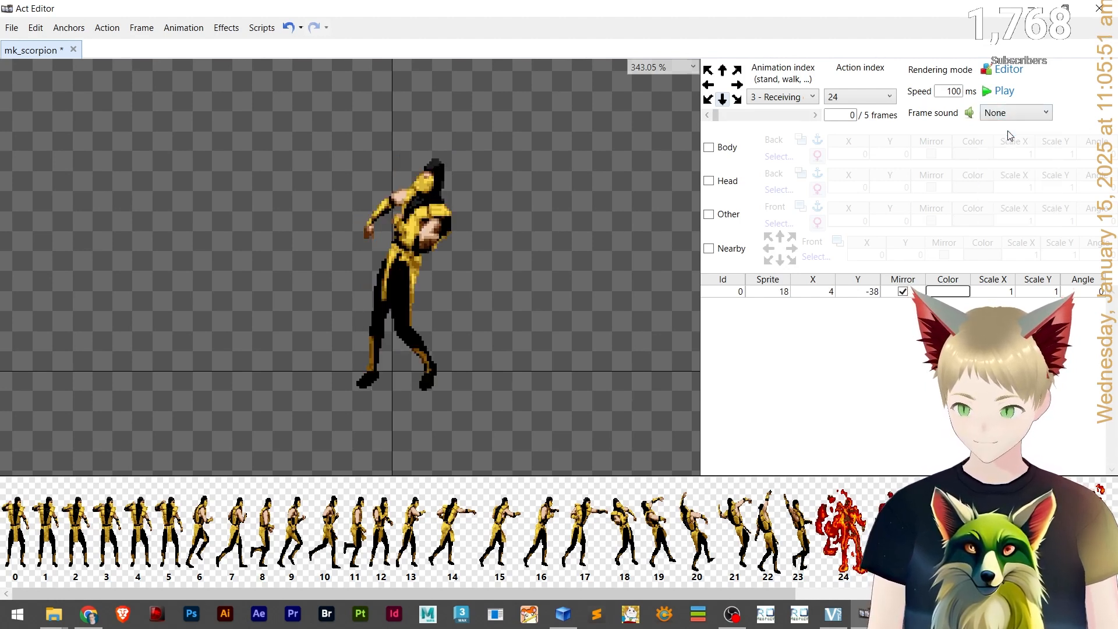
Open the Die animation and assign blazing.wav as the frame sound of frame 0.
click(790, 99)
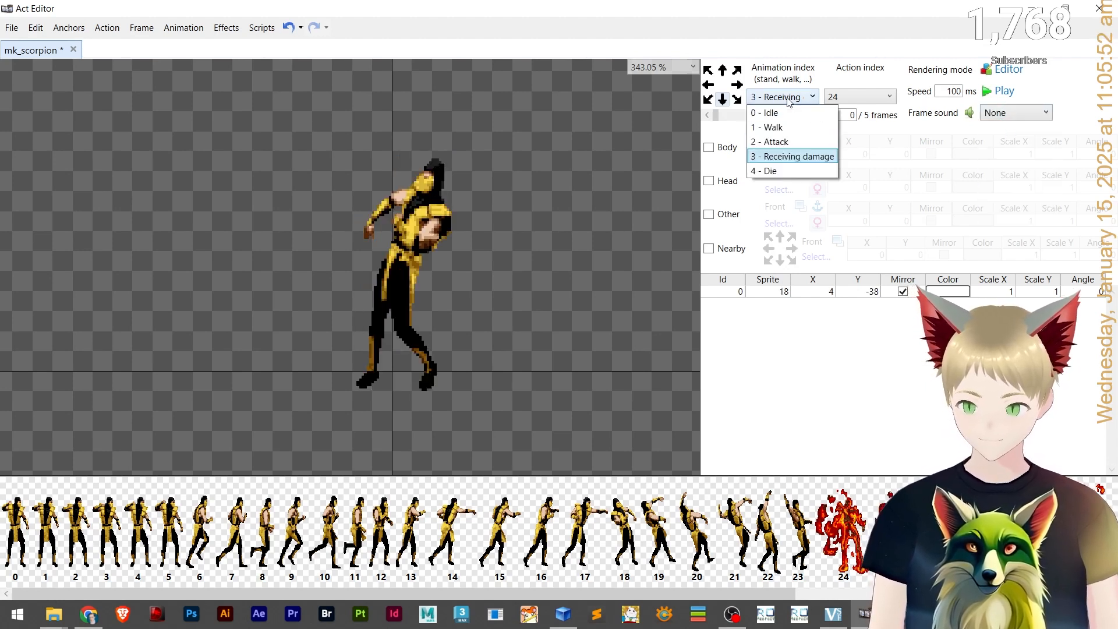
click(789, 170)
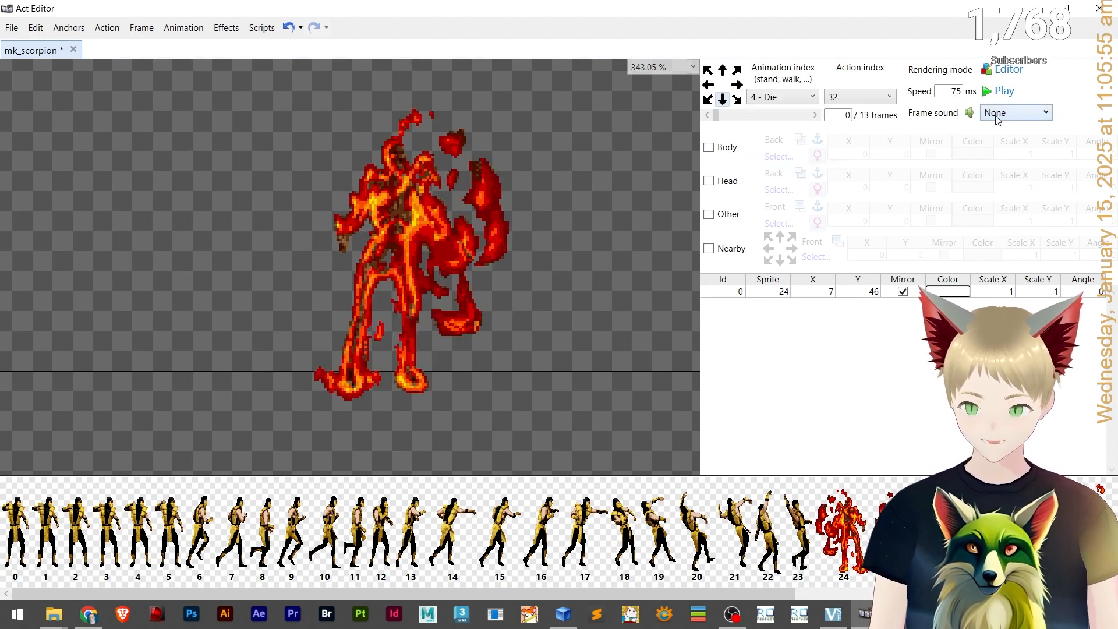
click(998, 116)
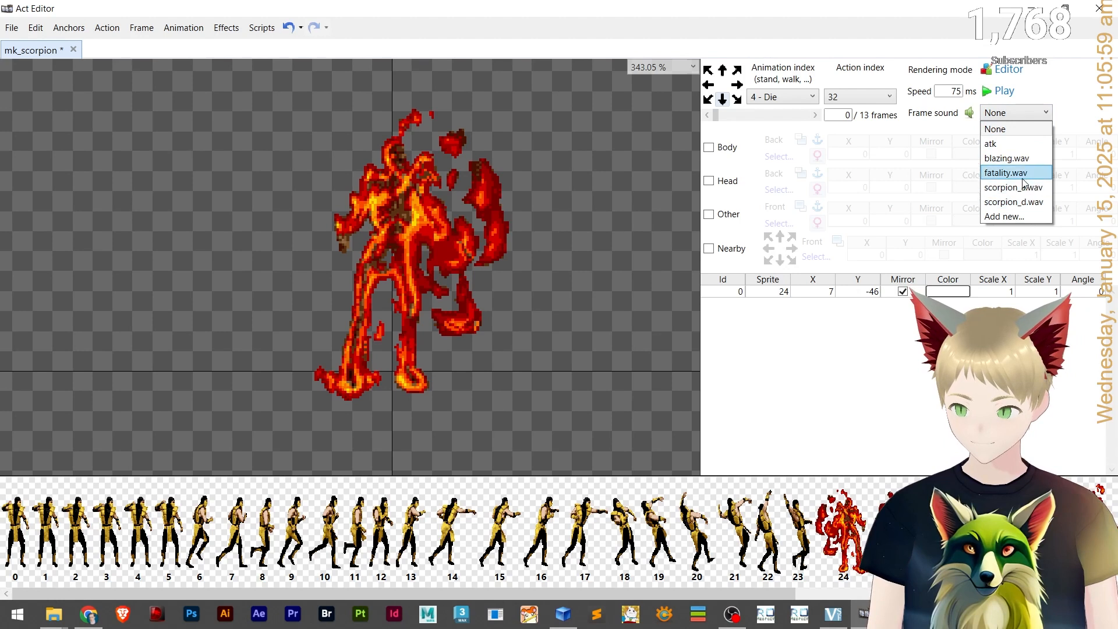
click(1021, 157)
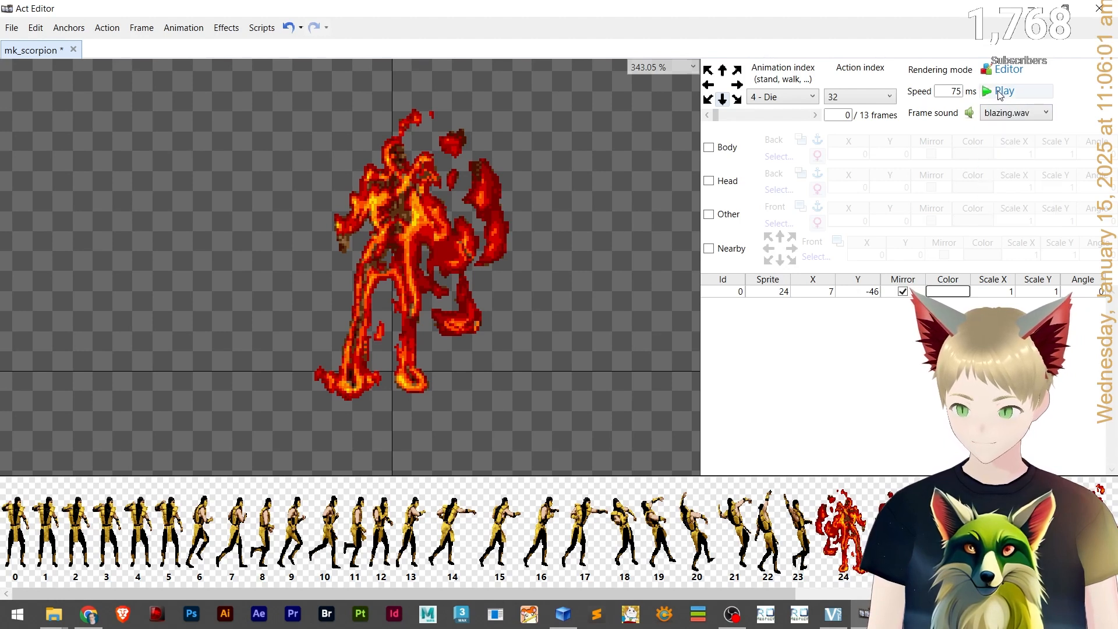
Try assigning scorpion_d.wav to frame 1, preview the Die animation, and reset frame 1's sound to None.
click(815, 115)
click(1016, 112)
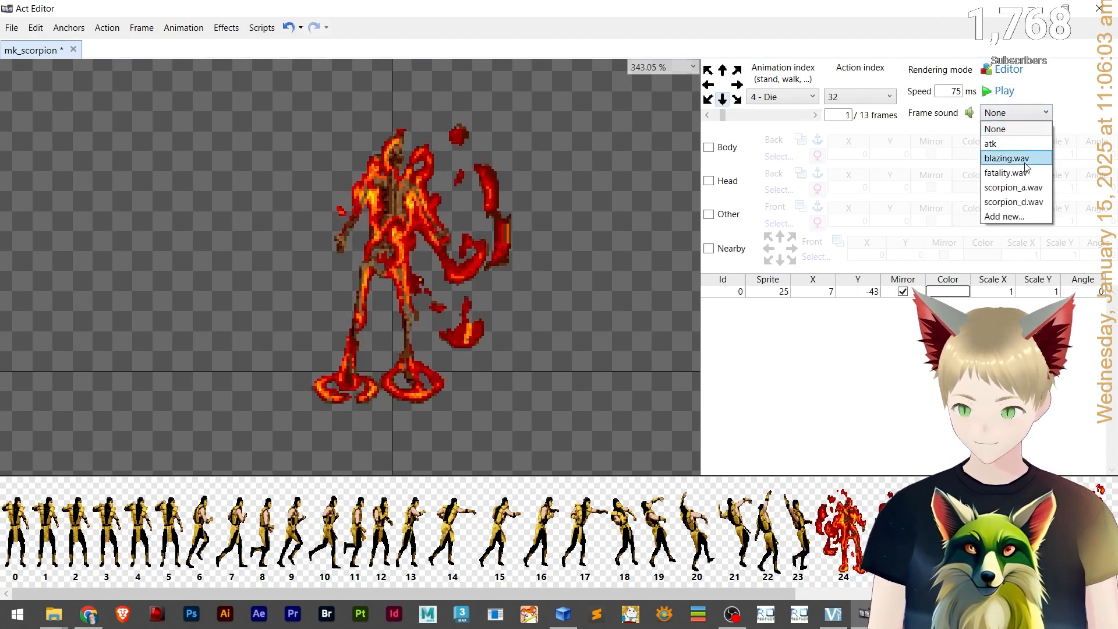
click(1034, 201)
click(997, 92)
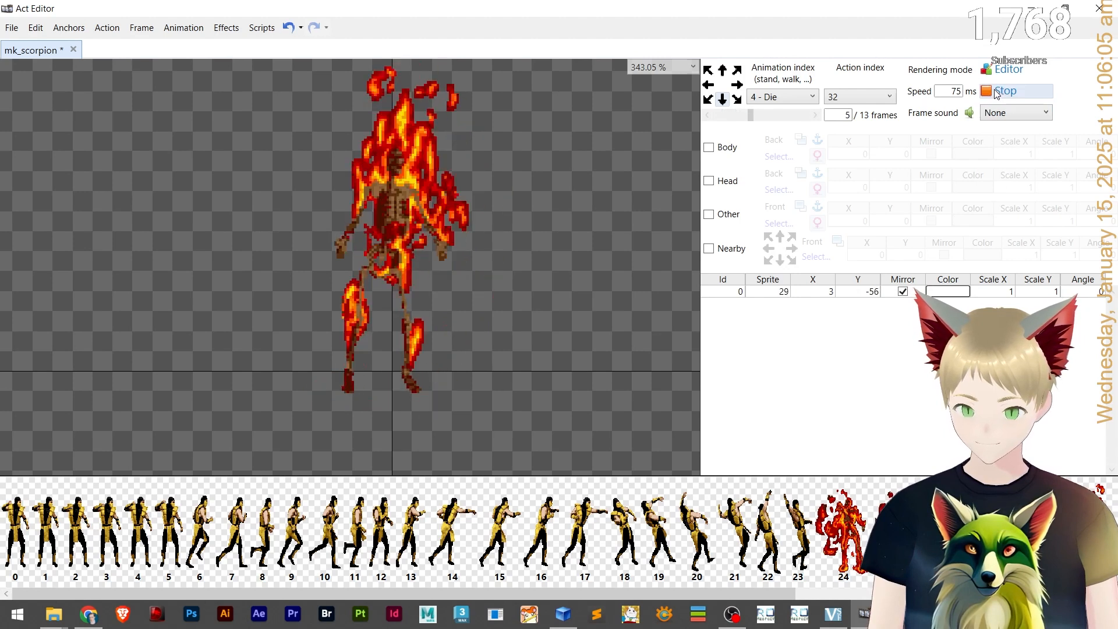
click(997, 91)
click(707, 115)
click(707, 115)
click(707, 114)
click(708, 115)
click(708, 115)
click(707, 115)
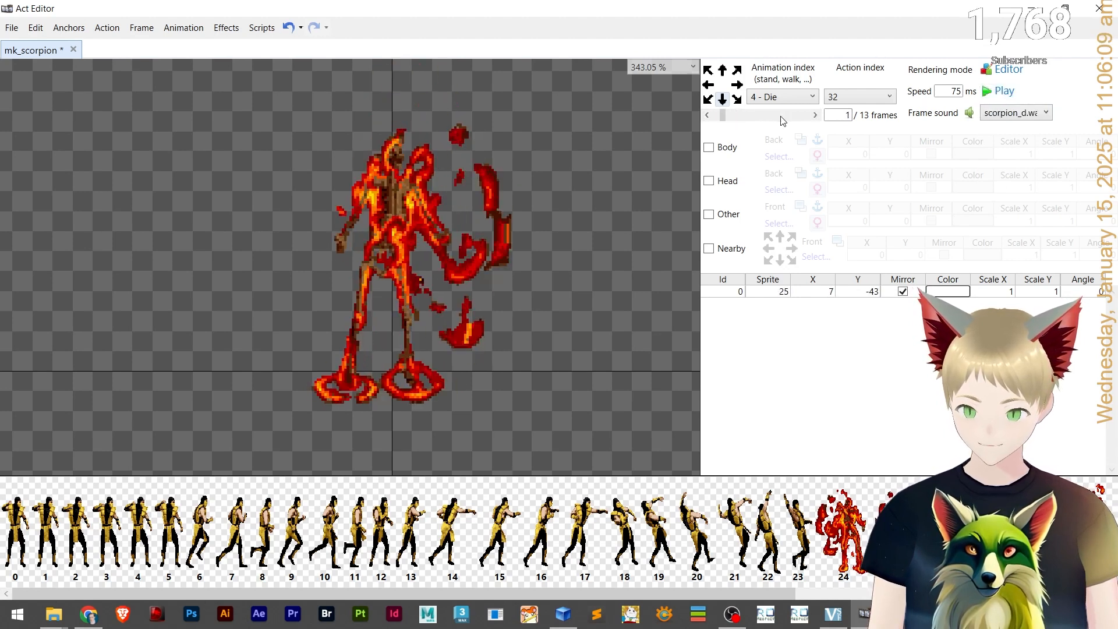
click(1042, 113)
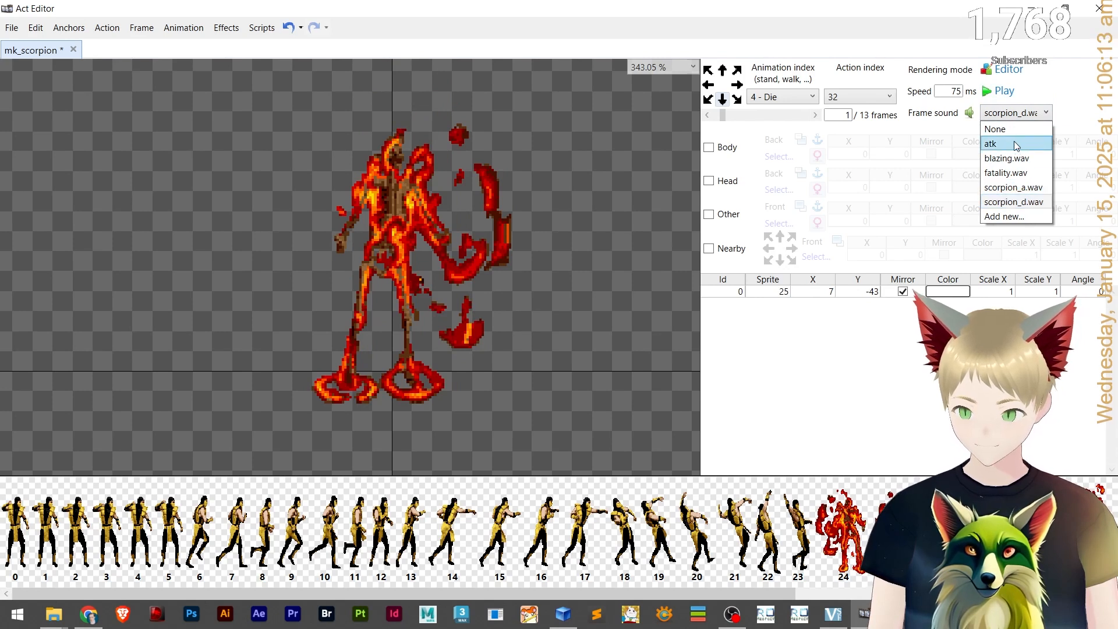
click(996, 129)
Assign scorpion_d.wav to the last Die frame, 13, and preview the animation.
click(708, 115)
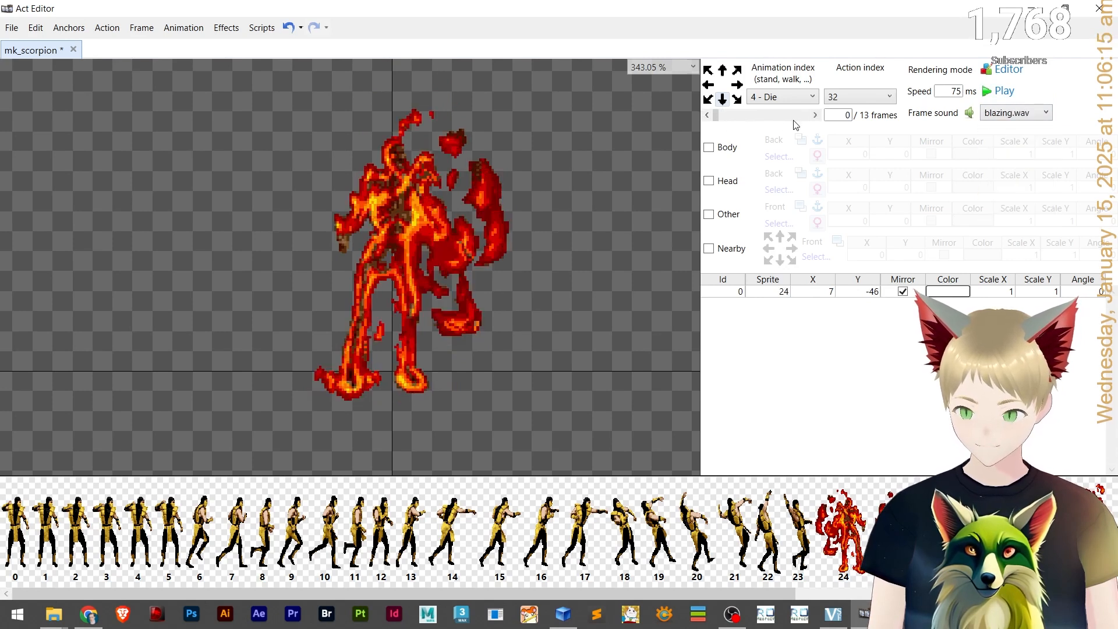
click(994, 91)
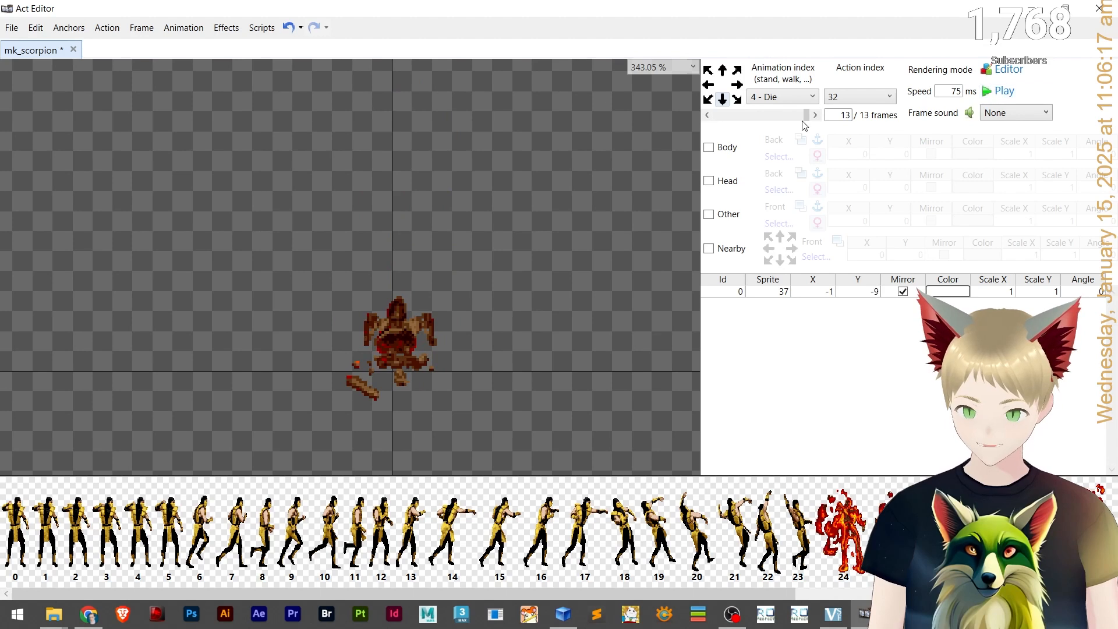
click(710, 116)
click(815, 115)
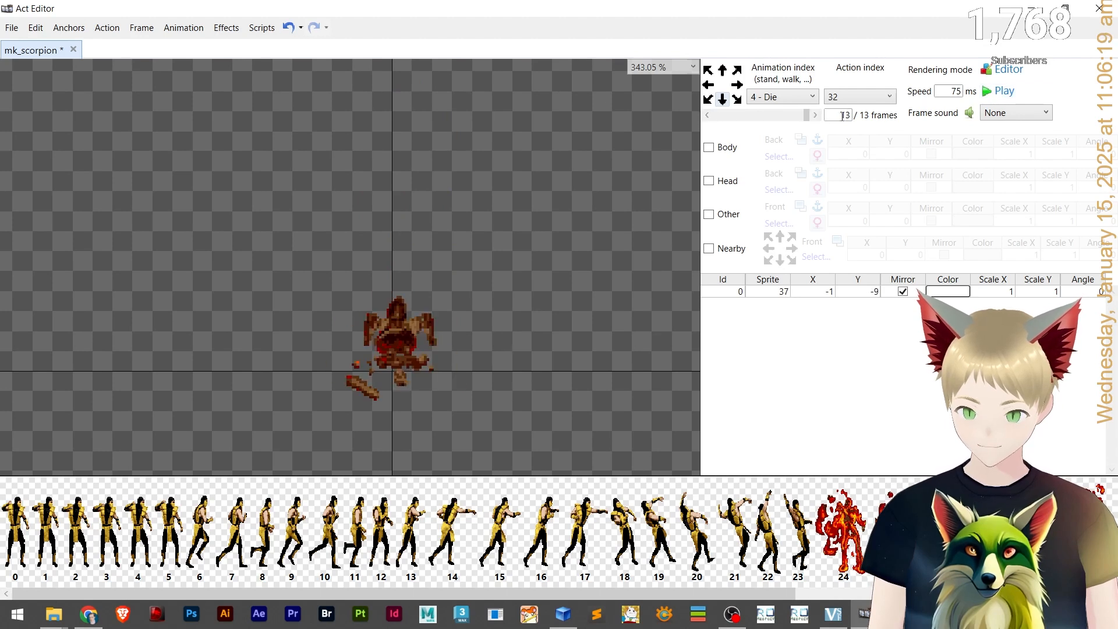
click(1003, 112)
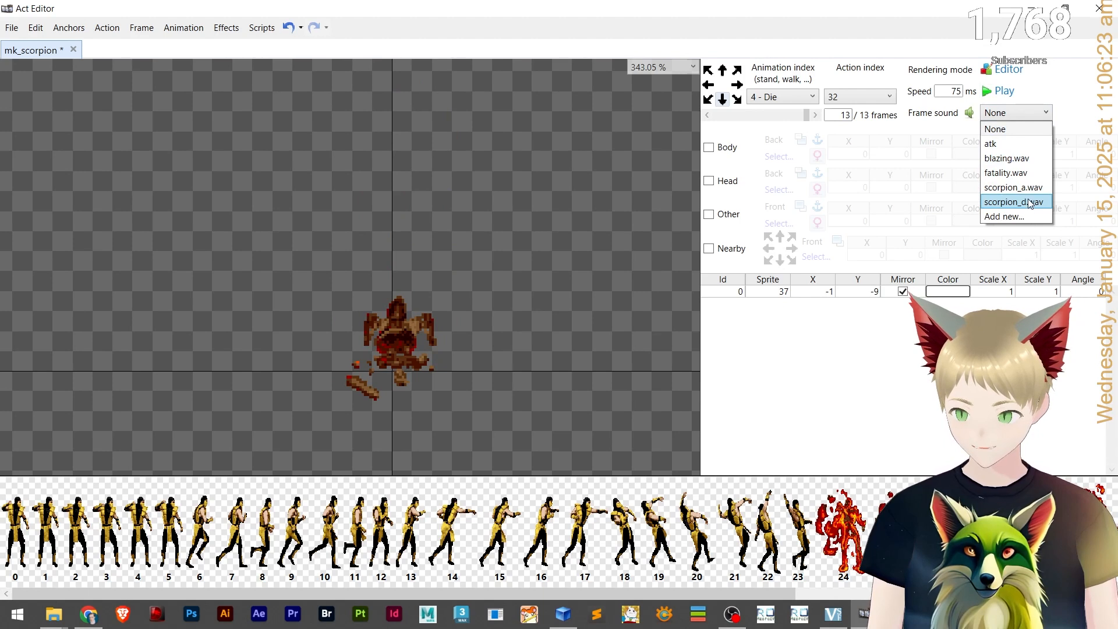
click(1029, 203)
click(1004, 92)
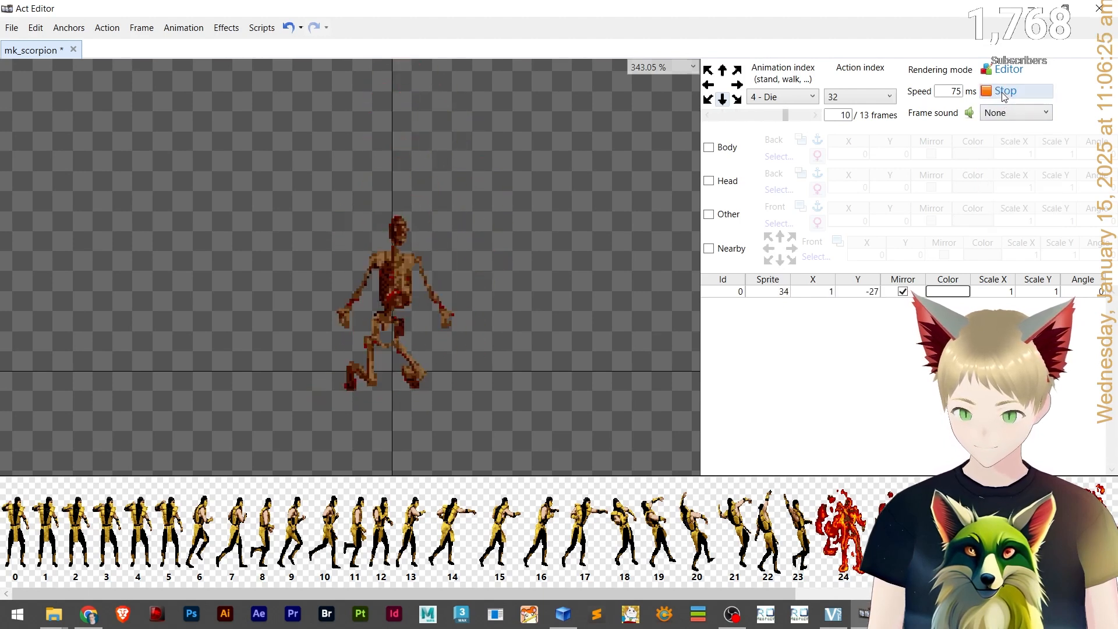
click(1005, 92)
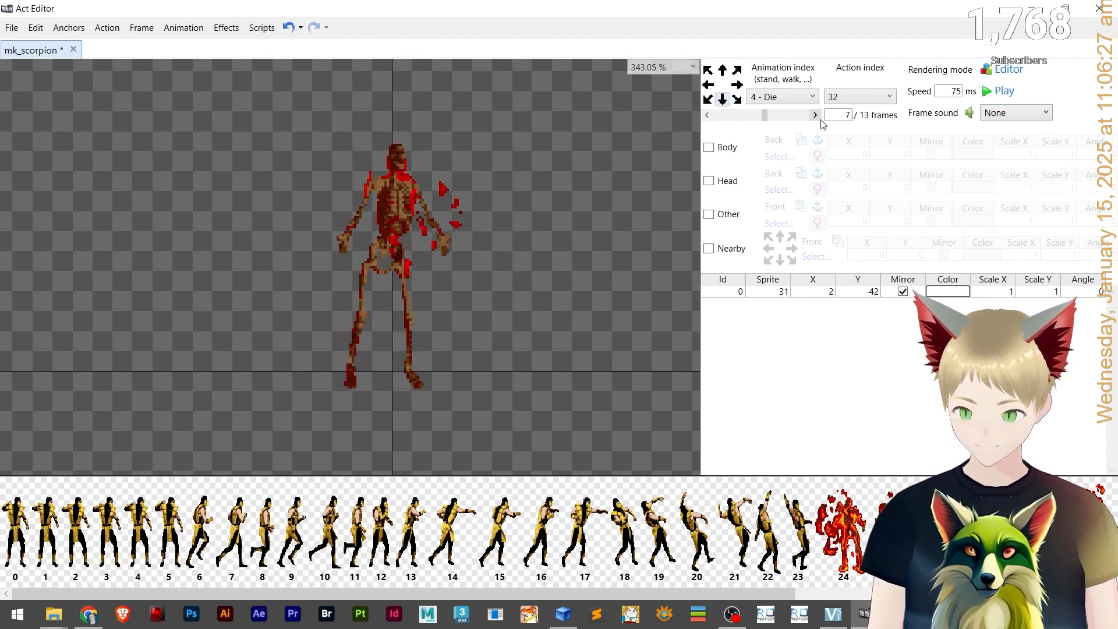
Step through the Die animation frames and preview its playback.
click(713, 118)
click(714, 118)
click(714, 117)
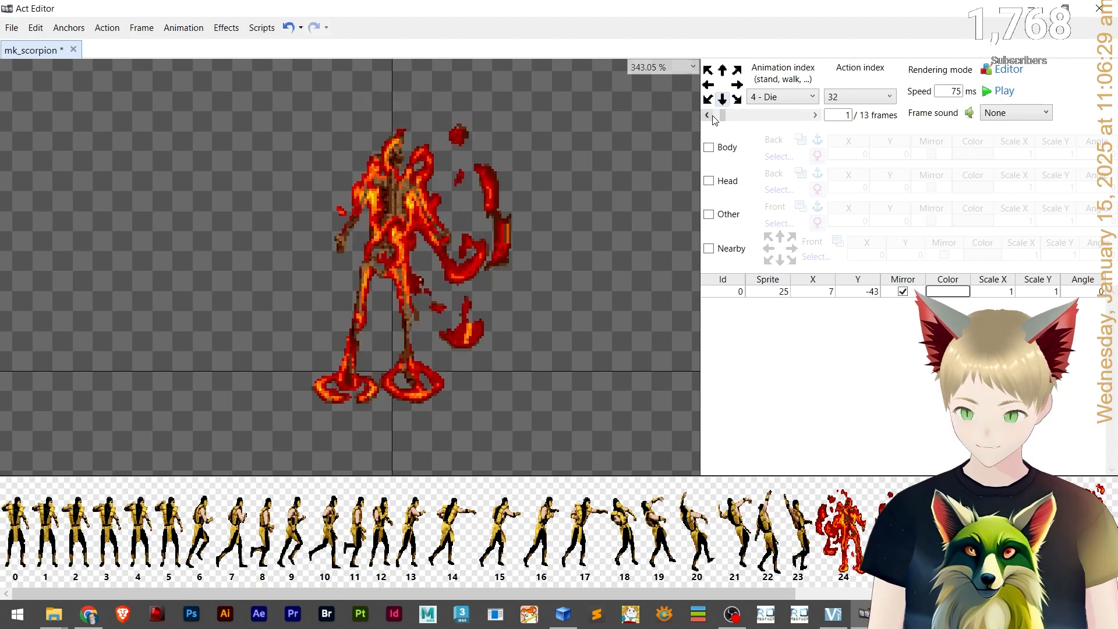
click(1005, 91)
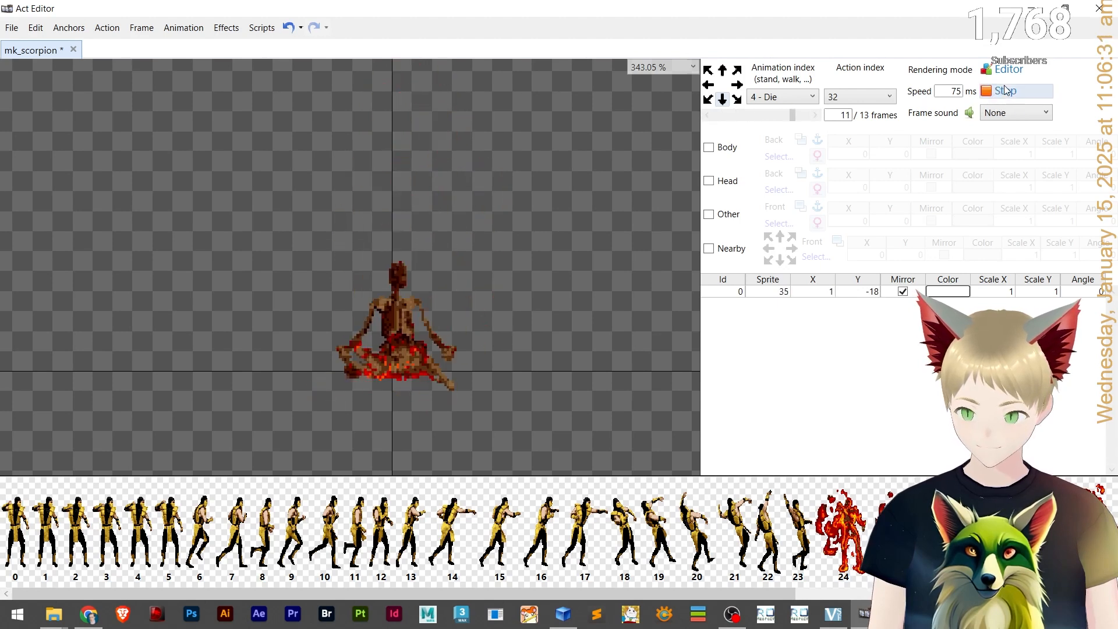
click(1006, 91)
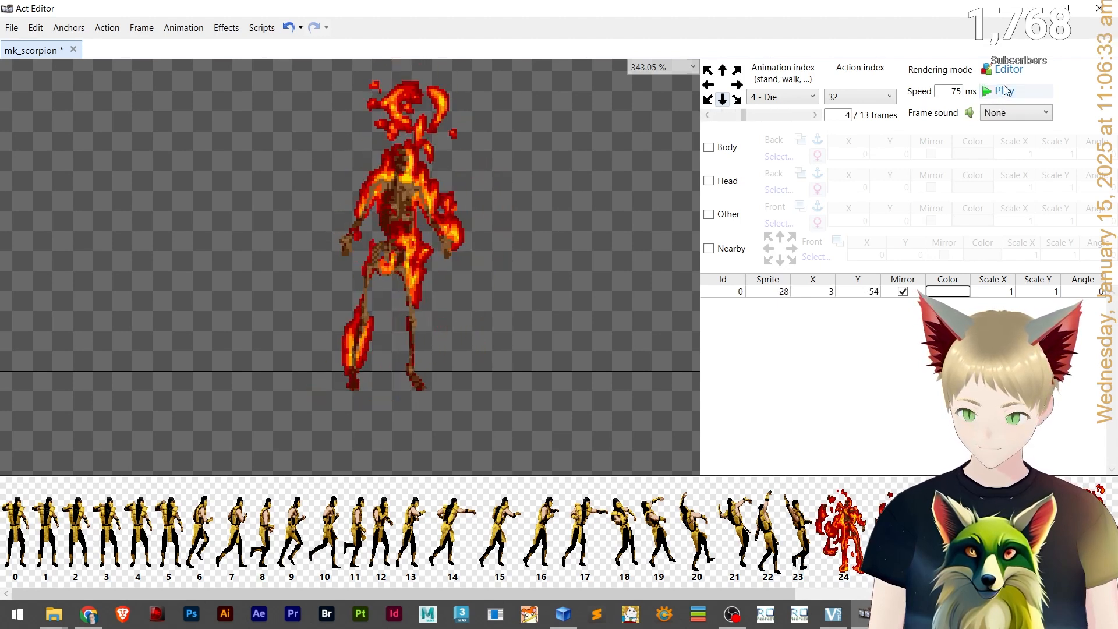
click(708, 115)
click(708, 115)
click(708, 116)
click(708, 115)
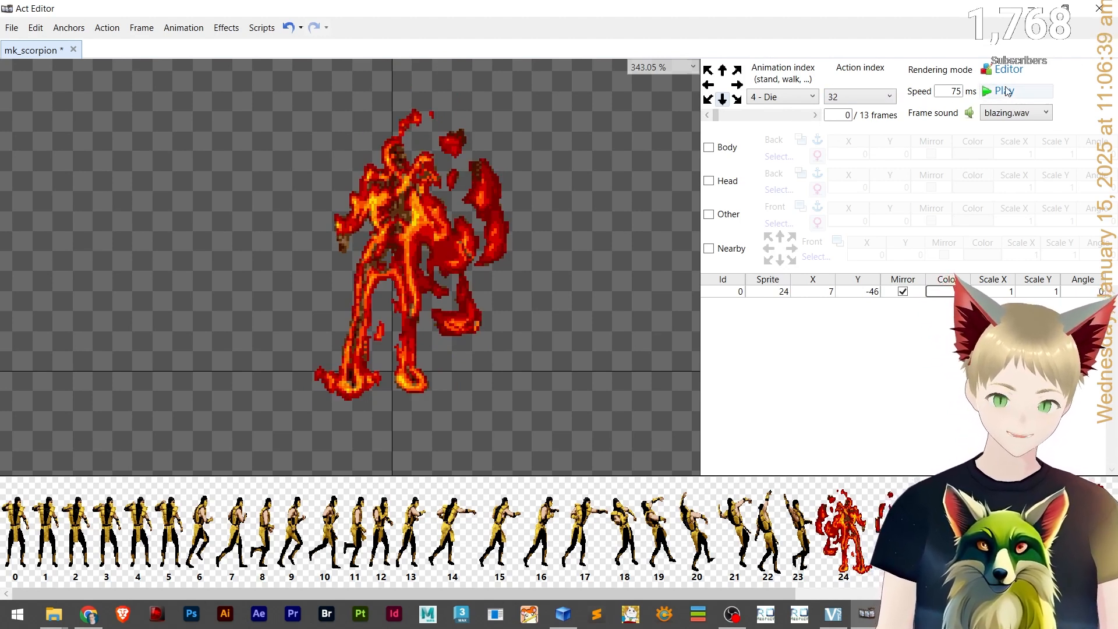
click(815, 114)
click(816, 114)
click(815, 115)
click(816, 115)
click(815, 115)
click(815, 115)
click(816, 115)
click(815, 115)
click(815, 115)
click(815, 115)
click(815, 115)
click(815, 115)
click(815, 115)
Assign fatality.wav to frame 13 of the Die animation and preview it.
click(1020, 112)
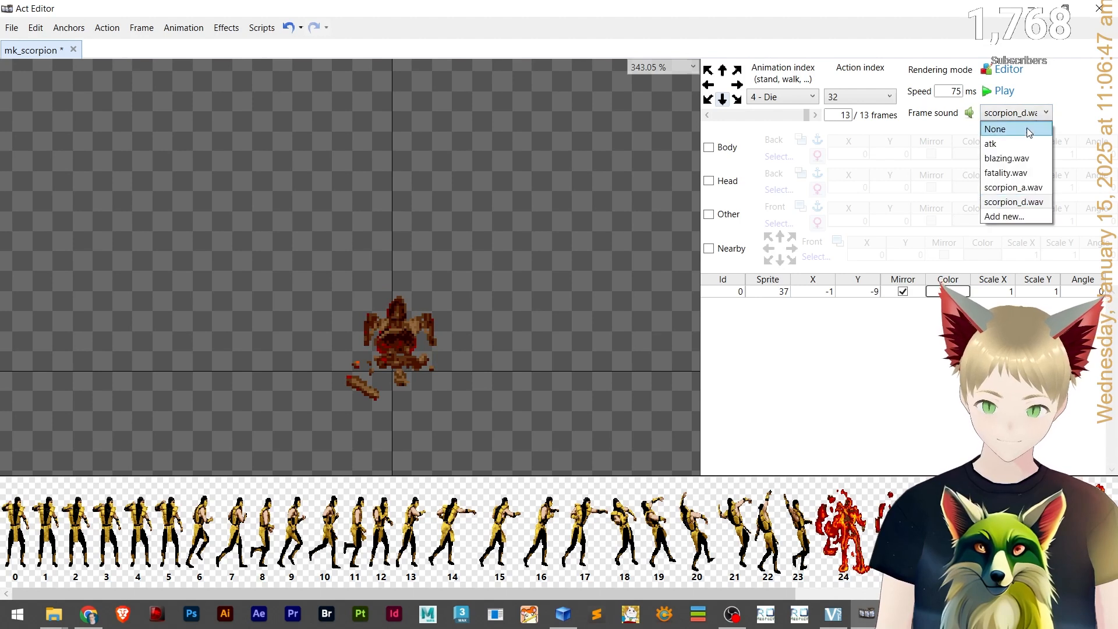
click(1019, 154)
click(1004, 99)
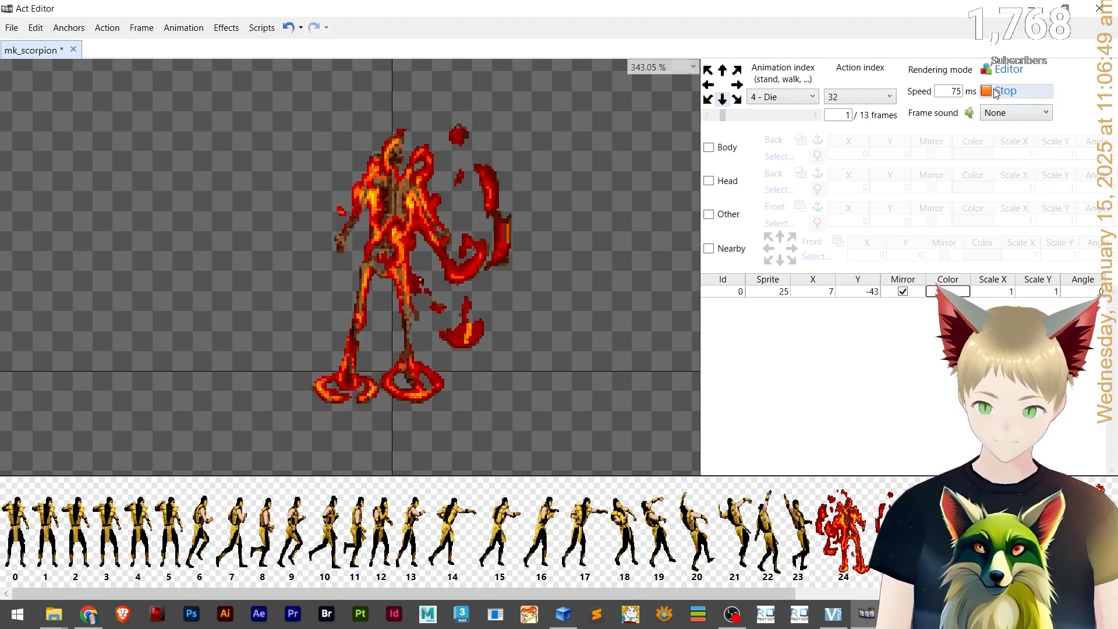
click(815, 115)
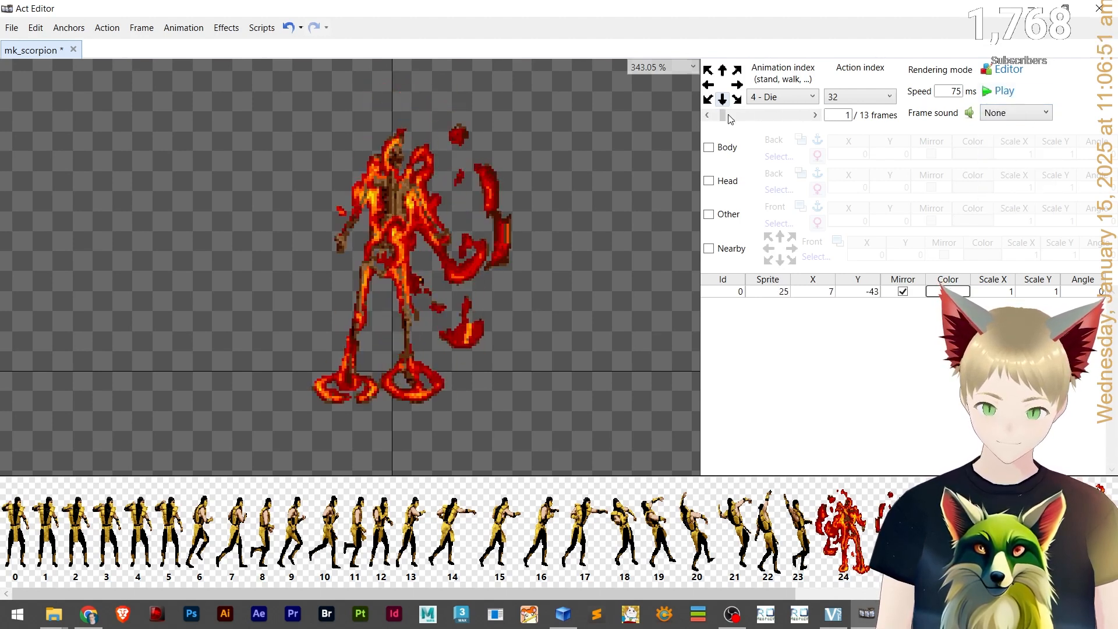
click(707, 115)
click(1001, 93)
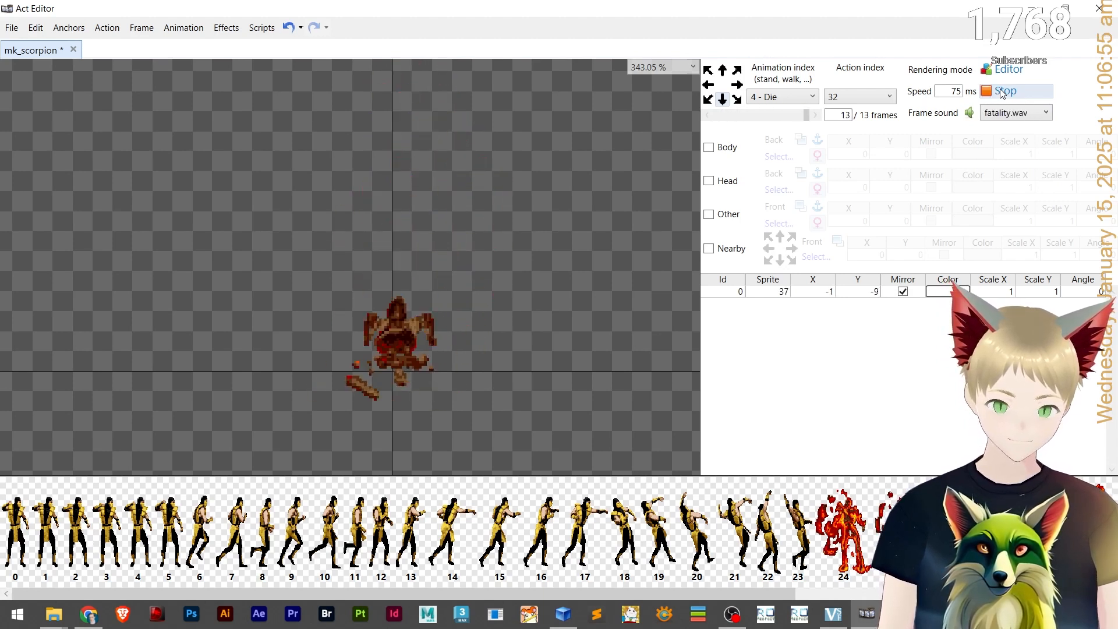
click(836, 112)
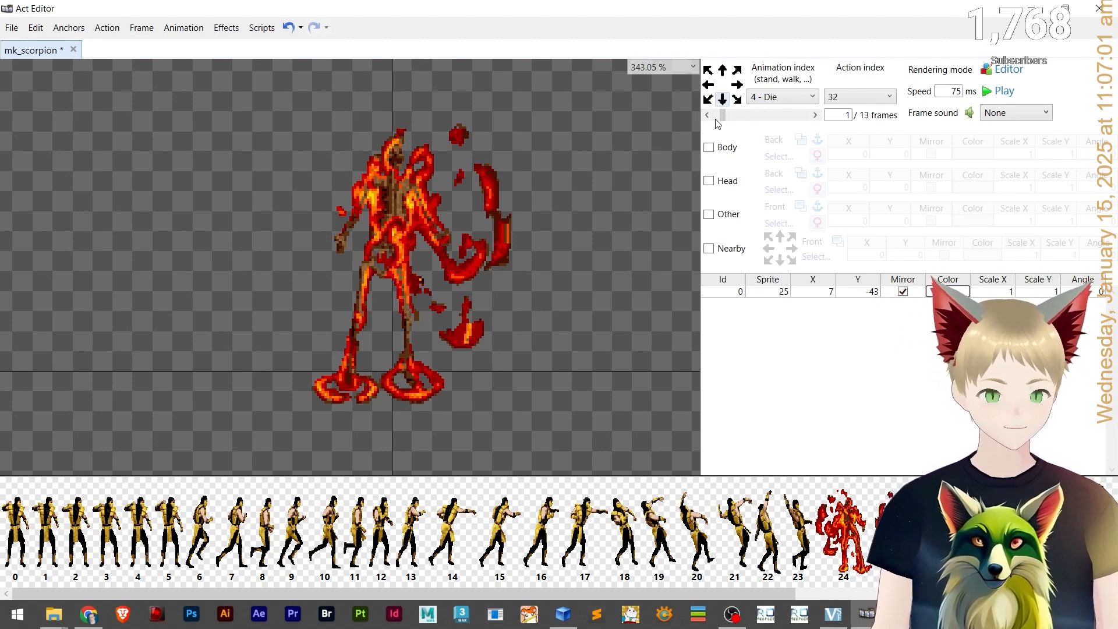
Switch to the next Die facing direction; assign blazing.wav to frame 0 and fatality.wav to frame 13.
click(708, 100)
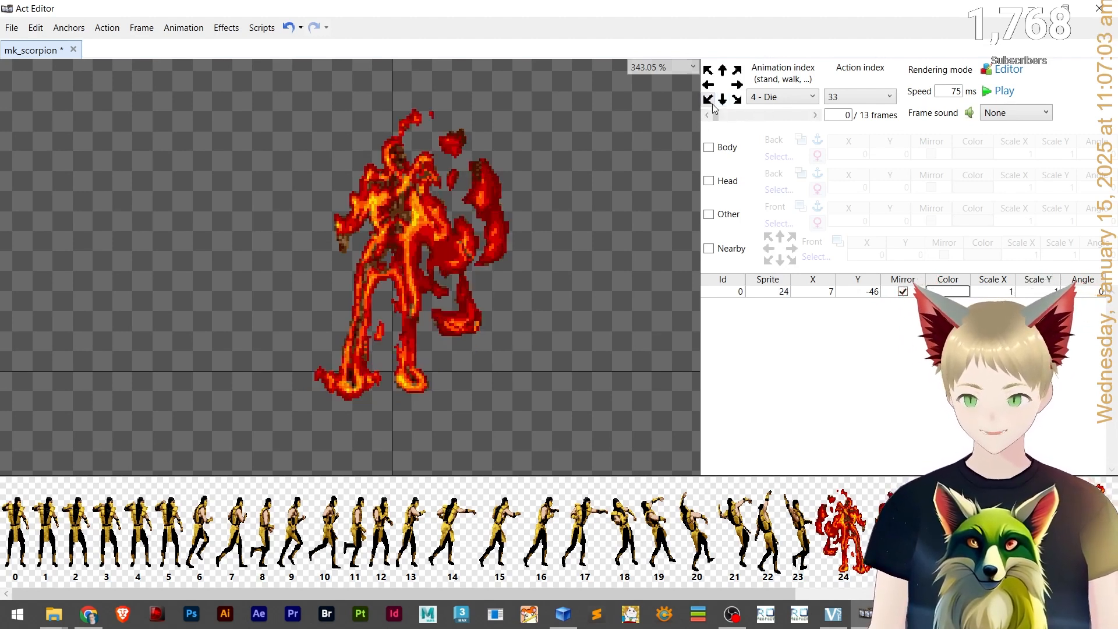
click(1018, 112)
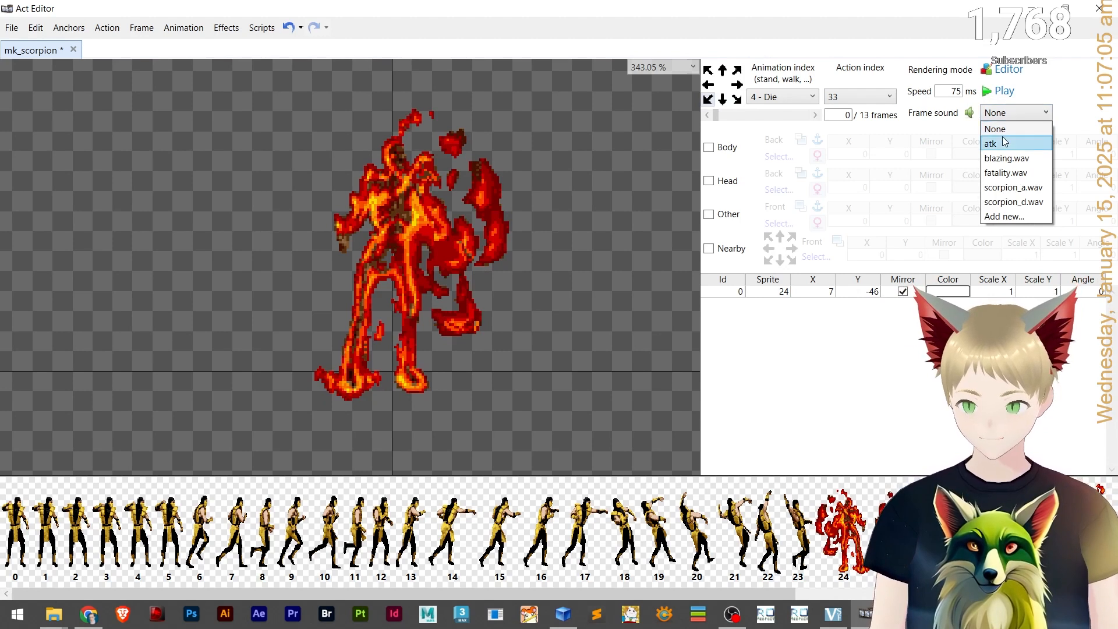
click(1018, 159)
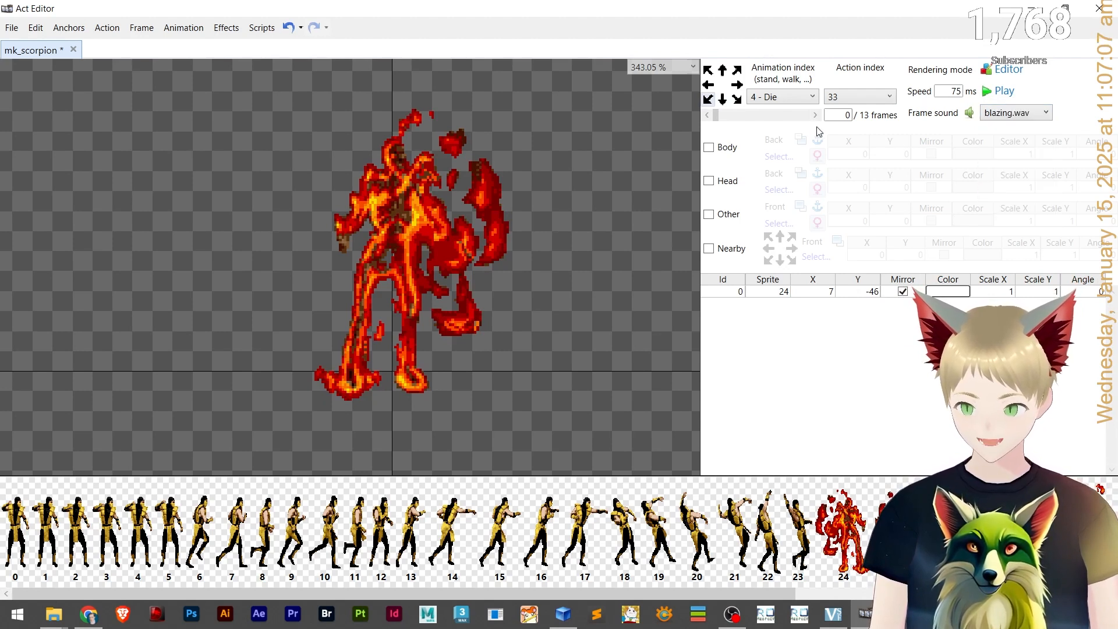
click(706, 116)
click(1016, 113)
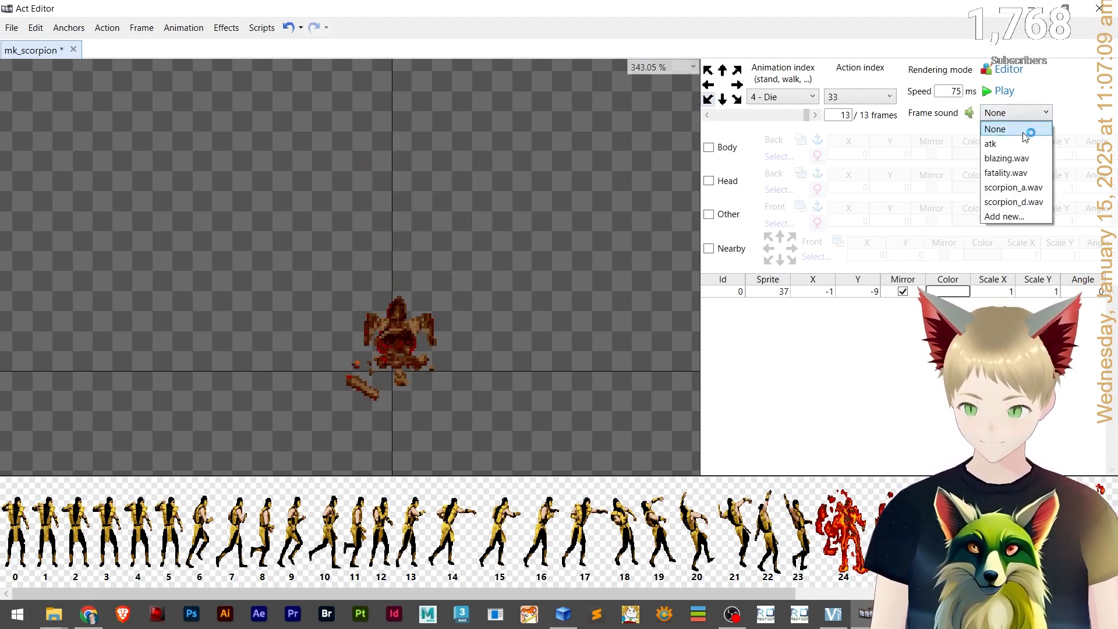
click(1006, 172)
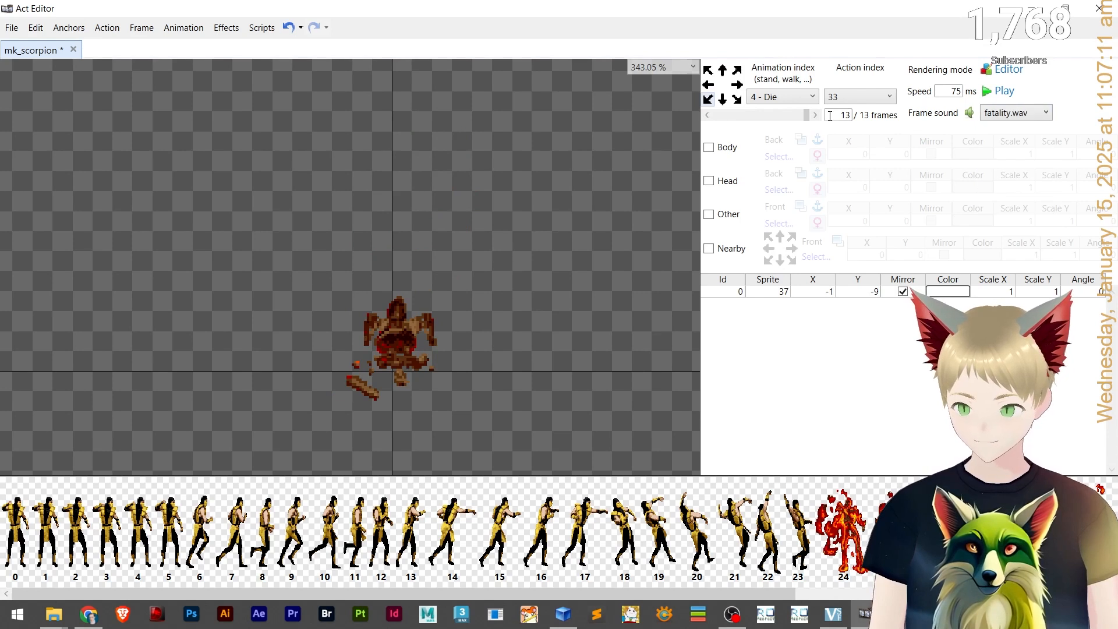
On a third Die facing direction, assign blazing.wav to frame 0 and fatality.wav to frame 13.
click(708, 85)
click(1019, 112)
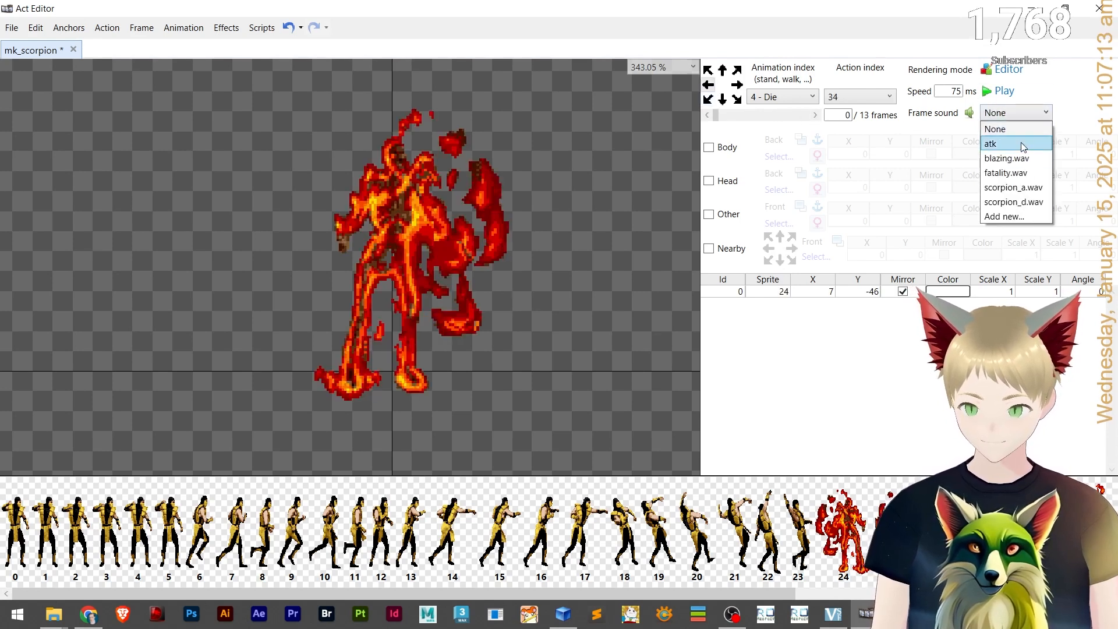
click(1007, 158)
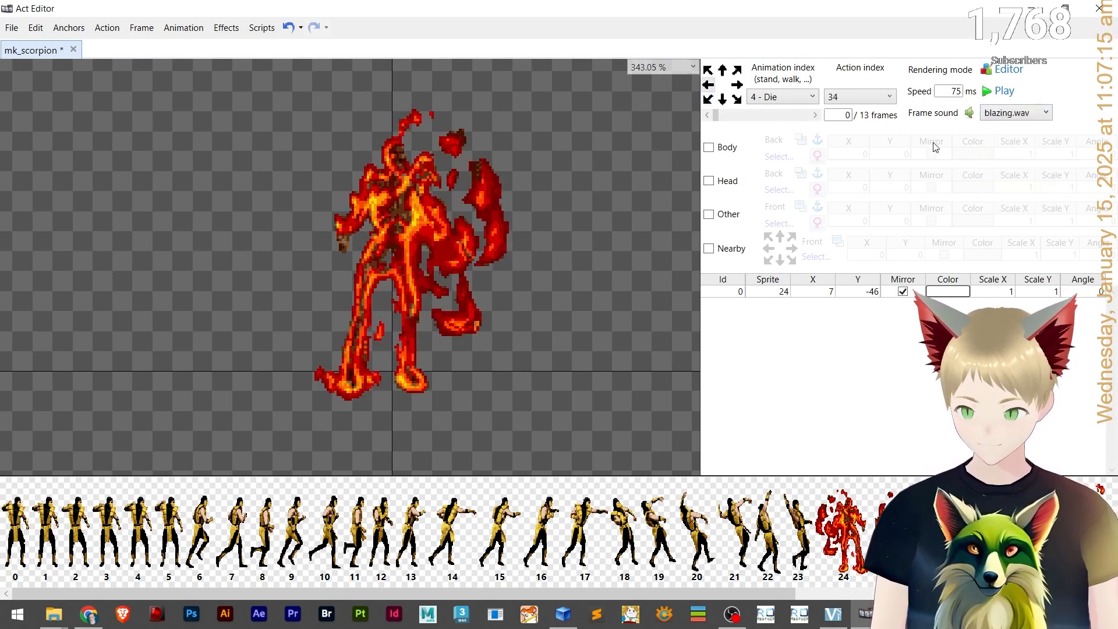
click(708, 114)
click(1013, 114)
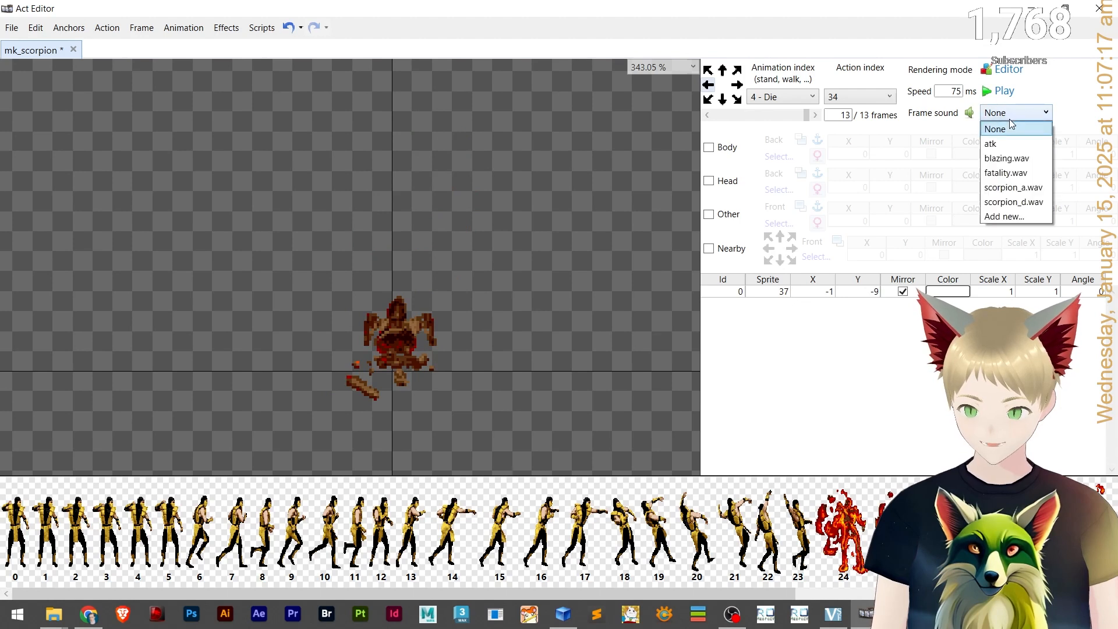
click(1015, 172)
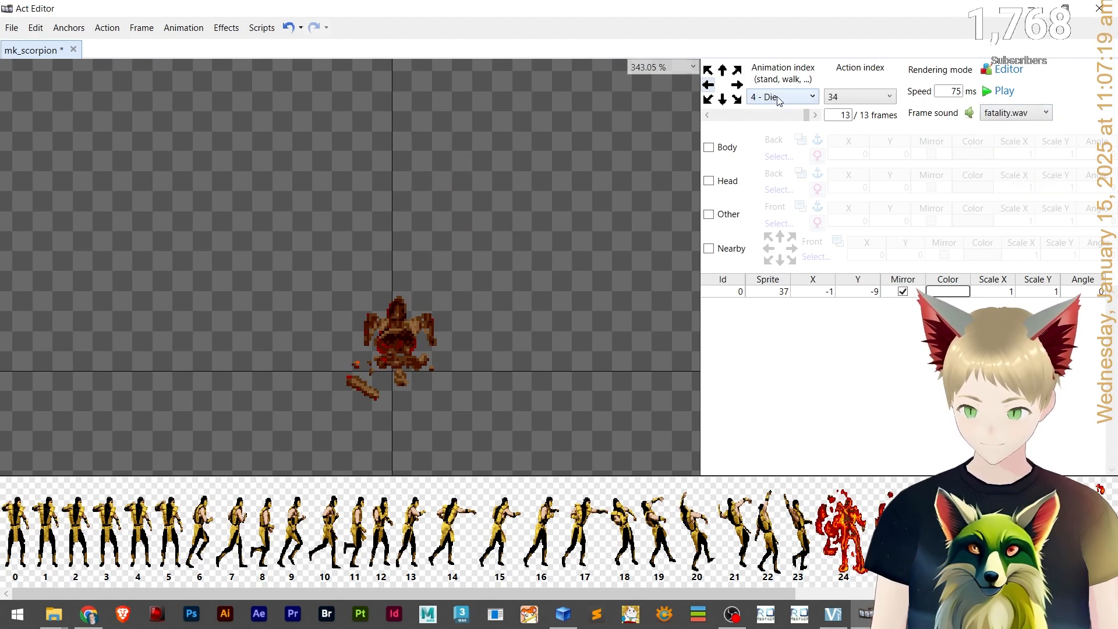
On the fourth Die facing direction, assign blazing.wav to frame 0 and fatality.wav to frame 13.
click(708, 70)
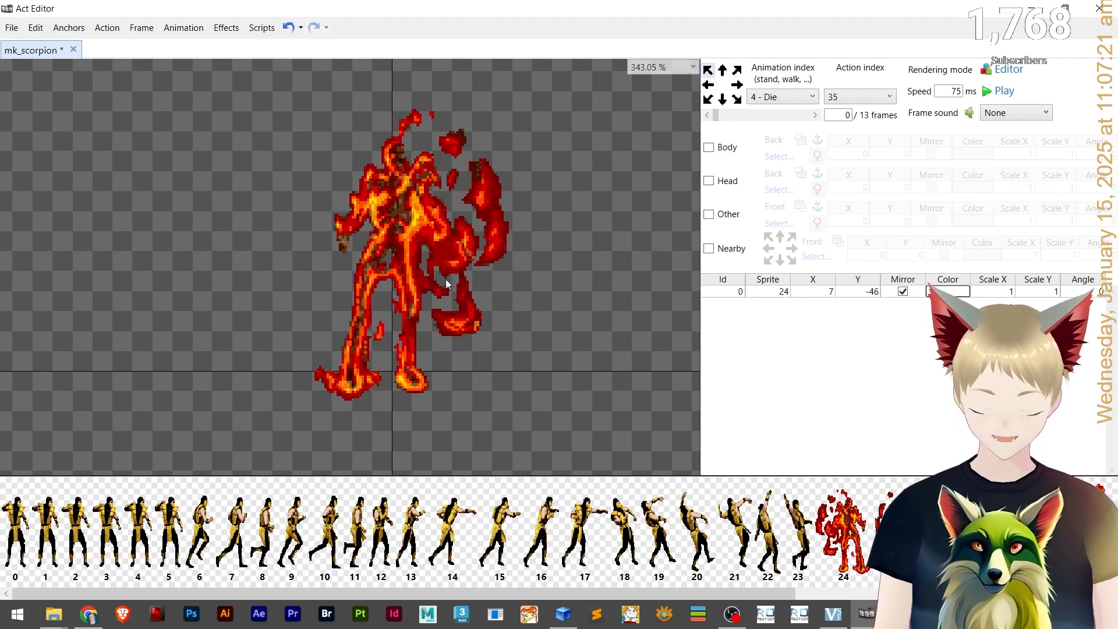
click(988, 119)
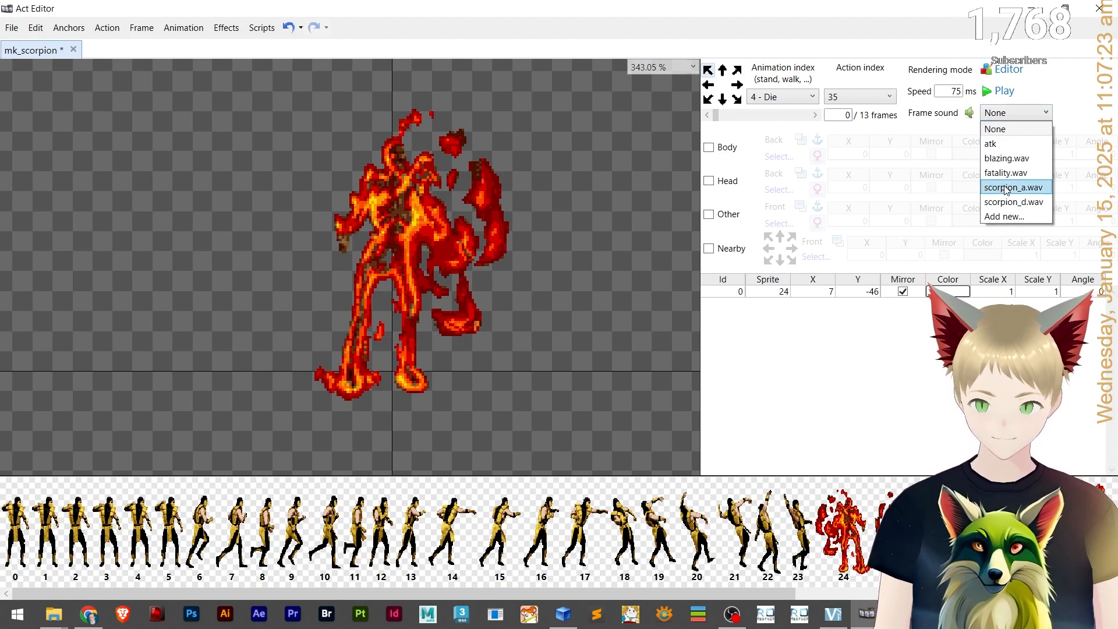
key(Down)
key(Down)
key(Down)
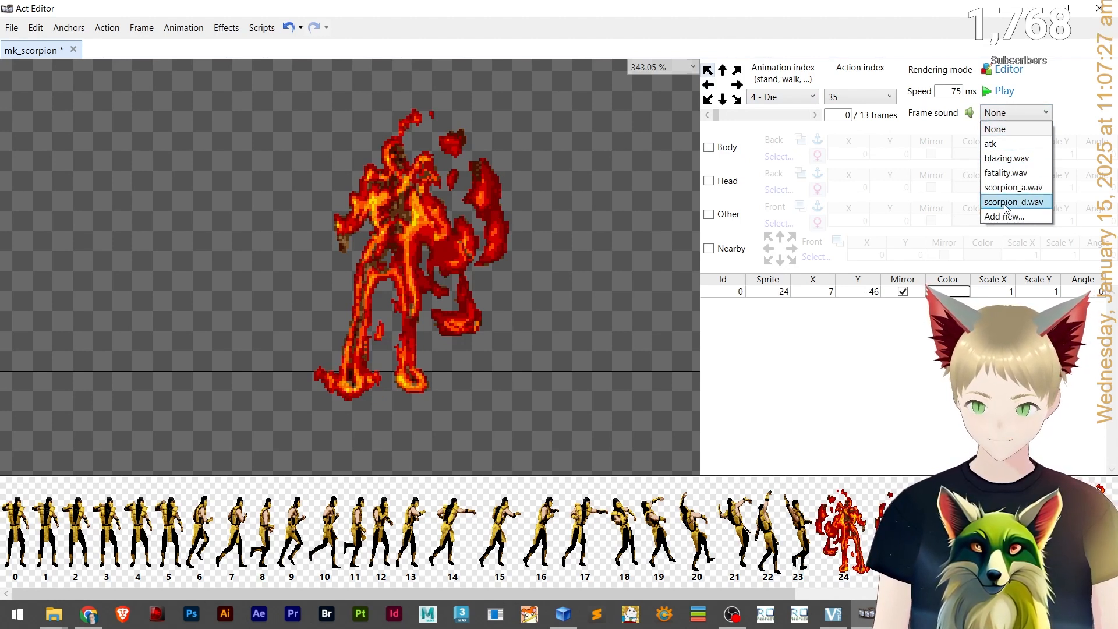
click(1023, 164)
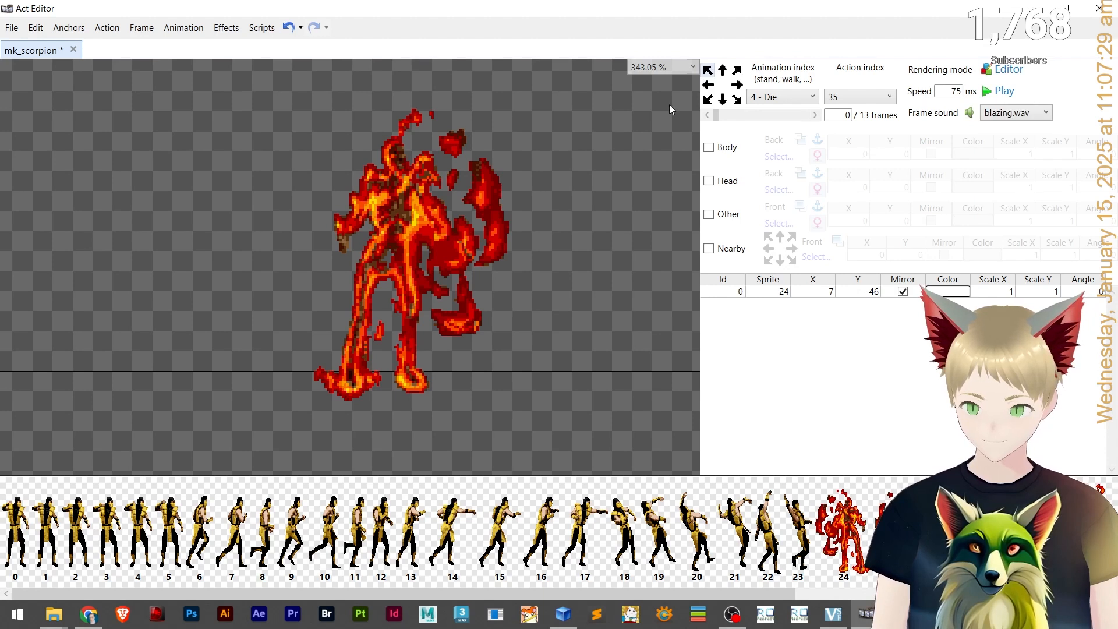
click(709, 117)
click(994, 115)
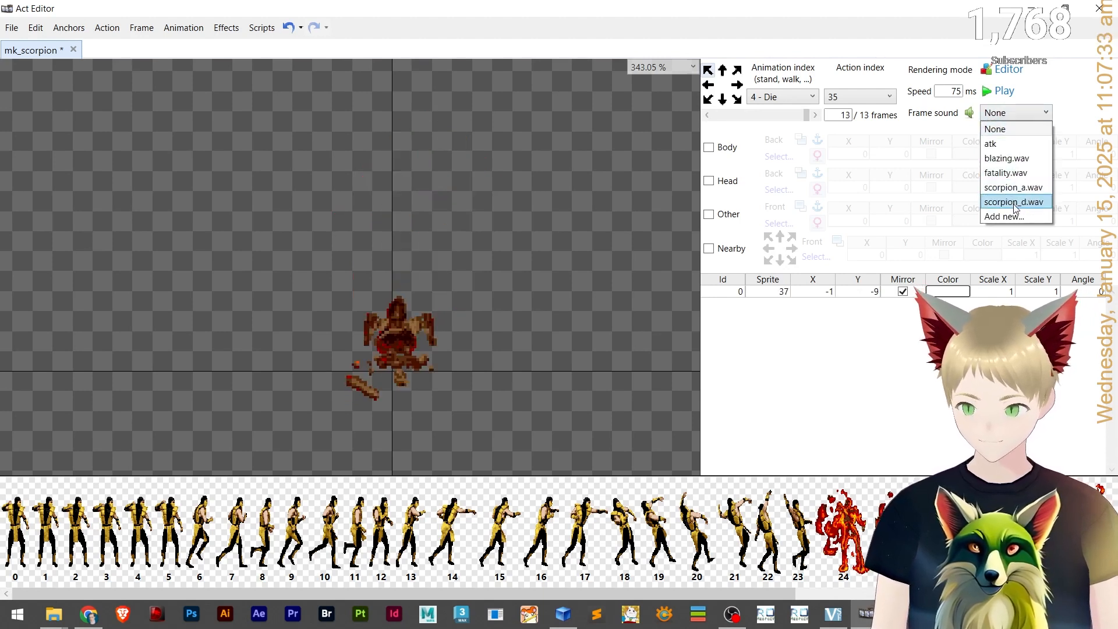
click(1013, 173)
On the fifth Die facing direction, assign blazing.wav to frame 0 and fatality.wav to frame 13.
click(723, 71)
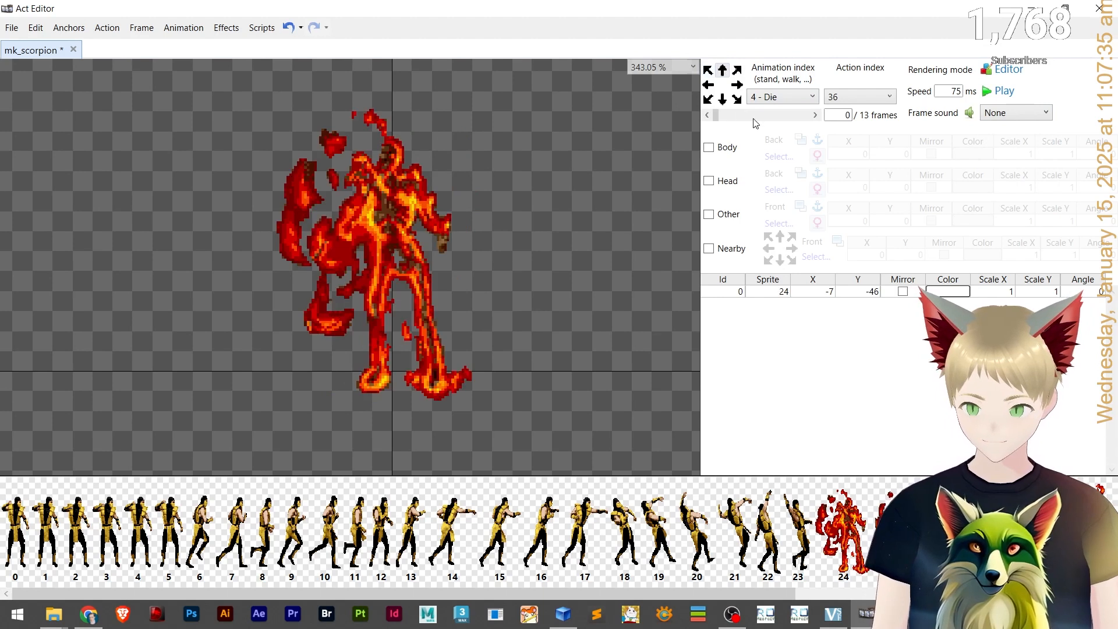
click(1036, 117)
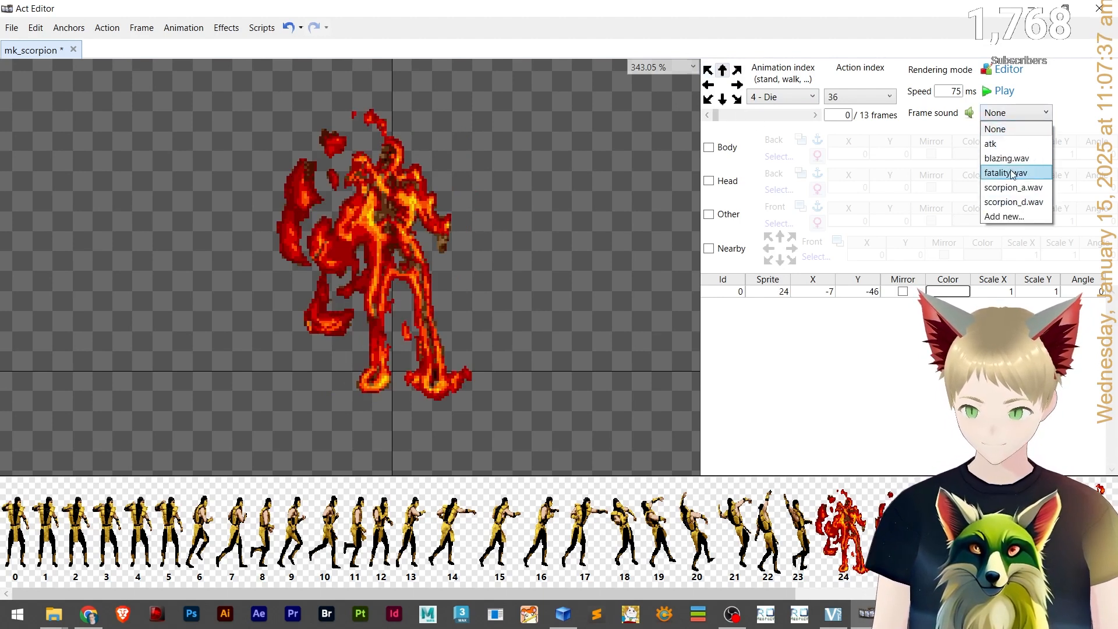
click(1011, 158)
click(708, 115)
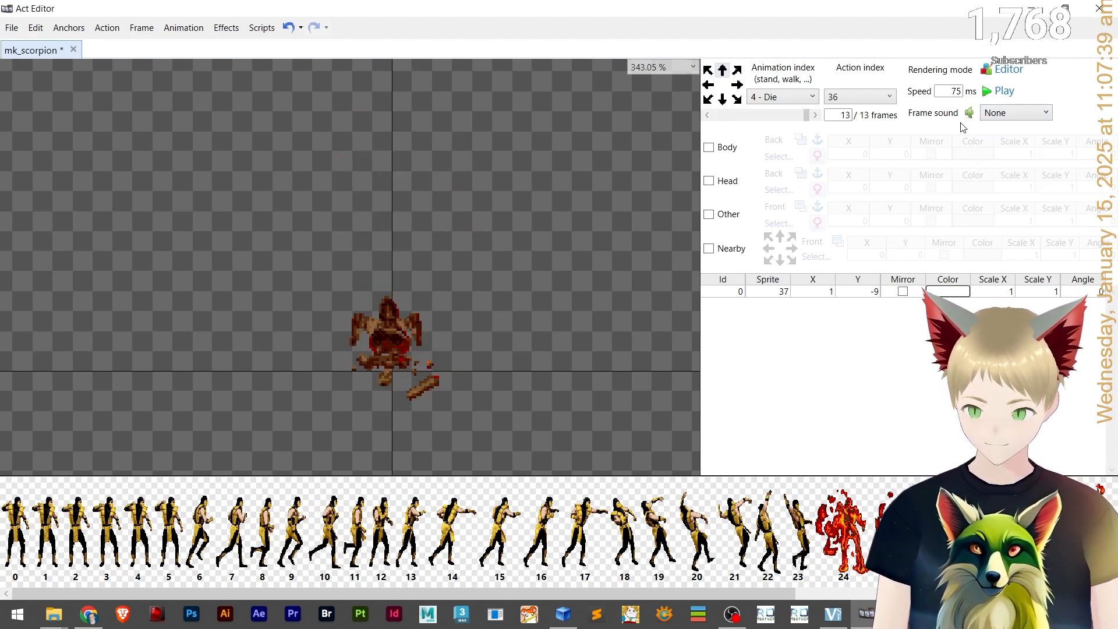
click(996, 115)
click(995, 169)
On the sixth Die facing direction, assign blazing.wav to frame 0 and fatality.wav to frame 13.
click(738, 71)
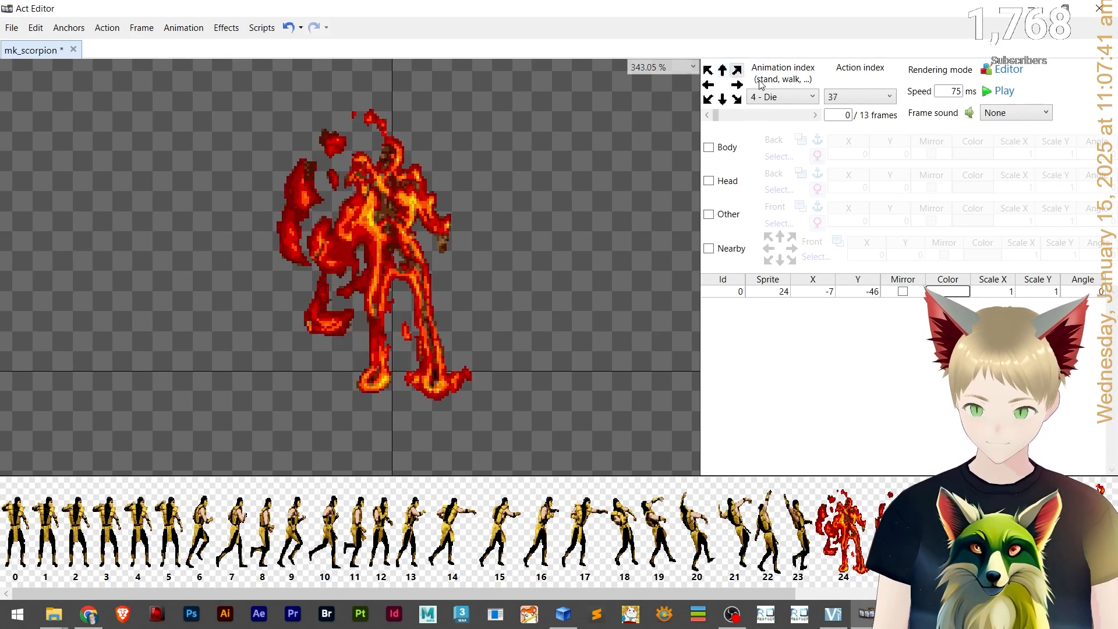
click(1009, 114)
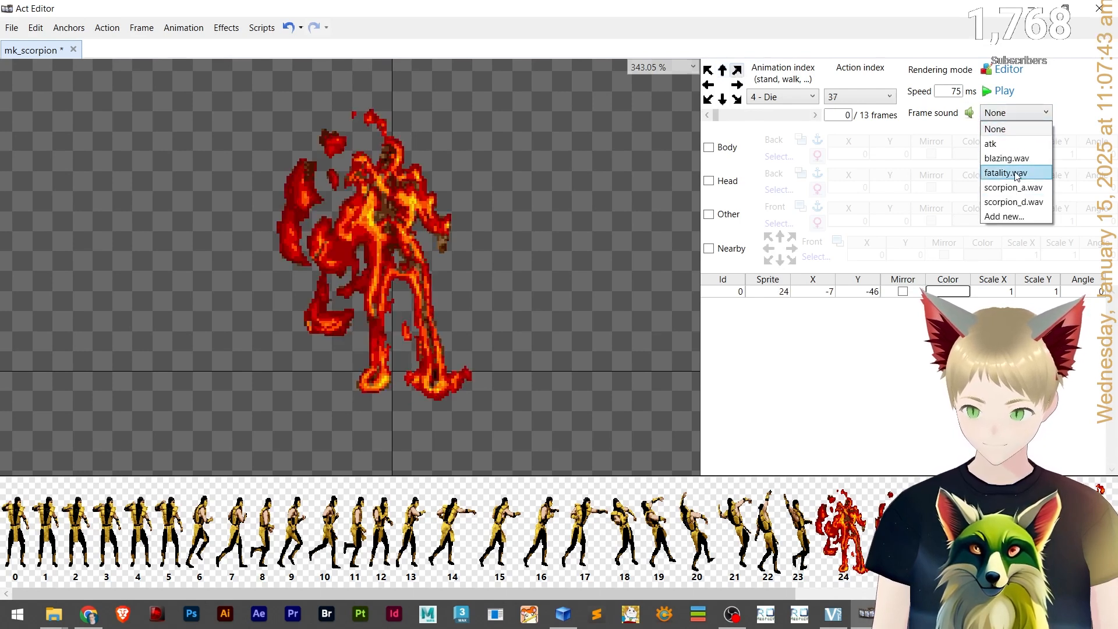
click(1007, 159)
click(709, 116)
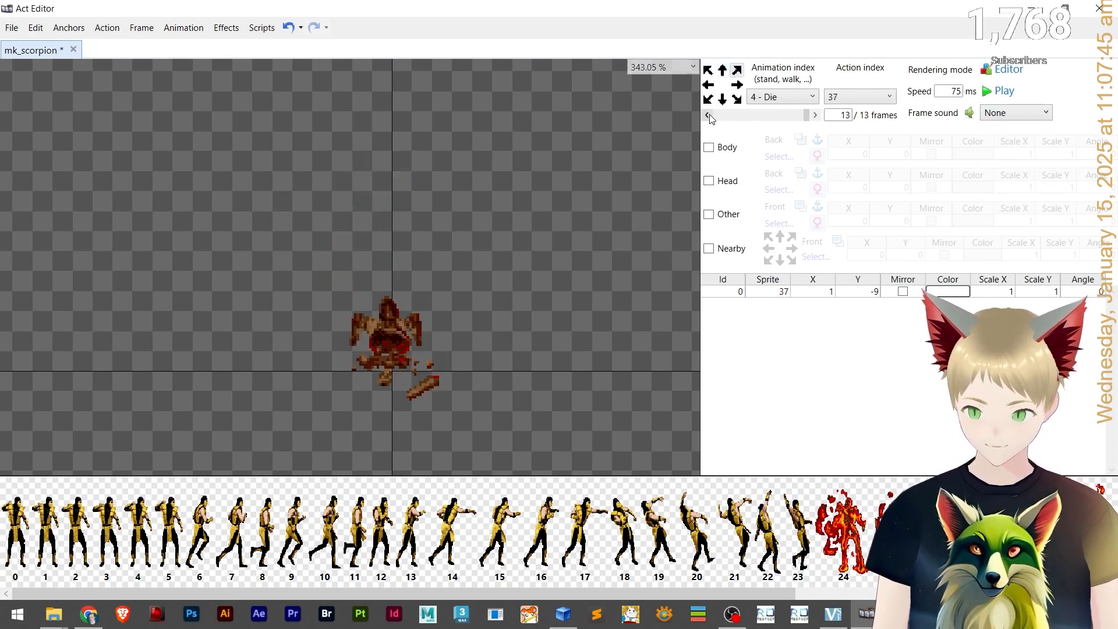
click(1019, 115)
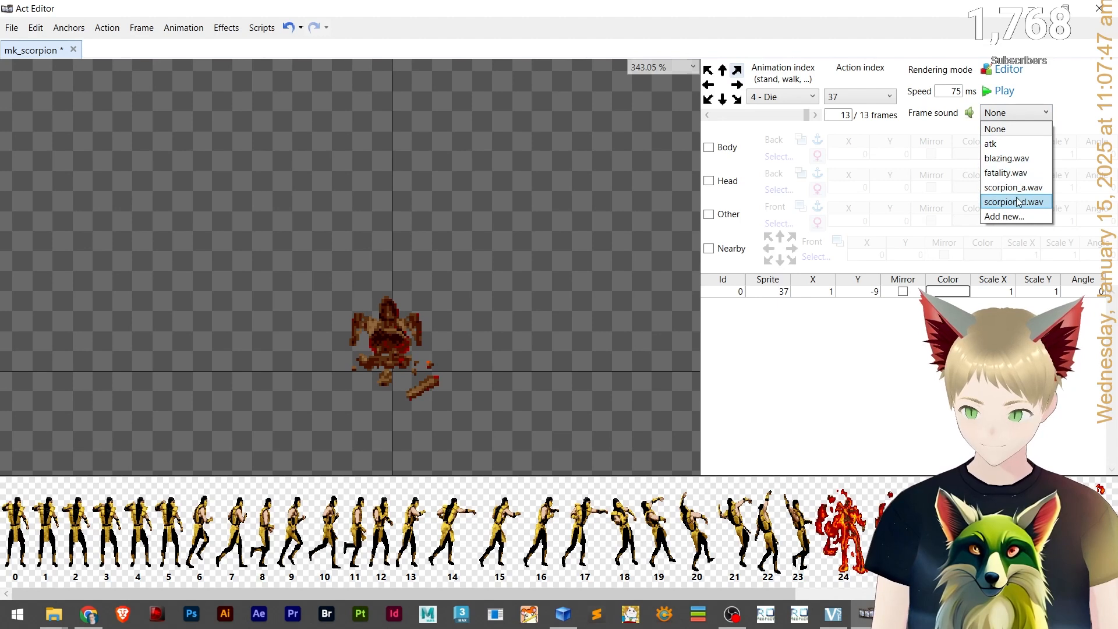
click(1005, 173)
On the seventh Die facing direction, assign blazing.wav to frame 0 and fatality.wav to frame 13.
click(742, 86)
click(1016, 112)
click(1009, 155)
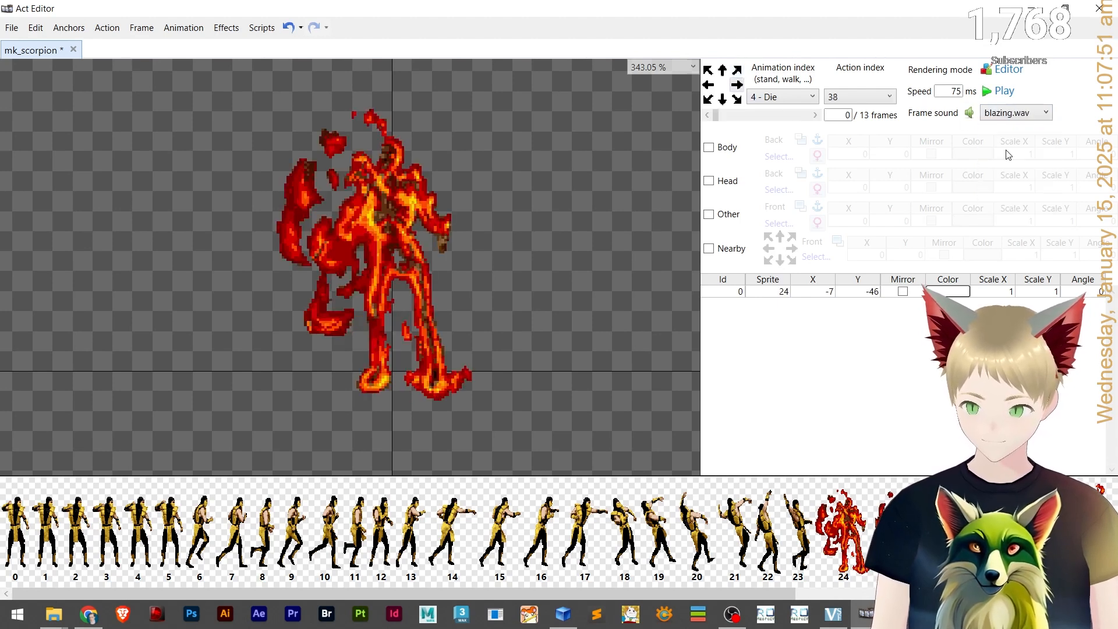
click(735, 115)
click(1010, 116)
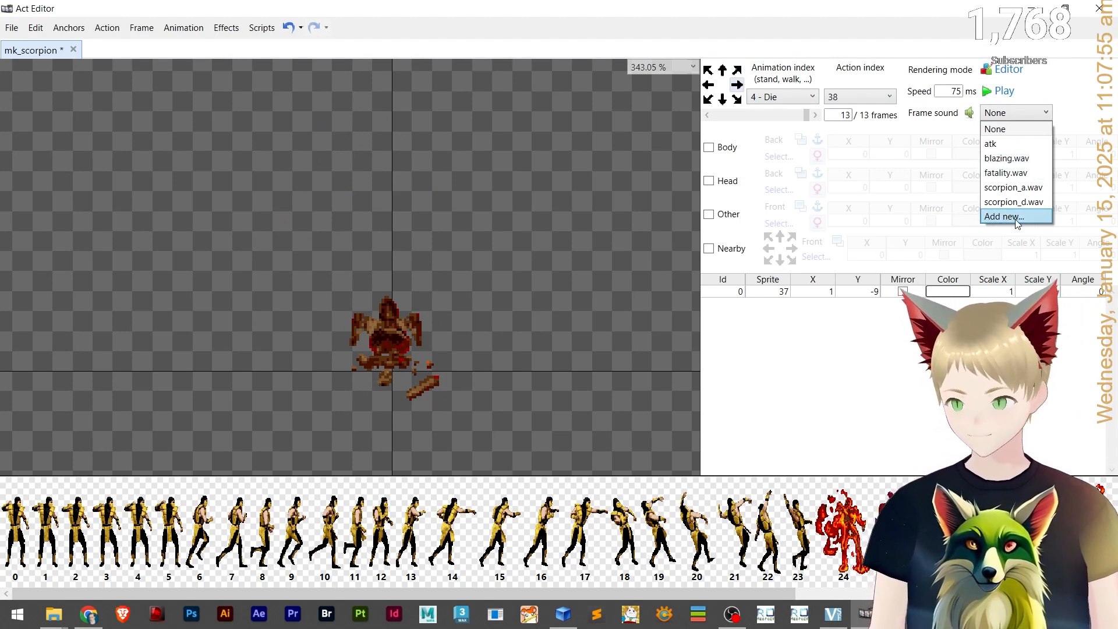
click(1016, 173)
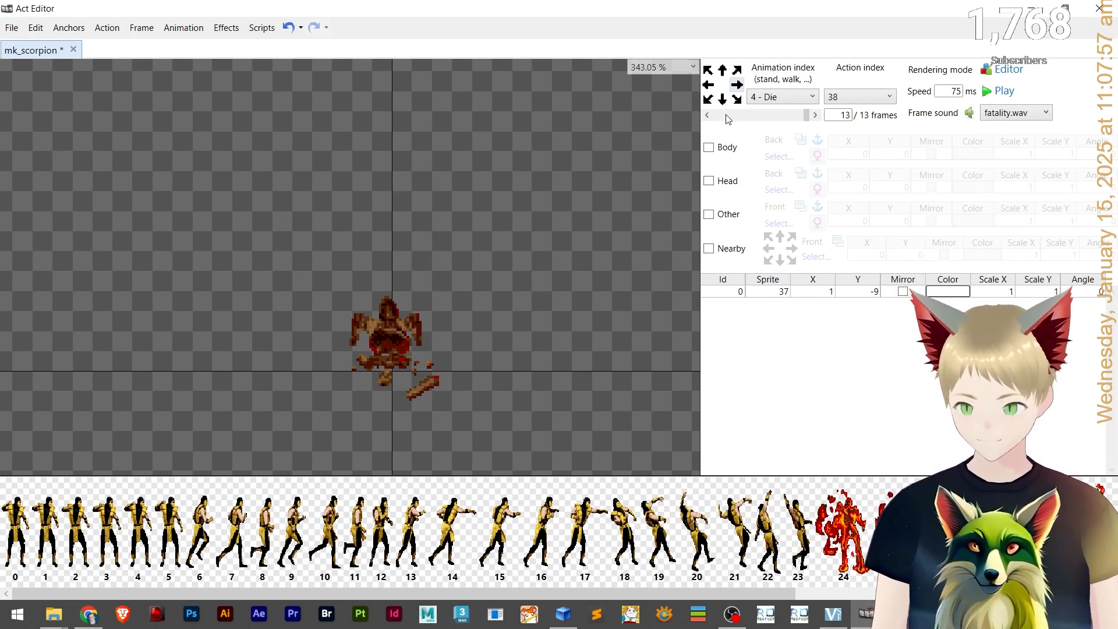
On the eighth Die facing direction, assign blazing.wav to frame 0 and fatality.wav to frame 13.
click(737, 99)
click(1016, 113)
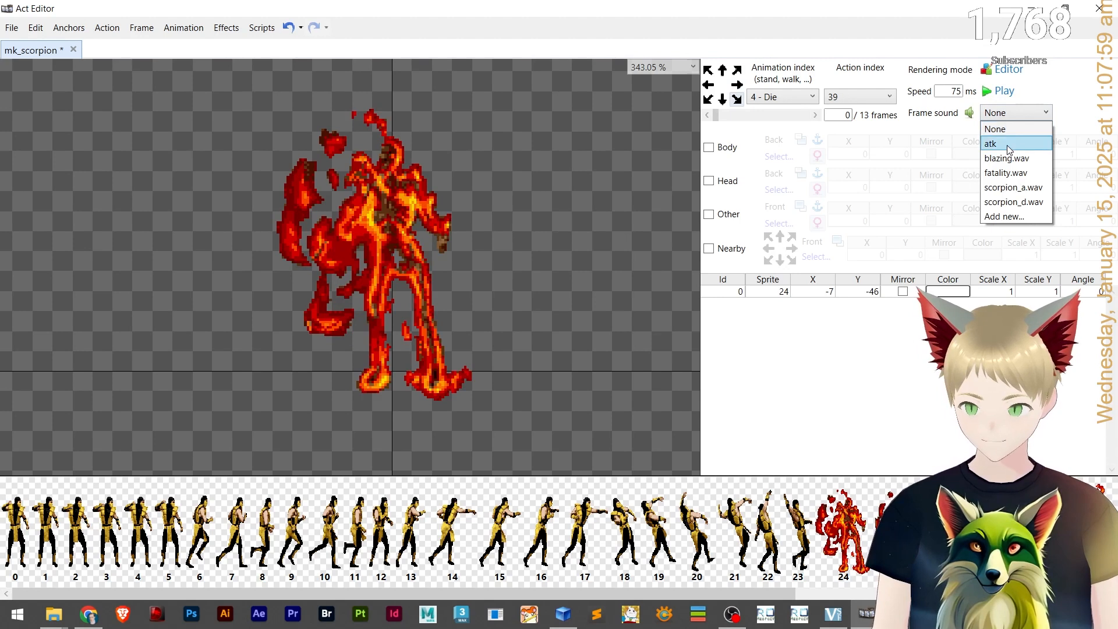
click(1016, 158)
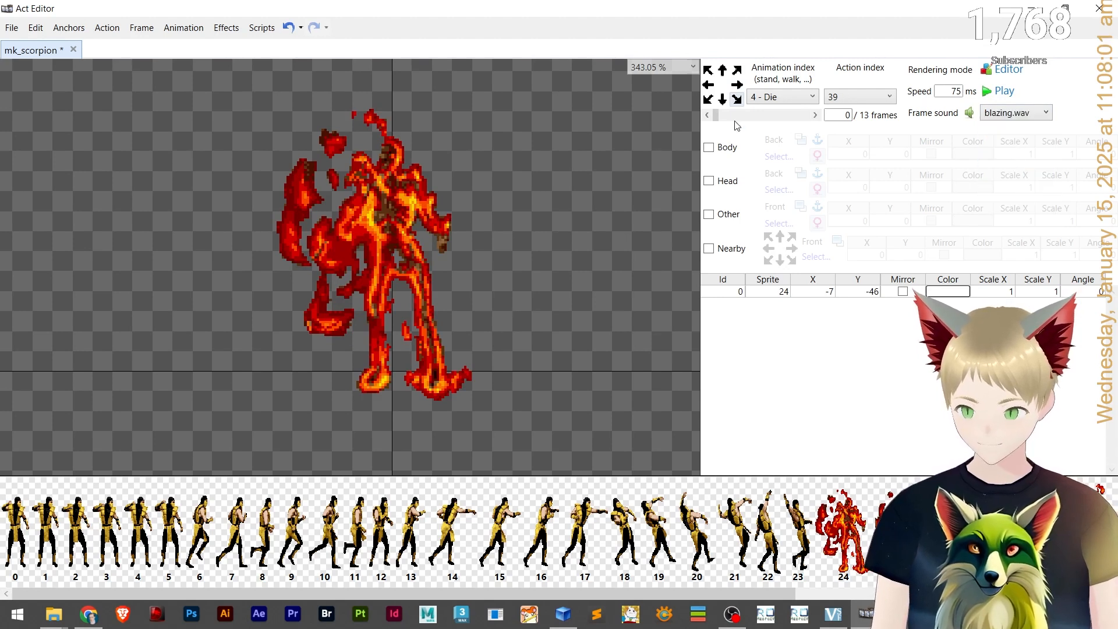
drag(719, 115, 838, 119)
click(1016, 113)
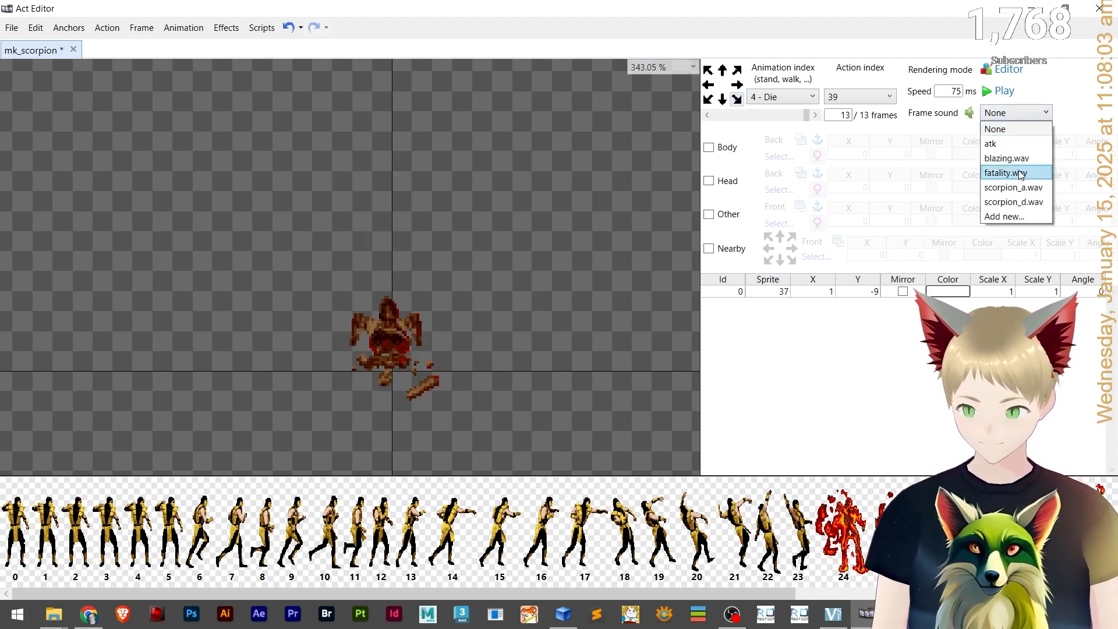
click(1020, 173)
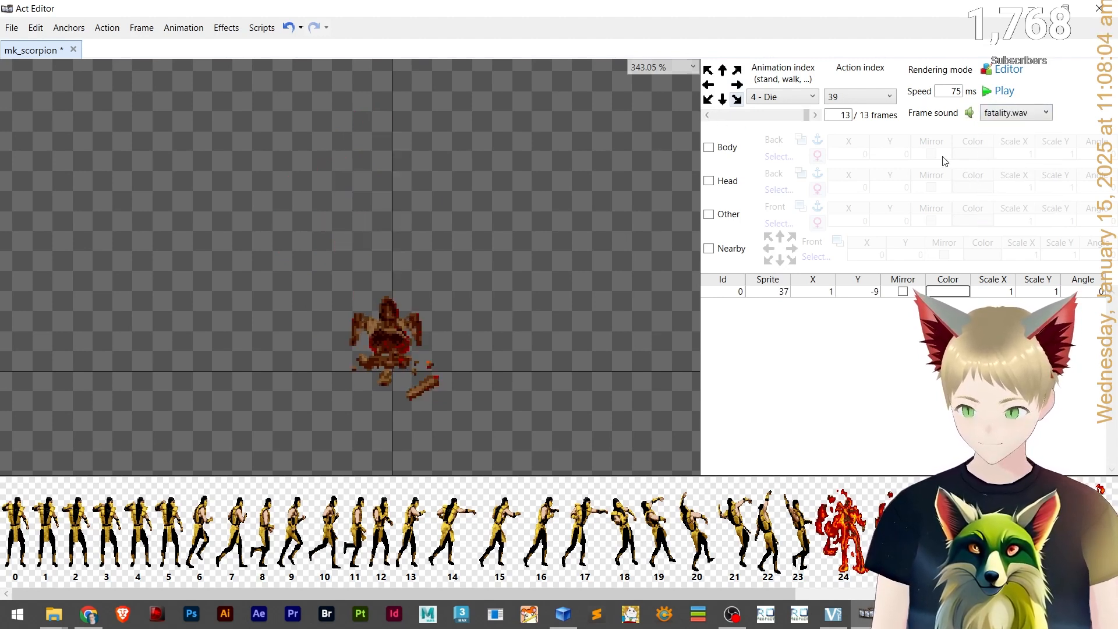
Save the mk_scorpion animation file and close Act Editor.
click(722, 100)
key(ctrl+s)
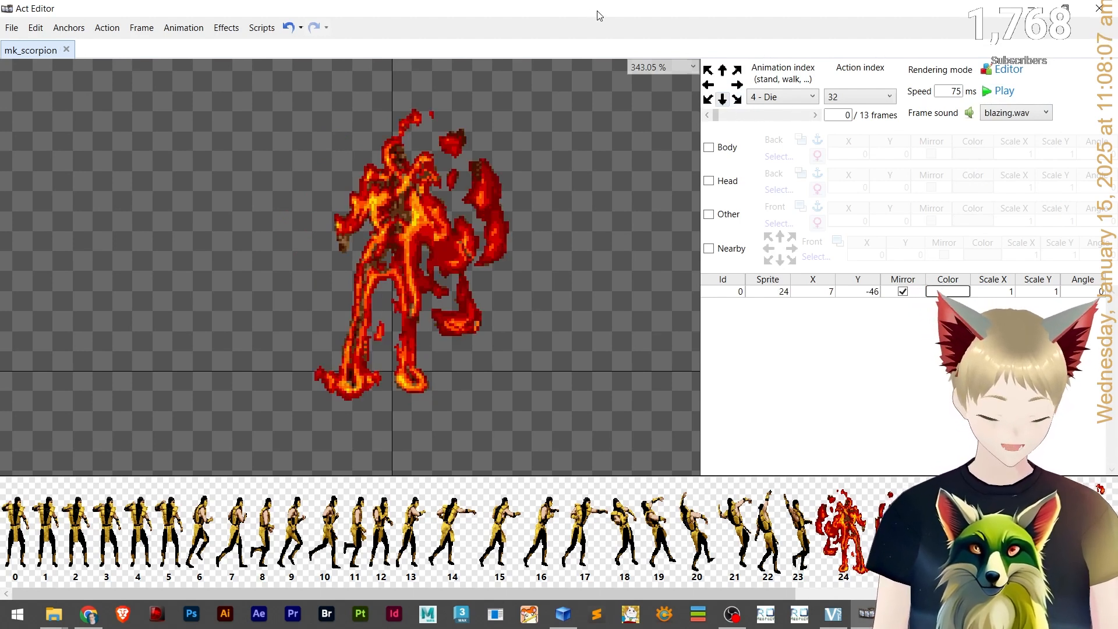
click(1100, 8)
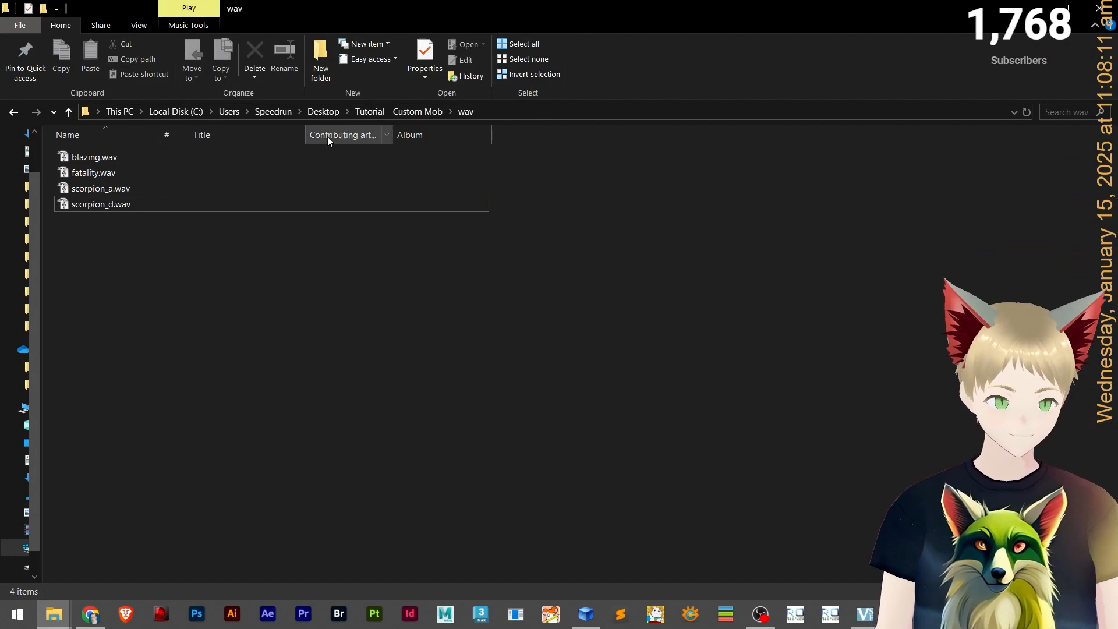
Browse to the Tutorial - Custom Mob folder and select the mk_scorpion.act and mk_scorpion.spr files.
click(397, 111)
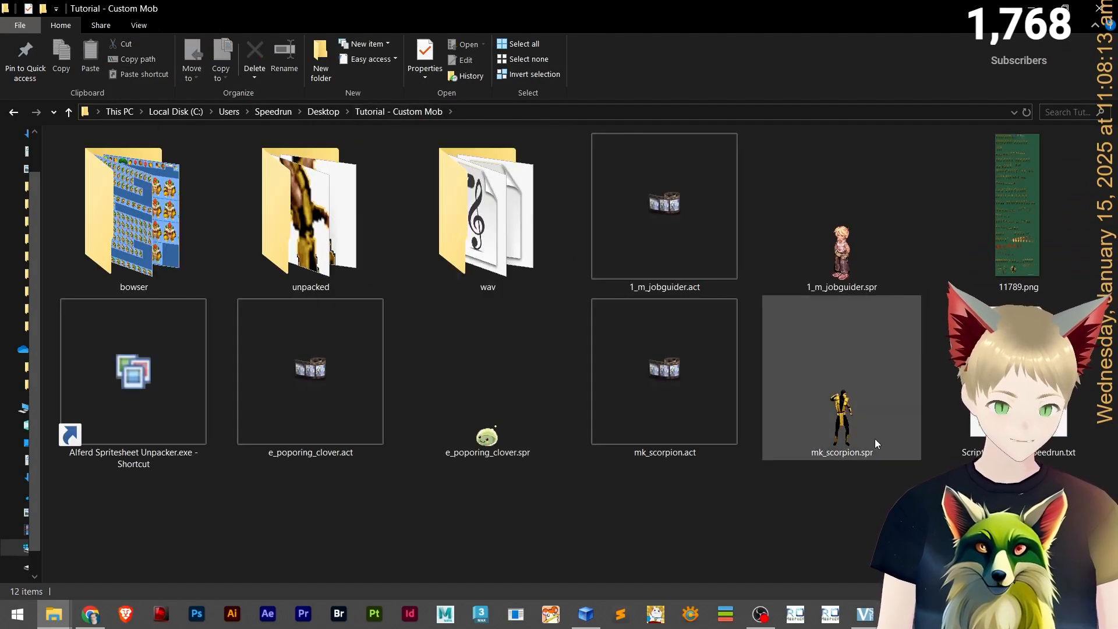
click(838, 407)
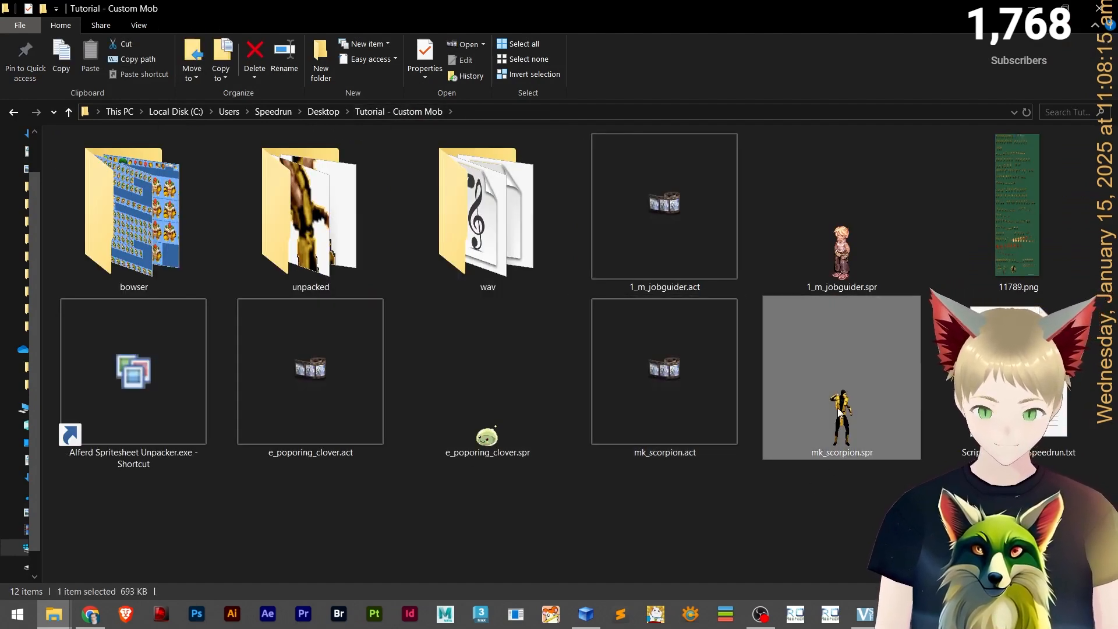
drag(870, 505, 699, 443)
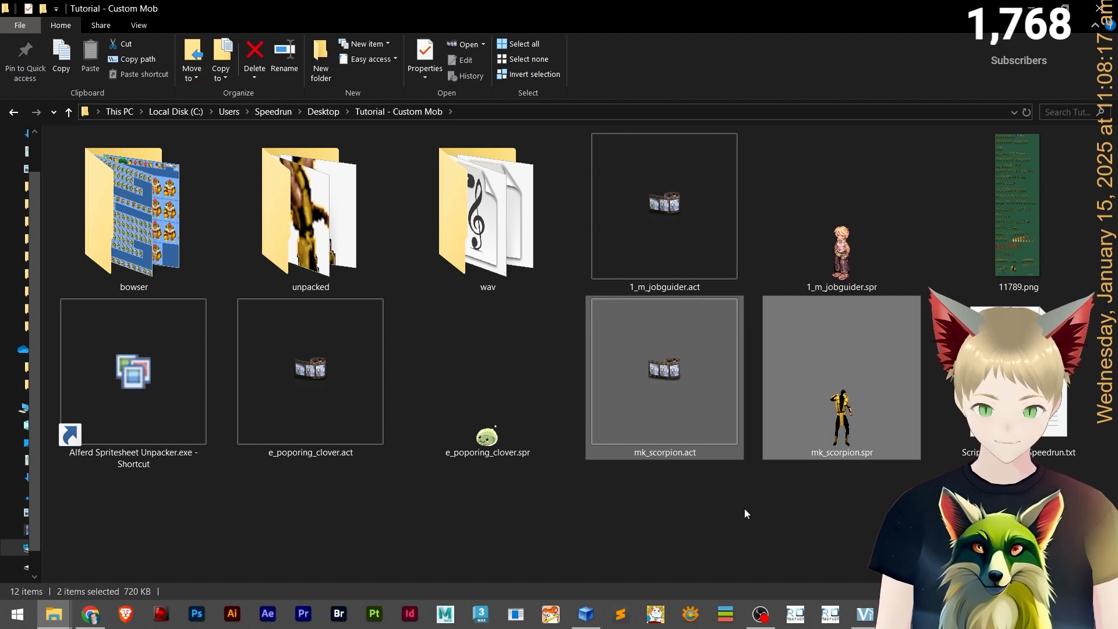
click(563, 581)
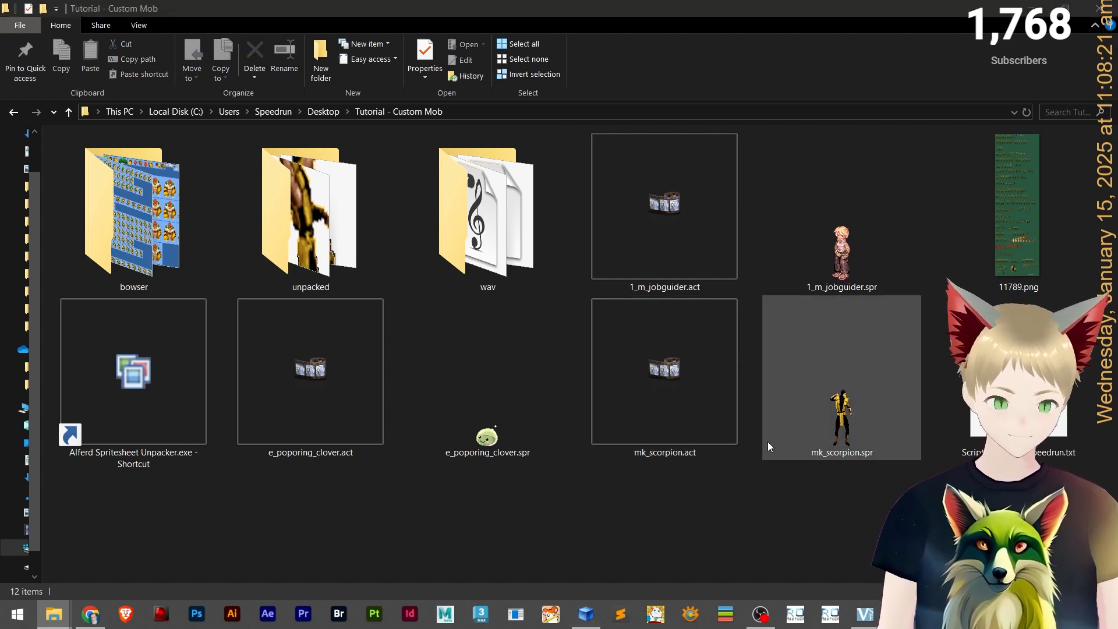
Switch to Sublime Text, open the mob_db.txt file and search it for salamander.
key(alt+Tab)
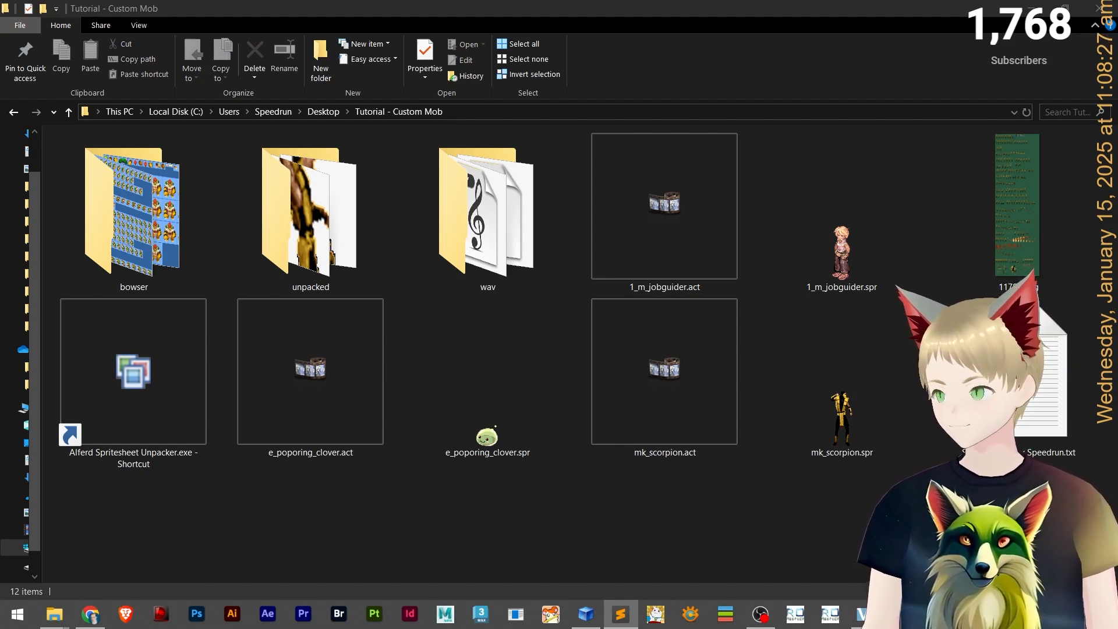
drag(1117, 49, 635, 1)
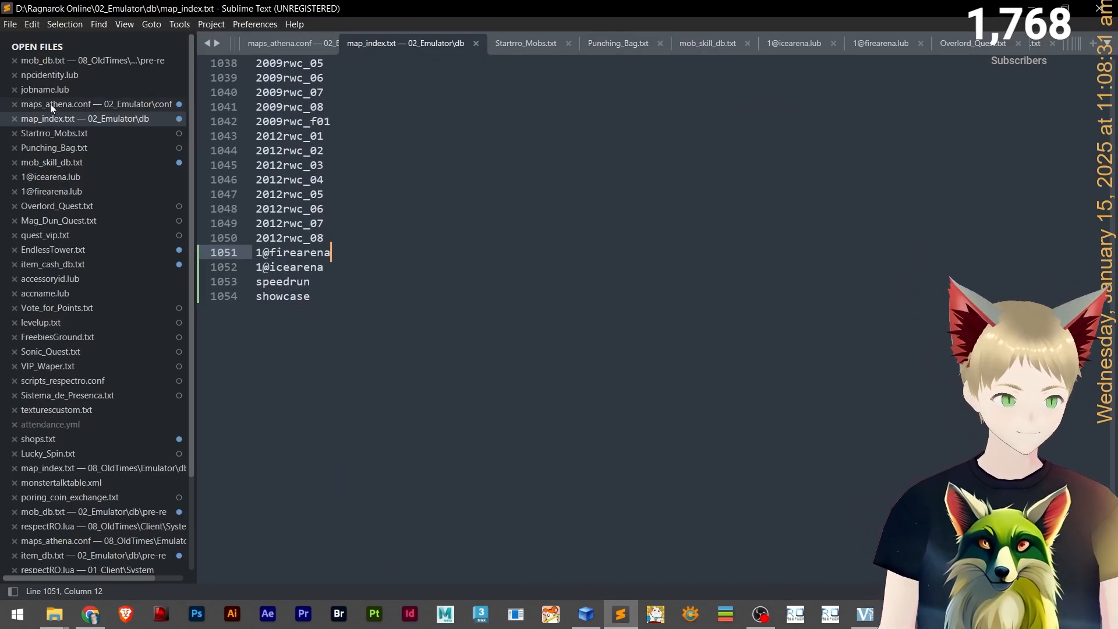
click(71, 60)
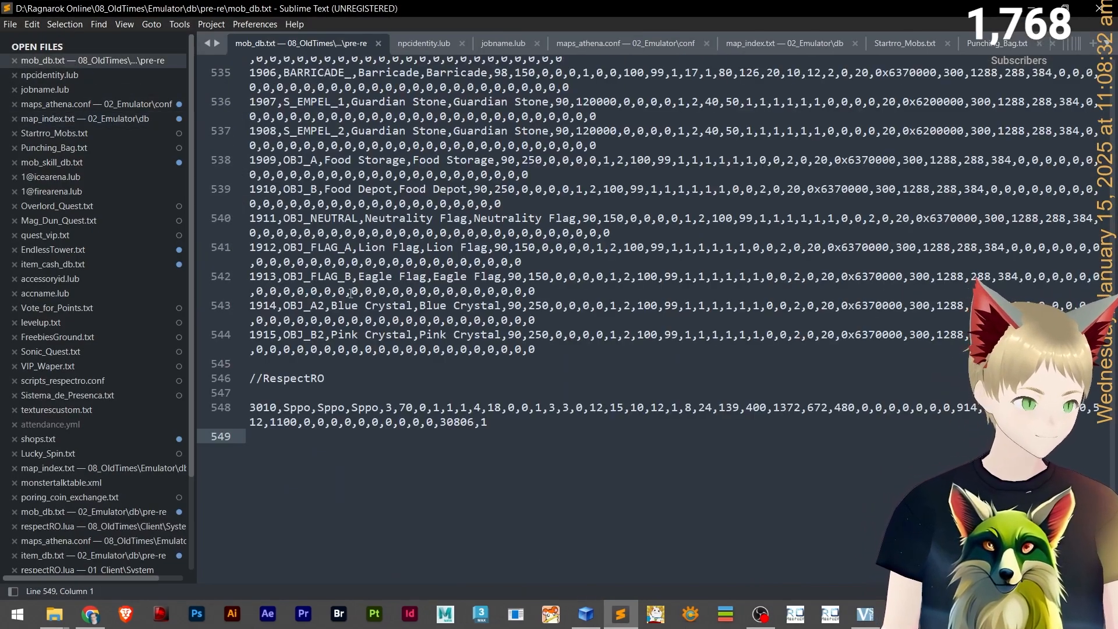
click(380, 422)
key(ctrl+f)
text(overlor)
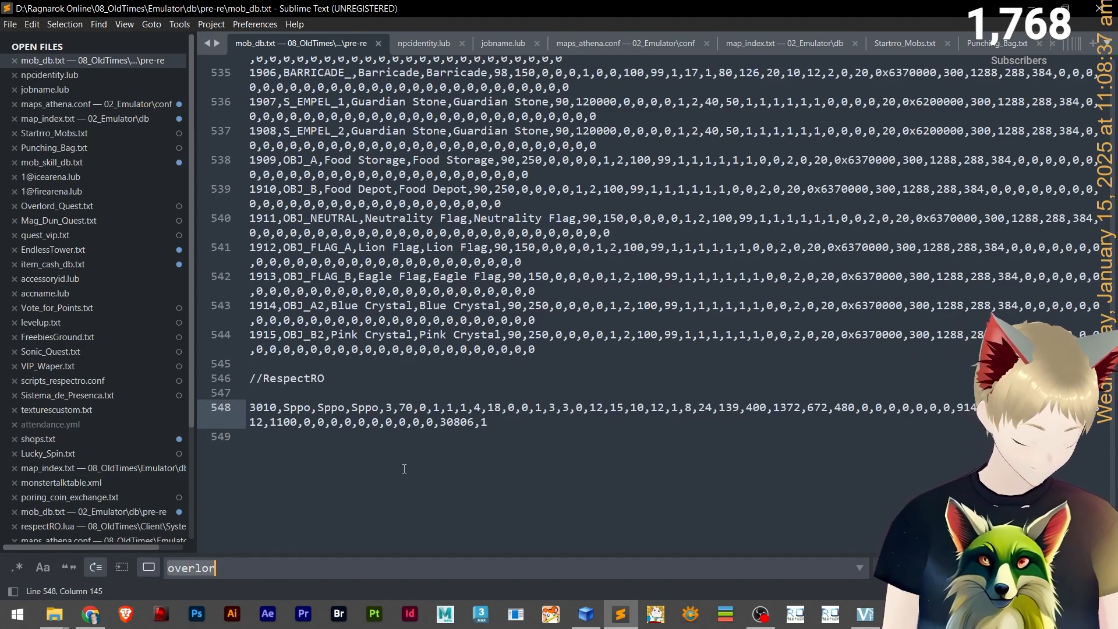
text(salamander)
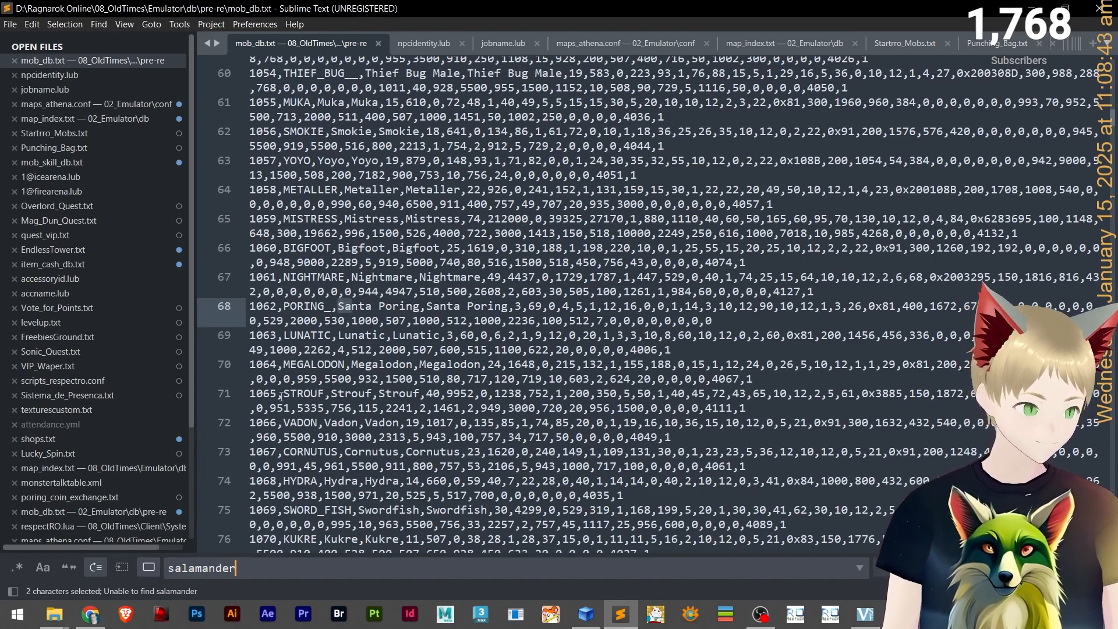
scroll(138, 341, down, 3)
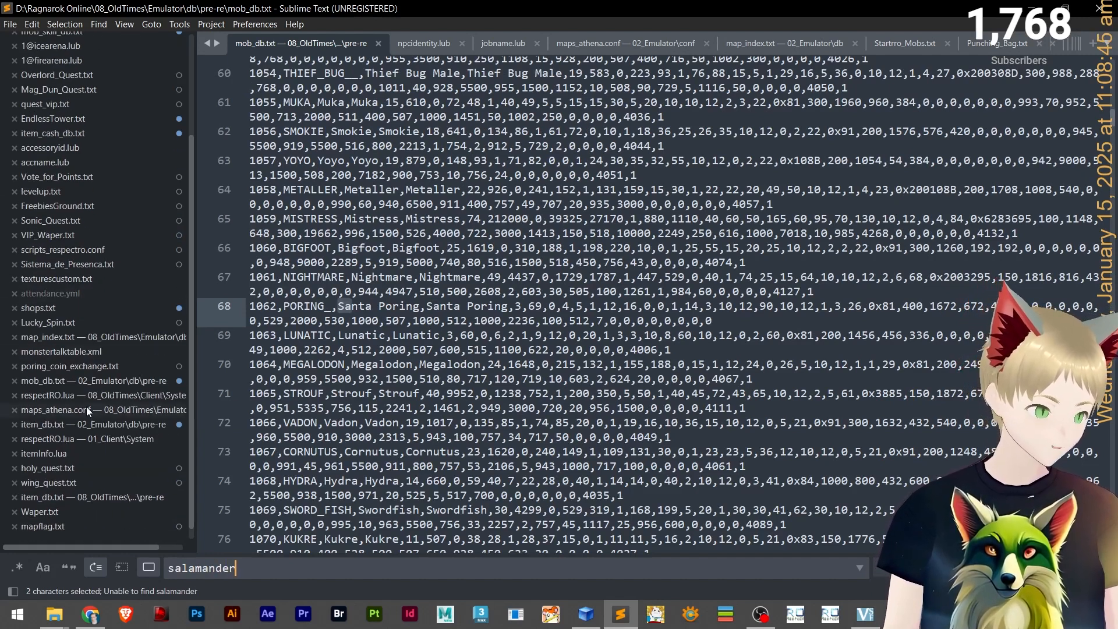
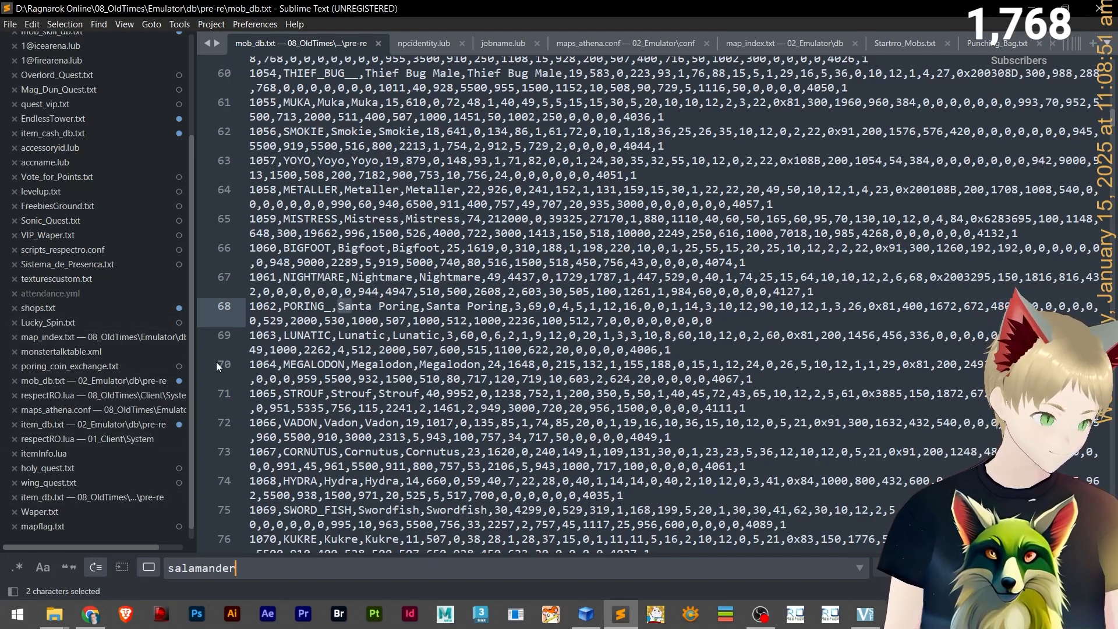
Widen the file sidebar and scroll through the list of open files.
drag(195, 347, 254, 348)
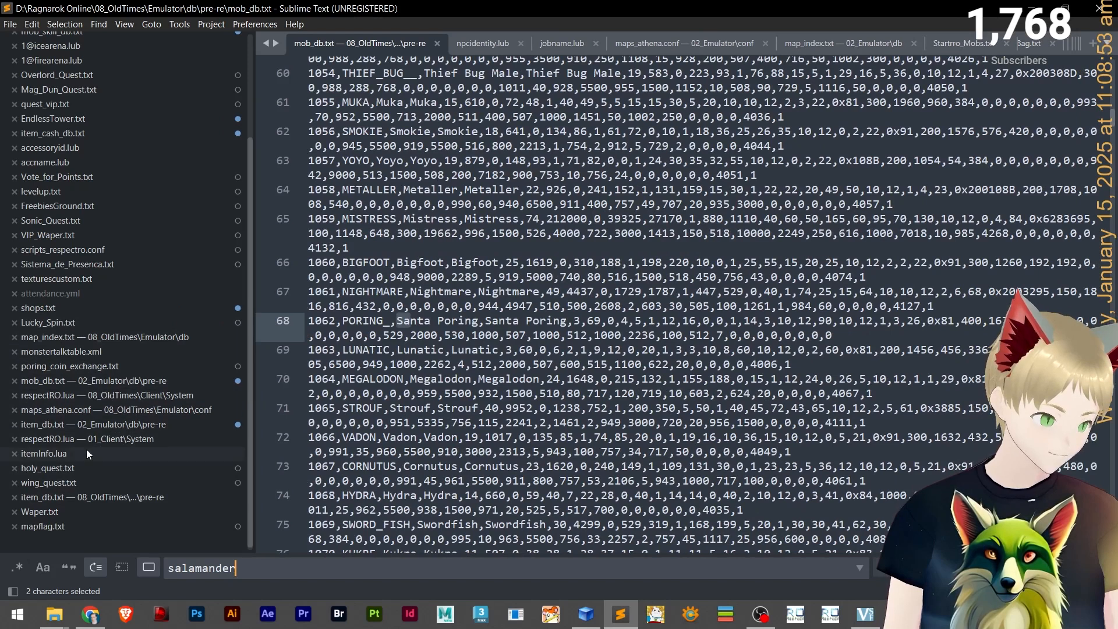
scroll(136, 489, up, 3)
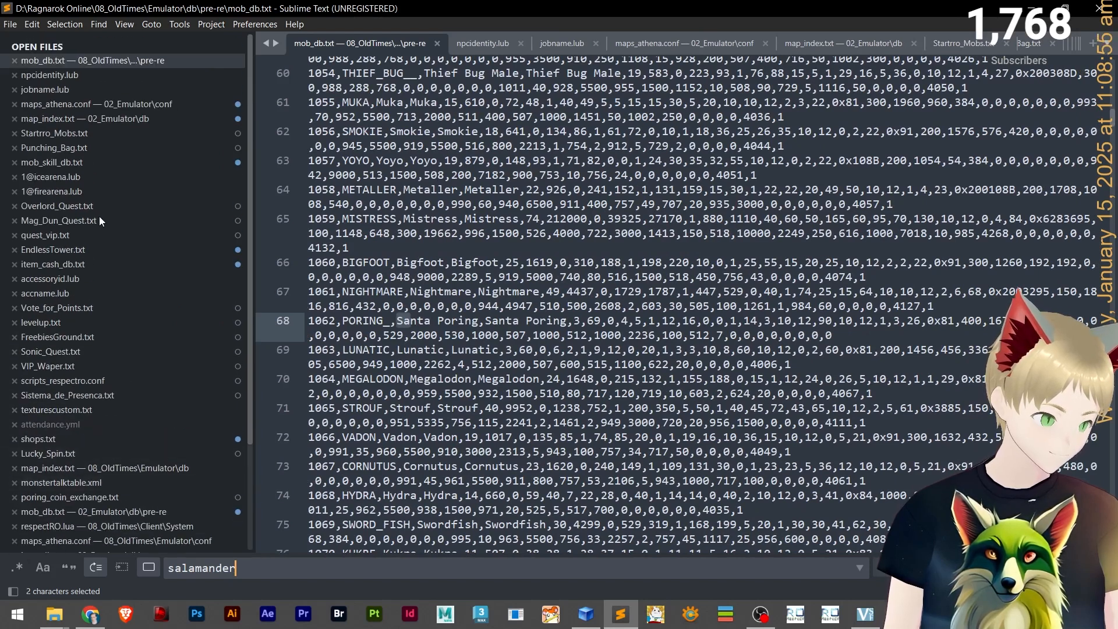
scroll(107, 129, down, 3)
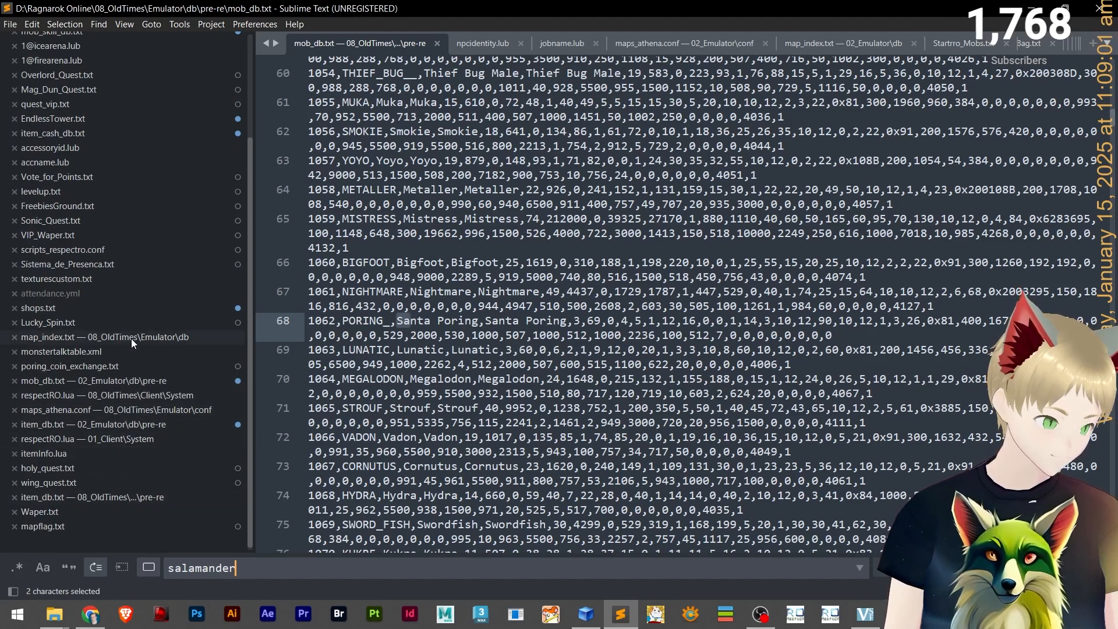
scroll(187, 362, up, 1)
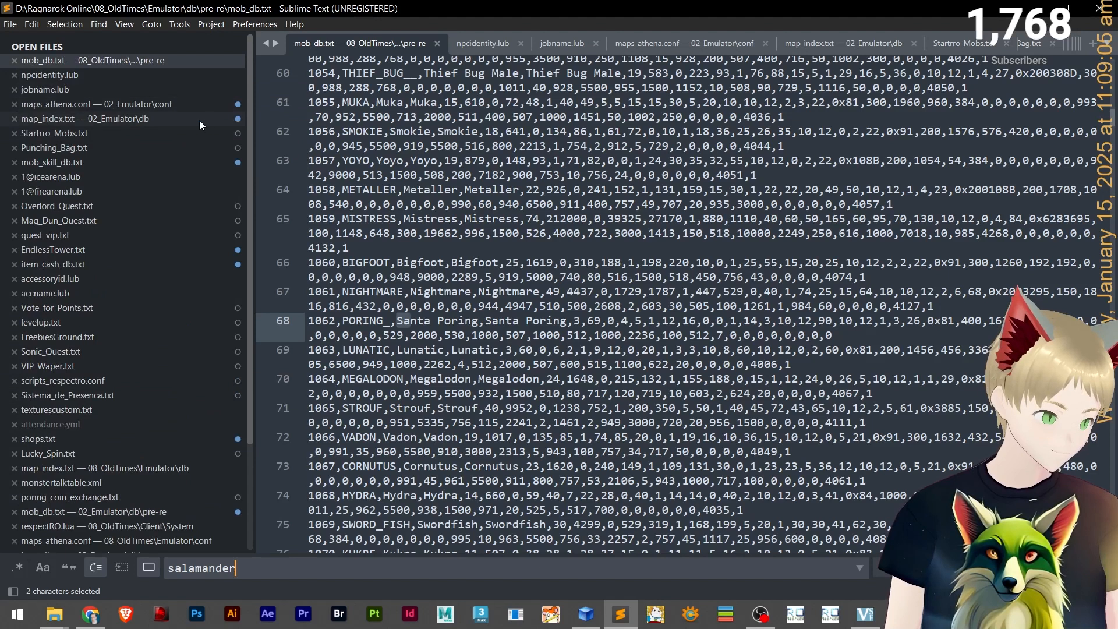
scroll(189, 142, down, 4)
scroll(186, 153, down, 3)
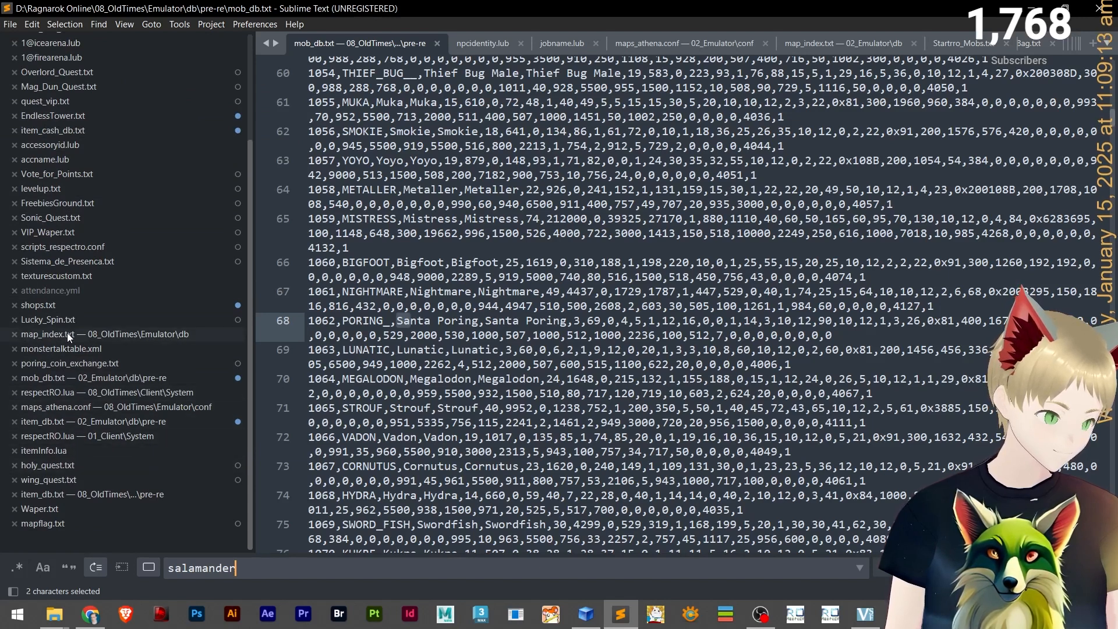
scroll(61, 290, up, 7)
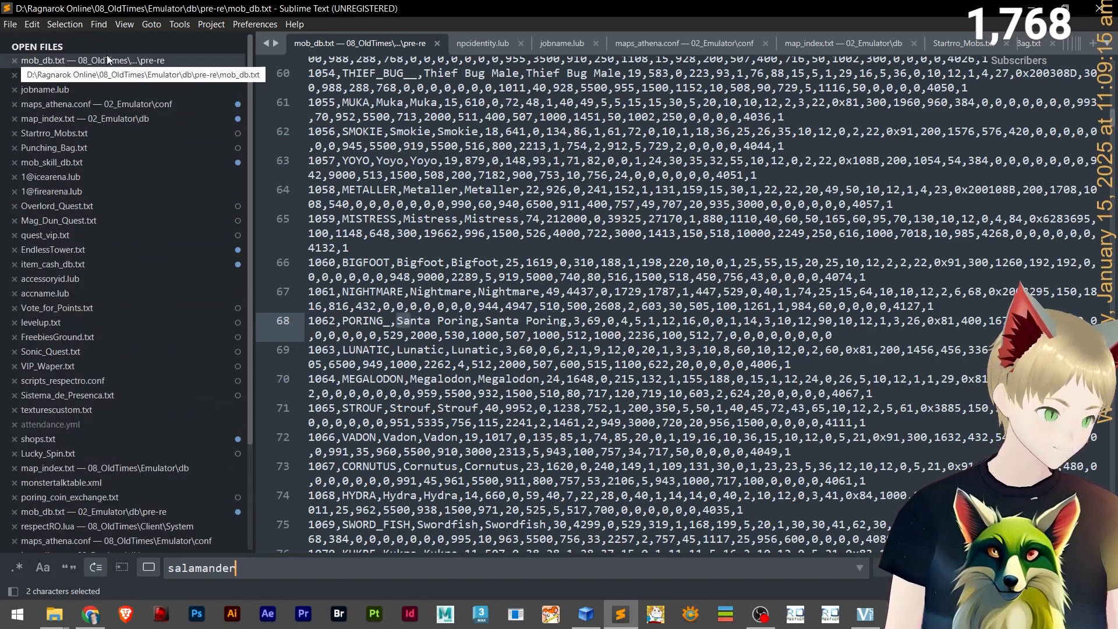
scroll(104, 152, down, 3)
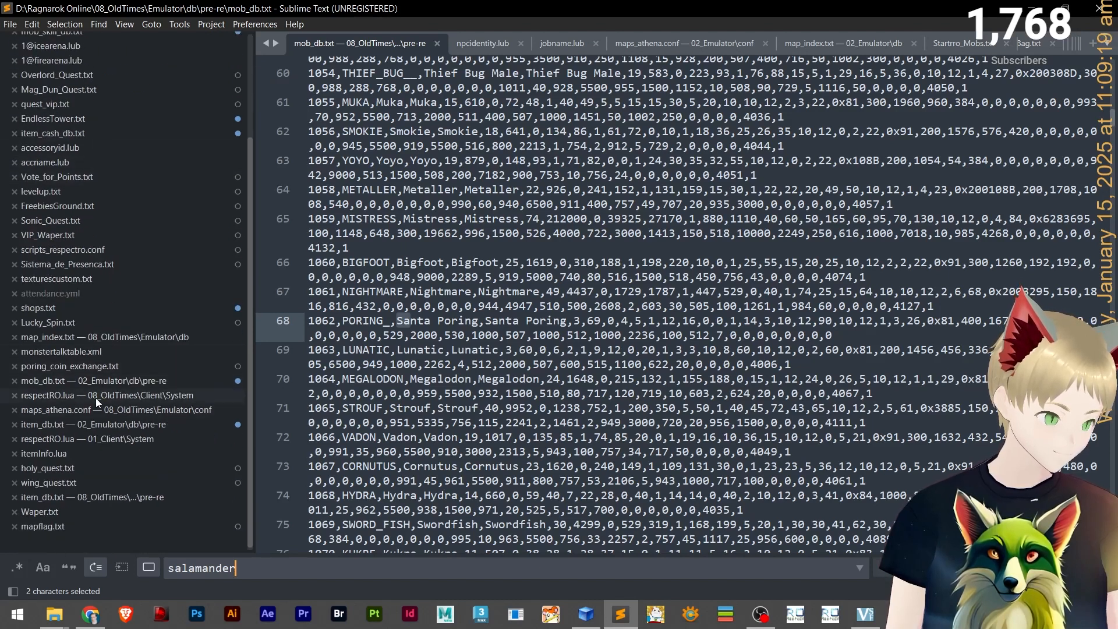
Open the 02_Emulator mob_db.txt and search it for salamander to reach the SALAMANDER monster entry.
click(90, 382)
scroll(60, 197, up, 4)
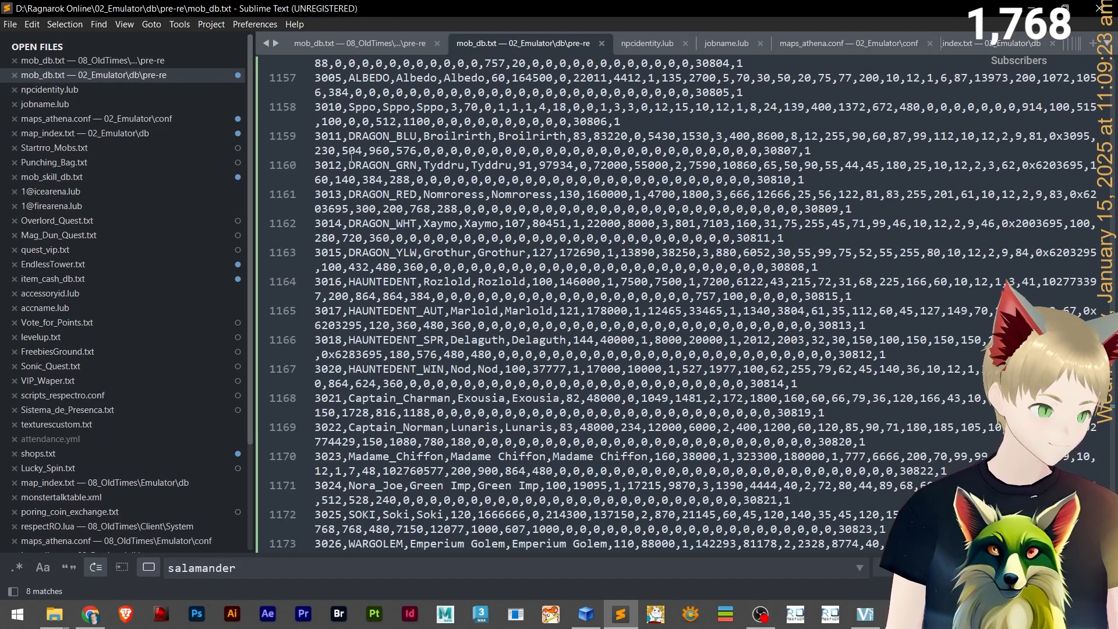
click(403, 237)
key(ctrl+f)
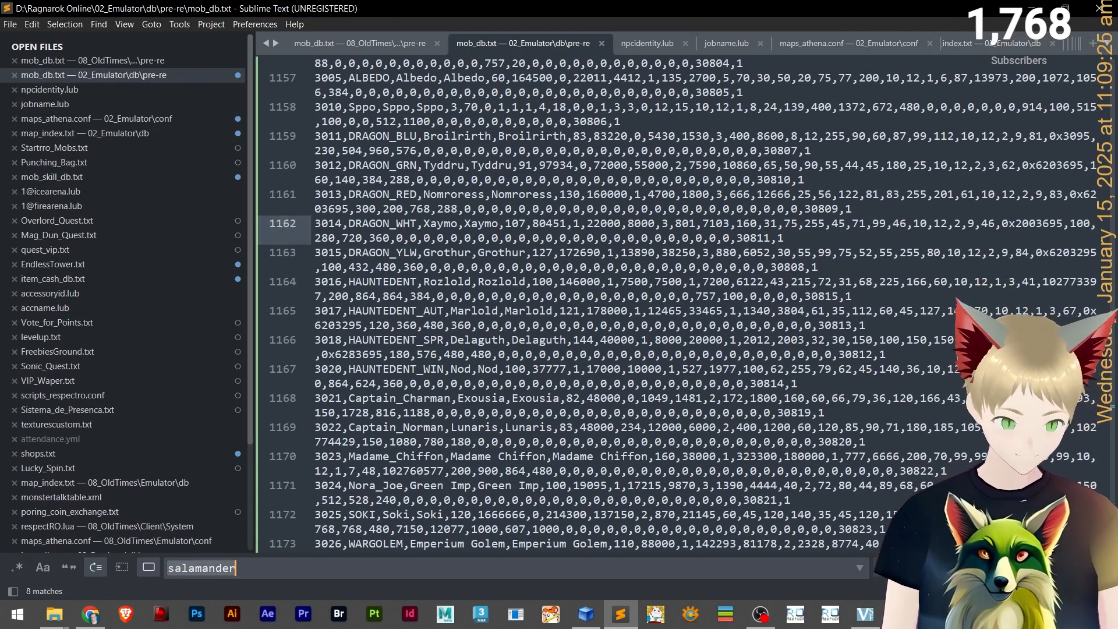
key(Return)
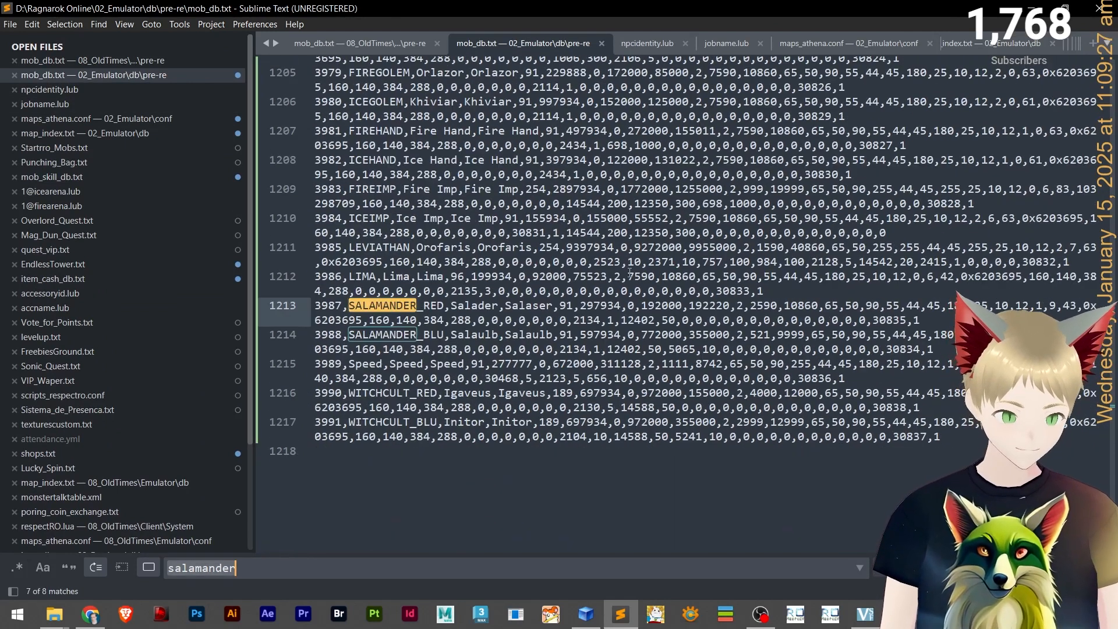
key(Return)
key(Return)
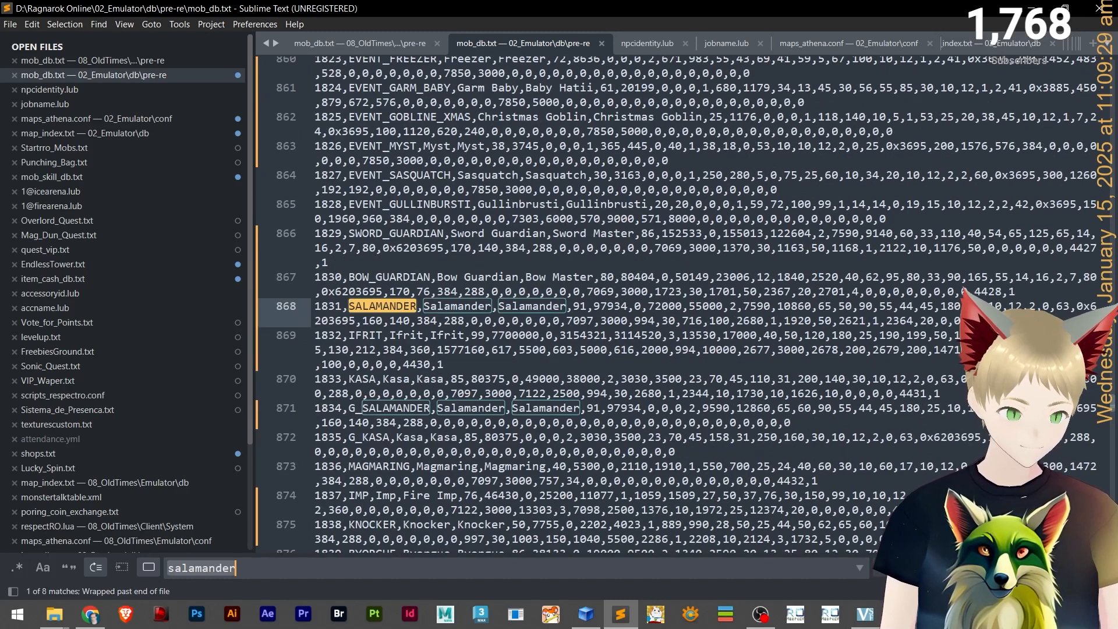
Copy the whole SALAMANDER entry line, without its line break.
click(314, 310)
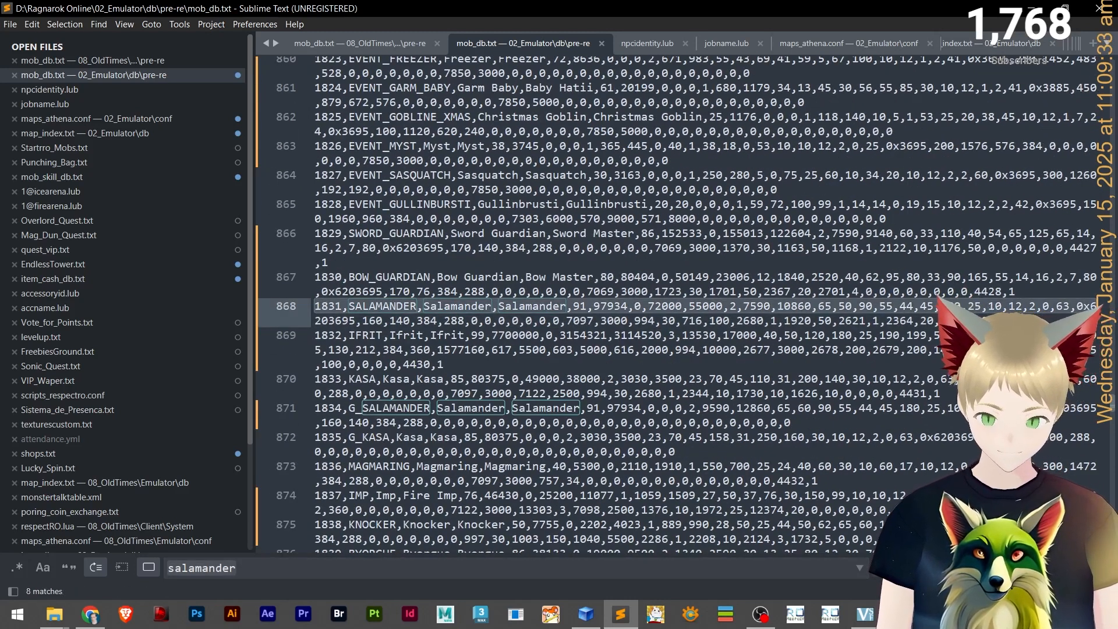
key(ctrl+l)
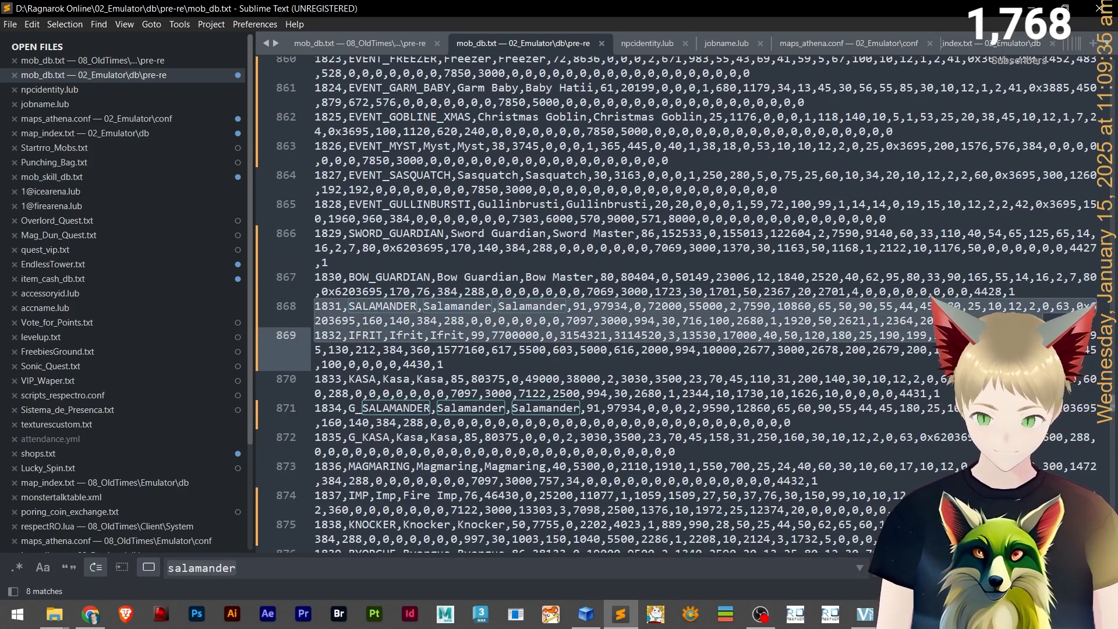
key(shift+Left)
key(ctrl+c)
Paste the copied SALAMANDER entry on a new line at the end of the file.
drag(1112, 401, 1112, 550)
scroll(508, 302, up, 2)
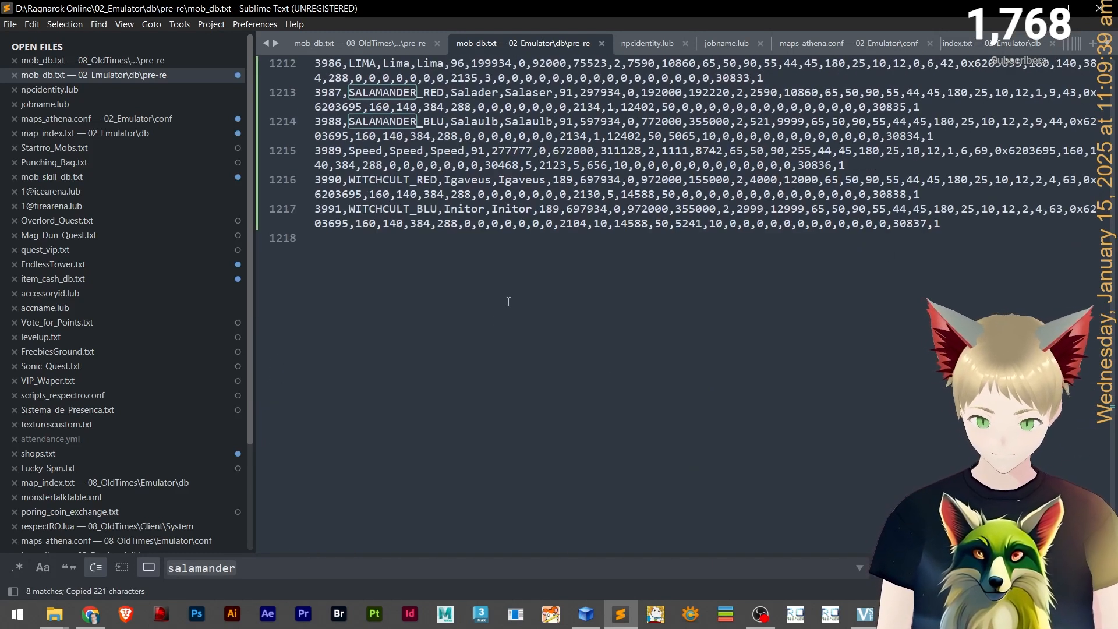
click(951, 232)
key(Return)
key(ctrl+v)
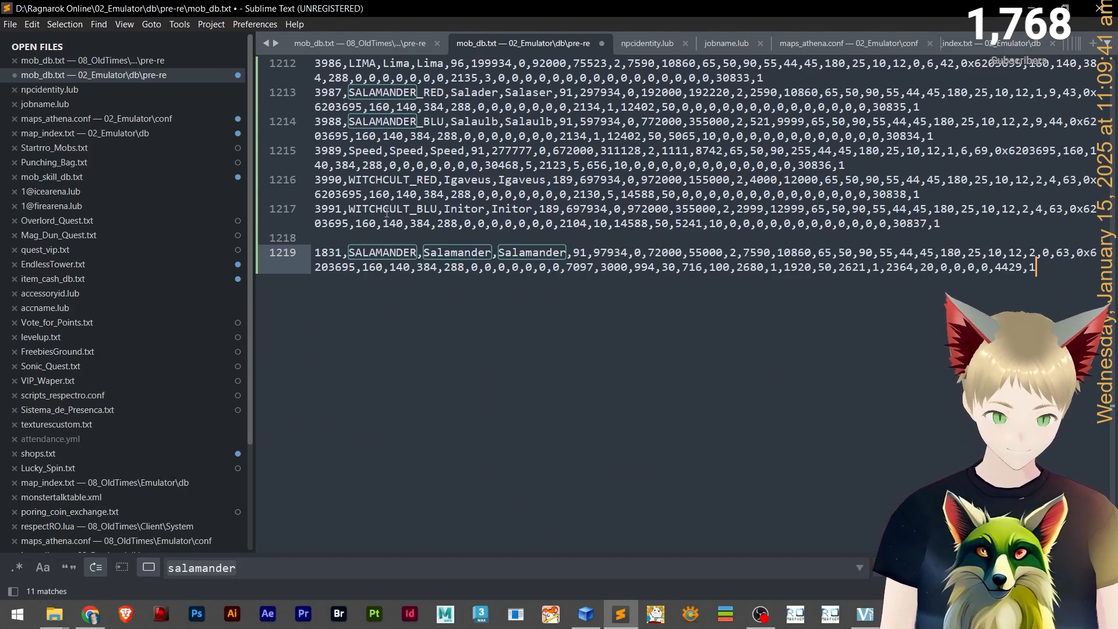
Set the new entry's ID to 3992, one above the last entry's 3991, and save the file.
scroll(387, 213, up, 5)
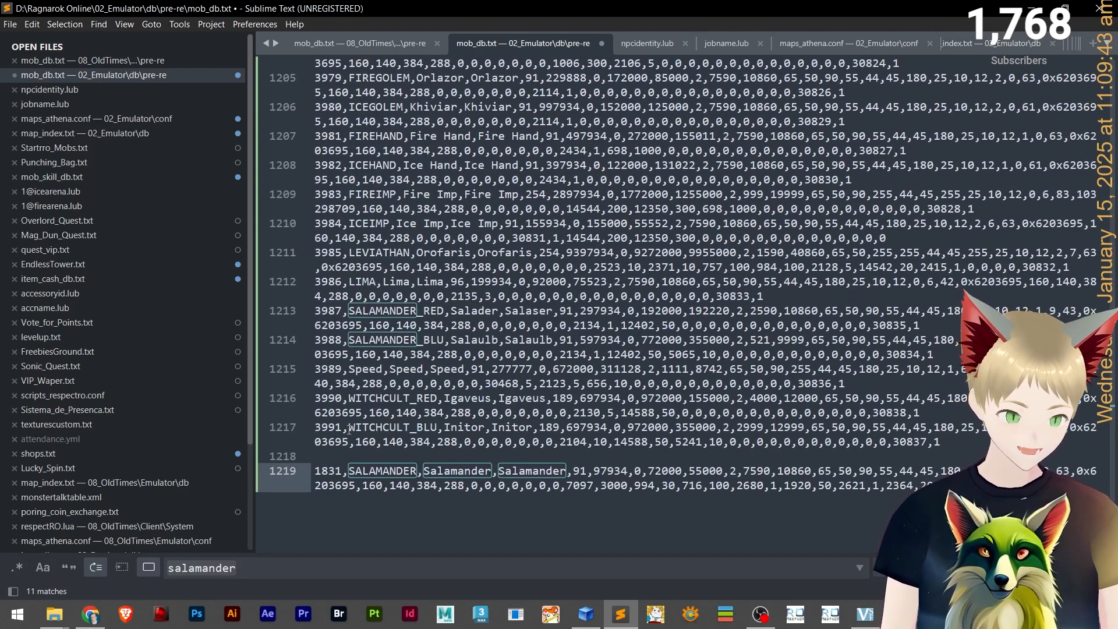
drag(345, 430, 315, 429)
key(ctrl+c)
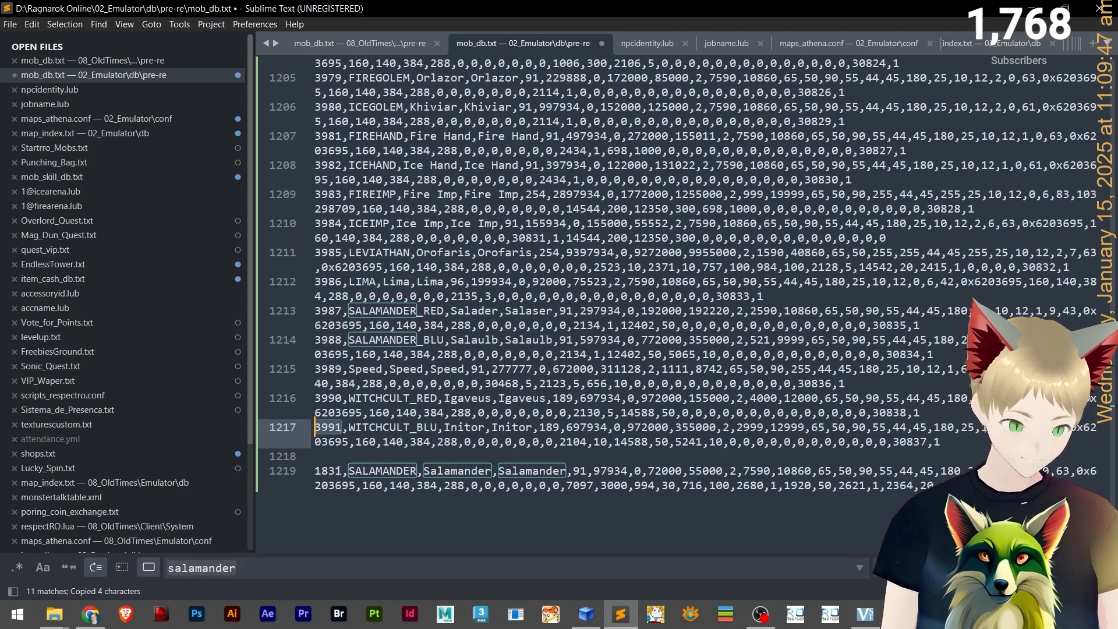
drag(339, 470, 303, 472)
key(ctrl+v)
key(BackSpace)
text(2)
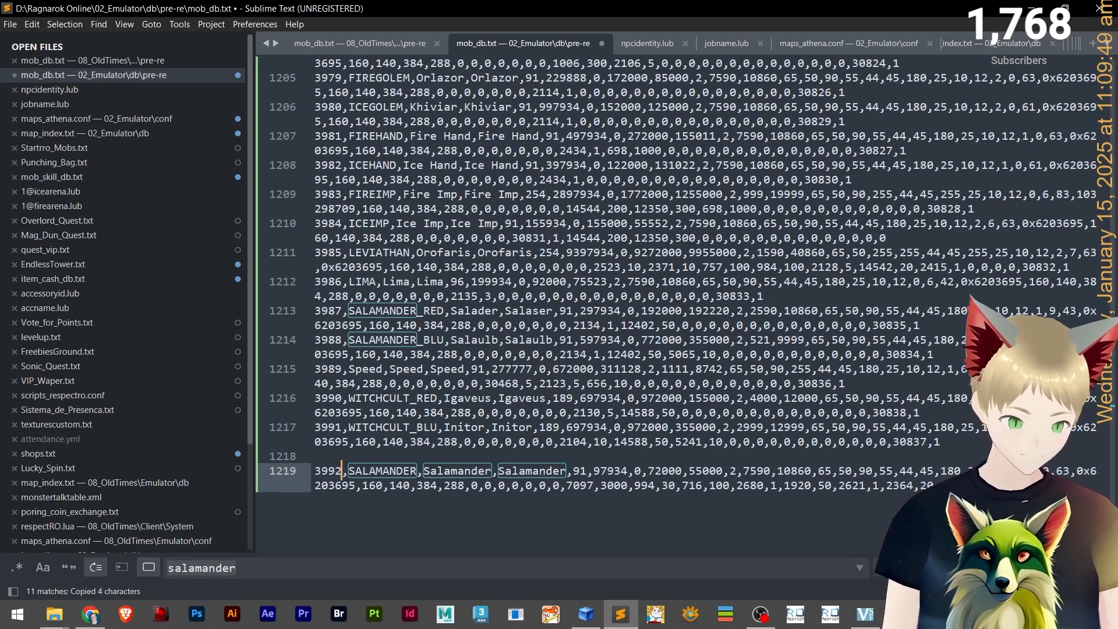
key(ctrl+s)
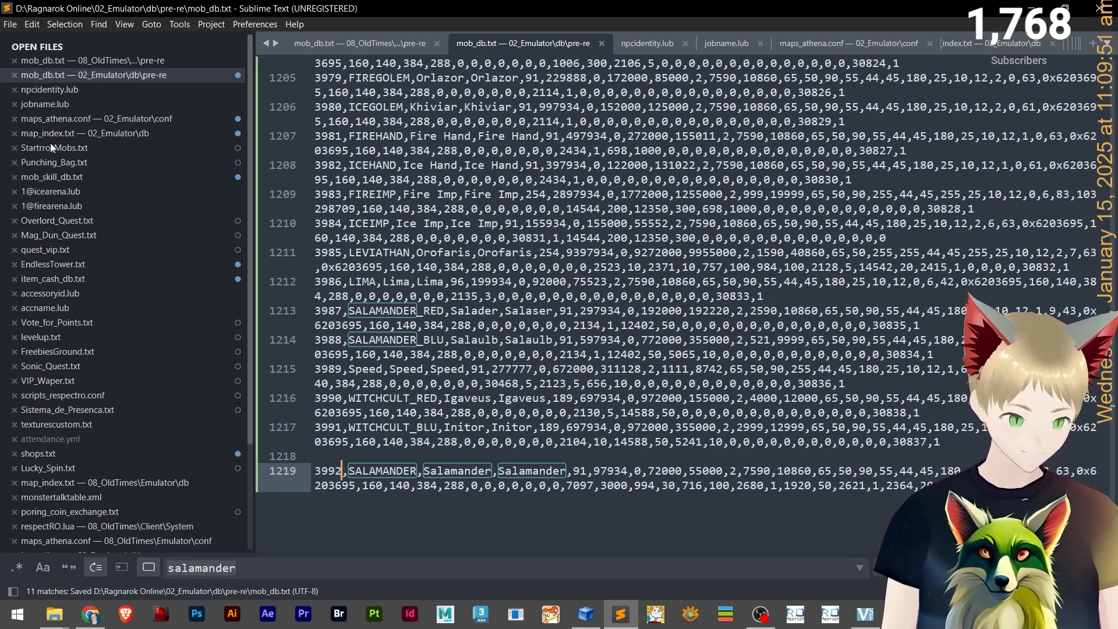
Copy the mk_scorpion sprite file name from the tutorial folder and use it as the new entry's sprite name.
click(382, 471)
key(alt+Tab)
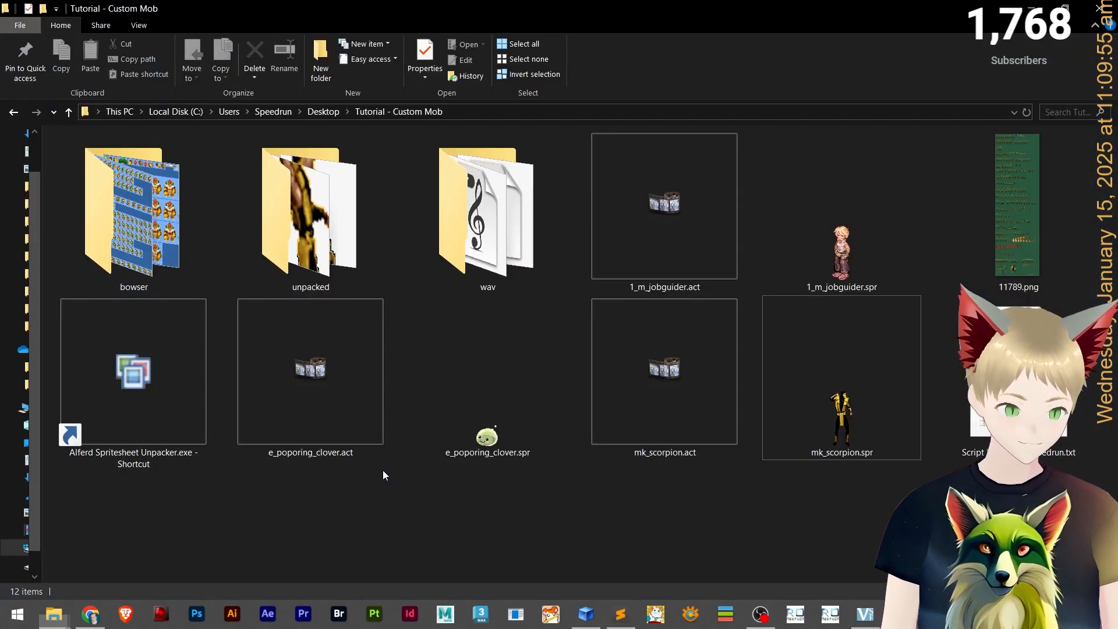
click(798, 383)
key(F2)
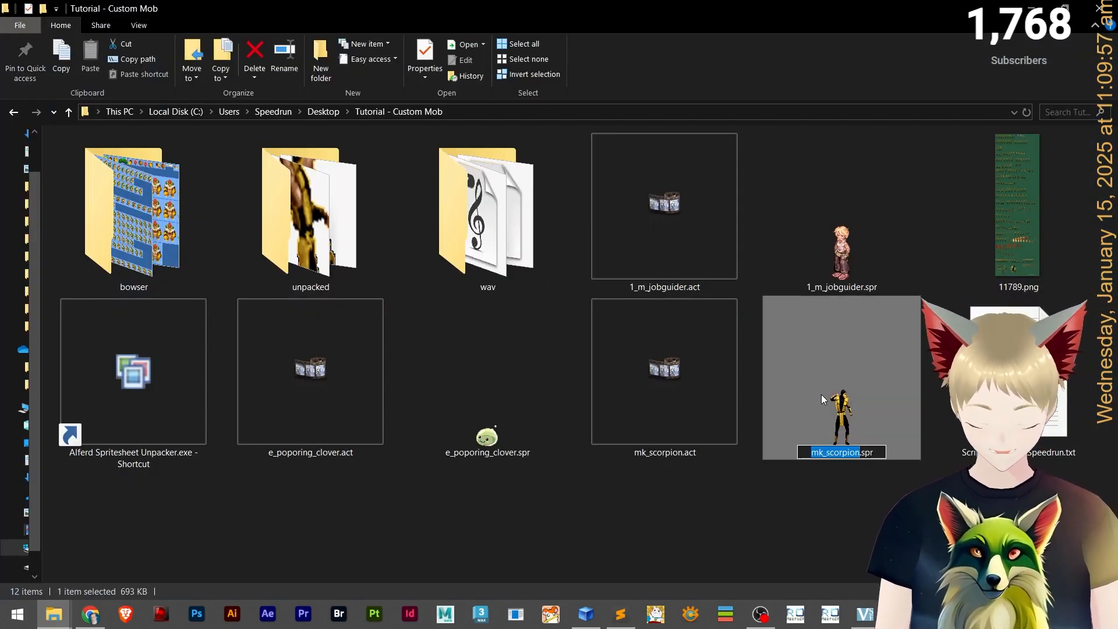
key(alt+Tab)
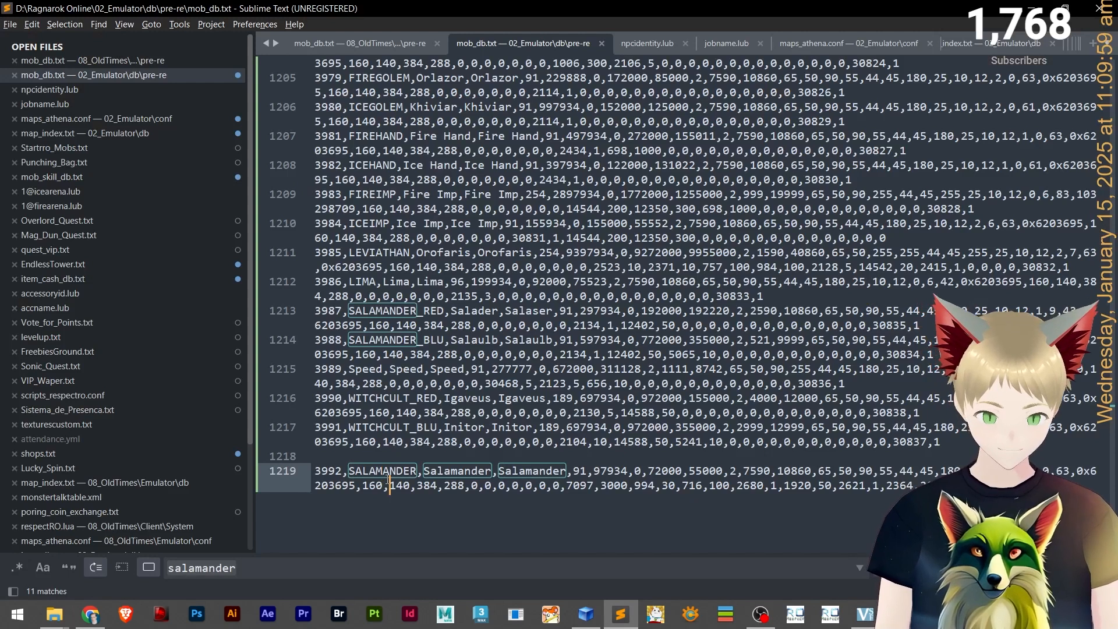
double_click(377, 470)
key(ctrl+v)
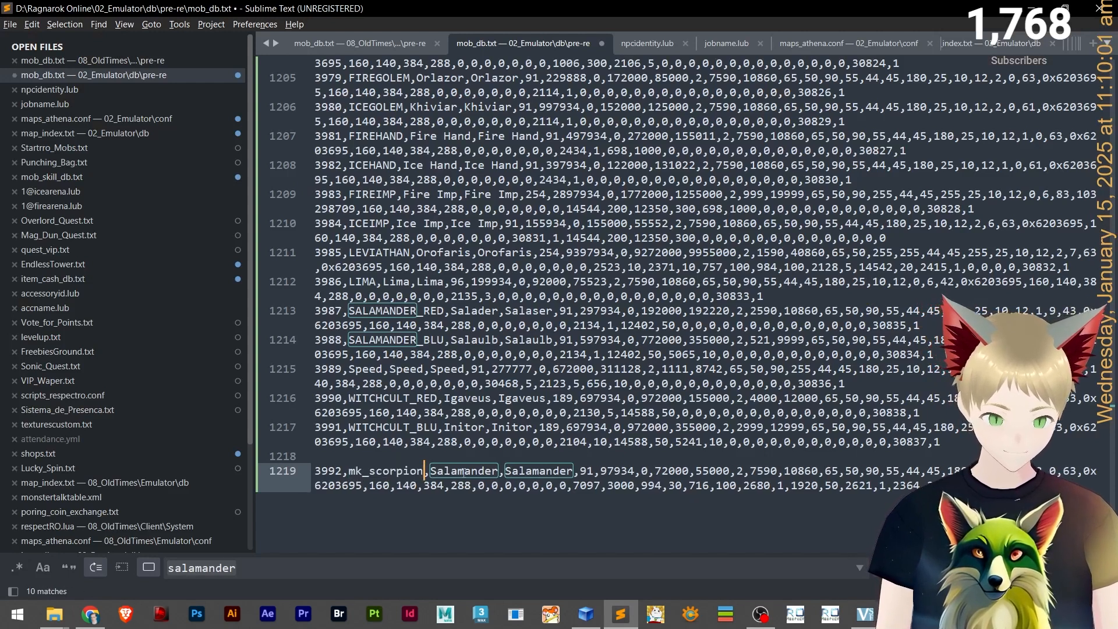
Rename the new monster to Scorpion in both name fields and save the file.
double_click(464, 471)
text(Scorpi)
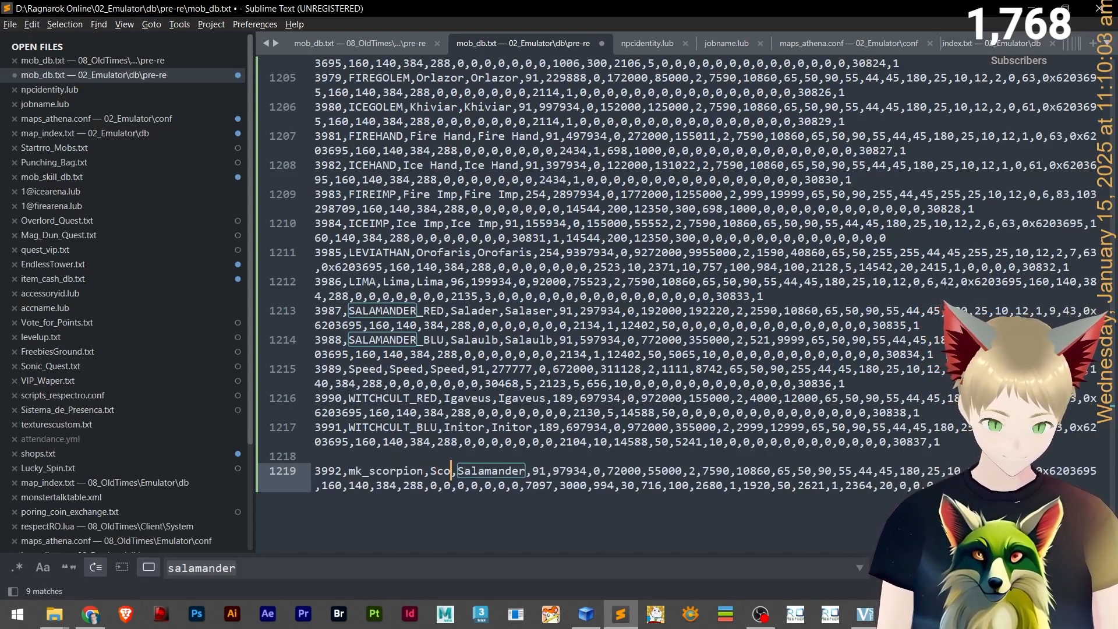
text(on)
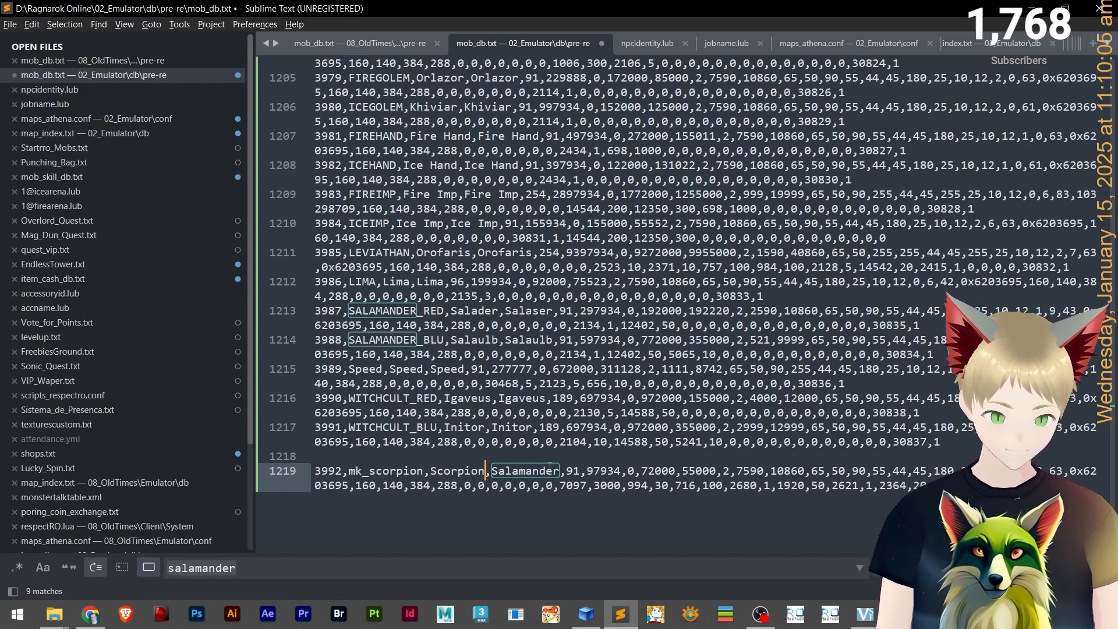
double_click(549, 469)
text(Scorpion)
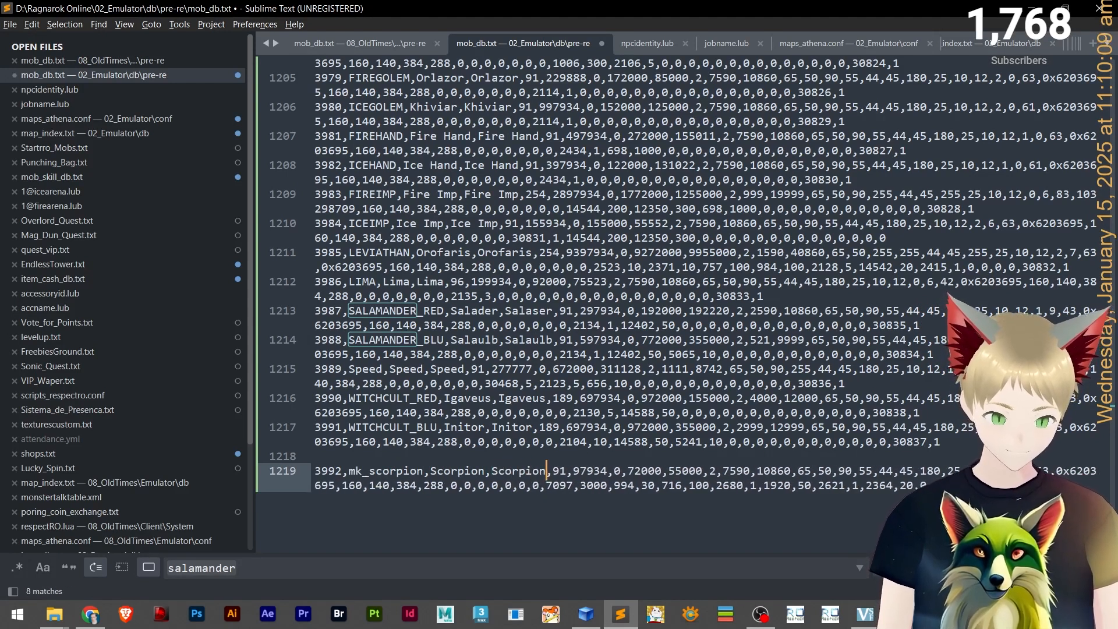
key(ctrl+s)
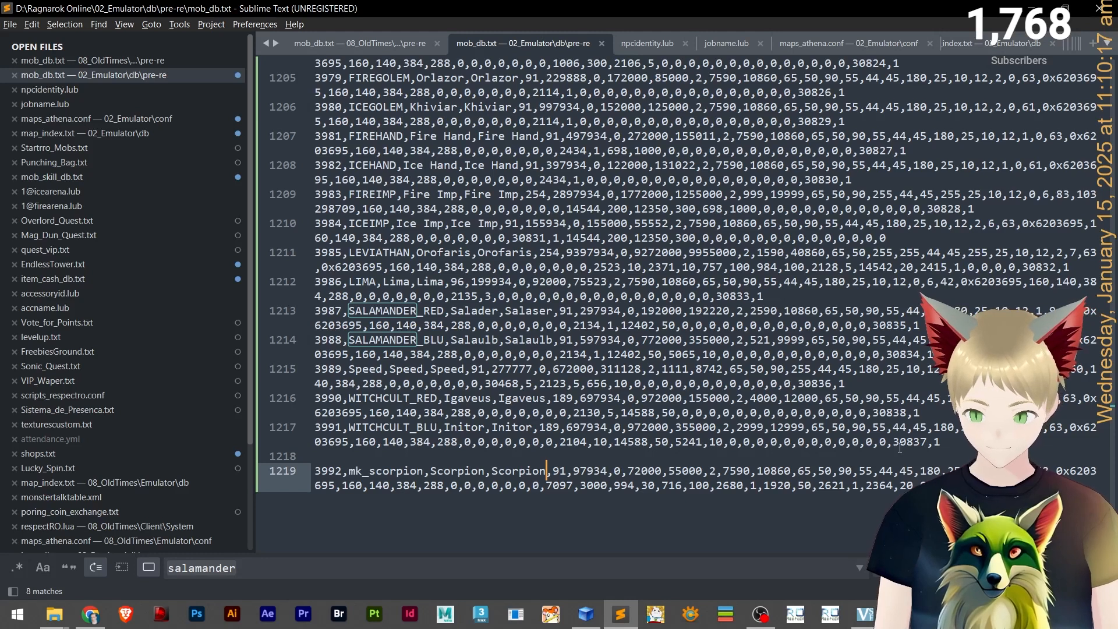
Examine the trailing values of the entries above the new one and glance at npcidentity.lub.
click(880, 411)
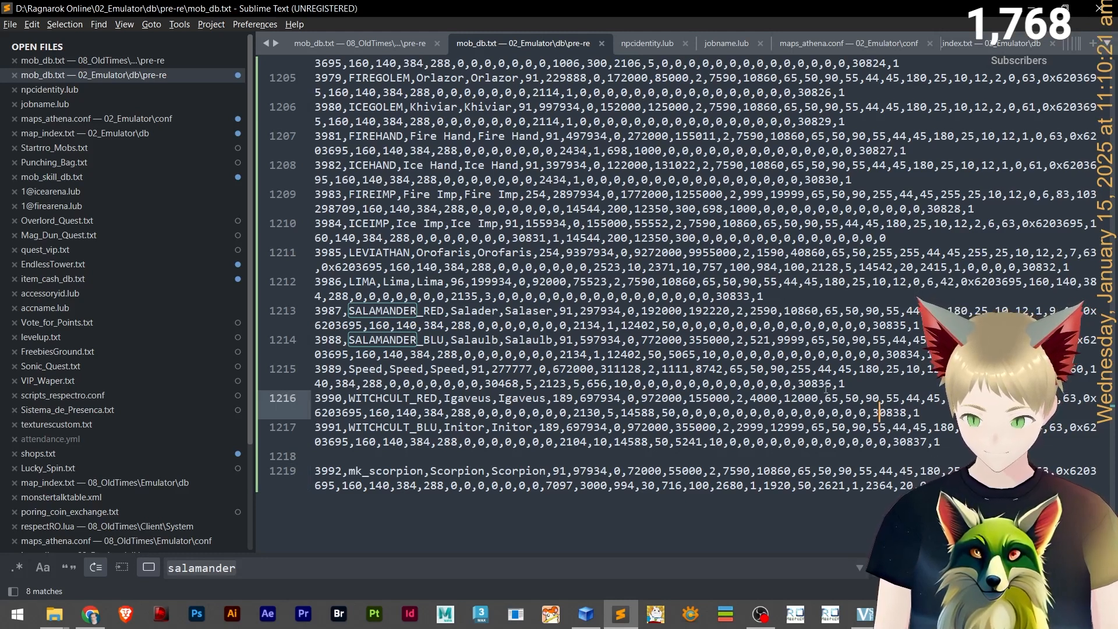
click(819, 383)
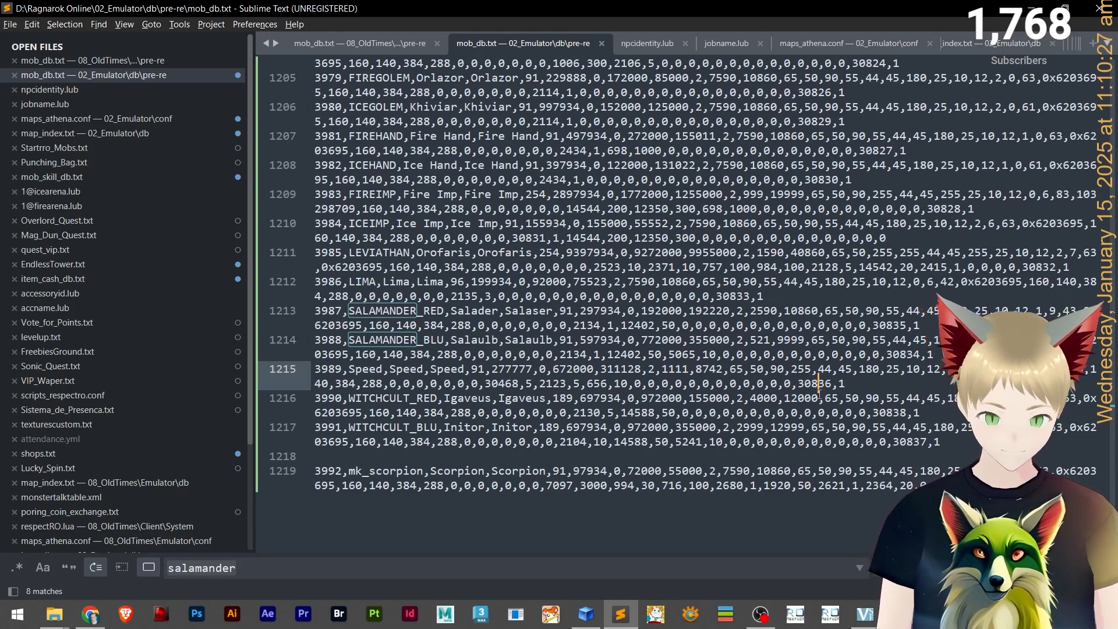
click(906, 355)
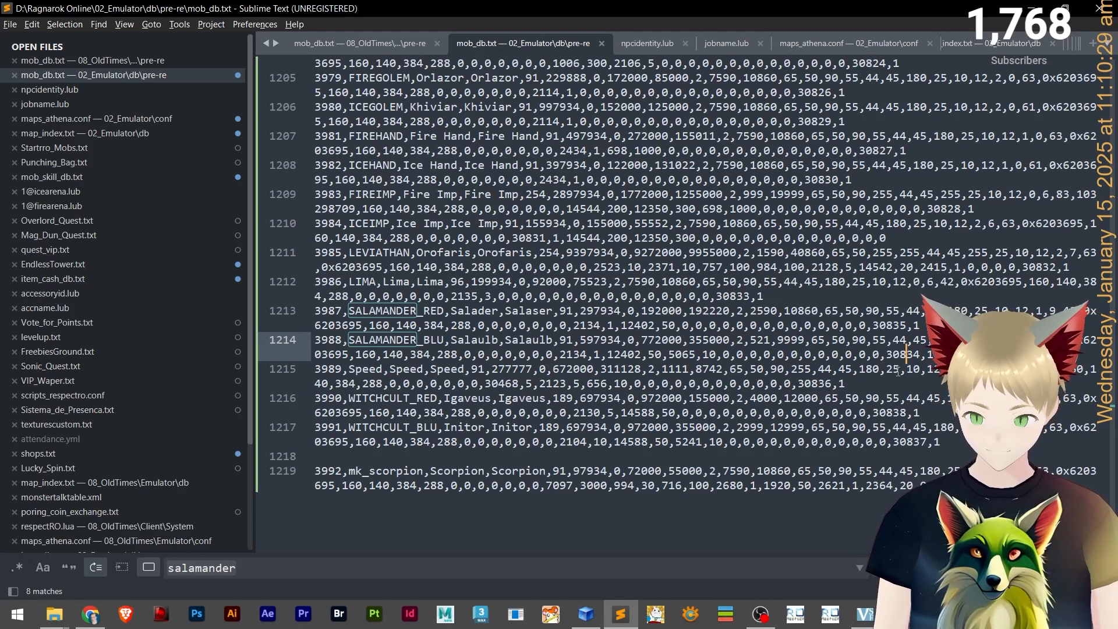
click(887, 326)
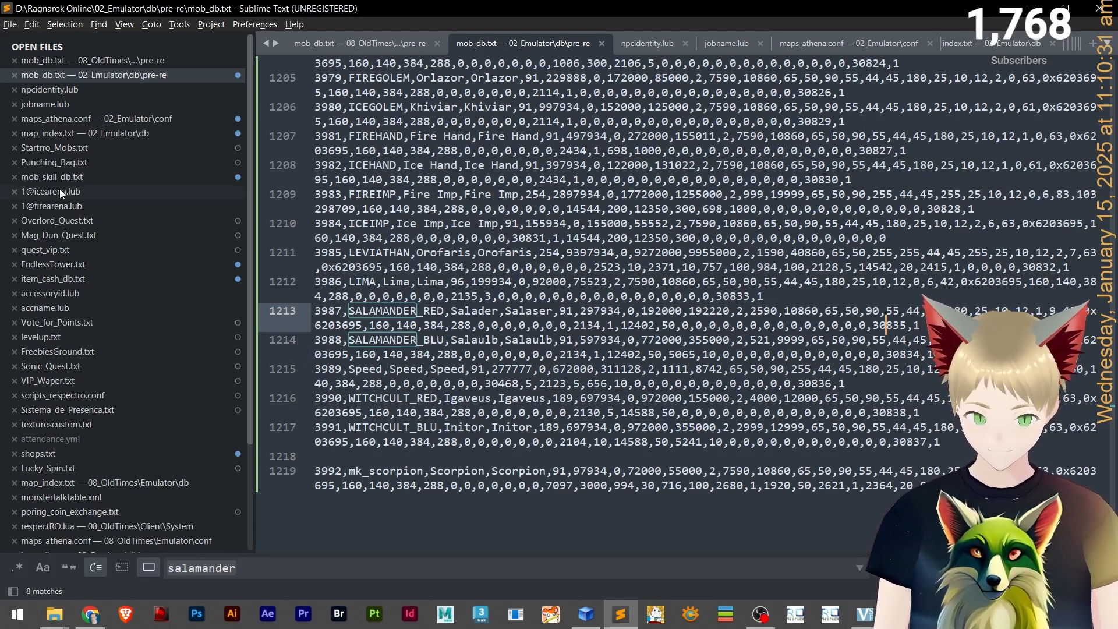
click(52, 91)
scroll(456, 472, up, 10)
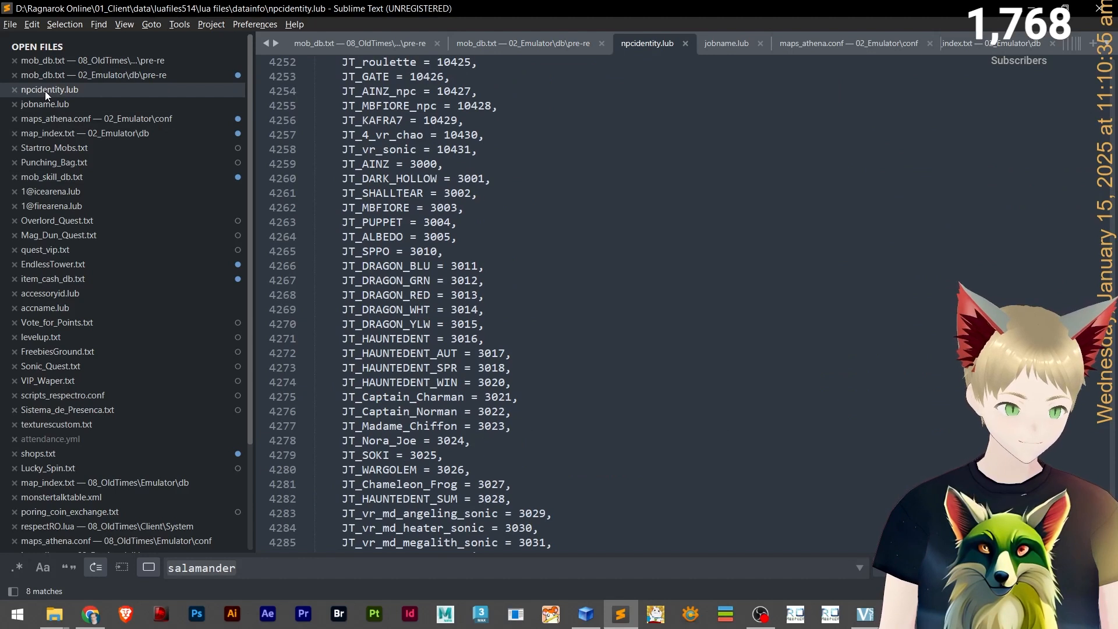
click(82, 77)
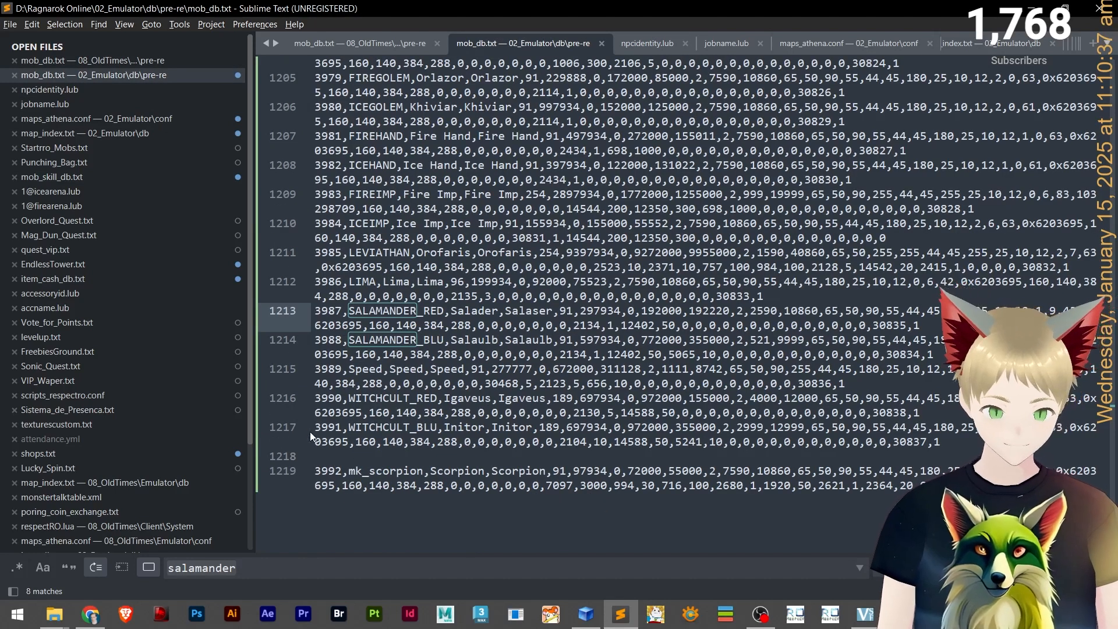
Copy the final value 30837 from the WITCHCULT_BLU entry and search npcidentity.lub for it.
double_click(910, 442)
key(ctrl+c)
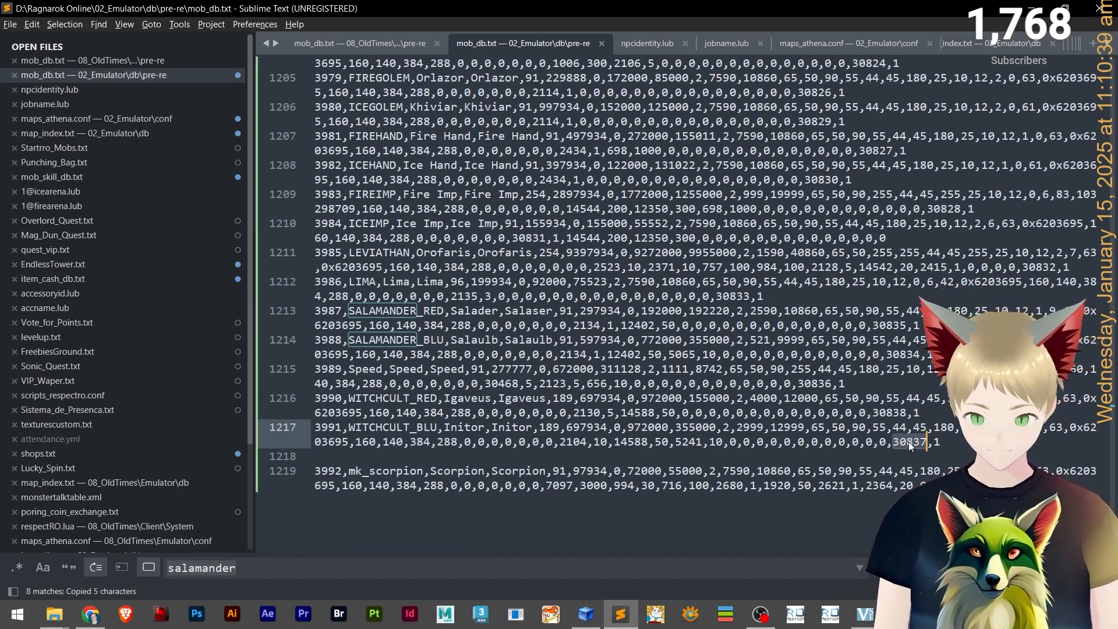
click(85, 90)
click(570, 277)
key(ctrl+f)
key(ctrl+v)
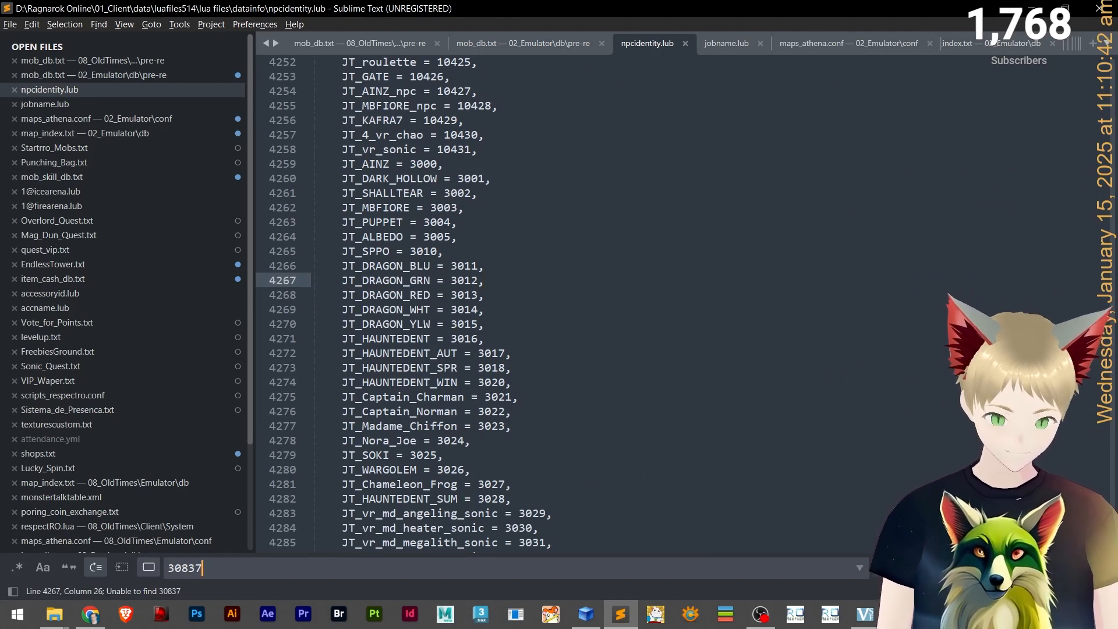
Check the ends of jobname.lub and npcidentity.lub, then copy the new monster's ID 3992 from the emulator's mob_db.txt.
click(76, 104)
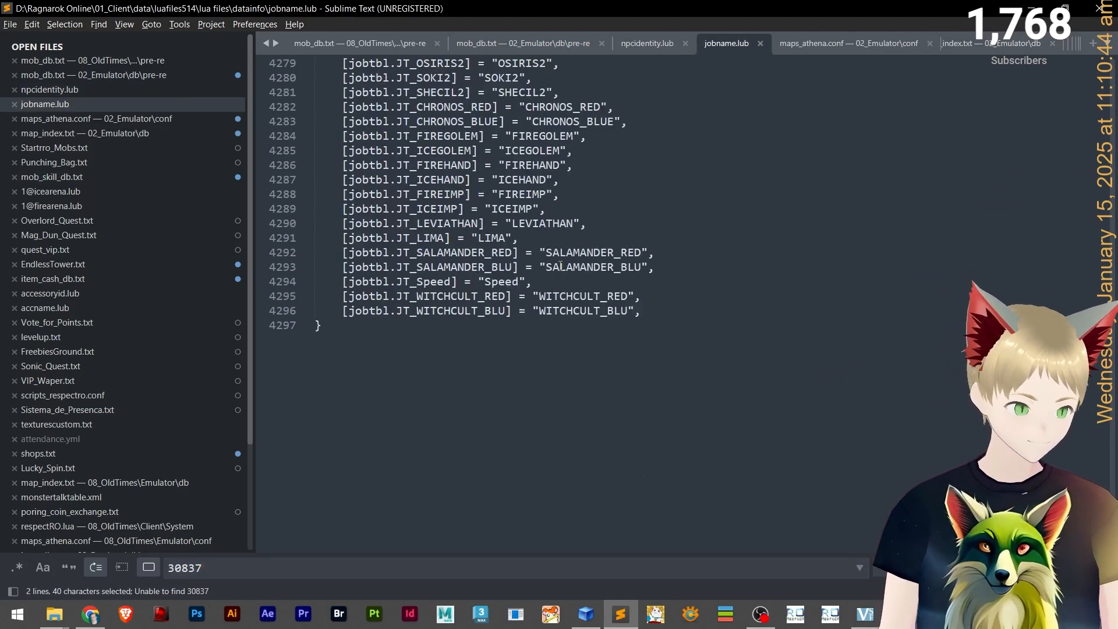
click(91, 89)
scroll(514, 310, down, 10)
scroll(437, 316, up, 3)
click(450, 339)
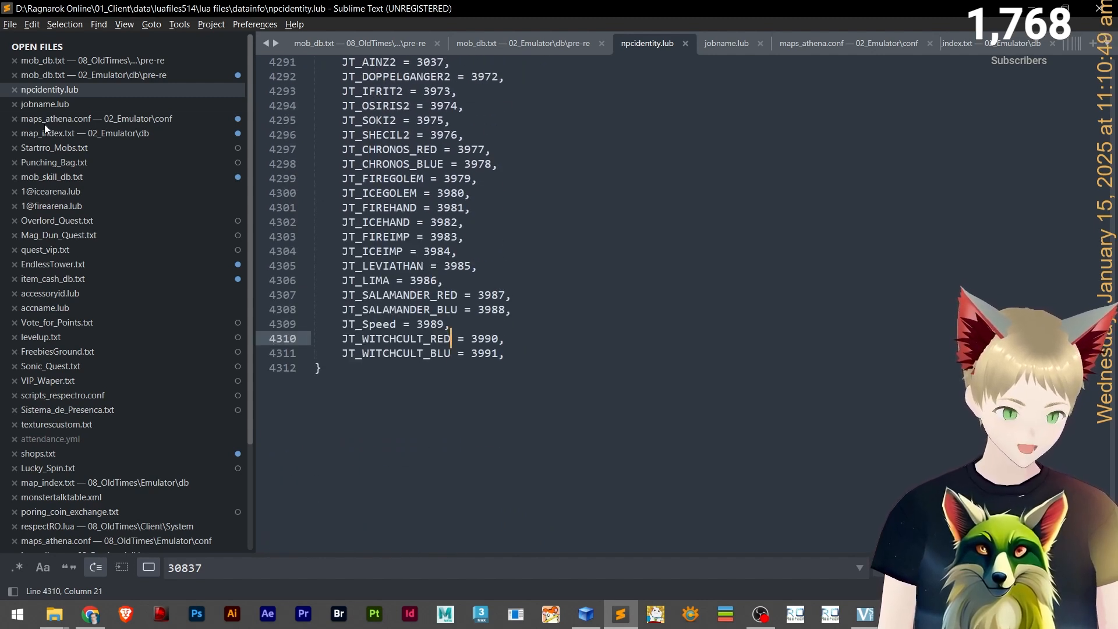
click(77, 75)
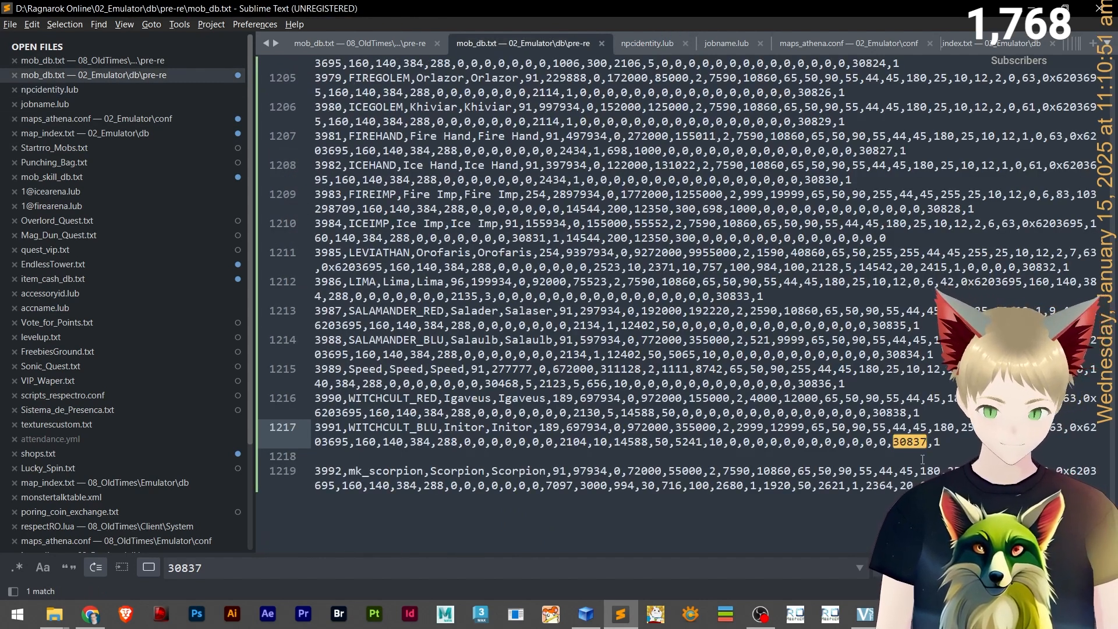
double_click(321, 472)
key(ctrl+c)
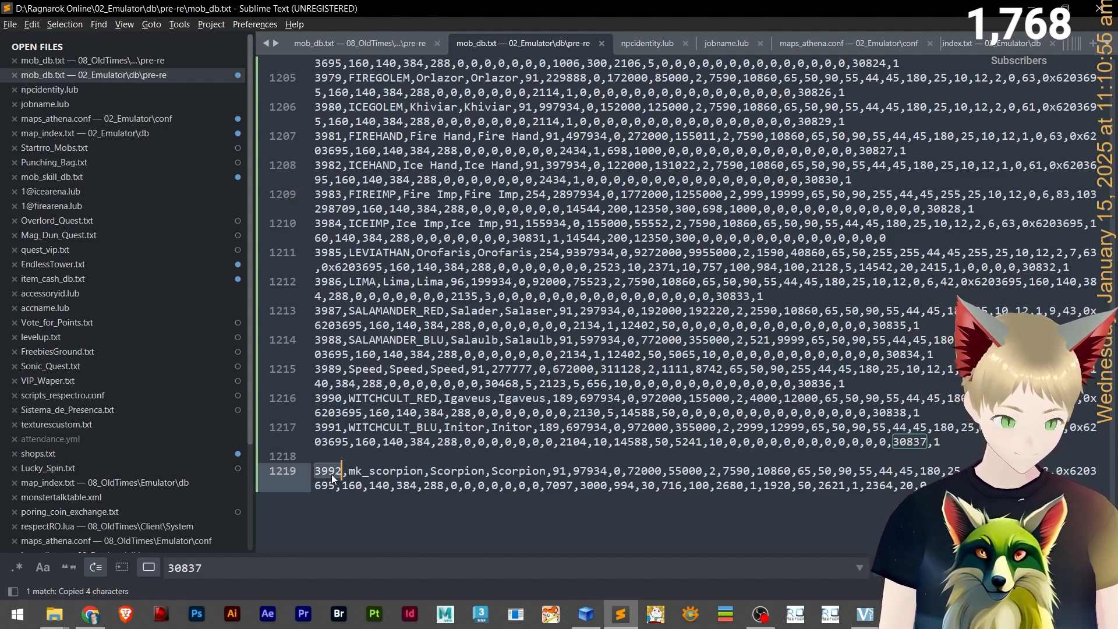
Duplicate the JT_WITCHCULT_BLU line as a new last entry in npcidentity.lub.
click(83, 93)
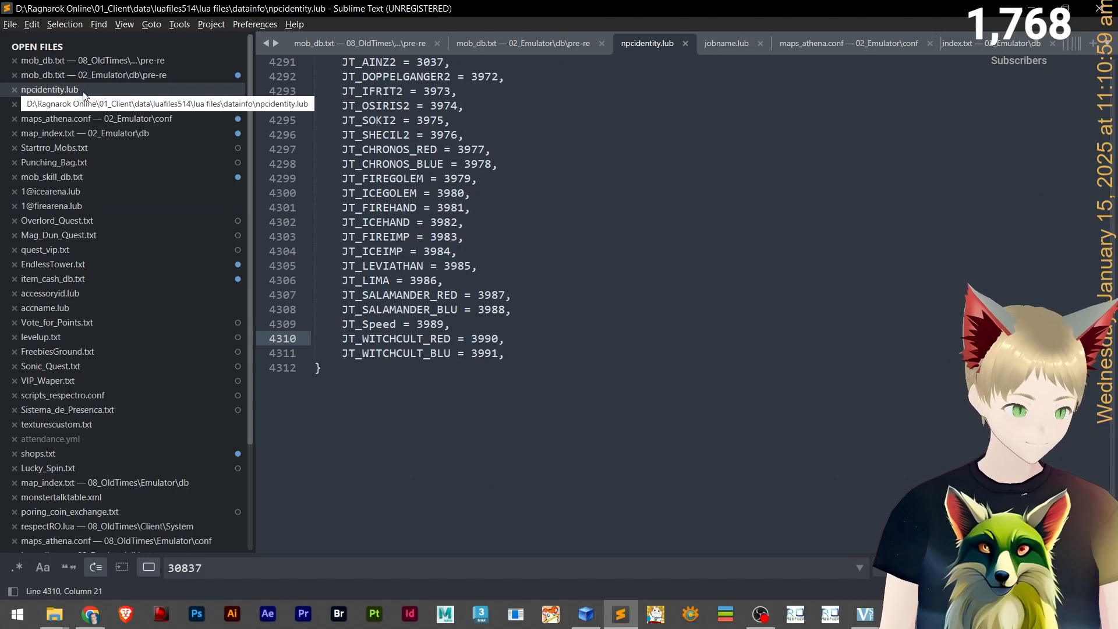
drag(522, 355, 348, 356)
key(ctrl+c)
key(End)
key(Return)
key(ctrl+v)
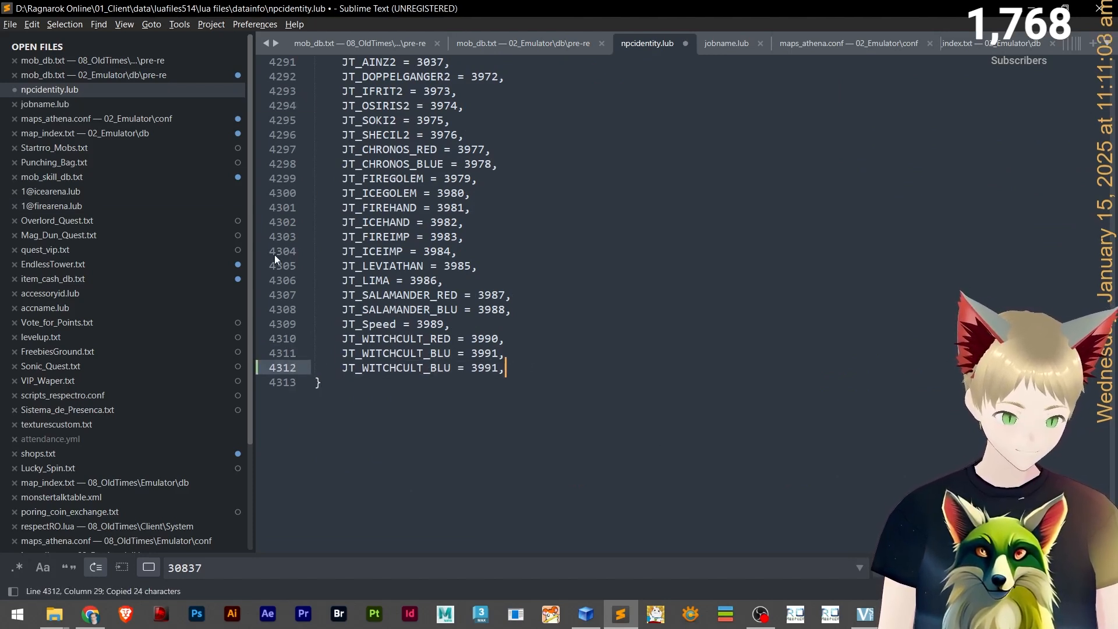
Copy the mk_scorpion sprite name from mob_db.txt and rename the duplicated constant to JT_mk_scorpion.
click(108, 68)
click(108, 74)
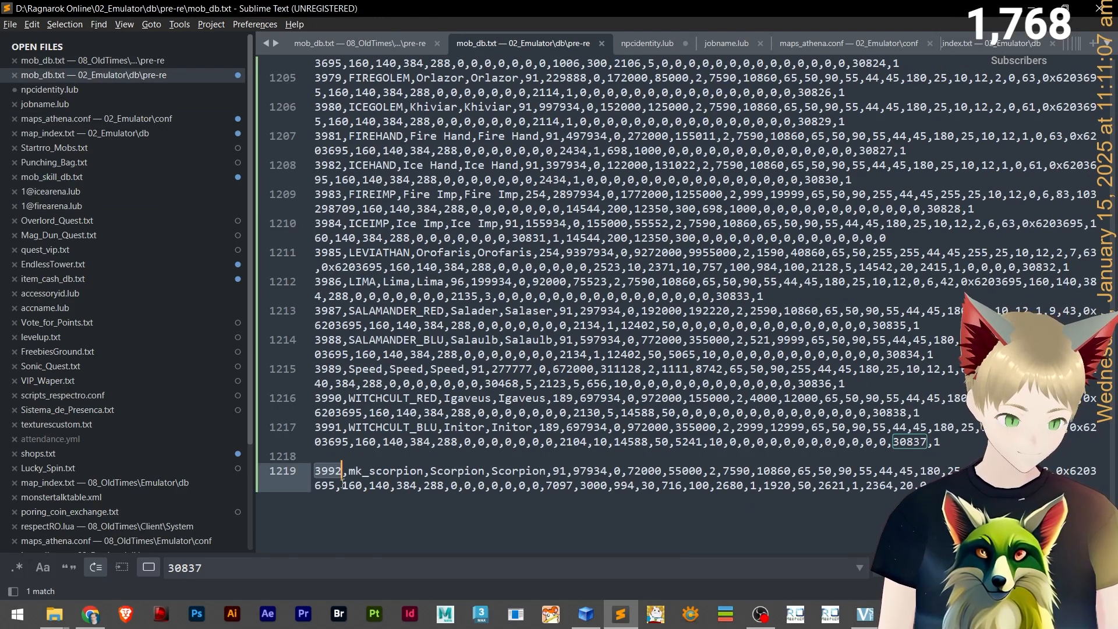
double_click(368, 474)
key(ctrl+c)
click(100, 90)
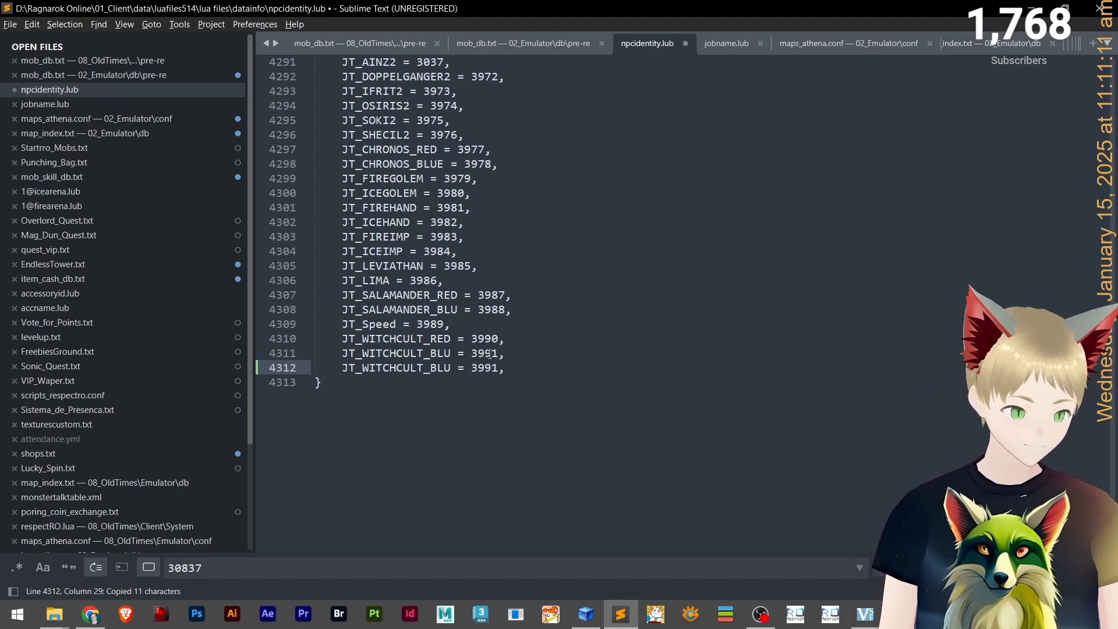
drag(448, 368, 362, 371)
key(ctrl+v)
Set the JT_mk_scorpion value to 3992 and save npcidentity.lub.
scroll(427, 419, up, 17)
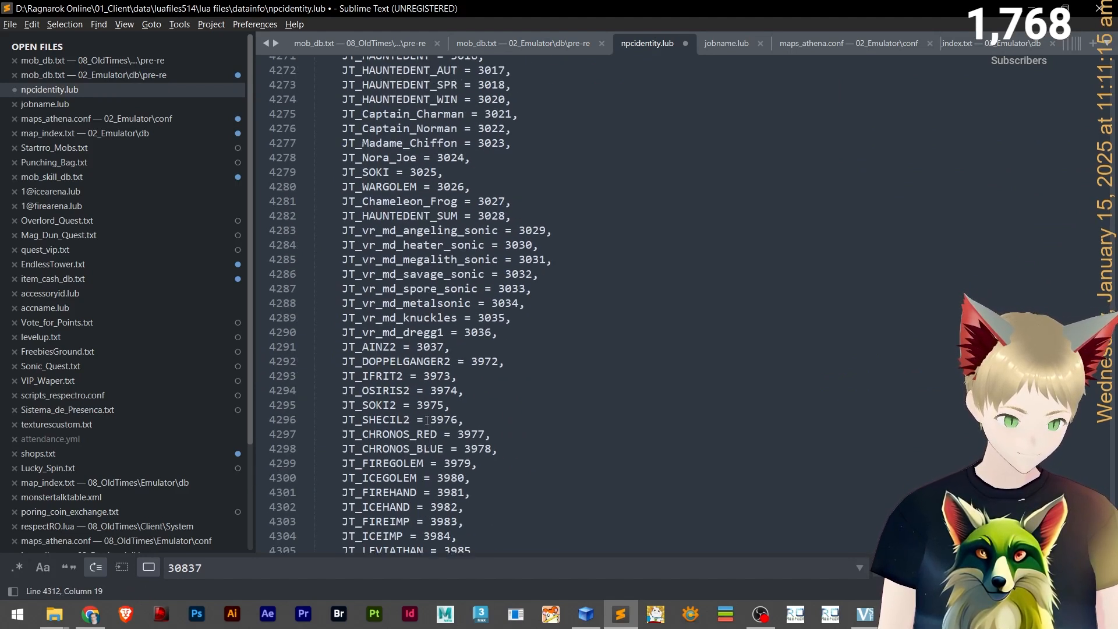
scroll(740, 397, down, 17)
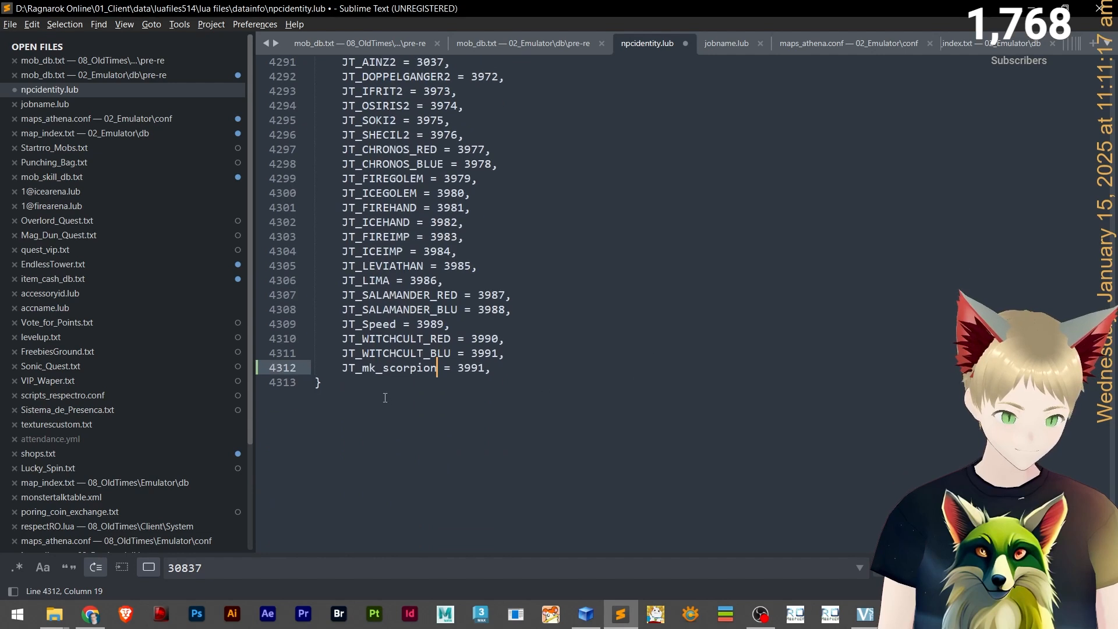
scroll(486, 455, up, 2)
click(487, 456)
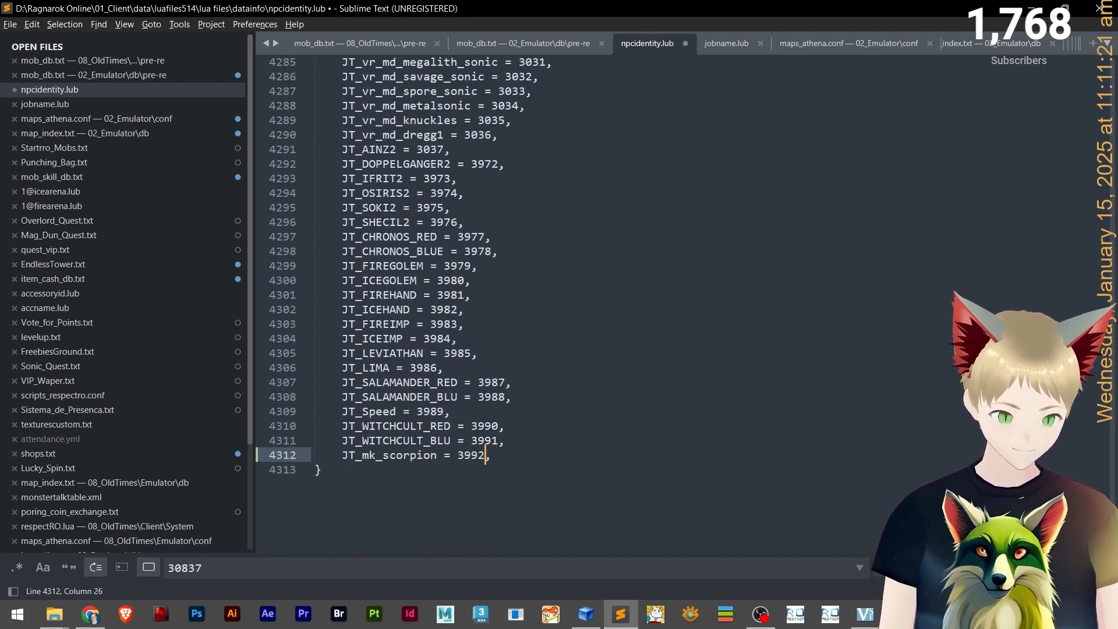
key(ctrl+s)
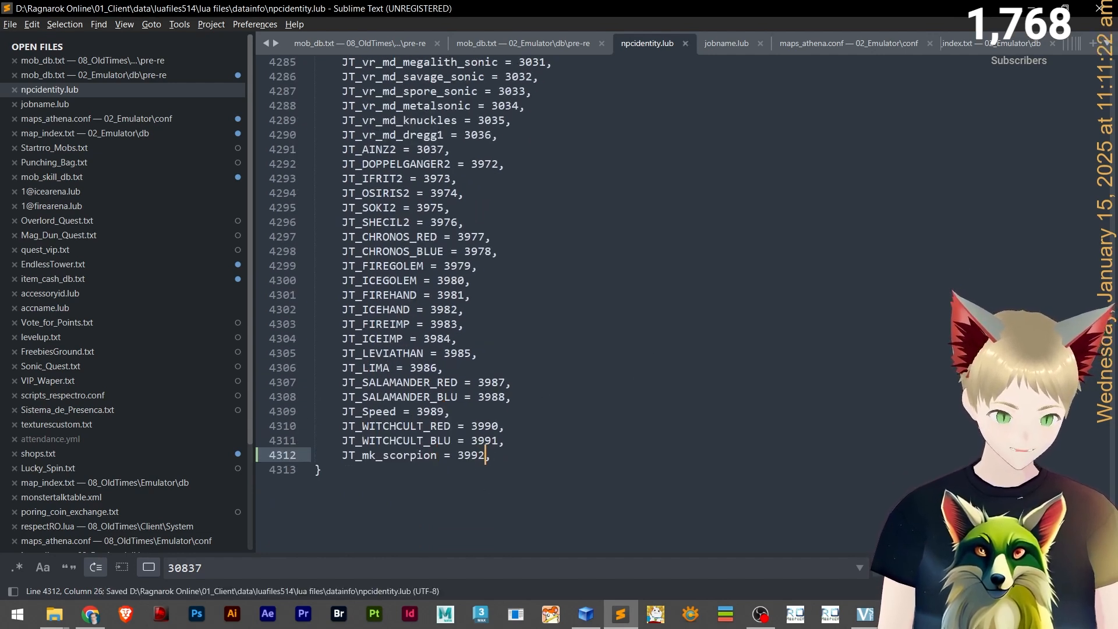
Duplicate the JT_WITCHCULT_BLU entry as a new last line in jobname.lub.
click(51, 108)
scroll(562, 382, up, 4)
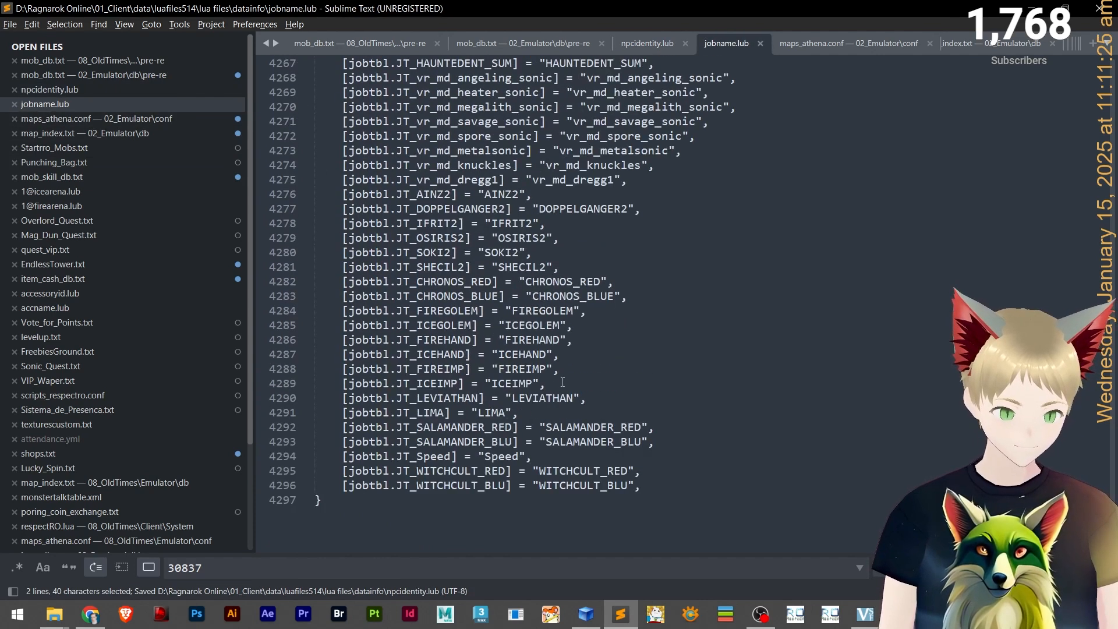
scroll(562, 382, up, 20)
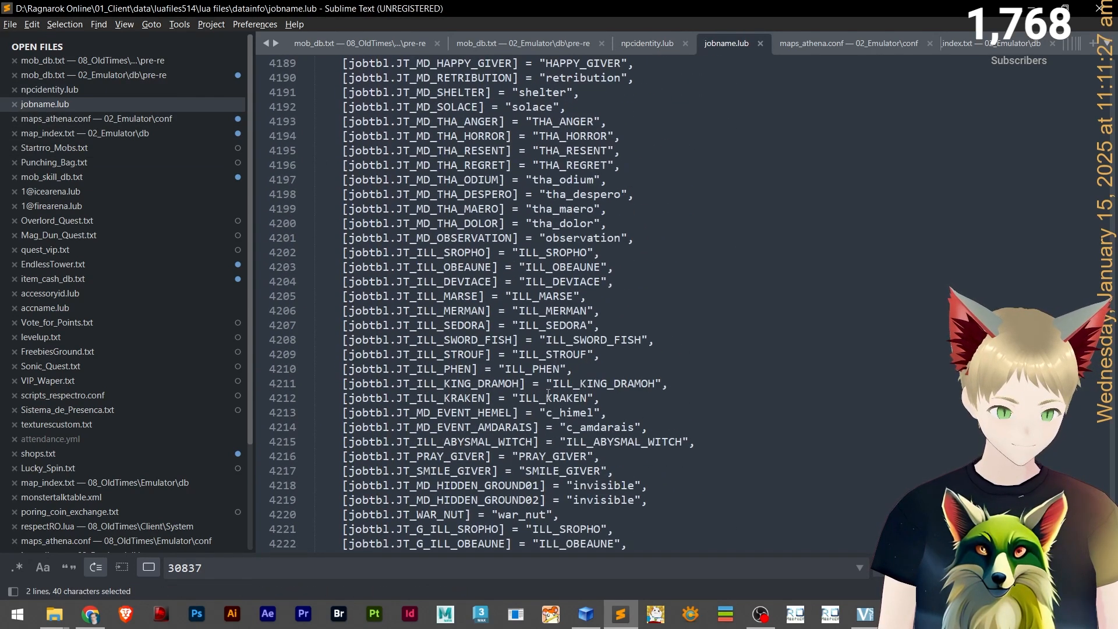
scroll(547, 394, down, 20)
scroll(582, 373, up, 3)
click(647, 353)
drag(648, 353, 342, 356)
key(ctrl+c)
click(665, 359)
key(Return)
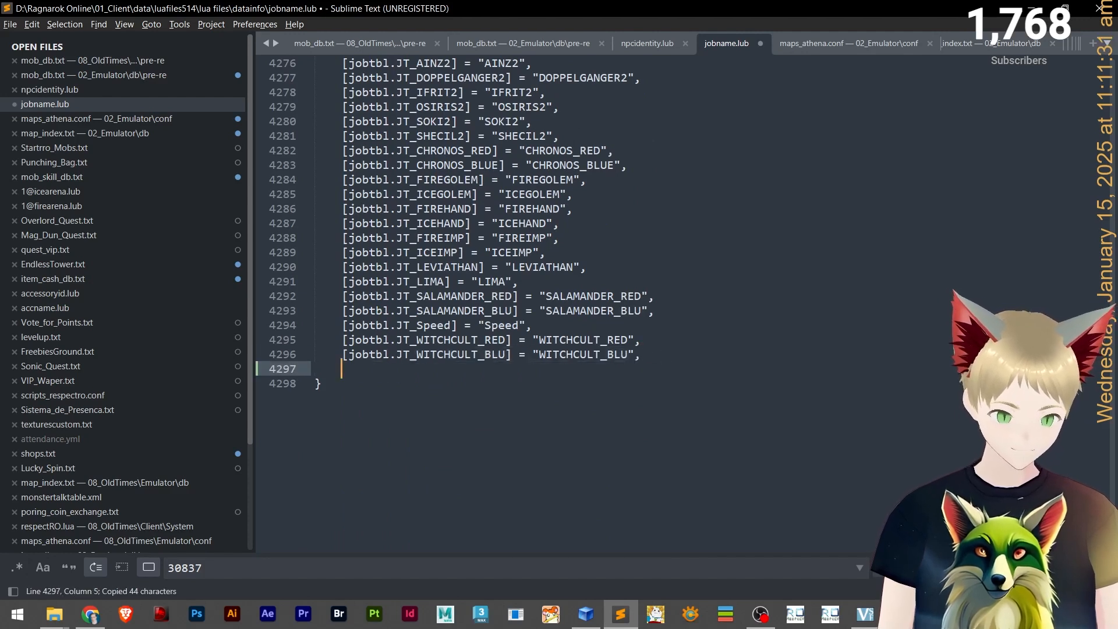
key(ctrl+v)
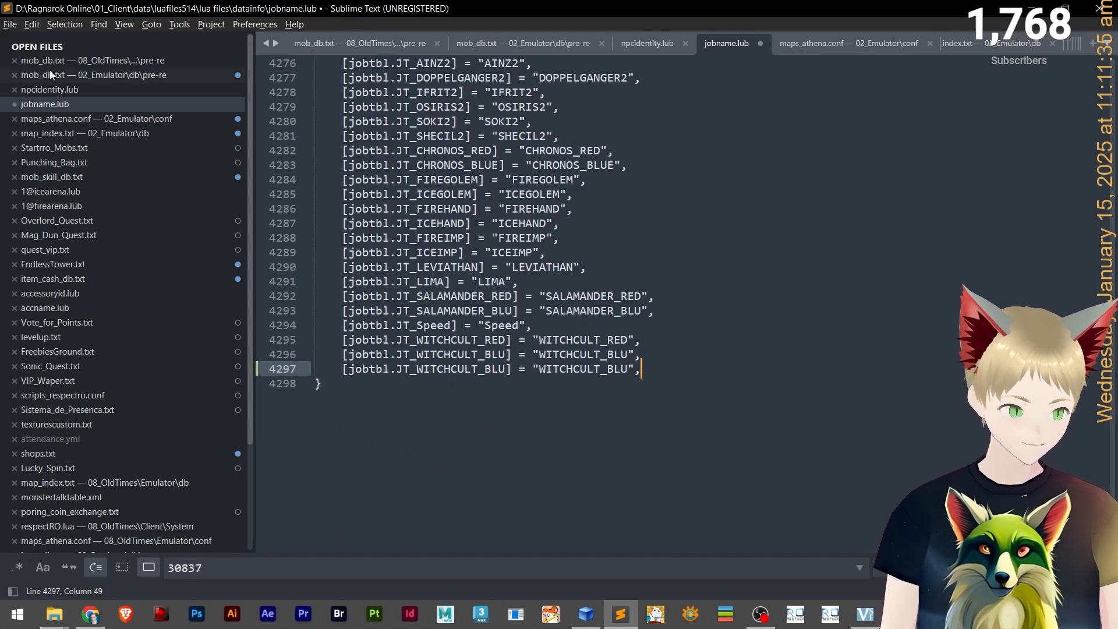
Change the duplicated jobname.lub entry to [jobtbl.JT_mk_scorpion] = "mk_scorpion" and save the file.
click(81, 91)
drag(436, 454, 362, 455)
key(ctrl+c)
click(70, 104)
drag(505, 373, 417, 371)
key(ctrl+v)
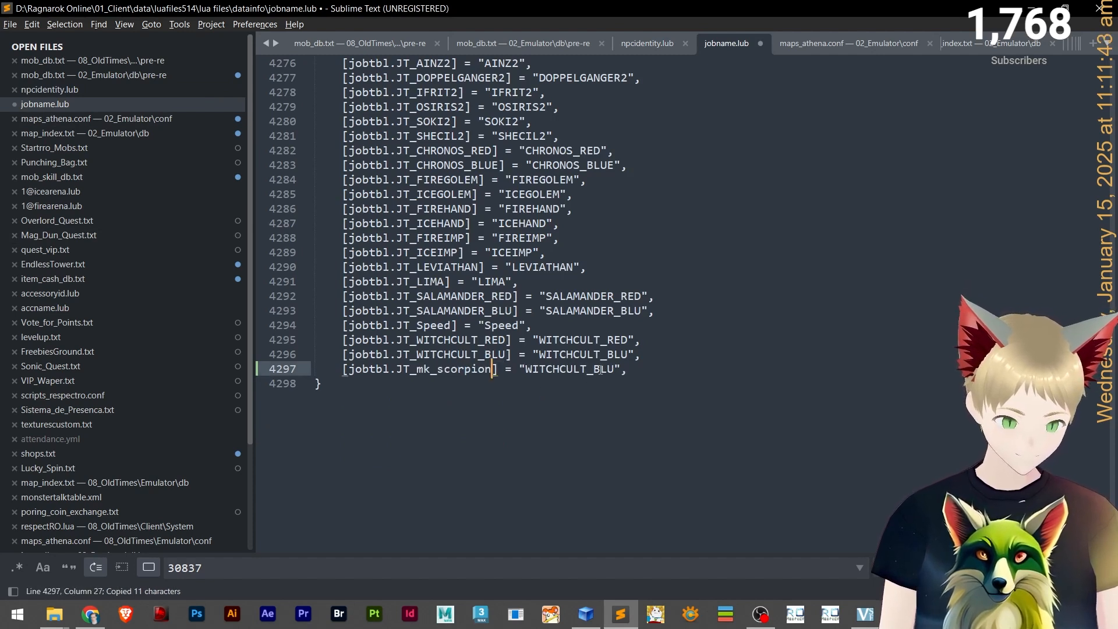
drag(613, 371, 527, 372)
key(ctrl+v)
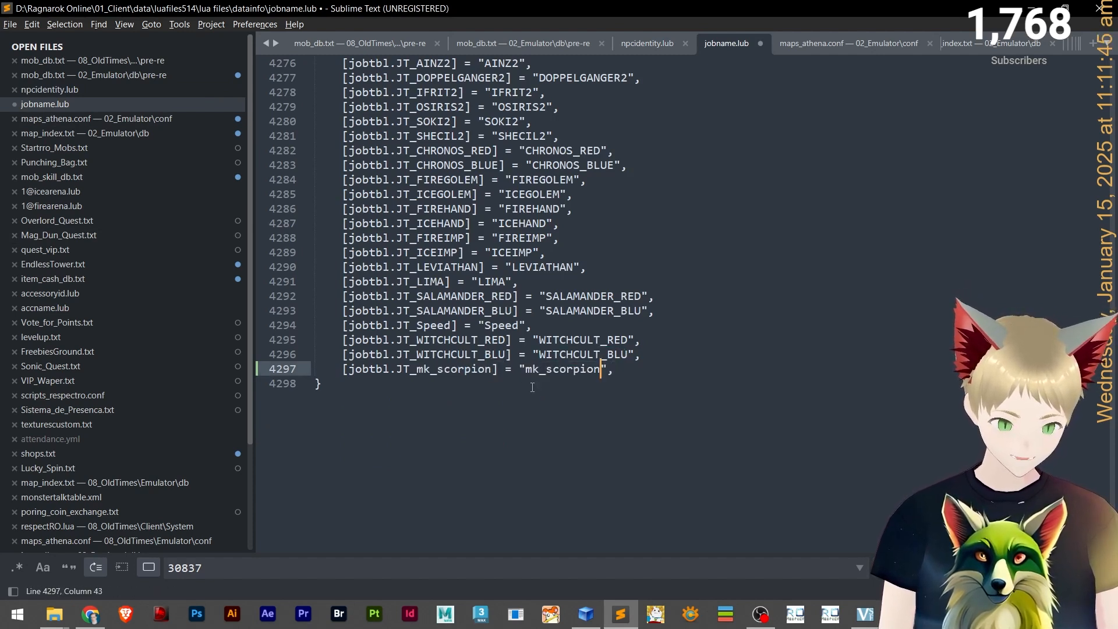
key(ctrl+s)
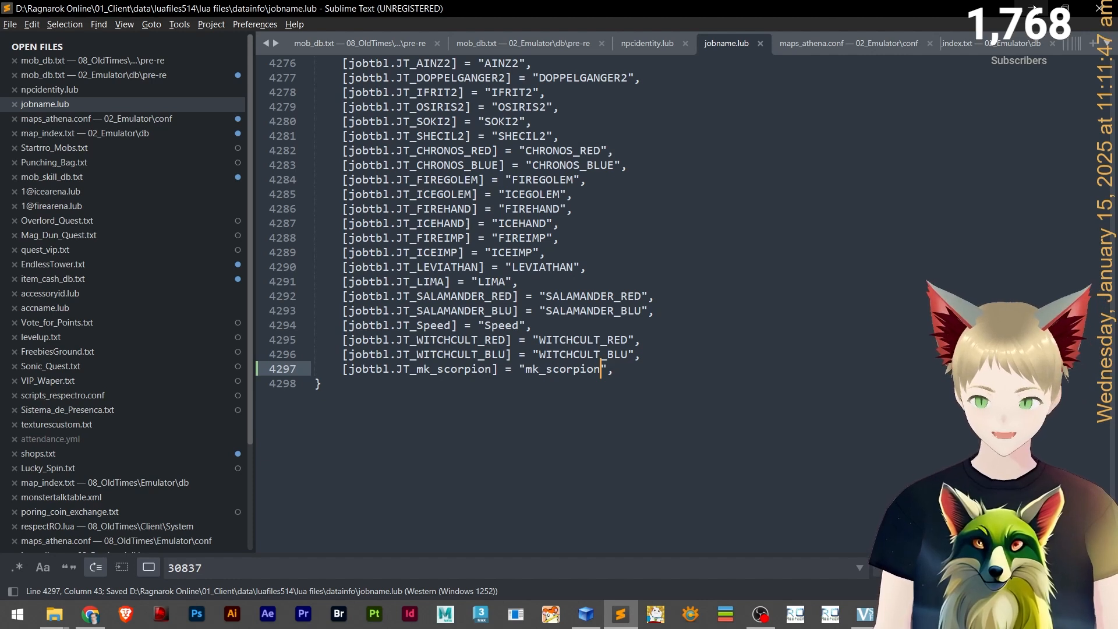
Minimize the editor and launch the server batch file from the desktop.
click(1034, 7)
click(1034, 7)
double_click(870, 36)
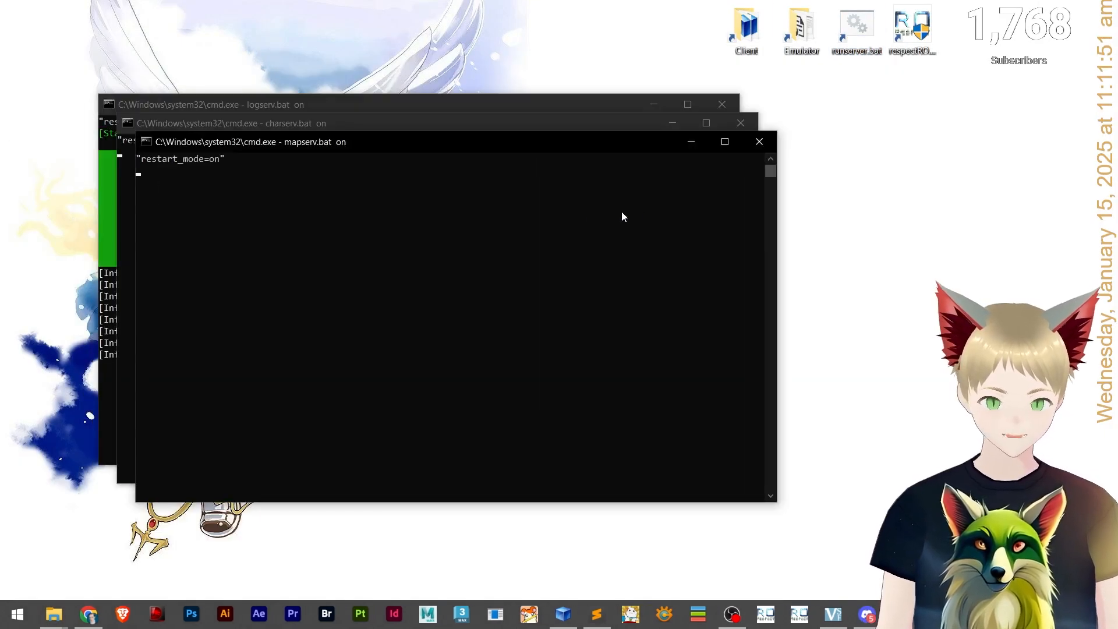
Add mk_scorpion.act and mk_scorpion.spr from the tutorial folder into the monster sprite folder of data.grf.
key(alt+Tab)
key(alt+Tab)
key(alt+Tab)
key(alt+Tab)
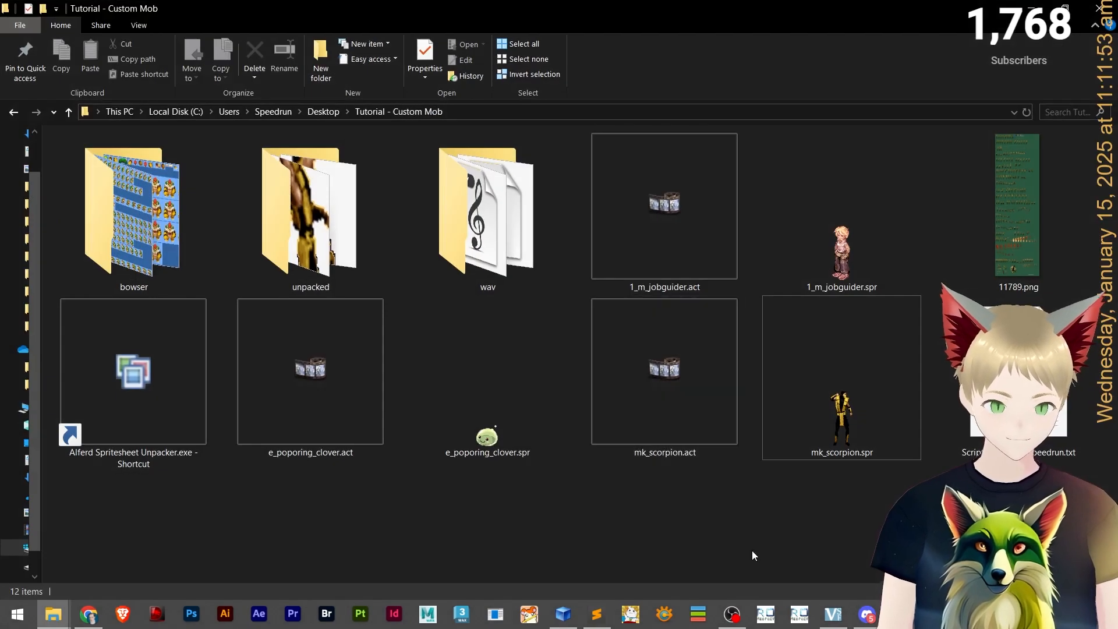
click(768, 445)
ctrl+click(606, 368)
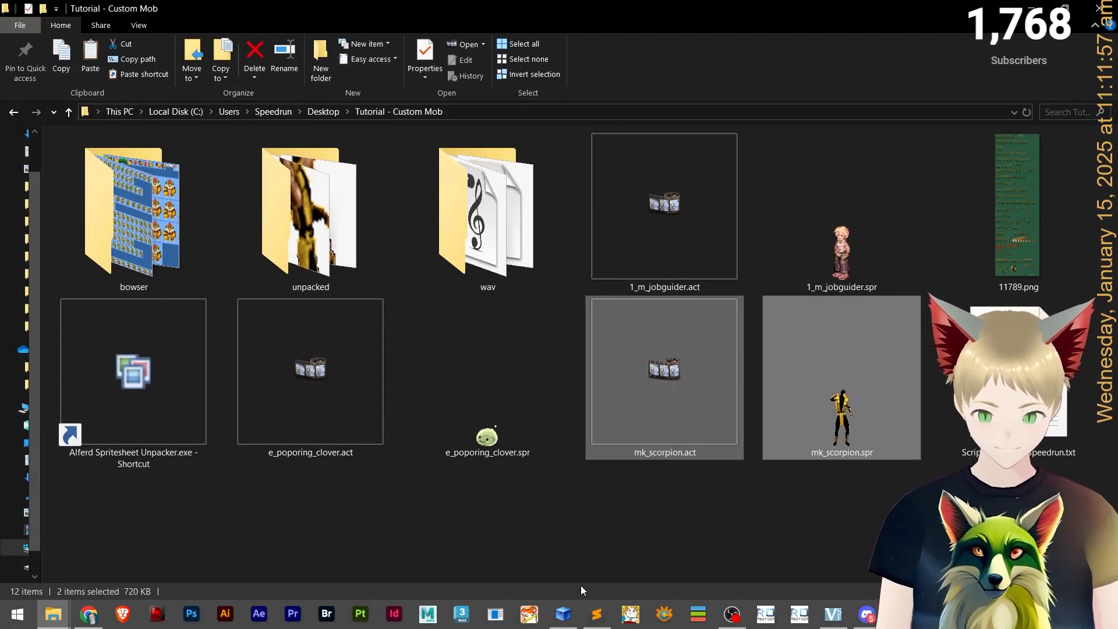
click(563, 614)
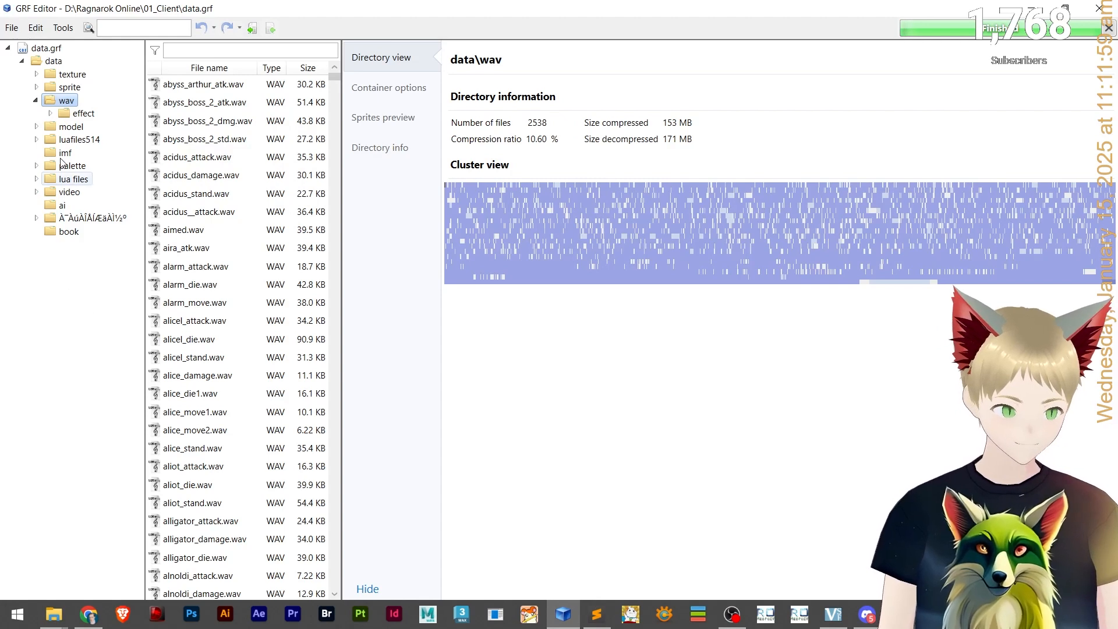
click(36, 87)
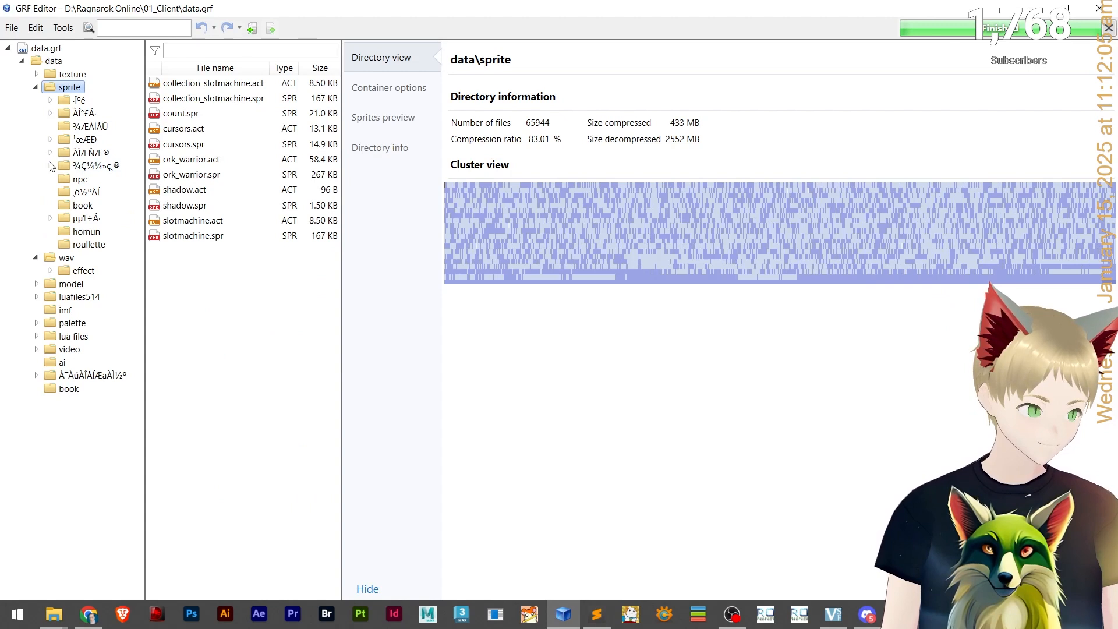
click(66, 192)
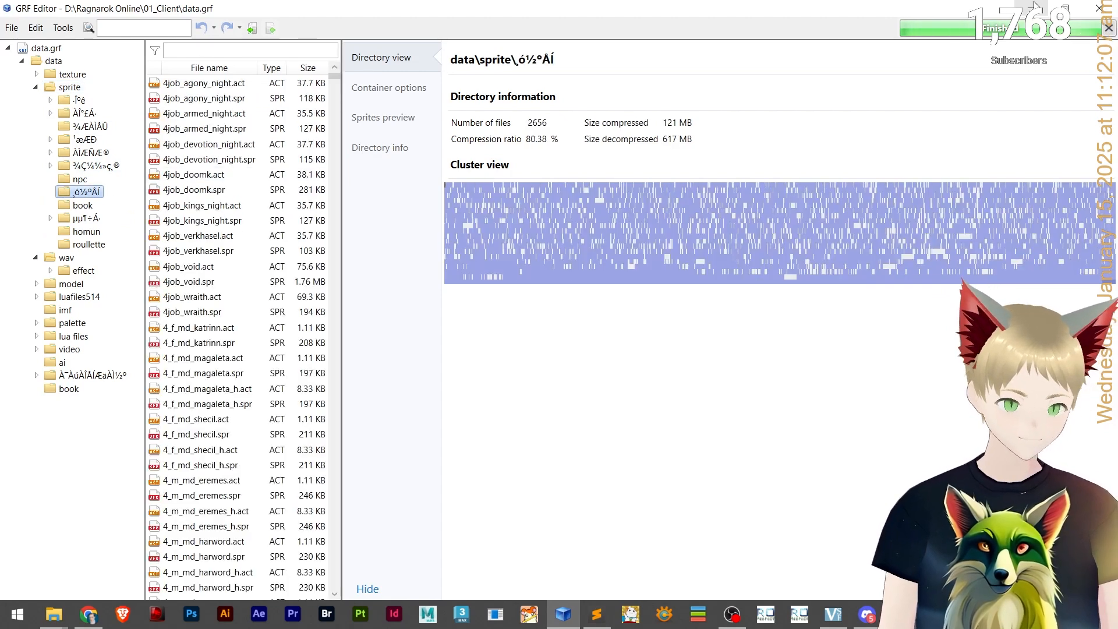
click(1034, 7)
drag(674, 384, 170, 255)
key(alt+Tab)
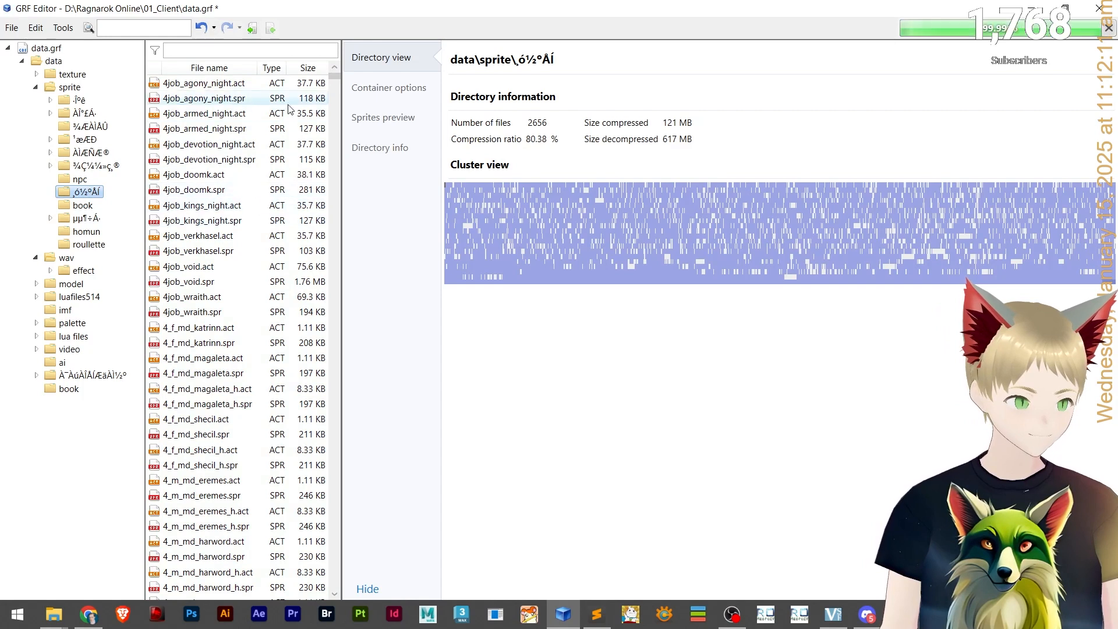
Filter the monster sprite folder for mk_ and open the mk_scorpion.act animation preview.
click(277, 50)
text(scord)
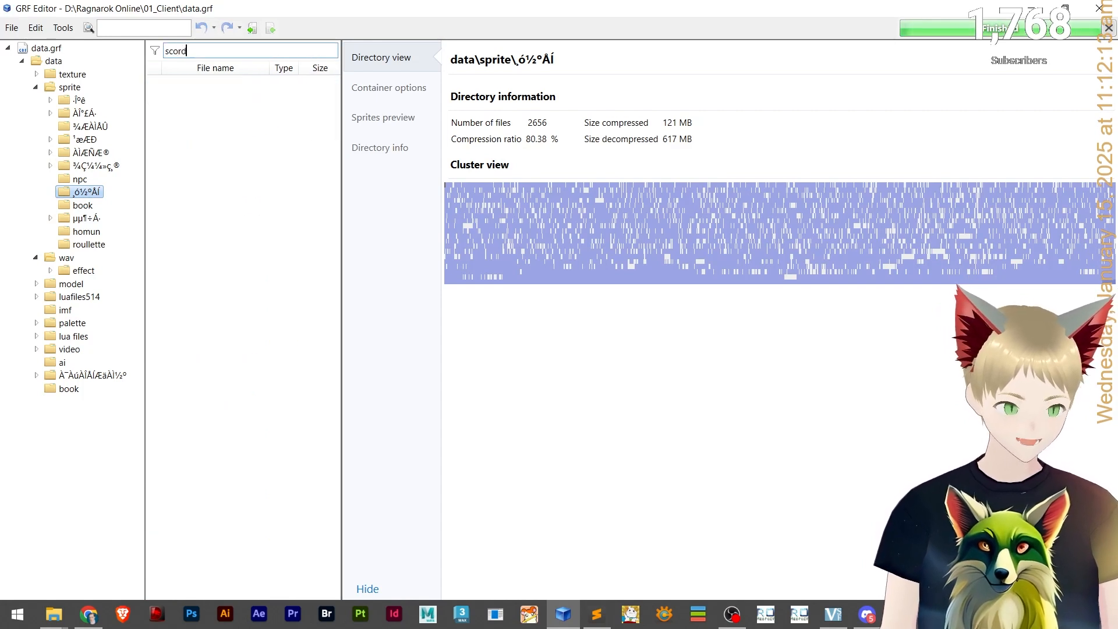
key(BackSpace)
key(BackSpace)
key(BackSpace)
key(BackSpace)
key(BackSpace)
text(ml)
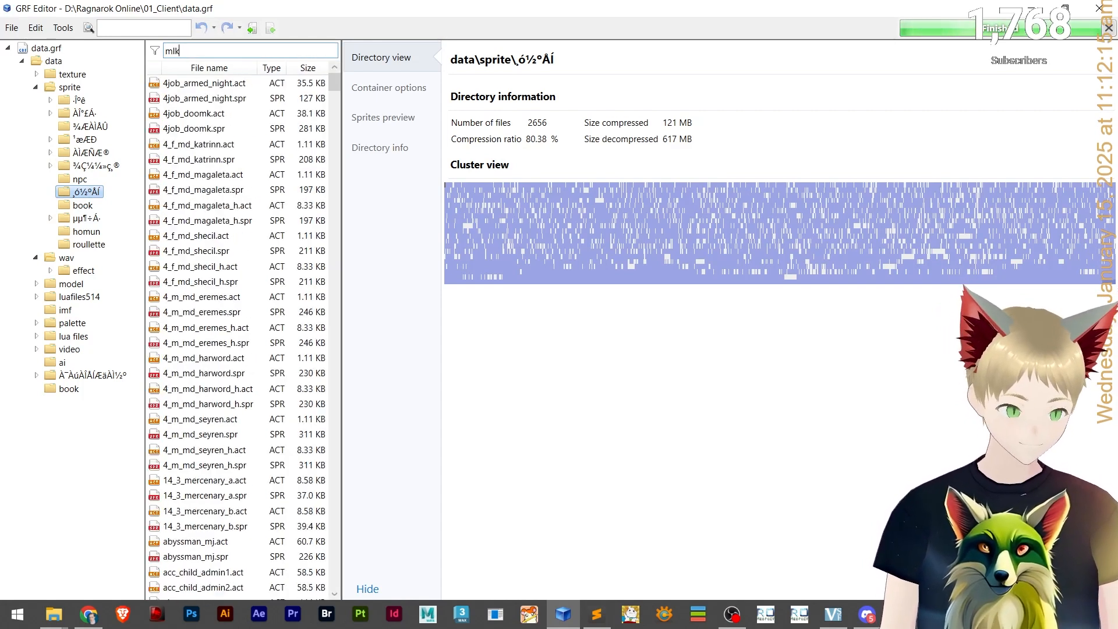
key(BackSpace)
text(k_)
click(211, 84)
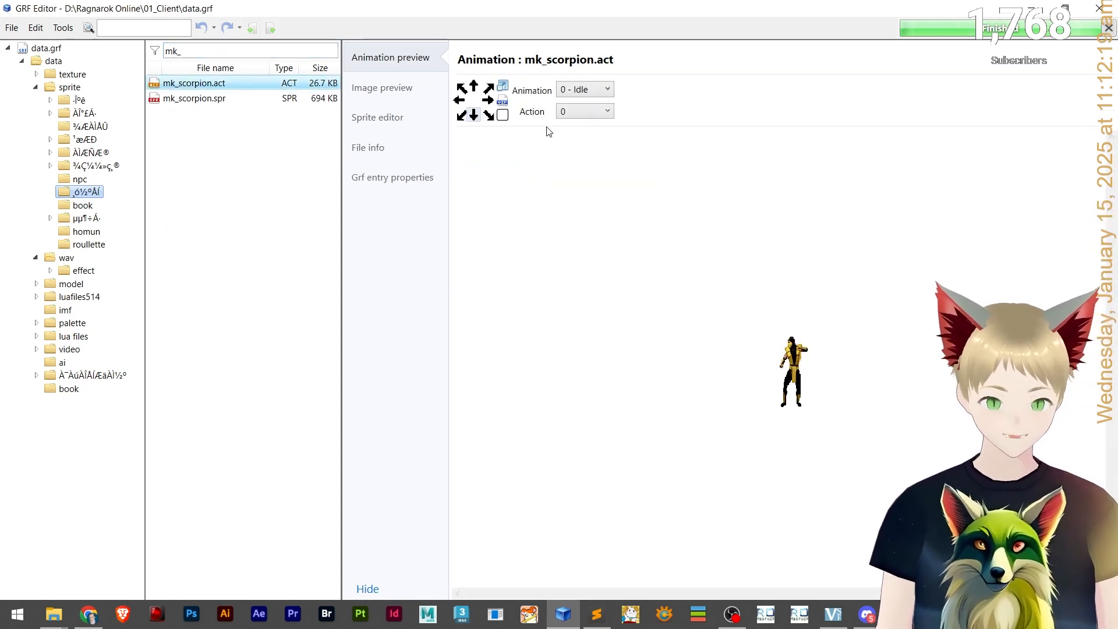
Preview the Walk, Attack, Receiving damage and Die animations of mk_scorpion.act.
click(474, 88)
click(574, 90)
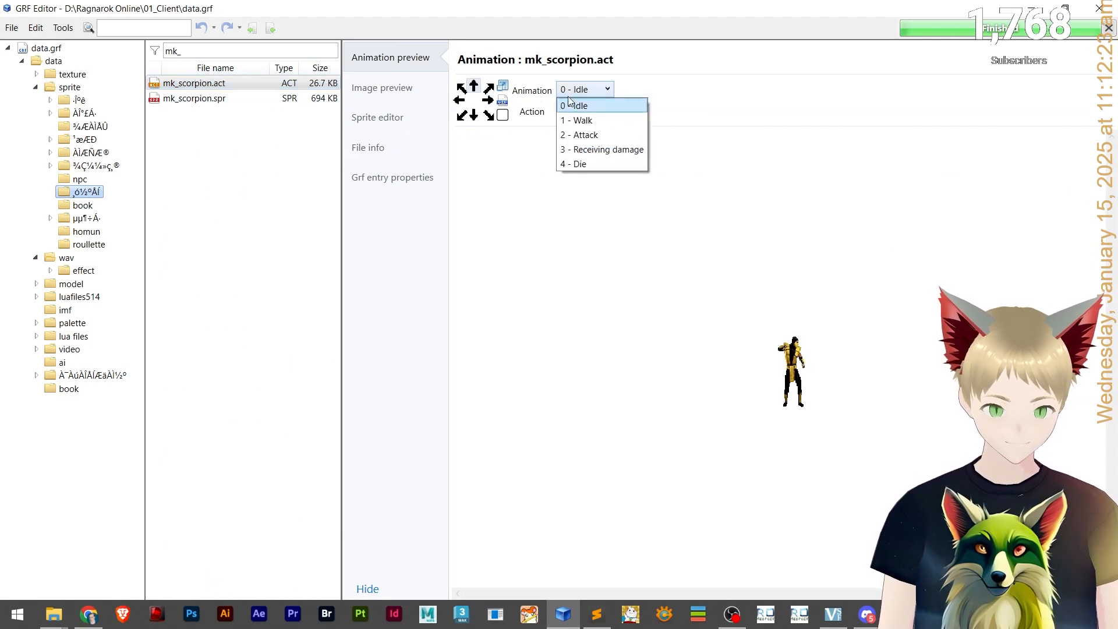
click(577, 120)
click(582, 89)
click(571, 121)
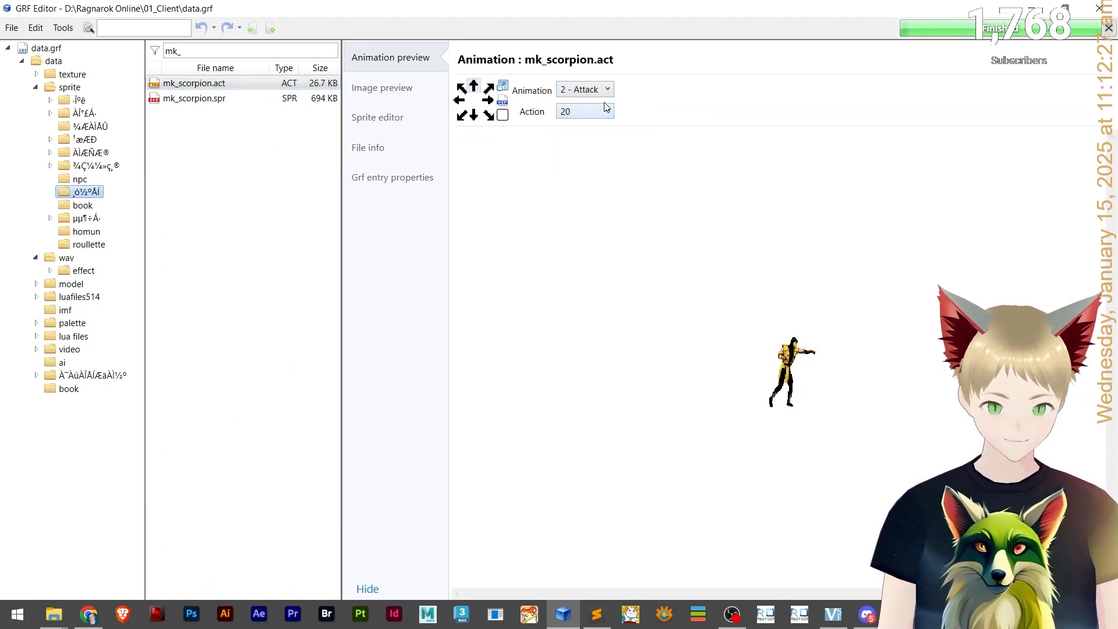
click(598, 89)
click(591, 150)
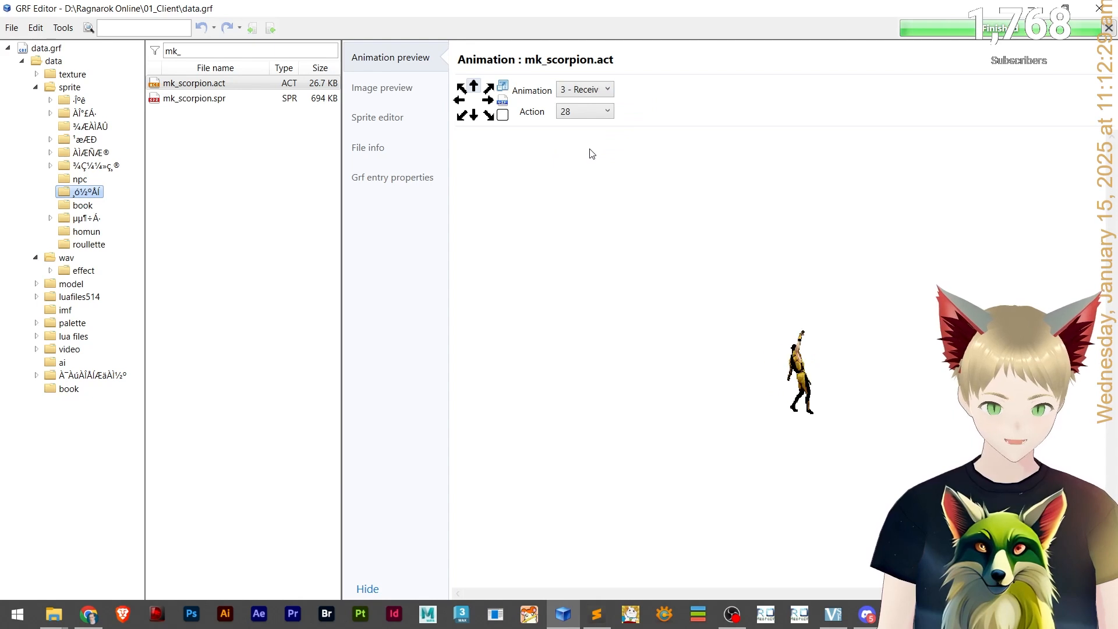
click(585, 89)
click(583, 163)
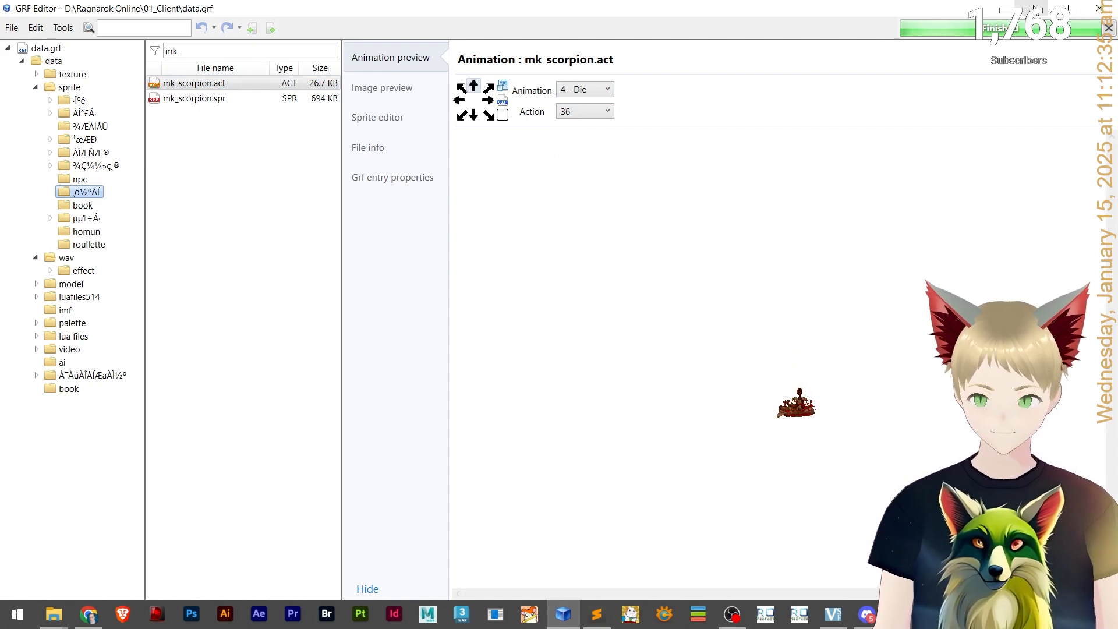
Preview the frames of mk_scorpion.spr.
click(212, 99)
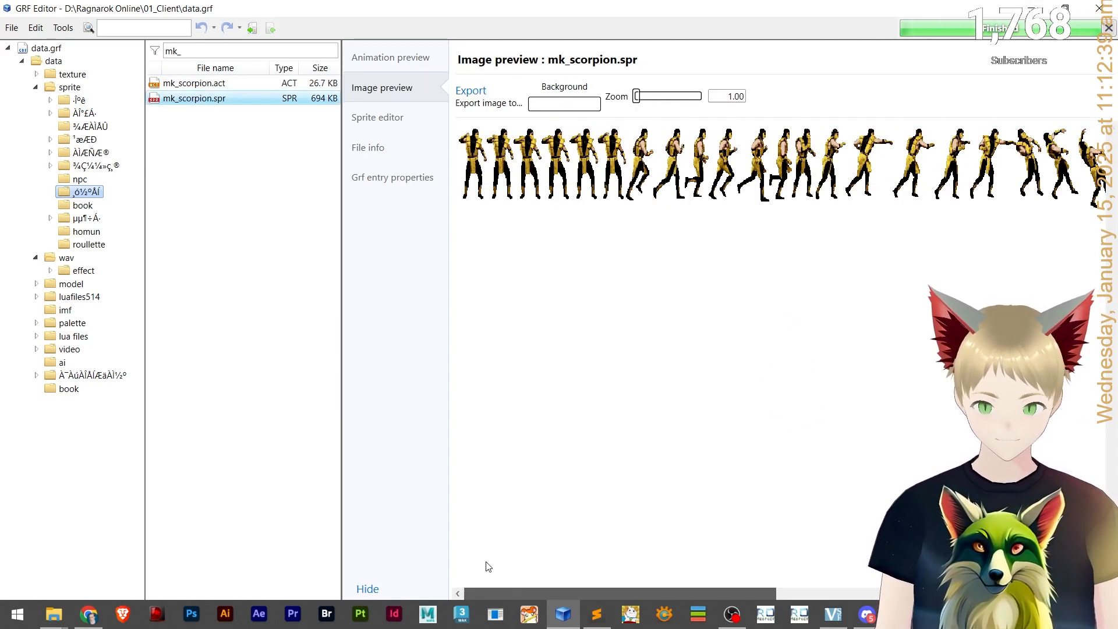
drag(637, 96, 700, 96)
drag(514, 594, 122, 611)
click(670, 99)
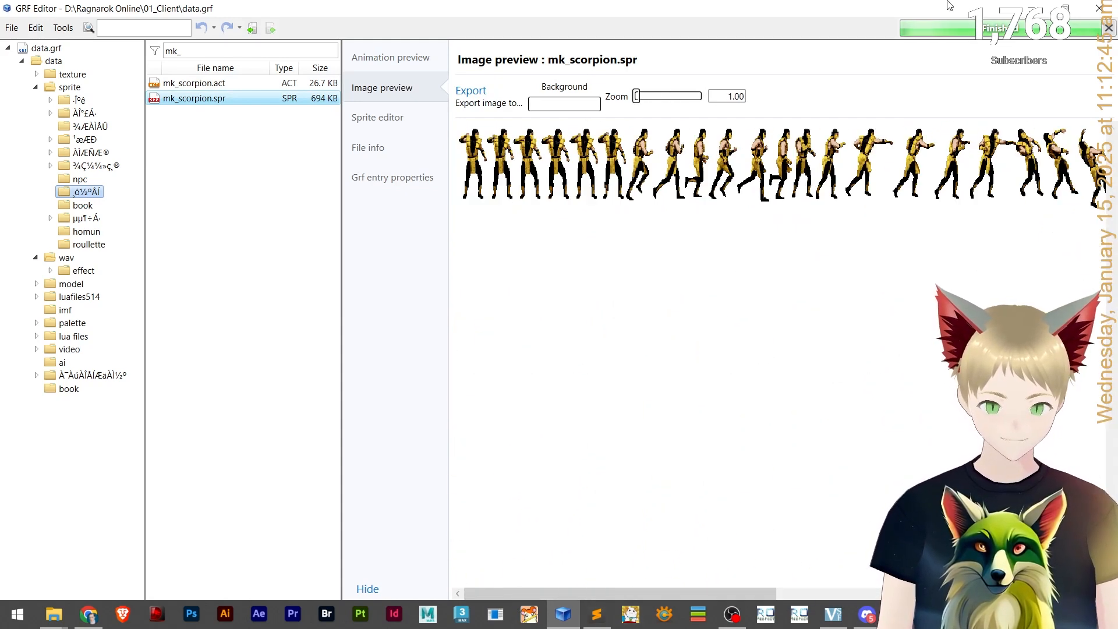
Switch away from the unpacked tutorial folder and start WampServer from the Start menu search.
key(alt+Tab)
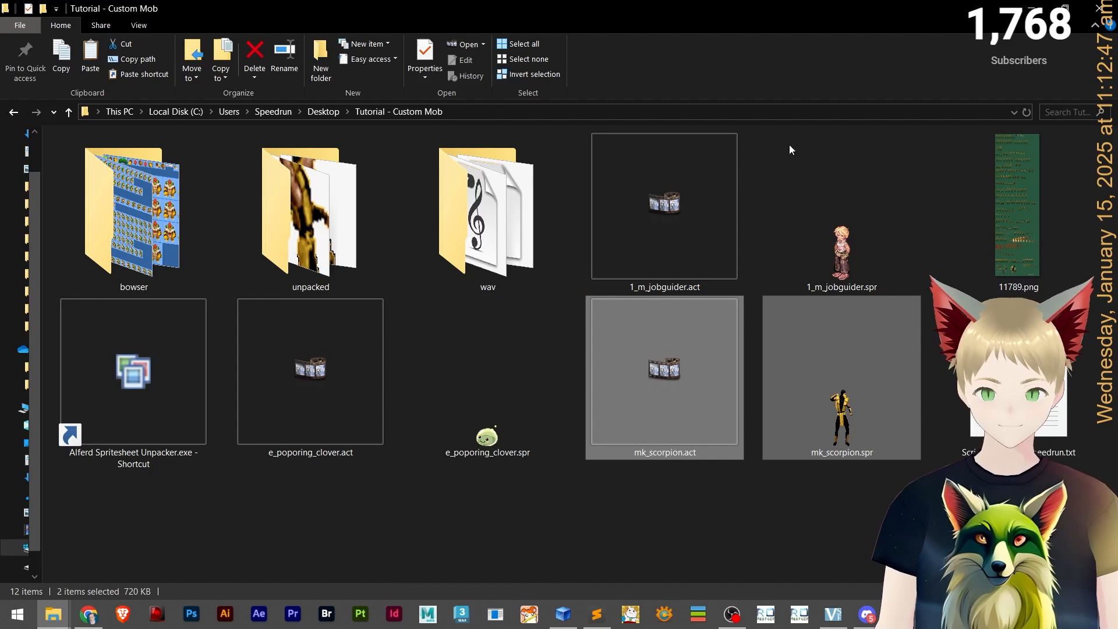
click(774, 492)
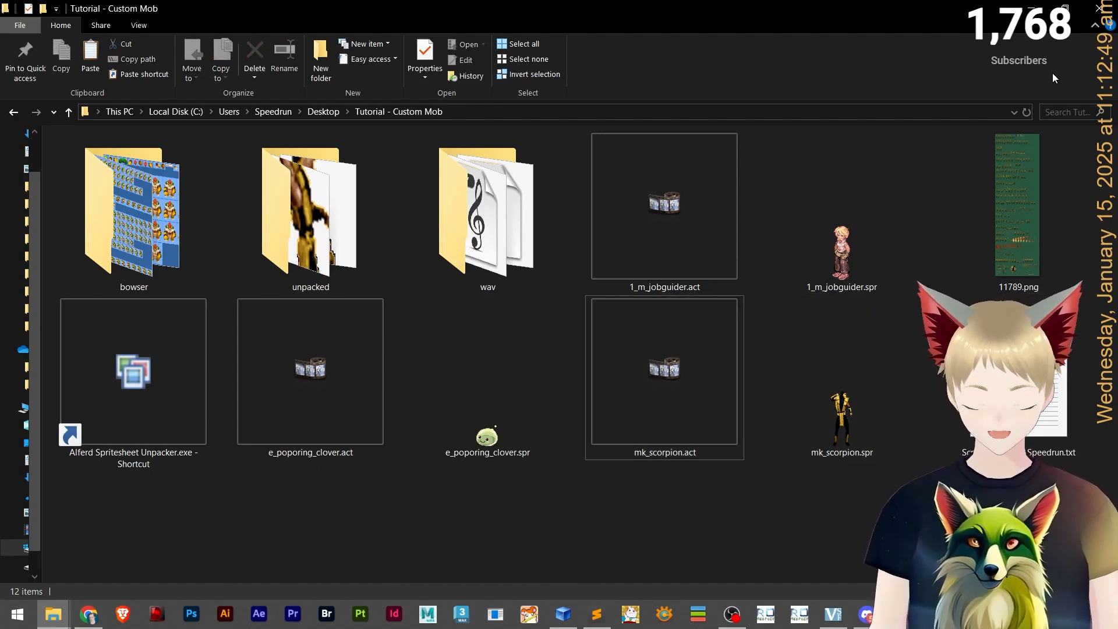
click(1030, 8)
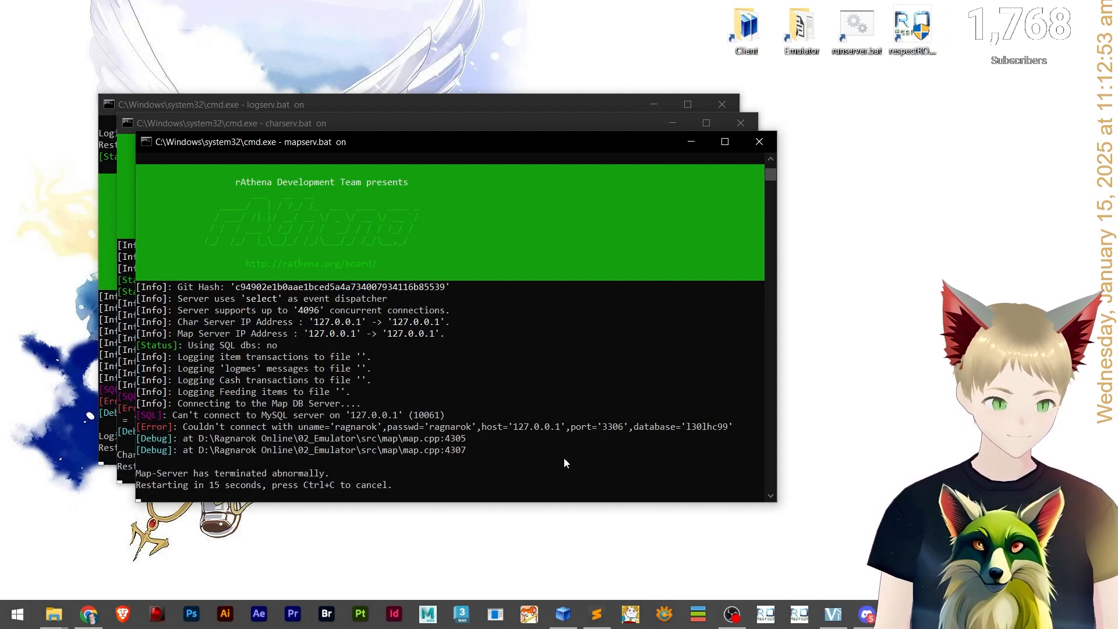
click(17, 614)
text(wa)
click(148, 231)
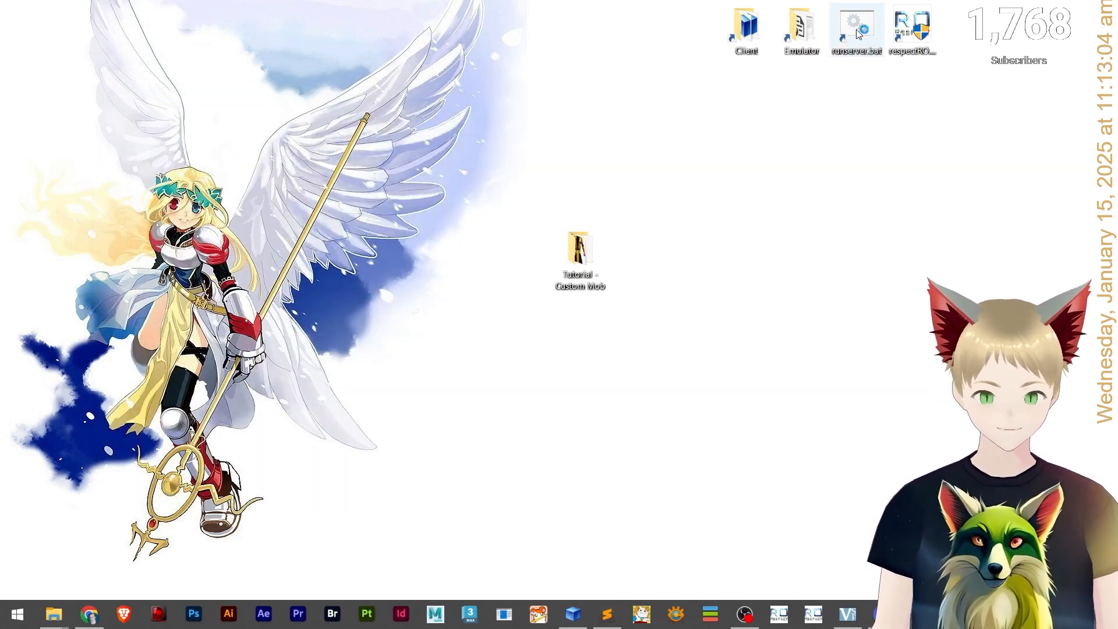
Launch the emulator server batch file from the desktop.
double_click(857, 29)
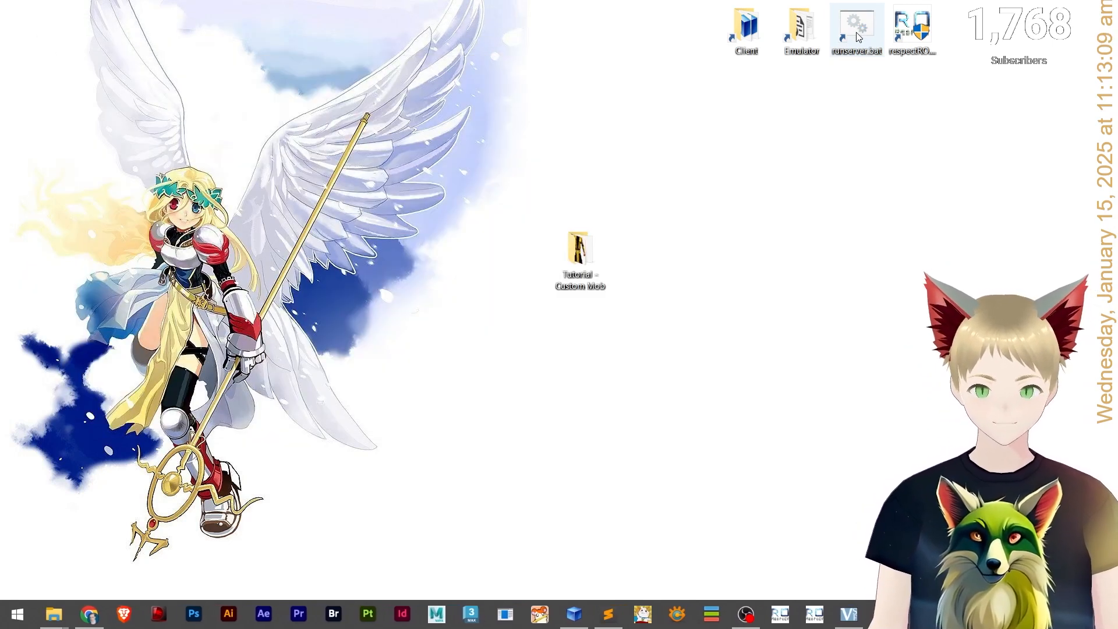
double_click(858, 36)
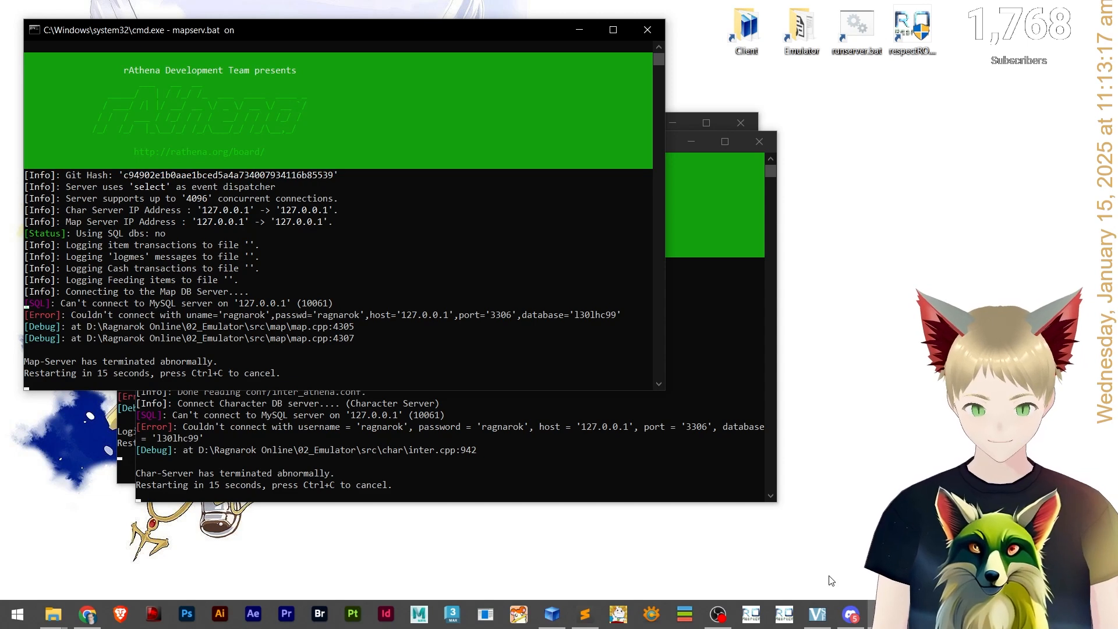
Close all emulator console windows and relaunch the server batch file, moving the map server console aside.
mouse_move(884, 615)
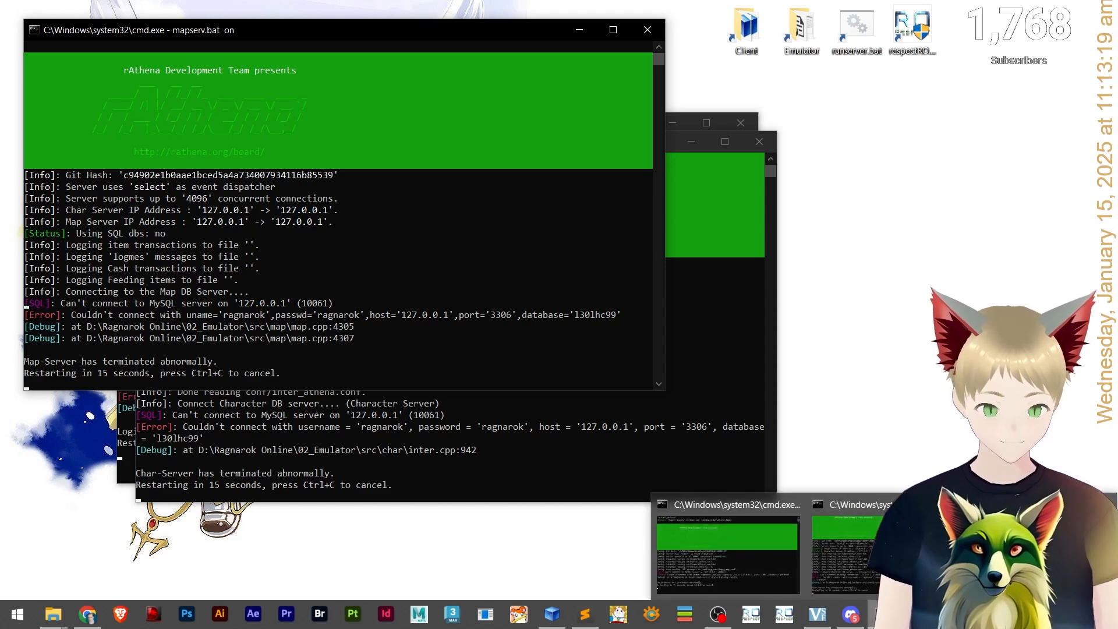
right_click(884, 614)
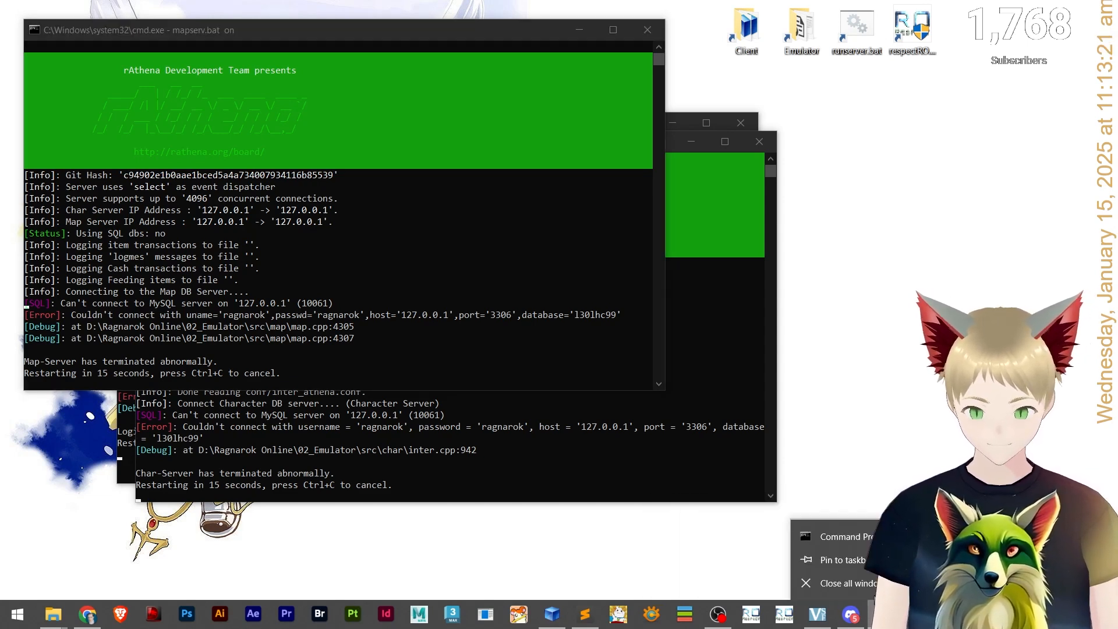
click(818, 584)
double_click(856, 26)
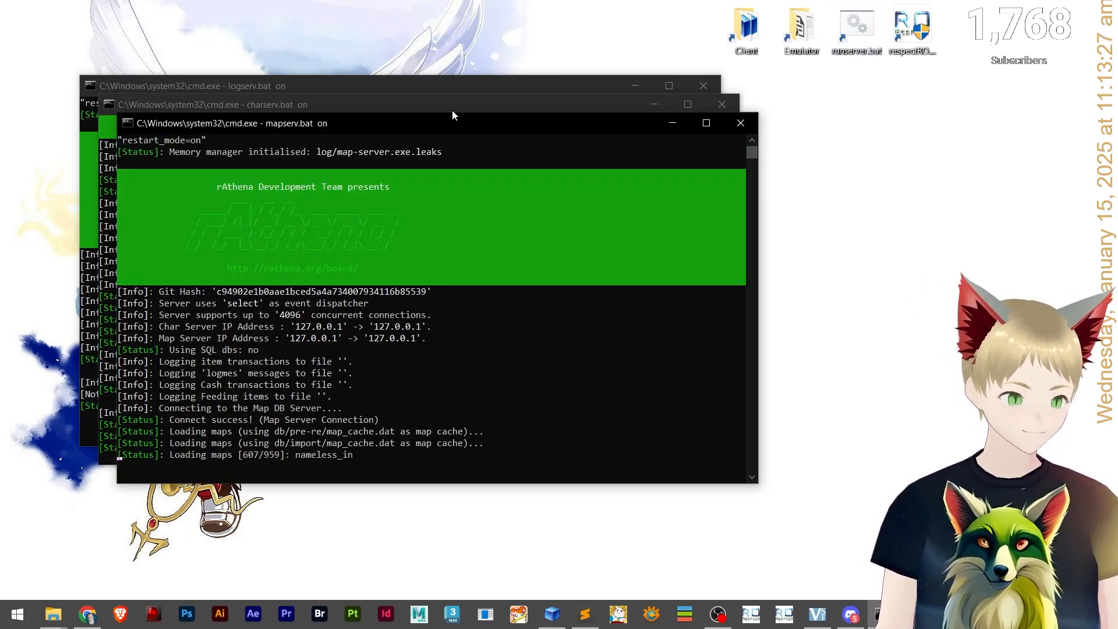
drag(446, 128, 602, 158)
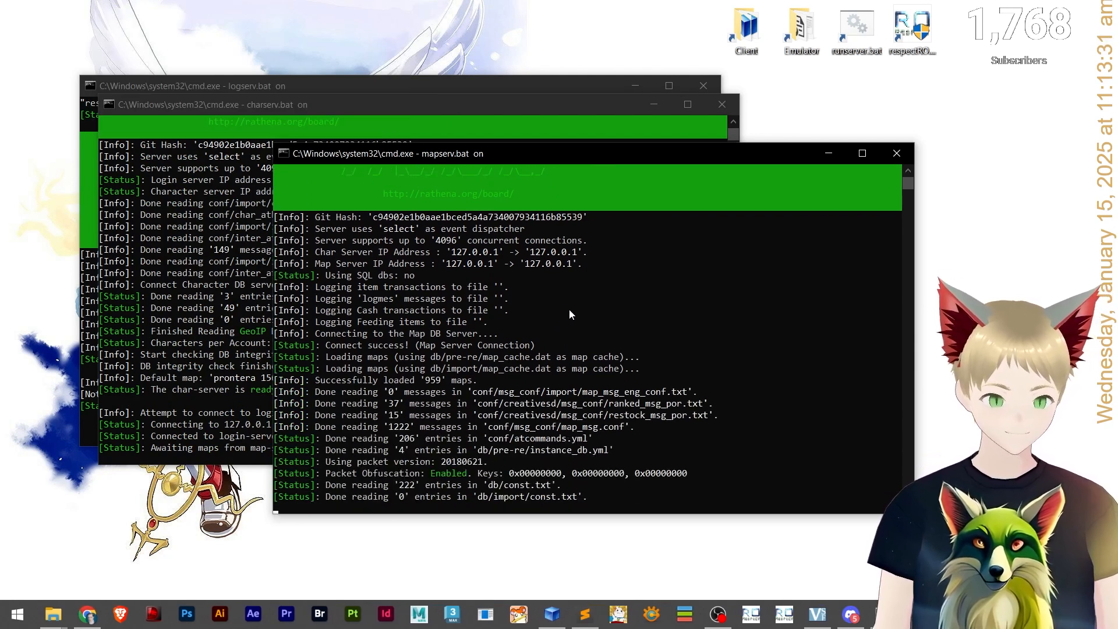
Start the respectRO client, select the server and log in with the admin ID and account password.
click(912, 27)
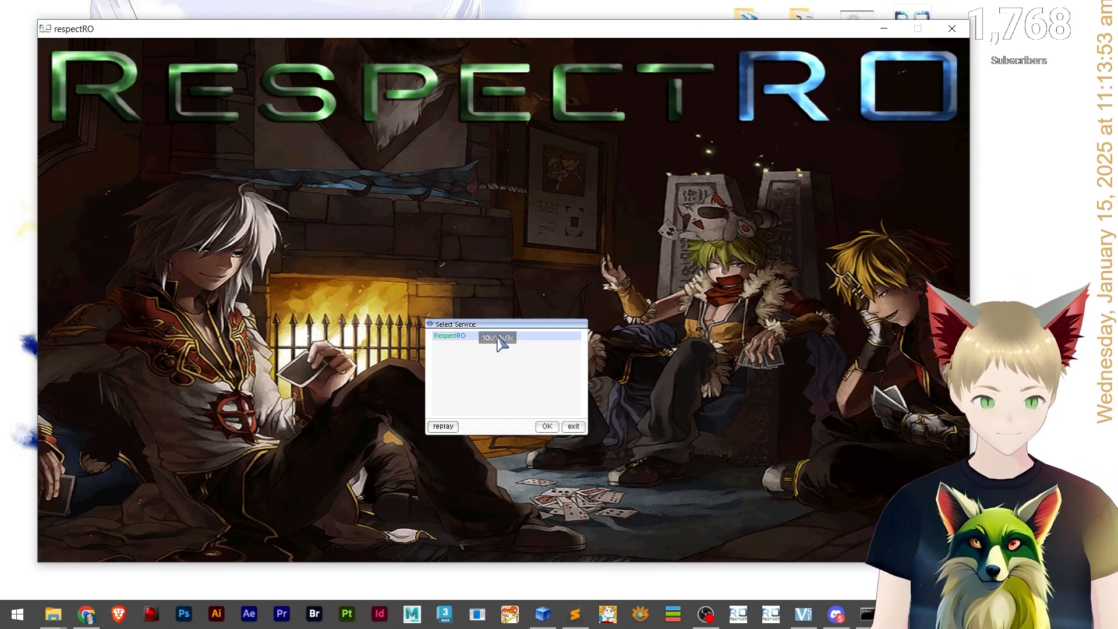
double_click(498, 338)
text(1234)
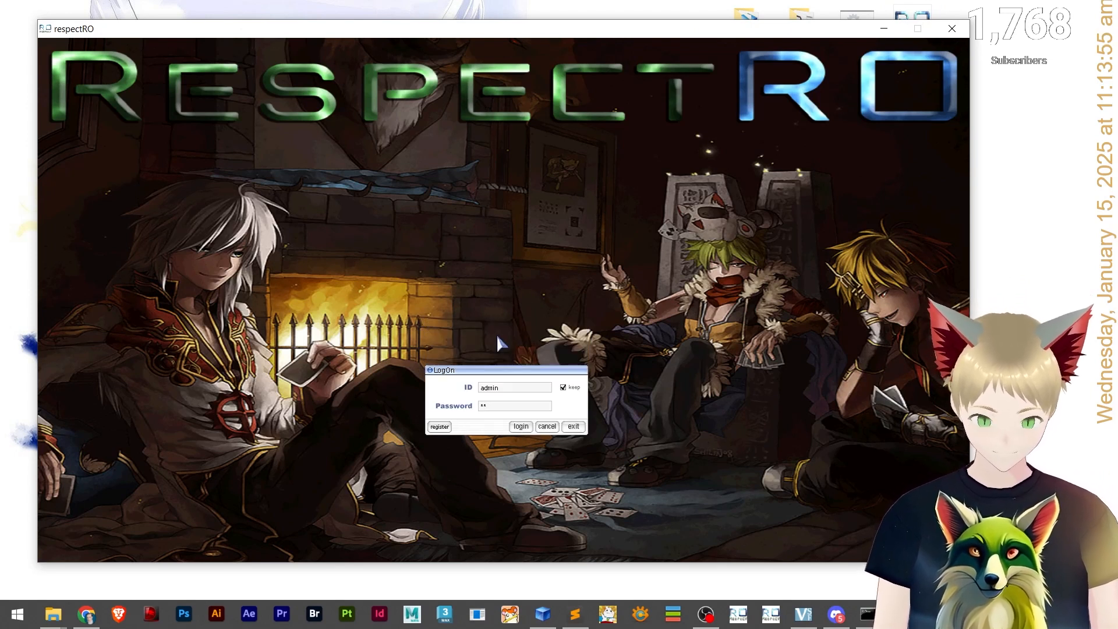
key(Return)
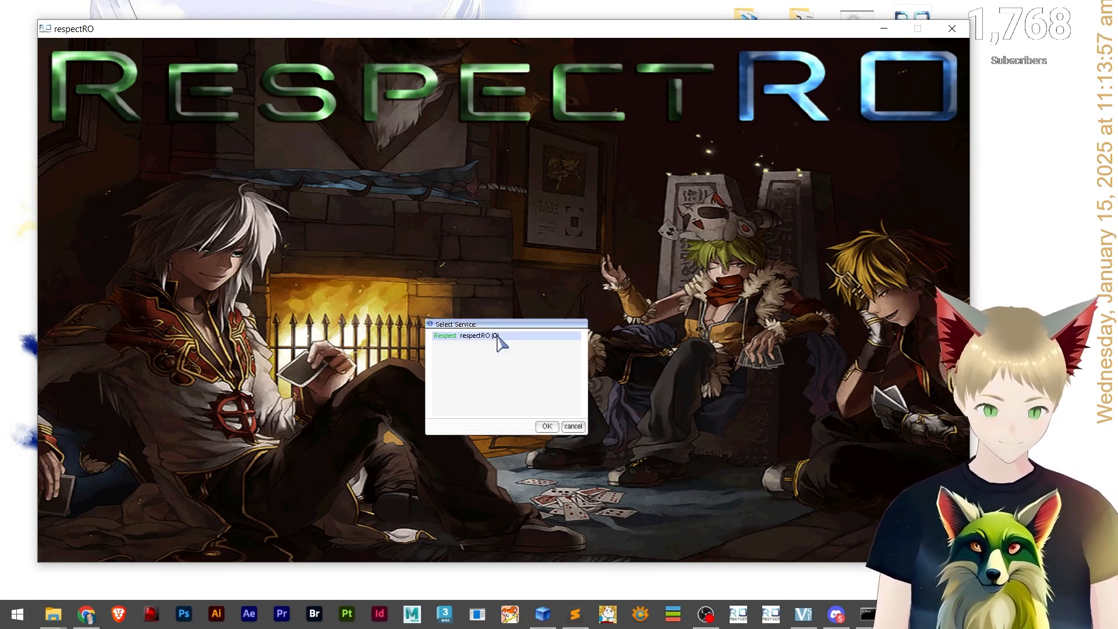
Retry selecting the respectRO service, dismiss the connection message and log in again.
double_click(498, 337)
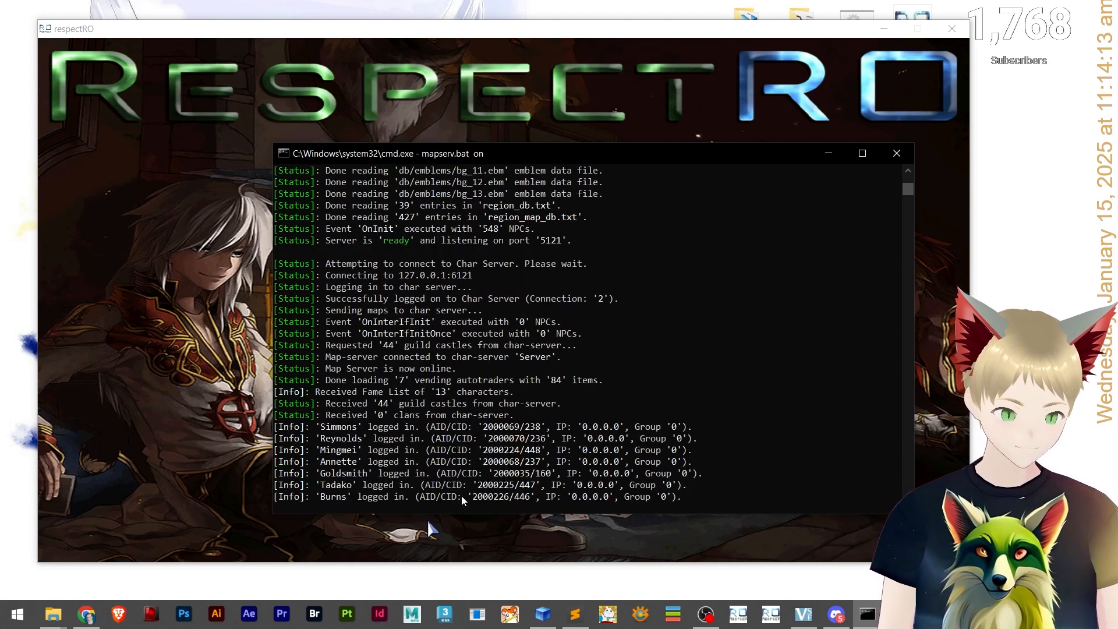
click(124, 218)
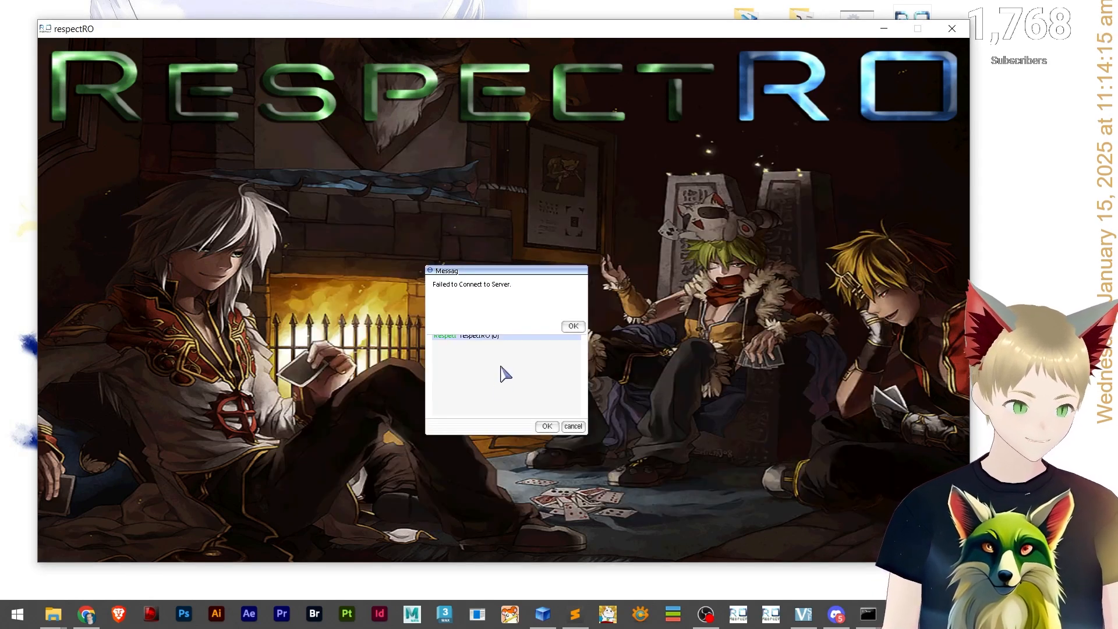
click(573, 327)
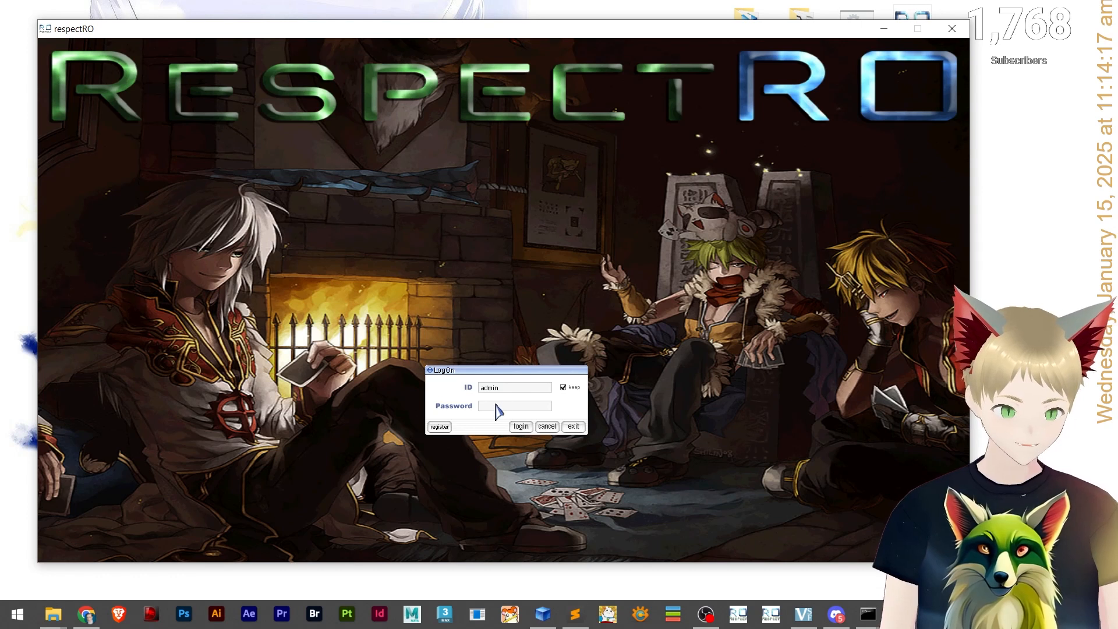
key(Return)
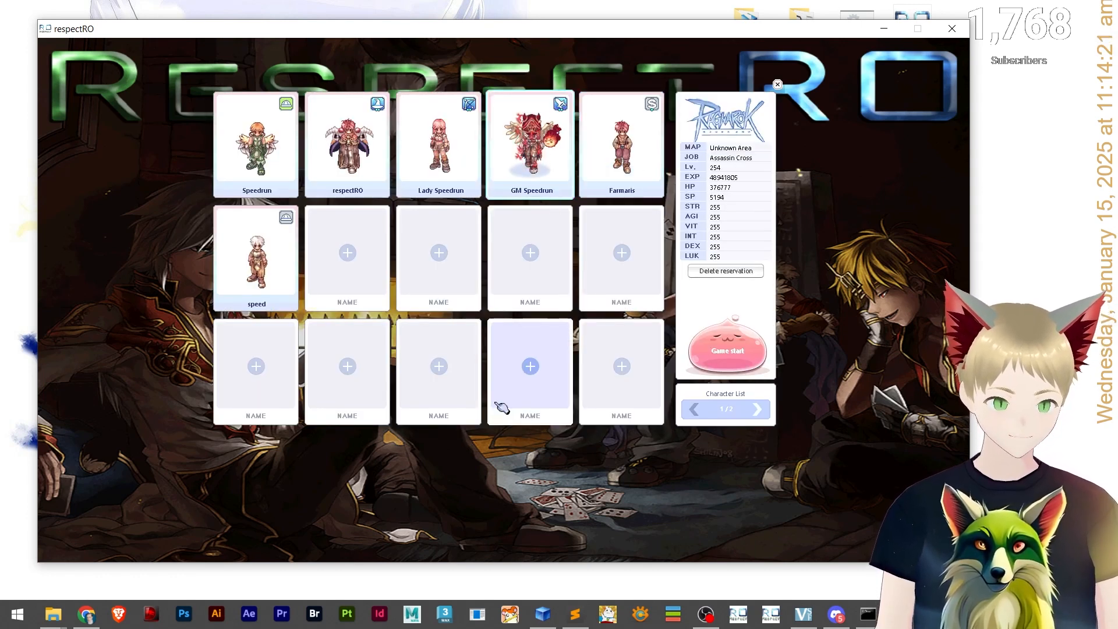
Select the Speedrun character and enter the game.
key(Left)
key(Left)
key(Left)
key(Return)
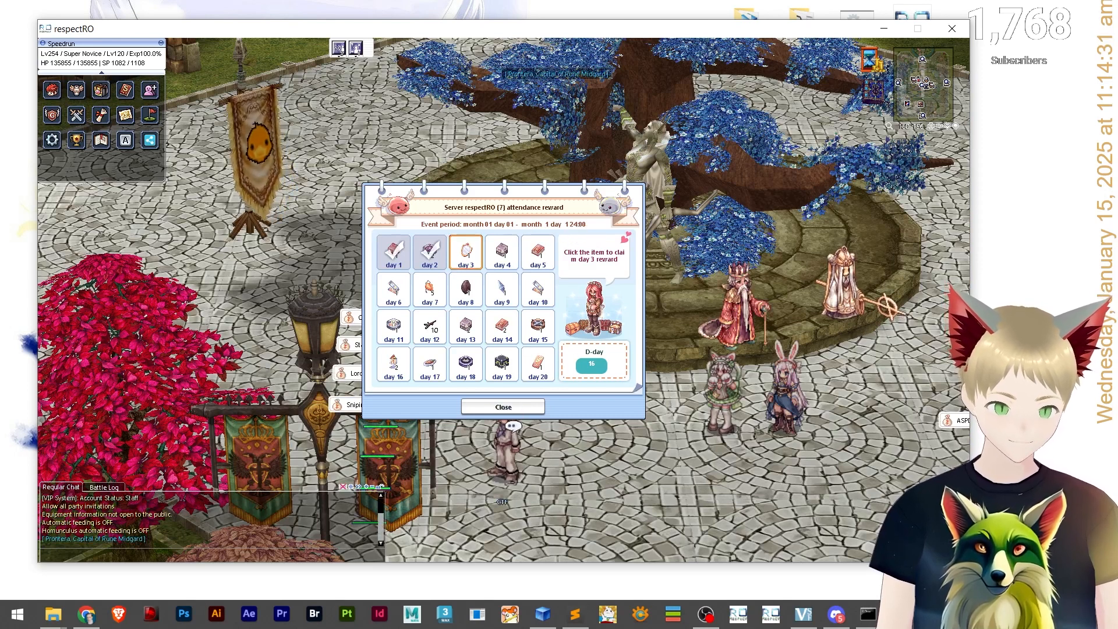
Claim the day 3 attendance reward and close the attendance window.
click(503, 368)
click(503, 407)
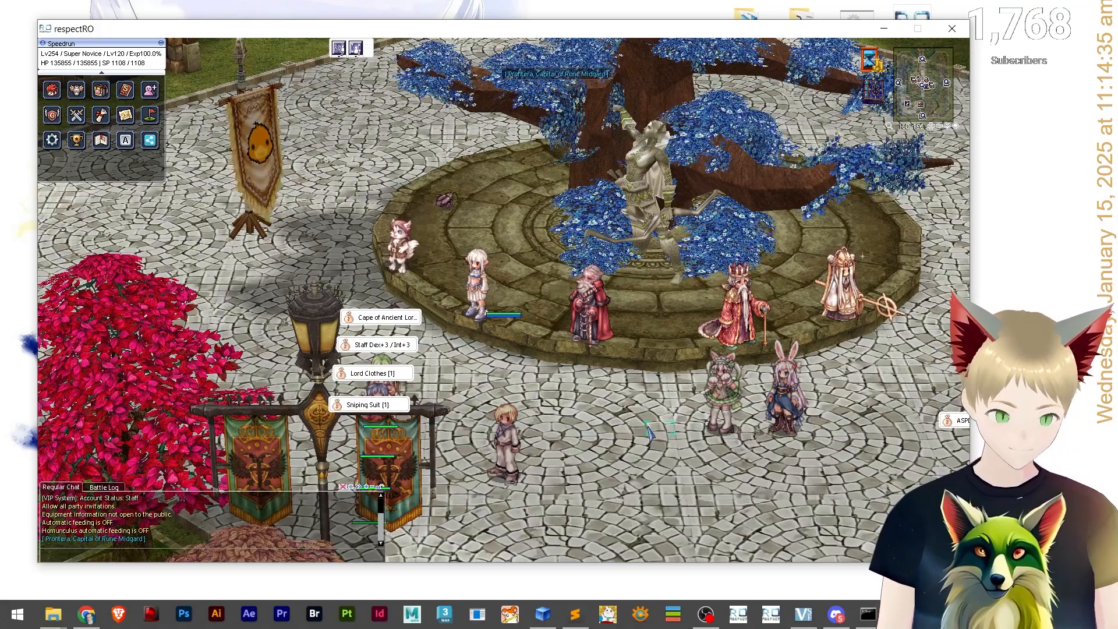
click(648, 432)
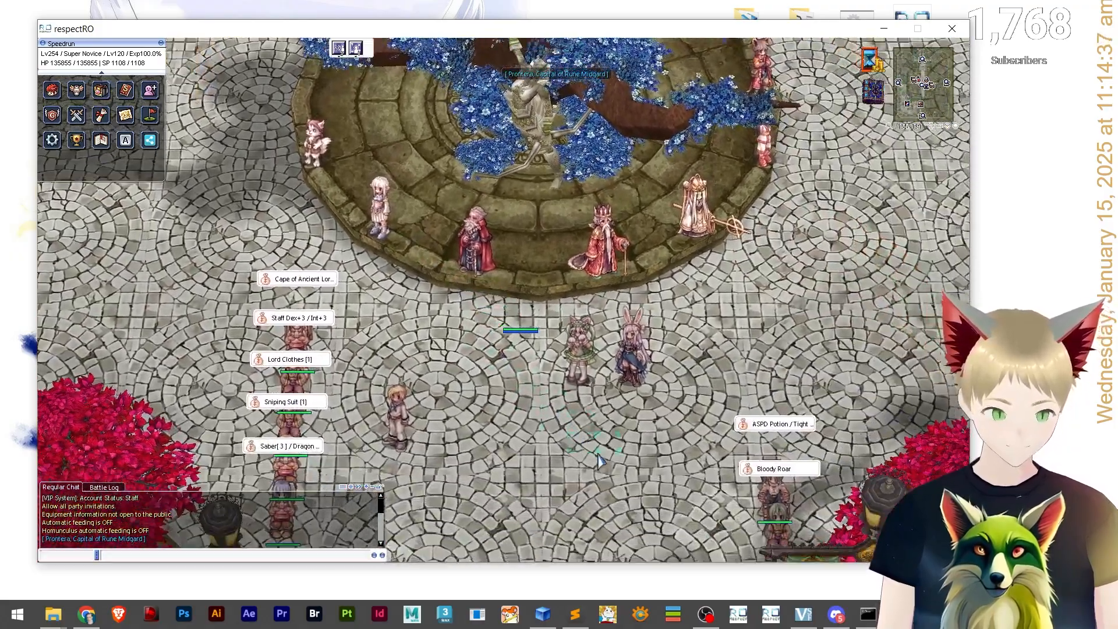
text(@hide)
key(Return)
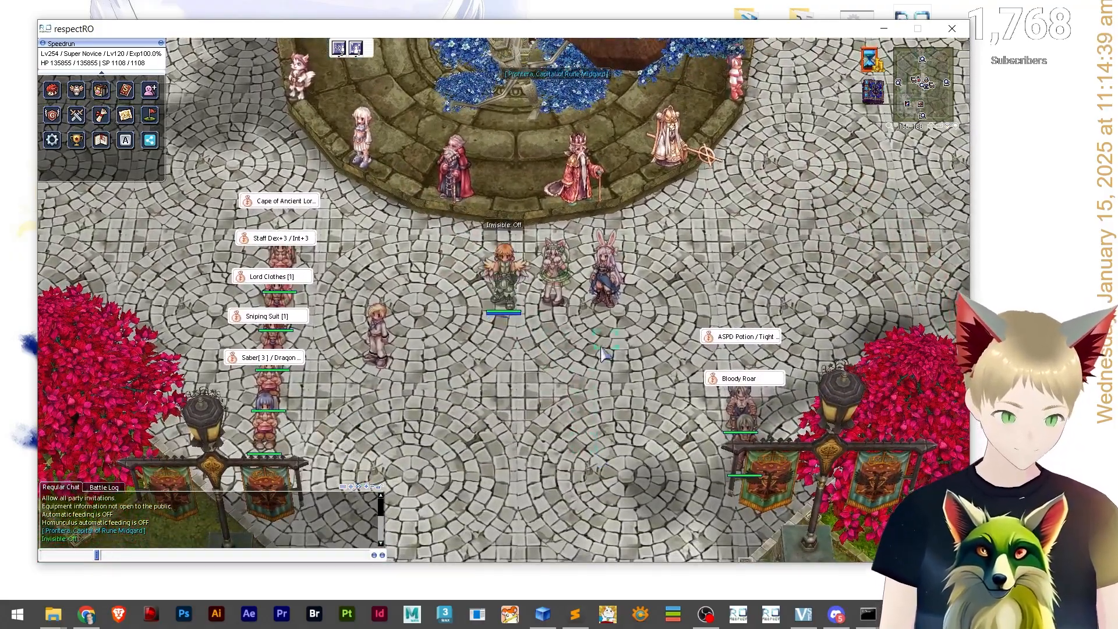
Open the equipment window, view the Santa Claus Glove details and unequip the glove.
key(alt+q)
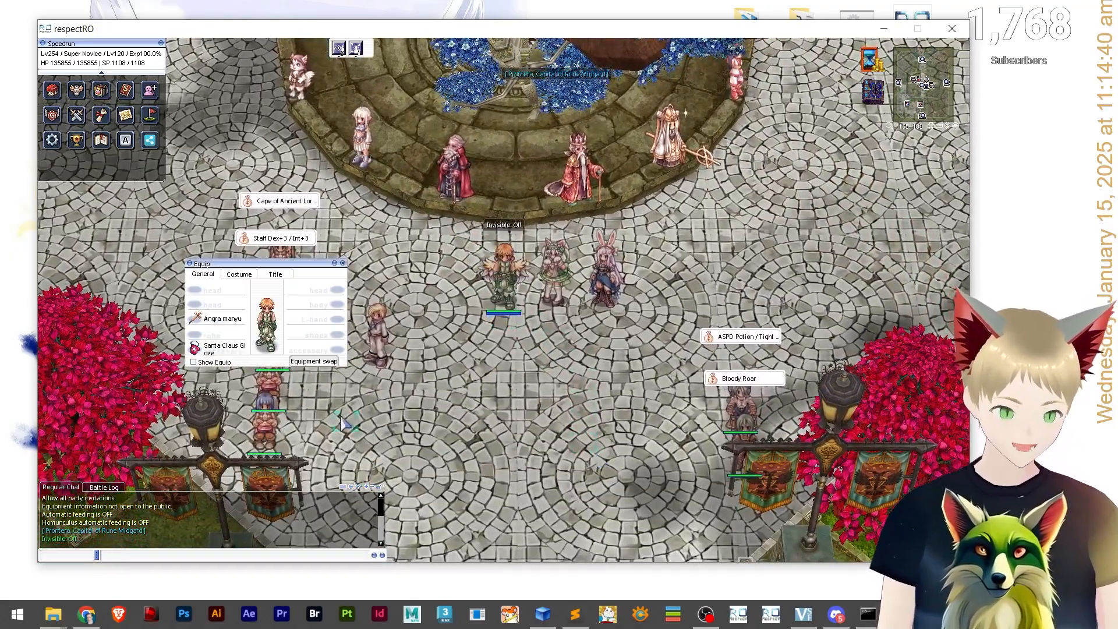
right_click(199, 349)
click(115, 72)
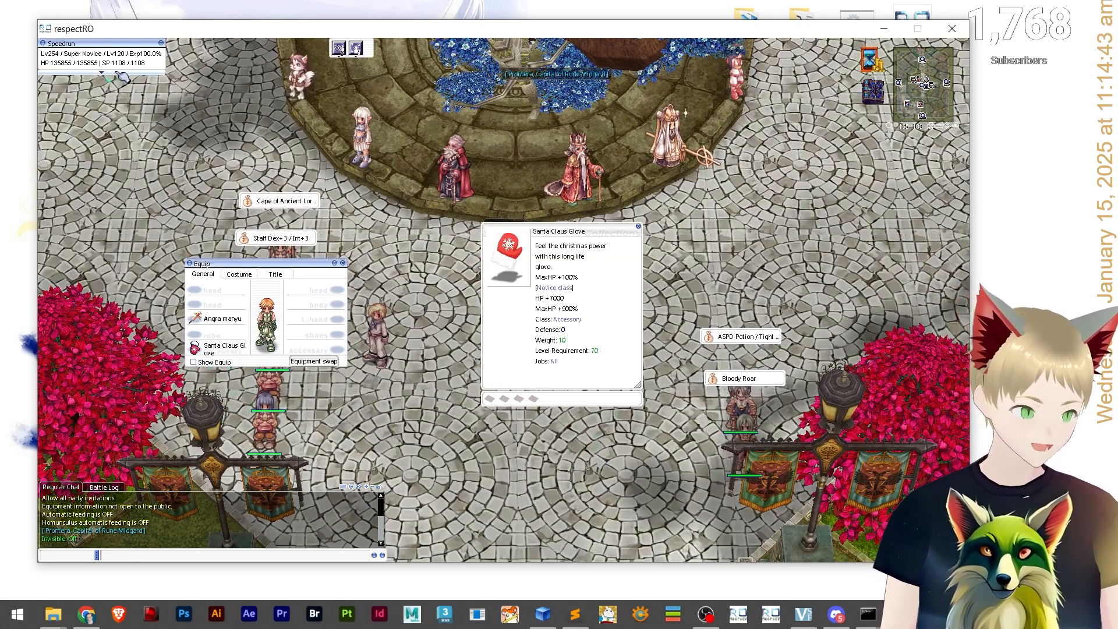
click(140, 72)
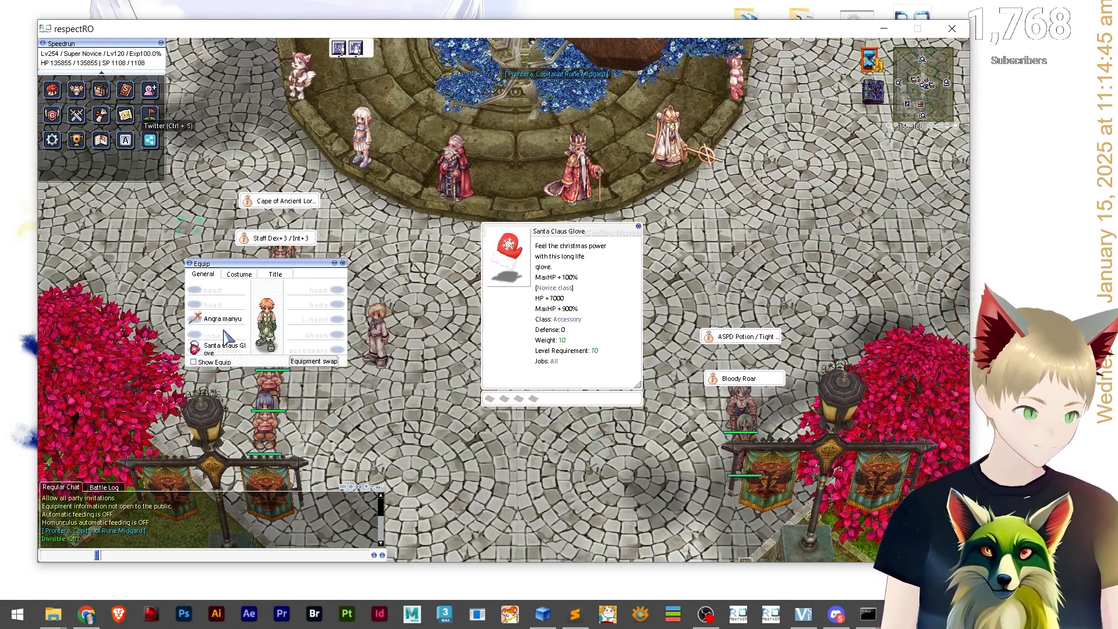
double_click(196, 350)
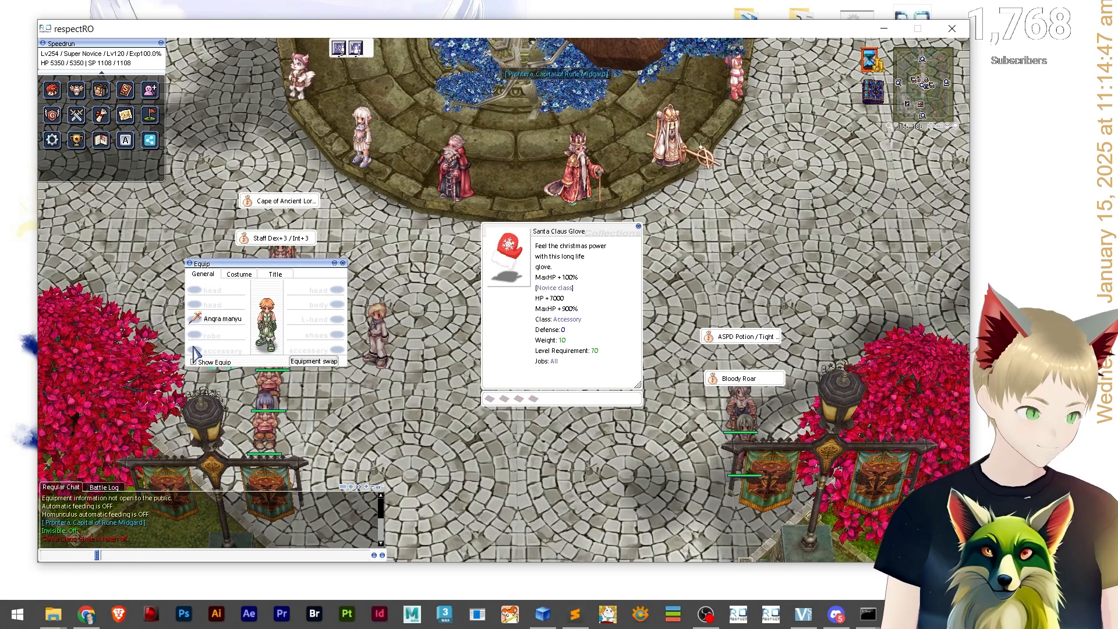
Open the inventory, switch to the equipment tab and re-equip the Santa Claus Glove.
key(alt+e)
click(45, 161)
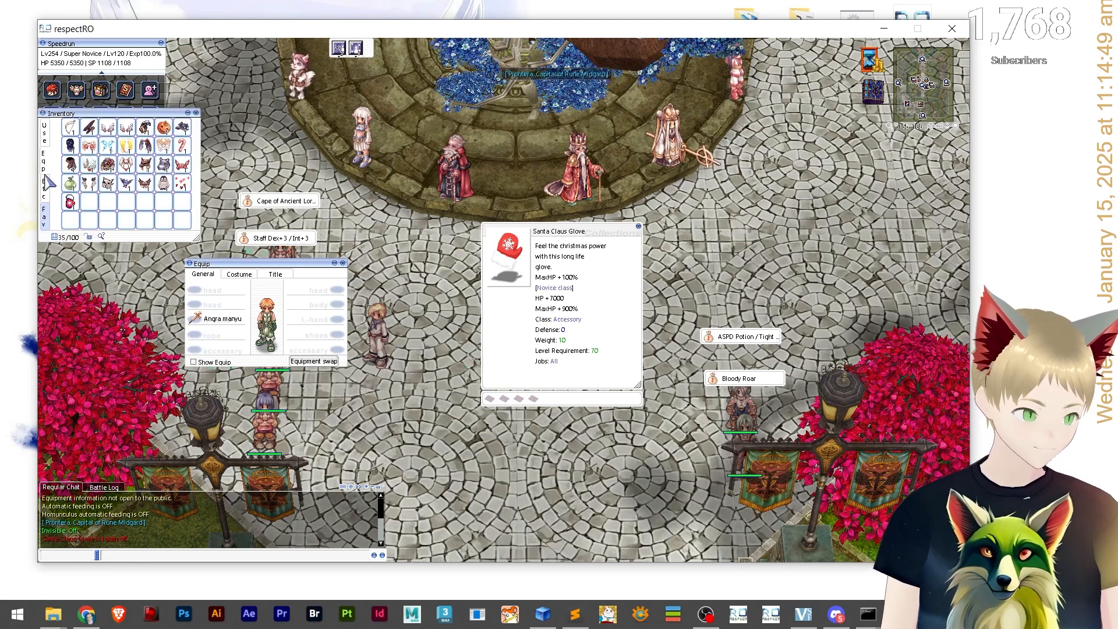
click(45, 133)
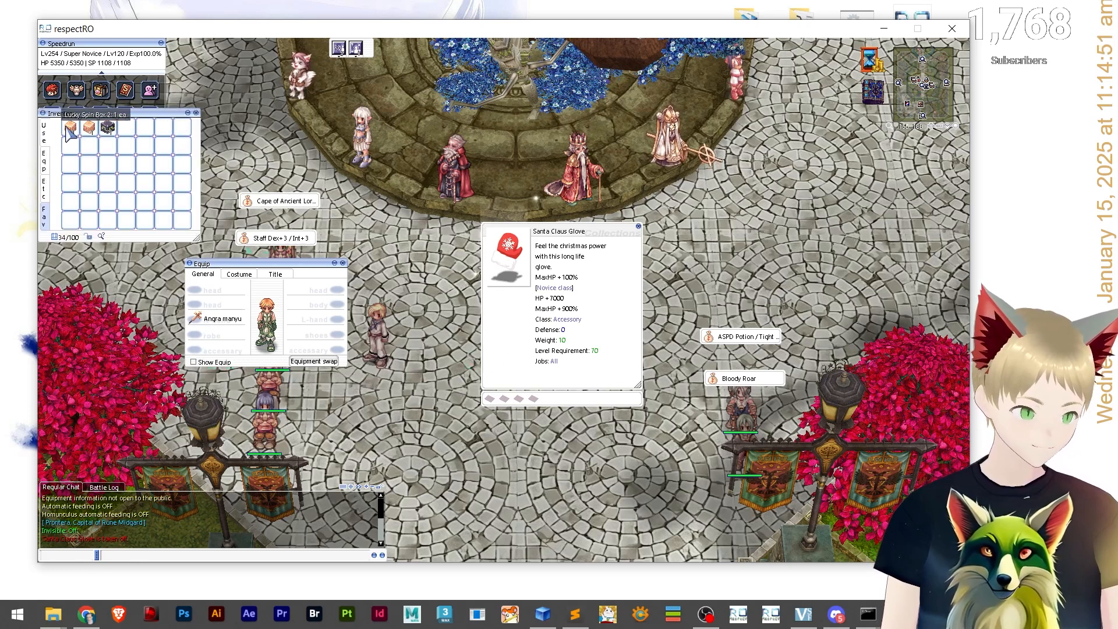
click(52, 185)
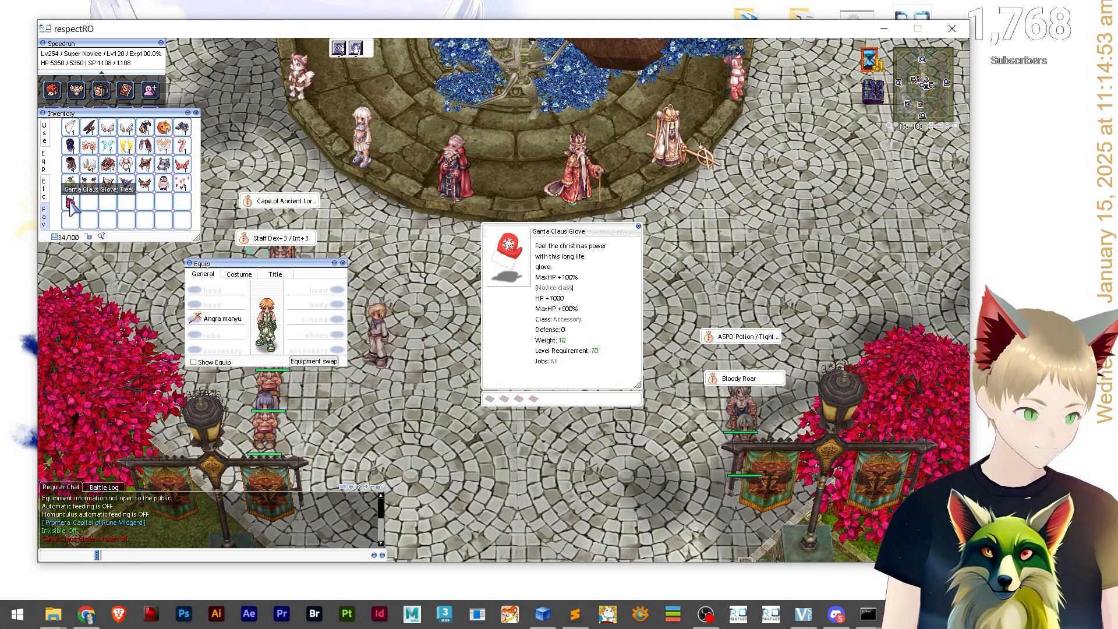
double_click(70, 202)
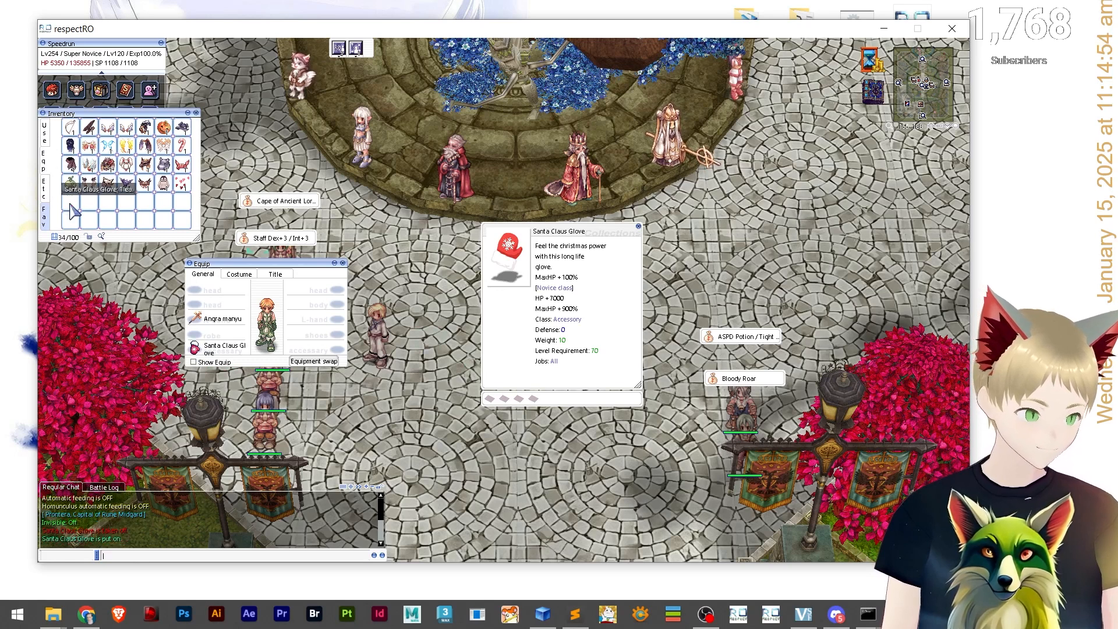
Collapse the inventory and equipment windows and close the Santa Claus Glove description.
click(188, 112)
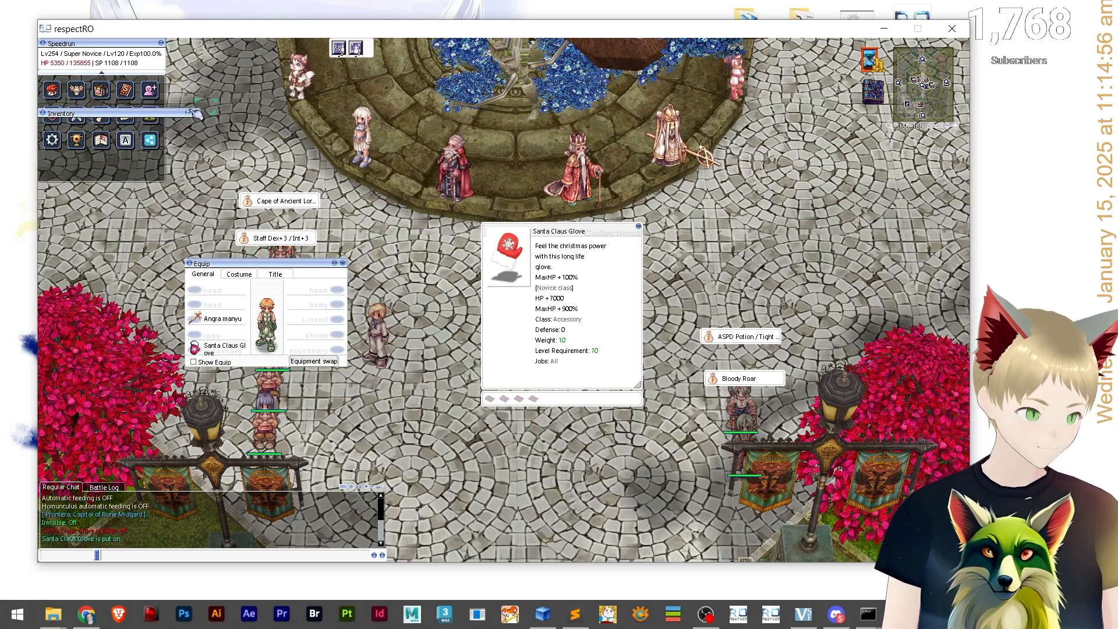
click(335, 262)
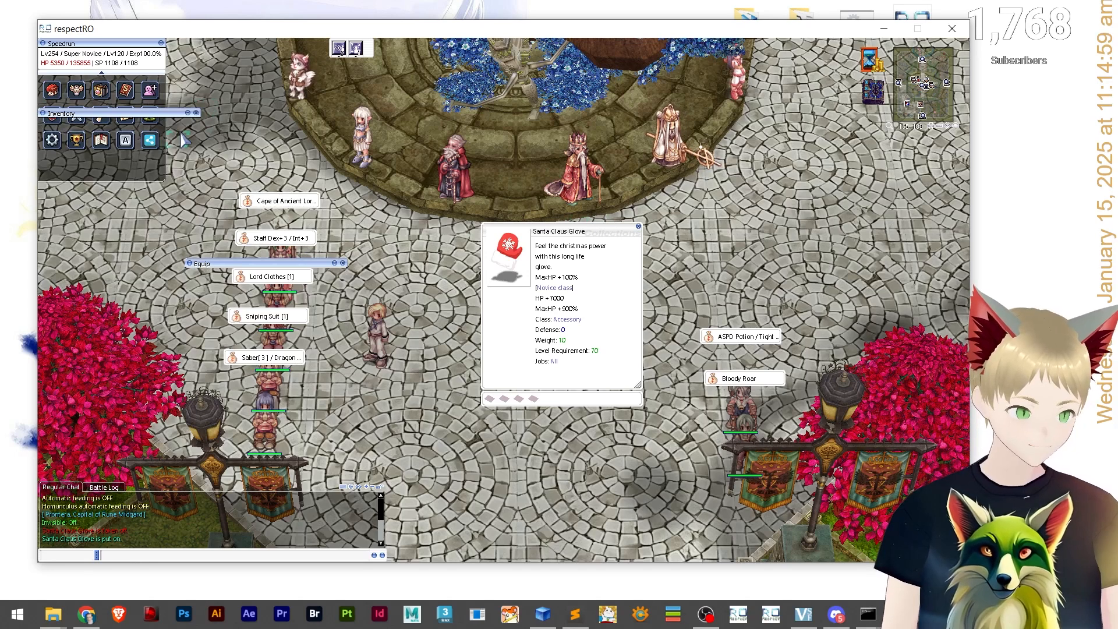
click(638, 226)
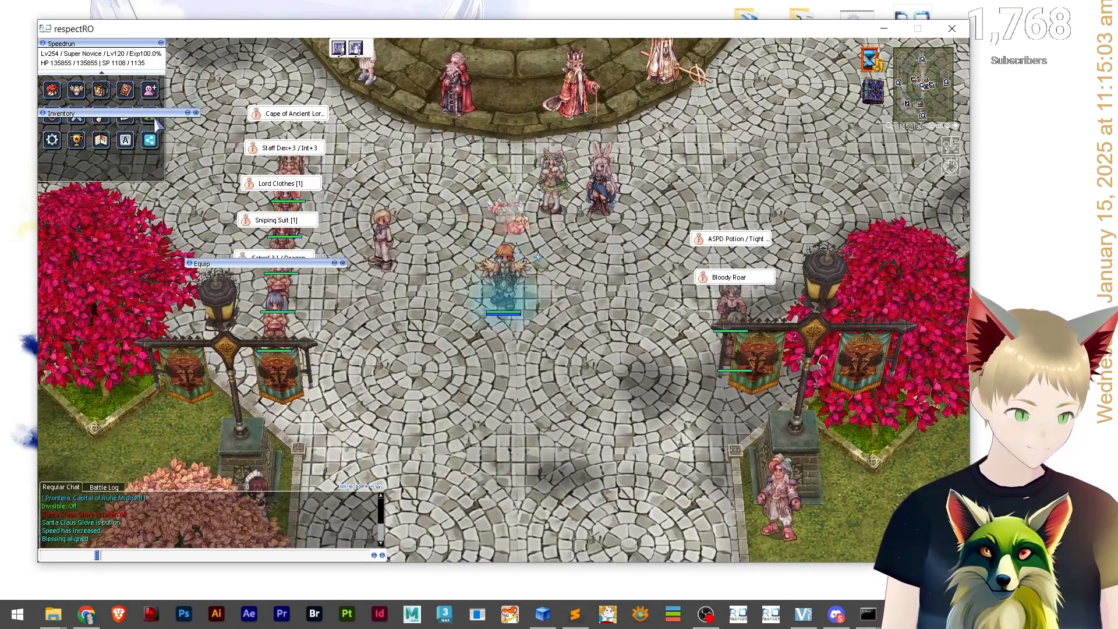
click(196, 113)
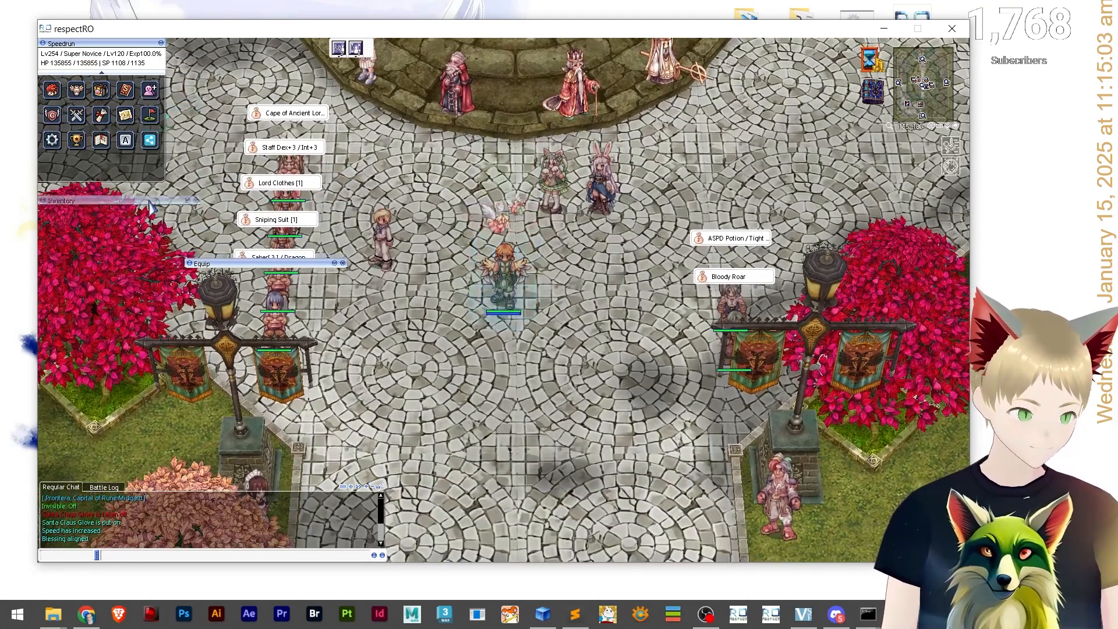
Walk the character south across the Prontera square.
key(Escape)
click(459, 377)
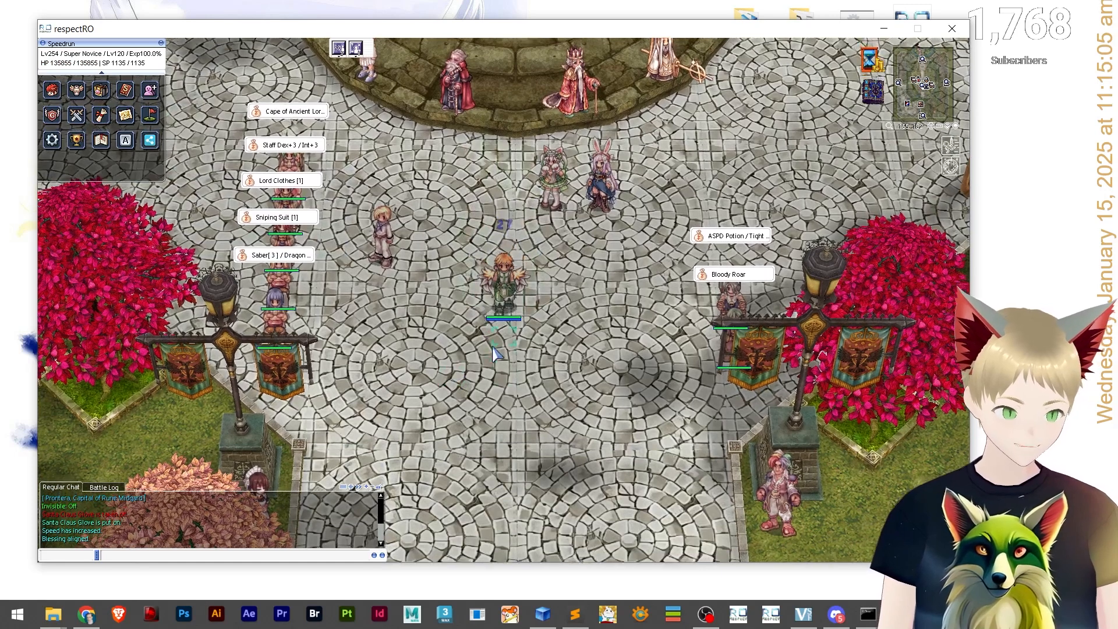
key(Escape)
click(505, 397)
click(349, 277)
click(352, 278)
key(Escape)
key(Escape)
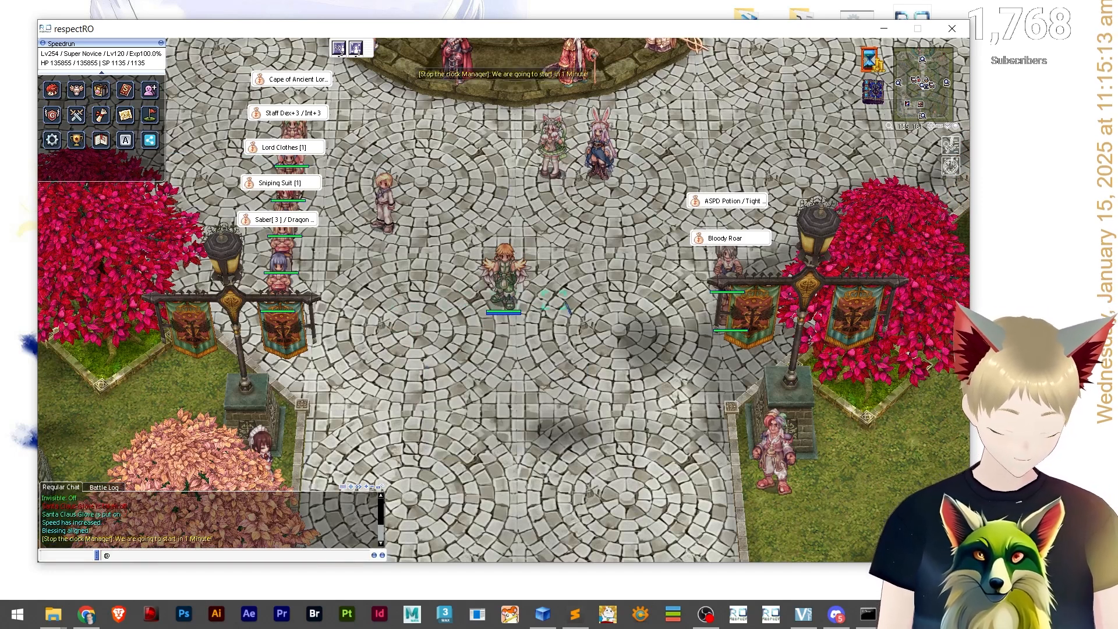
text(@warp spe)
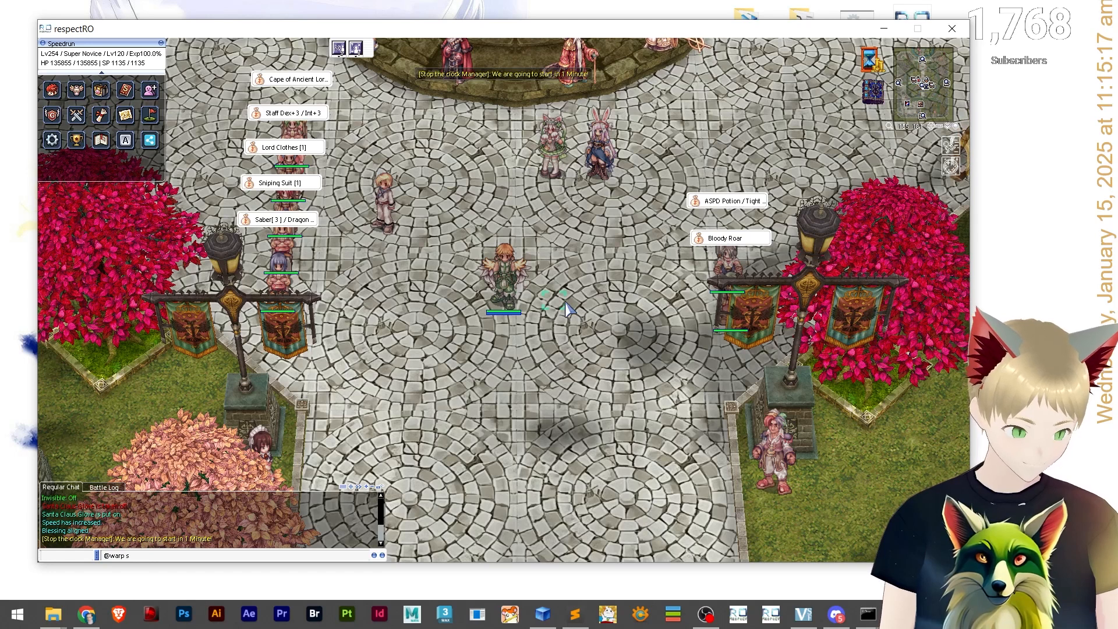
text(edrun)
key(Return)
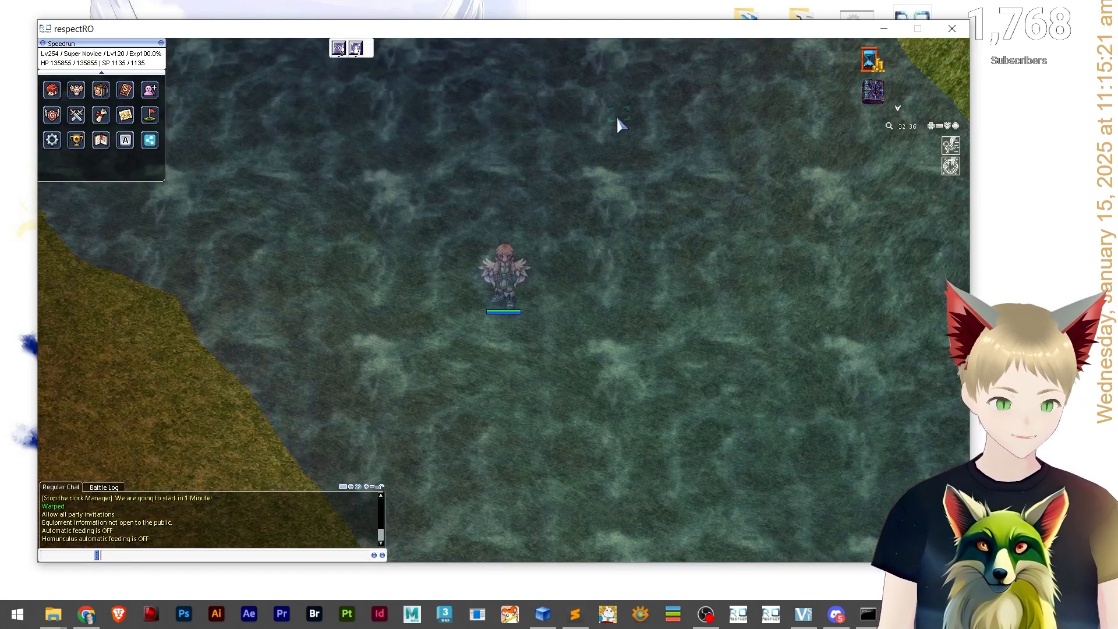
key(Return)
key(Return)
key(Return)
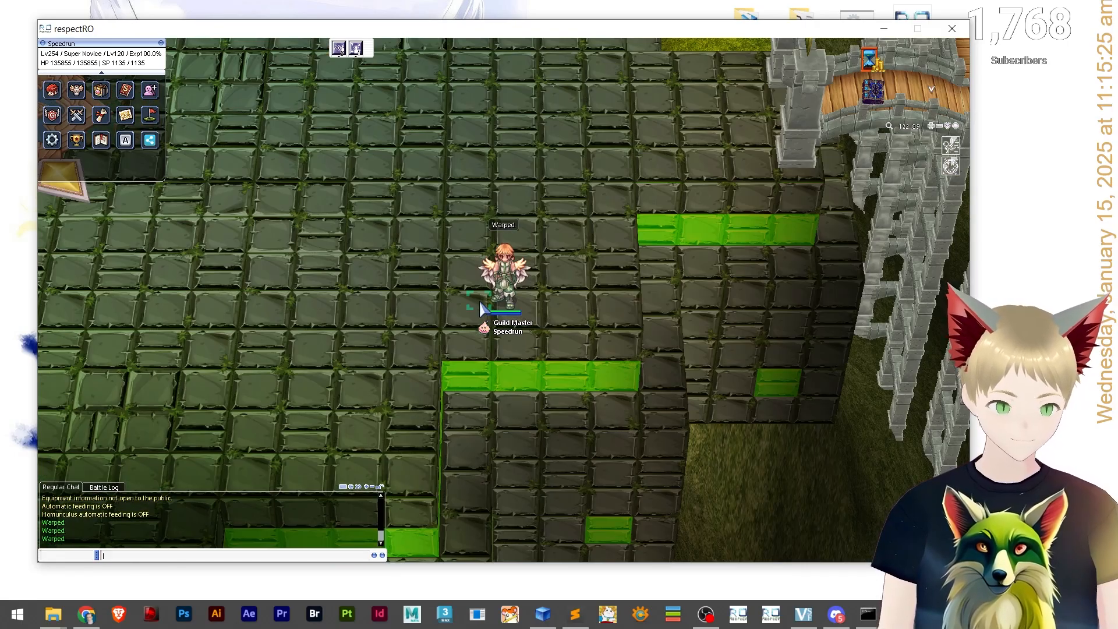
Walk the character across the speedrun map toward the crystal platform.
click(369, 169)
click(320, 218)
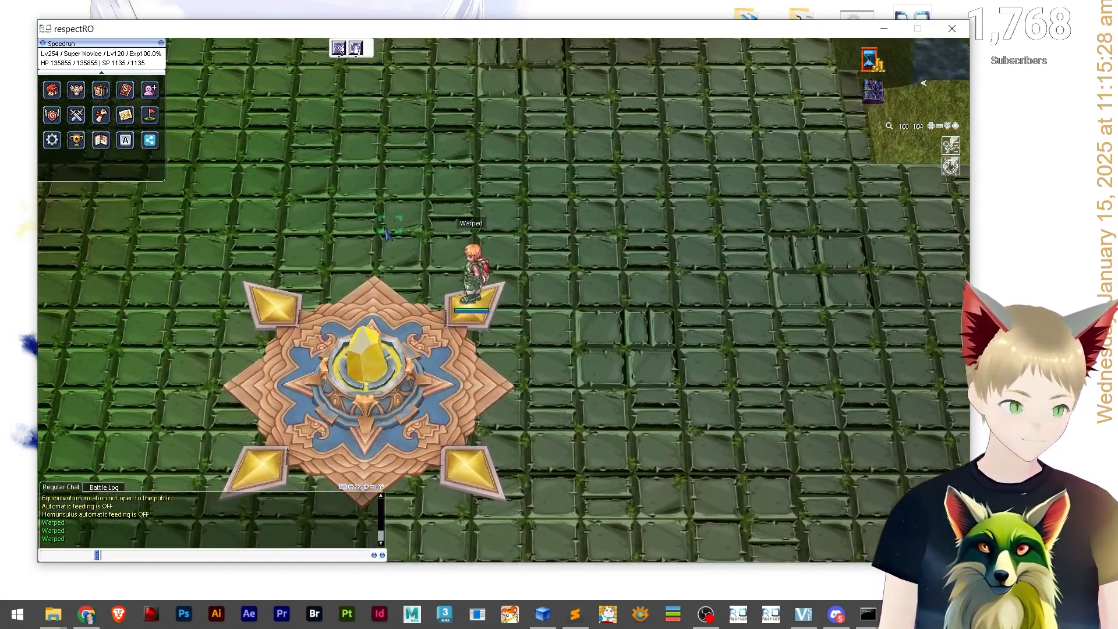
drag(386, 228, 404, 176)
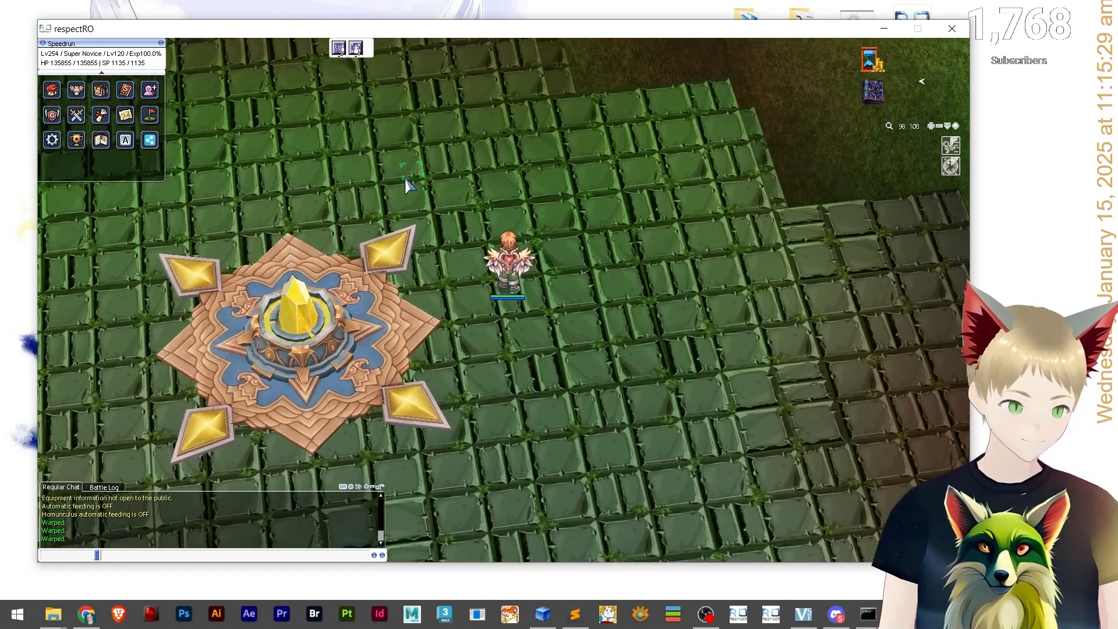
click(406, 181)
text(@)
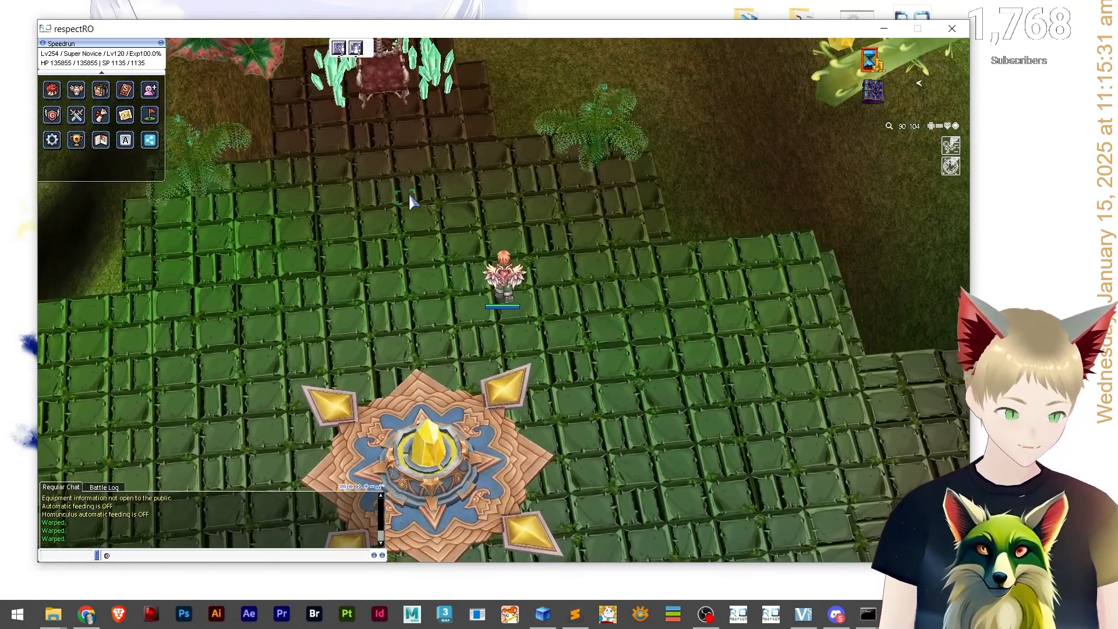
text(monster sco)
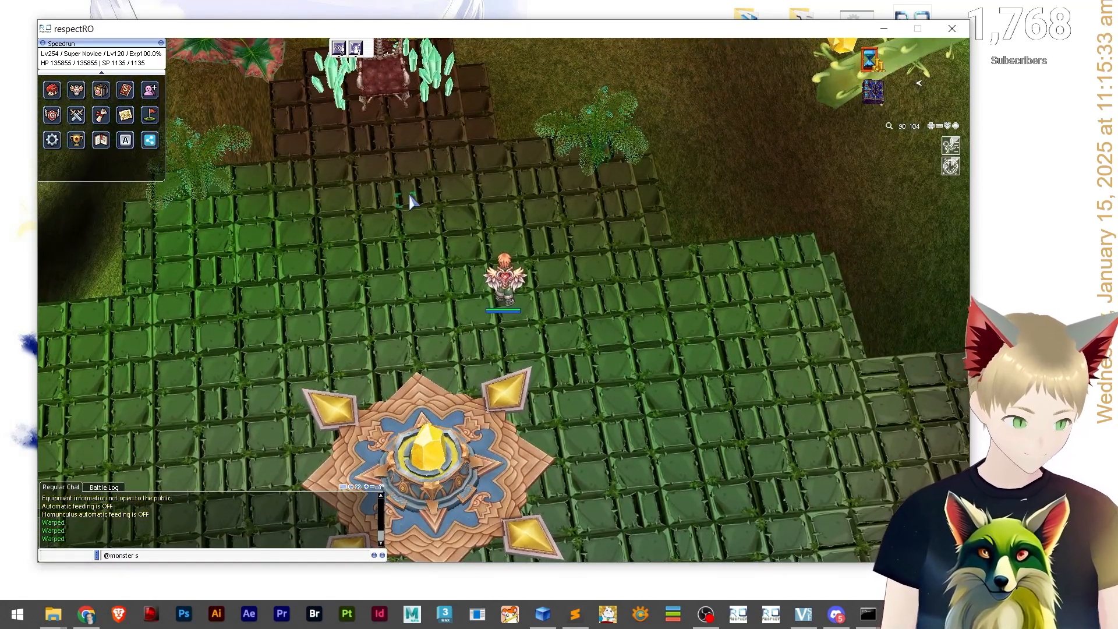
key(BackSpace)
key(BackSpace)
key(BackSpace)
key(BackSpace)
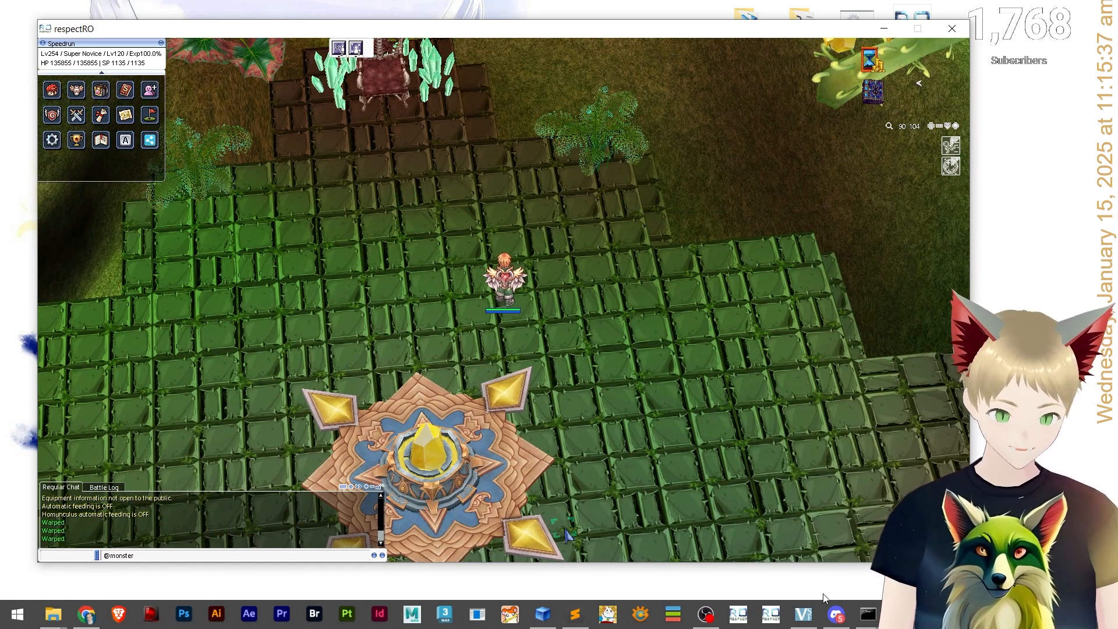
click(576, 615)
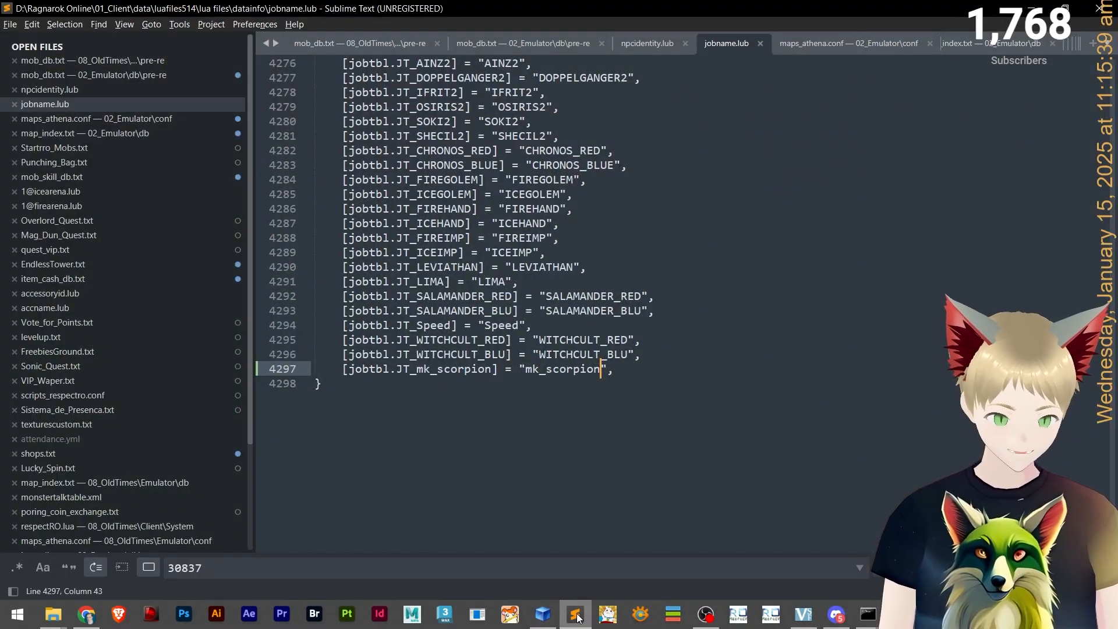
click(134, 89)
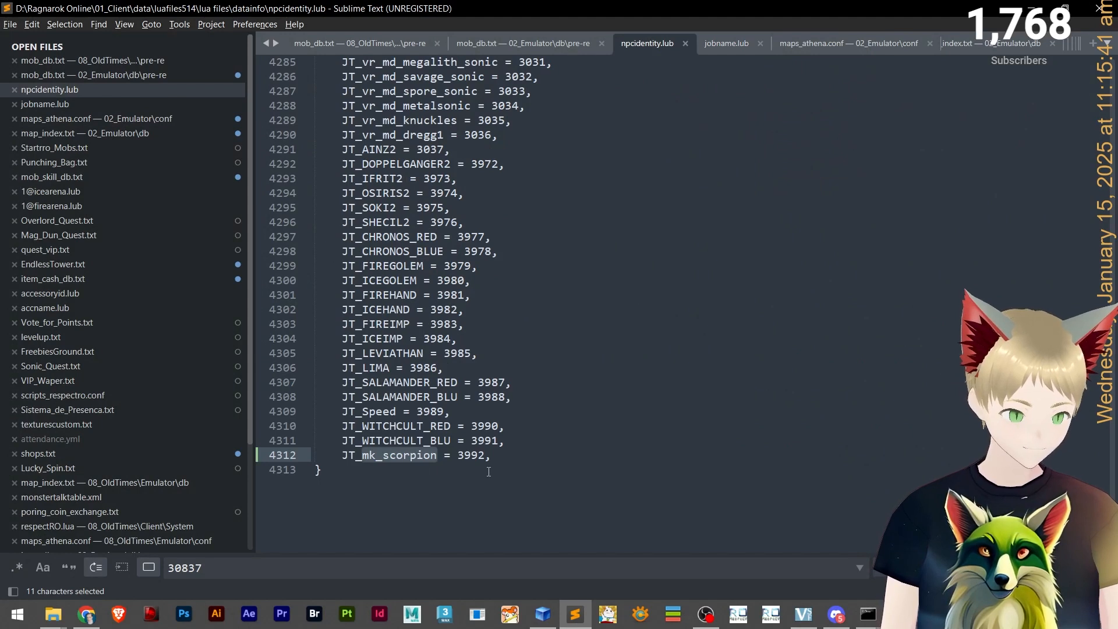
click(1041, 4)
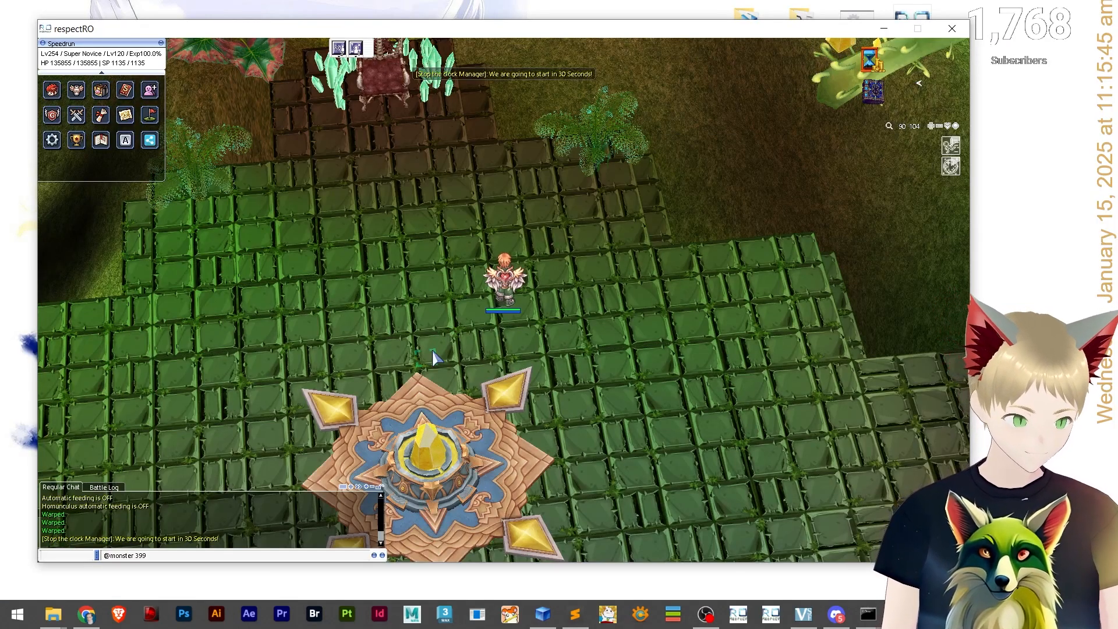
scroll(666, 89, up, 5)
drag(553, 335, 469, 351)
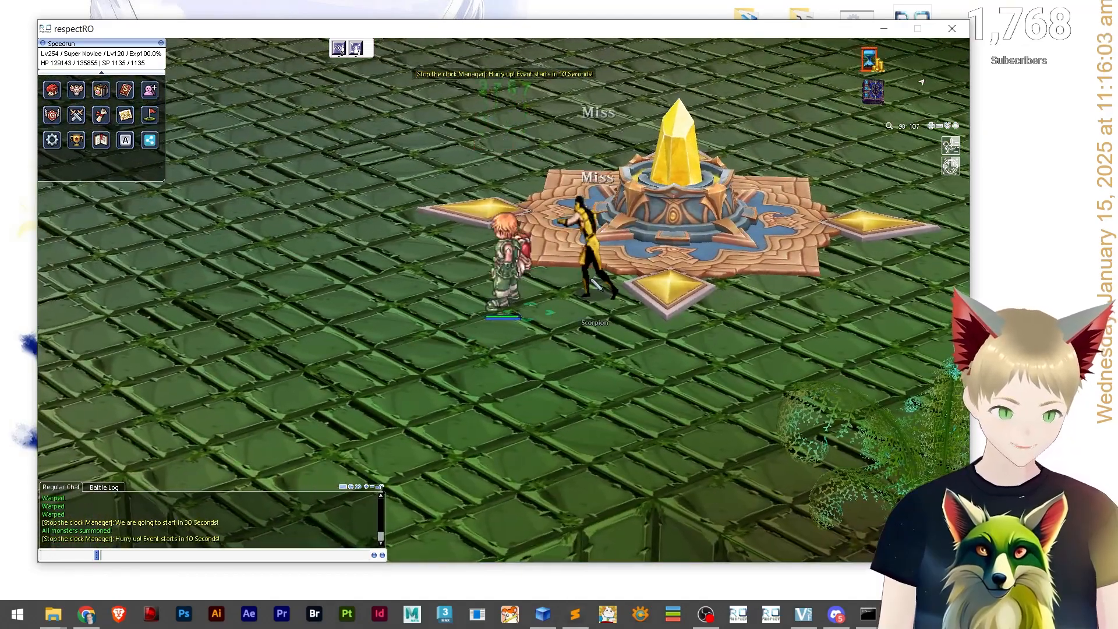
Attack the summoned Scorpion next to the character.
click(594, 283)
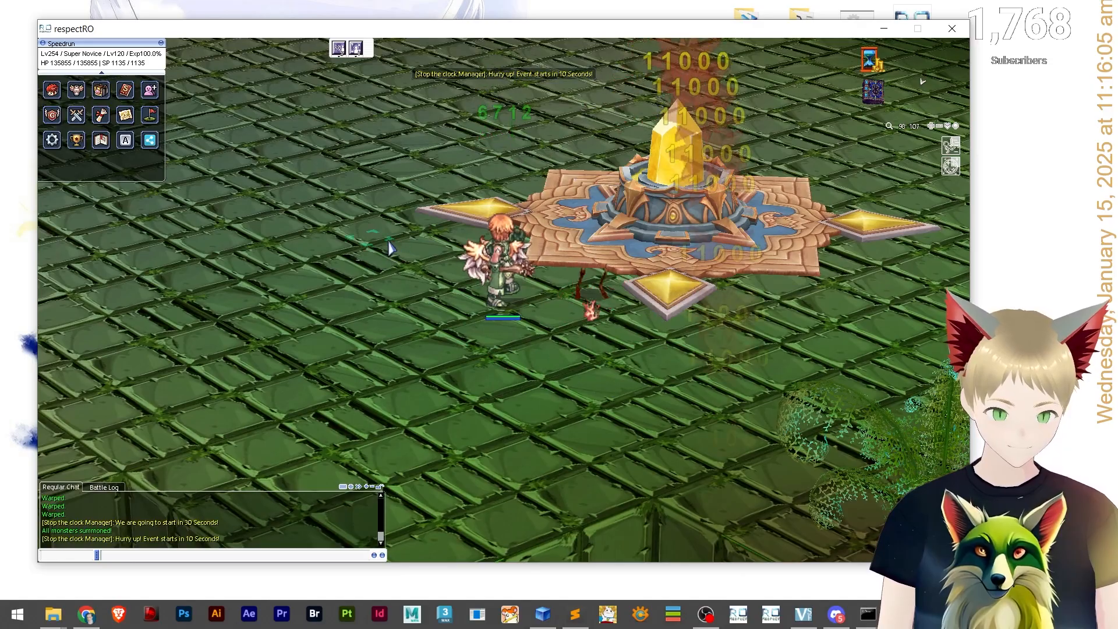
click(418, 230)
drag(420, 232, 560, 336)
key(Up)
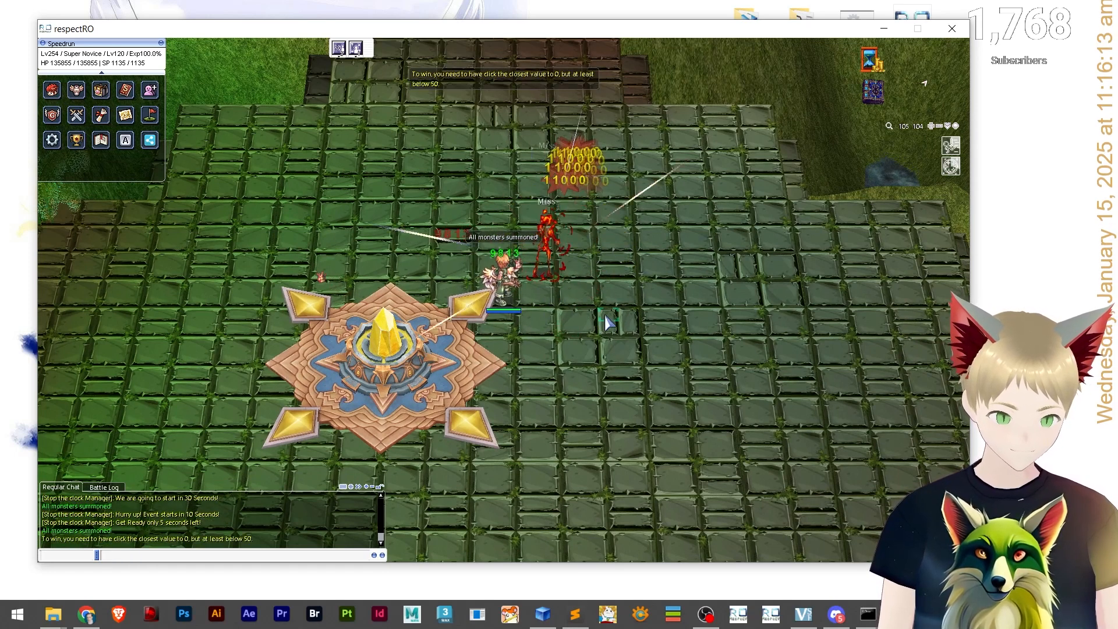
click(543, 260)
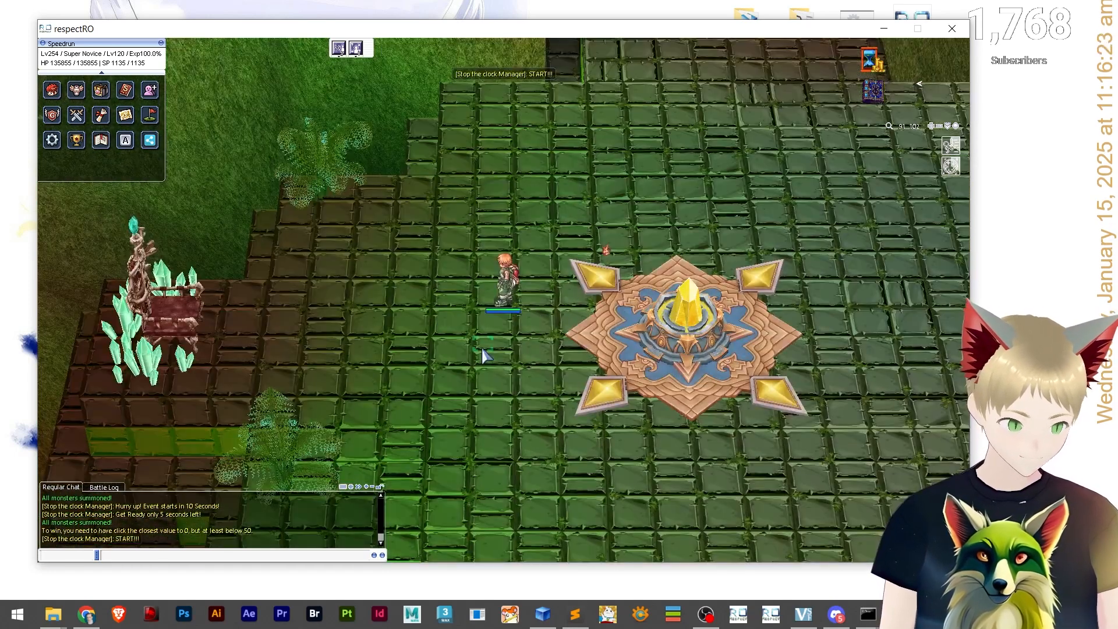
Walk around and keep fighting the Scorpions surrounding the character.
drag(516, 333, 590, 281)
click(548, 322)
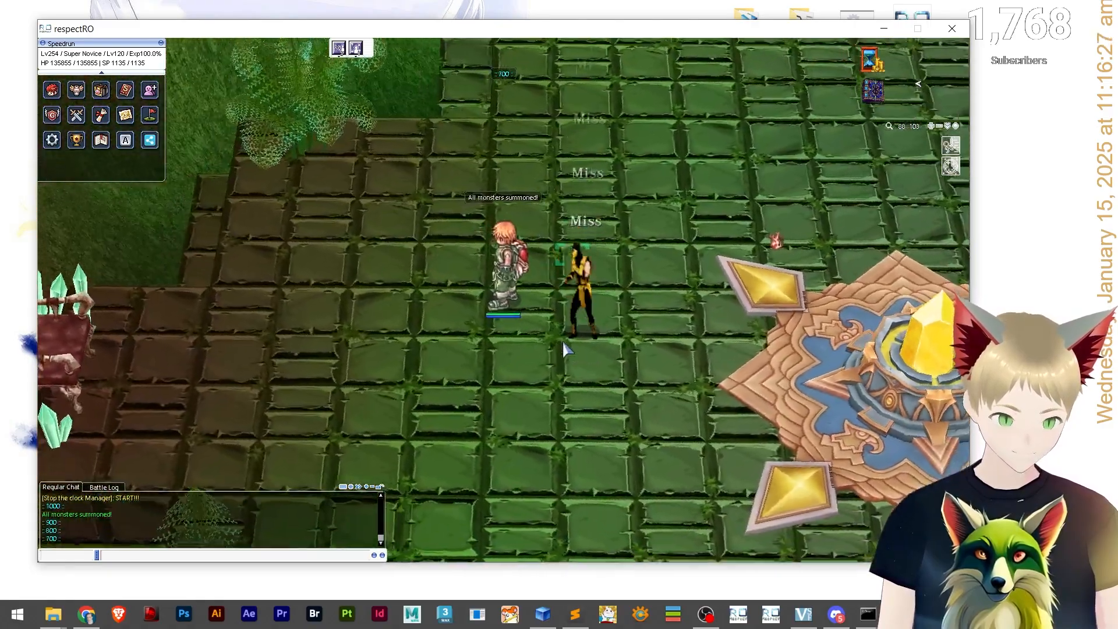
click(419, 350)
click(550, 367)
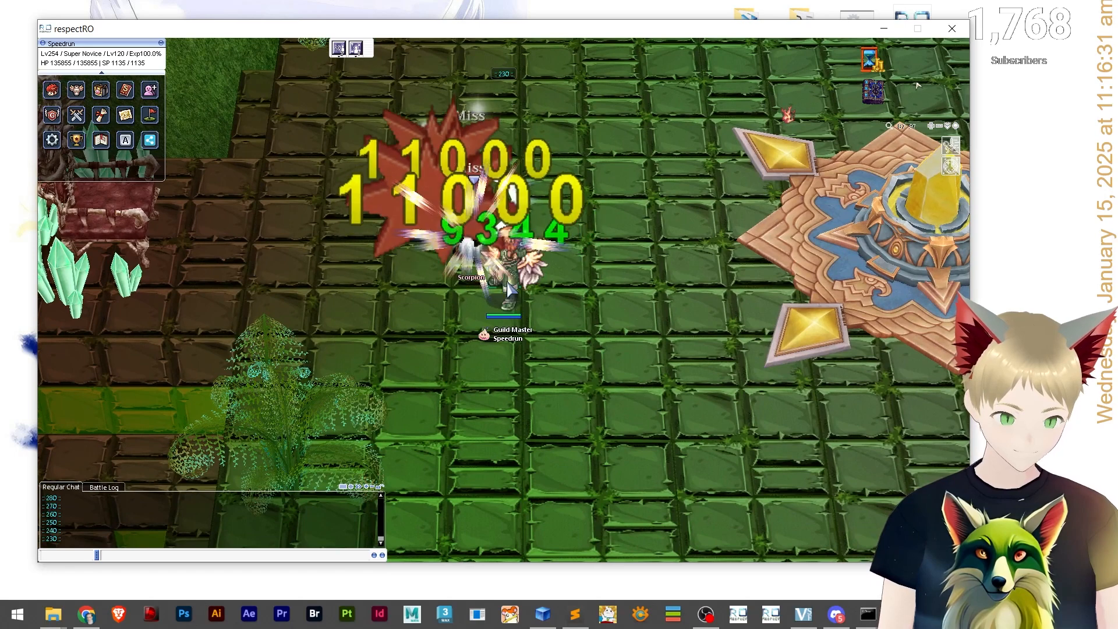
click(585, 204)
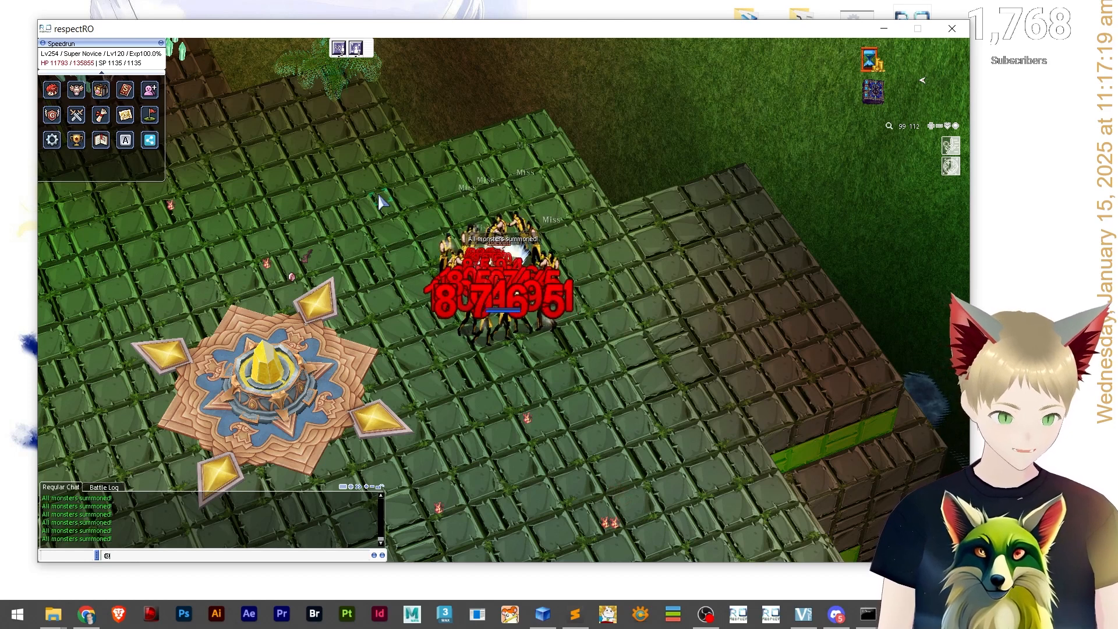
click(571, 379)
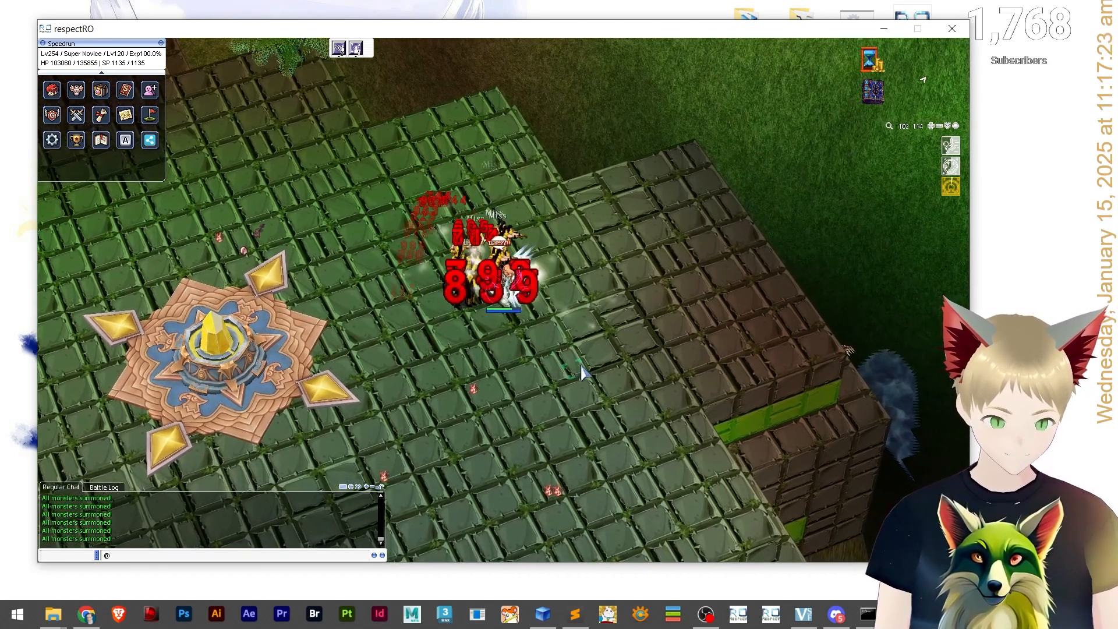
click(590, 359)
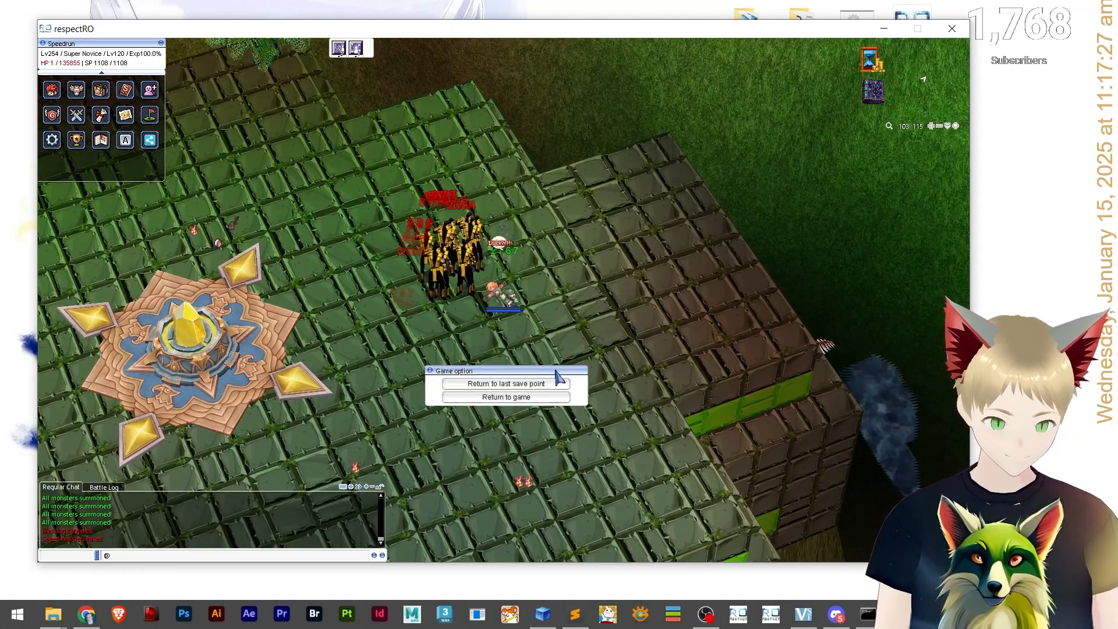
Dismiss the game option dialog and zoom and rotate the camera to view the crowd of Scorpions.
drag(576, 349, 624, 305)
scroll(540, 316, up, 5)
scroll(617, 274, down, 3)
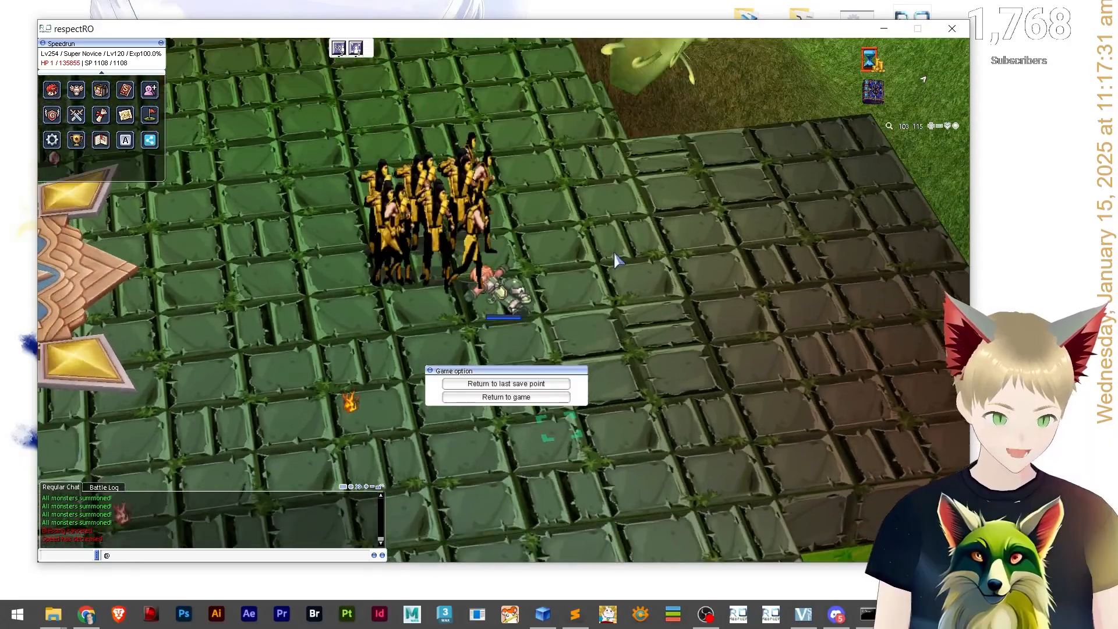
drag(616, 256, 620, 210)
drag(667, 388, 674, 349)
key(Escape)
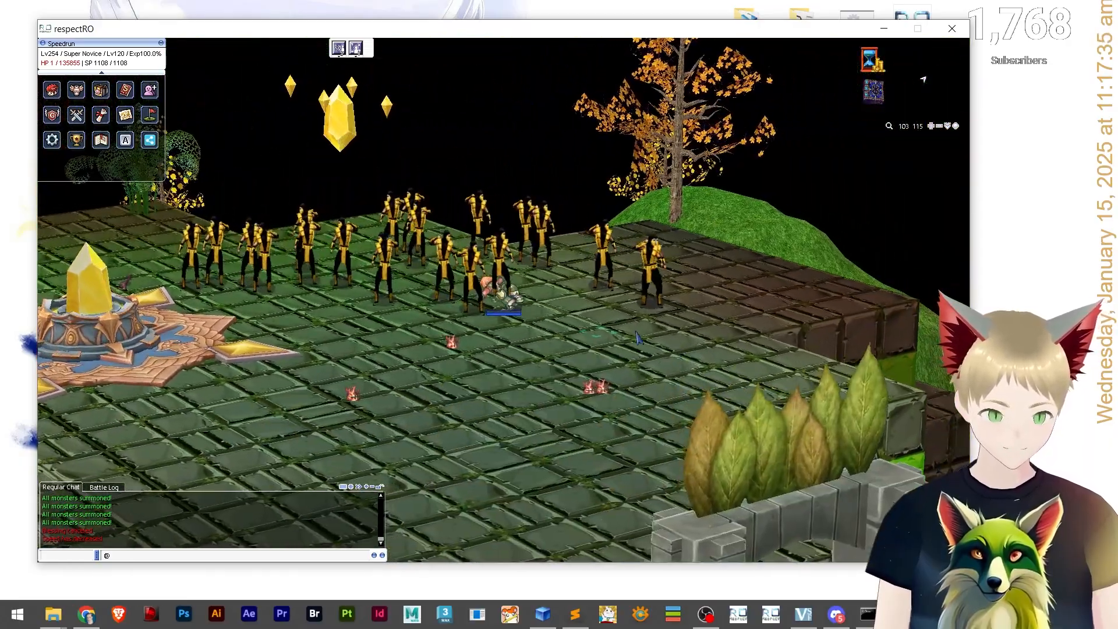
scroll(606, 335, down, 2)
drag(570, 338, 643, 370)
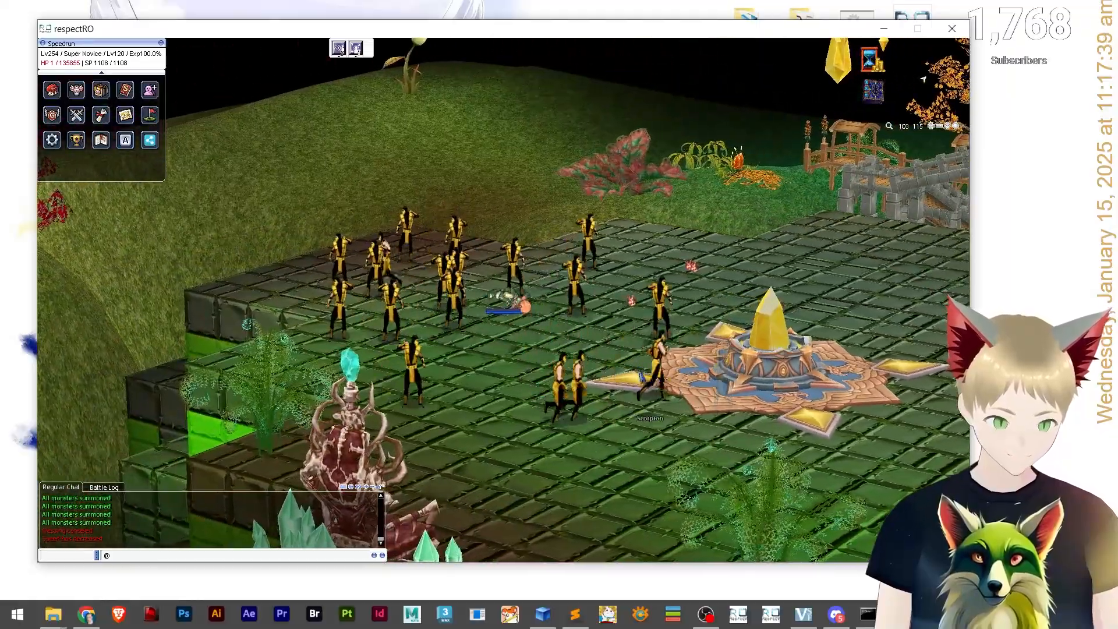
scroll(632, 329, down, 2)
scroll(524, 368, up, 4)
scroll(523, 390, down, 1)
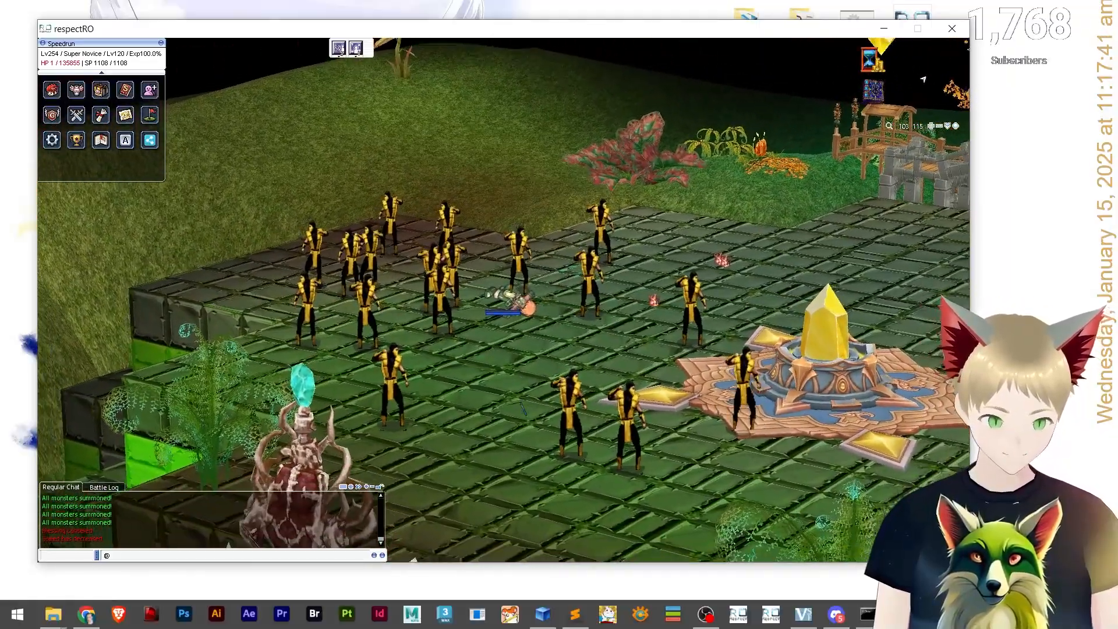
scroll(523, 408, down, 2)
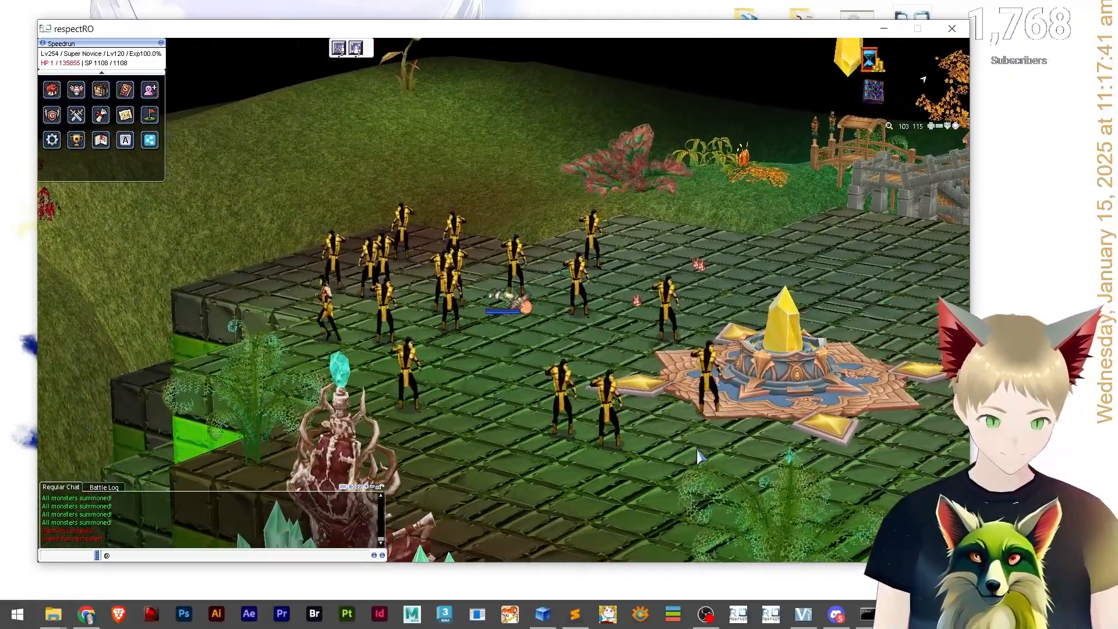